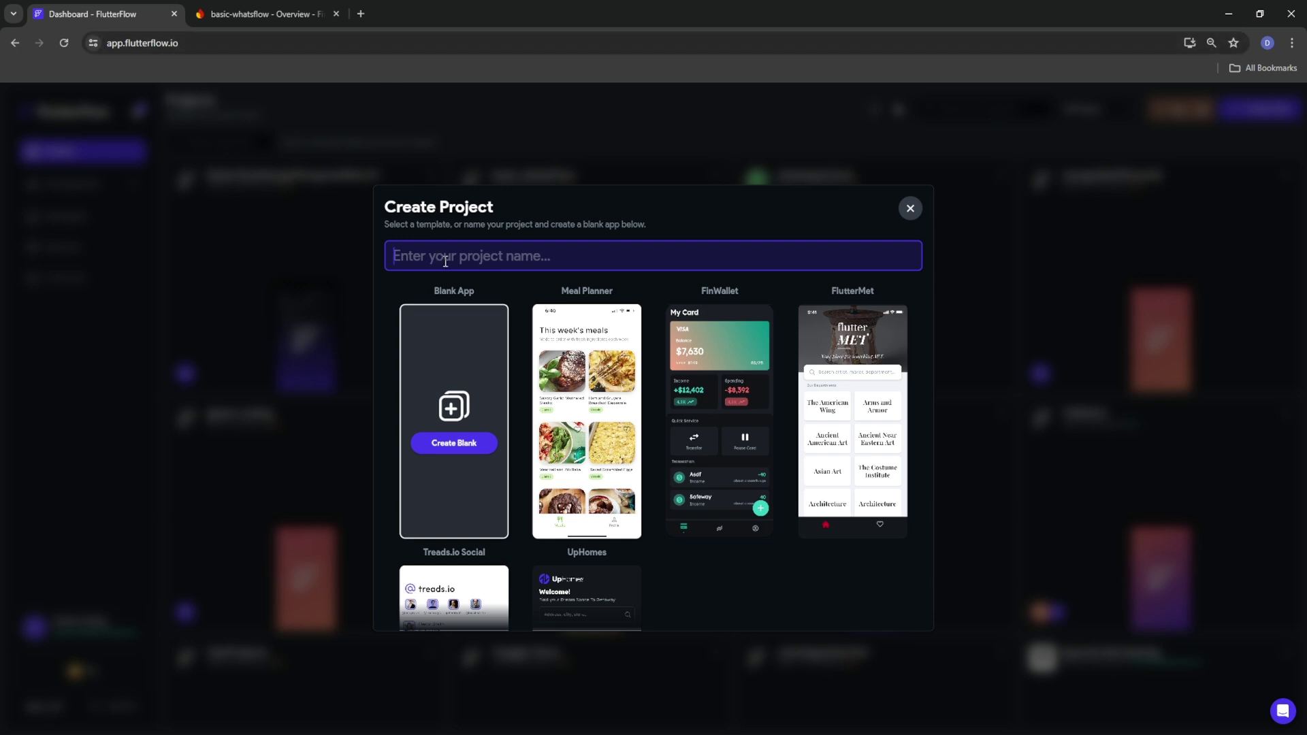
# Create a new blank FlutterFlow project named whatsflow-basic
pyautogui.write('whatsflow-basic')
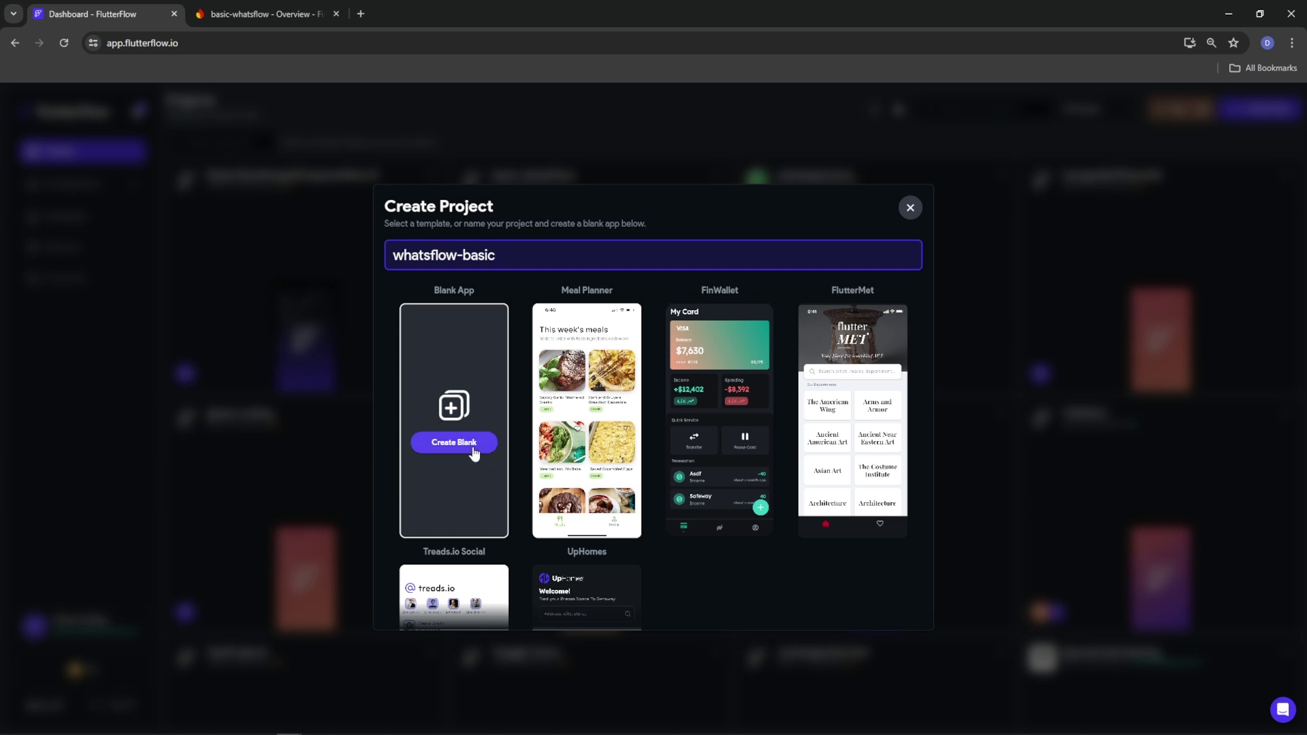
pyautogui.click(466, 450)
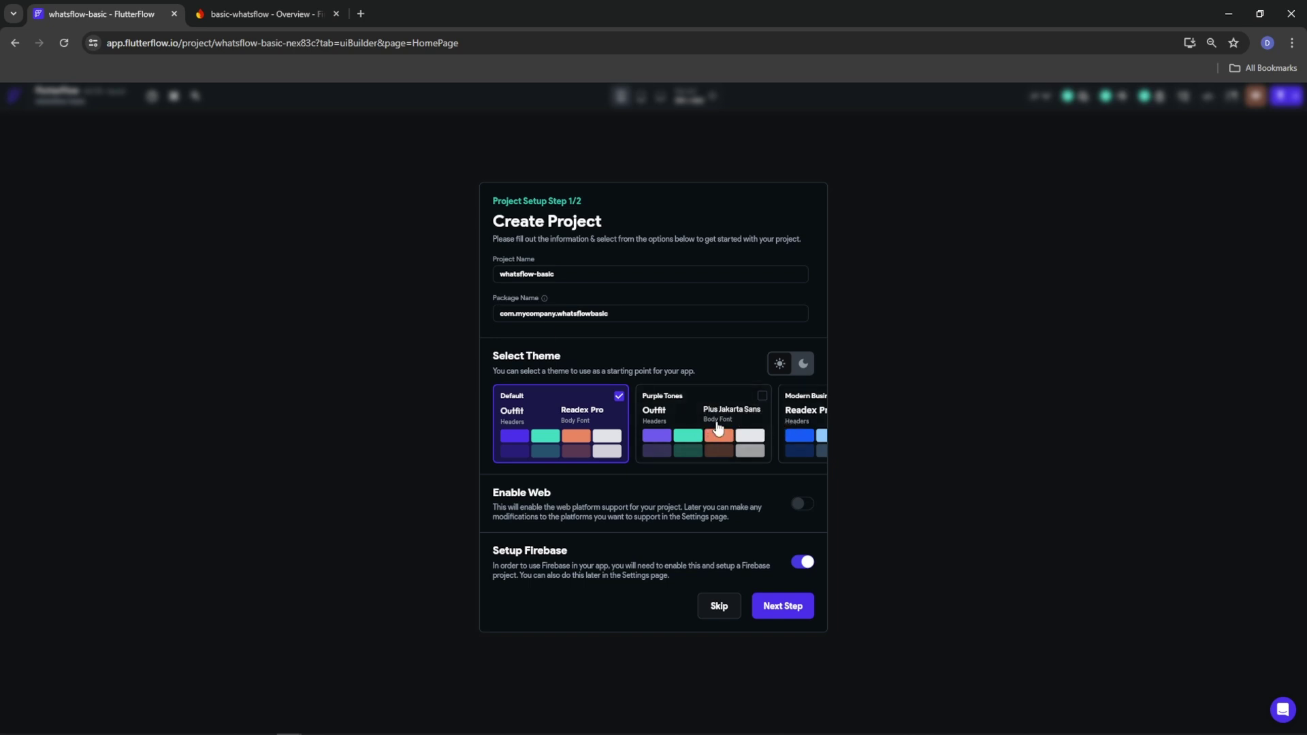
# Scroll the theme carousel to Classic & Elegant, keeping Setup Firebase on
pyautogui.hscroll(5, 718, 432)
pyautogui.hscroll(3, 552, 436)
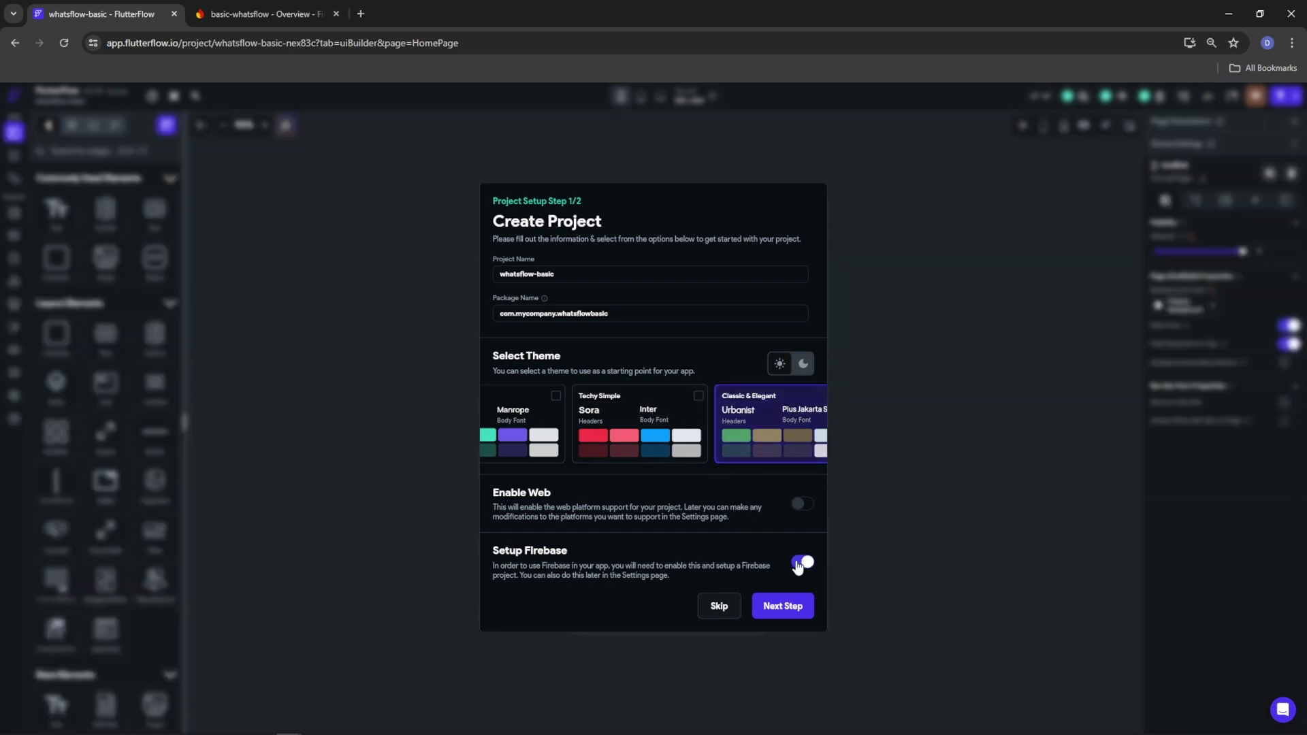
# Go to the Firebase step and copy basic-whatsflow from the Firebase console URL
pyautogui.click(770, 608)
pyautogui.click(238, 14)
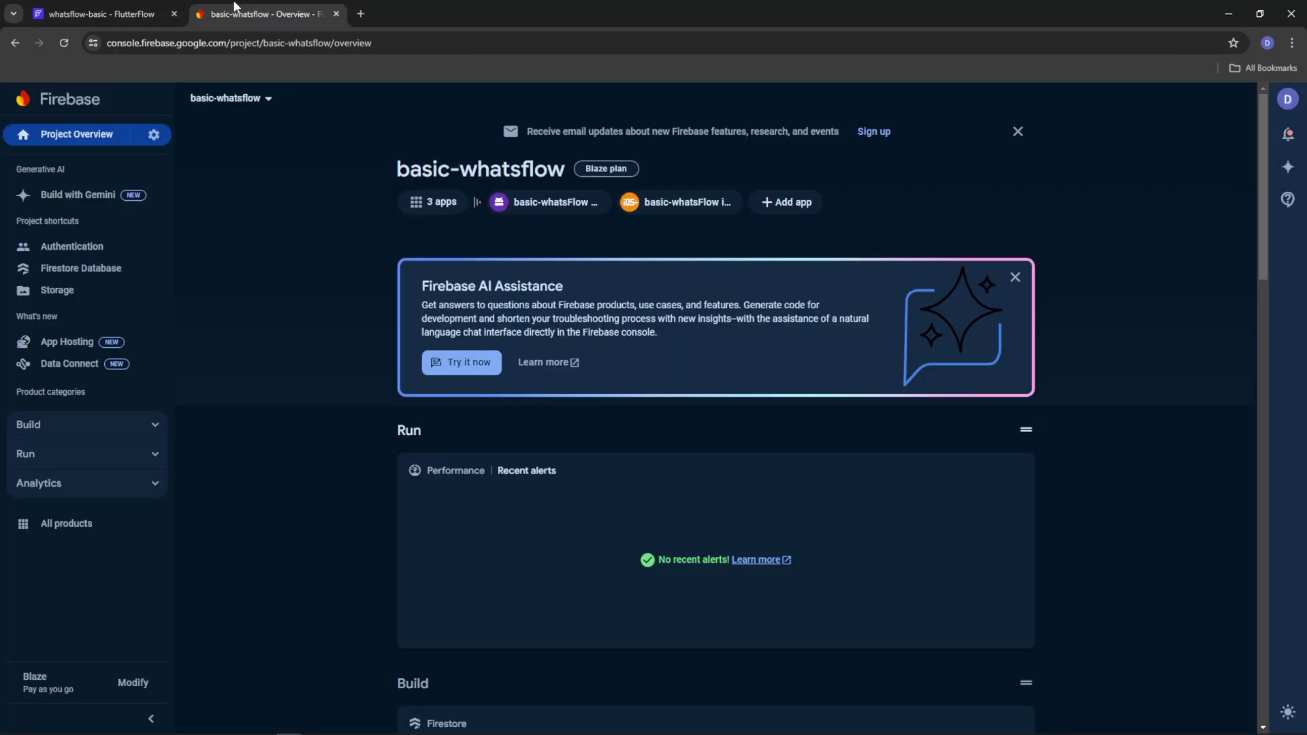
pyautogui.click(308, 48)
pyautogui.moveTo(331, 43); pyautogui.dragTo(263, 43)
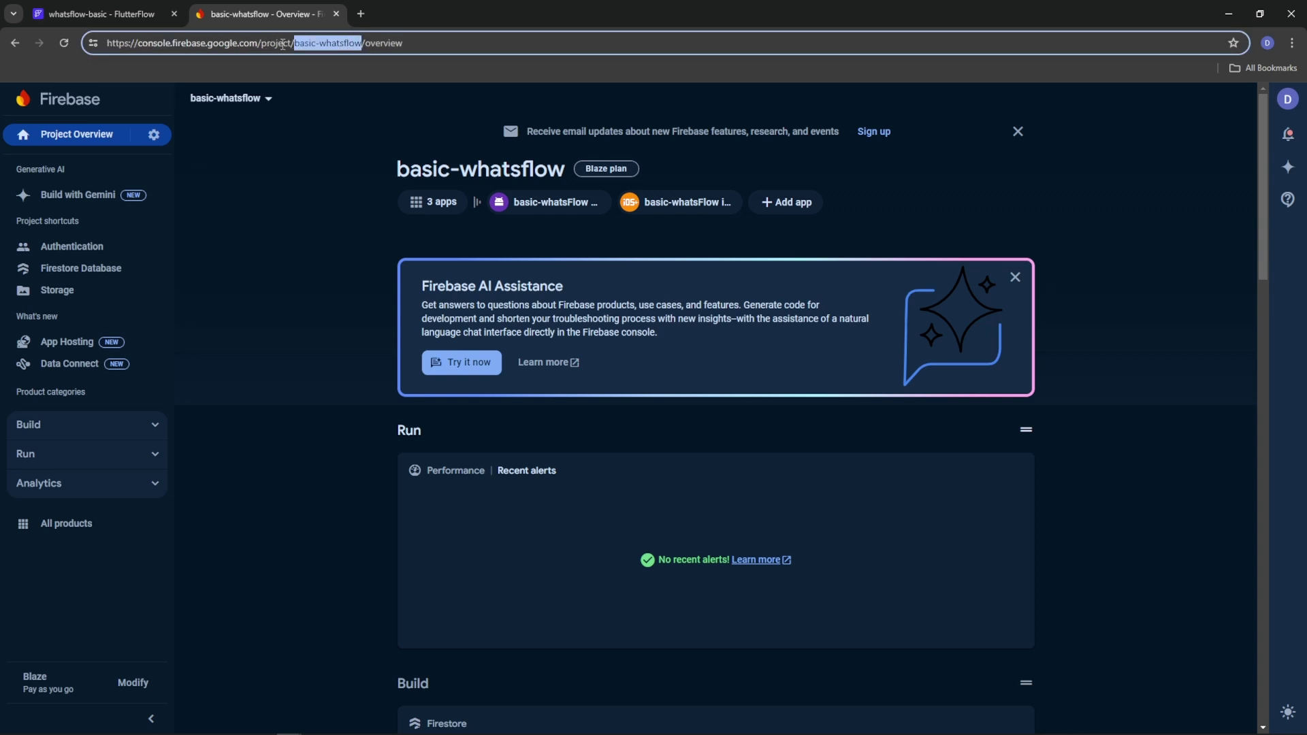
pyautogui.rightClick(318, 43)
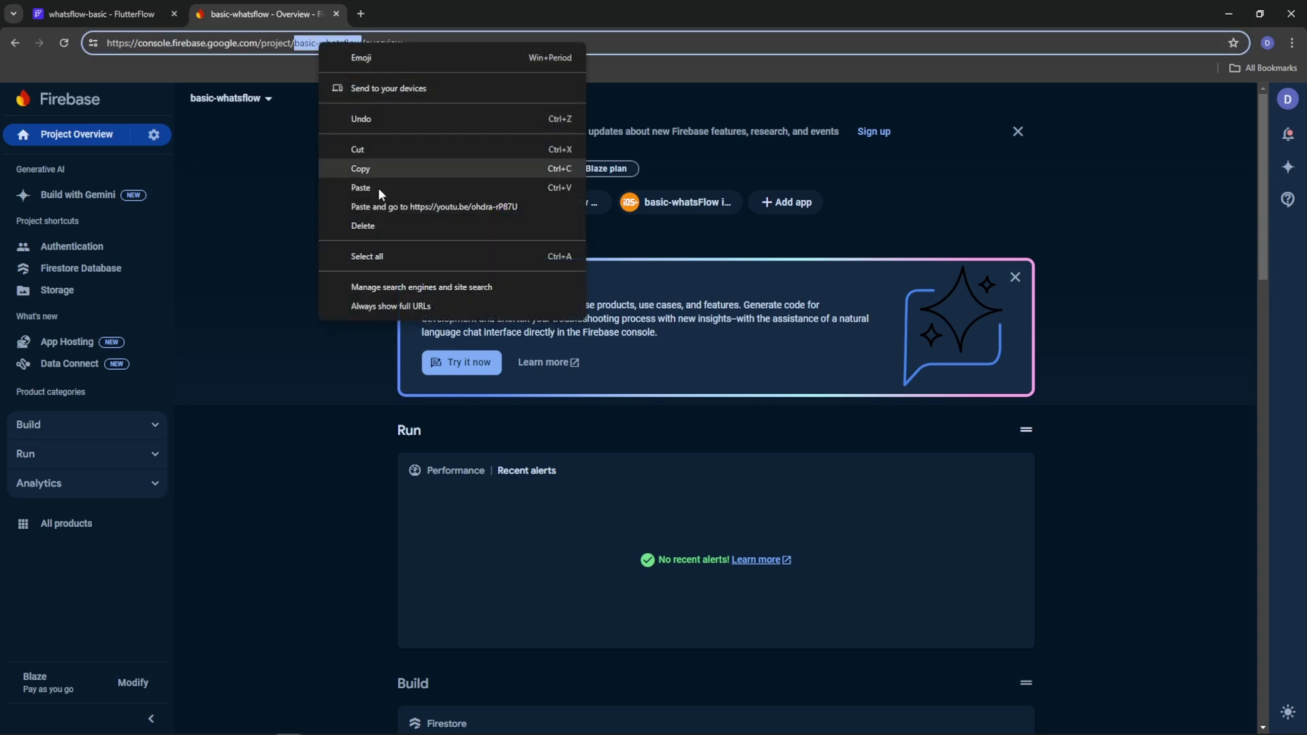
pyautogui.click(376, 169)
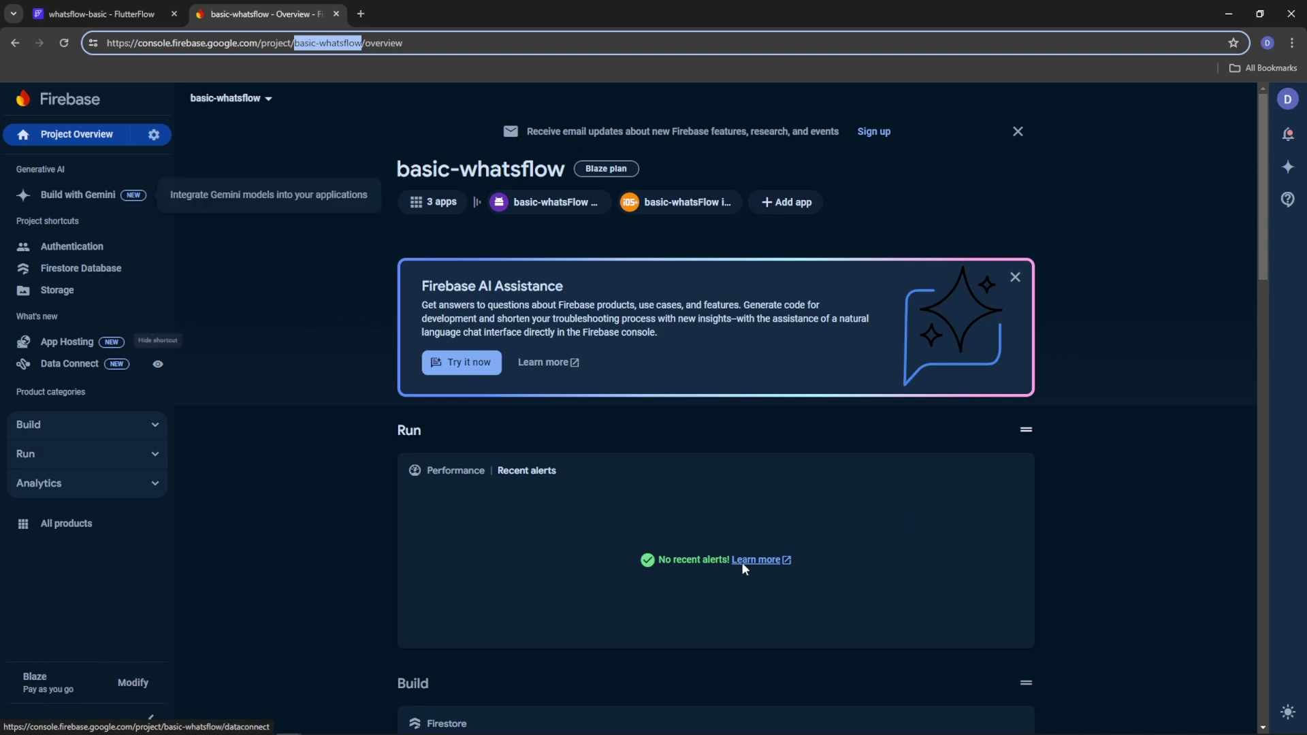
pyautogui.click(96, 13)
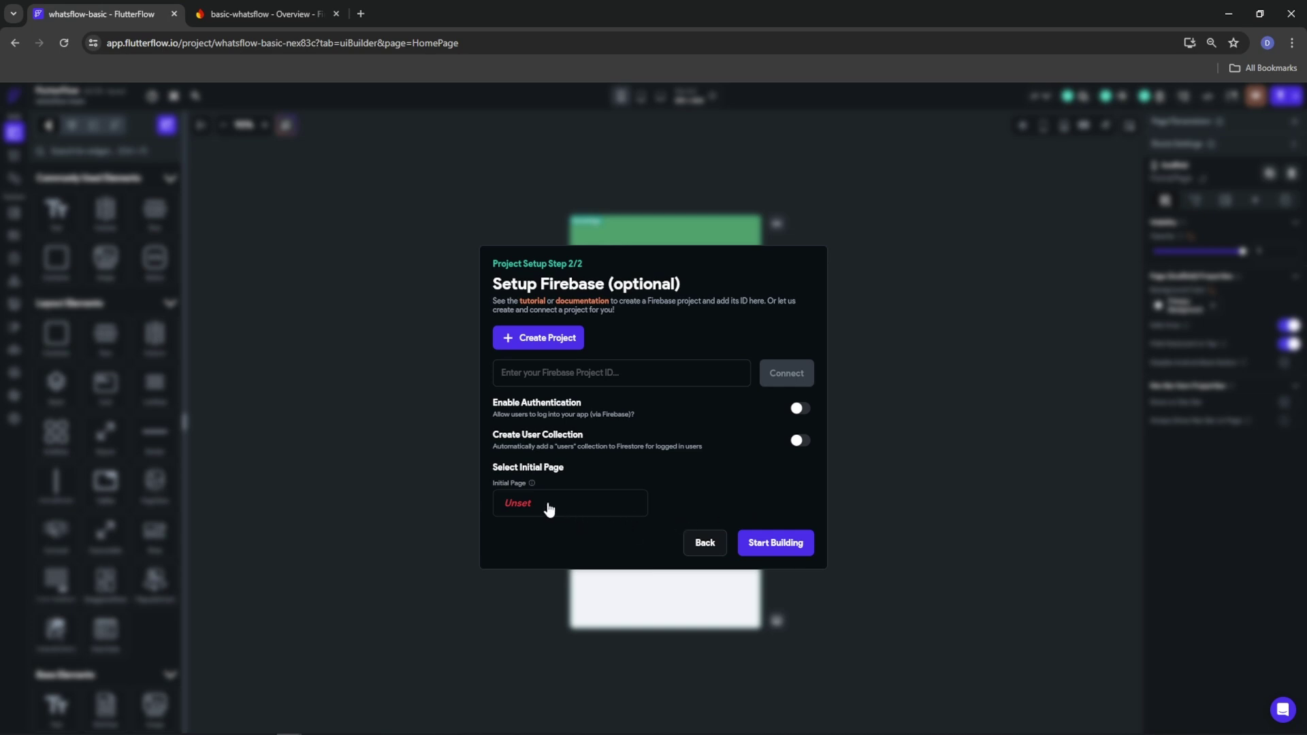
# Paste basic-whatsflow as the Firebase project ID and enable authentication and the users collection
pyautogui.click(579, 367)
pyautogui.hotkey('ctrl', 'v')
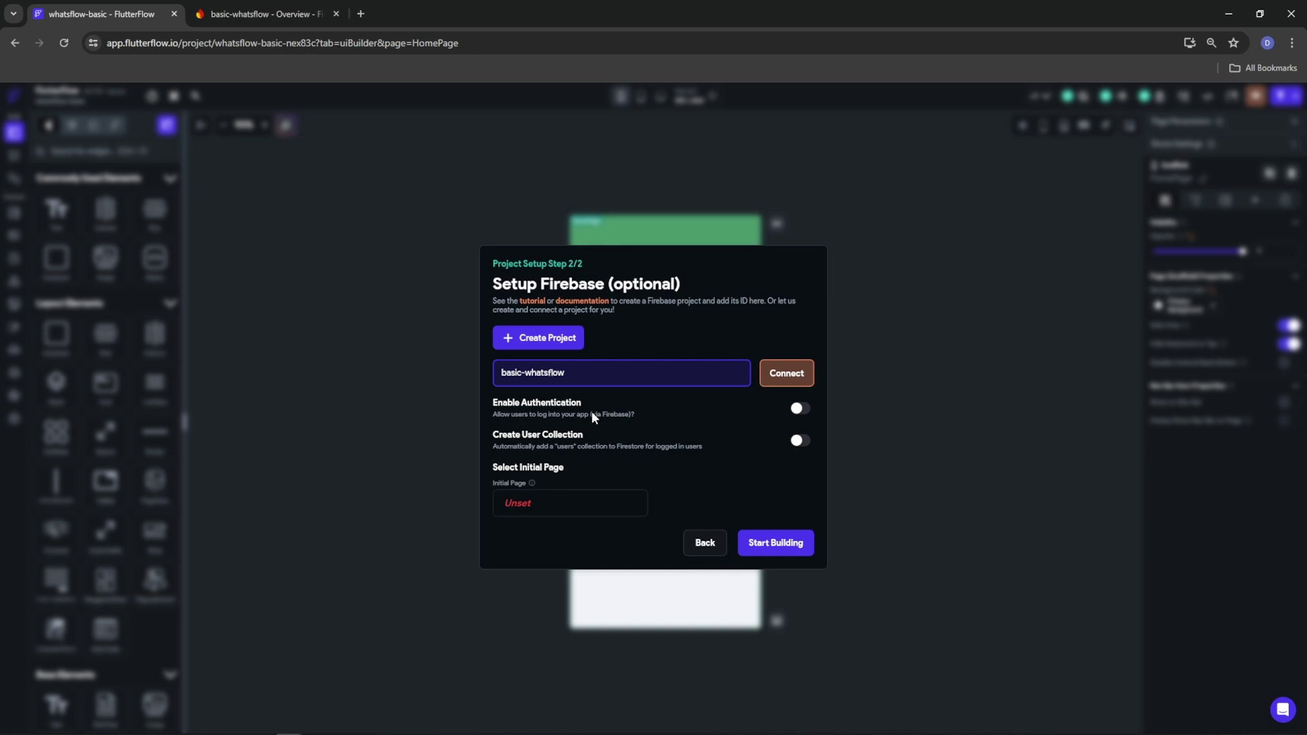
pyautogui.click(800, 408)
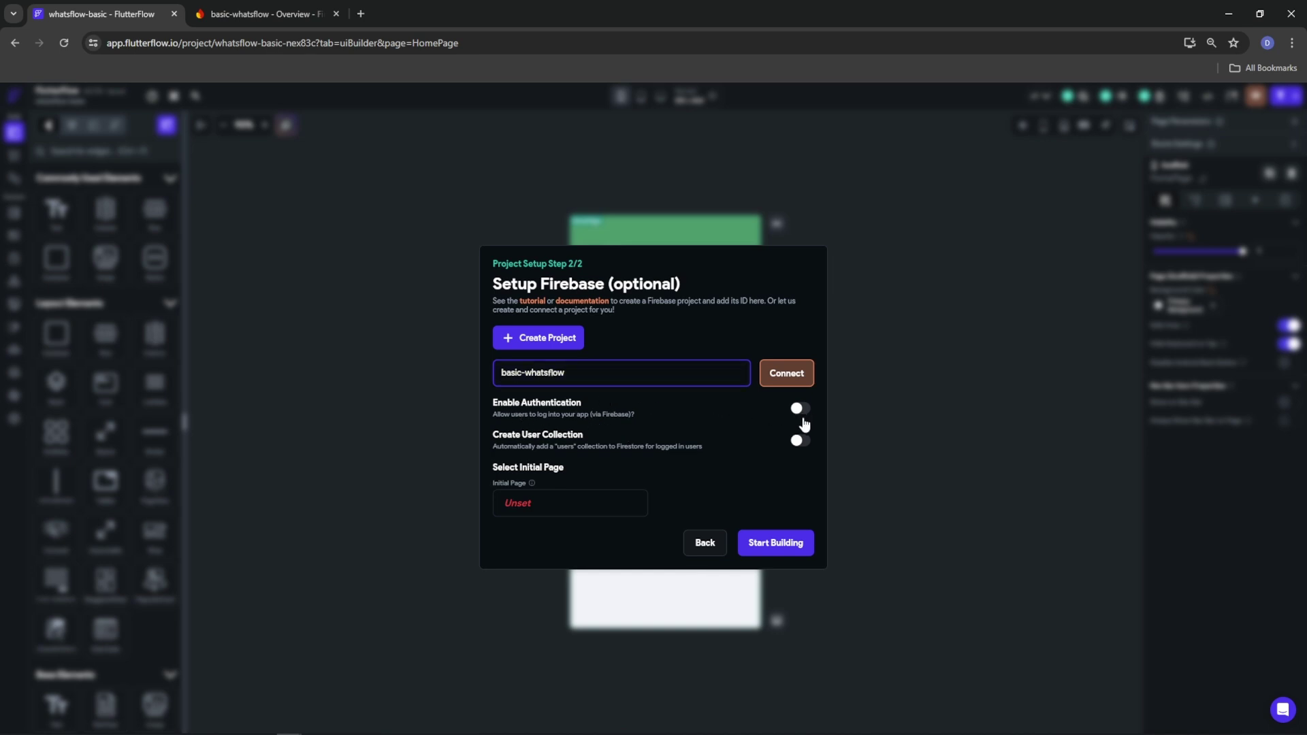
pyautogui.click(803, 441)
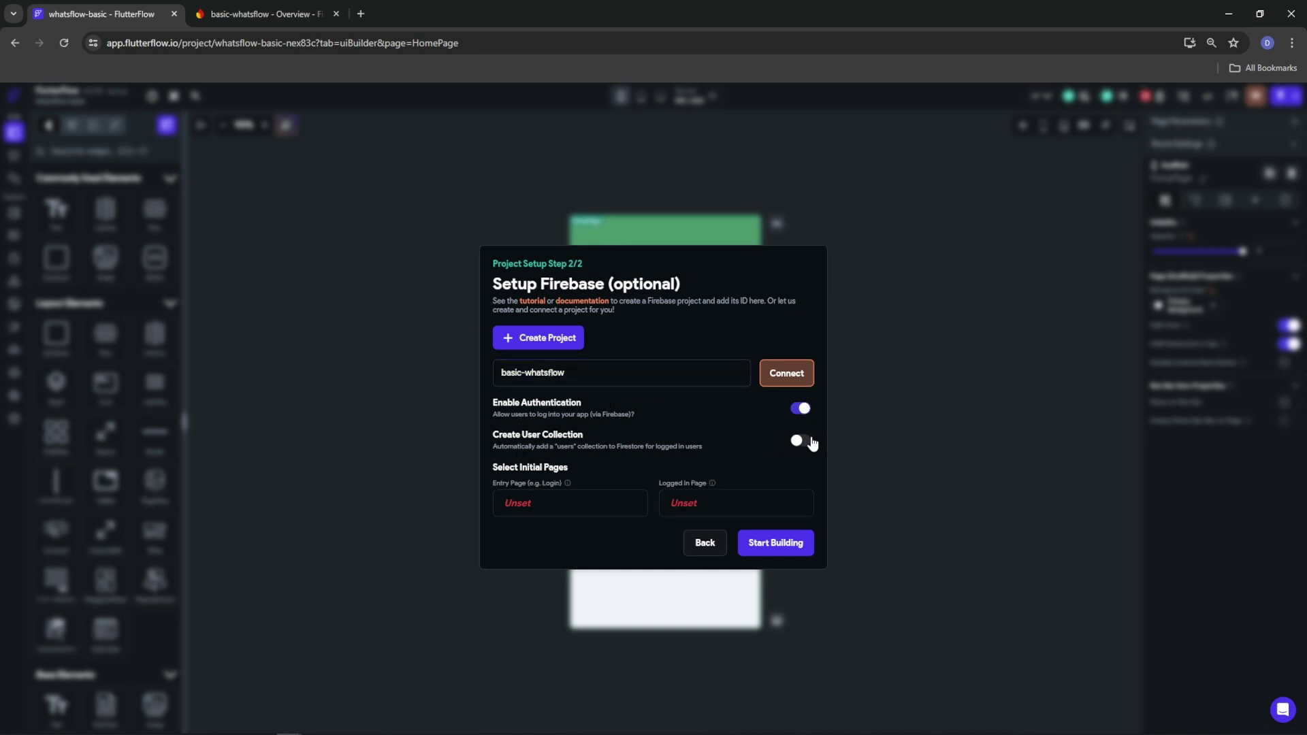
pyautogui.click(558, 502)
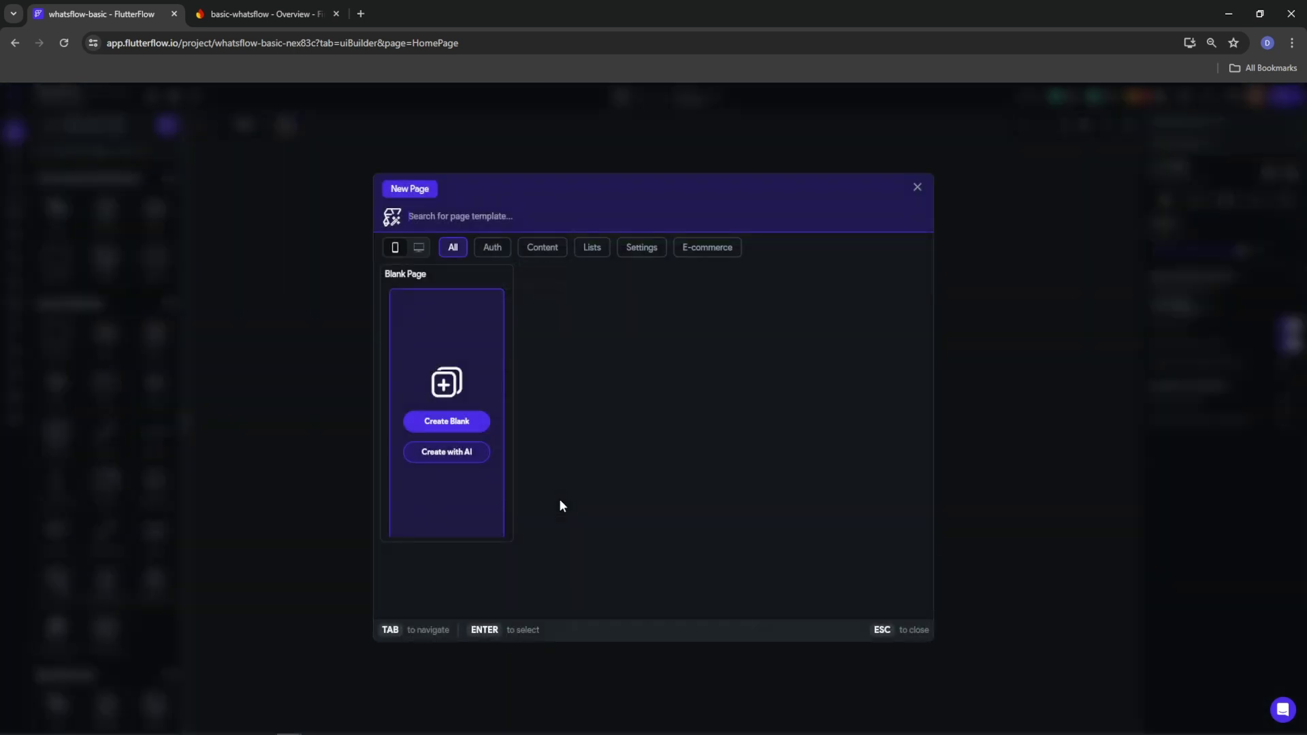
# Create a blank page named Landing_Page as the entry page
pyautogui.click(470, 423)
pyautogui.write('Land')
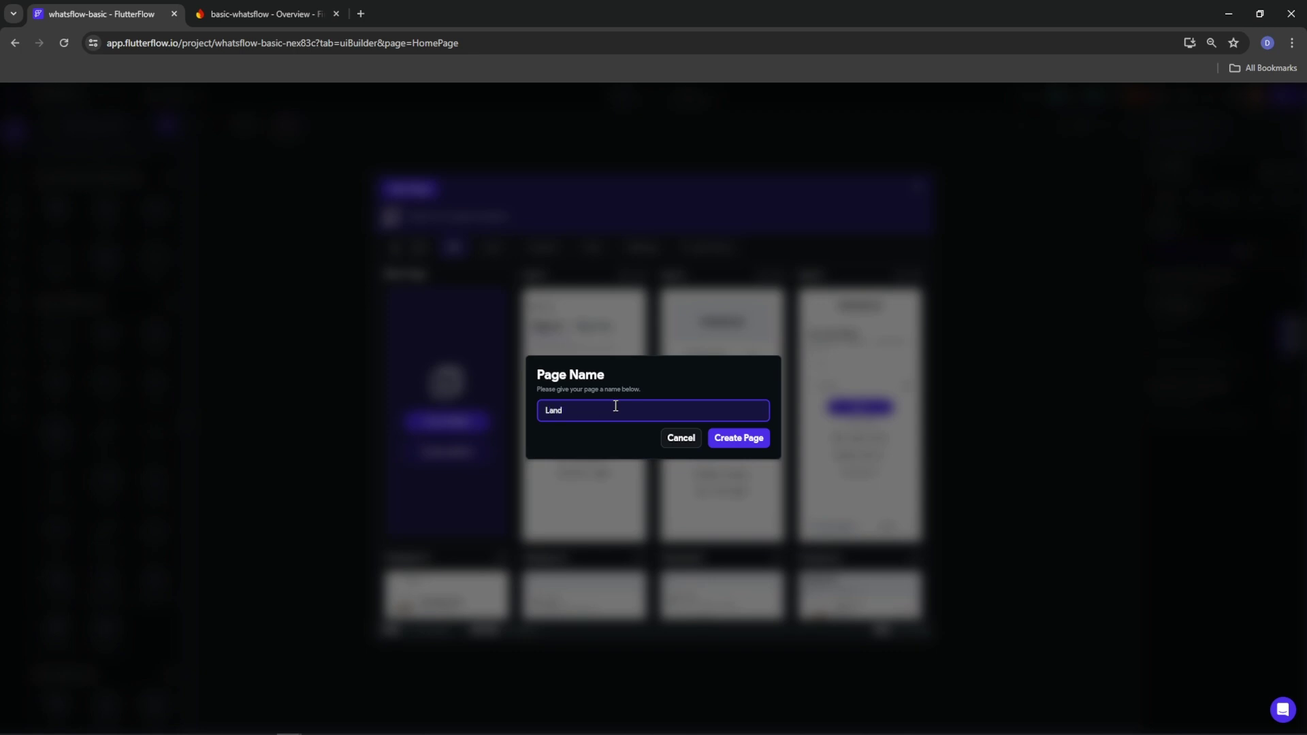
pyautogui.write('ing_page')
pyautogui.press('BackSpace')
pyautogui.press('BackSpace')
pyautogui.press('BackSpace')
pyautogui.press('BackSpace')
pyautogui.write('Page')
pyautogui.click(727, 441)
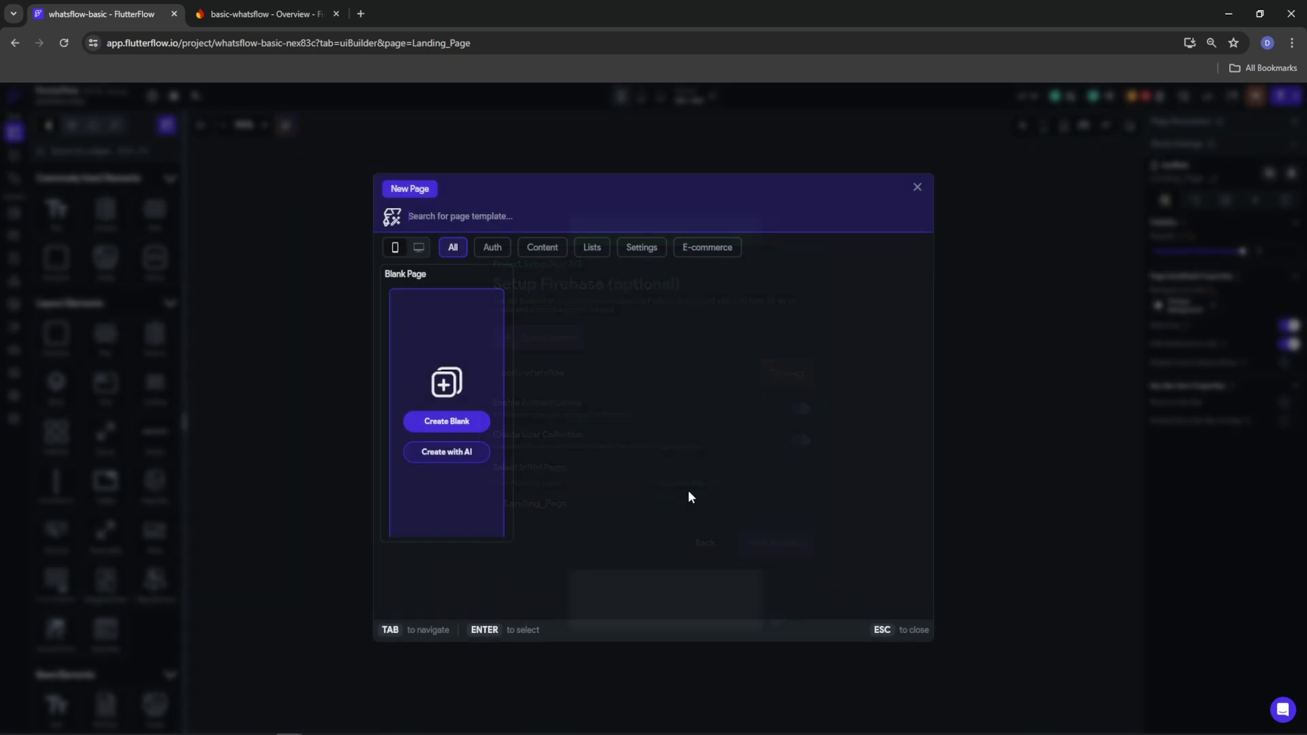
# Add a blank Chat_Home_Page and connect the basic-whatsflow Firebase project
pyautogui.click(446, 423)
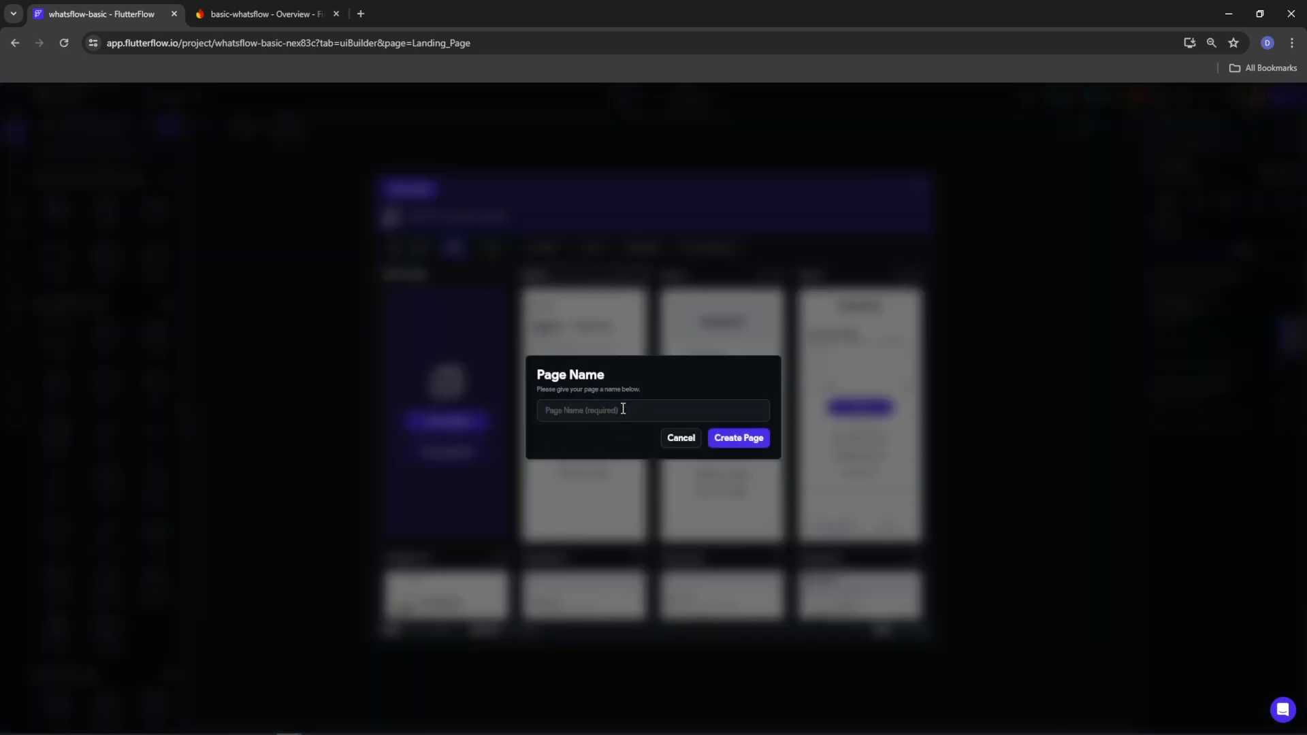
pyautogui.click(623, 409)
pyautogui.write('Chat')
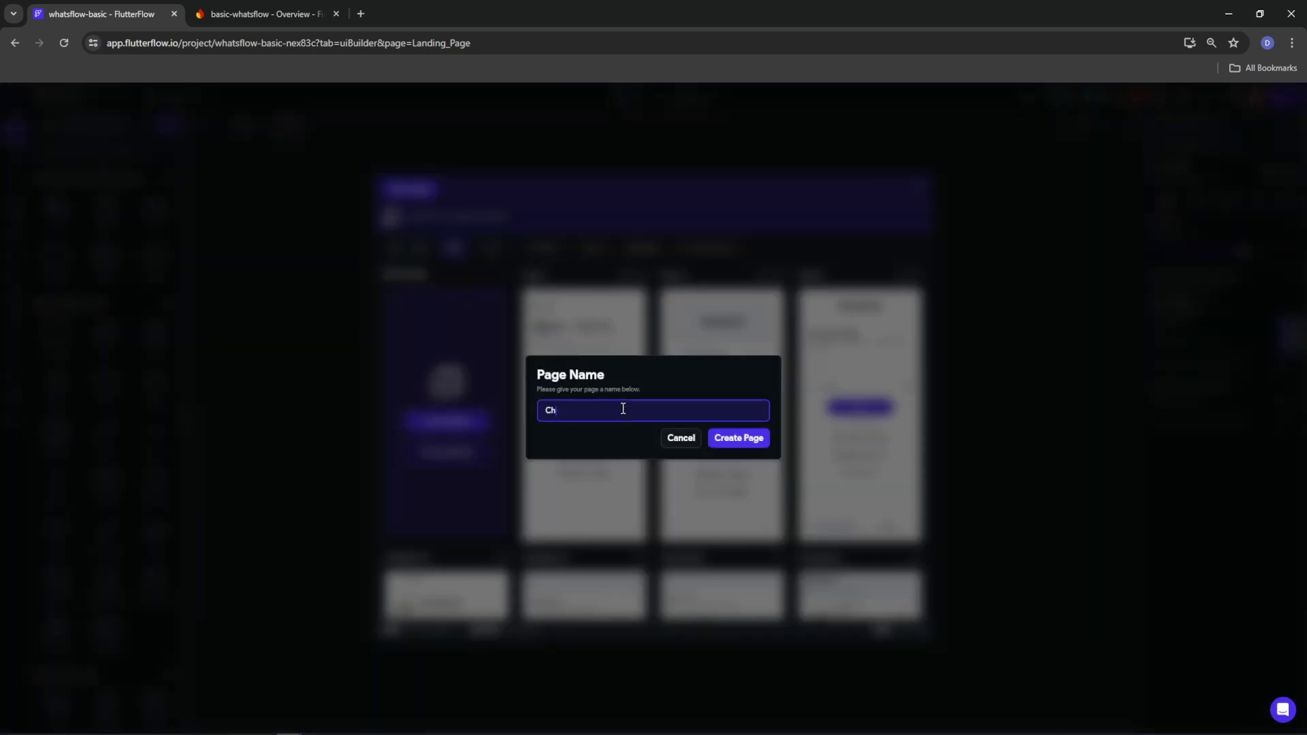
pyautogui.write('_Home_Page')
pyautogui.click(738, 439)
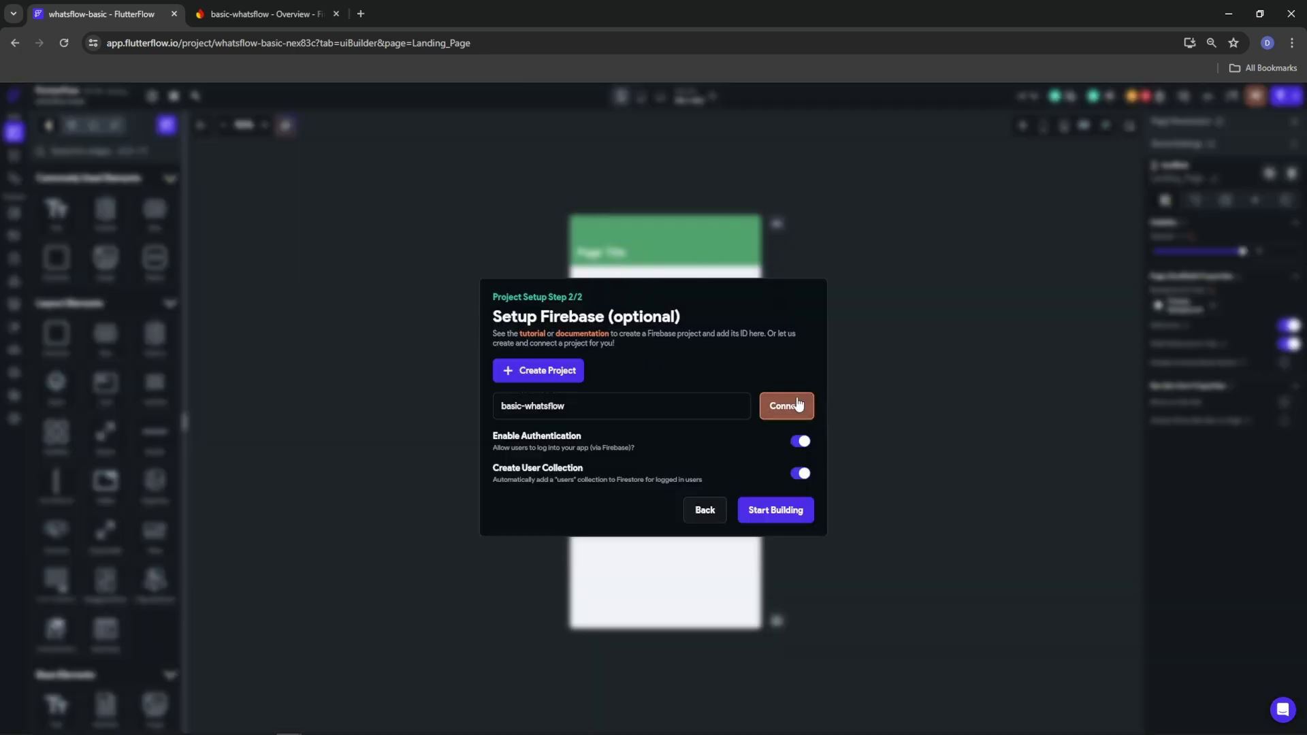
pyautogui.click(799, 404)
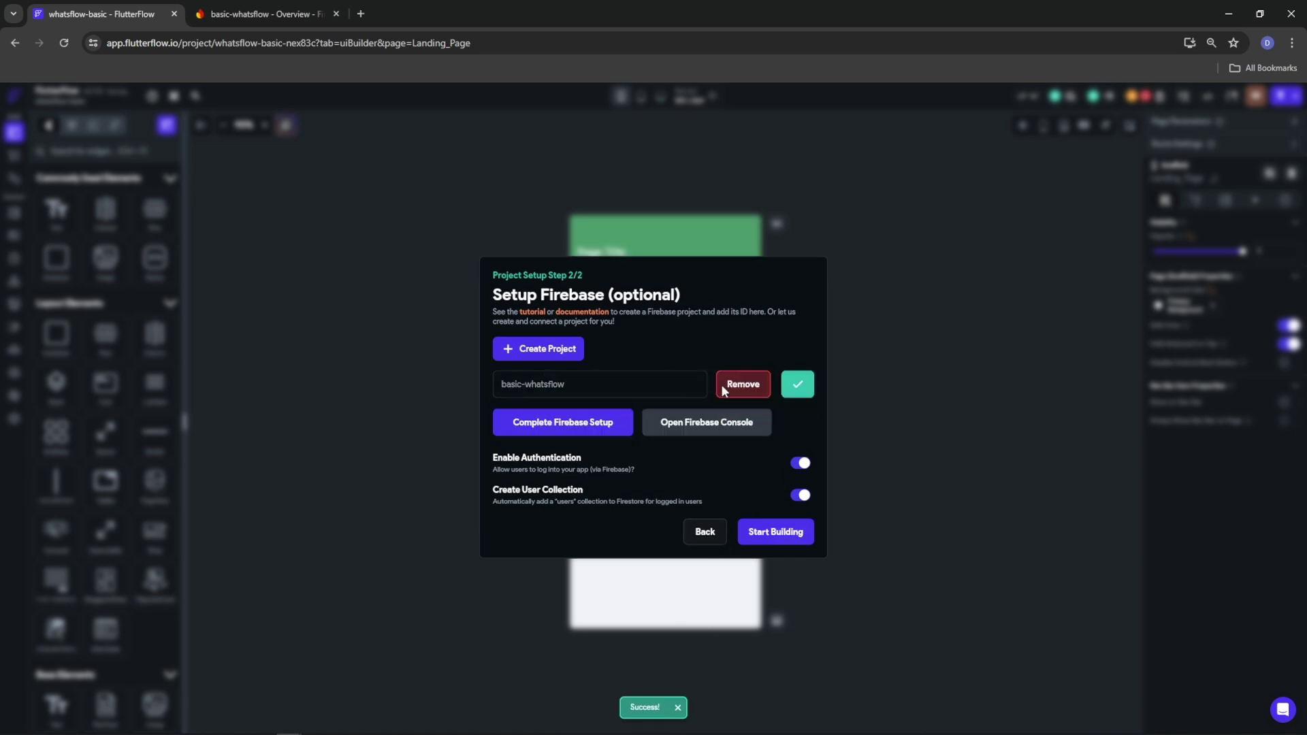
# Complete Firebase setup by generating the config files, then start building
pyautogui.click(531, 434)
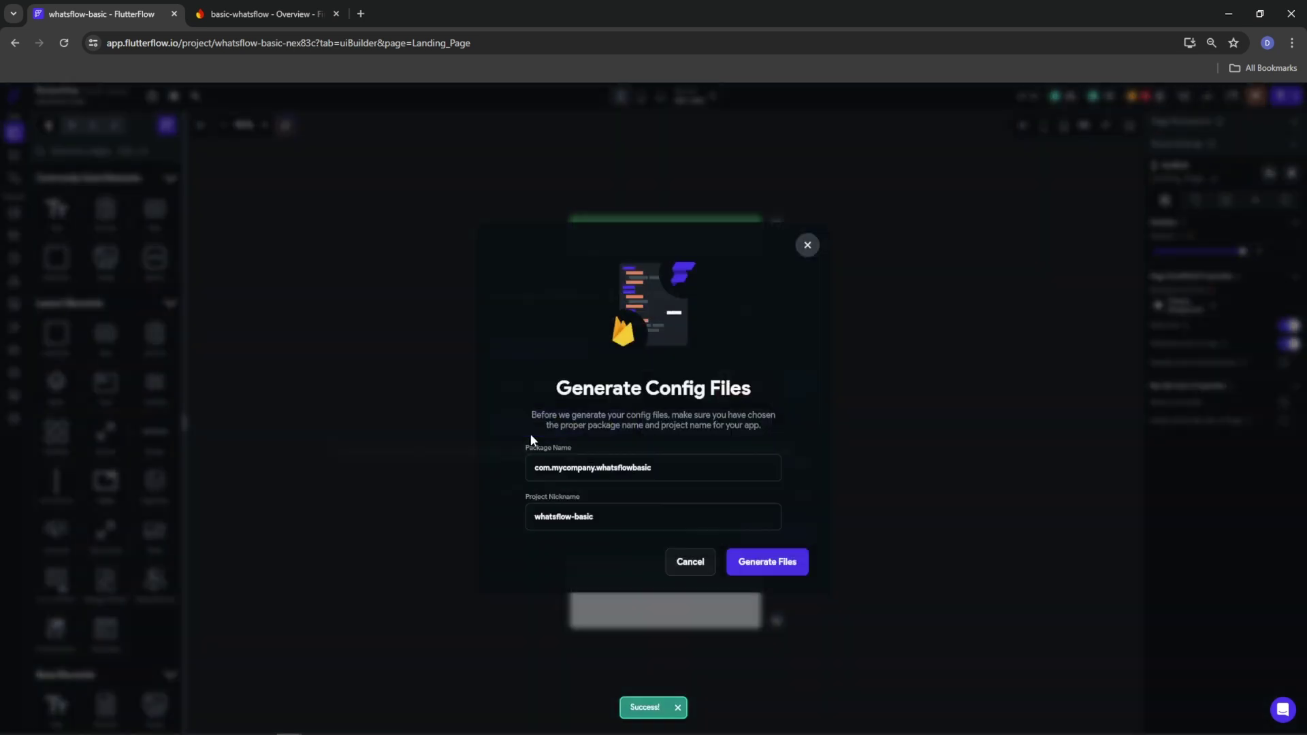
pyautogui.click(760, 565)
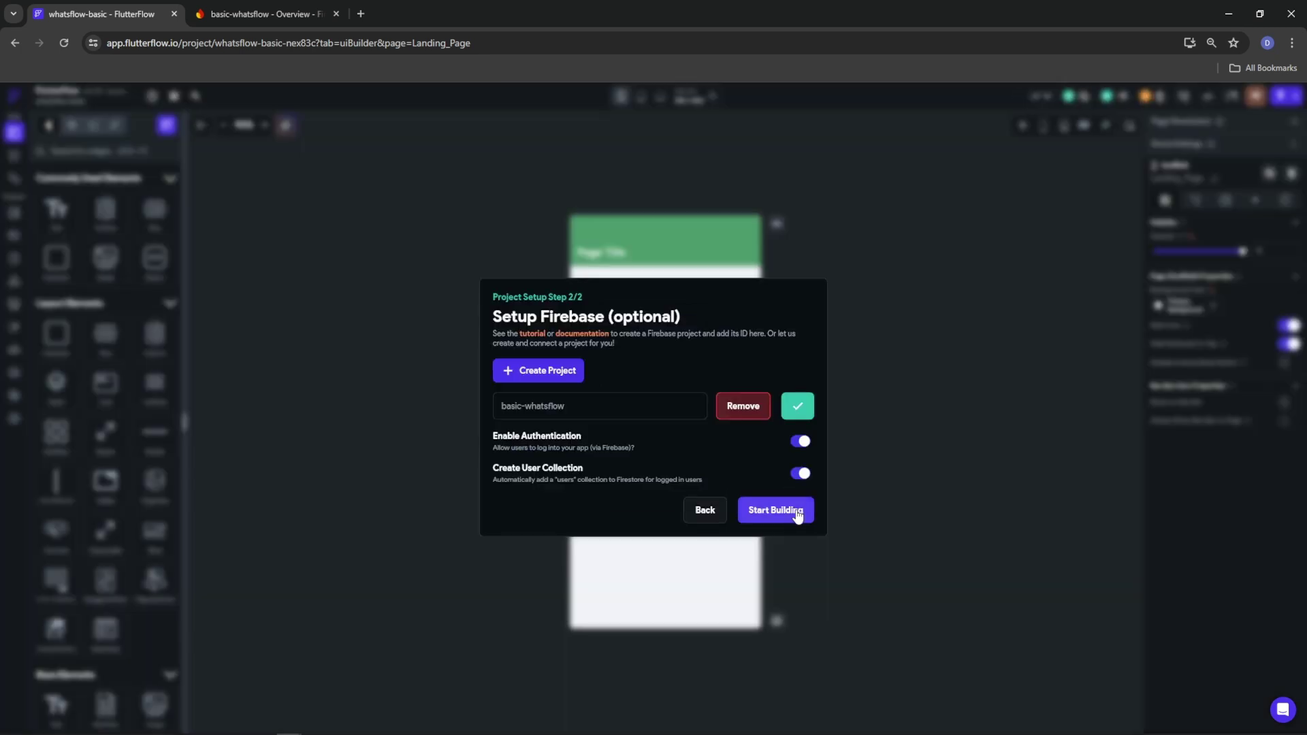
pyautogui.click(789, 518)
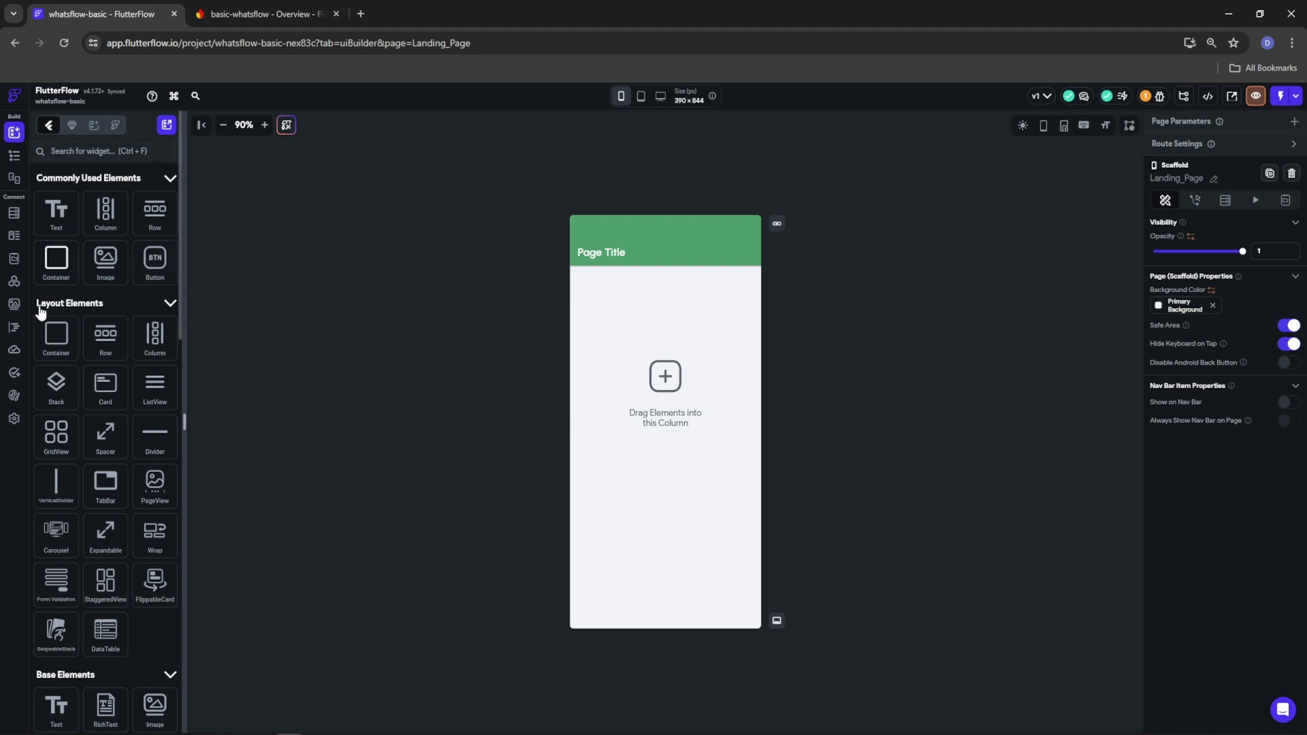
# Open Theme Settings at the Design System page
pyautogui.click(13, 395)
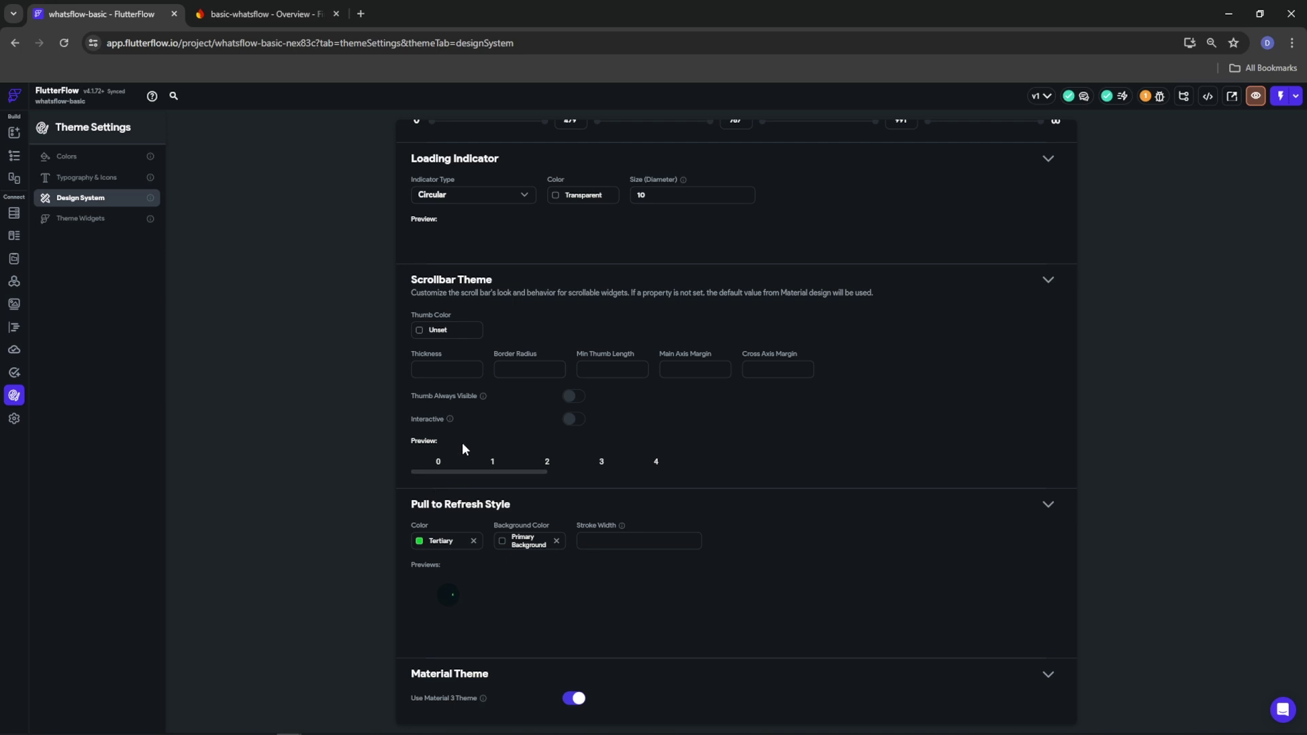
# Review the Typography & Icons and Colors theme pages, then open Media Assets
pyautogui.scroll(3, 463, 443)
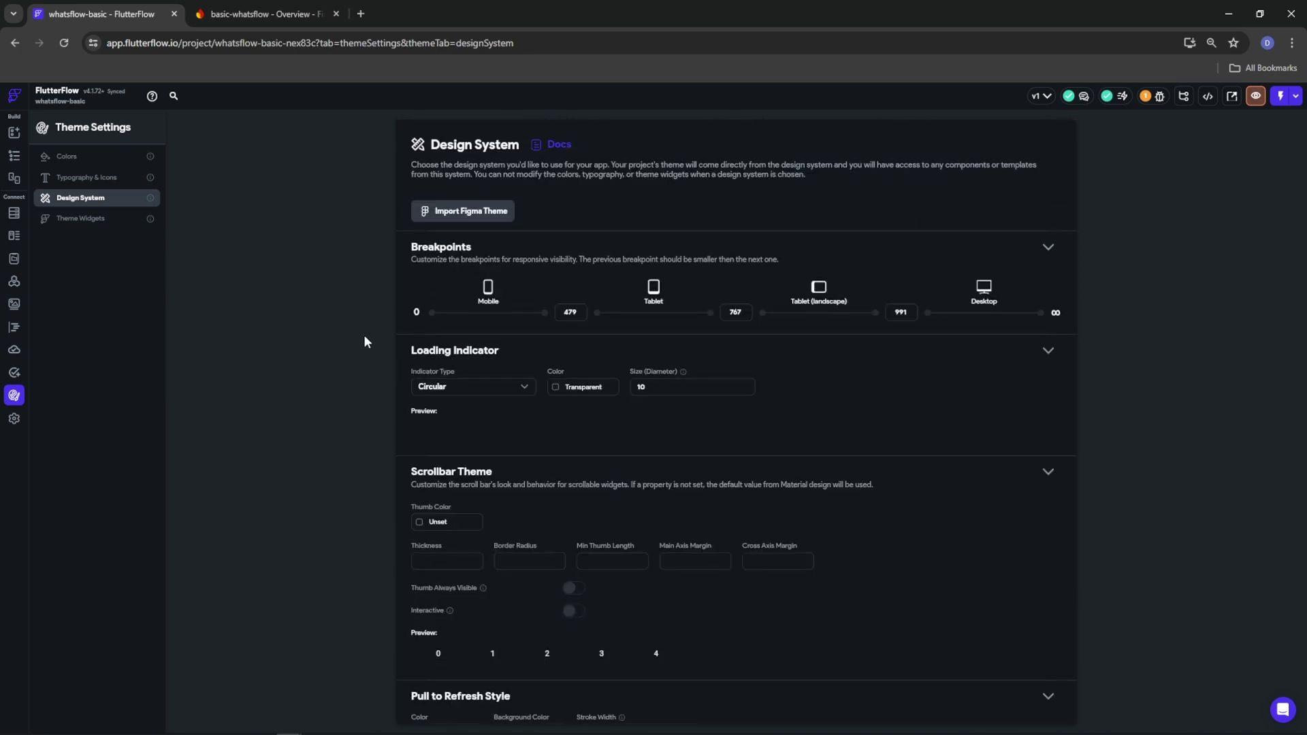
pyautogui.scroll(-3, 471, 374)
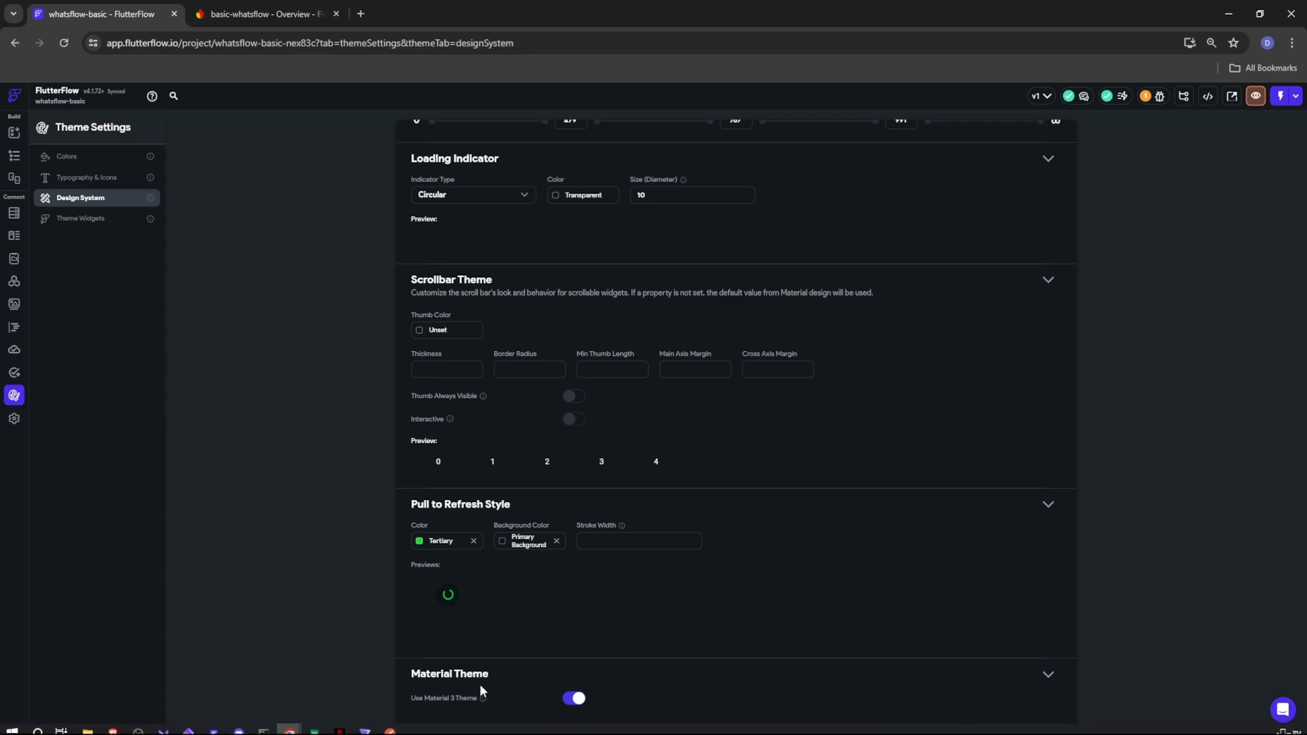
pyautogui.click(94, 176)
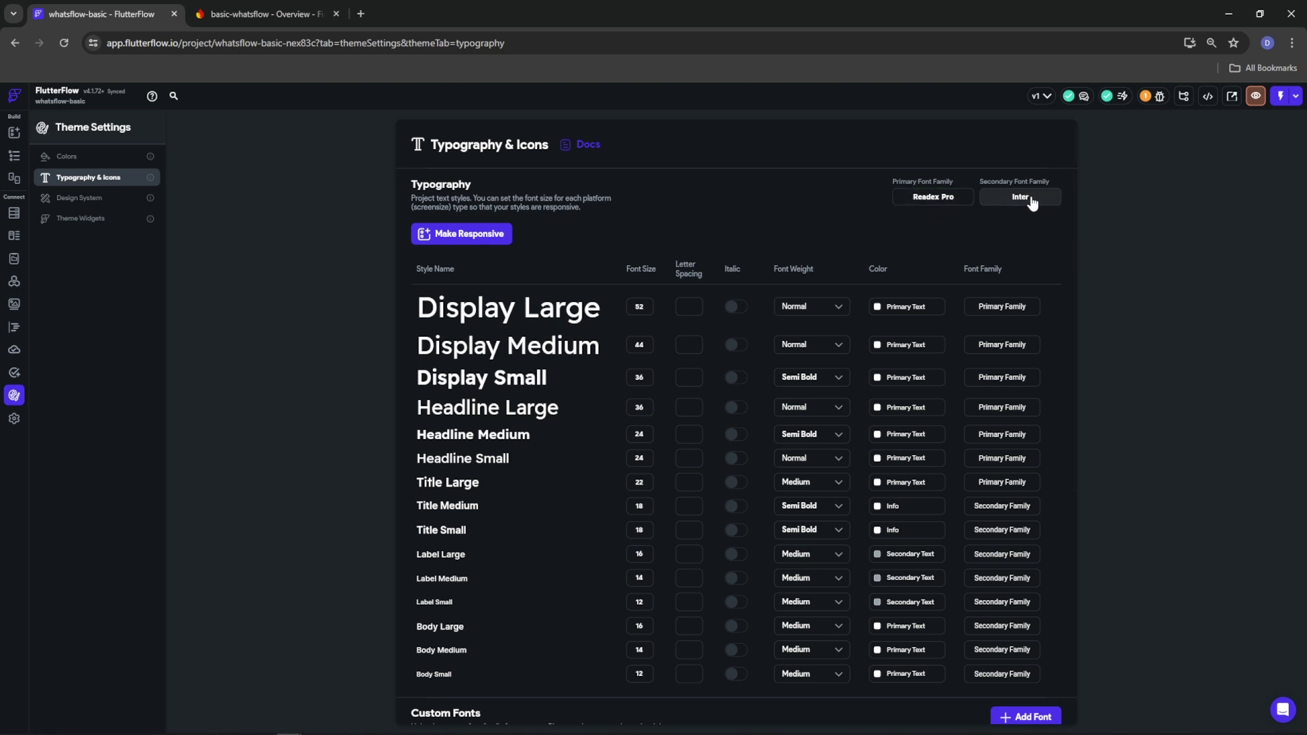
pyautogui.click(66, 156)
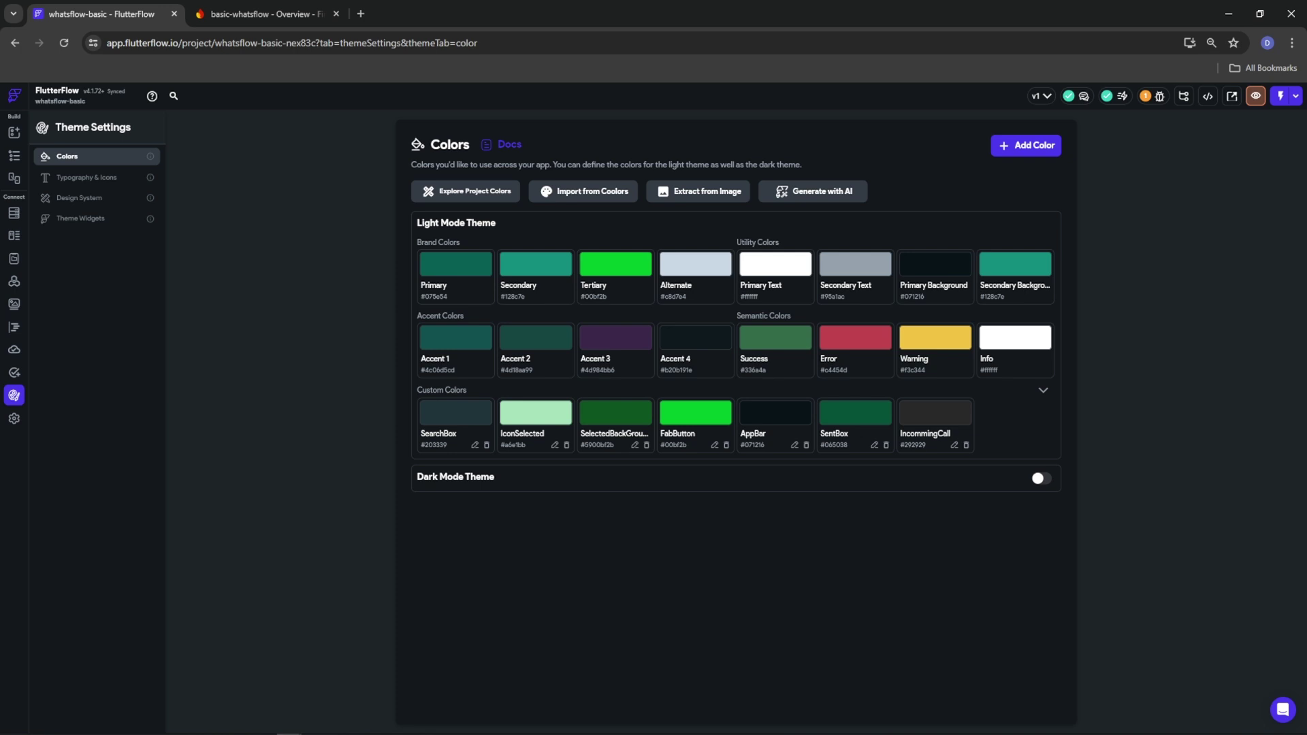
pyautogui.click(15, 306)
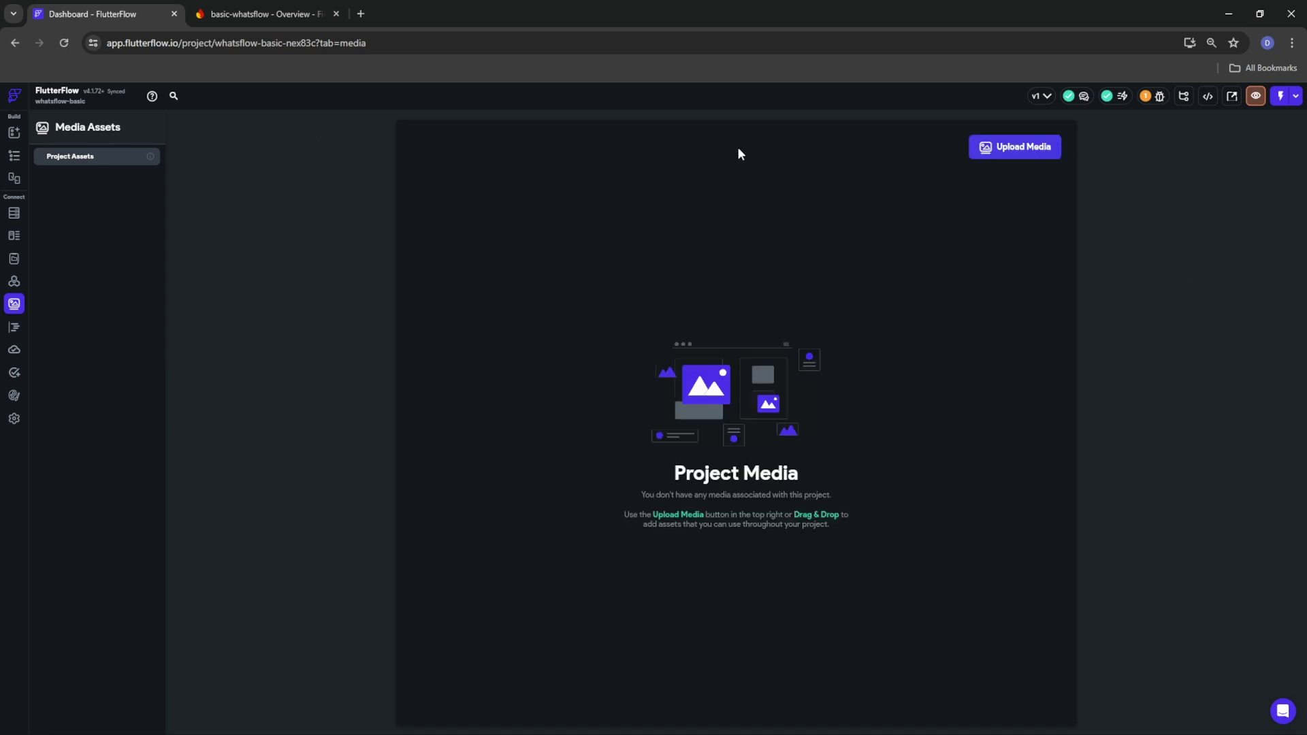
# Upload the dark WhatsApp wallpaper image to media assets
pyautogui.click(1014, 158)
pyautogui.scroll(-5, 316, 225)
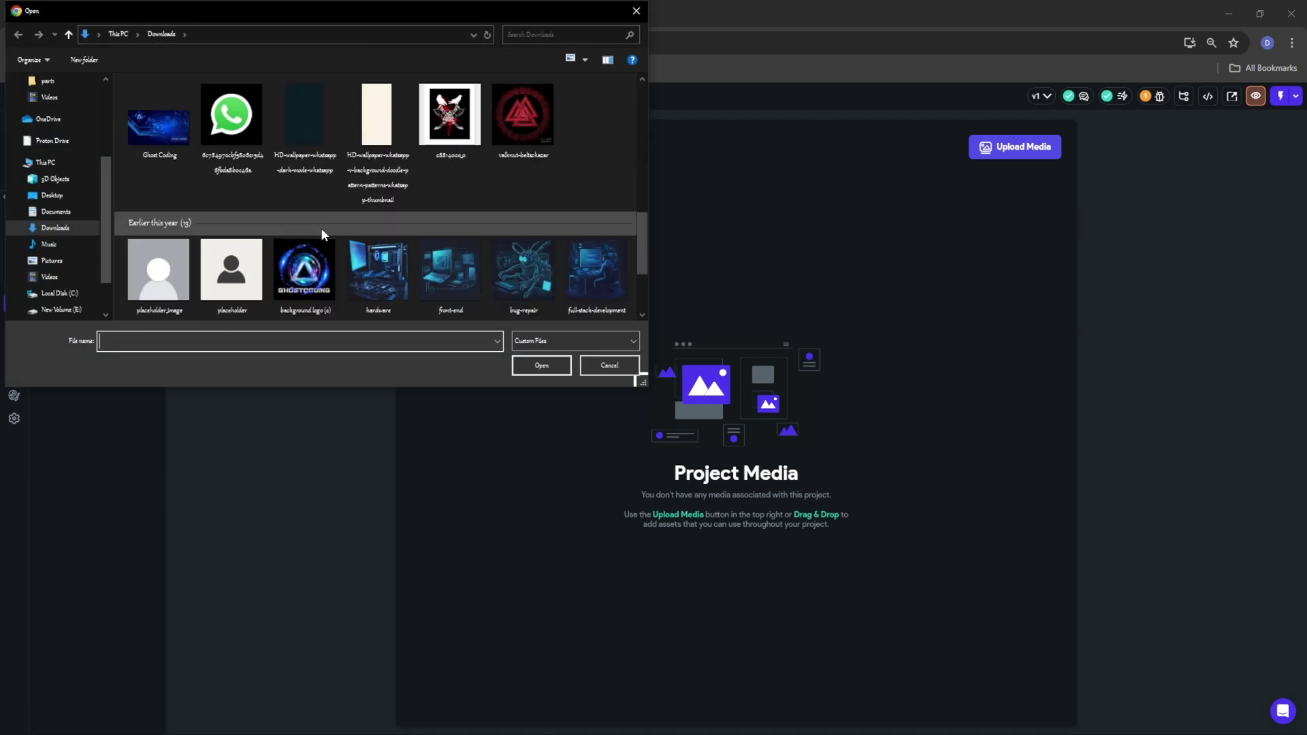
pyautogui.scroll(-5, 460, 182)
pyautogui.scroll(3, 461, 182)
pyautogui.scroll(6, 462, 183)
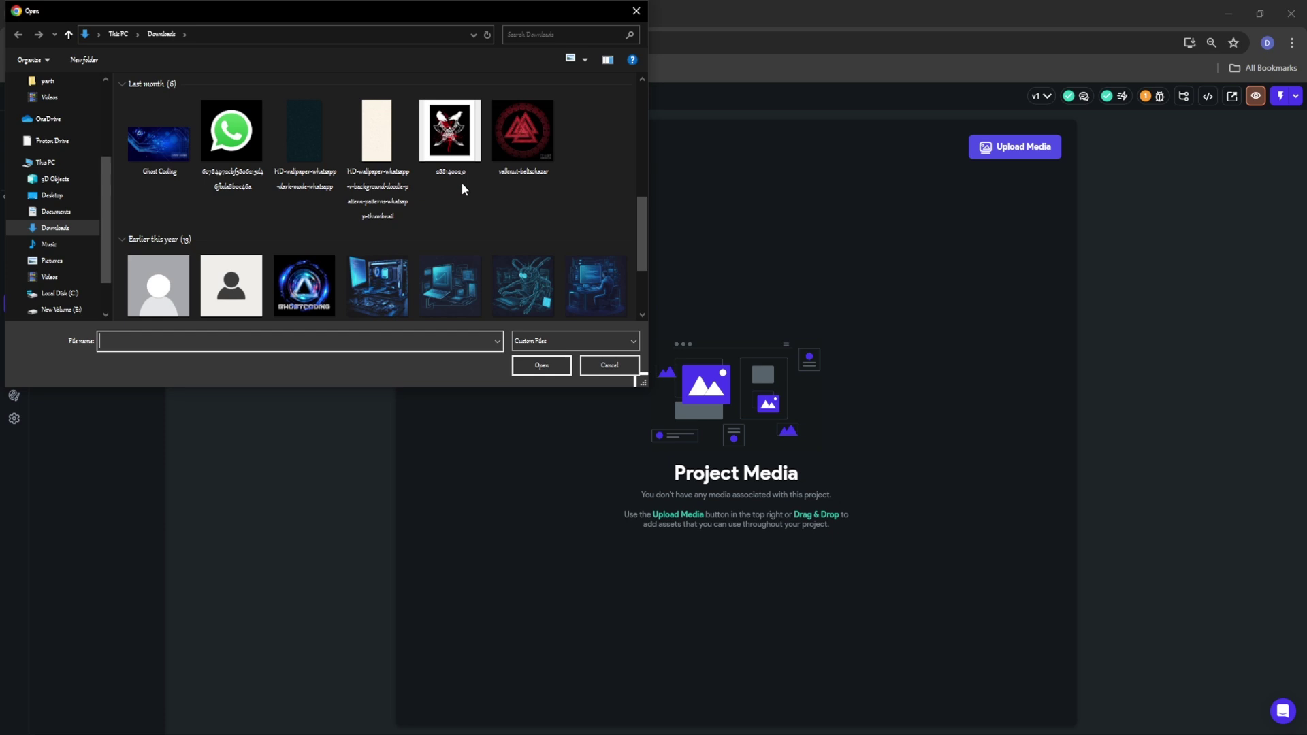
pyautogui.scroll(-5, 436, 200)
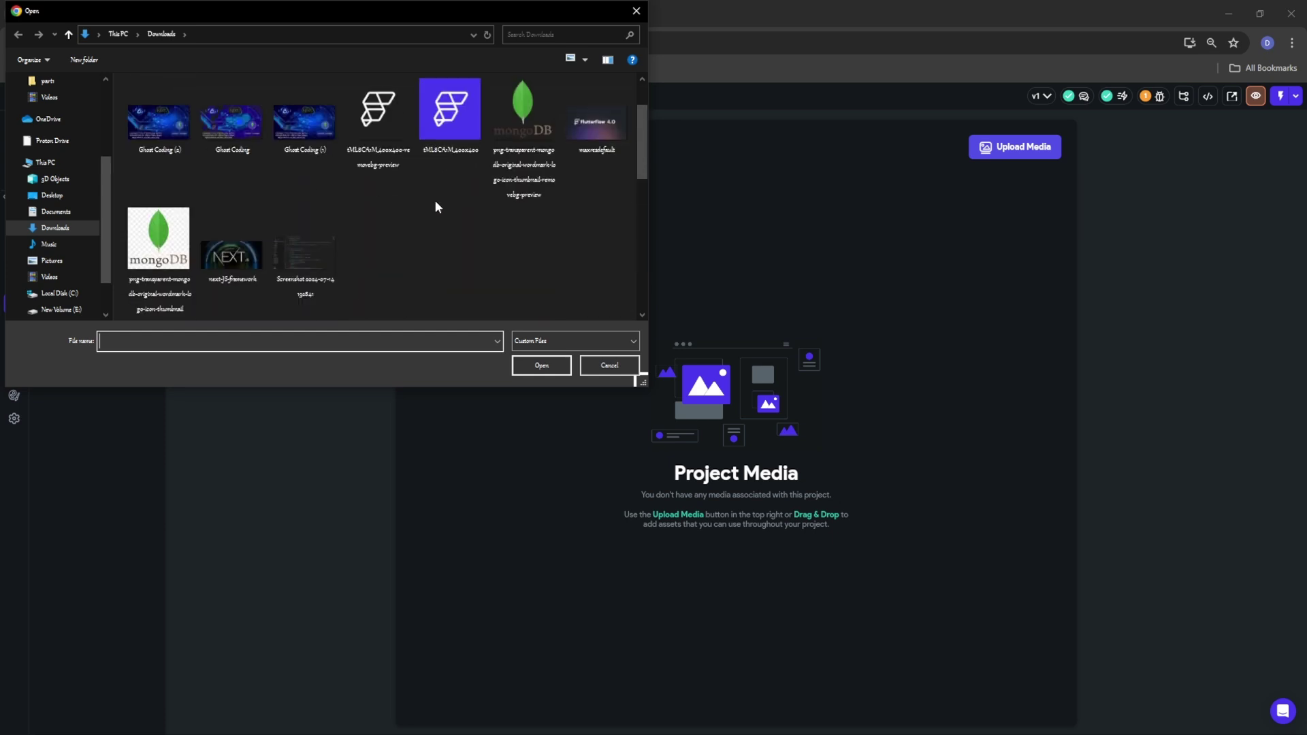
pyautogui.click(292, 126)
pyautogui.click(558, 365)
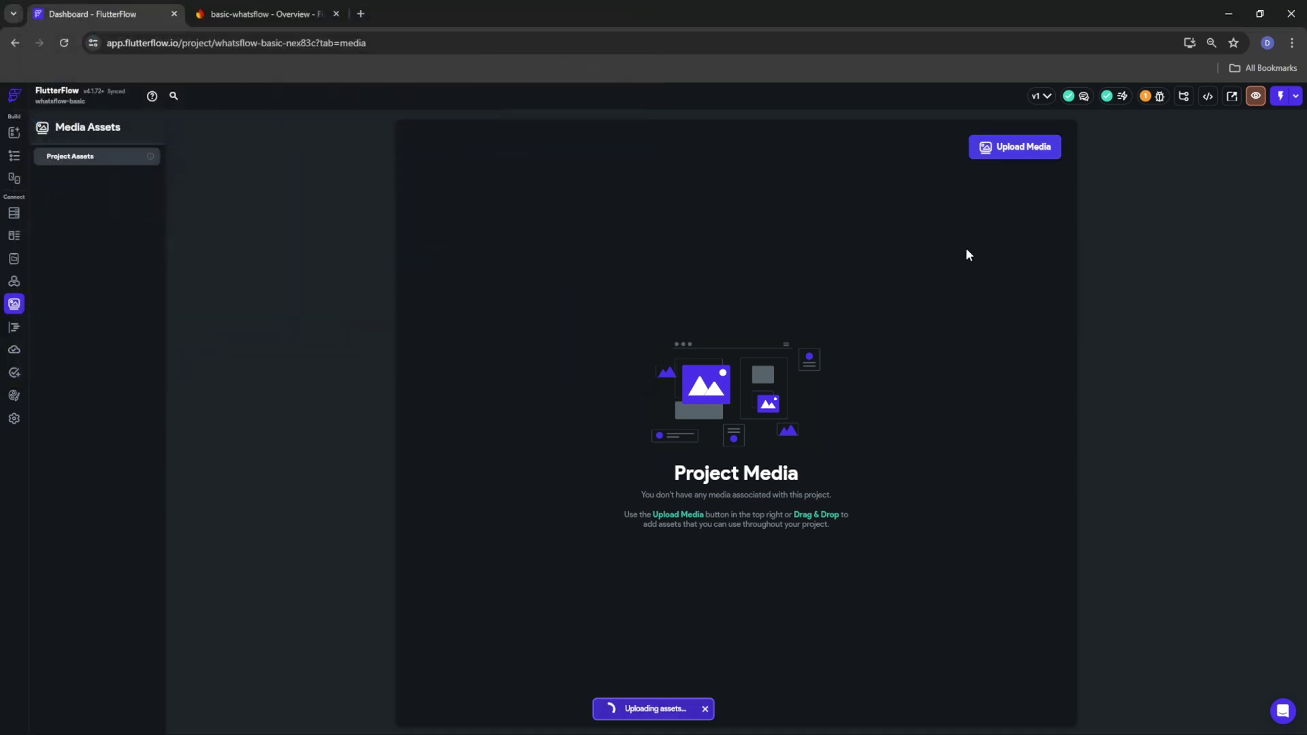
# Upload the WhatsApp logo image
pyautogui.click(1015, 146)
pyautogui.scroll(-2, 374, 227)
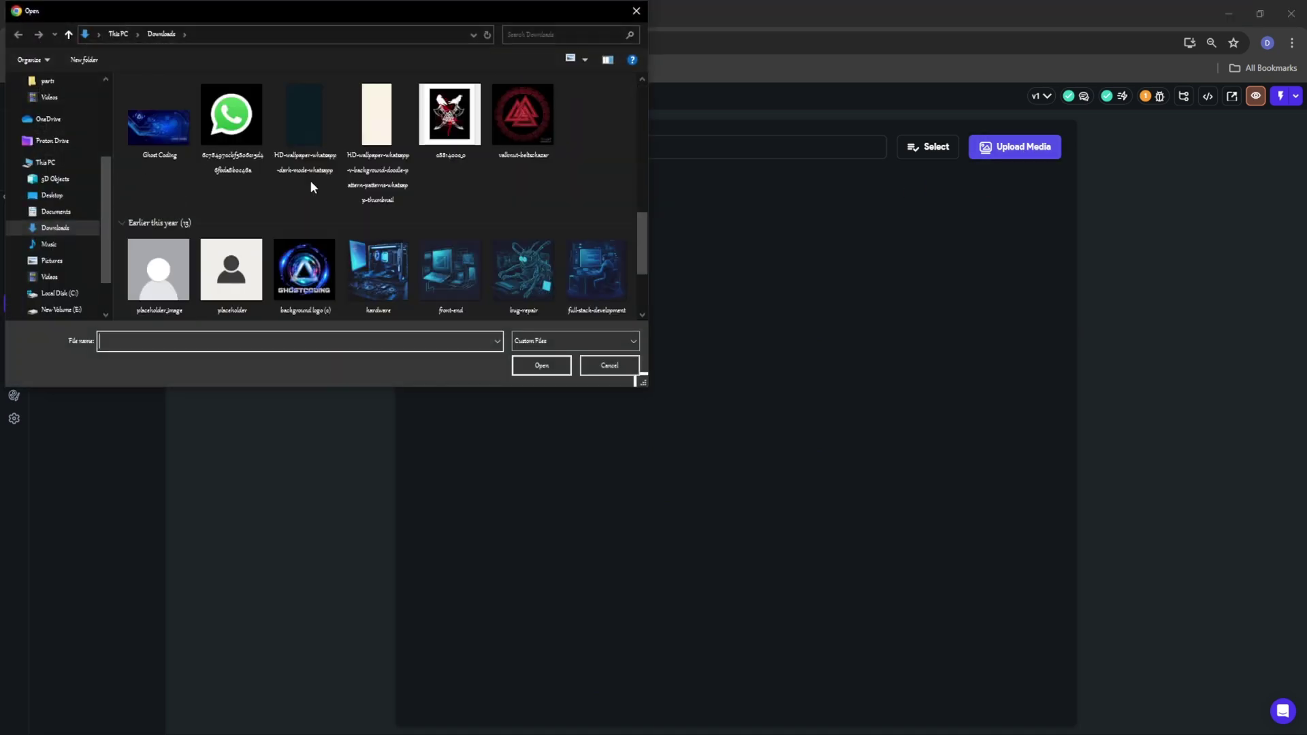
pyautogui.click(248, 131)
pyautogui.click(541, 366)
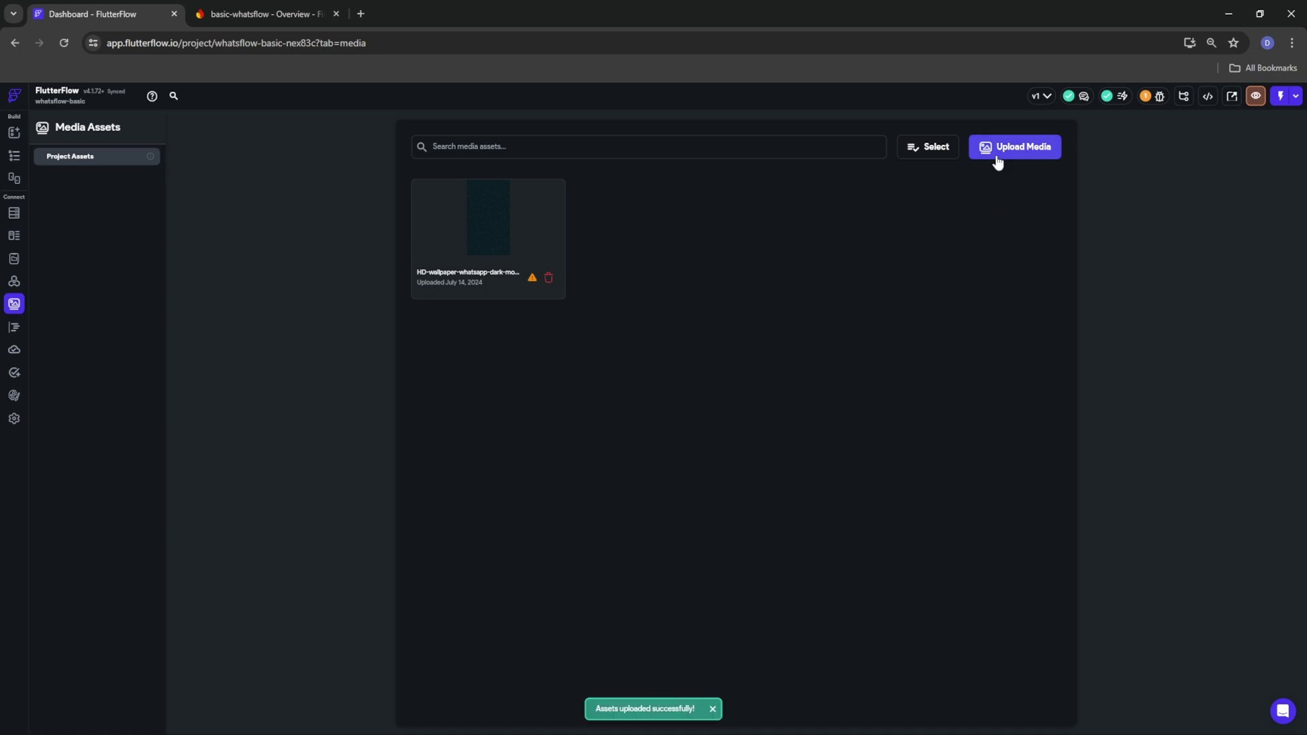
# Upload the loading.json animation file
pyautogui.click(1025, 151)
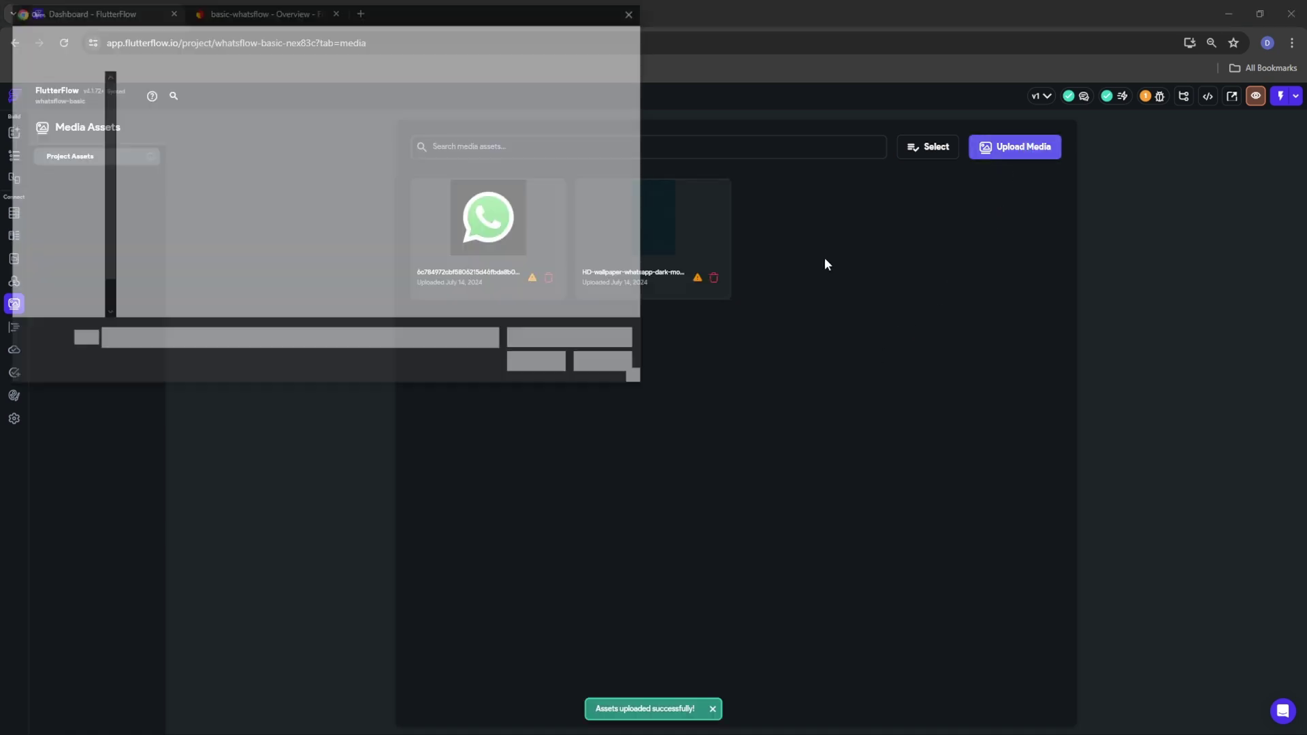
pyautogui.scroll(-3, 320, 230)
pyautogui.scroll(-2, 320, 238)
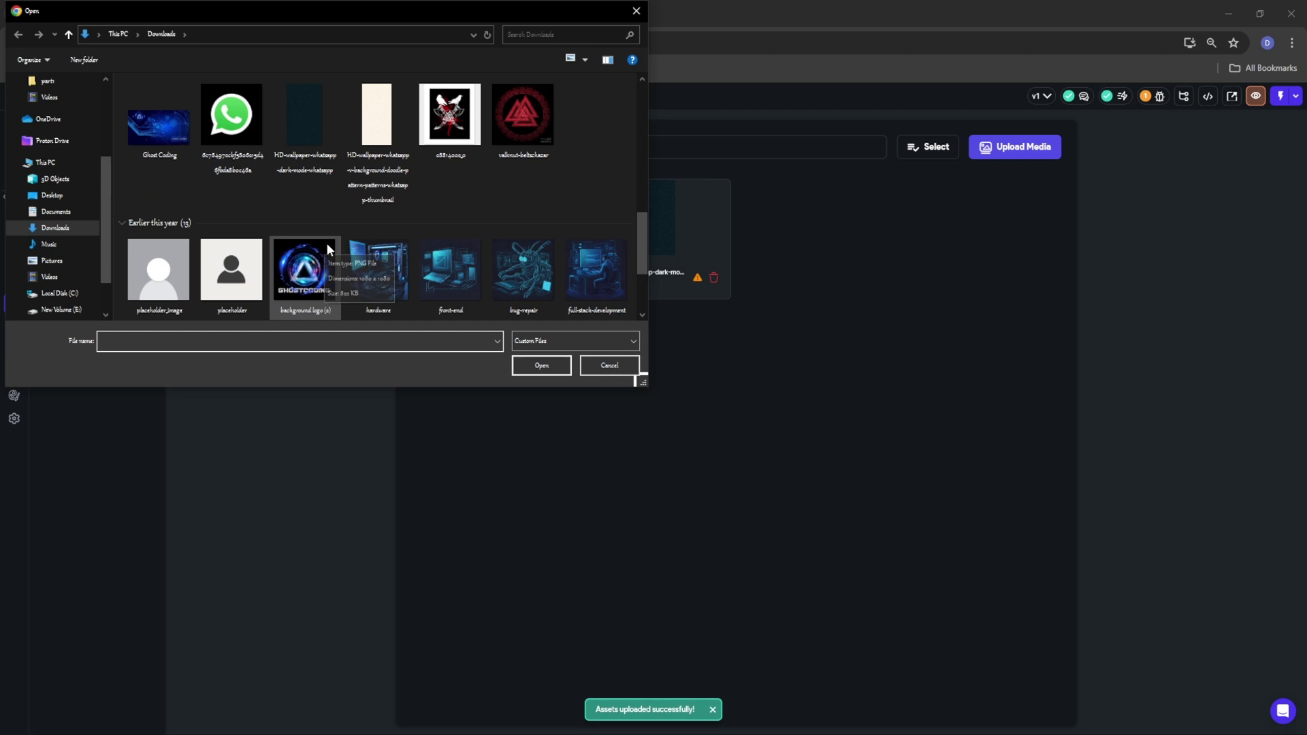
pyautogui.scroll(-3, 325, 242)
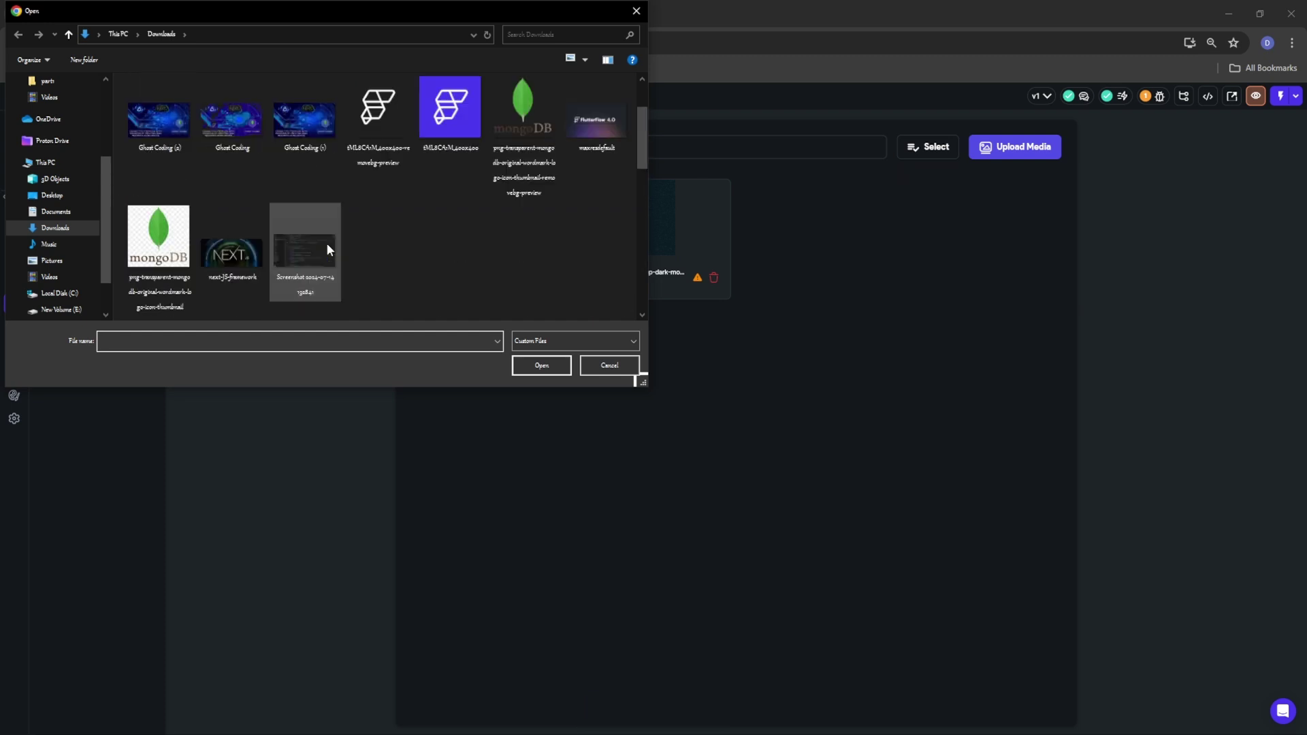
pyautogui.scroll(-2, 327, 244)
pyautogui.click(160, 274)
pyautogui.click(530, 367)
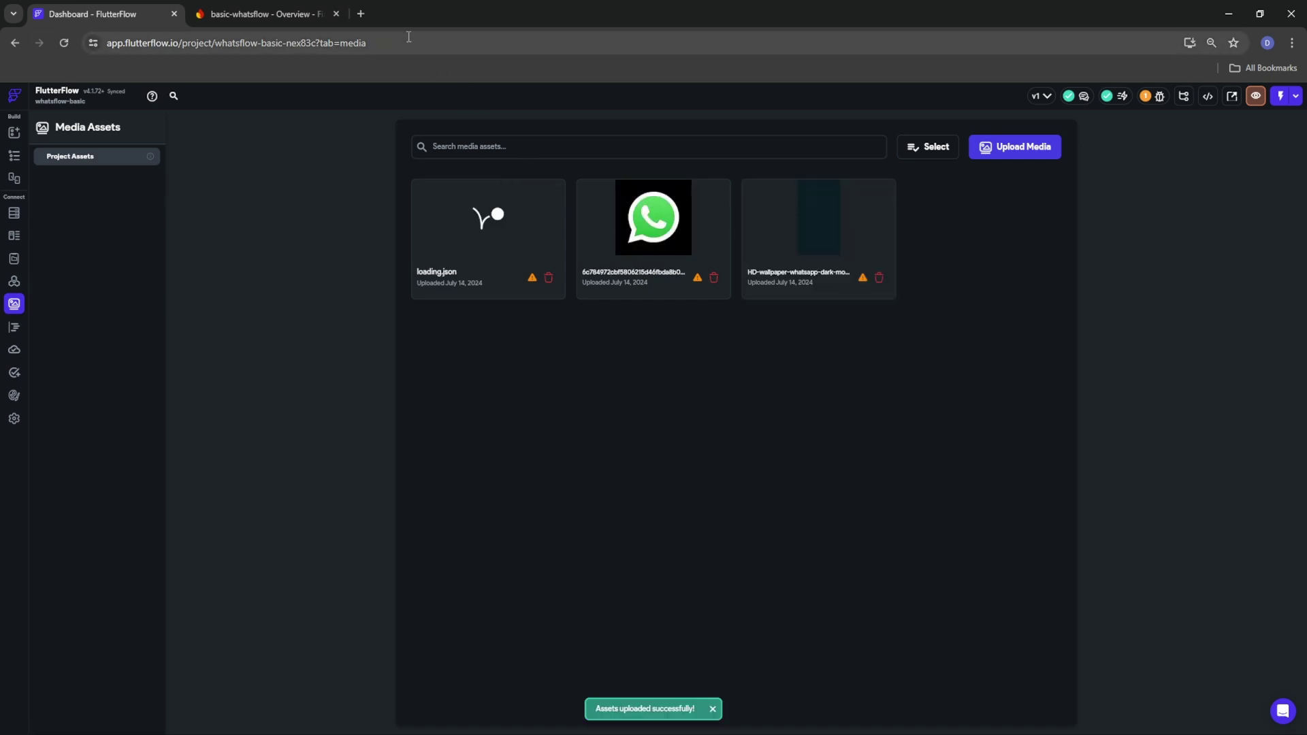
pyautogui.click(361, 13)
pyautogui.write('lottiefiles')
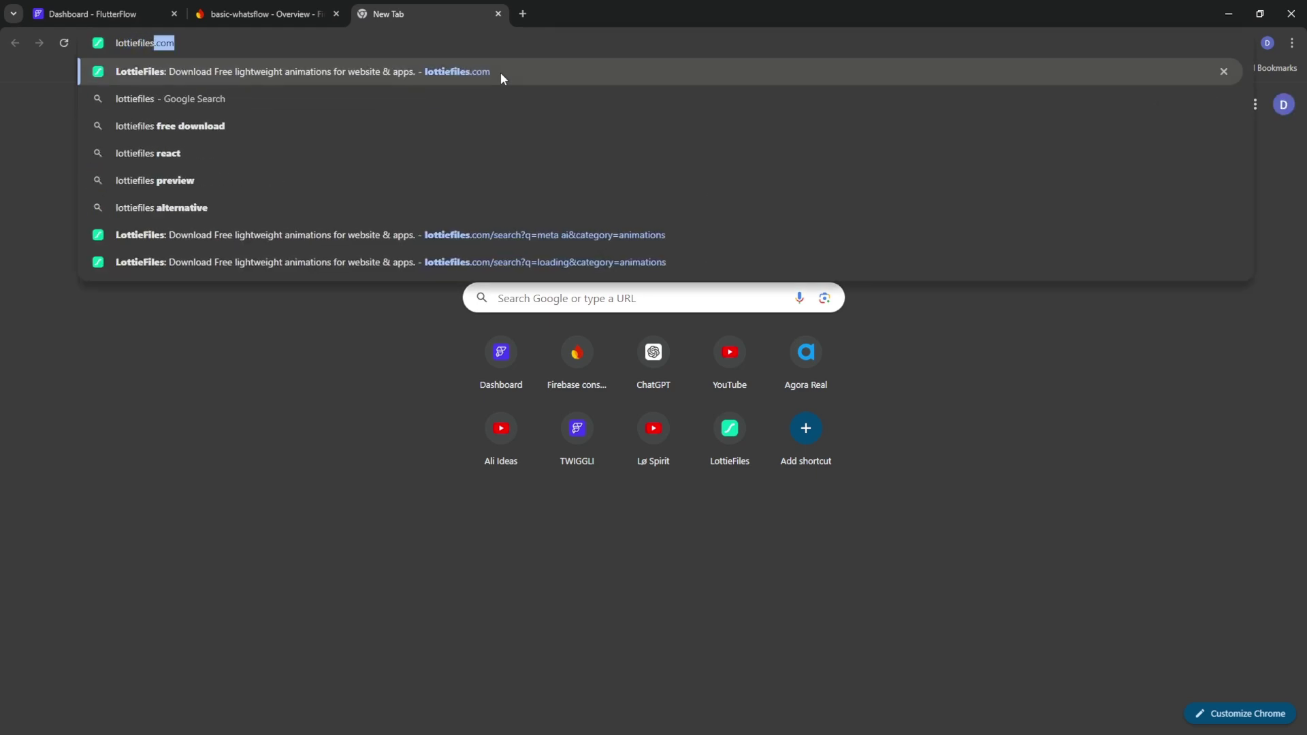
pyautogui.press('Return')
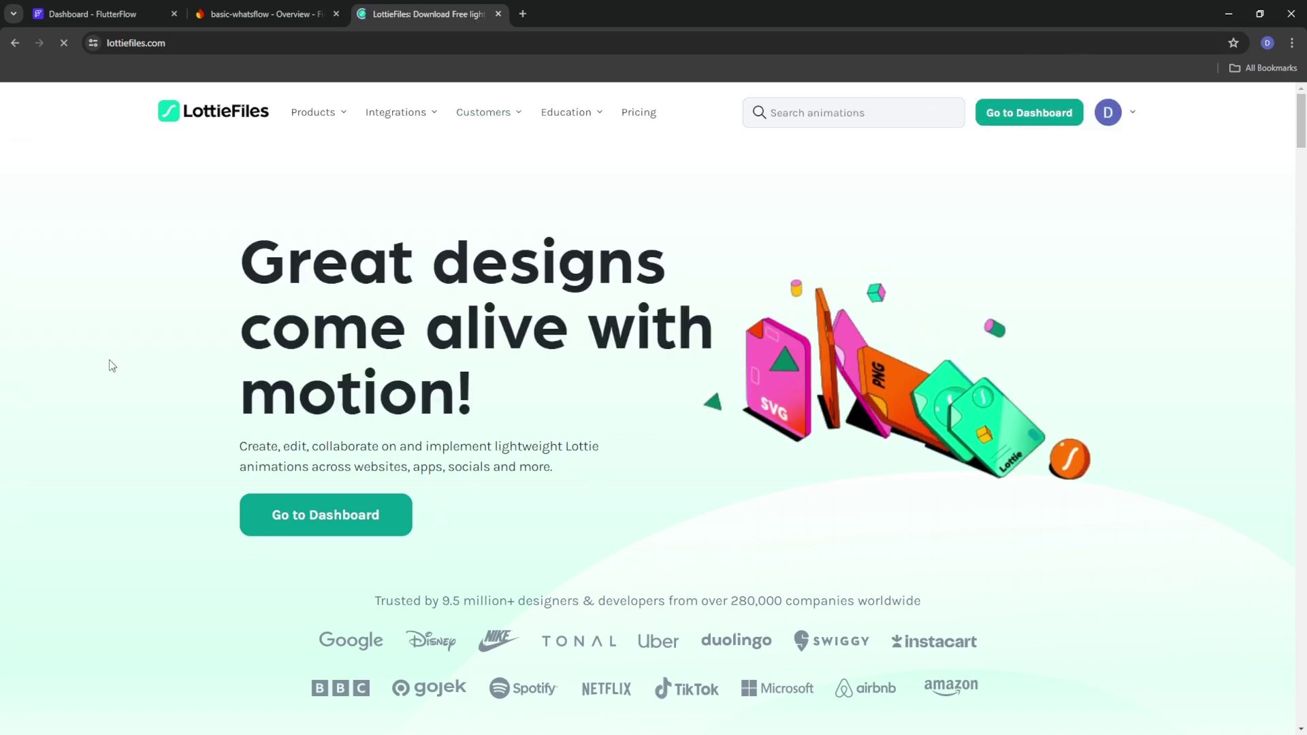
pyautogui.click(498, 14)
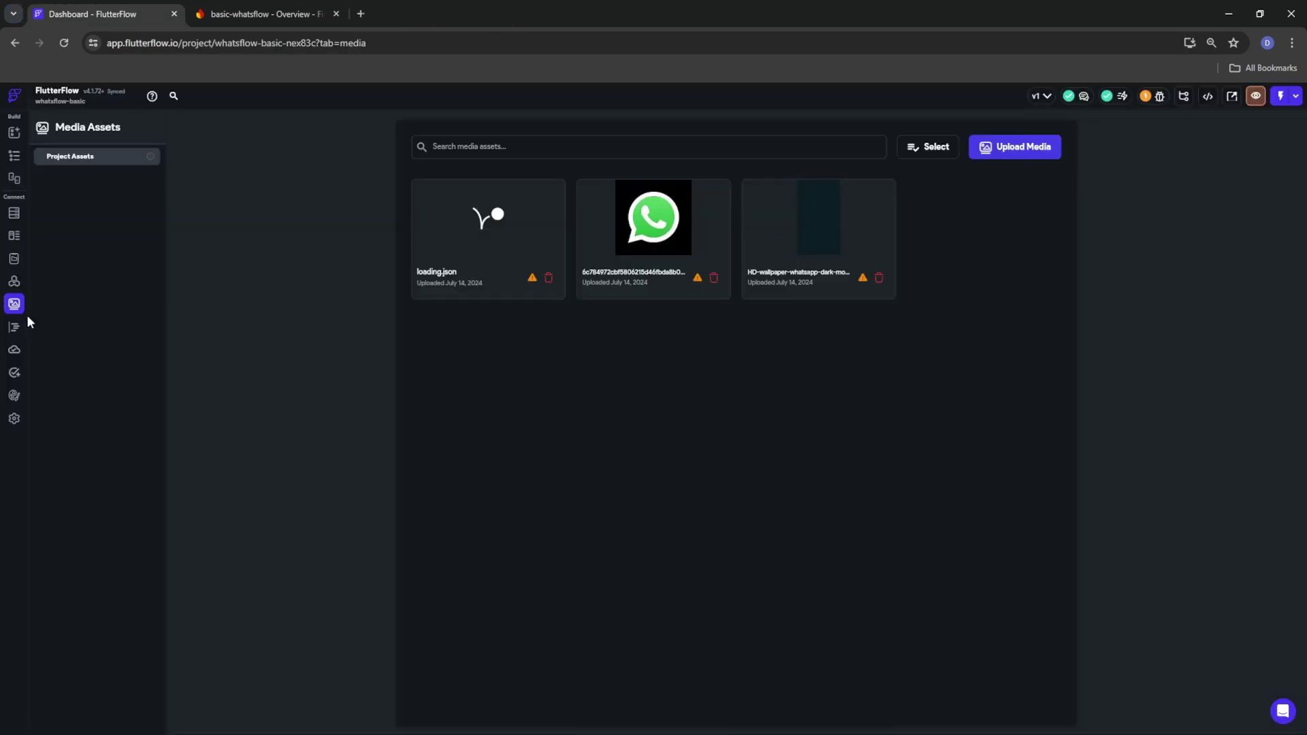
# In App Assets settings, set the dark wallpaper as the splash image
pyautogui.click(14, 420)
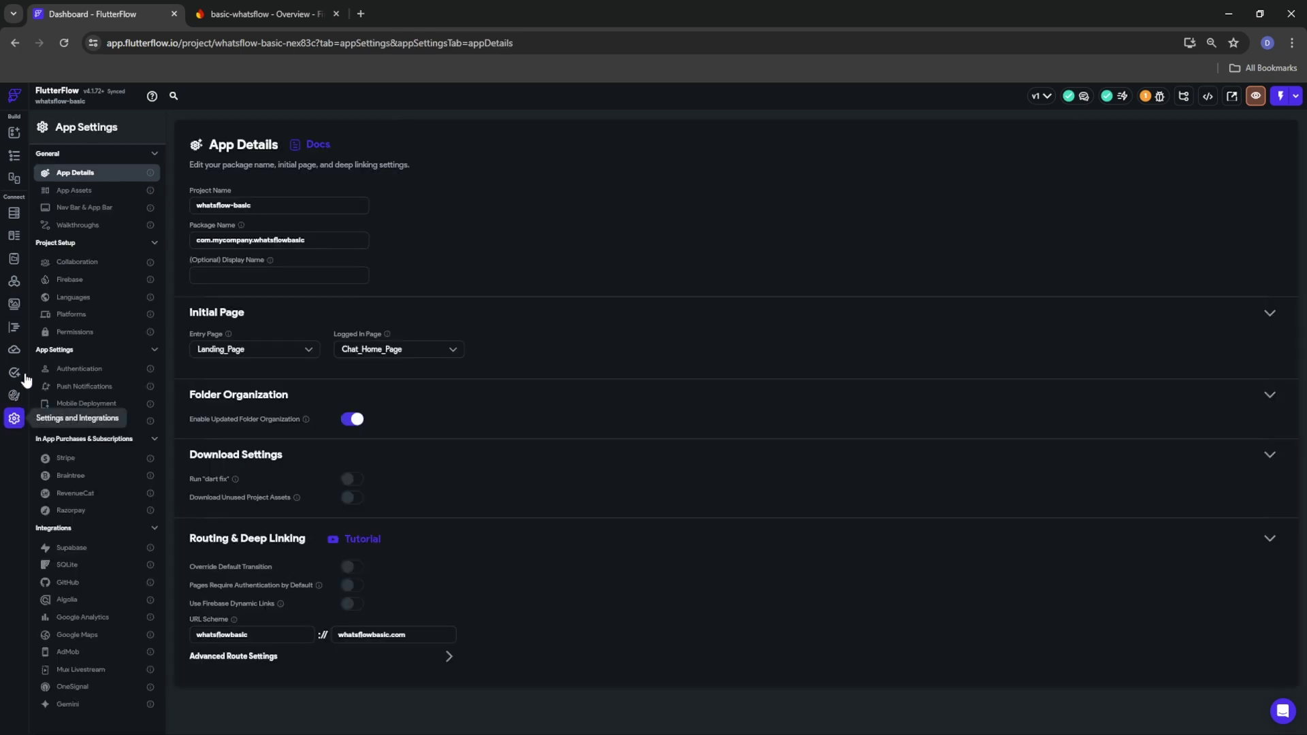
pyautogui.click(89, 191)
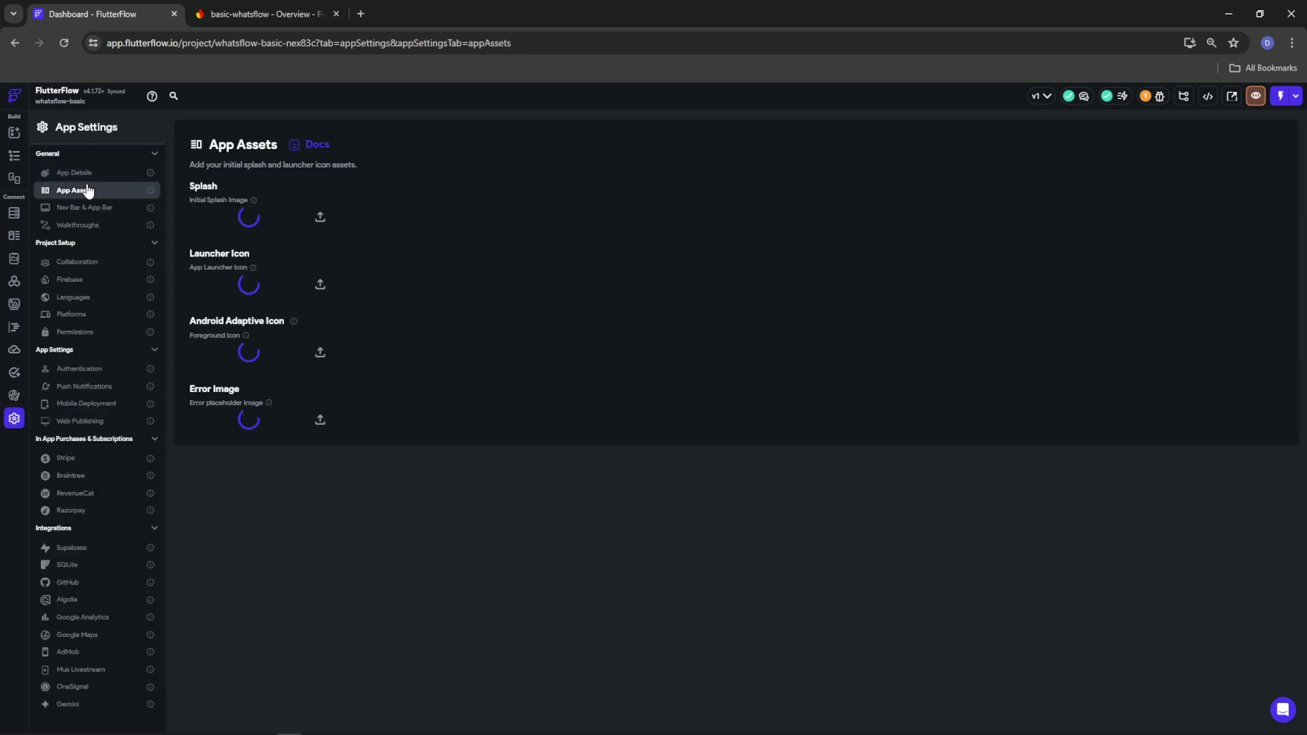
pyautogui.click(264, 221)
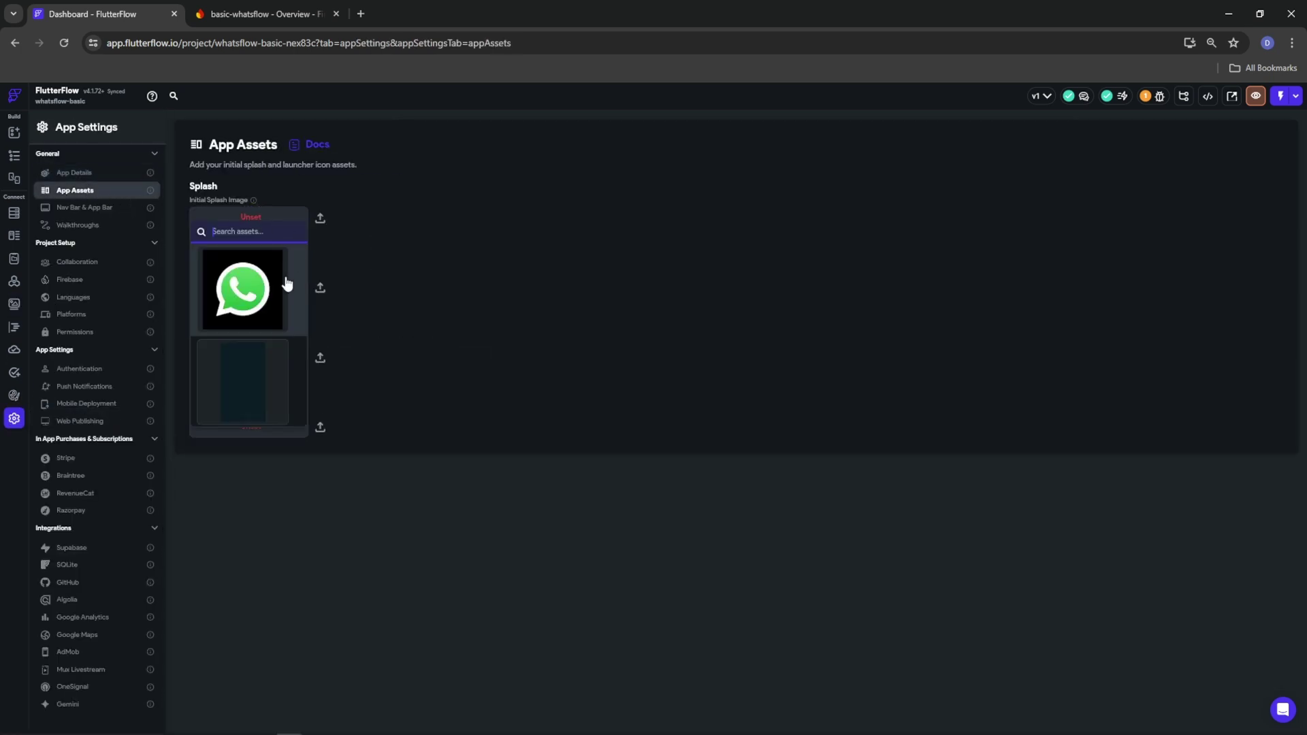
pyautogui.click(255, 369)
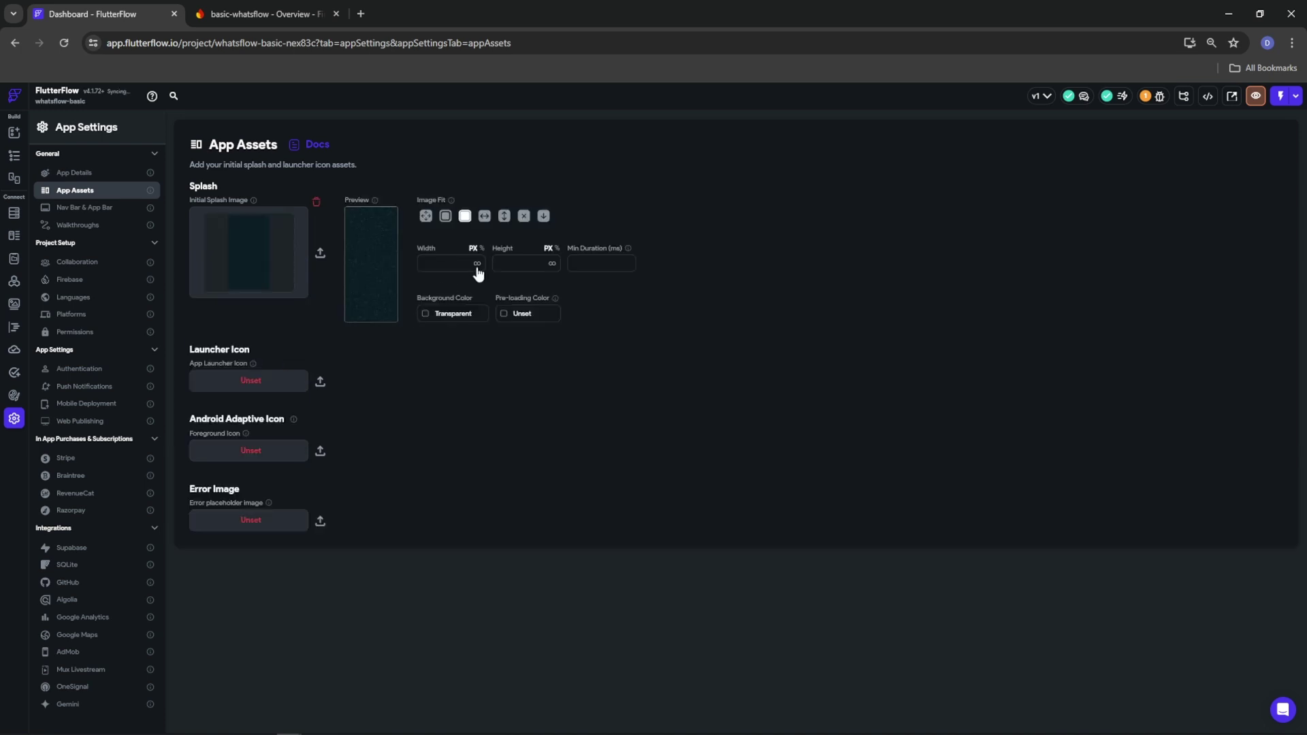
pyautogui.click(267, 251)
pyautogui.click(247, 355)
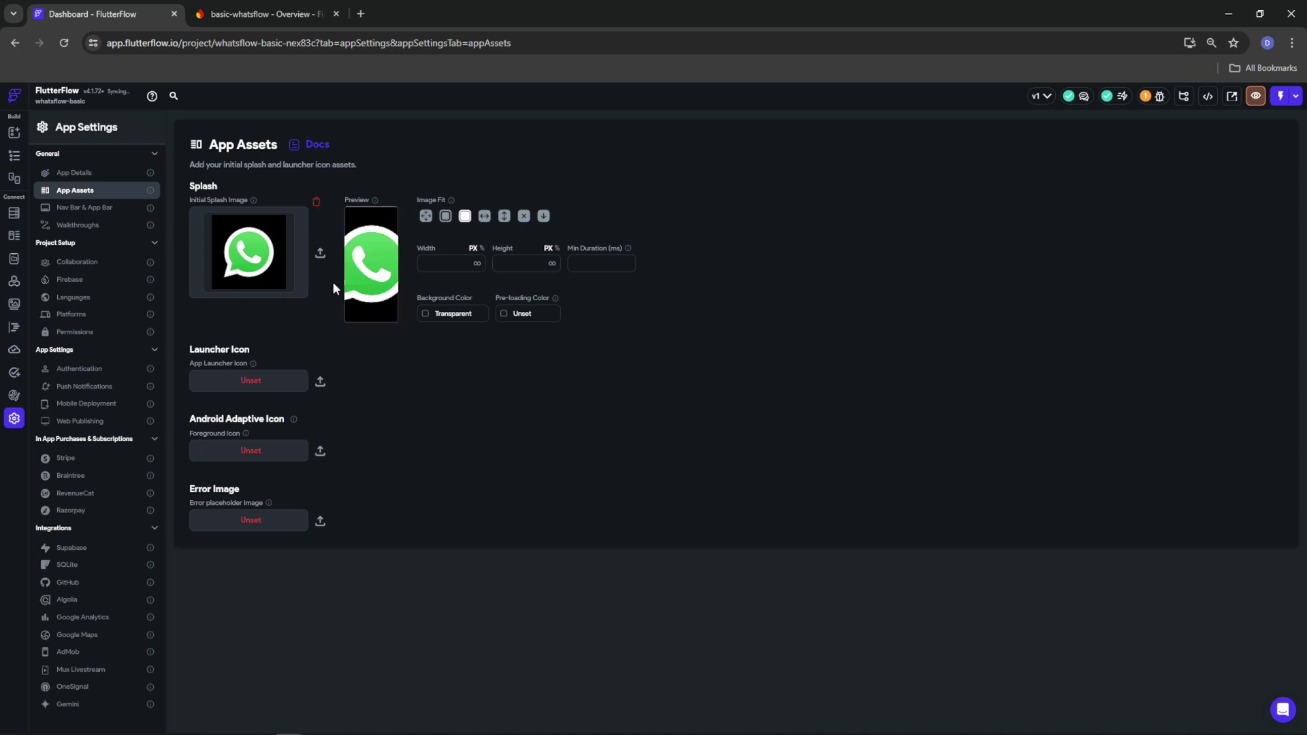
pyautogui.click(257, 273)
pyautogui.click(235, 463)
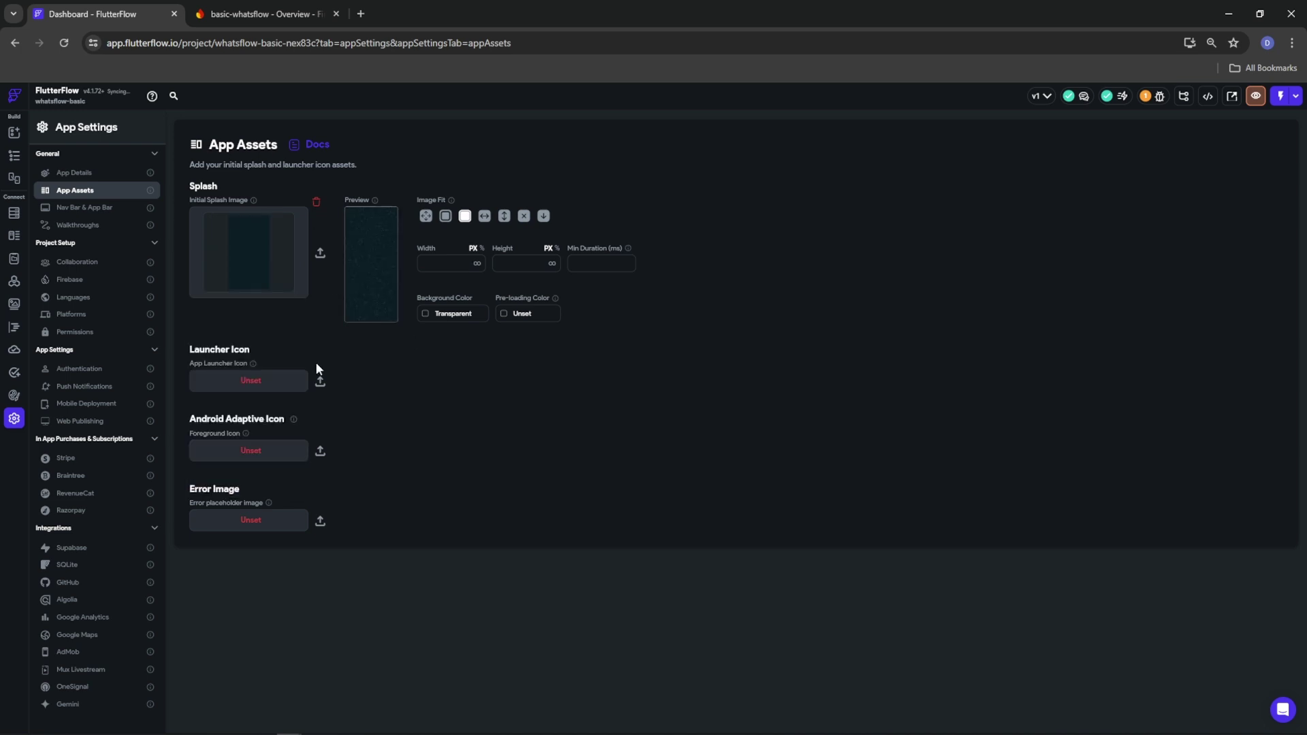
# Use the WhatsApp logo as launcher and adaptive foreground icon with a Color background
pyautogui.click(236, 385)
pyautogui.click(267, 470)
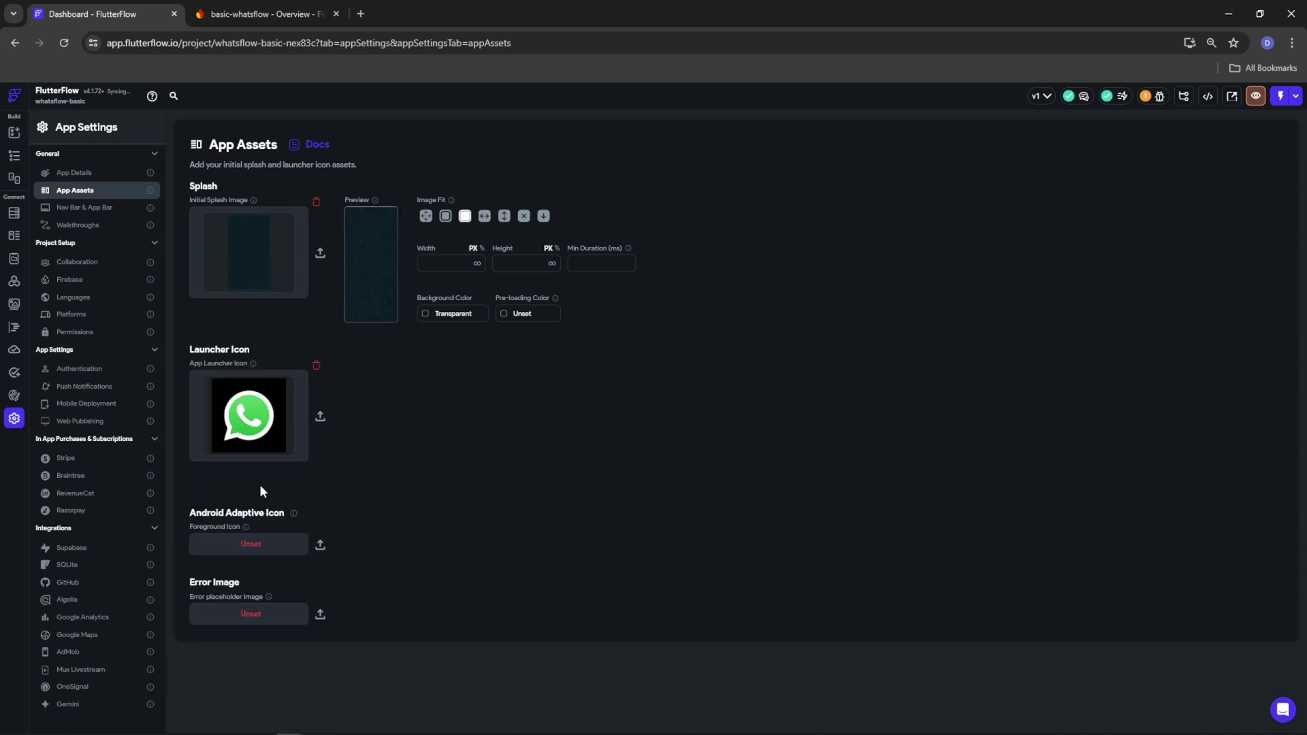
pyautogui.click(246, 553)
pyautogui.click(245, 384)
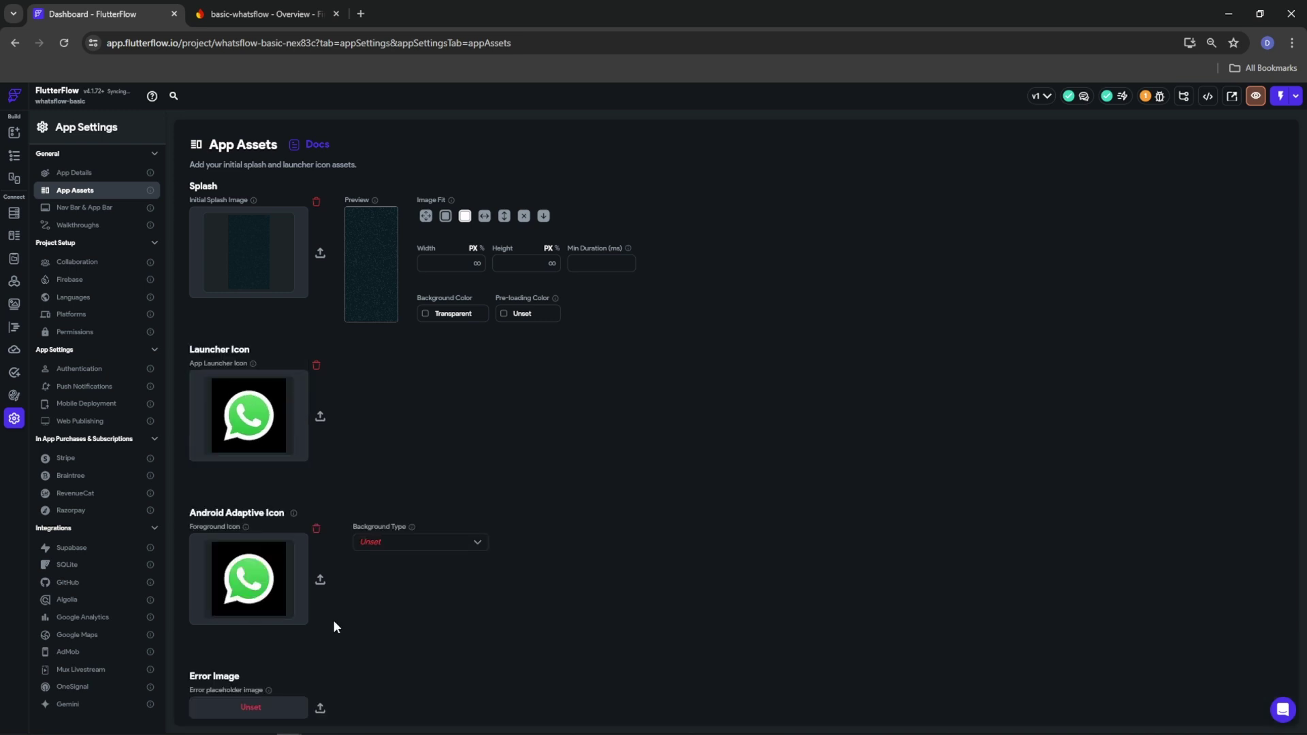
pyautogui.click(407, 533)
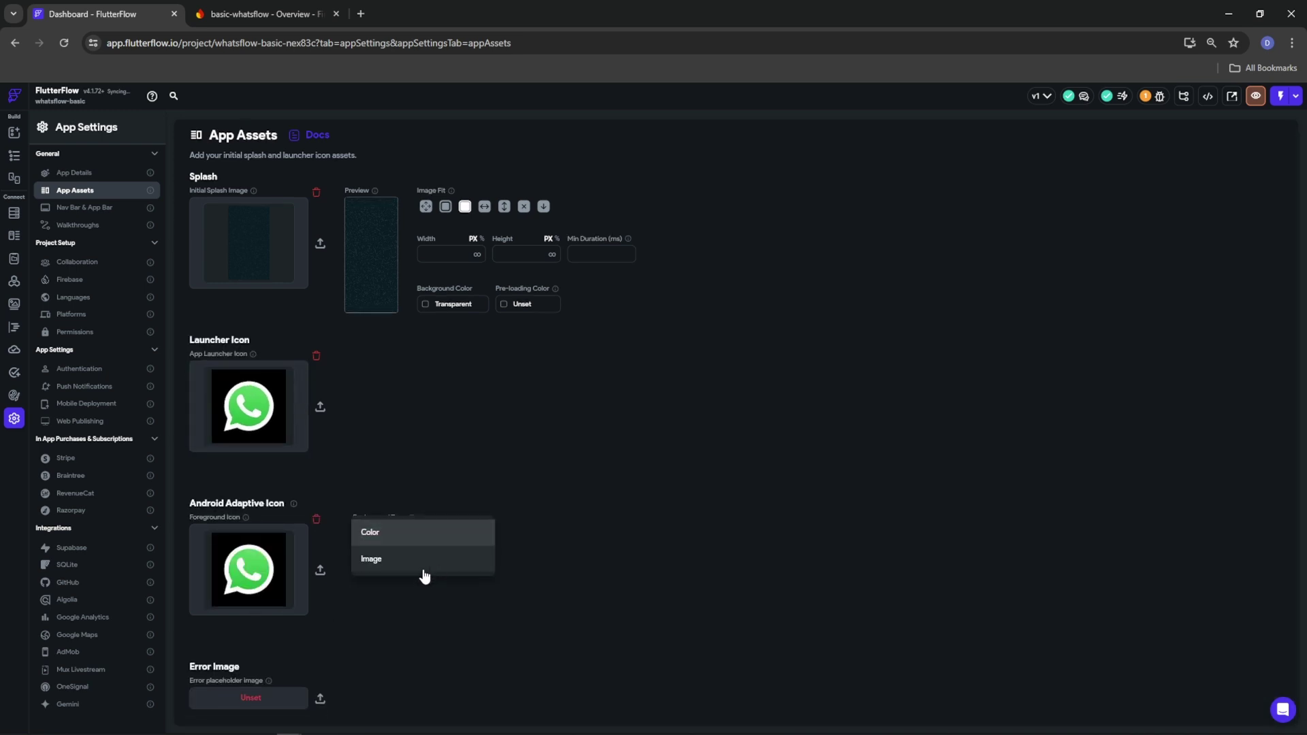
pyautogui.click(377, 557)
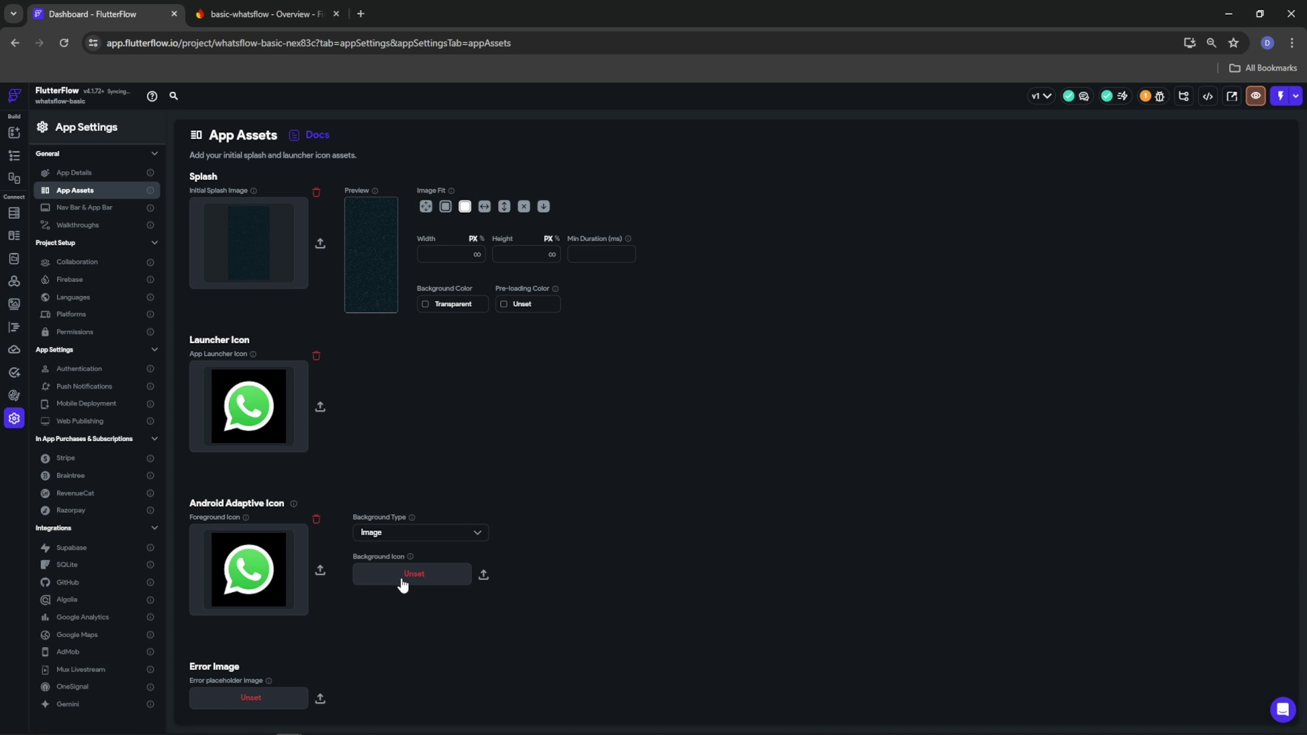
pyautogui.click(407, 533)
pyautogui.click(371, 506)
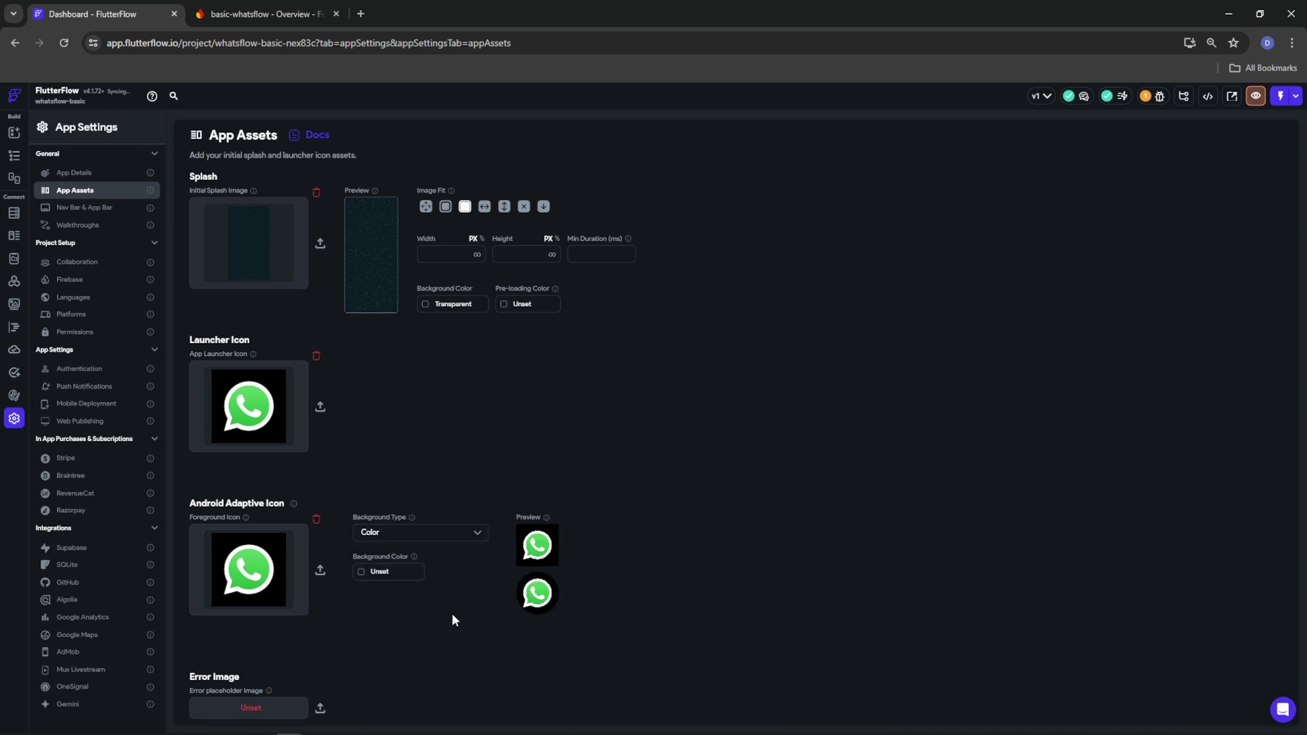
# Leave the error image unset and show the Nav Bar & App Bar settings
pyautogui.scroll(-1, 403, 625)
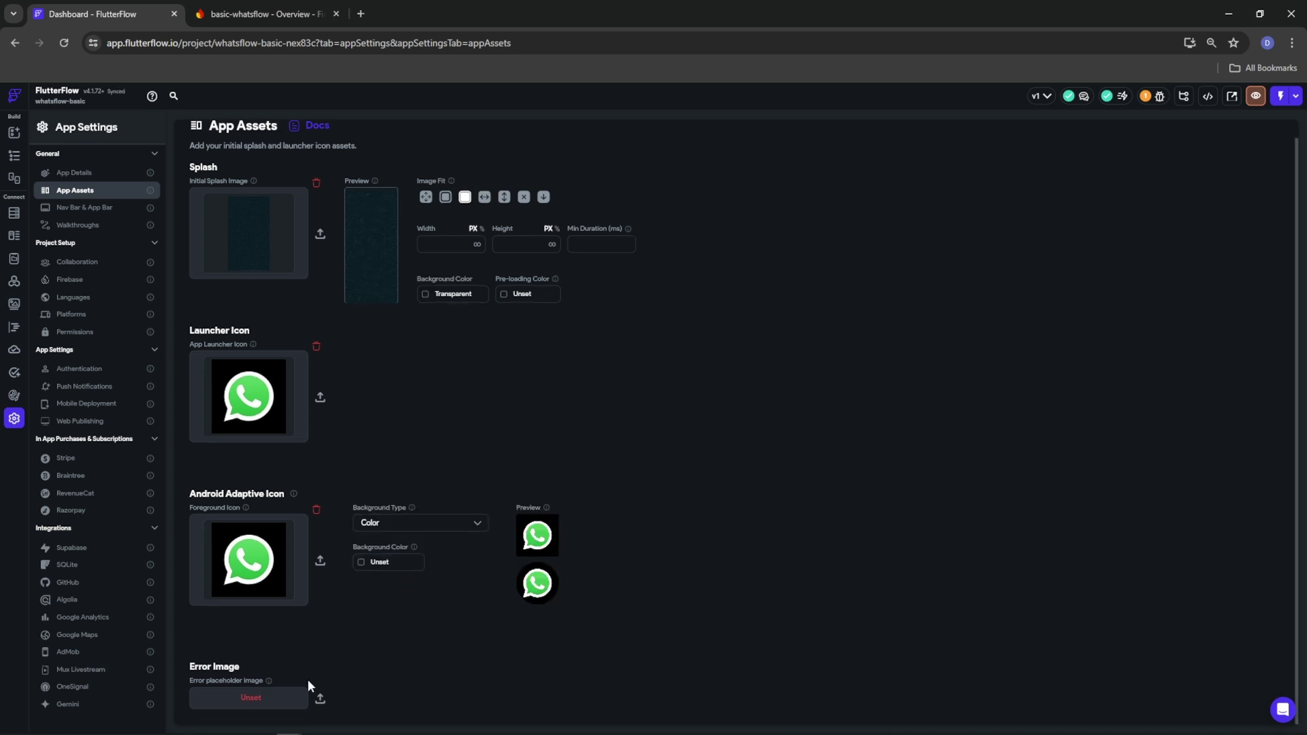
pyautogui.click(279, 699)
pyautogui.click(471, 590)
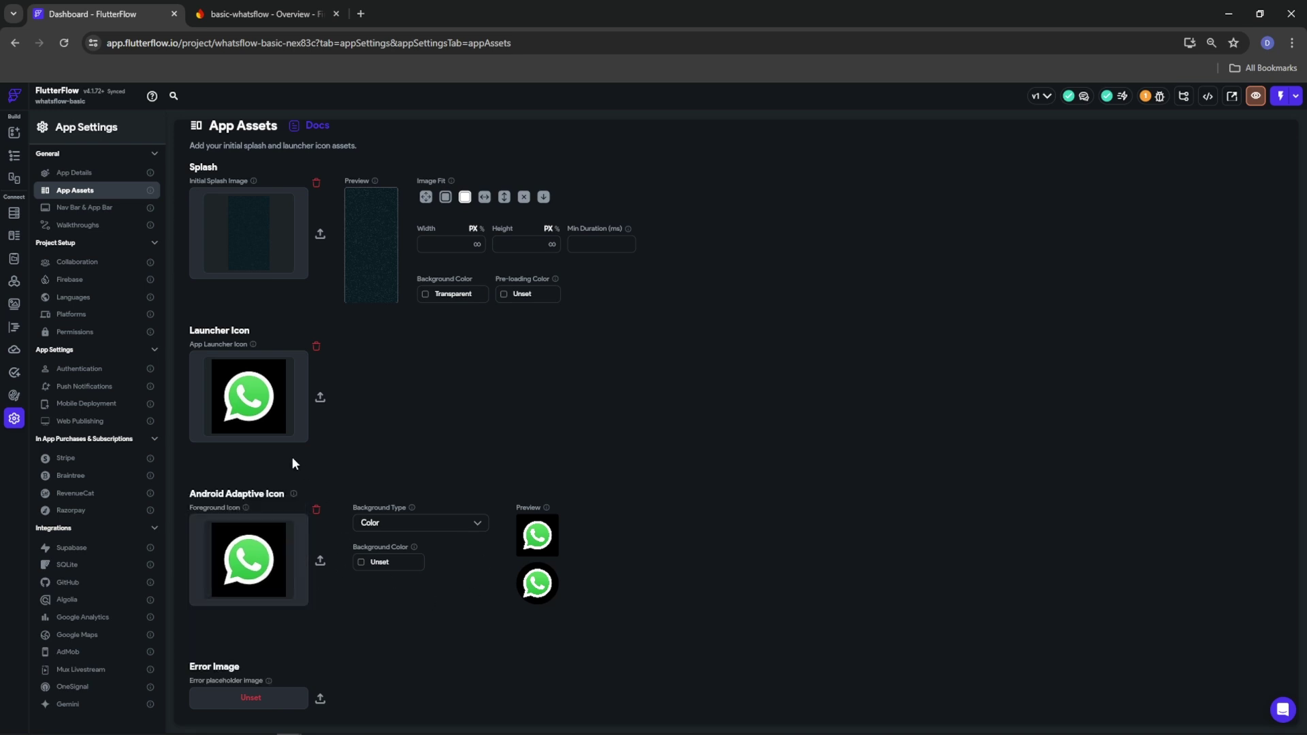
pyautogui.click(122, 207)
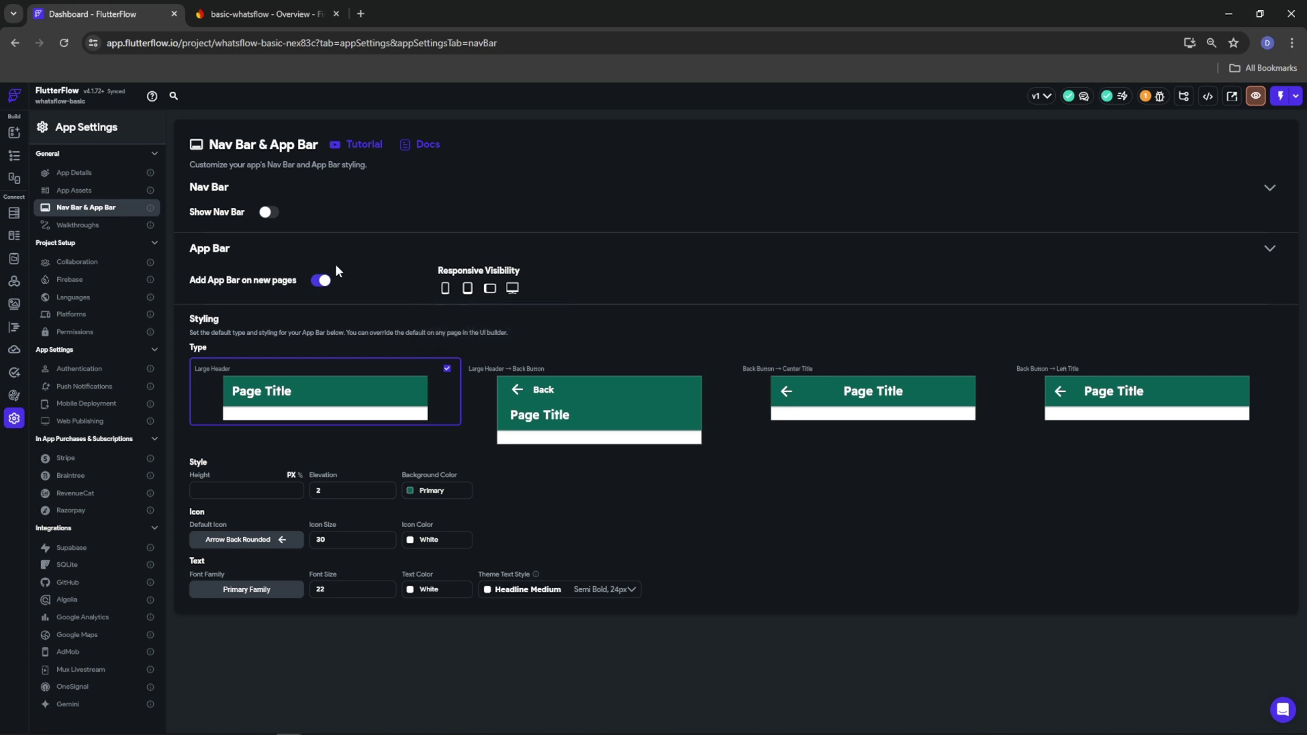
# Turn off Add App Bar for new pages and delete Landing_Page's app bar
pyautogui.click(322, 282)
pyautogui.click(14, 155)
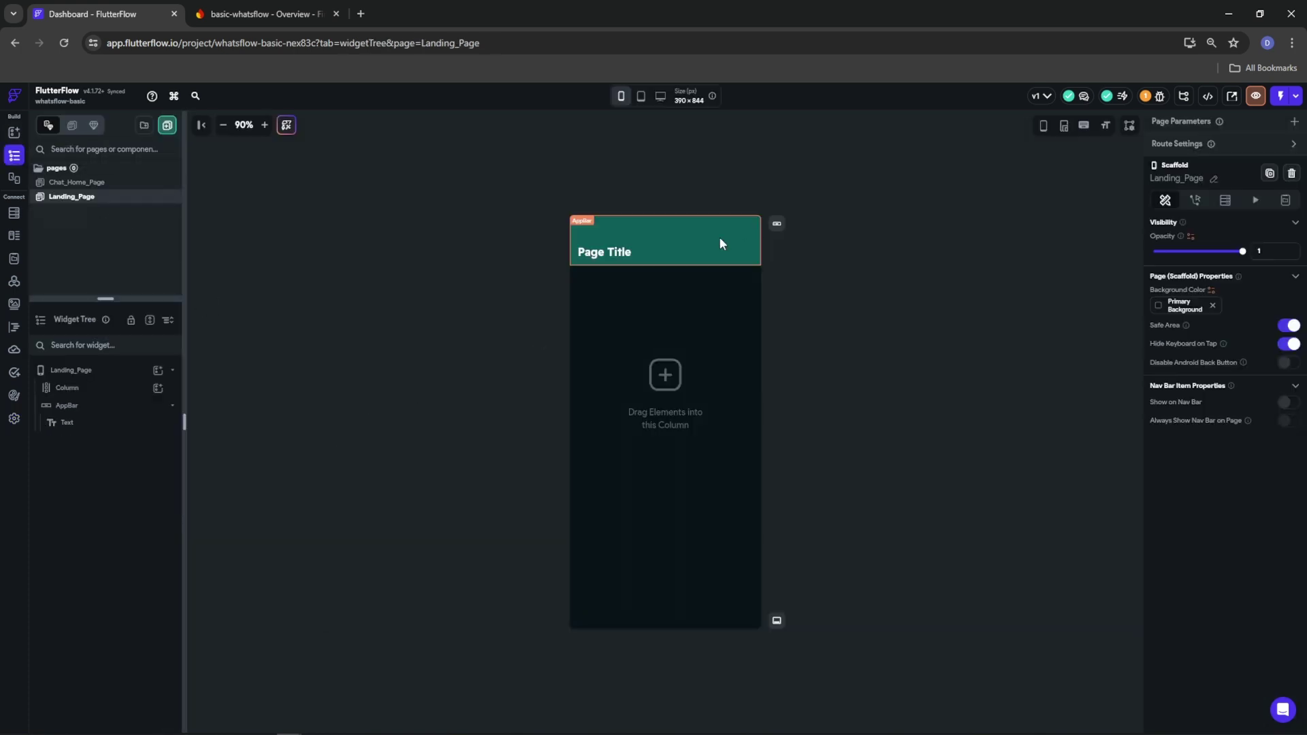
pyautogui.rightClick(721, 243)
pyautogui.click(861, 257)
# Delete Chat_Home_Page's app bar, return to Landing_Page, and open the Firestore schema
pyautogui.click(102, 182)
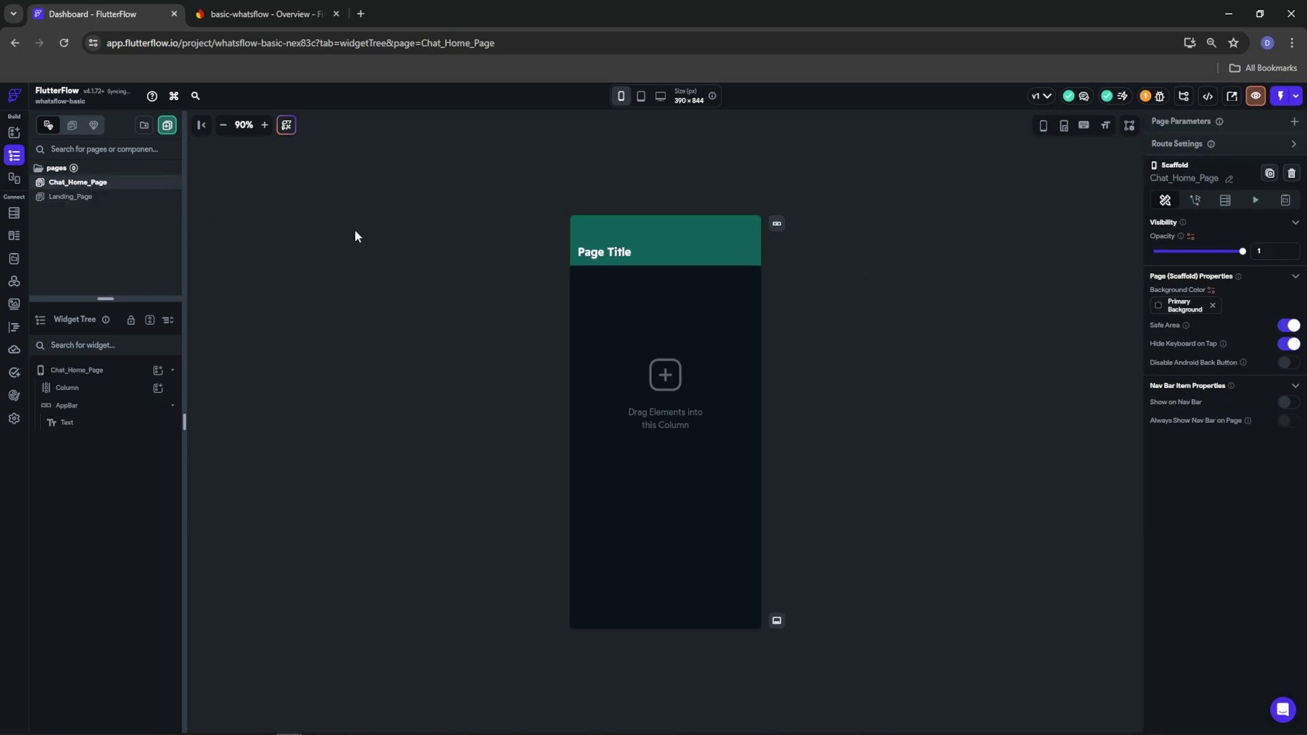
pyautogui.rightClick(704, 260)
pyautogui.click(837, 276)
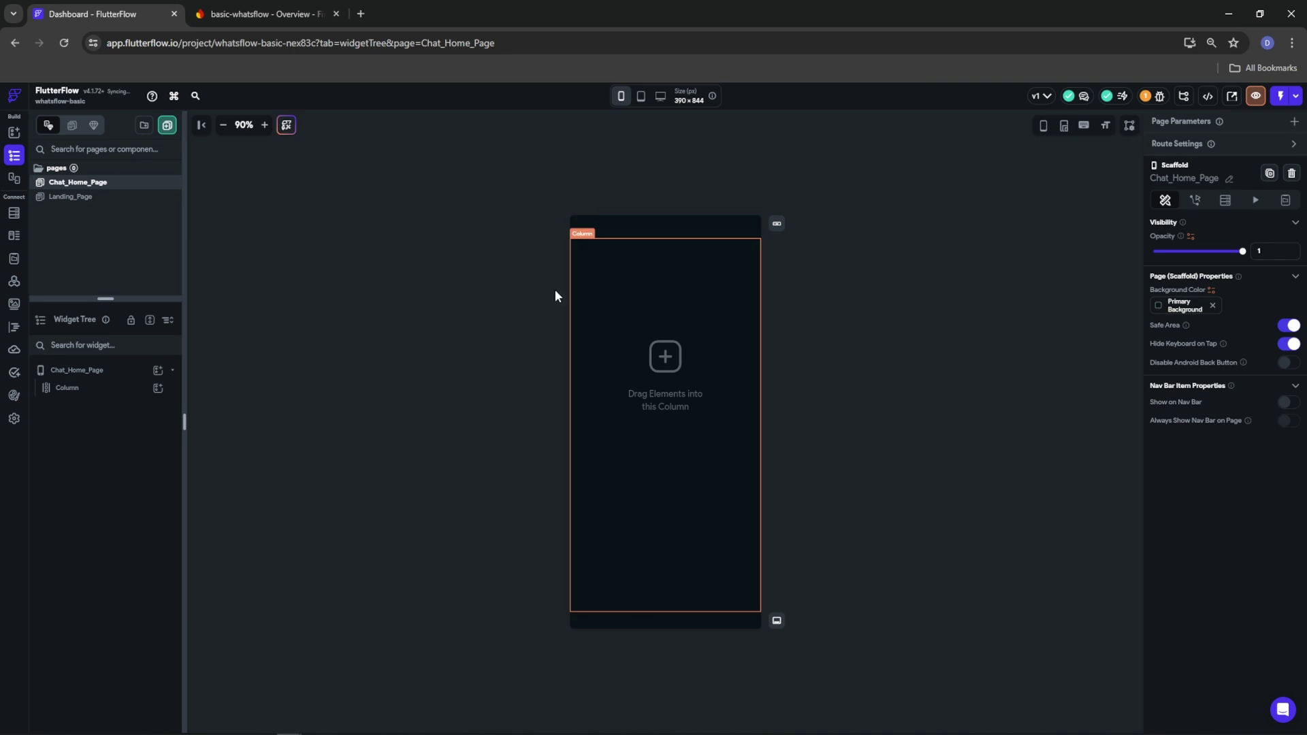
pyautogui.click(73, 197)
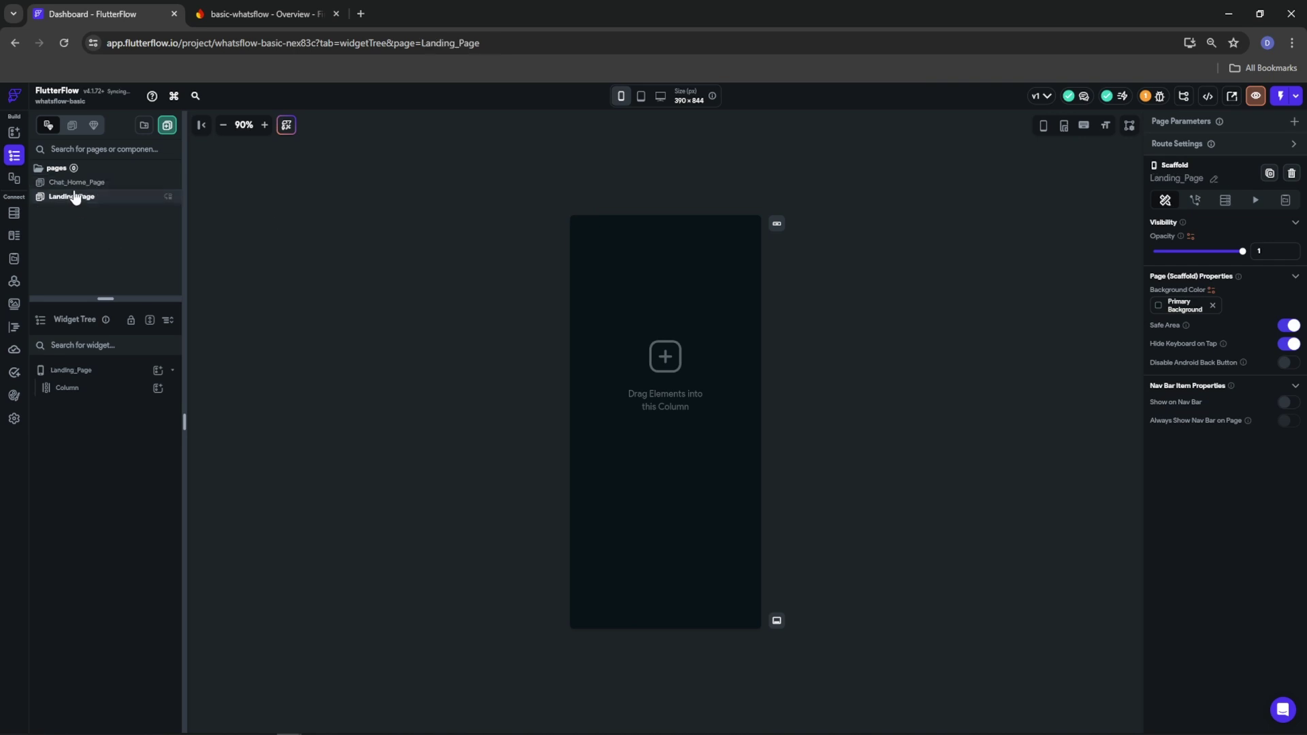
pyautogui.click(14, 212)
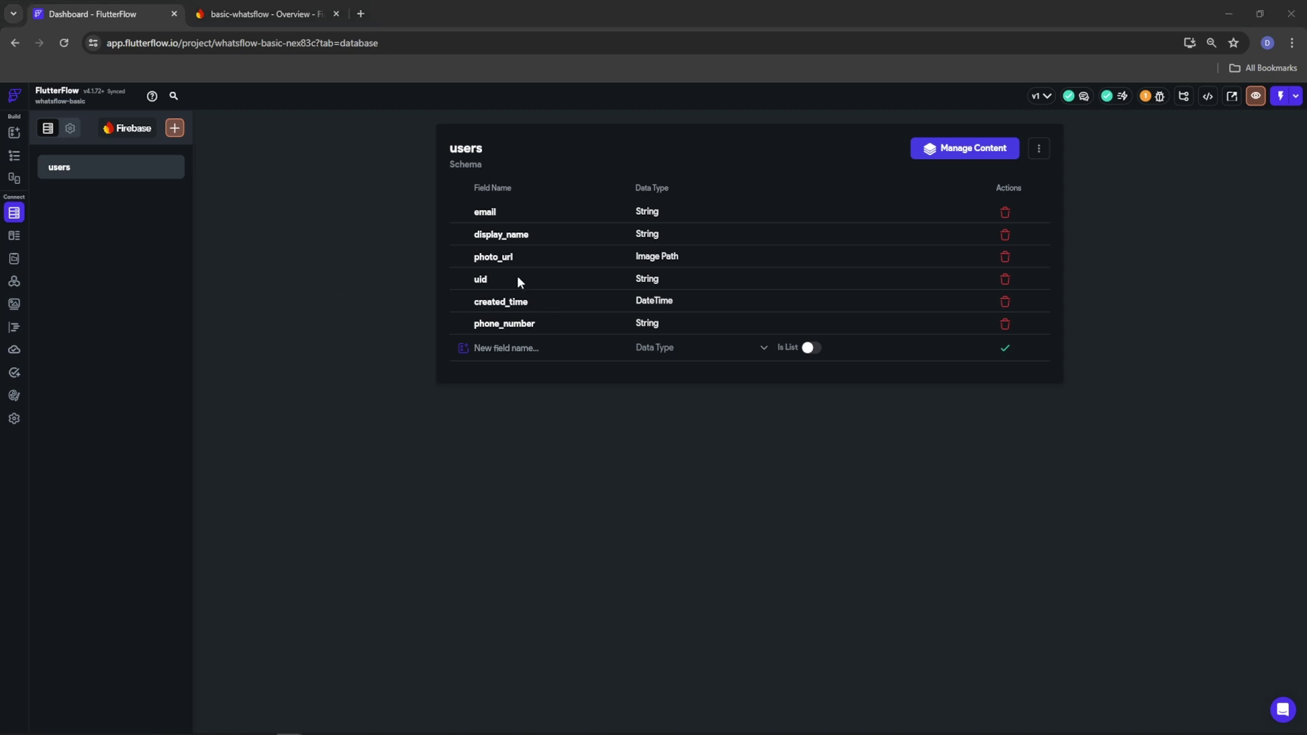
# Add a String field named 'about' to the users collection and save it
pyautogui.click(525, 340)
pyautogui.write('about')
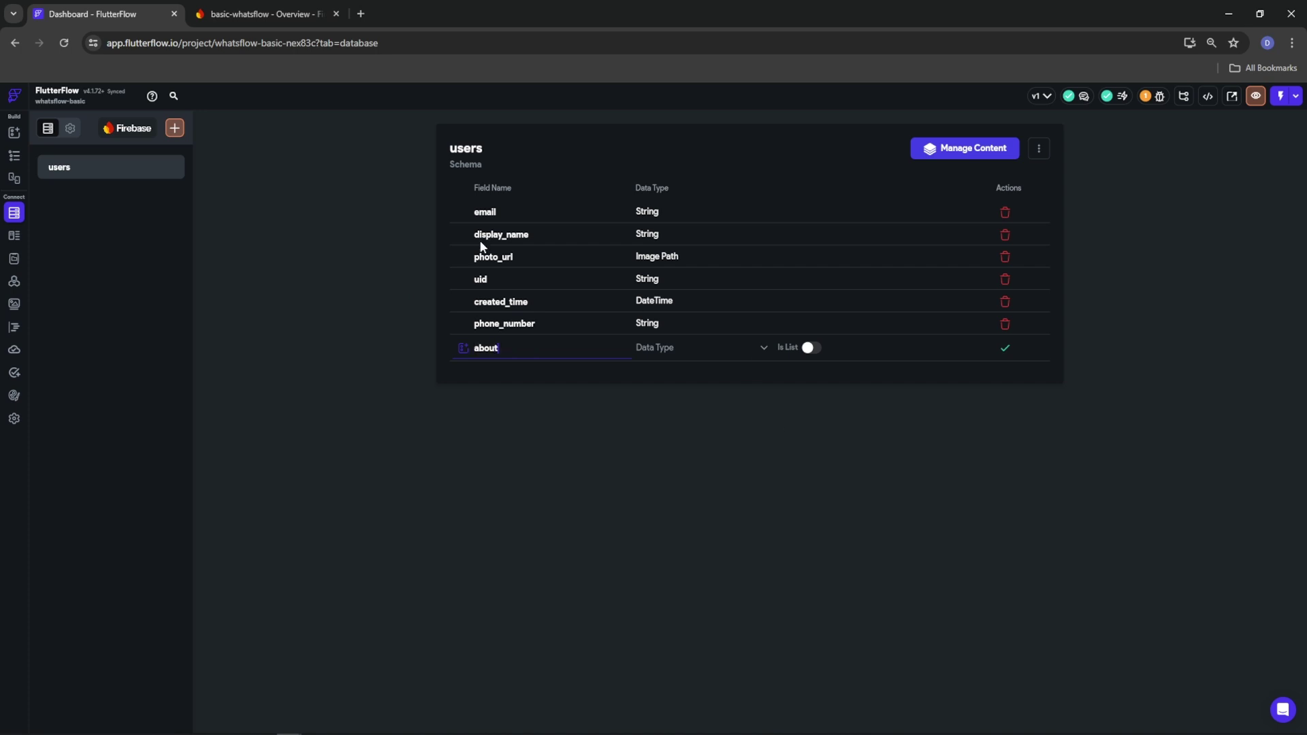
pyautogui.click(657, 349)
pyautogui.click(657, 401)
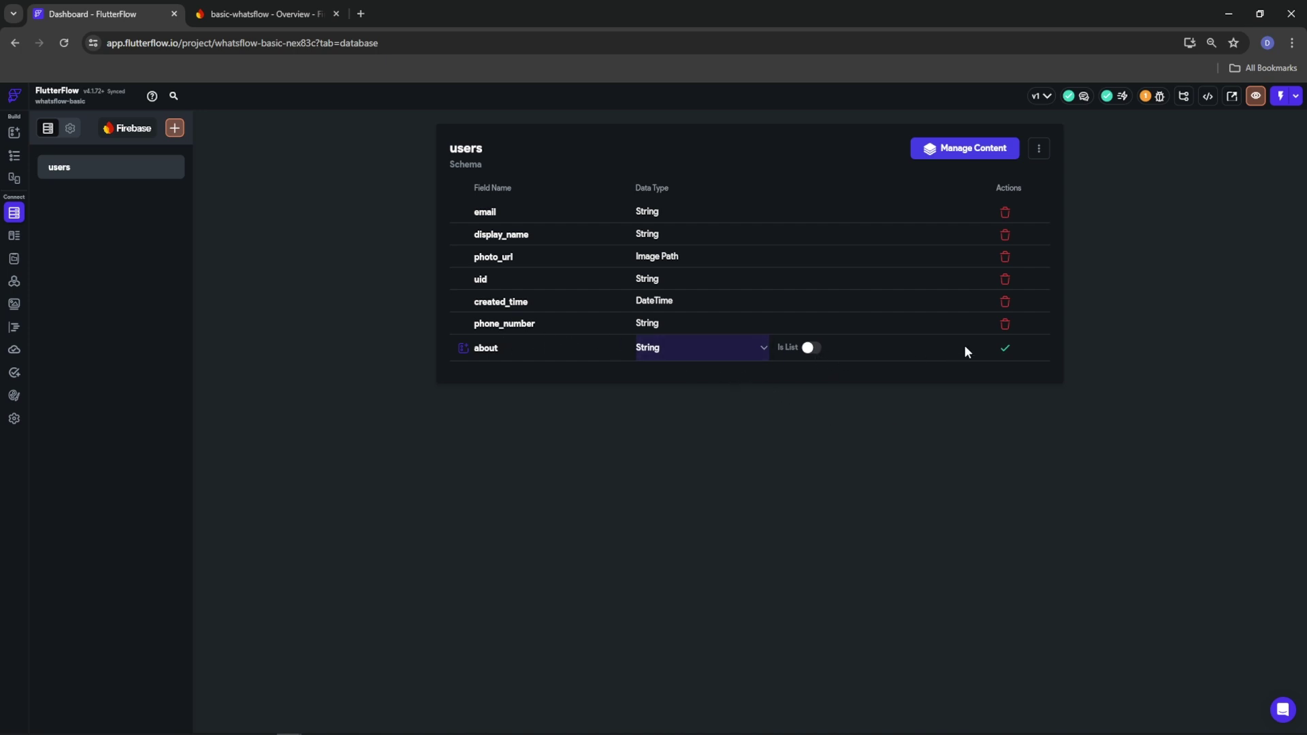
pyautogui.click(1006, 350)
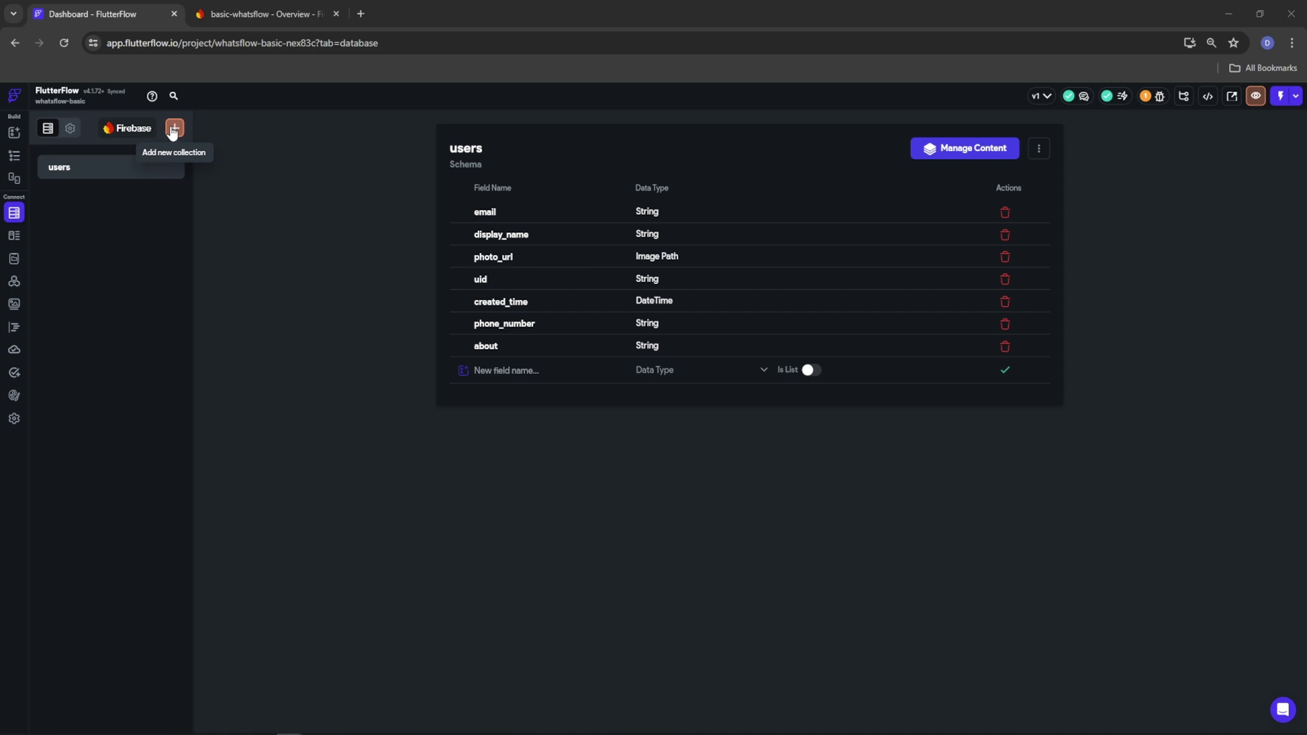
# Create a new collection named UserCallManagement, starting its schema from scratch
pyautogui.click(174, 128)
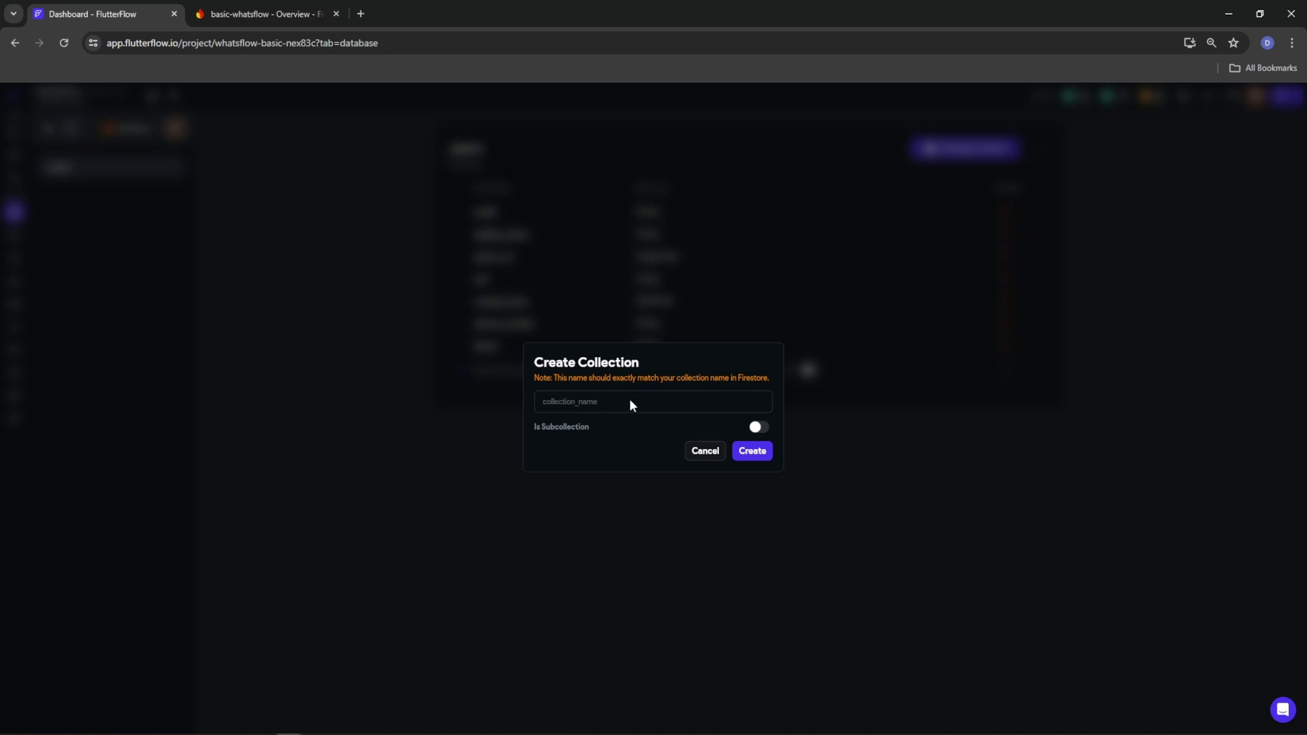
pyautogui.write('UserCallManagement')
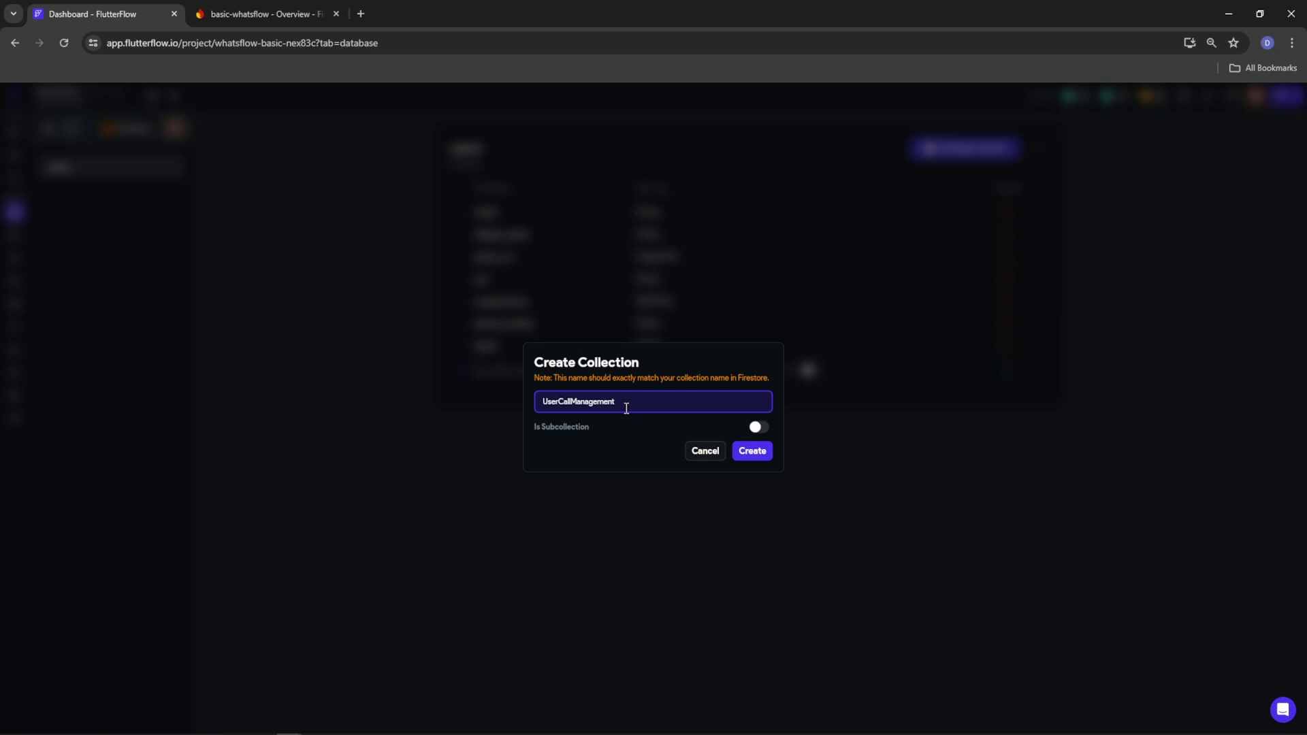
pyautogui.click(753, 452)
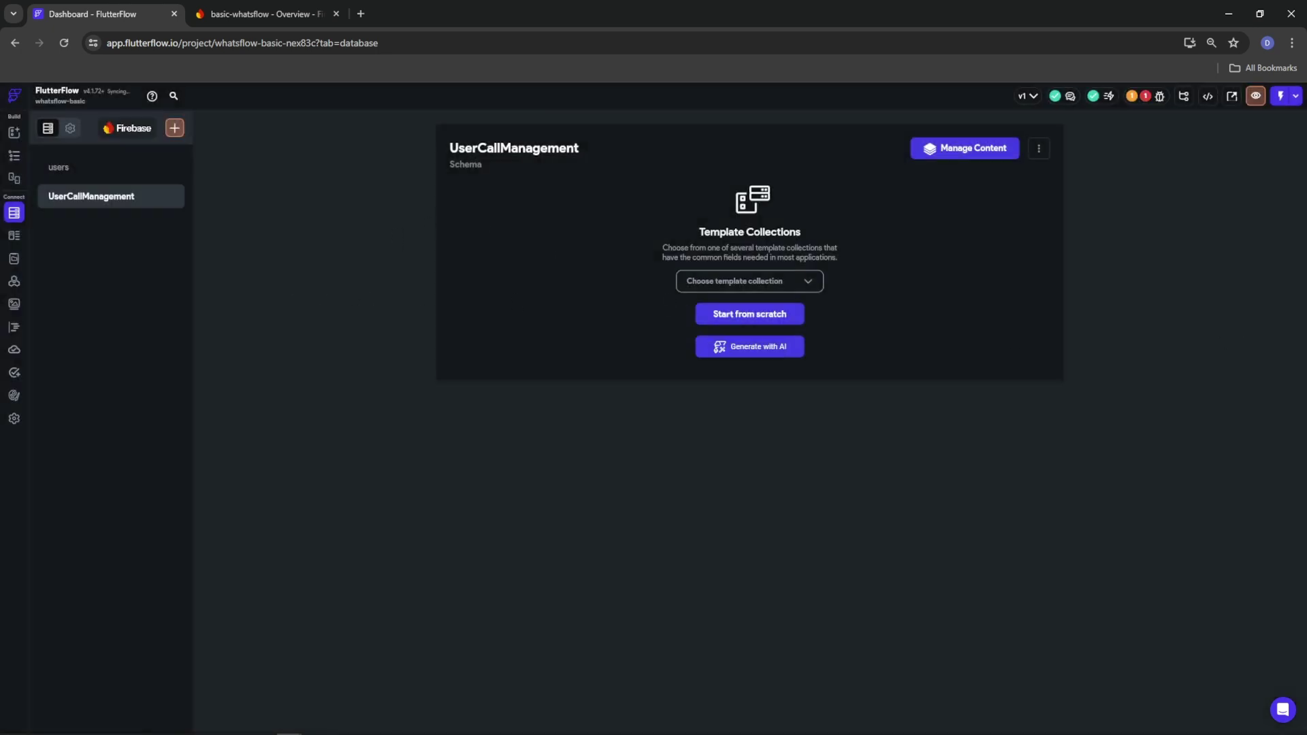
pyautogui.click(735, 314)
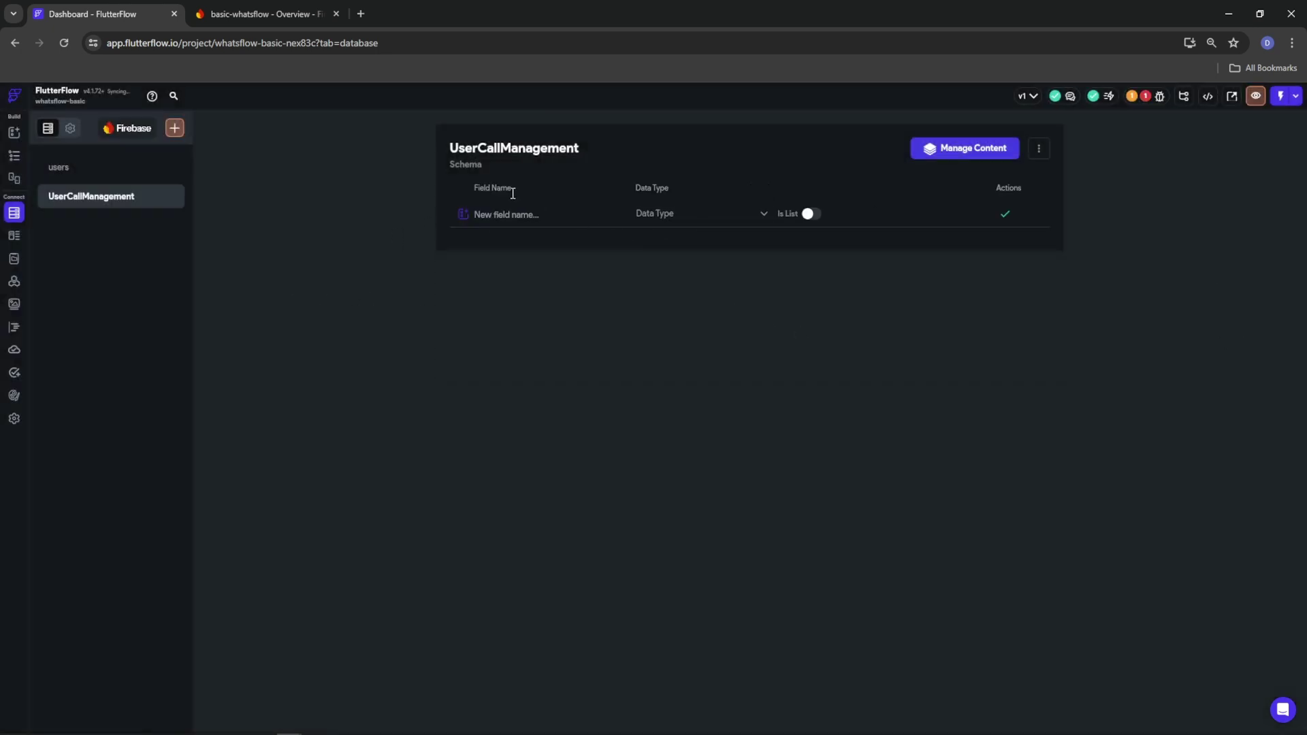
# Add Boolean fields 'active' and 'incomming' to UserCallManagement
pyautogui.click(537, 215)
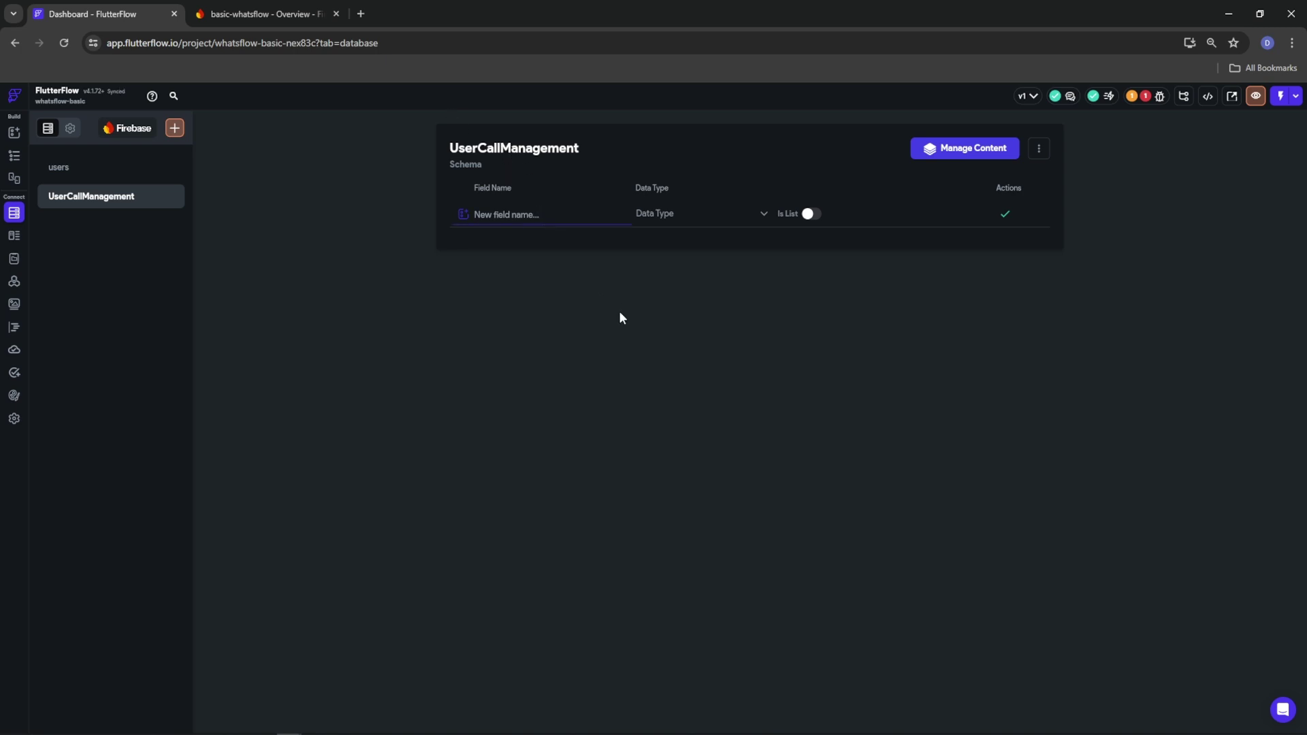
pyautogui.write('ac')
pyautogui.press('BackSpace')
pyautogui.press('BackSpace')
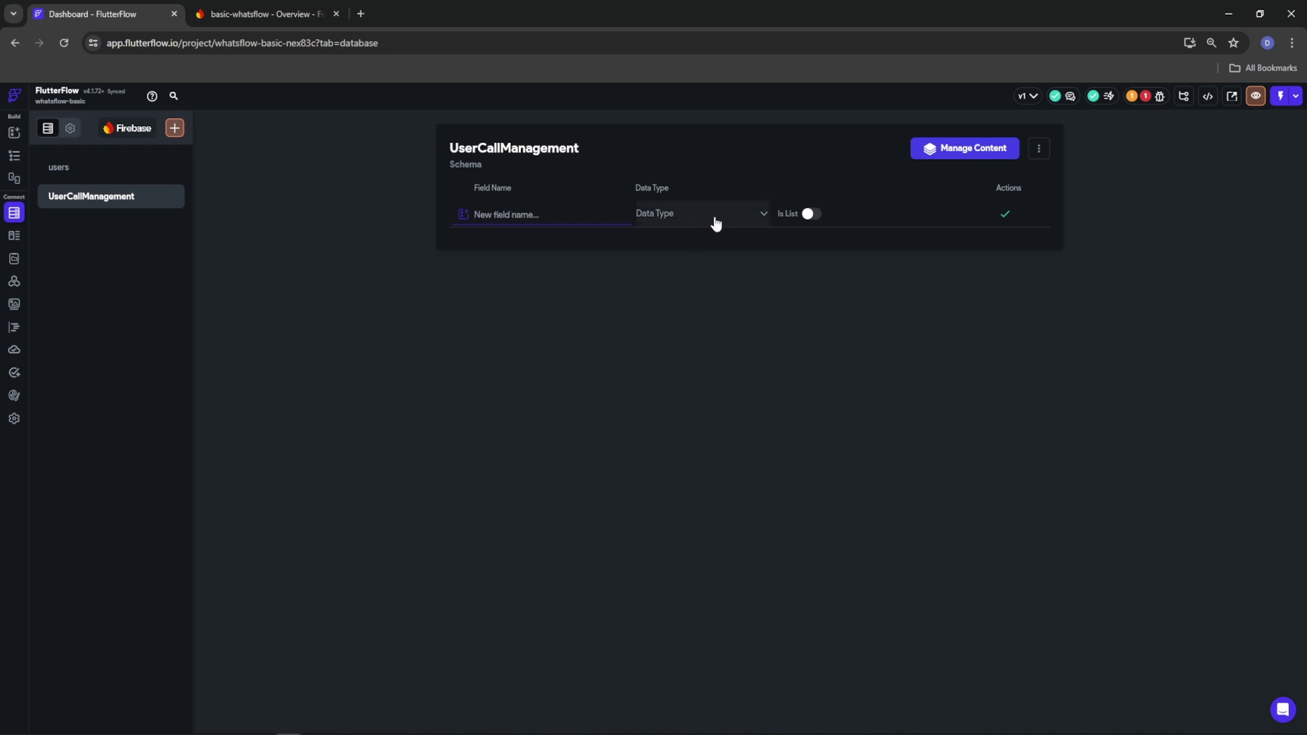
pyautogui.write('active')
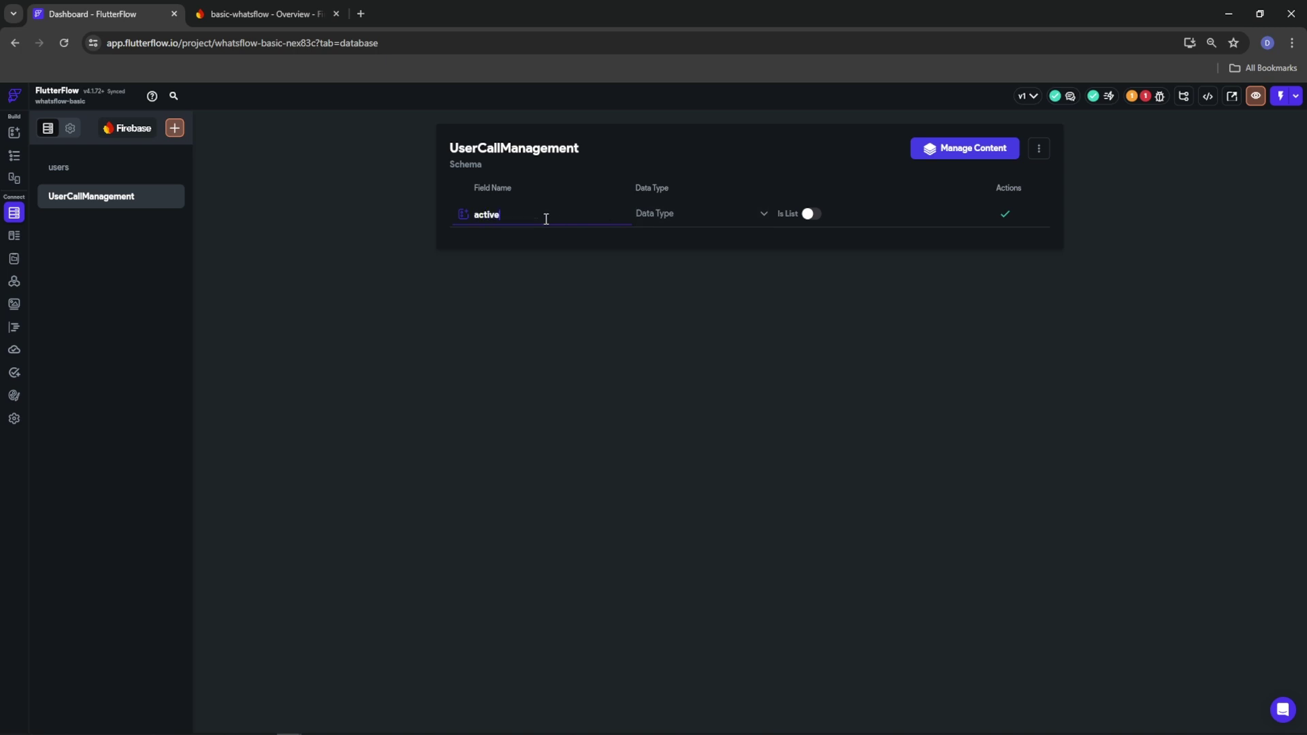
pyautogui.click(667, 215)
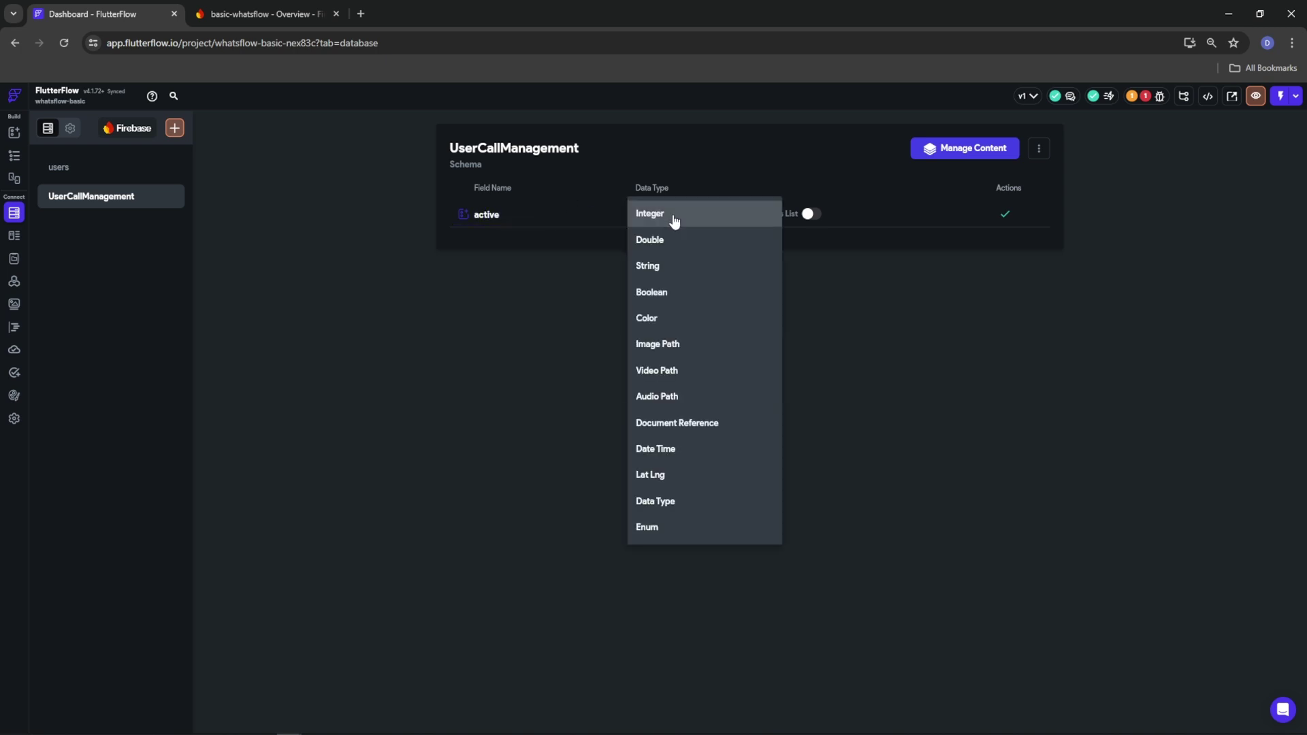
pyautogui.click(727, 289)
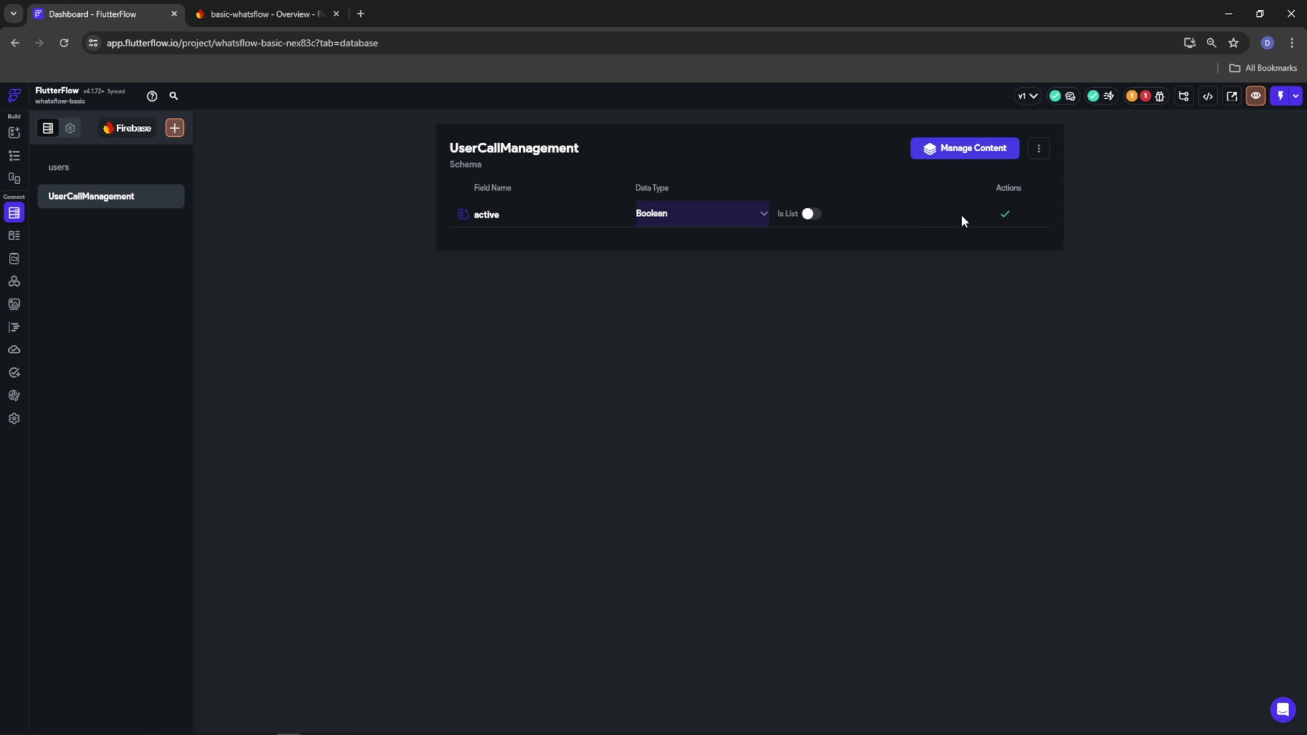
pyautogui.click(1005, 214)
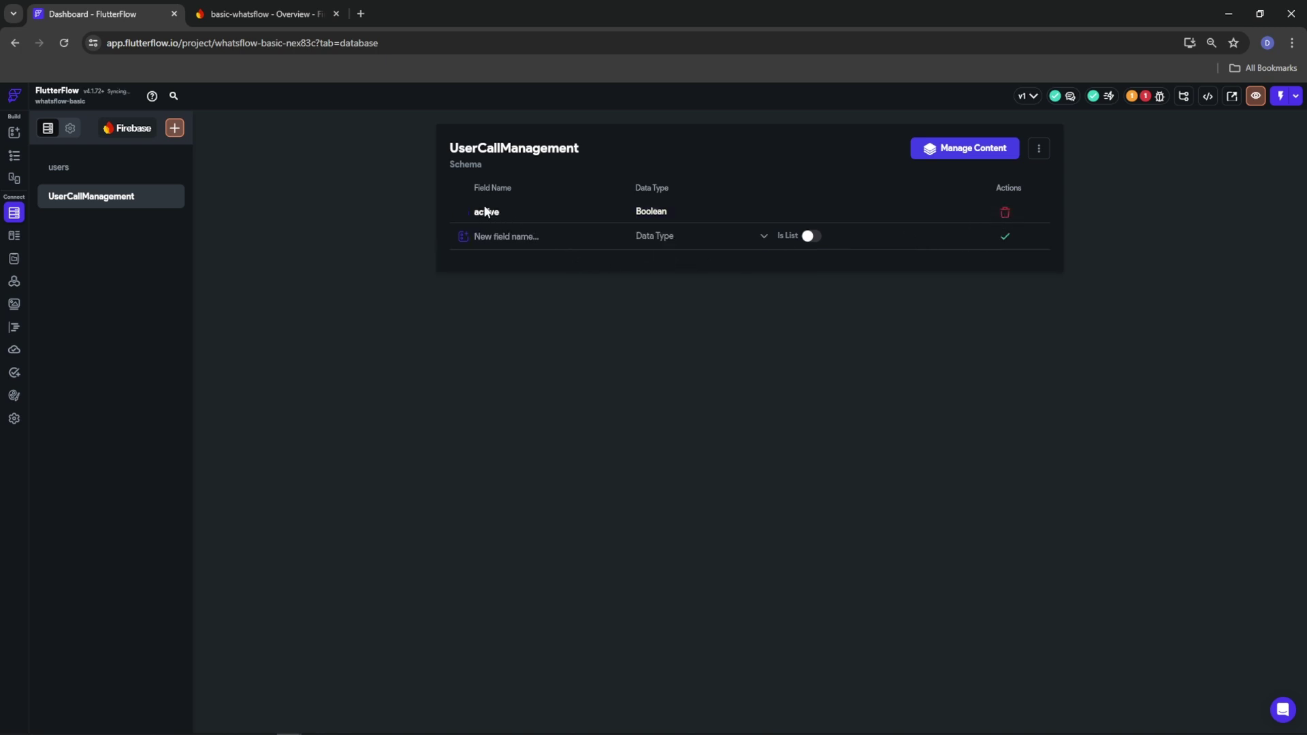
pyautogui.click(517, 236)
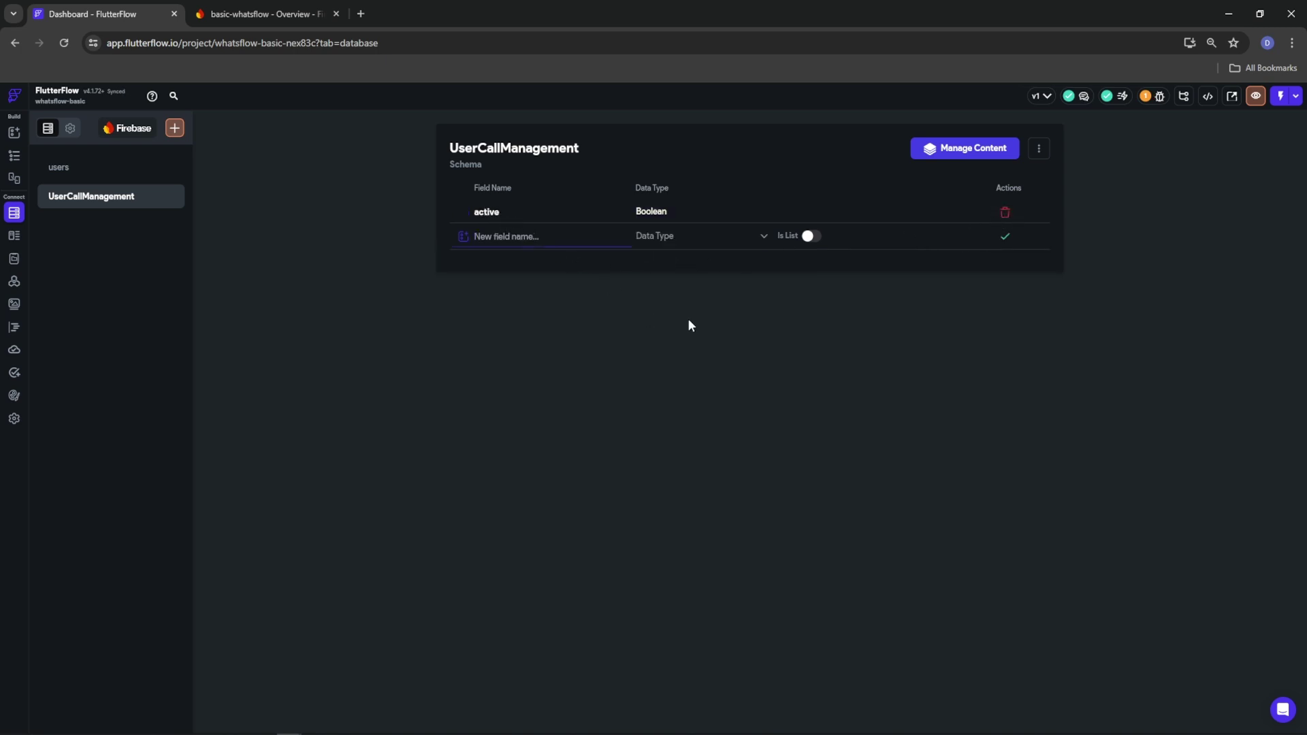
pyautogui.write('incomming')
pyautogui.click(681, 235)
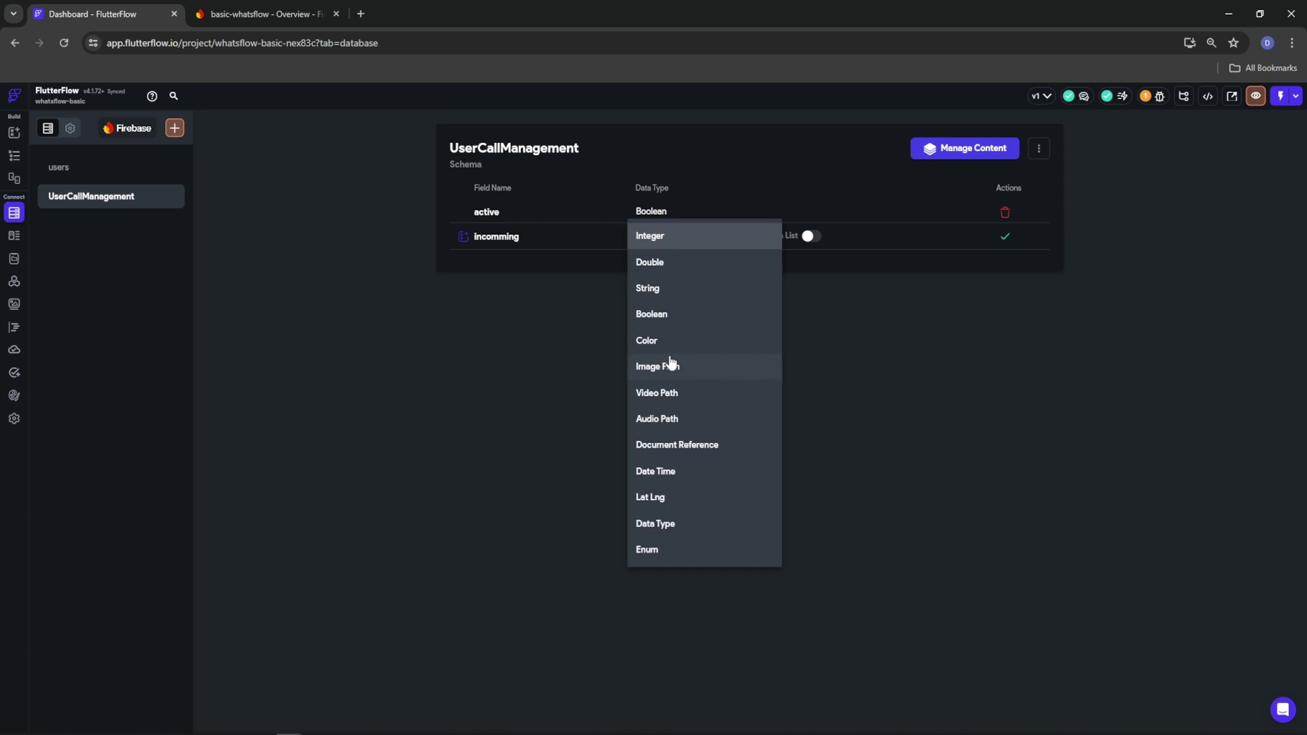
pyautogui.click(654, 310)
pyautogui.click(1005, 238)
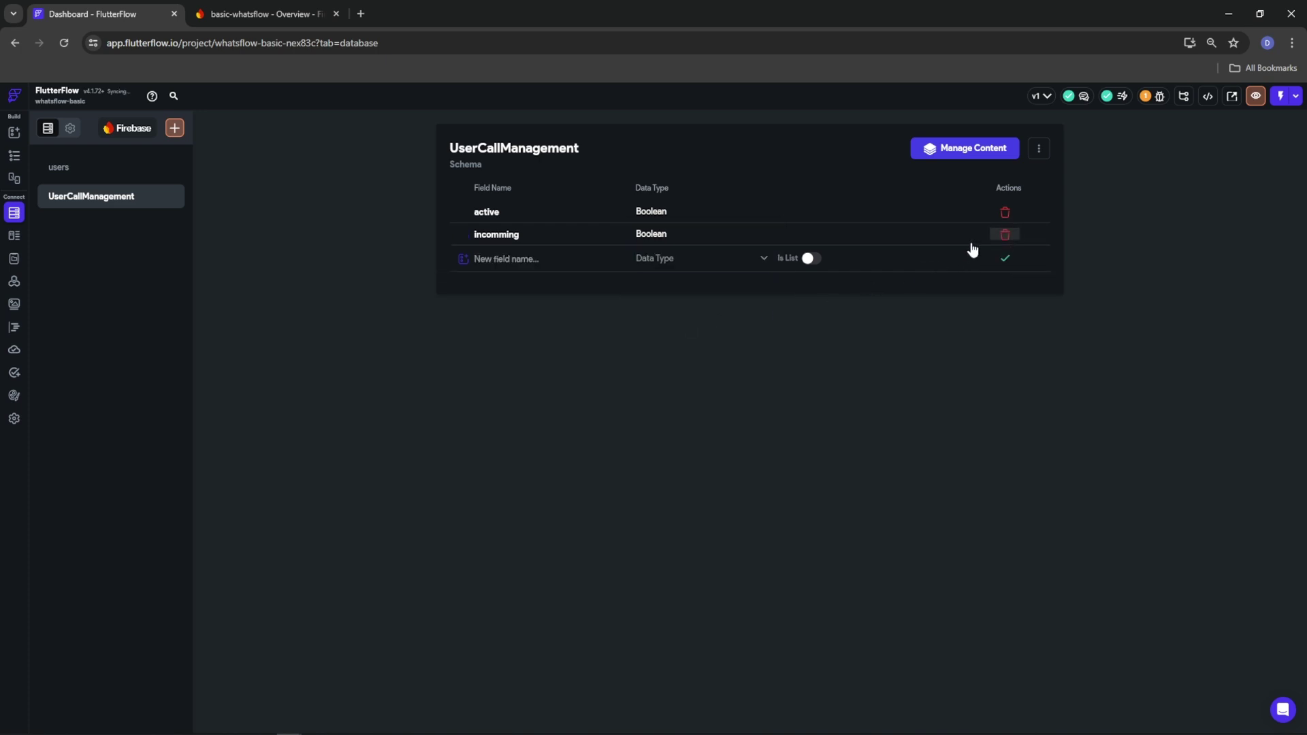
# Add a third Boolean field, 'video_call_request'
pyautogui.click(513, 258)
pyautogui.write('video_call_request')
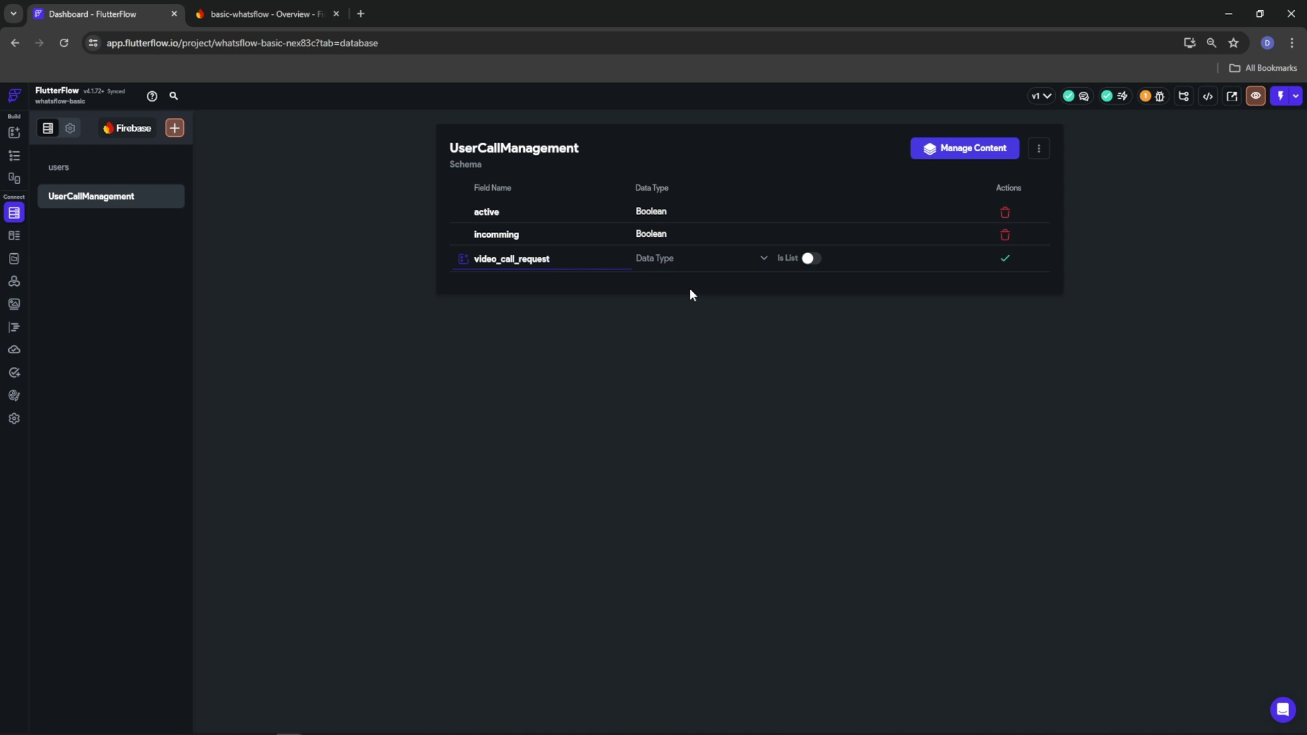
pyautogui.click(681, 264)
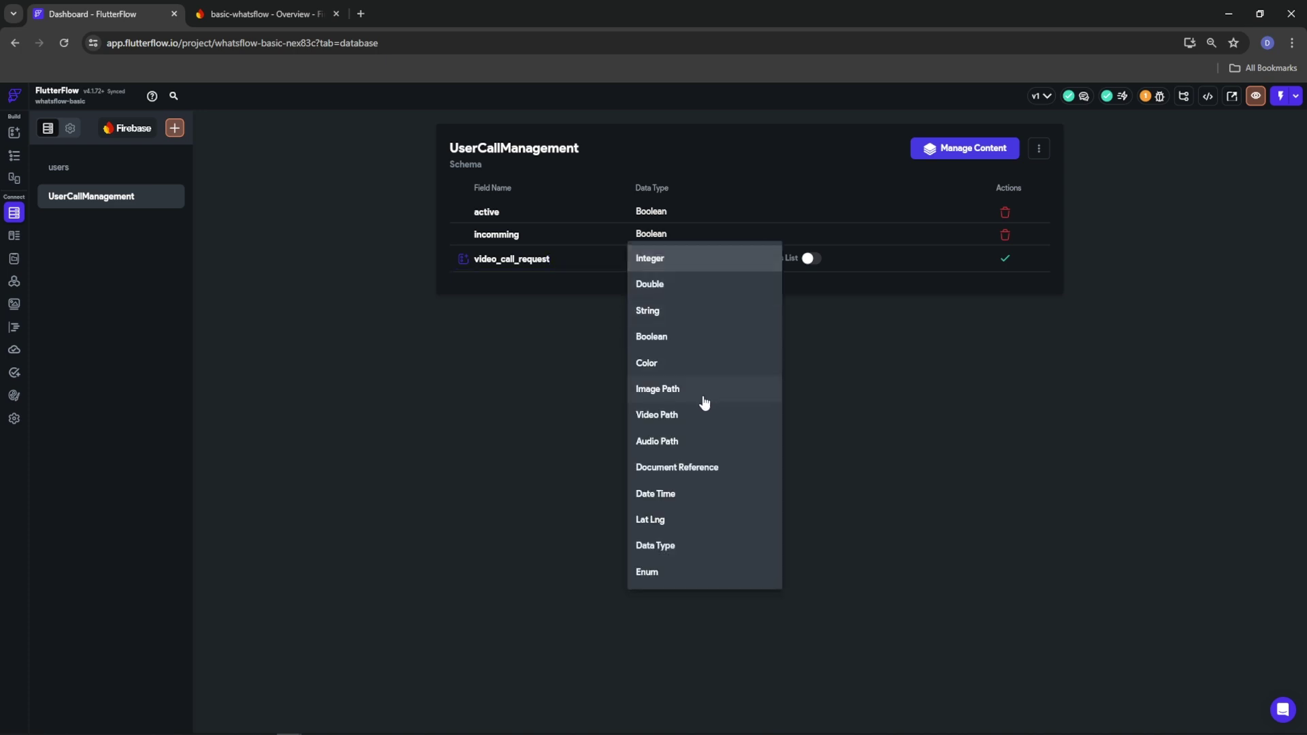
pyautogui.click(660, 338)
pyautogui.click(1005, 259)
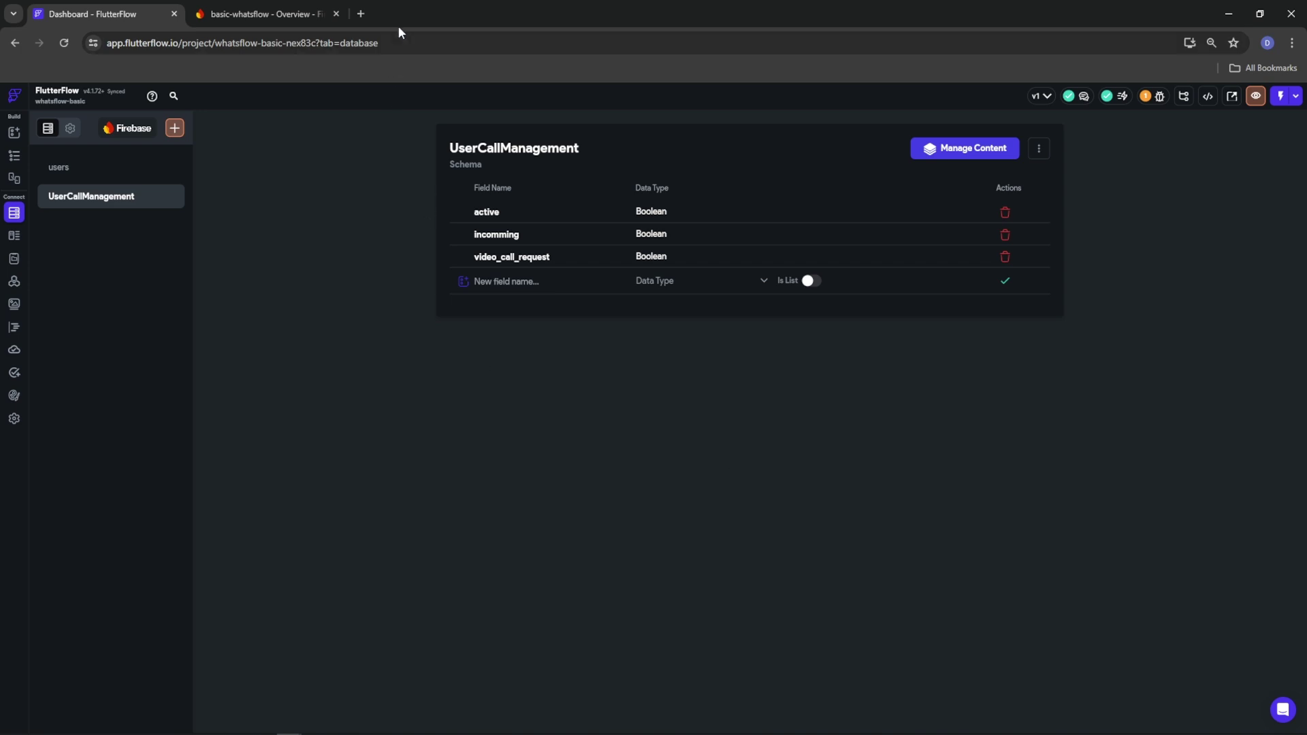
pyautogui.click(361, 13)
# Load agora.io/en/ and go to the Agora console
pyautogui.write('agora.io/en/')
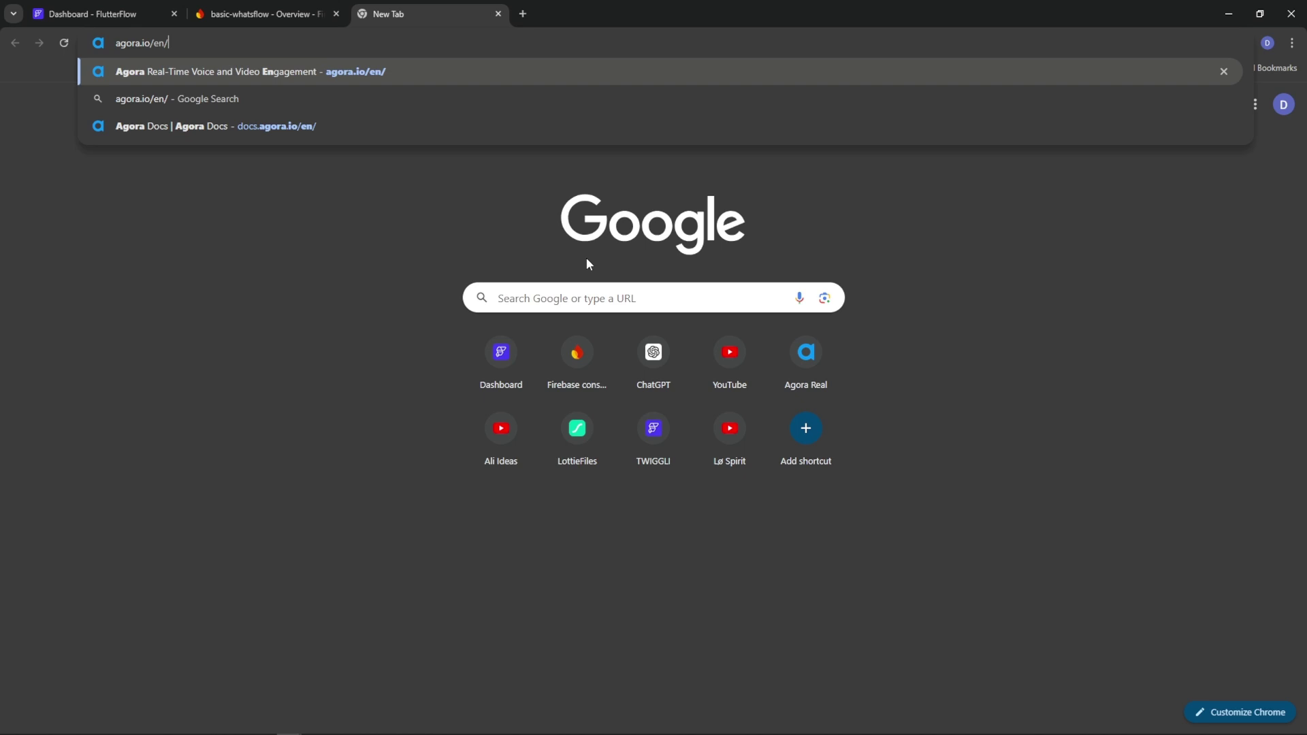
pyautogui.press('Return')
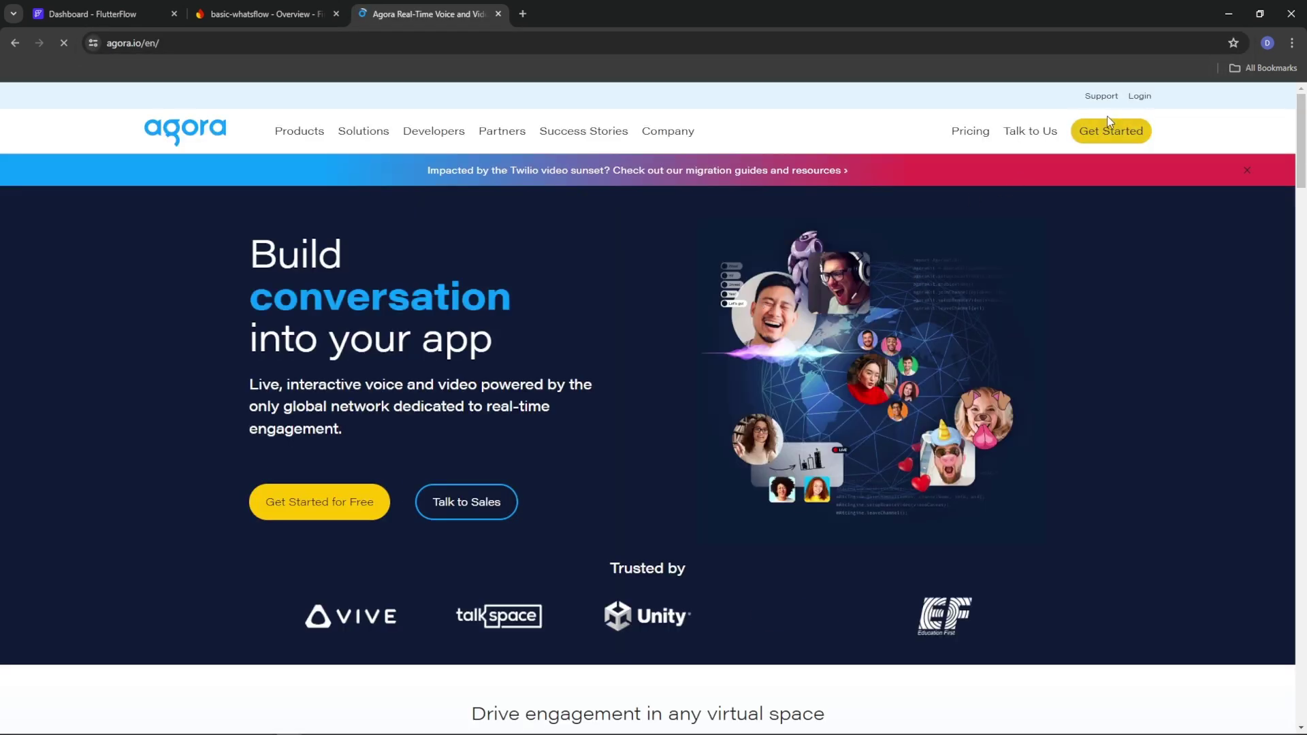
pyautogui.click(1133, 96)
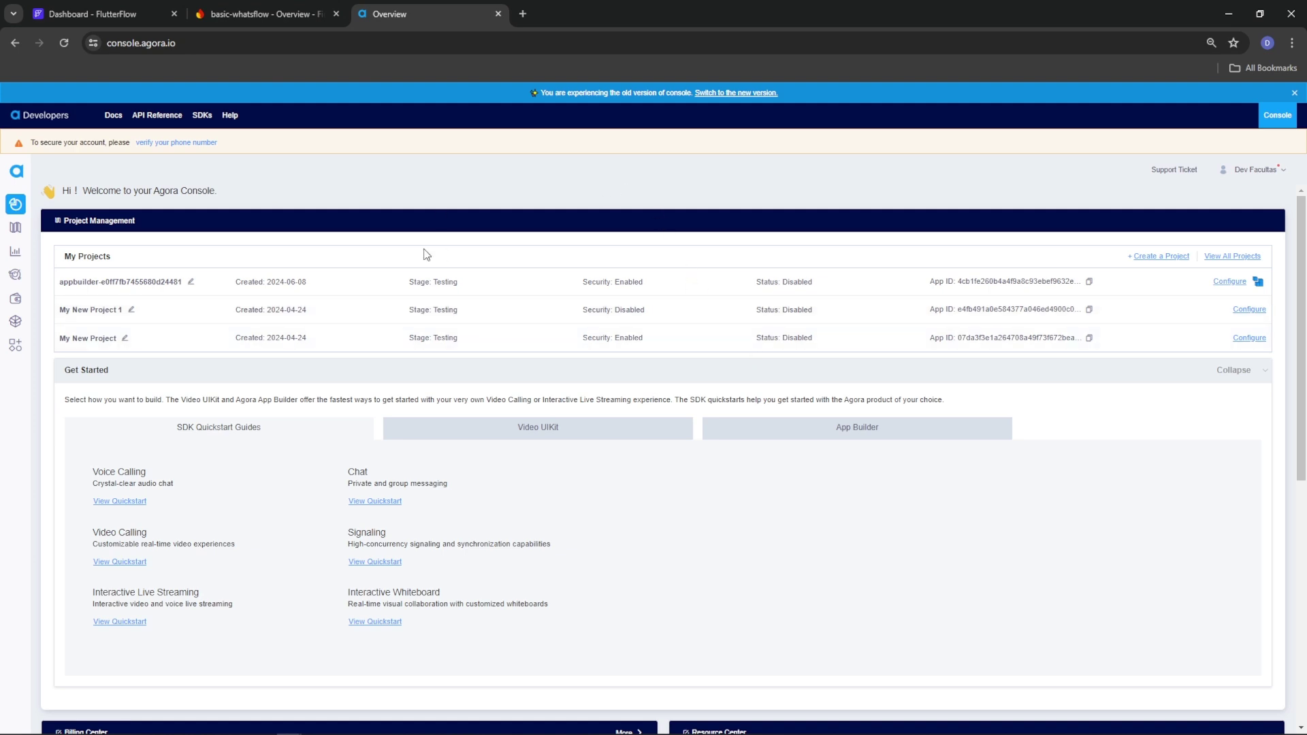
# On the Chat pricing page, highlight the free plan's 100 contacts and 50 peak connections
pyautogui.moveTo(17, 344)
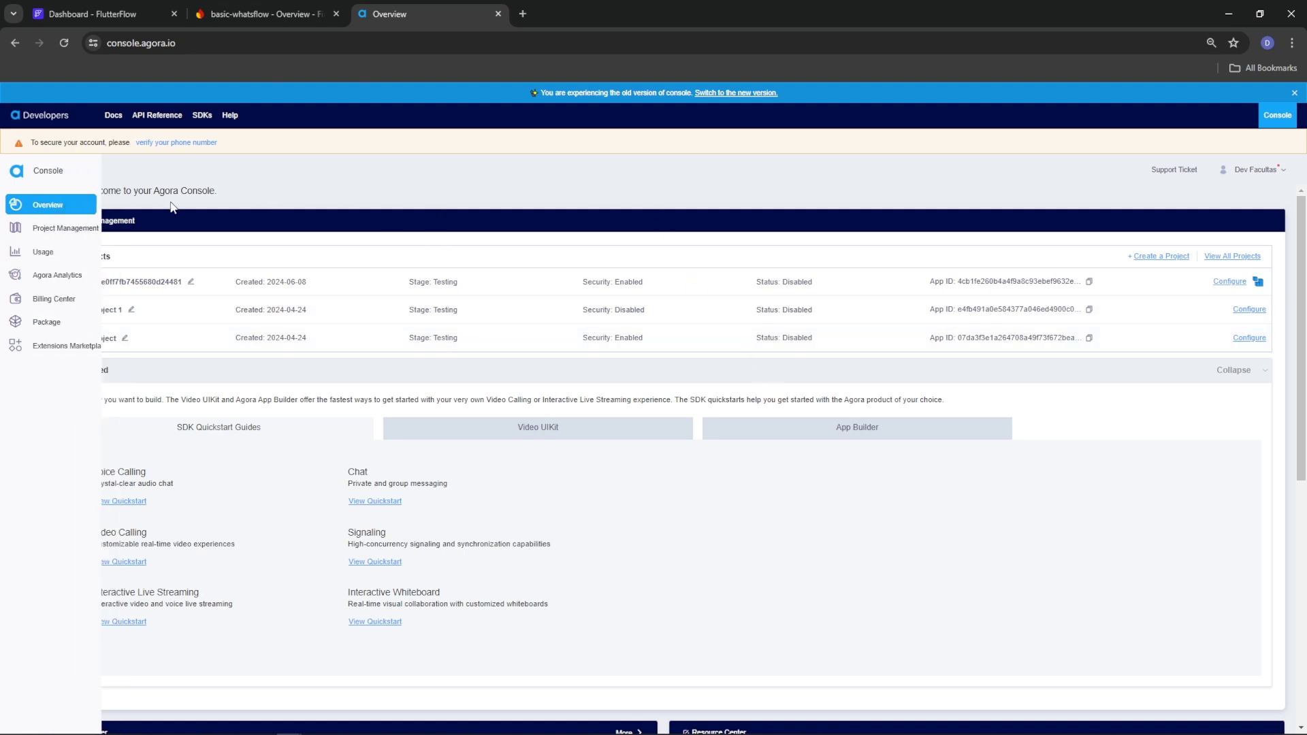
pyautogui.click(45, 321)
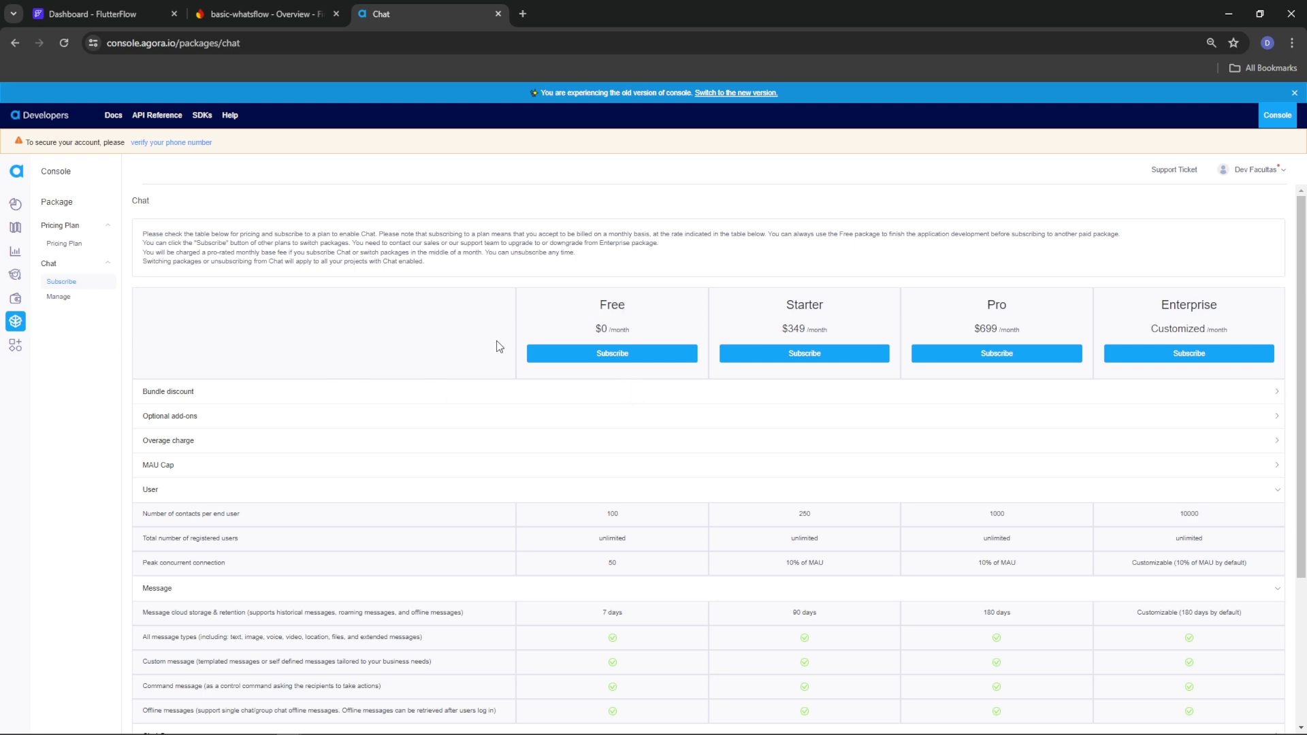
pyautogui.scroll(-2, 664, 429)
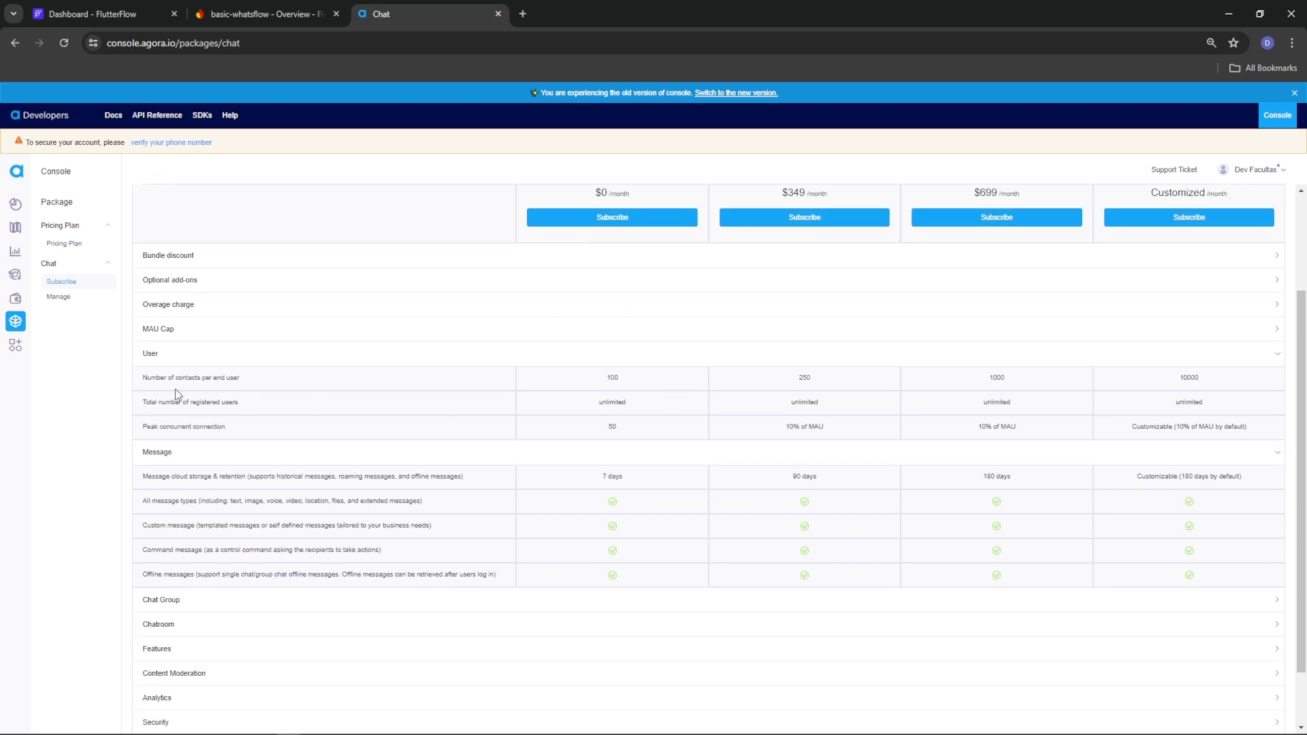
pyautogui.moveTo(242, 378); pyautogui.dragTo(146, 387)
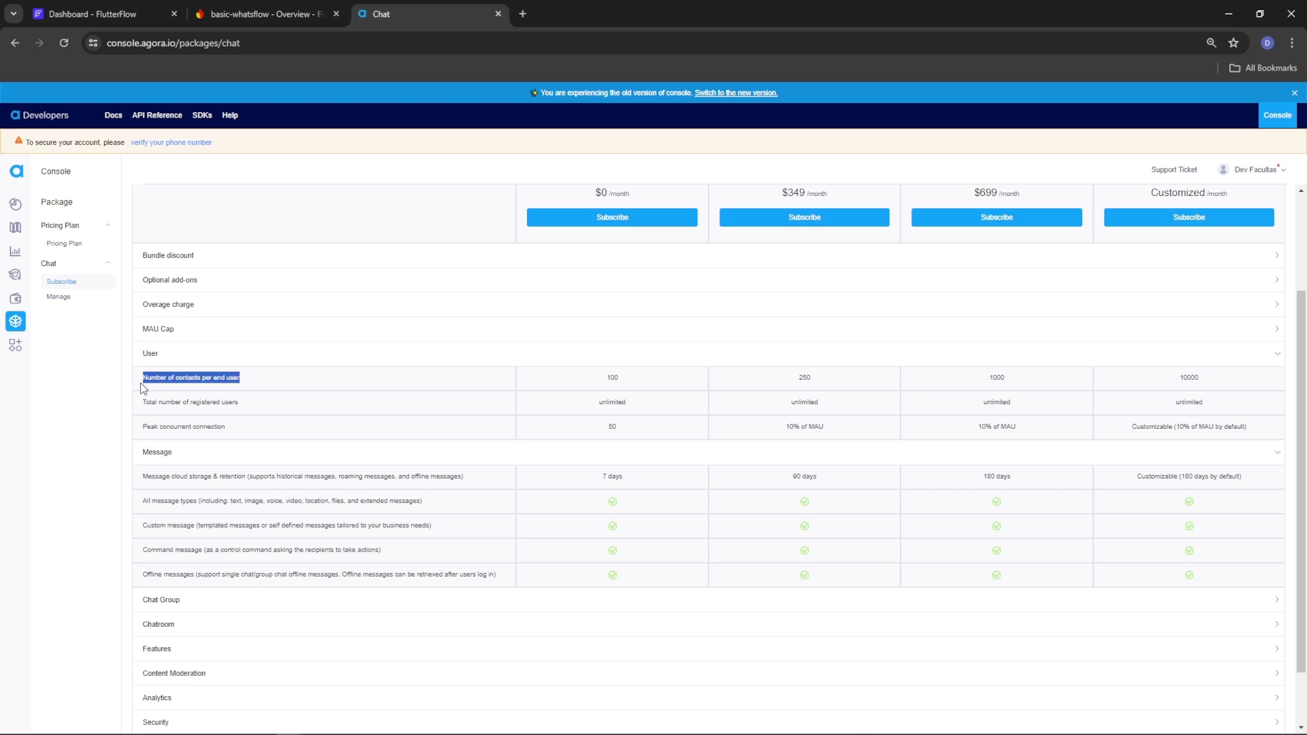
pyautogui.doubleClick(613, 377)
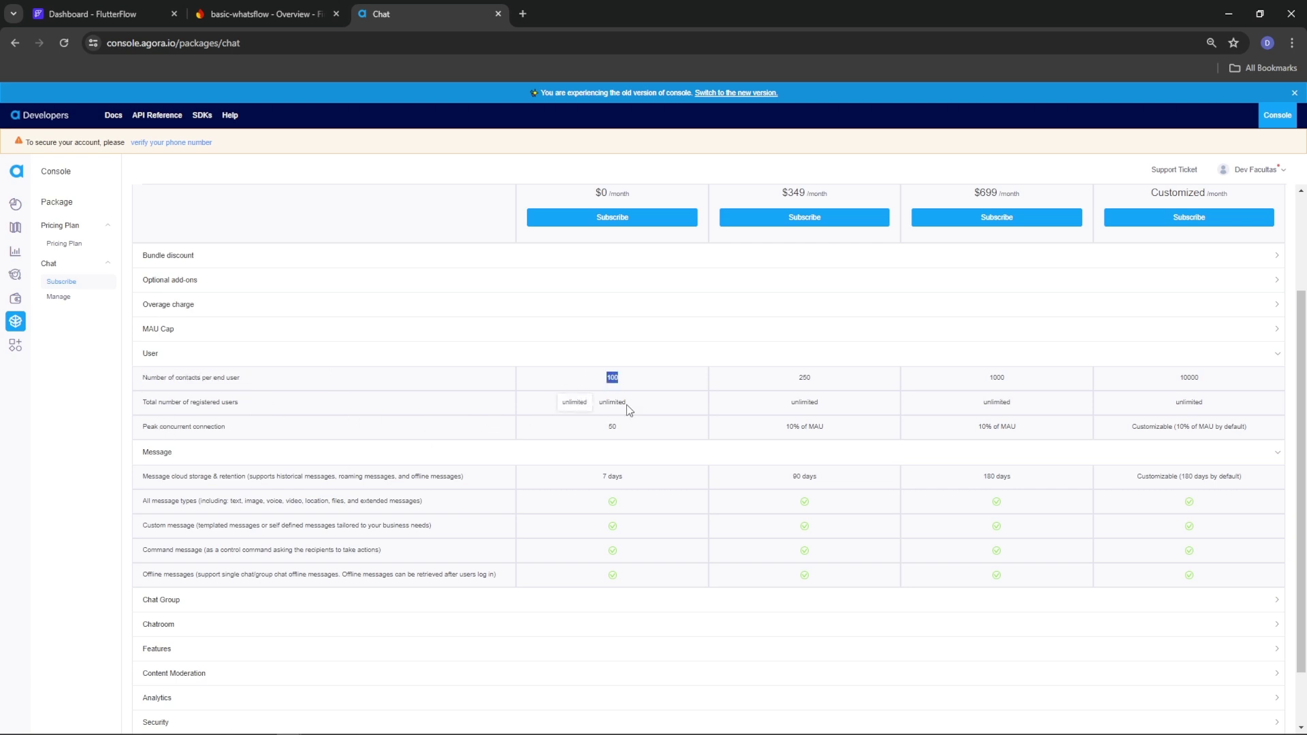
pyautogui.scroll(2, 604, 411)
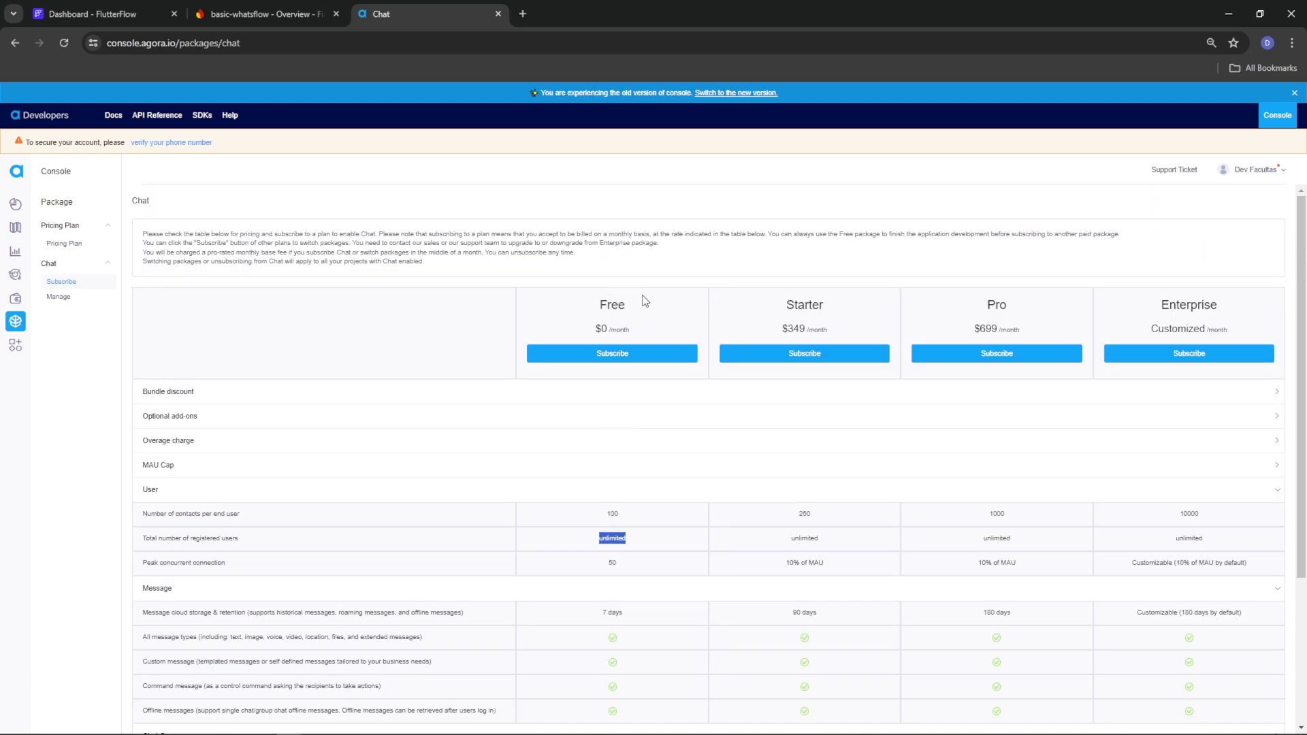
pyautogui.scroll(-3, 618, 450)
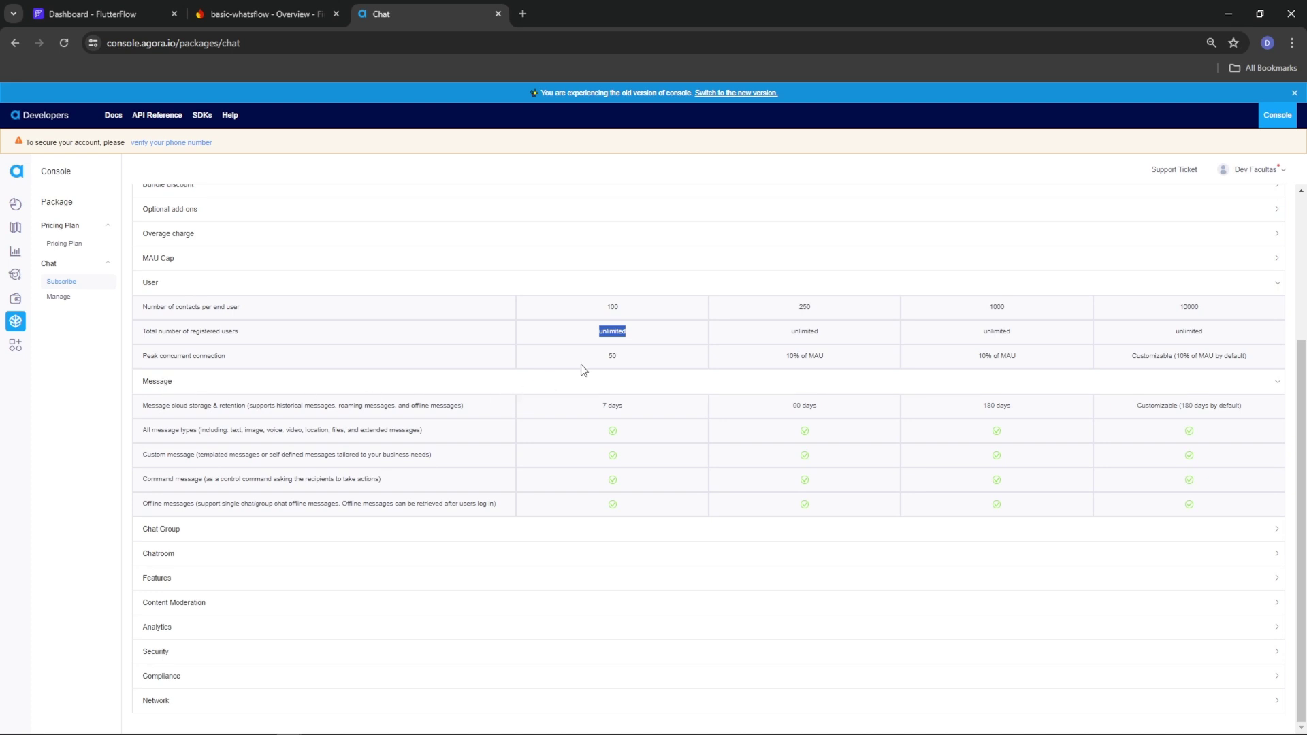
pyautogui.moveTo(228, 357); pyautogui.dragTo(144, 367)
pyautogui.click(228, 365)
pyautogui.moveTo(622, 359); pyautogui.dragTo(604, 359)
# Open the pricing plan page in a new tab and review the Call Search and auto-renewal sections
pyautogui.click(67, 230)
pyautogui.click(66, 230)
pyautogui.click(64, 244)
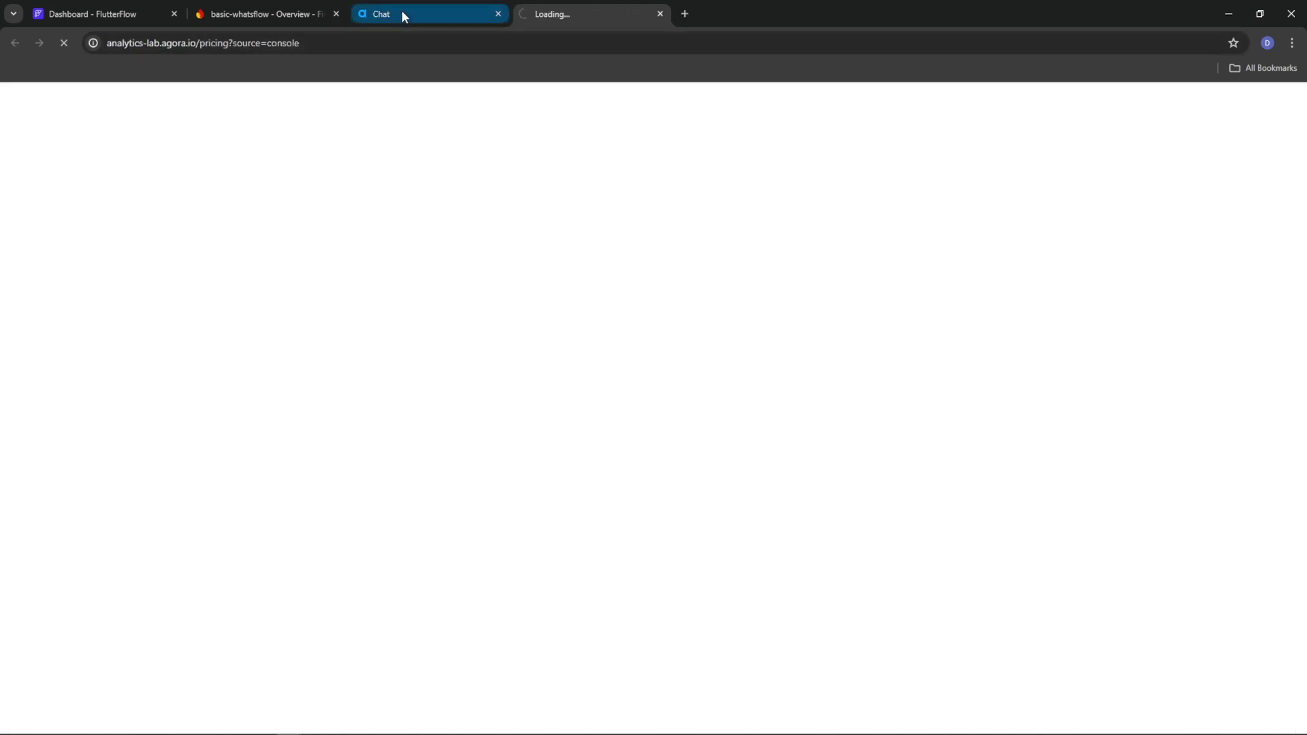
pyautogui.moveTo(401, 10)
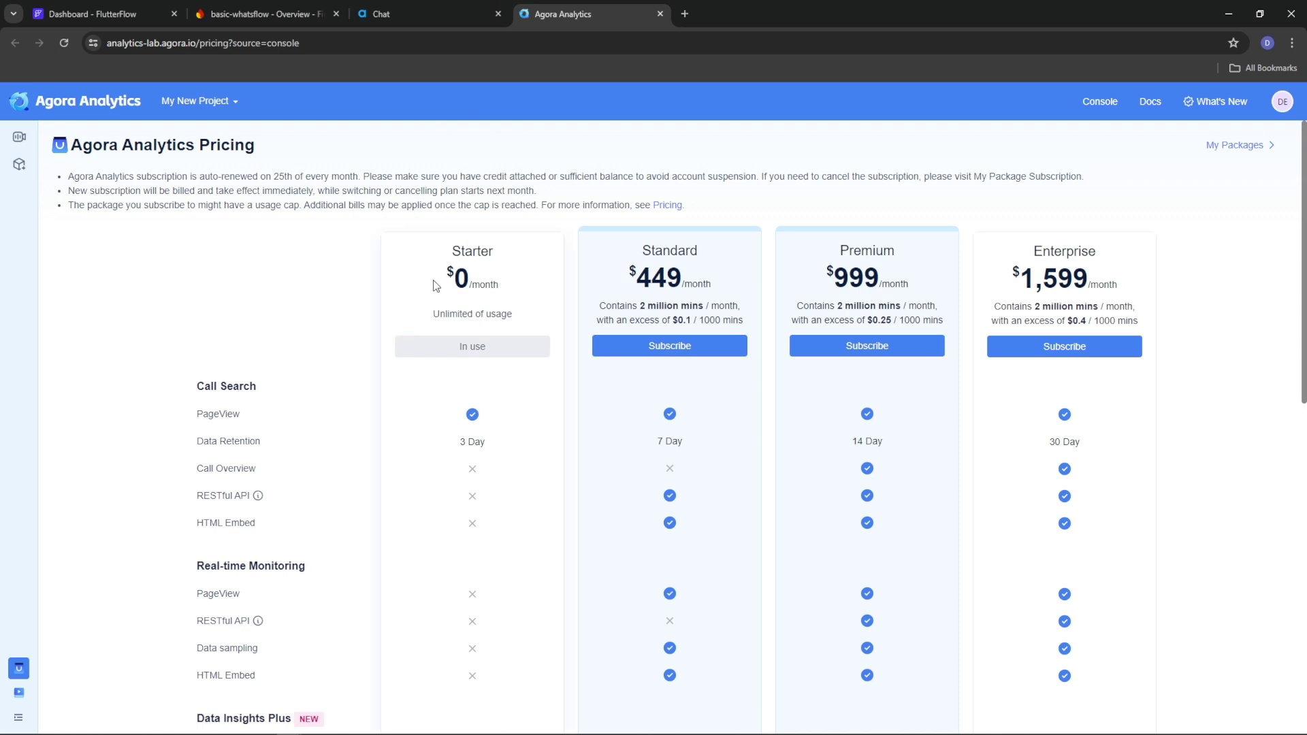
pyautogui.moveTo(198, 387); pyautogui.dragTo(262, 391)
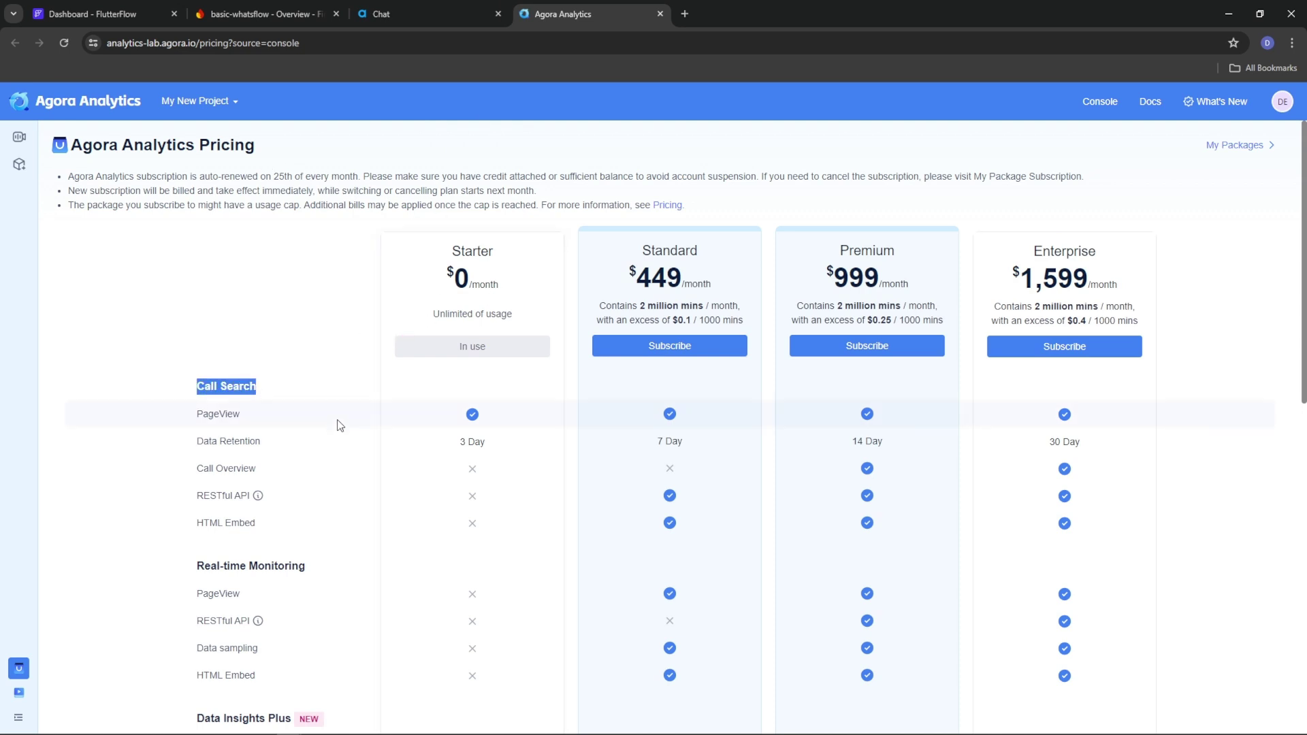
pyautogui.scroll(-1, 478, 446)
pyautogui.scroll(-8, 478, 446)
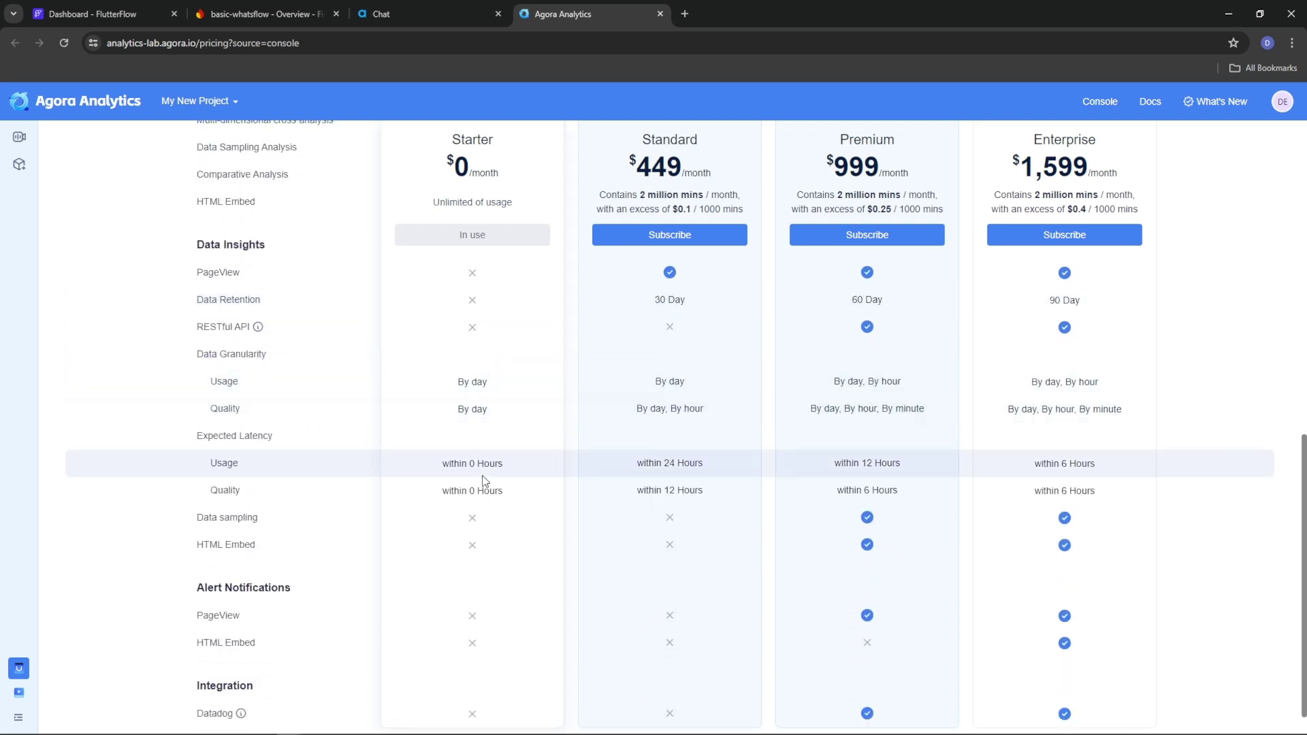
pyautogui.scroll(-1, 481, 572)
pyautogui.scroll(10, 472, 607)
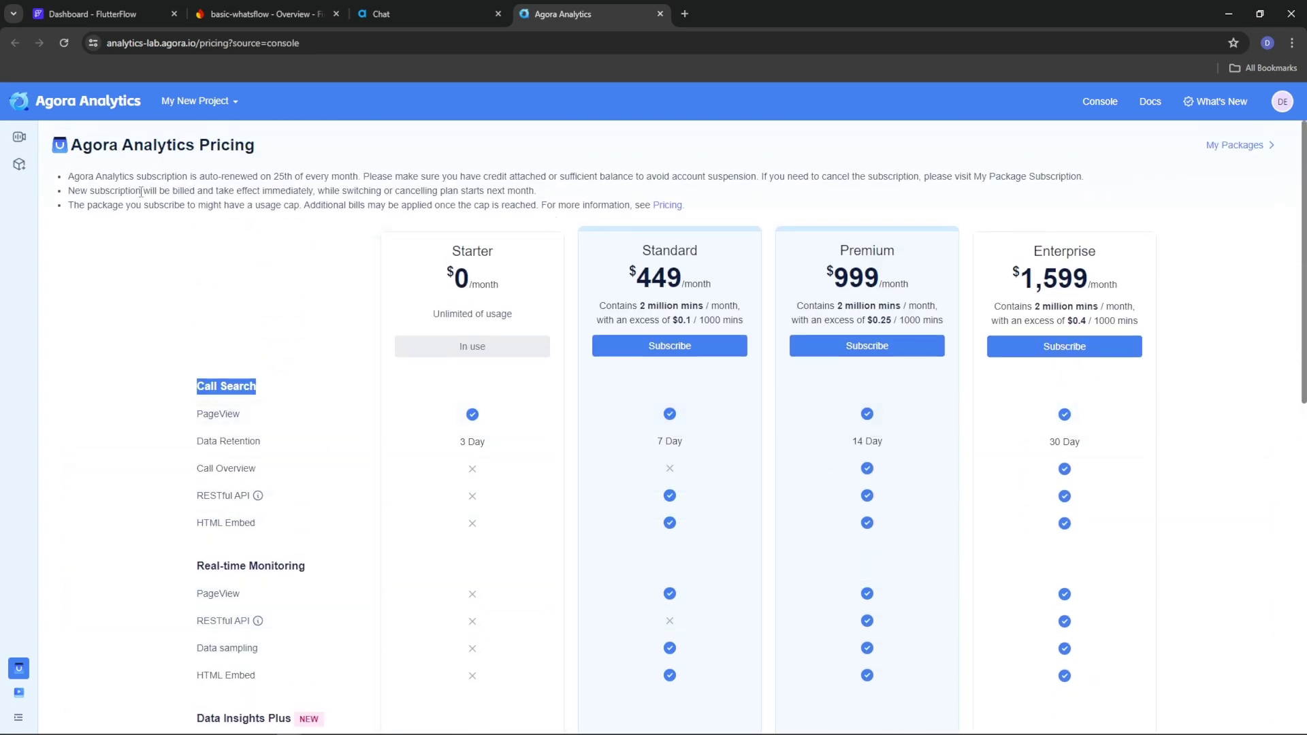
pyautogui.moveTo(255, 175); pyautogui.dragTo(541, 175)
pyautogui.click(552, 217)
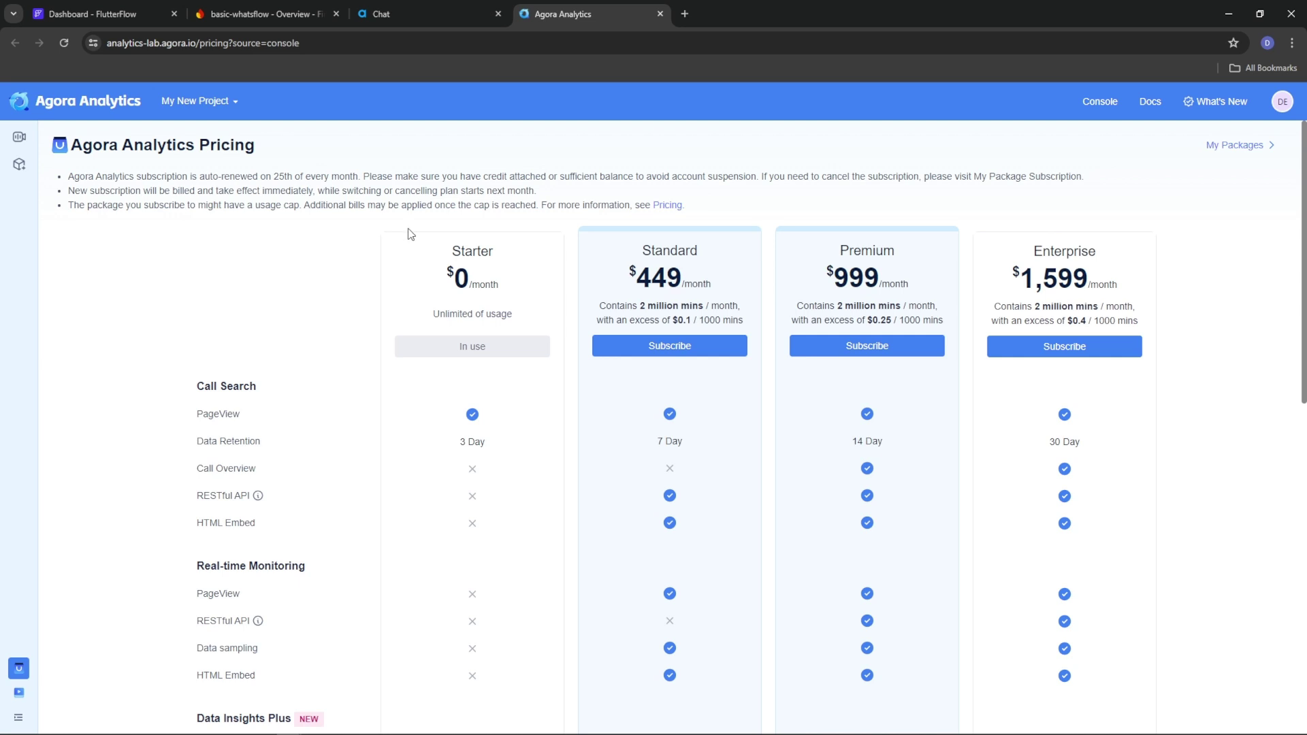
# Highlight Starter's 'Unlimited of usage' and Premium's per-1000-mins rate and 2 million included minutes
pyautogui.moveTo(522, 315); pyautogui.dragTo(433, 320)
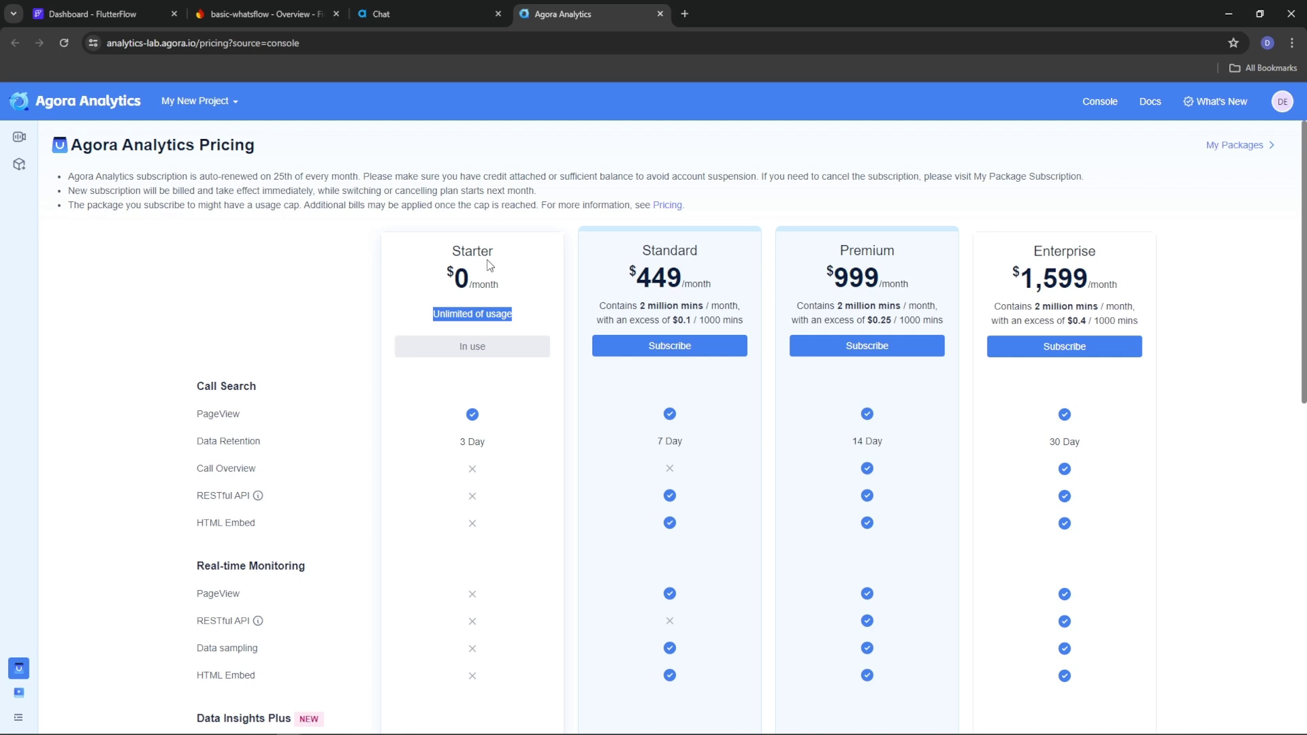
pyautogui.moveTo(515, 316); pyautogui.dragTo(431, 316)
pyautogui.moveTo(942, 320); pyautogui.dragTo(900, 320)
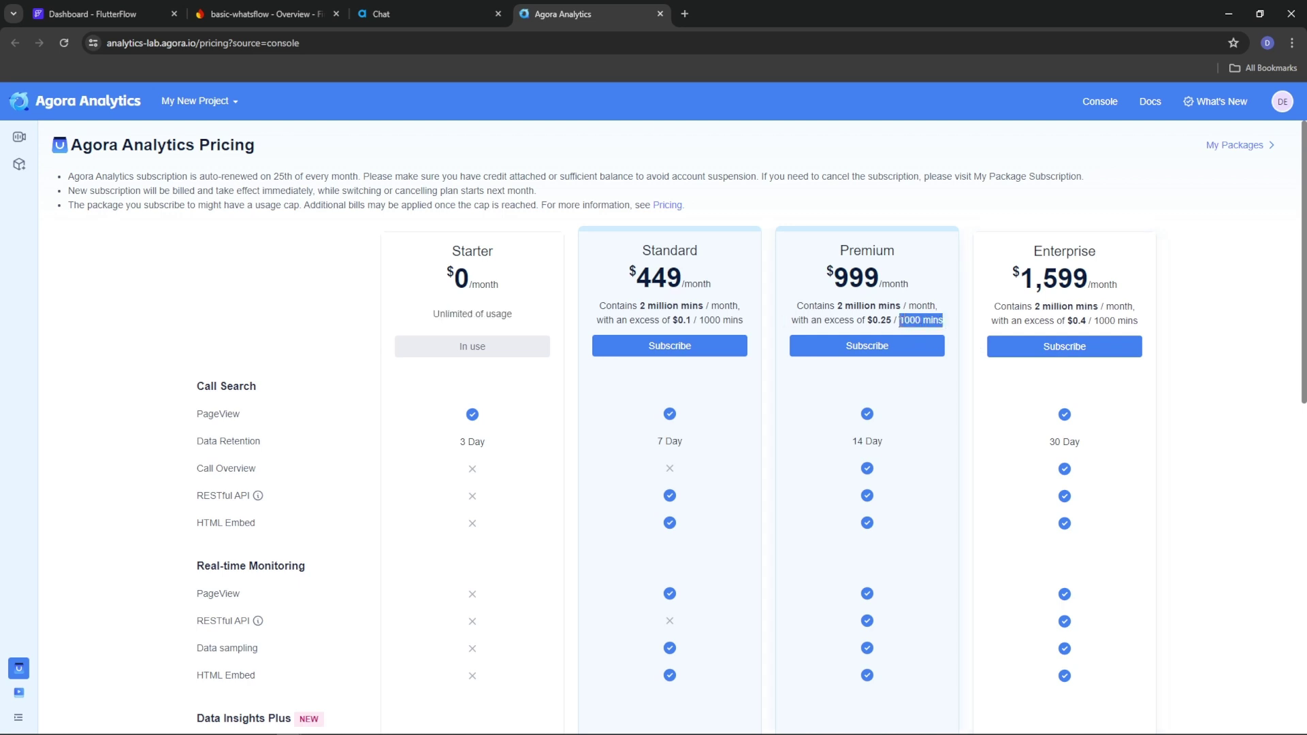
pyautogui.moveTo(799, 306); pyautogui.dragTo(920, 301)
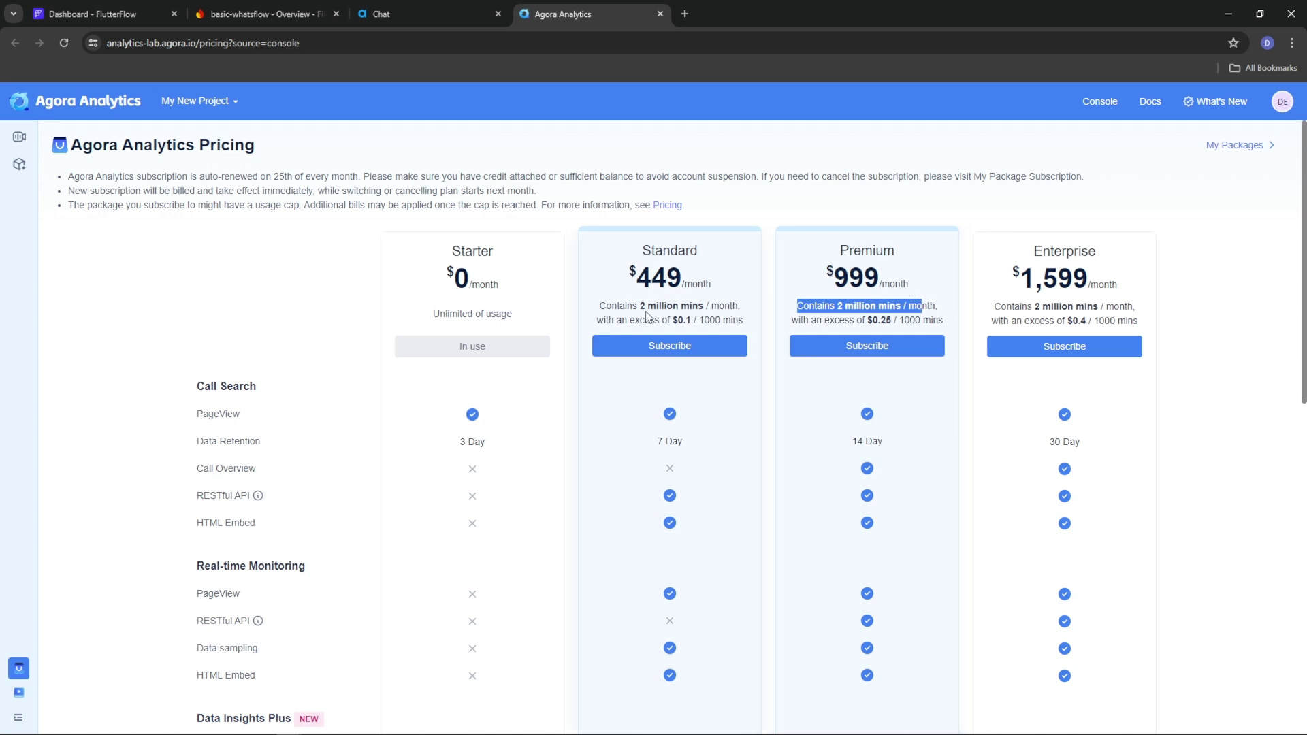
pyautogui.moveTo(519, 314); pyautogui.dragTo(434, 313)
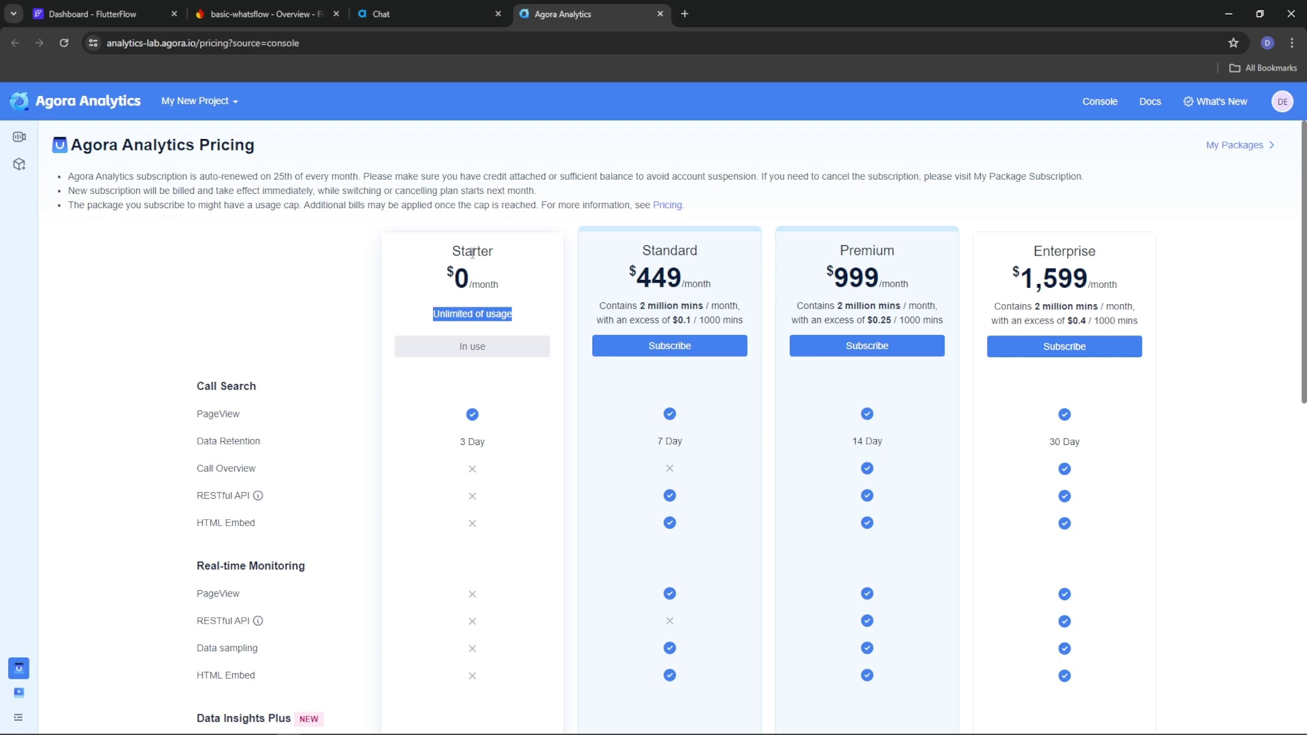
pyautogui.click(482, 306)
pyautogui.moveTo(433, 315); pyautogui.dragTo(514, 315)
pyautogui.scroll(-4, 513, 412)
pyautogui.scroll(-5, 513, 417)
pyautogui.scroll(10, 502, 429)
# Go to the console's Billing Center usage statistics page
pyautogui.click(394, 14)
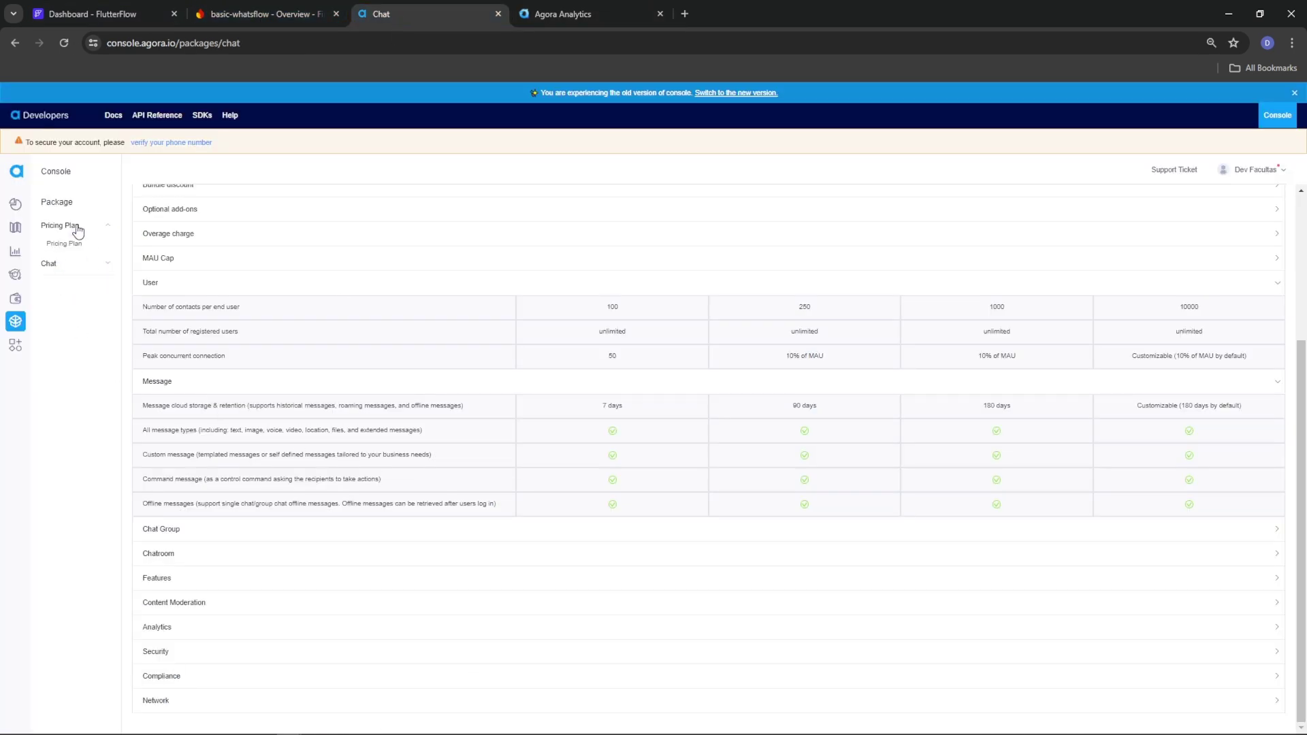
pyautogui.moveTo(12, 351)
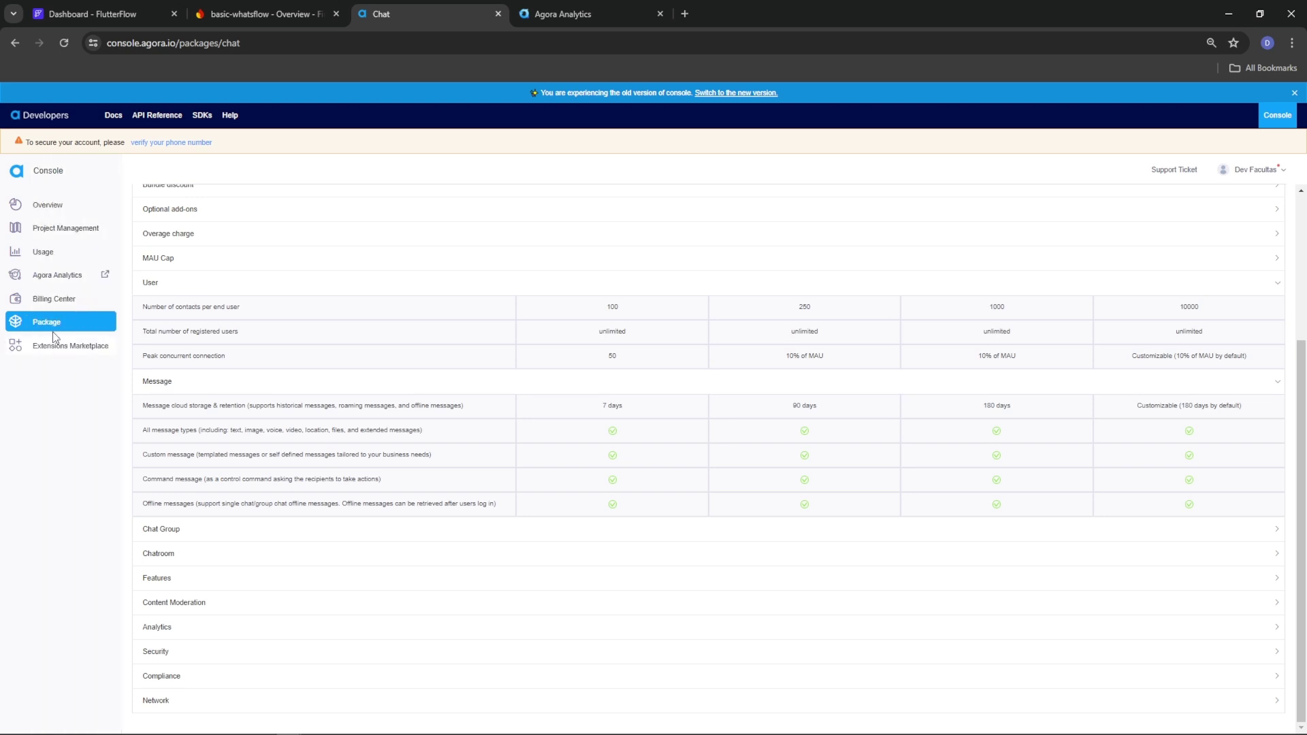
pyautogui.click(46, 300)
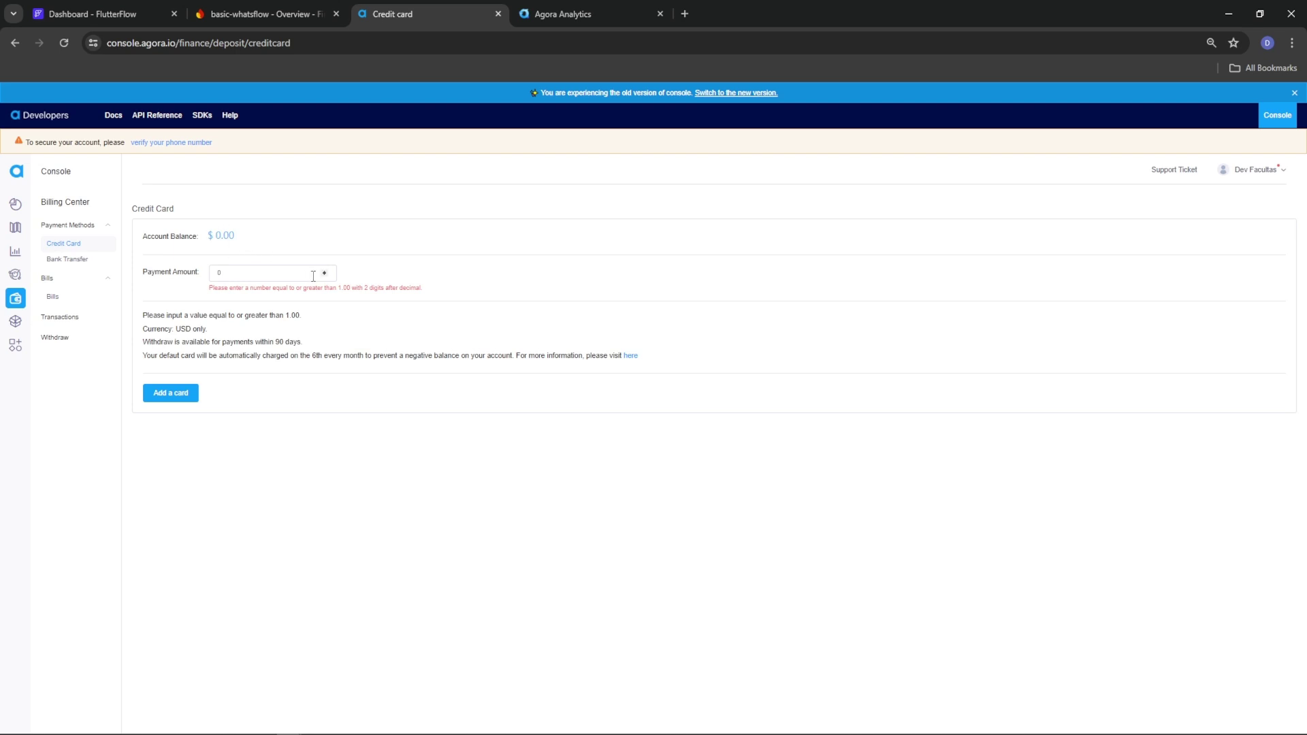
pyautogui.moveTo(14, 320)
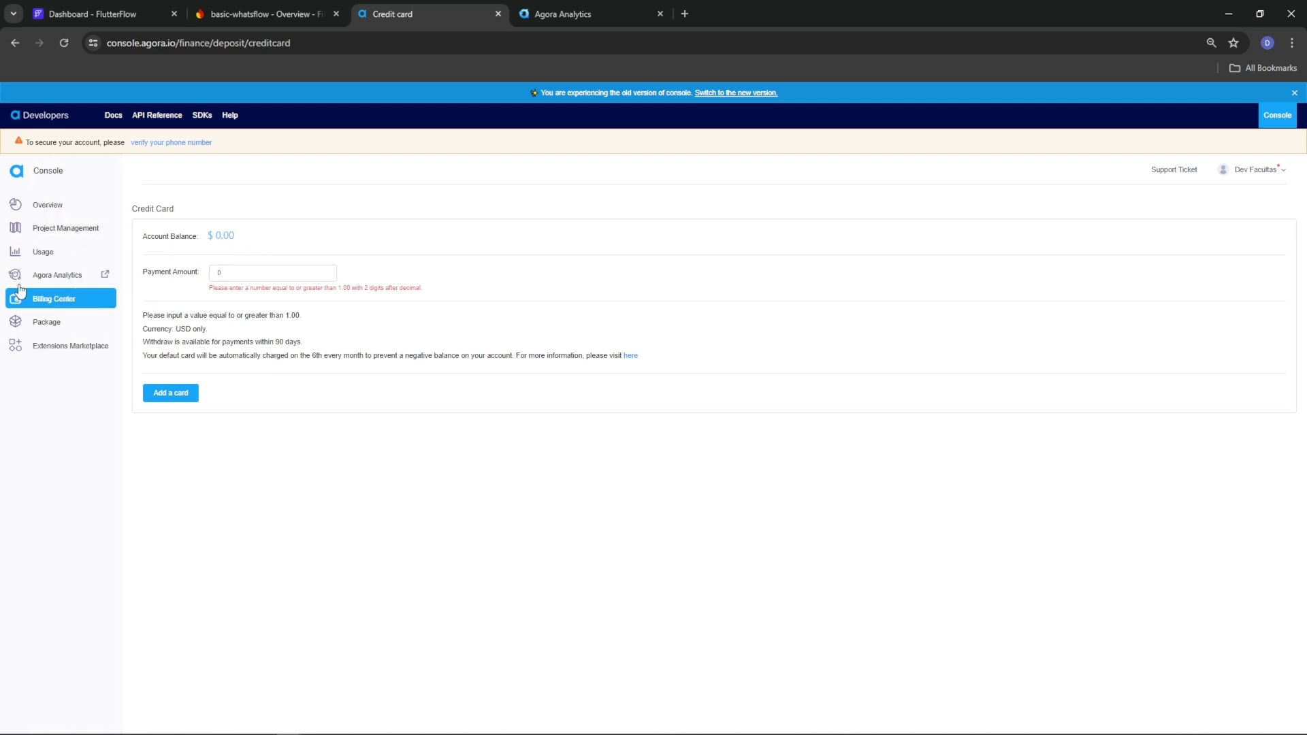
pyautogui.click(45, 253)
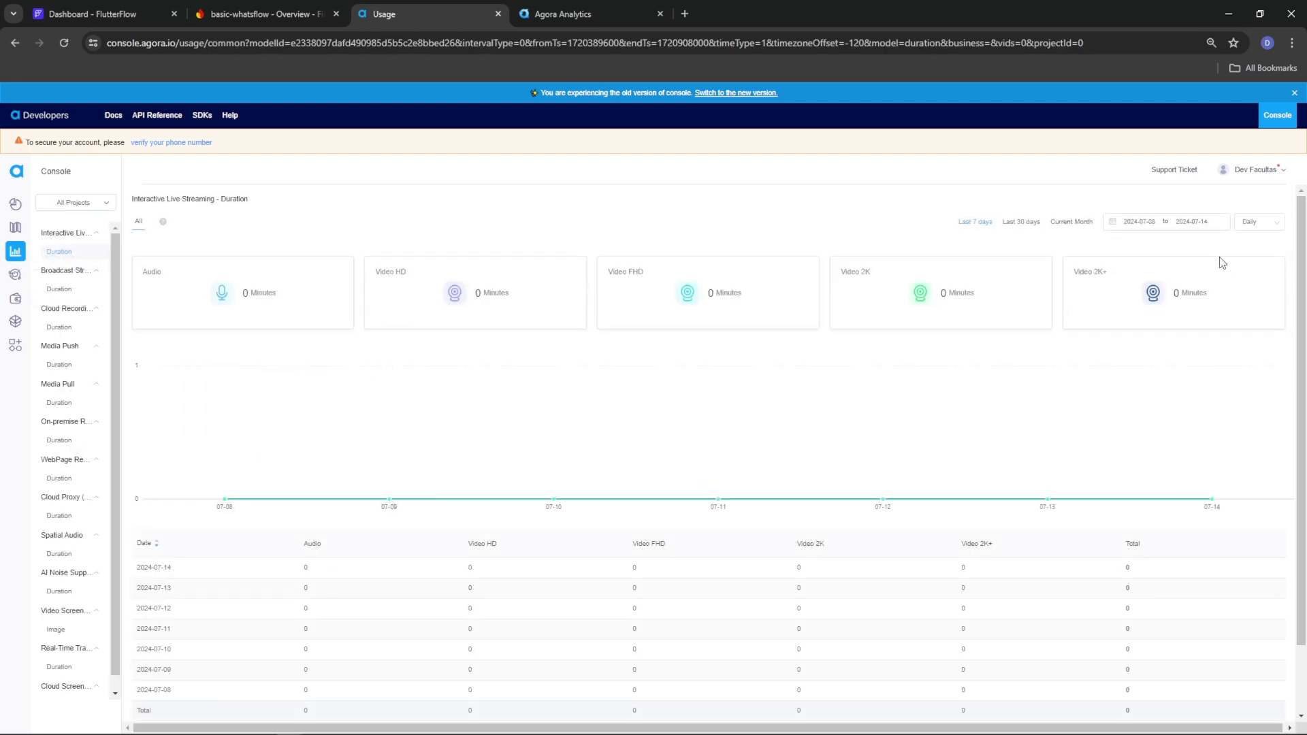
# Set usage granularity to Monthly and select June 2024
pyautogui.click(1264, 232)
pyautogui.click(1255, 285)
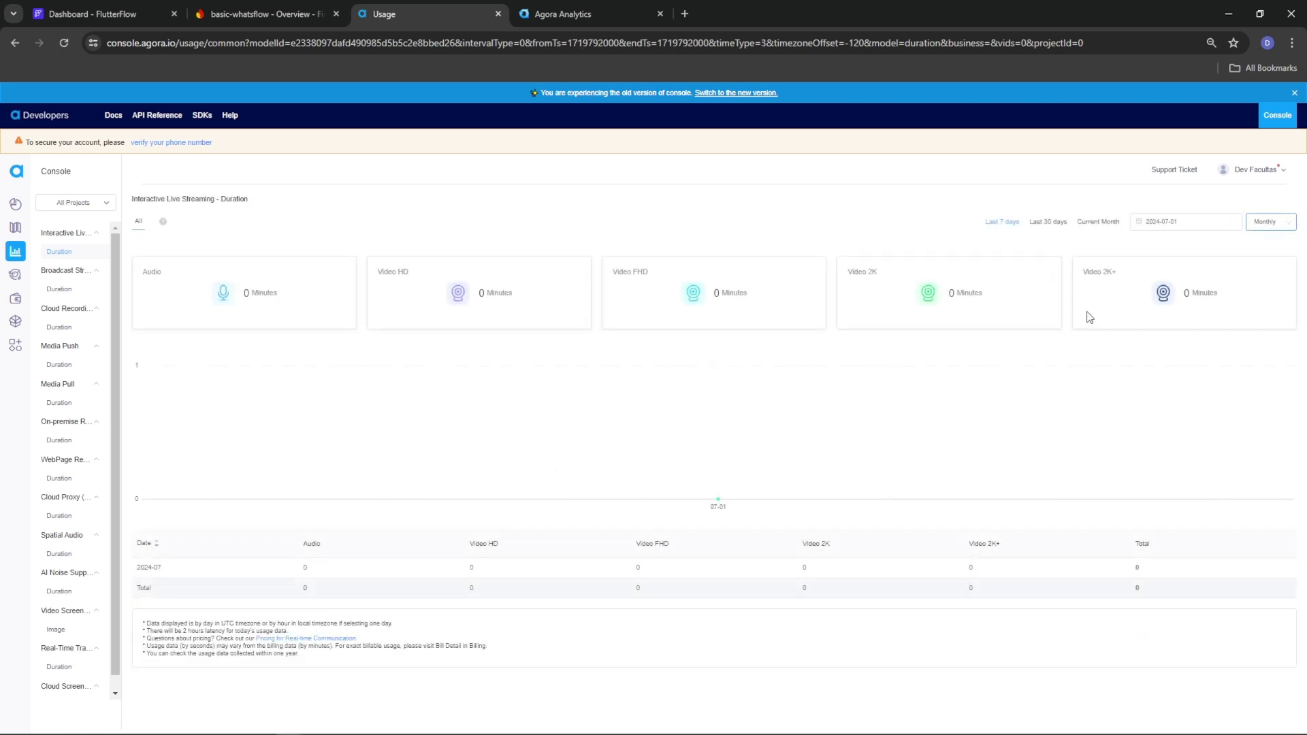
pyautogui.click(1173, 222)
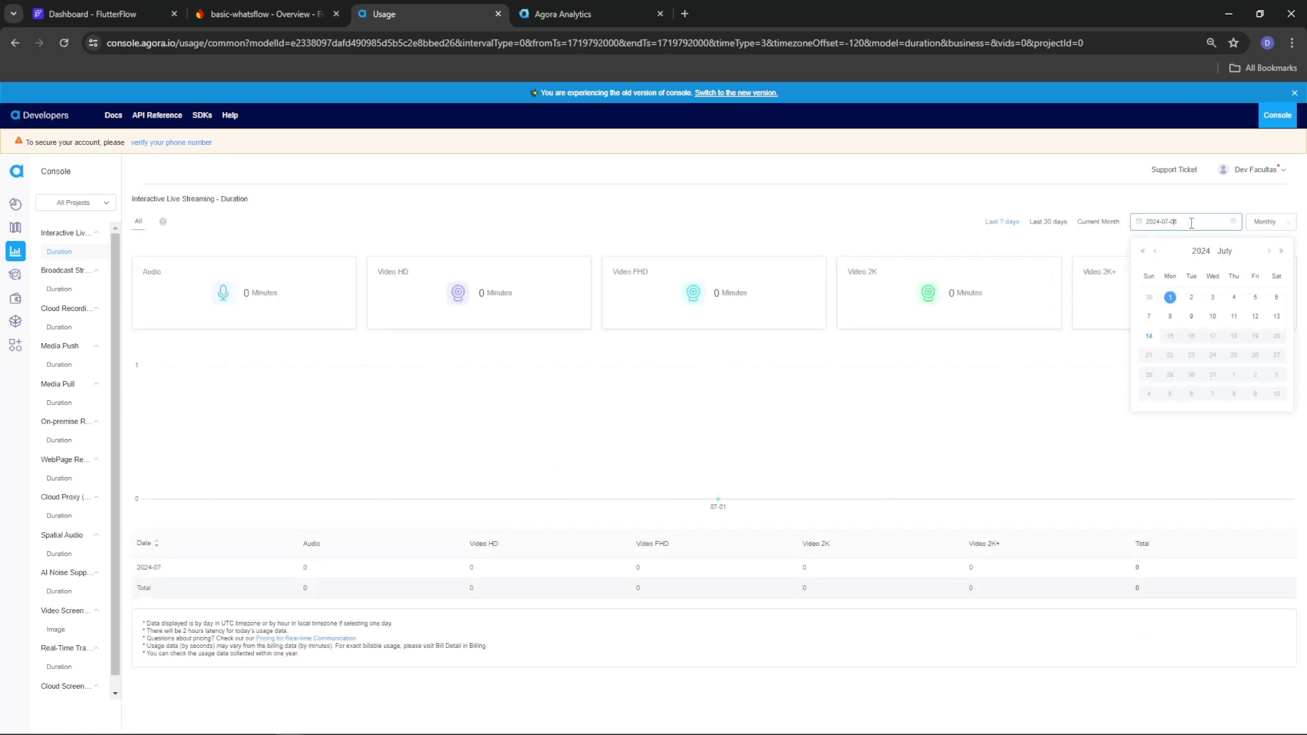
pyautogui.click(1156, 252)
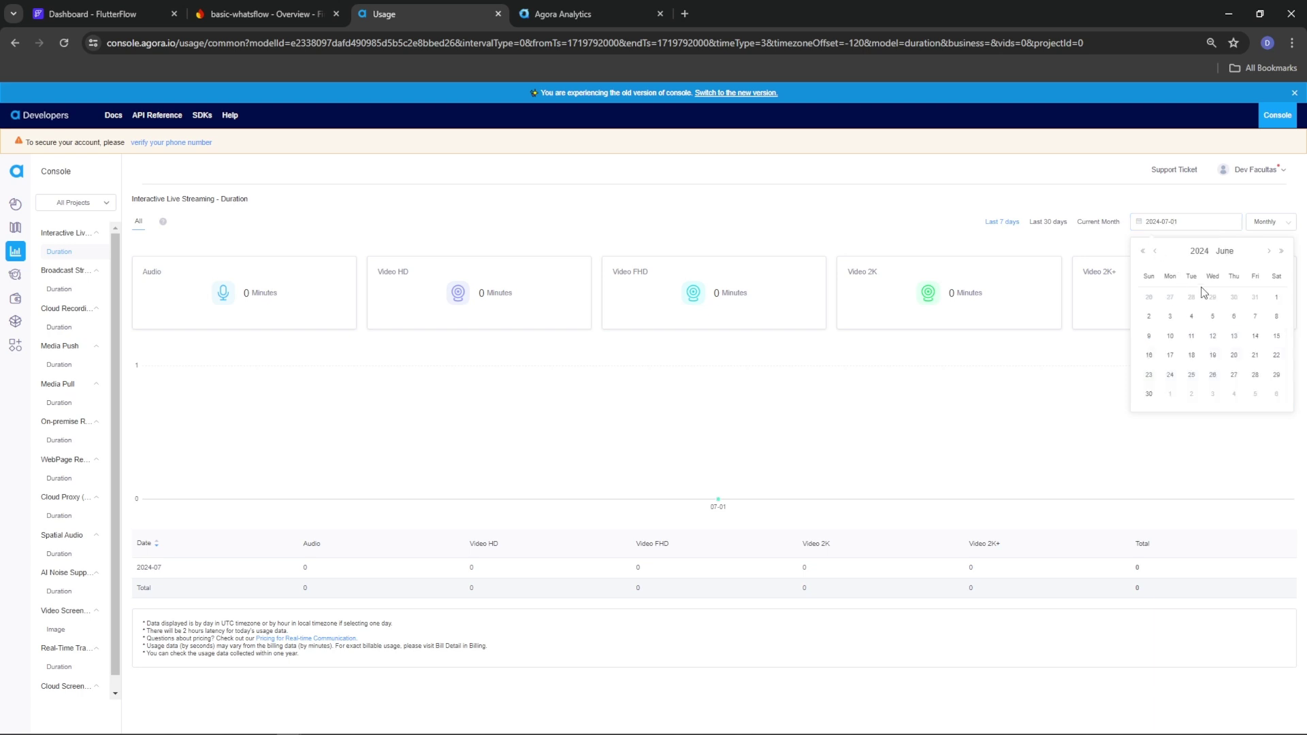
pyautogui.click(1276, 299)
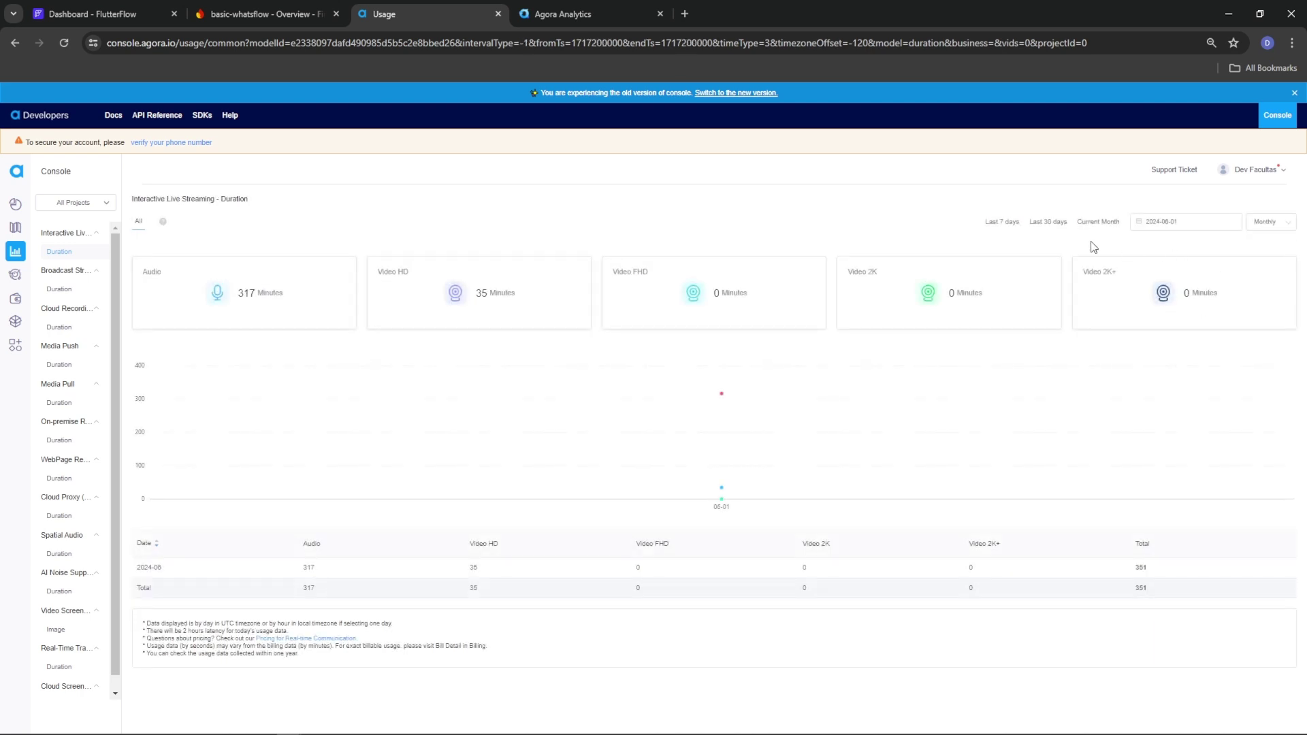
# Highlight June's 317 audio minutes and 35 Video HD minutes
pyautogui.doubleClick(310, 568)
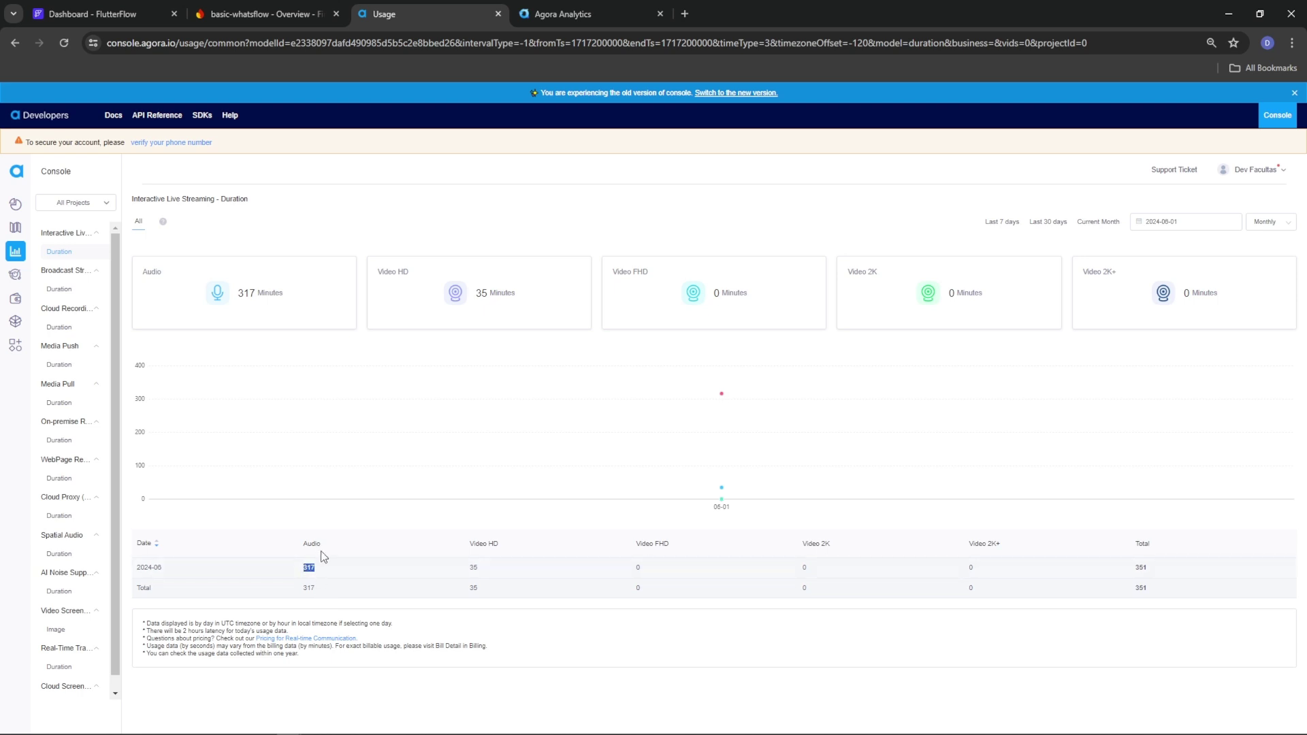
pyautogui.doubleClick(473, 568)
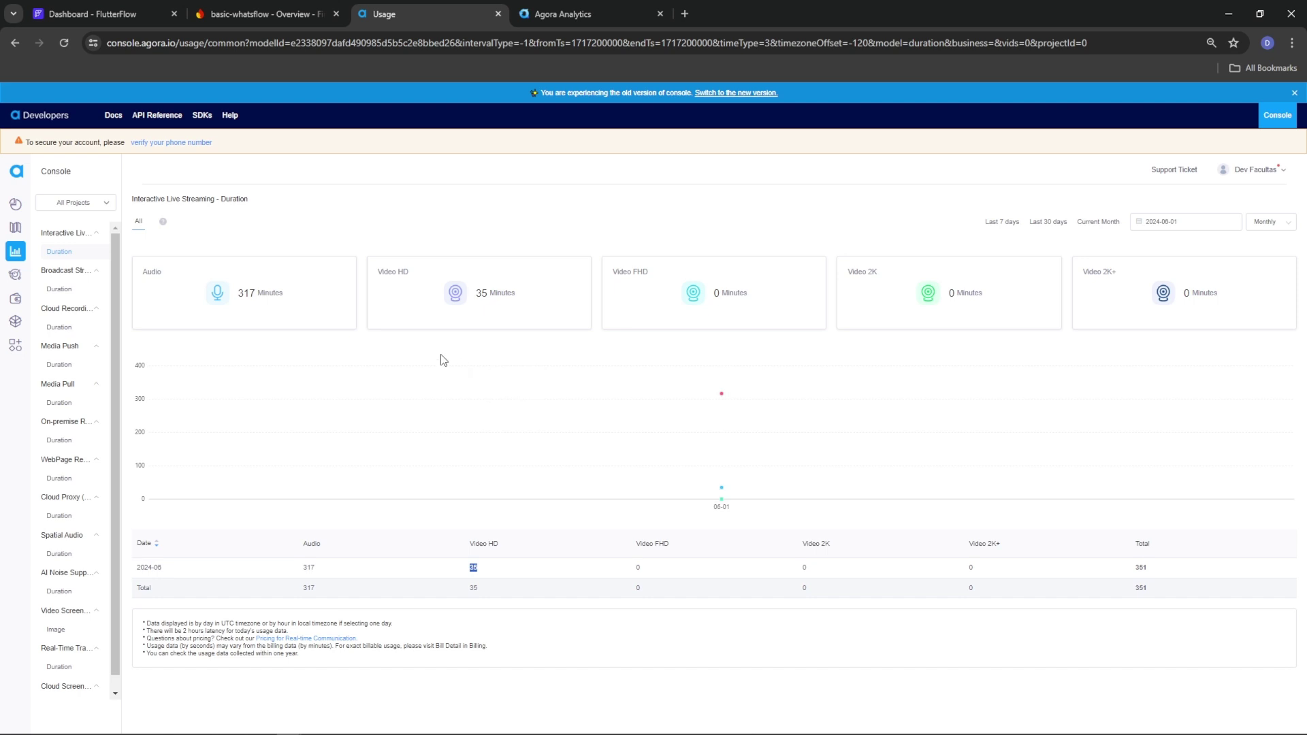
pyautogui.moveTo(244, 293); pyautogui.dragTo(266, 295)
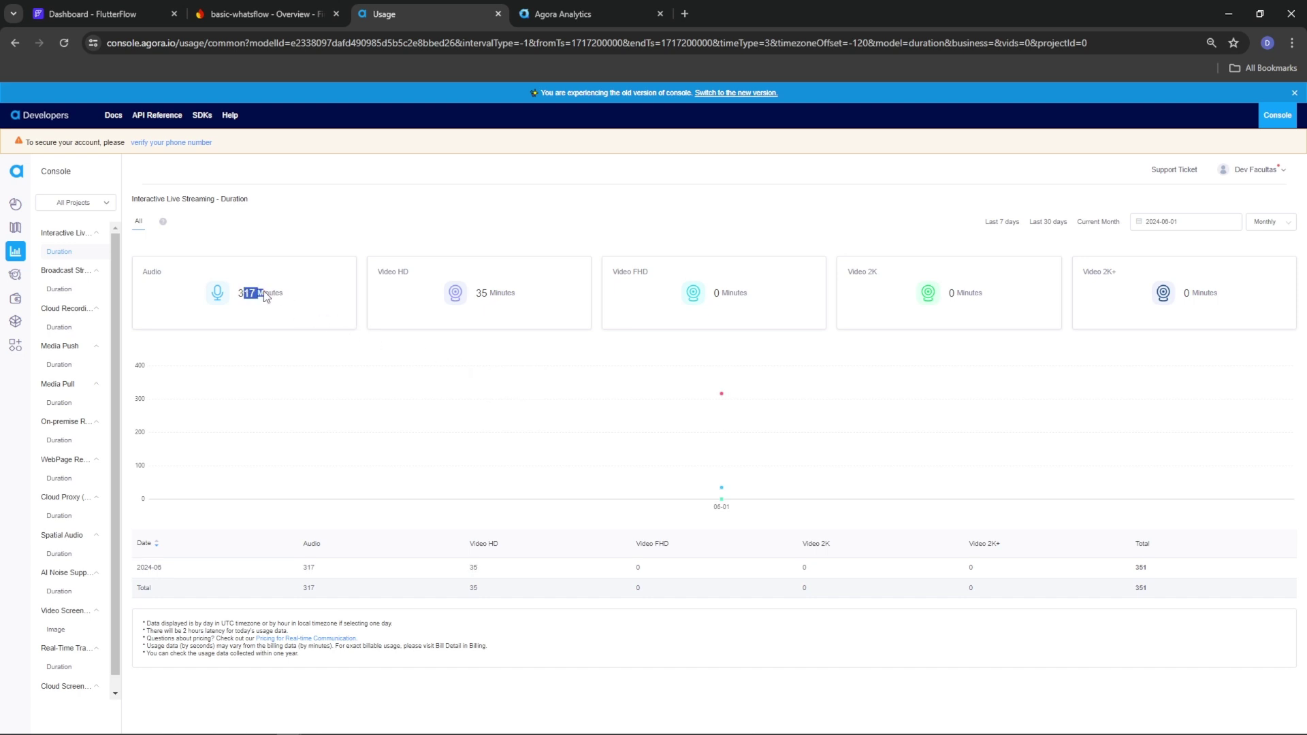
pyautogui.tripleClick(533, 310)
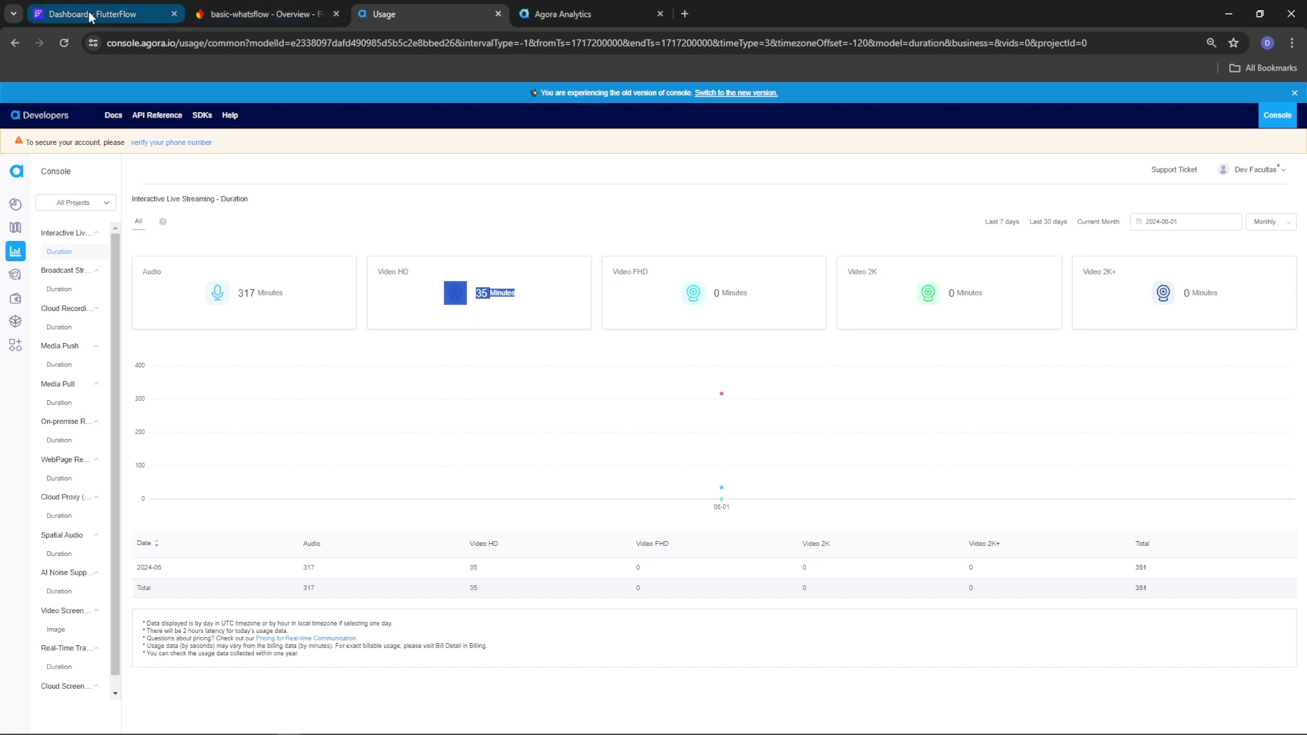
pyautogui.moveTo(90, 17)
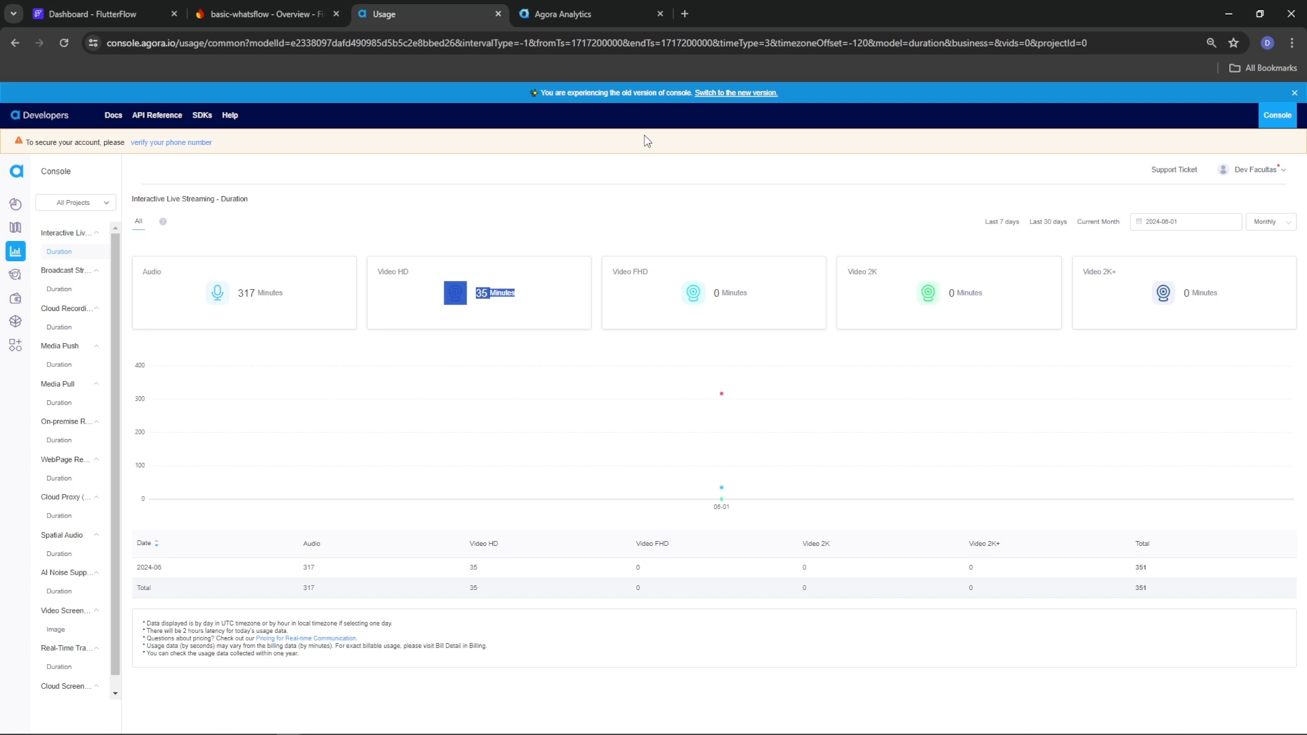
# Back in FlutterFlow, add a Boolean field 'in_call' to UserCallManagement and save it
pyautogui.moveTo(722, 395)
pyautogui.click(68, 15)
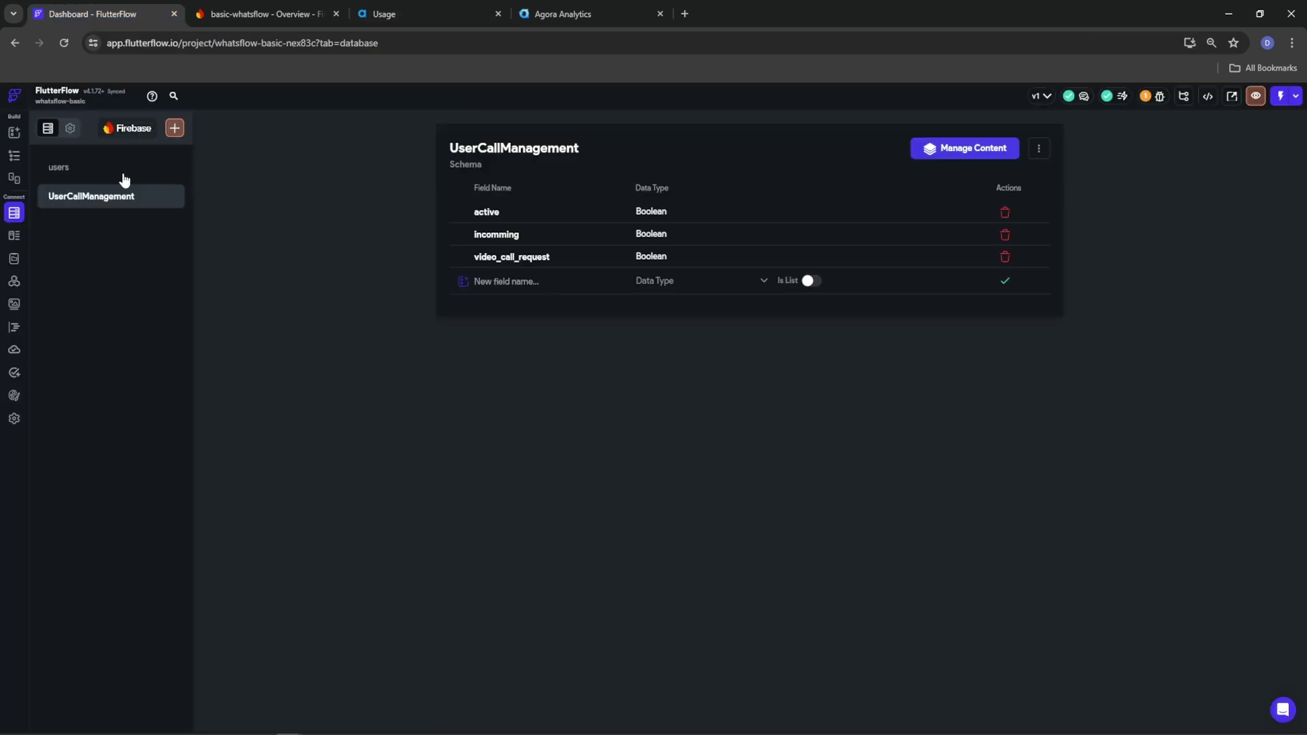
pyautogui.click(500, 282)
pyautogui.write('in_call')
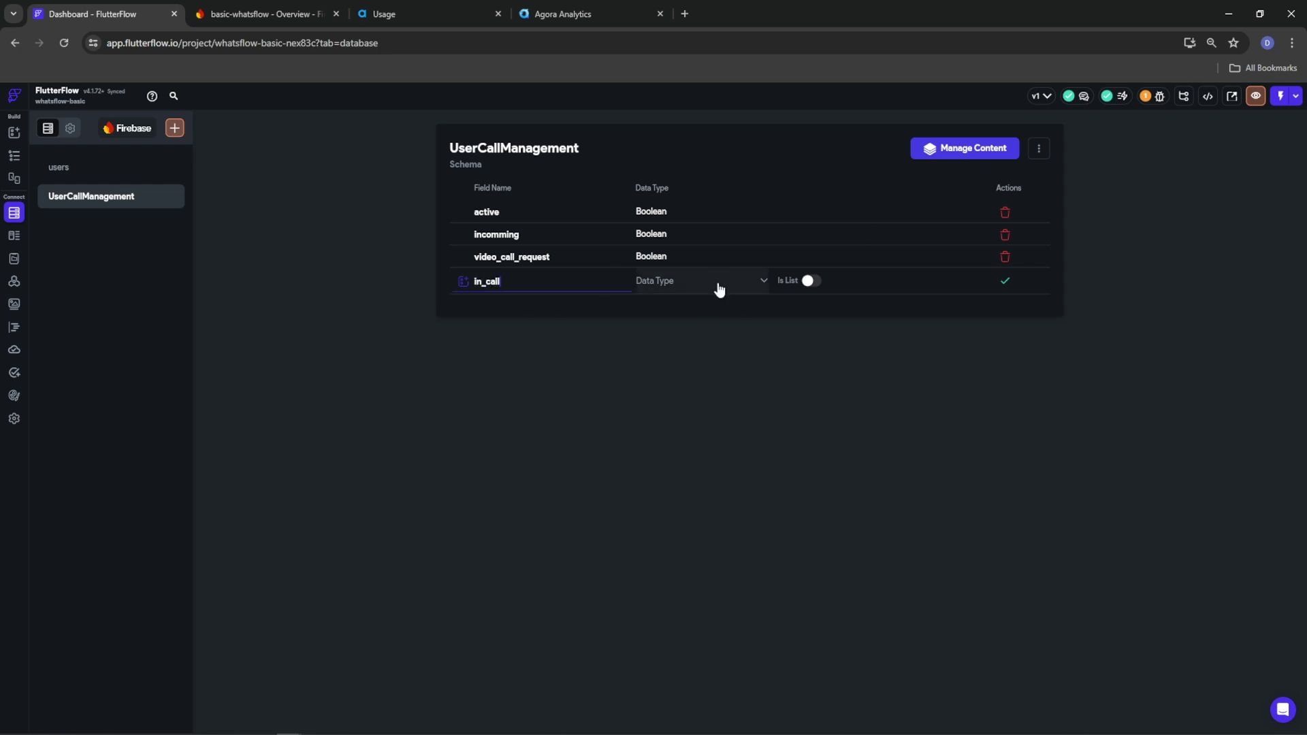
pyautogui.click(717, 286)
pyautogui.click(674, 359)
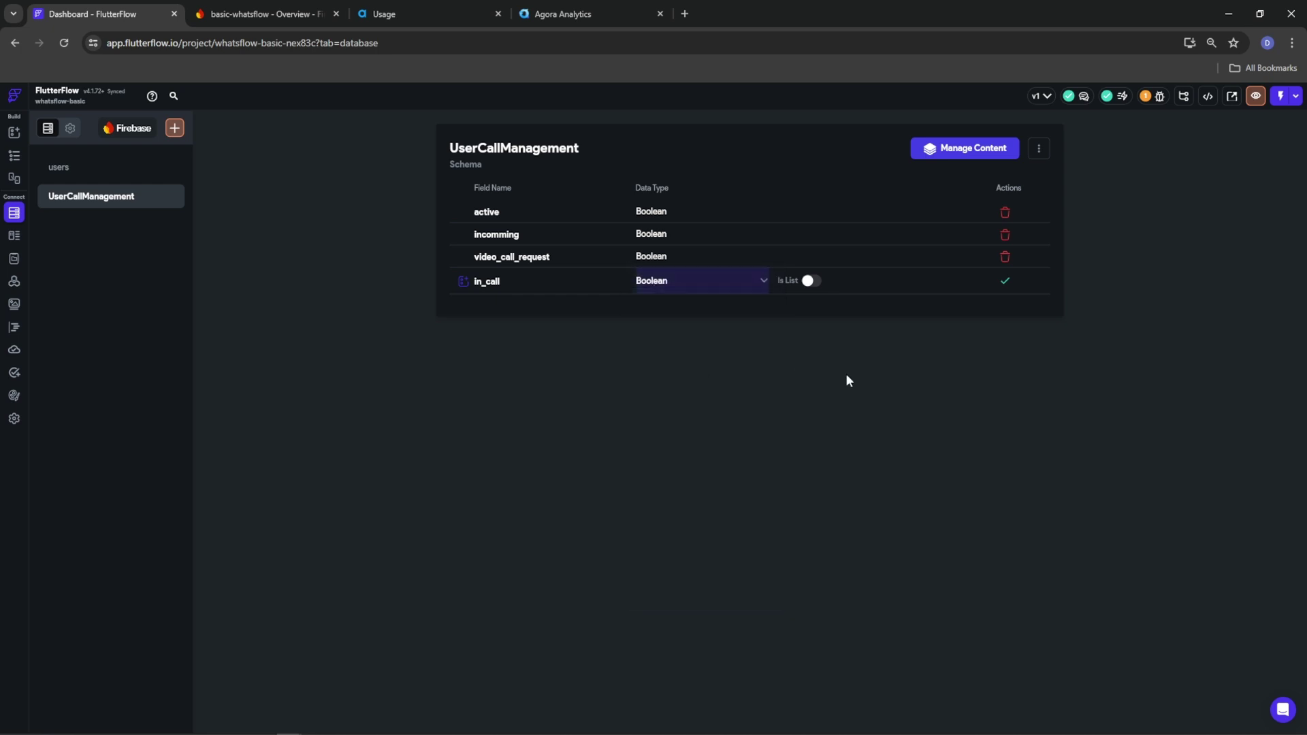
pyautogui.click(1005, 284)
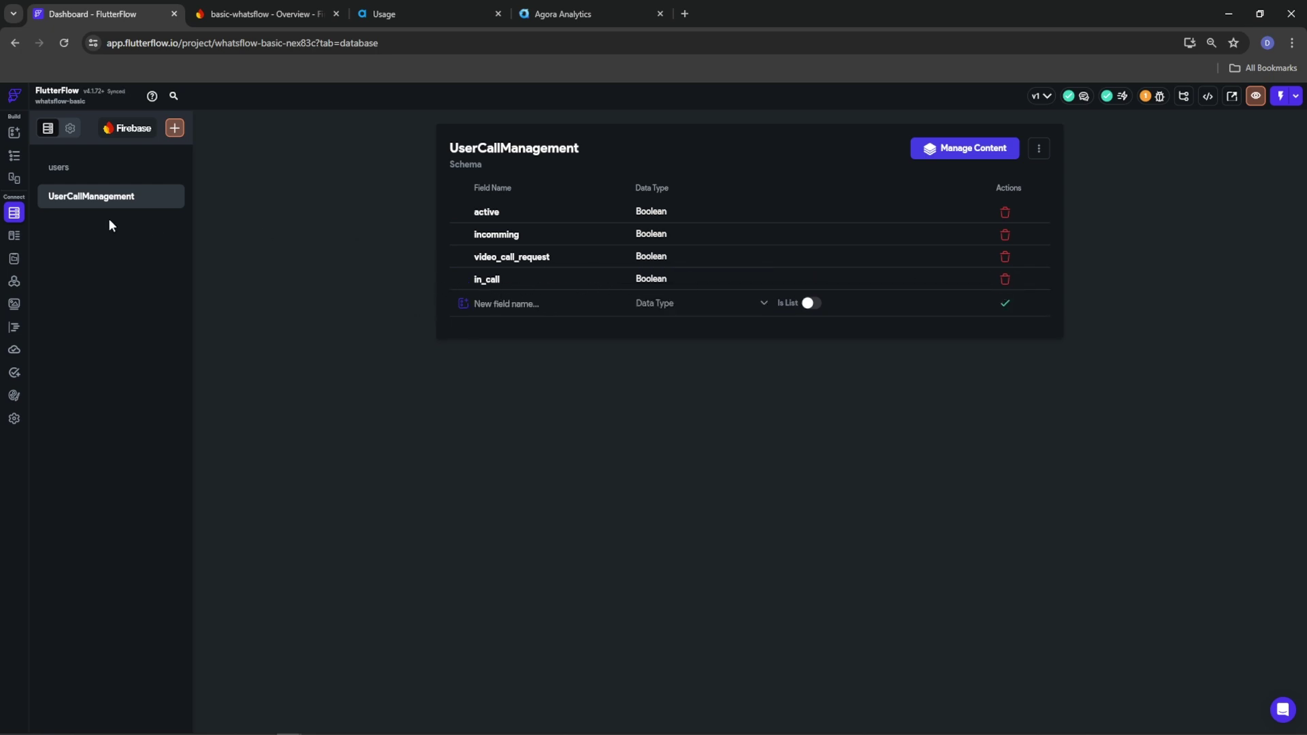
# Create a new 'calls' collection with its schema started from scratch
pyautogui.click(176, 129)
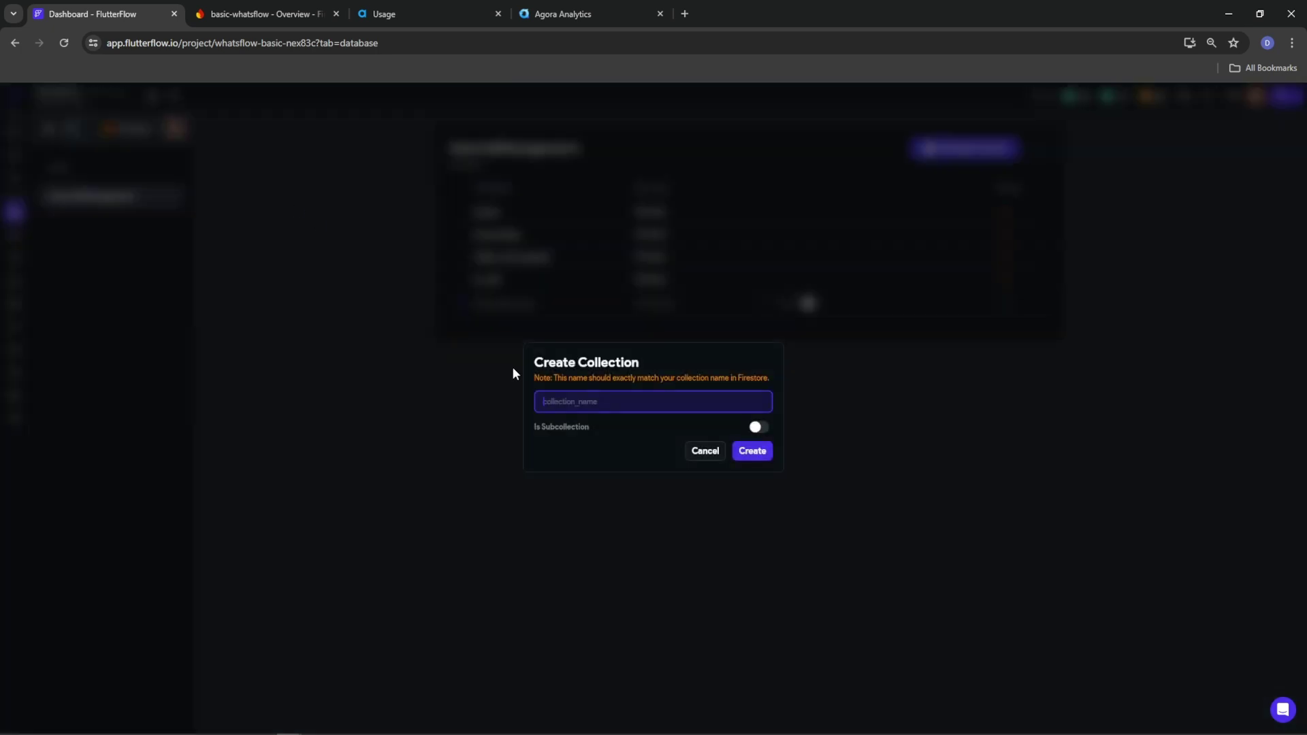
pyautogui.write('calls')
pyautogui.click(752, 451)
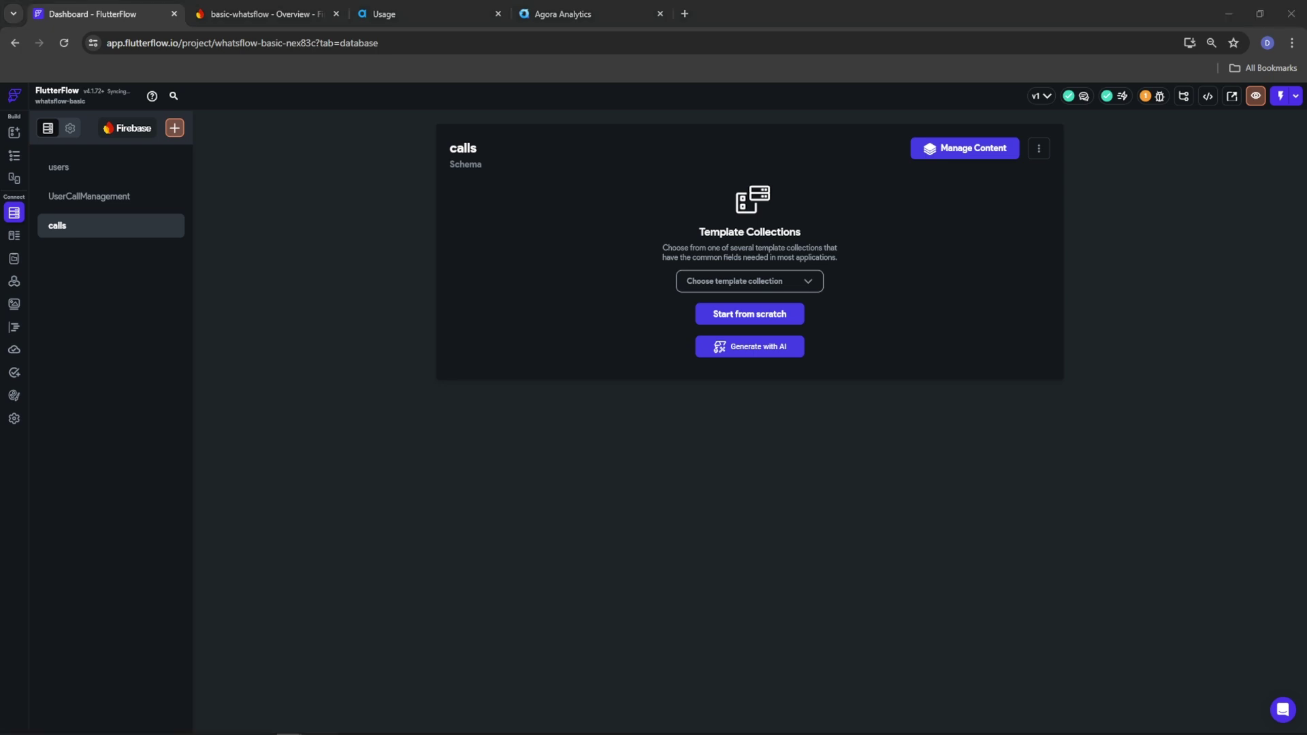
pyautogui.click(729, 315)
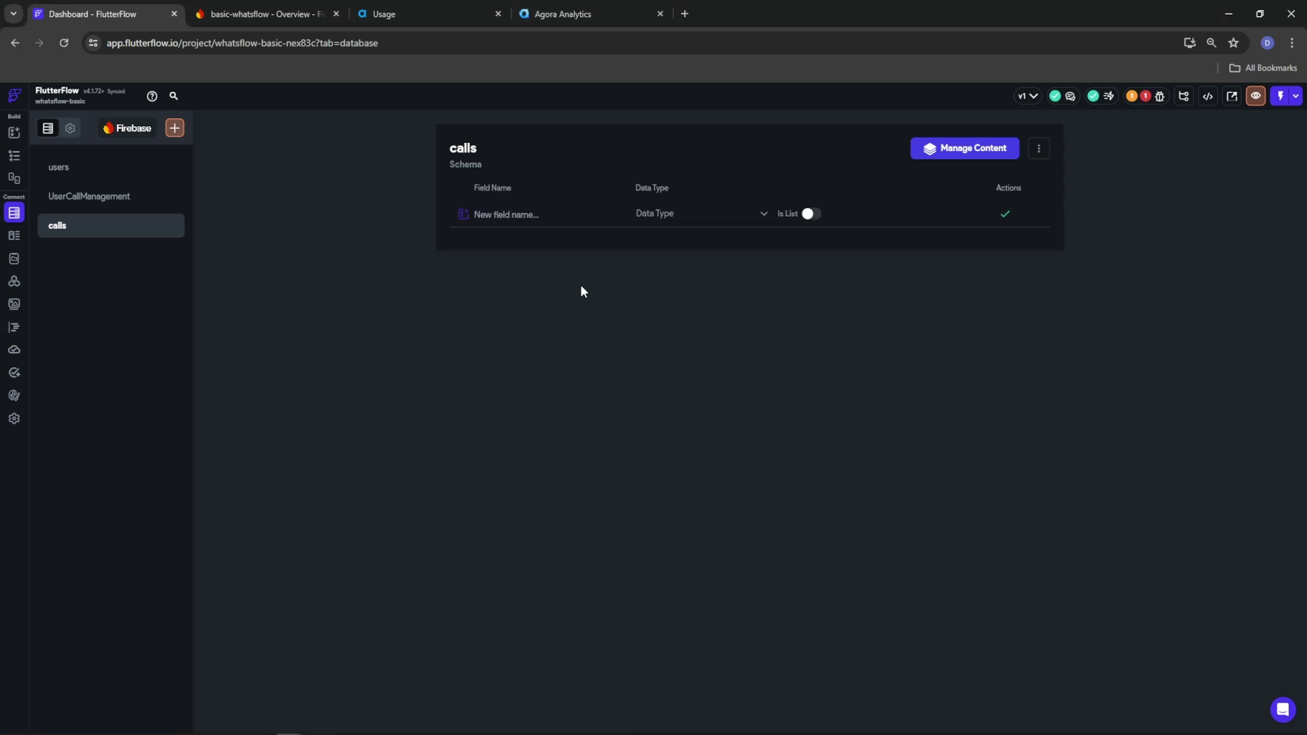
# Add field 'user_a' as a Document Reference to Users
pyautogui.write('user_a')
pyautogui.click(651, 215)
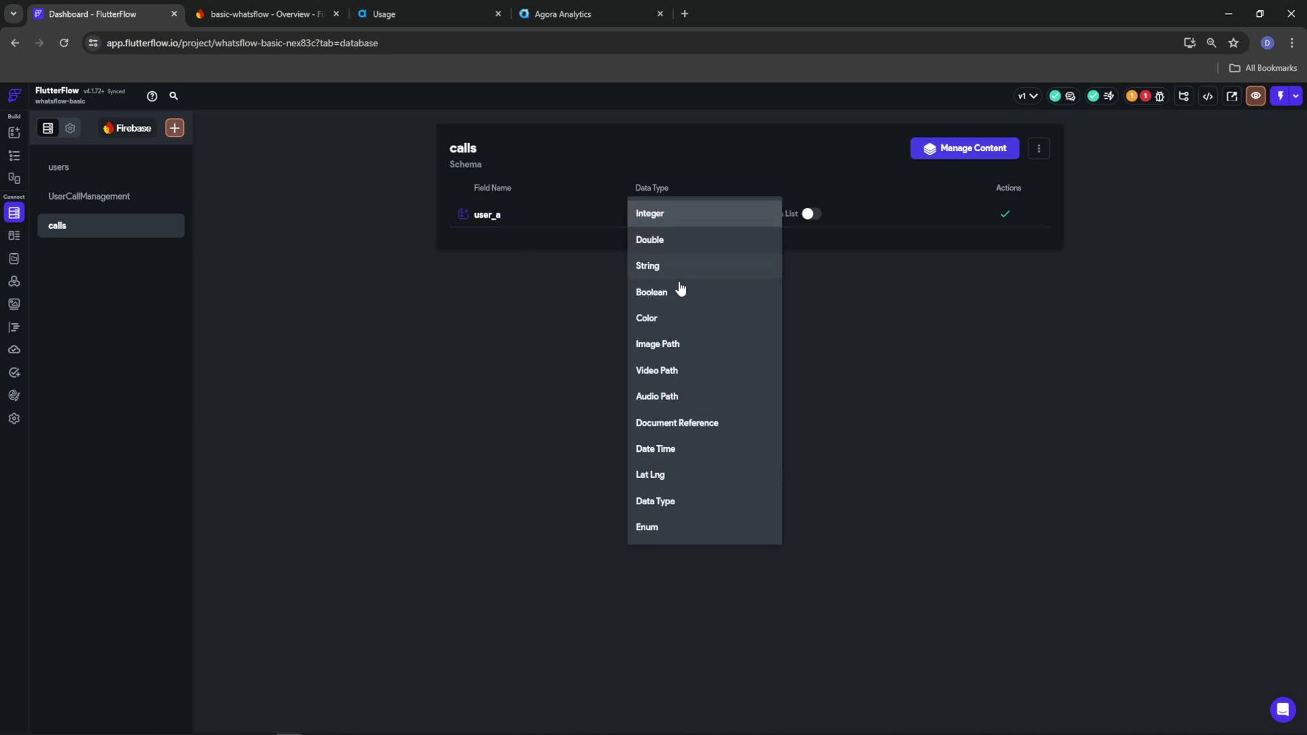
pyautogui.click(672, 423)
pyautogui.click(814, 213)
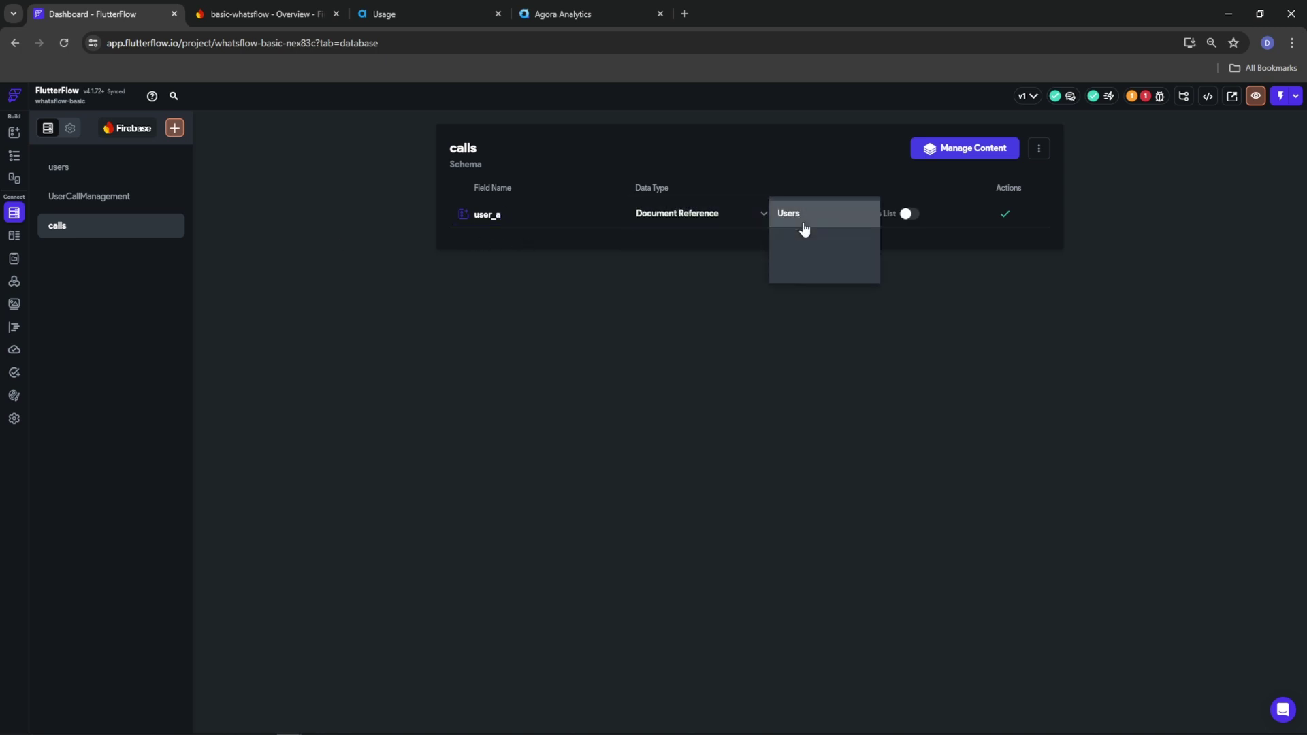
pyautogui.click(798, 215)
pyautogui.click(1005, 214)
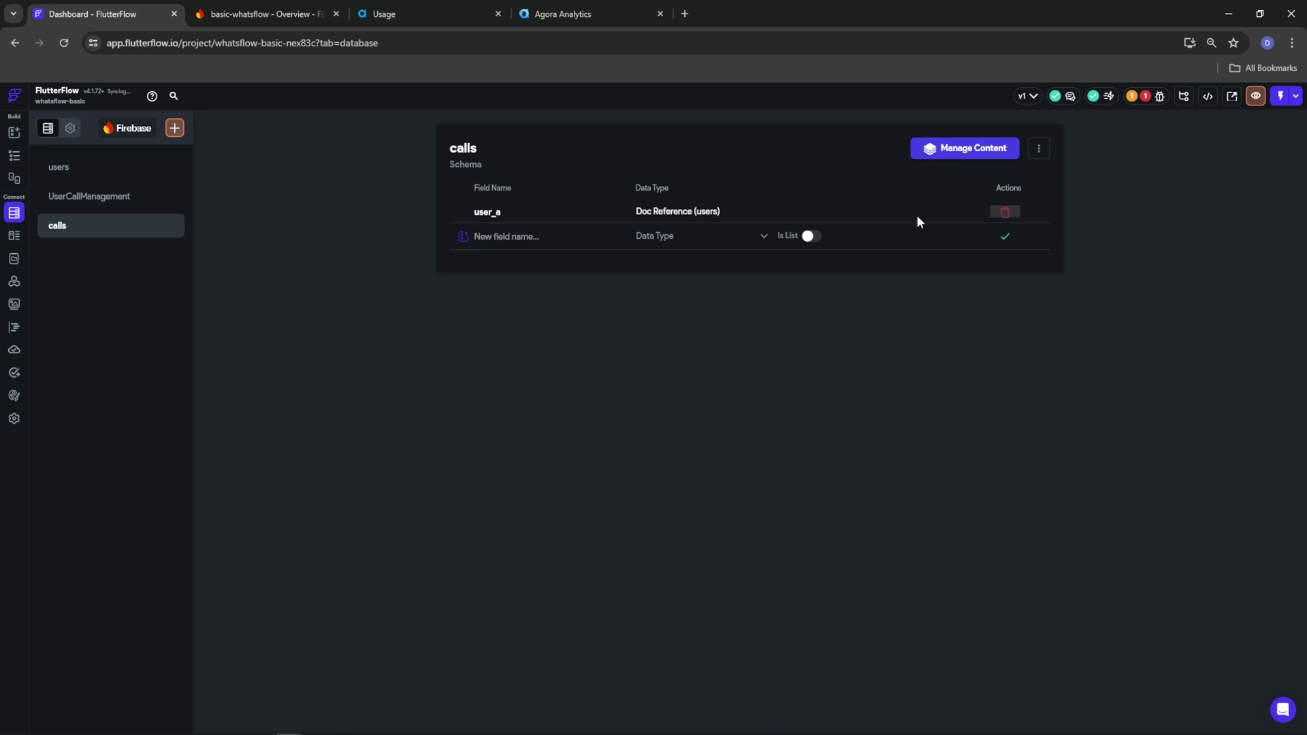
# Add field 'user_b' as a Document Reference to Users
pyautogui.click(548, 243)
pyautogui.write('user_b')
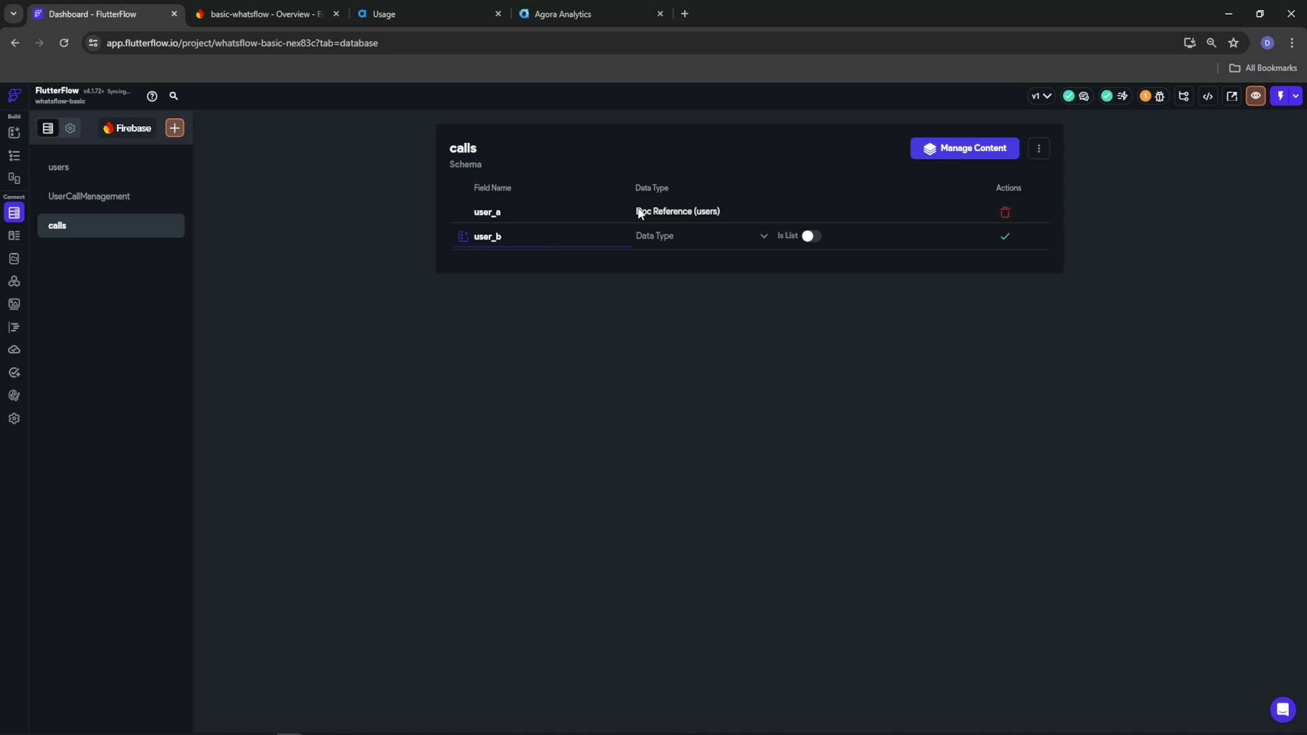
pyautogui.click(764, 236)
pyautogui.click(688, 454)
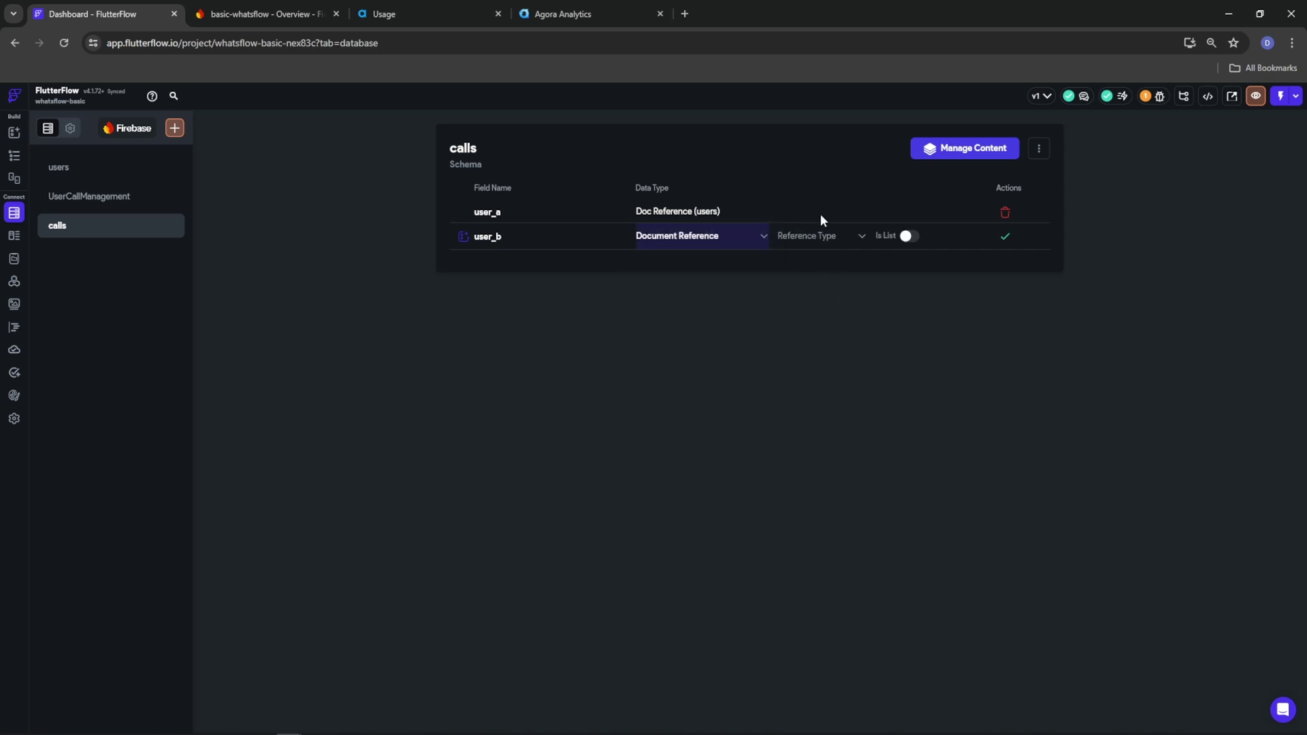
pyautogui.click(819, 236)
pyautogui.click(810, 236)
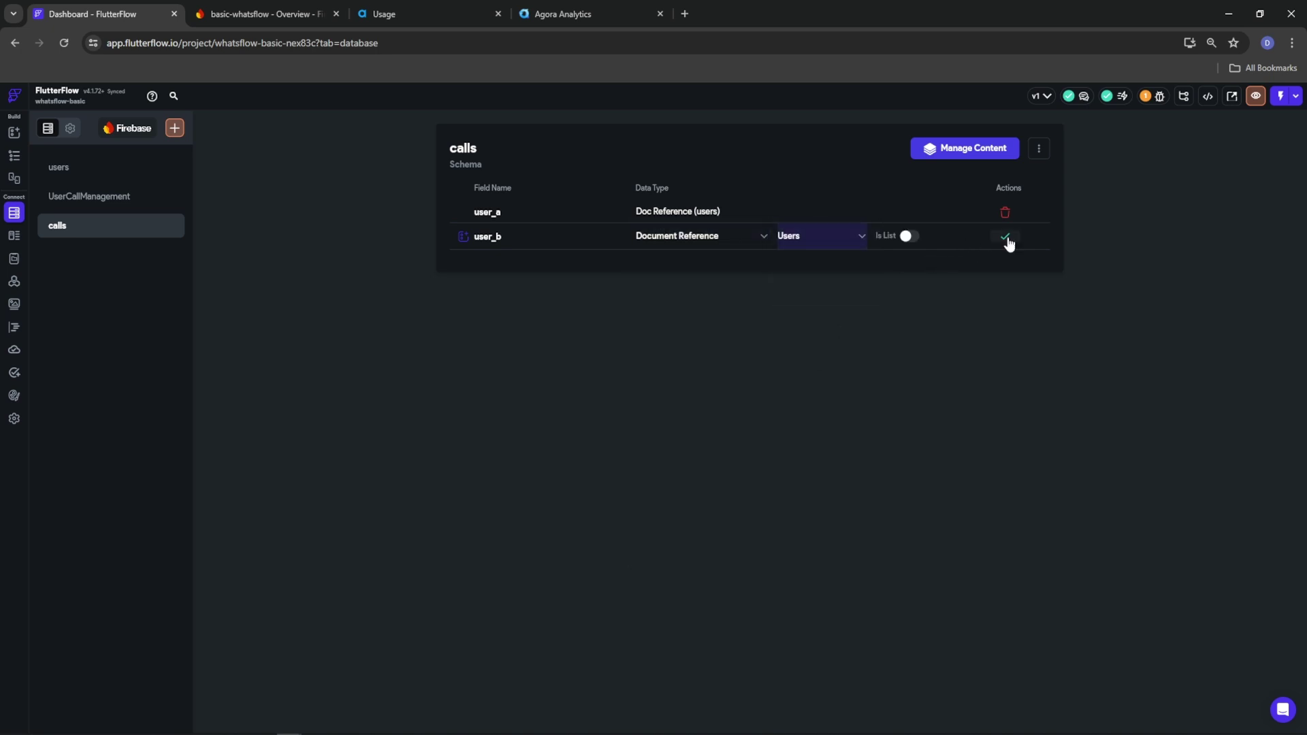
pyautogui.click(1005, 237)
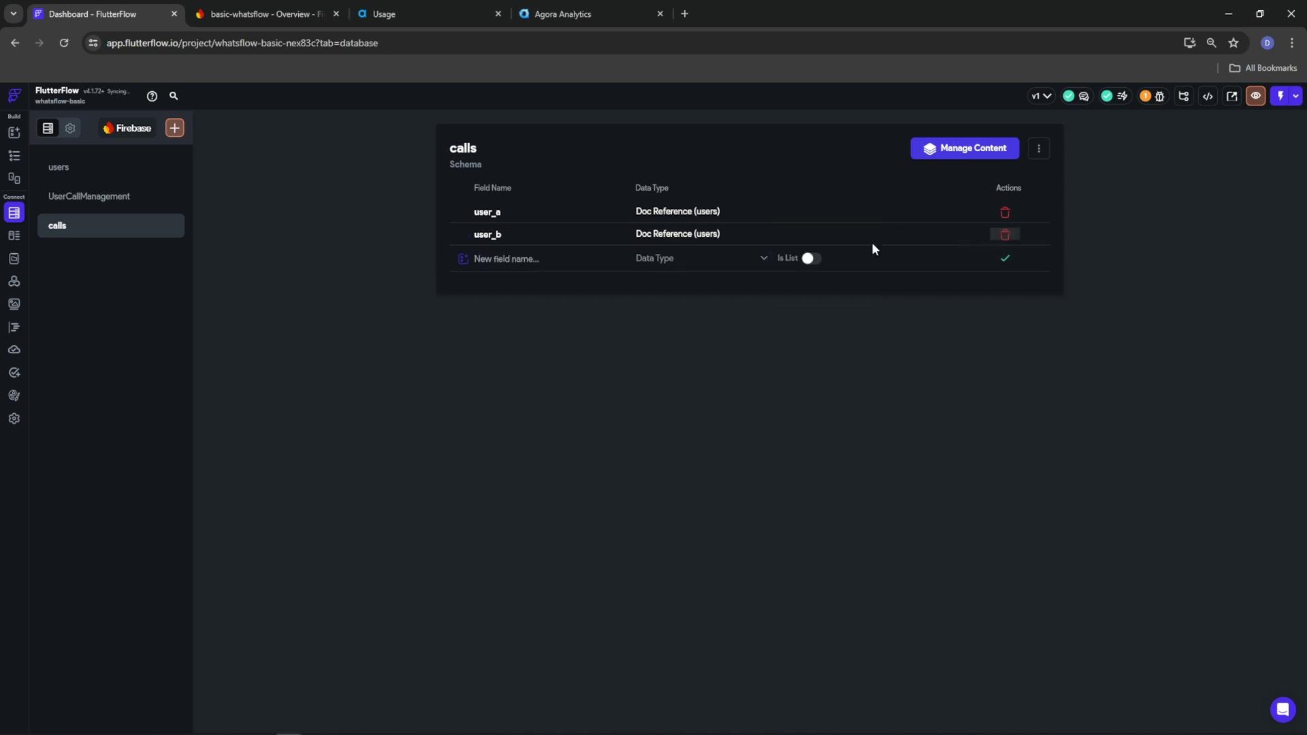
pyautogui.click(96, 196)
# Add 'activeCallRef' to UserCallManagement as a Document Reference to calls
pyautogui.click(533, 309)
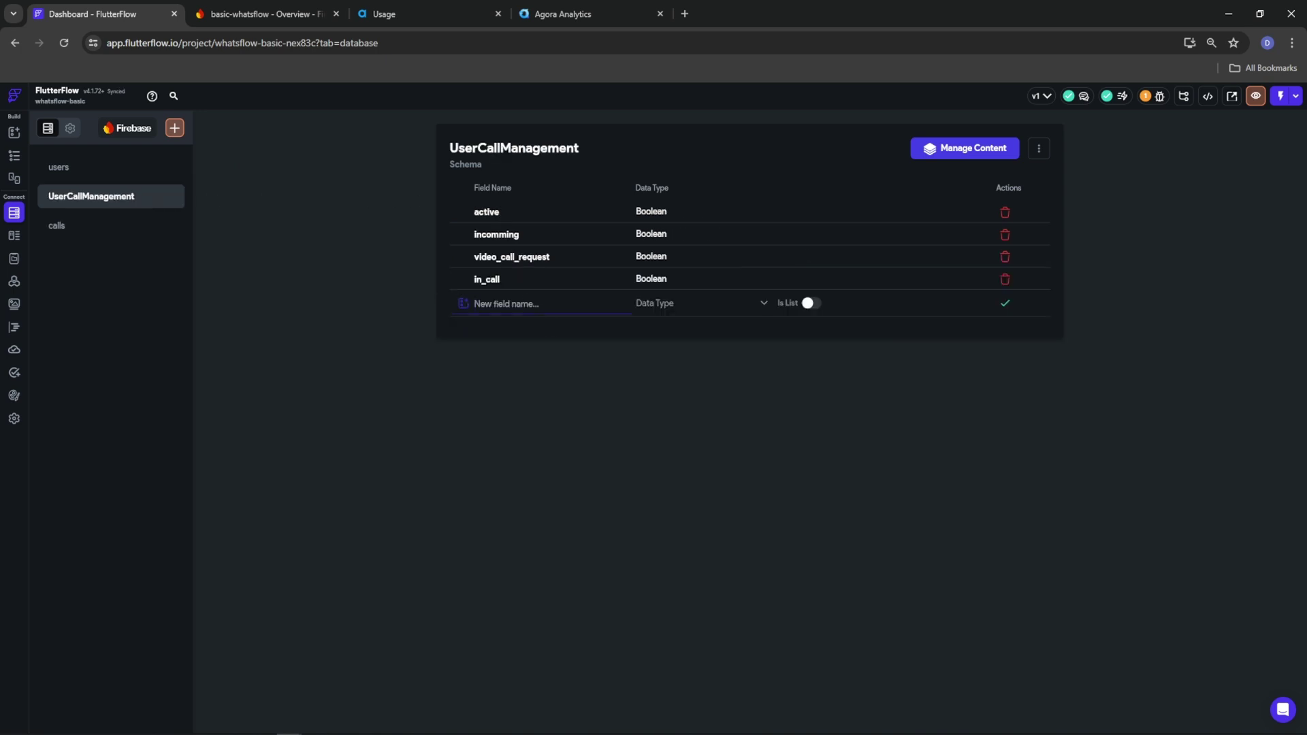
pyautogui.click(586, 311)
pyautogui.write('activeCallRef')
pyautogui.click(683, 309)
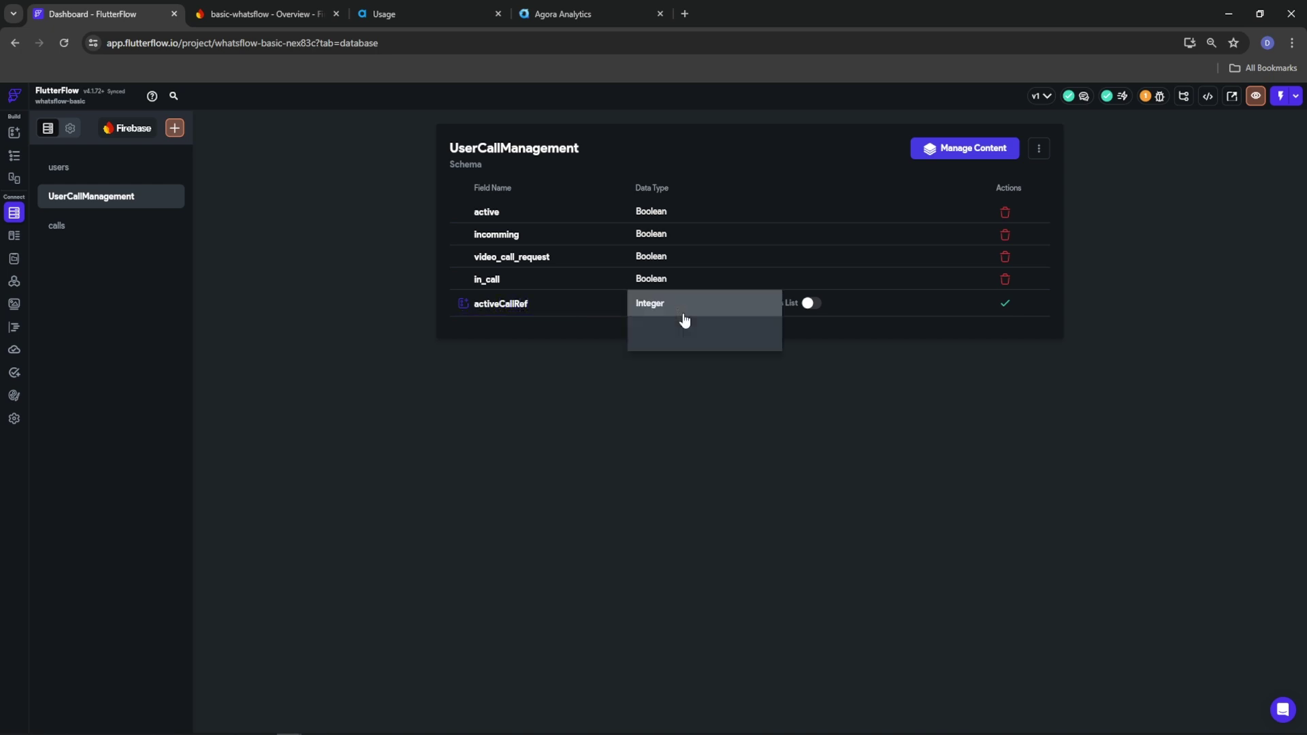
pyautogui.click(694, 515)
pyautogui.click(813, 310)
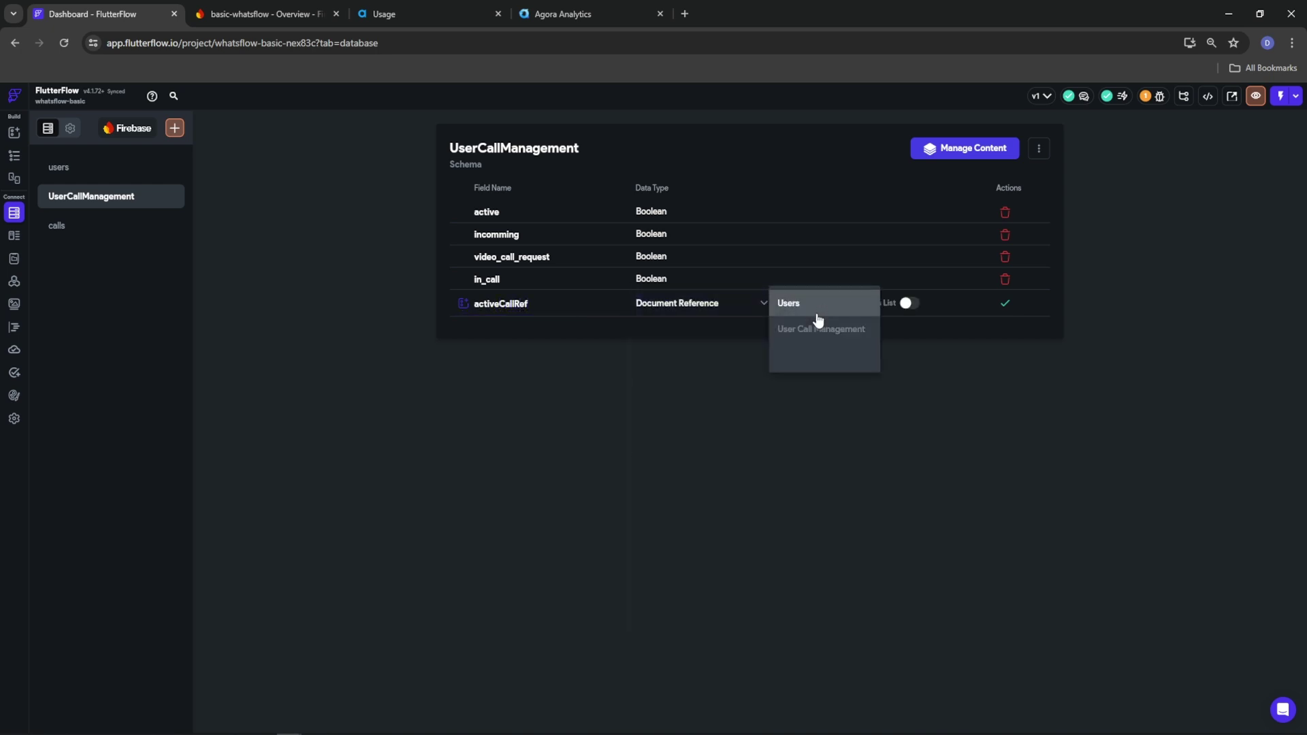
pyautogui.click(808, 356)
pyautogui.click(1005, 303)
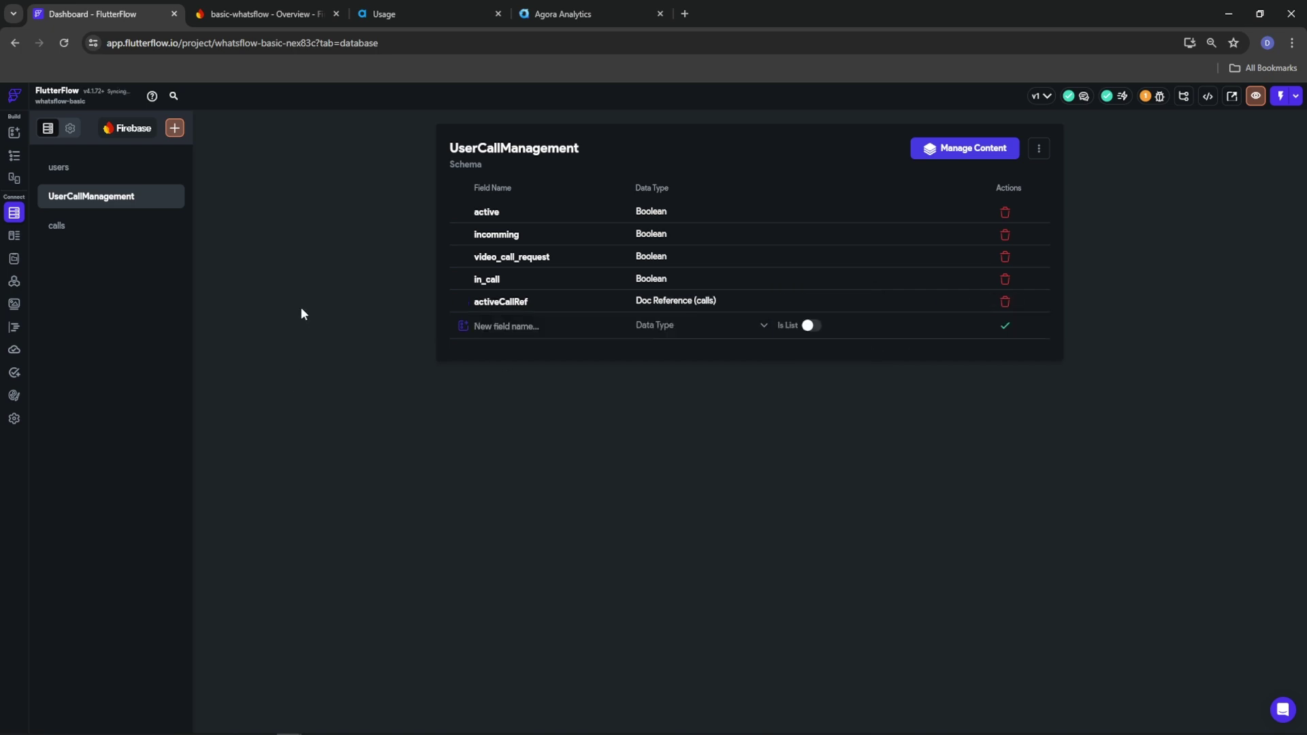
# In users, add 'userCallManagement' as a Document Reference to UserCallManagement
pyautogui.click(110, 168)
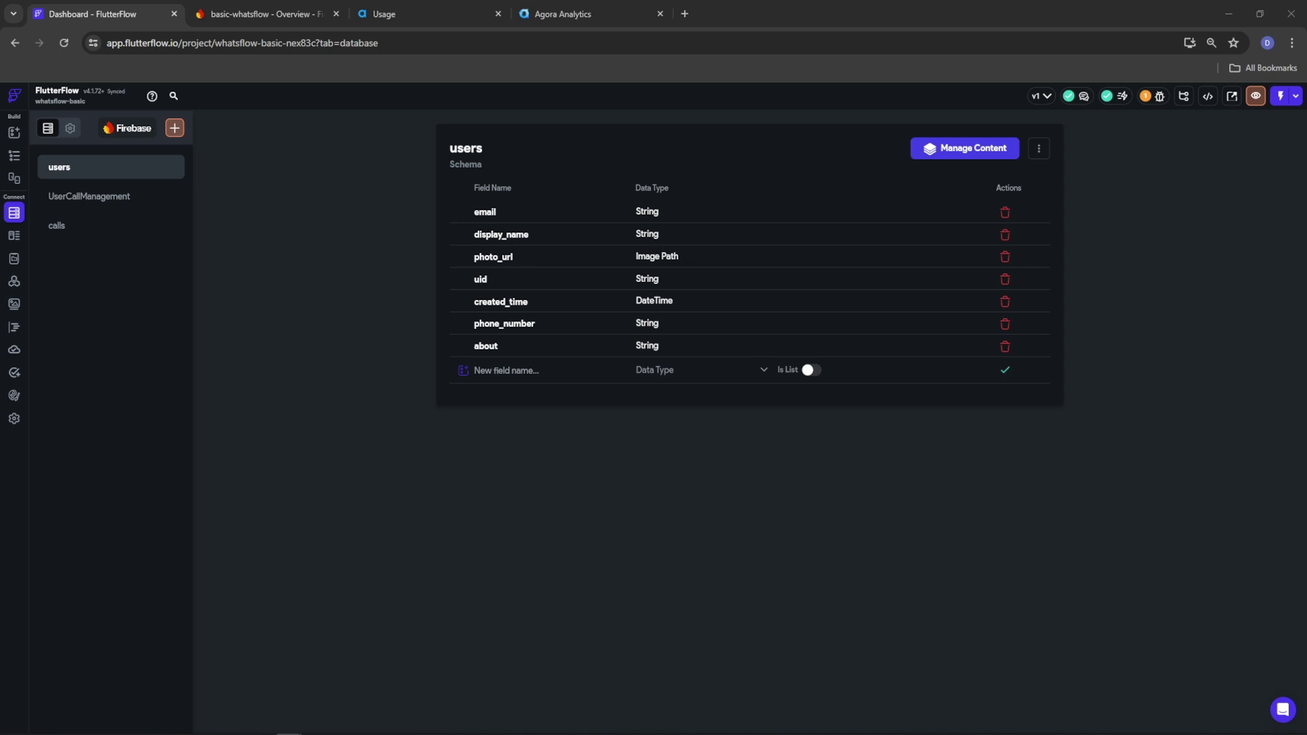
pyautogui.click(530, 369)
pyautogui.write('userCallManagement')
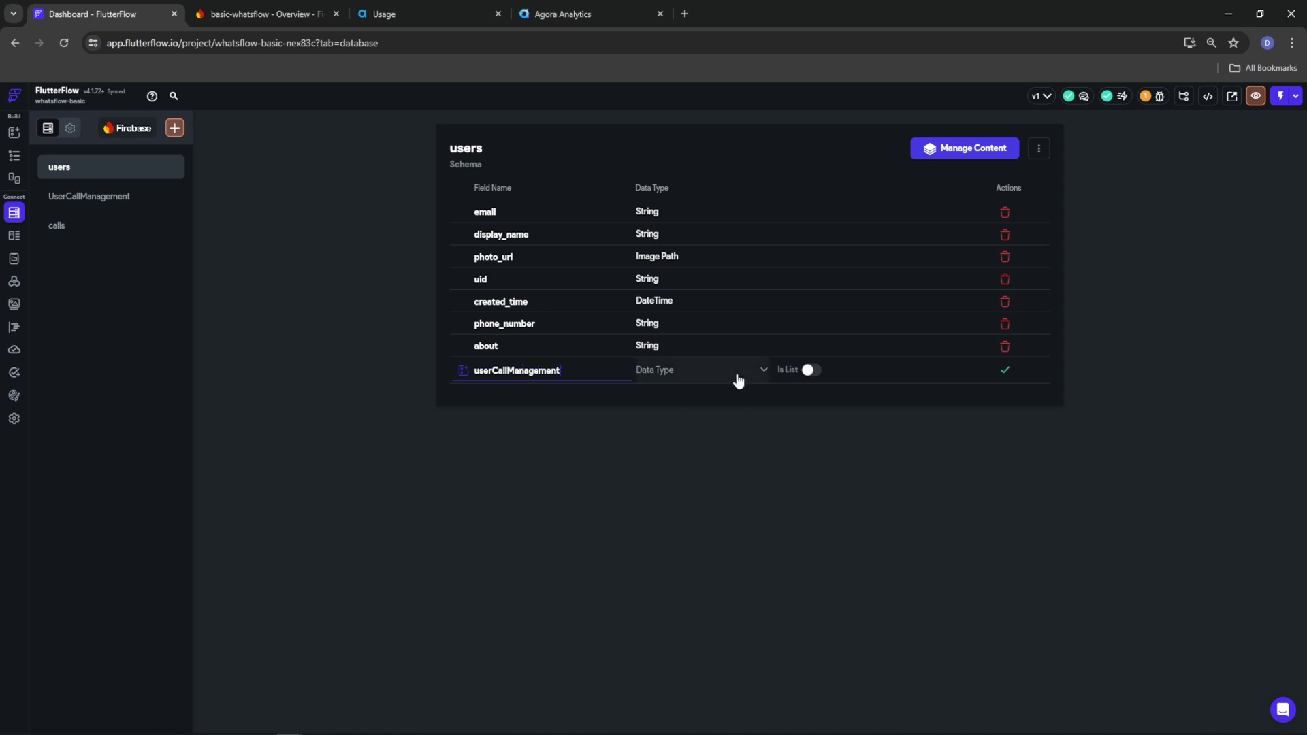
pyautogui.click(747, 376)
pyautogui.click(700, 577)
pyautogui.click(851, 373)
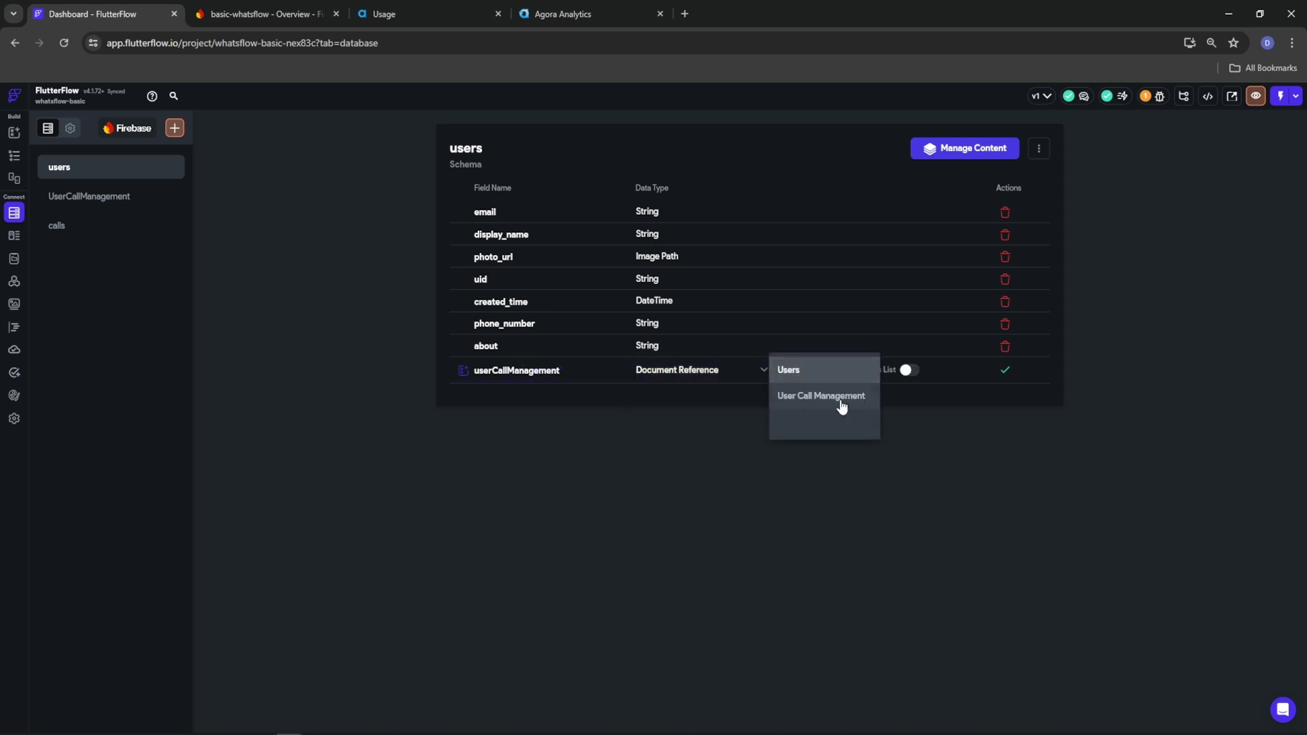
pyautogui.click(821, 396)
pyautogui.click(1005, 371)
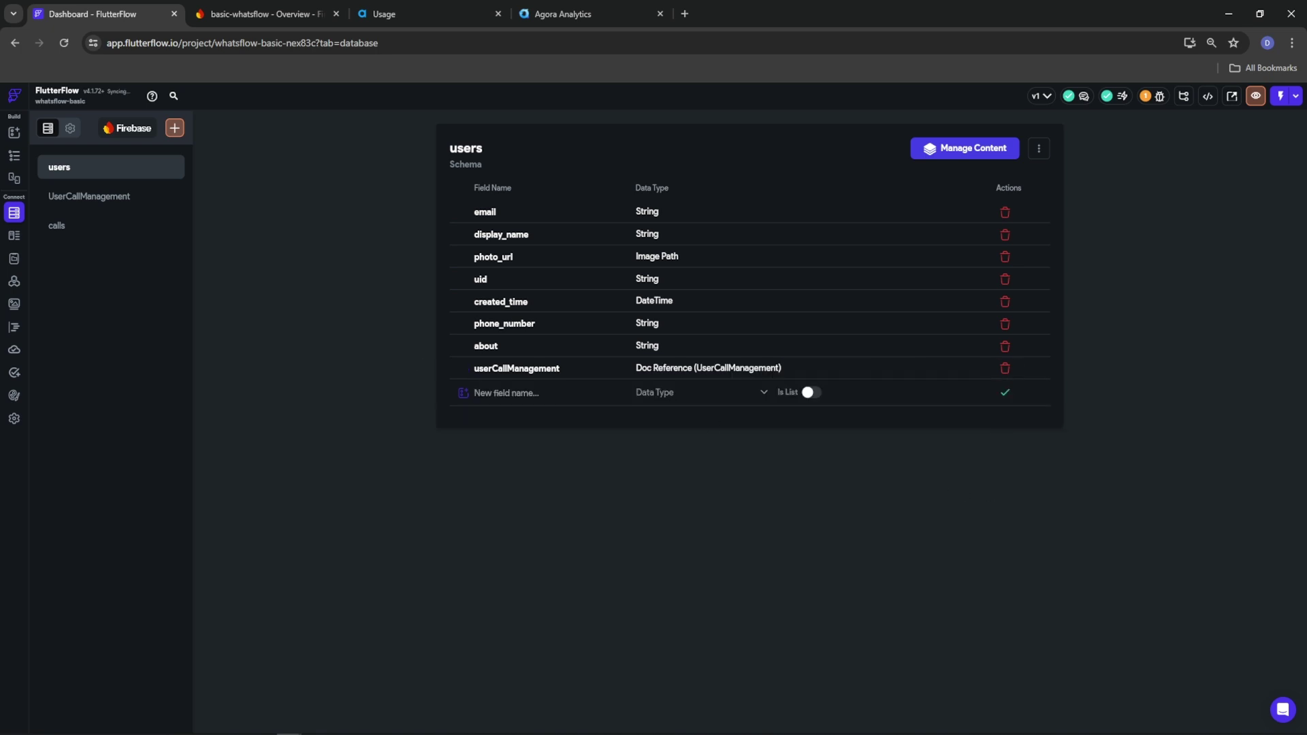
# Begin a 'callNotifications' users field referencing the calls collection
pyautogui.write('callNotifications')
pyautogui.click(676, 395)
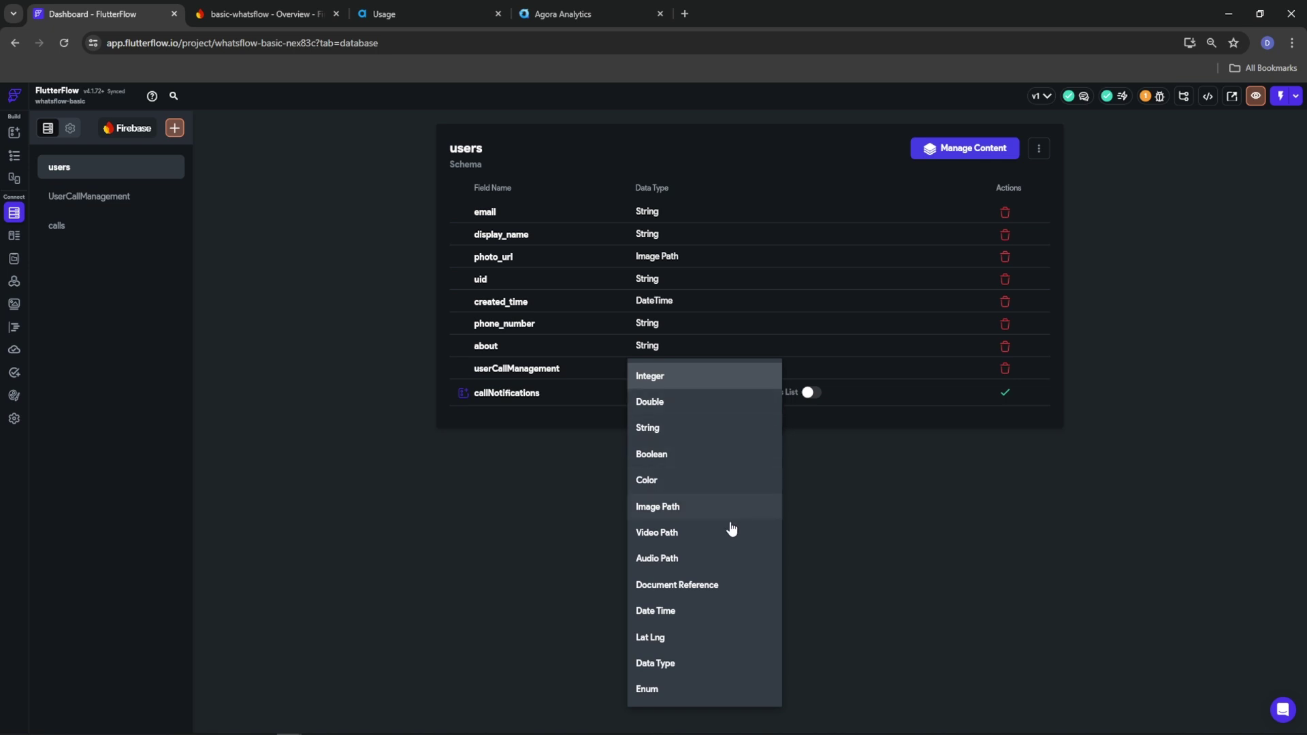
pyautogui.click(709, 587)
pyautogui.click(781, 403)
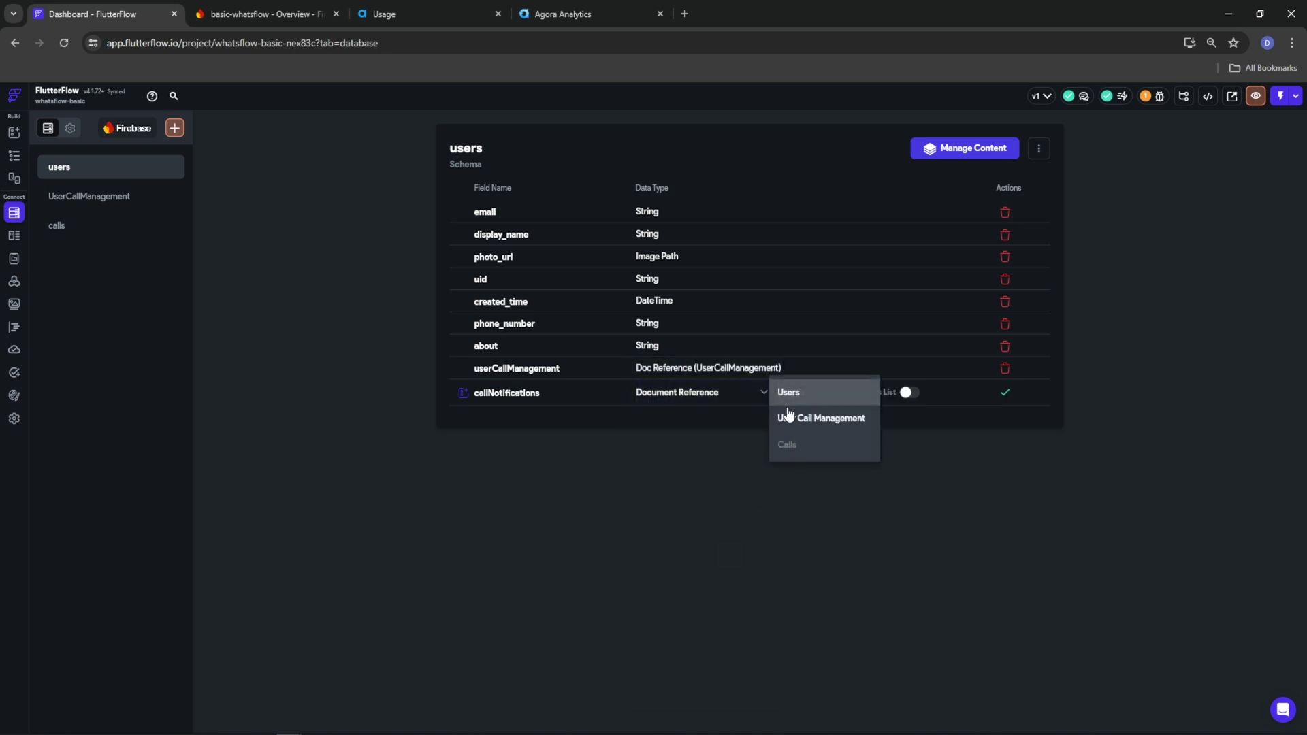
pyautogui.click(788, 458)
# Save callNotifications as a list of Calls references, then create a Chats collection from scratch
pyautogui.click(912, 393)
pyautogui.click(1003, 393)
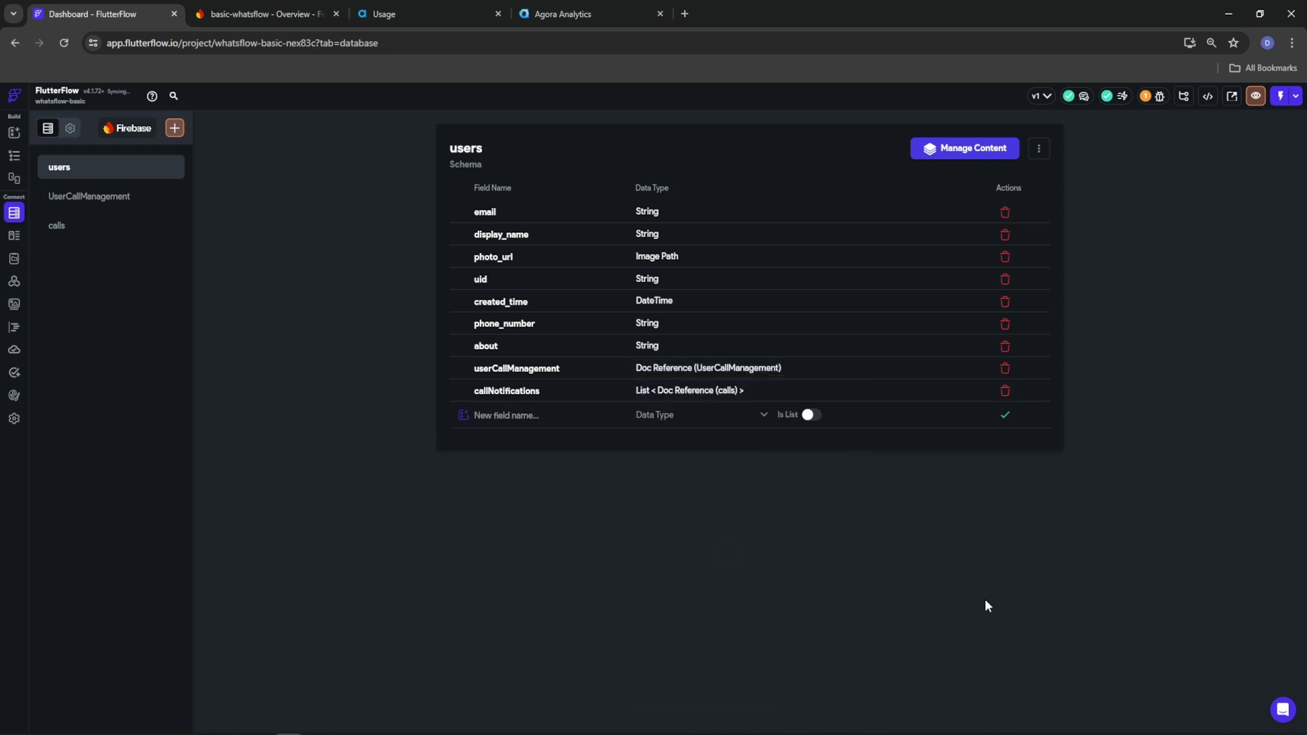
pyautogui.click(165, 128)
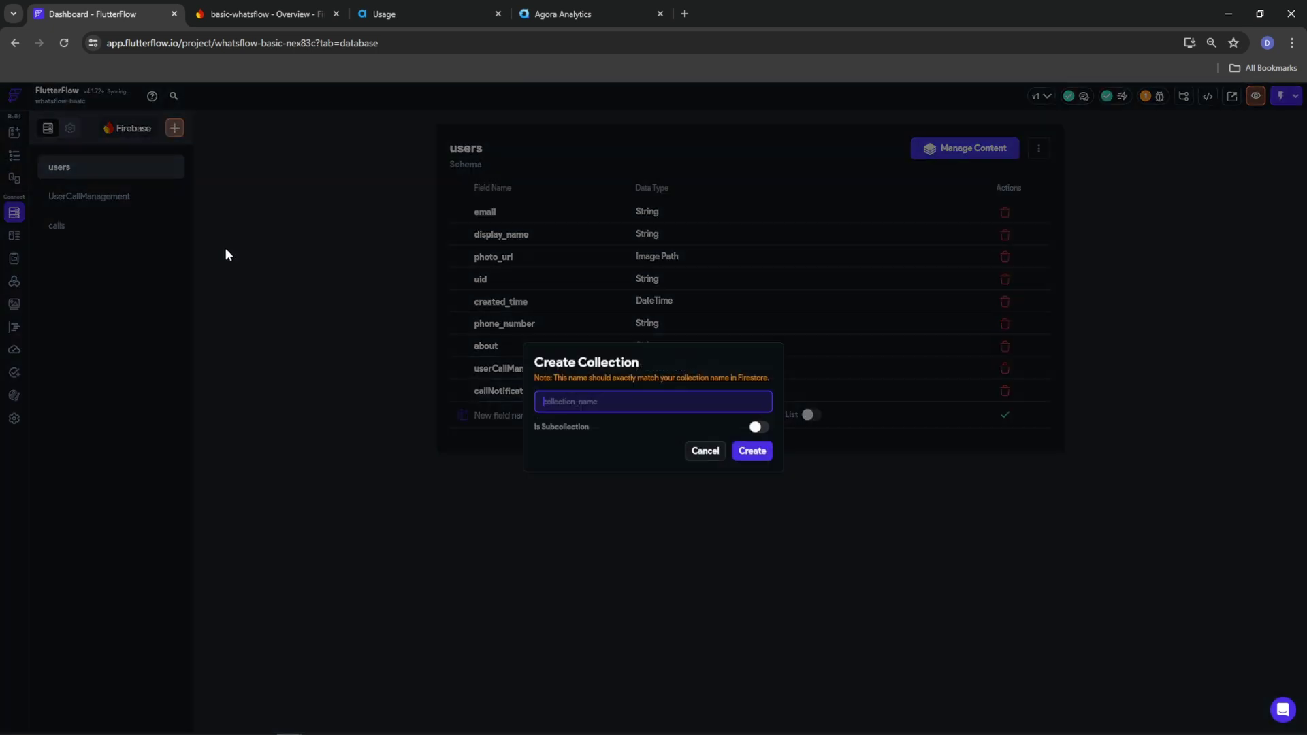
pyautogui.write('Chats')
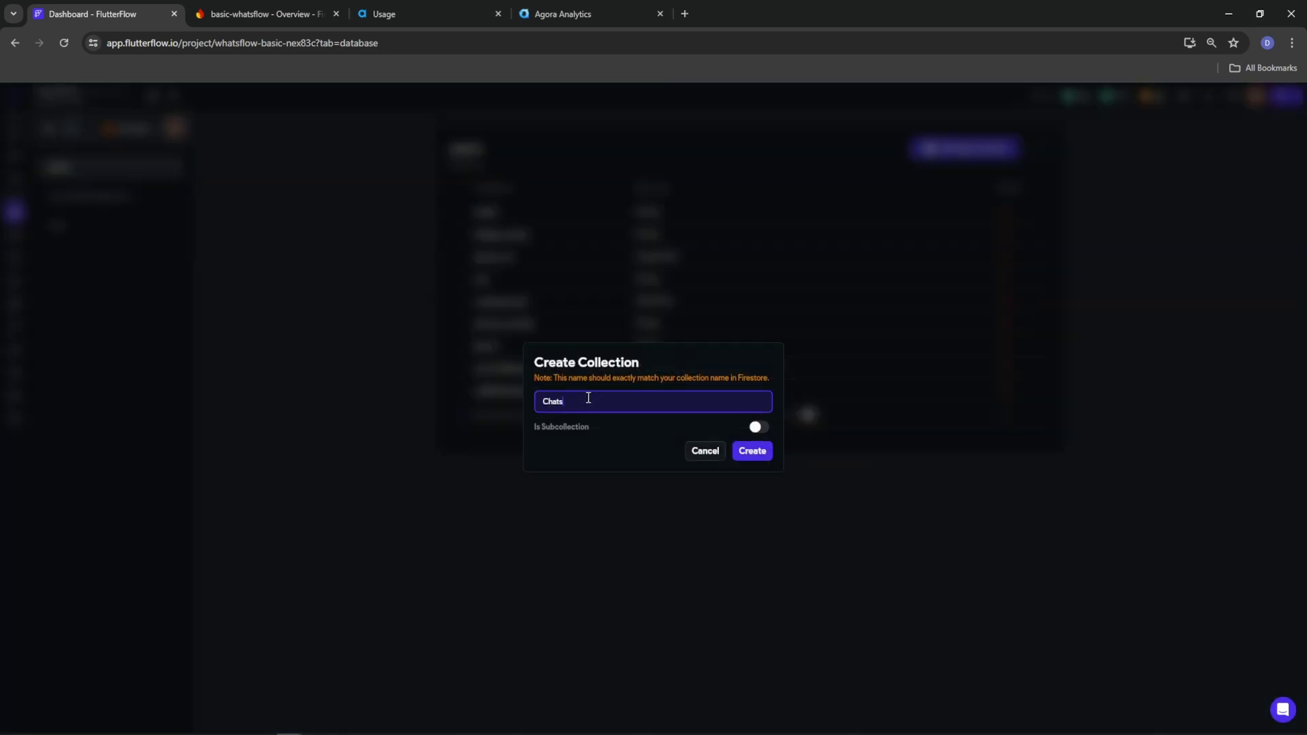
pyautogui.click(753, 450)
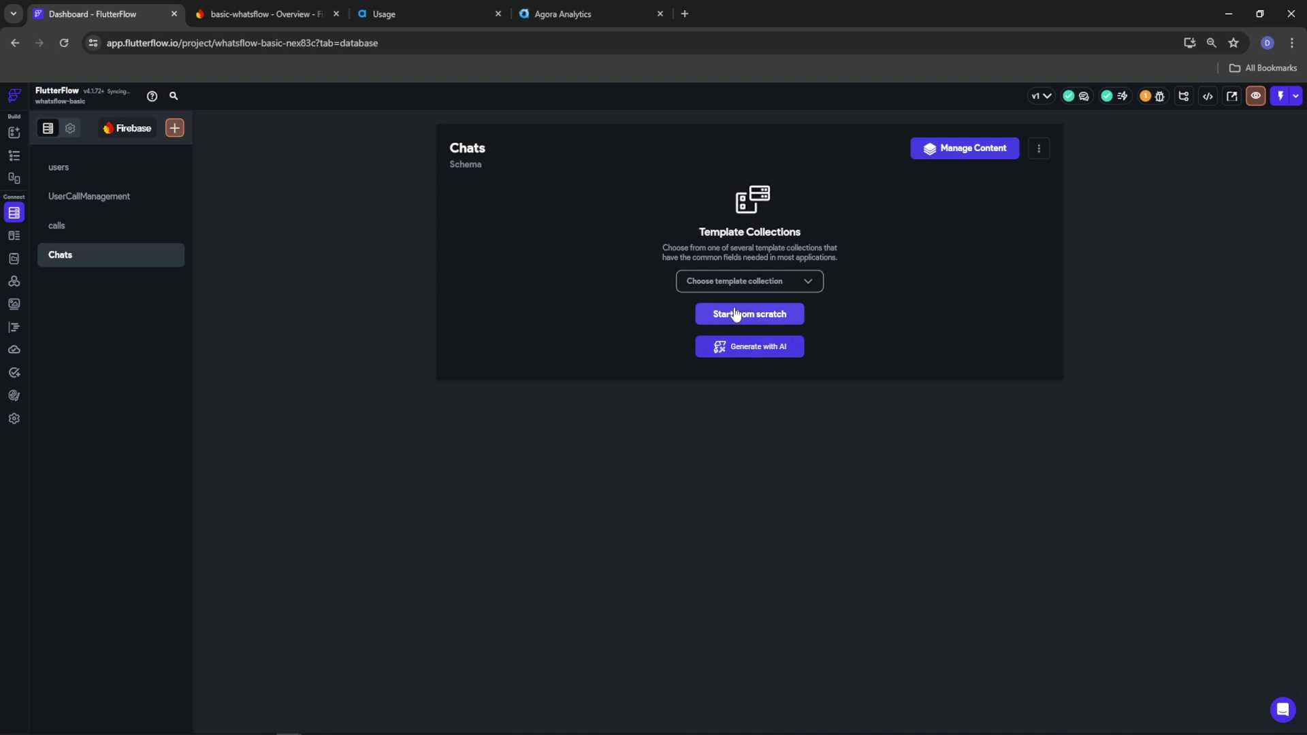
pyautogui.click(732, 315)
# Add a create_by field to Chats as a Document Reference to Chats
pyautogui.click(507, 215)
pyautogui.write('cr')
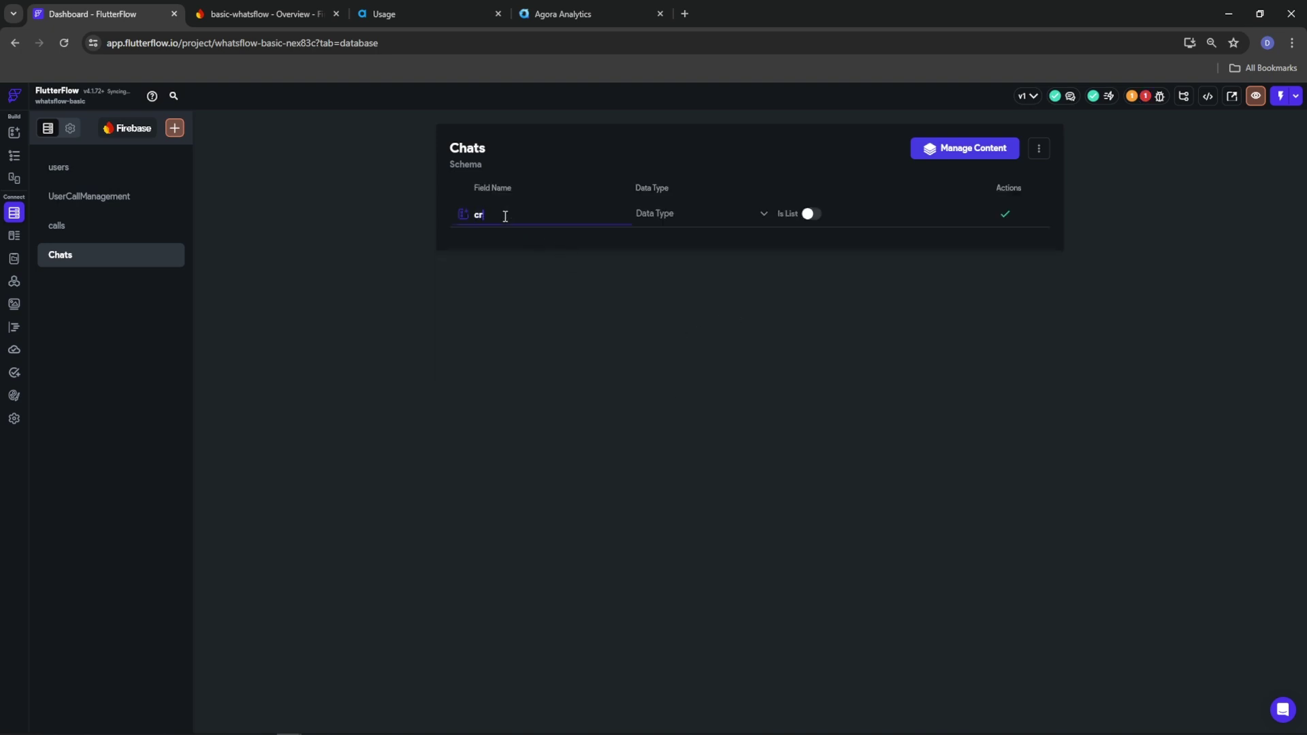
pyautogui.write('eated')
pyautogui.write('by')
pyautogui.click(667, 214)
pyautogui.click(660, 395)
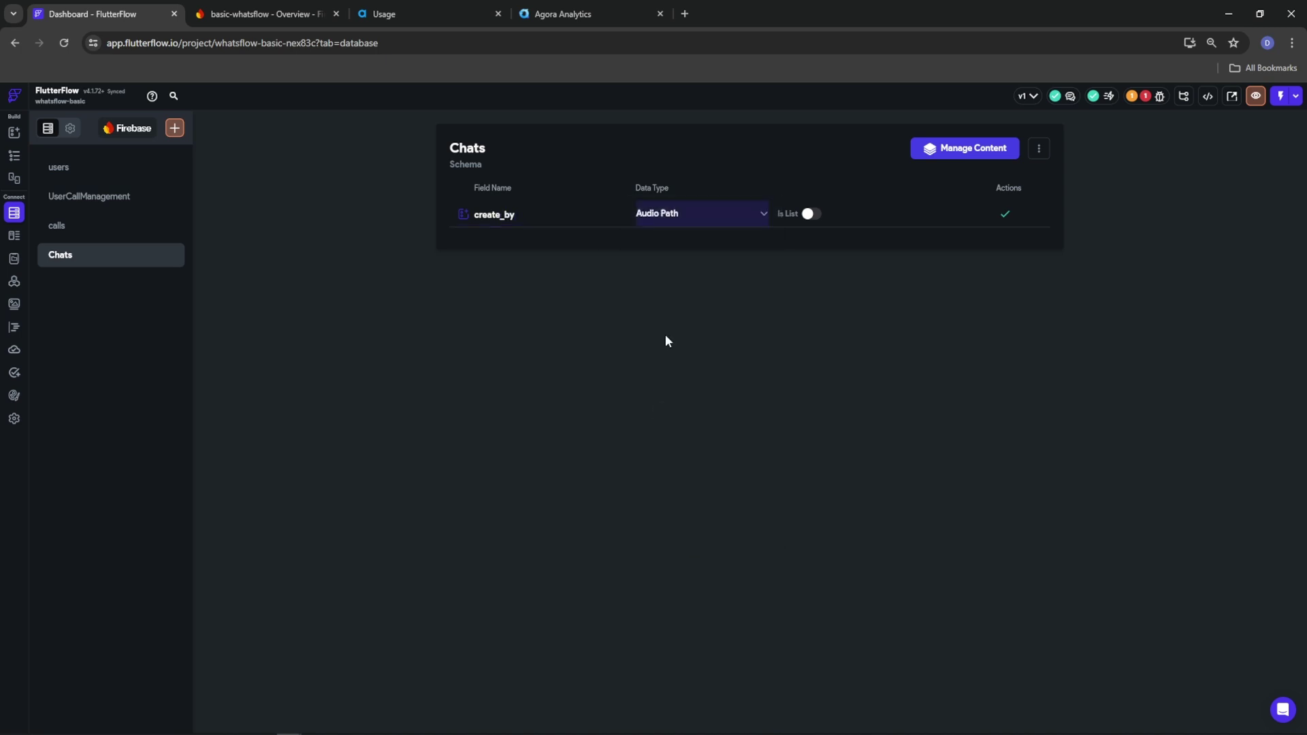
pyautogui.click(676, 213)
pyautogui.click(681, 335)
pyautogui.click(814, 218)
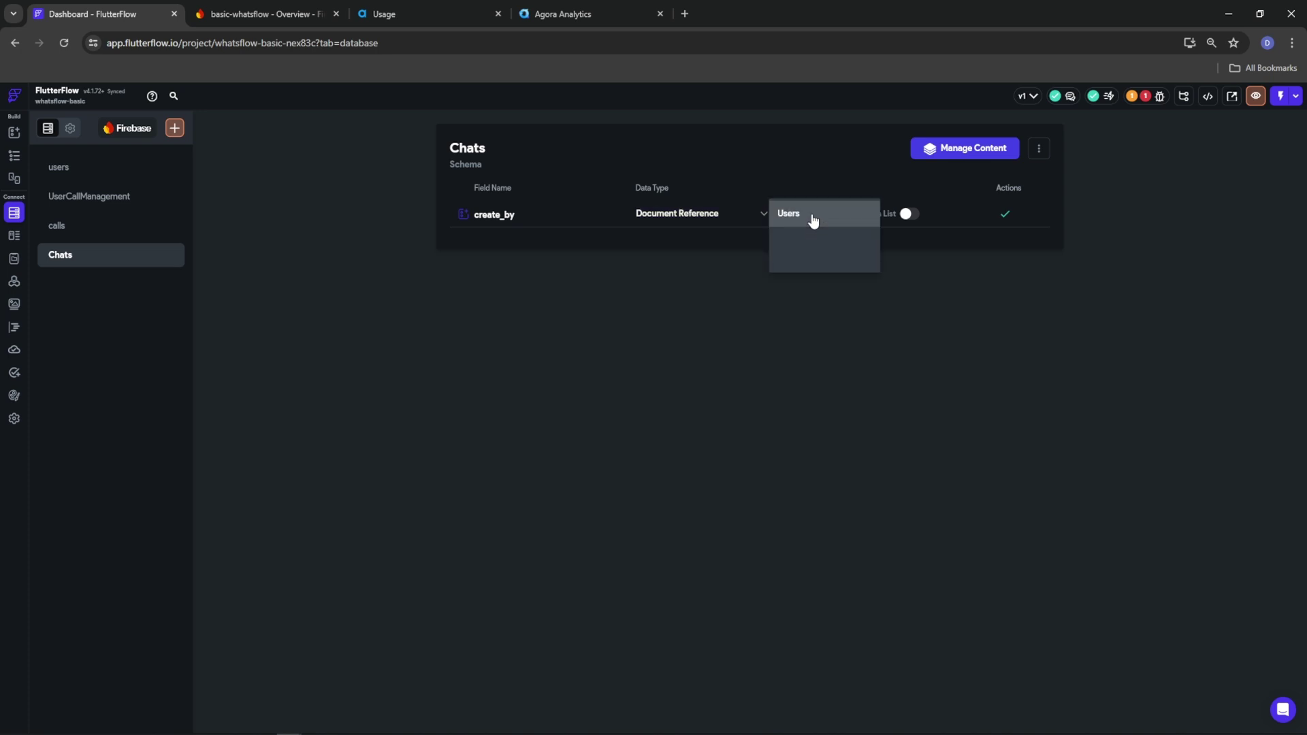
pyautogui.click(809, 294)
pyautogui.click(1006, 214)
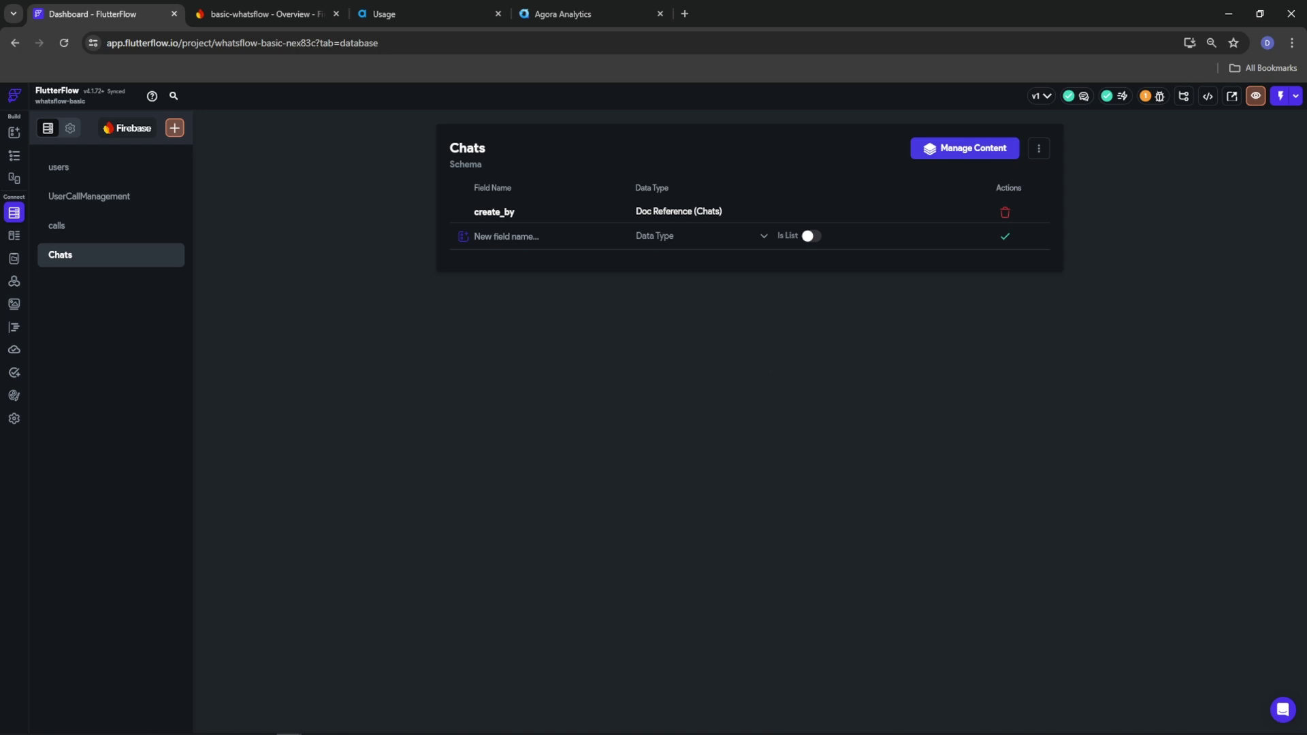
# Create a messages subcollection nested under Chats, starting its schema from scratch
pyautogui.click(174, 128)
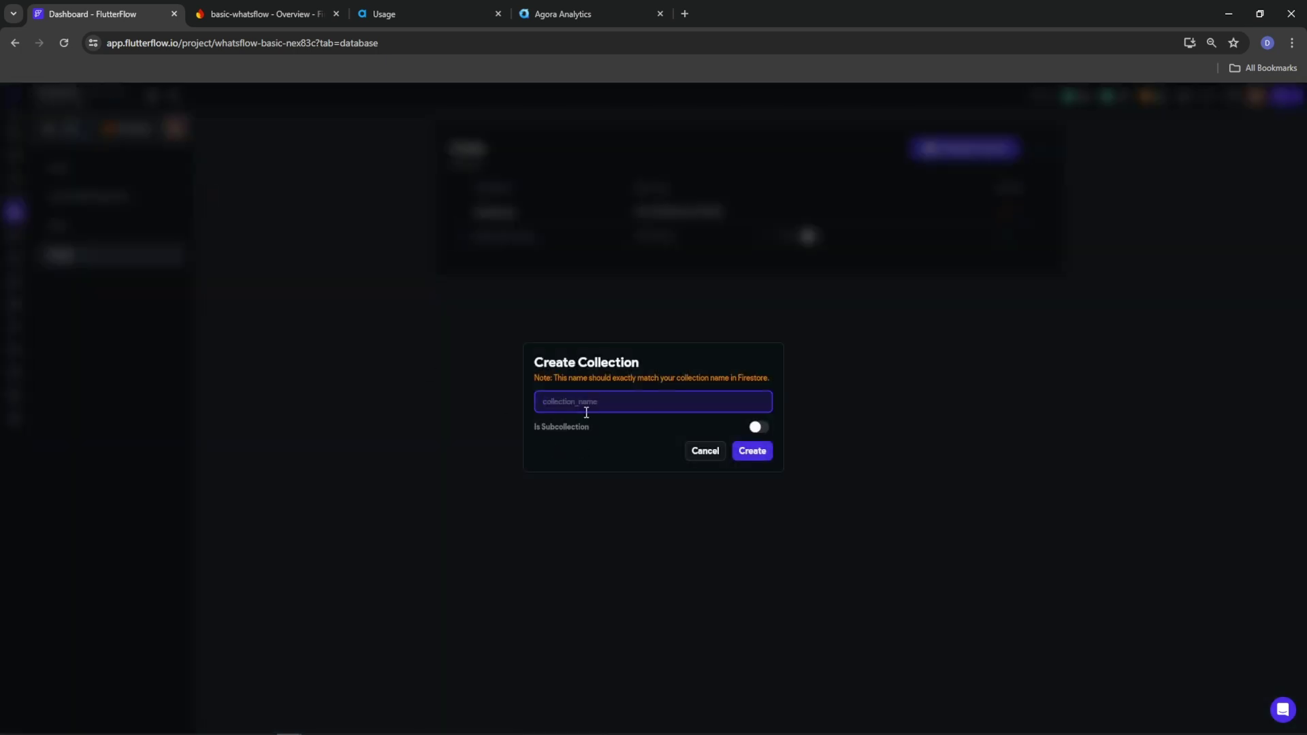
pyautogui.write('messages')
pyautogui.click(757, 427)
pyautogui.click(650, 388)
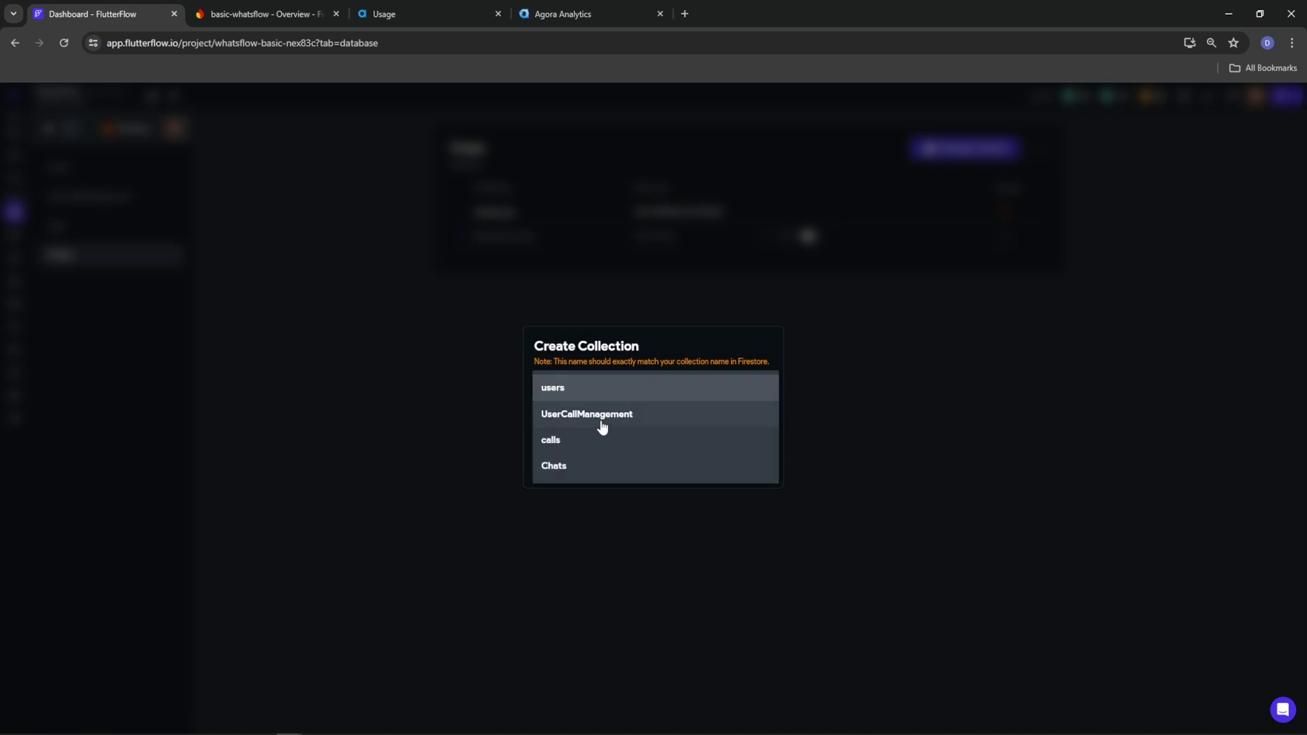
pyautogui.click(565, 467)
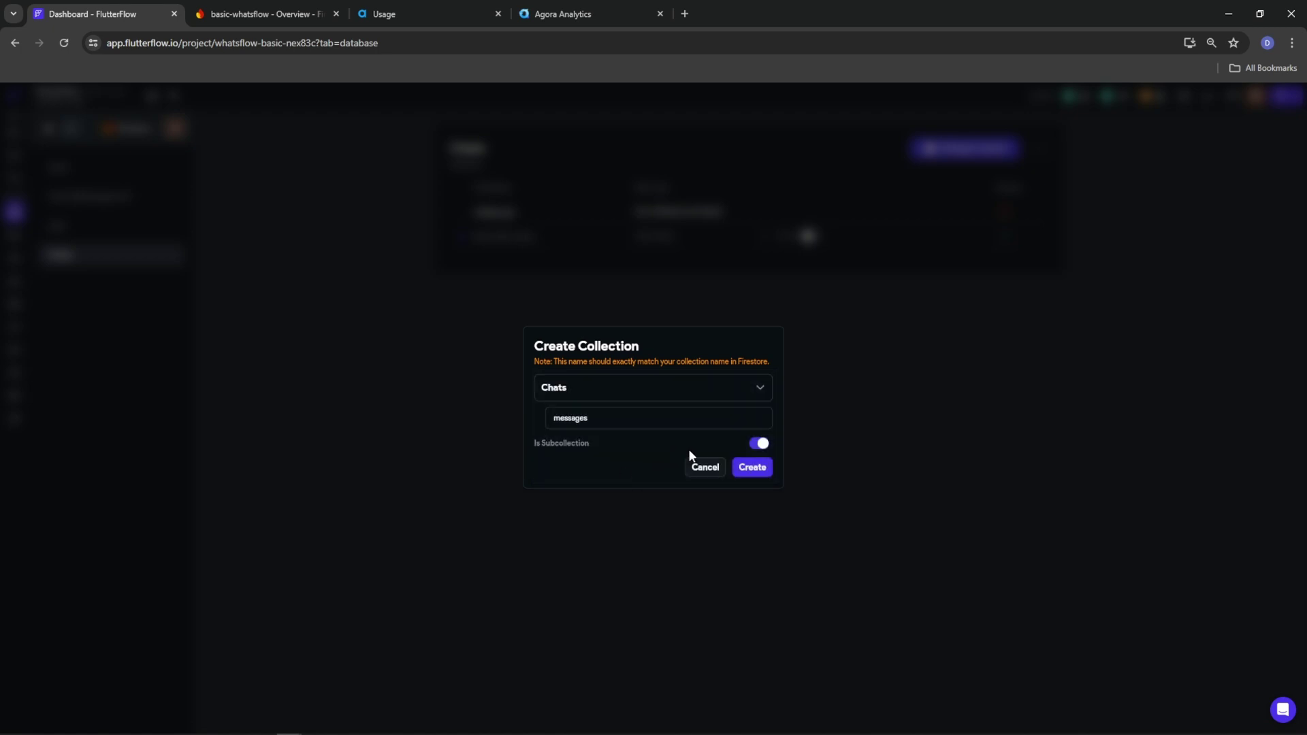
pyautogui.click(746, 473)
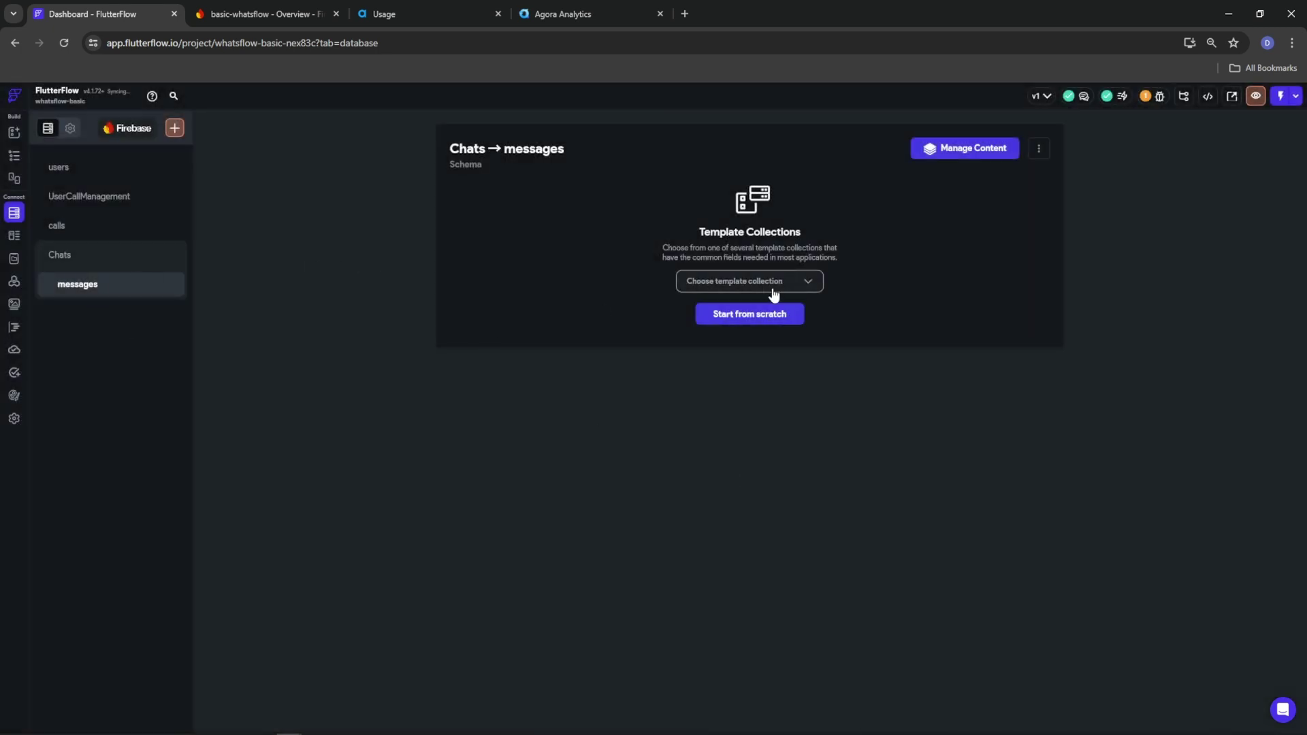
pyautogui.click(767, 312)
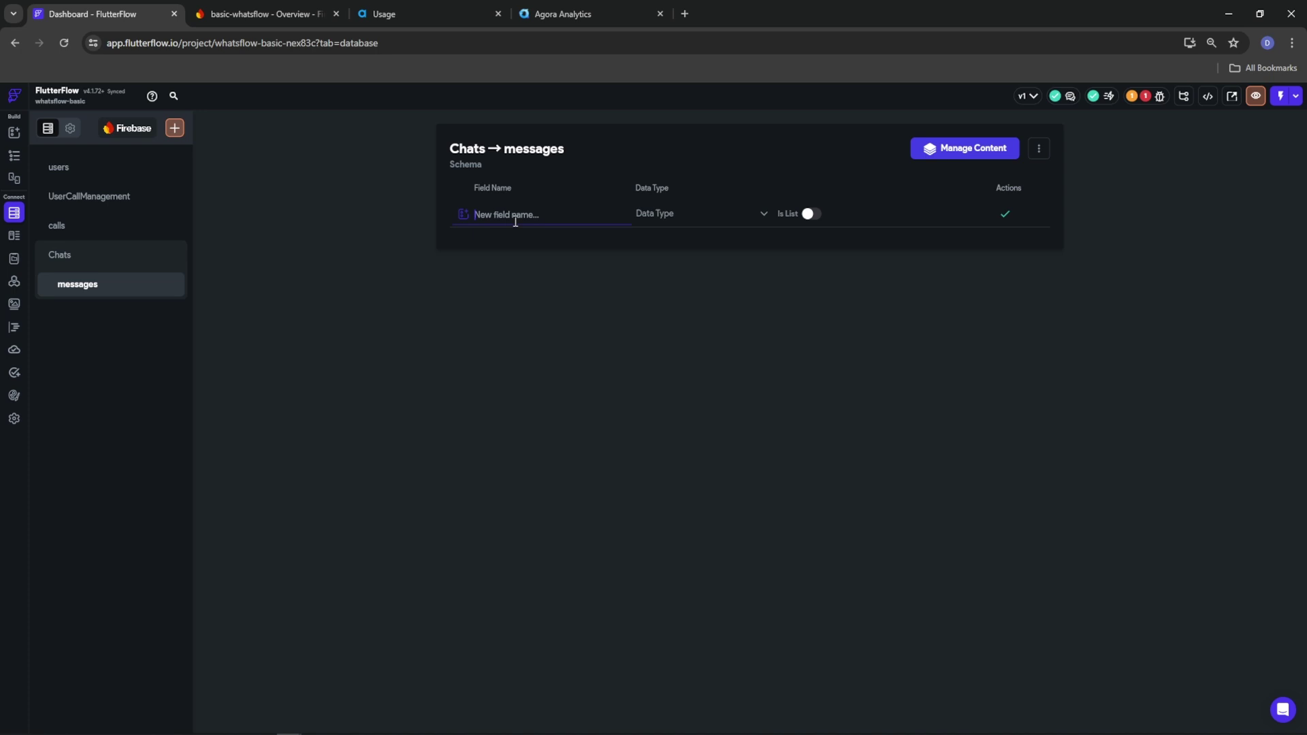
# Add created_by to messages as a Document Reference to users, then open Chats
pyautogui.write('created_by')
pyautogui.click(661, 219)
pyautogui.click(688, 423)
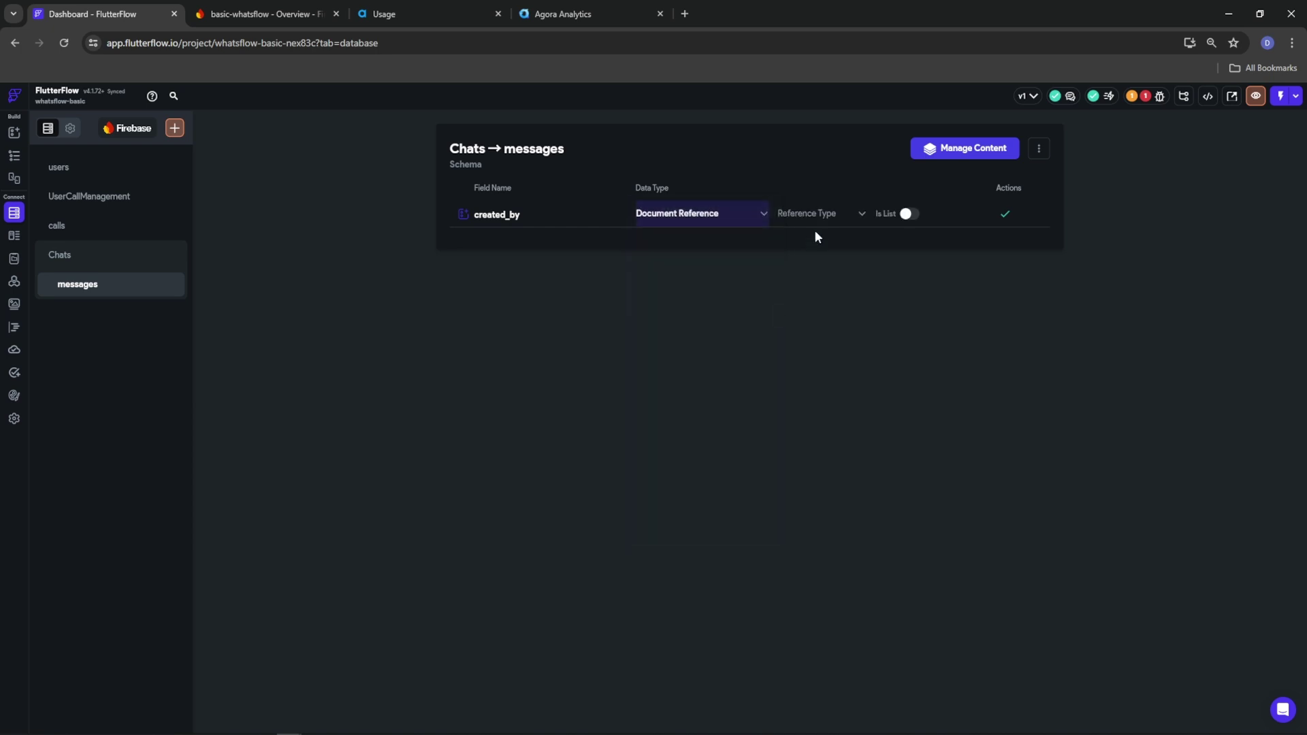
pyautogui.click(821, 218)
pyautogui.click(821, 222)
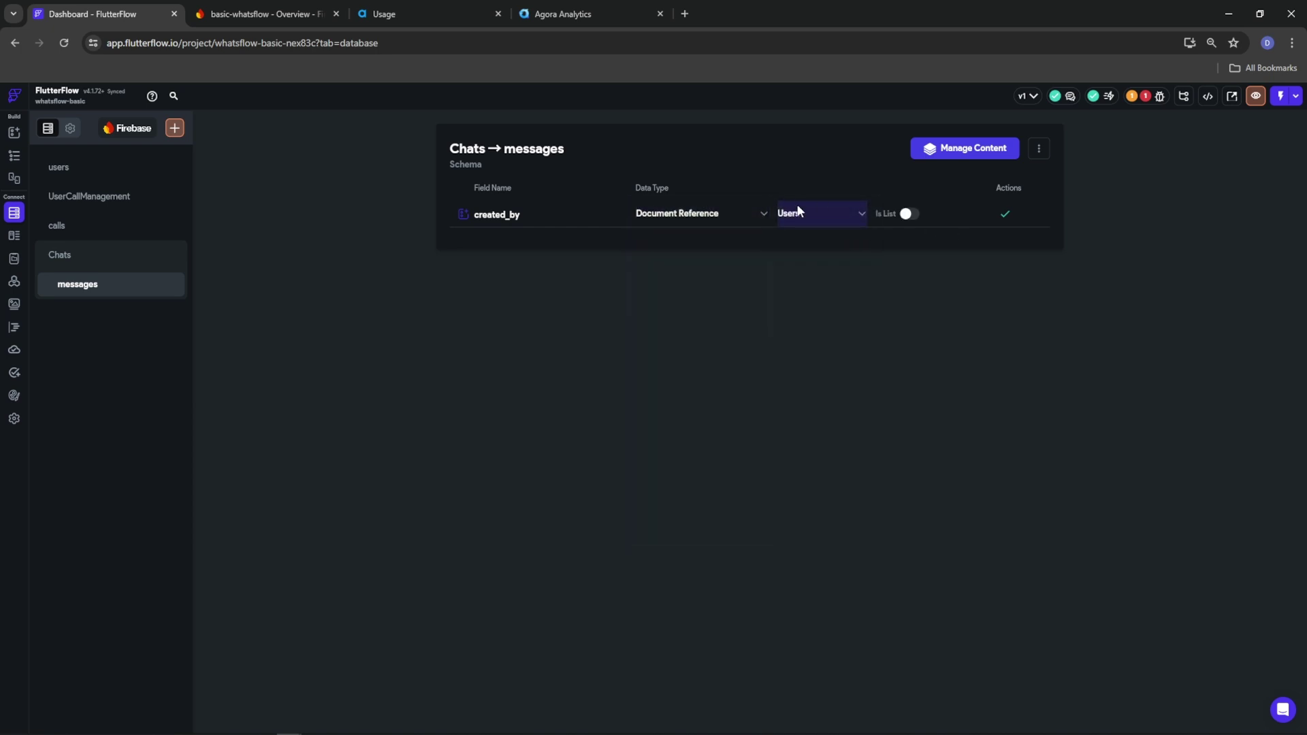
pyautogui.click(1005, 215)
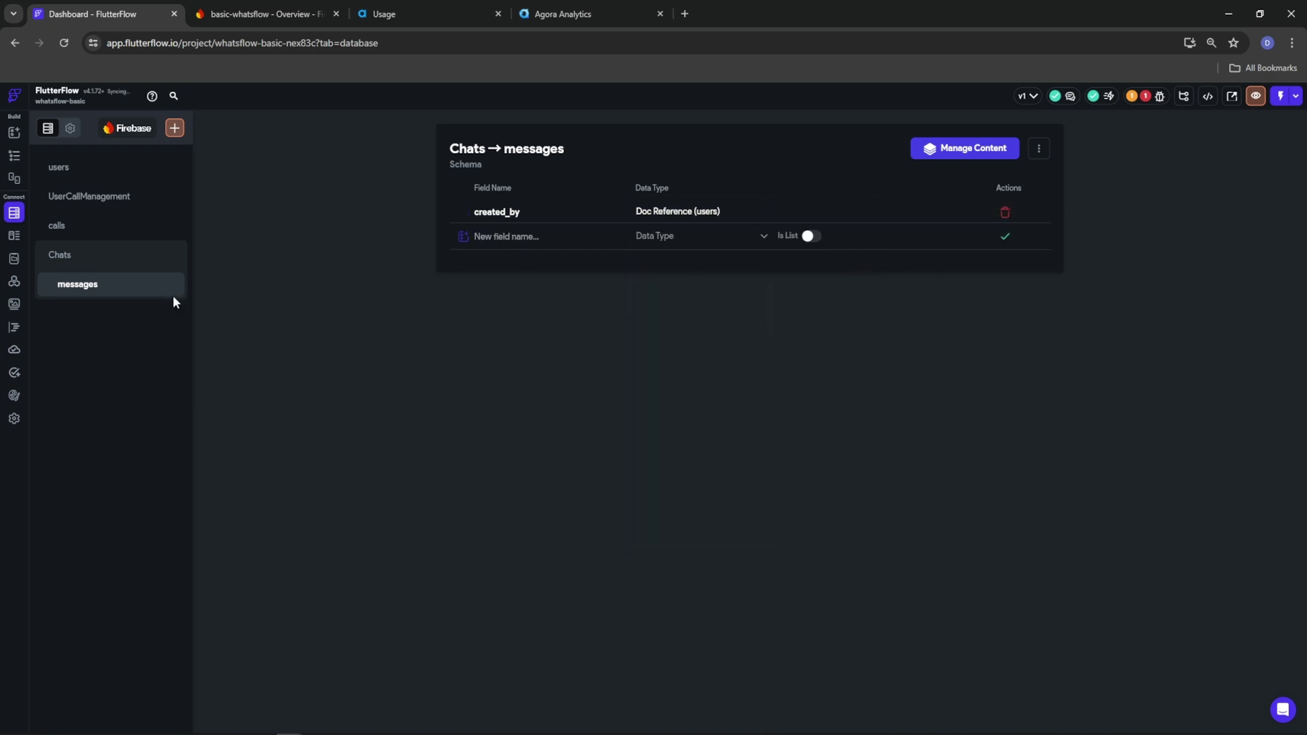
pyautogui.click(87, 257)
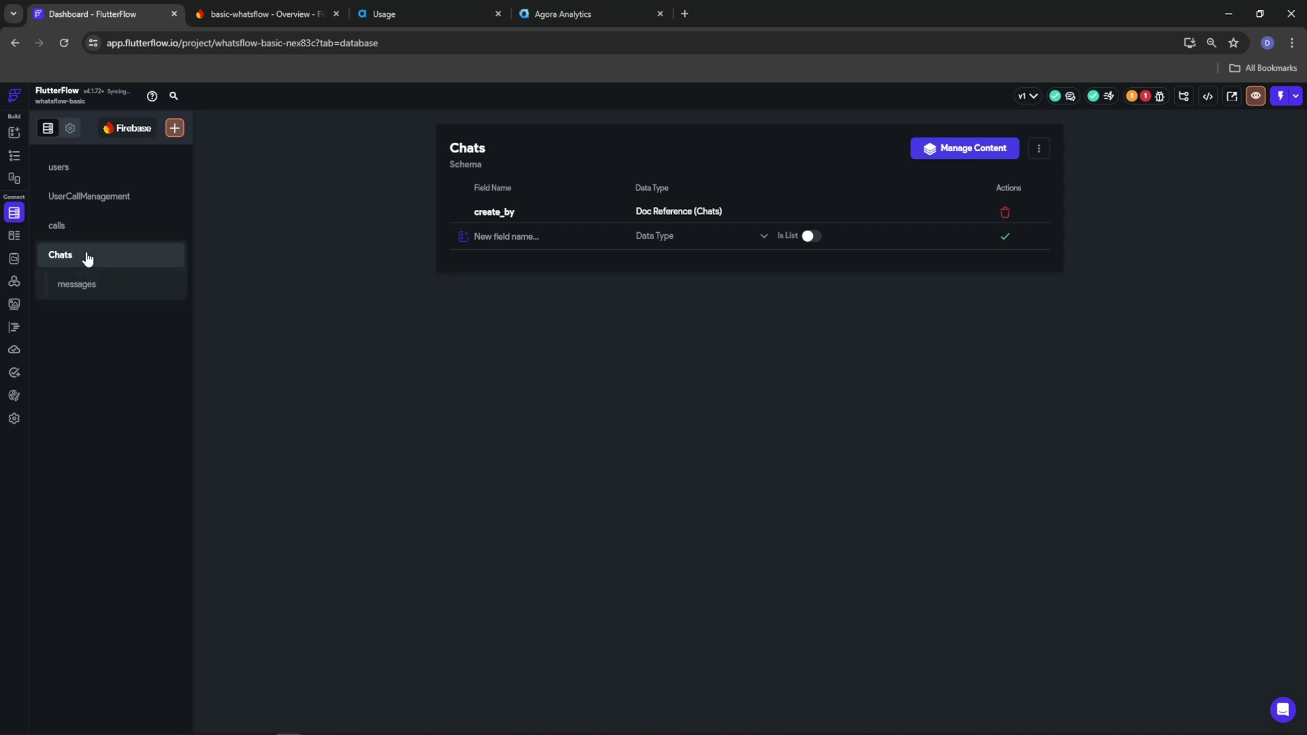
# Add chatNotifications to users as a list of Document References to messages
pyautogui.click(58, 227)
pyautogui.click(80, 197)
pyautogui.click(68, 170)
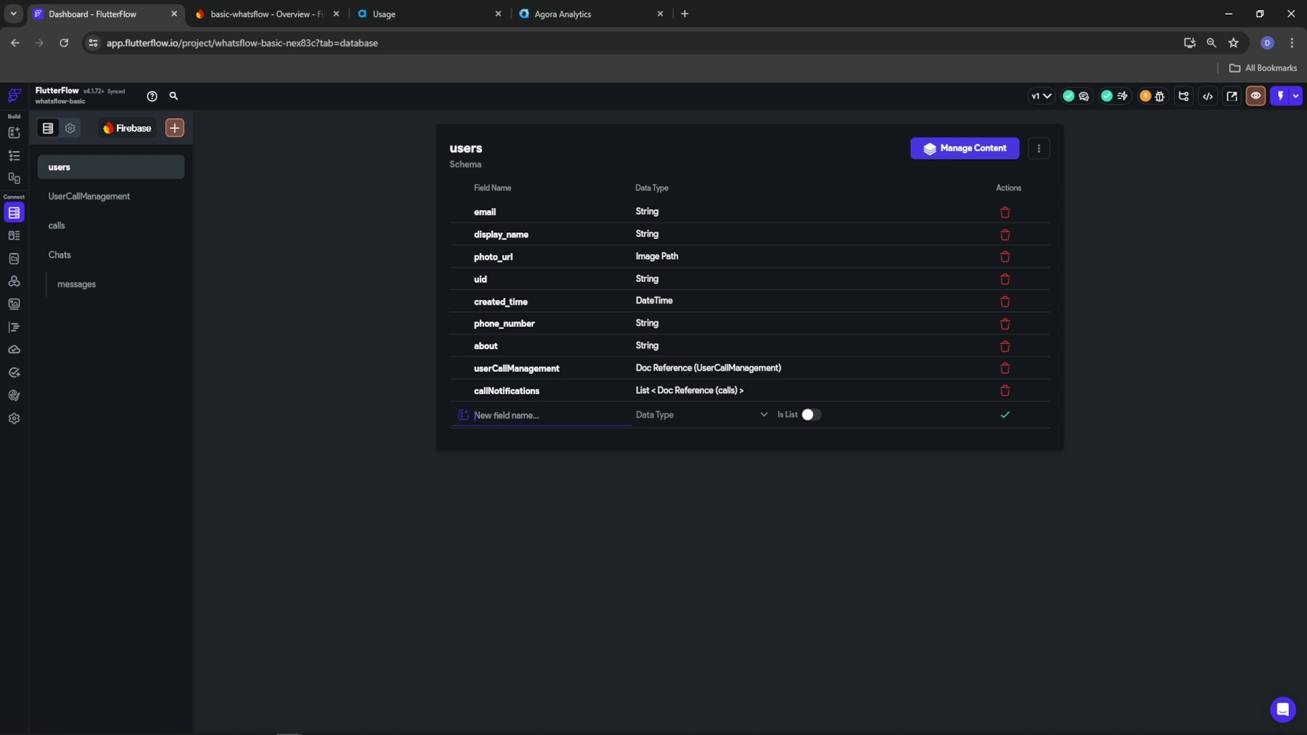
pyautogui.write('chatNotifications')
pyautogui.click(694, 417)
pyautogui.click(694, 590)
pyautogui.click(827, 433)
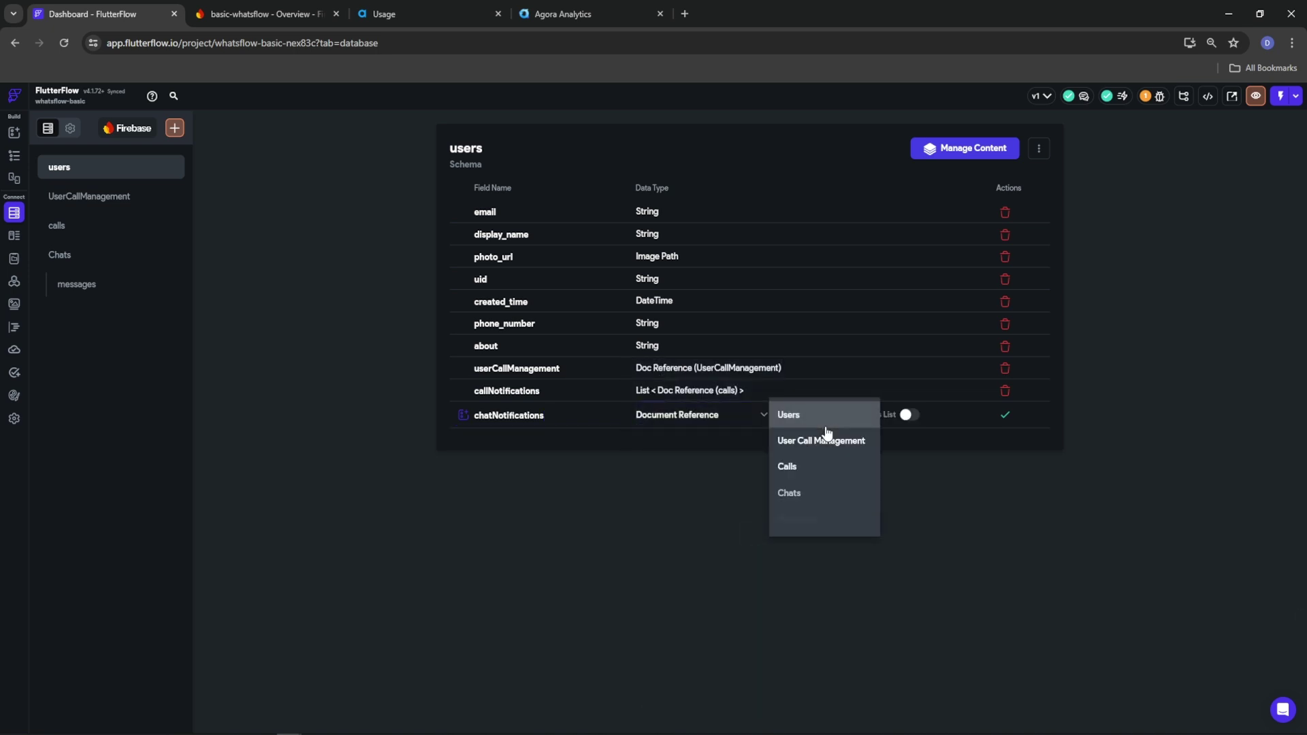
pyautogui.click(794, 519)
pyautogui.click(910, 416)
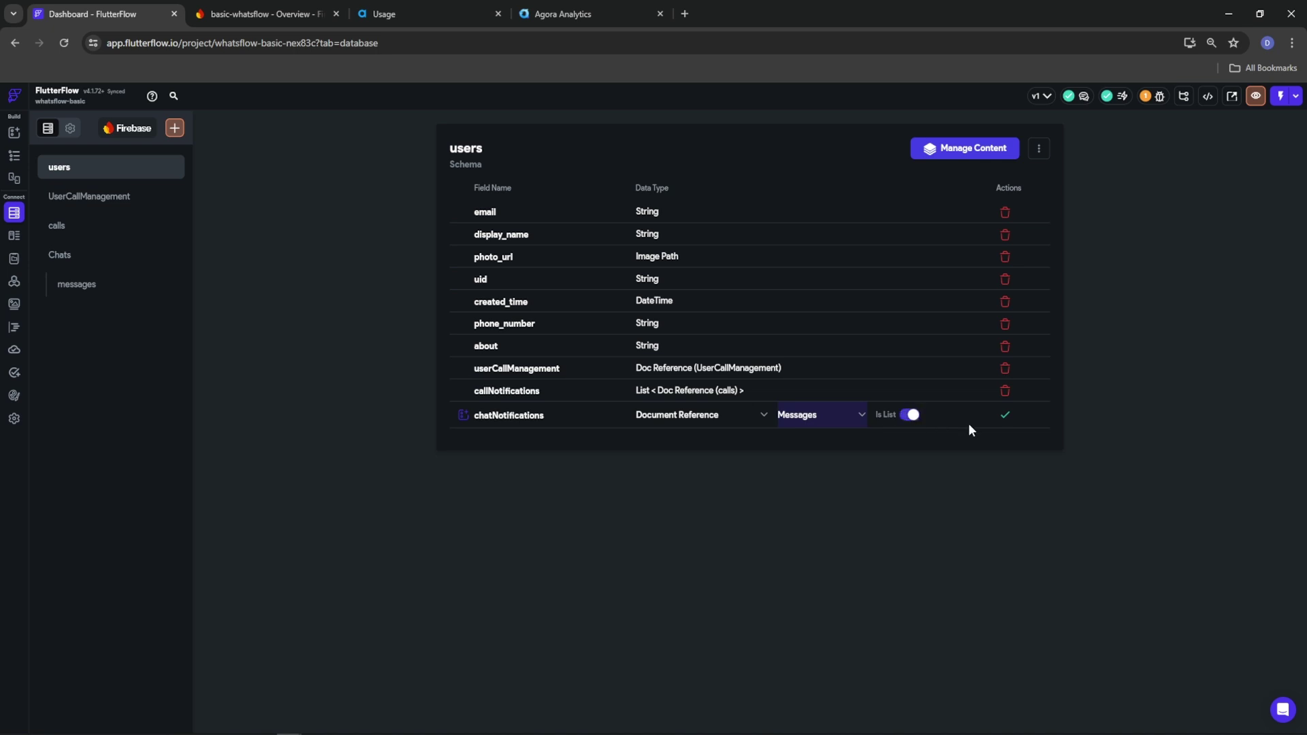
pyautogui.click(1004, 416)
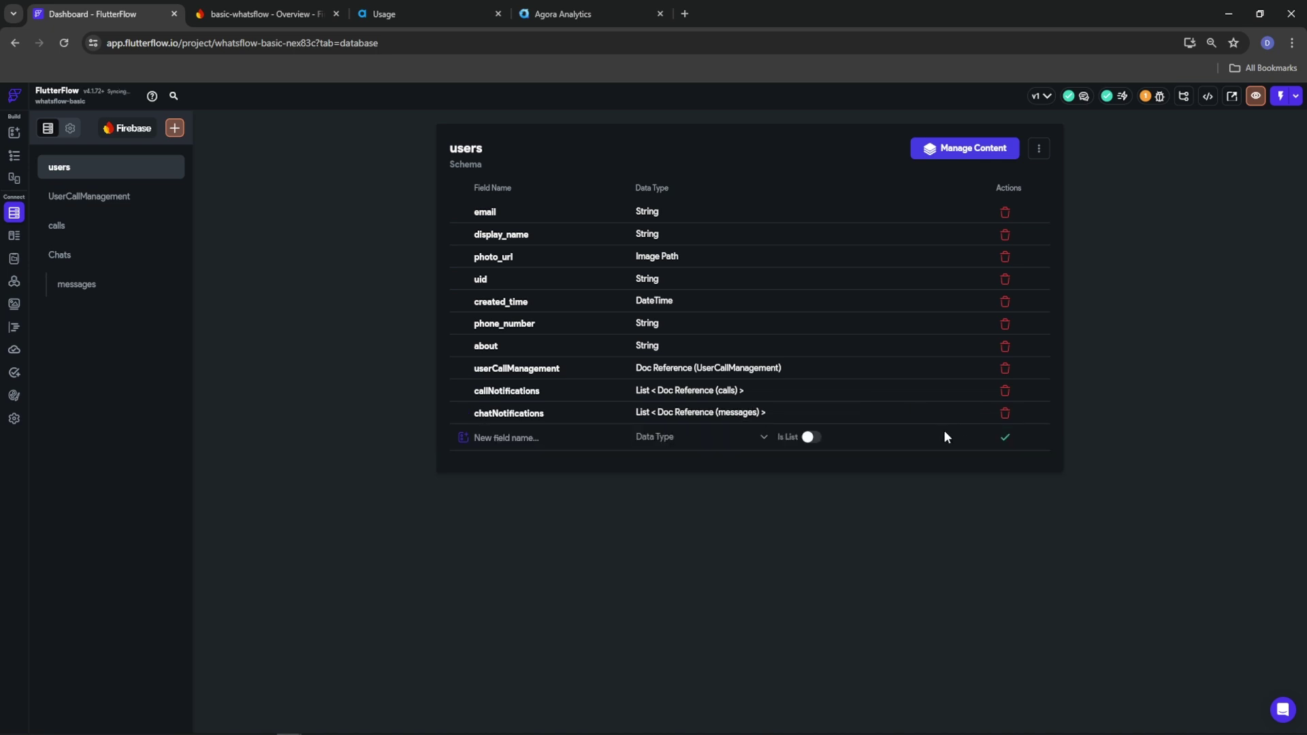
# Add a typing field referencing Chats to users, then return to the Landing_Page editor
pyautogui.click(492, 440)
pyautogui.write('typing')
pyautogui.click(677, 439)
pyautogui.click(745, 586)
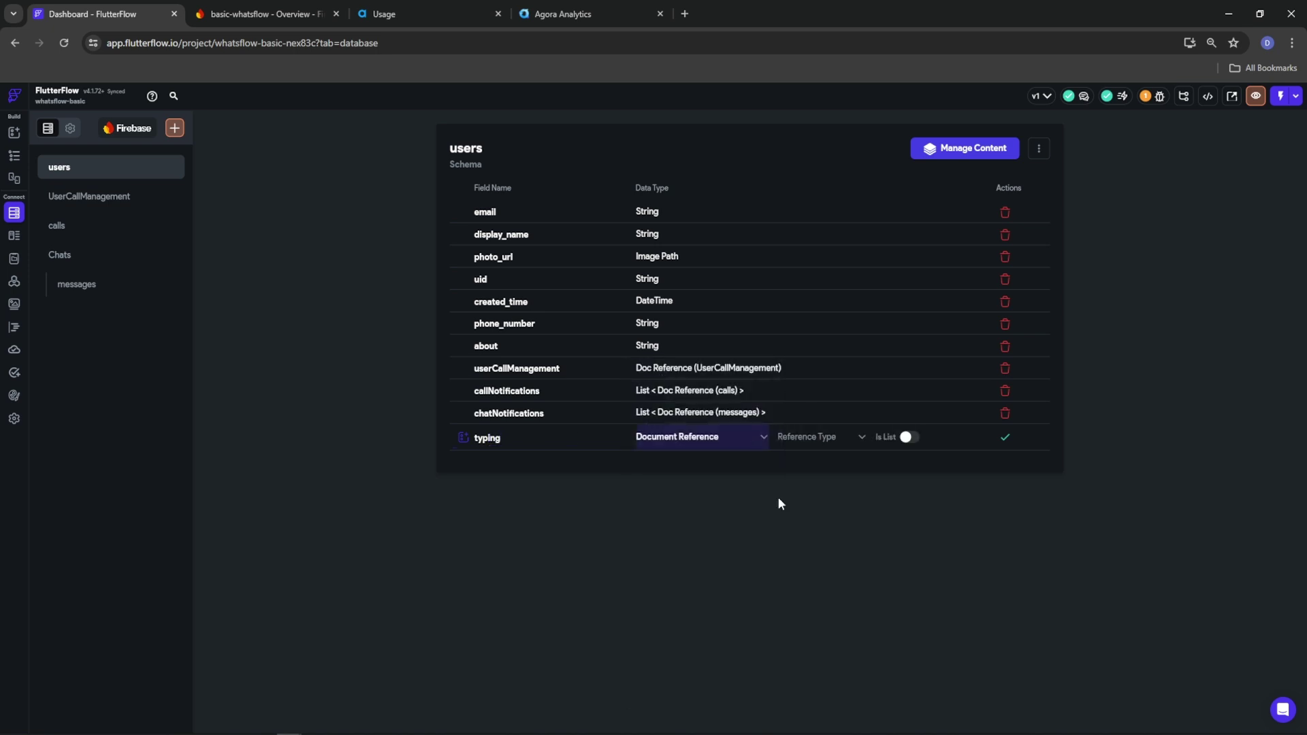
pyautogui.click(834, 442)
pyautogui.click(827, 515)
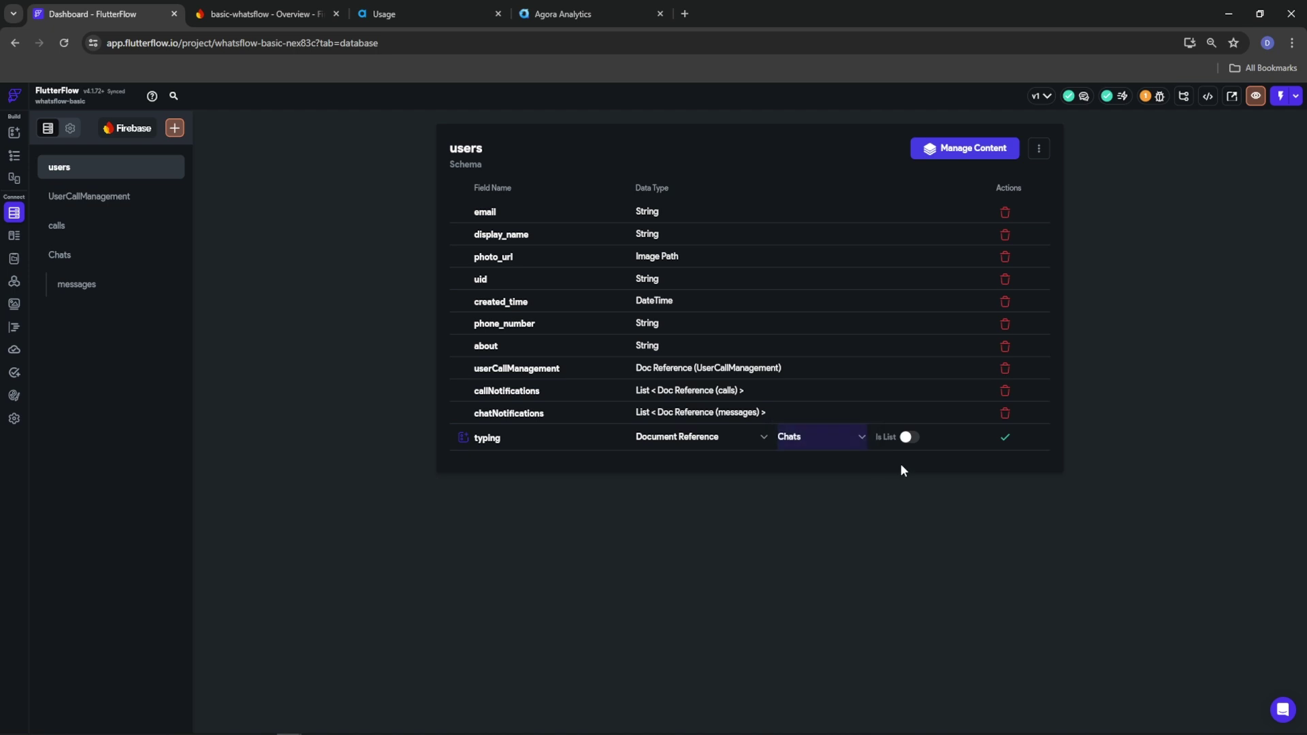
pyautogui.click(1001, 437)
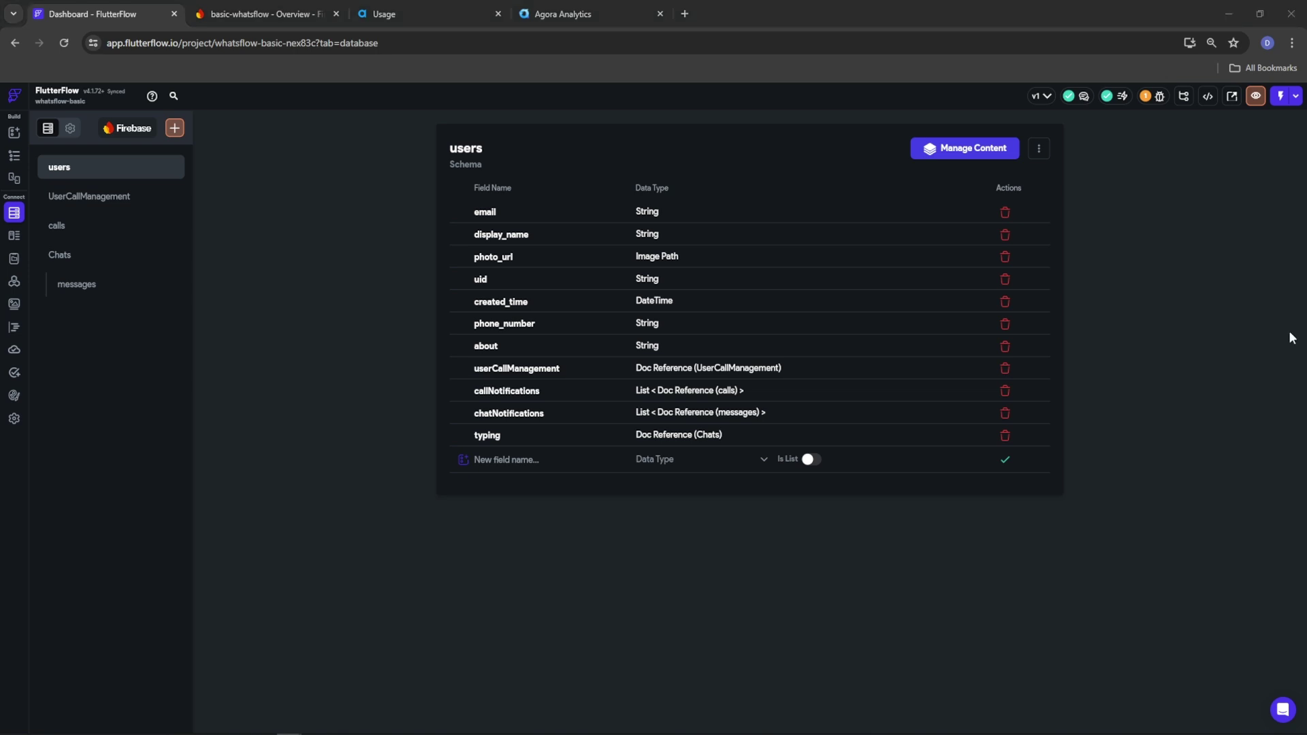
pyautogui.click(14, 155)
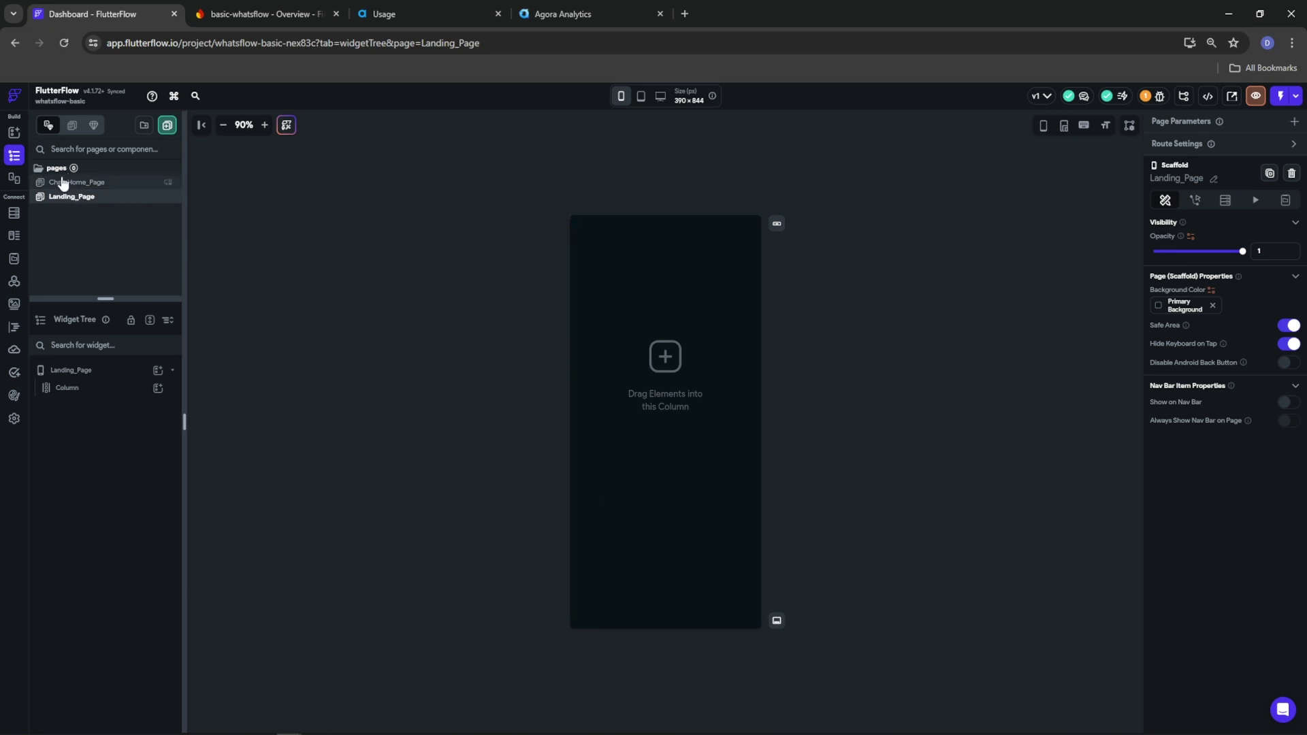
# Open the Folder Name prompt from the pages panel's new-folder icon
pyautogui.click(143, 127)
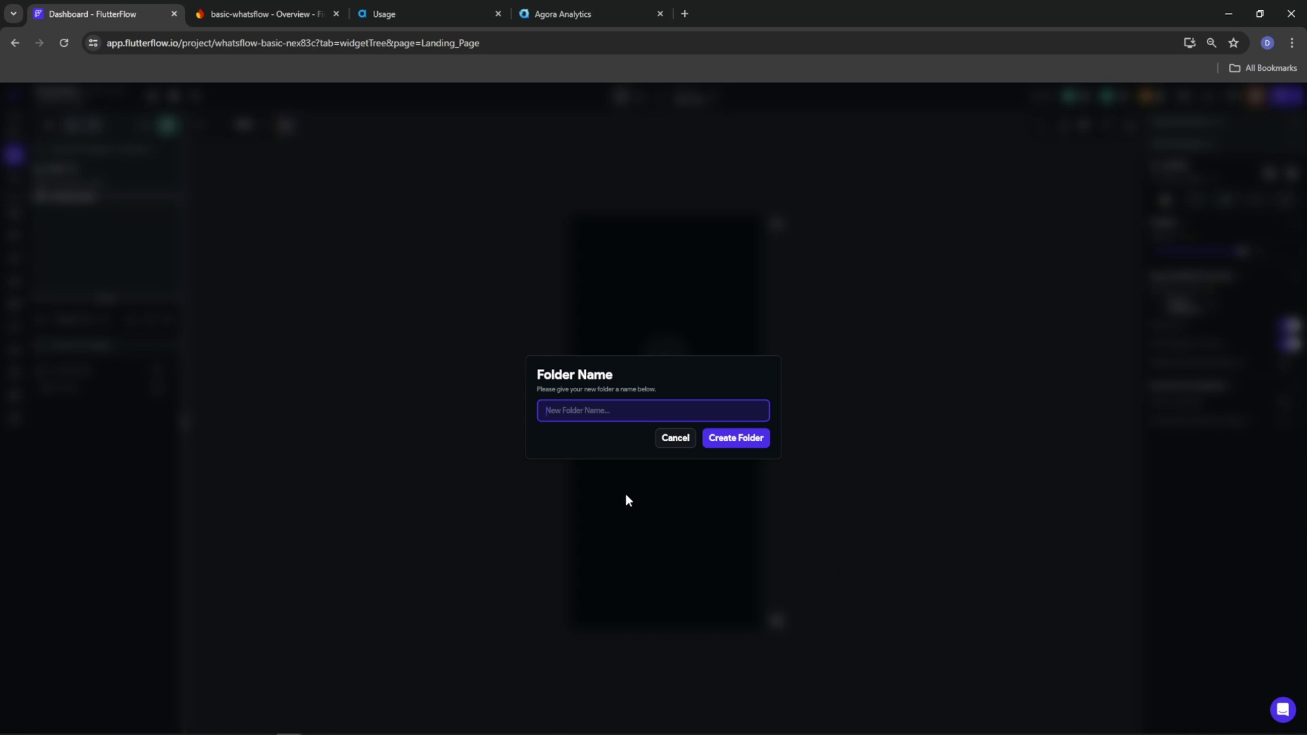
# Create four page folders: Onboarding, Components, CorePages and SettingsPages
pyautogui.write('Onboarding')
pyautogui.press('BackSpace')
pyautogui.press('BackSpace')
pyautogui.write('ng')
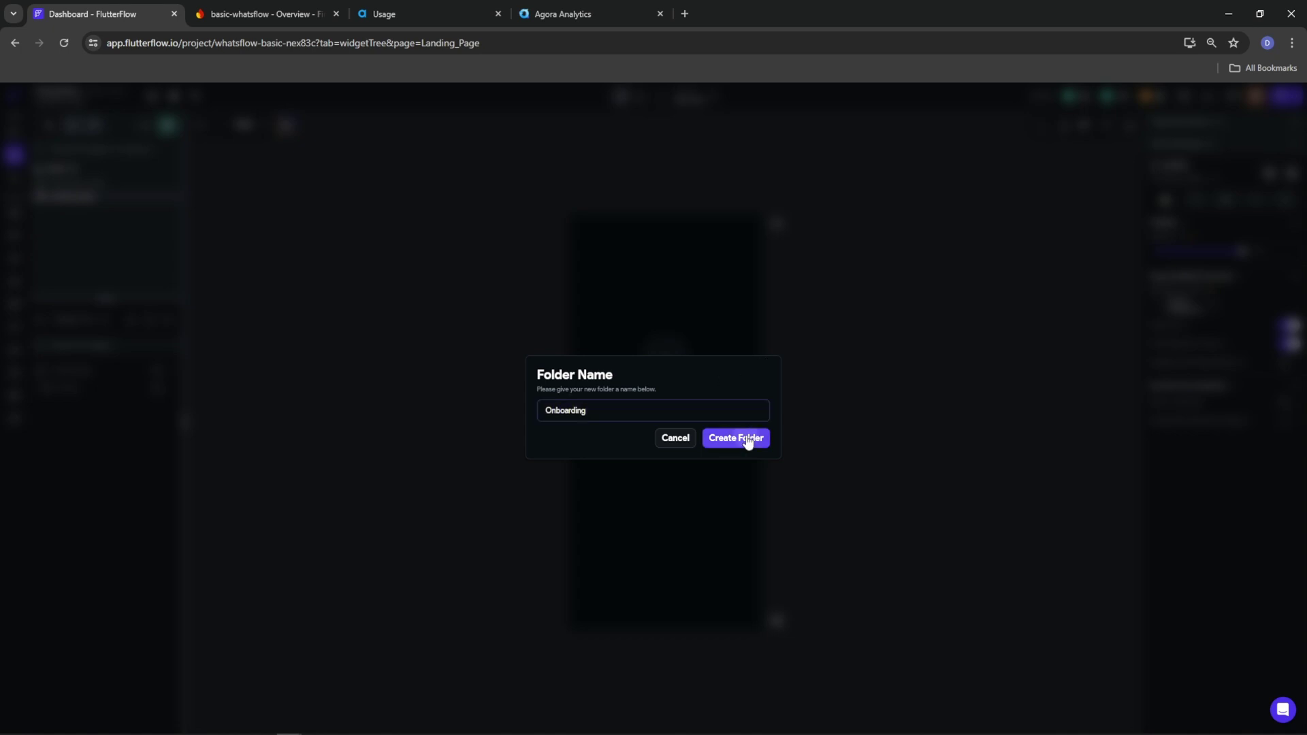
pyautogui.click(750, 440)
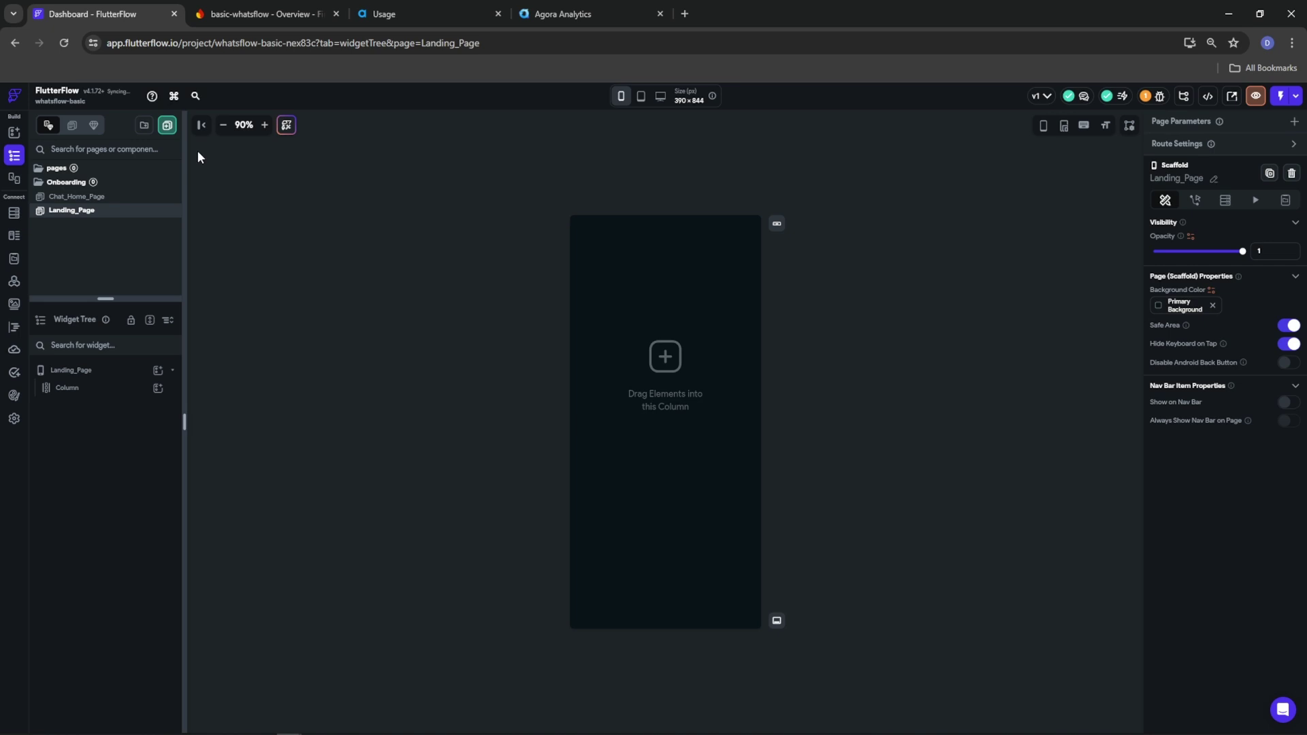
pyautogui.click(143, 126)
pyautogui.write('Components')
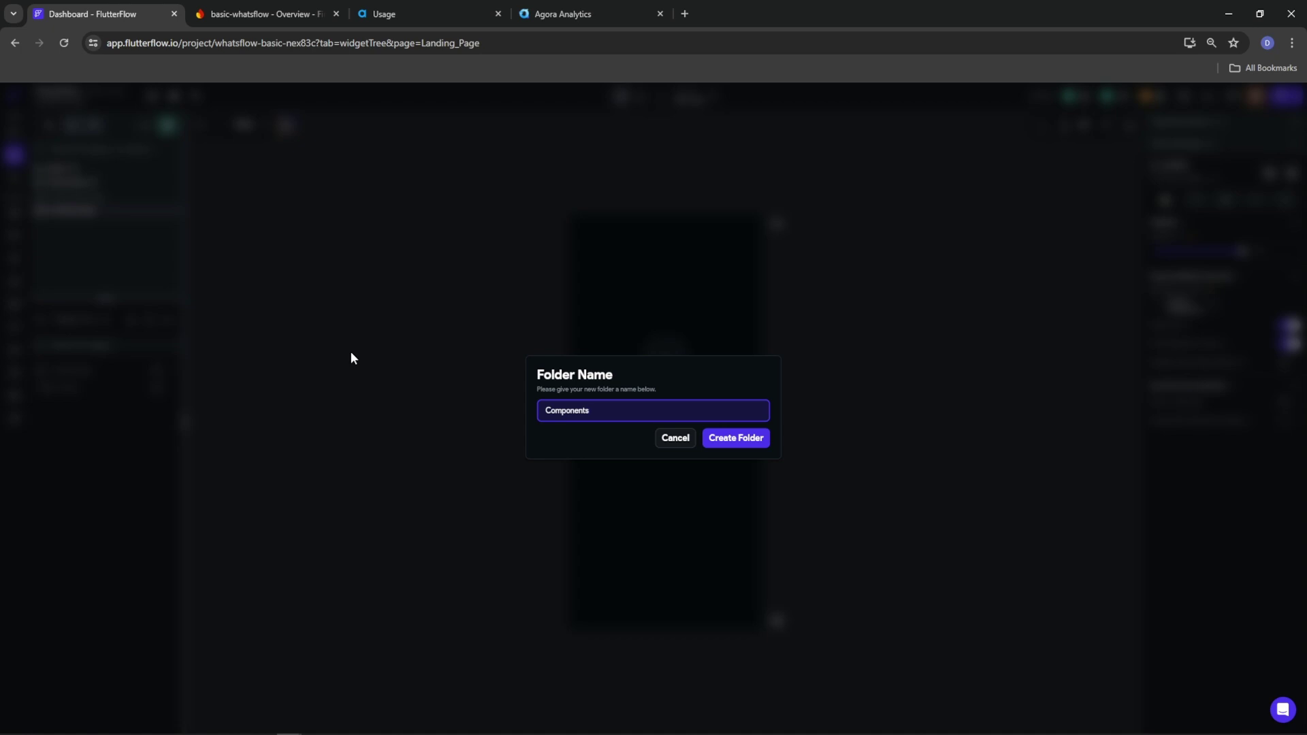
pyautogui.click(734, 439)
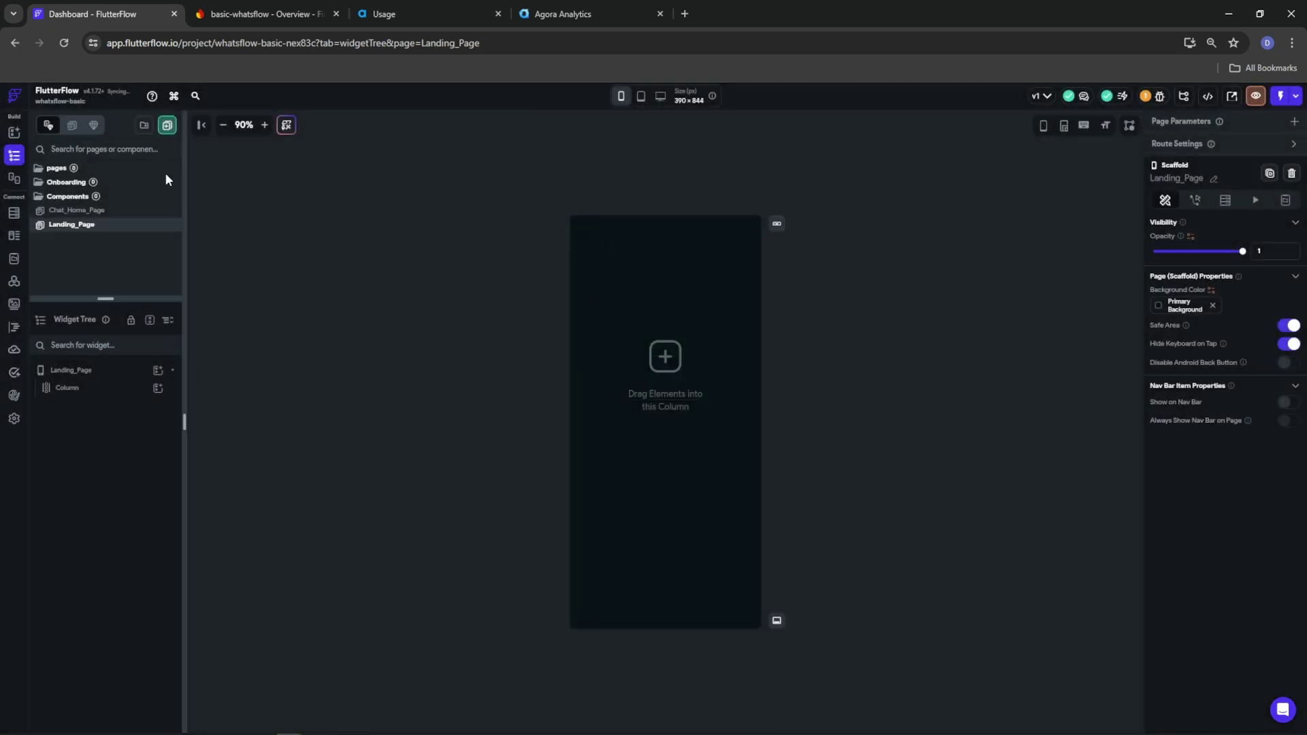
pyautogui.click(143, 126)
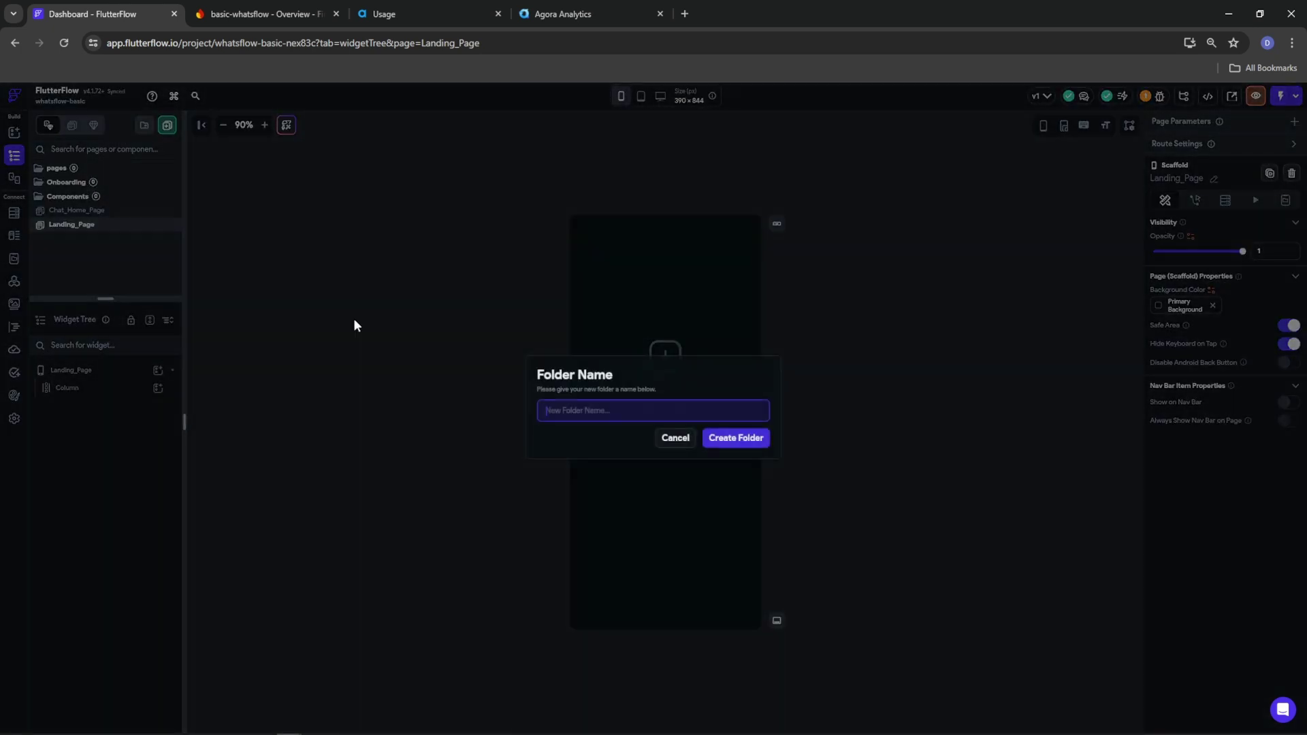
pyautogui.write('CorePages')
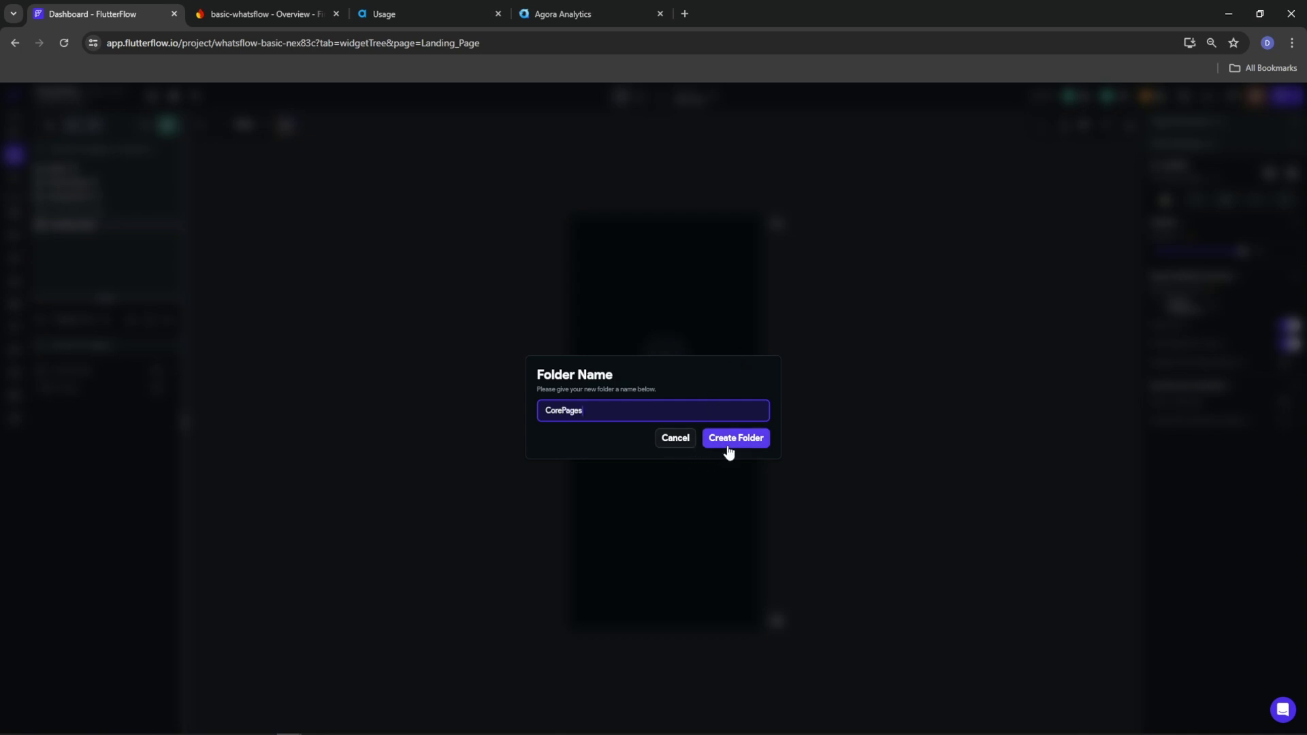
pyautogui.click(727, 441)
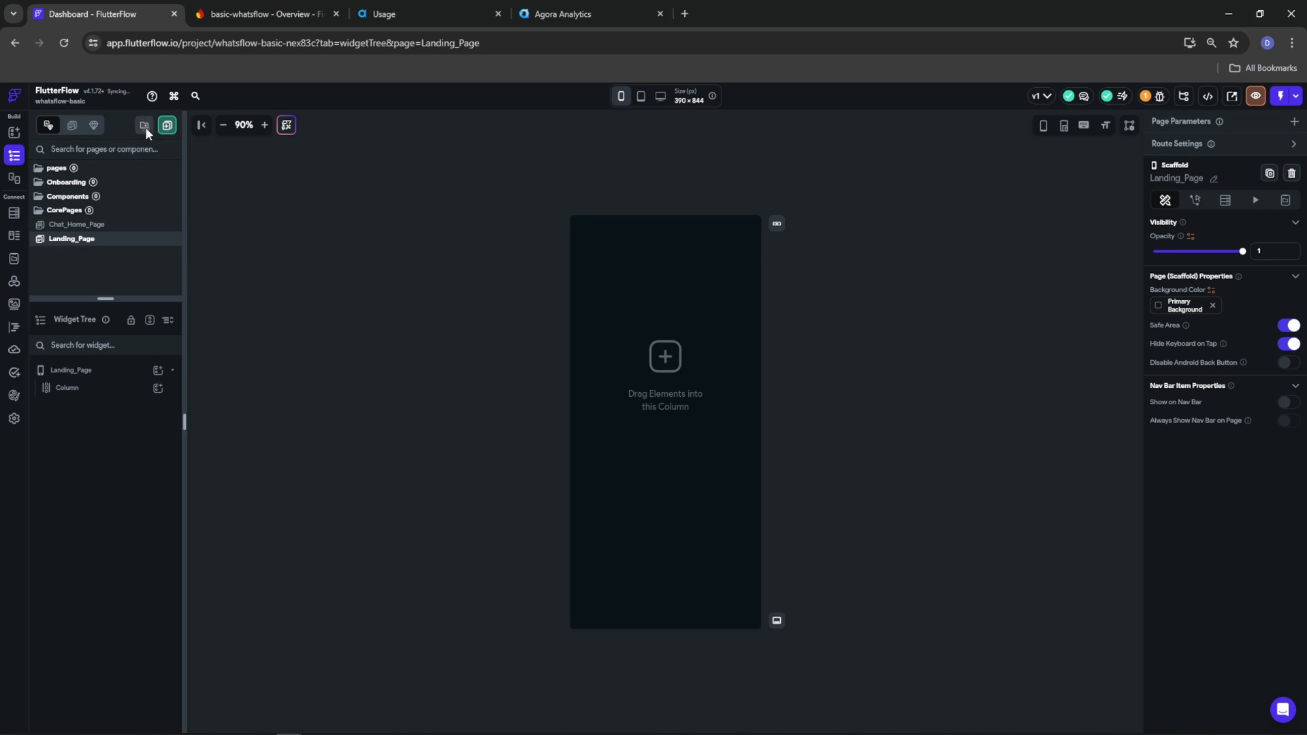
pyautogui.click(144, 126)
pyautogui.write('SettingsPages')
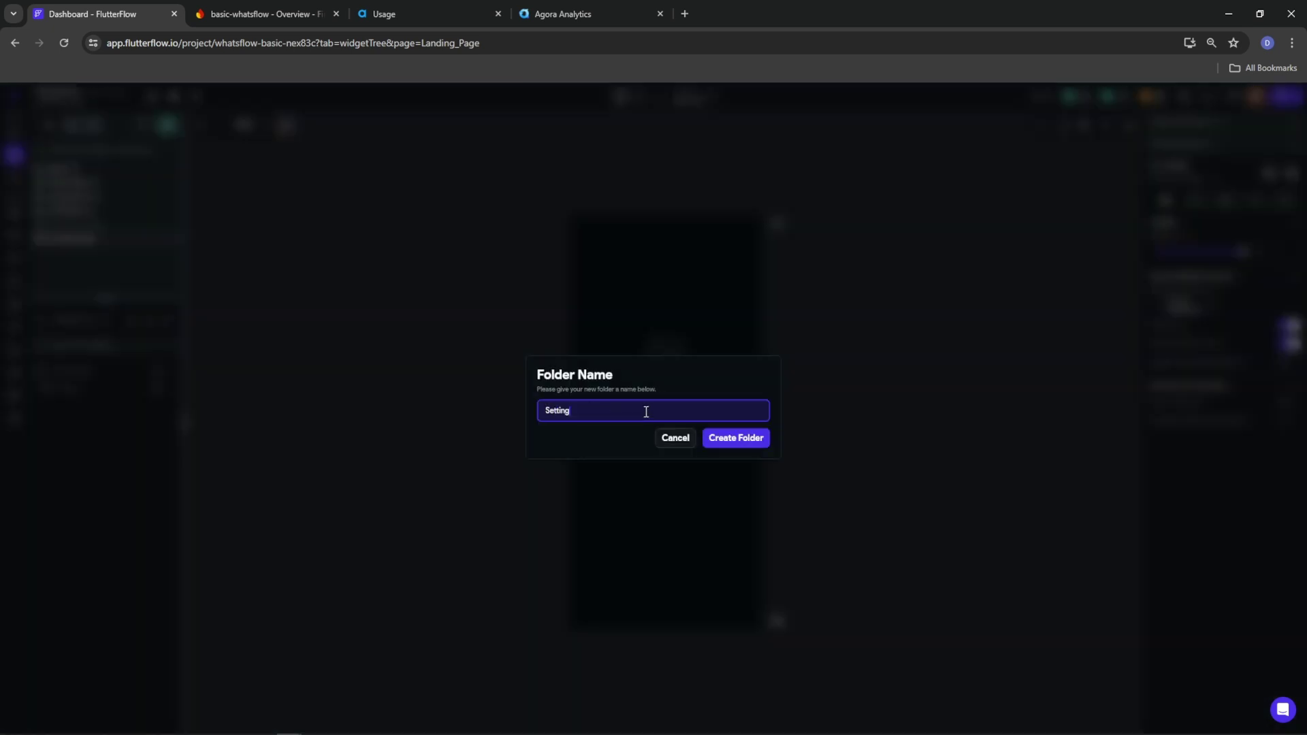
pyautogui.click(747, 440)
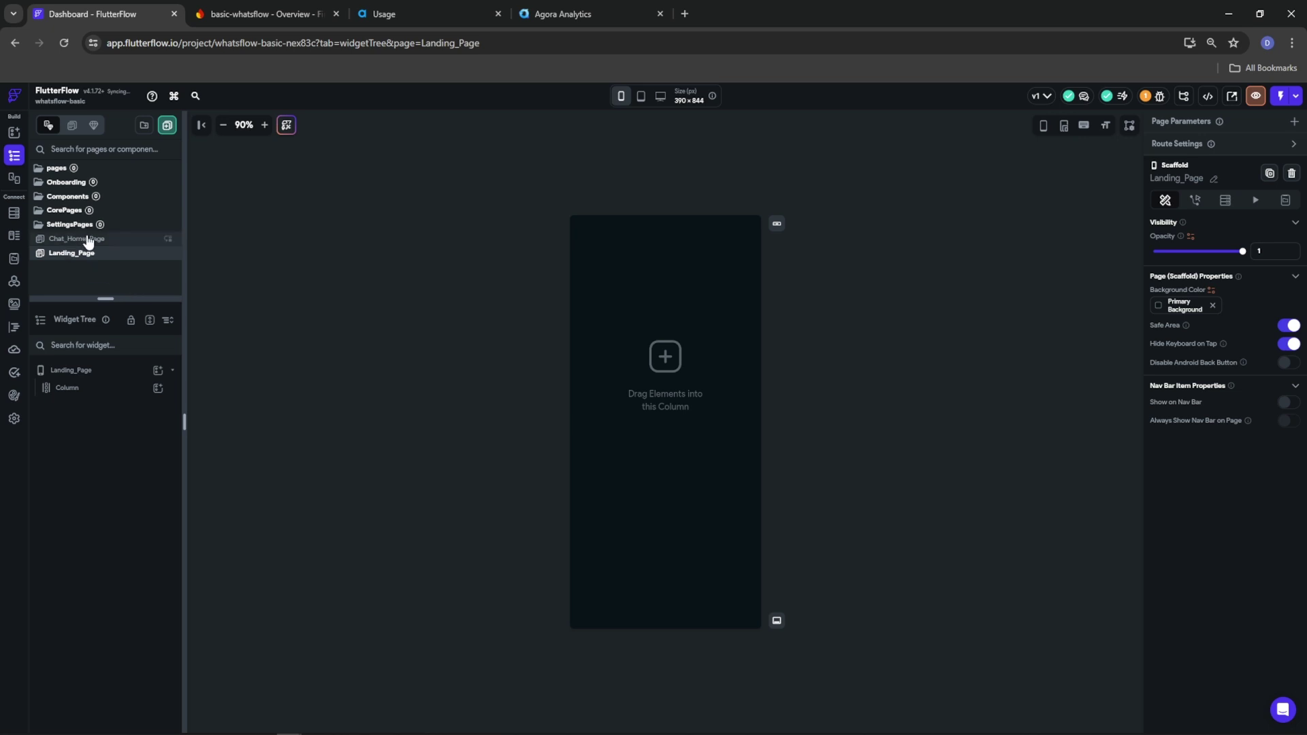
# Move Chat_Home_Page into CorePages, delete the empty pages folder, and show Landing_Page in Onboarding
pyautogui.moveTo(88, 243); pyautogui.dragTo(68, 181)
pyautogui.click(73, 211)
pyautogui.rightClick(55, 170)
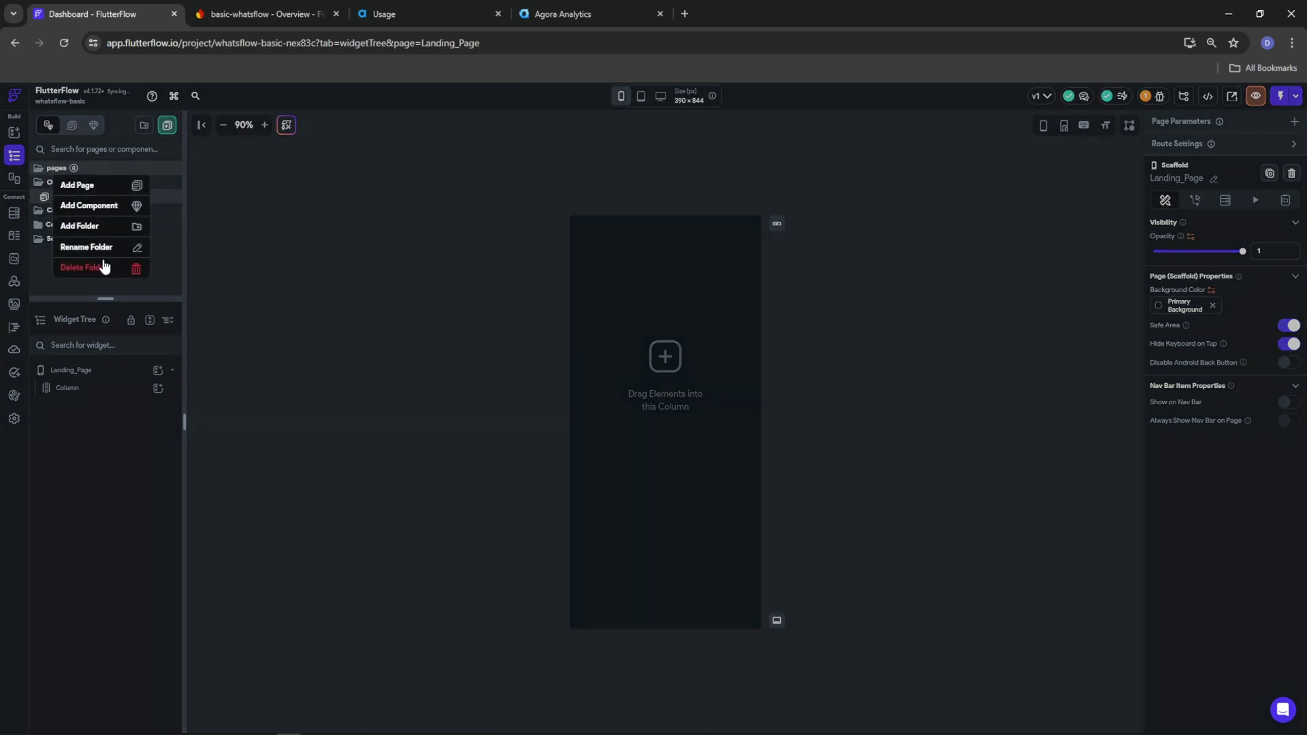
pyautogui.click(111, 267)
pyautogui.click(55, 169)
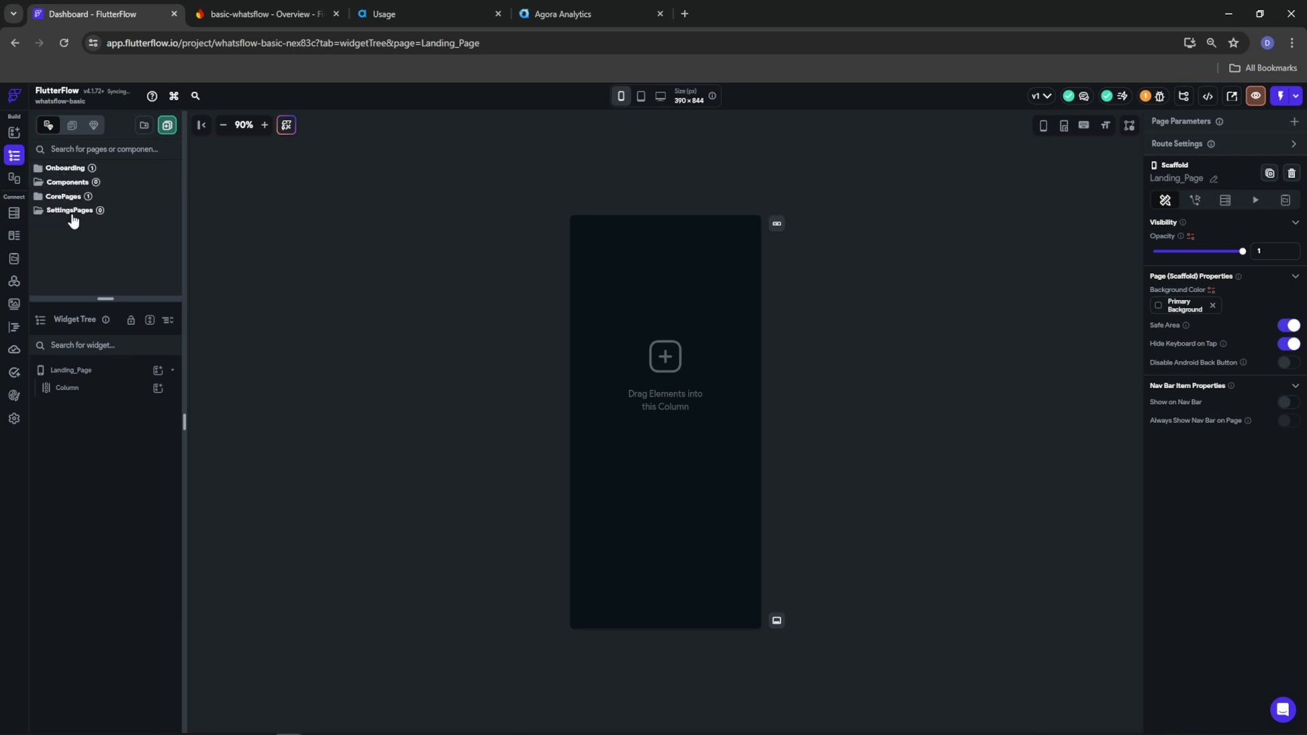
pyautogui.click(60, 169)
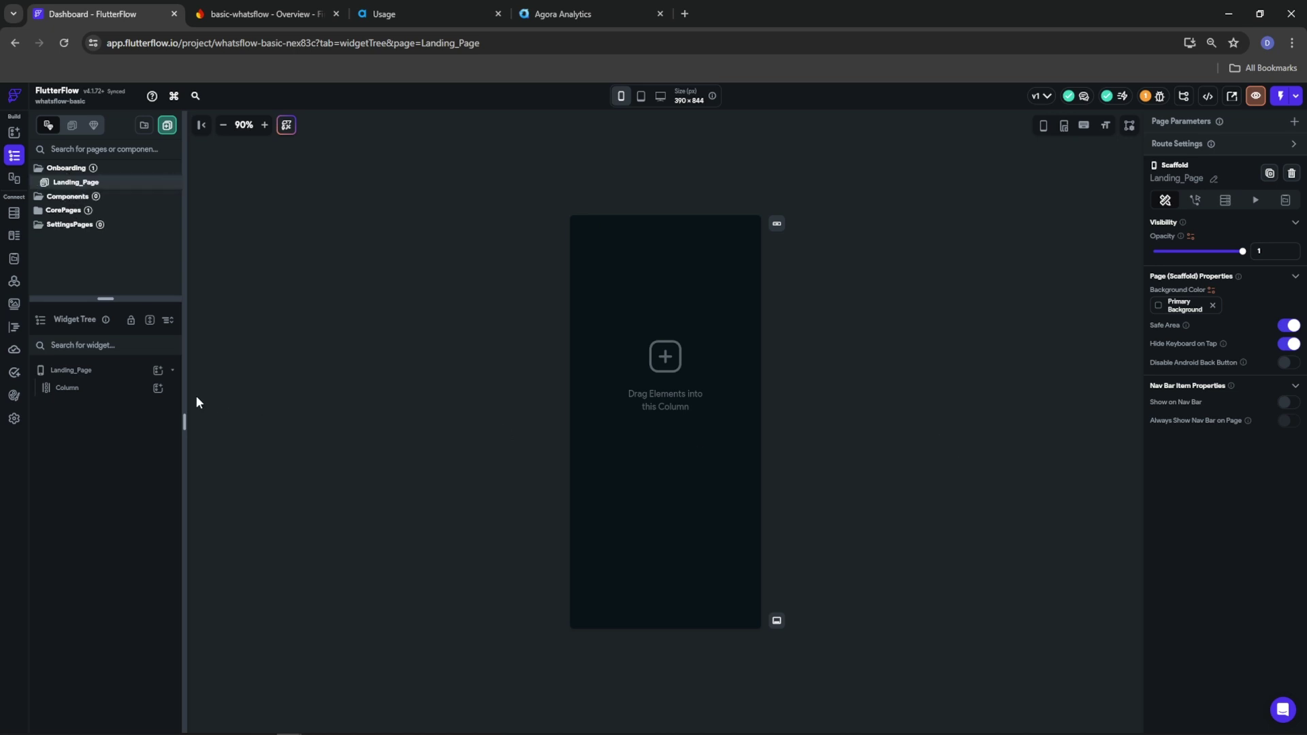
# Replace the Landing_Page Column with a Container and turn Safe Area off
pyautogui.rightClick(107, 387)
pyautogui.click(251, 403)
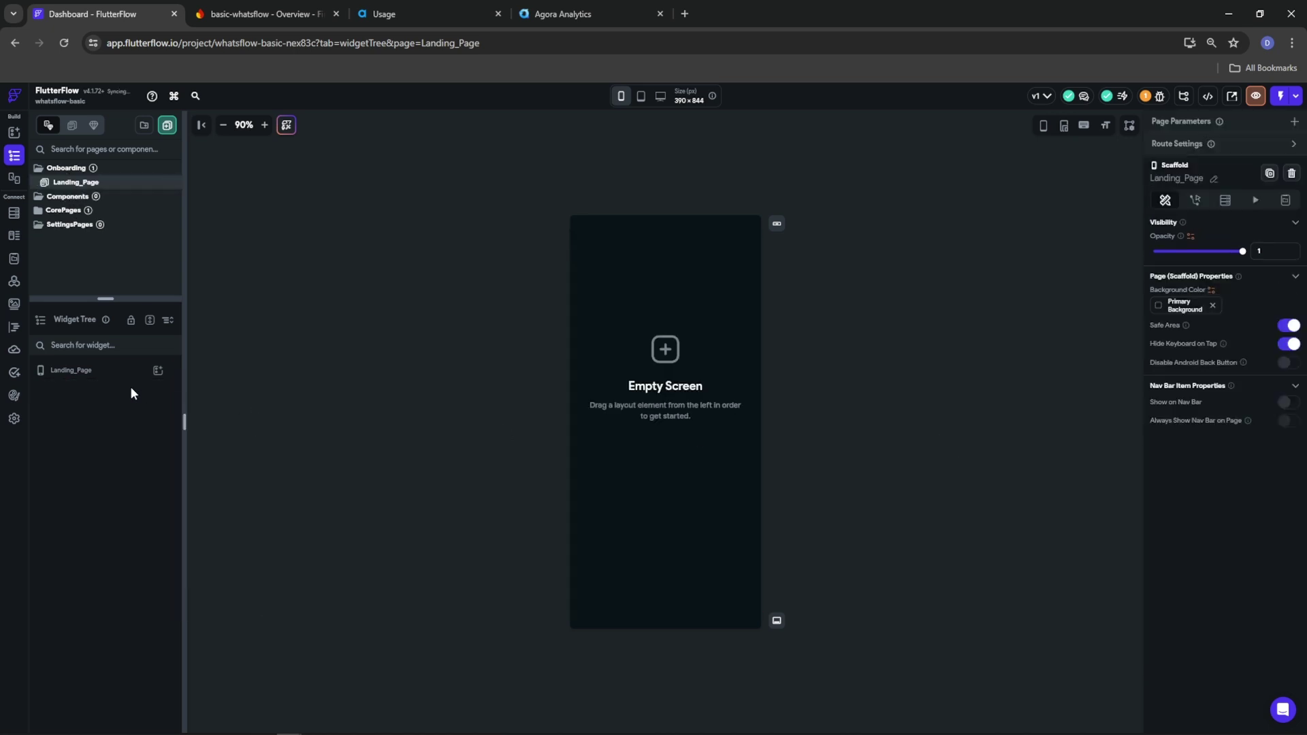
pyautogui.click(158, 370)
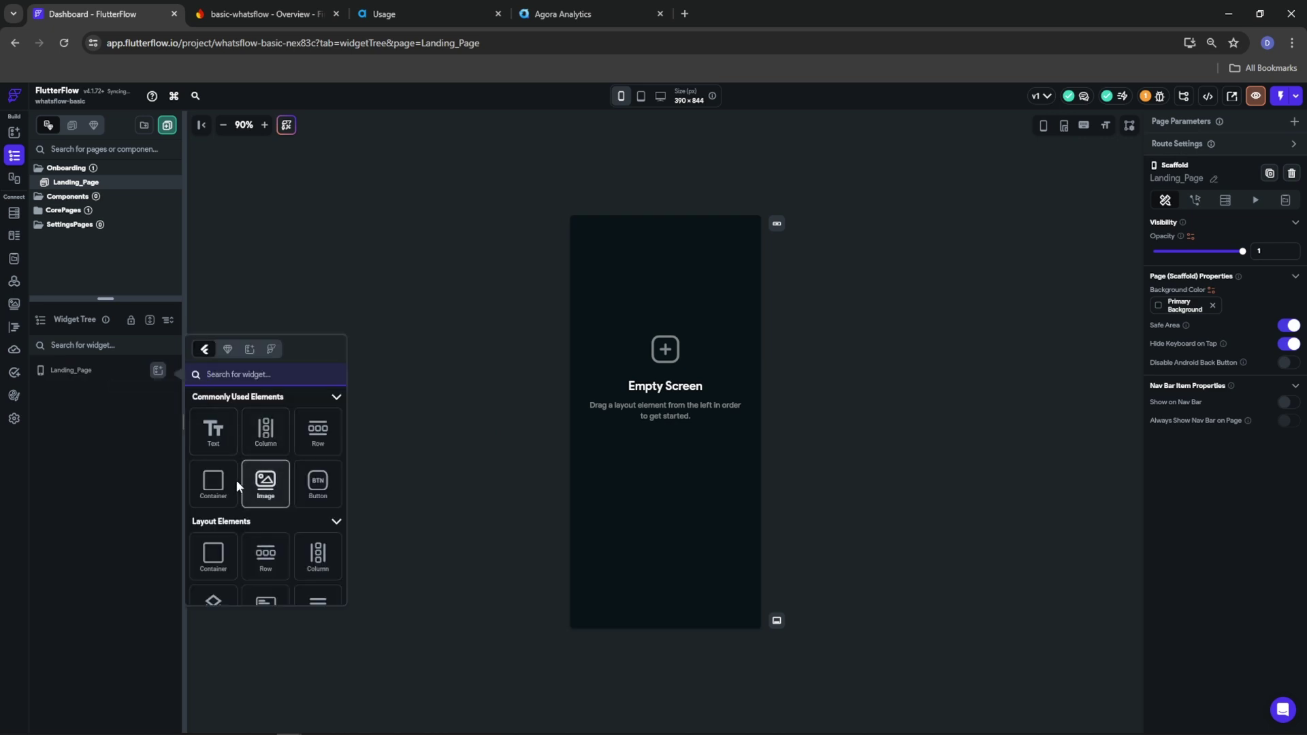
pyautogui.click(213, 484)
pyautogui.click(251, 388)
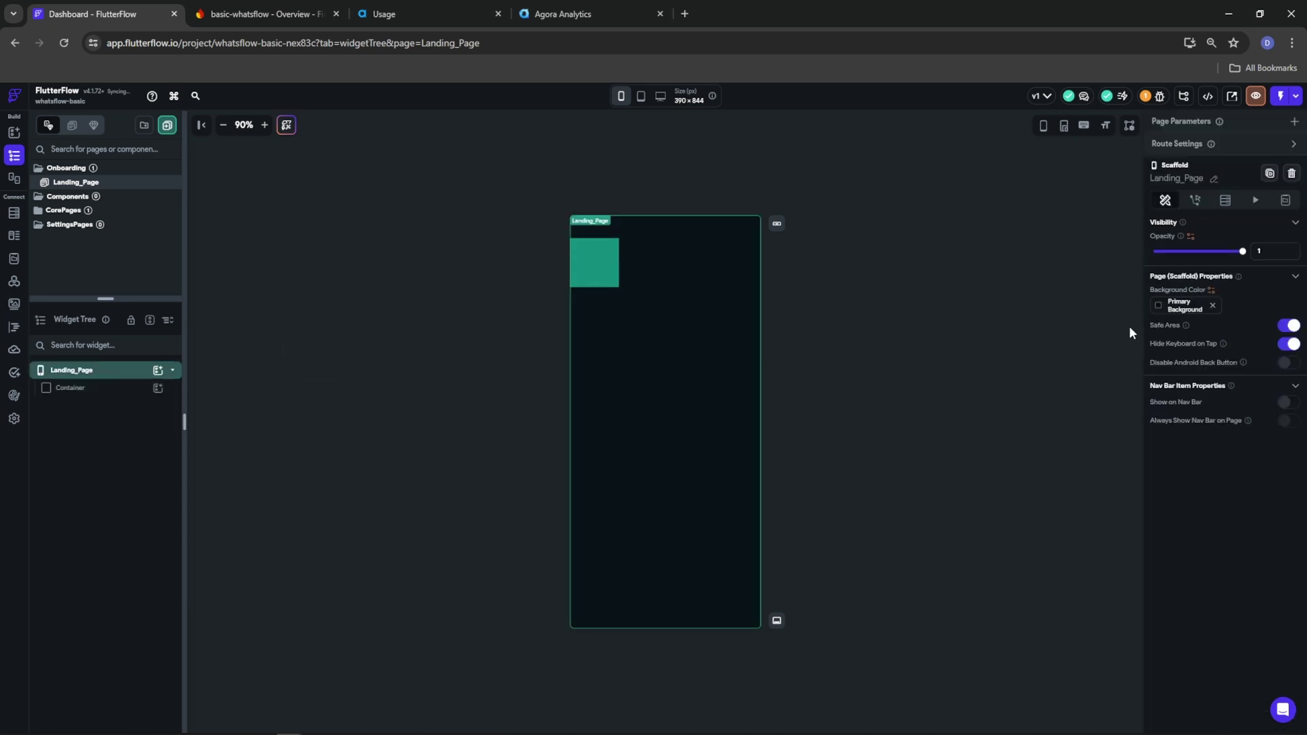
pyautogui.click(1288, 326)
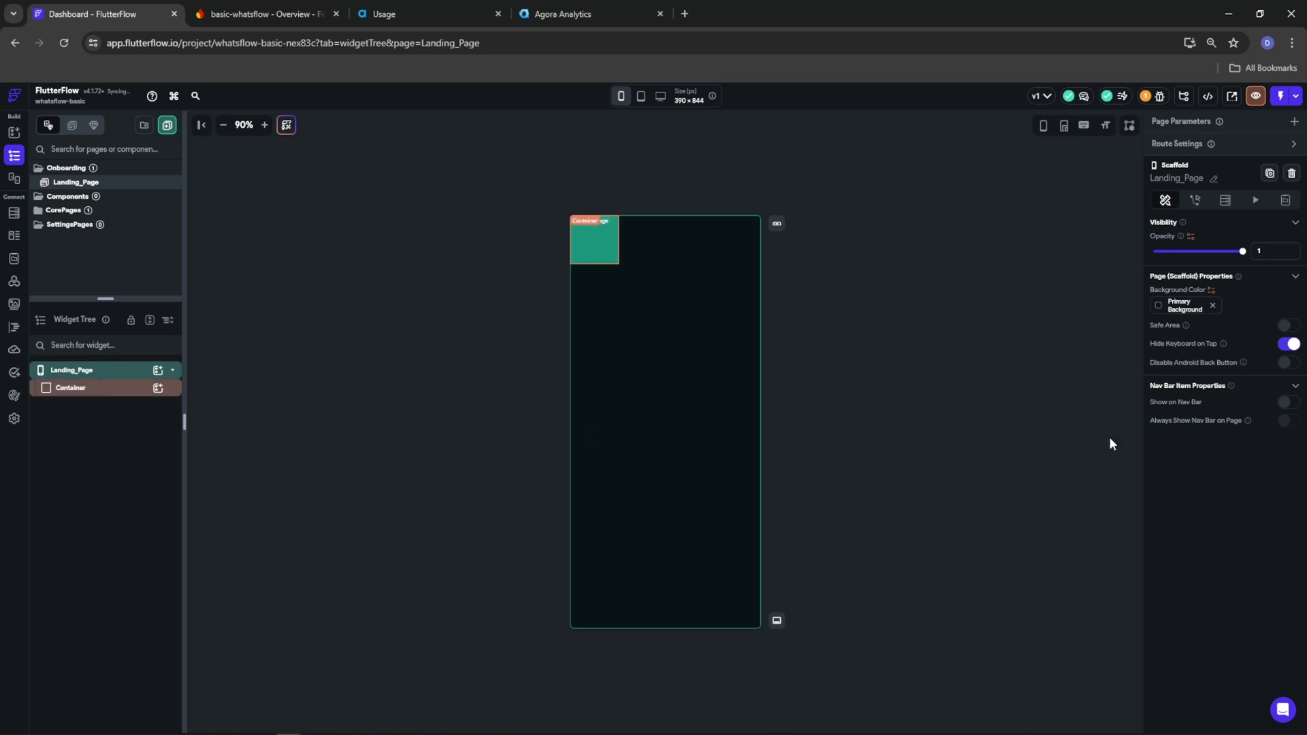
# Set the Container's width and height to infinity and preview in a phone frame, Safe Area off
pyautogui.click(102, 389)
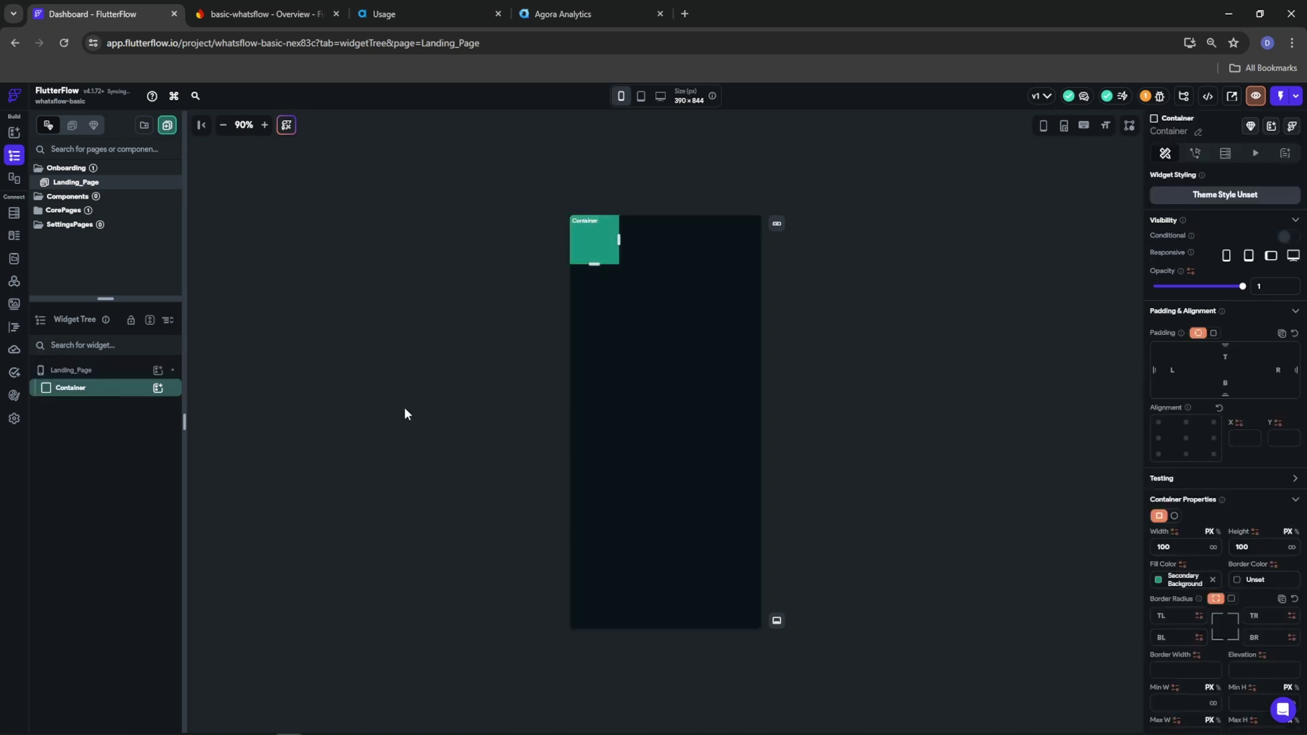
pyautogui.click(1213, 548)
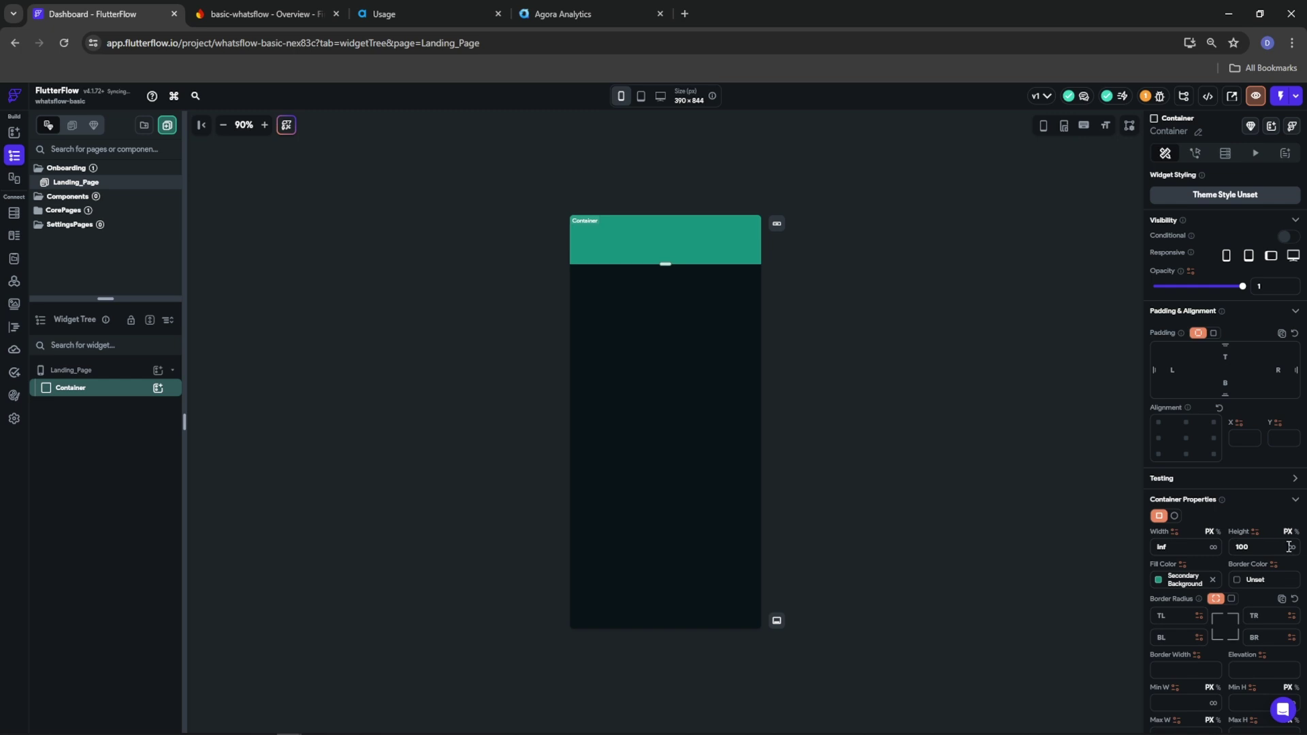
pyautogui.click(1291, 549)
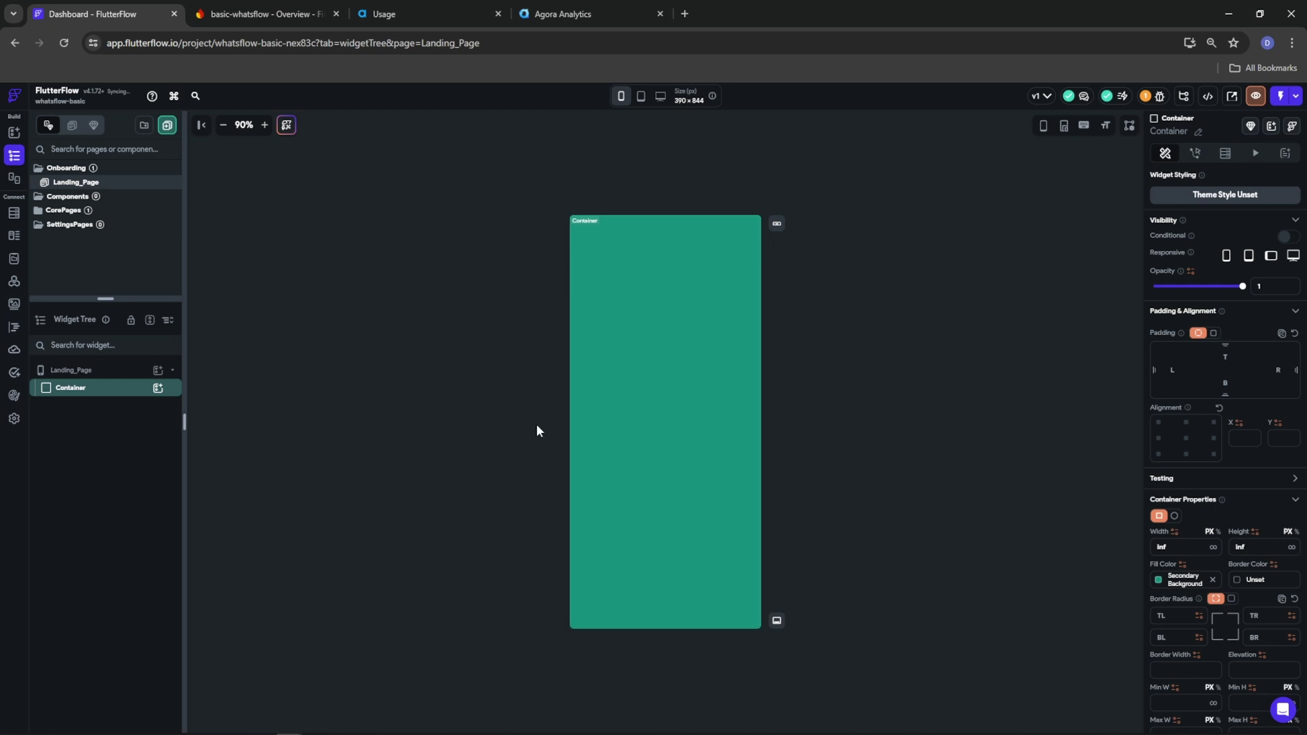
pyautogui.click(75, 370)
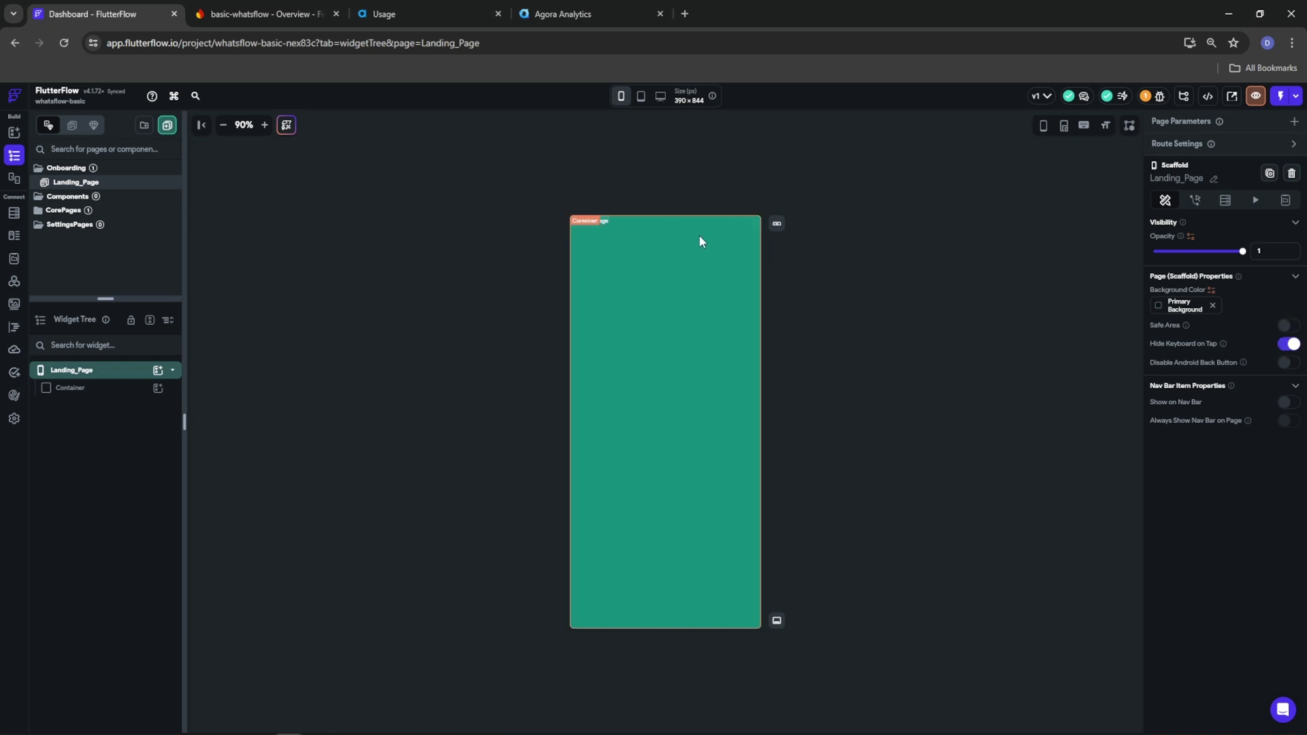
pyautogui.click(1043, 125)
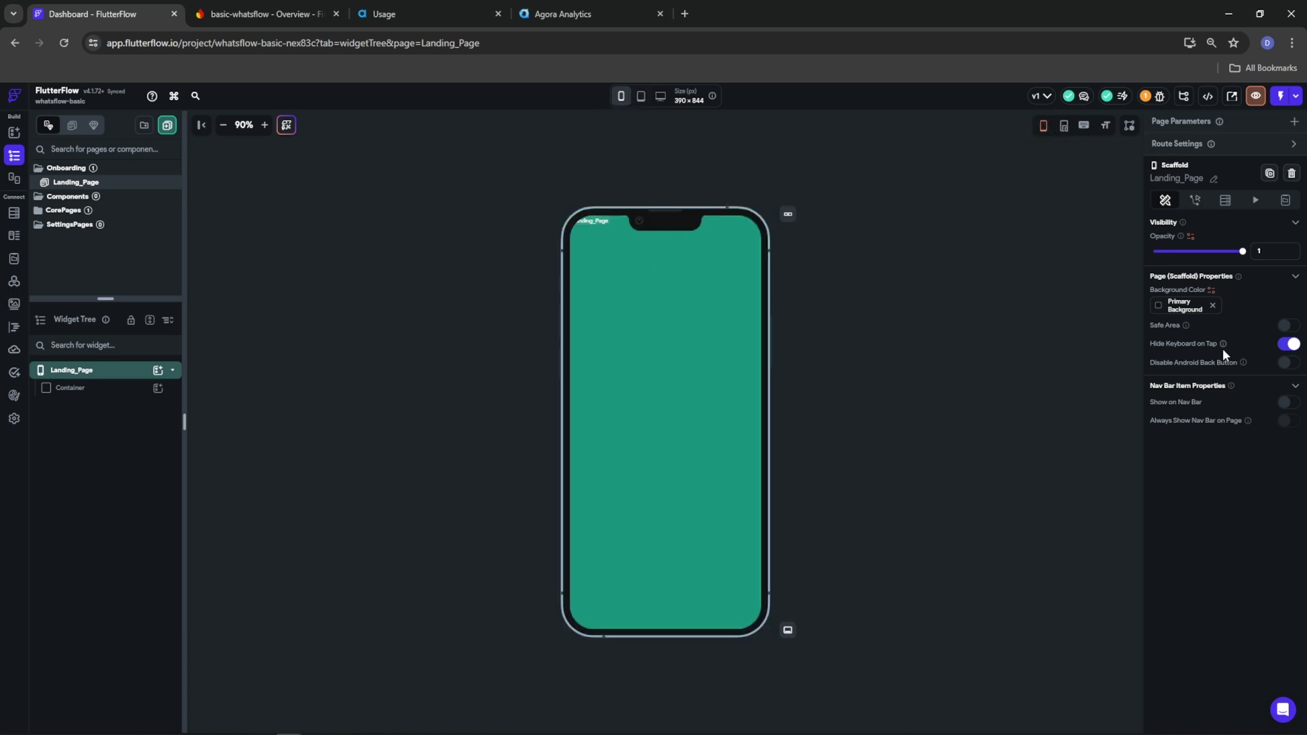
pyautogui.click(1286, 326)
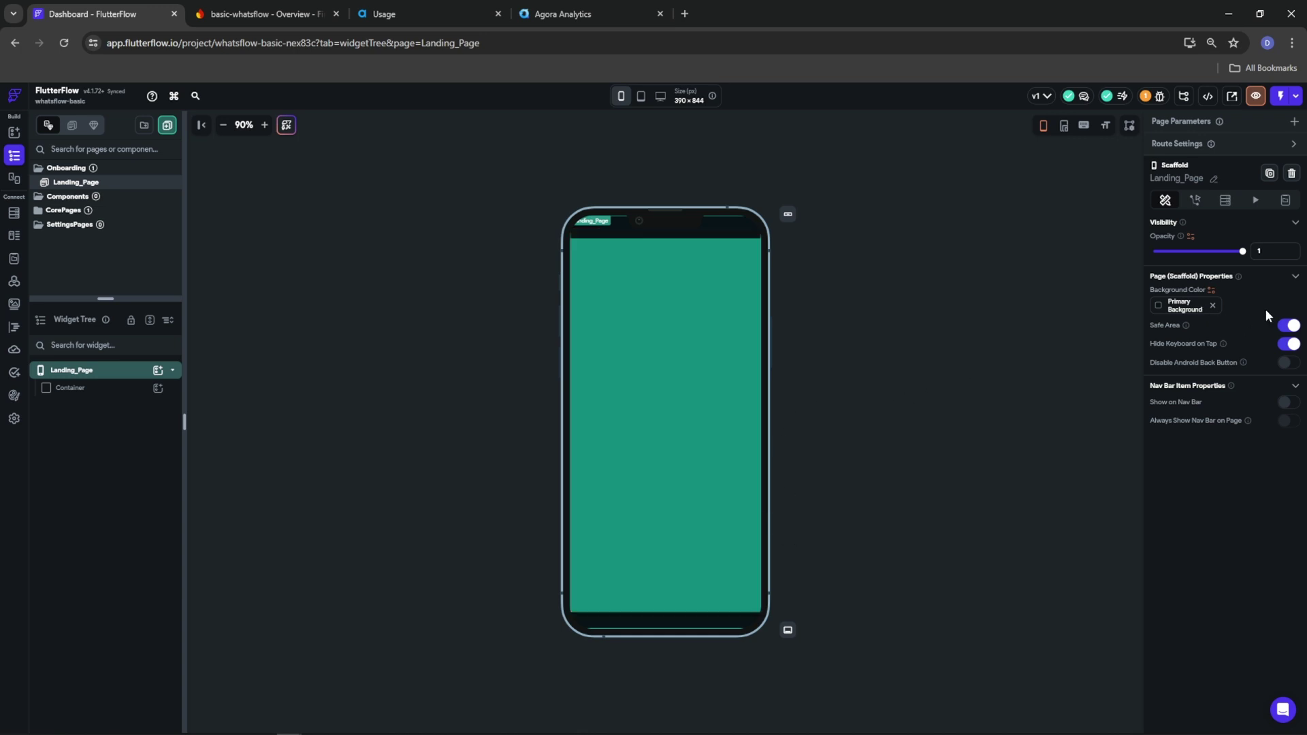
pyautogui.click(1288, 327)
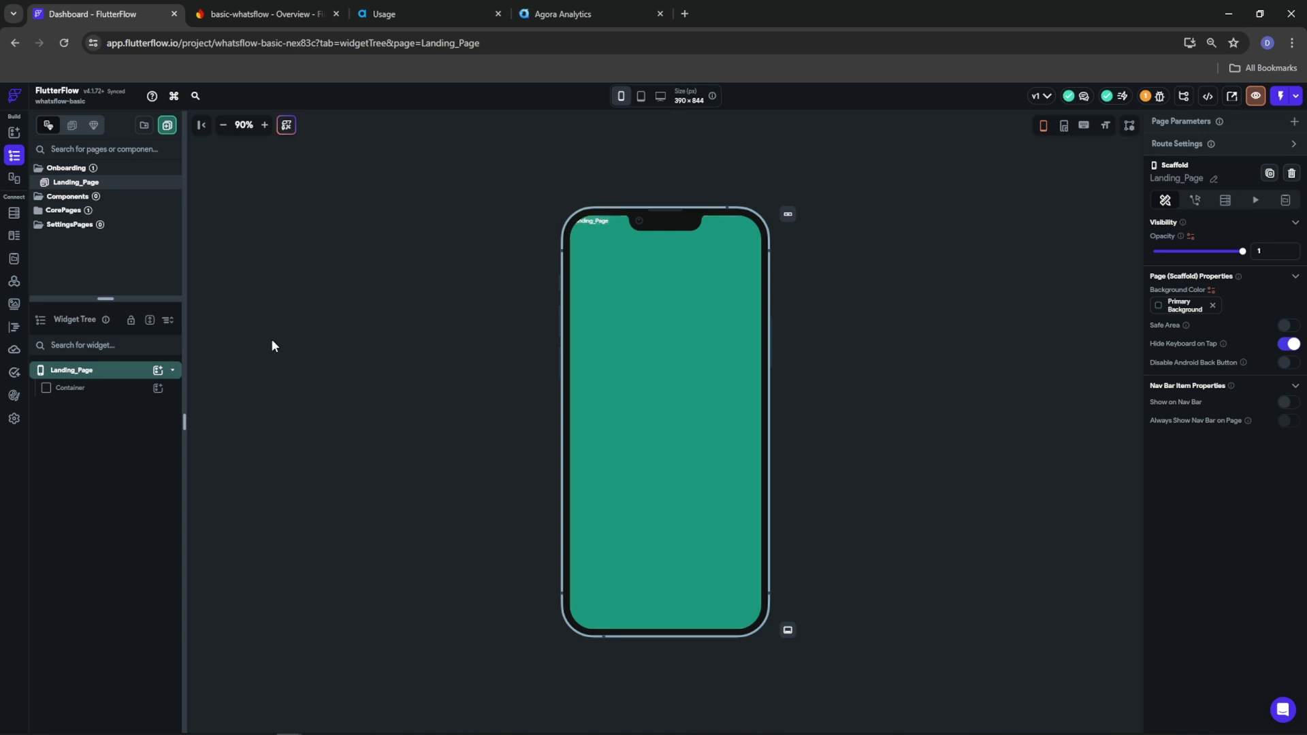
# Add a Column as the Container's child
pyautogui.click(123, 390)
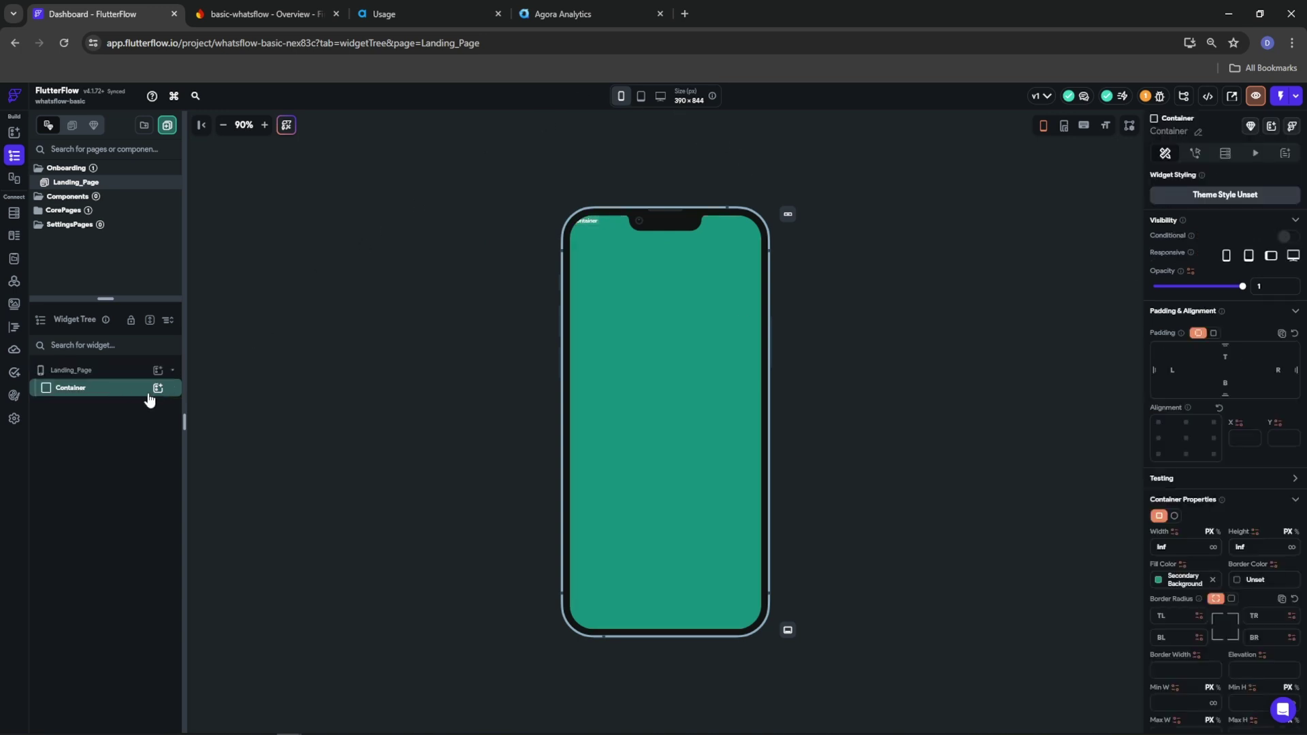
pyautogui.click(158, 388)
pyautogui.click(259, 446)
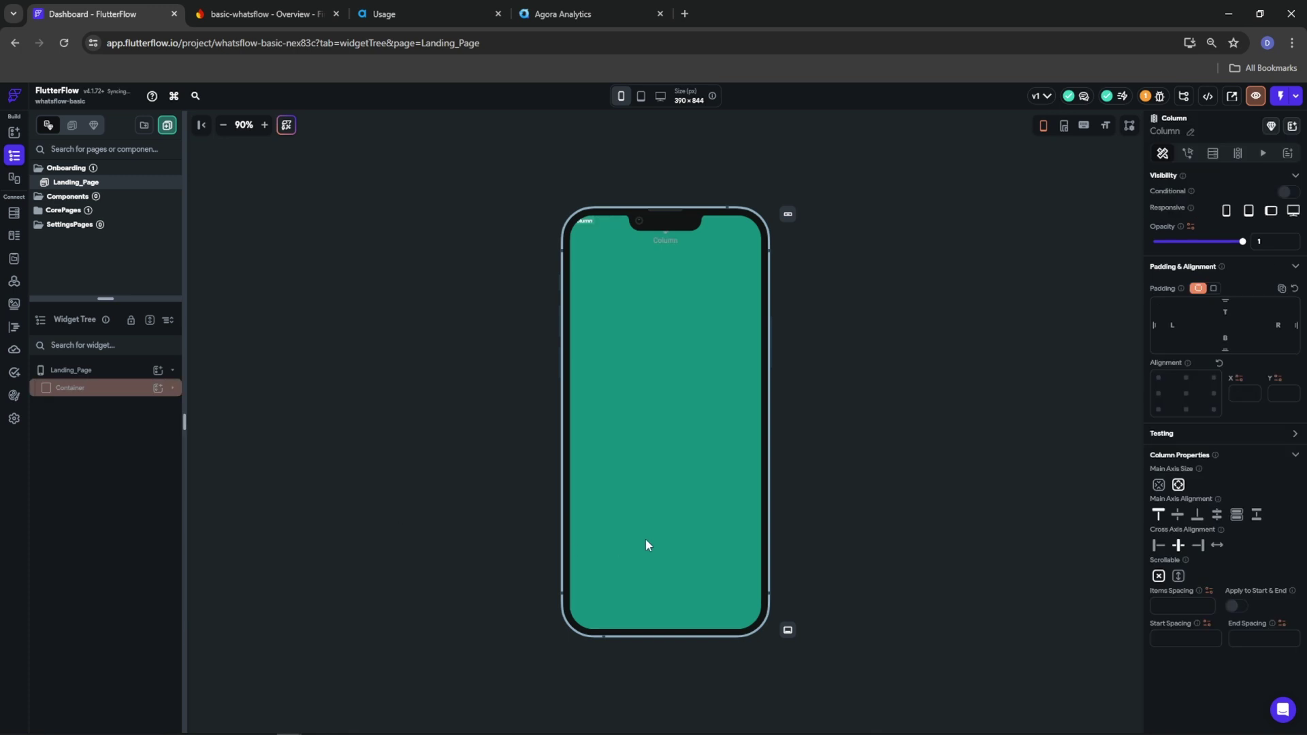
pyautogui.click(173, 389)
# Set the Container's background image to the dark WhatsApp wallpaper asset
pyautogui.click(79, 392)
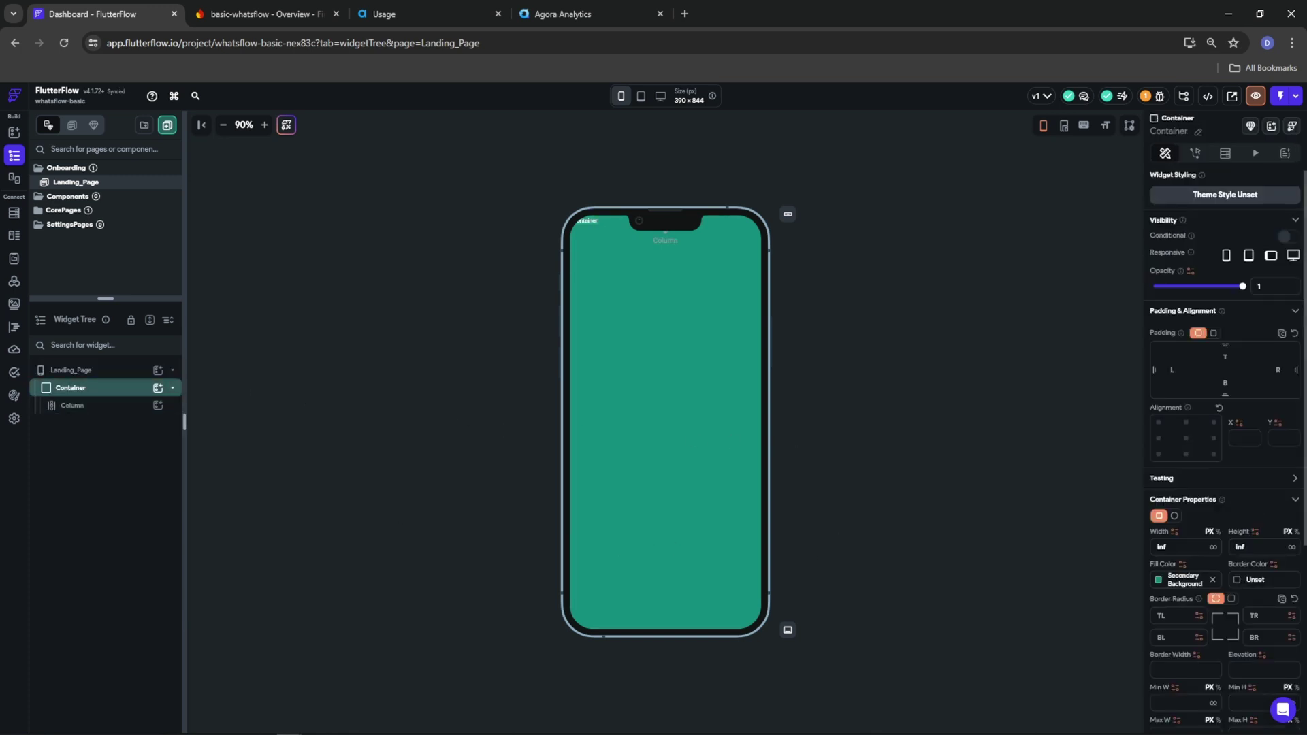
pyautogui.scroll(-4, 1219, 585)
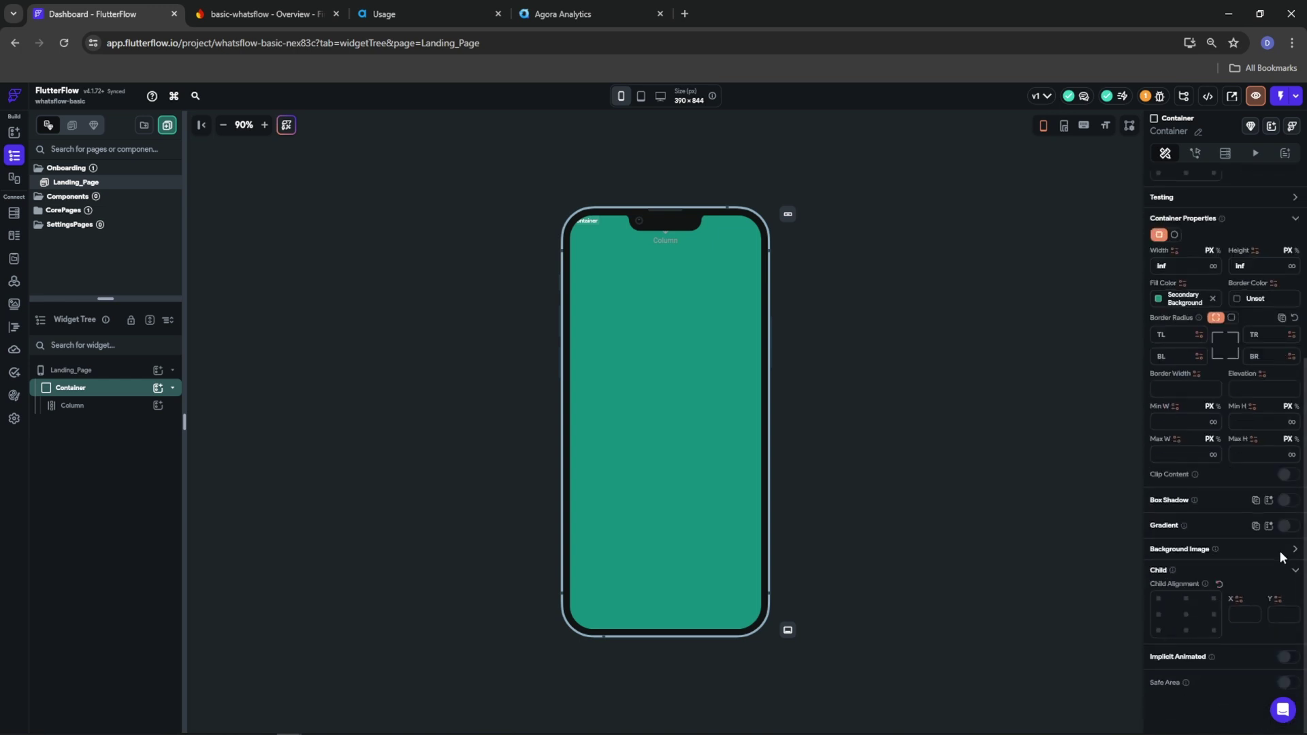
pyautogui.click(1225, 548)
pyautogui.click(1191, 578)
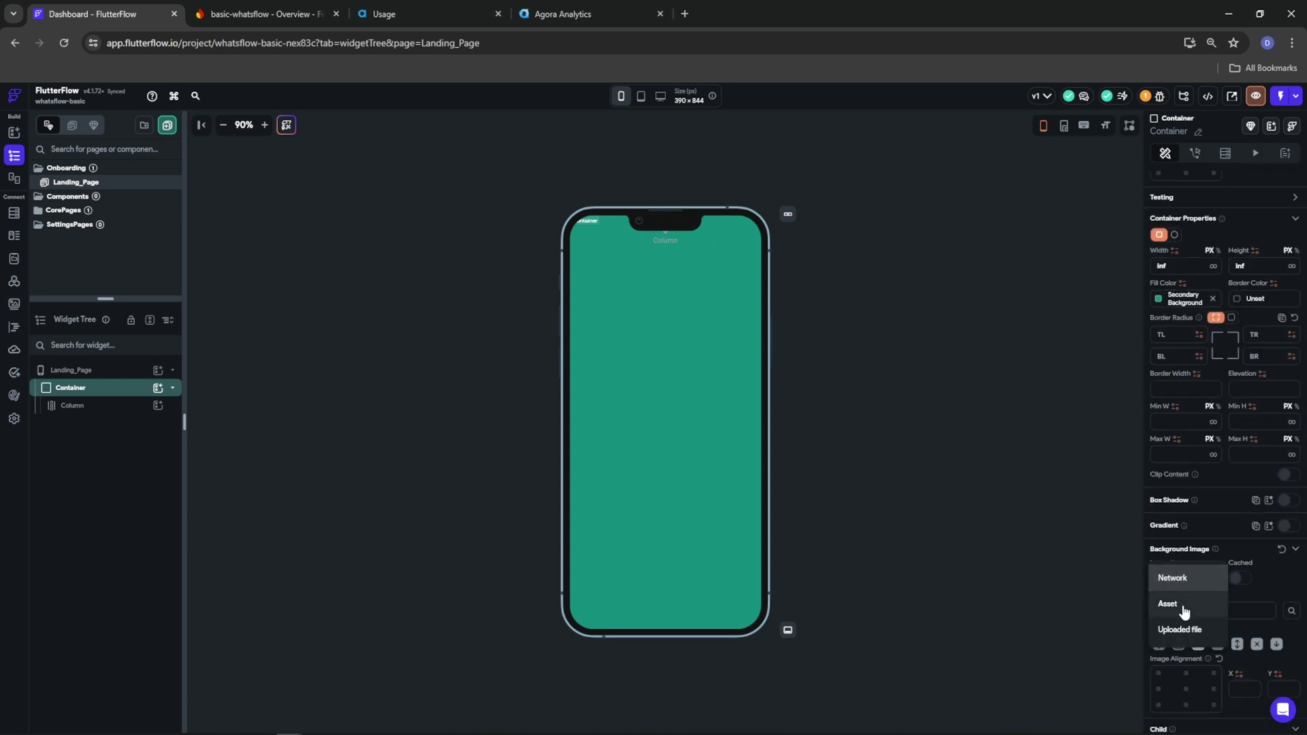
pyautogui.click(1185, 611)
pyautogui.click(1186, 613)
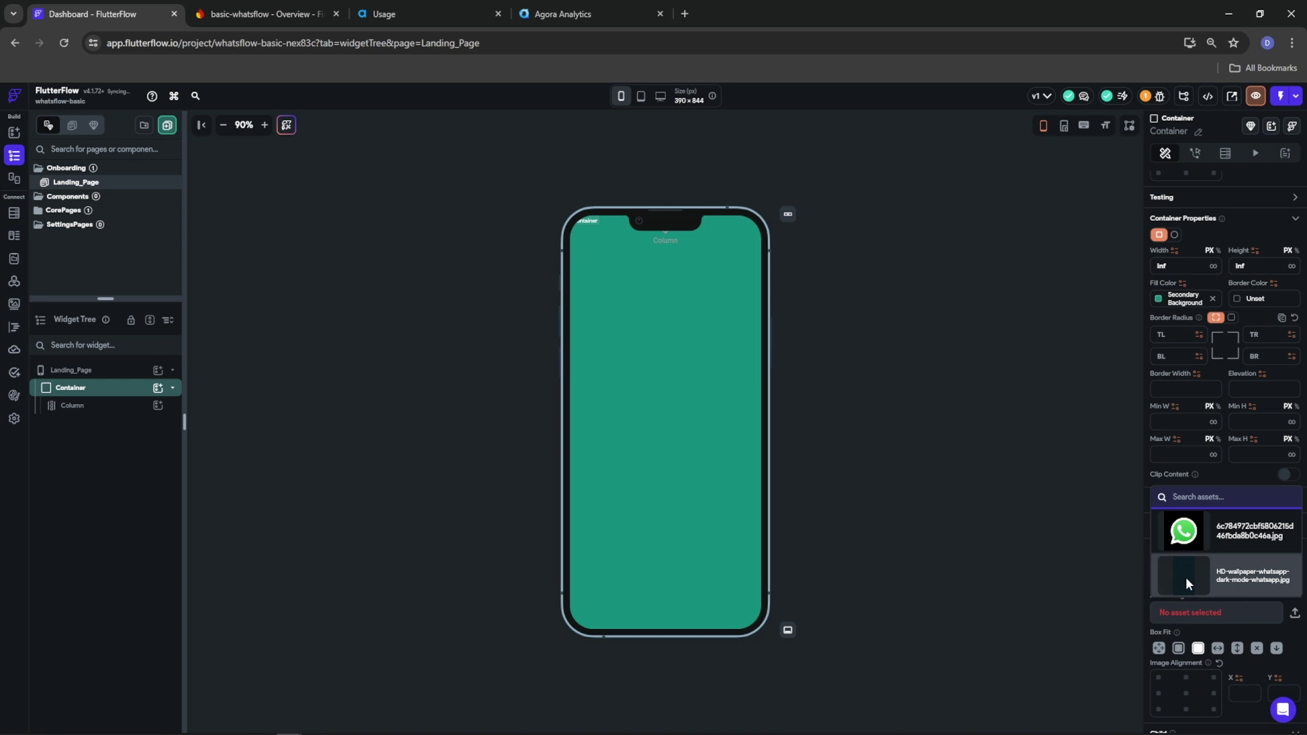
pyautogui.click(1184, 583)
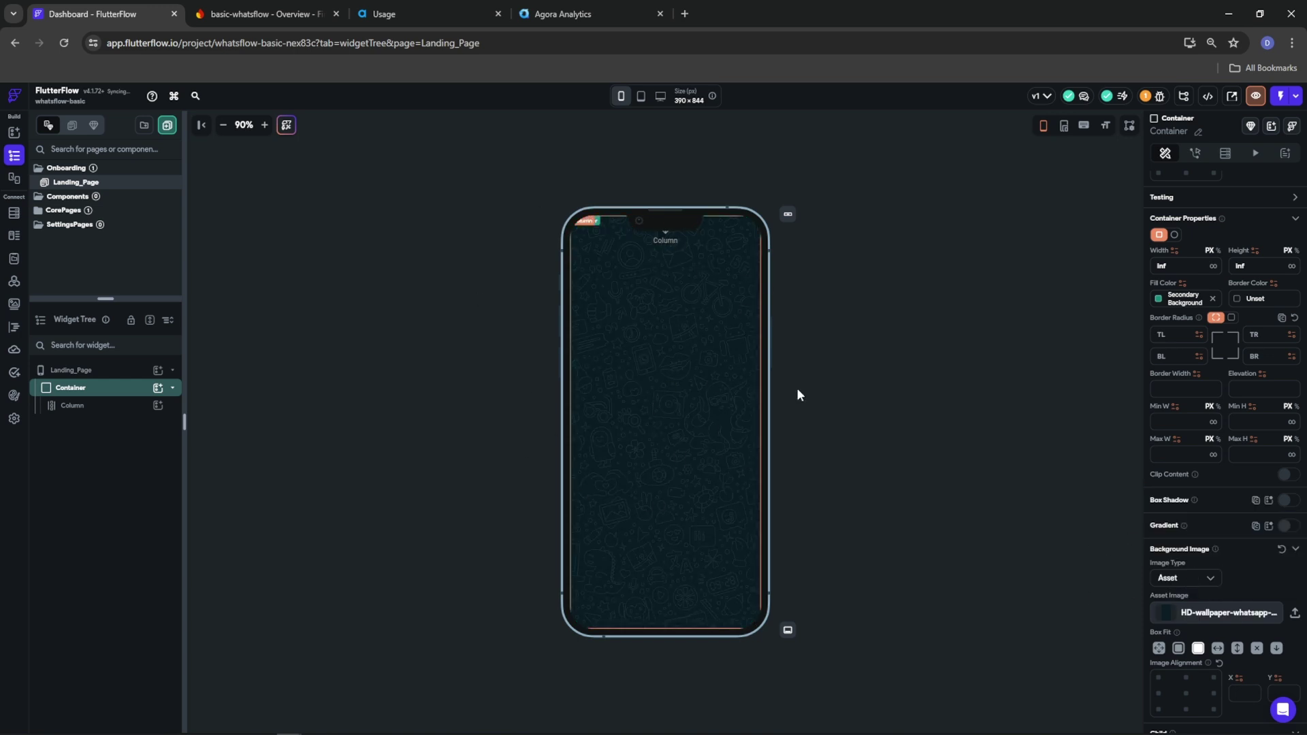
pyautogui.click(911, 351)
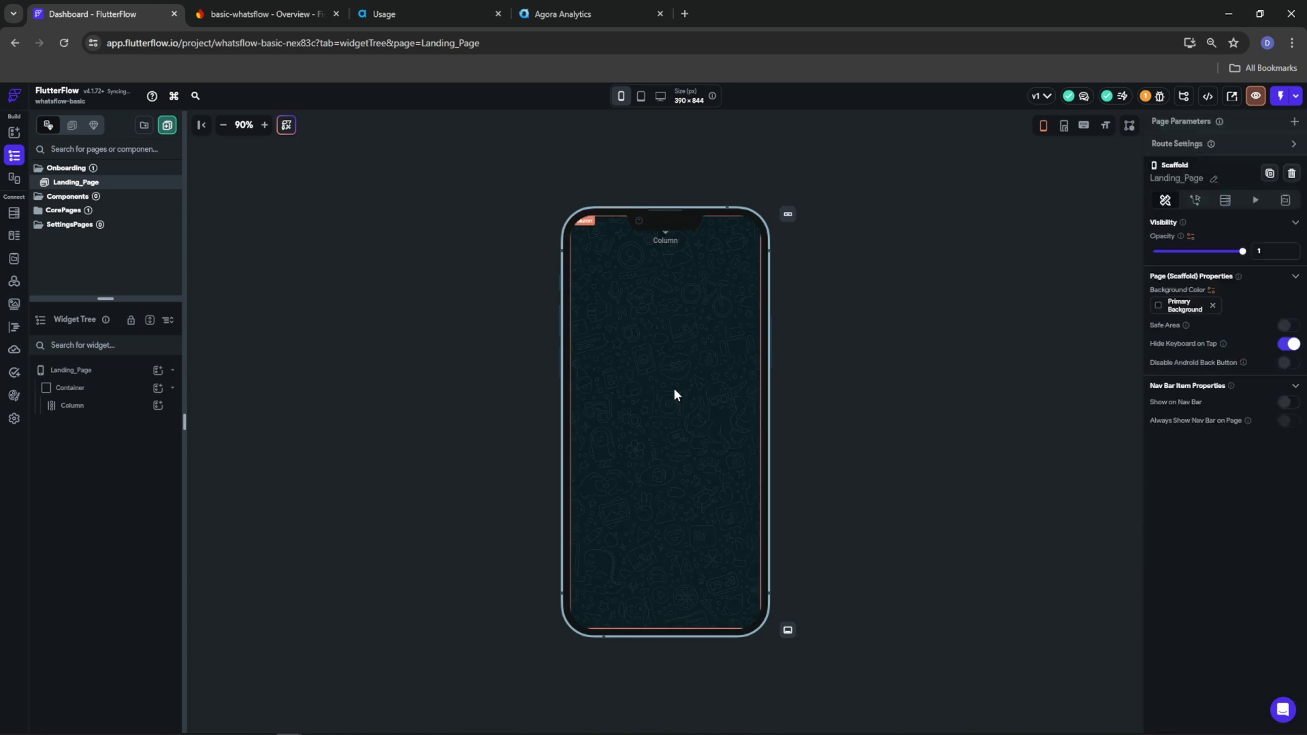
# Set the Column's main axis alignment to center with items spacing 20
pyautogui.click(750, 487)
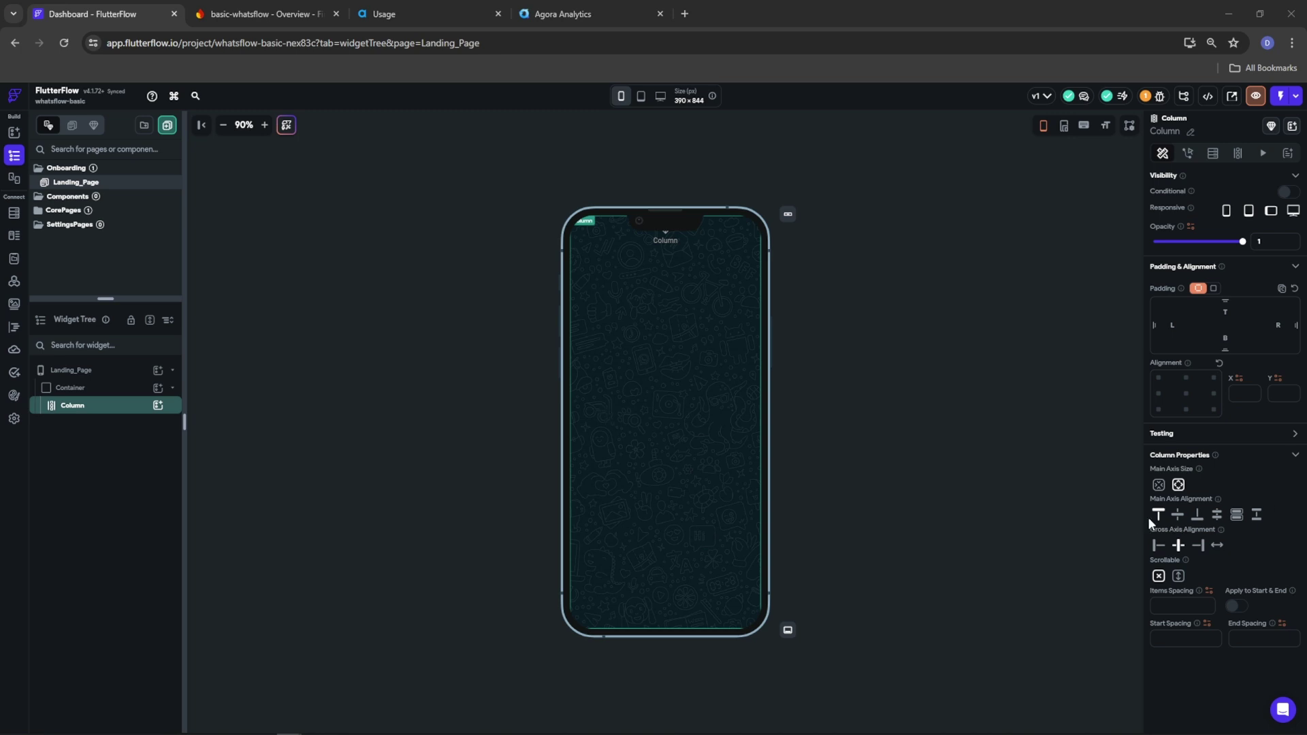
pyautogui.click(1178, 516)
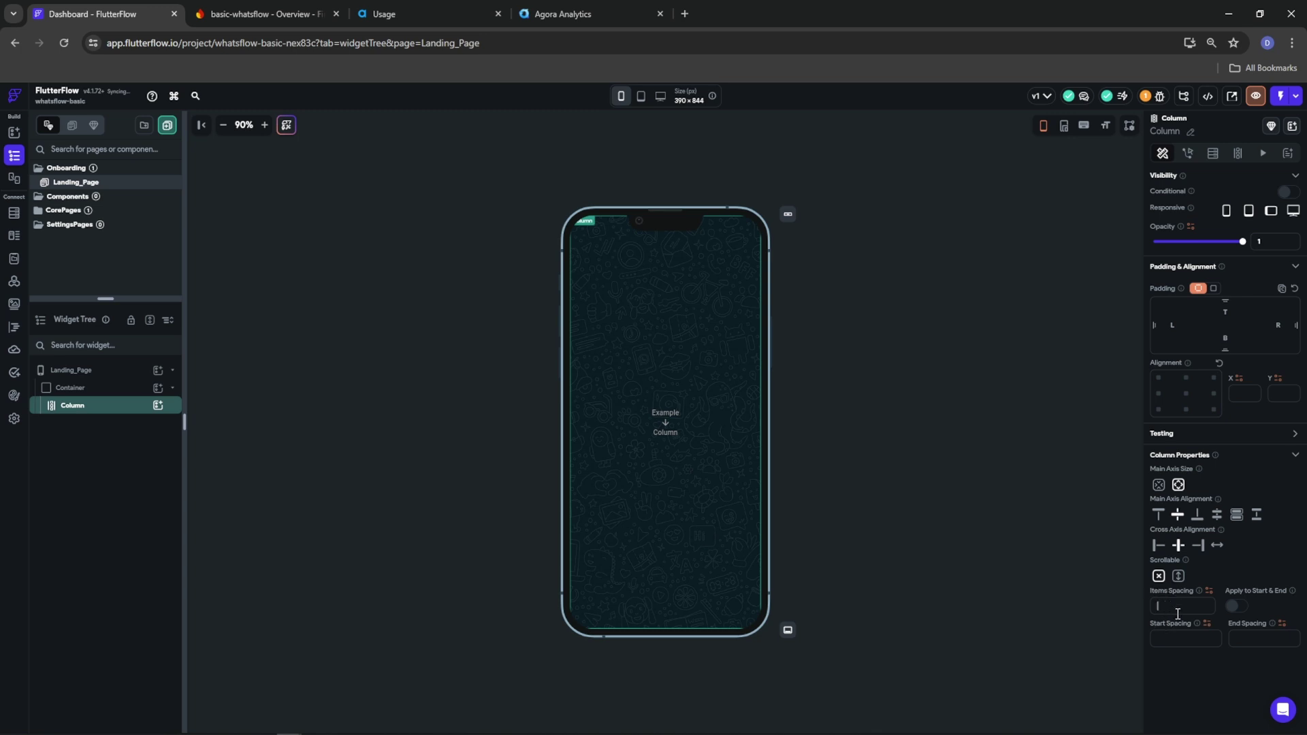
pyautogui.write('20')
# Add a Hello World Text and a nested Column holding another Hello World Text
pyautogui.click(157, 406)
pyautogui.click(212, 465)
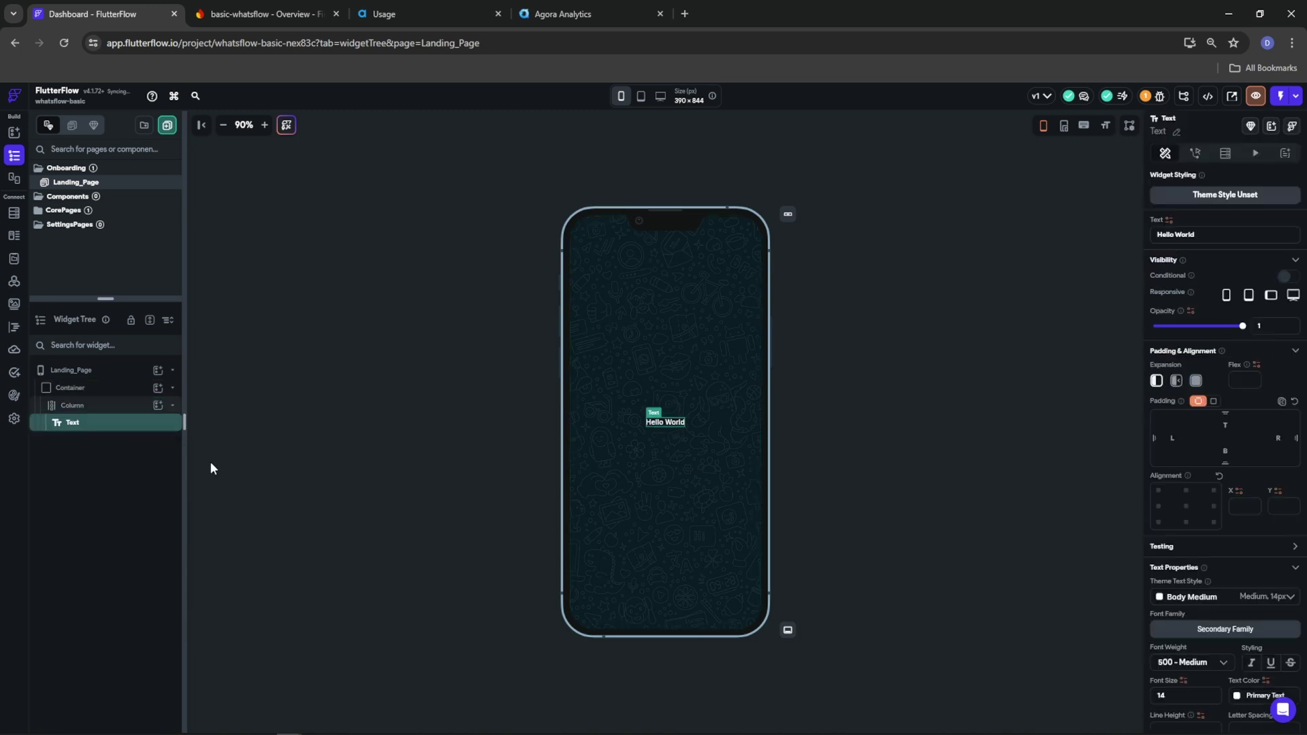
pyautogui.click(119, 407)
pyautogui.click(157, 405)
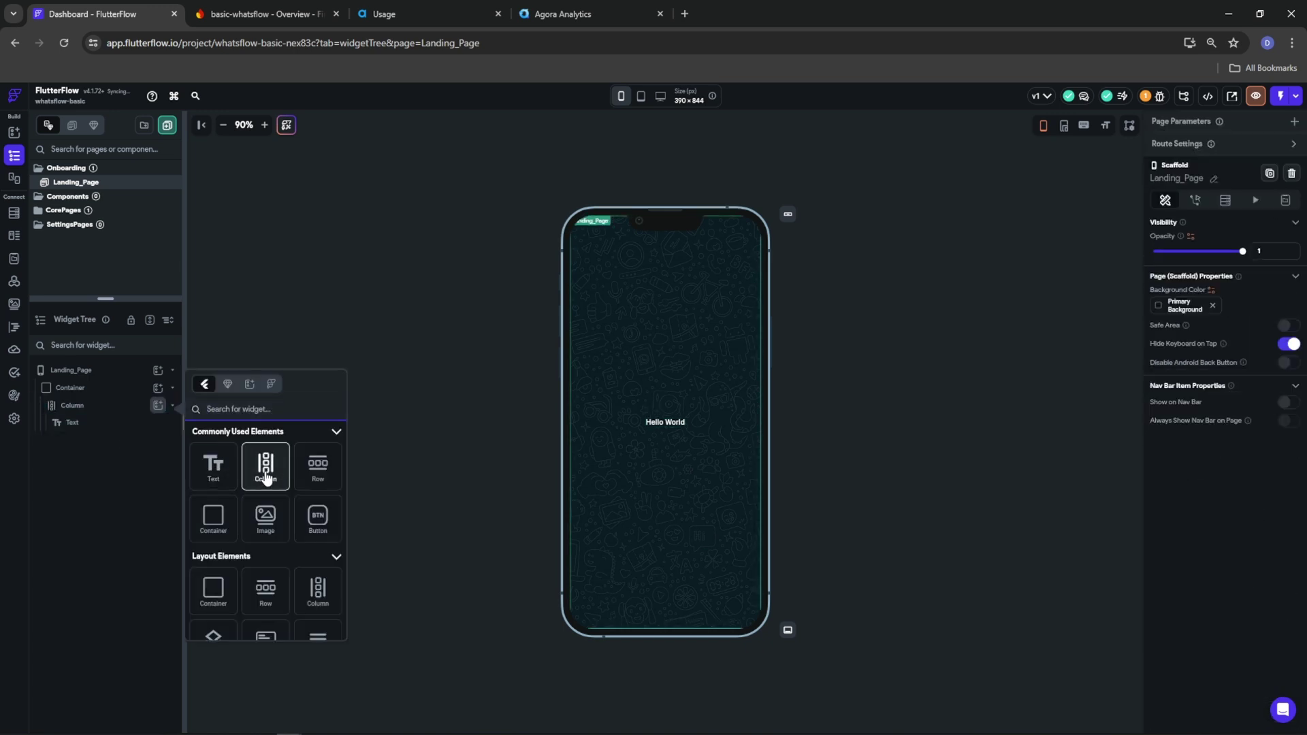
pyautogui.click(273, 483)
pyautogui.click(158, 441)
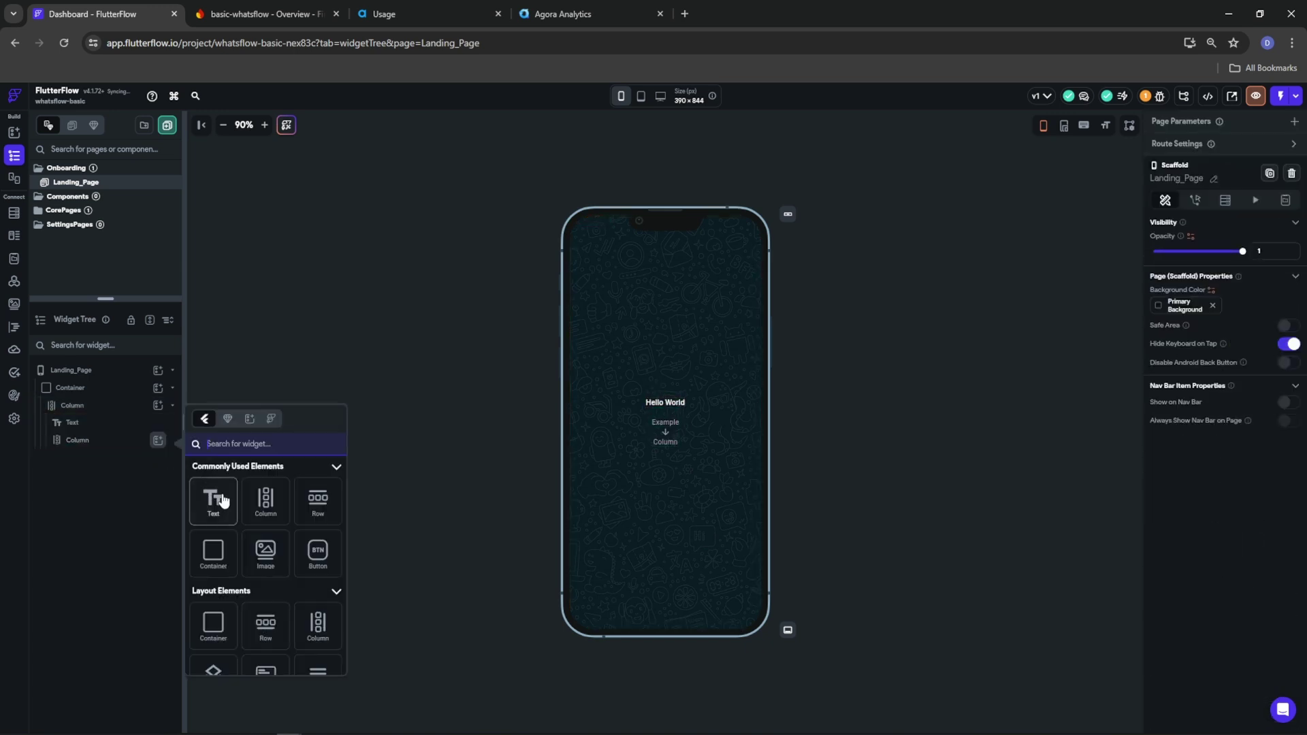
pyautogui.click(211, 500)
# Add a Row containing a Button, aligned to the Row's end
pyautogui.click(106, 407)
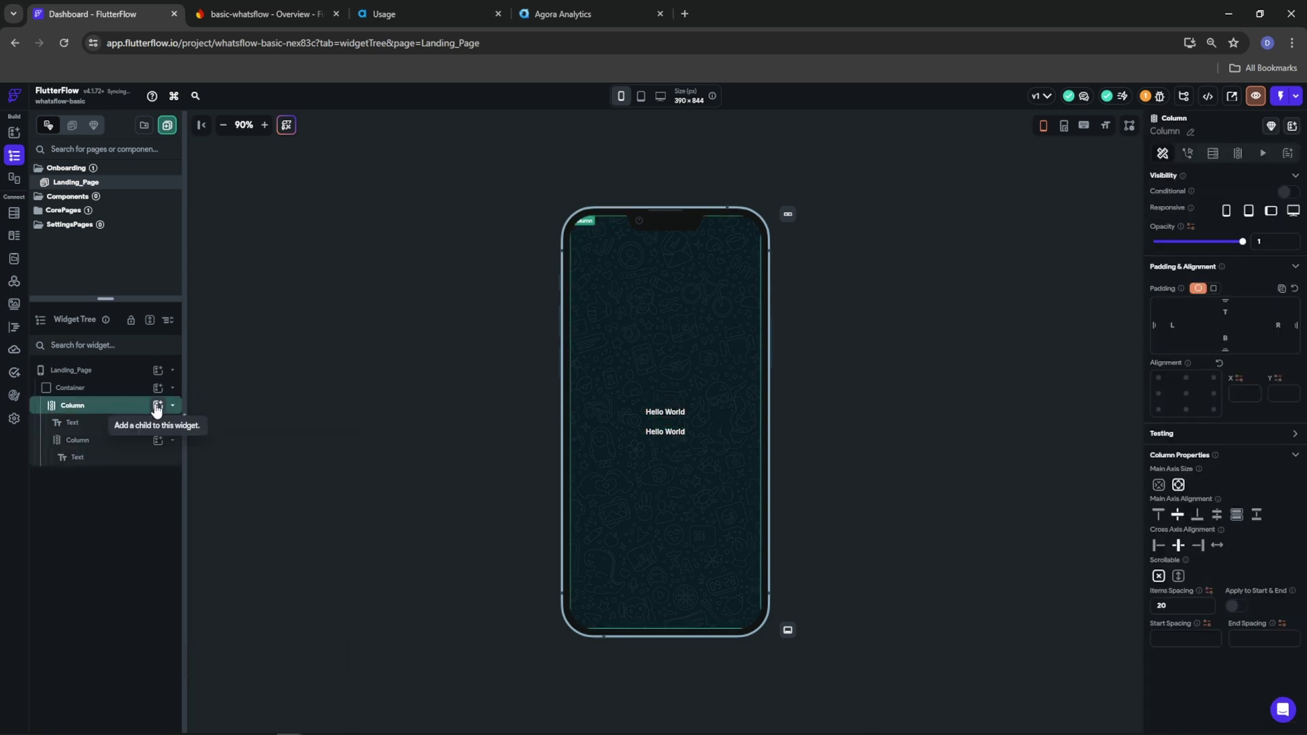
pyautogui.click(210, 417)
pyautogui.click(158, 406)
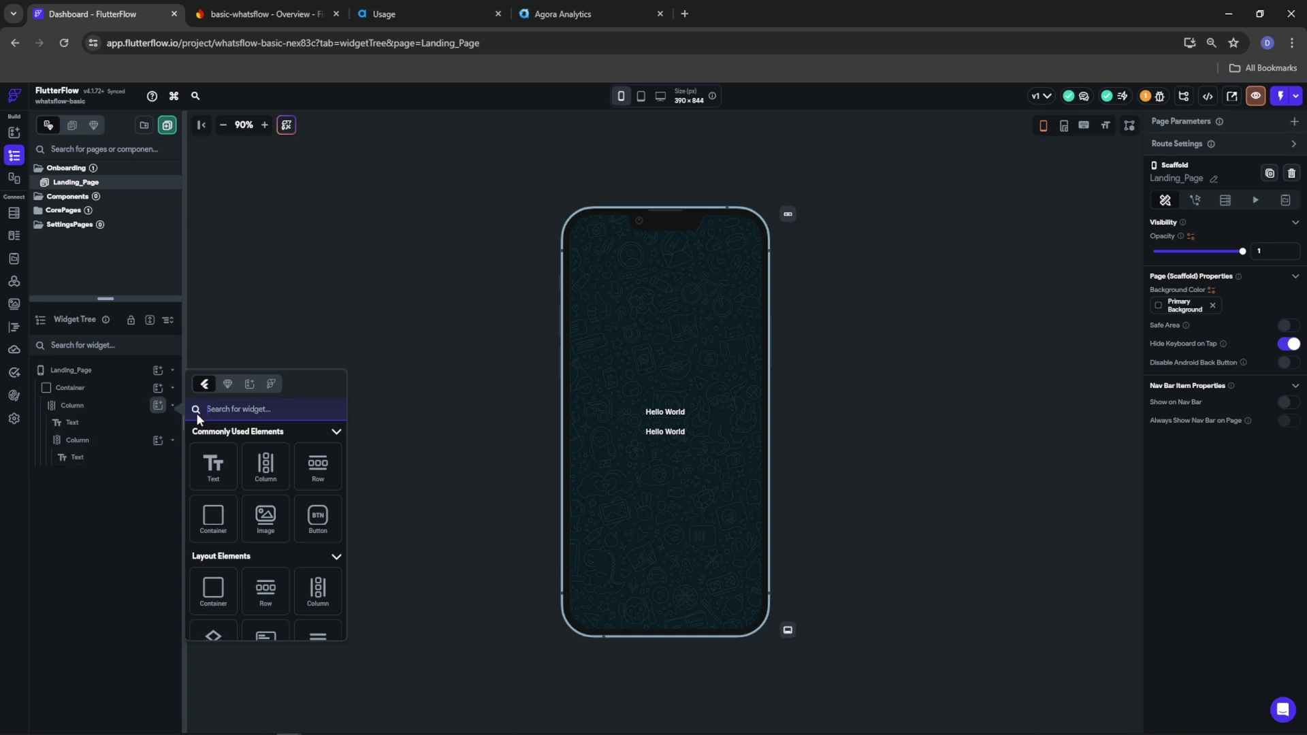
pyautogui.click(318, 466)
pyautogui.click(158, 475)
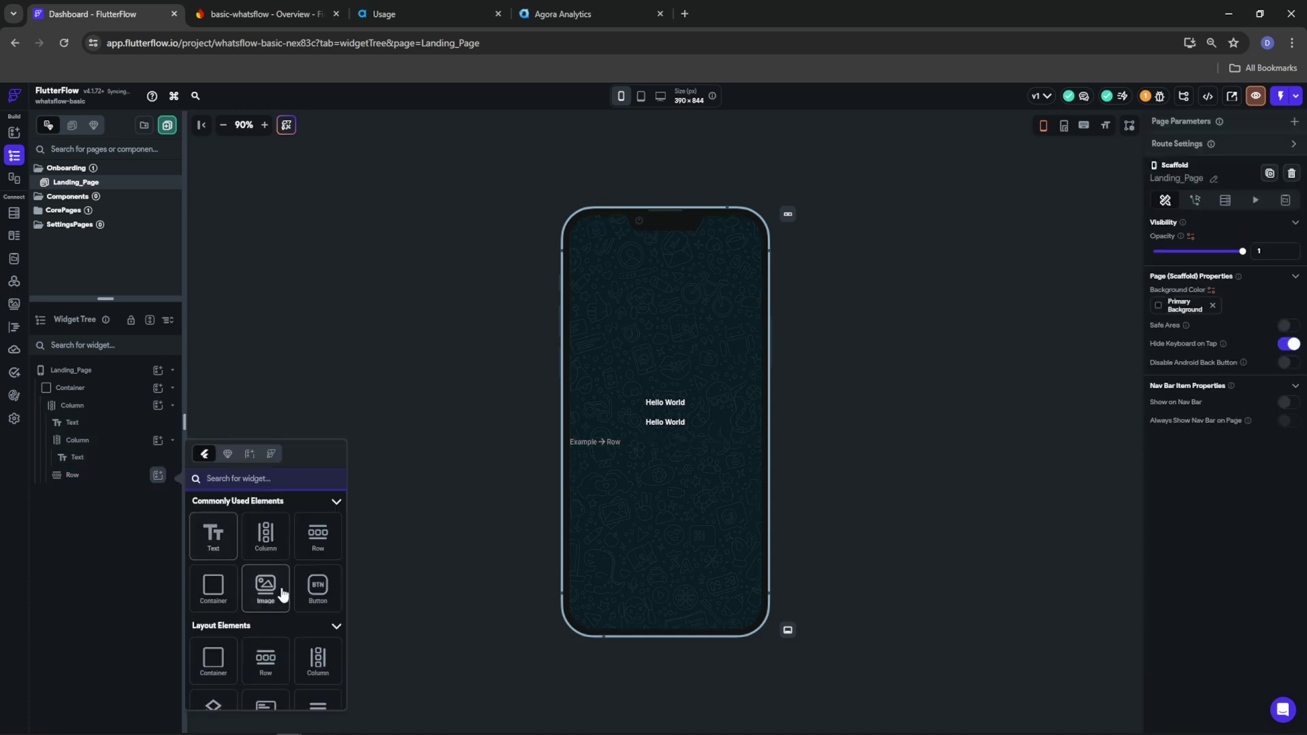
pyautogui.click(319, 589)
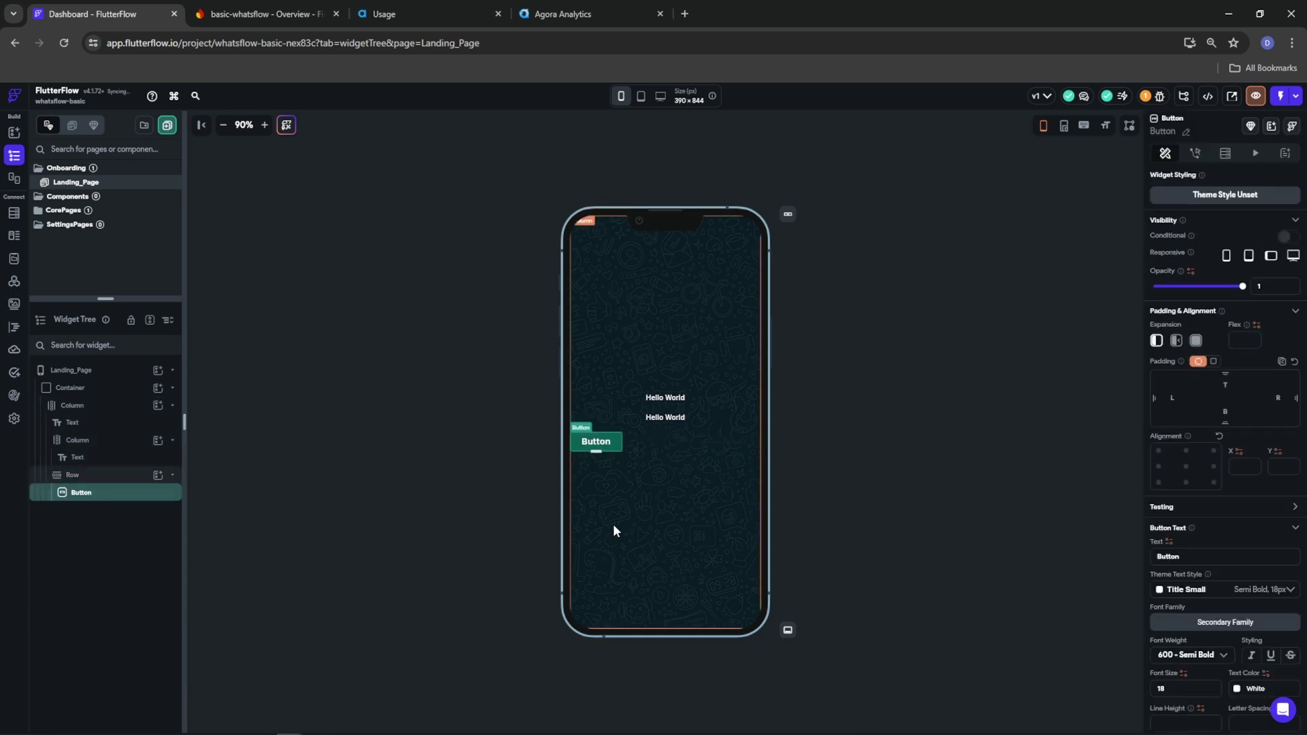
pyautogui.click(94, 474)
pyautogui.click(1199, 543)
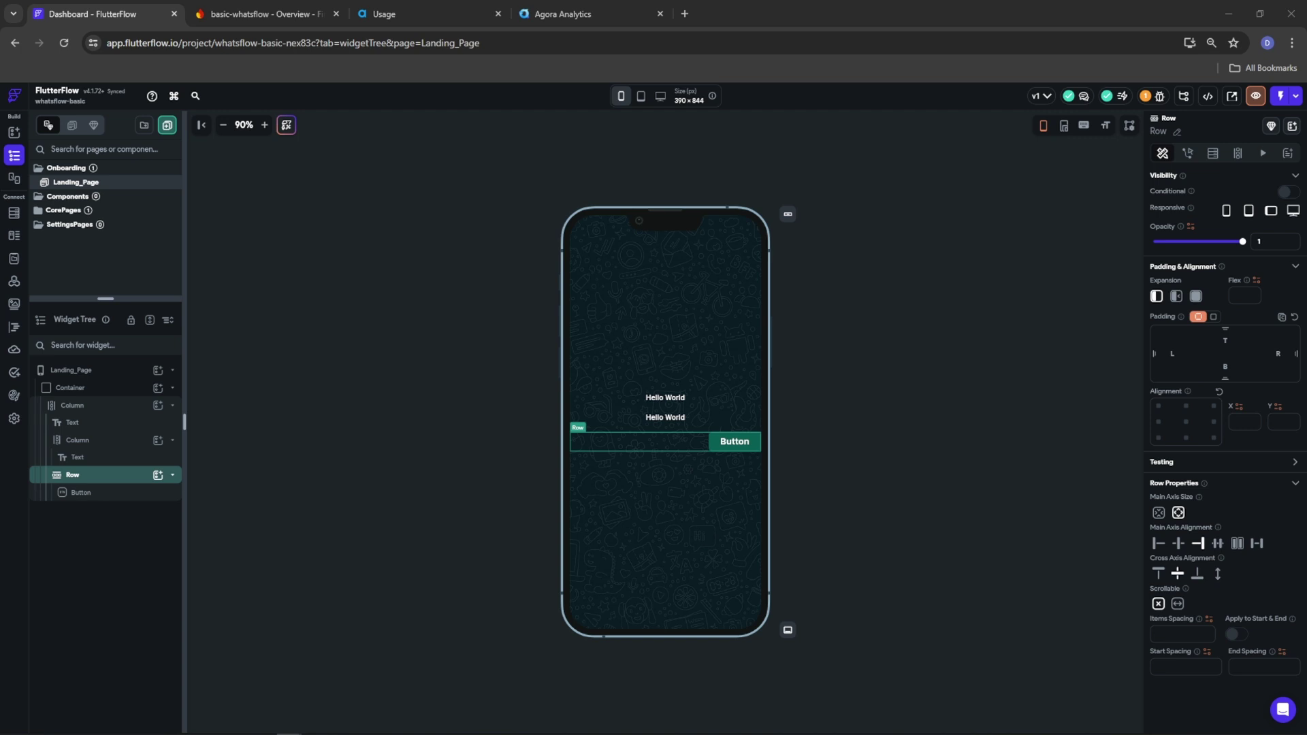
# Set the outer Column's left and right padding to 20
pyautogui.click(85, 406)
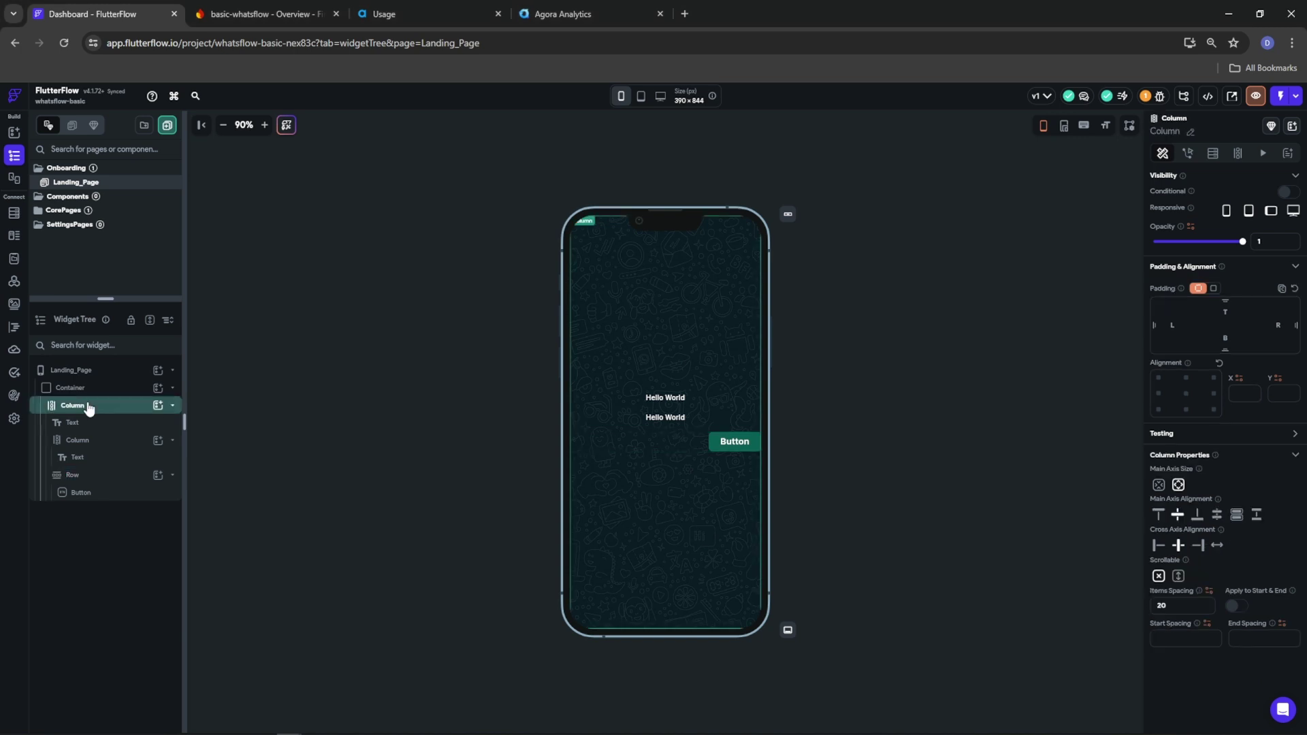
pyautogui.click(1213, 289)
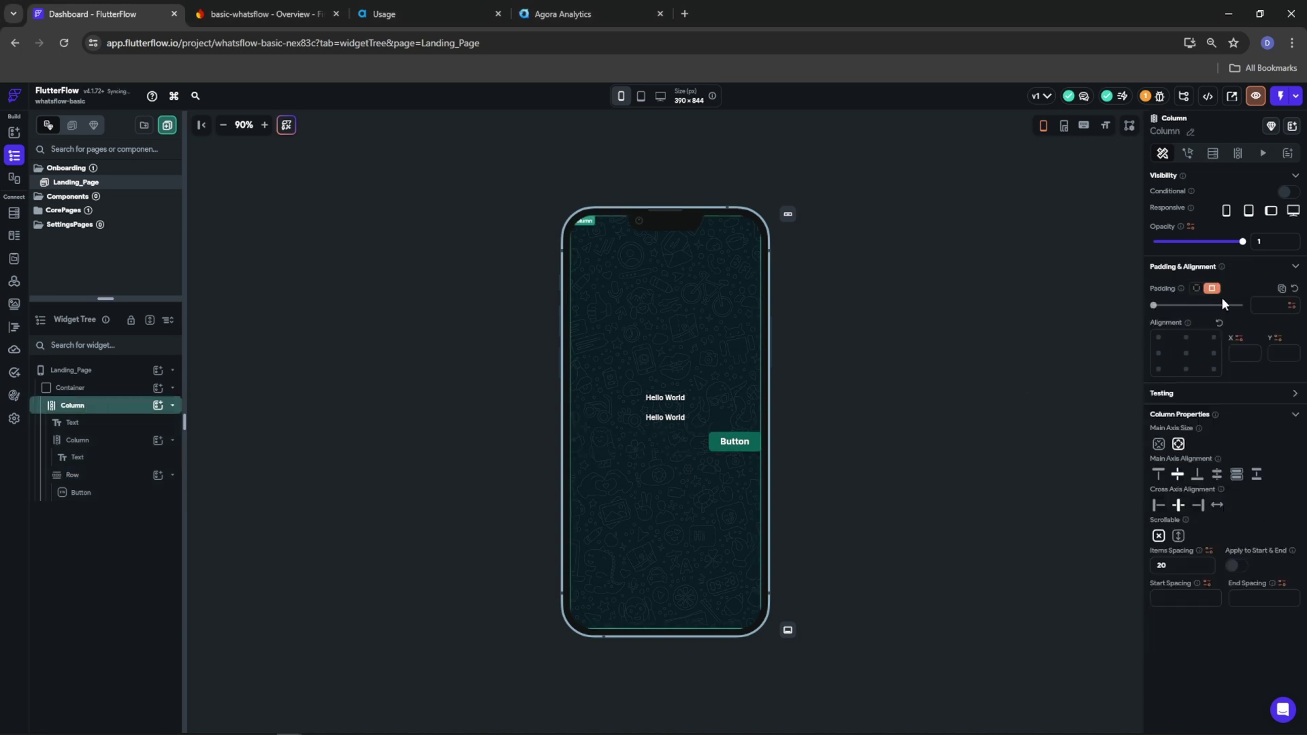
pyautogui.click(1196, 289)
pyautogui.write('20')
pyautogui.click(1280, 325)
pyautogui.write('20')
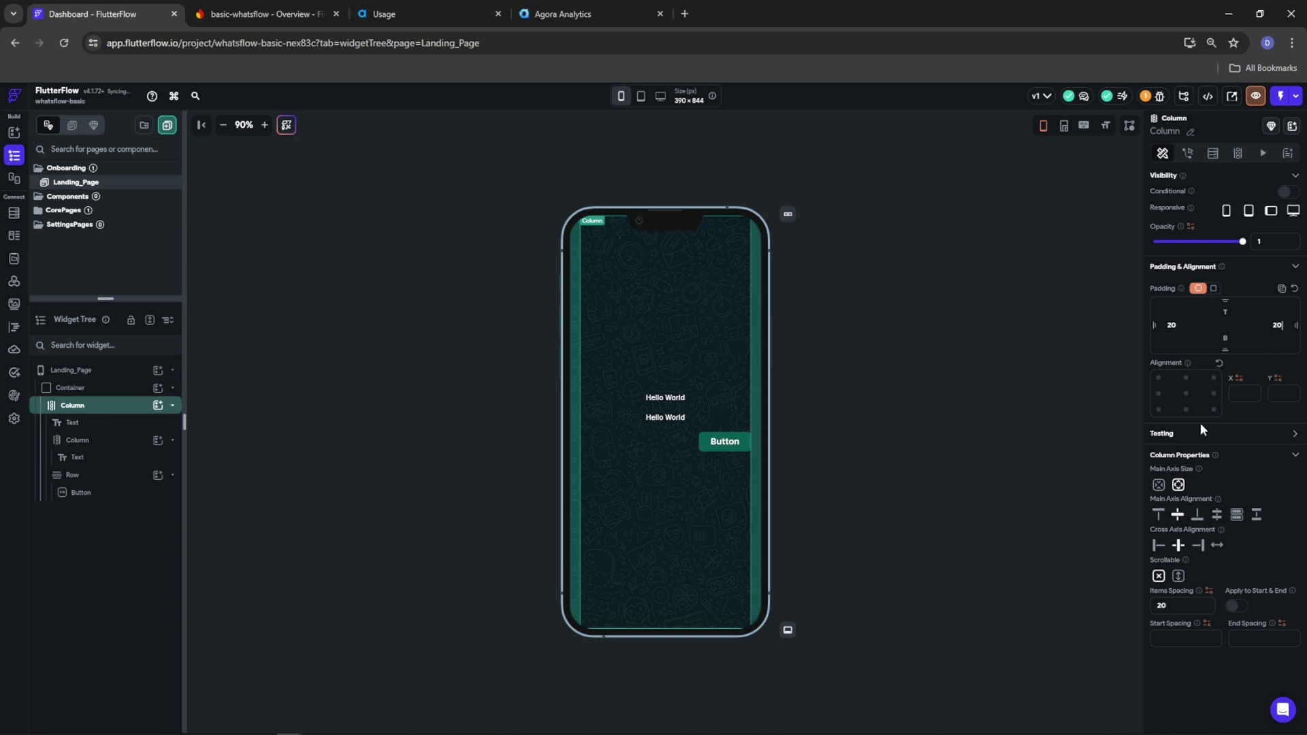
pyautogui.click(677, 397)
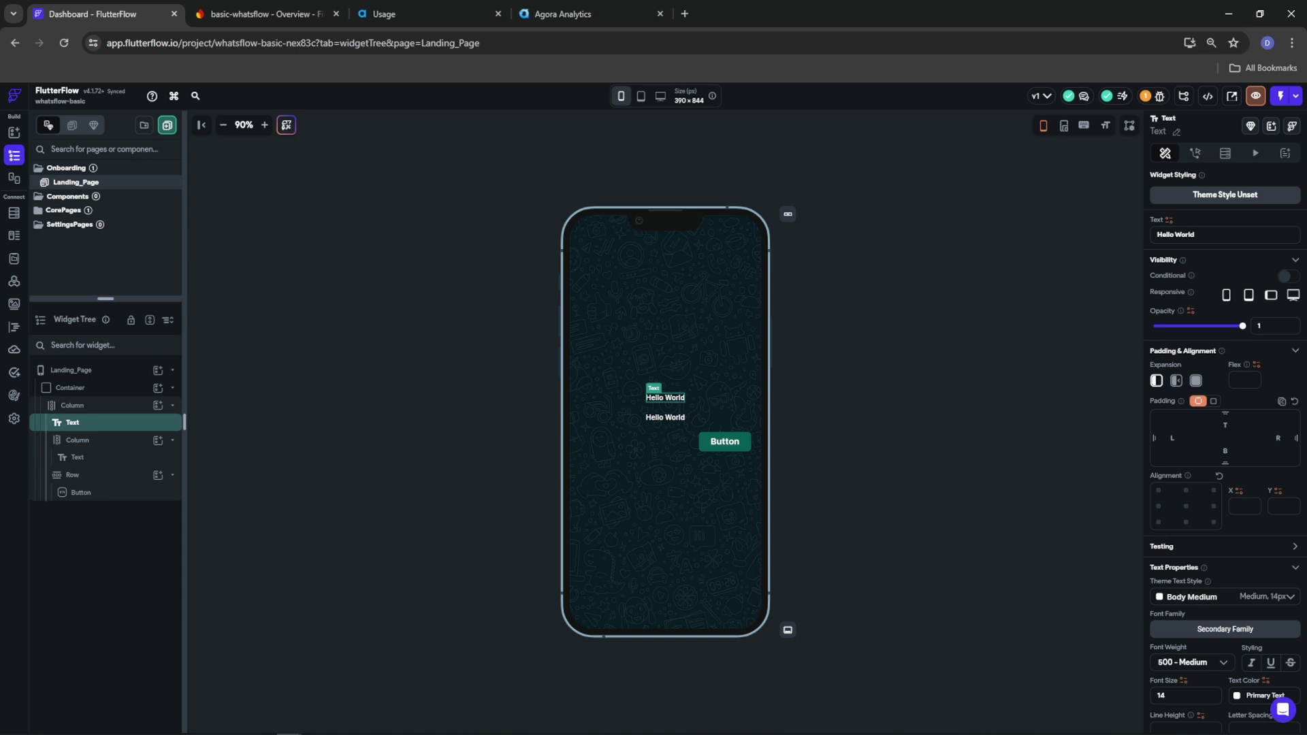
# Change the first text to 'Welcome to WhatsFlow' in 700 Bold, font size 20
pyautogui.moveTo(1199, 234); pyautogui.dragTo(1094, 241)
pyautogui.write('Weclome')
pyautogui.press('BackSpace')
pyautogui.press('BackSpace')
pyautogui.press('BackSpace')
pyautogui.press('BackSpace')
pyautogui.press('BackSpace')
pyautogui.write('lcome to Whats')
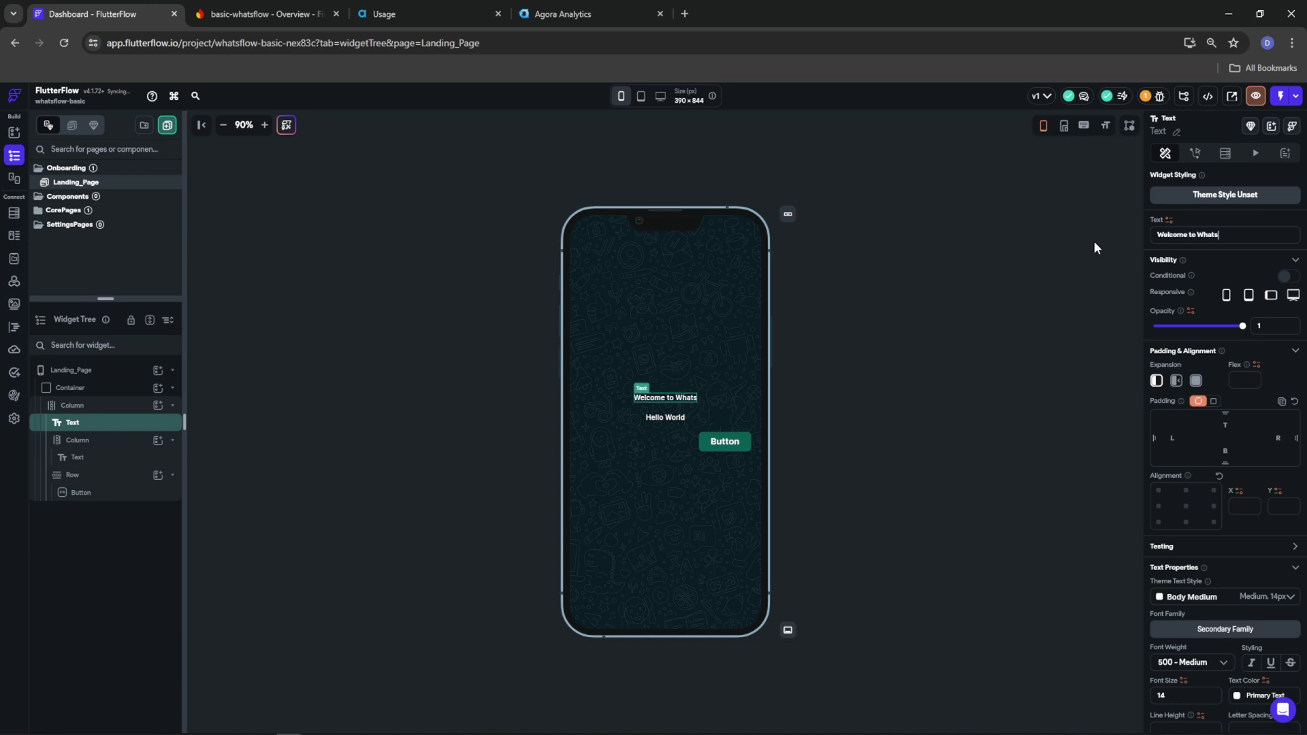
pyautogui.write('Flow')
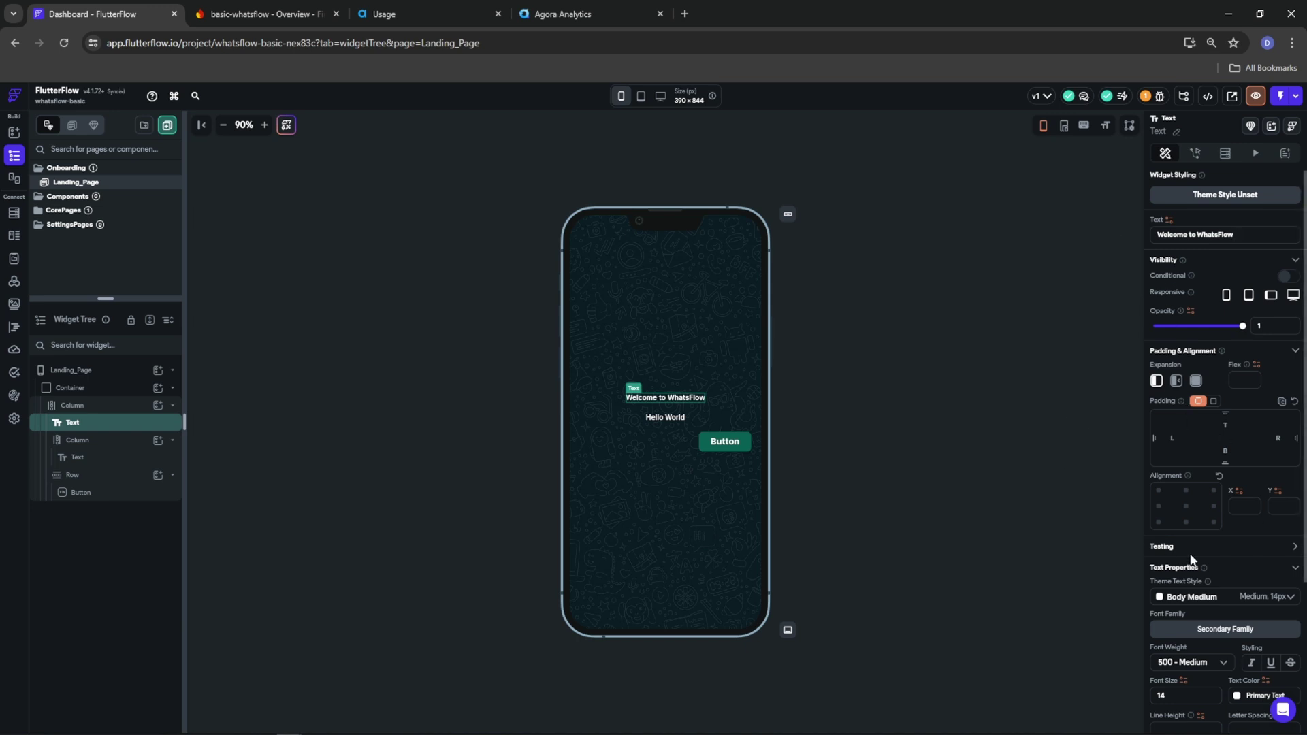
pyautogui.scroll(-3, 1195, 555)
pyautogui.click(1189, 492)
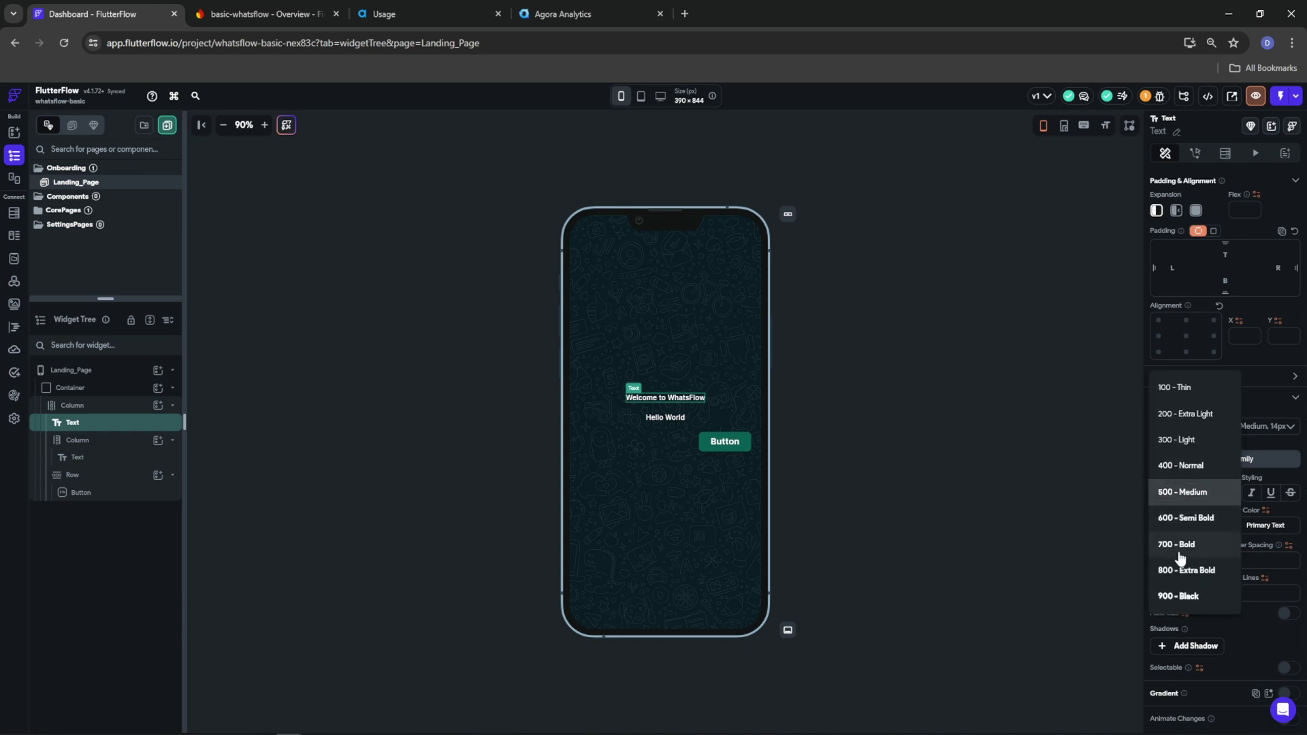
pyautogui.click(1180, 544)
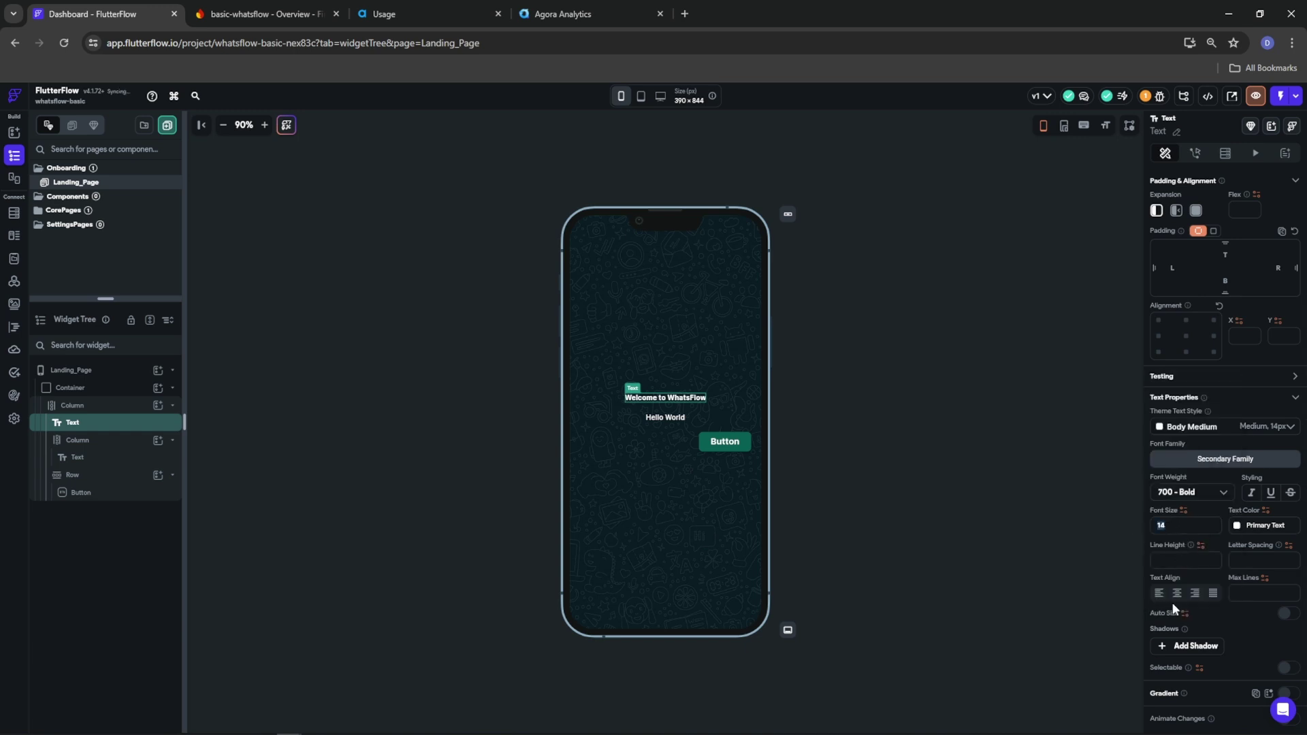
pyautogui.write('20')
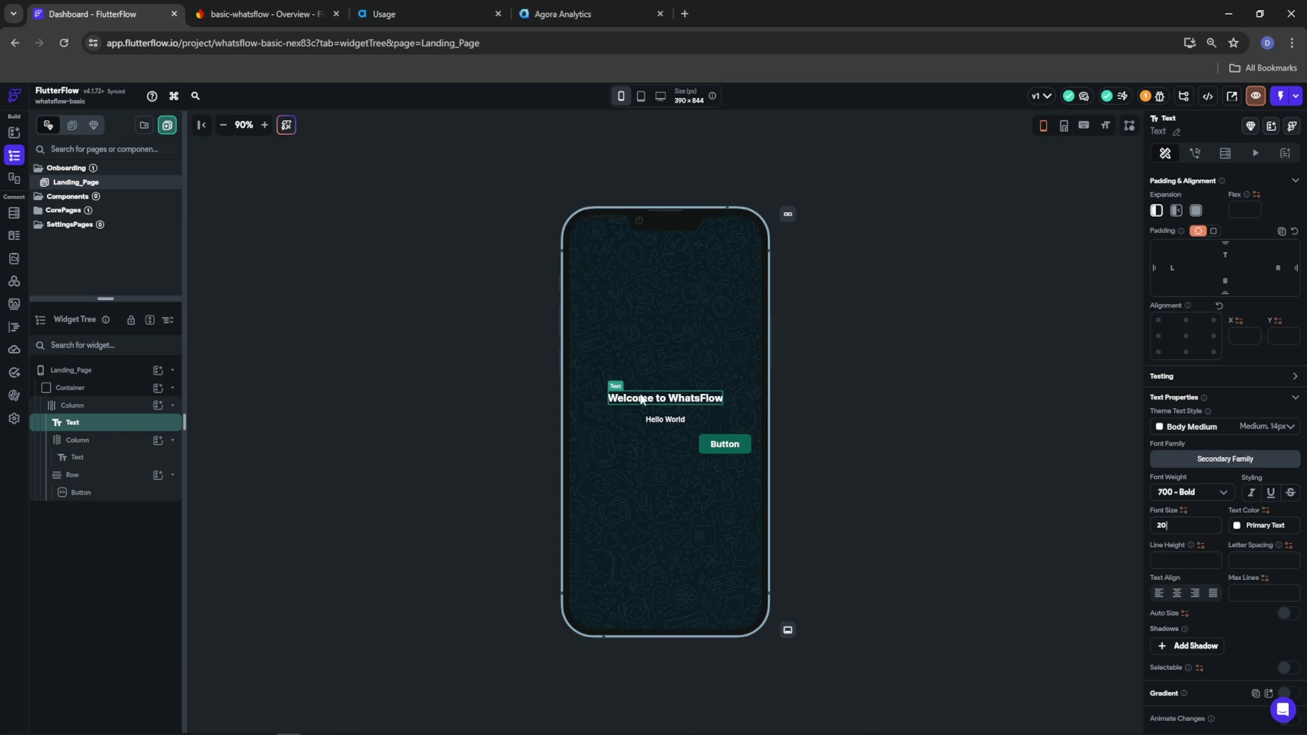
pyautogui.click(670, 420)
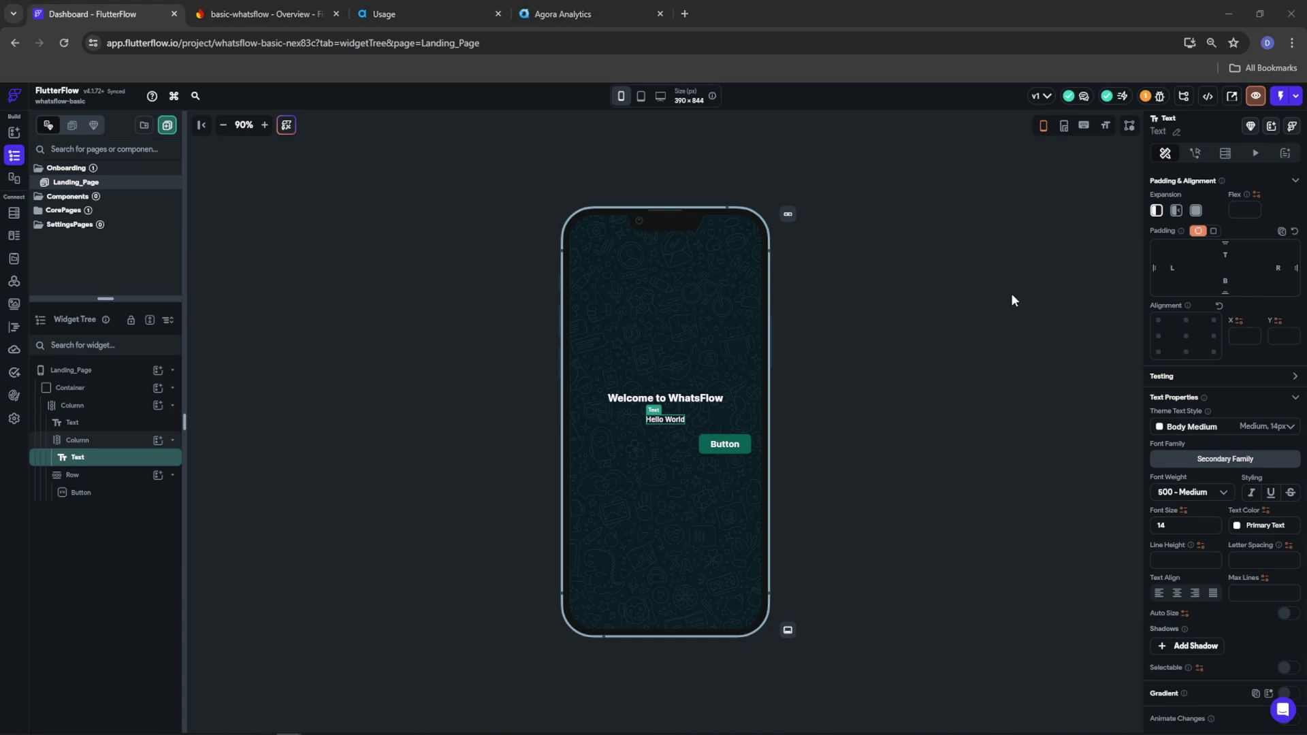
# Replace the second Hello World with the terms notice ending 'testing and educational purposes.'
pyautogui.scroll(3, 1164, 492)
pyautogui.click(1178, 234)
pyautogui.hotkey('ctrl', 'a')
pyautogui.write('By continuing you agree to terms and conditions of Whatsflow and that this app should only be used for testing.')
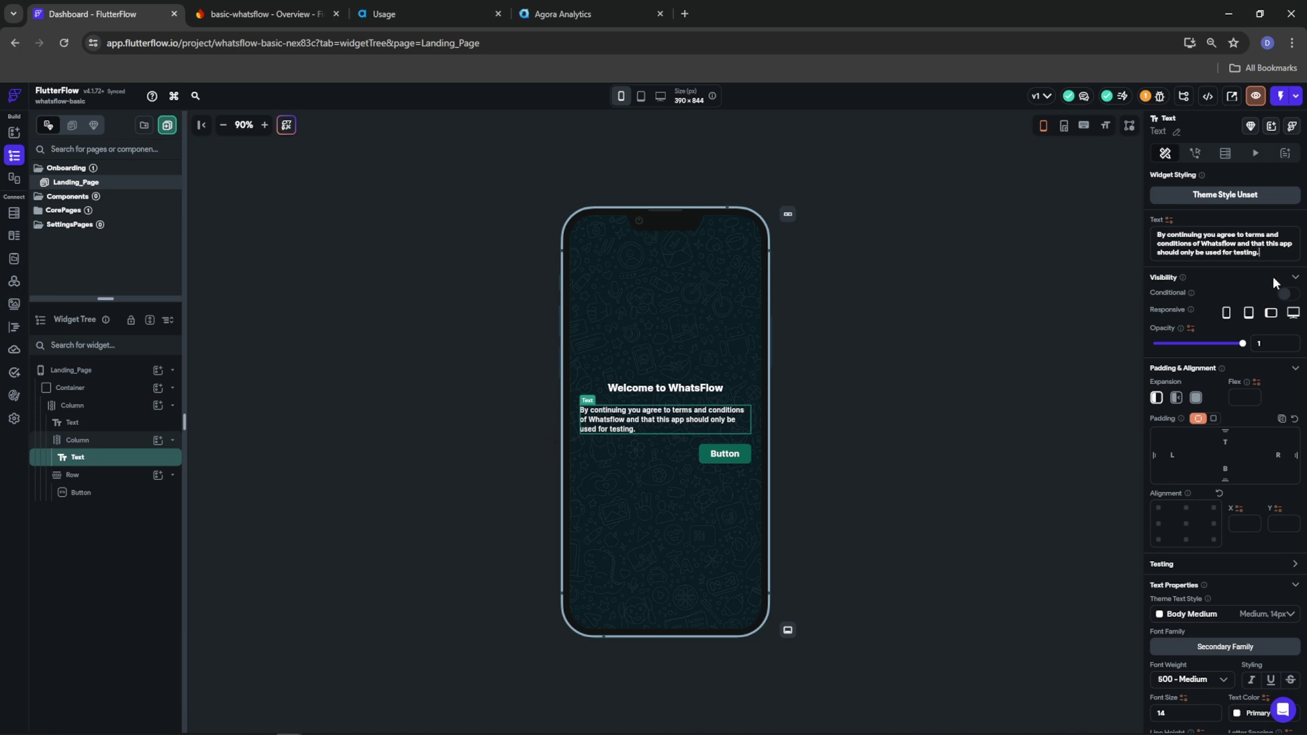
pyautogui.press('BackSpace')
pyautogui.write('and education.al purposes')
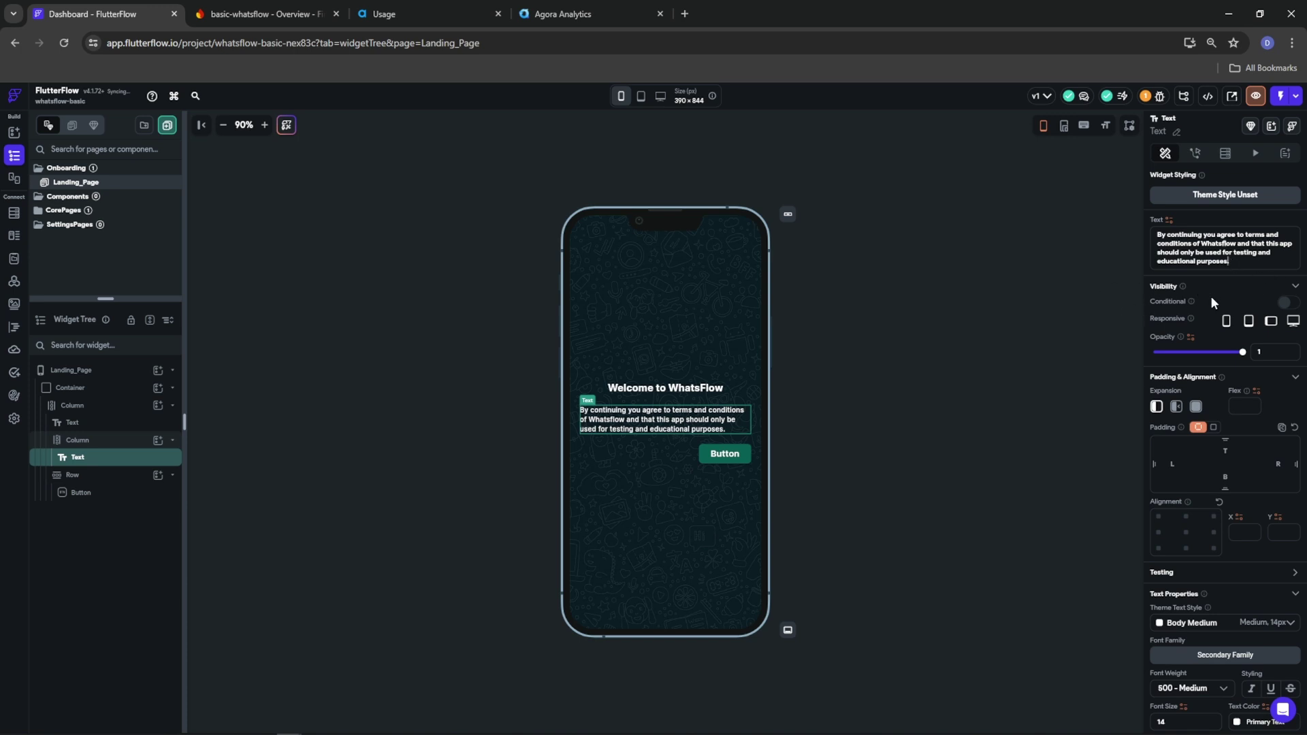
pyautogui.click(724, 454)
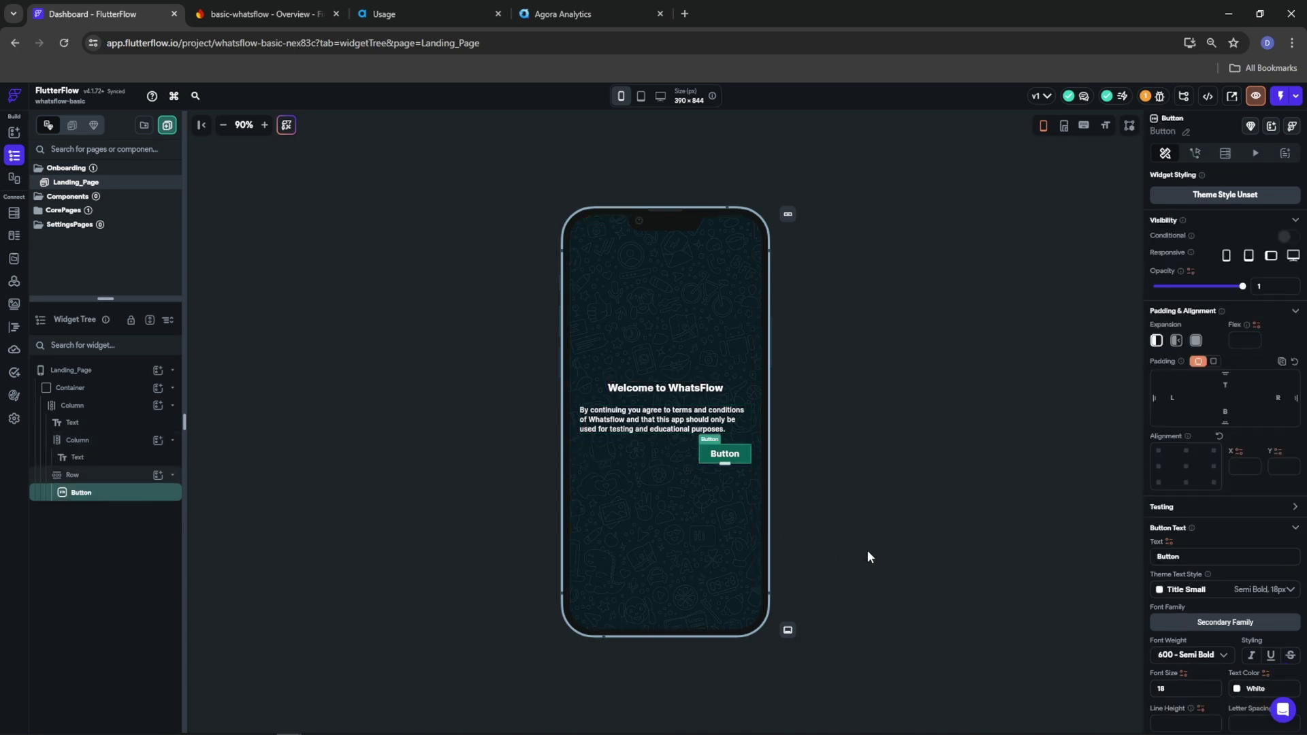
# Change the button label to 'Continue' and give it a Tertiary green fill
pyautogui.scroll(-5, 1171, 476)
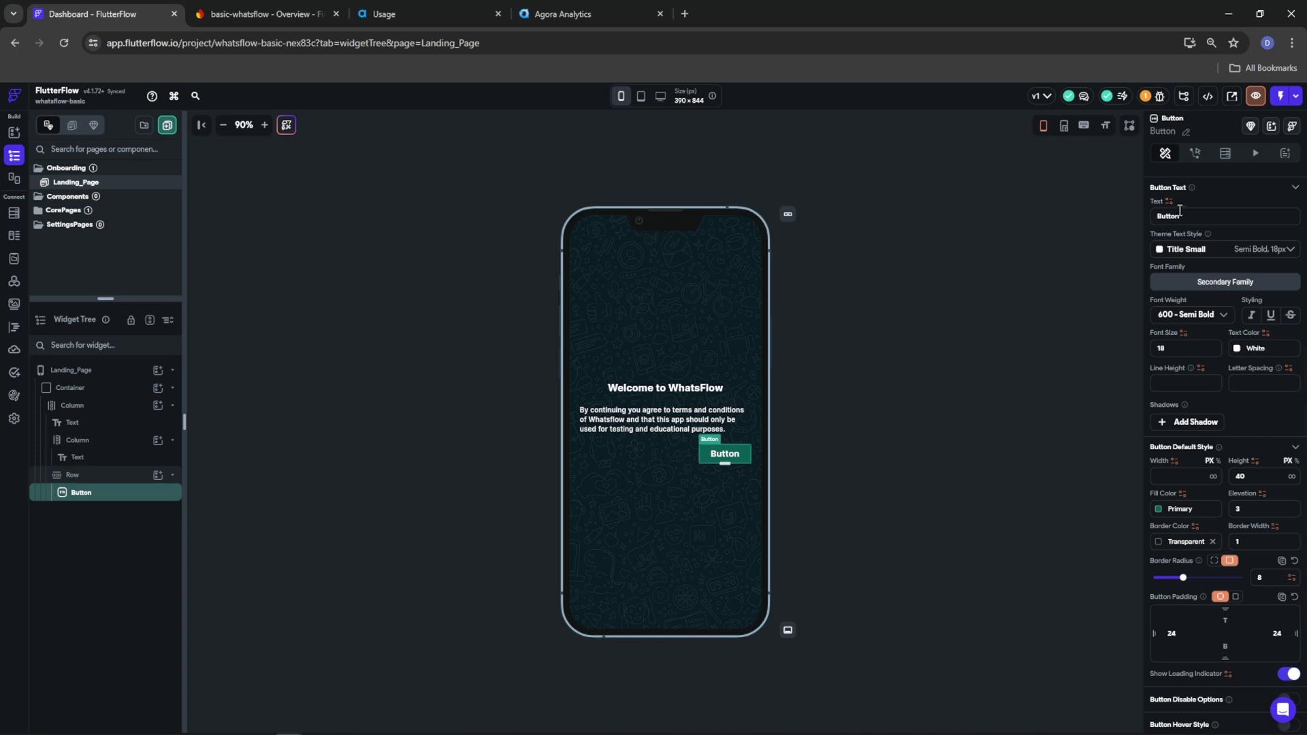
pyautogui.moveTo(1185, 216); pyautogui.dragTo(1153, 220)
pyautogui.write('Conti')
pyautogui.write('u')
pyautogui.click(1156, 508)
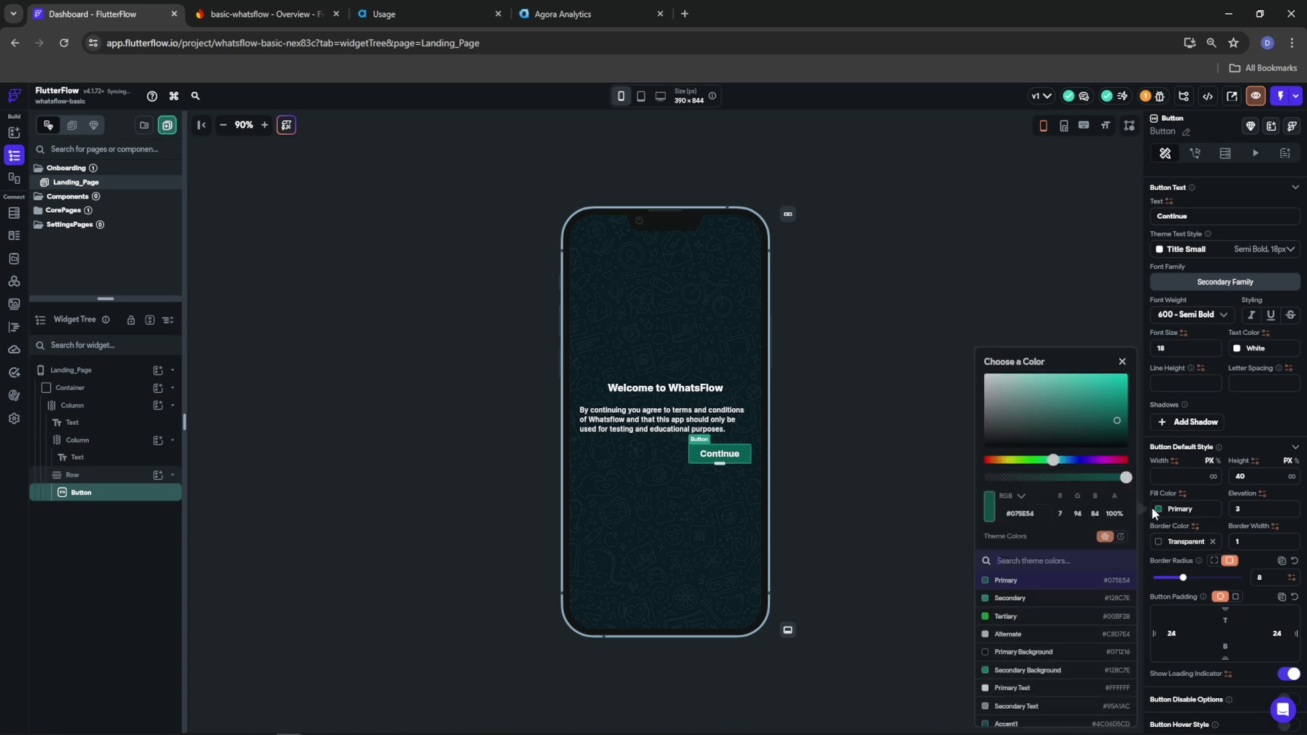
pyautogui.click(1004, 616)
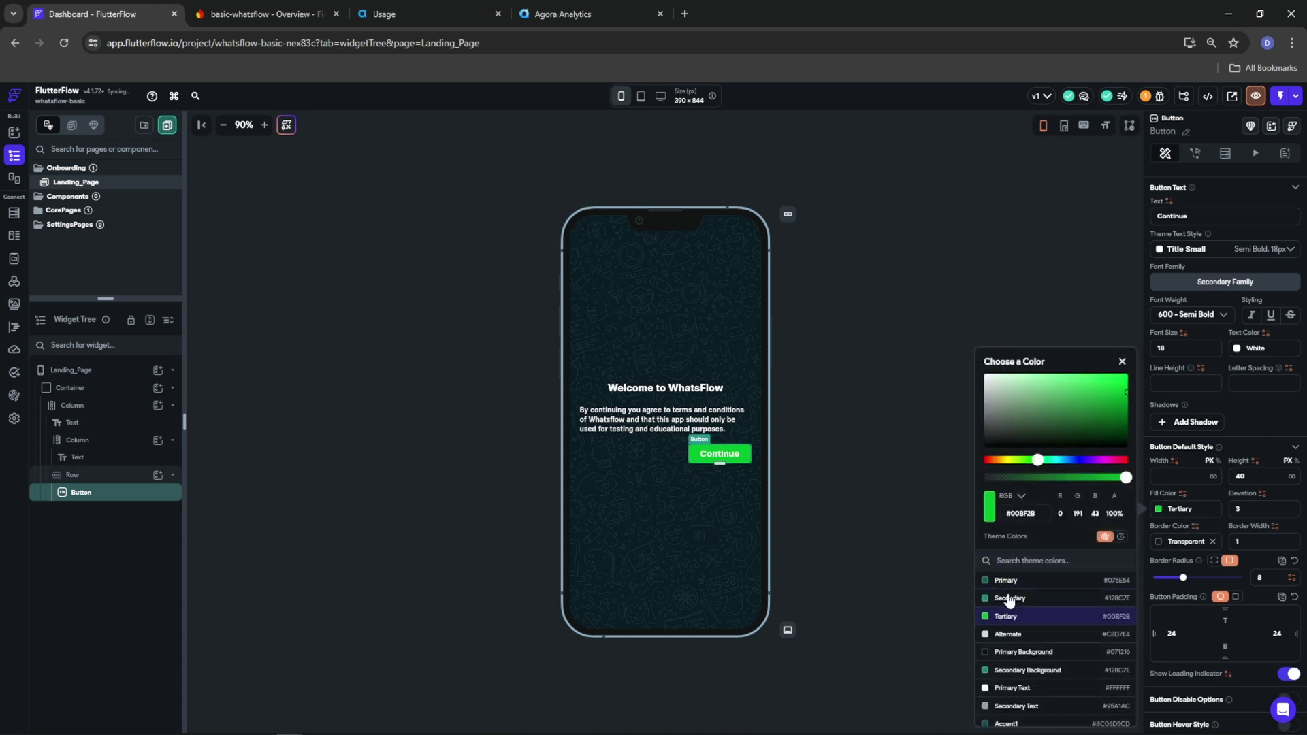
pyautogui.click(1238, 350)
# Color the button label Primary Background and set its weight to 800 Extra Bold
pyautogui.click(1238, 350)
pyautogui.click(1096, 617)
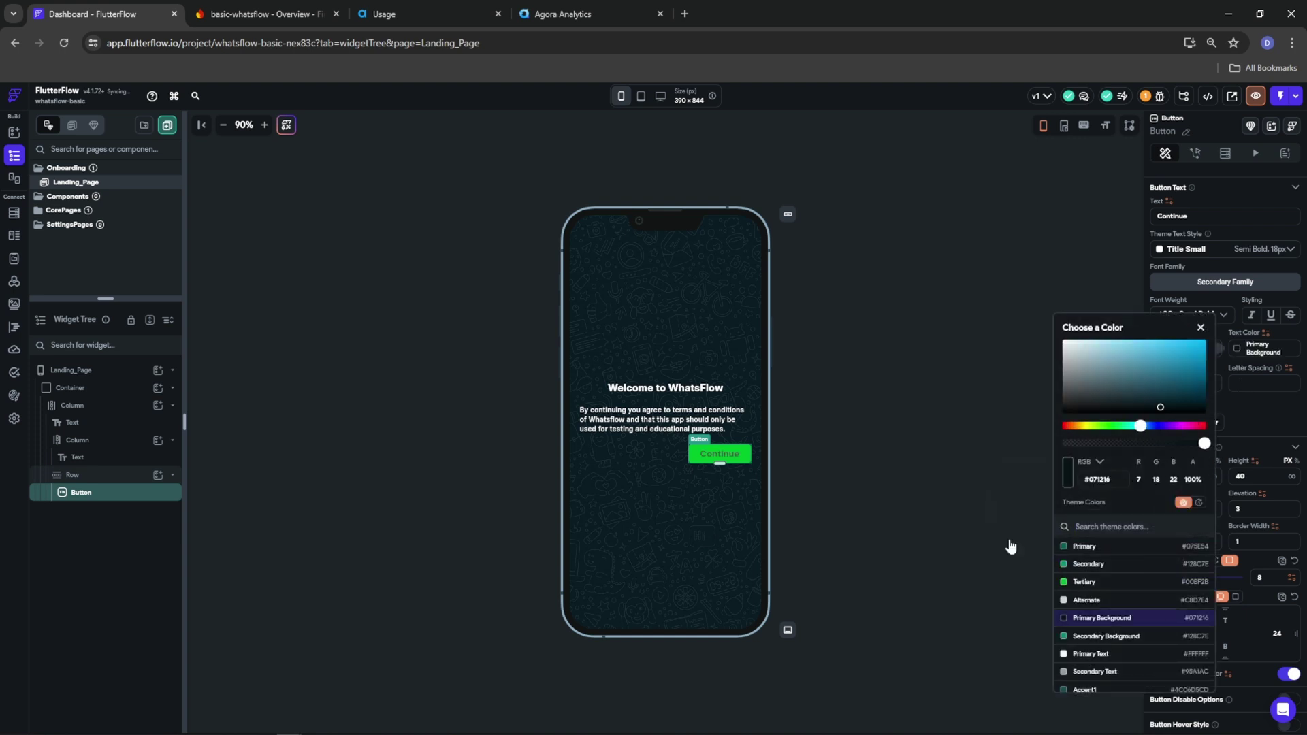
pyautogui.click(1283, 405)
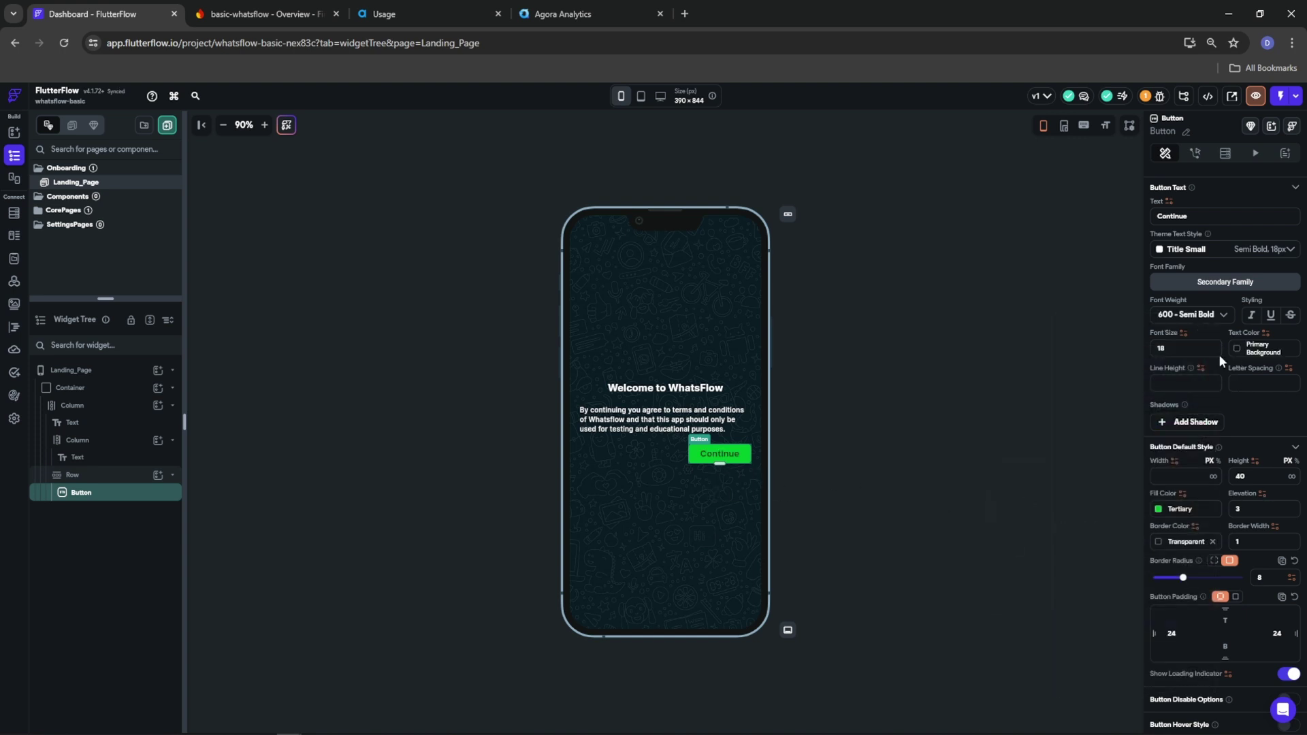
pyautogui.click(1193, 316)
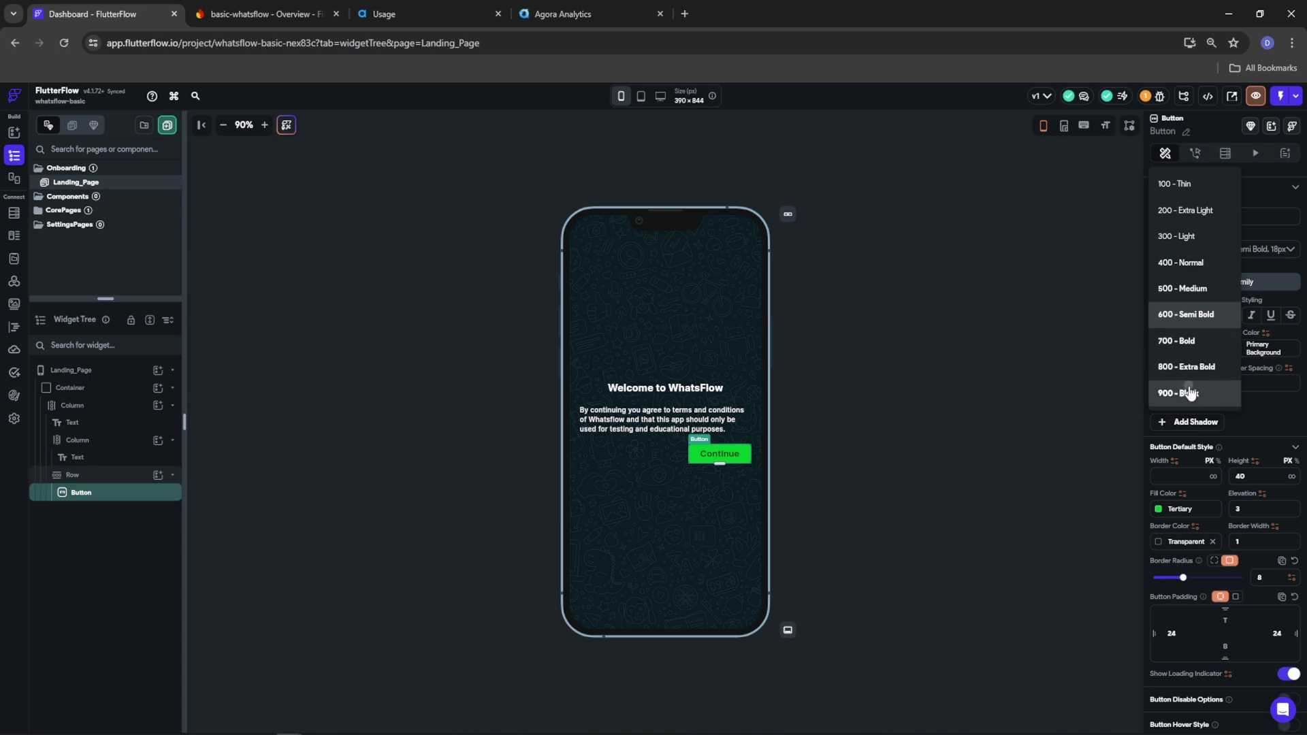
pyautogui.click(1186, 392)
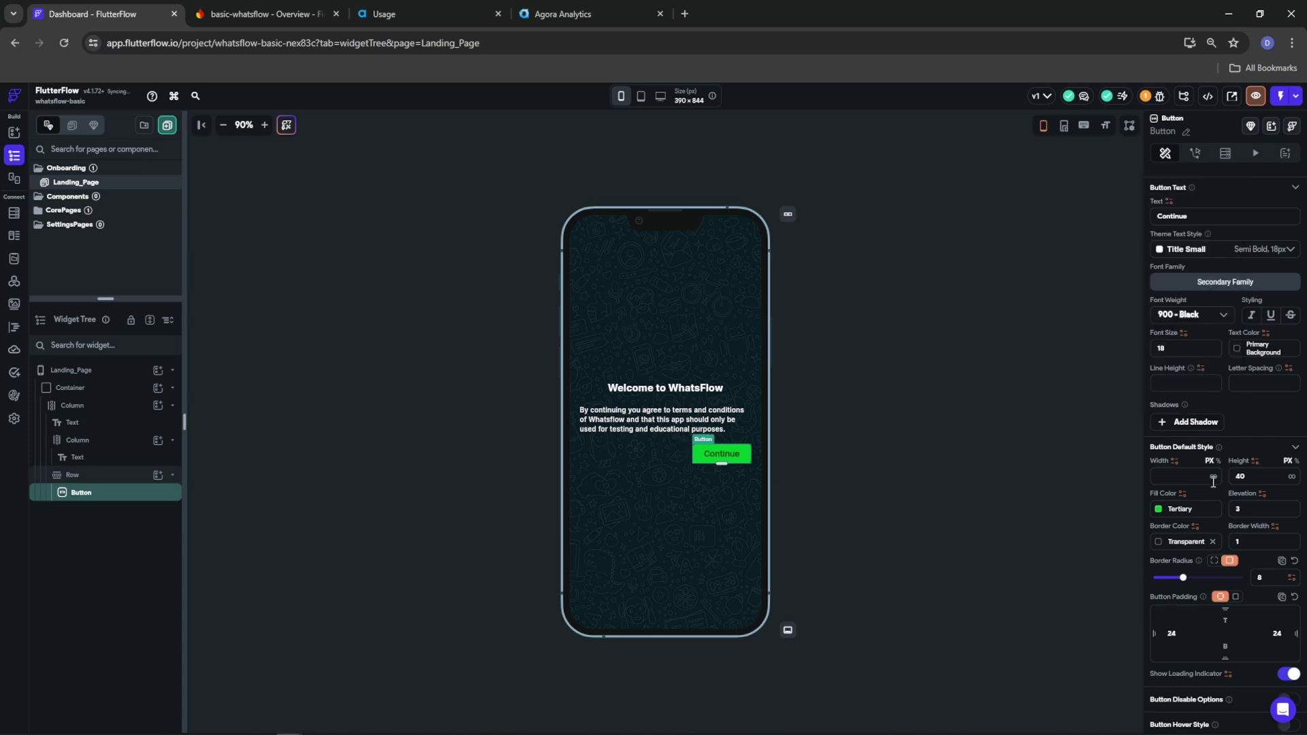
pyautogui.click(1191, 317)
pyautogui.click(1190, 310)
pyautogui.click(1188, 314)
# Set the Continue label weight to 700 Bold and center-align the terms paragraph
pyautogui.click(1180, 288)
pyautogui.click(381, 518)
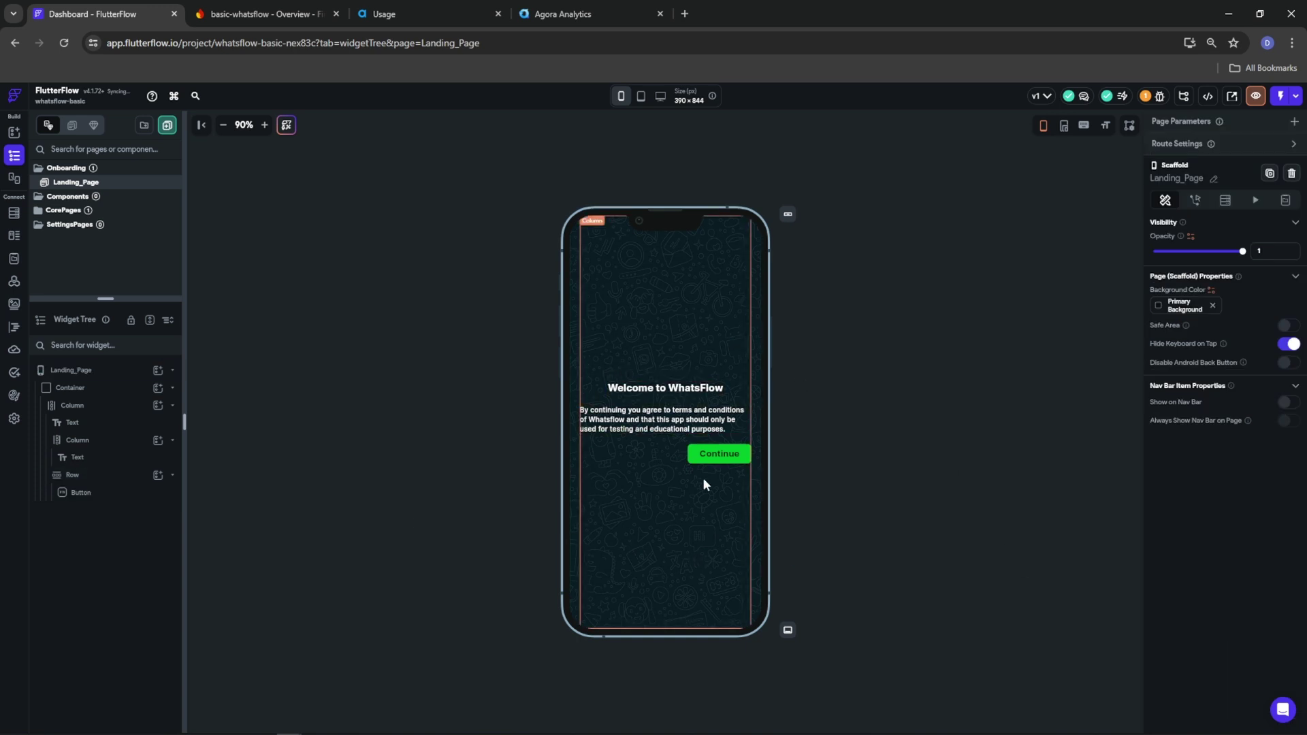
pyautogui.click(701, 414)
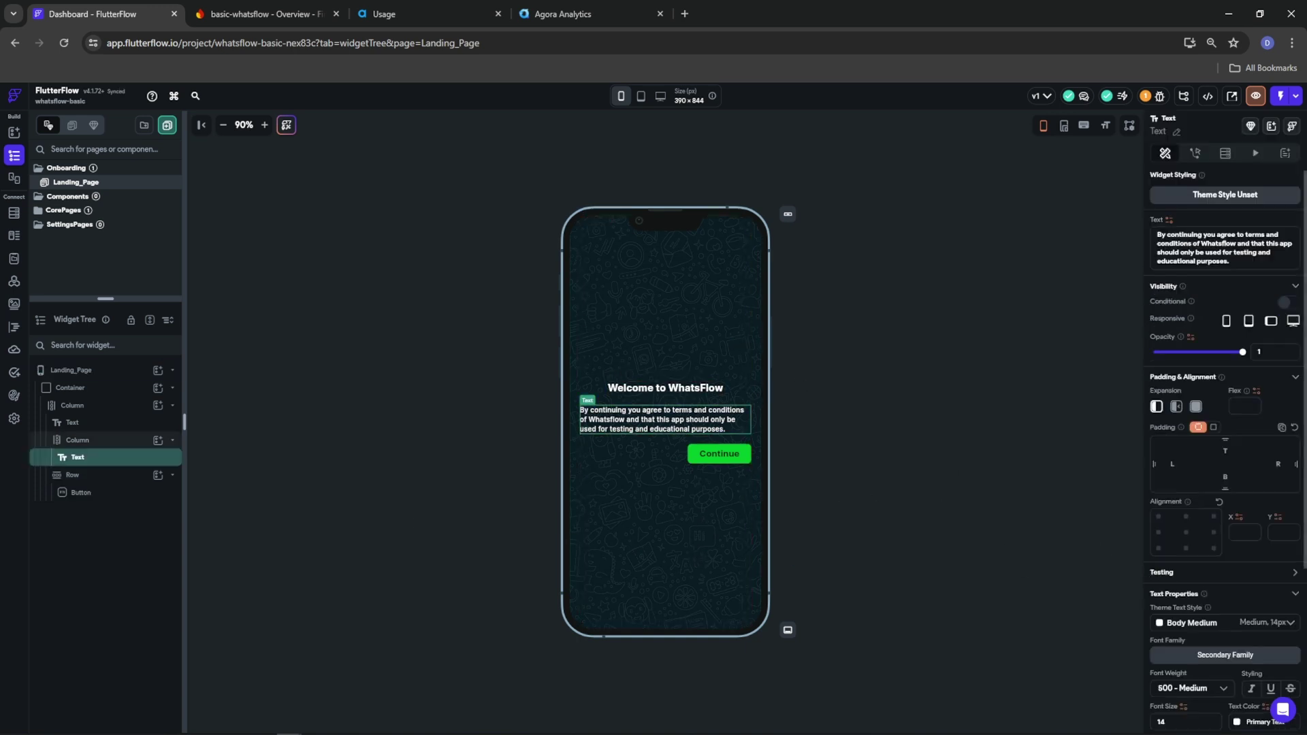
pyautogui.scroll(-2, 1177, 542)
pyautogui.scroll(-1, 1177, 542)
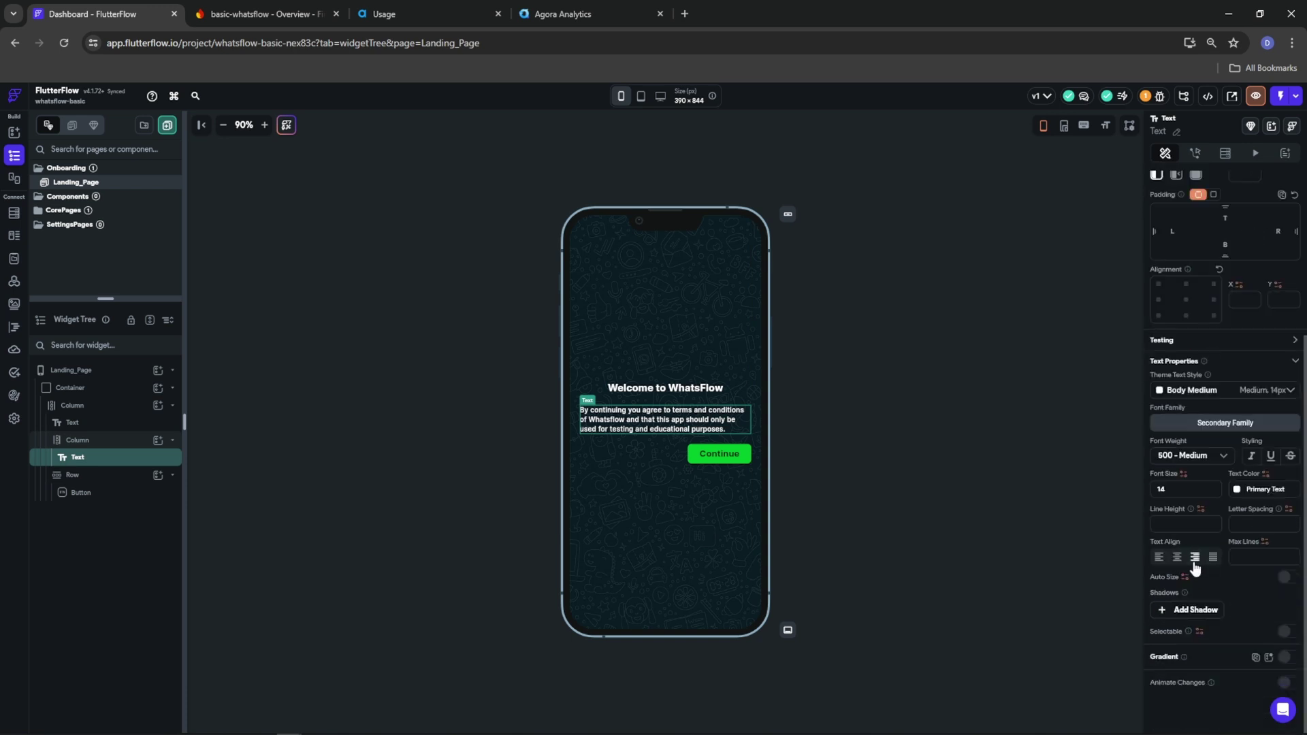
pyautogui.click(1177, 557)
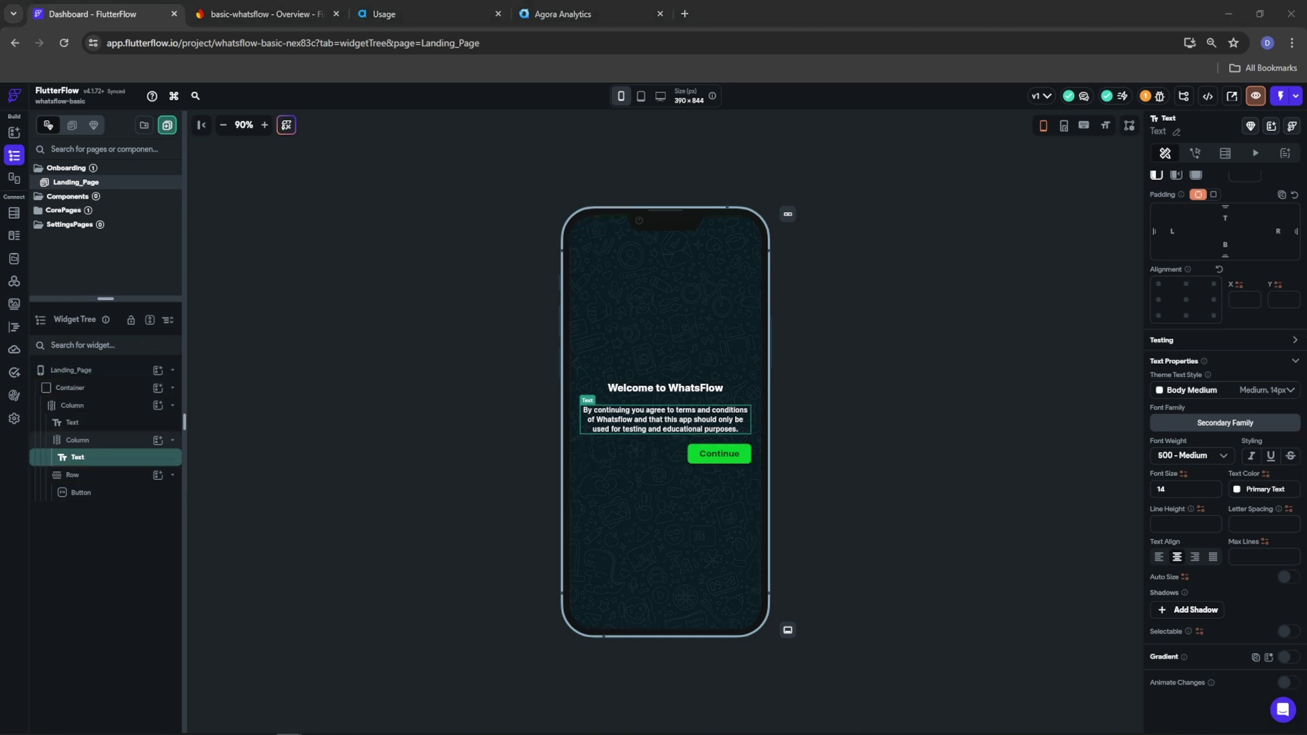
pyautogui.click(719, 453)
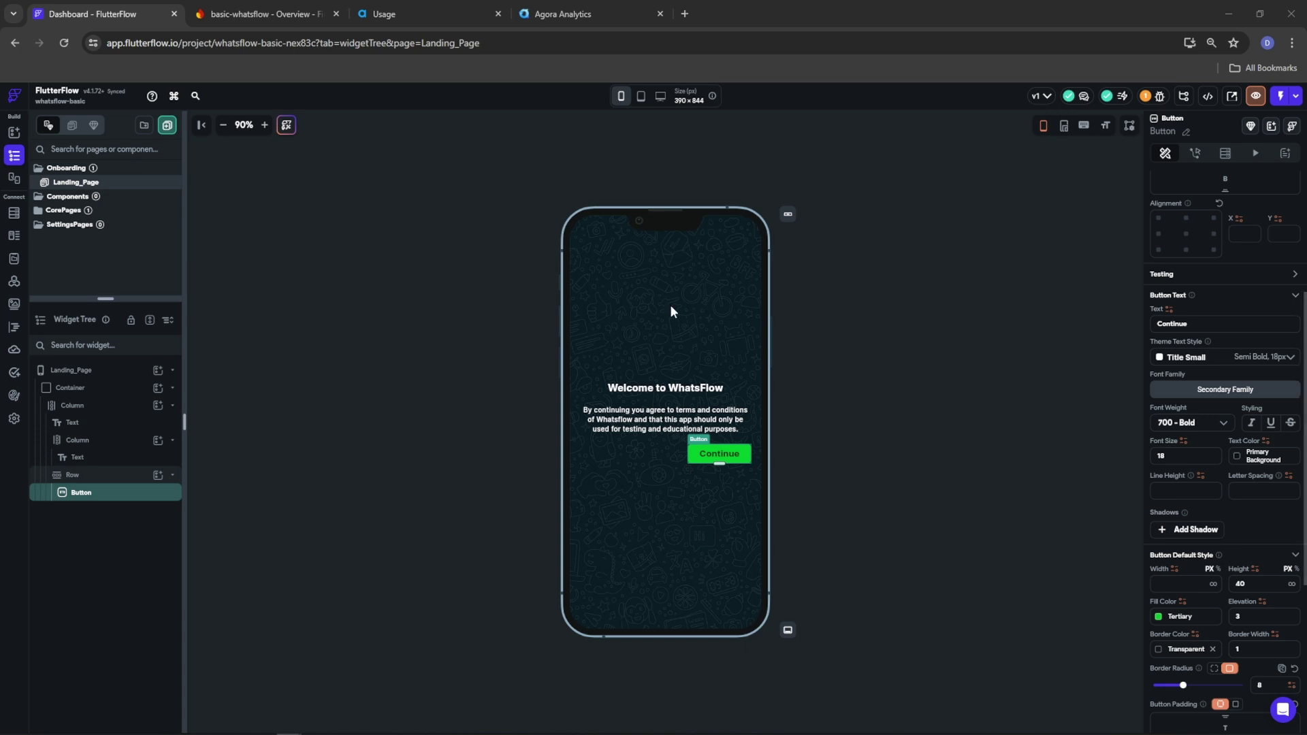
# Add a blank AddPhoneNumberPage to the Onboarding folder and switch off its Safe Area
pyautogui.rightClick(65, 170)
pyautogui.click(105, 184)
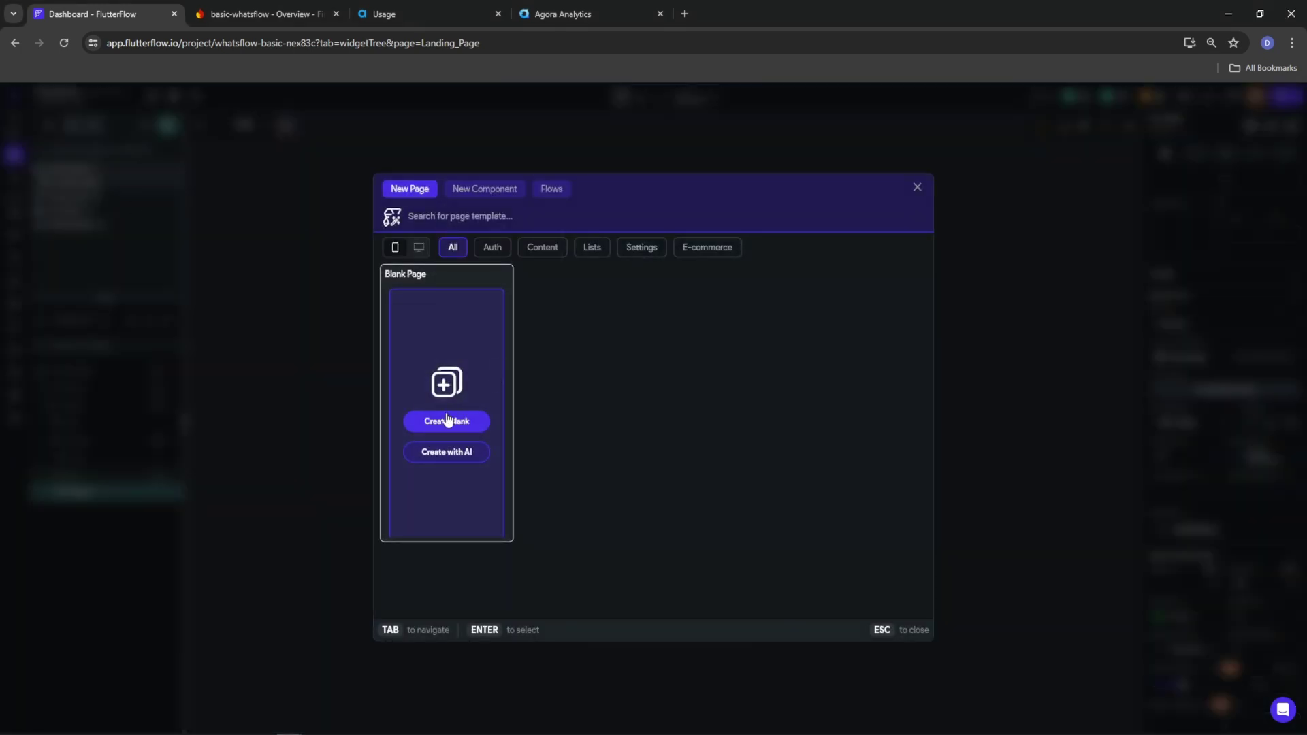
pyautogui.click(444, 424)
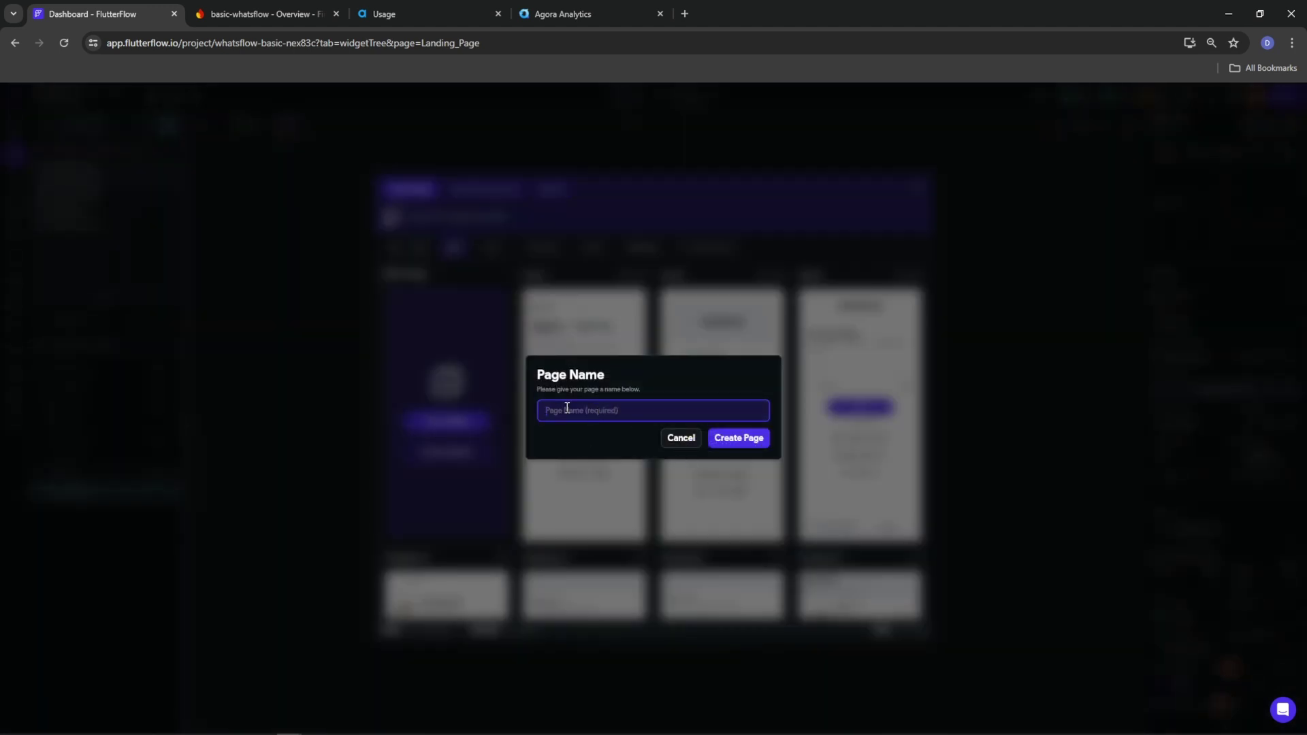
pyautogui.write('AddPhoneNumberpAGE')
pyautogui.press('BackSpace')
pyautogui.press('BackSpace')
pyautogui.press('BackSpace')
pyautogui.press('BackSpace')
pyautogui.write('Pag')
pyautogui.click(720, 438)
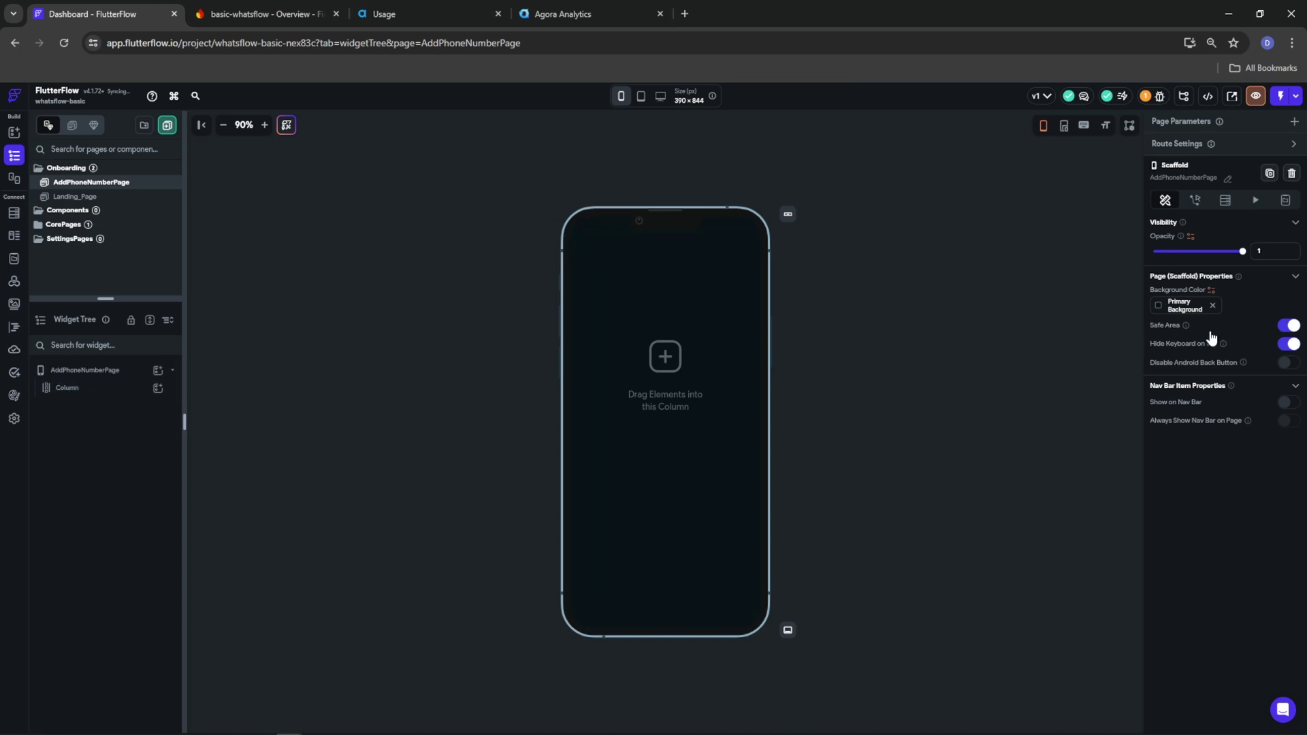
pyautogui.click(1287, 325)
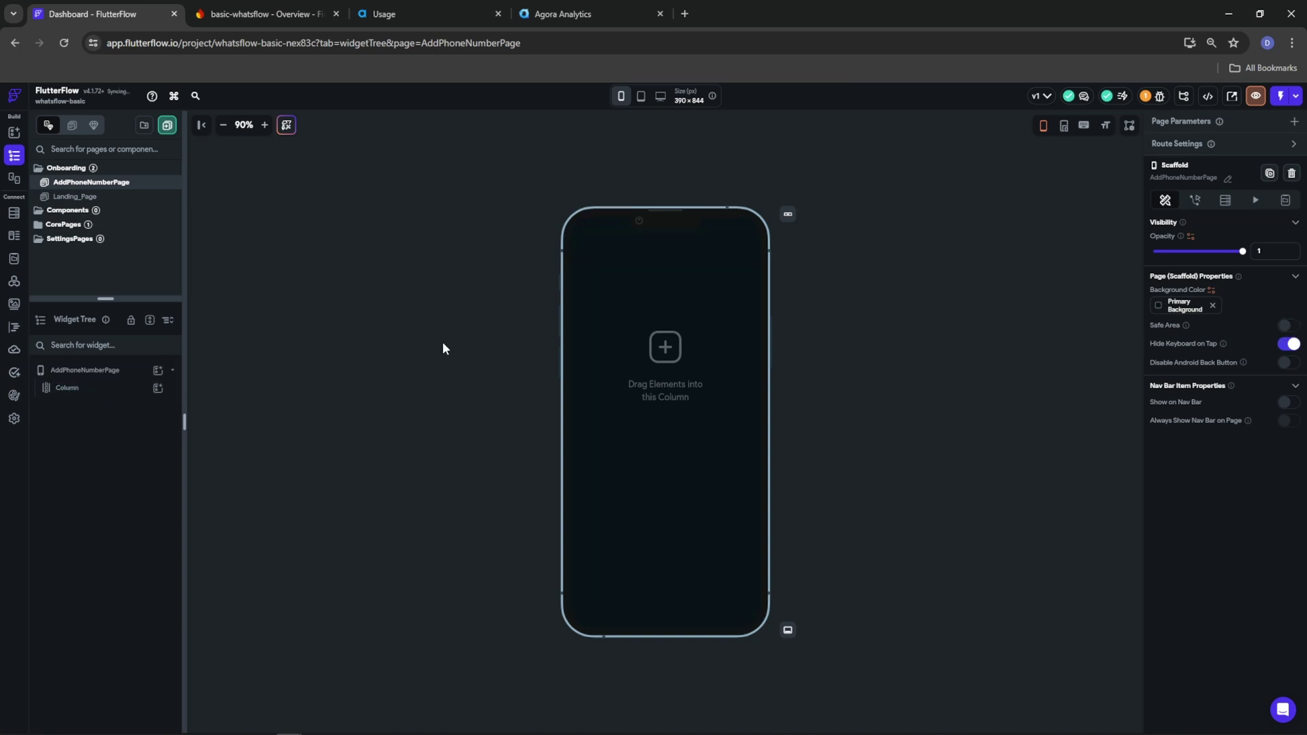
# Wrap the page's Column in a Container spanning full width and infinite height
pyautogui.rightClick(65, 387)
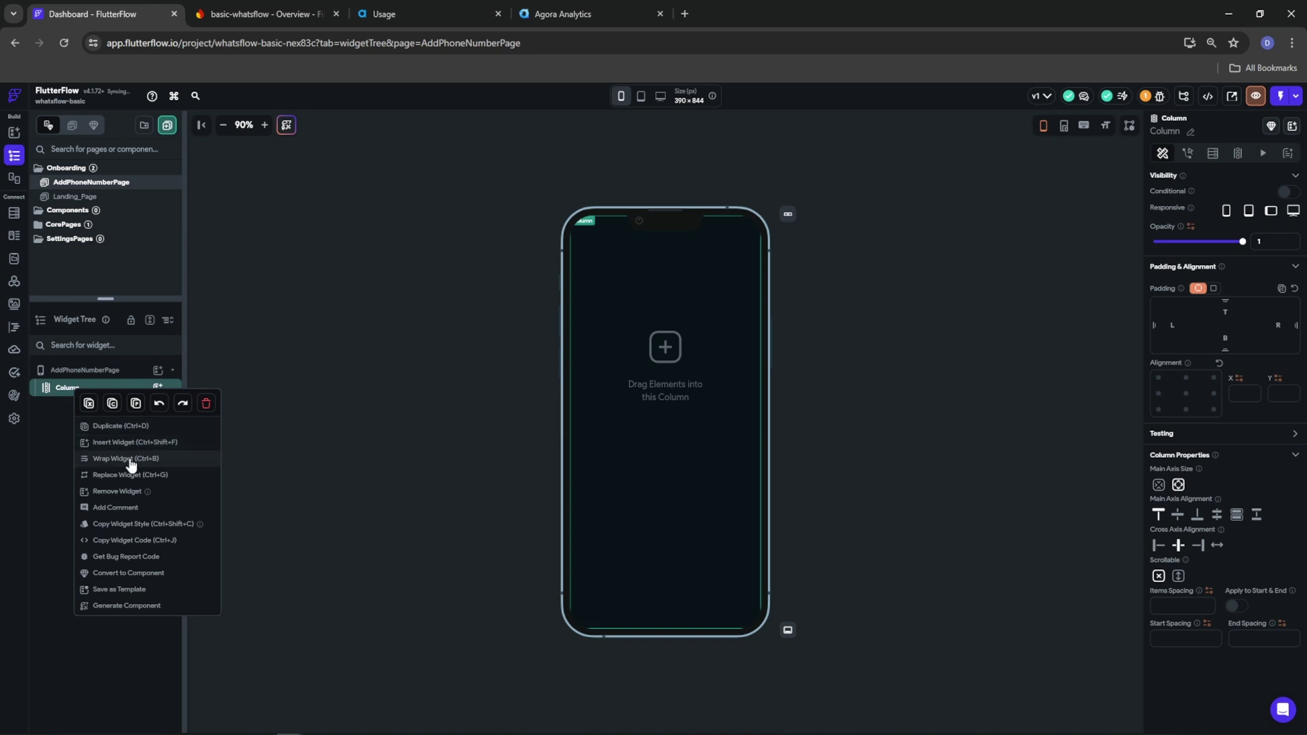
pyautogui.click(129, 459)
pyautogui.click(551, 335)
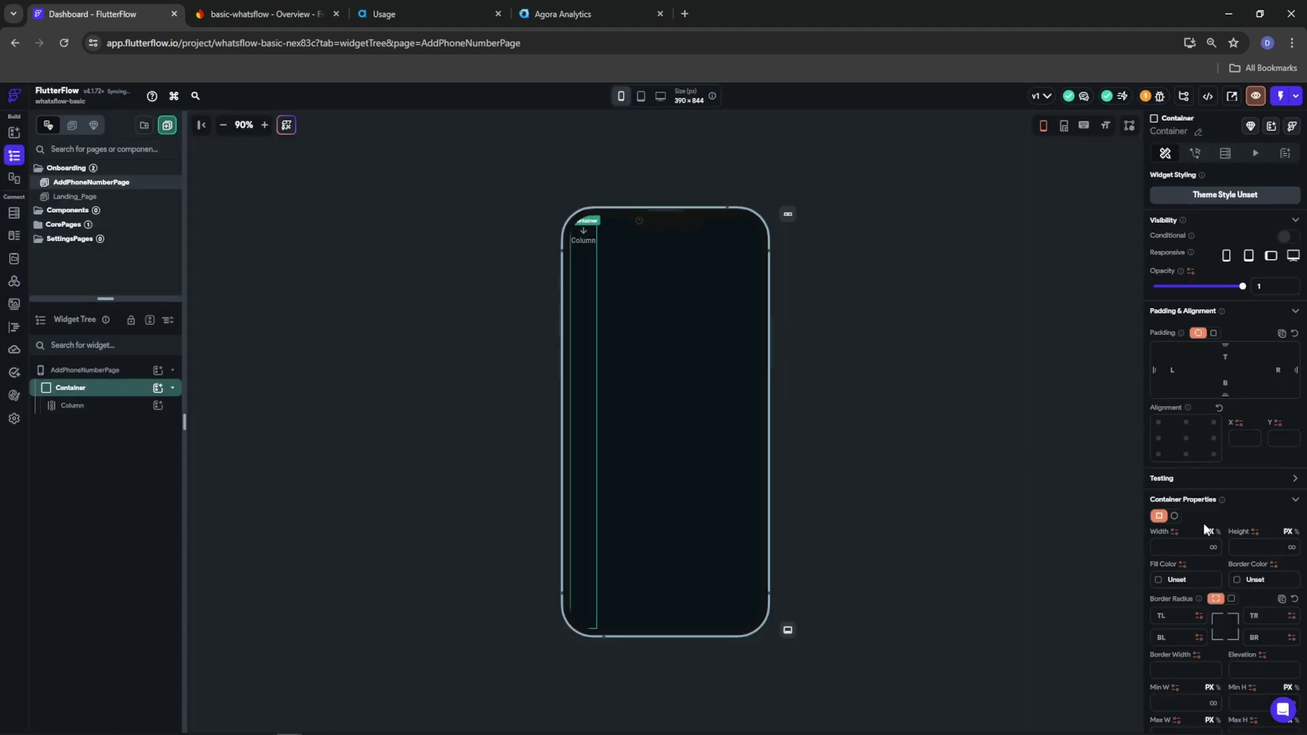
pyautogui.click(1214, 546)
pyautogui.click(1292, 547)
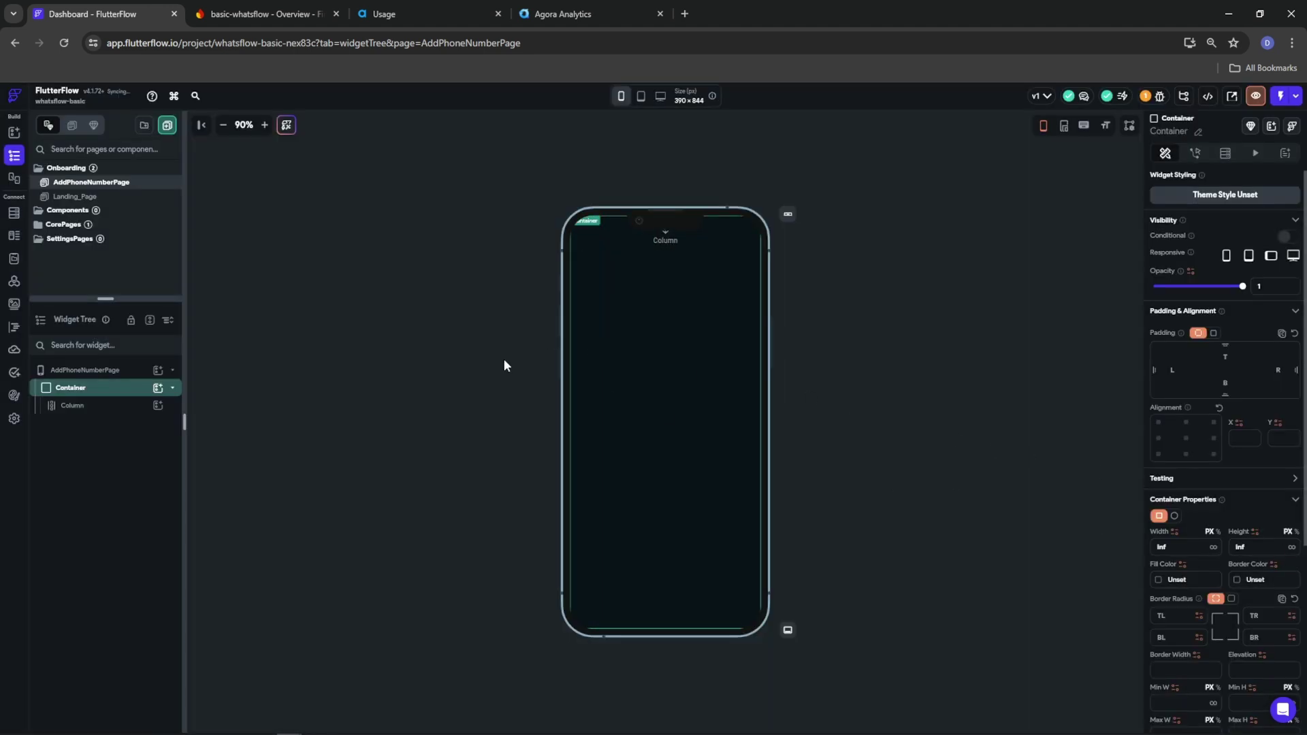
pyautogui.scroll(-4, 1158, 552)
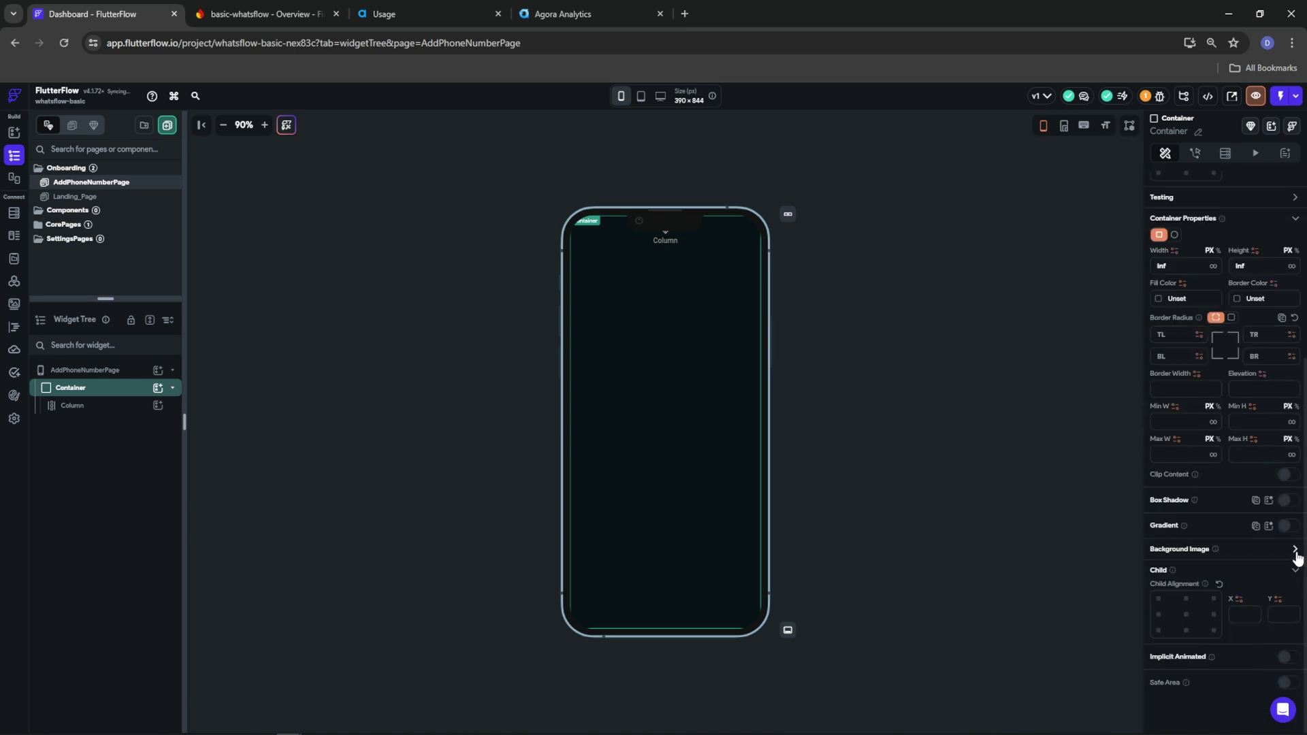
# Set the container's background image to the asset HD-wallpaper-whatsapp-dark-mode-whatsapp.jpg
pyautogui.click(1295, 549)
pyautogui.click(1189, 584)
pyautogui.click(1192, 612)
pyautogui.click(1200, 616)
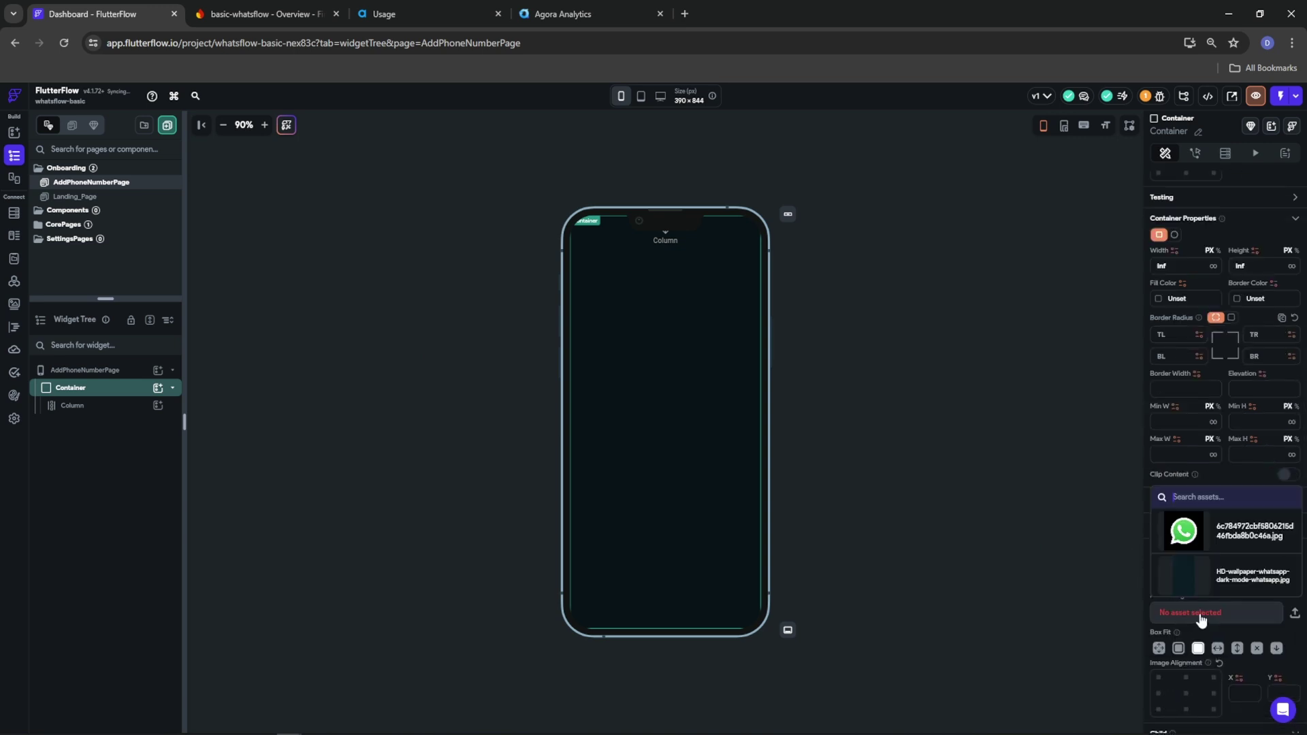
pyautogui.click(1209, 574)
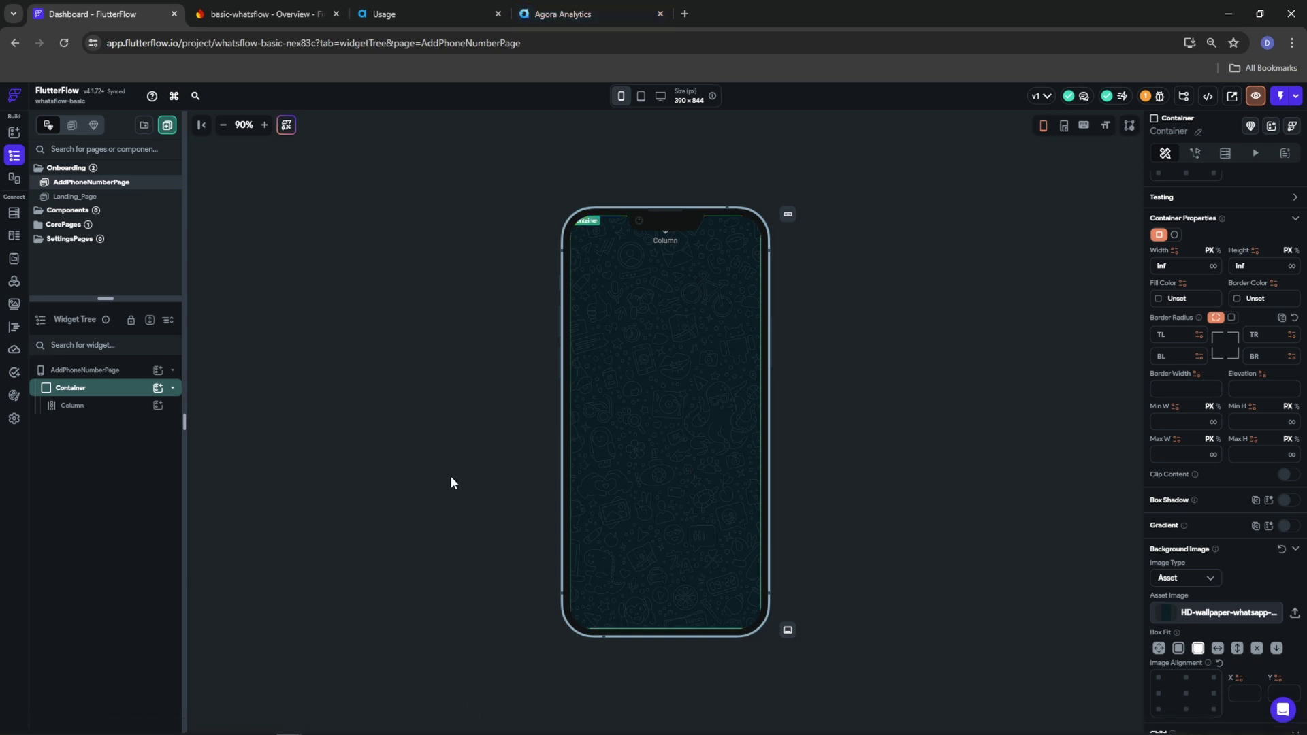
pyautogui.hotkey('ctrl', 'f')
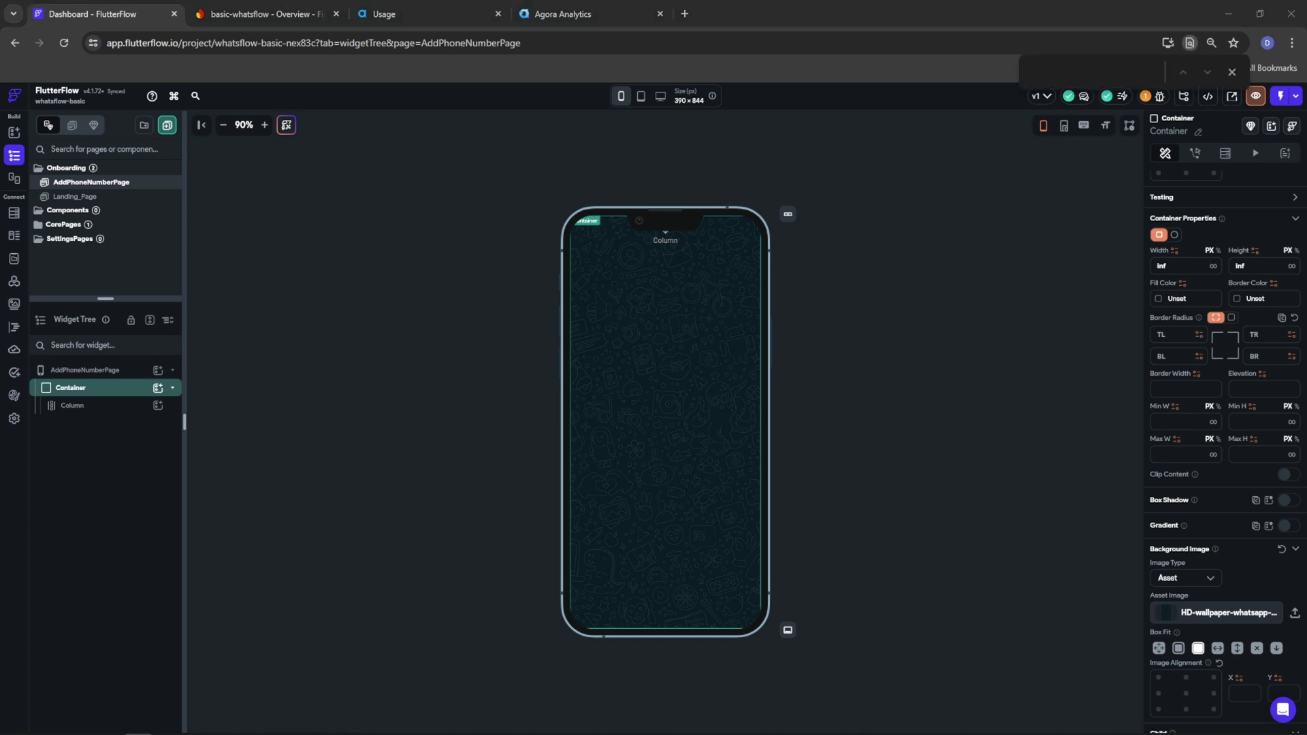
# On the phone mirror, try Whatsflow's overflow menu and chat search bar
pyautogui.hotkey('alt', 'Tab')
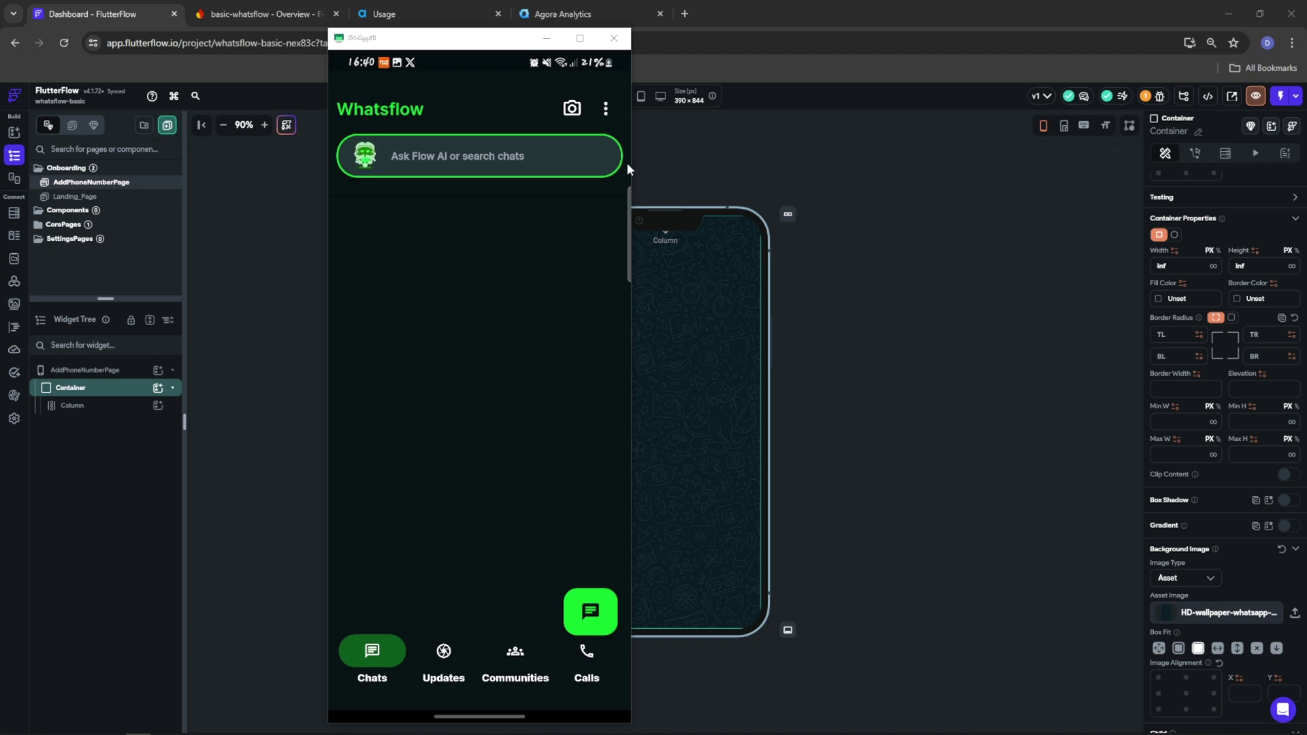
pyautogui.click(606, 109)
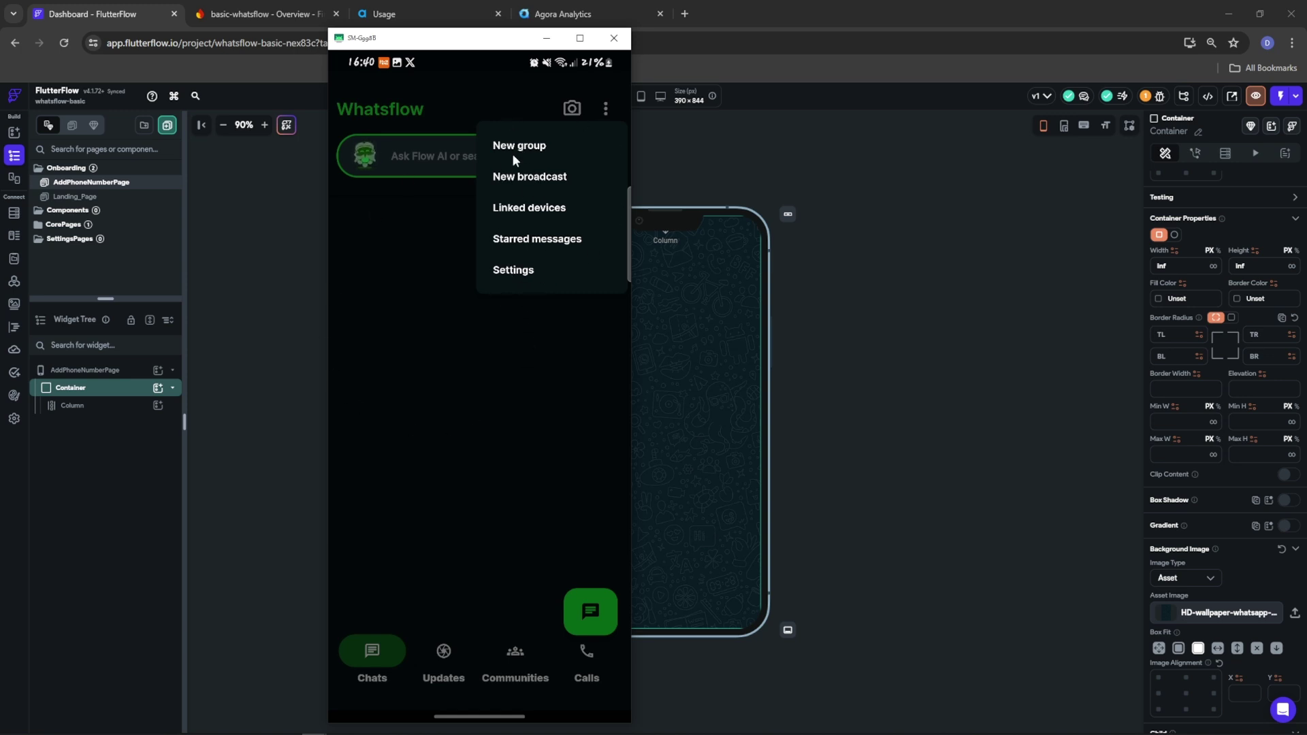
pyautogui.click(410, 244)
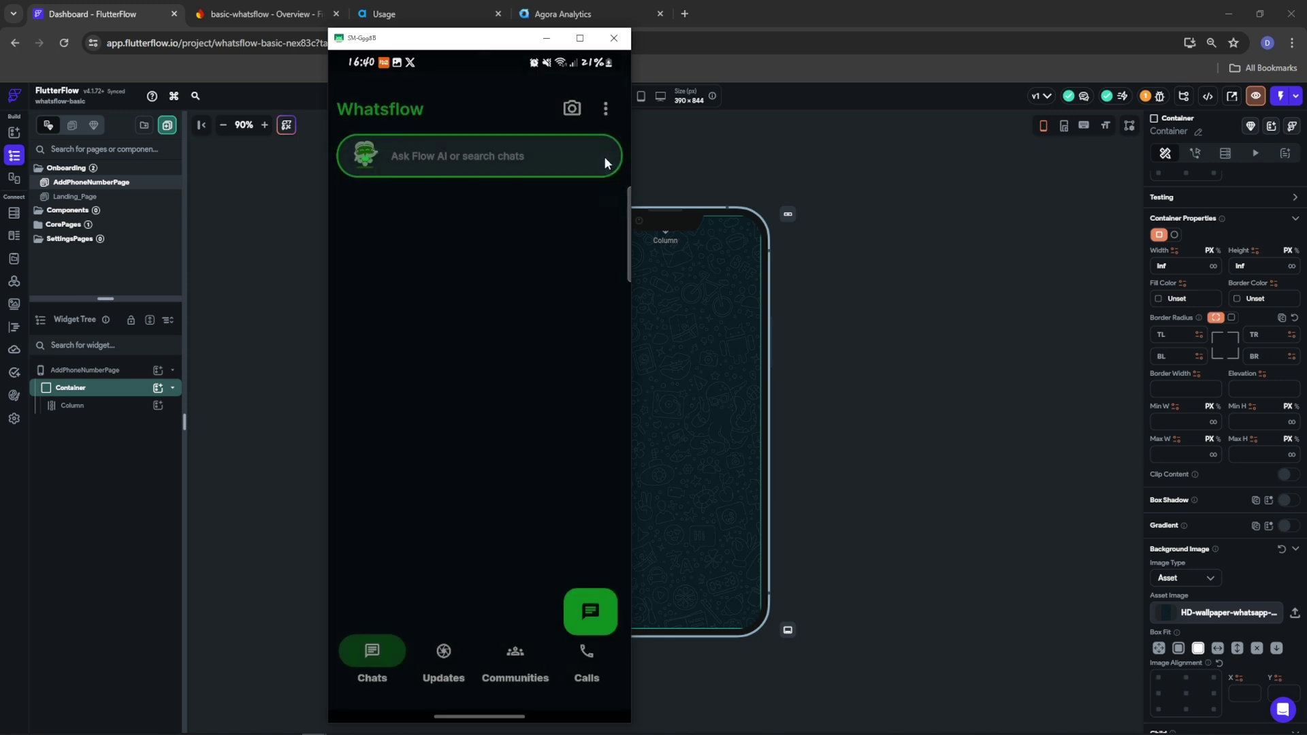
pyautogui.click(605, 109)
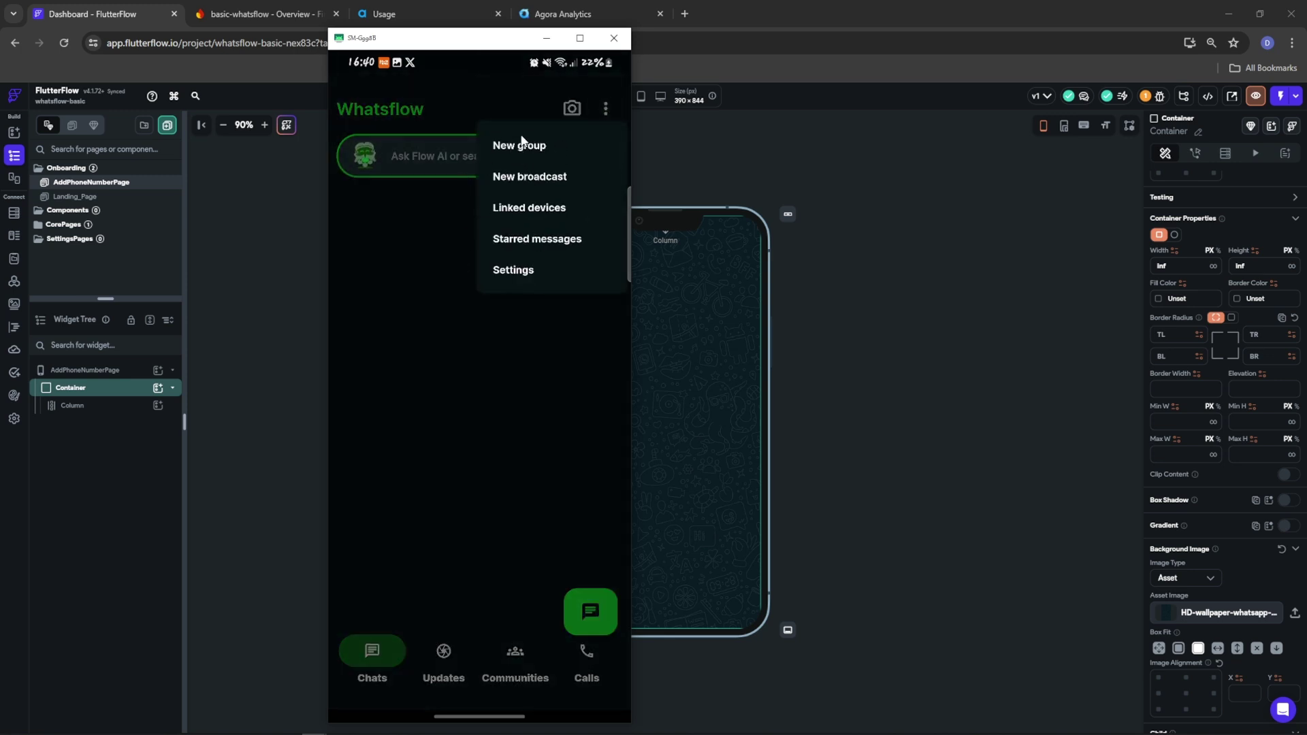
pyautogui.click(430, 216)
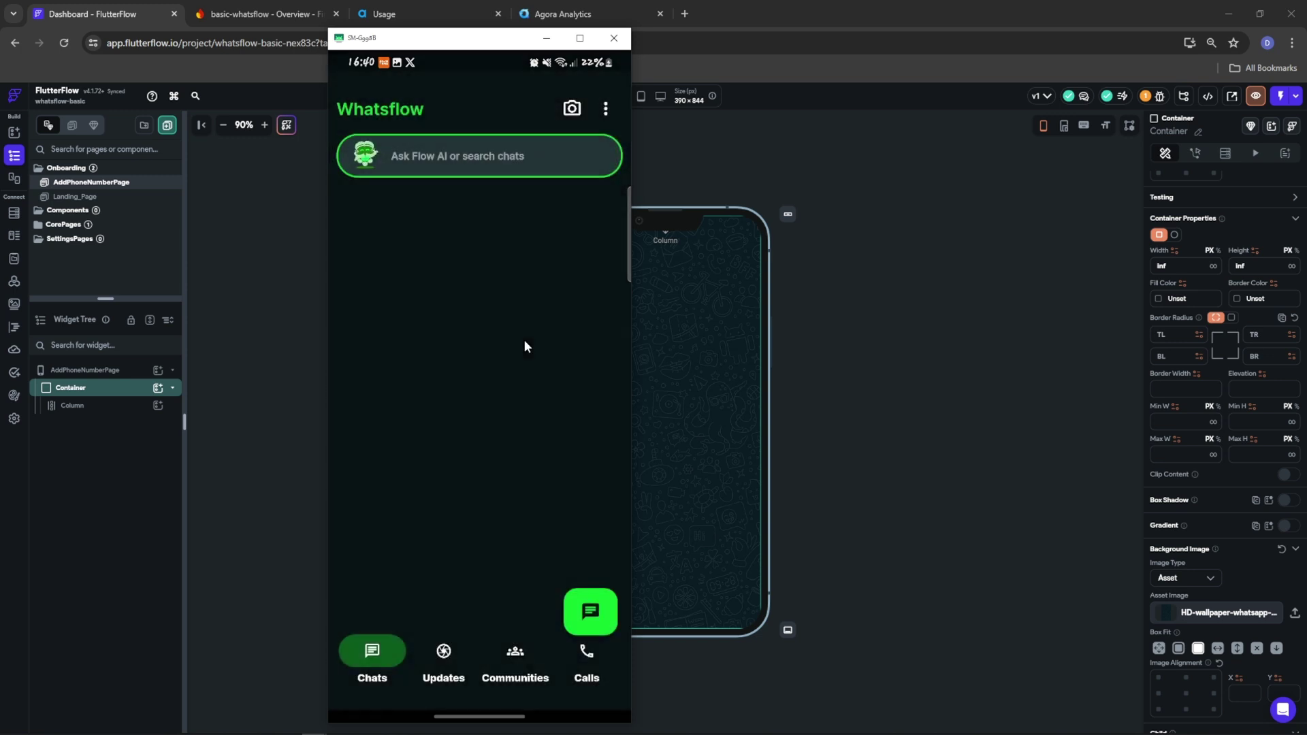
pyautogui.click(460, 158)
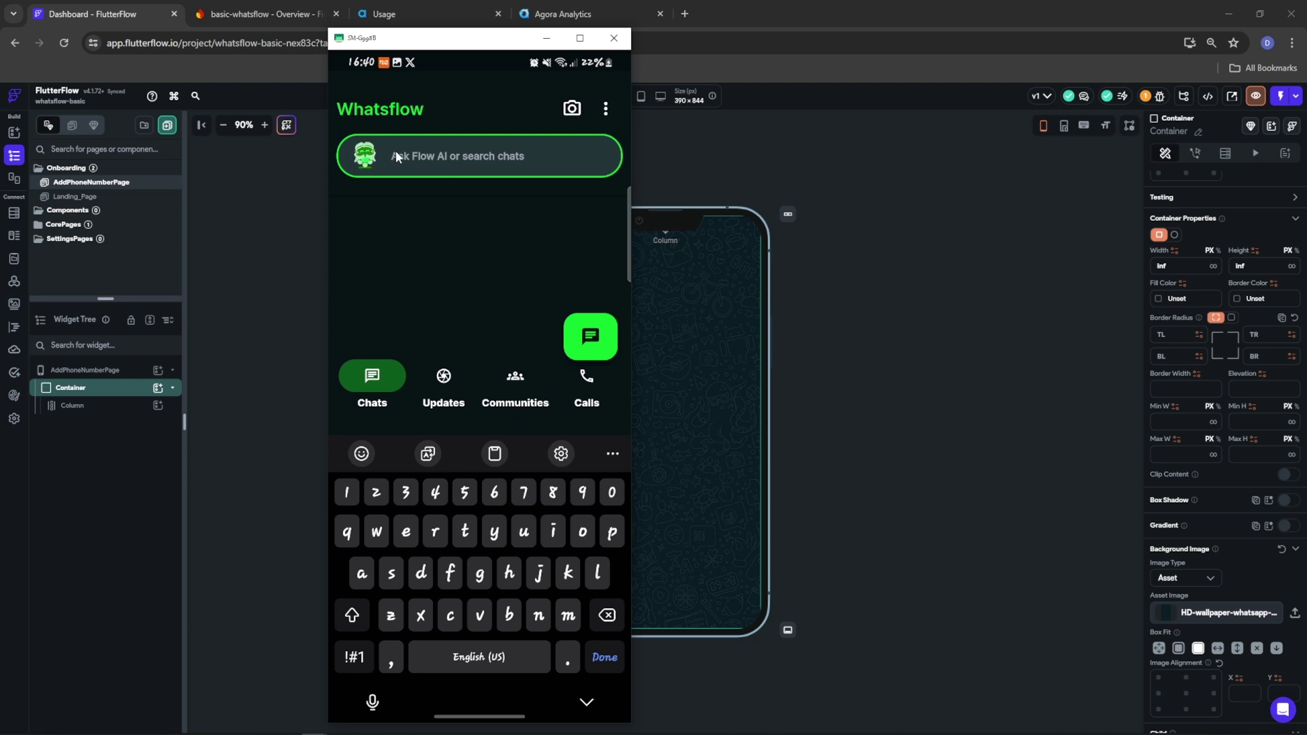
pyautogui.click(417, 230)
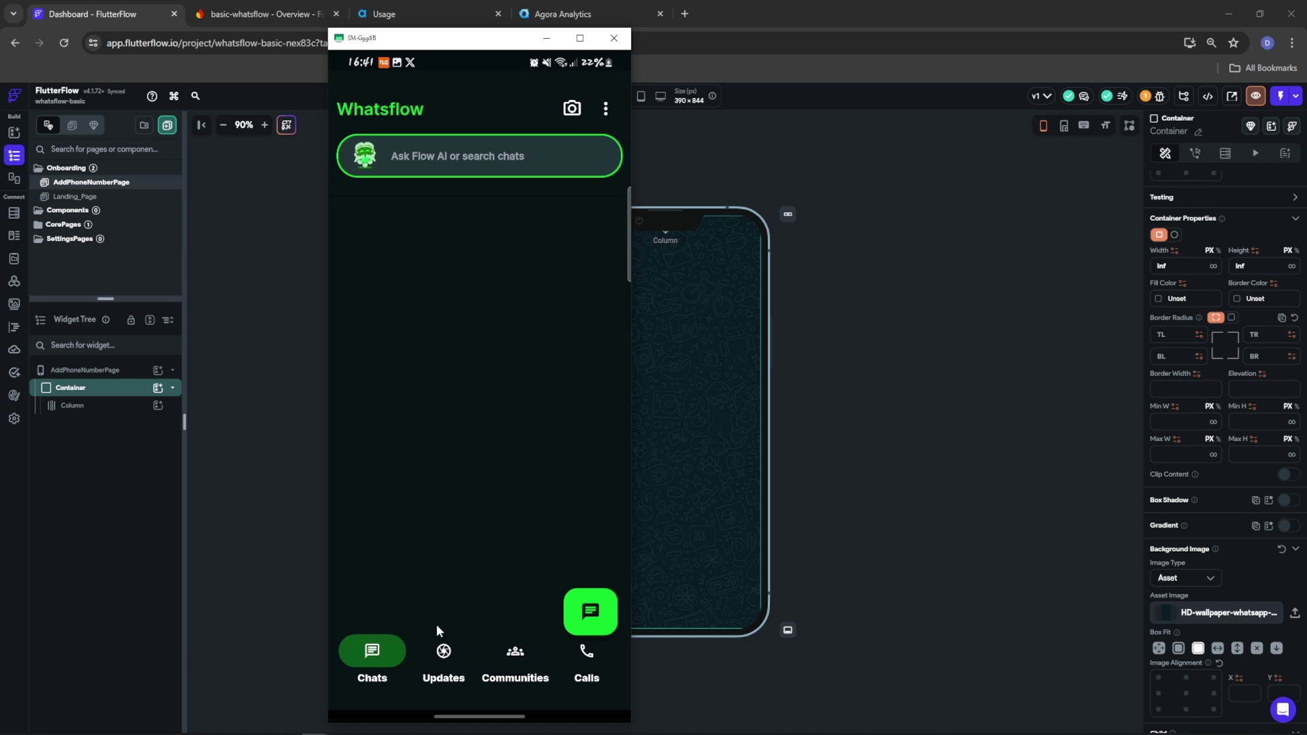
# Switch through Whatsflow's Updates, Communities and Calls tabs
pyautogui.click(444, 669)
pyautogui.click(515, 652)
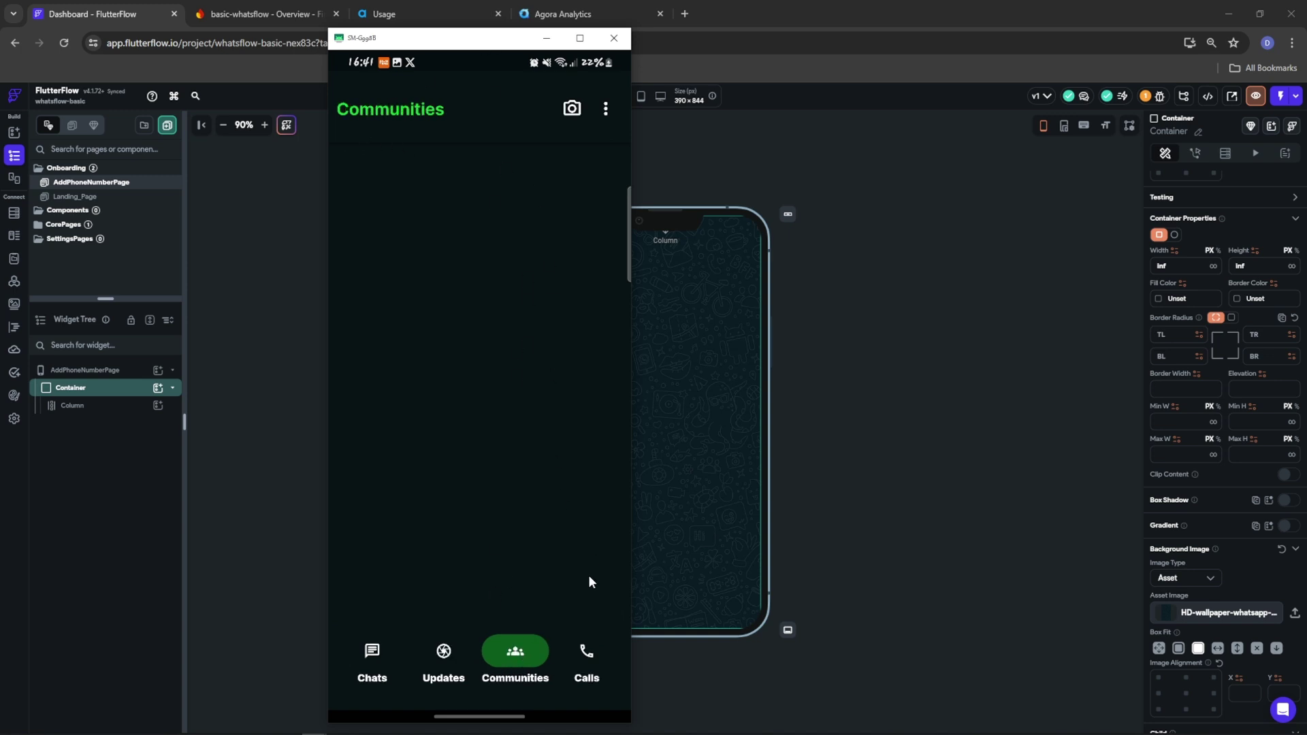
pyautogui.click(590, 643)
# Open Whatsflow's contacts list from the floating button and scroll through it
pyautogui.click(582, 606)
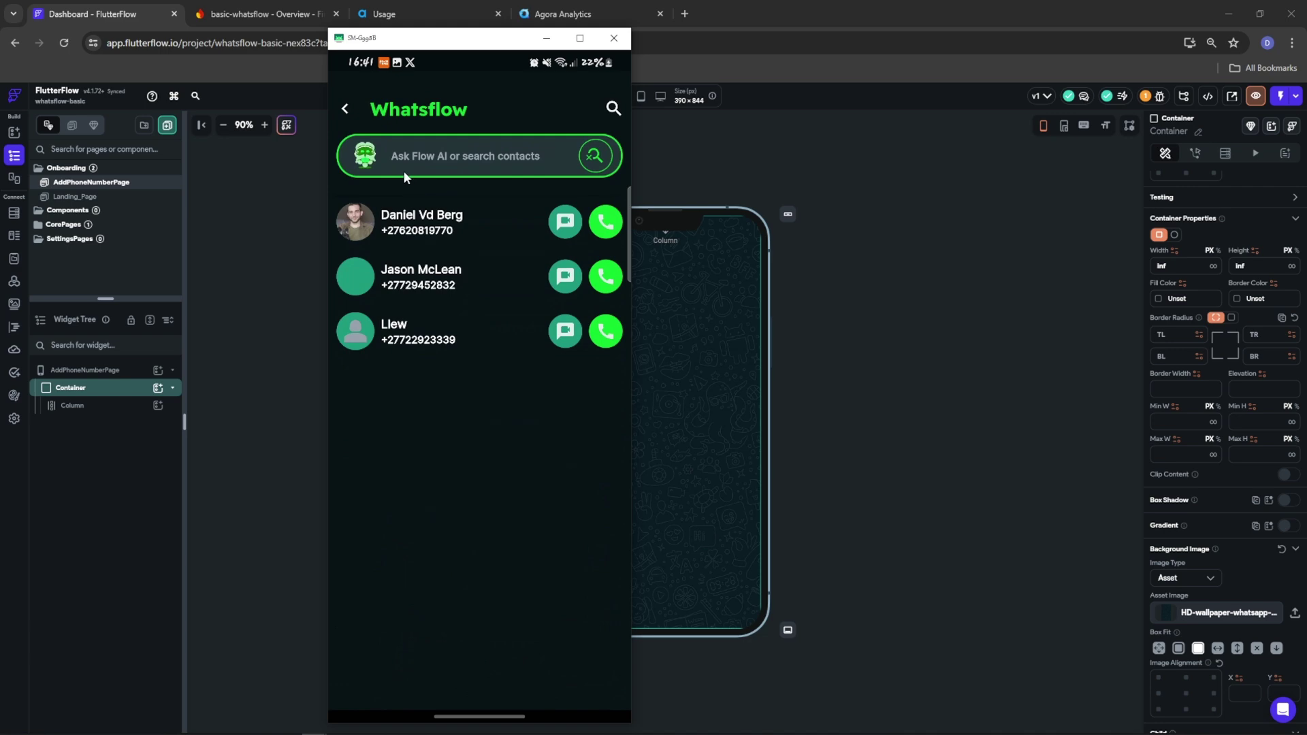
pyautogui.click(346, 109)
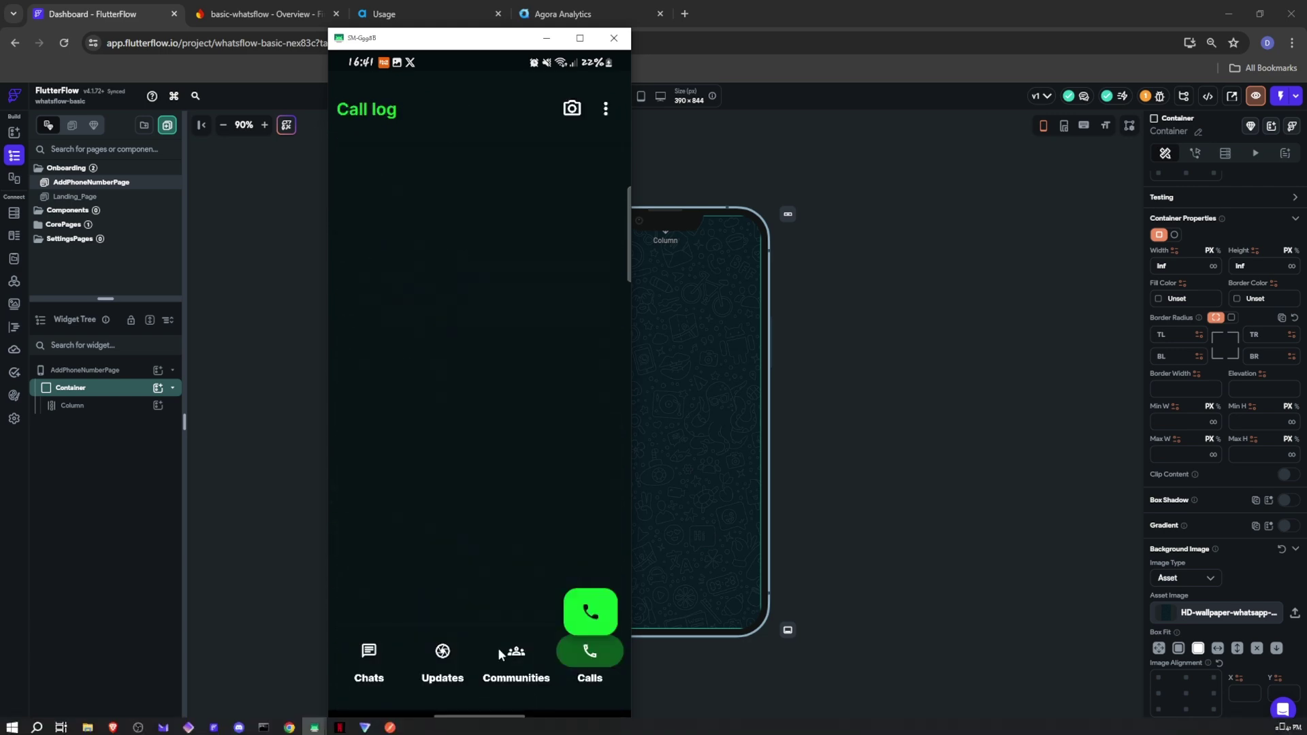
pyautogui.click(365, 647)
pyautogui.click(586, 603)
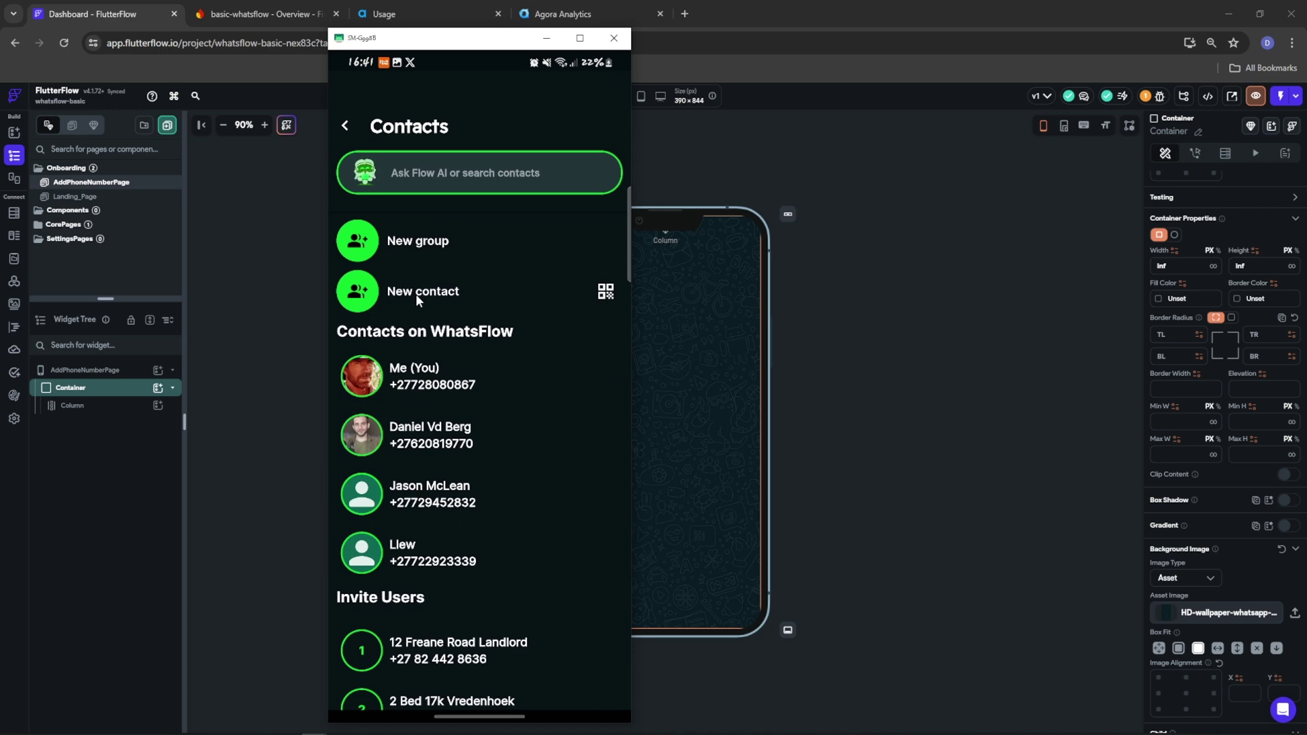
pyautogui.scroll(-3, 426, 395)
pyautogui.scroll(-18, 428, 403)
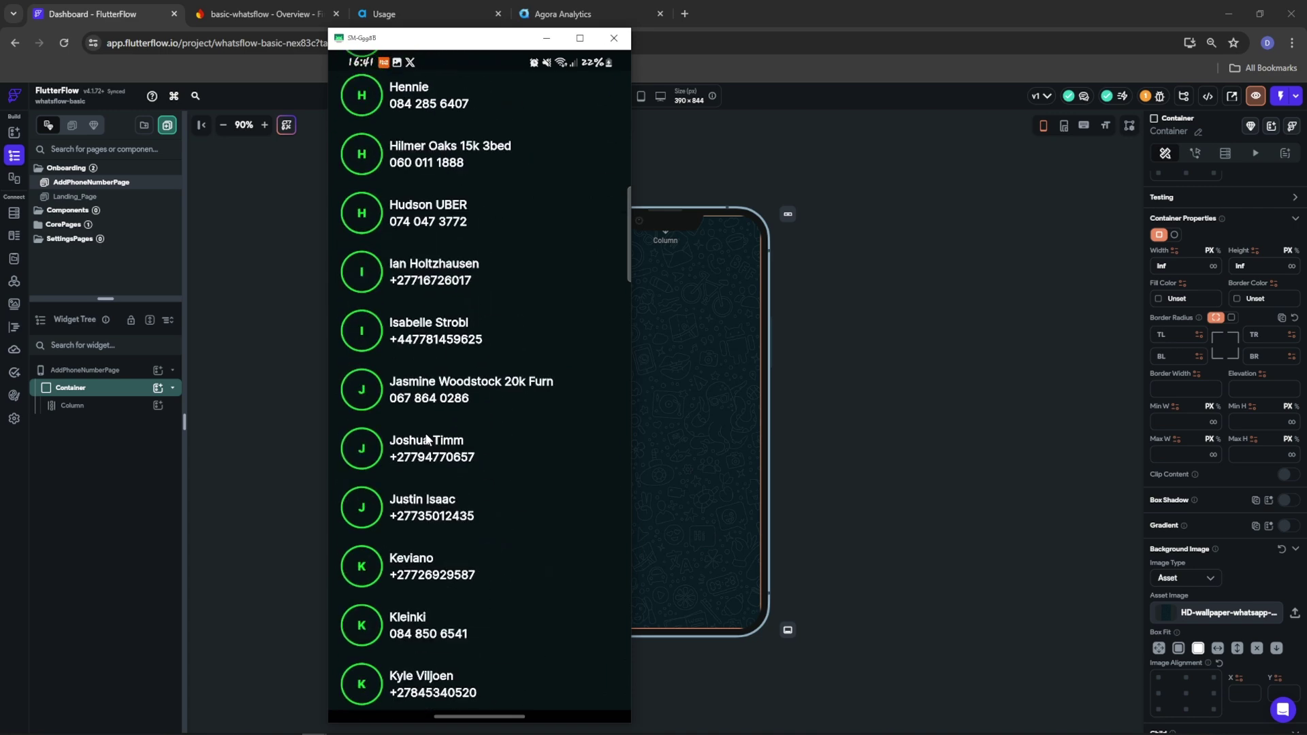
pyautogui.scroll(-6, 417, 443)
pyautogui.scroll(15, 438, 394)
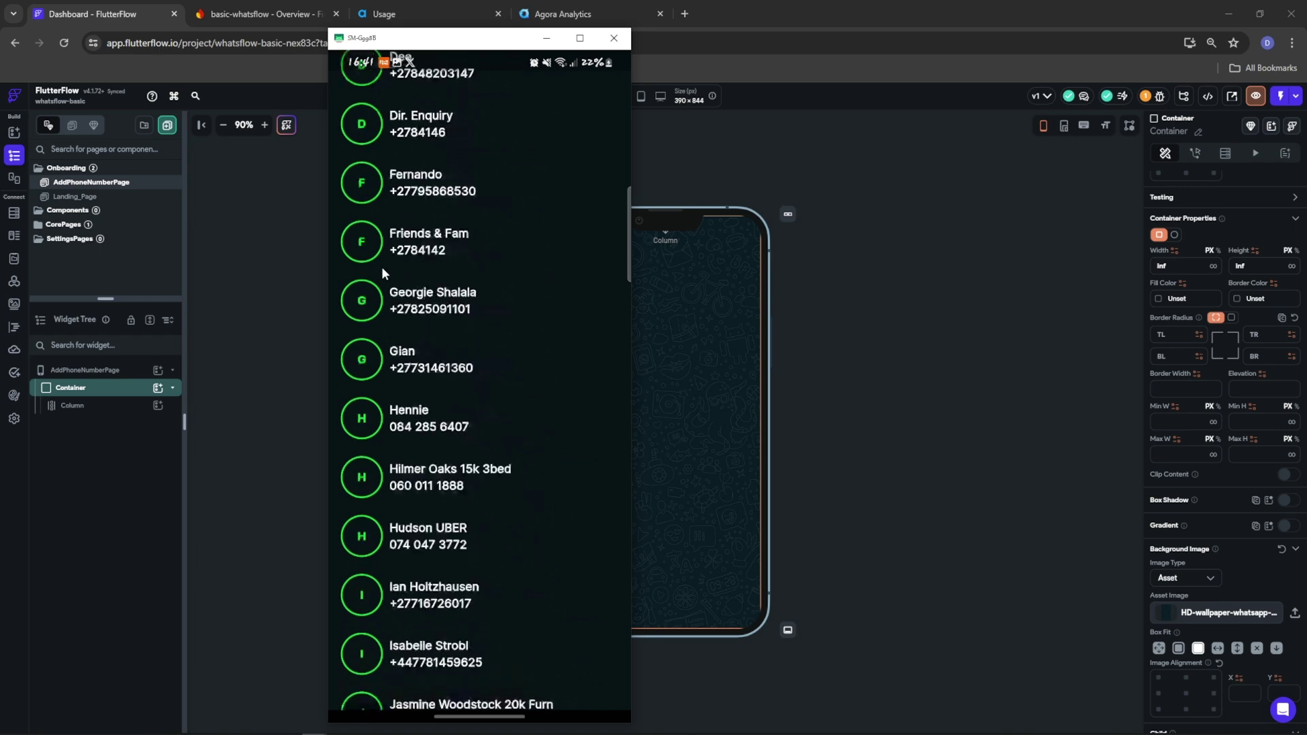
pyautogui.scroll(12, 342, 150)
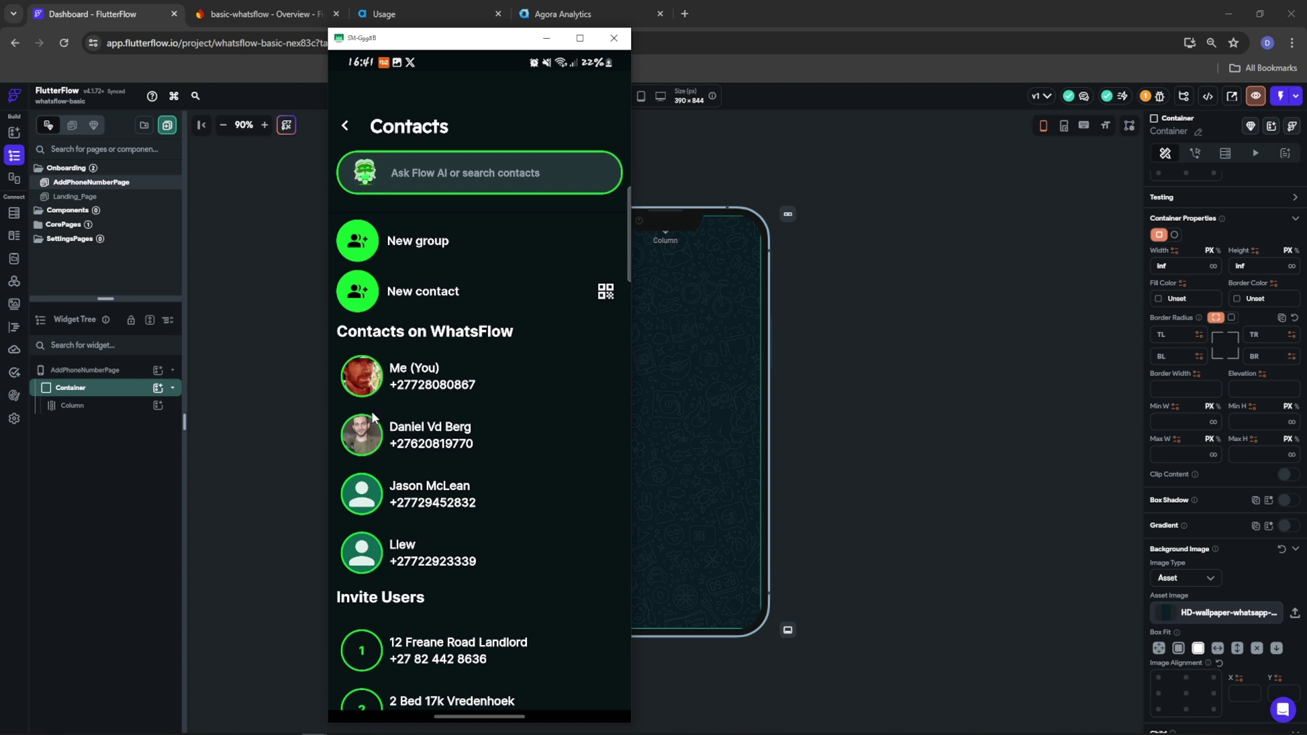
# View a contact's photo and info, open a chat, then return to Chats
pyautogui.click(365, 455)
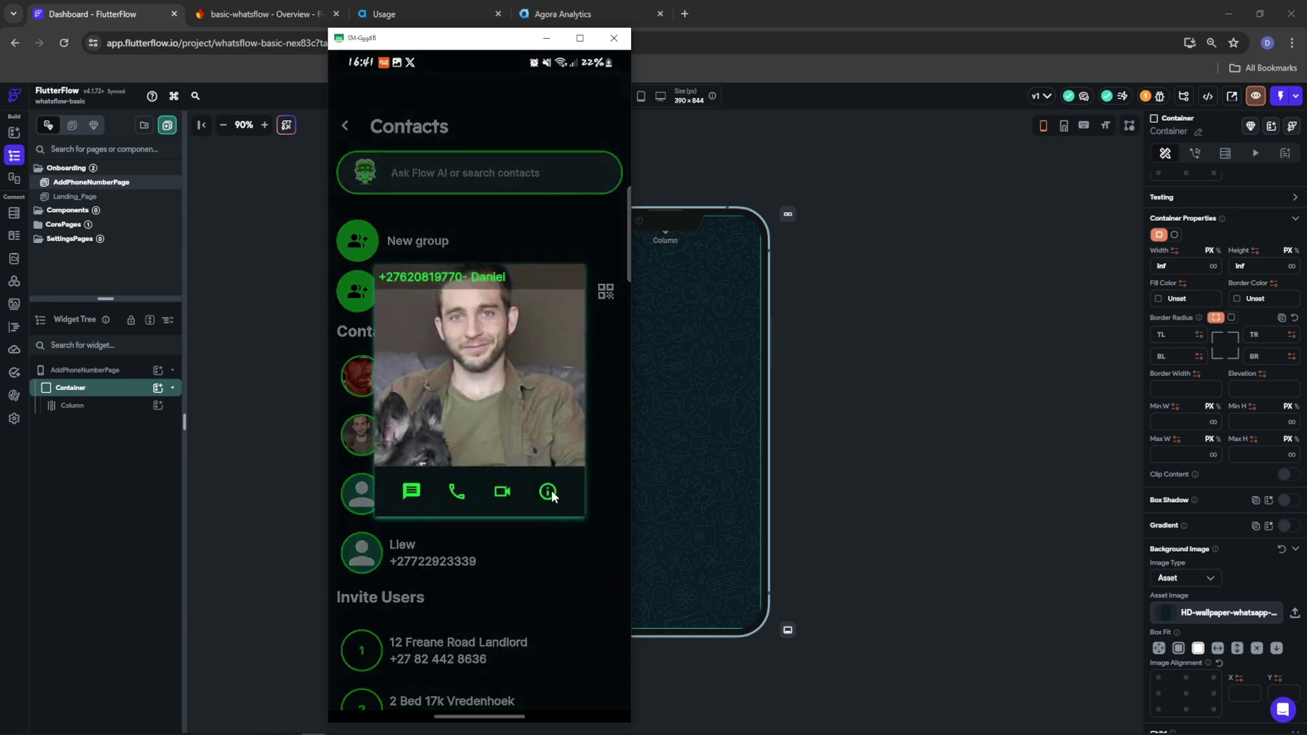
pyautogui.click(551, 491)
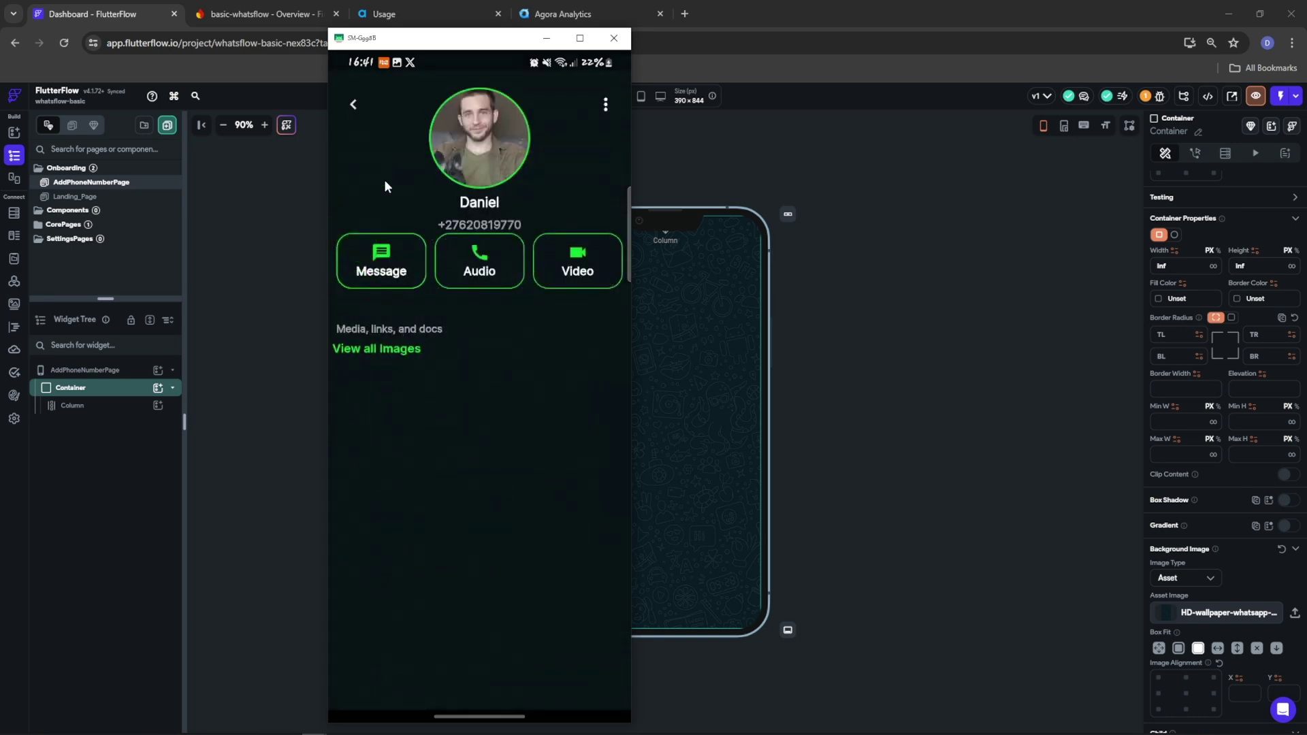
pyautogui.click(353, 104)
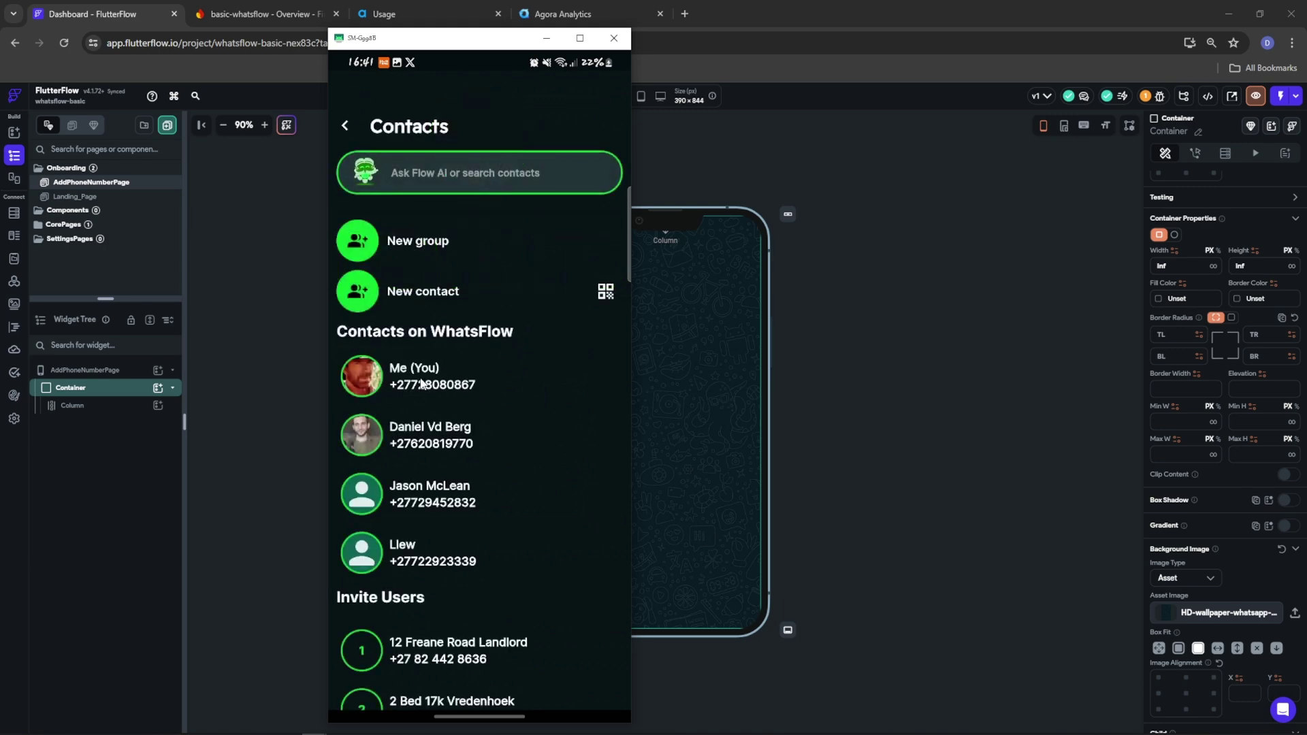
pyautogui.click(433, 427)
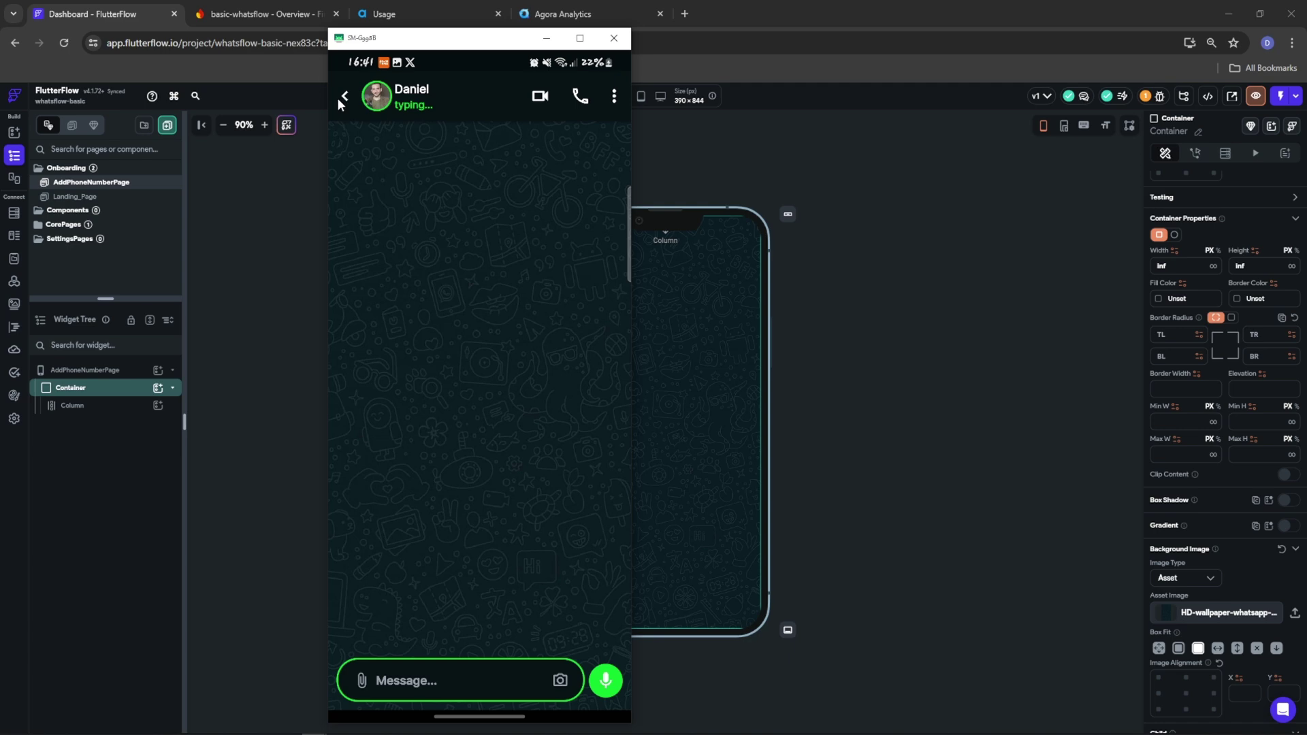
pyautogui.click(346, 96)
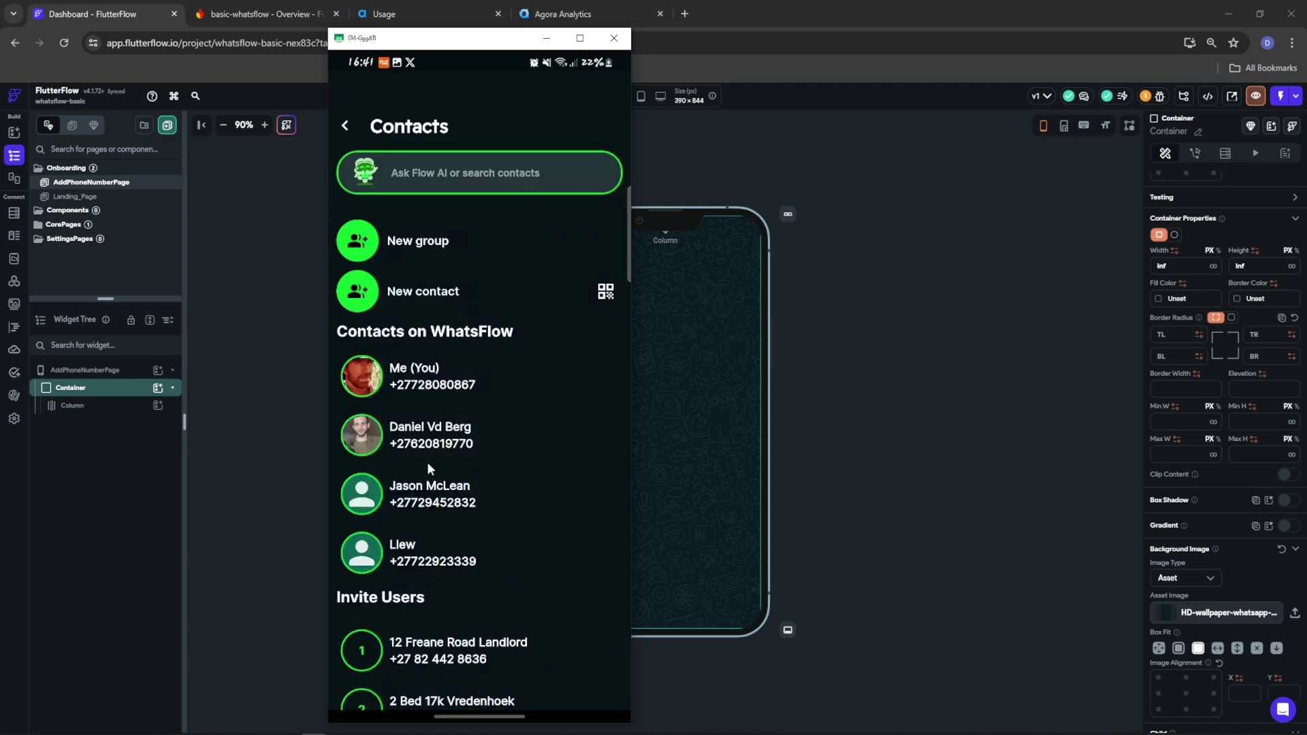
pyautogui.click(348, 125)
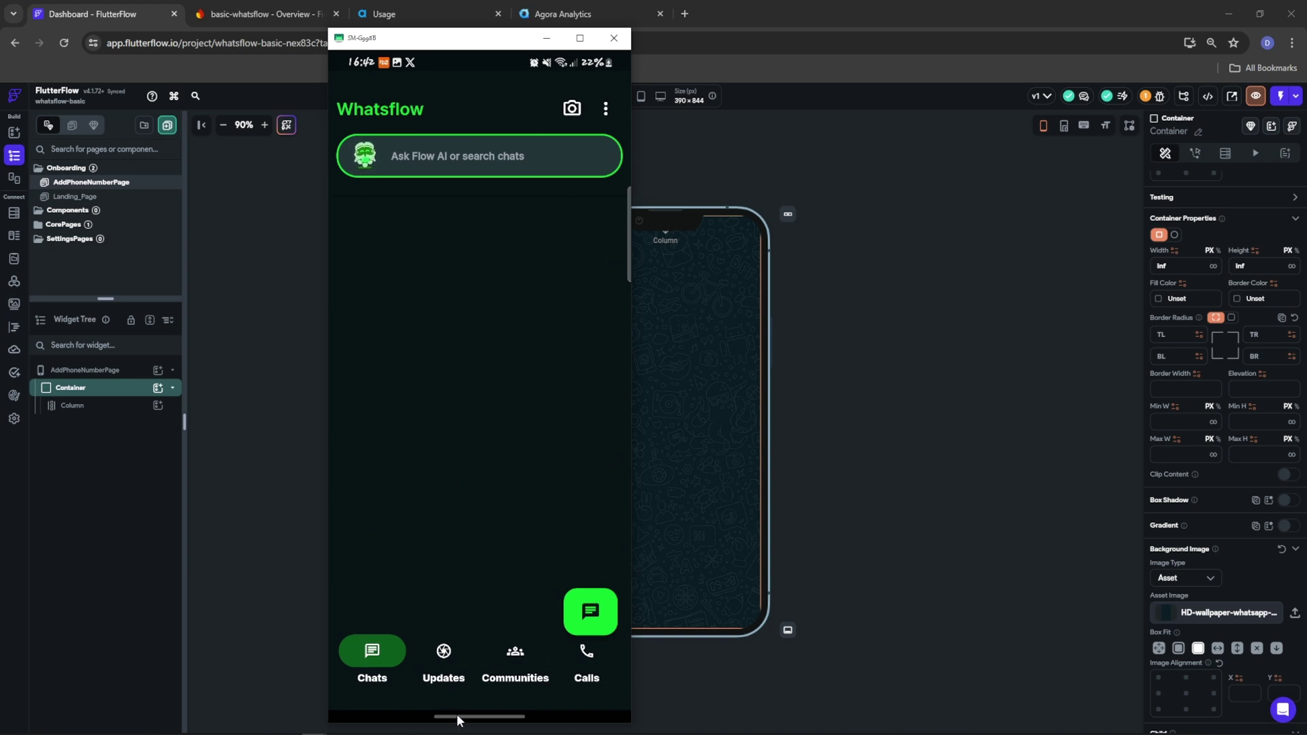
# Close Whatsflow via recent apps, show the phone's app drawer, and return to FlutterFlow
pyautogui.moveTo(457, 713); pyautogui.dragTo(467, 28)
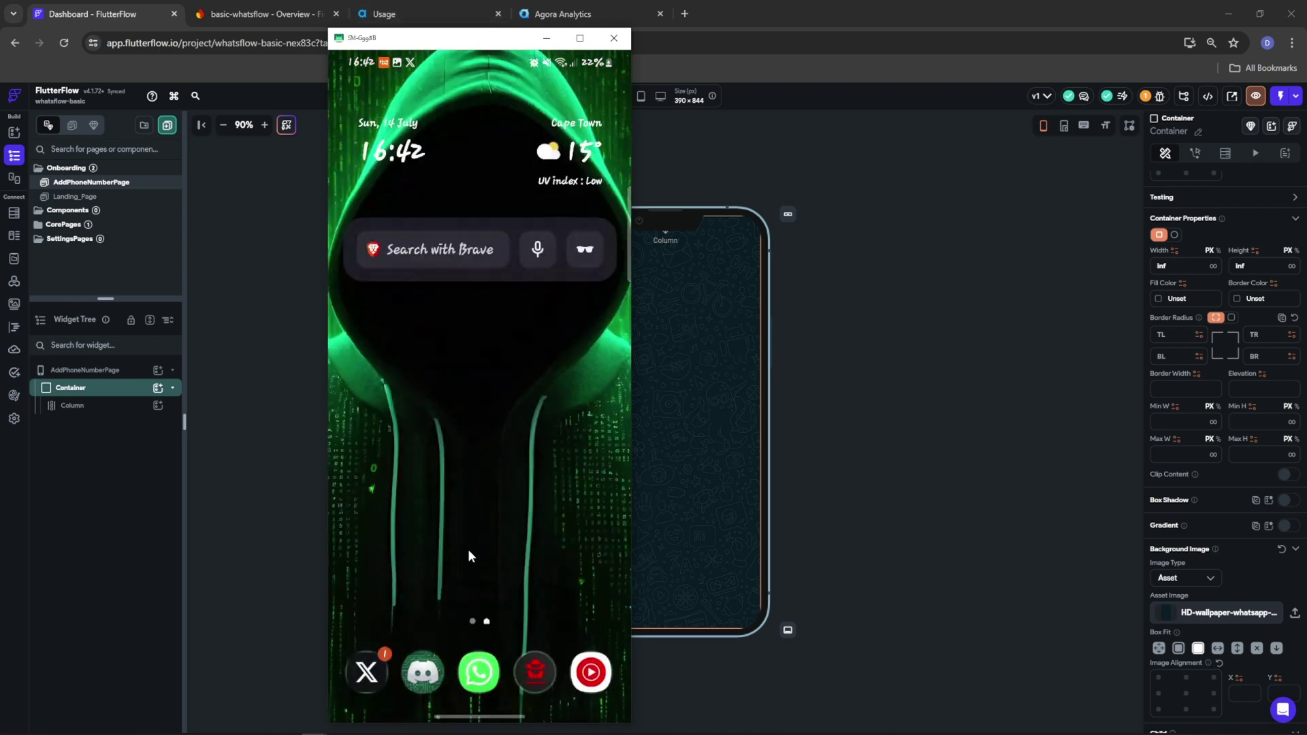
pyautogui.moveTo(472, 557); pyautogui.dragTo(472, 341)
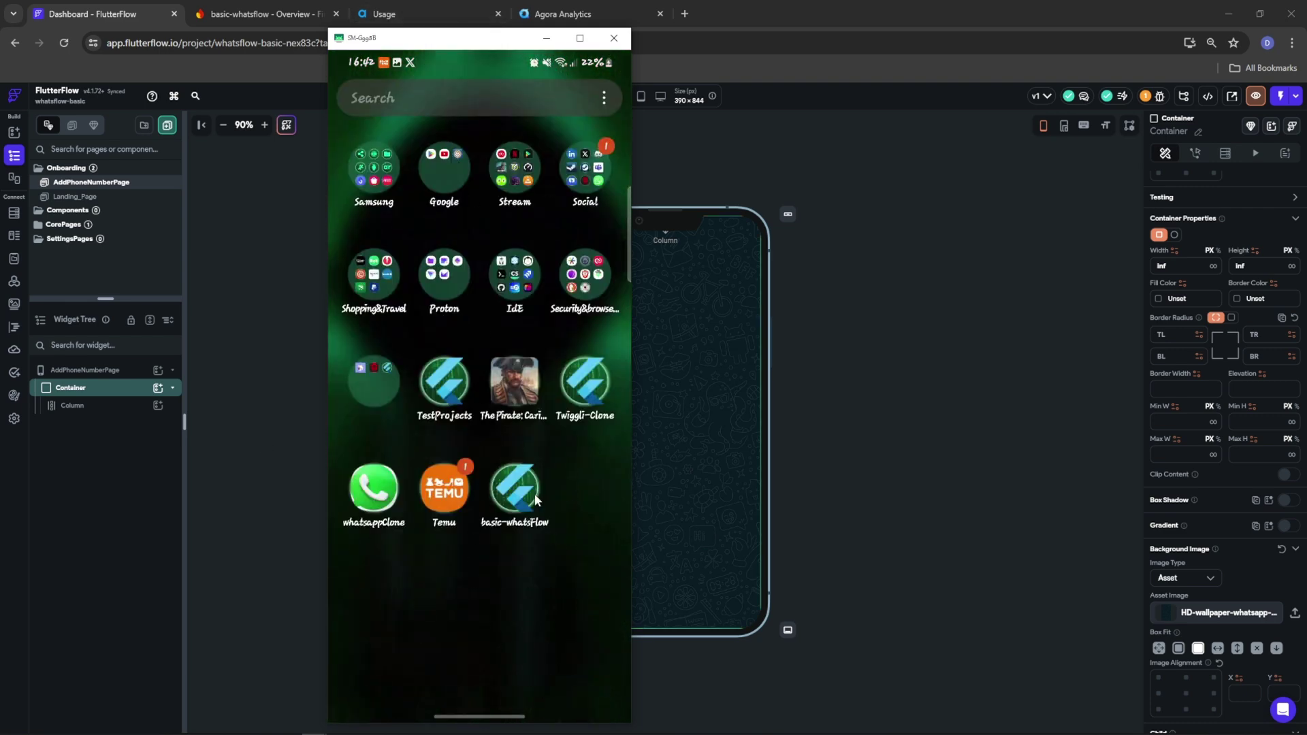
pyautogui.click(286, 444)
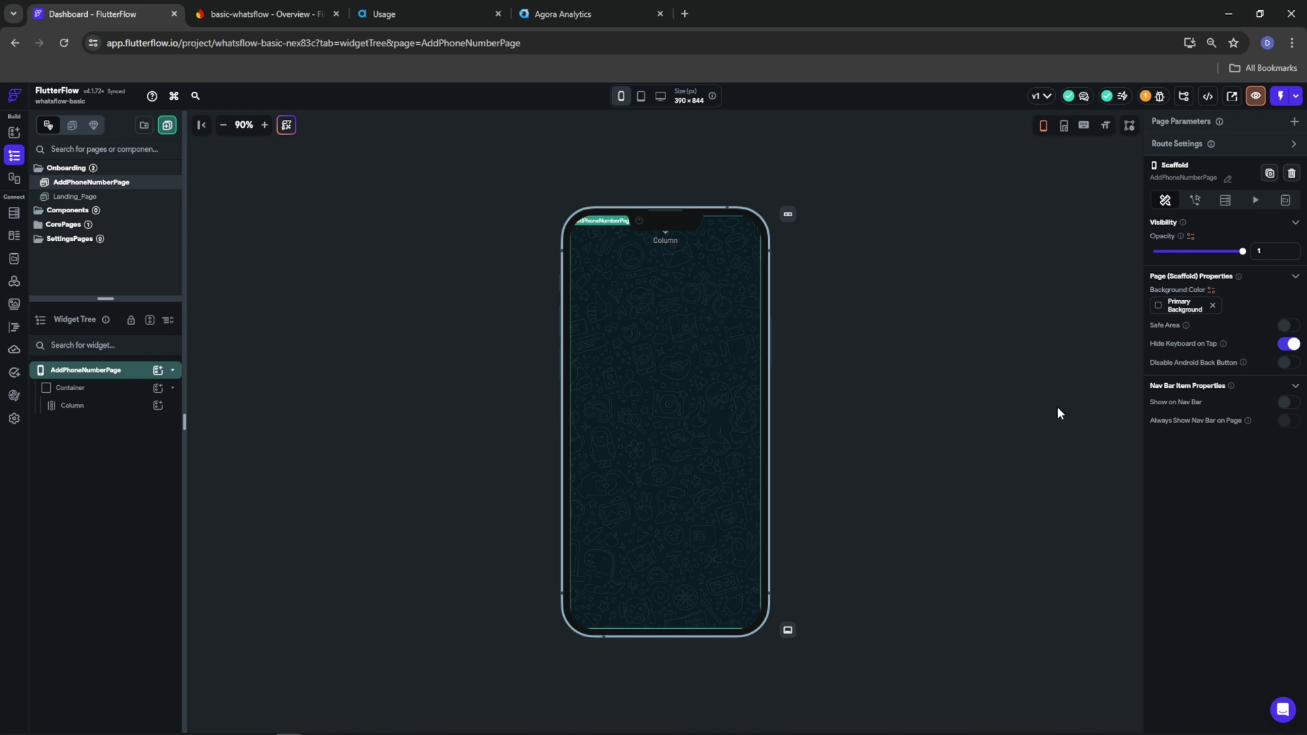
# Set the AddPhoneNumberPage Column's Main Axis Alignment to Center
pyautogui.click(75, 405)
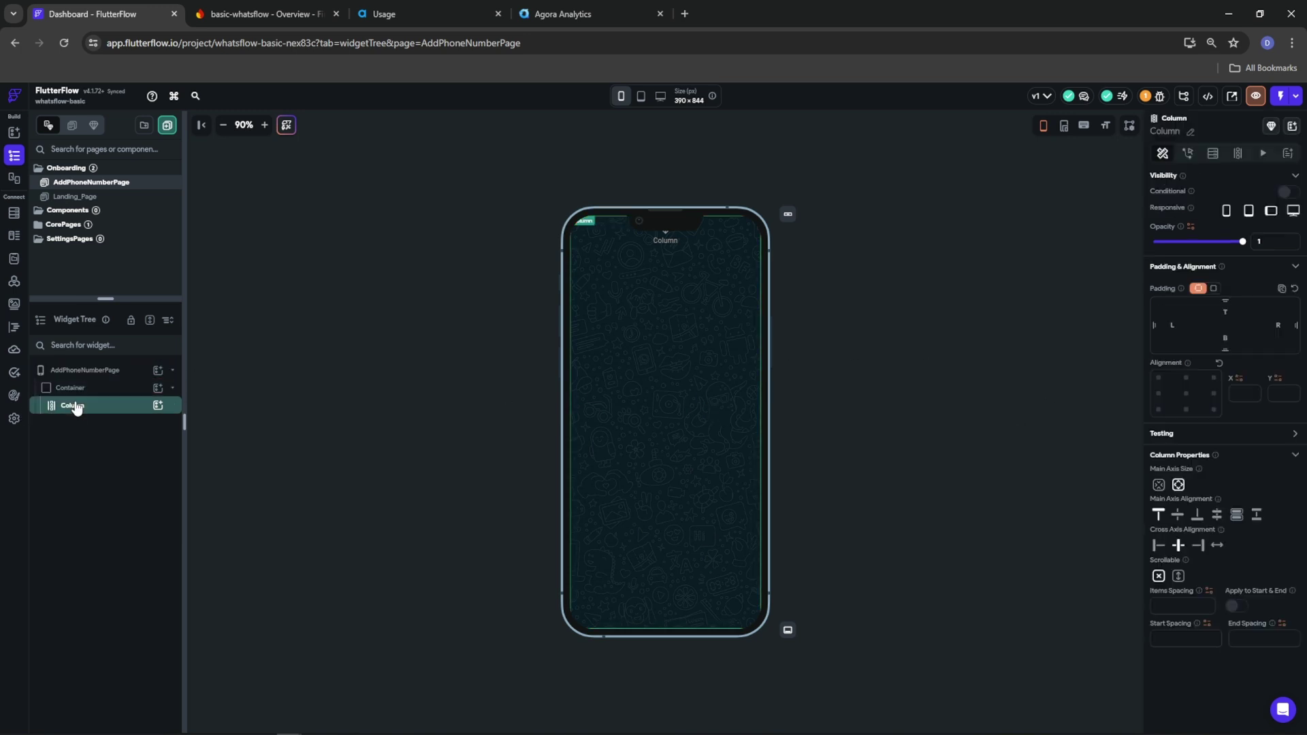
pyautogui.click(1178, 514)
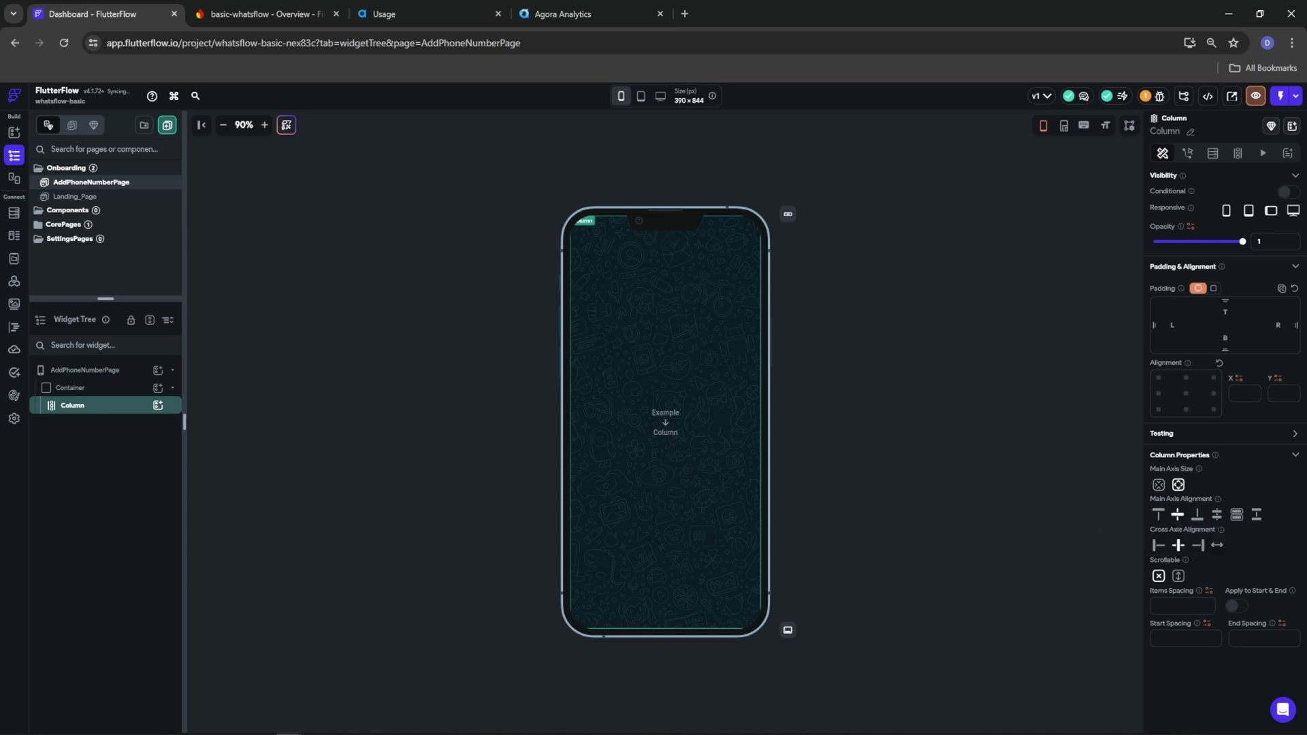
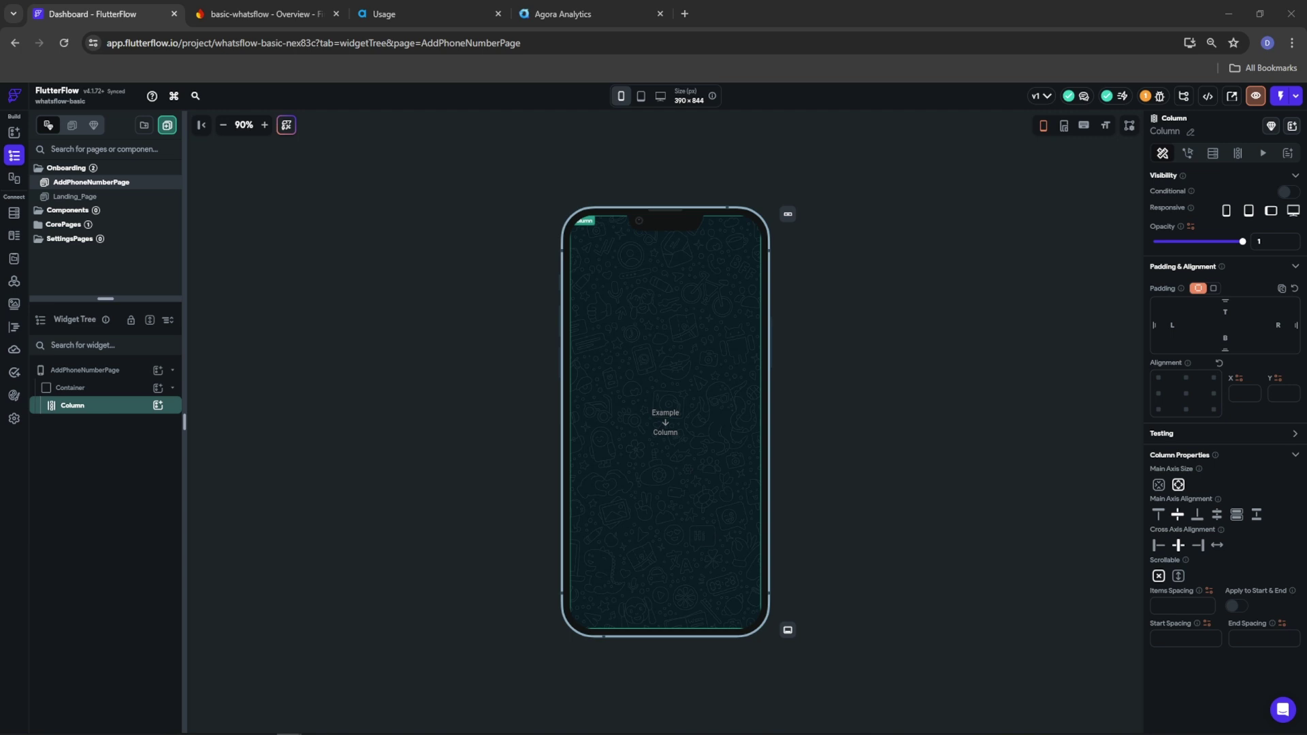
# Set the Column's left and right padding to 20 and its items spacing to 10
pyautogui.click(1174, 326)
pyautogui.write('20')
pyautogui.click(1280, 324)
pyautogui.write('20')
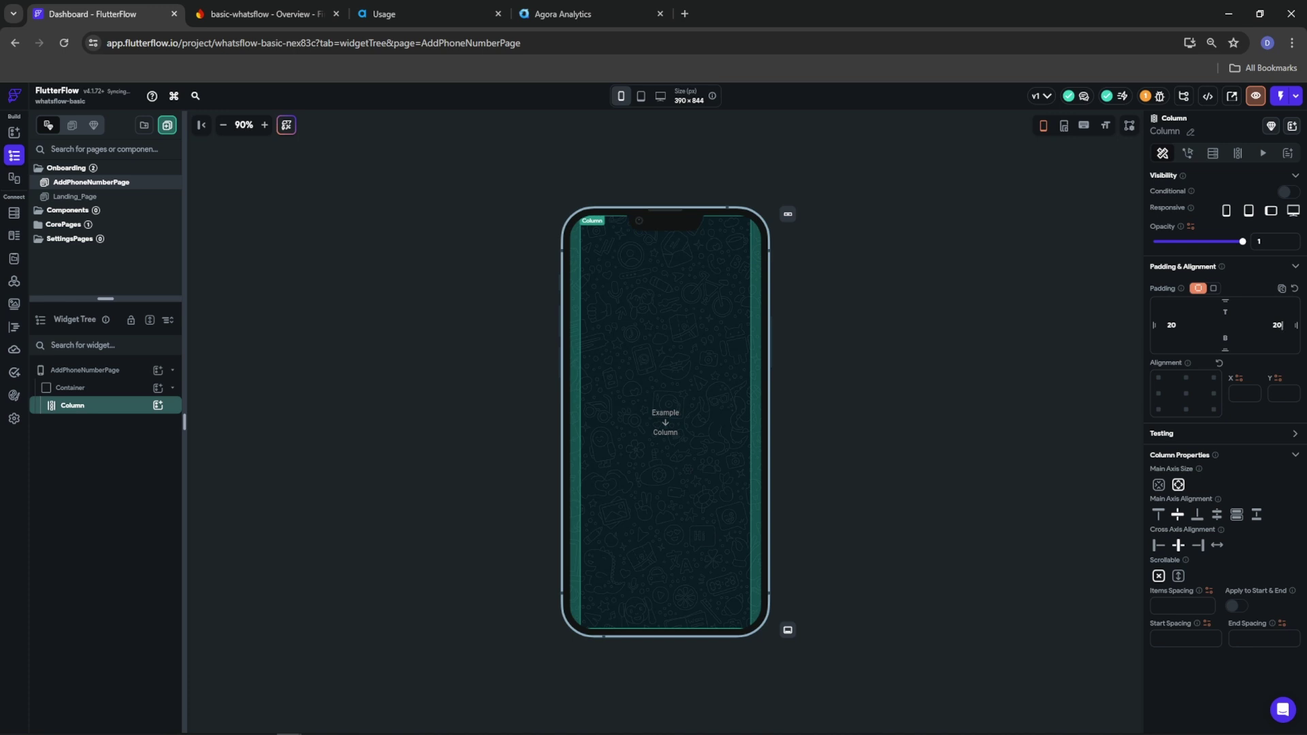
pyautogui.click(1161, 604)
pyautogui.write('10')
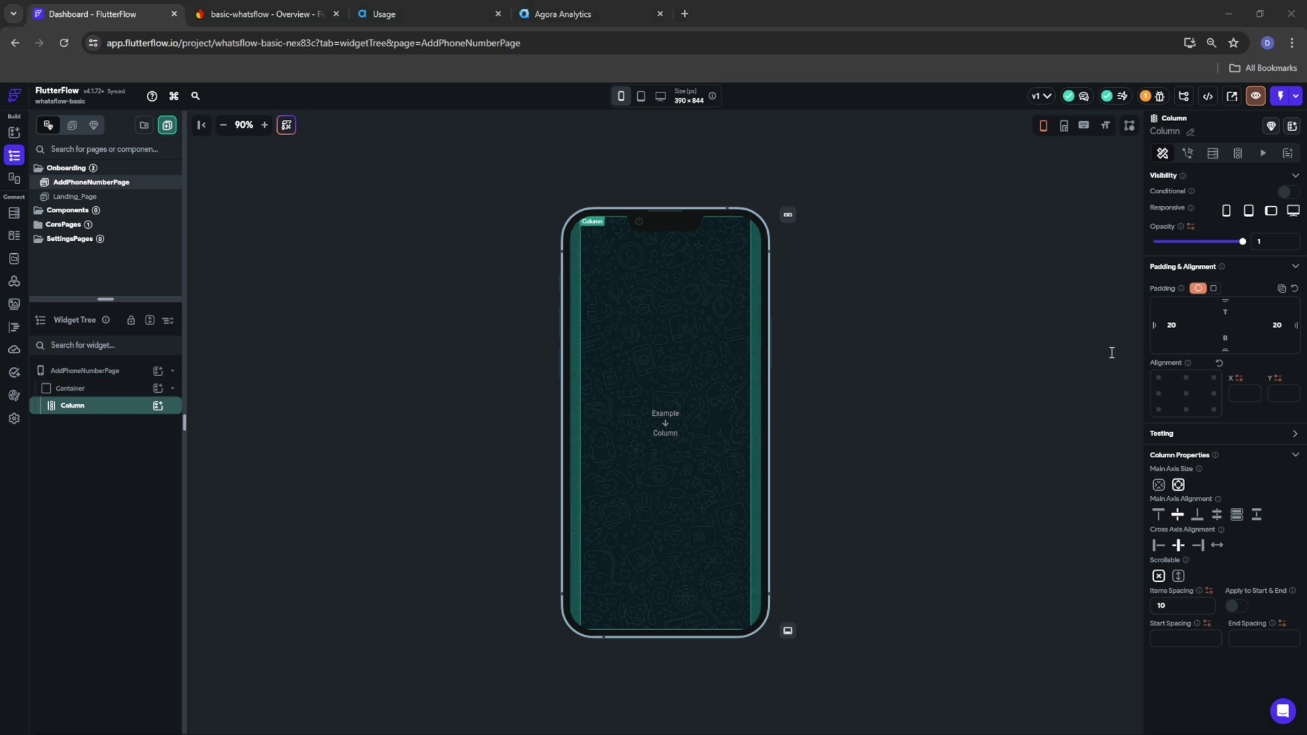
# Add a Row to the Column, with an inner Column whose children align to the start
pyautogui.click(157, 406)
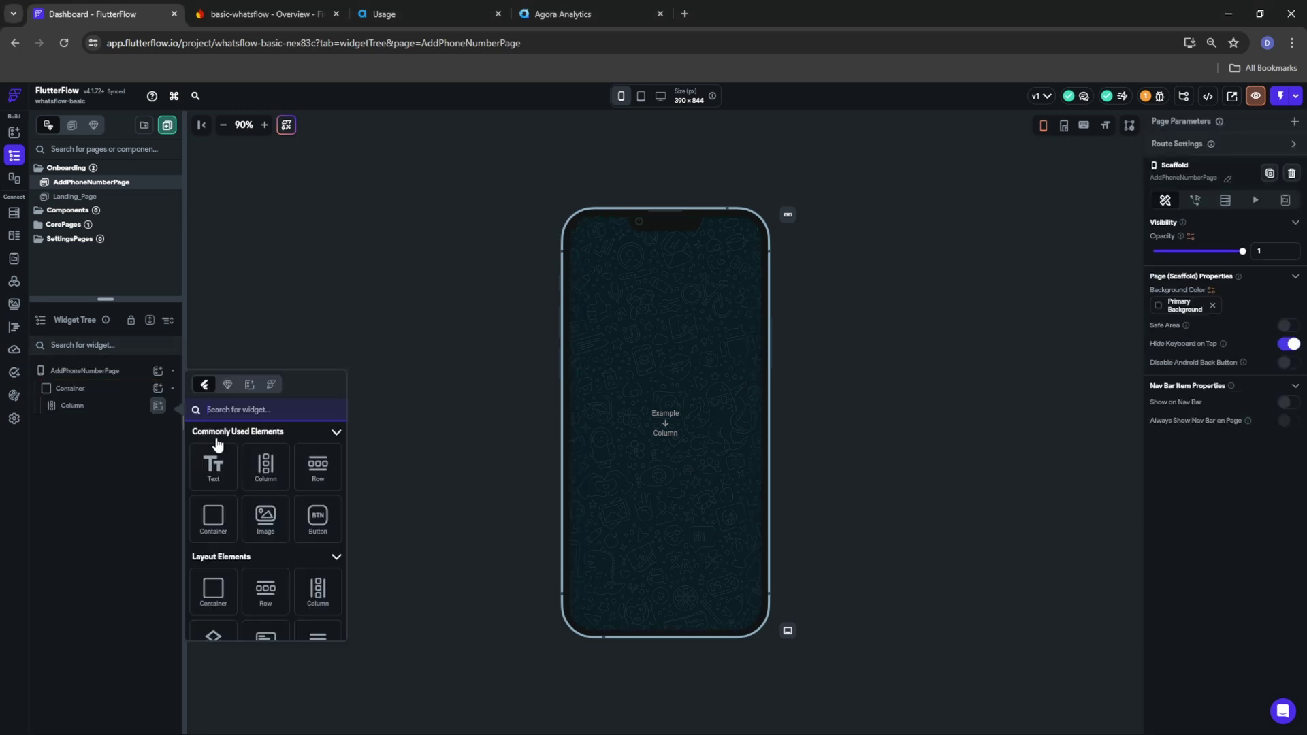
pyautogui.click(325, 476)
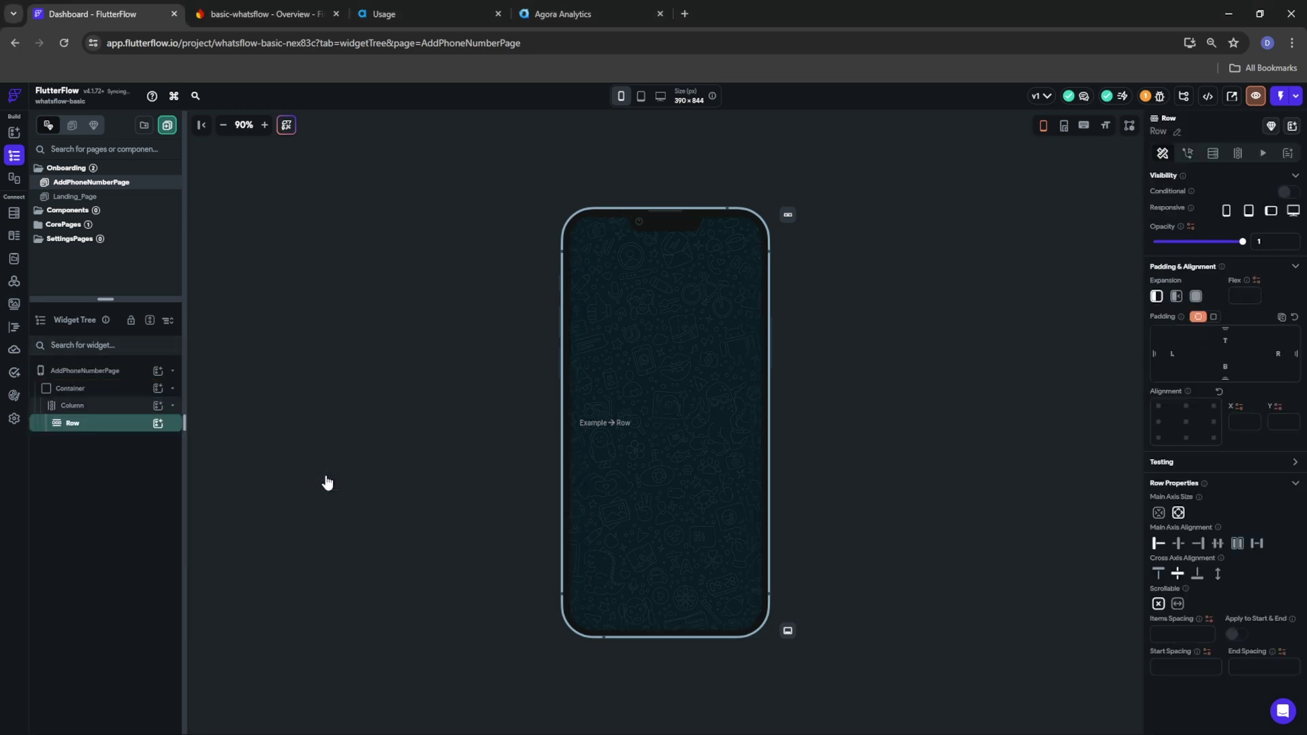
pyautogui.click(156, 429)
pyautogui.click(281, 483)
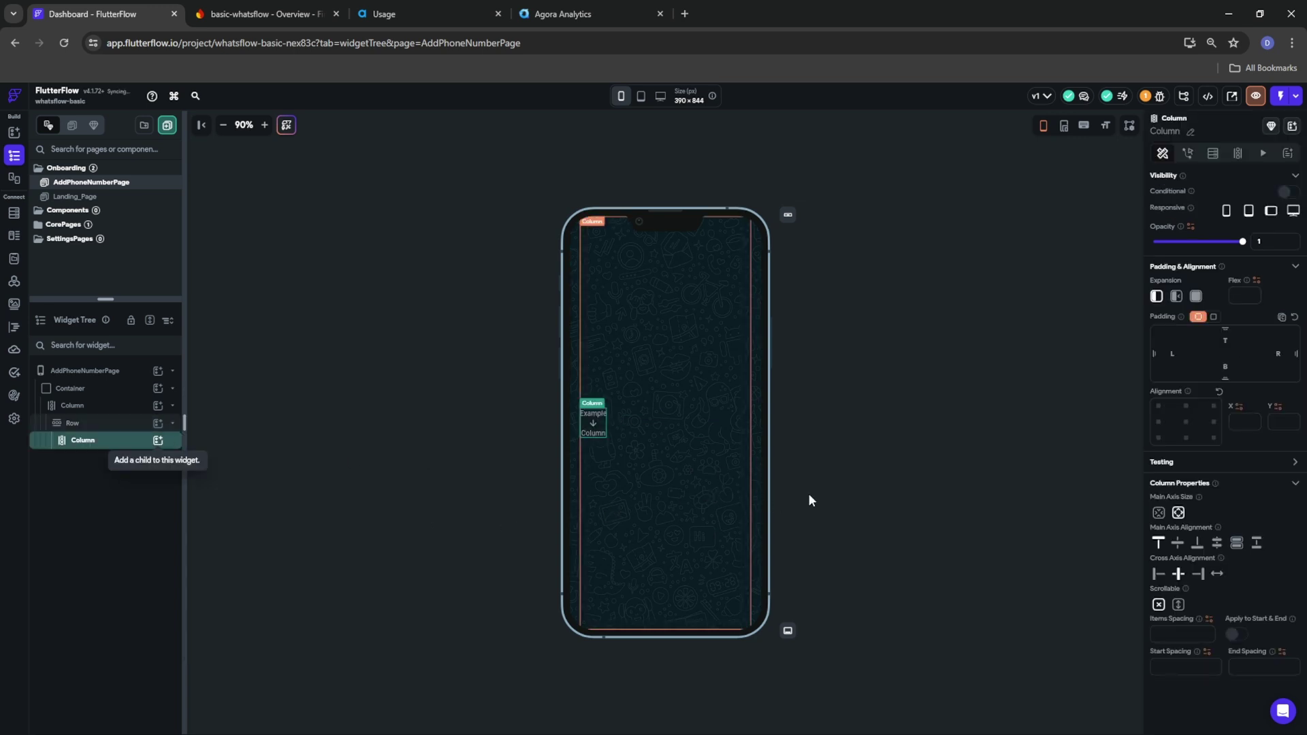
pyautogui.click(1158, 574)
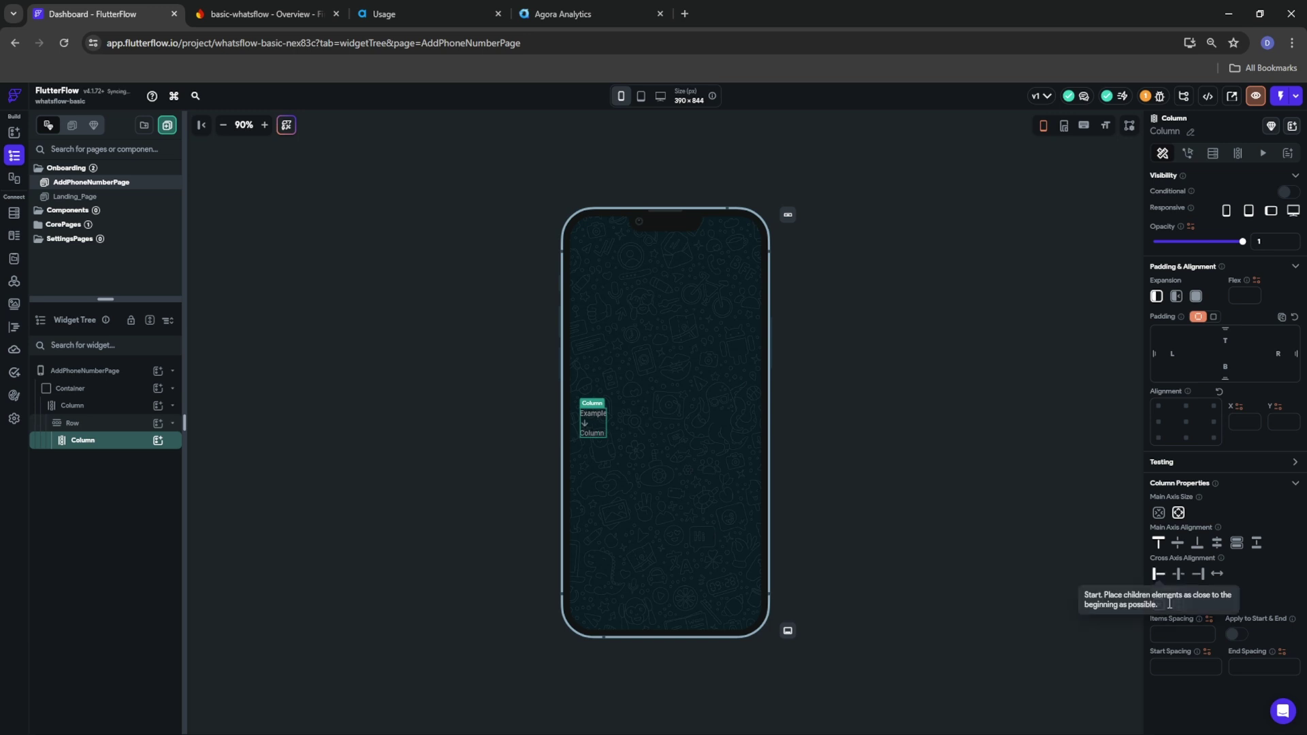
# Add two Text widgets to the inner column
pyautogui.click(158, 441)
pyautogui.click(213, 507)
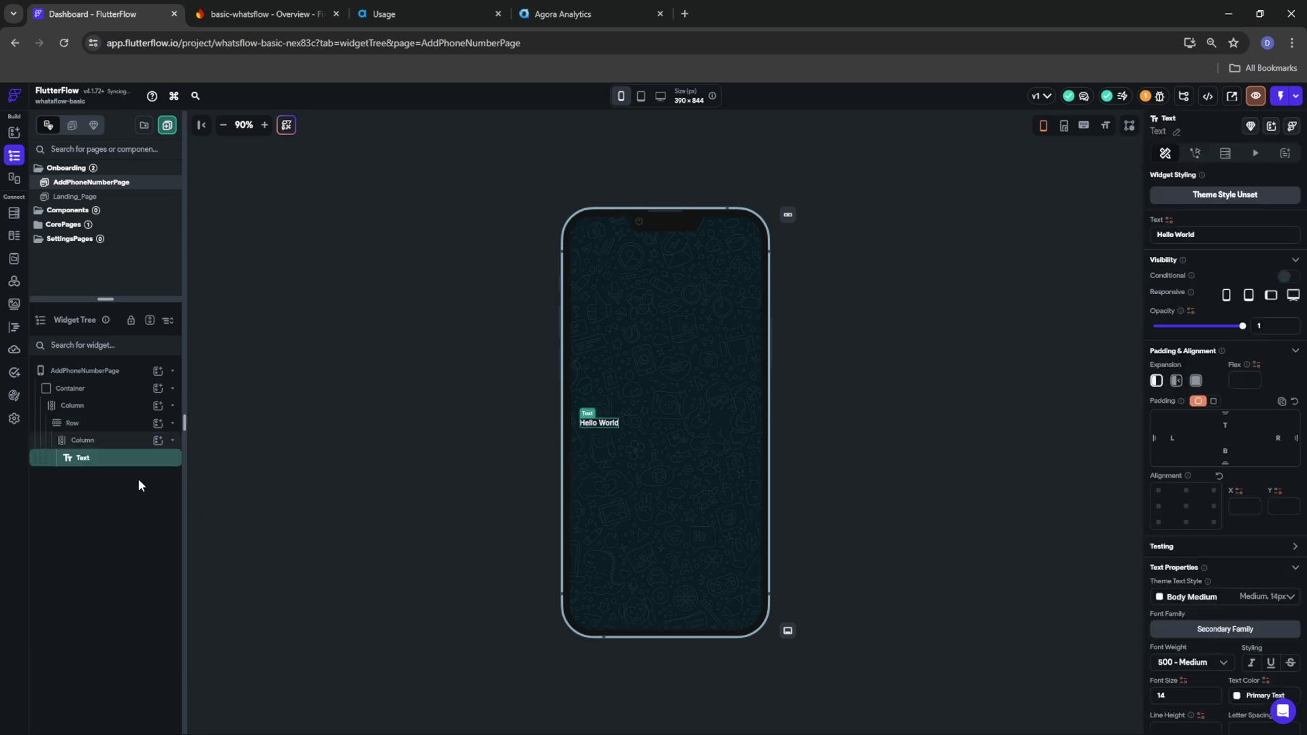
pyautogui.click(158, 440)
pyautogui.click(213, 504)
pyautogui.click(92, 441)
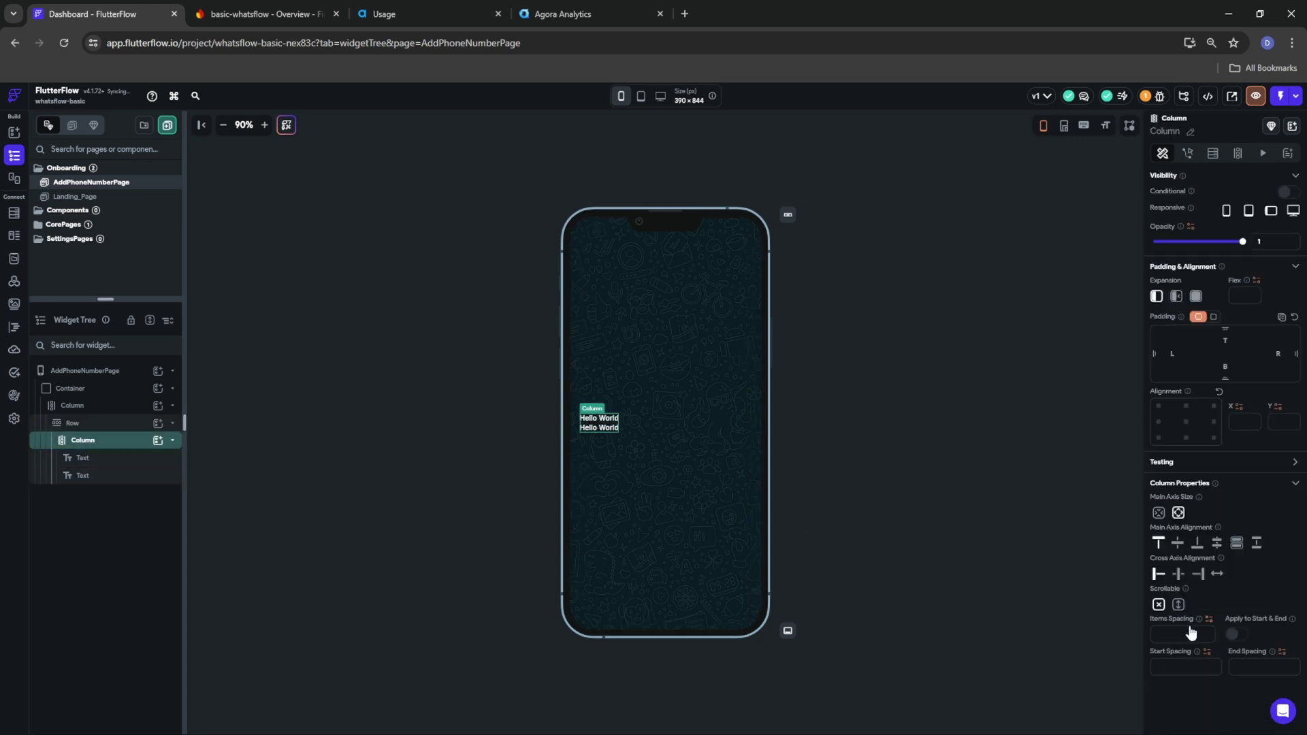
# Change the first text to 'Sign in', bold, size 20
pyautogui.click(597, 424)
pyautogui.moveTo(1230, 233); pyautogui.dragTo(1116, 240)
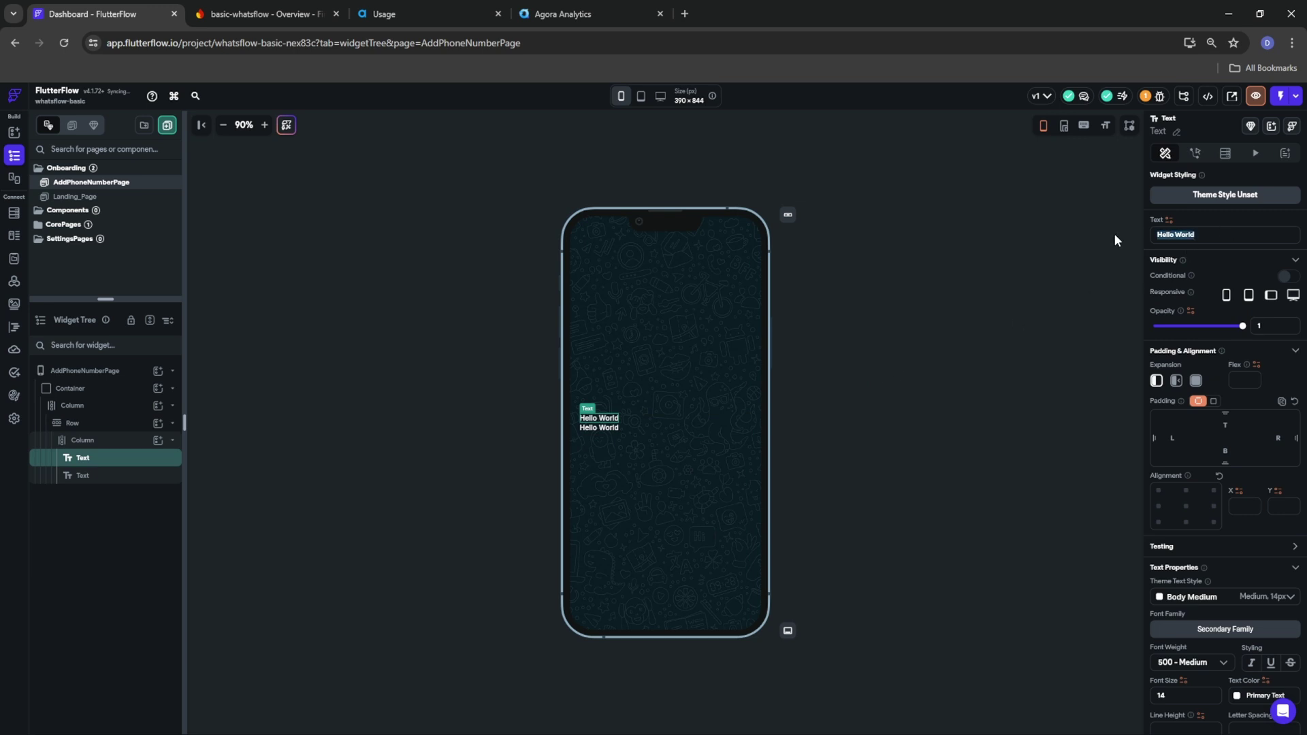
pyautogui.write('Sing')
pyautogui.press('BackSpace')
pyautogui.press('BackSpace')
pyautogui.write('gn in')
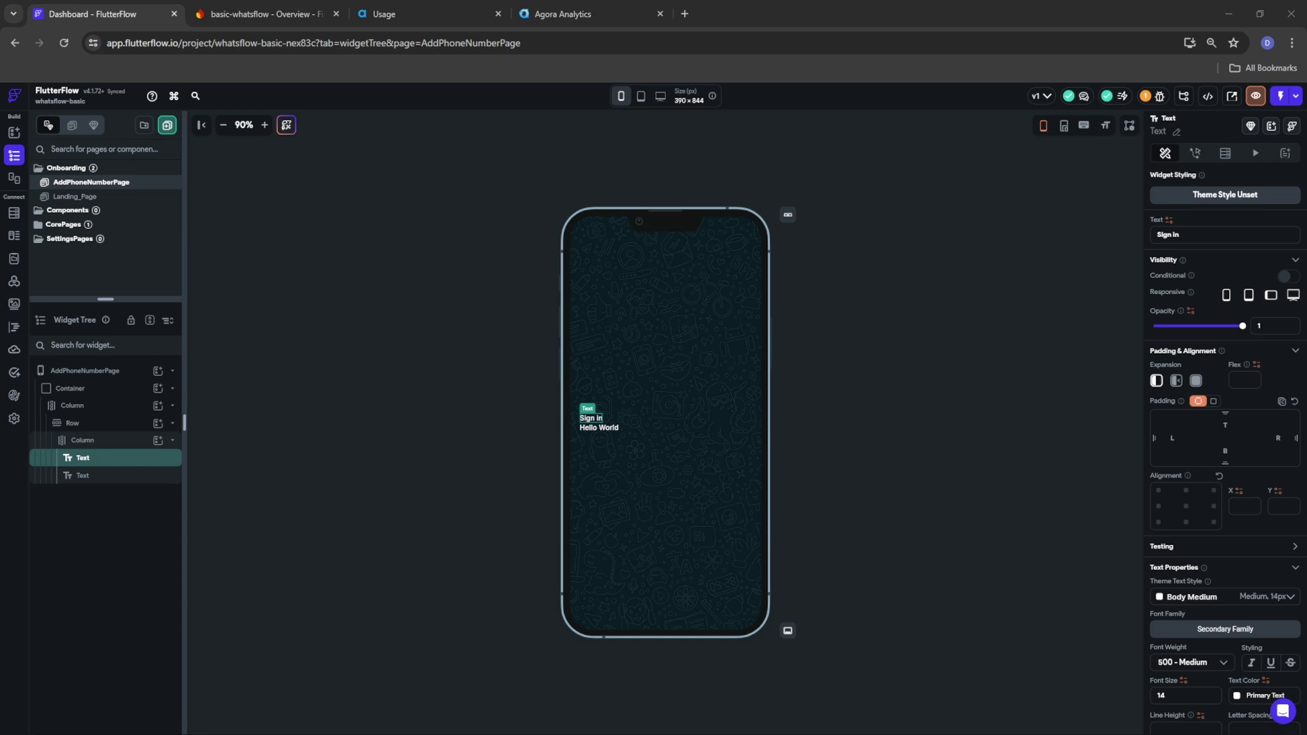
pyautogui.click(1181, 661)
pyautogui.click(1179, 650)
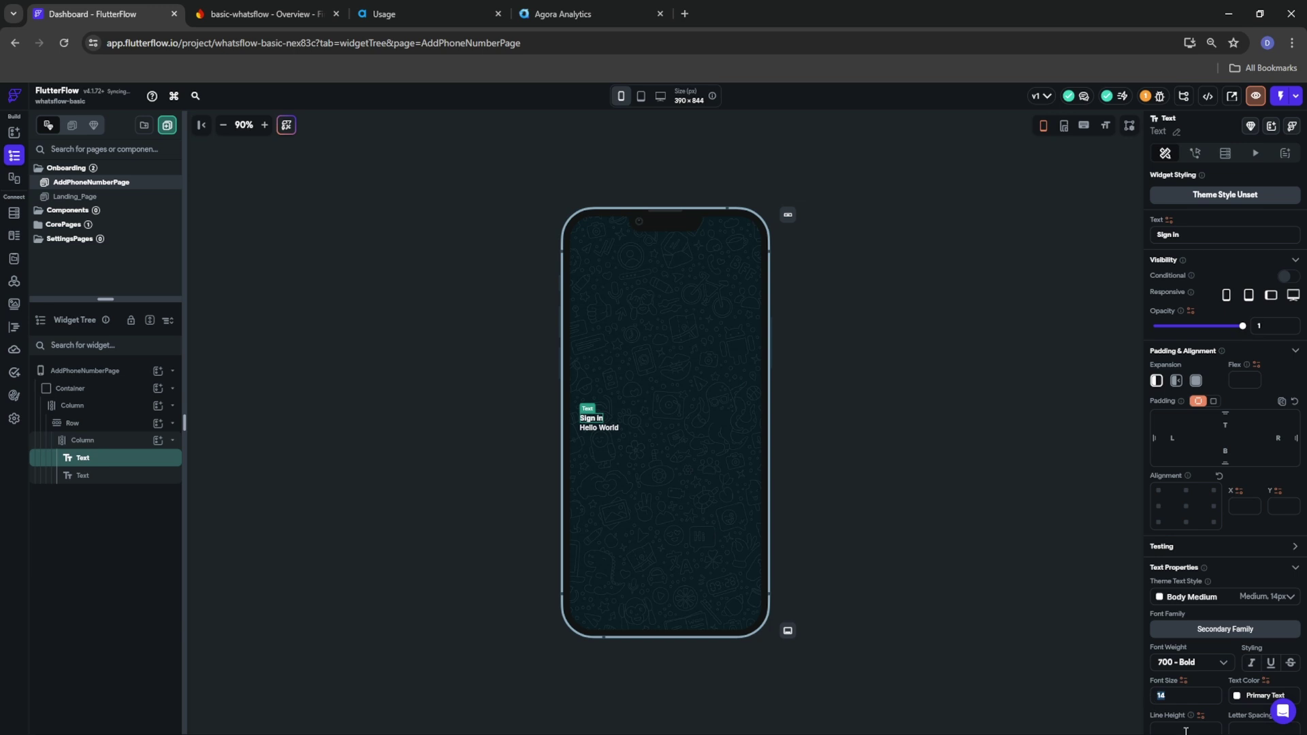
pyautogui.write('20')
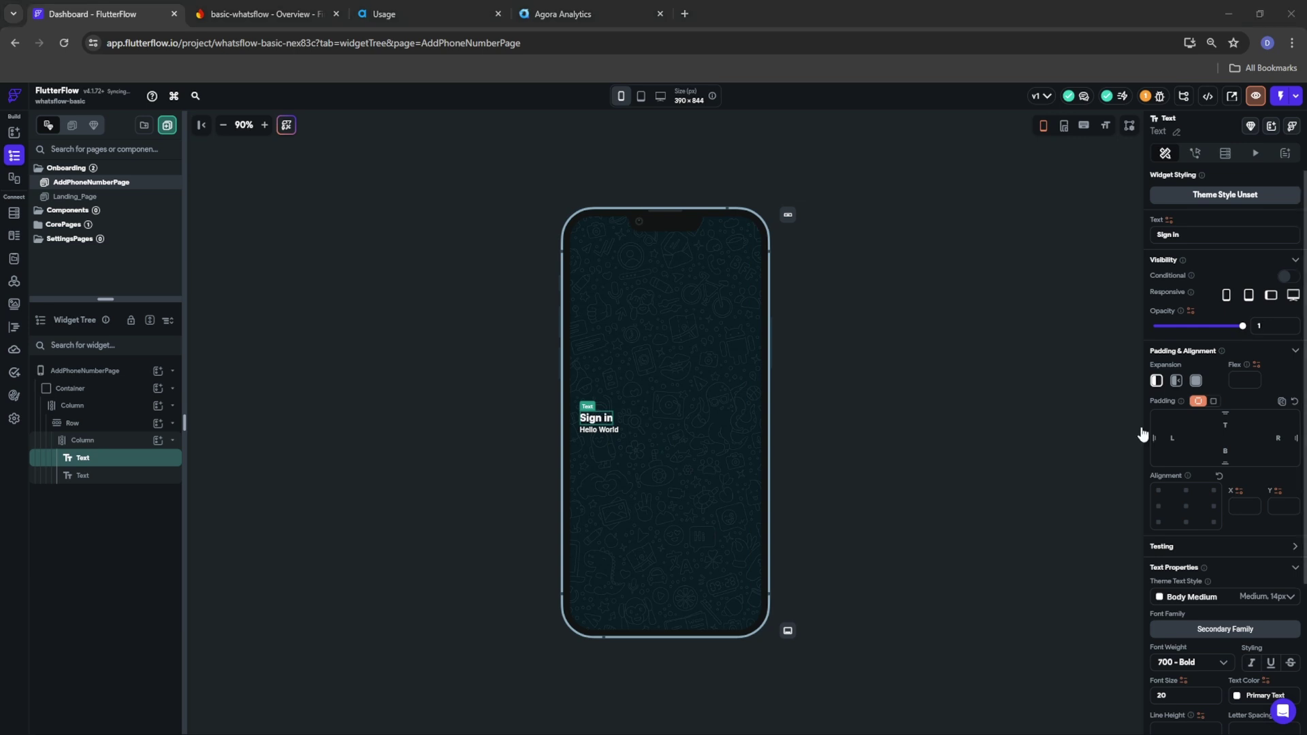
# Change the second text to 'Confirm you number to continue' in semi-bold
pyautogui.click(611, 431)
pyautogui.moveTo(1227, 238); pyautogui.dragTo(1109, 243)
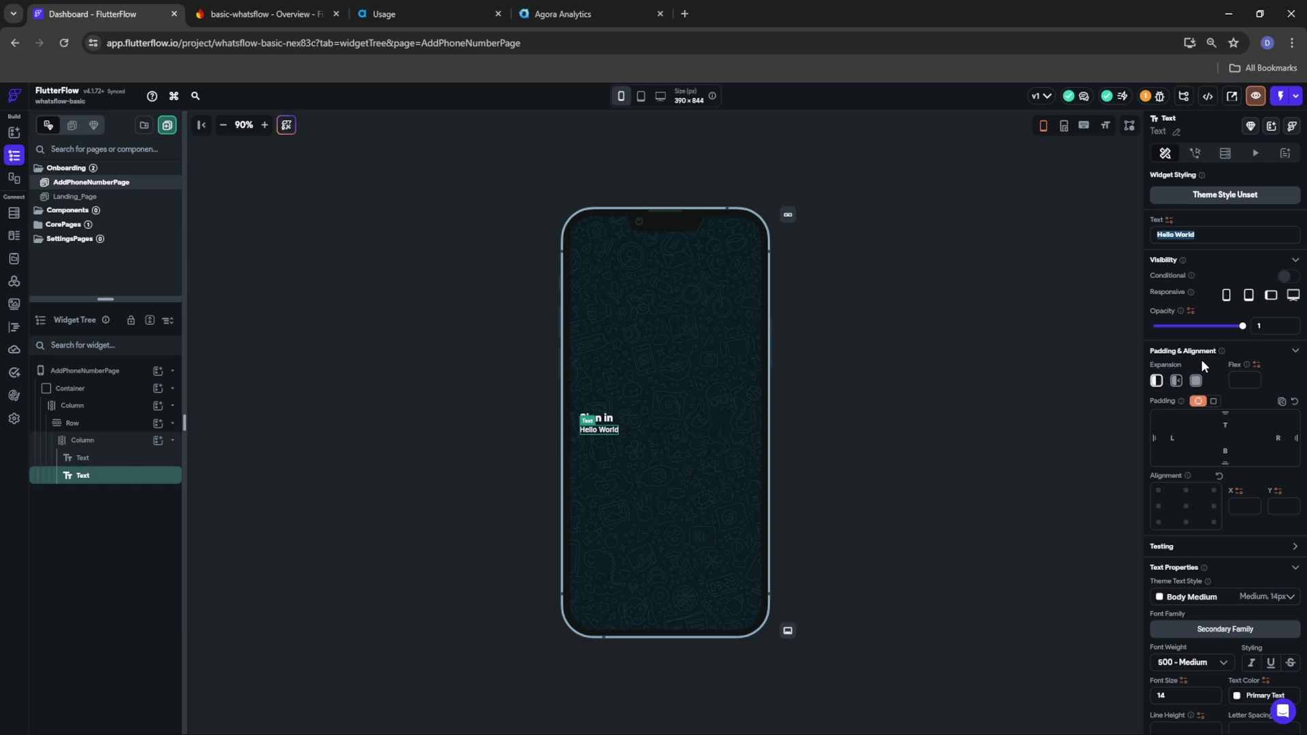
pyautogui.write('Confirm you number to ')
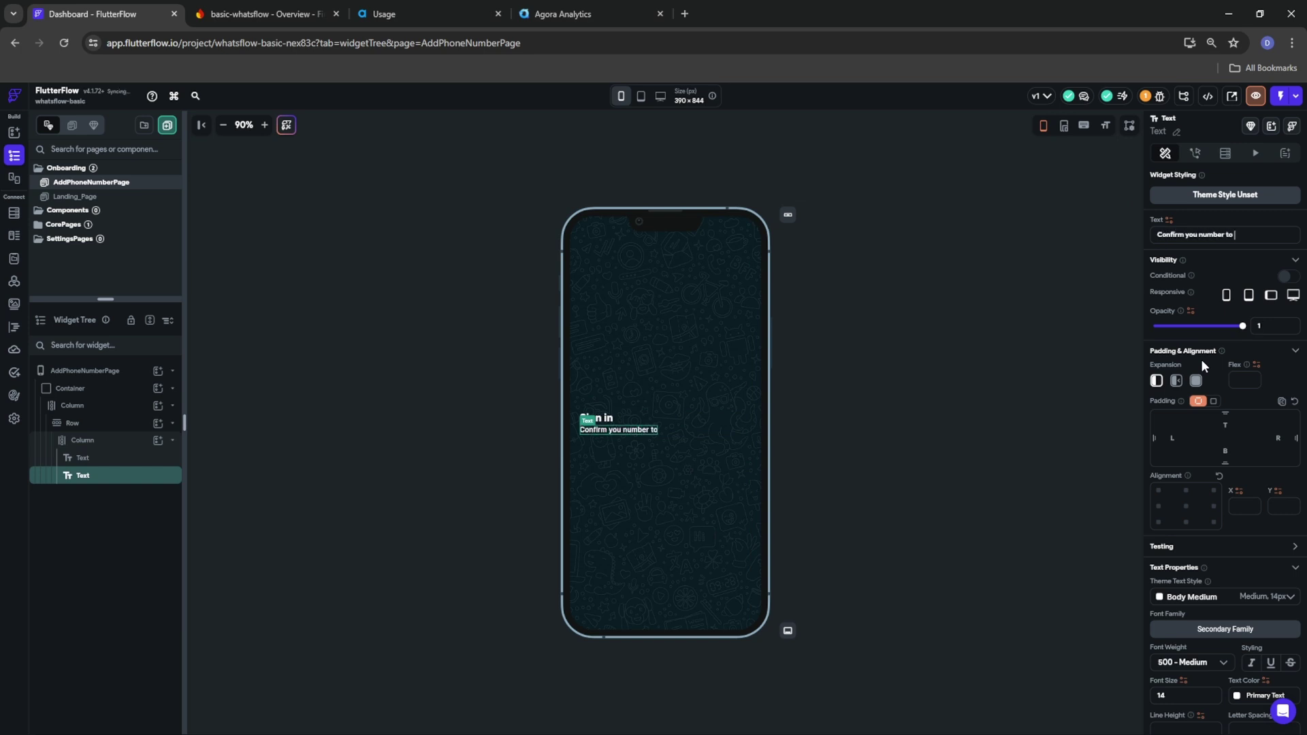
pyautogui.write('continue')
pyautogui.click(1195, 670)
pyautogui.click(1195, 618)
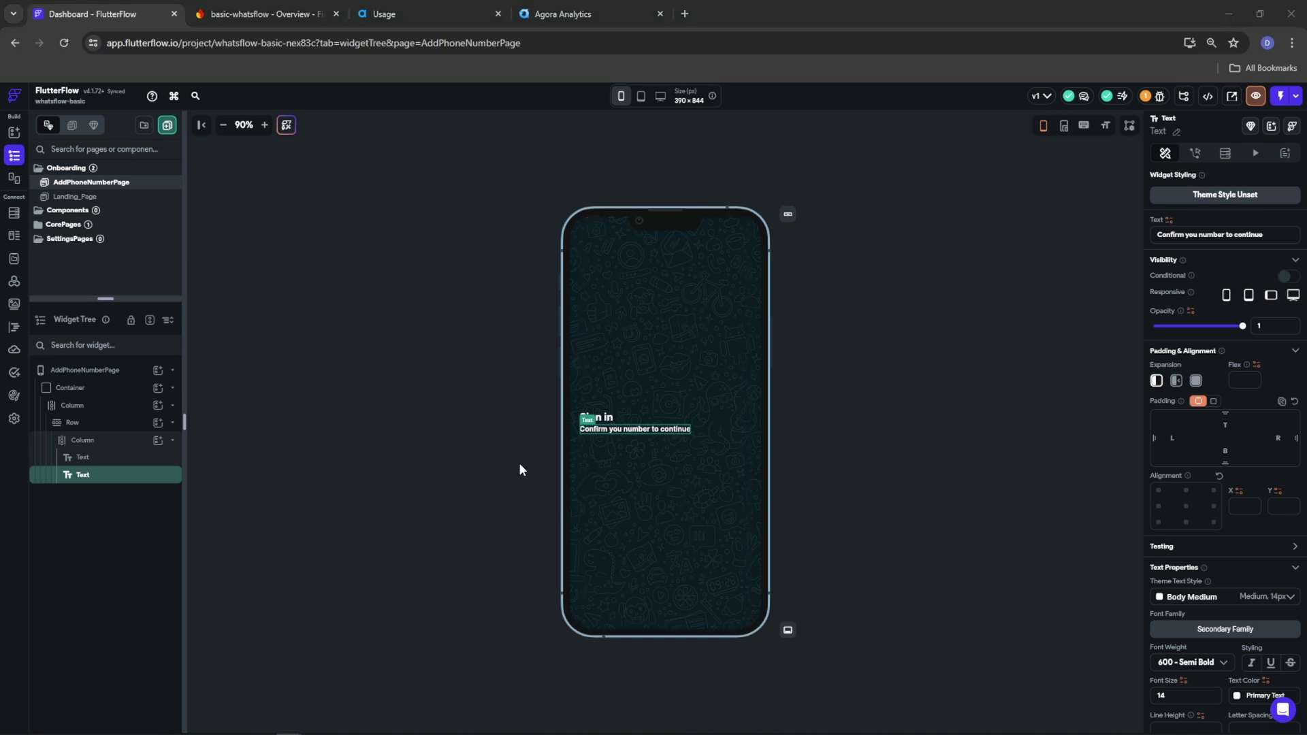
pyautogui.click(95, 427)
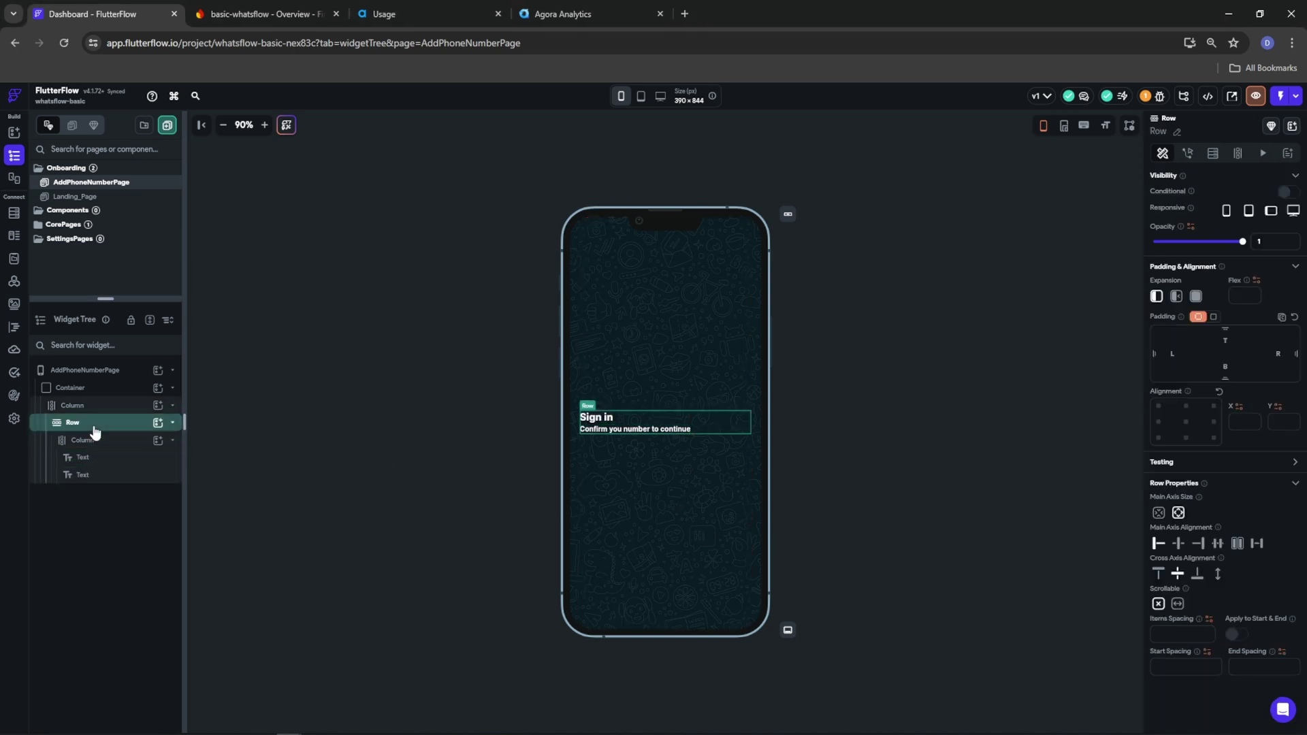
# Add a full-width Container to the main column below the heading row
pyautogui.click(92, 406)
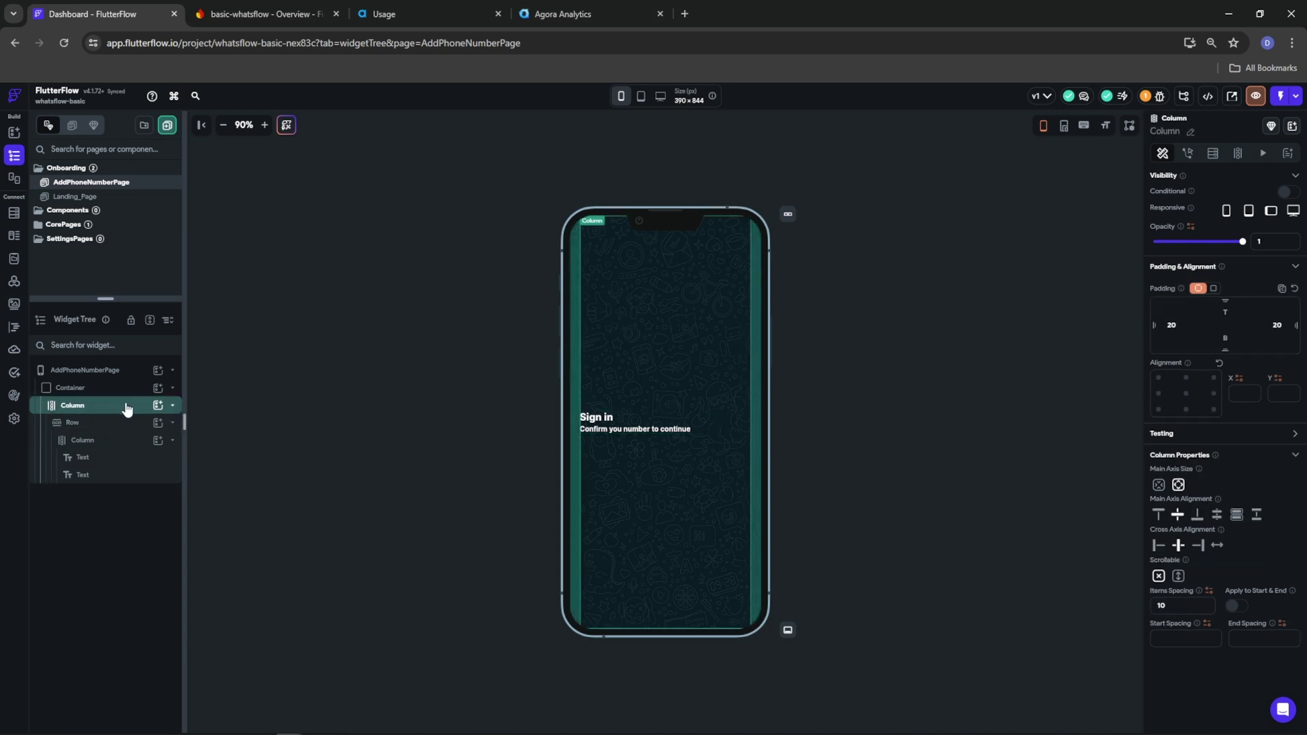
pyautogui.click(173, 424)
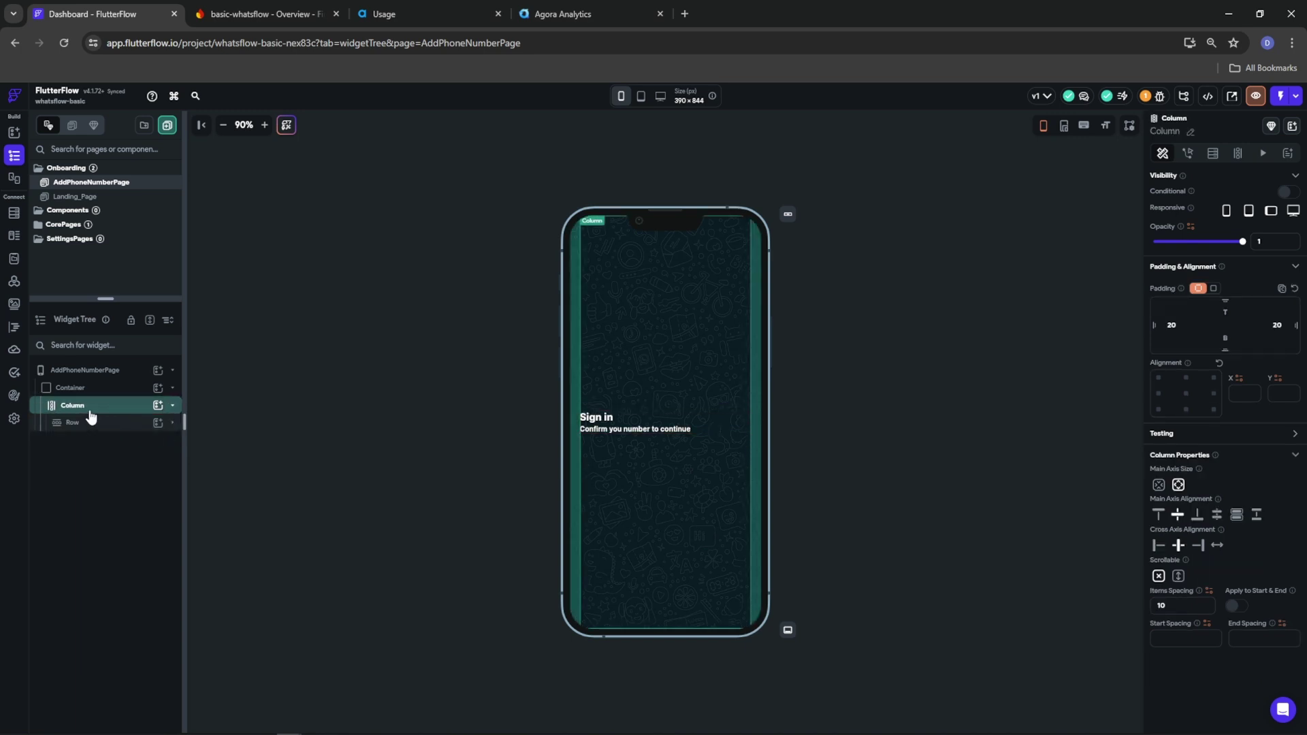
pyautogui.doubleClick(91, 413)
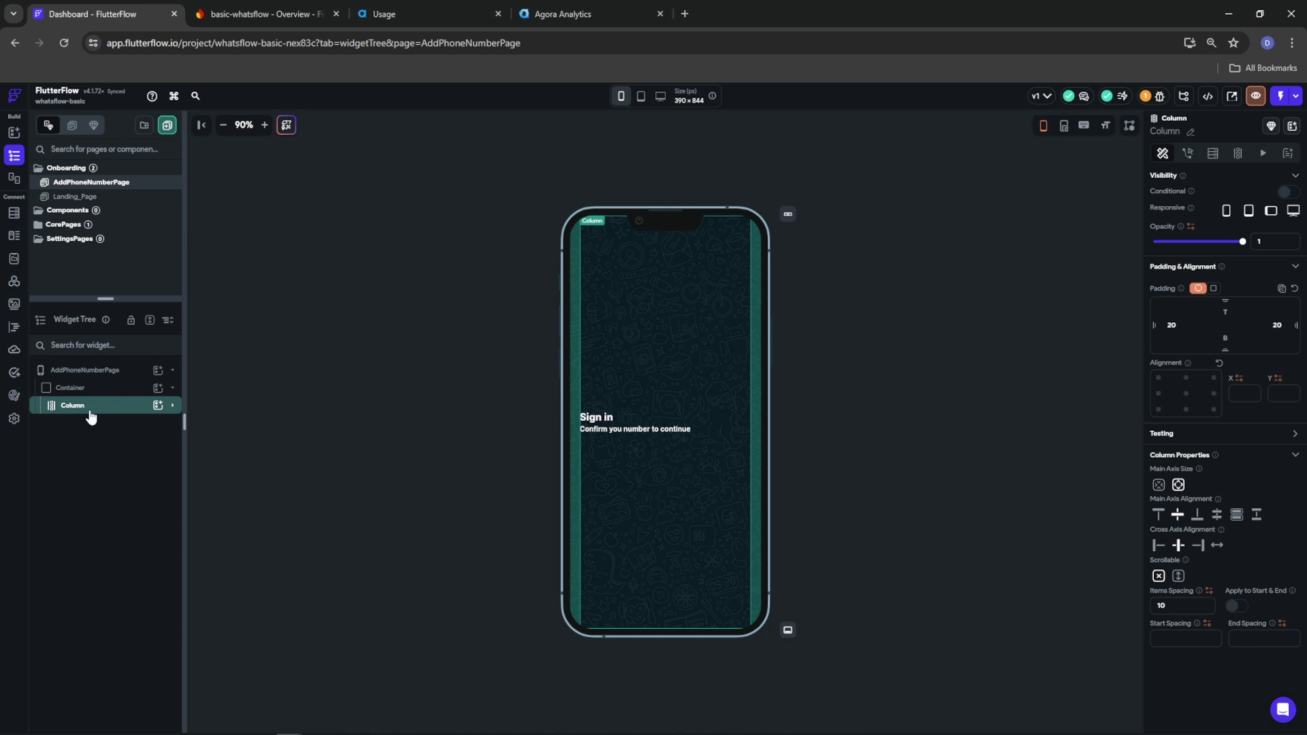
pyautogui.doubleClick(91, 415)
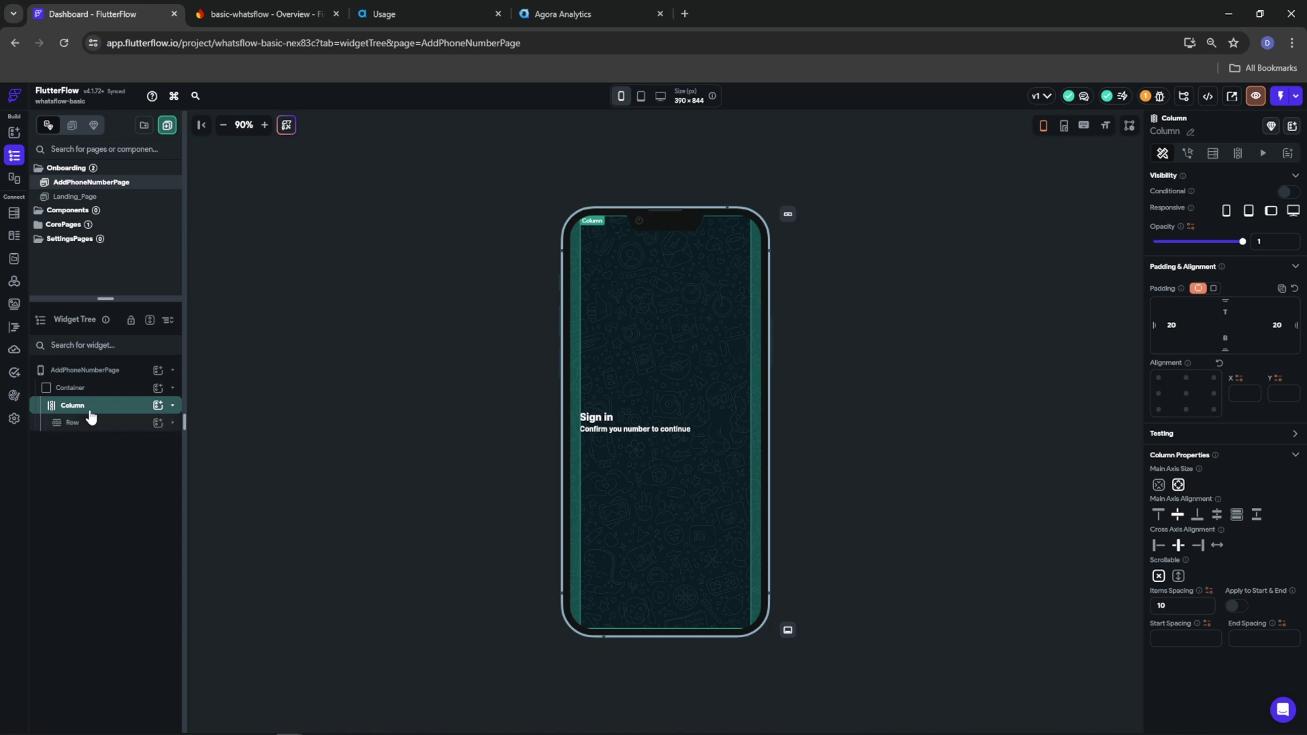
pyautogui.click(157, 406)
pyautogui.click(213, 516)
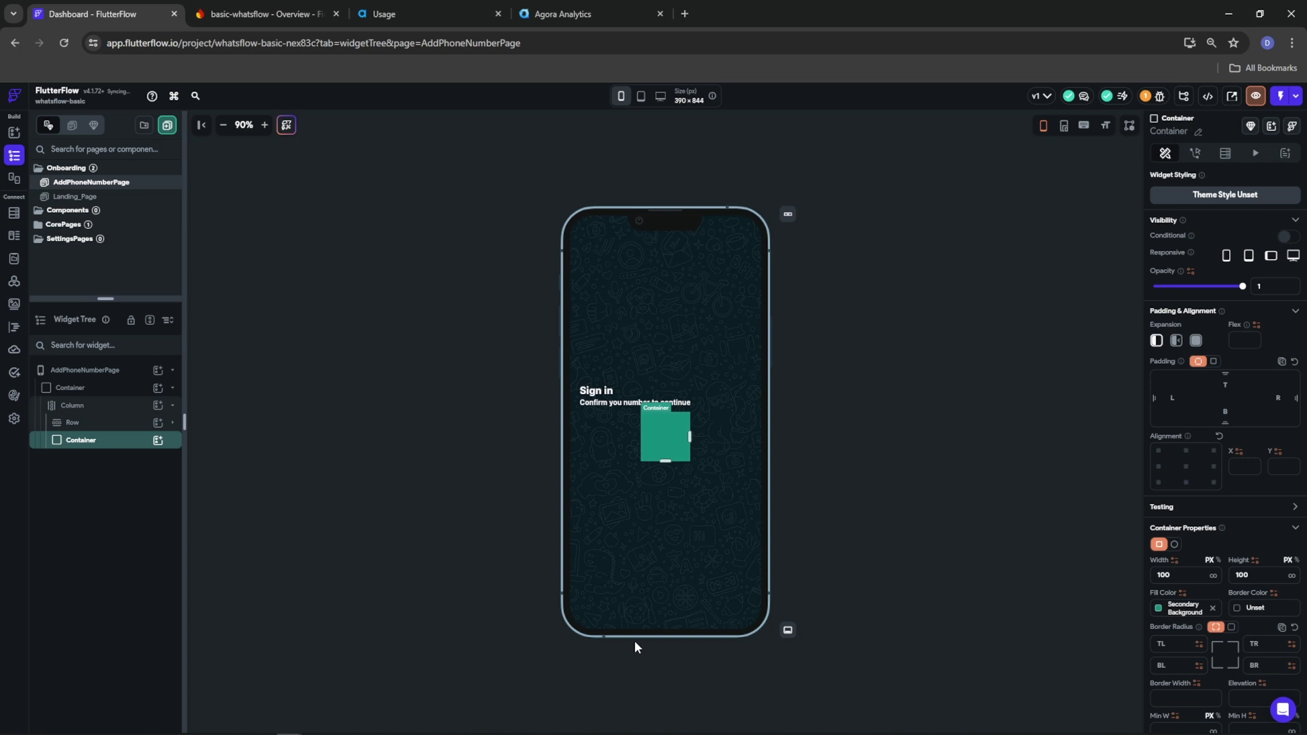
pyautogui.click(1213, 576)
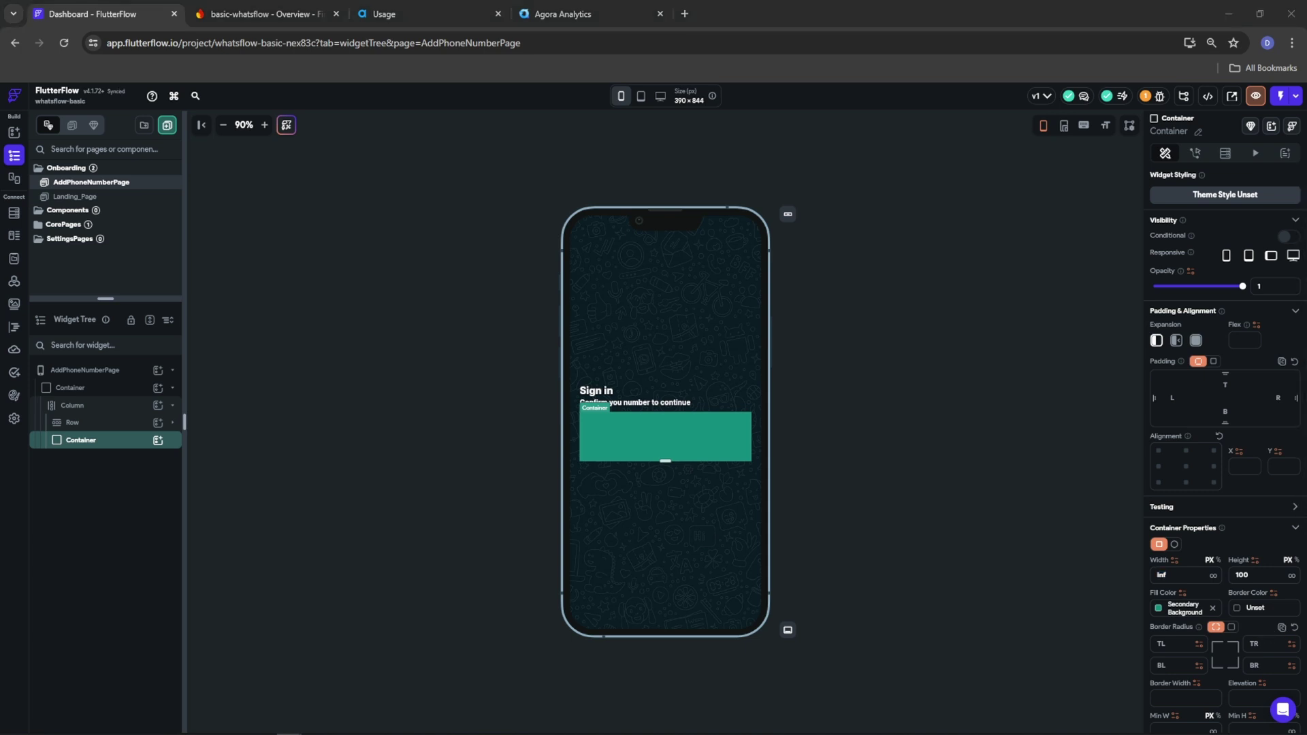
# Give the container Primary Background fill and border, border width 2, radius 12, no fixed height, and an inner Row
pyautogui.click(1184, 609)
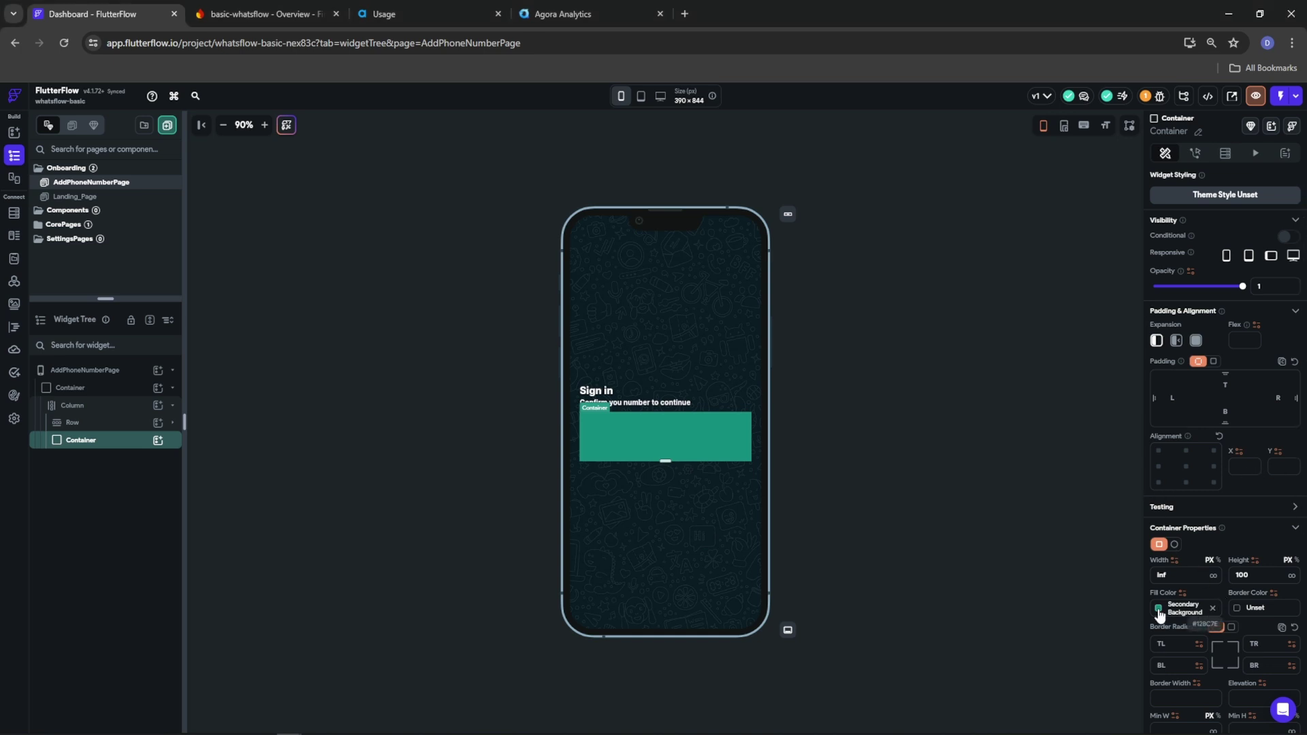
pyautogui.click(1242, 607)
pyautogui.click(1101, 651)
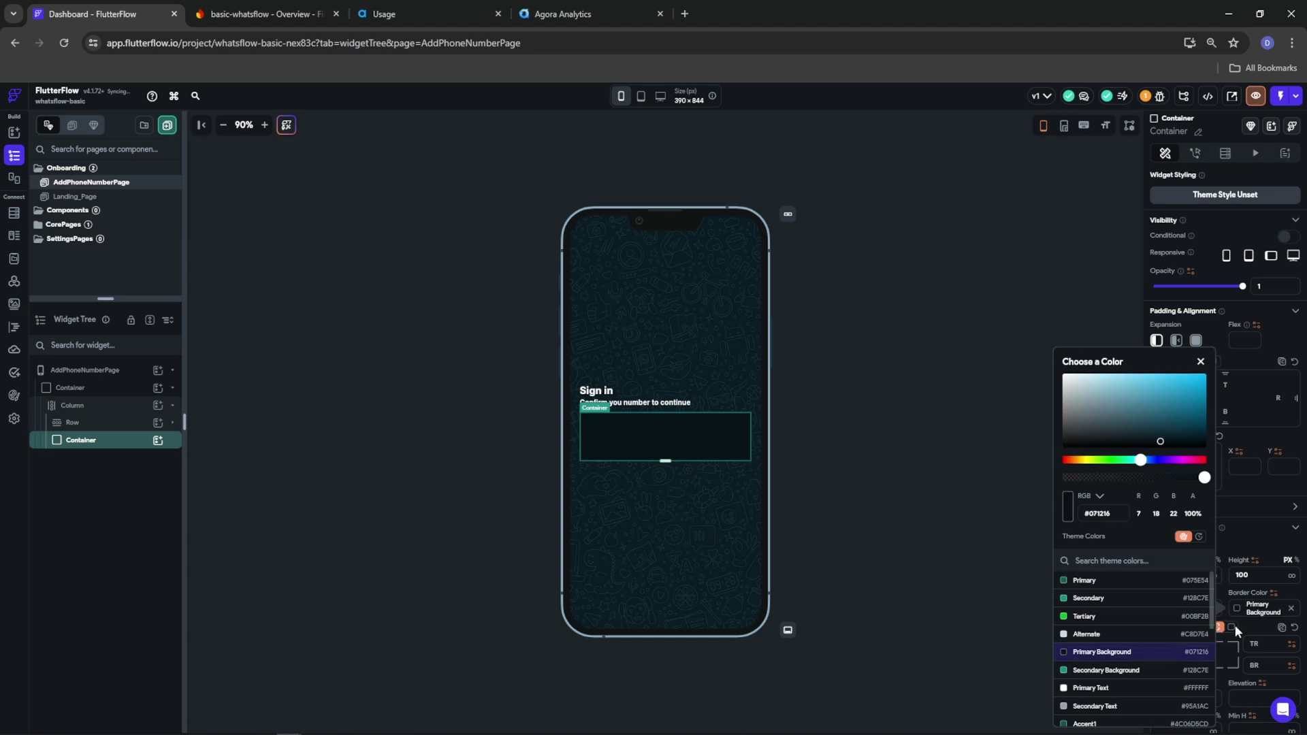
pyautogui.click(1252, 619)
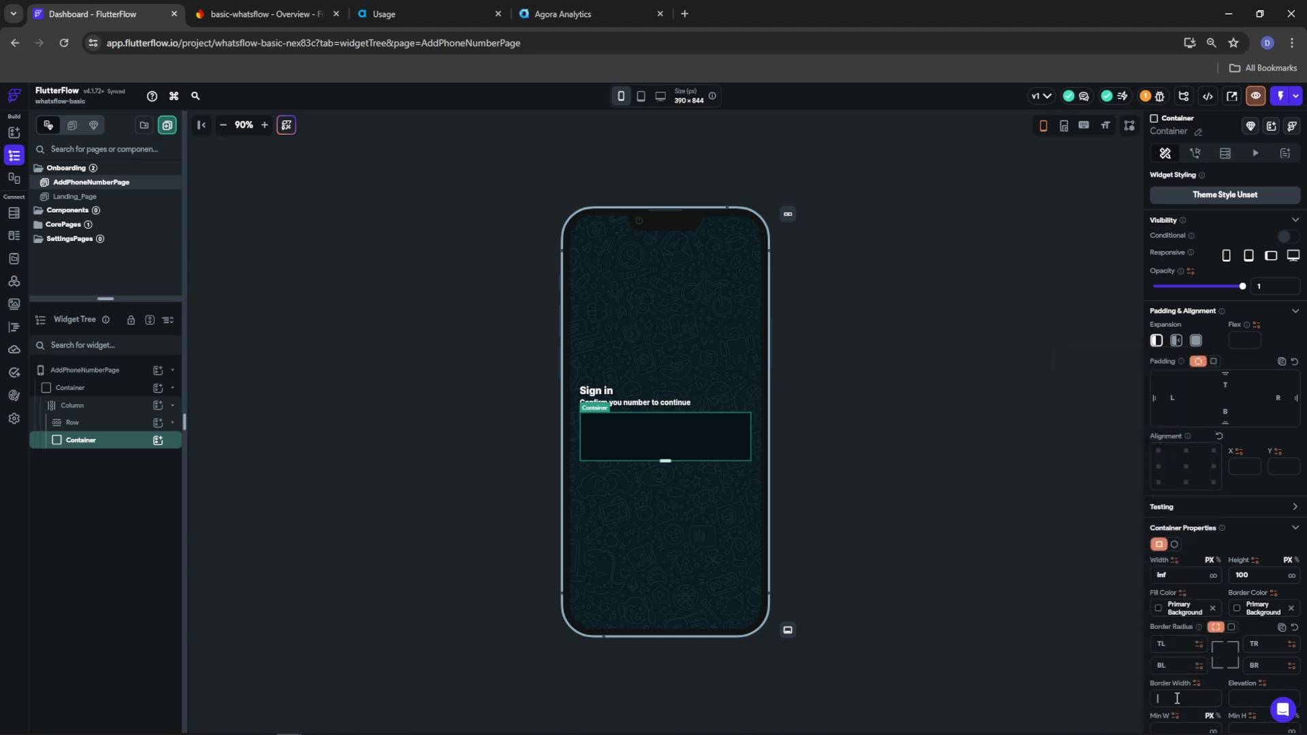
pyautogui.write('2')
pyautogui.click(1231, 626)
pyautogui.write('12')
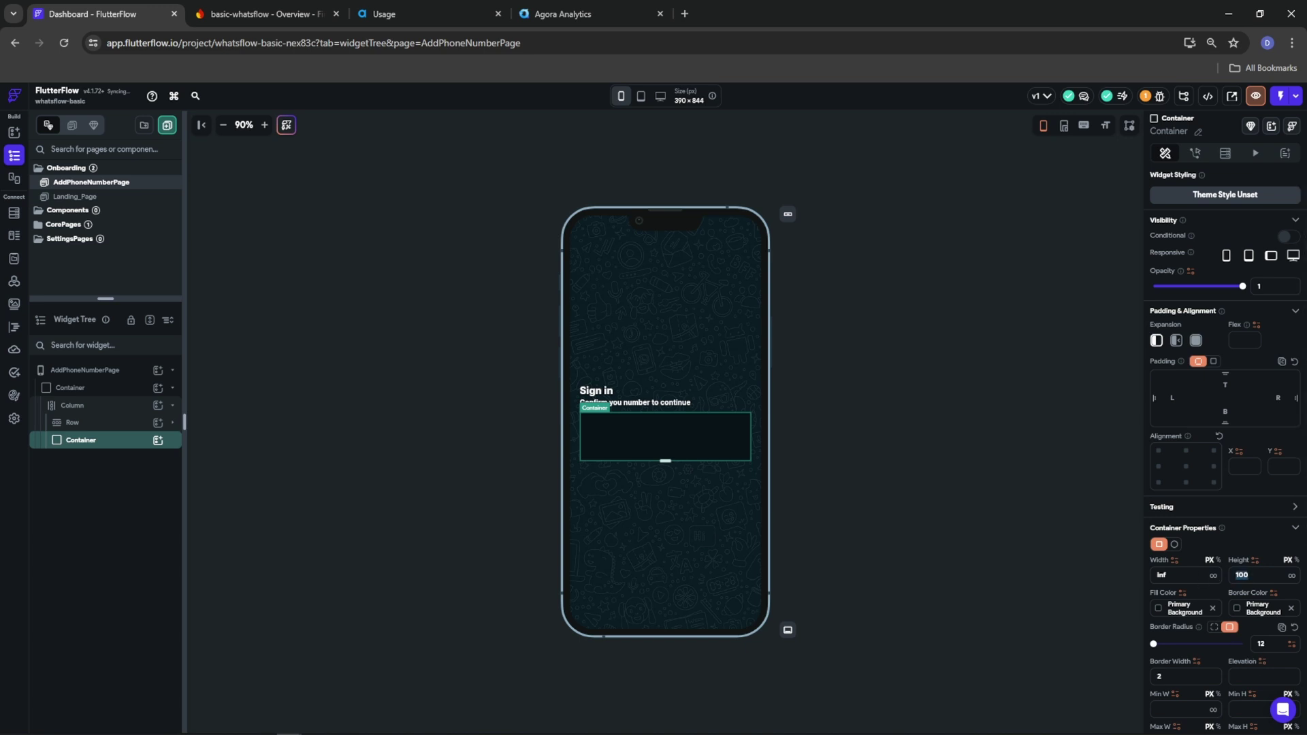
pyautogui.press('BackSpace')
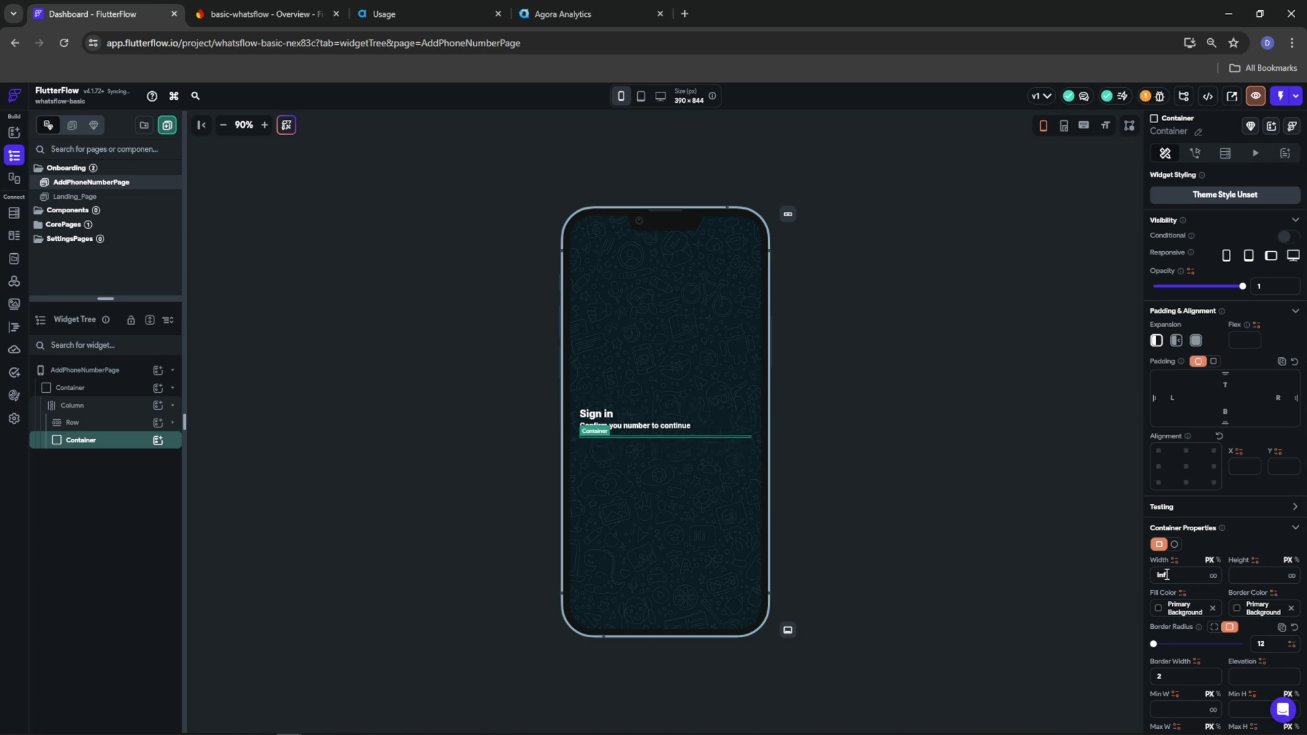
pyautogui.click(159, 441)
pyautogui.click(314, 504)
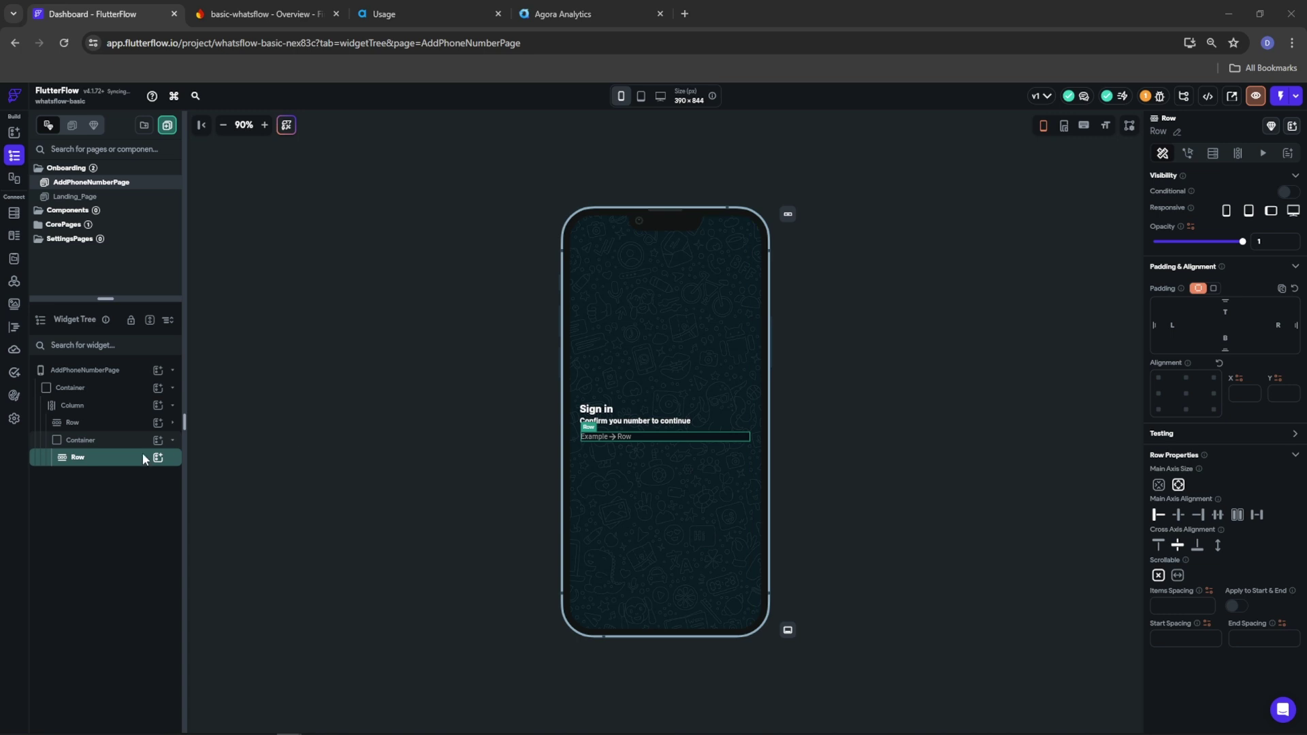
# Set the row's start spacing to 10 and add a CircleImage with a 36 diameter
pyautogui.click(1156, 643)
pyautogui.write('10')
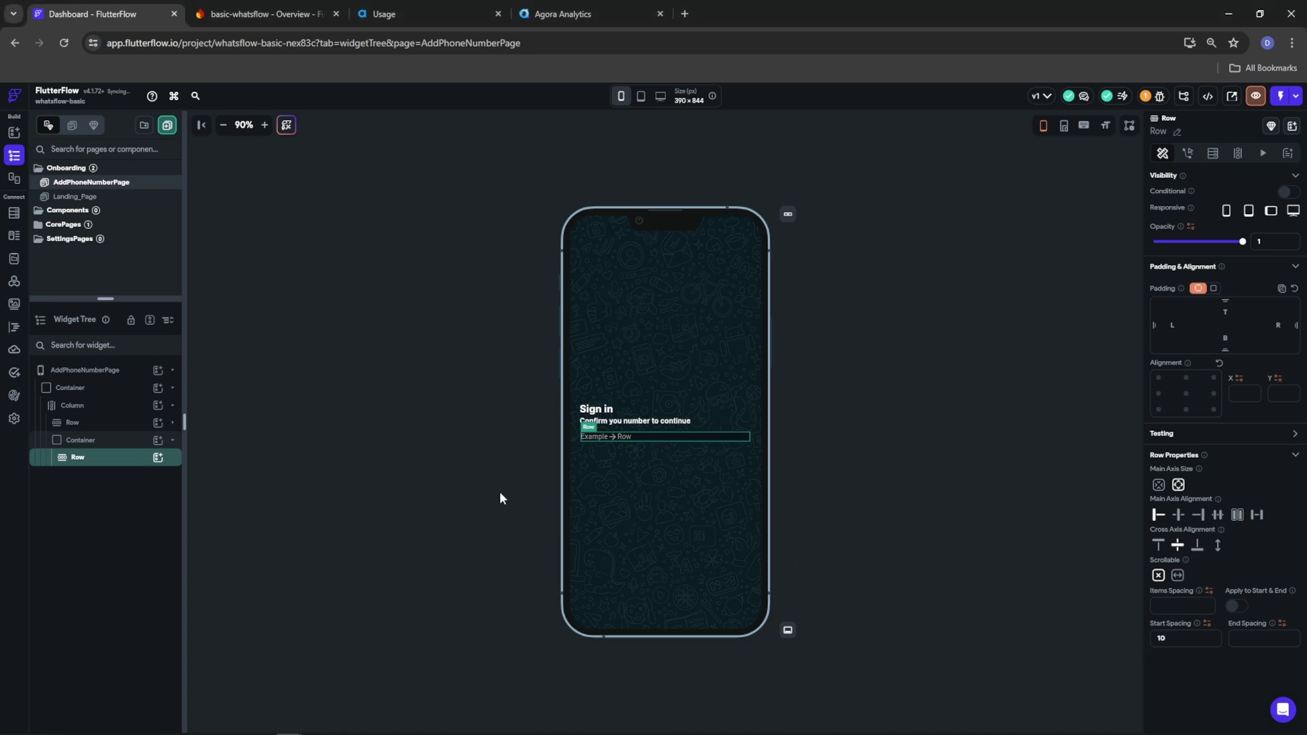
pyautogui.click(158, 457)
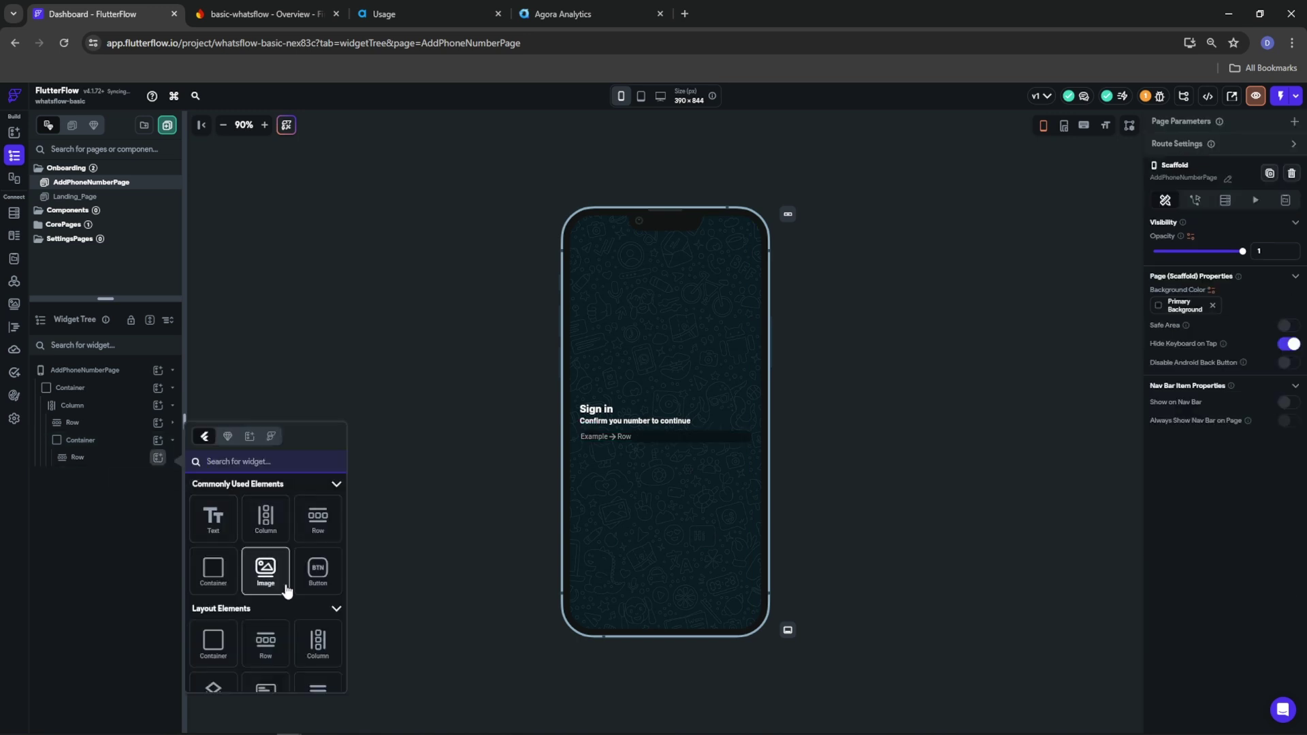
pyautogui.write('circle')
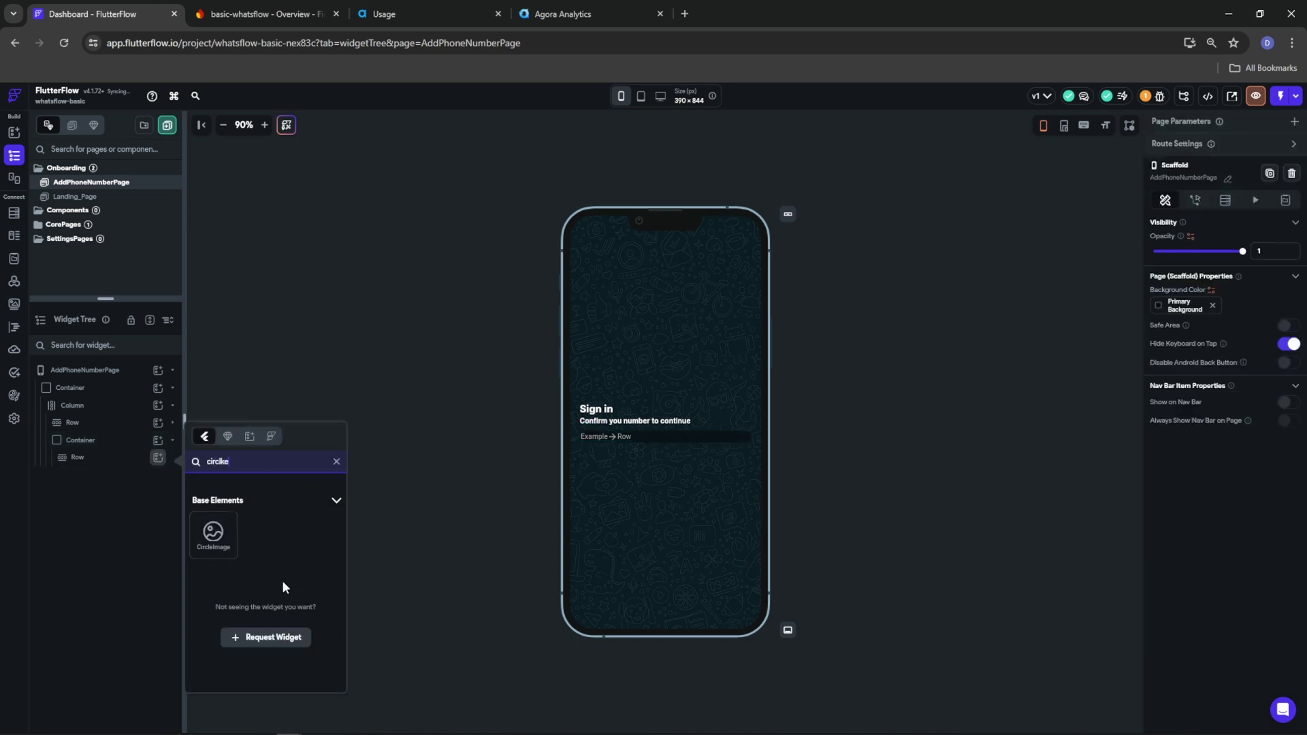
pyautogui.click(213, 533)
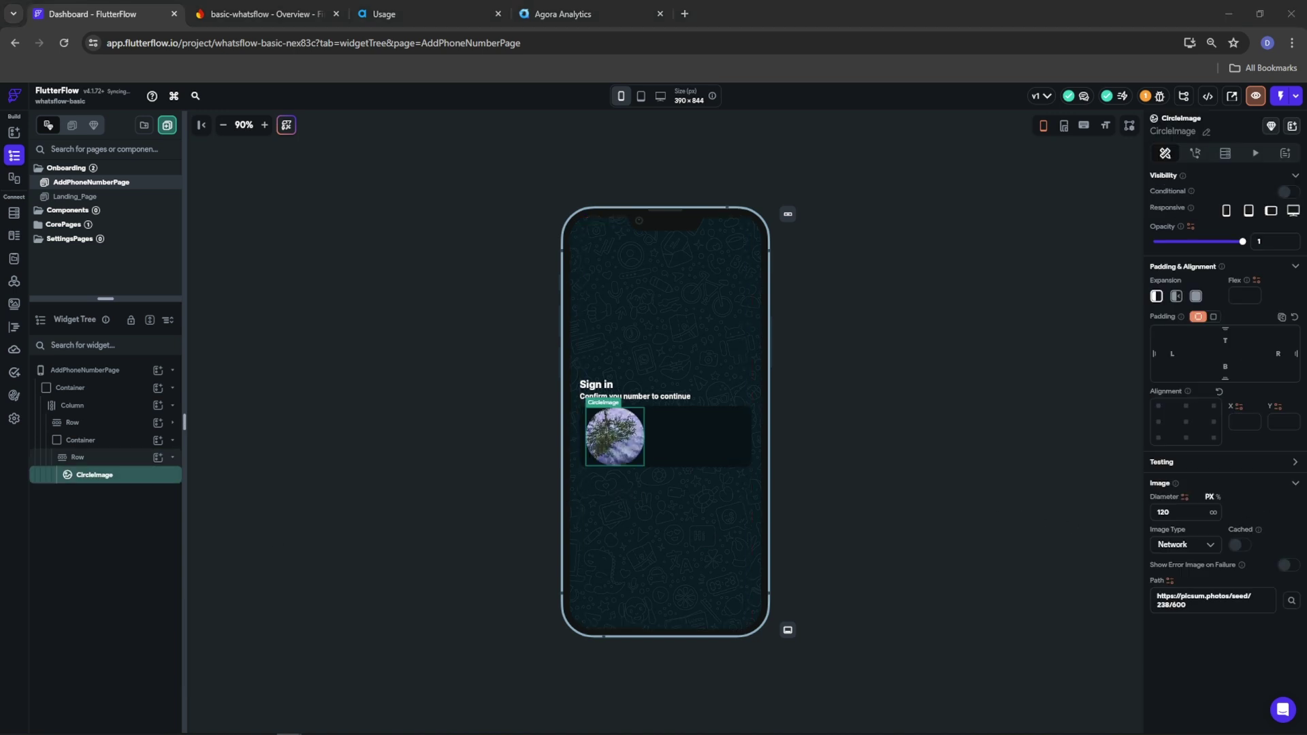
pyautogui.doubleClick(1208, 510)
pyautogui.write('36')
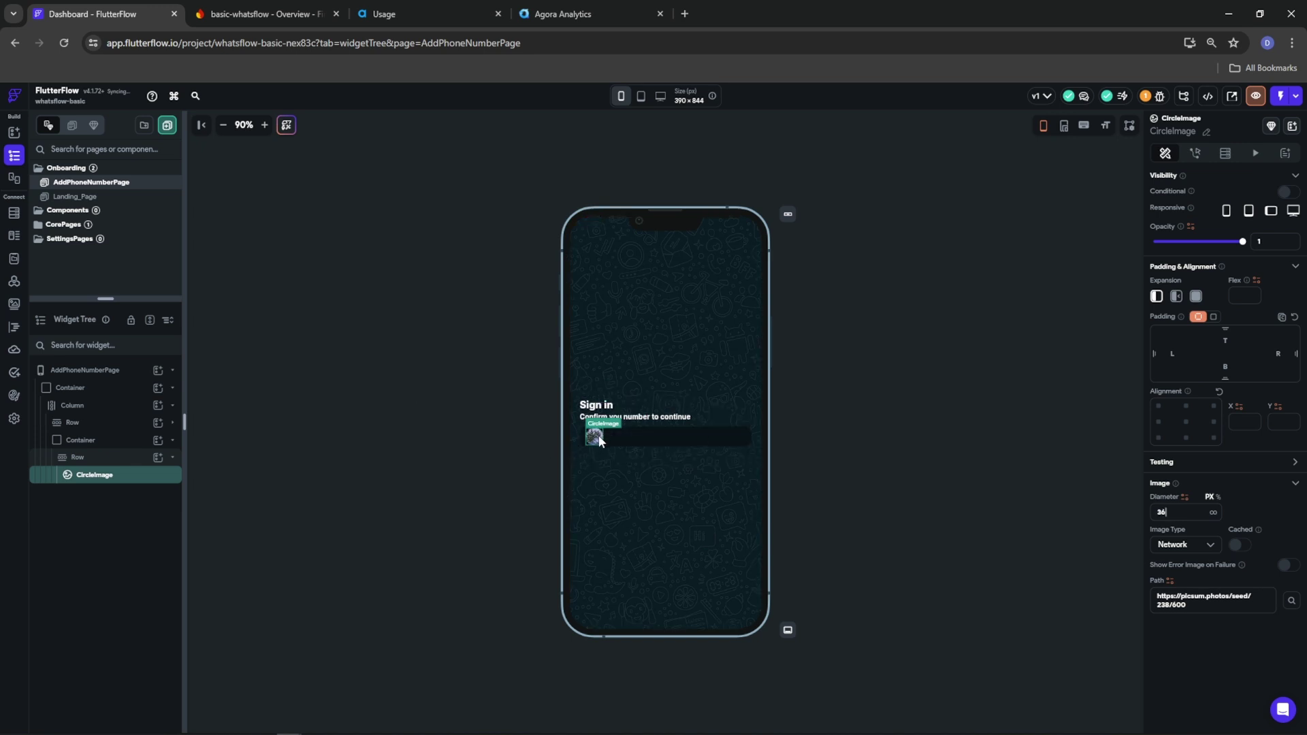
pyautogui.click(77, 459)
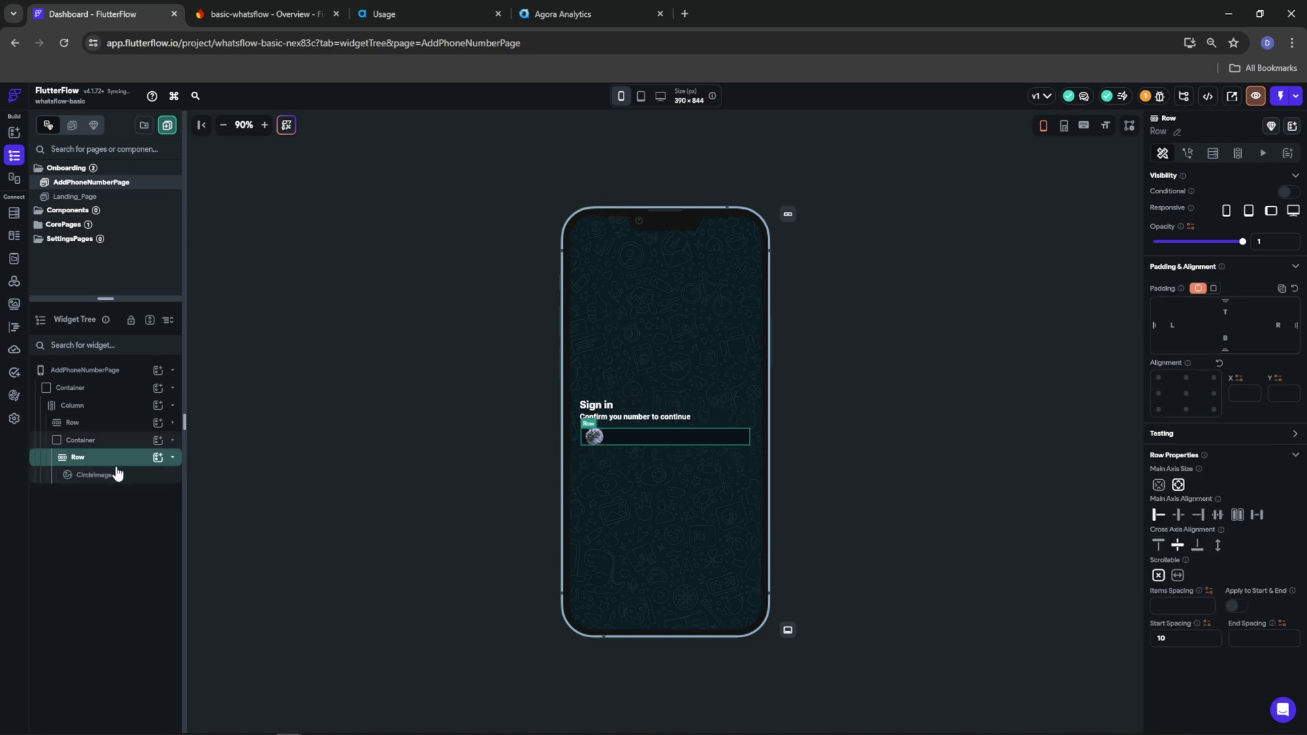
pyautogui.click(157, 457)
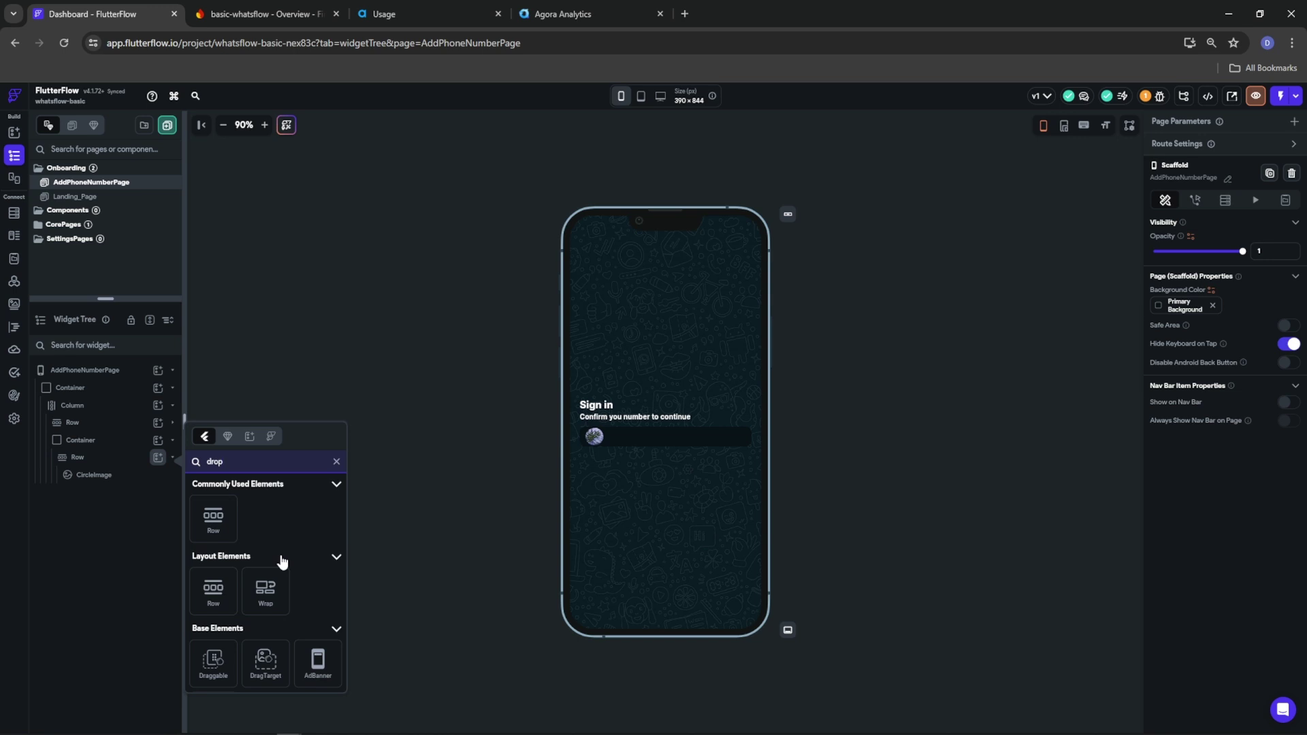
# Add a DropDown to the Row after the circle image
pyautogui.write('d')
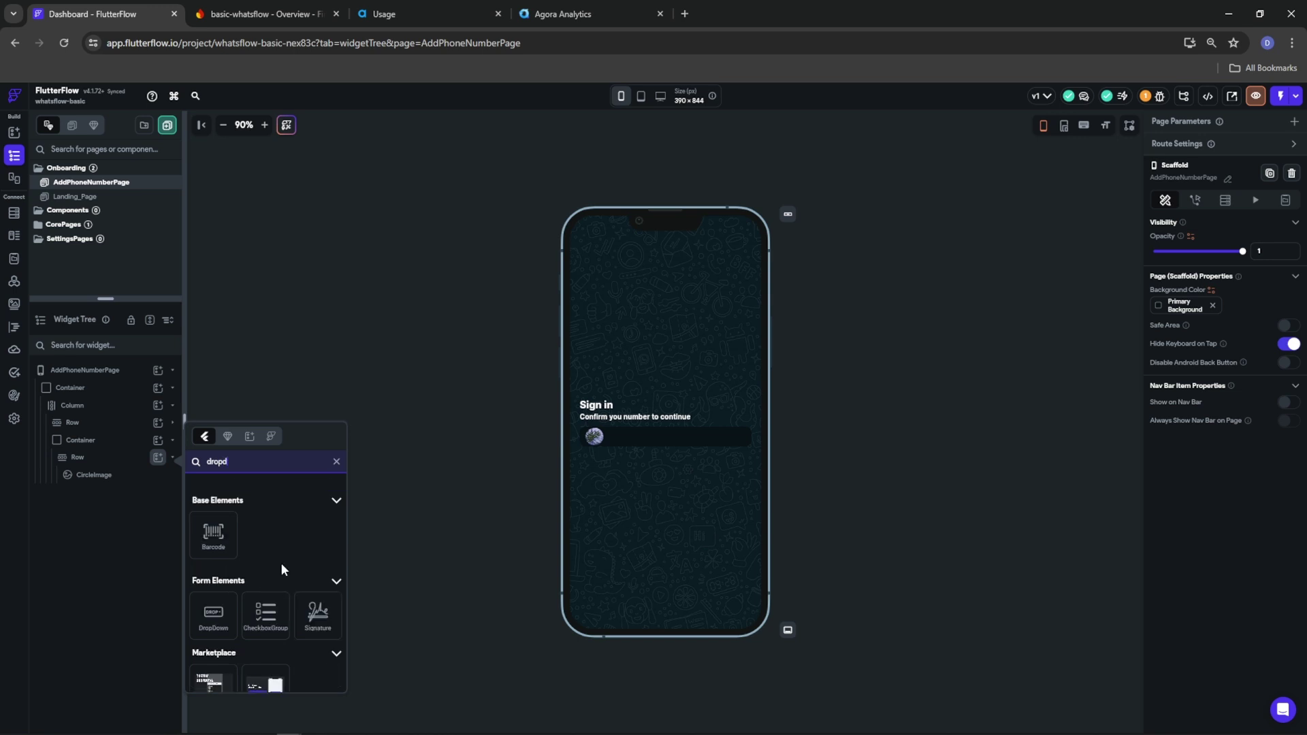
pyautogui.moveTo(215, 615); pyautogui.dragTo(217, 616)
pyautogui.click(216, 616)
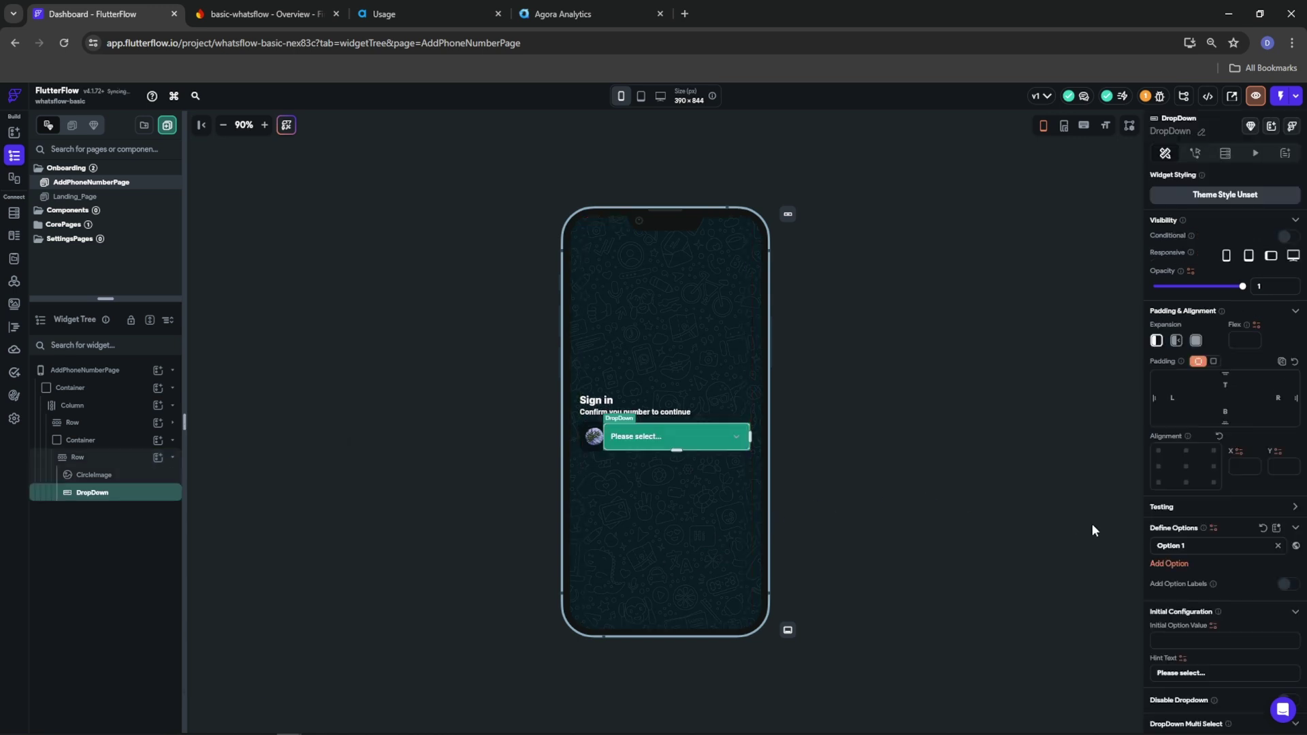
pyautogui.scroll(-1, 1197, 507)
pyautogui.scroll(-5, 1197, 502)
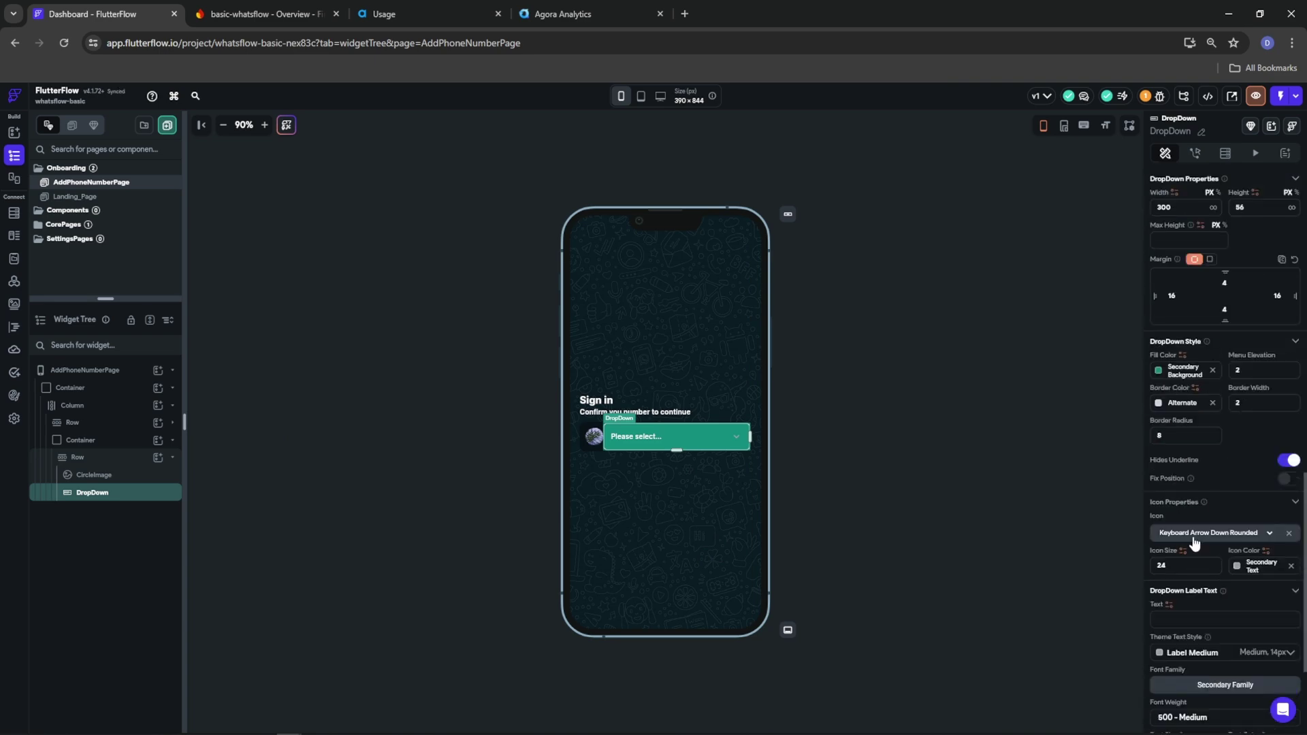
# Give the dropdown Primary Background fill and border, a Tertiary arrow, and hint 'Select your country'
pyautogui.click(1159, 377)
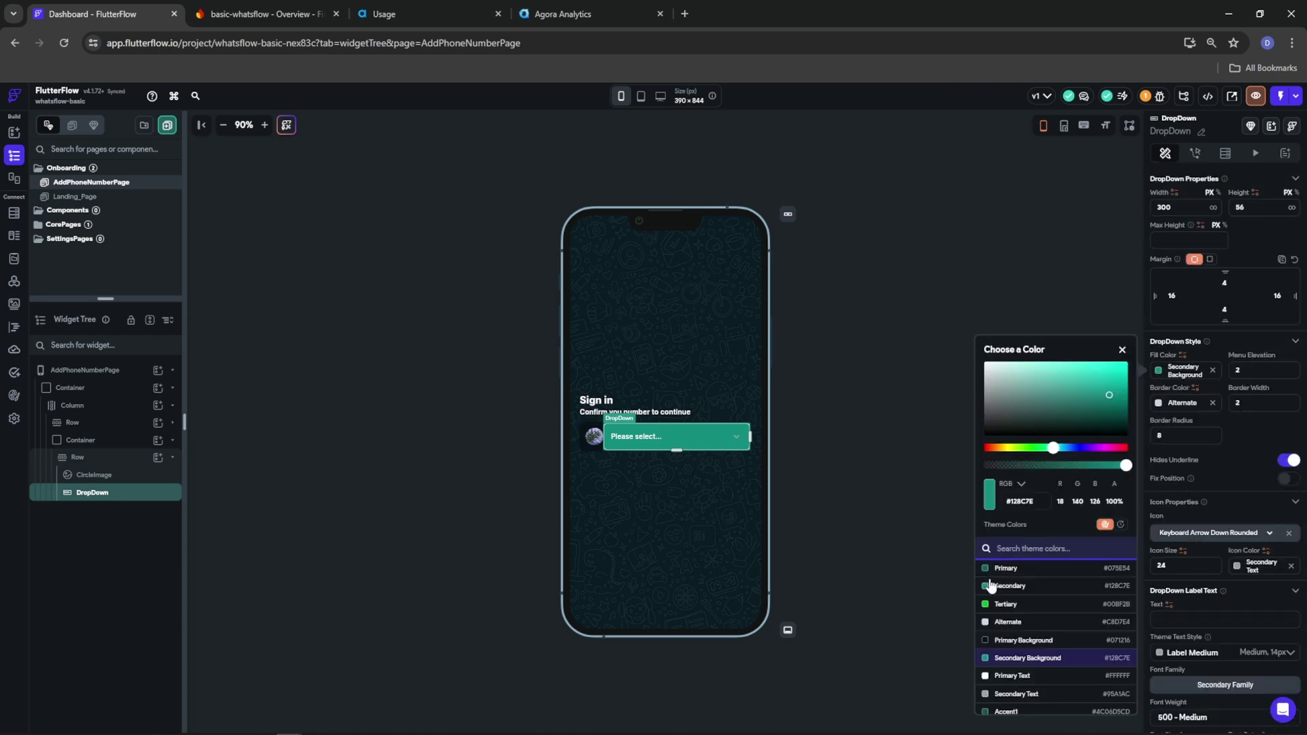
pyautogui.click(1042, 641)
pyautogui.click(1163, 406)
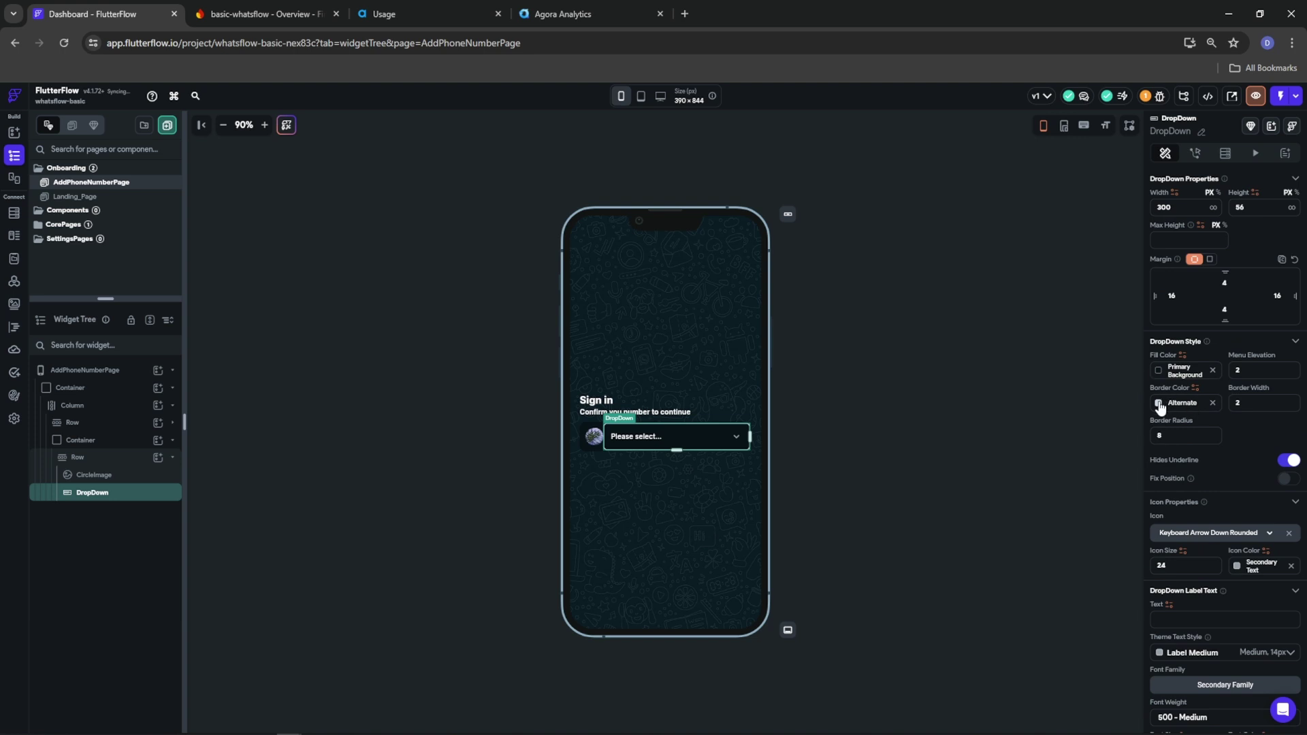
pyautogui.click(1160, 406)
pyautogui.click(1014, 654)
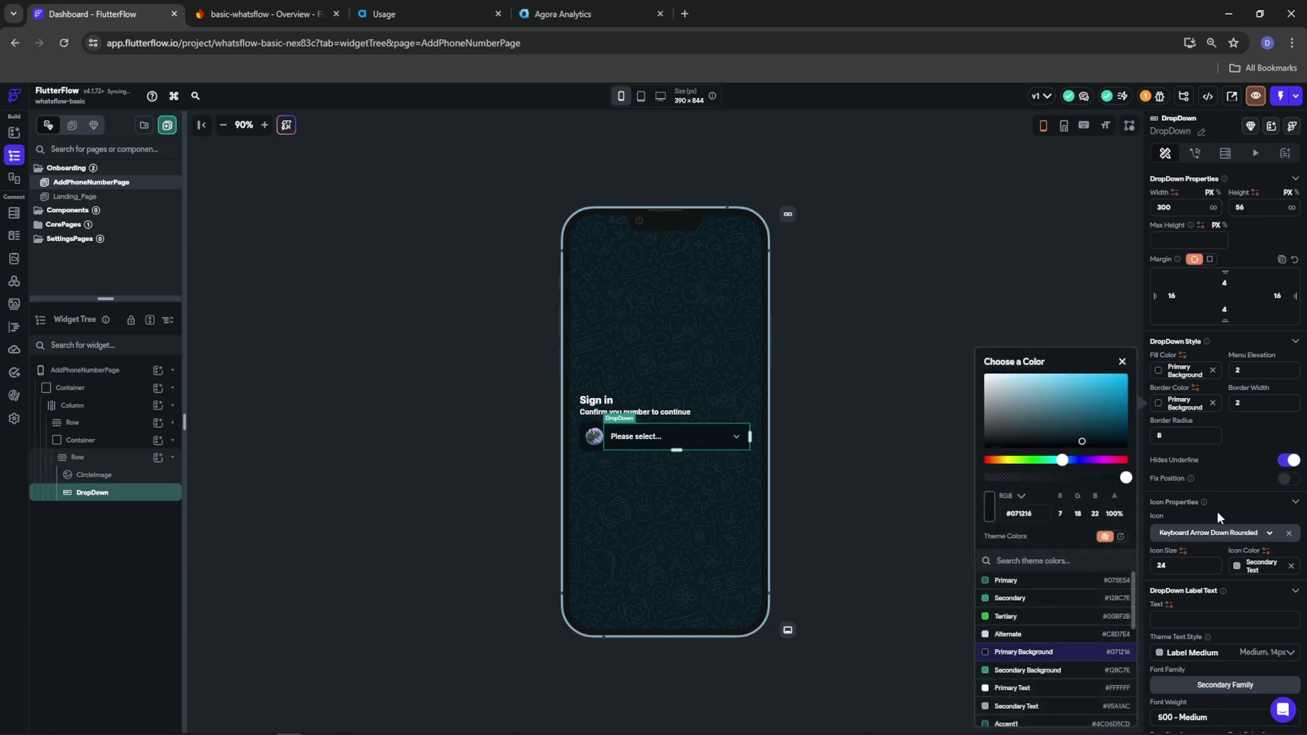
pyautogui.click(1231, 456)
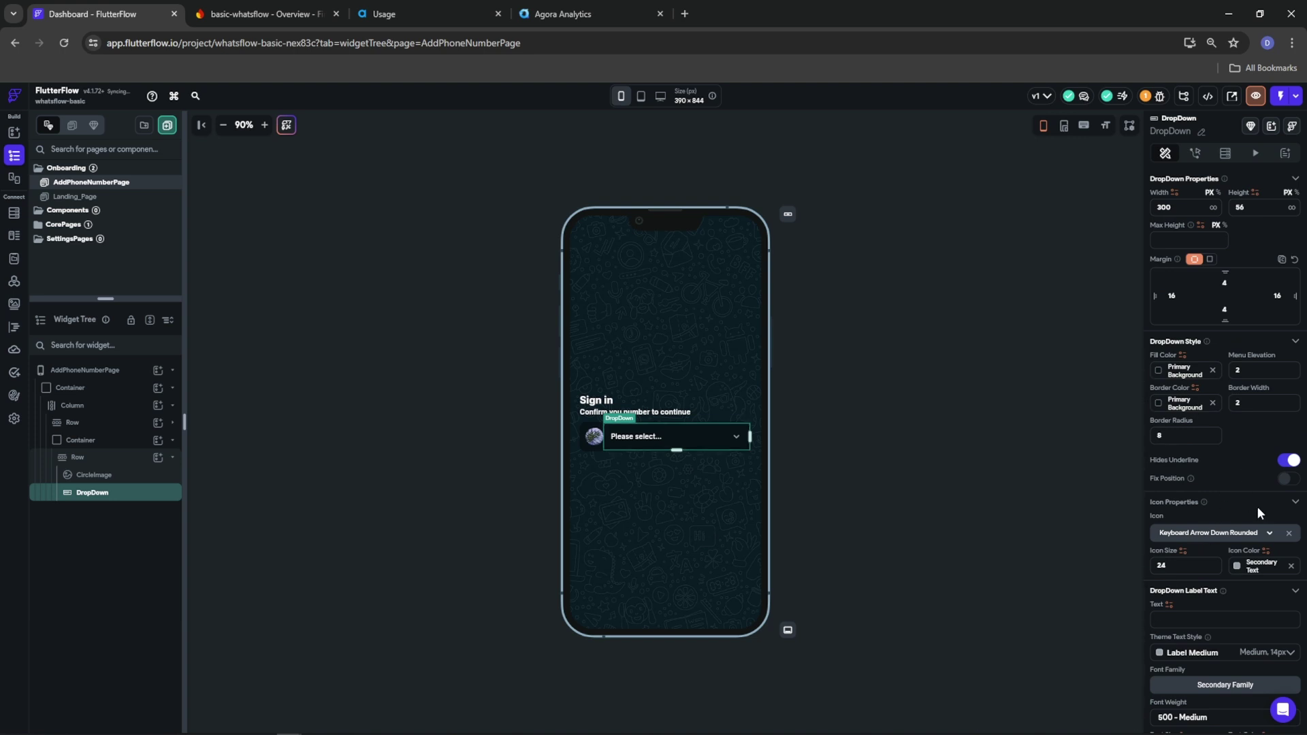
pyautogui.click(1237, 572)
pyautogui.click(1084, 616)
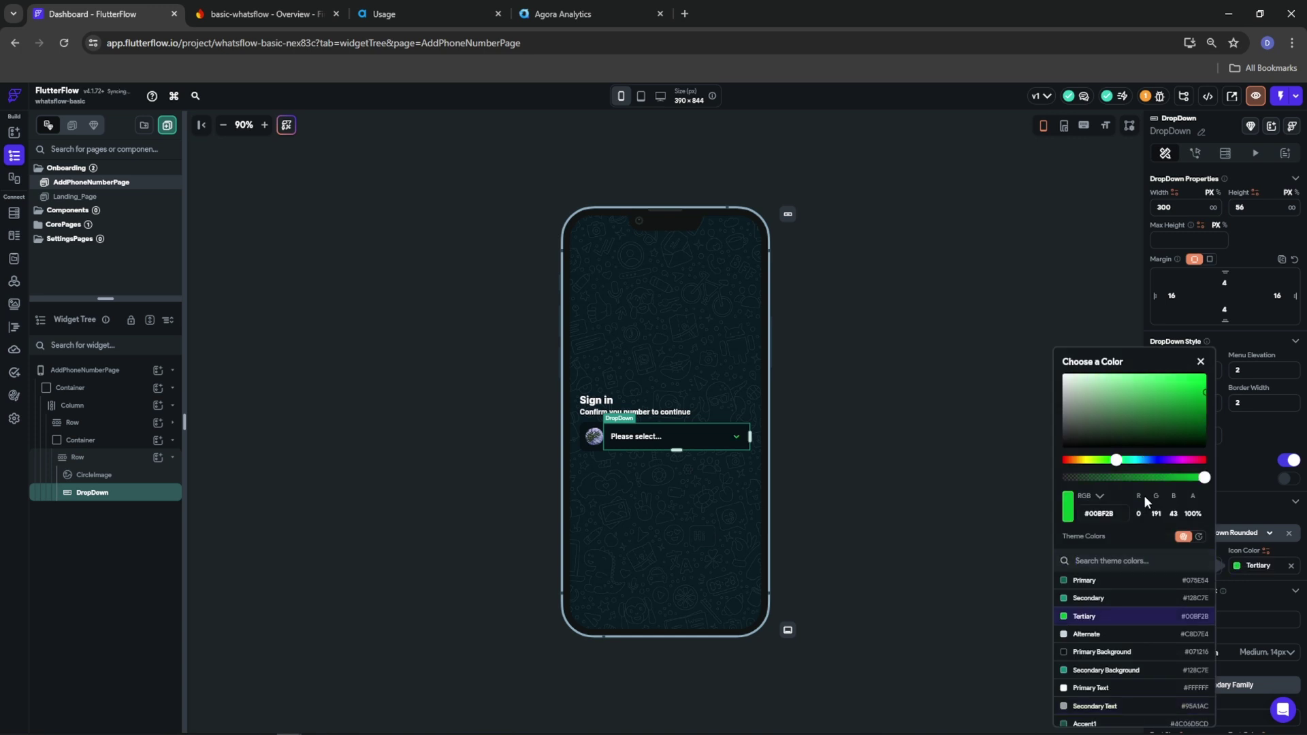
pyautogui.click(1241, 443)
pyautogui.scroll(6, 1220, 611)
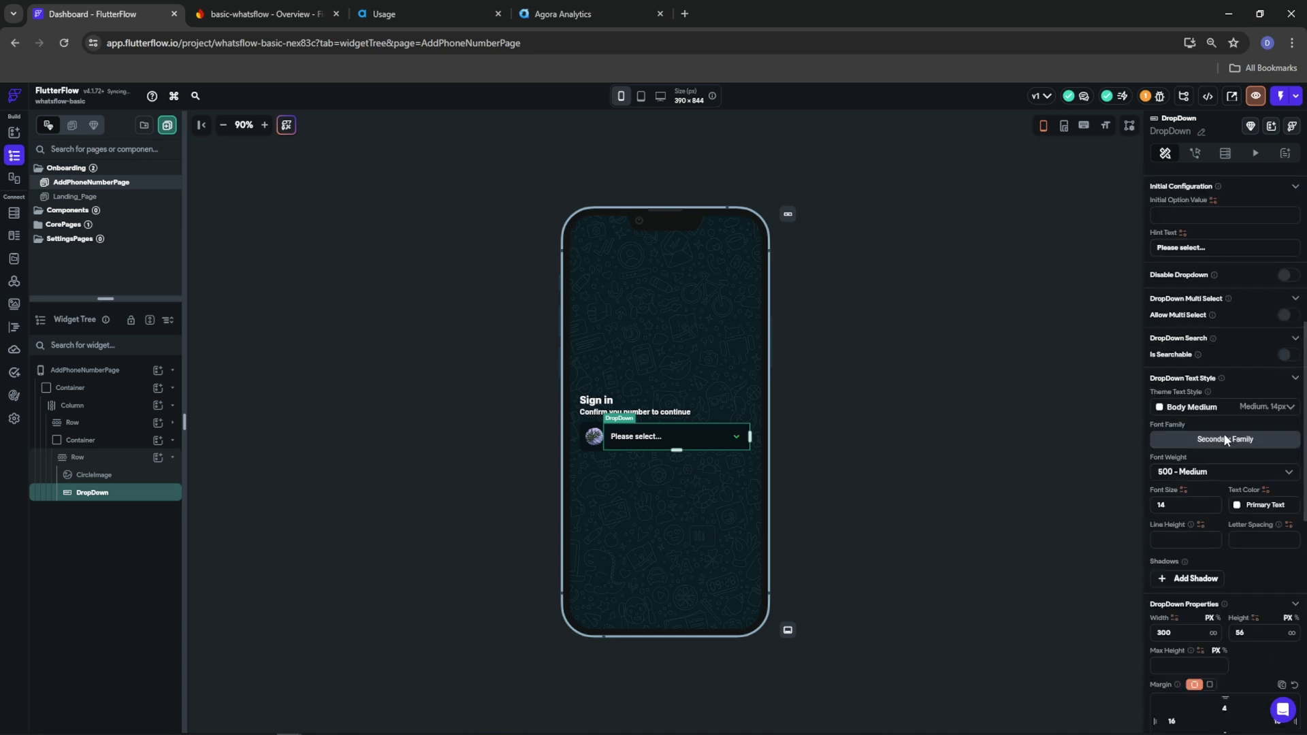
pyautogui.moveTo(1229, 250); pyautogui.dragTo(1149, 255)
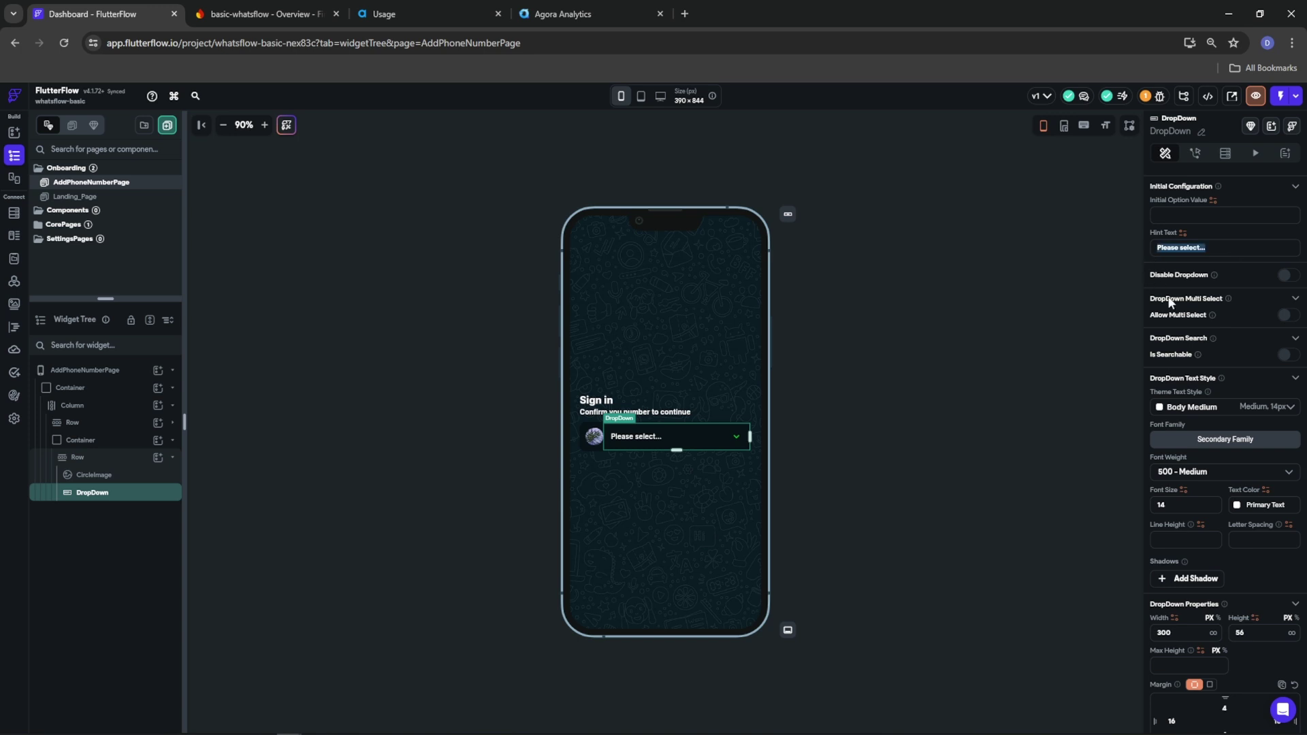
pyautogui.write('Select your country')
# Add a new Container at the end of the main Column
pyautogui.click(143, 442)
pyautogui.click(172, 440)
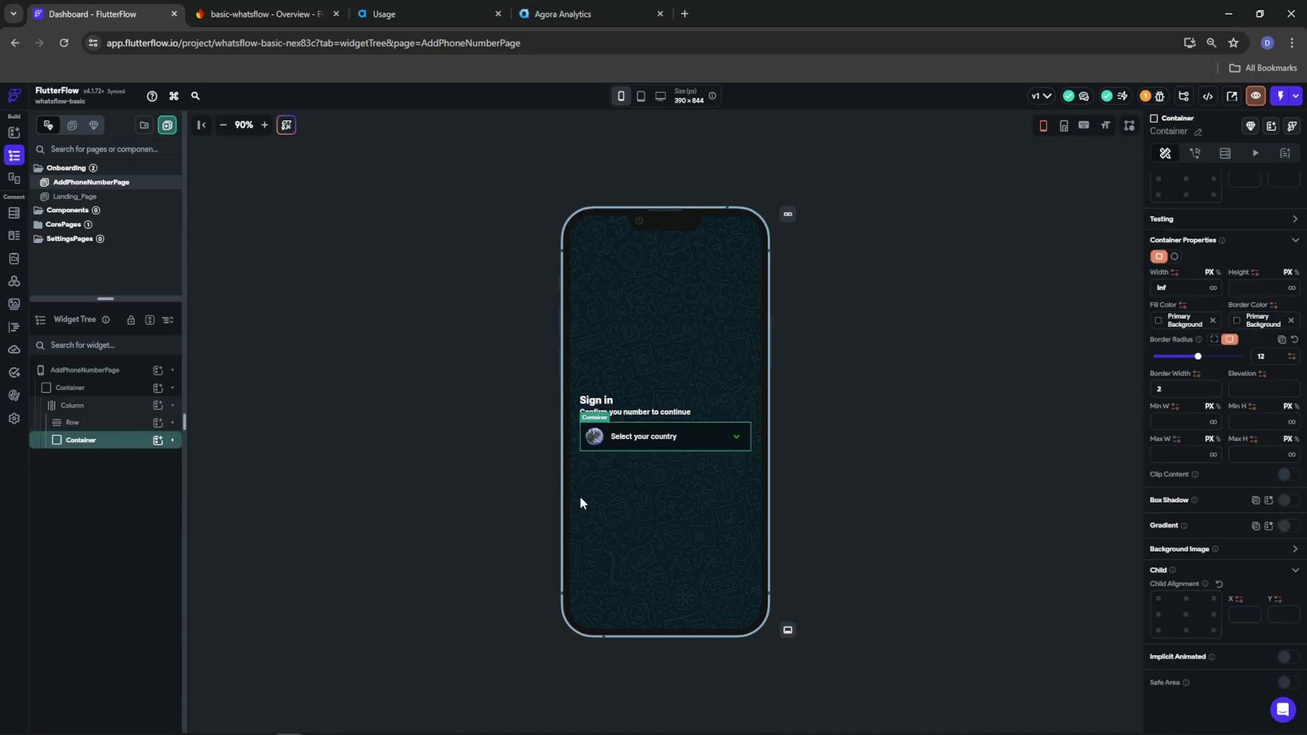
pyautogui.click(143, 405)
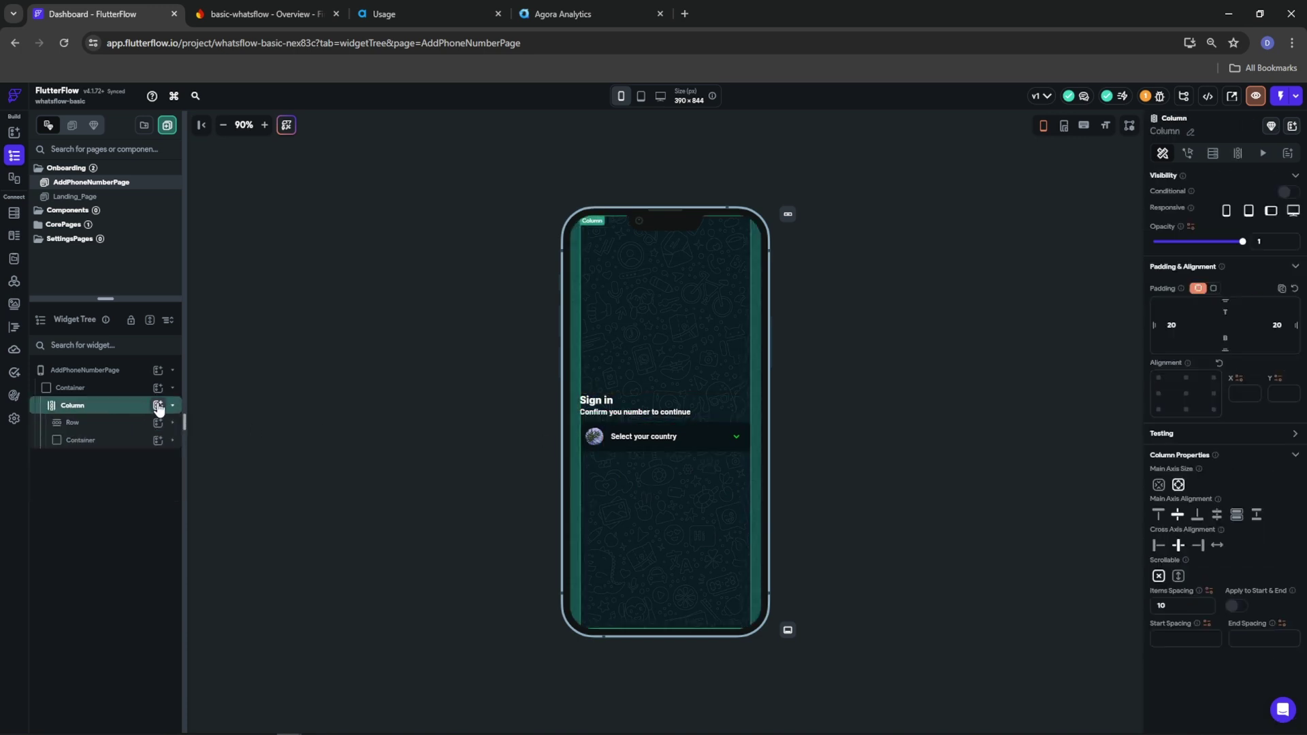
pyautogui.click(158, 405)
pyautogui.click(213, 516)
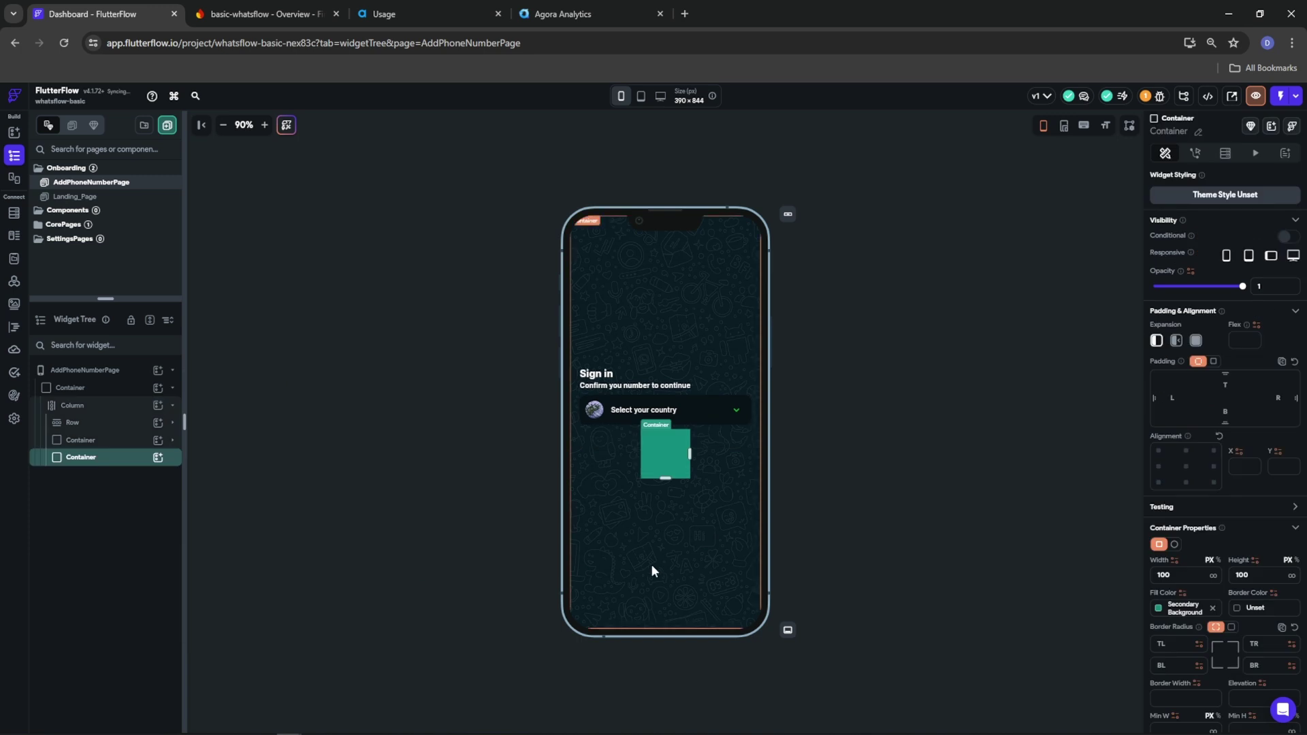
# Make the new Container full width, 56 high, Primary Background fill, with 12 corner radius
pyautogui.click(1213, 576)
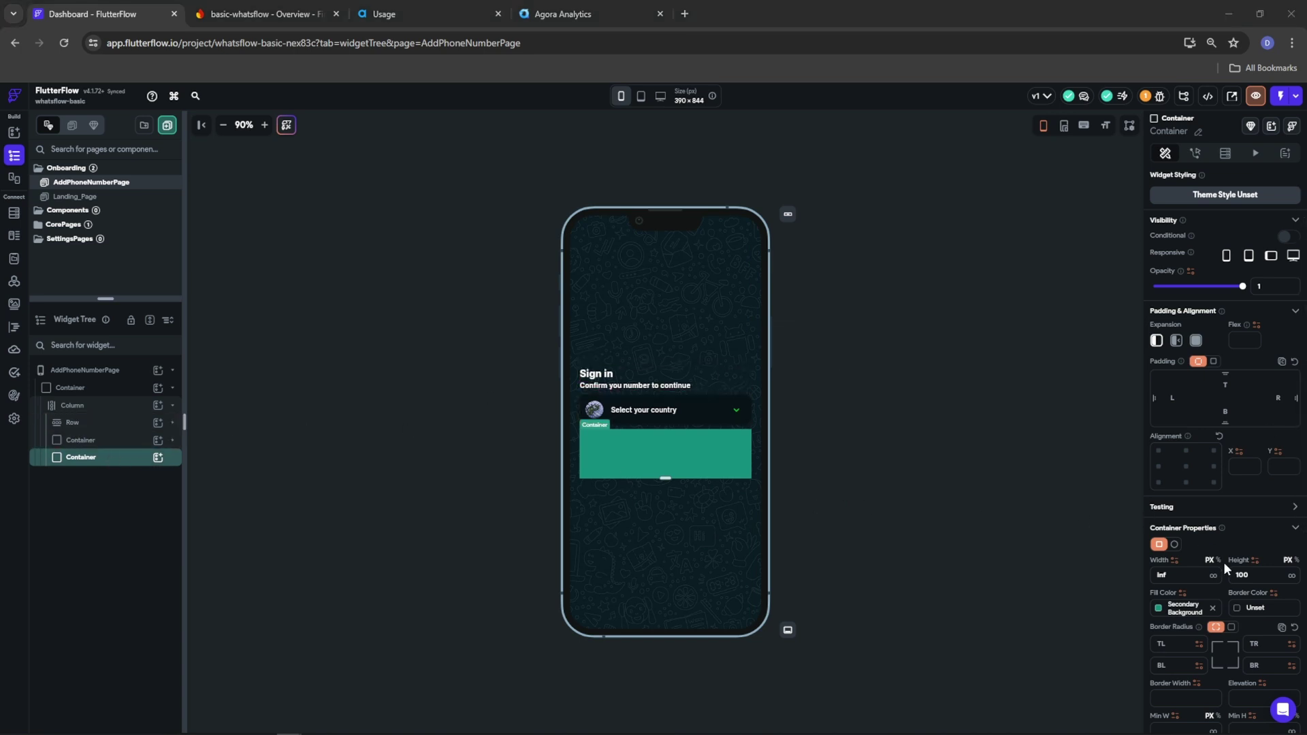
pyautogui.write('56')
pyautogui.press('Return')
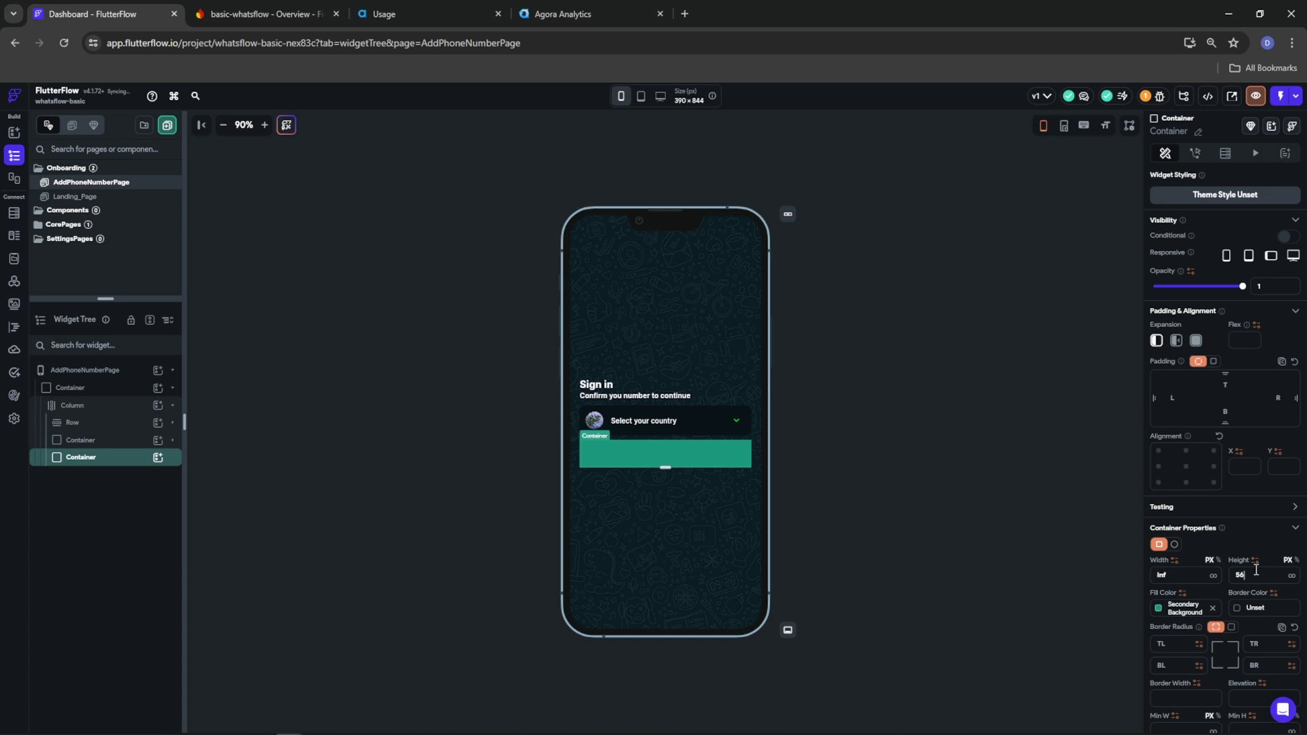
pyautogui.click(1166, 609)
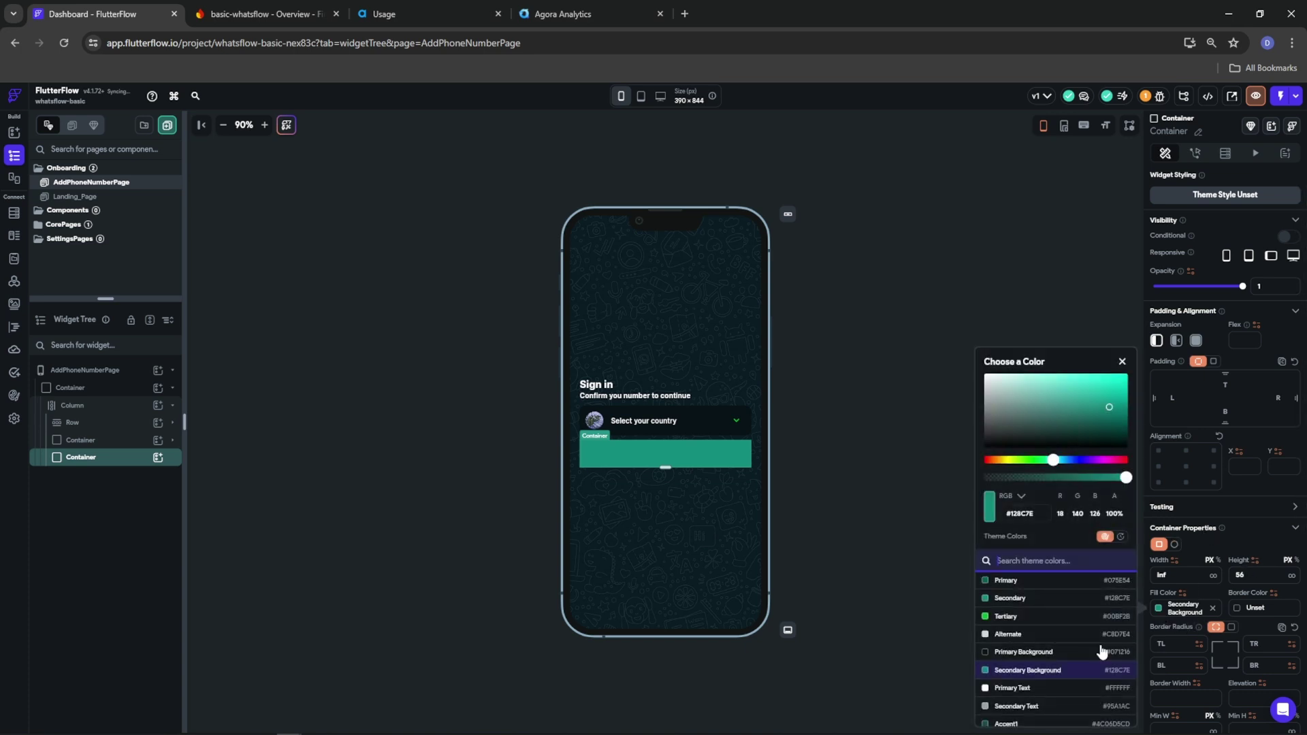
pyautogui.click(1035, 653)
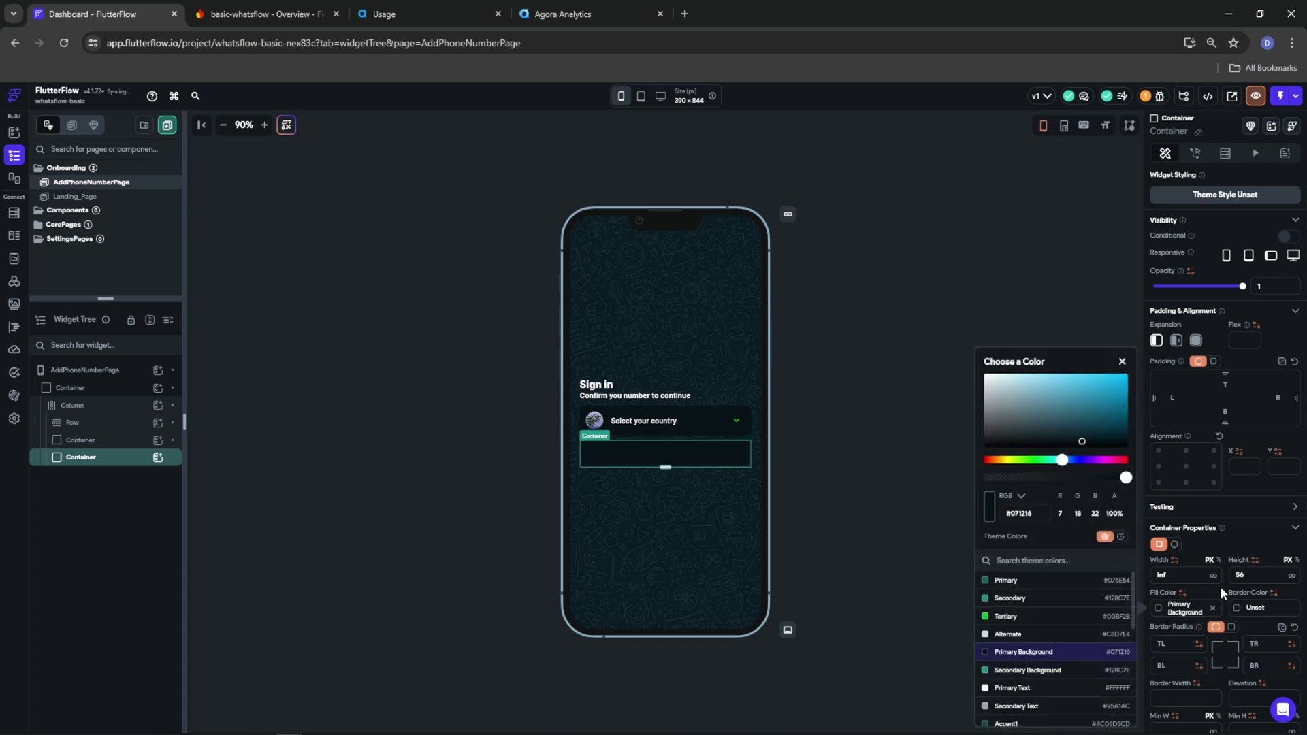
pyautogui.click(1233, 626)
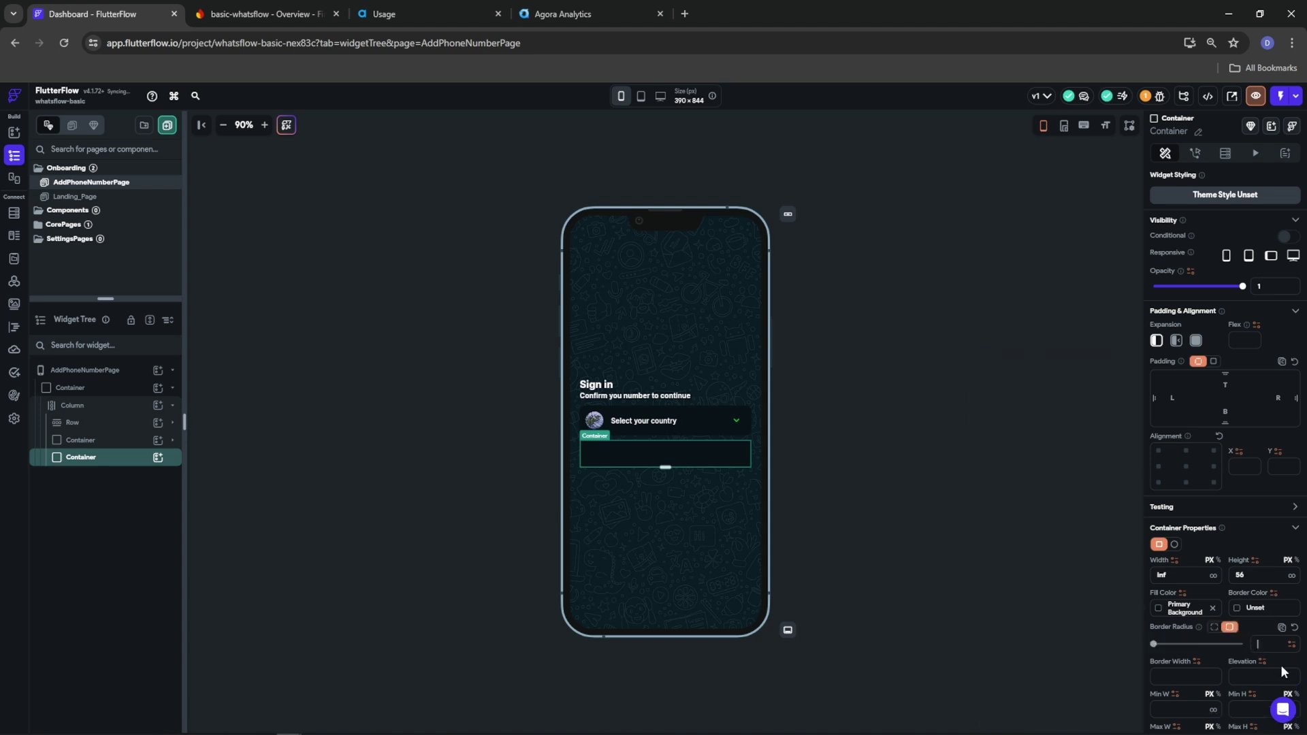
pyautogui.write('12')
# Add a Row inside the container with start spacing 10
pyautogui.click(158, 457)
pyautogui.click(313, 519)
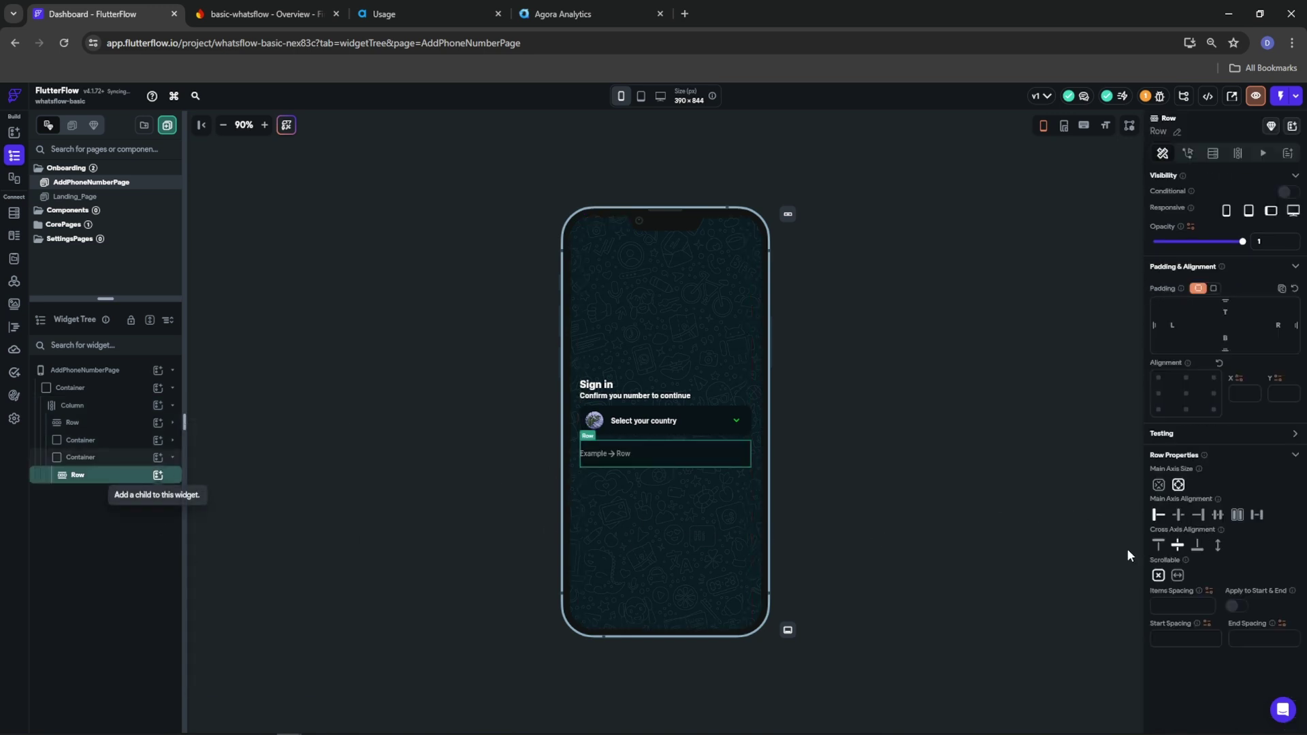
pyautogui.click(1191, 642)
pyautogui.write('10')
# Add a '+1' text and a TextField to the row
pyautogui.click(161, 476)
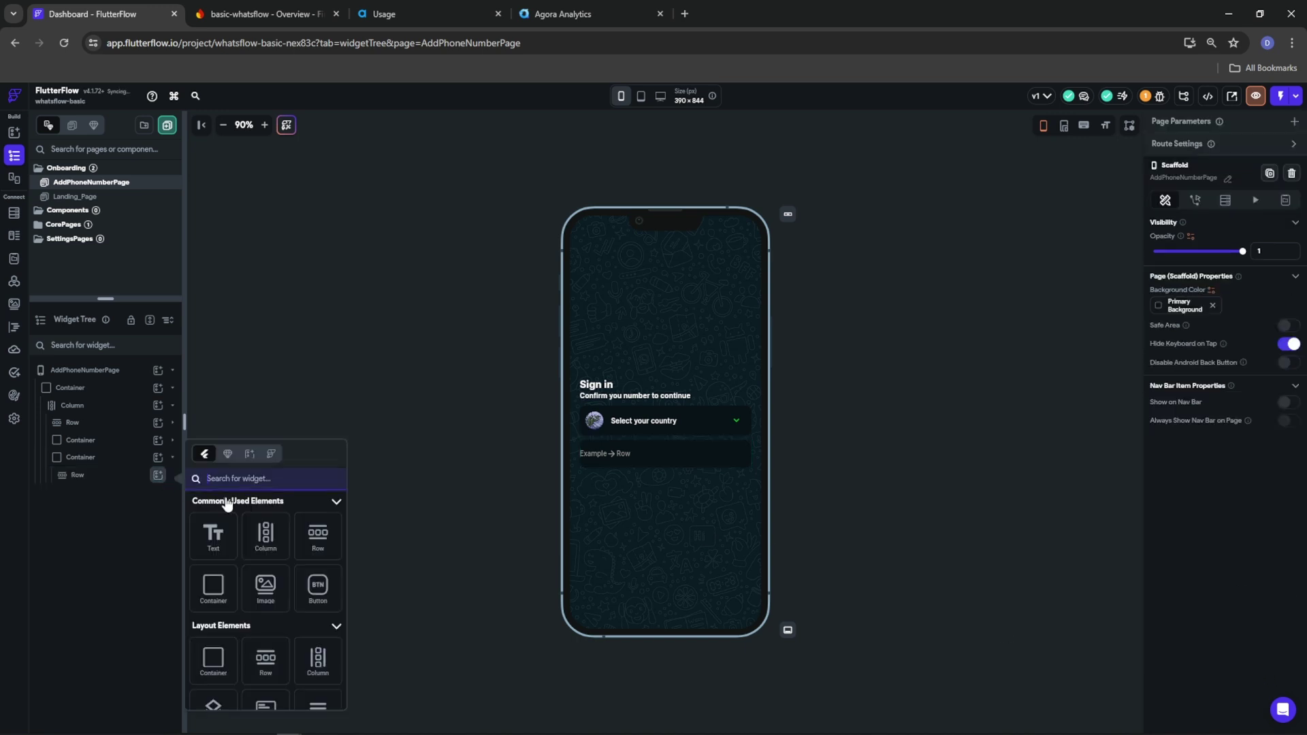
pyautogui.click(213, 543)
pyautogui.doubleClick(1184, 234)
pyautogui.write('+1')
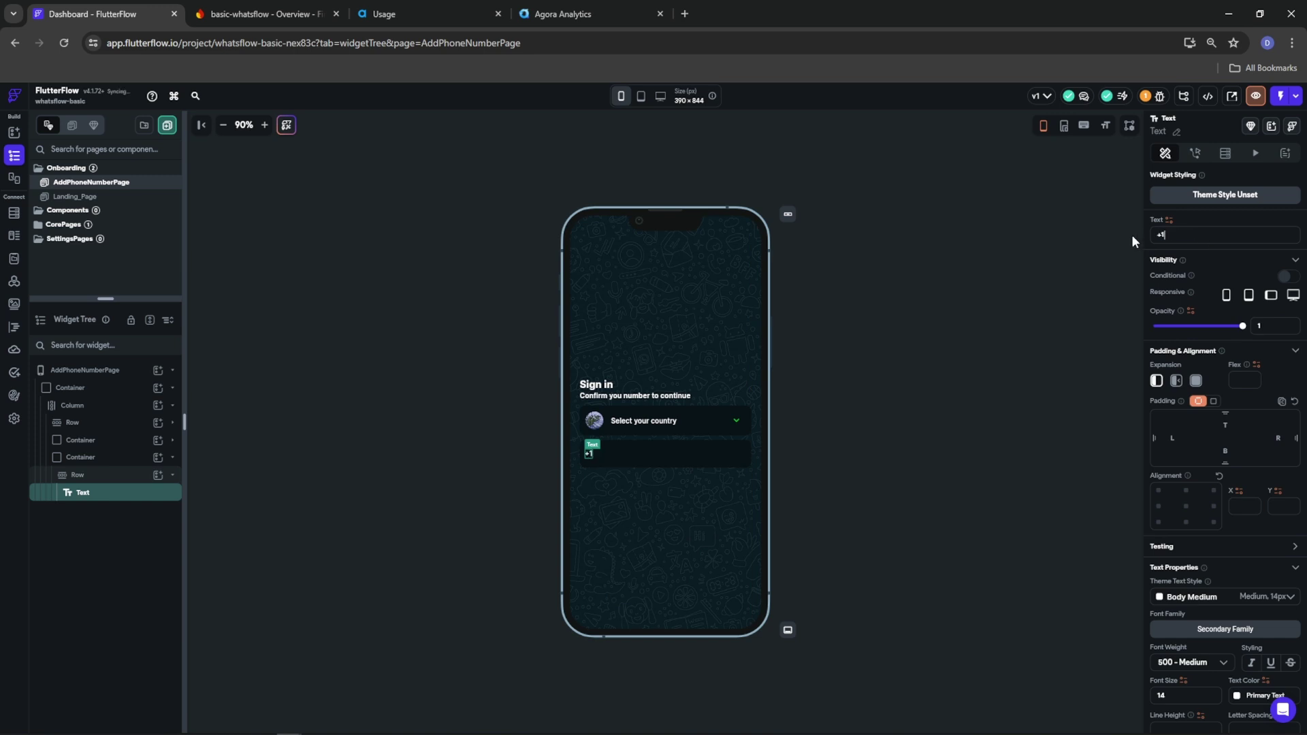
pyautogui.click(158, 475)
pyautogui.write('textfd')
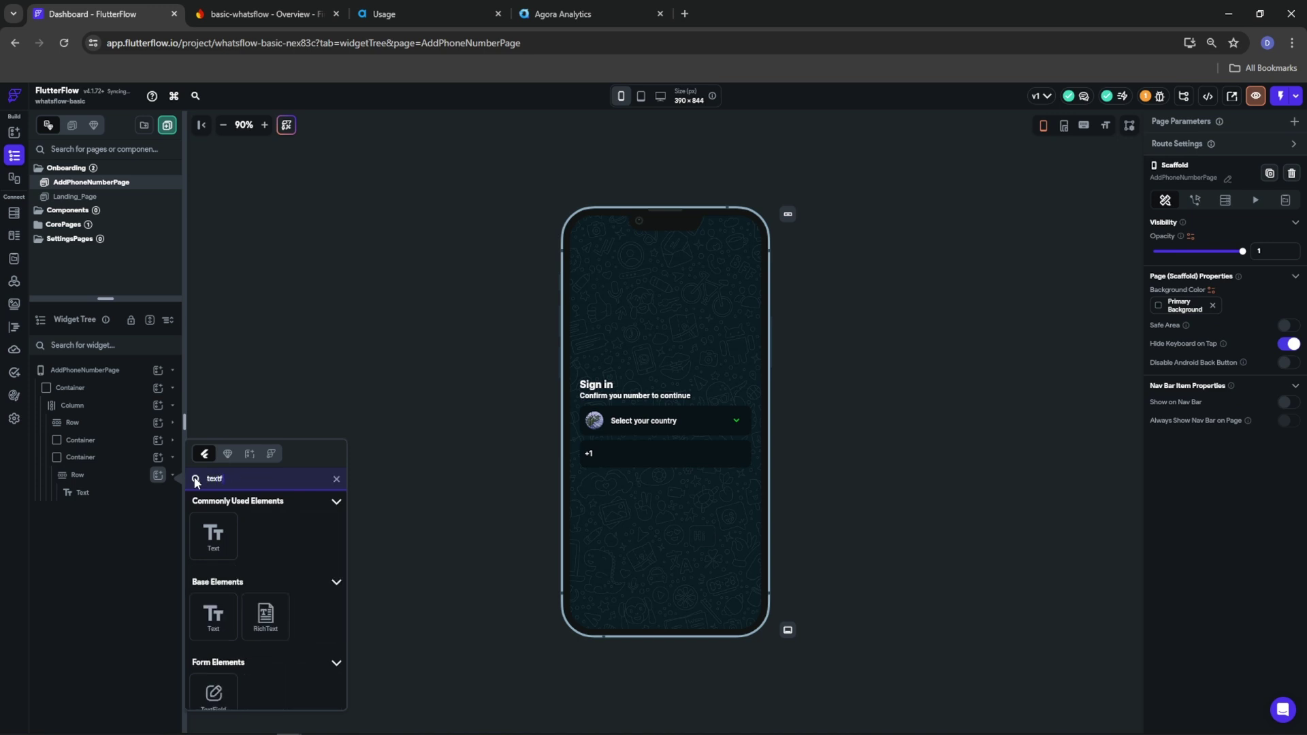
pyautogui.click(206, 693)
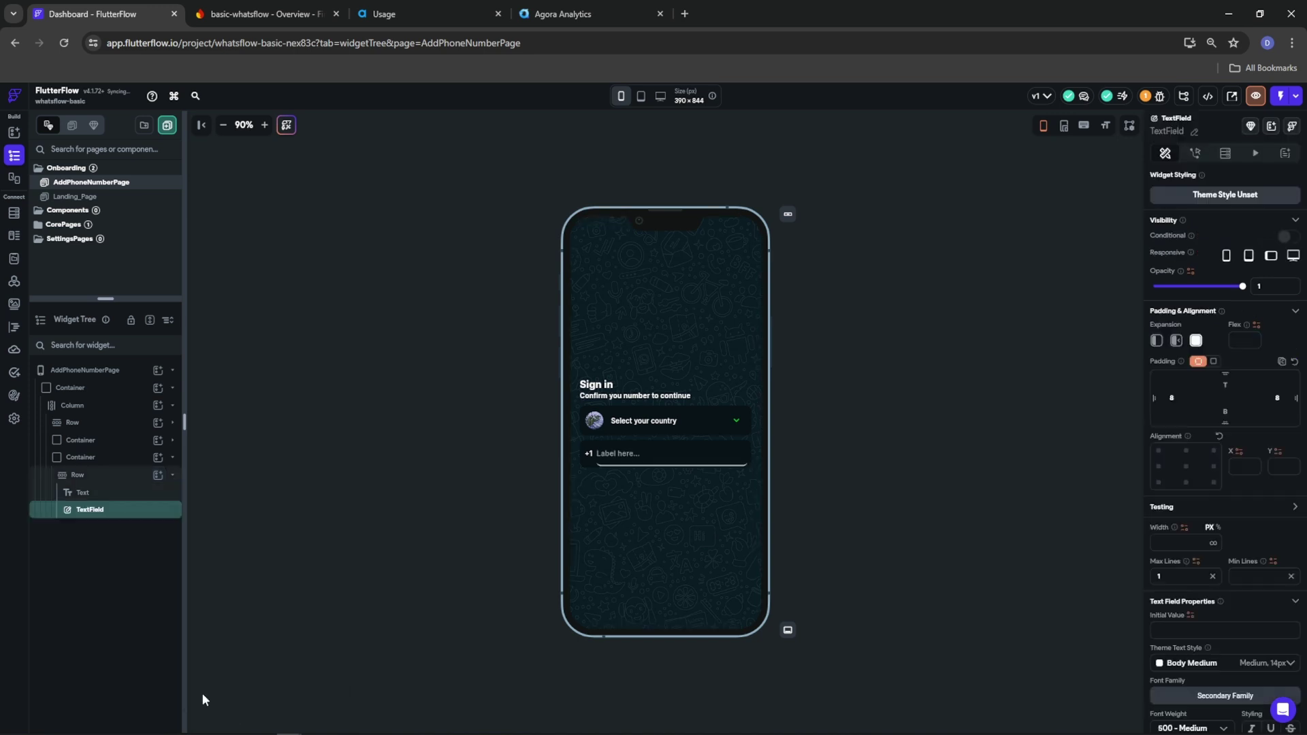
# Set the text field's input border type to None
pyautogui.scroll(-7, 1224, 630)
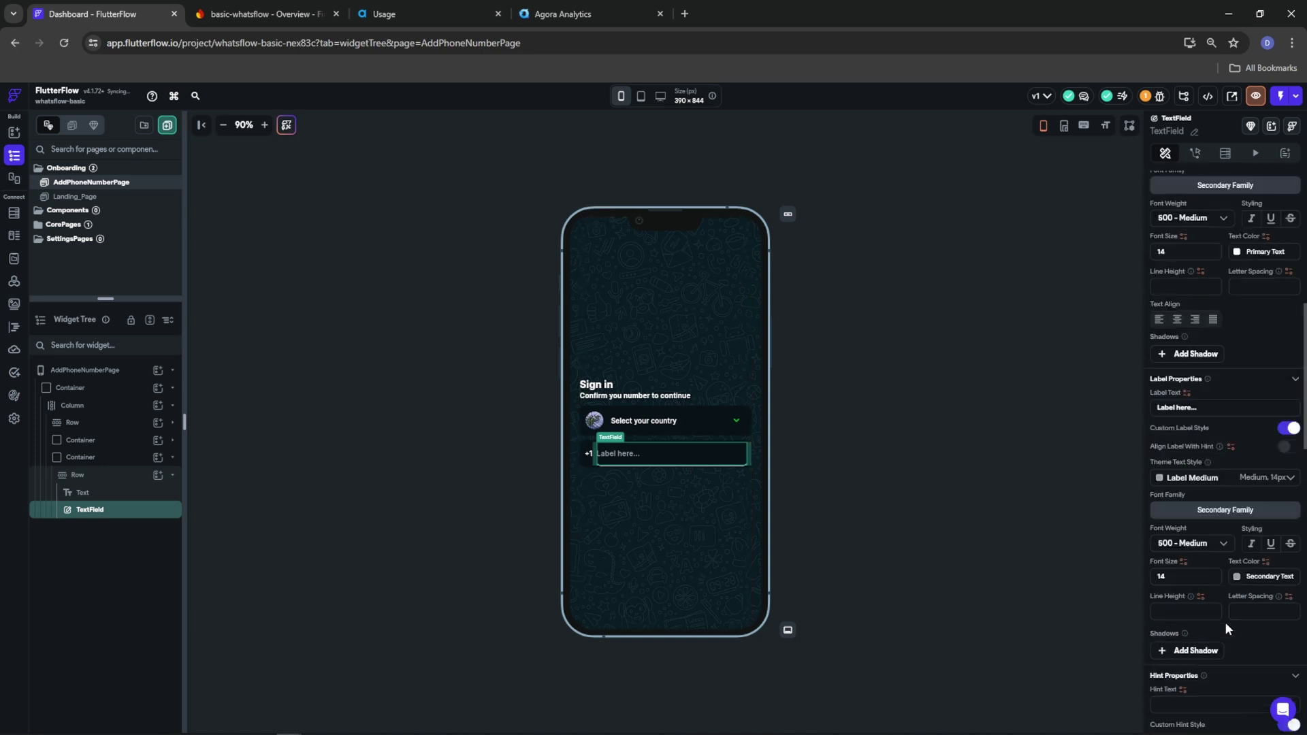
pyautogui.scroll(-5, 1199, 597)
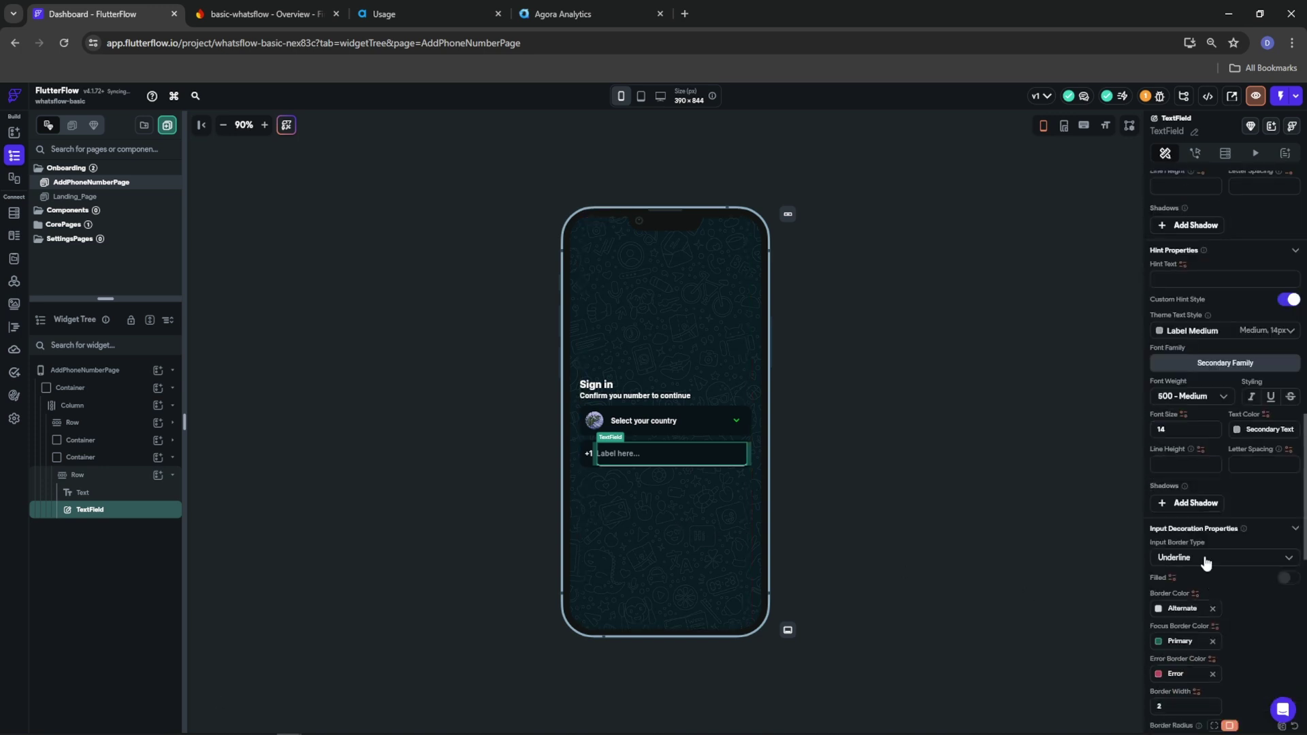
pyautogui.click(1204, 564)
pyautogui.click(1193, 586)
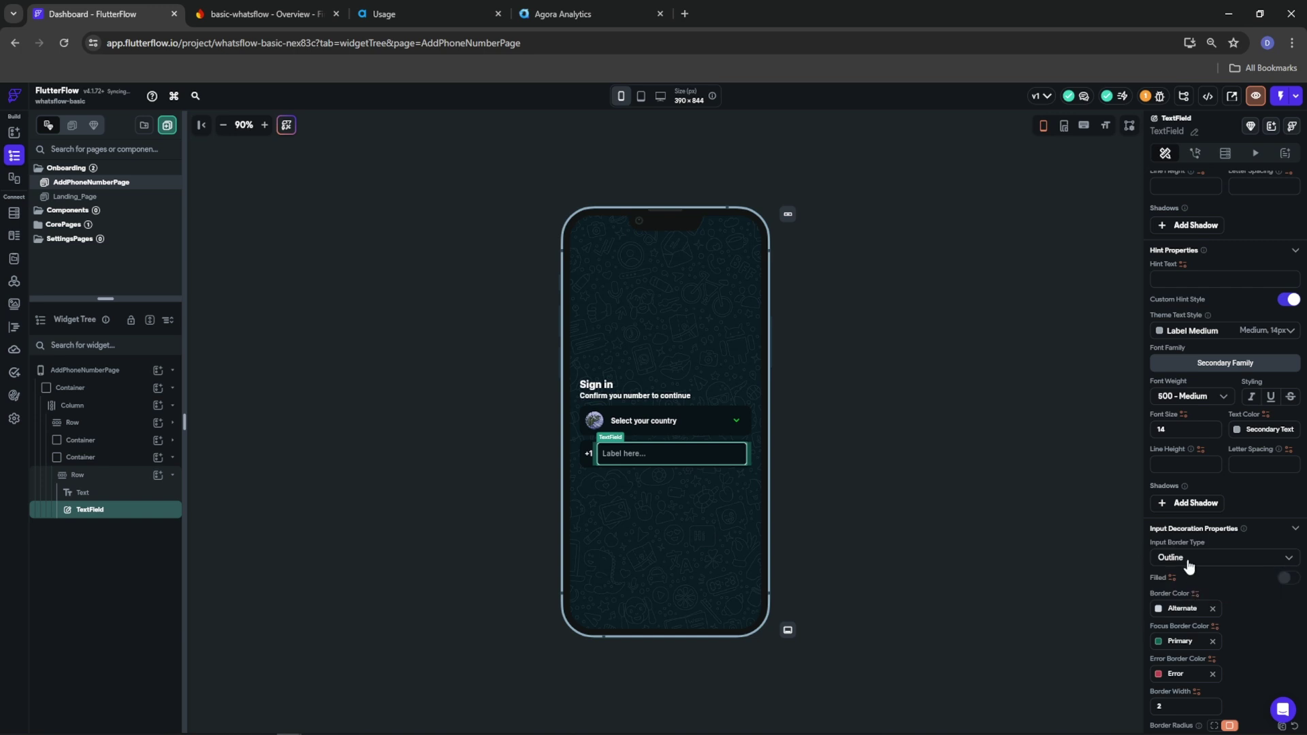
pyautogui.click(1188, 565)
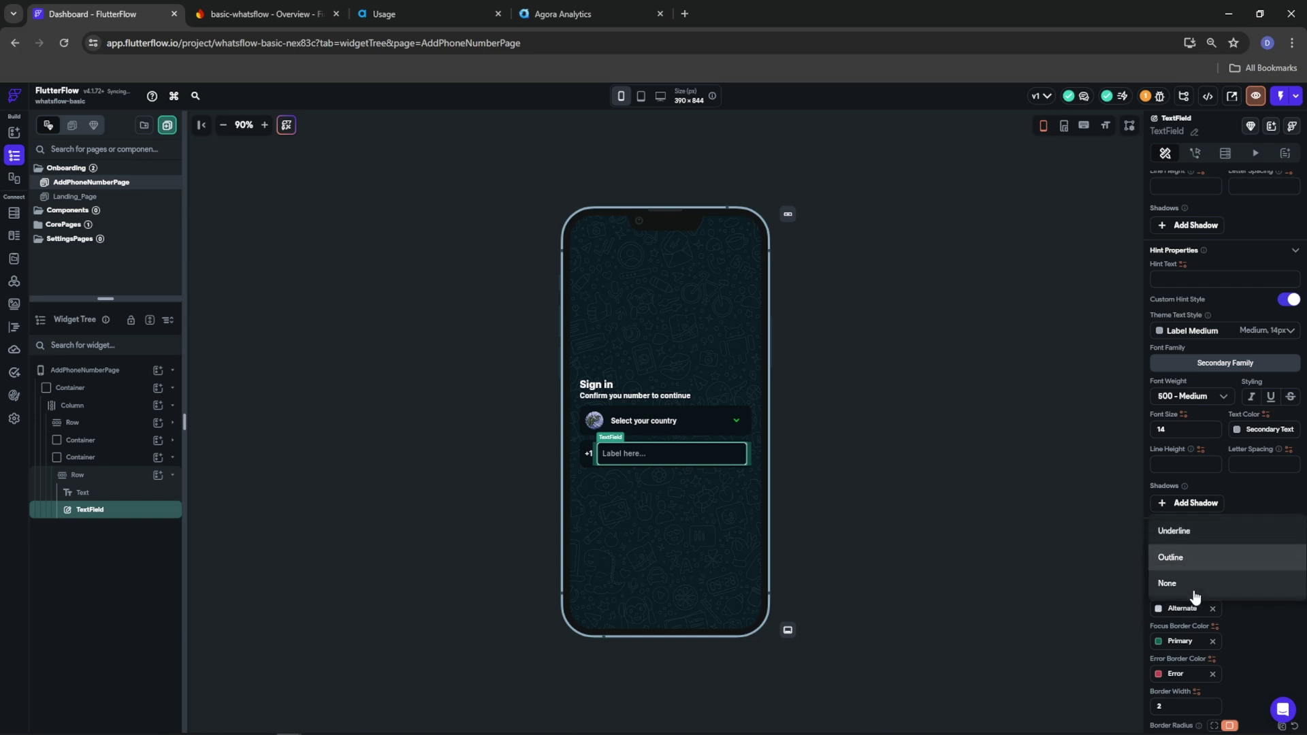
pyautogui.click(1195, 593)
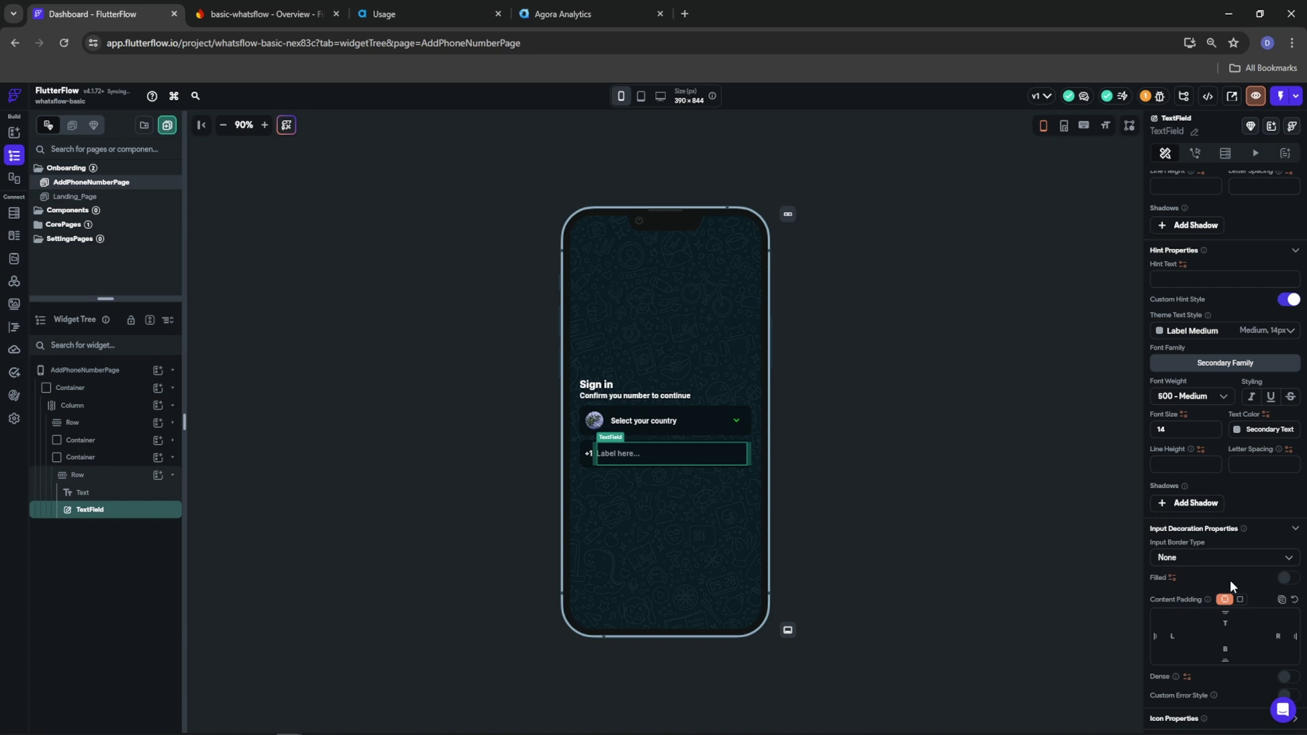
# Turn off autofocus, use the Phone keyboard, and apply the (###) ###-#### mask
pyautogui.scroll(-5, 1230, 579)
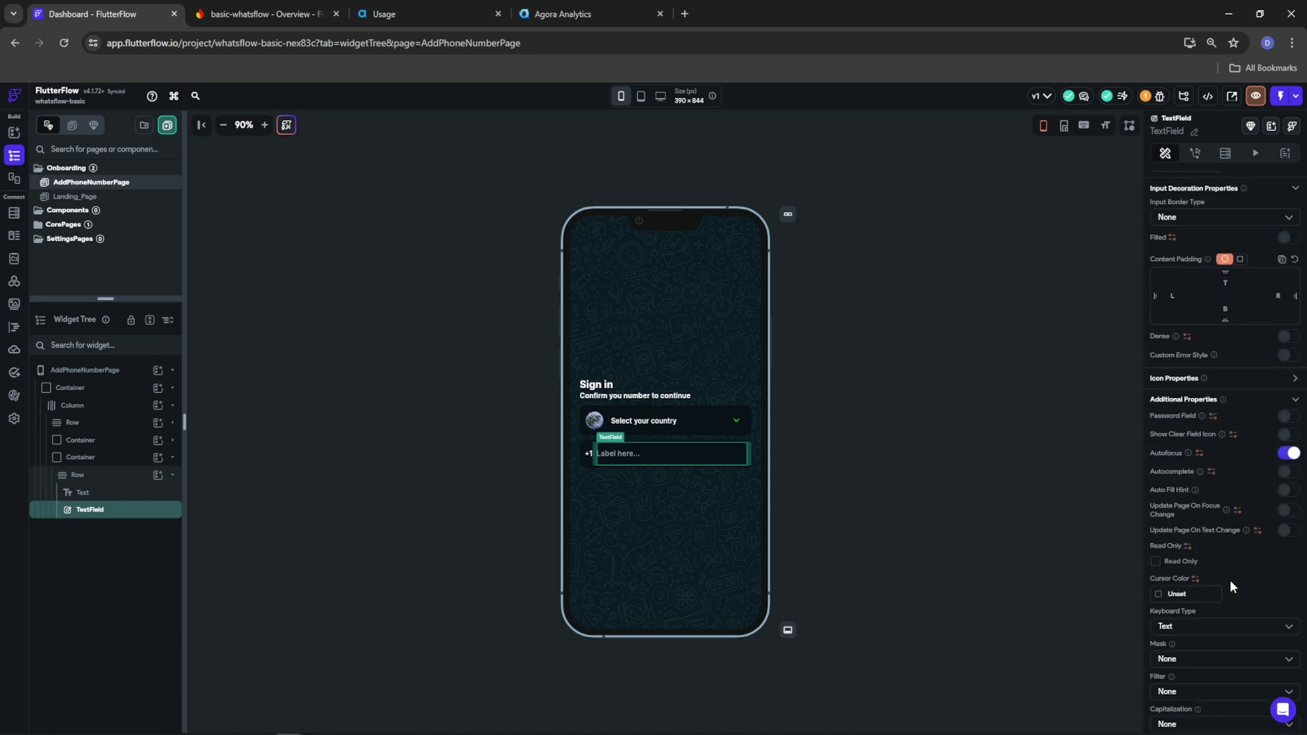
pyautogui.click(1289, 455)
pyautogui.scroll(-1, 1208, 549)
pyautogui.click(1200, 542)
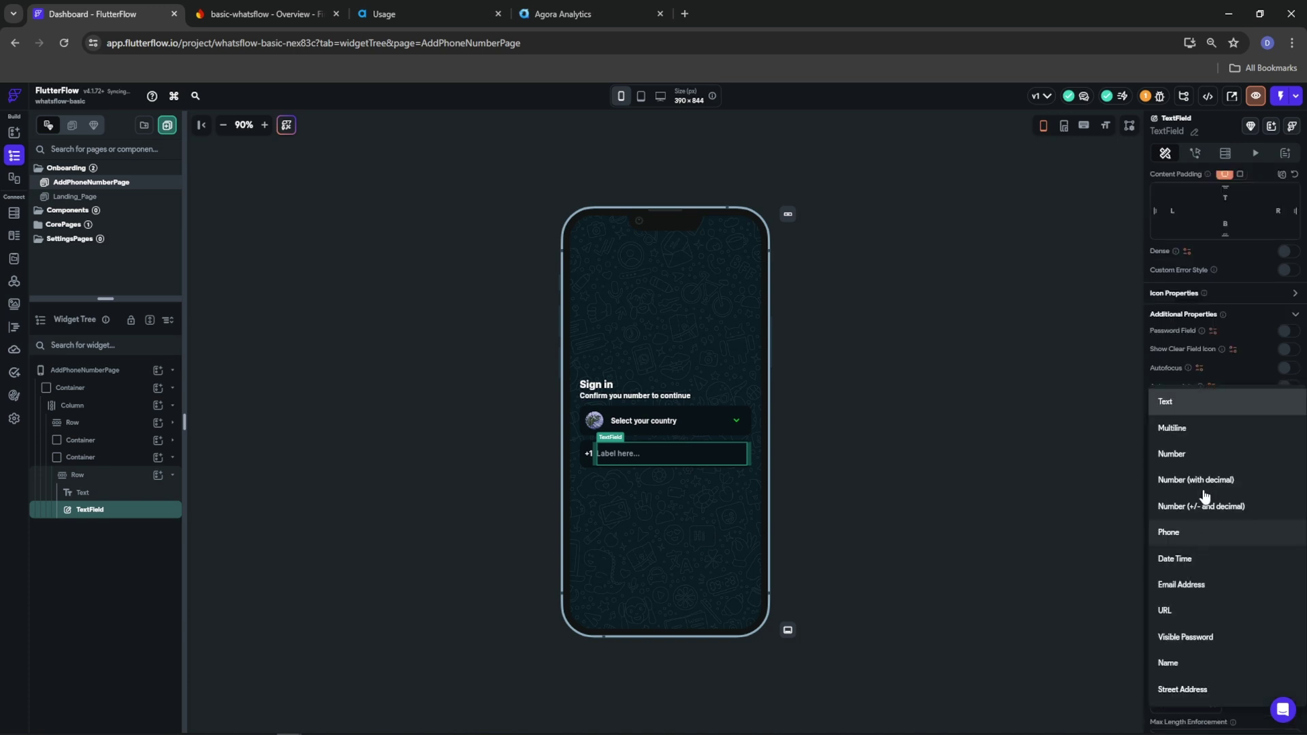
pyautogui.click(1202, 533)
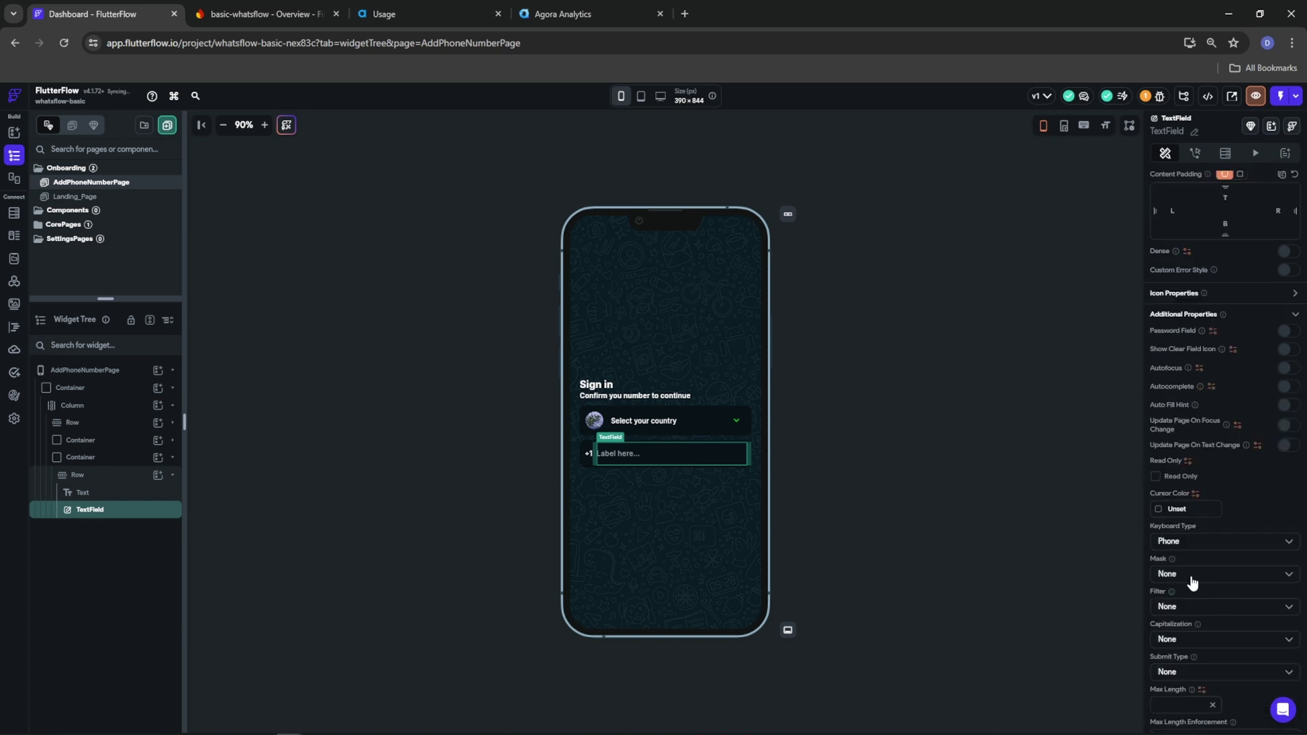
pyautogui.scroll(-1, 1198, 608)
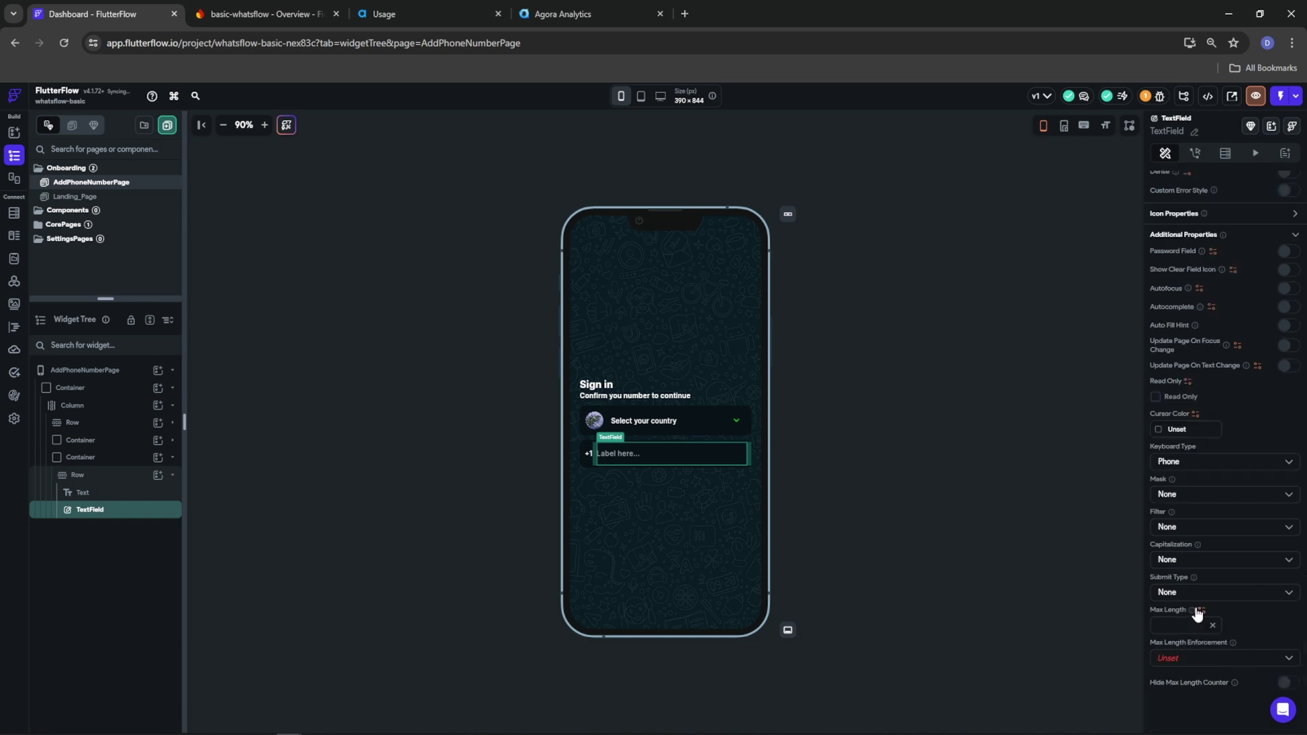
pyautogui.click(1186, 495)
pyautogui.click(1187, 547)
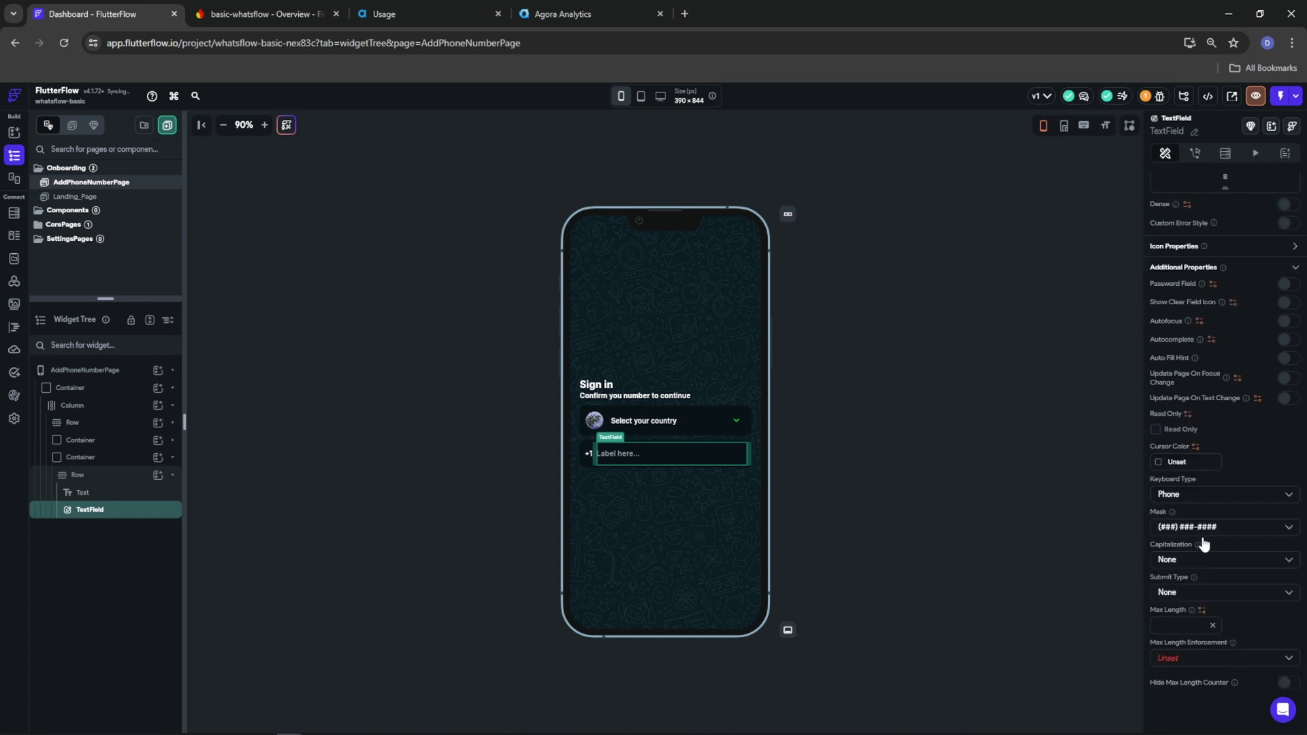
pyautogui.click(1212, 587)
pyautogui.scroll(8, 1249, 620)
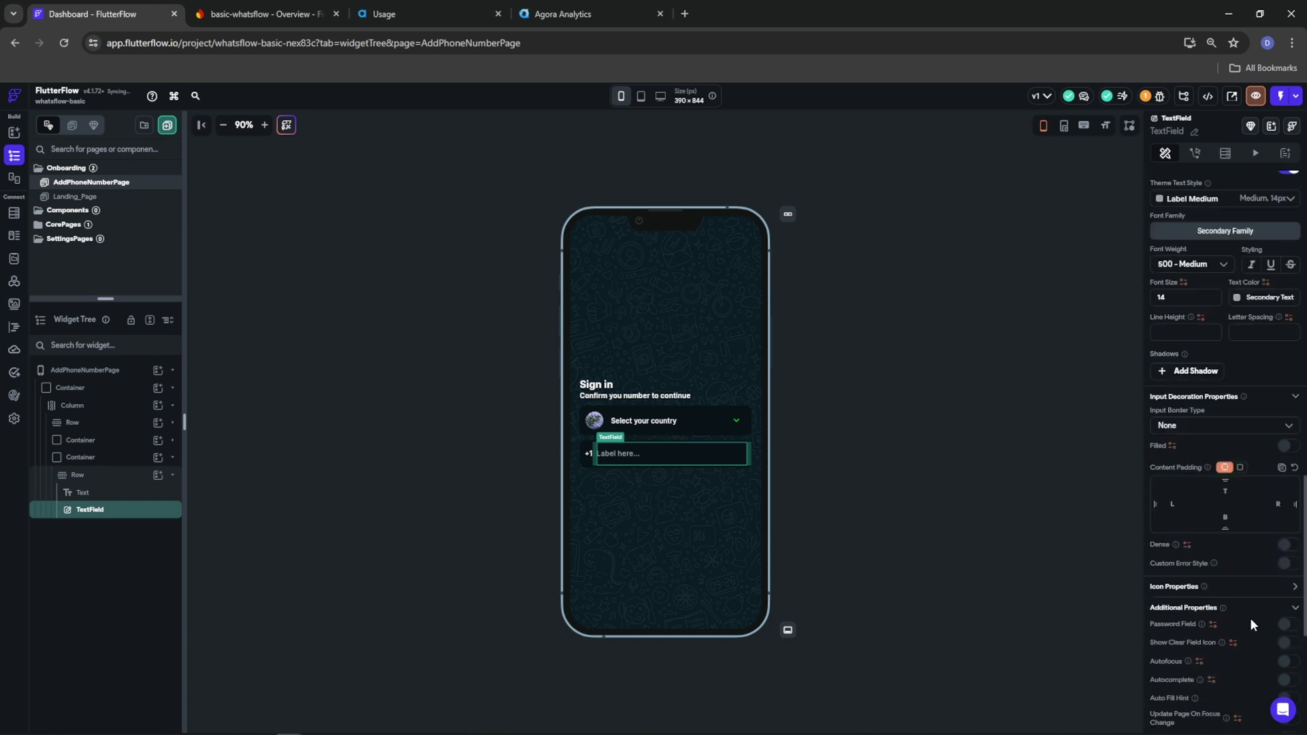
pyautogui.scroll(4, 1250, 619)
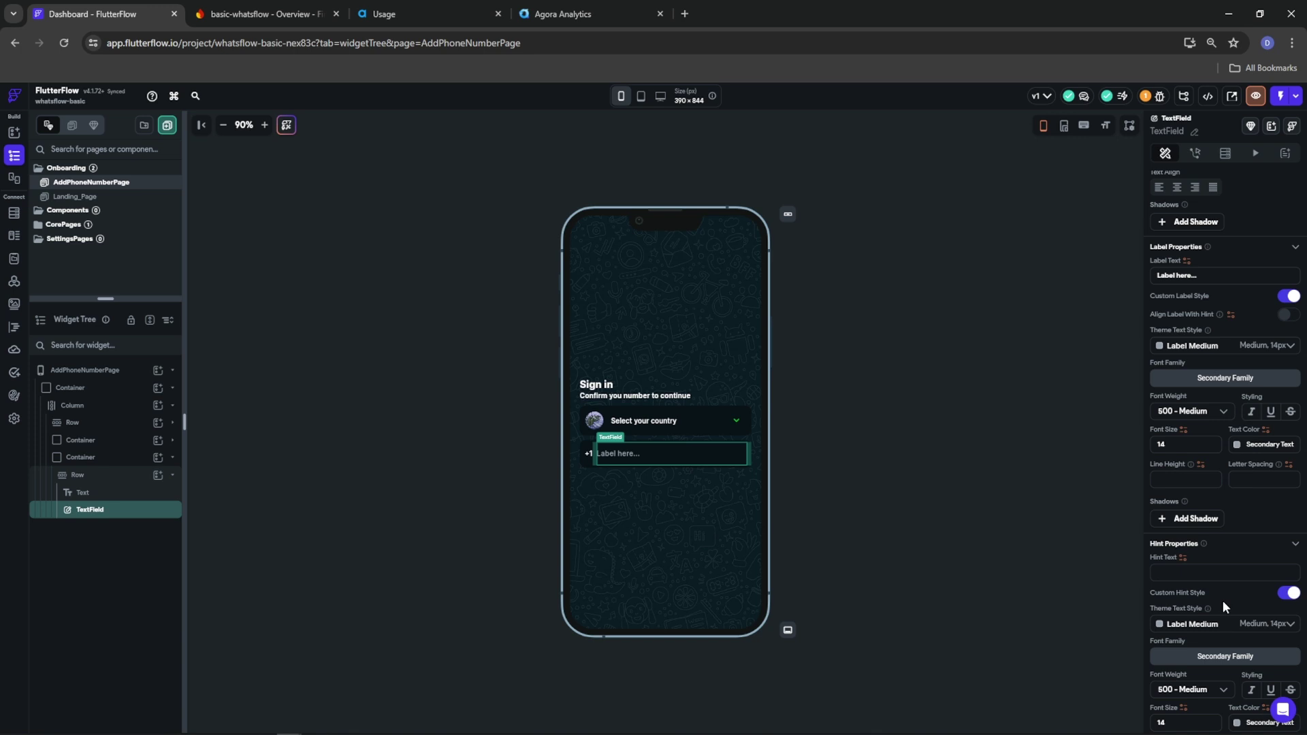
pyautogui.write('20555')
pyautogui.press('BackSpace')
pyautogui.write('(205) 555 7896')
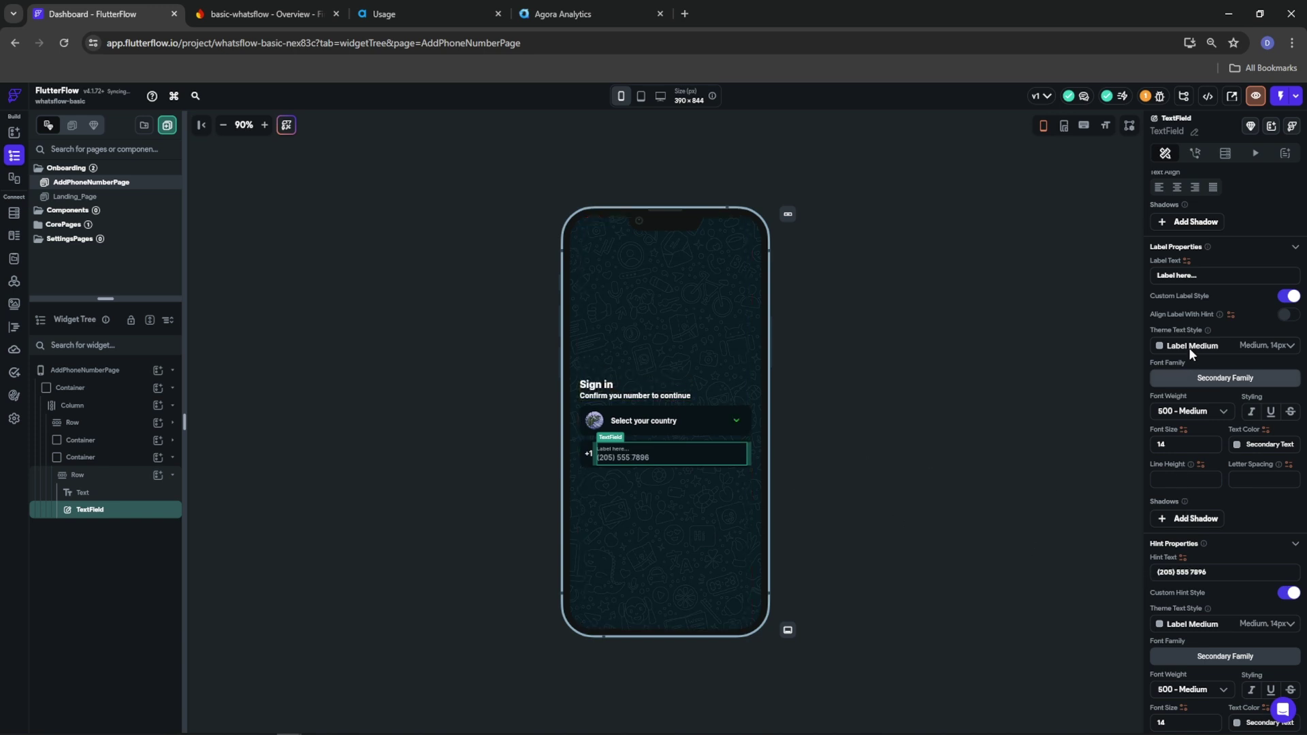
pyautogui.moveTo(1233, 277); pyautogui.dragTo(1099, 278)
pyautogui.press('BackSpace')
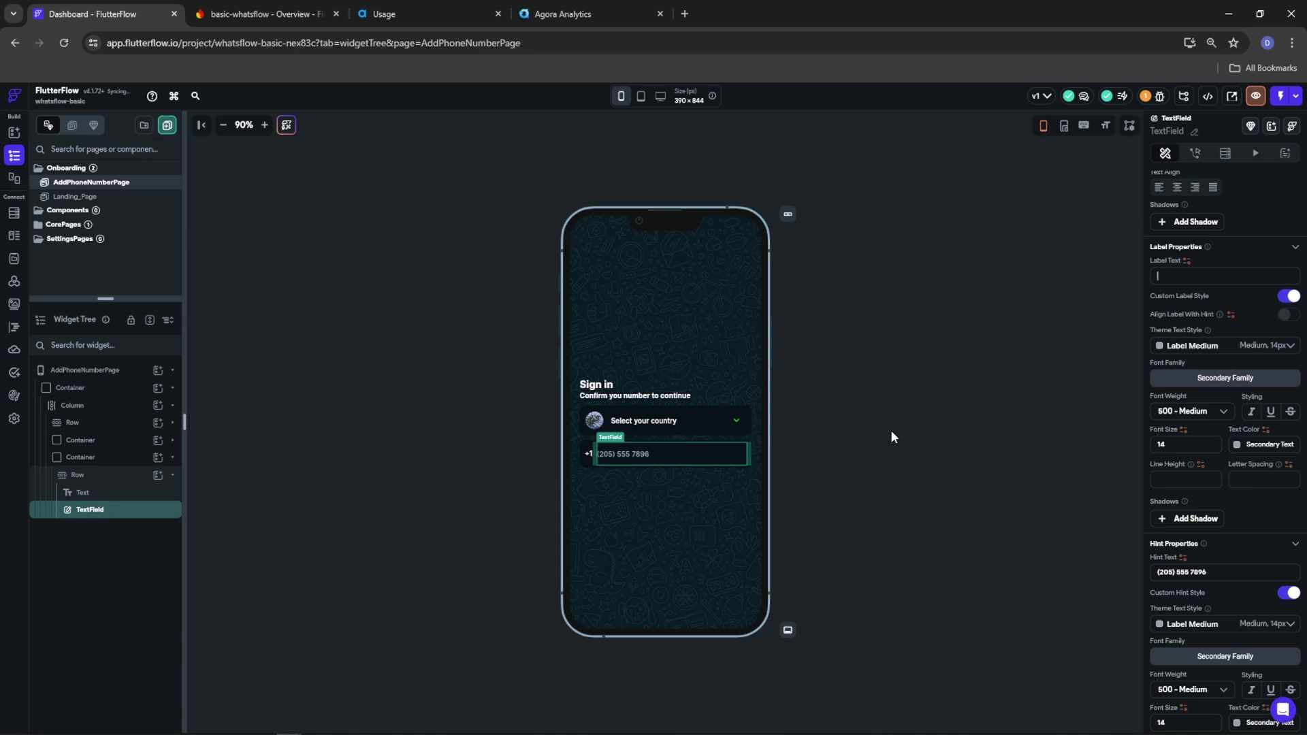
pyautogui.click(805, 525)
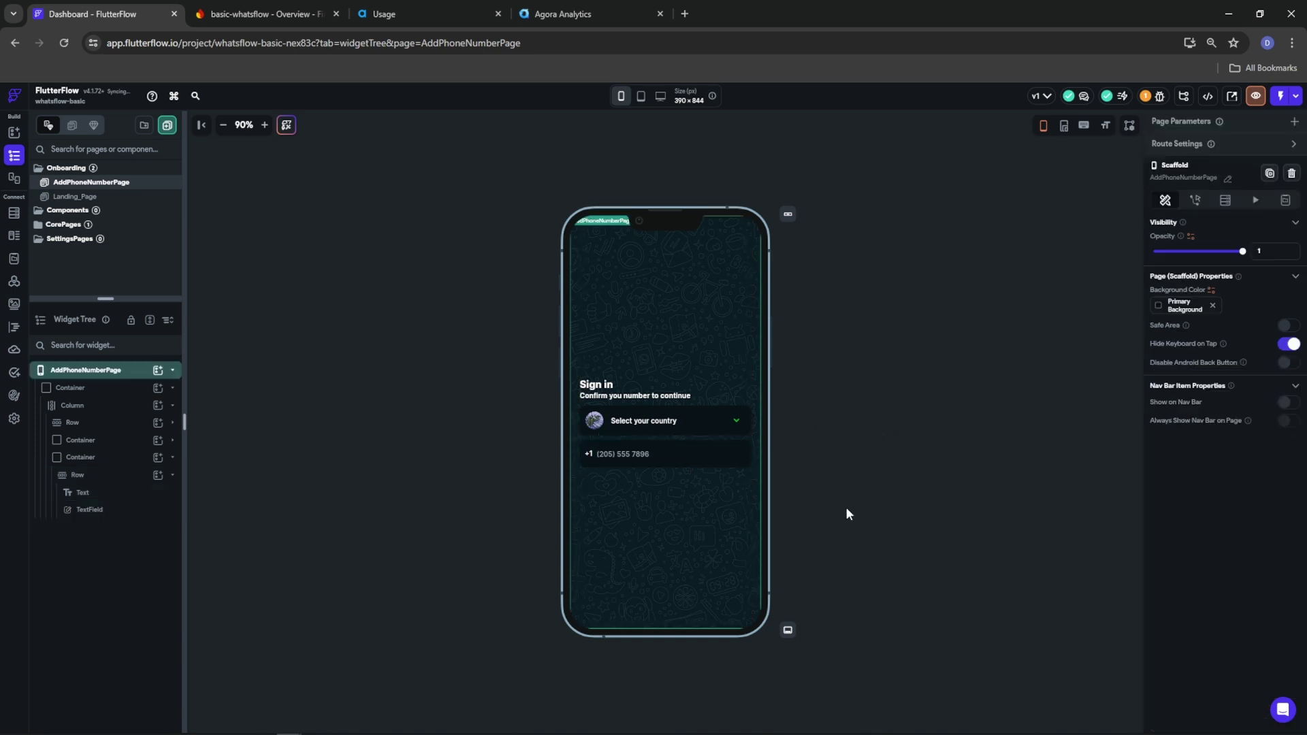
# Add an end-aligned Row to the main column containing a Button
pyautogui.click(672, 449)
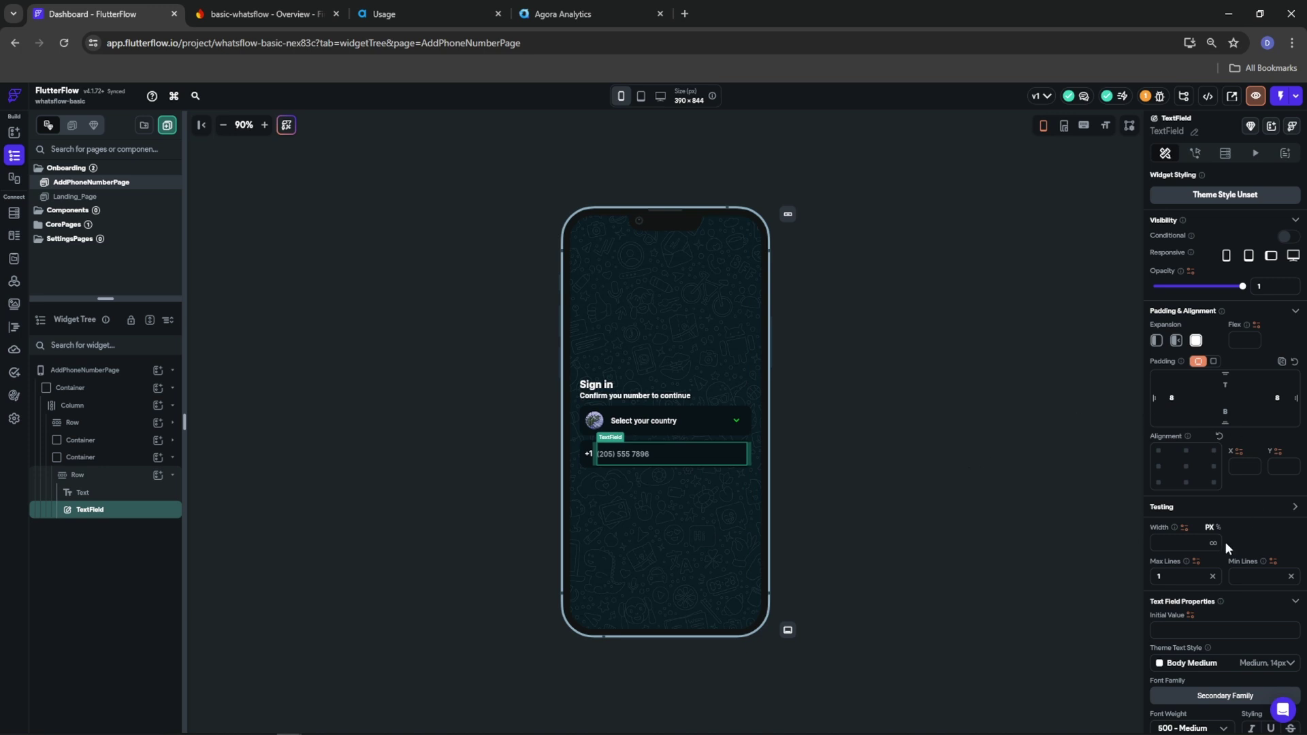
pyautogui.click(66, 411)
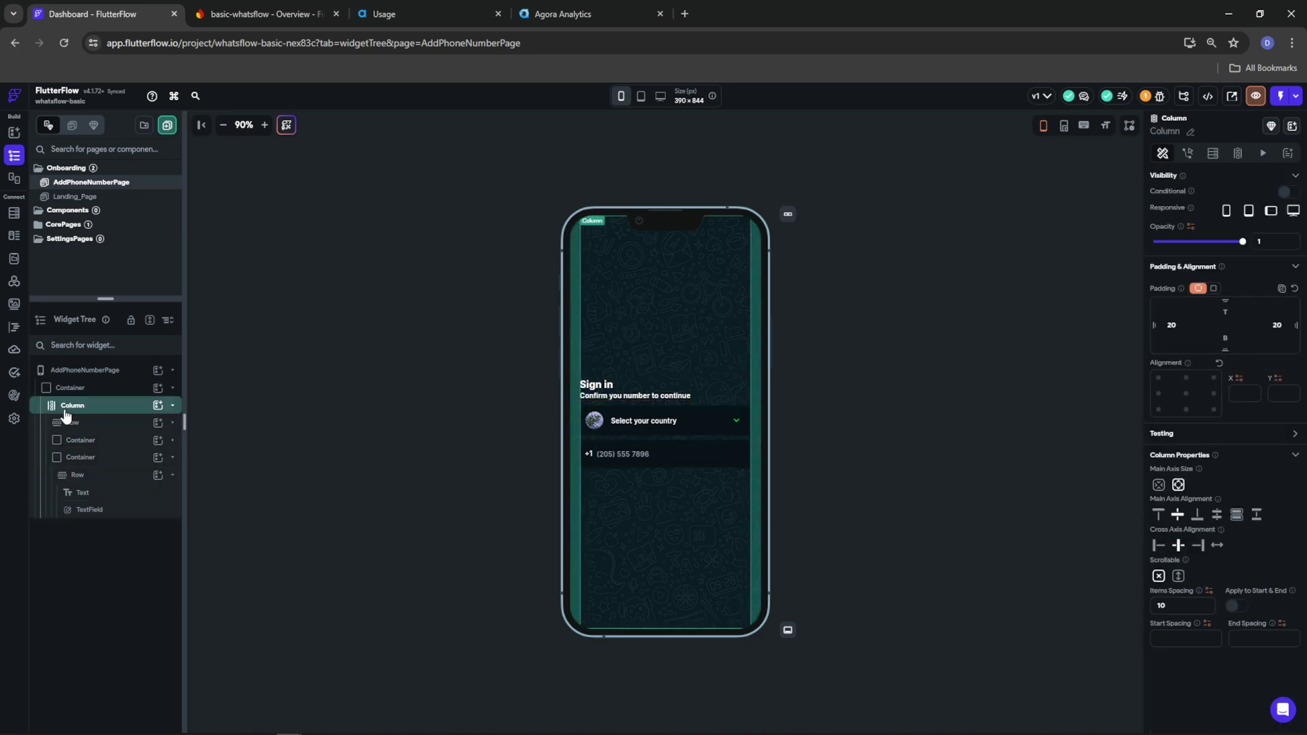
pyautogui.click(157, 406)
pyautogui.click(317, 466)
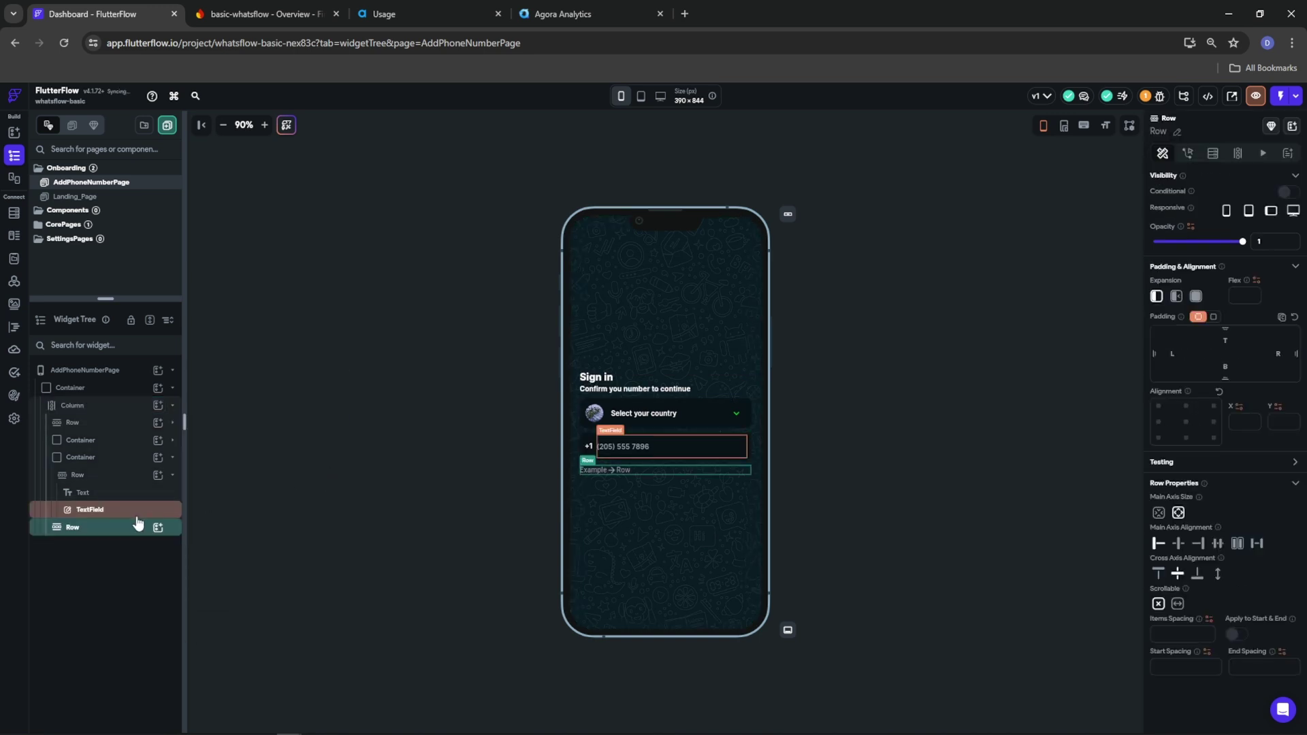
pyautogui.click(1201, 544)
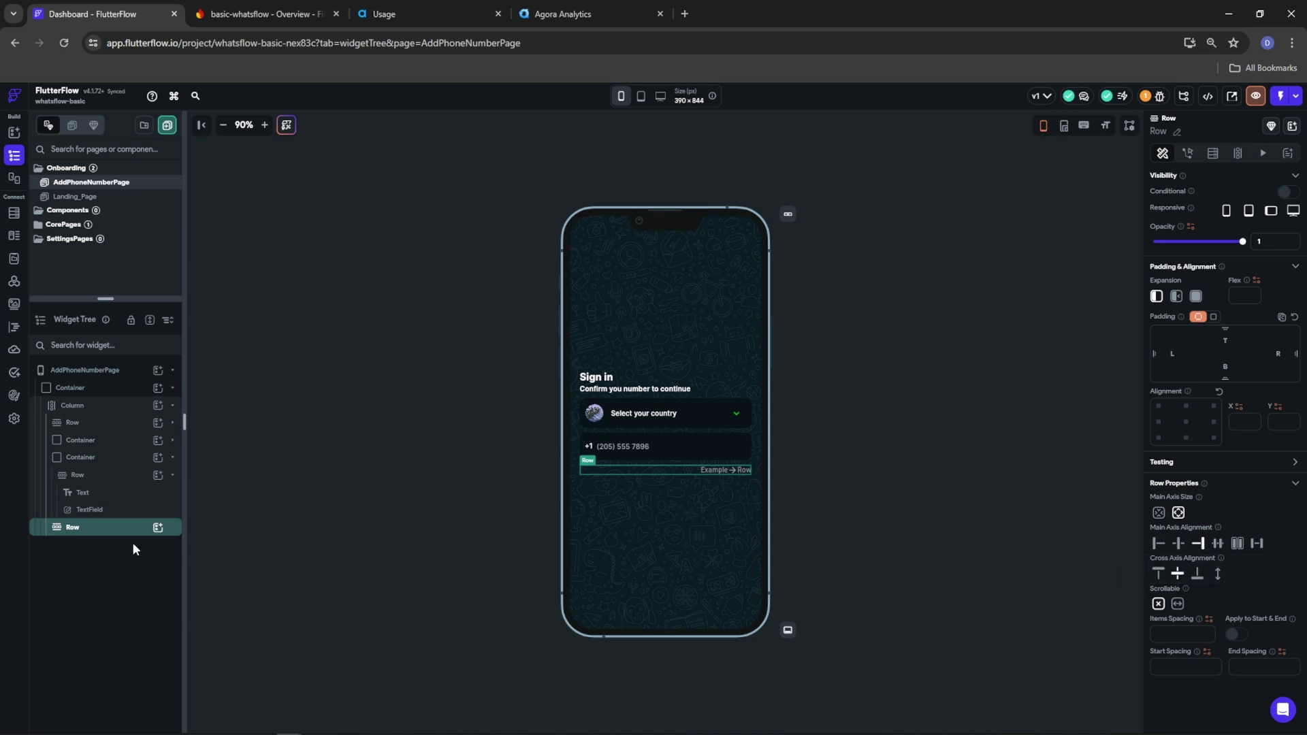
pyautogui.click(158, 528)
pyautogui.click(305, 610)
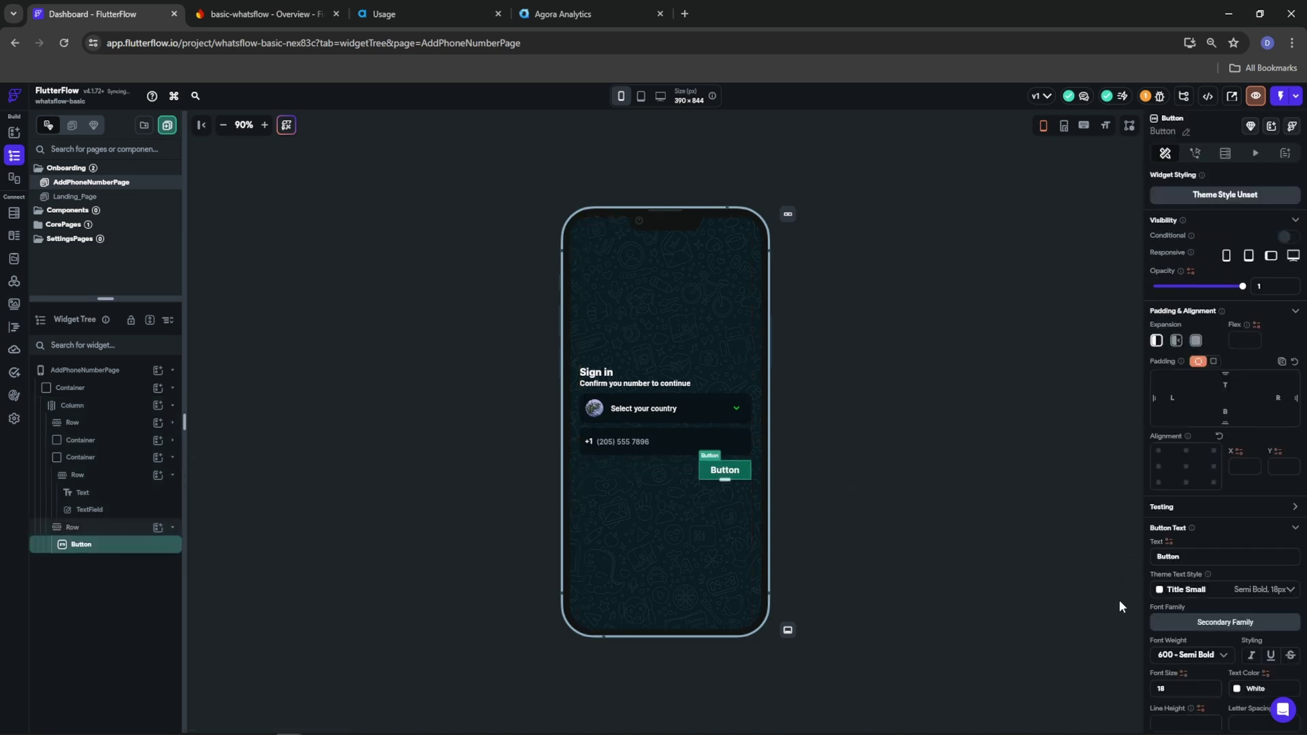
# Style the button: Tertiary fill, text 'Get OTP' in Primary Background colour, 700 Bold
pyautogui.scroll(-5, 1175, 622)
pyautogui.click(1155, 507)
pyautogui.click(1008, 617)
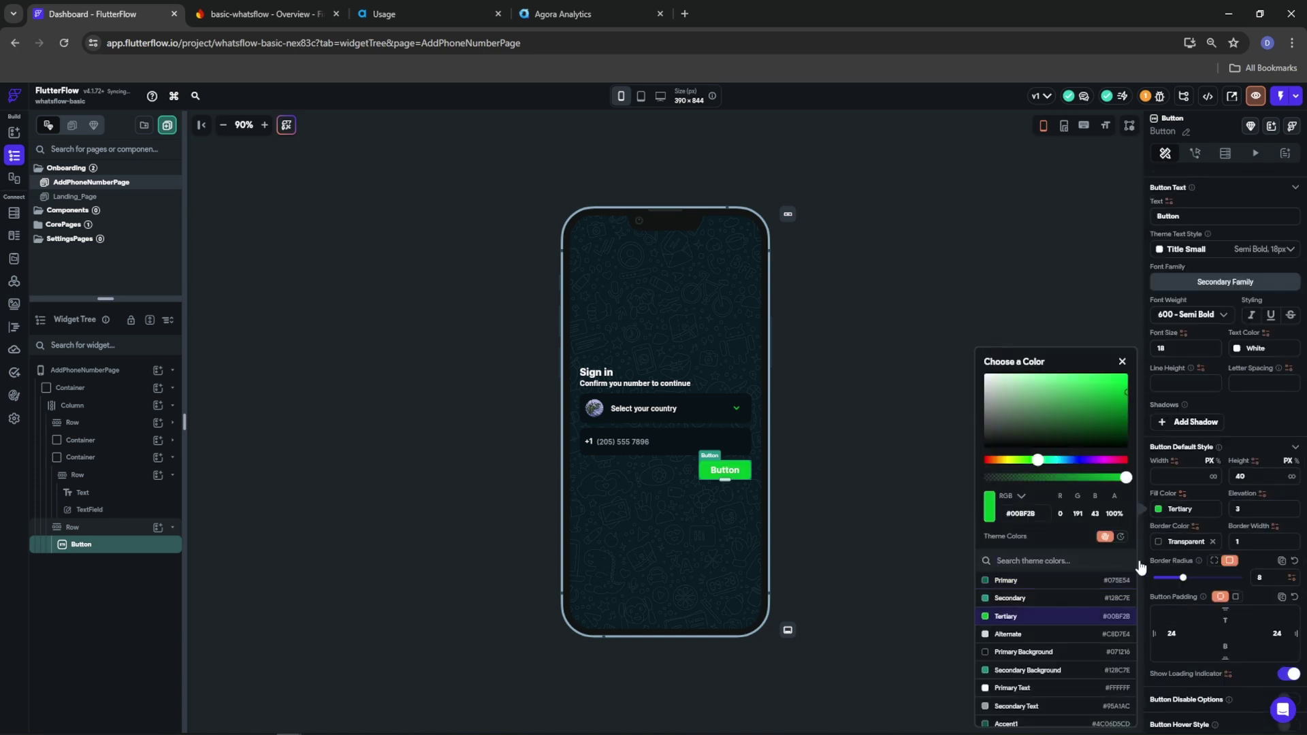
pyautogui.click(1233, 394)
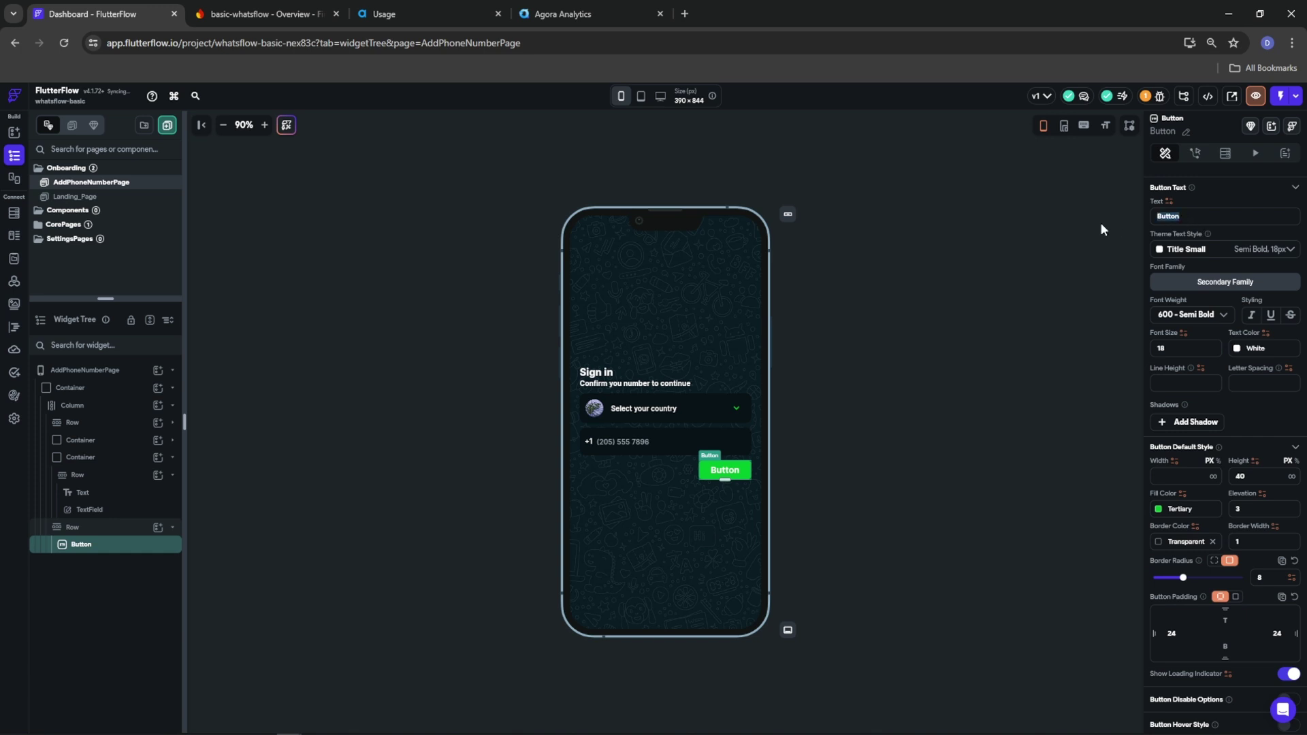
pyautogui.write('Get OTP')
pyautogui.click(1235, 351)
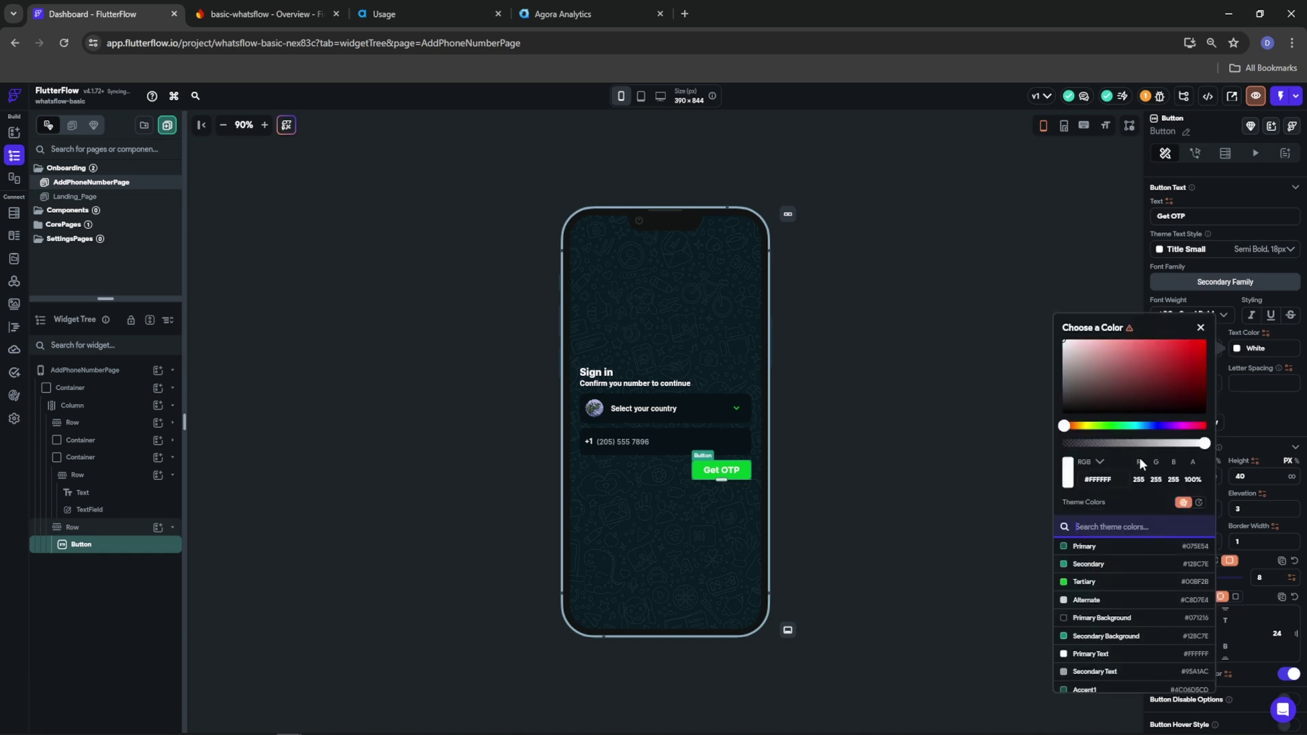
pyautogui.click(1093, 617)
pyautogui.click(1249, 408)
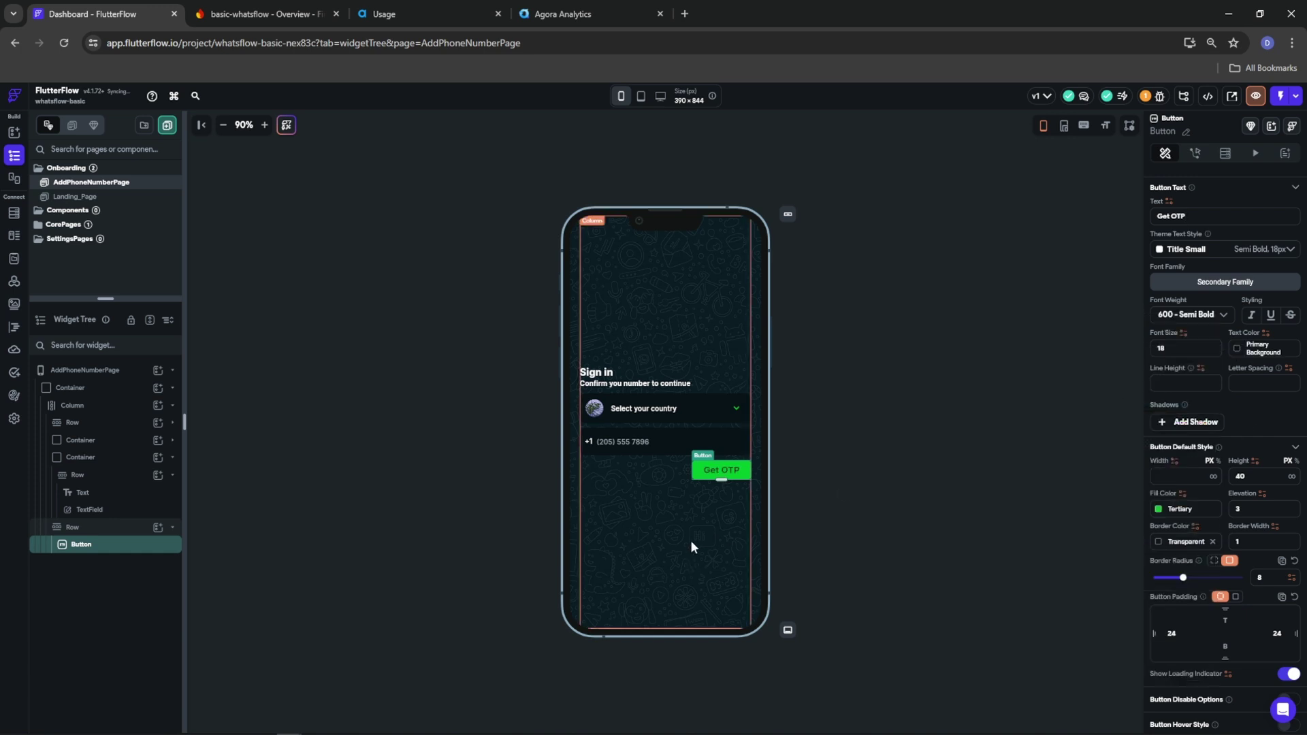
pyautogui.click(1188, 319)
pyautogui.click(1185, 341)
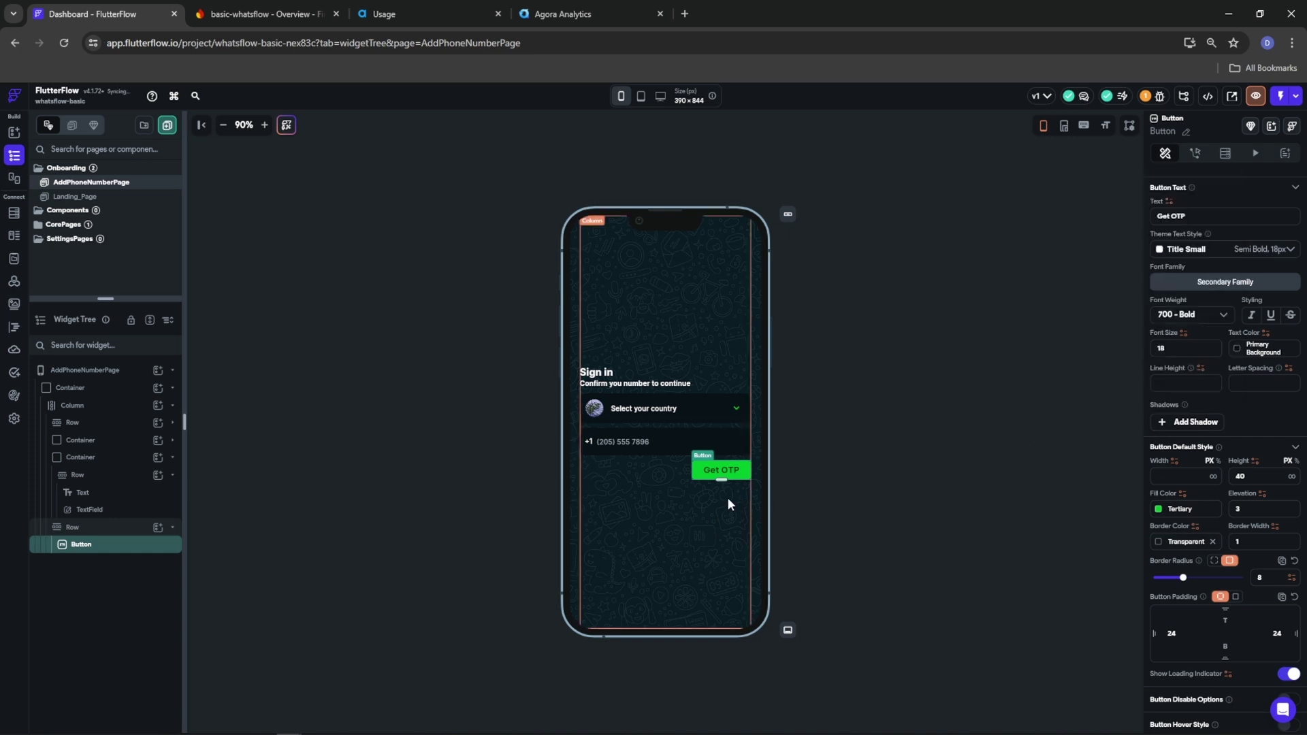
pyautogui.click(865, 472)
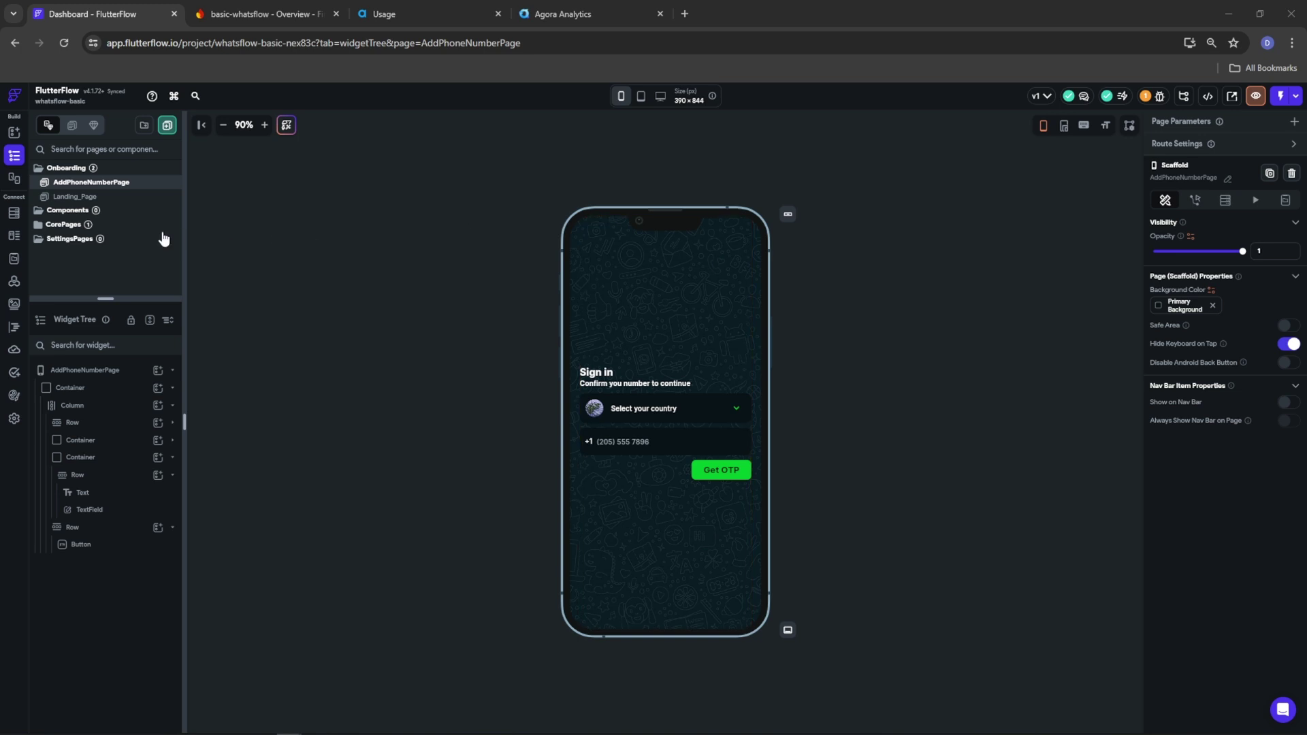
# Create a blank page named CreateProfilePage in the Onboarding folder
pyautogui.rightClick(64, 169)
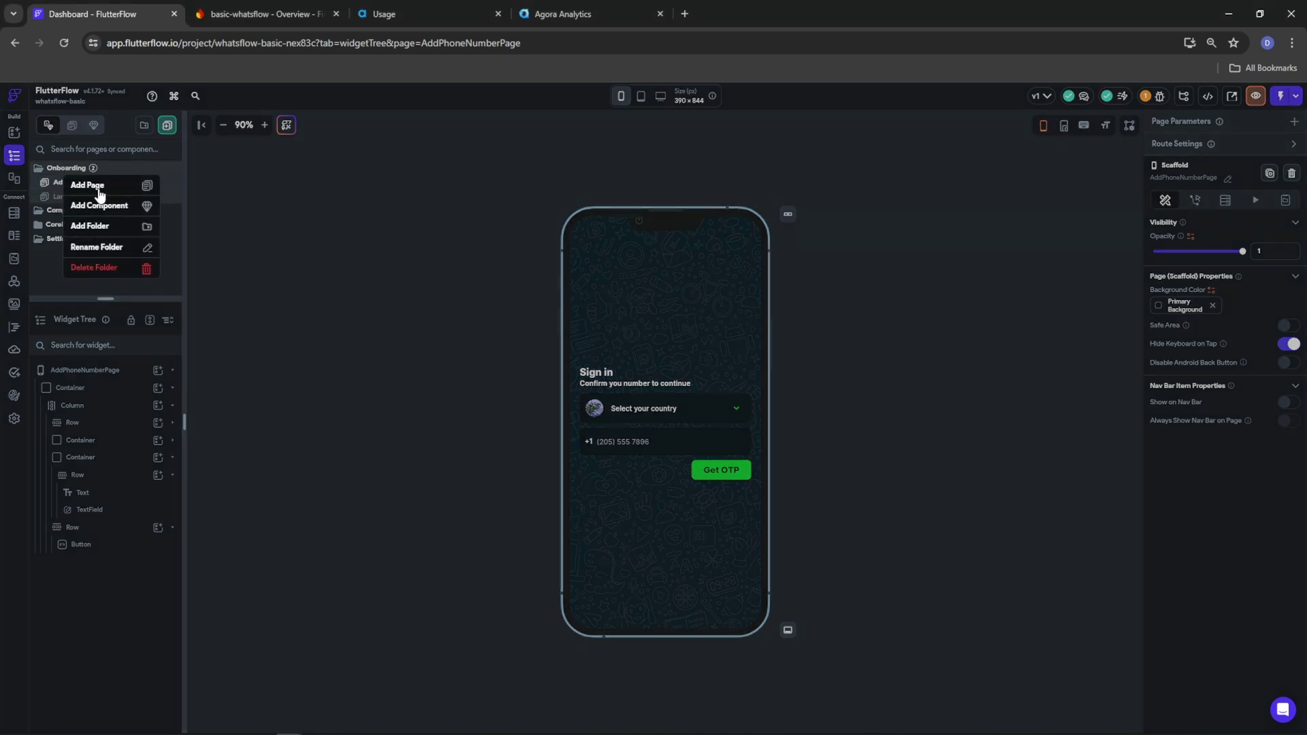
pyautogui.click(97, 186)
pyautogui.click(444, 423)
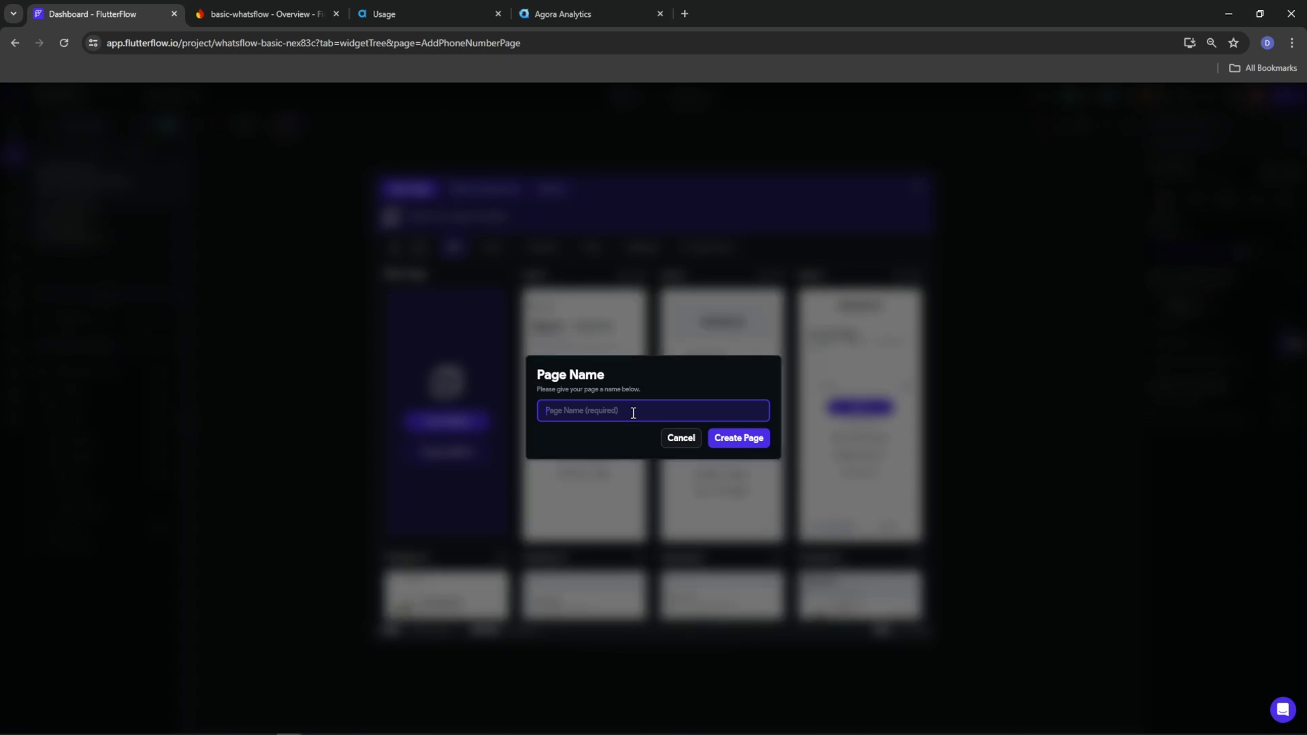
pyautogui.write('Create_Profi')
pyautogui.press('BackSpace')
pyautogui.press('BackSpace')
pyautogui.press('BackSpace')
pyautogui.press('BackSpace')
pyautogui.press('BackSpace')
pyautogui.press('BackSpace')
pyautogui.press('BackSpace')
pyautogui.write('ProfilePage')
pyautogui.click(739, 438)
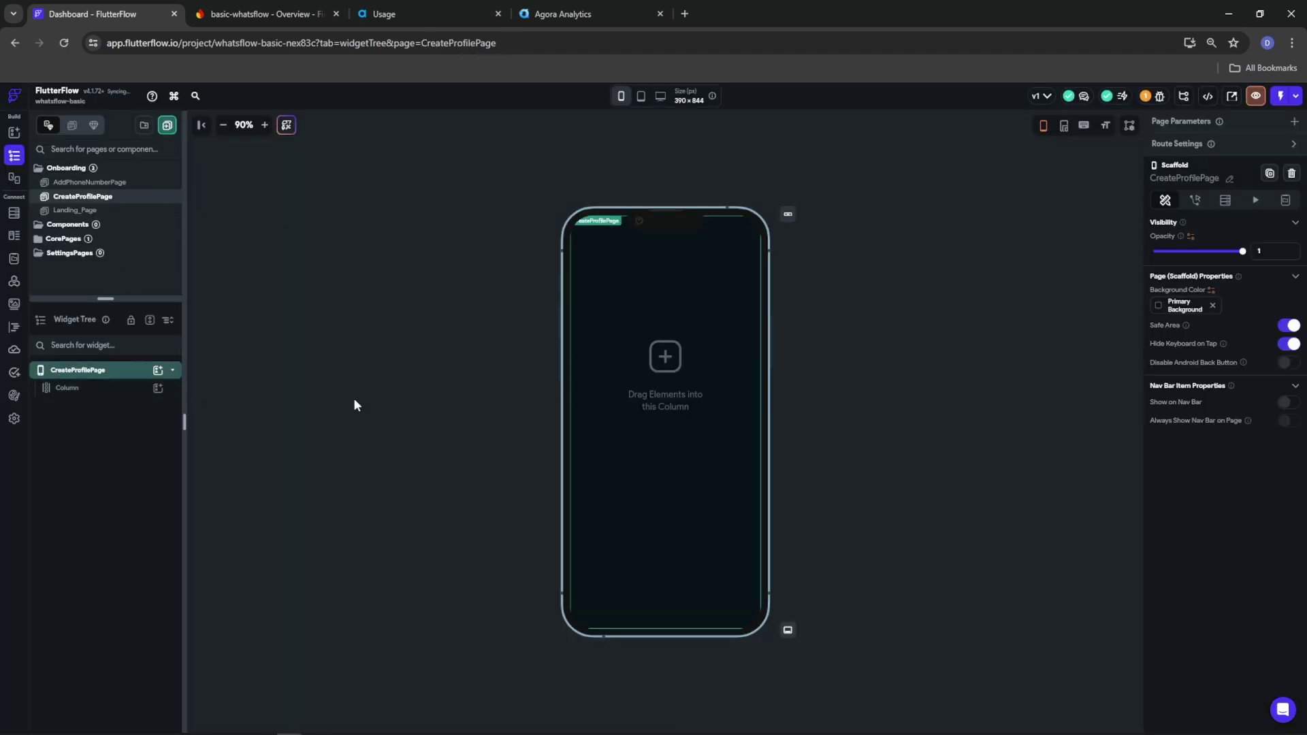
# Turn off safe area and wrap the Column in an infinite-width, infinite-height Container
pyautogui.click(1289, 326)
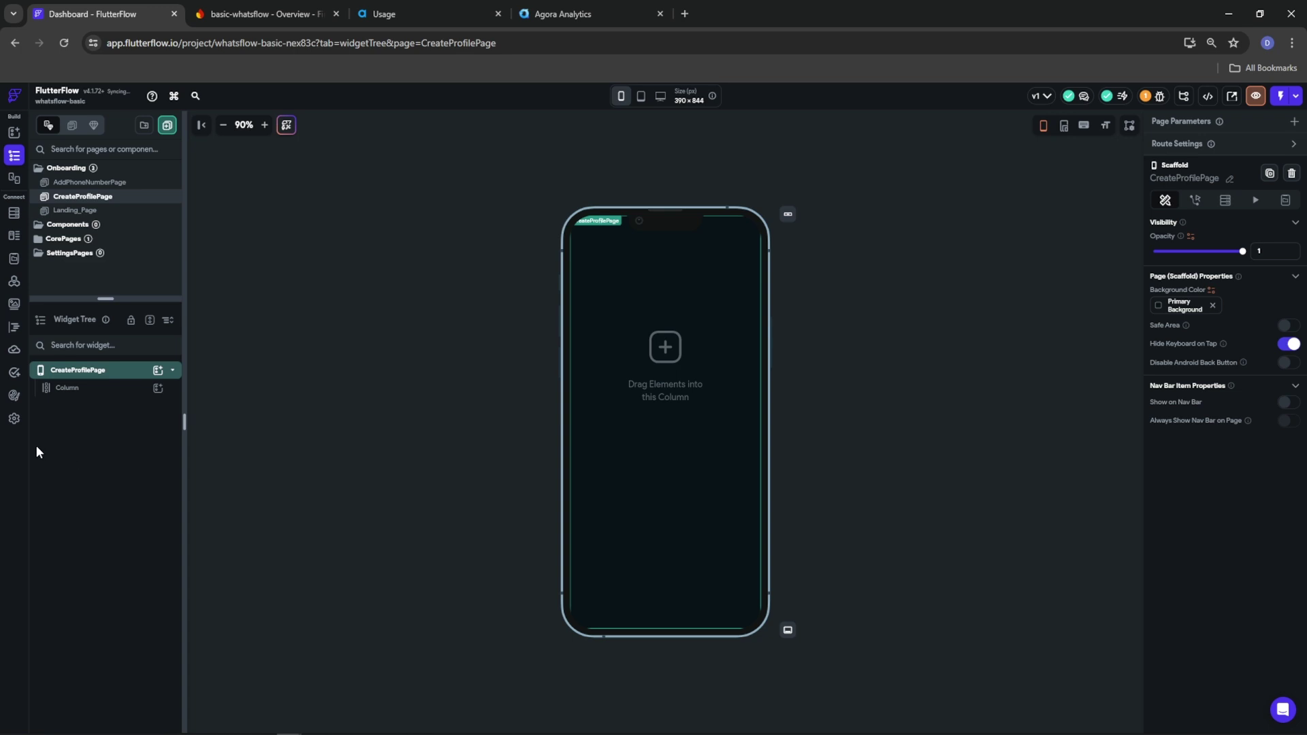
pyautogui.click(68, 390)
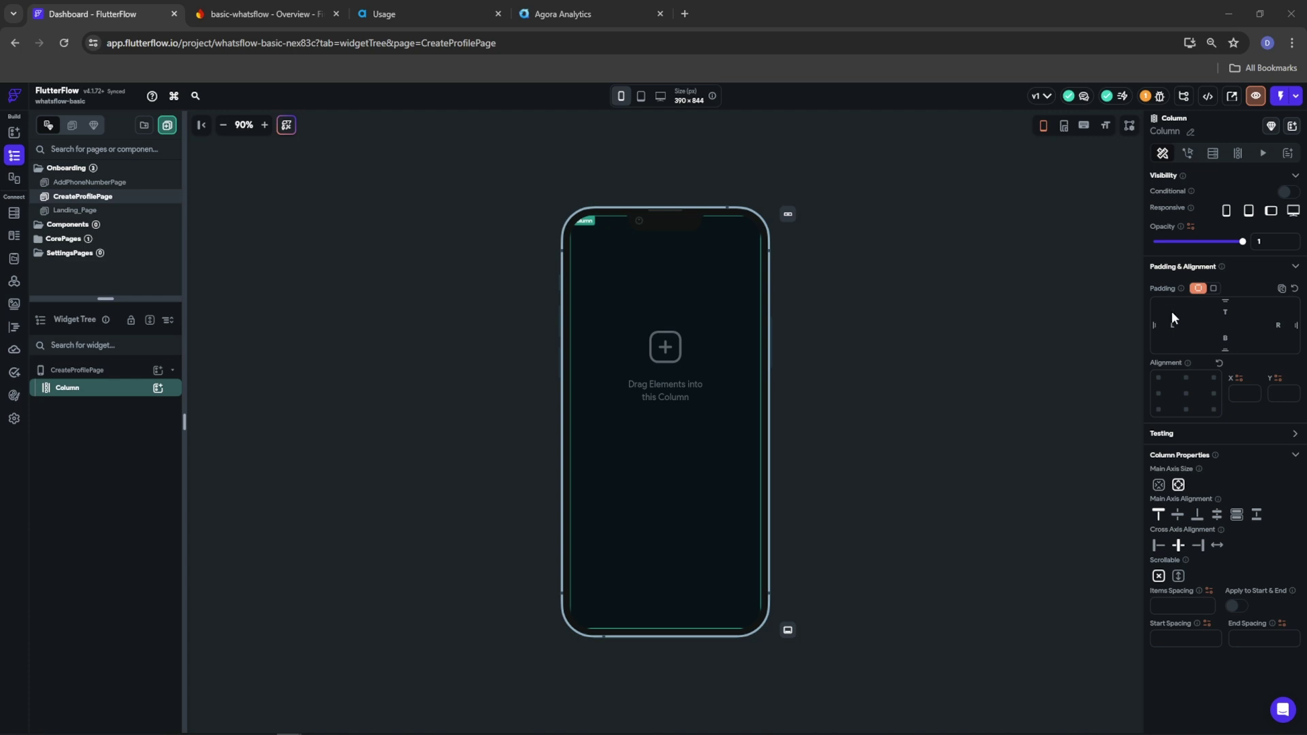
pyautogui.rightClick(79, 391)
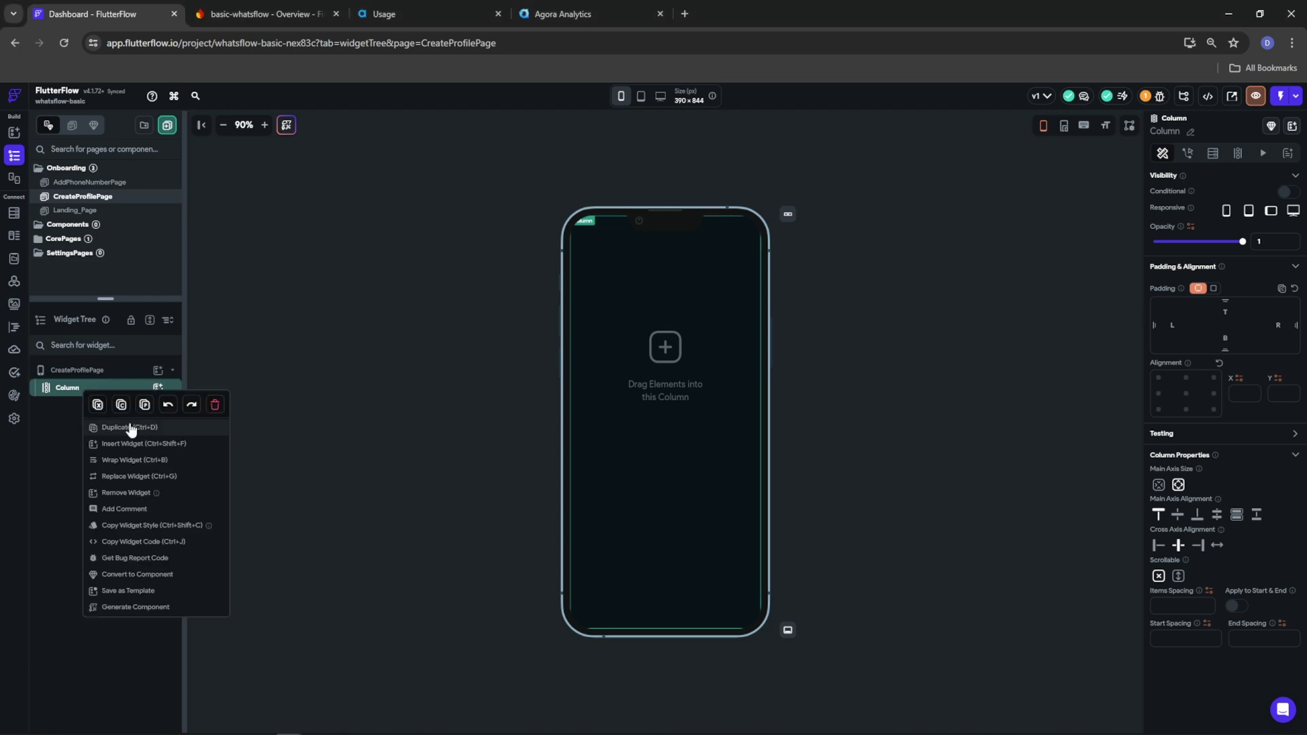
pyautogui.click(133, 465)
pyautogui.click(574, 349)
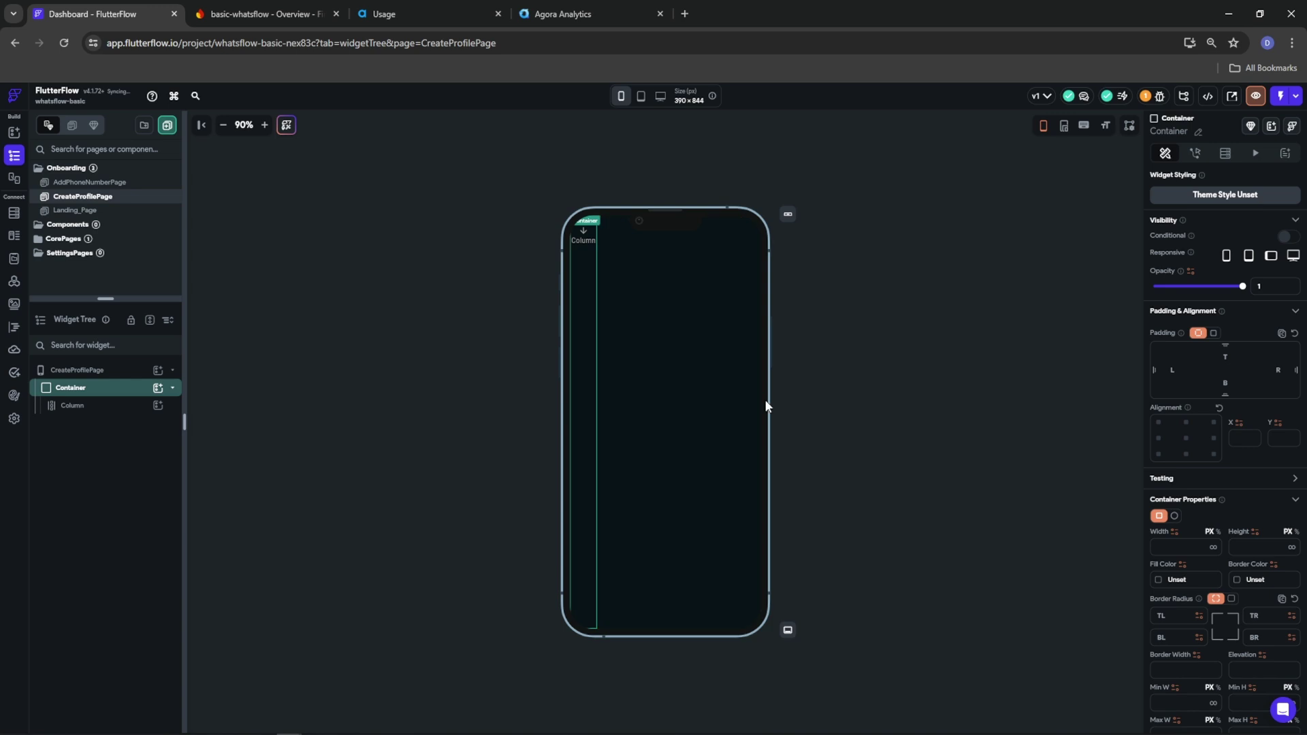
pyautogui.click(1213, 546)
pyautogui.click(1293, 548)
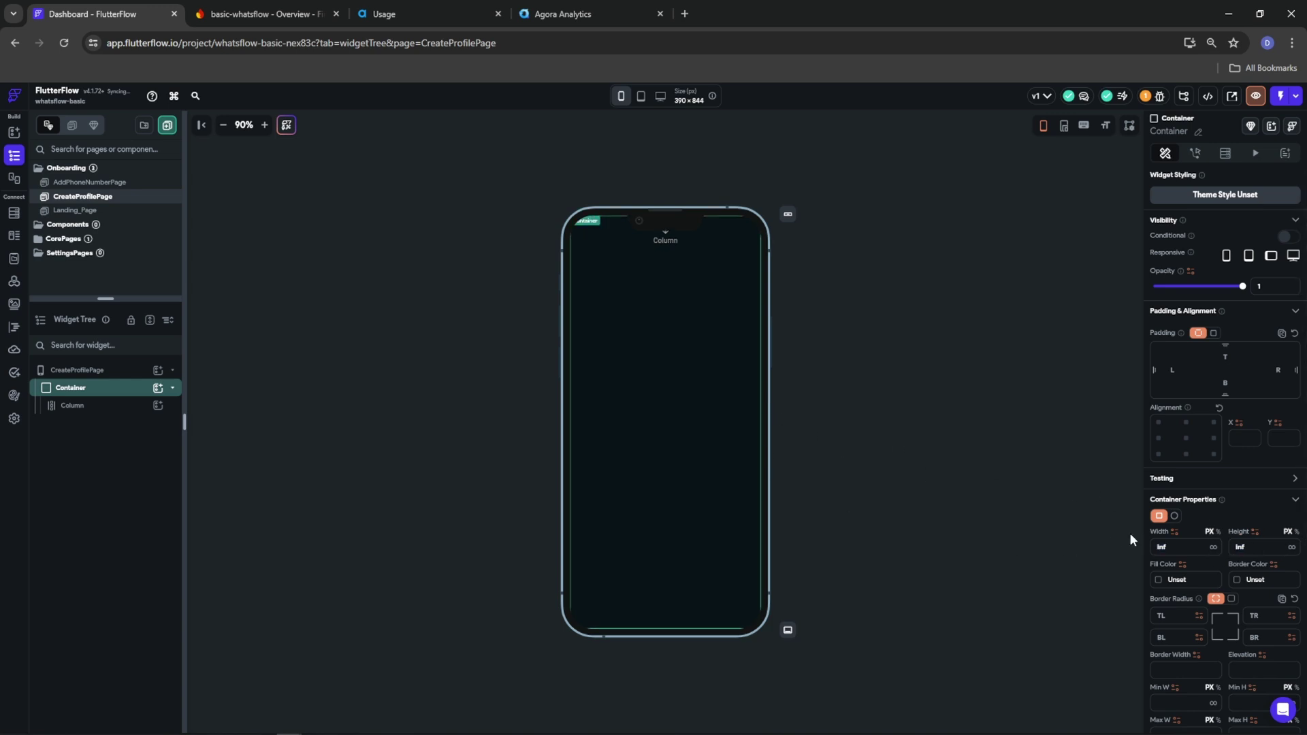
# Make the Column scrollable with 50 spacing between its items
pyautogui.click(73, 406)
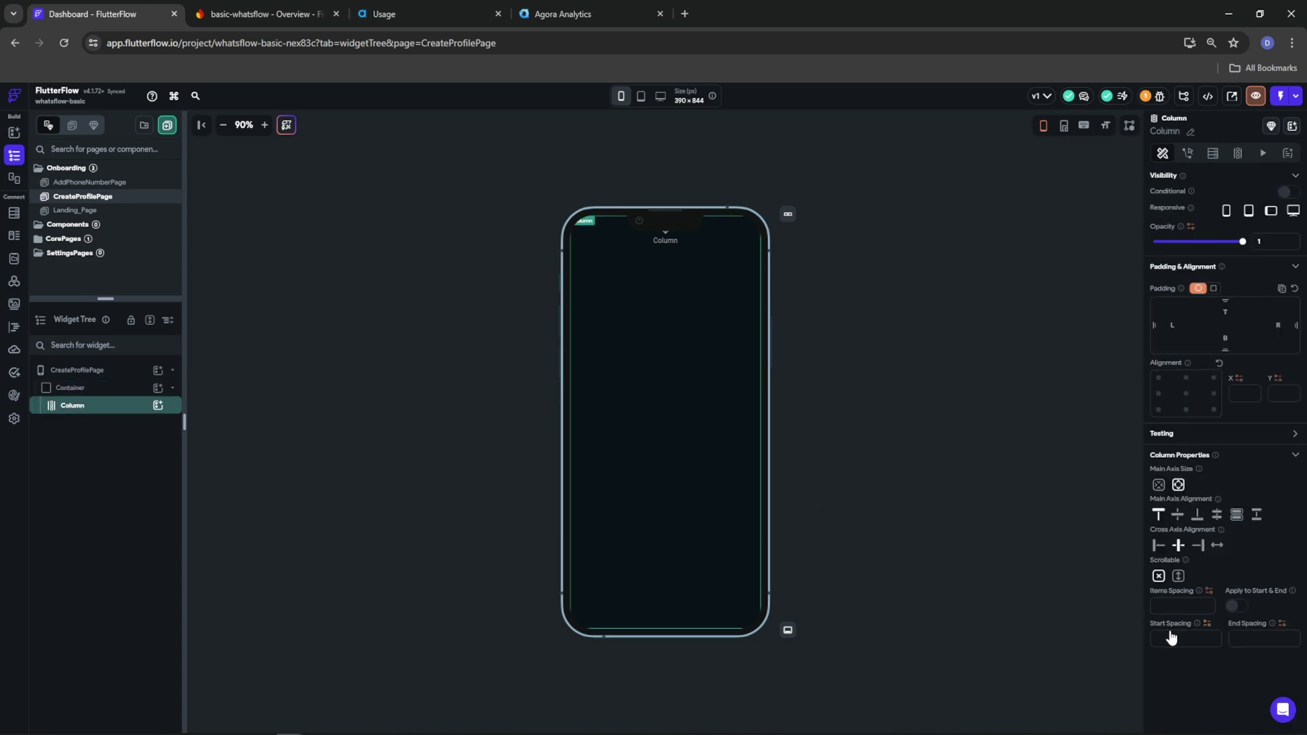
pyautogui.write('50')
pyautogui.click(1179, 575)
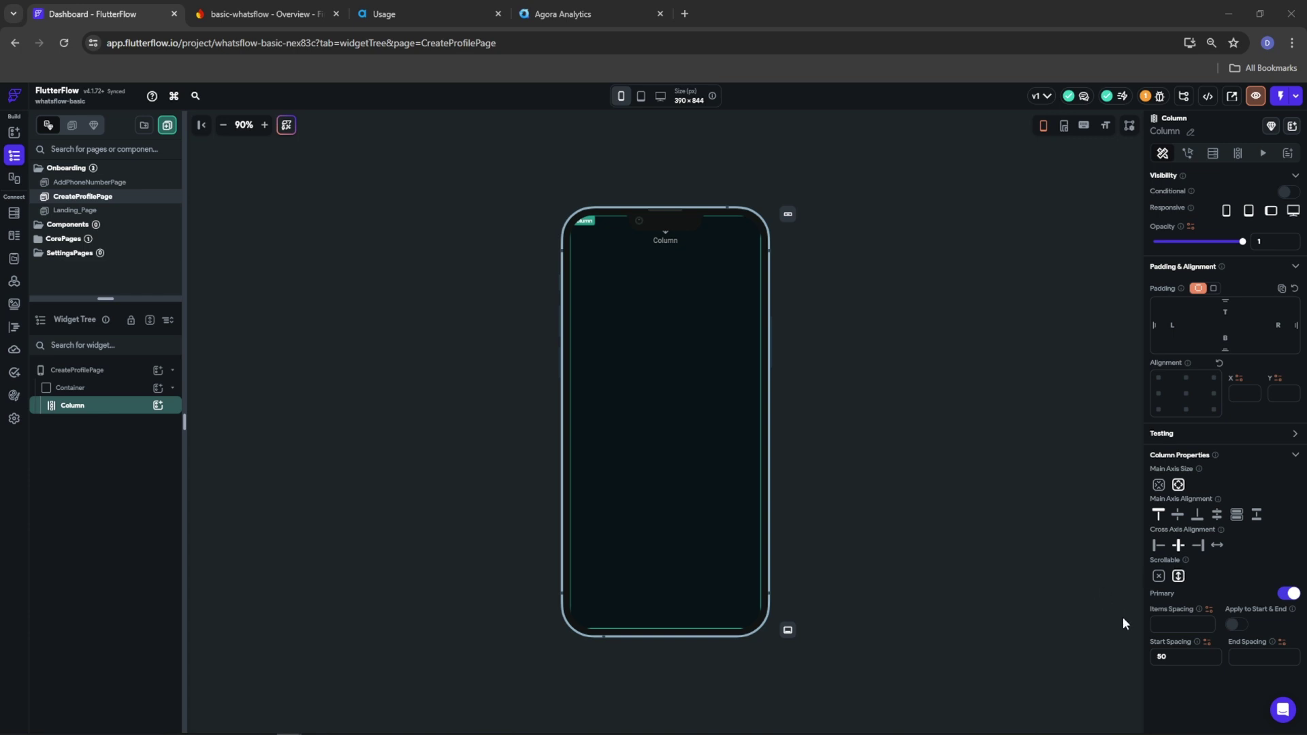
pyautogui.click(1176, 628)
pyautogui.write('50')
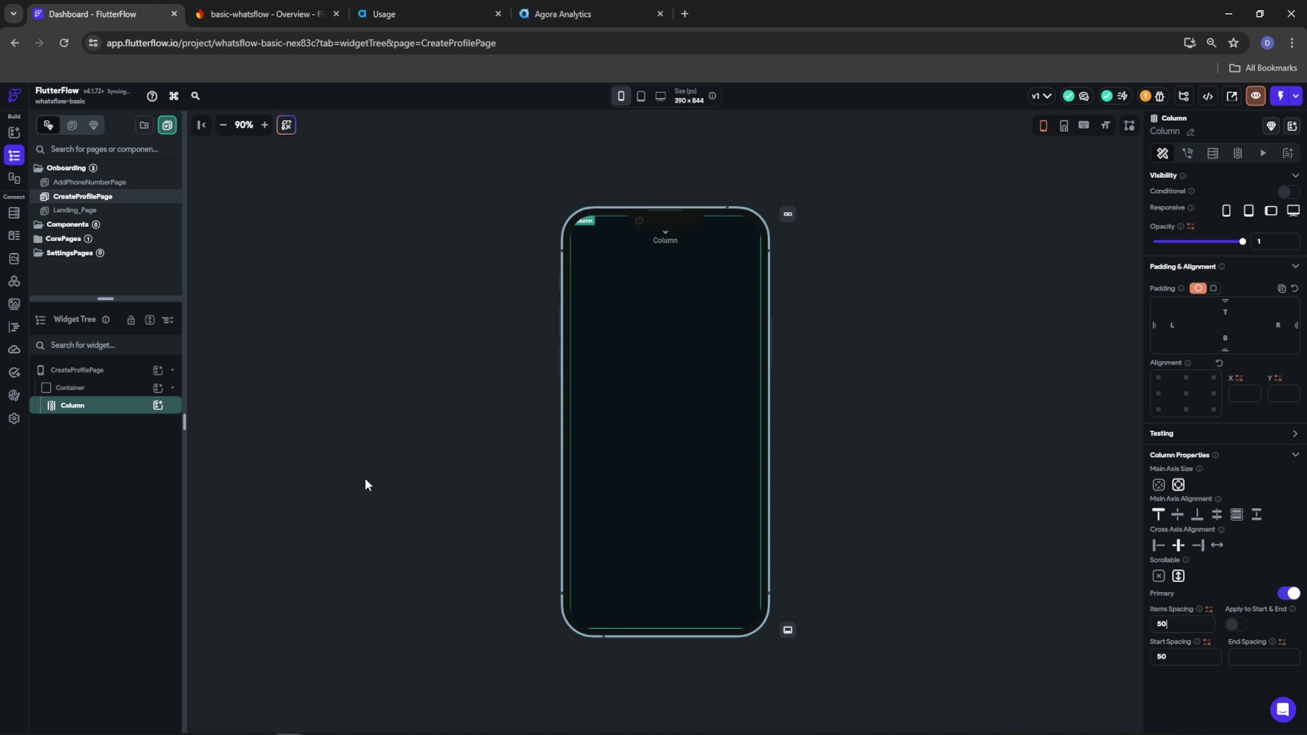
# Use the WhatsApp wallpaper asset as the Container's background, then set the Column's start spacing to 80
pyautogui.click(75, 390)
pyautogui.scroll(-4, 1239, 594)
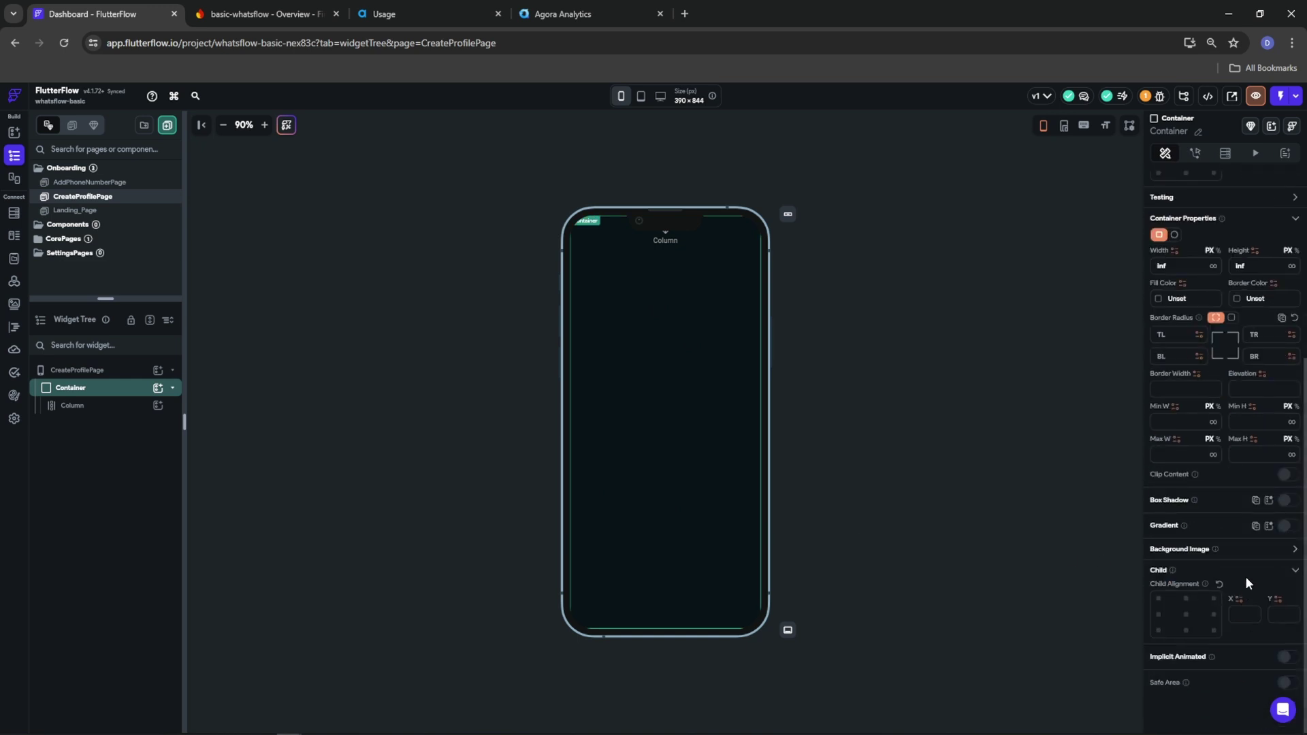
pyautogui.click(1295, 550)
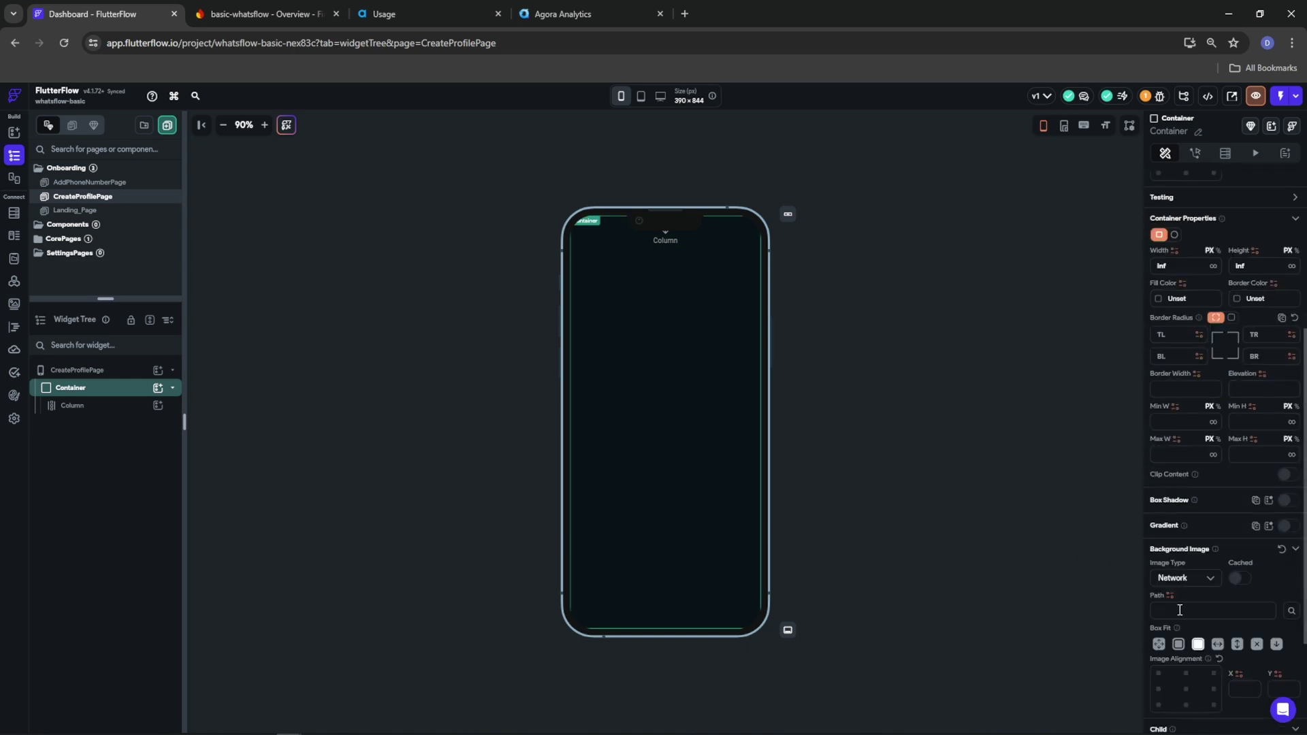
pyautogui.click(1186, 580)
pyautogui.click(1178, 604)
pyautogui.click(1178, 613)
pyautogui.click(1187, 579)
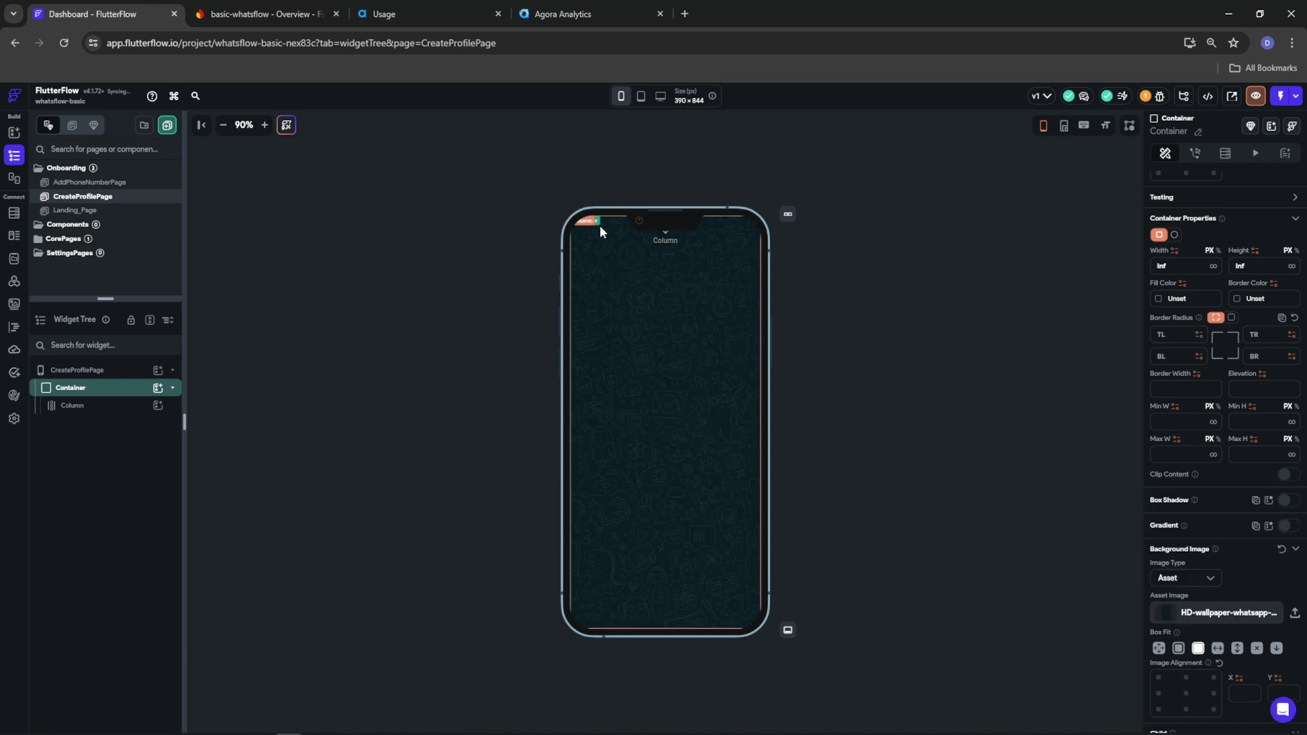
pyautogui.click(126, 407)
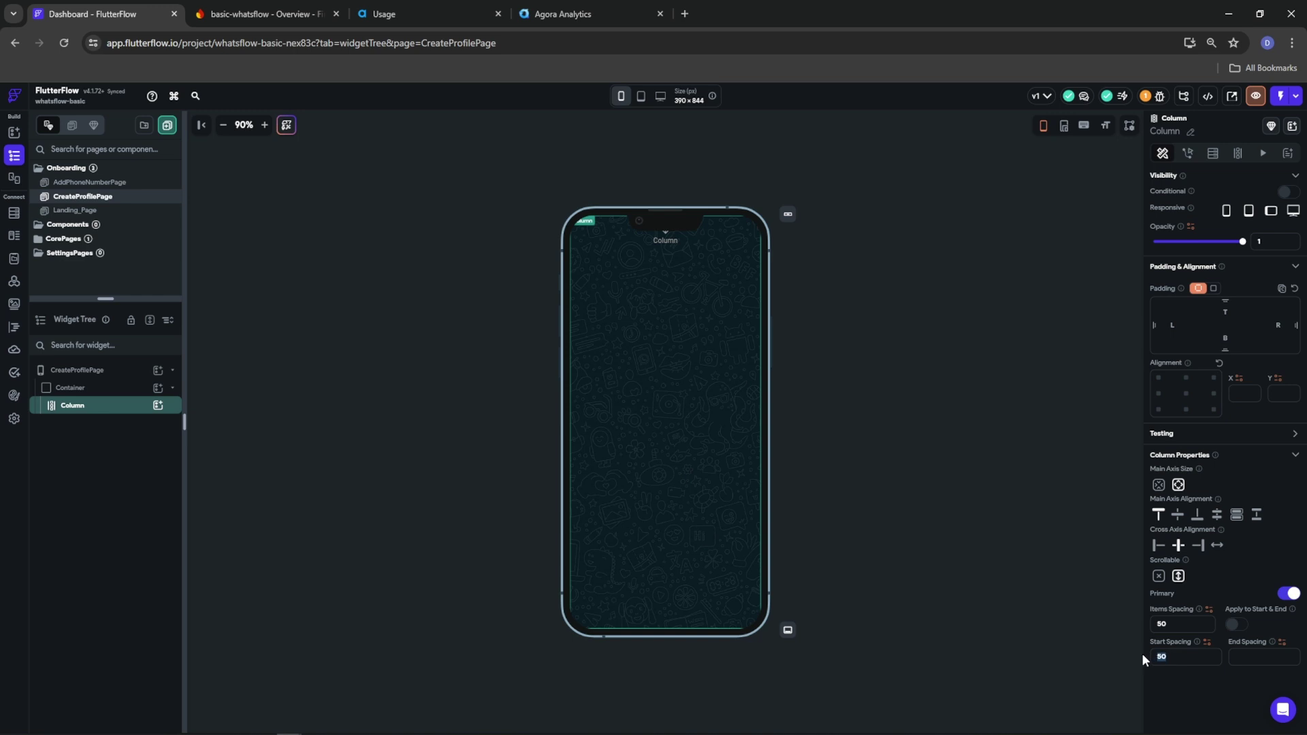
pyautogui.write('80')
# Add a circular Container of diameter 150 with no fill color to the Column
pyautogui.click(158, 405)
pyautogui.click(213, 516)
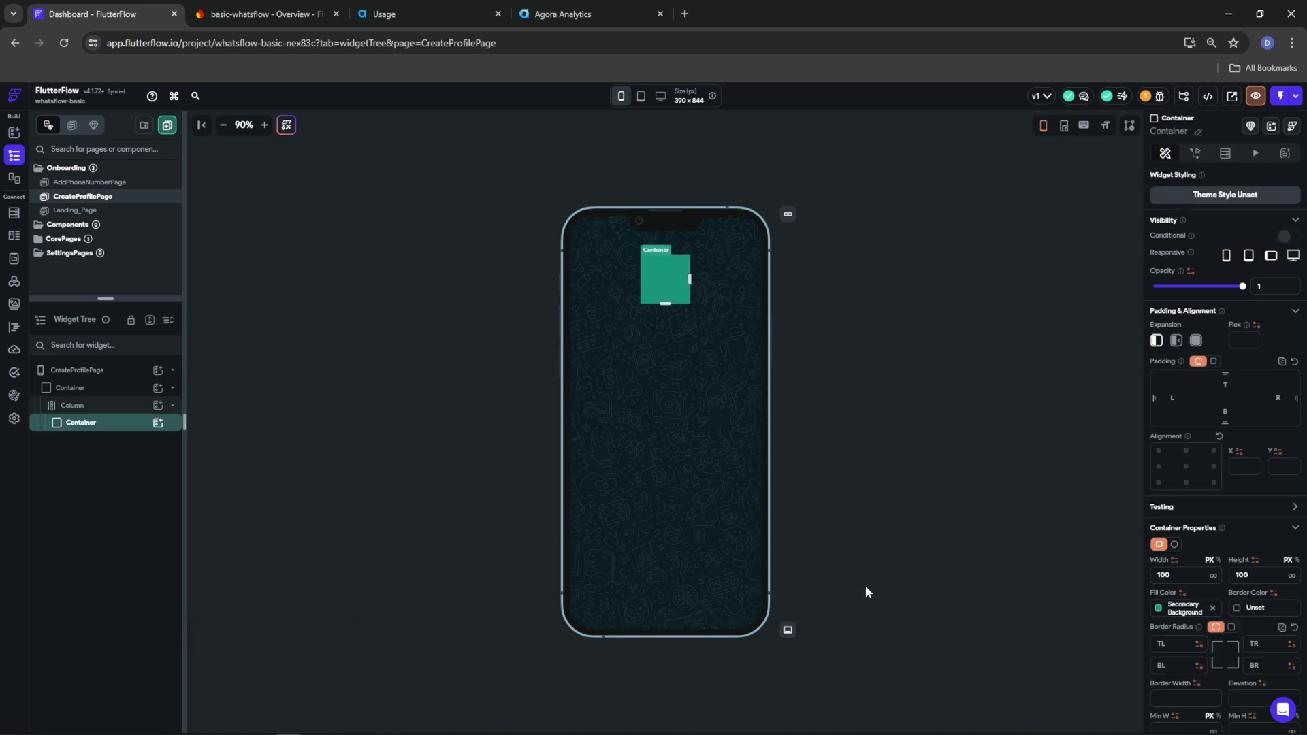
pyautogui.click(1175, 545)
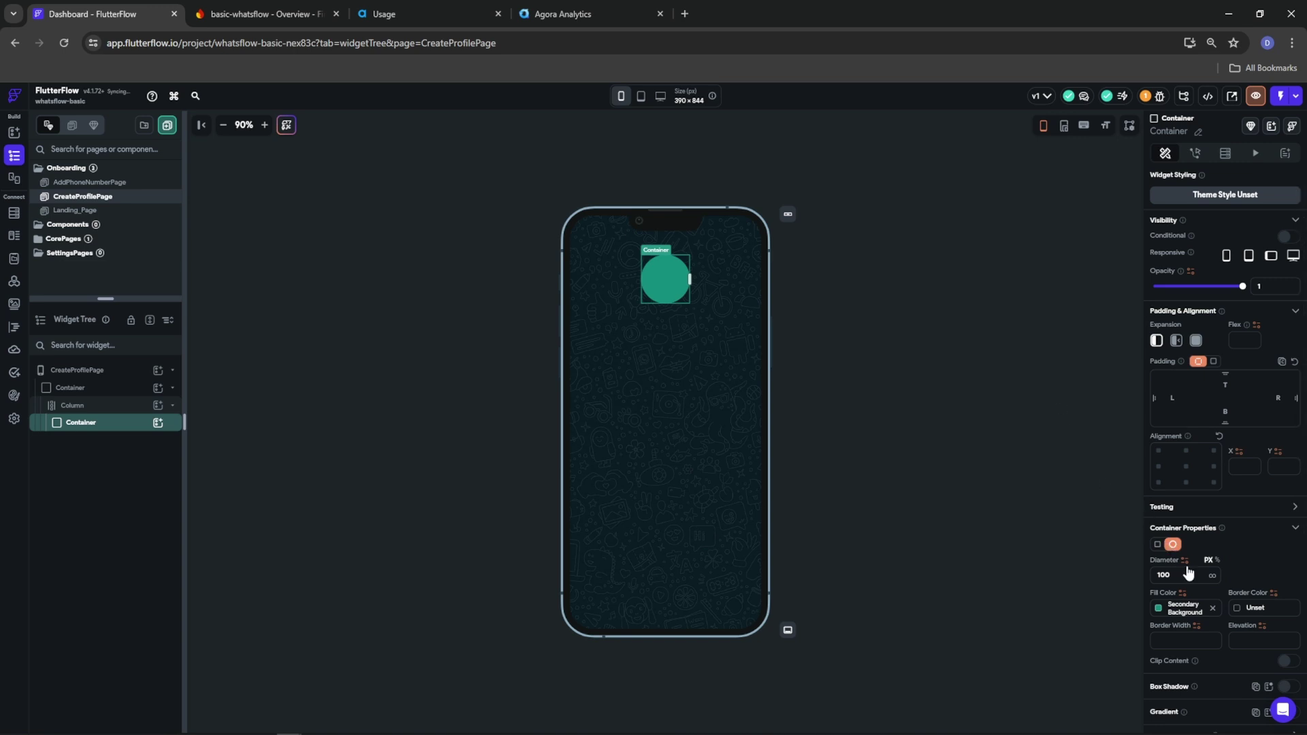
pyautogui.doubleClick(1185, 572)
pyautogui.write('150')
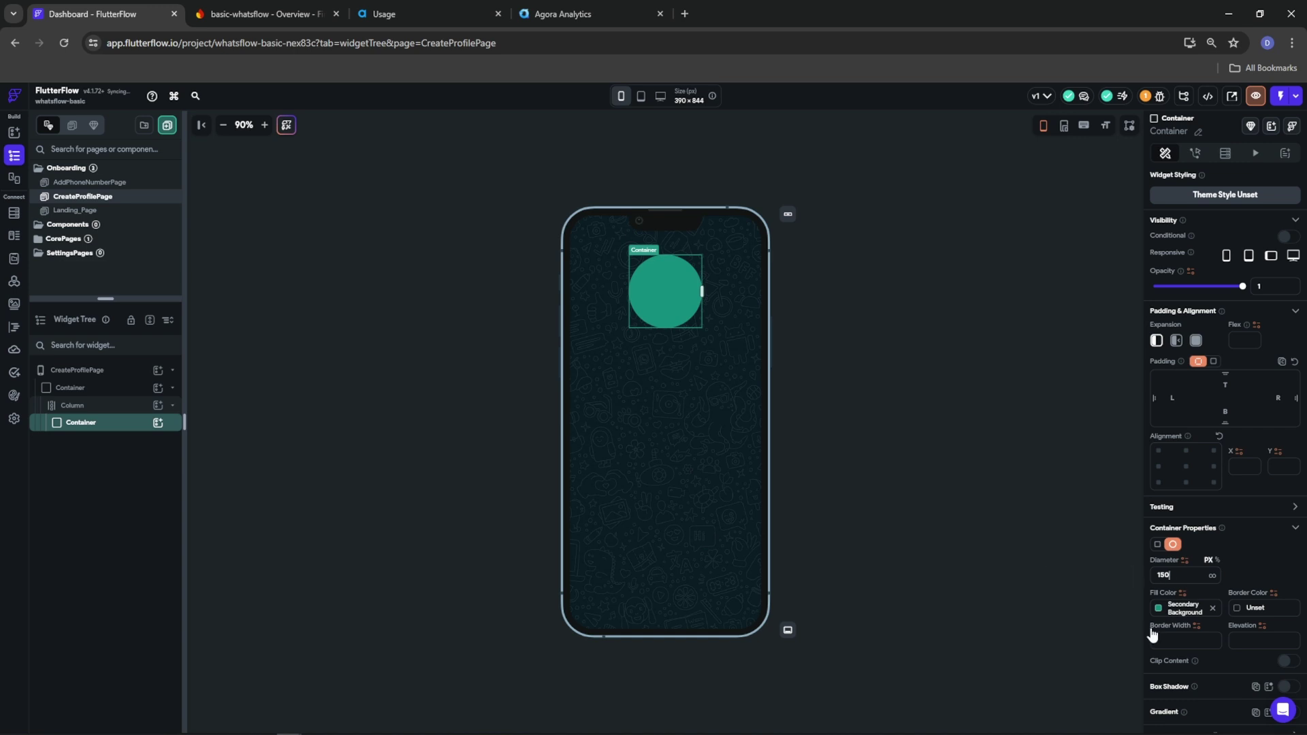
pyautogui.click(1212, 609)
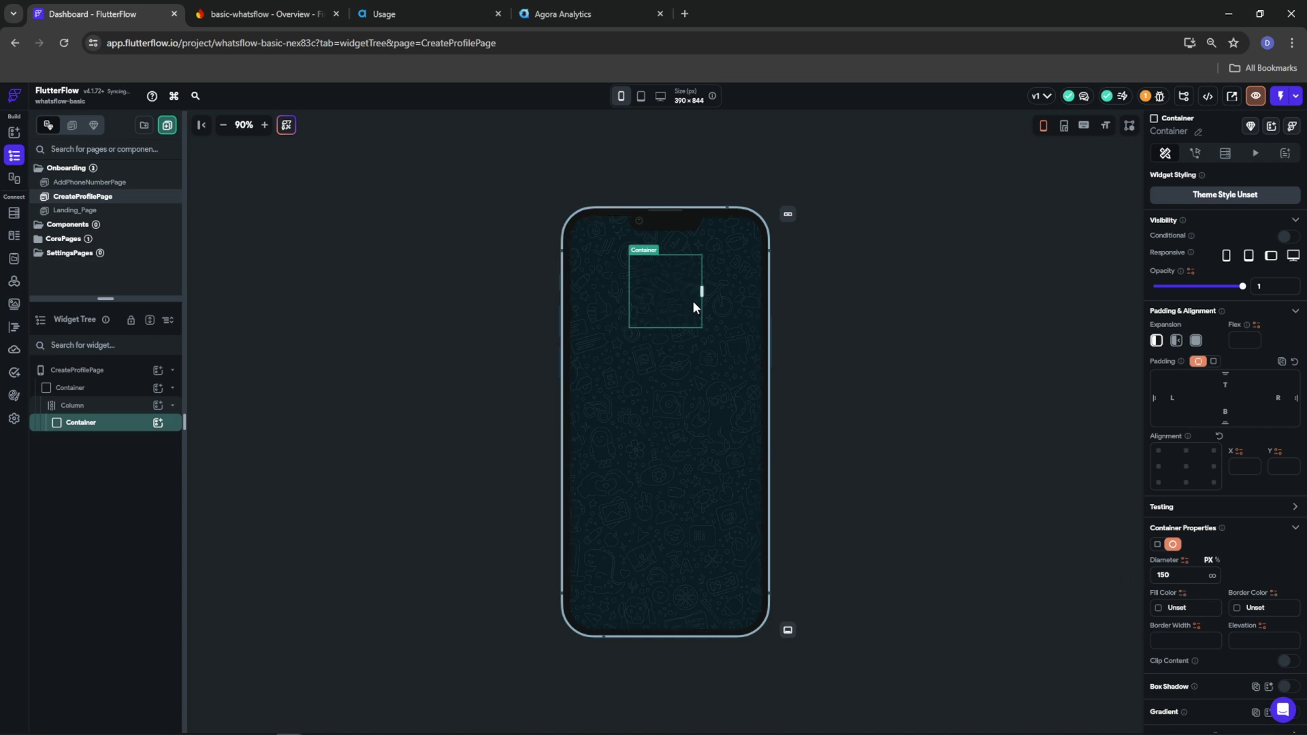
# Place a Stack inside the circle container and select it
pyautogui.click(158, 422)
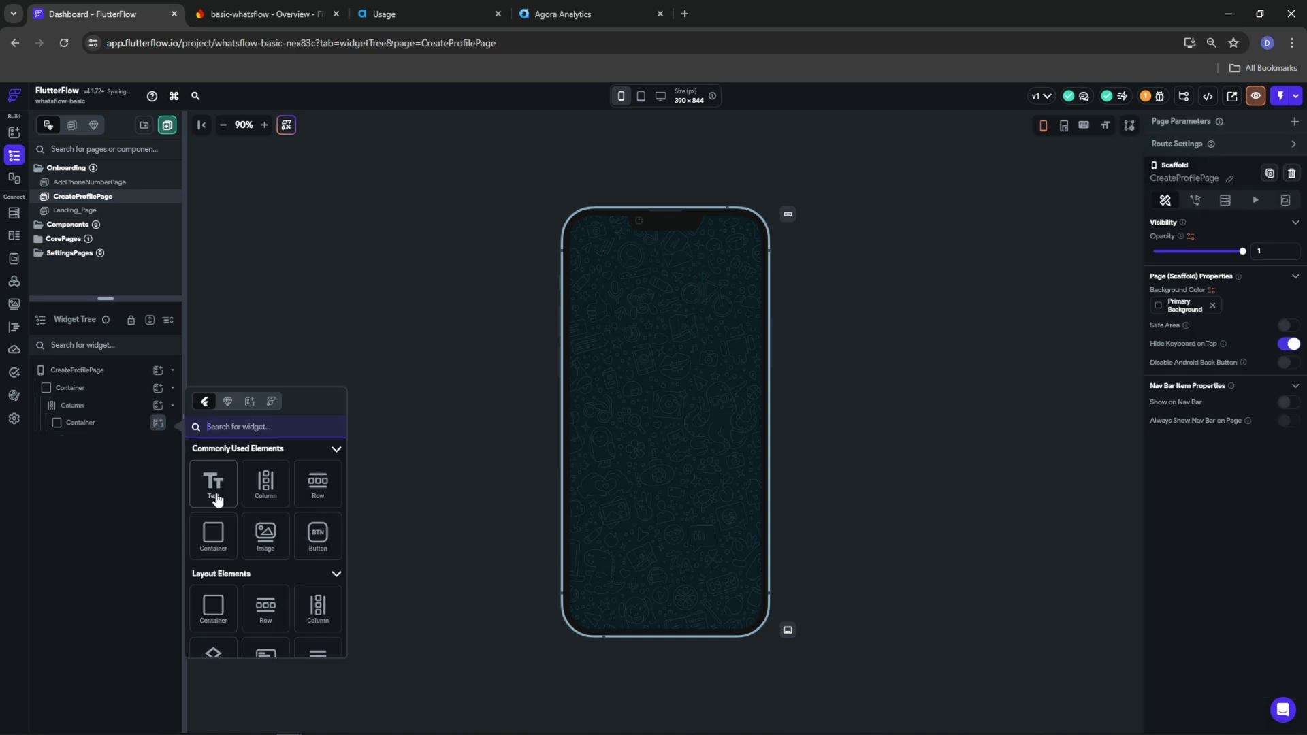
pyautogui.click(213, 654)
pyautogui.click(88, 427)
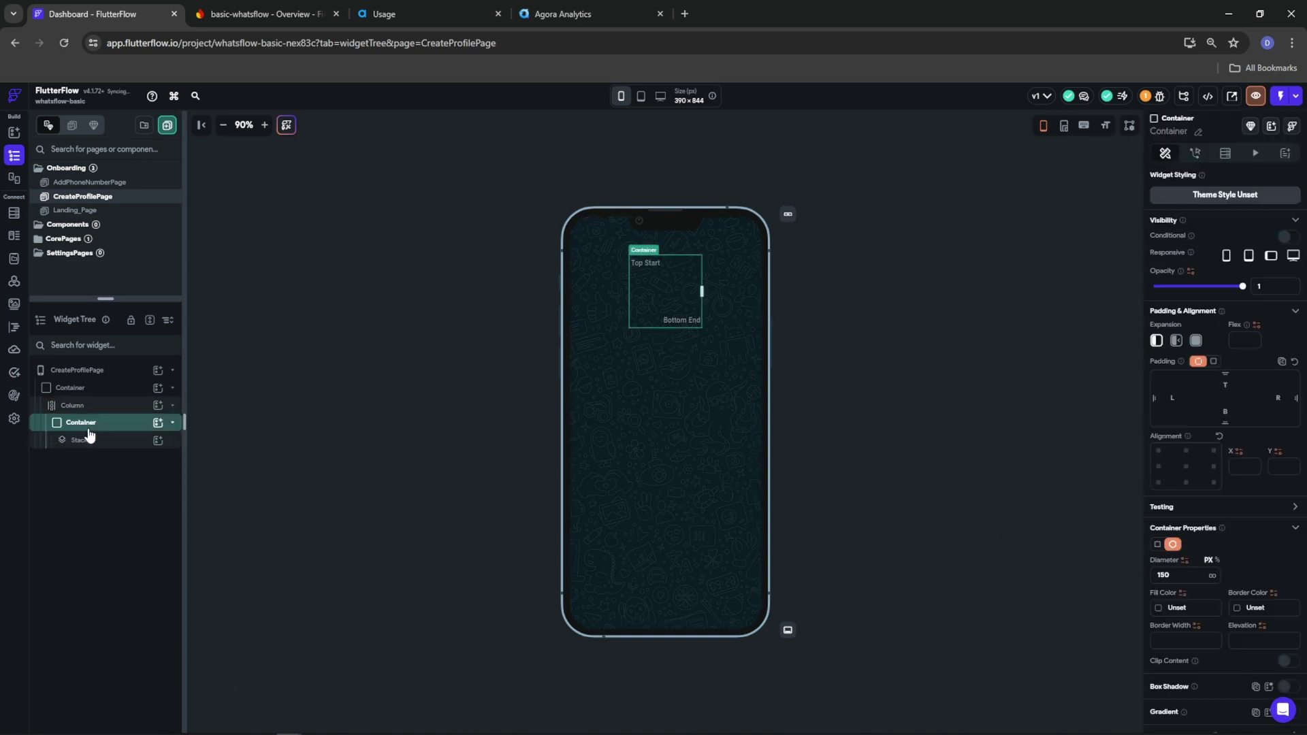
pyautogui.click(88, 440)
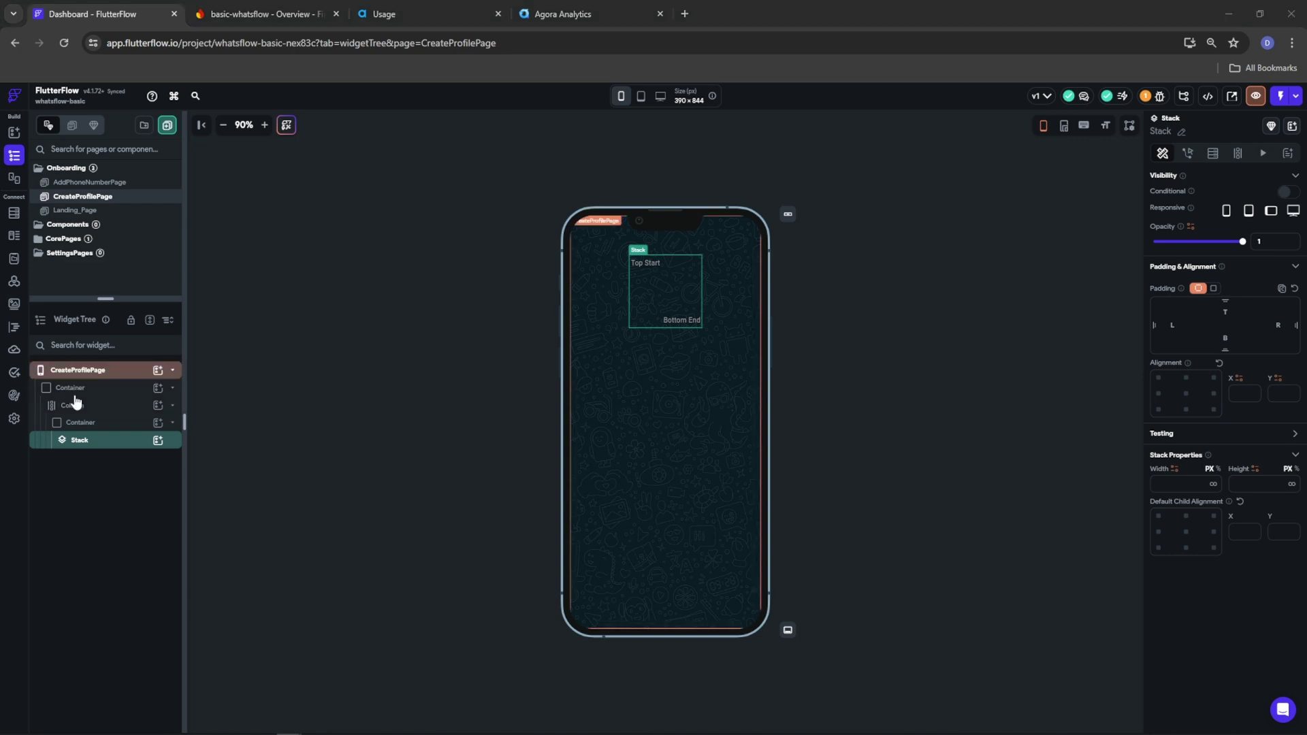
# Add a 150-diameter circle Container to the Stack with a 2-wide Primary border
pyautogui.click(158, 440)
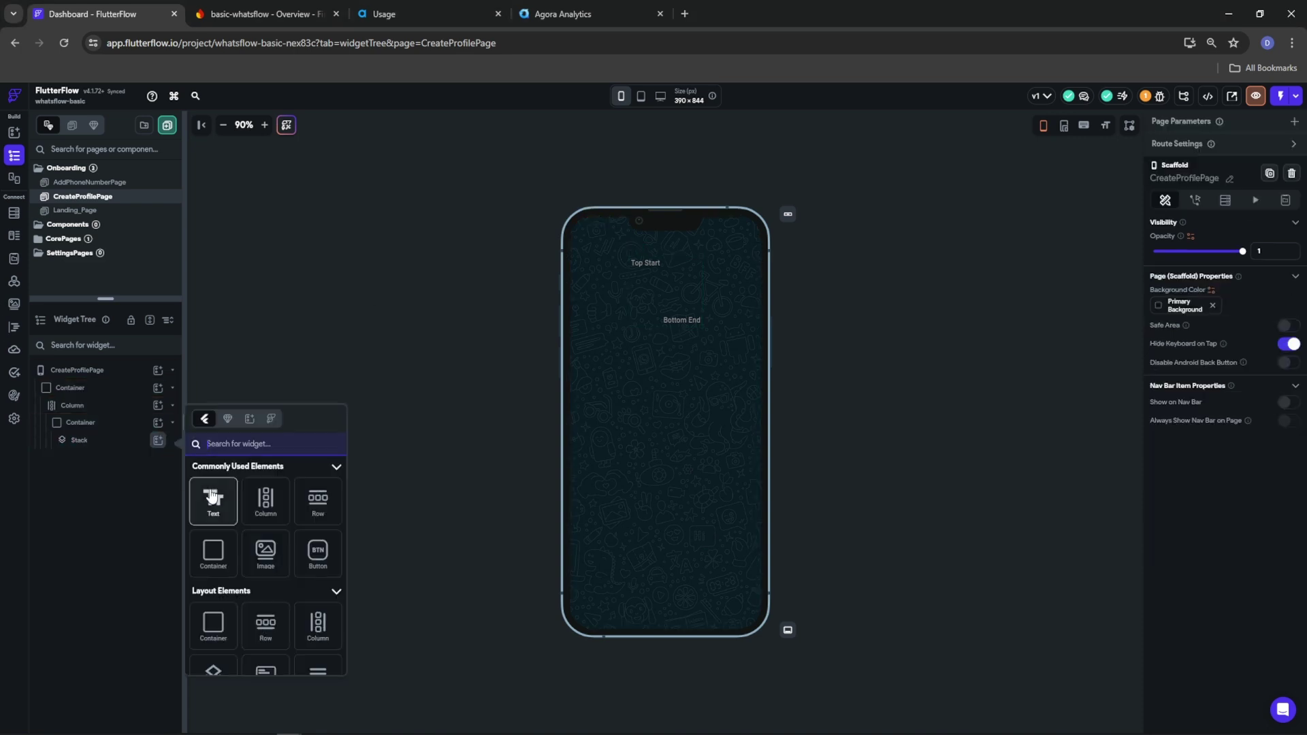
pyautogui.click(216, 550)
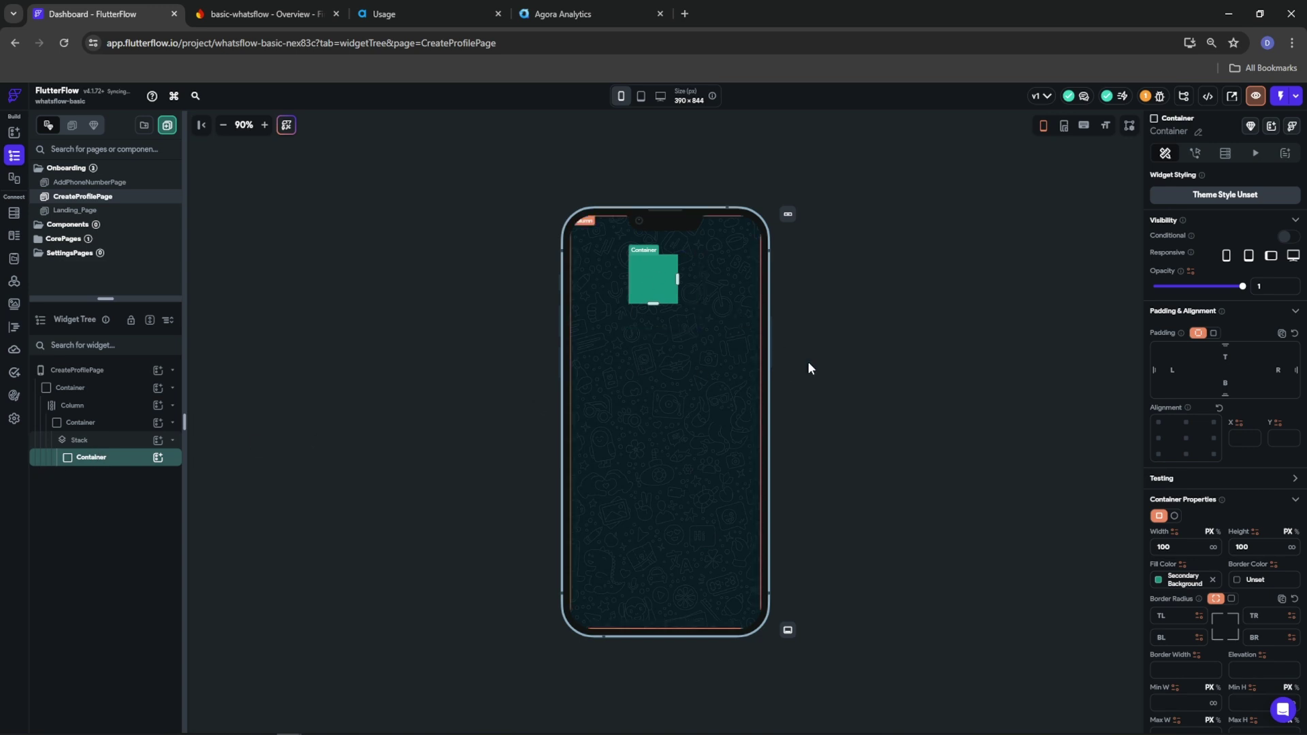
pyautogui.click(1175, 515)
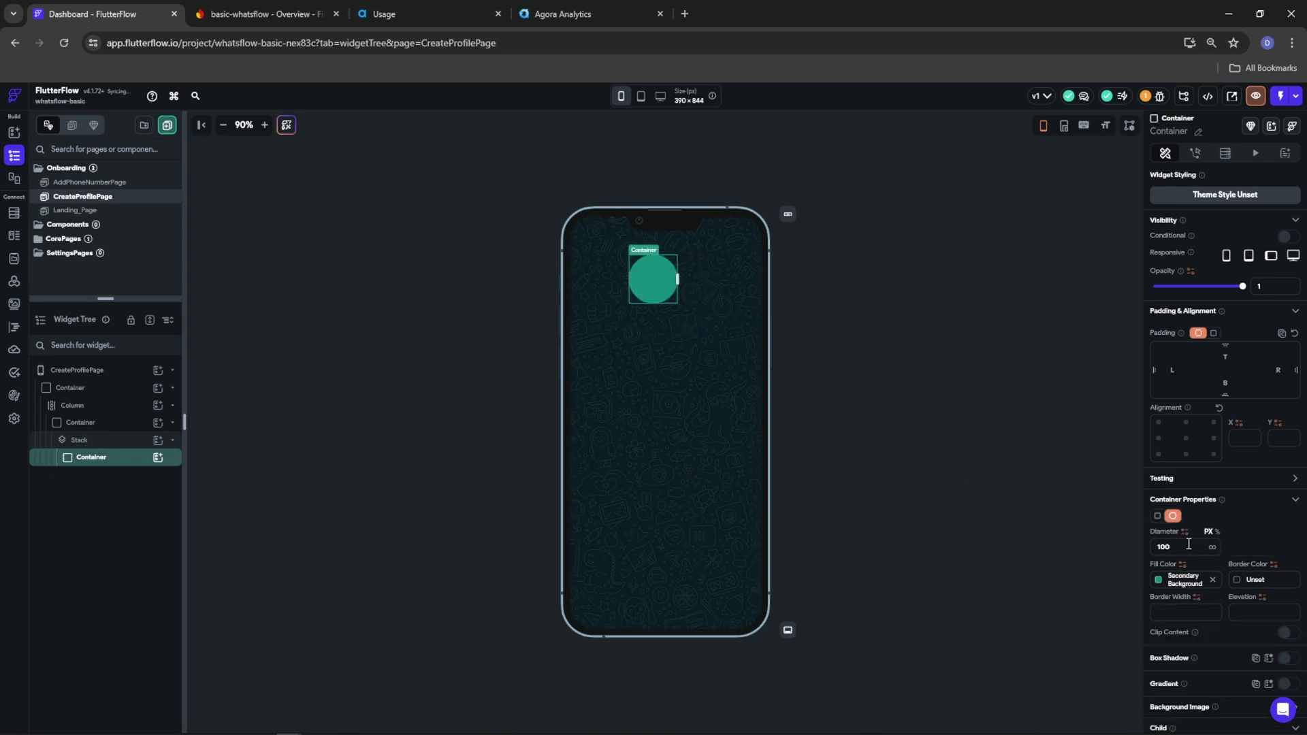
pyautogui.write('150')
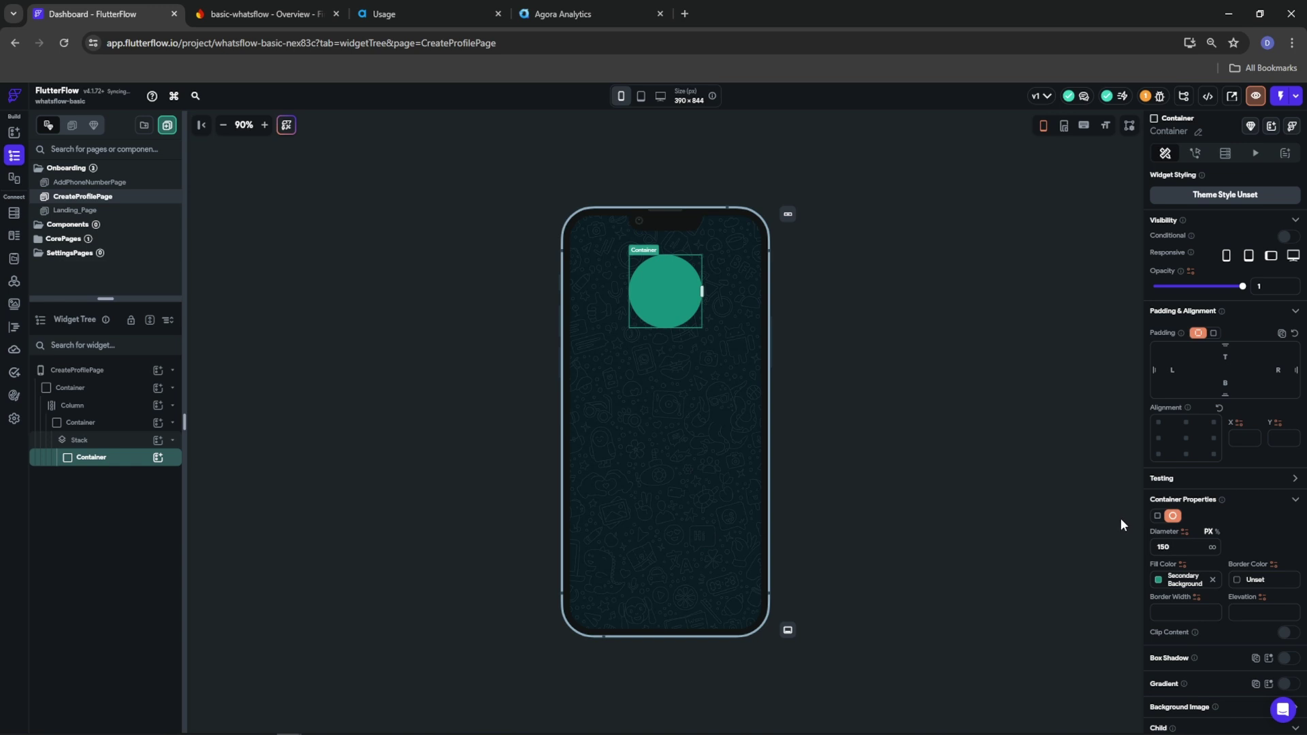
pyautogui.click(1239, 582)
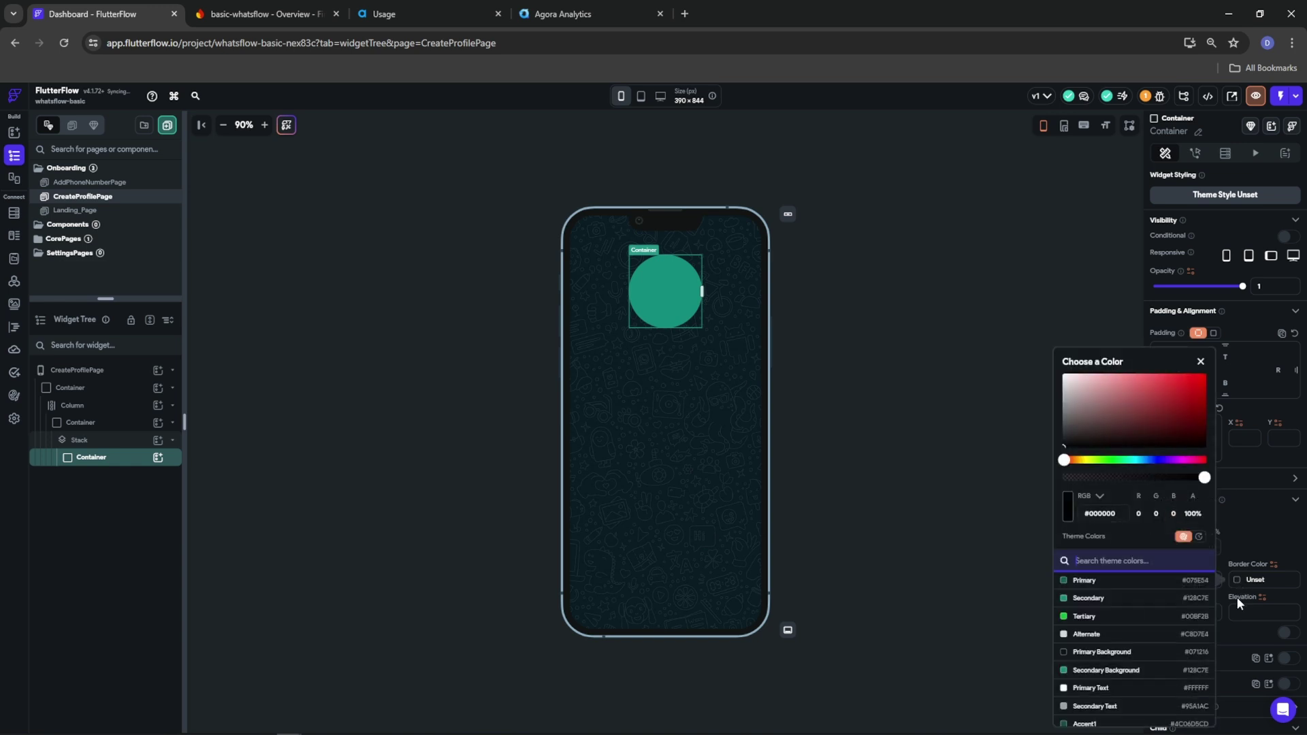
pyautogui.click(1084, 582)
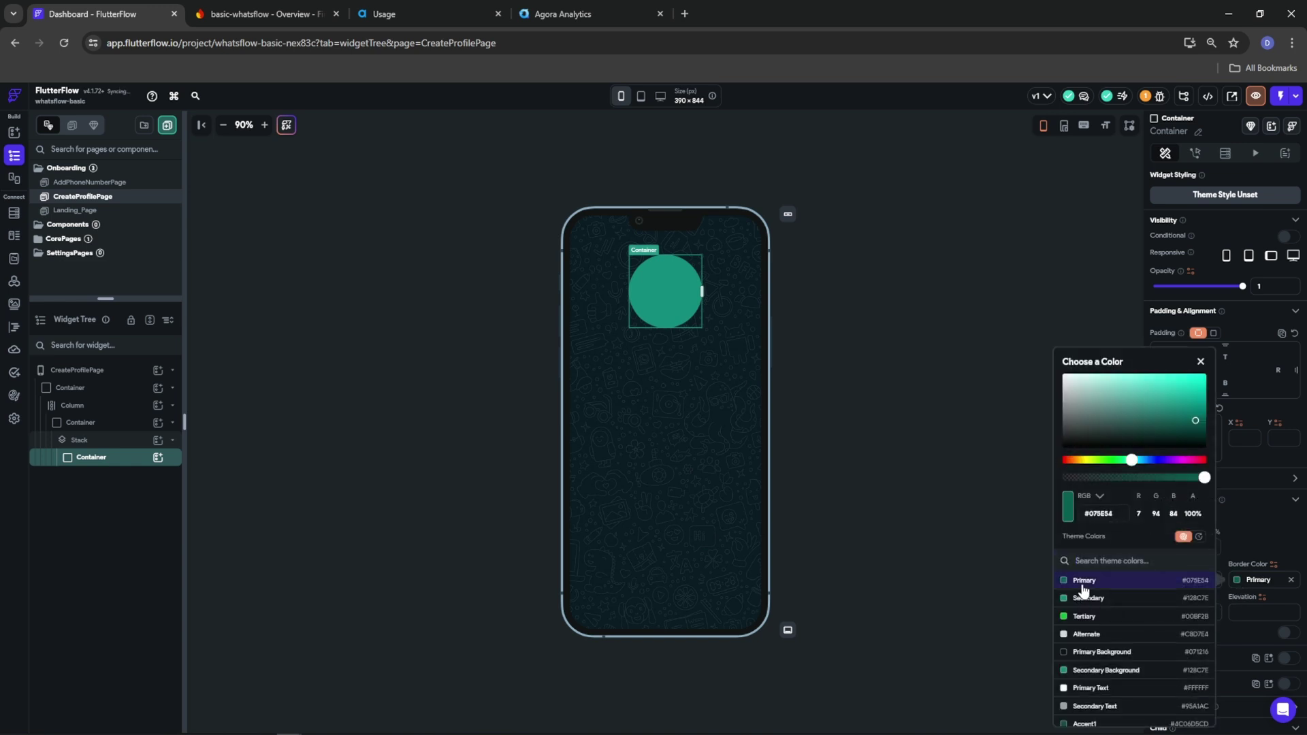
pyautogui.click(1246, 628)
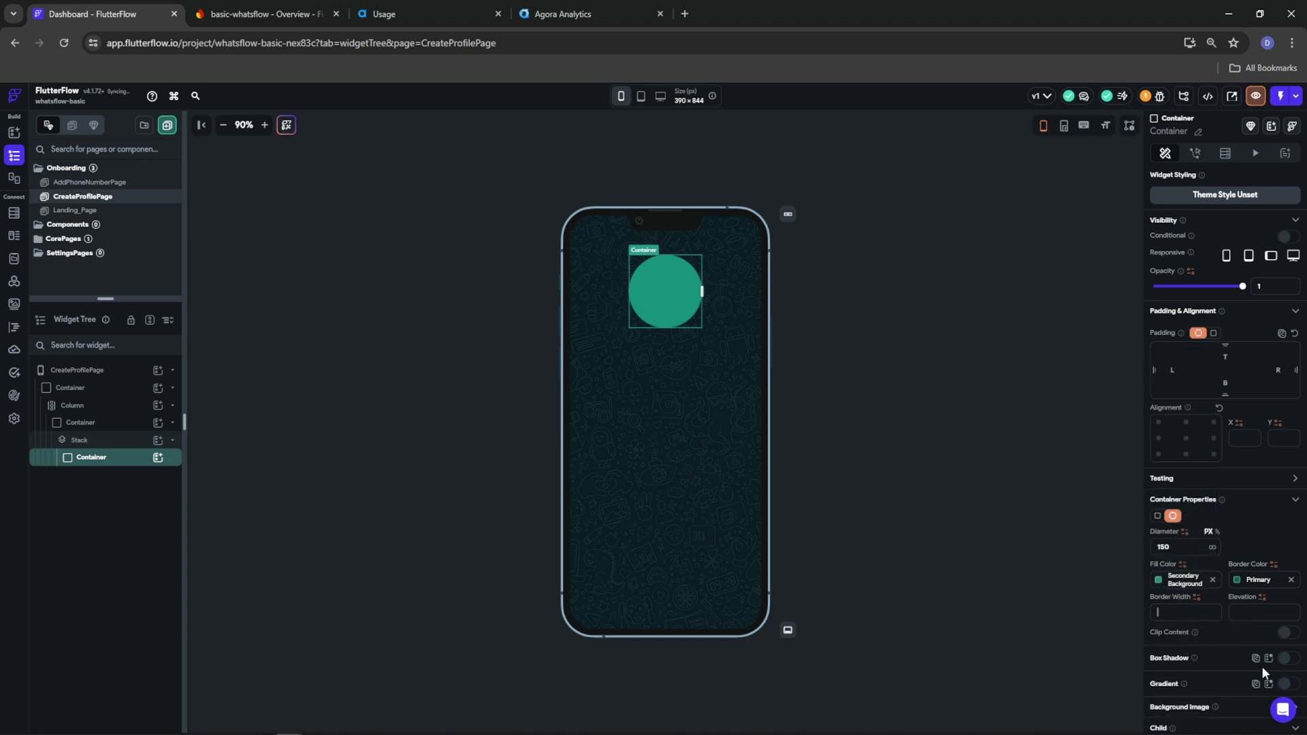
pyautogui.write('2')
# Add an Icon inside the inner circle and set its size to 140
pyautogui.click(158, 458)
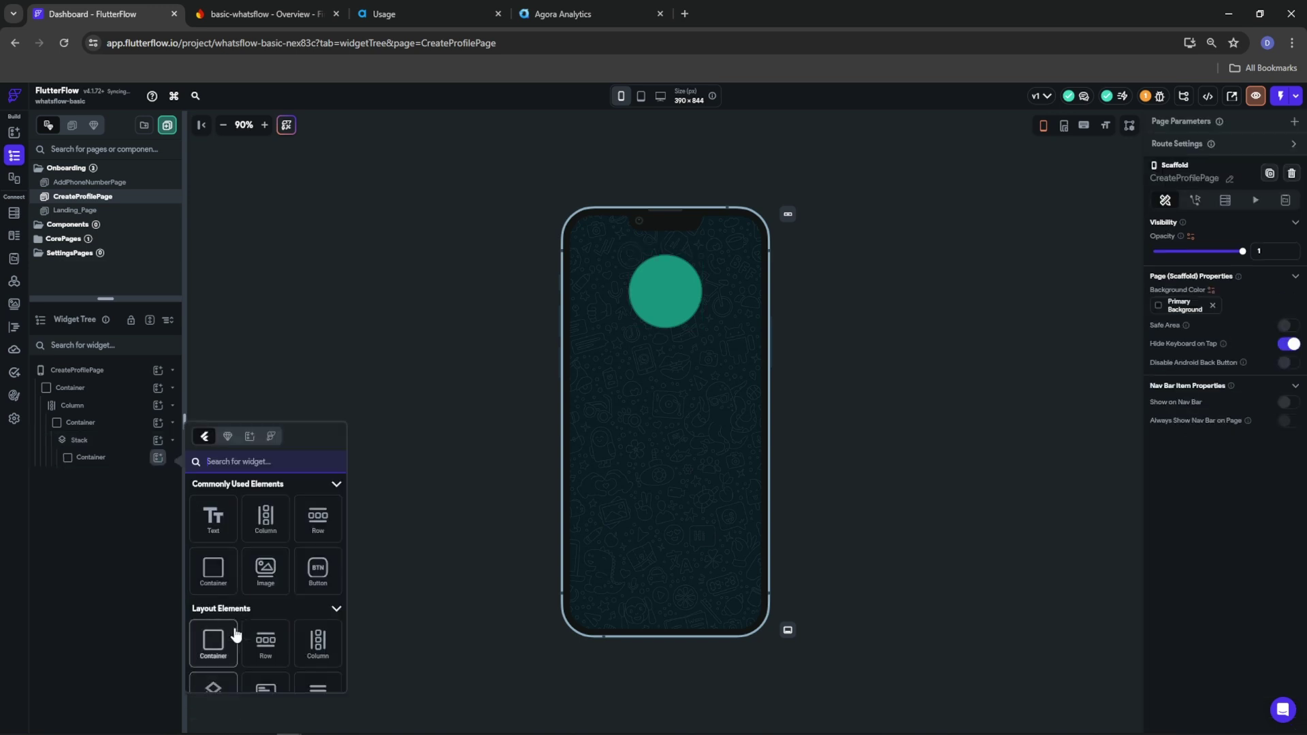
pyautogui.scroll(-8, 235, 634)
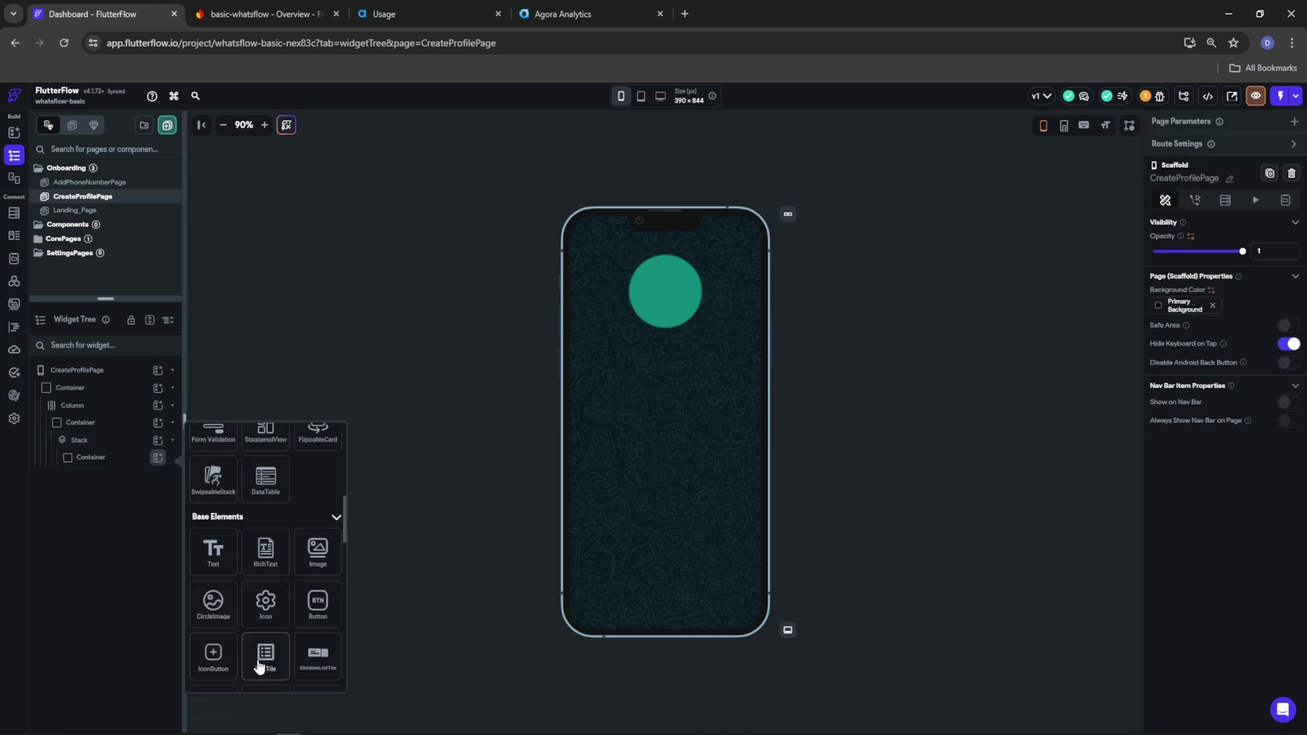
pyautogui.click(264, 599)
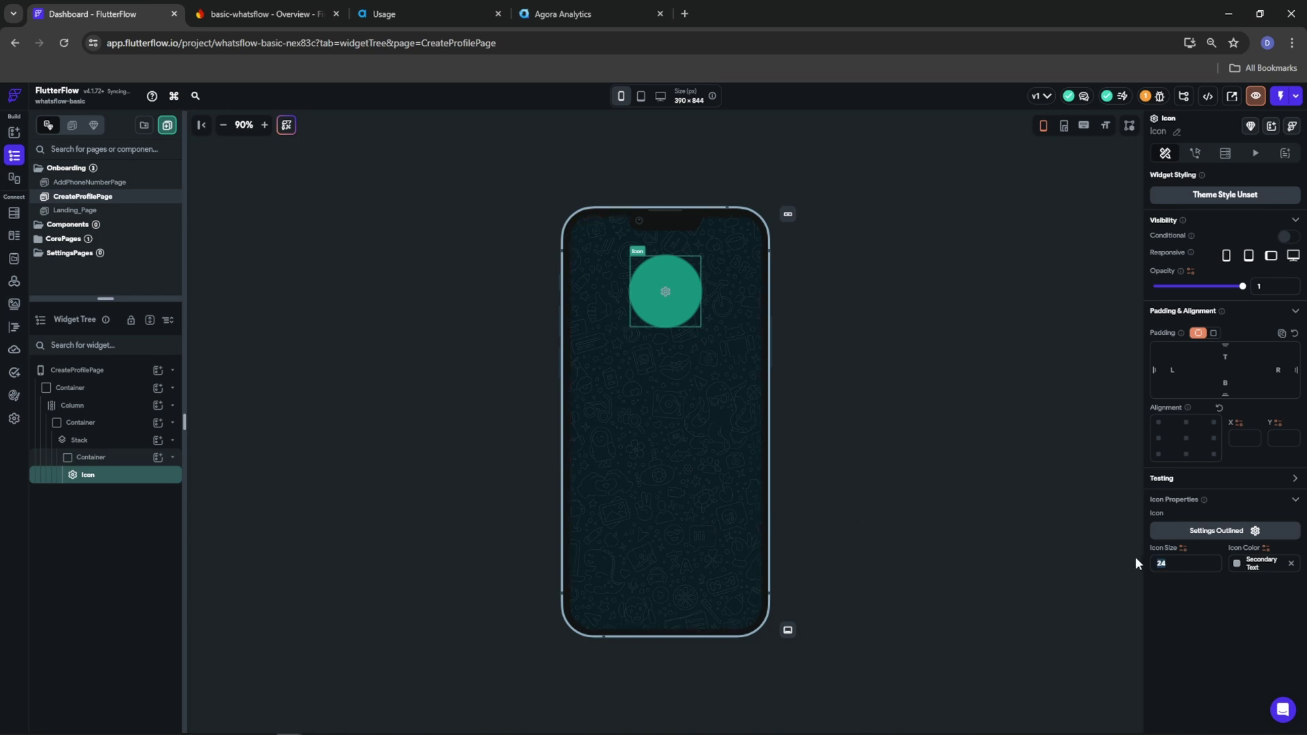
pyautogui.write('130')
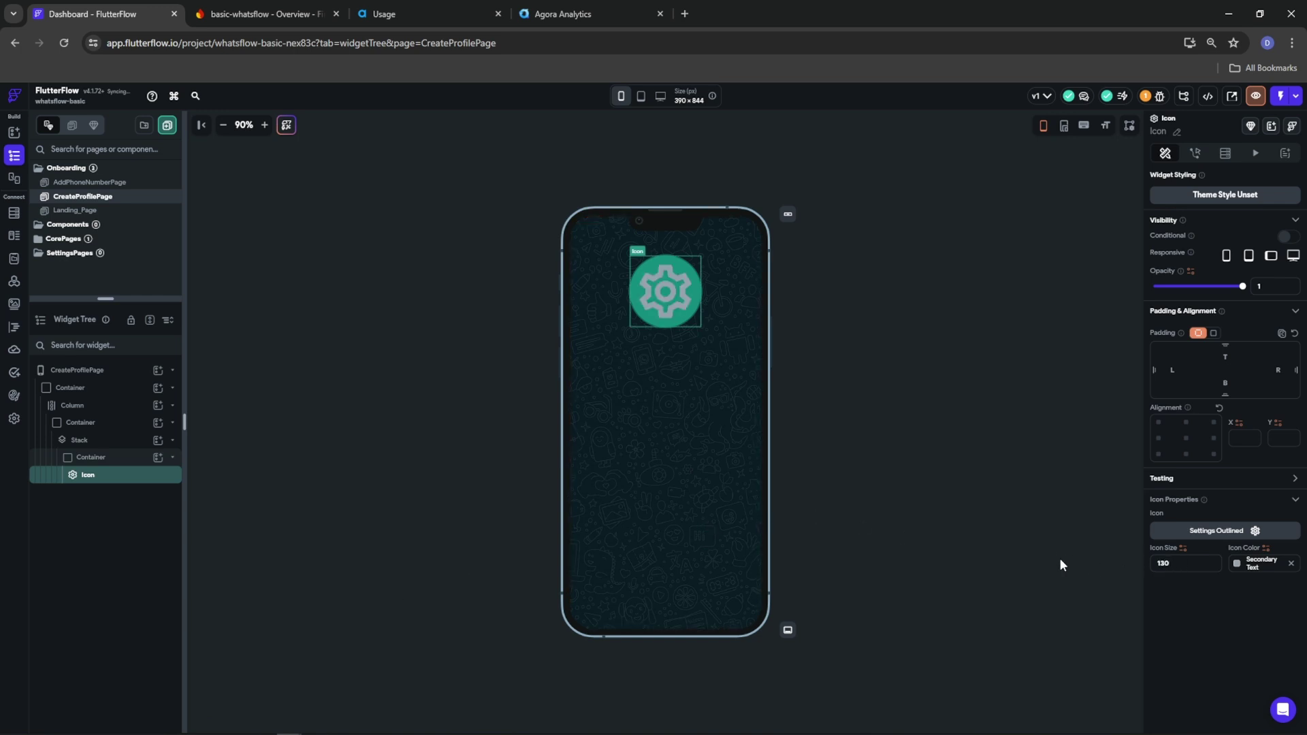
pyautogui.press('BackSpace')
pyautogui.press('BackSpace')
pyautogui.write('40')
# Swap the icon to Person in near-white #DCDEE1 and collapse the avatar container
pyautogui.click(1252, 532)
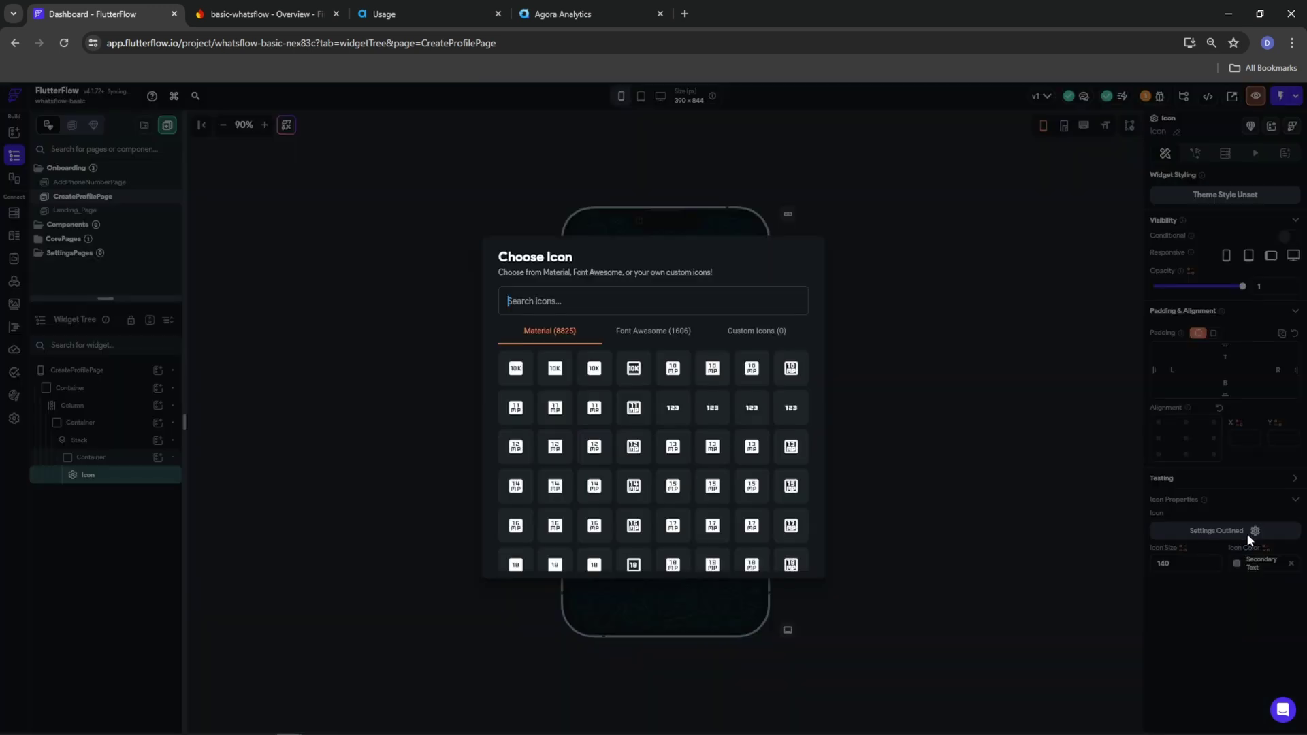
pyautogui.write('person')
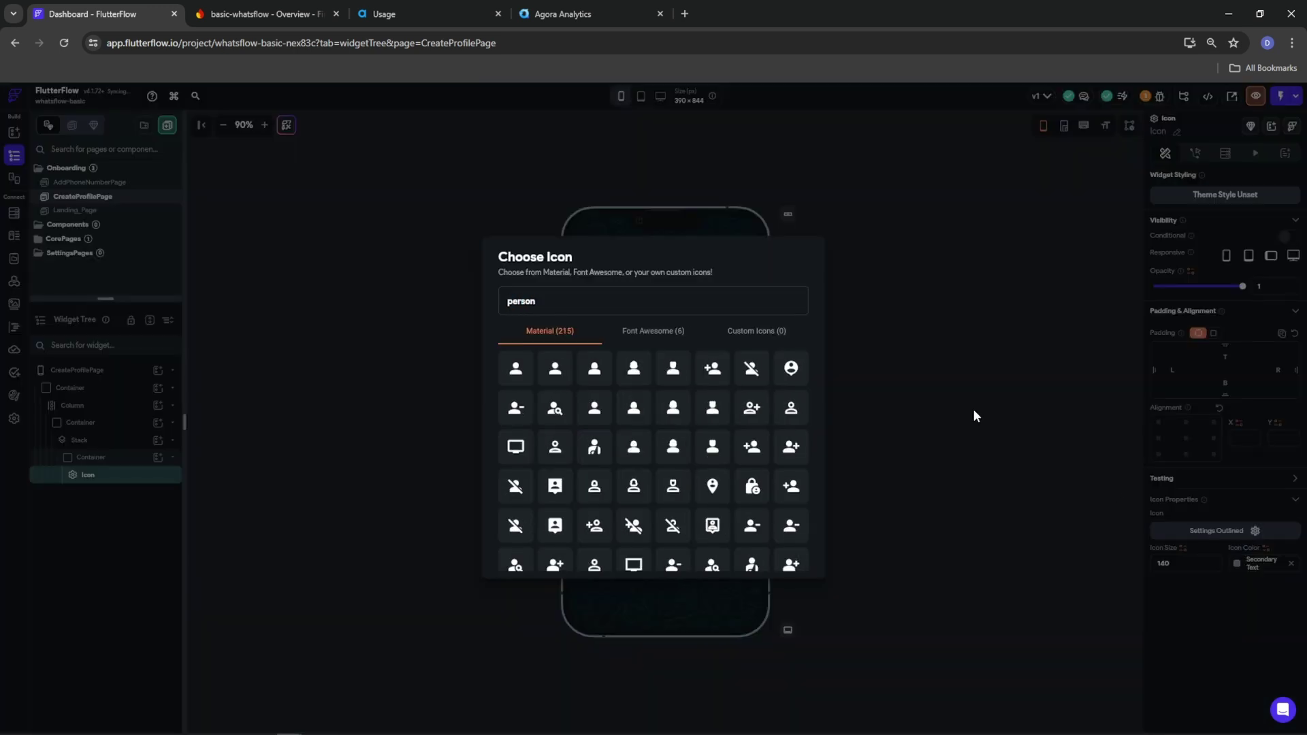
pyautogui.click(531, 380)
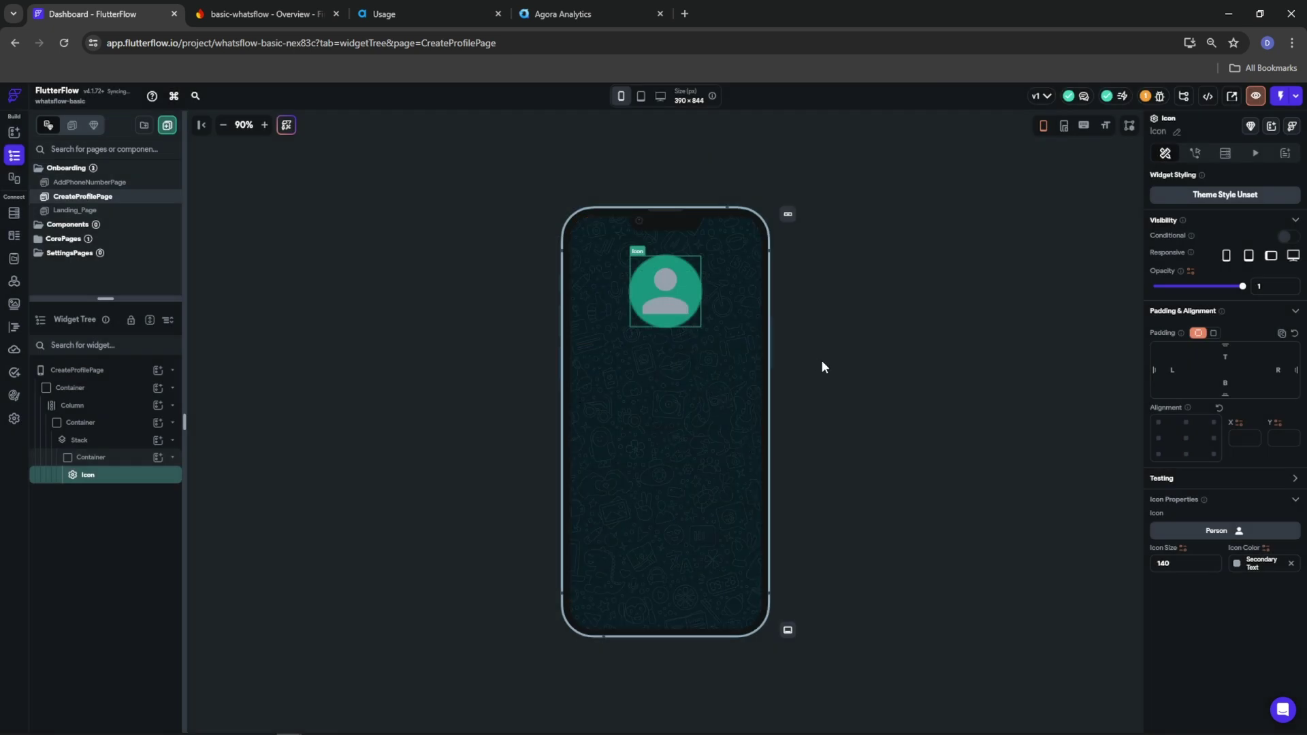
pyautogui.click(1235, 564)
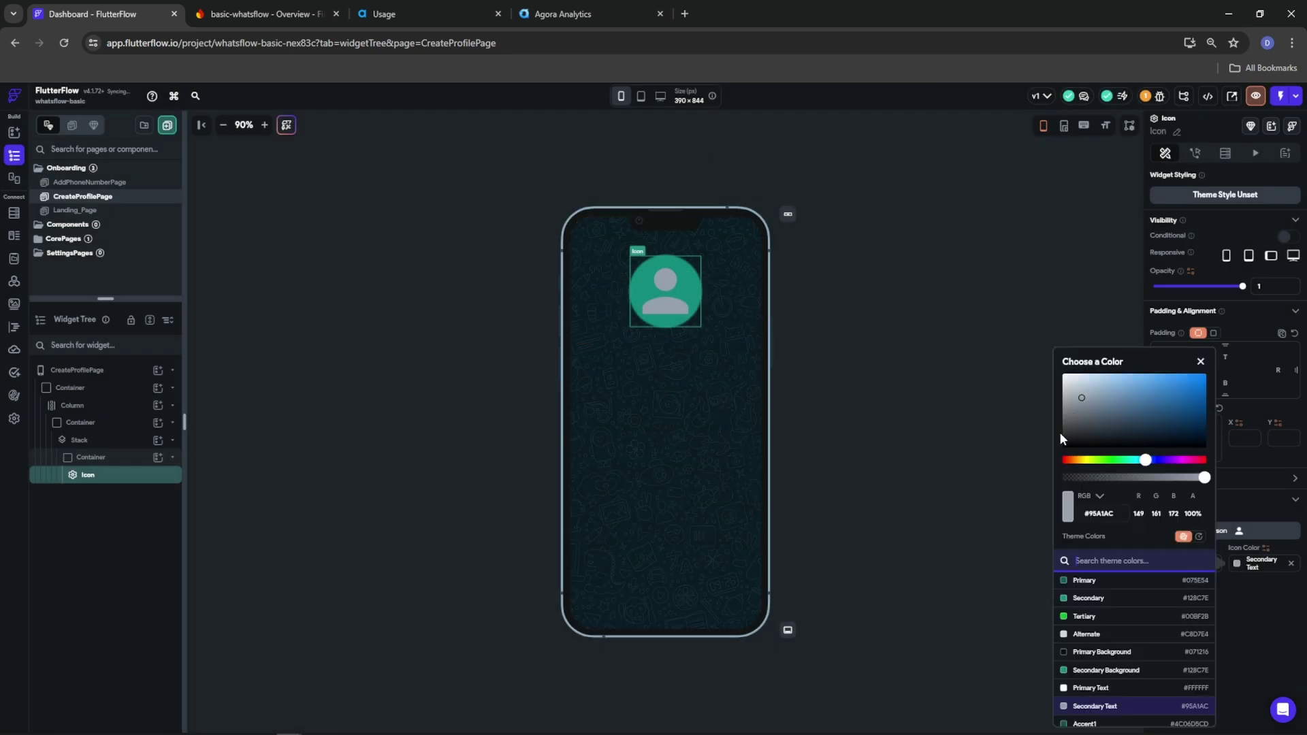
pyautogui.click(1066, 384)
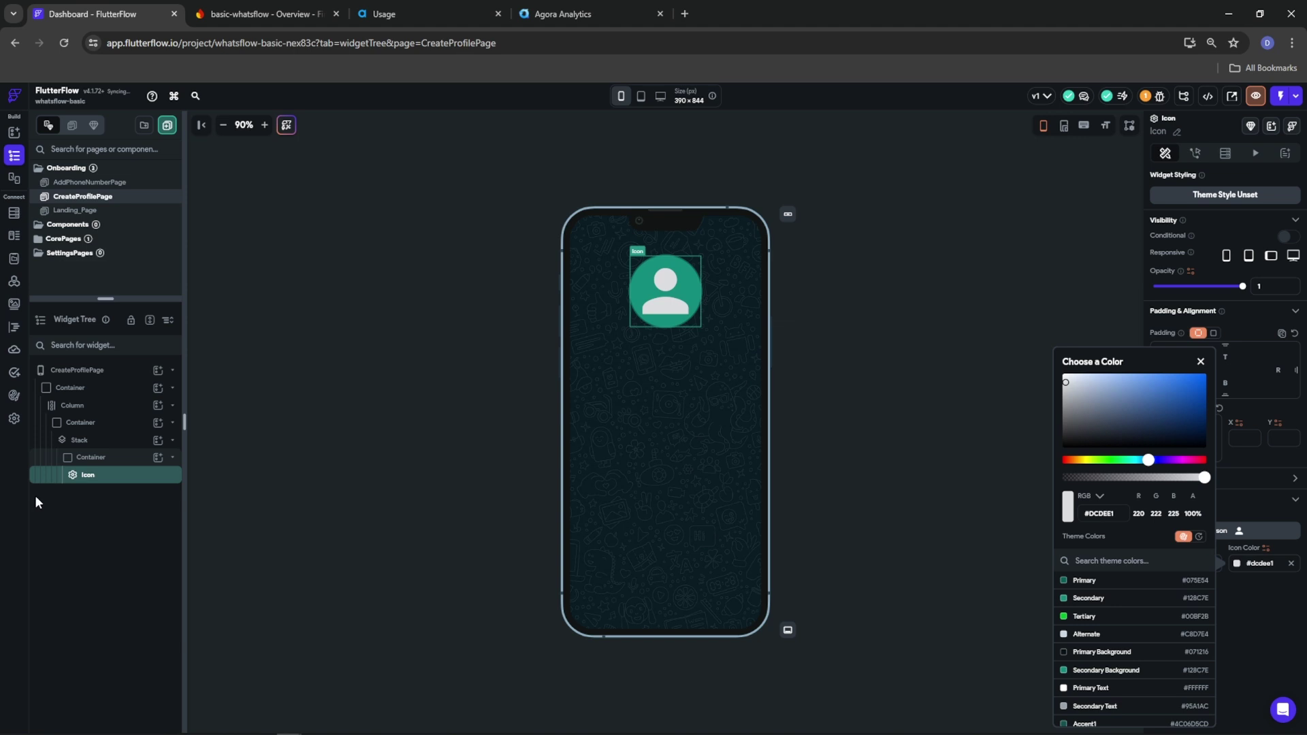
pyautogui.click(94, 509)
pyautogui.click(93, 457)
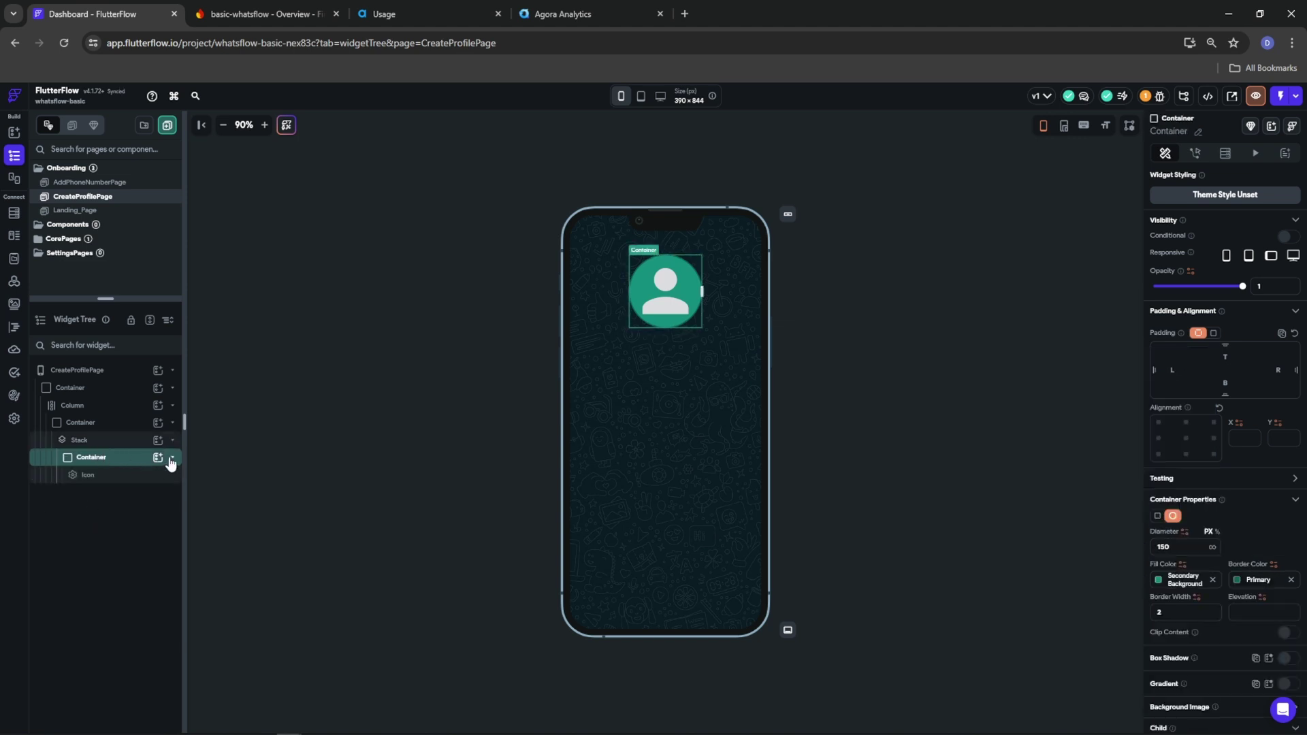
pyautogui.click(173, 458)
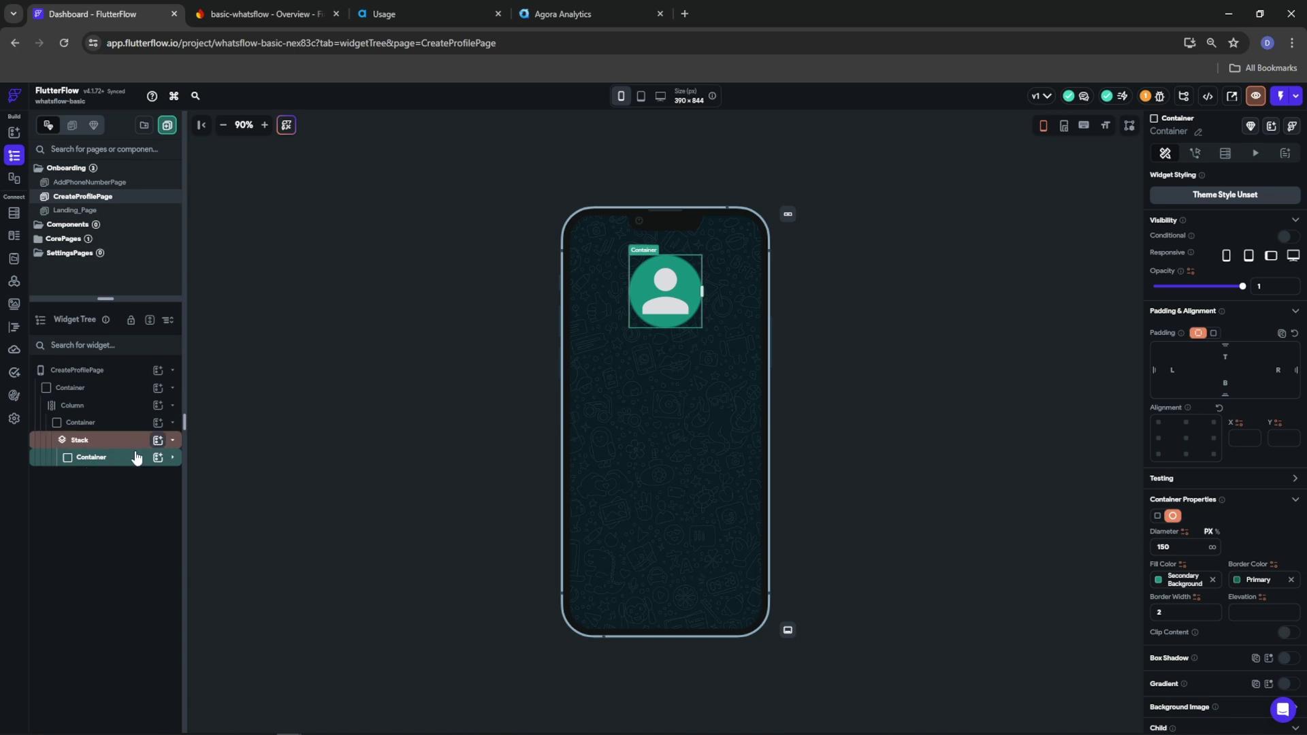
# Duplicate the avatar circle, remove the copy's icon, and duplicate the empty circle twice more
pyautogui.rightClick(110, 463)
pyautogui.click(153, 502)
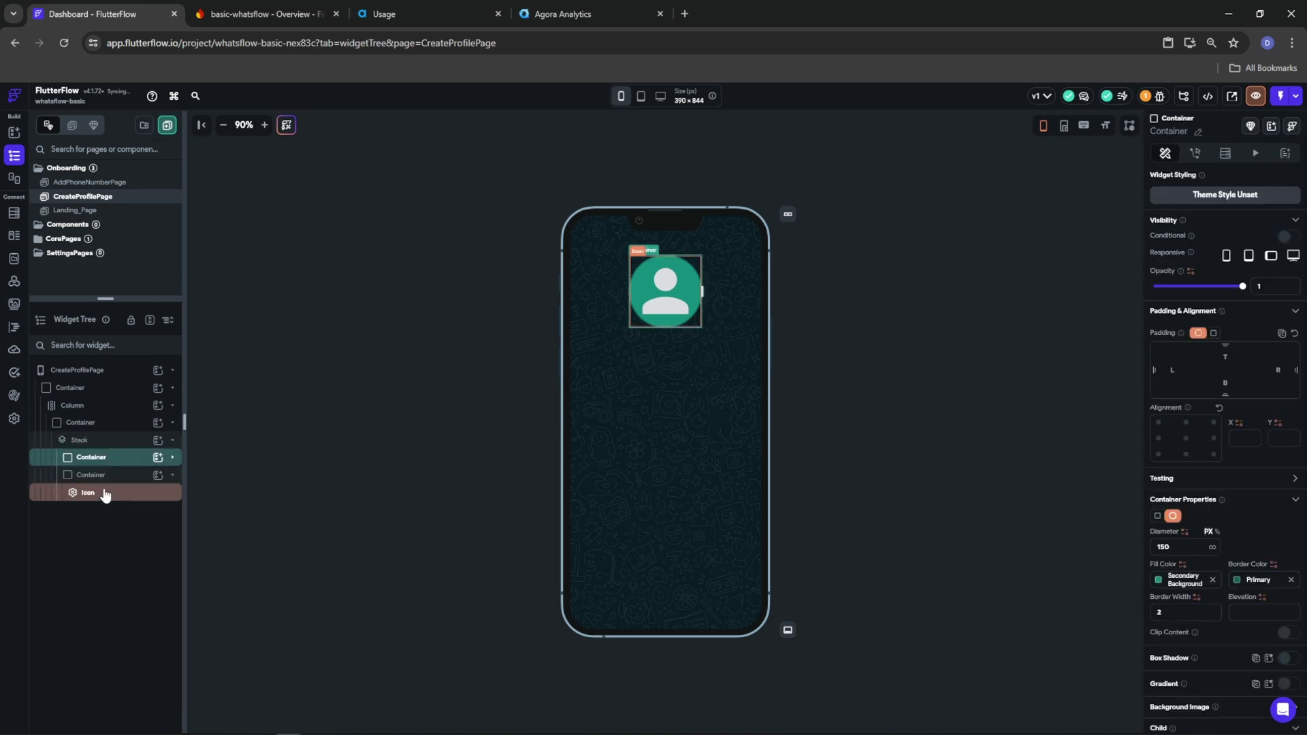
pyautogui.rightClick(102, 492)
pyautogui.click(229, 506)
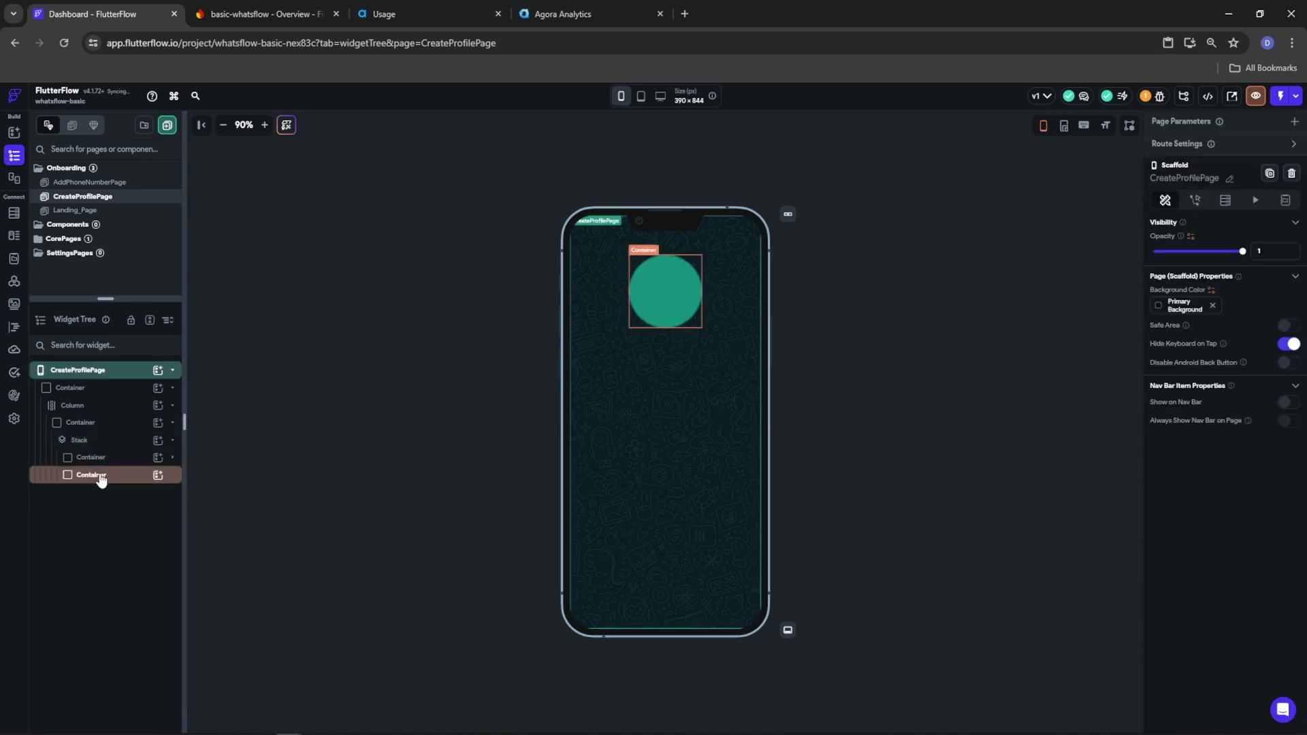
pyautogui.rightClick(100, 476)
pyautogui.click(161, 476)
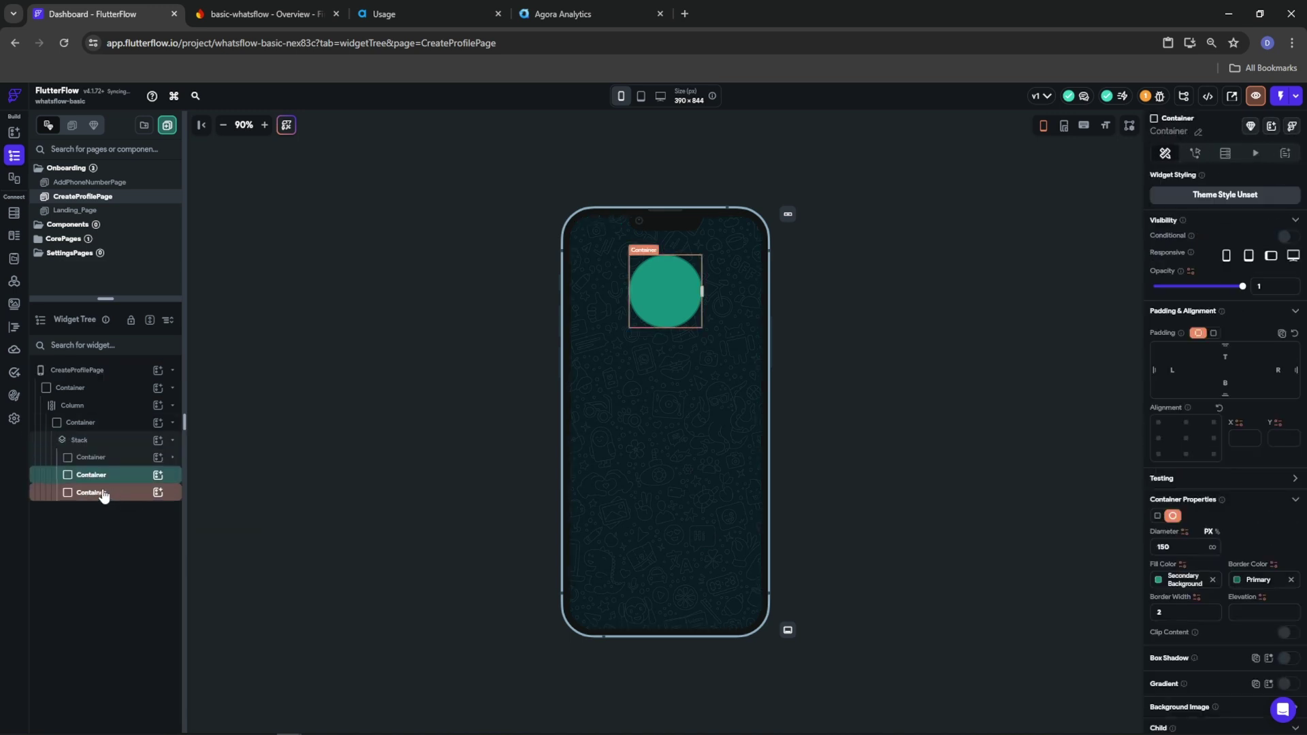
pyautogui.click(102, 495)
pyautogui.rightClick(102, 494)
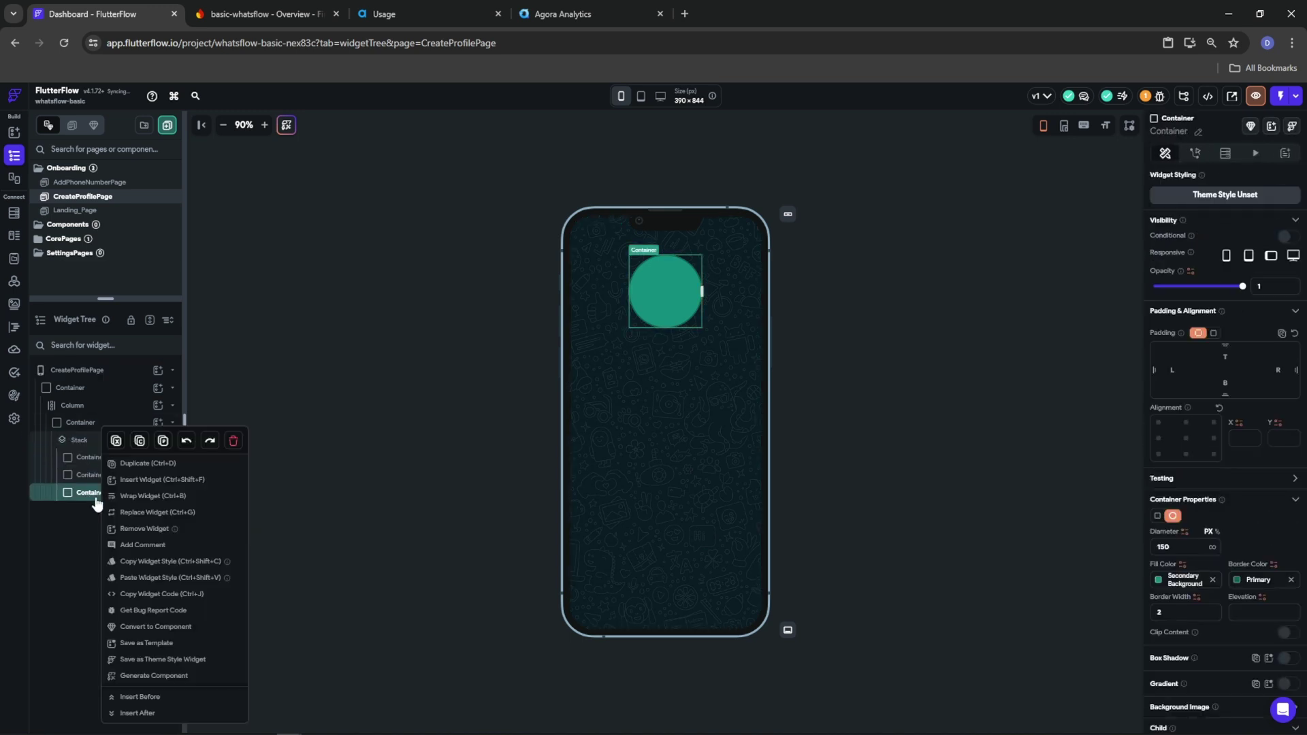
pyautogui.click(142, 464)
# Shrink the last circle to diameter 50, align it bottom-right, and add a size-35 icon
pyautogui.doubleClick(1190, 549)
pyautogui.write('40')
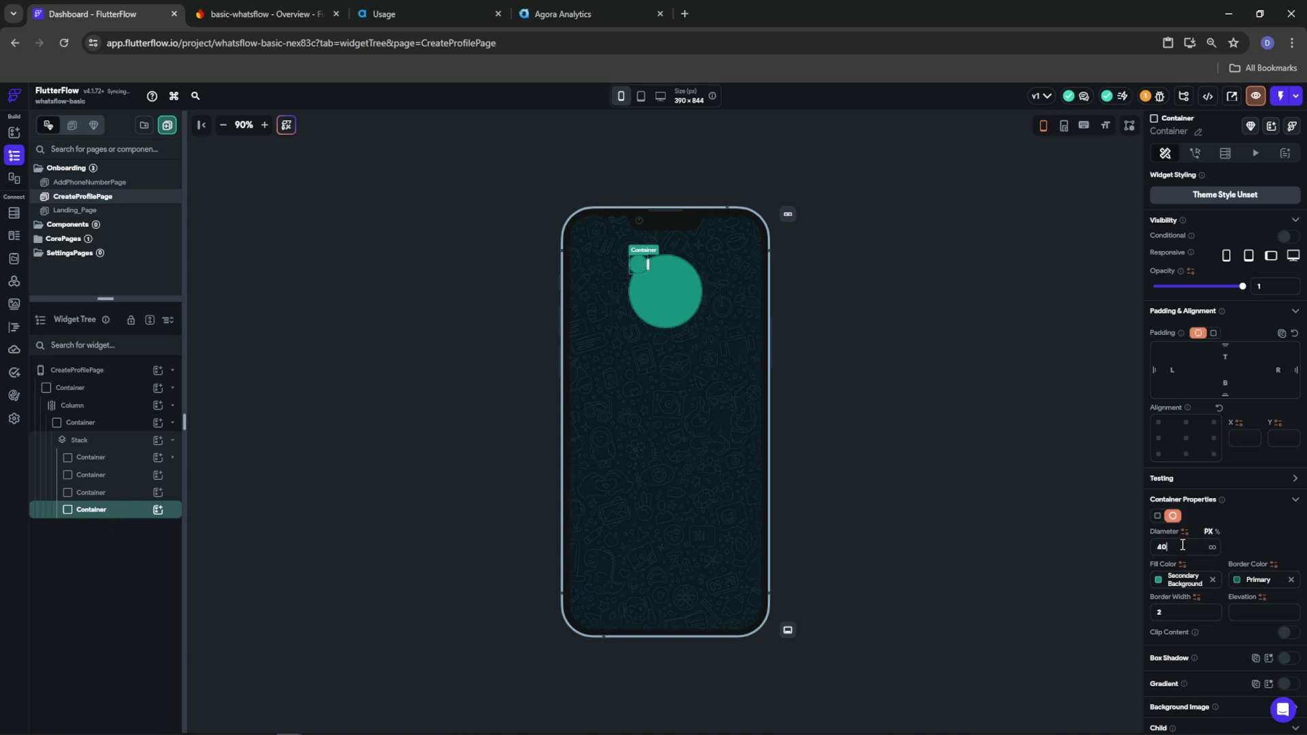
pyautogui.write('50')
pyautogui.click(1213, 454)
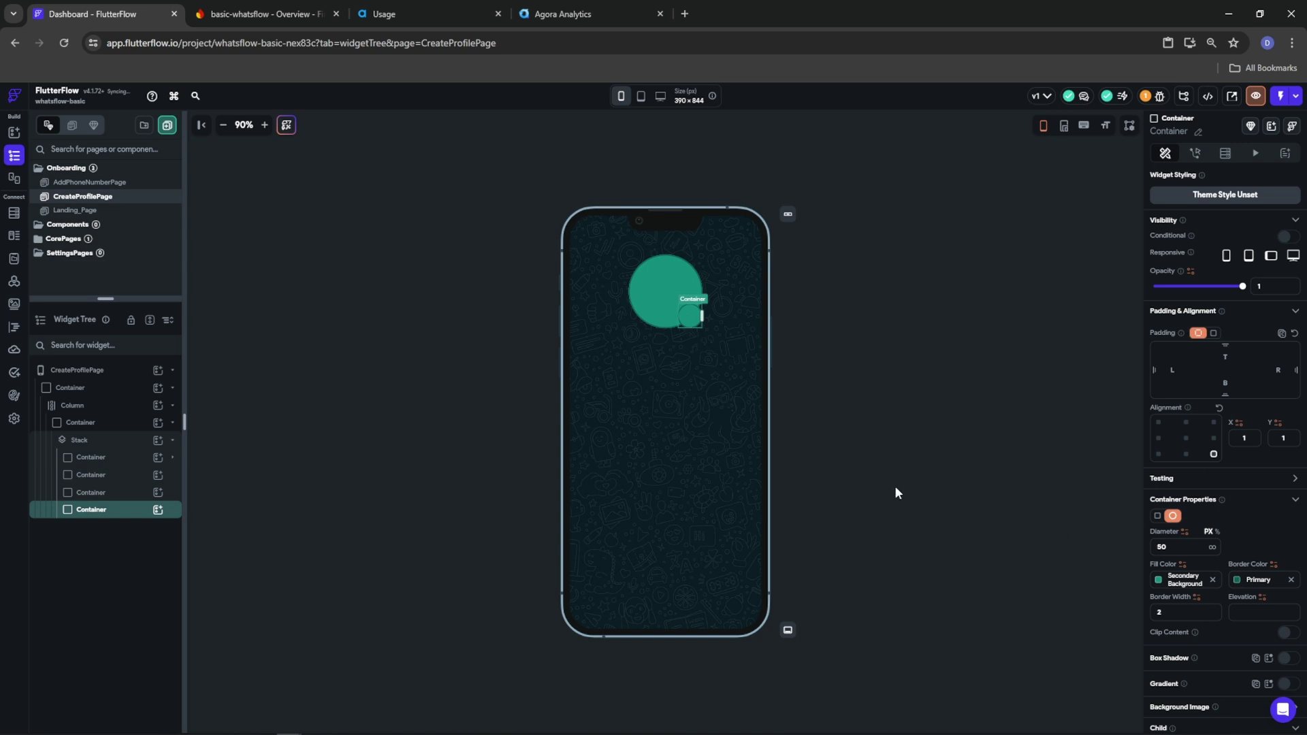
pyautogui.click(158, 509)
pyautogui.scroll(-4, 239, 599)
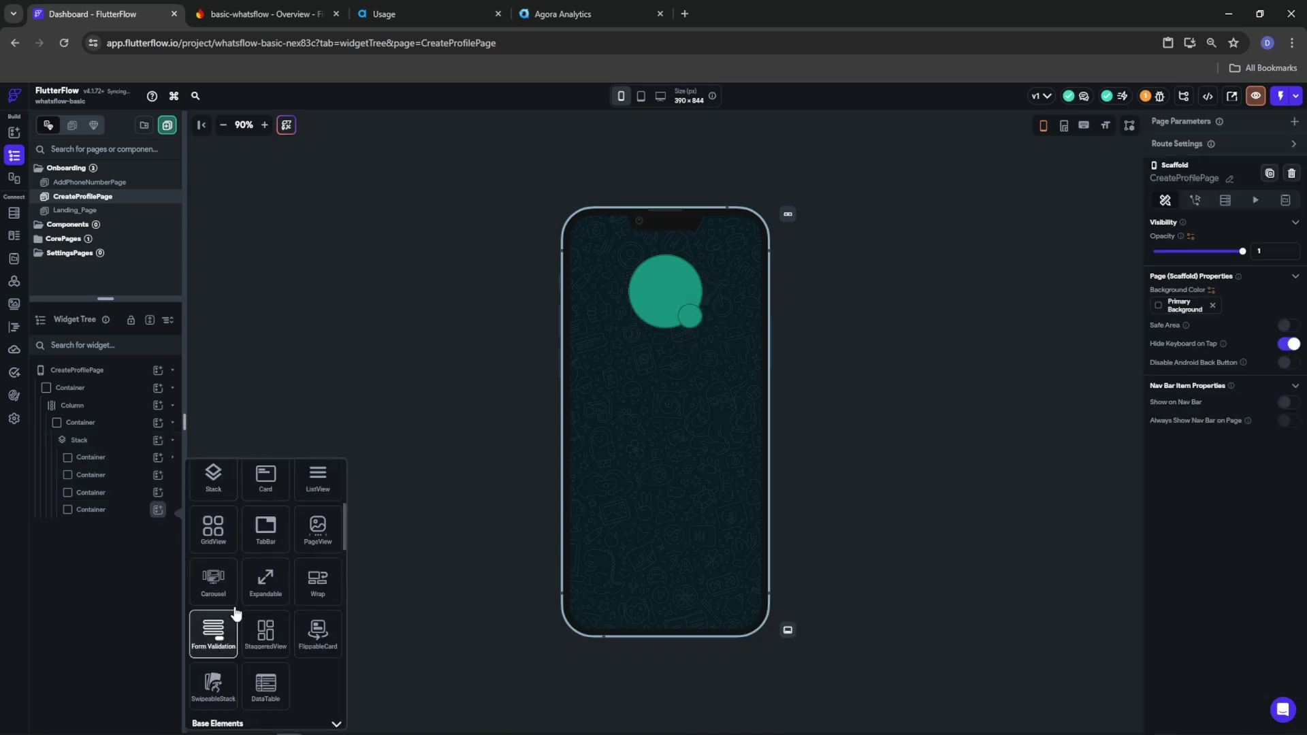
pyautogui.scroll(5, 239, 599)
pyautogui.write('icon')
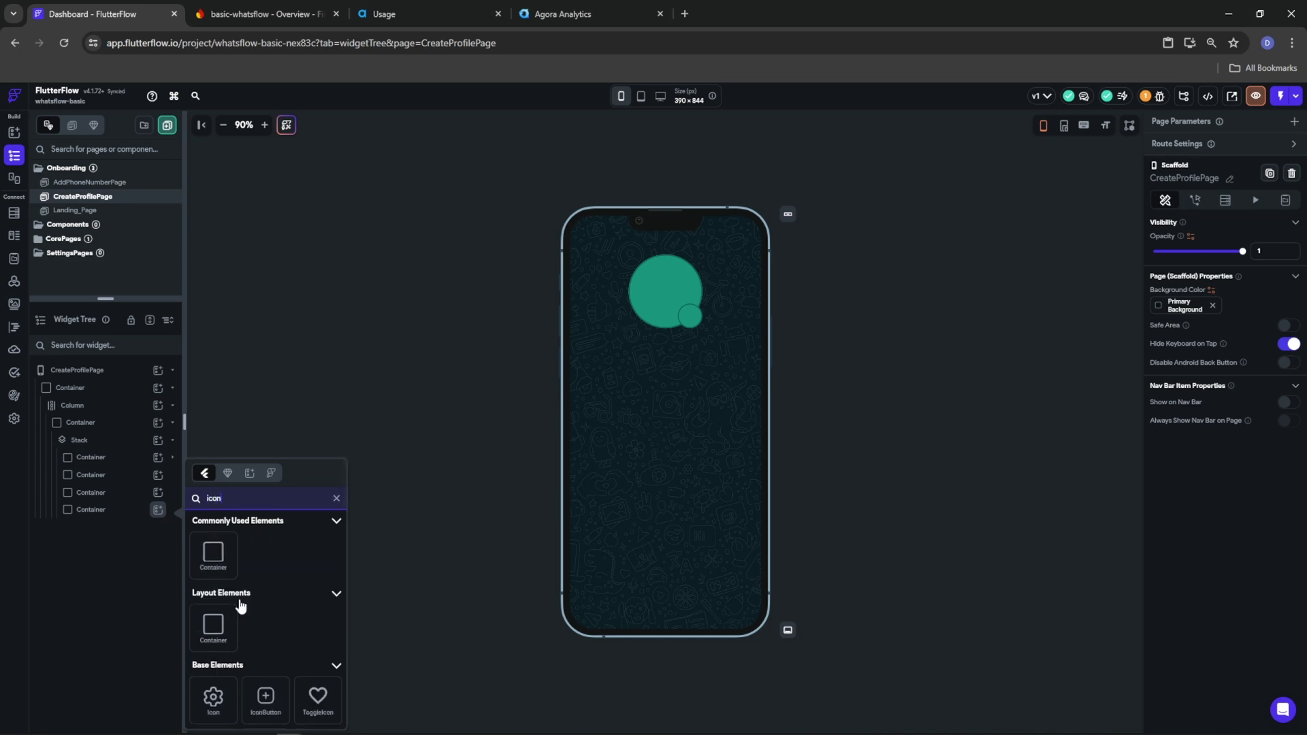
pyautogui.click(212, 699)
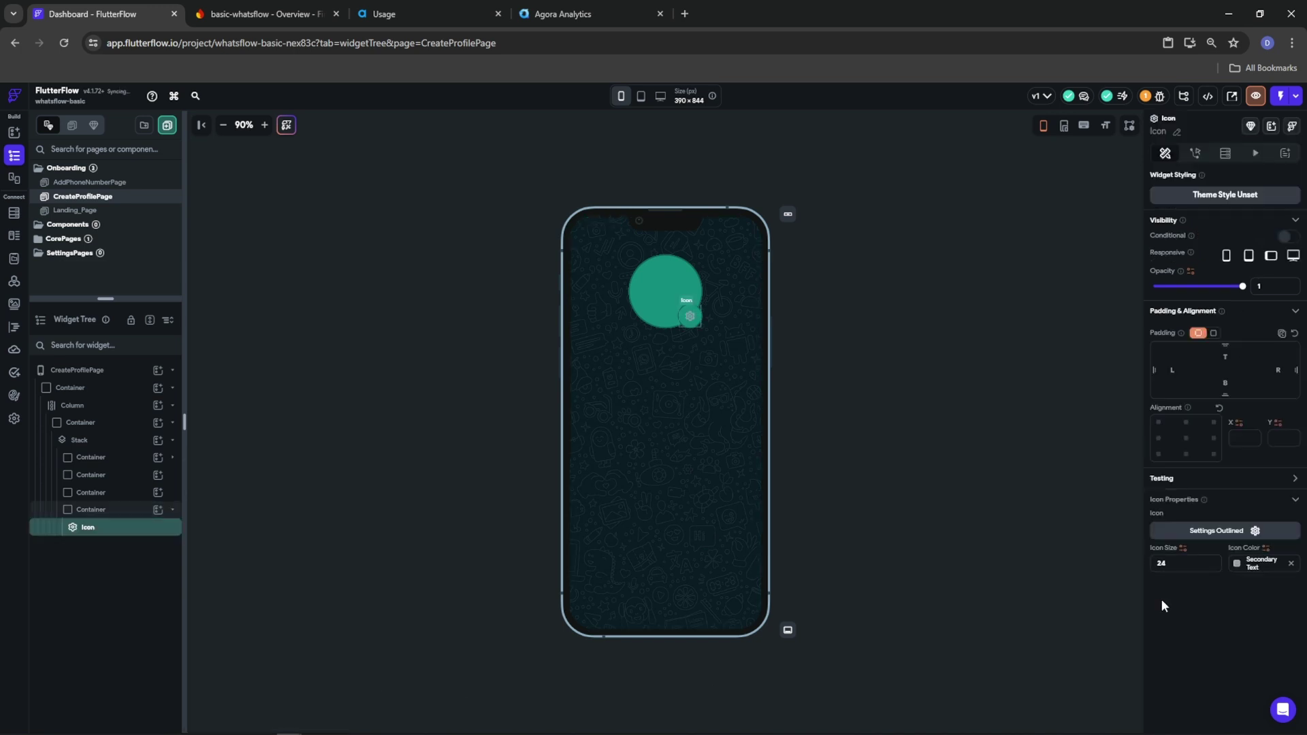
pyautogui.write('35')
# Make the icon Camera Alt in Primary Background and fill the small circle Tertiary
pyautogui.click(1238, 531)
pyautogui.write('camera')
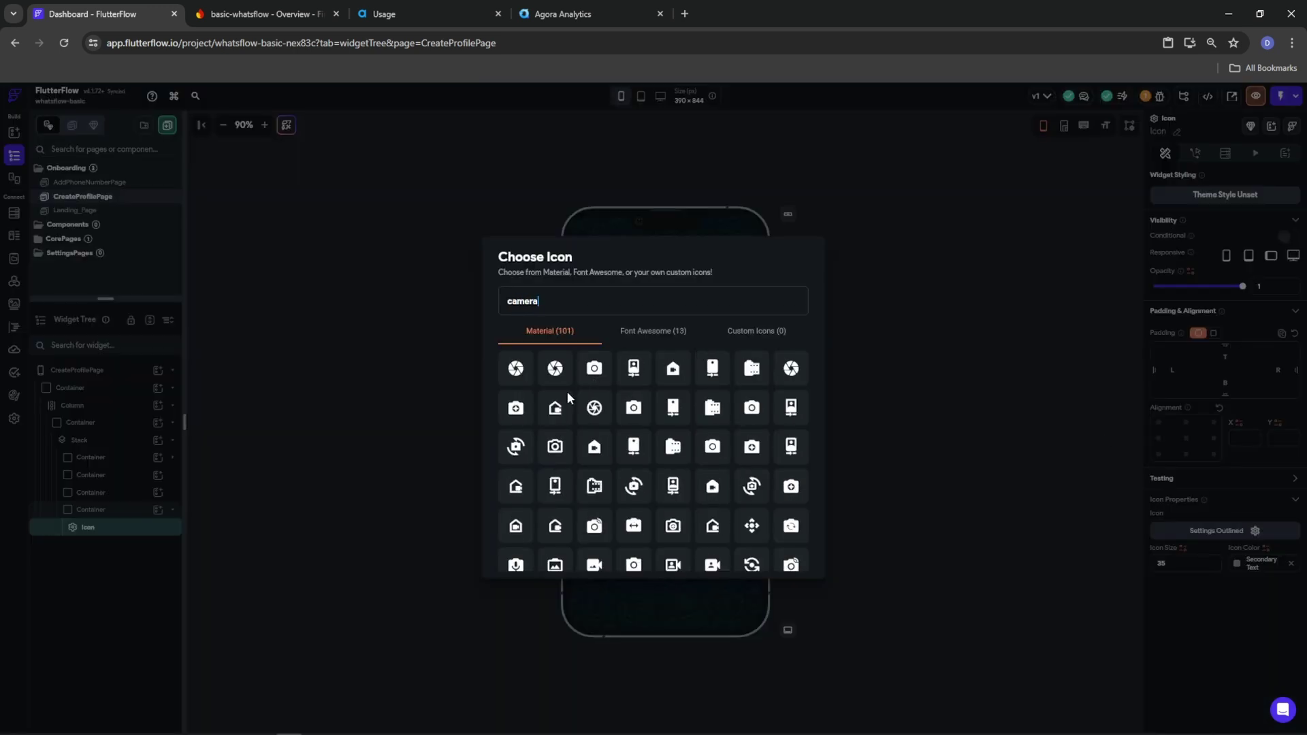
pyautogui.click(591, 379)
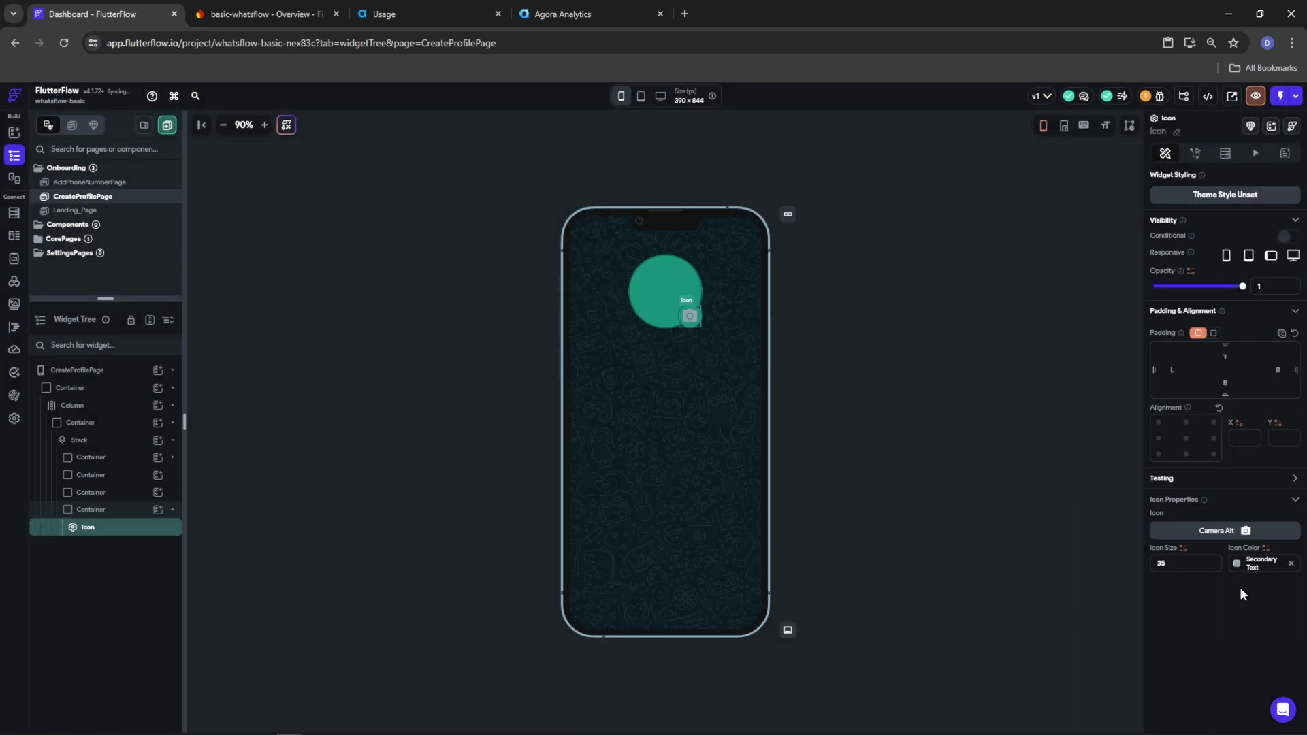
pyautogui.click(1238, 565)
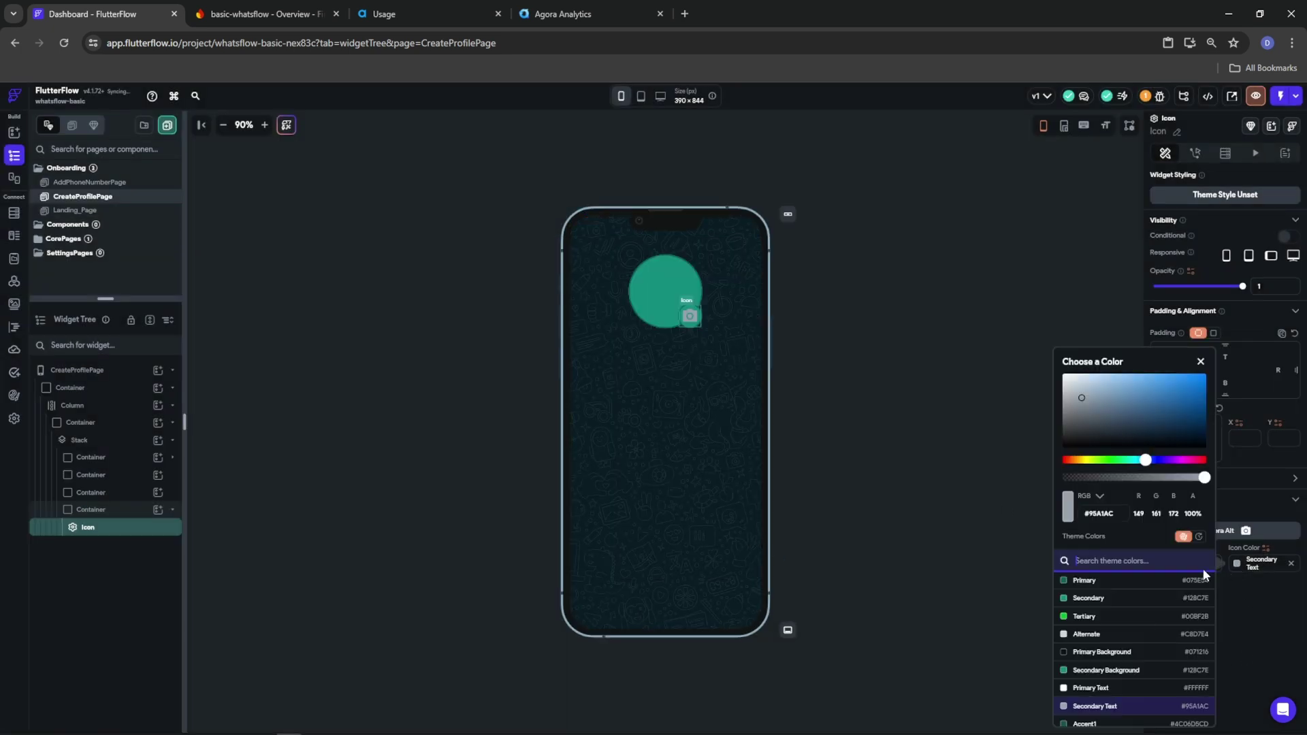
pyautogui.click(1092, 655)
pyautogui.click(79, 512)
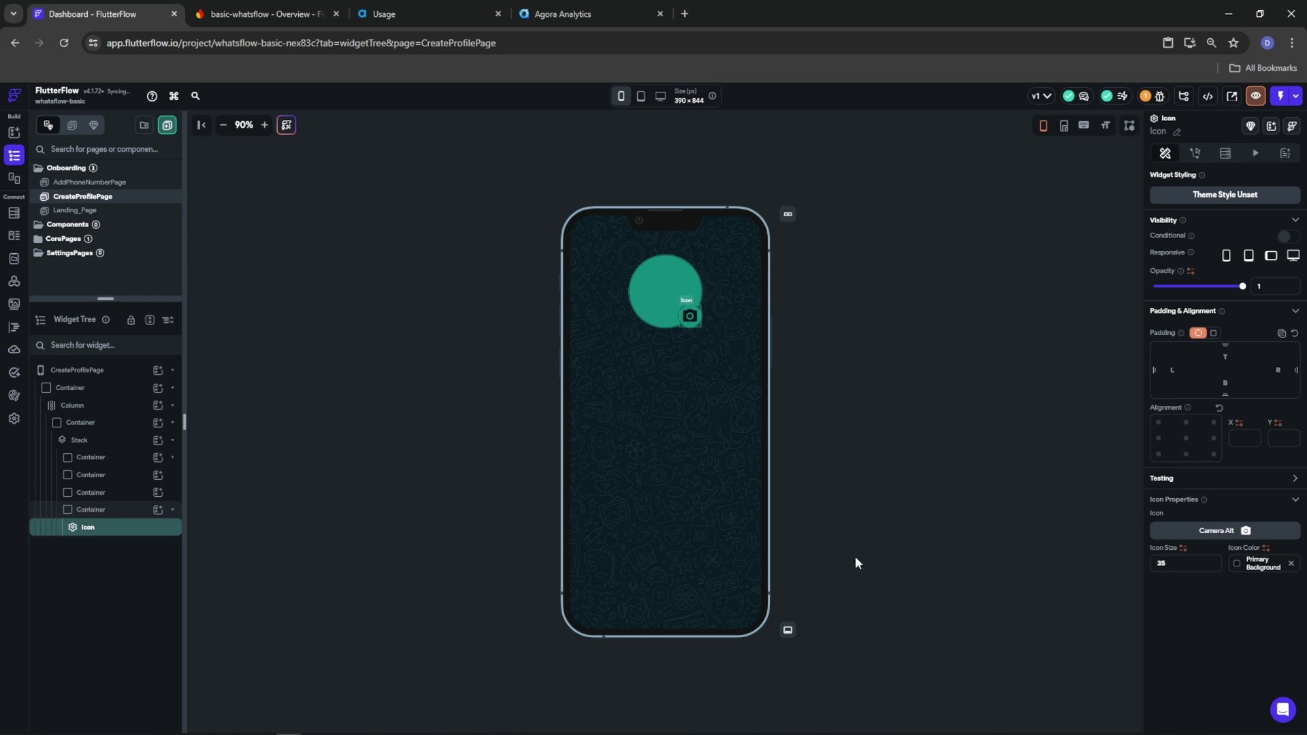
pyautogui.click(1174, 579)
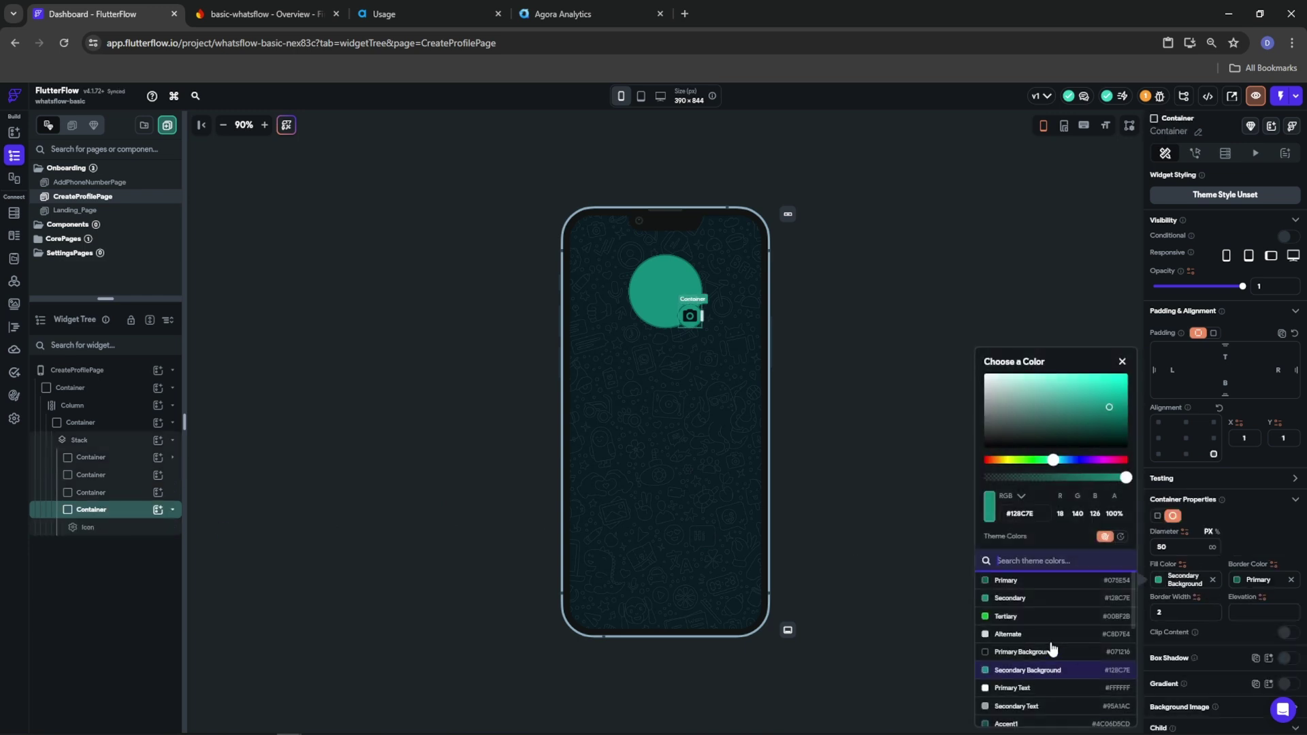
pyautogui.click(1006, 616)
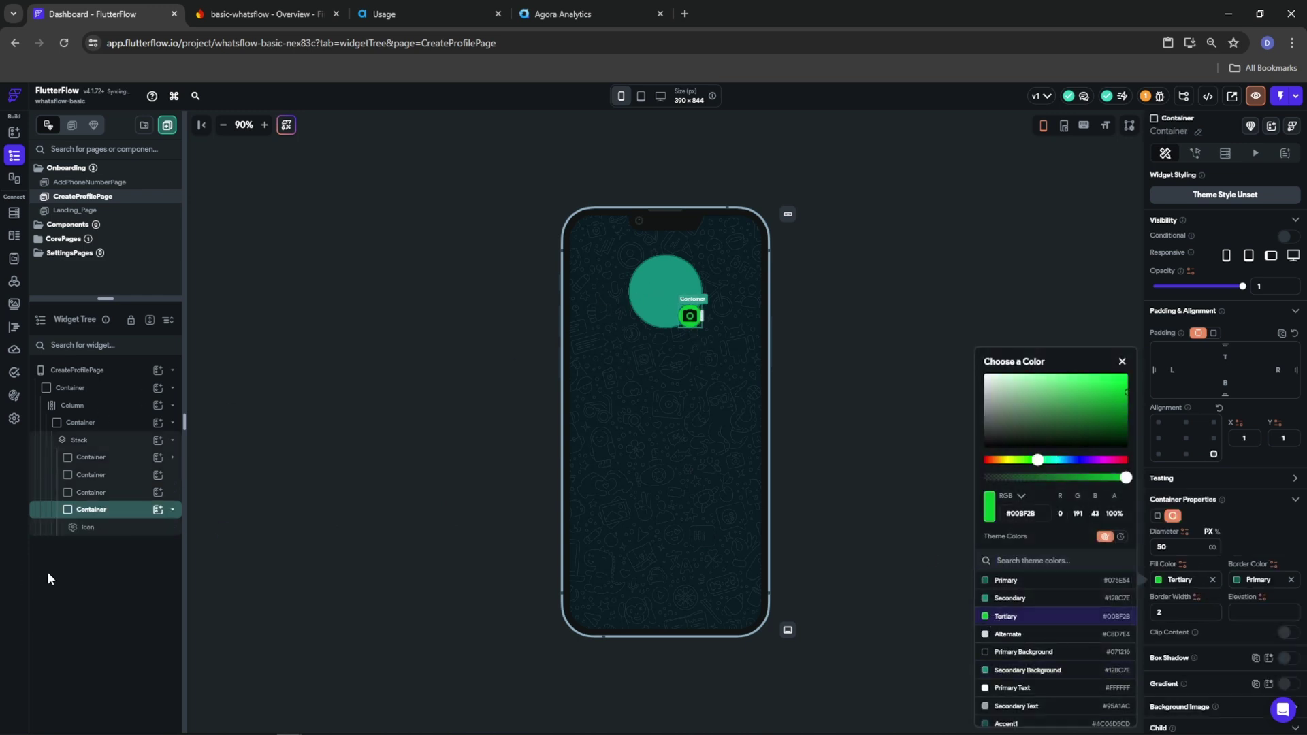
pyautogui.click(82, 494)
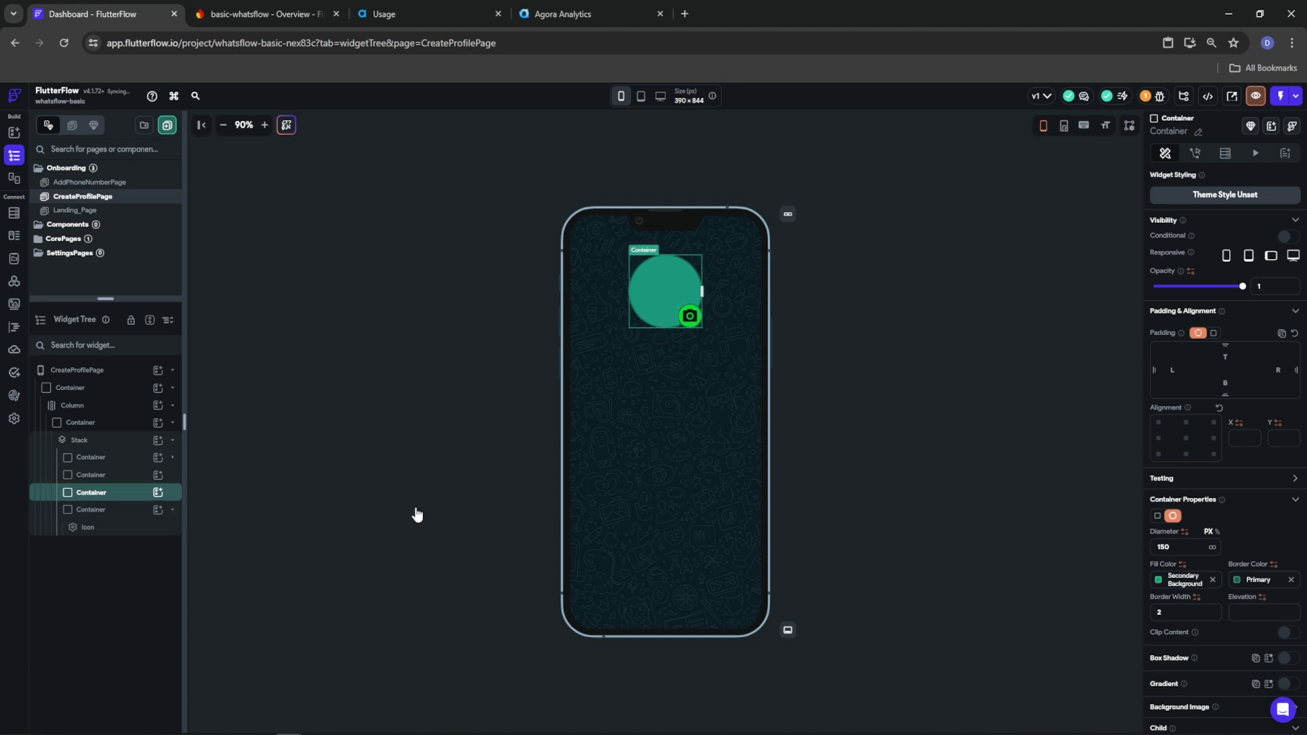
# Set the border color of two stacked circle containers to Tertiary
pyautogui.click(1238, 584)
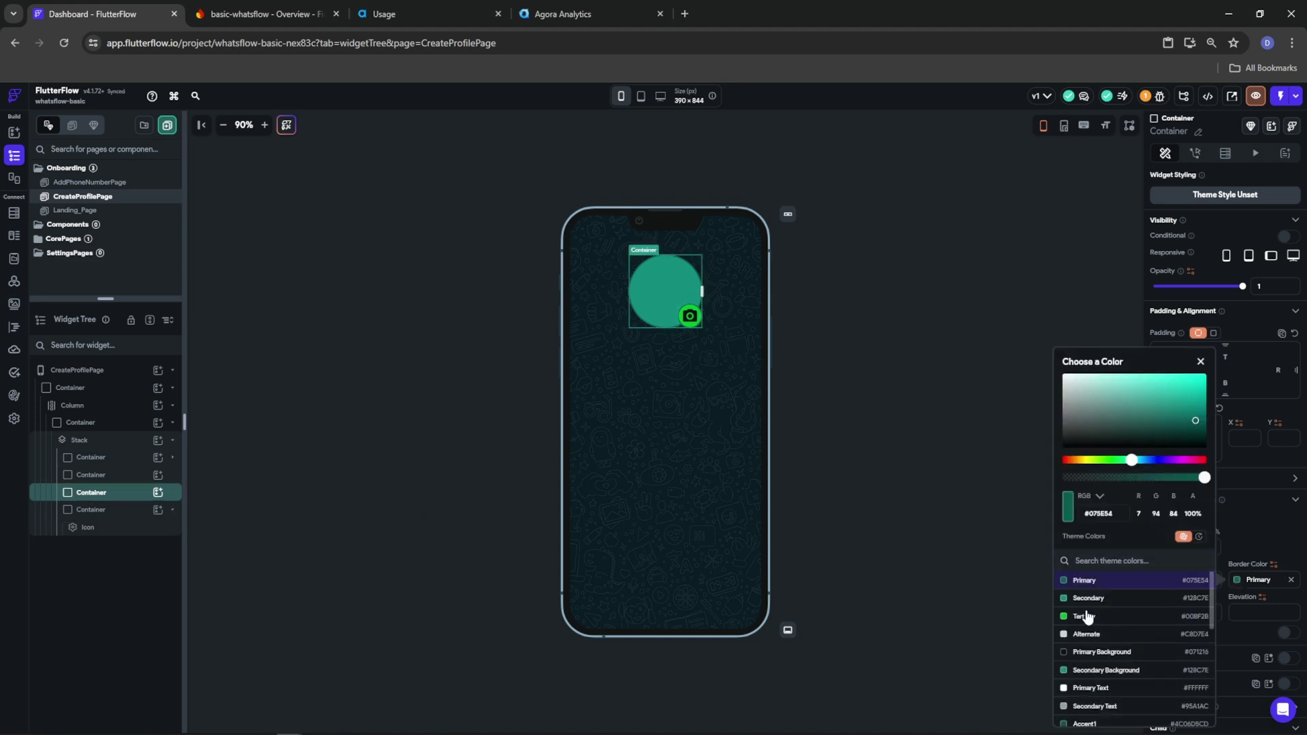
pyautogui.click(1090, 616)
pyautogui.click(86, 475)
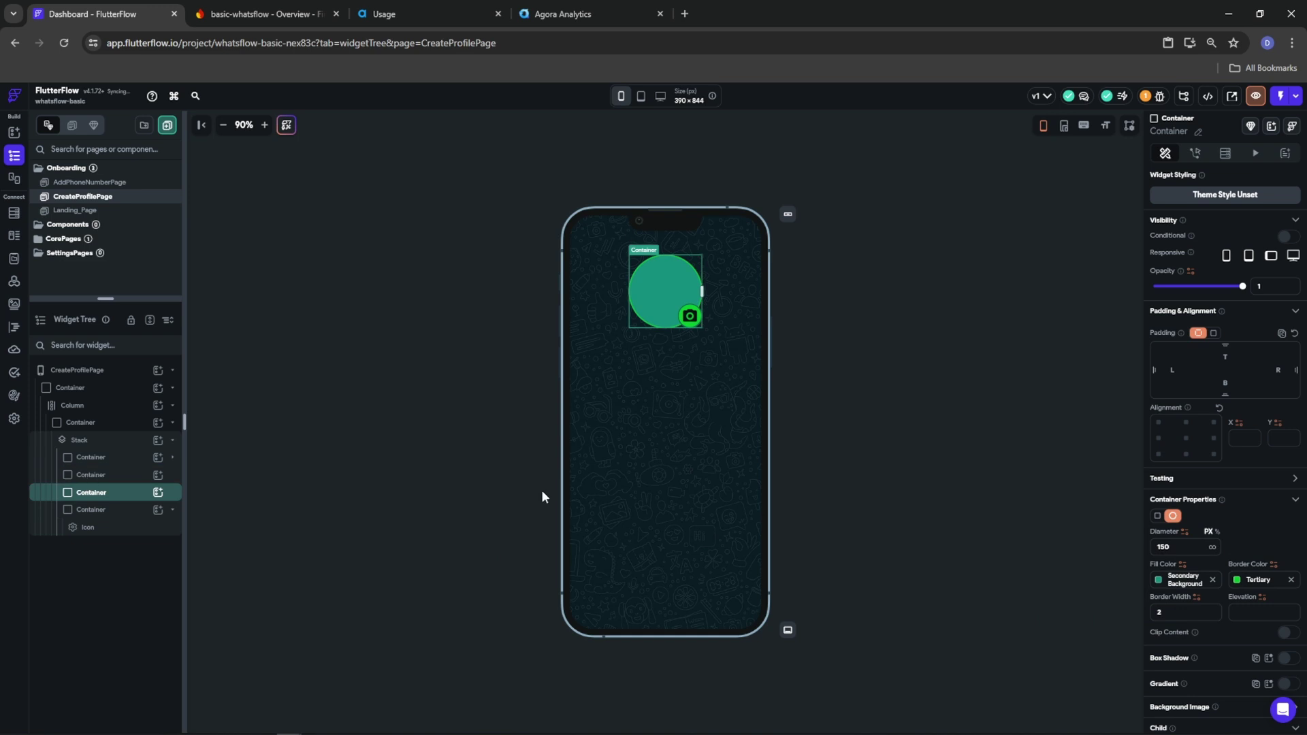
pyautogui.click(1240, 580)
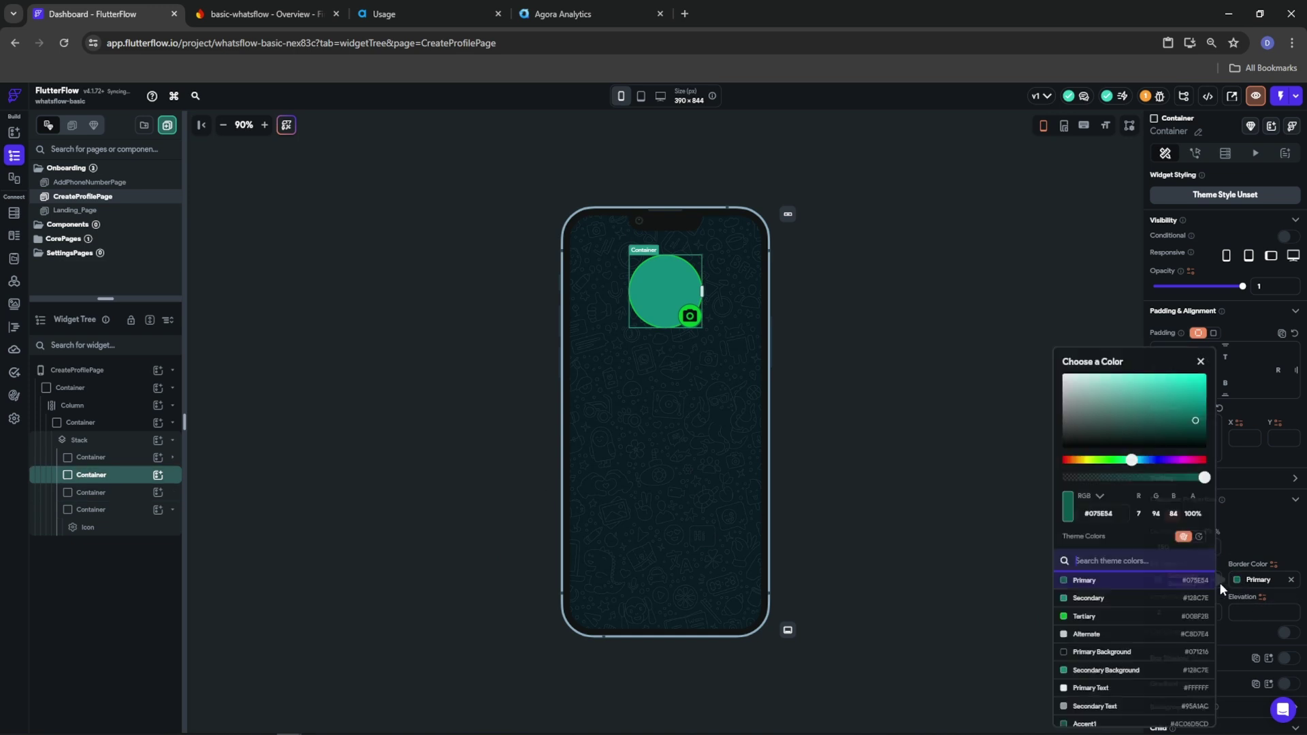
pyautogui.click(1148, 618)
pyautogui.click(1255, 538)
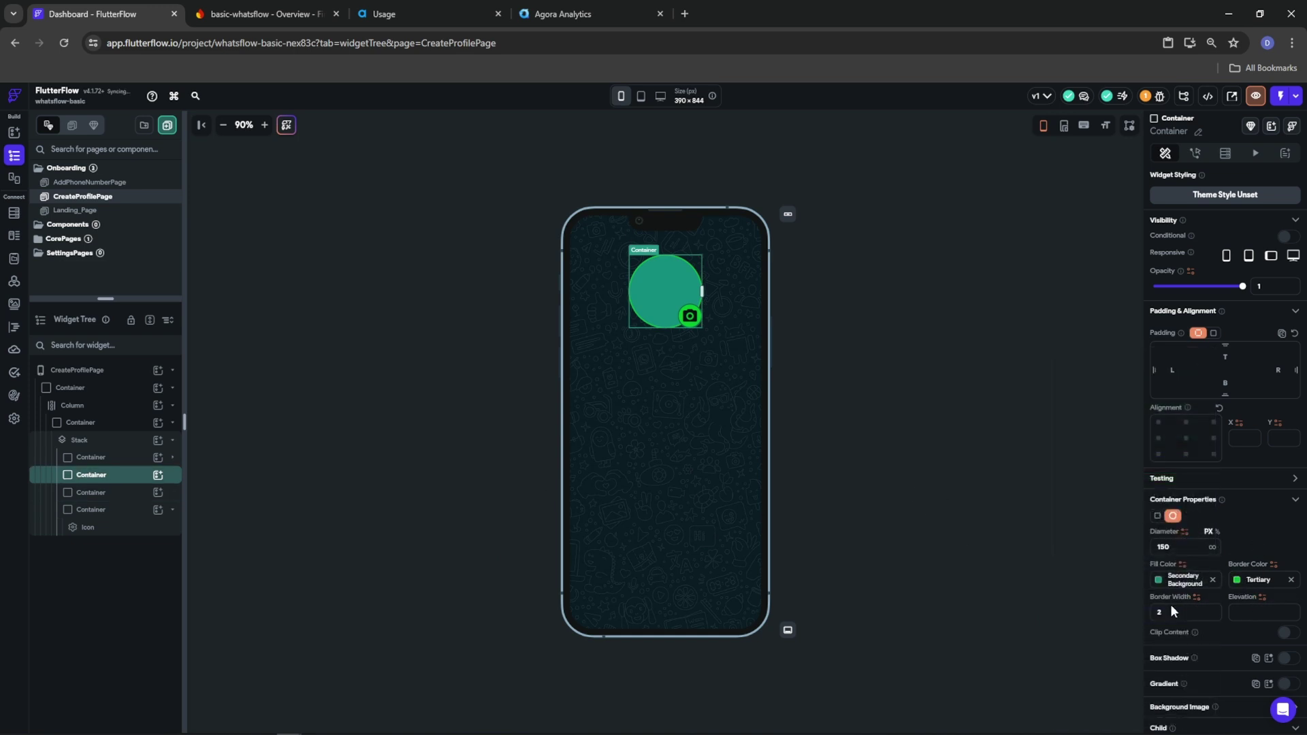
# Review the Stack's circle containers in the widget tree and select the second one
pyautogui.click(846, 346)
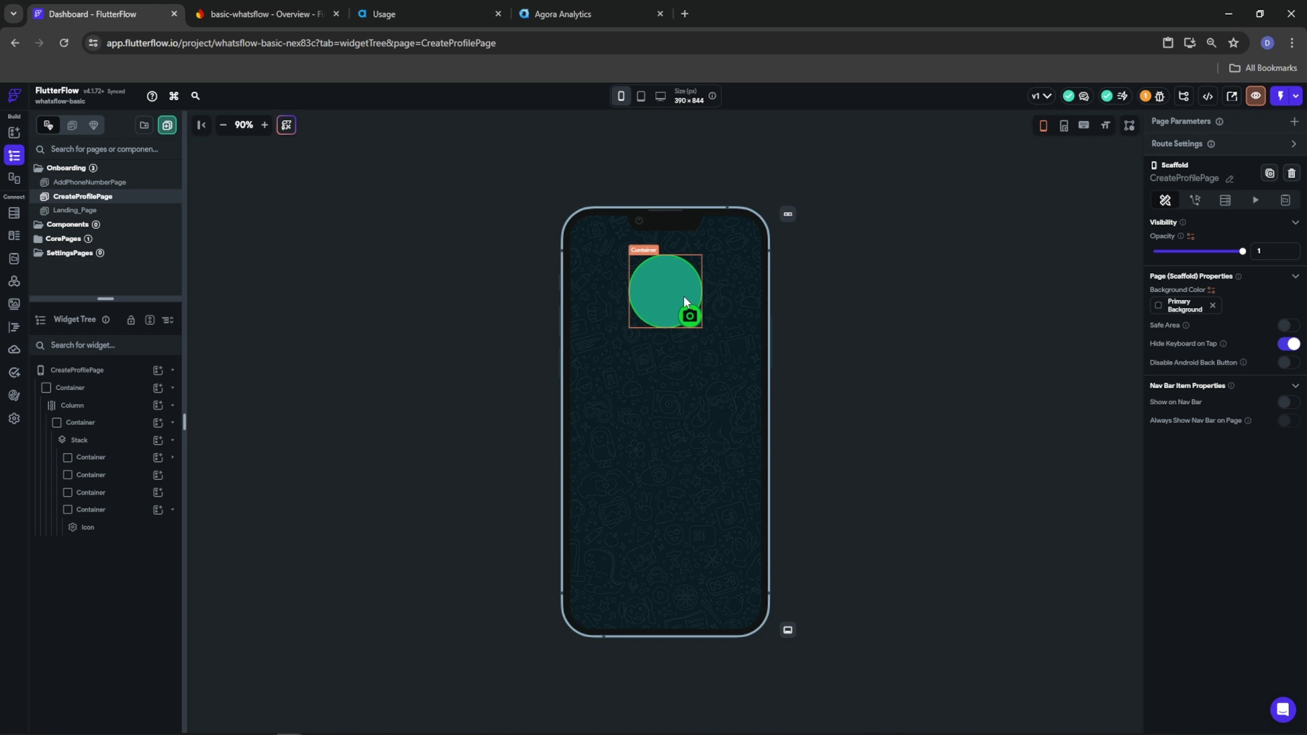
pyautogui.click(89, 493)
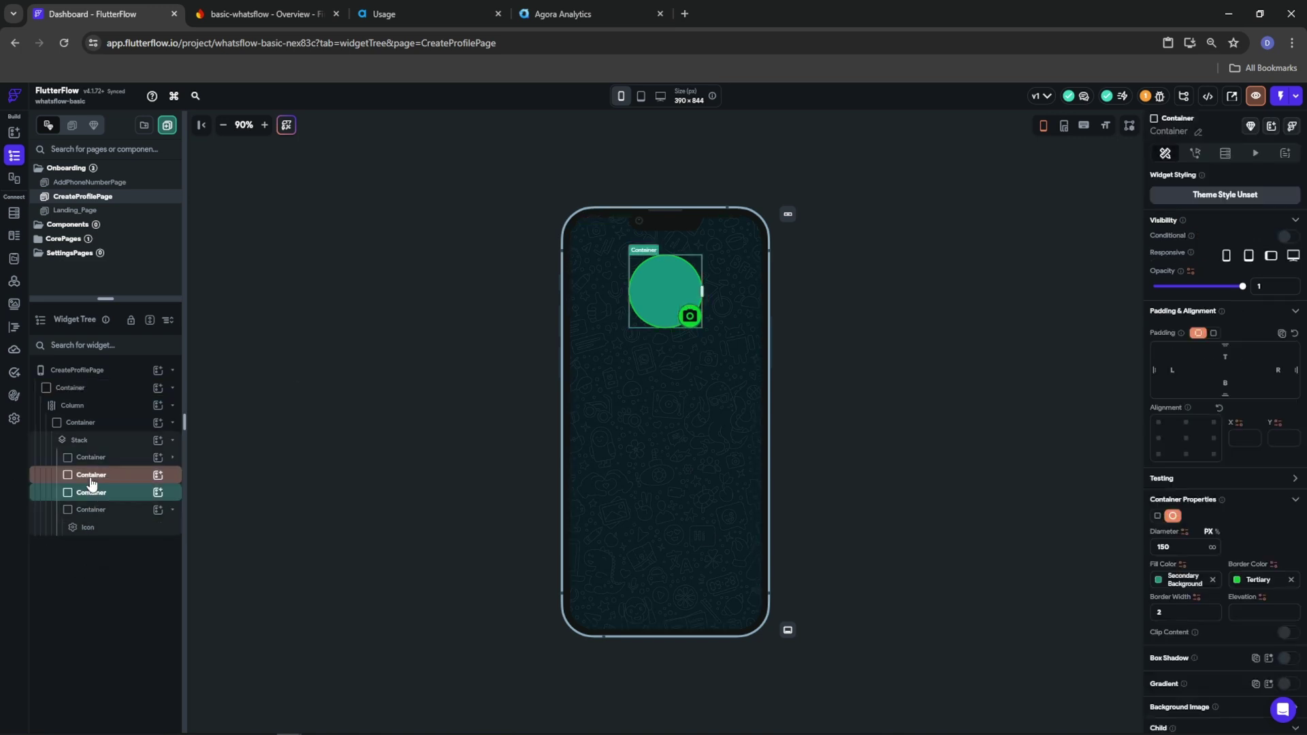
pyautogui.click(91, 478)
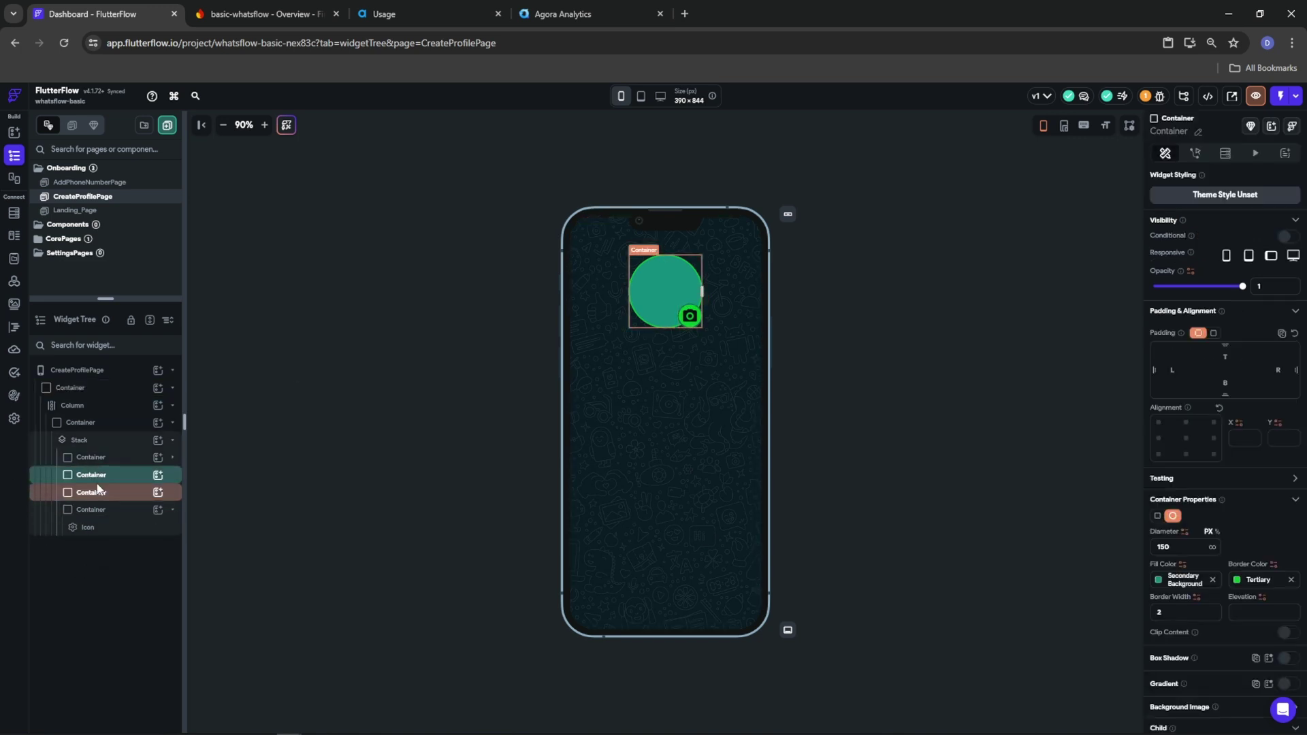
pyautogui.click(94, 462)
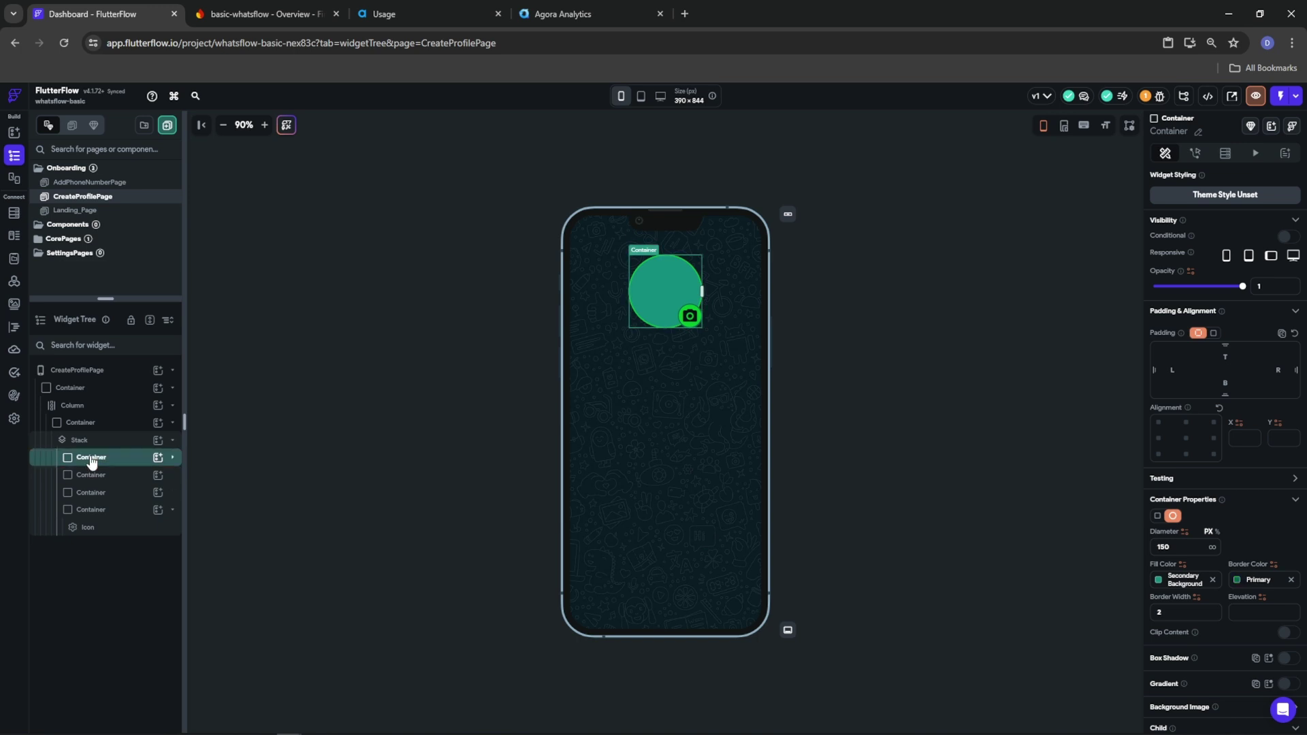
pyautogui.click(173, 458)
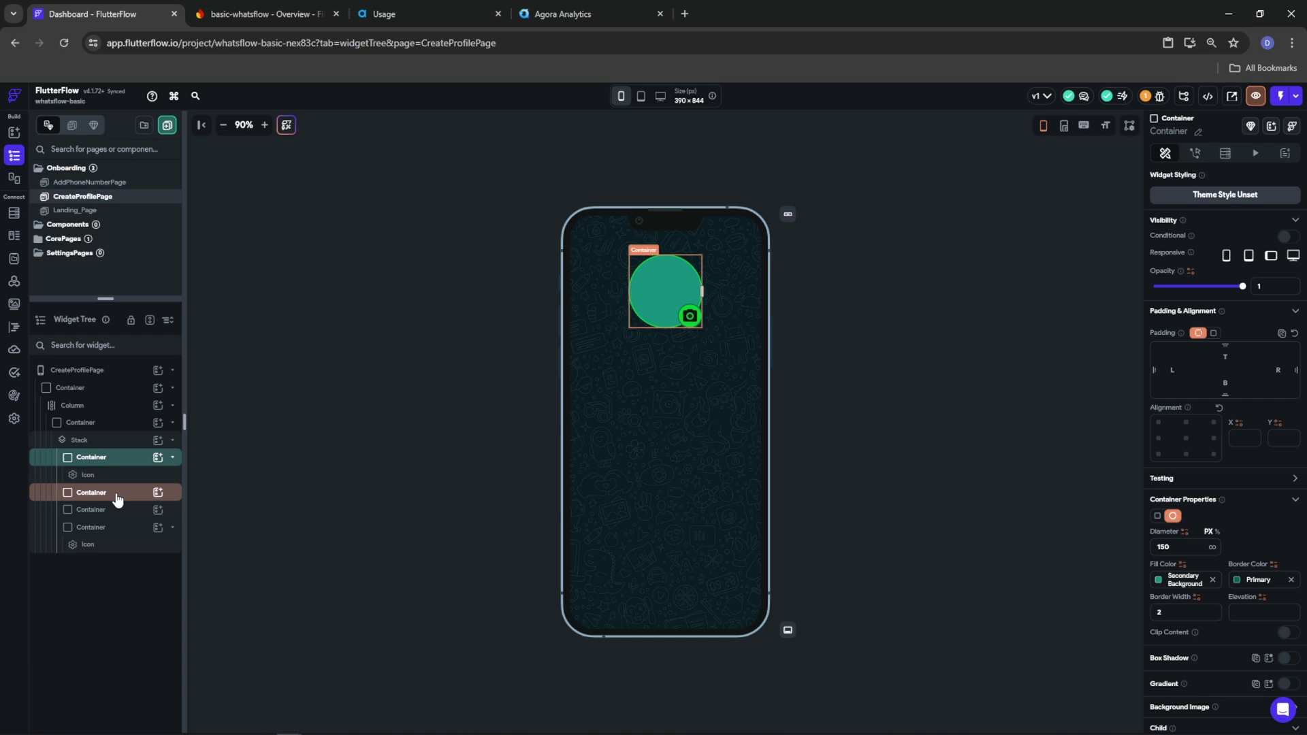
pyautogui.click(117, 499)
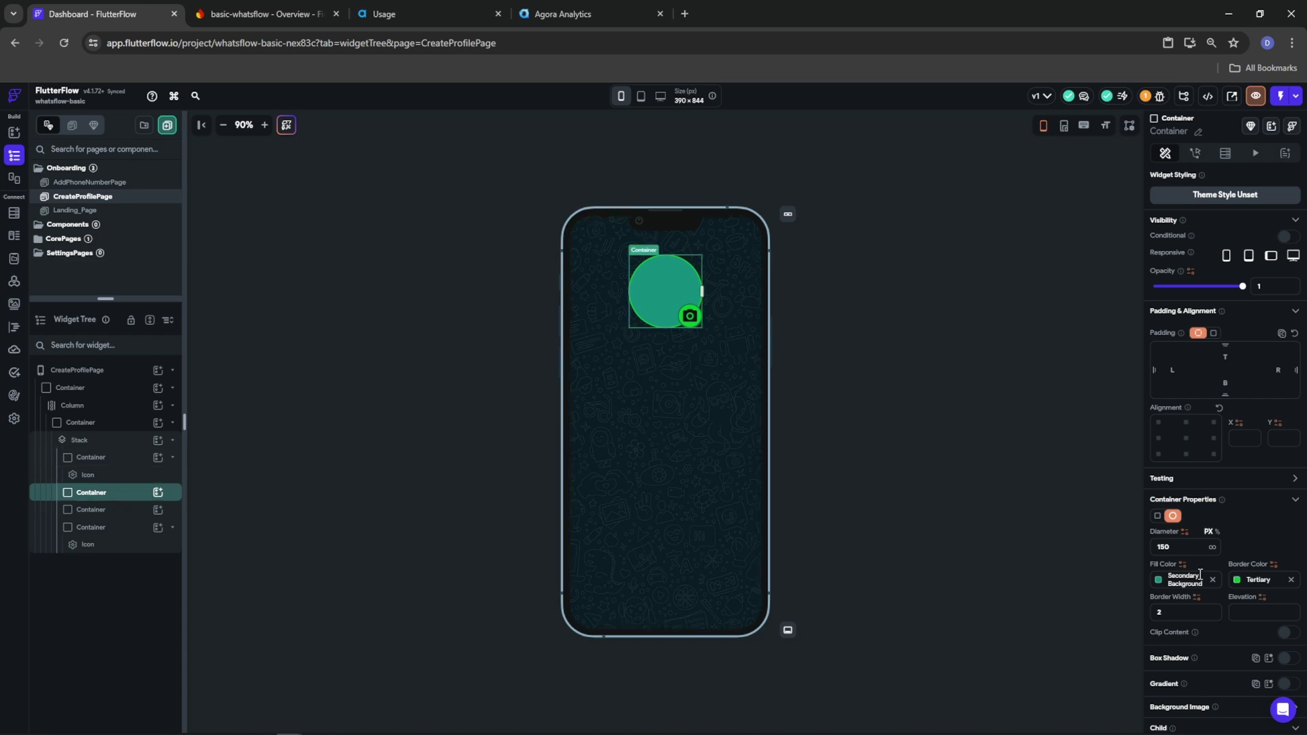
pyautogui.scroll(-3, 1173, 554)
# Enable a cached background image on the circle bound to Authenticated User > Photo URL
pyautogui.click(1286, 549)
pyautogui.click(1238, 578)
pyautogui.click(1170, 595)
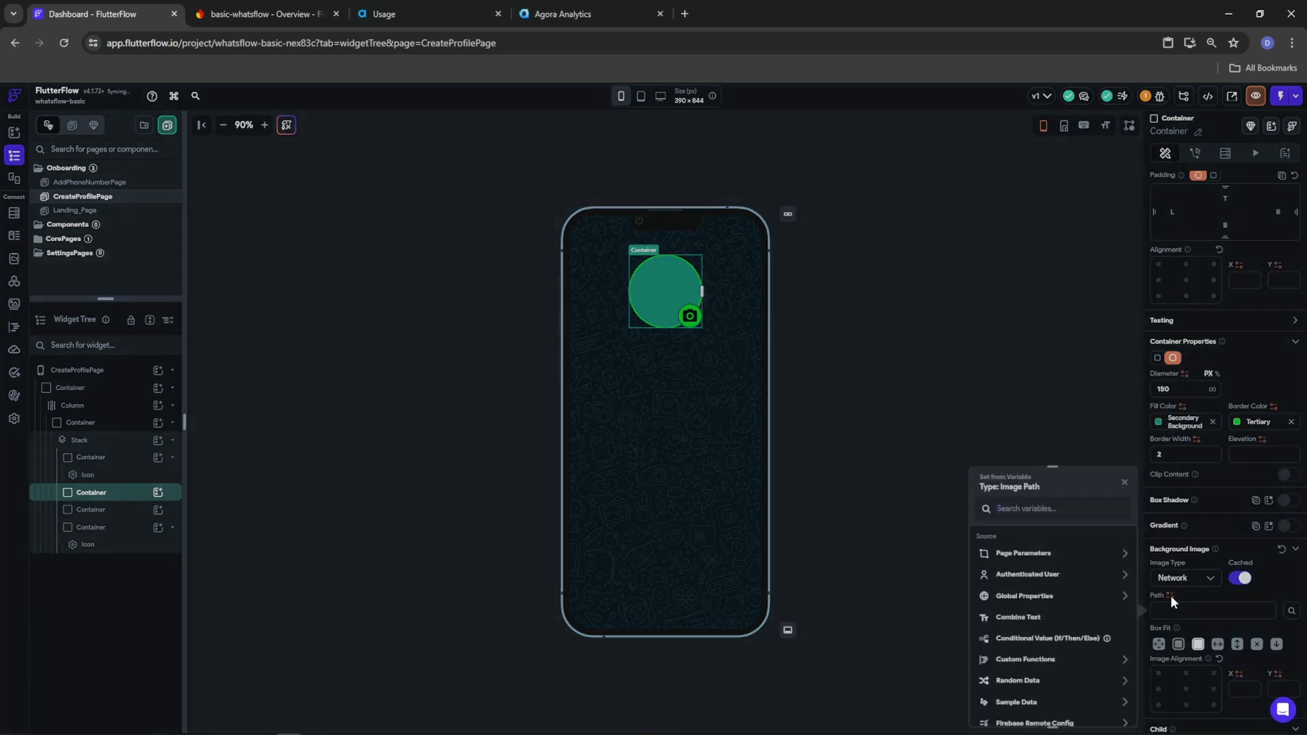
pyautogui.click(1024, 576)
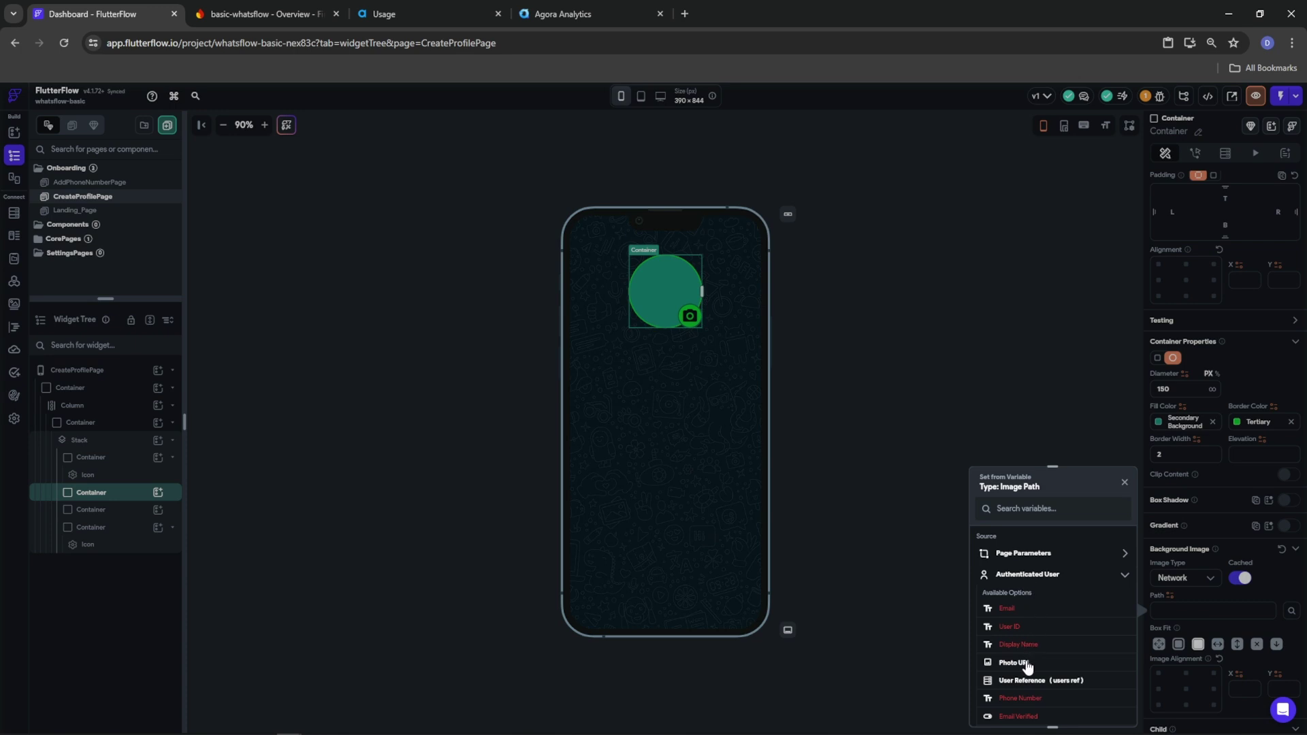
pyautogui.click(1014, 663)
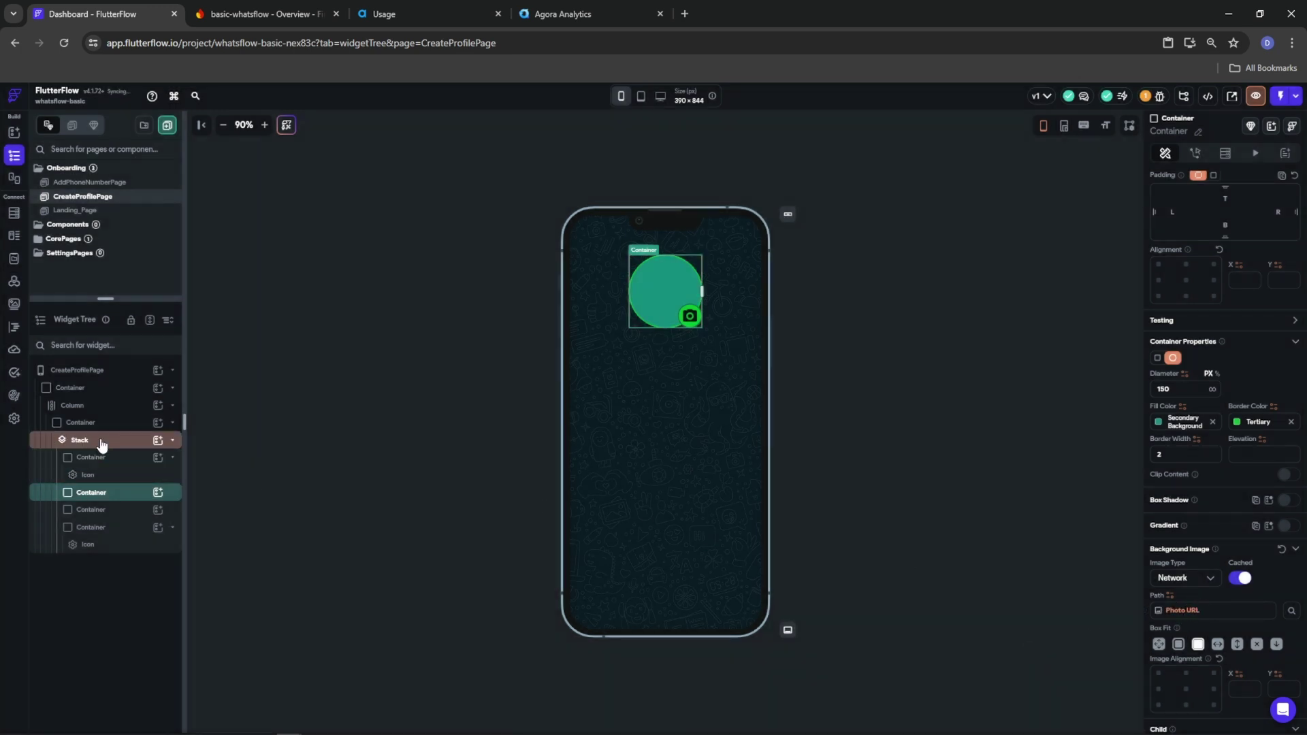
# Inspect the next circle's actions and background image, then select the outer Container above the Stack
pyautogui.click(88, 510)
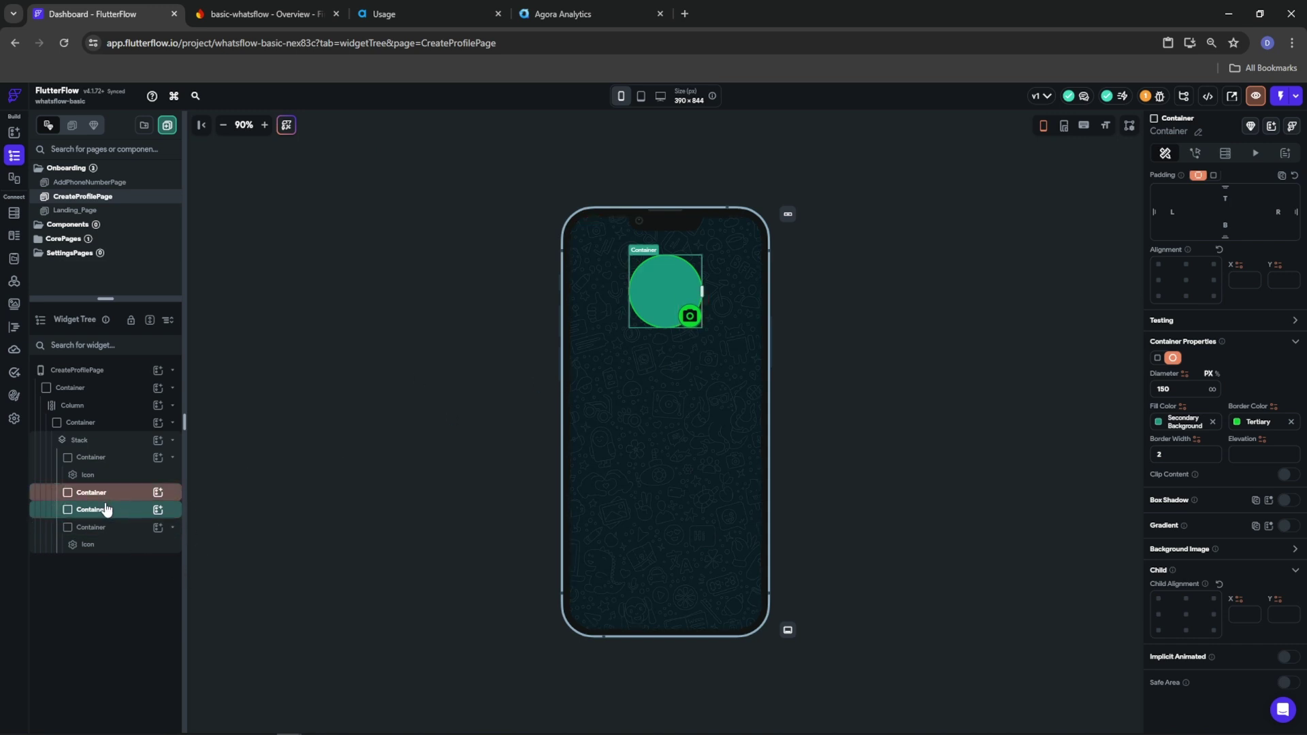
pyautogui.click(1195, 153)
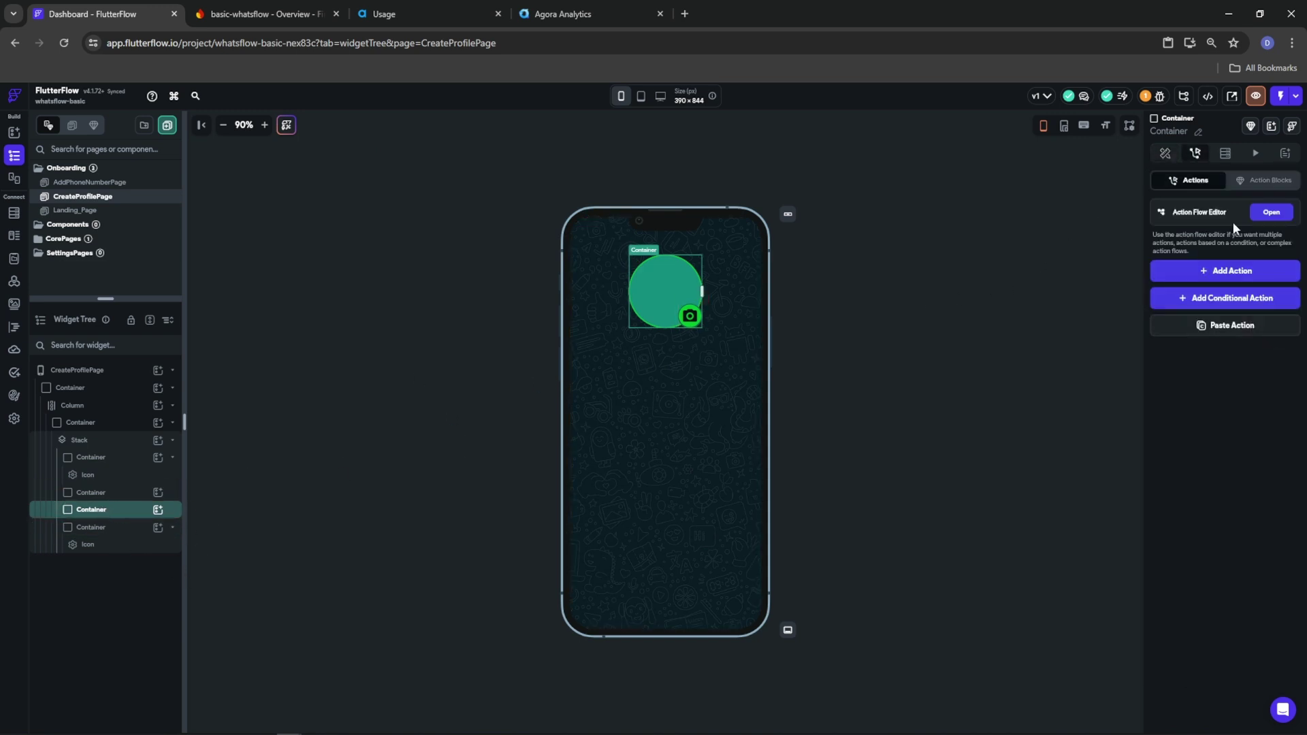
pyautogui.click(1167, 154)
pyautogui.scroll(-2, 1232, 593)
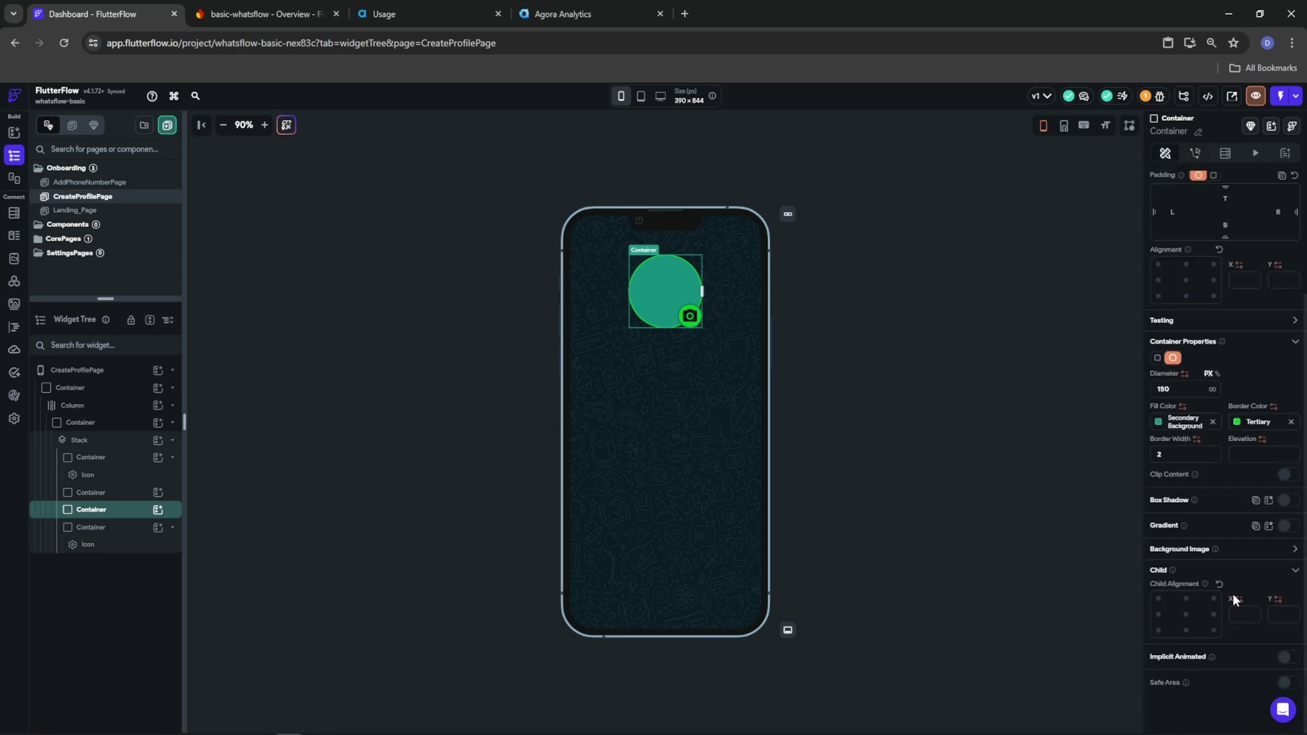
pyautogui.click(1295, 550)
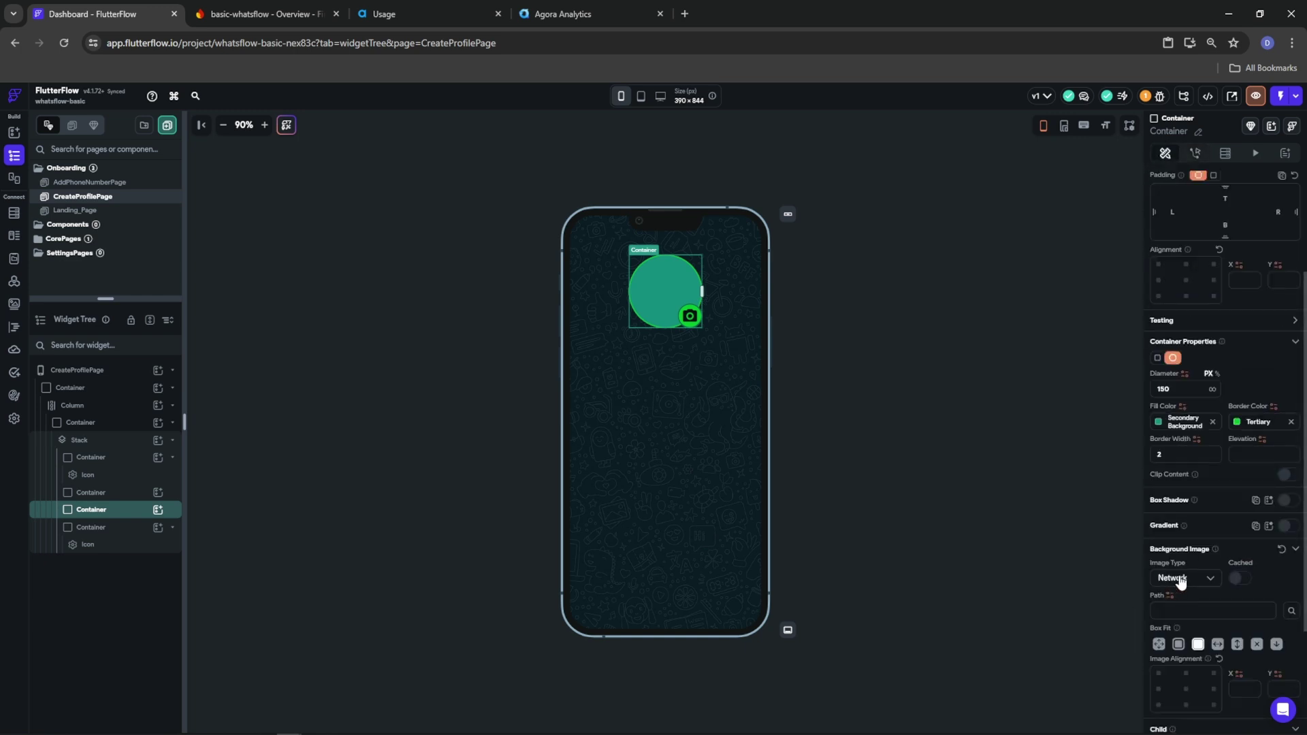
pyautogui.click(80, 441)
pyautogui.click(80, 424)
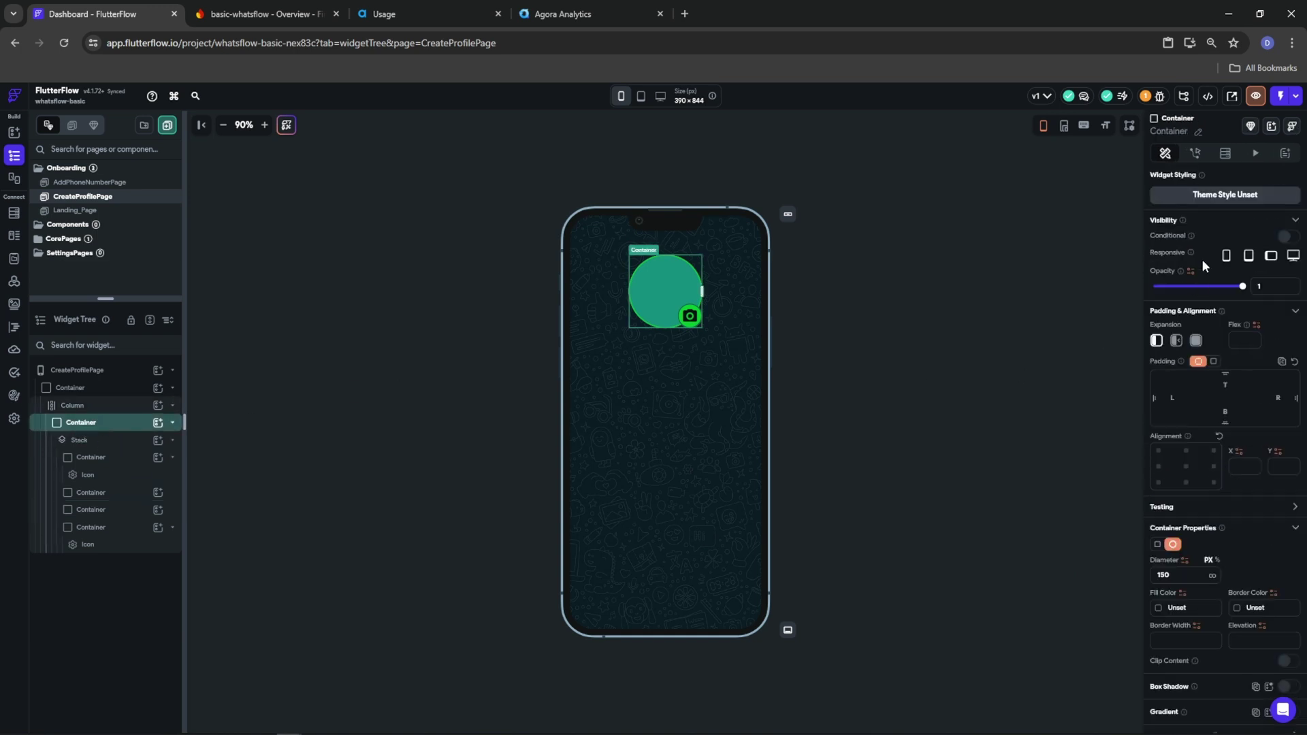
# Add an Upload/Save Media action with Local Upload (Widget State) to the container
pyautogui.click(1196, 154)
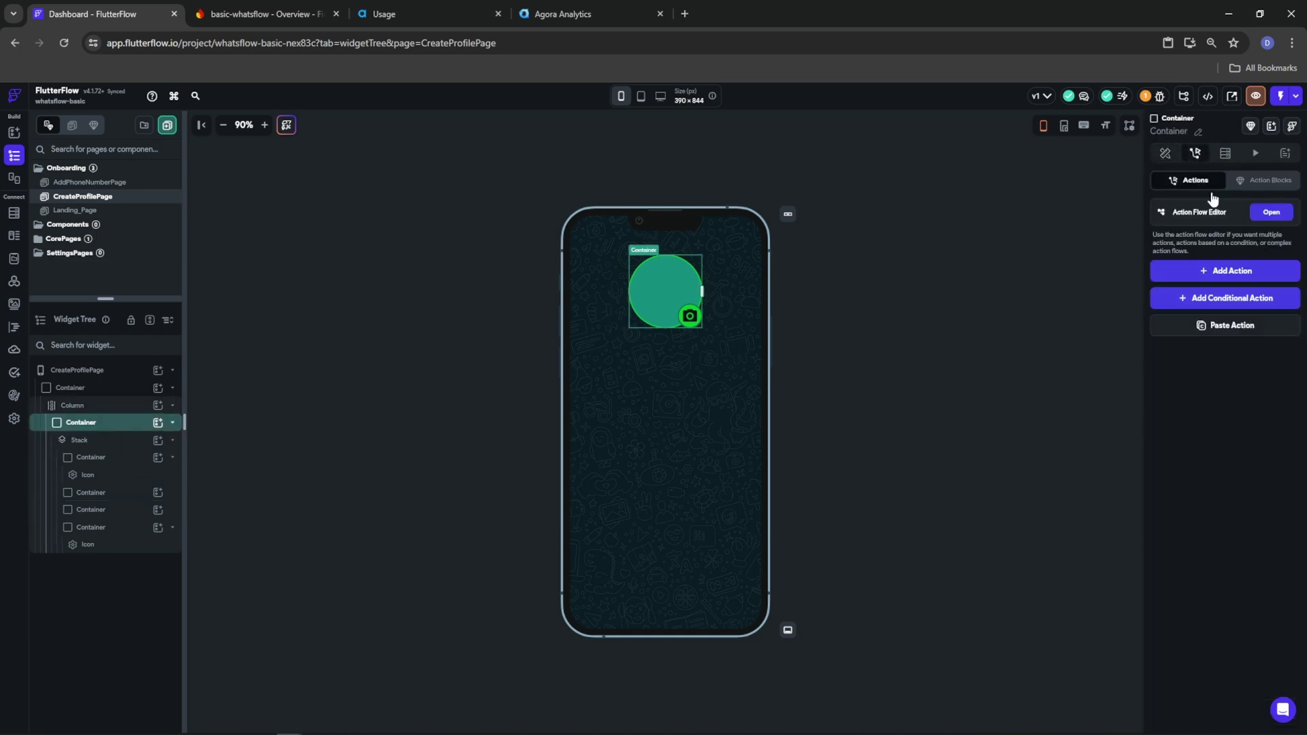
pyautogui.click(1232, 271)
pyautogui.click(1197, 353)
pyautogui.write('uploa')
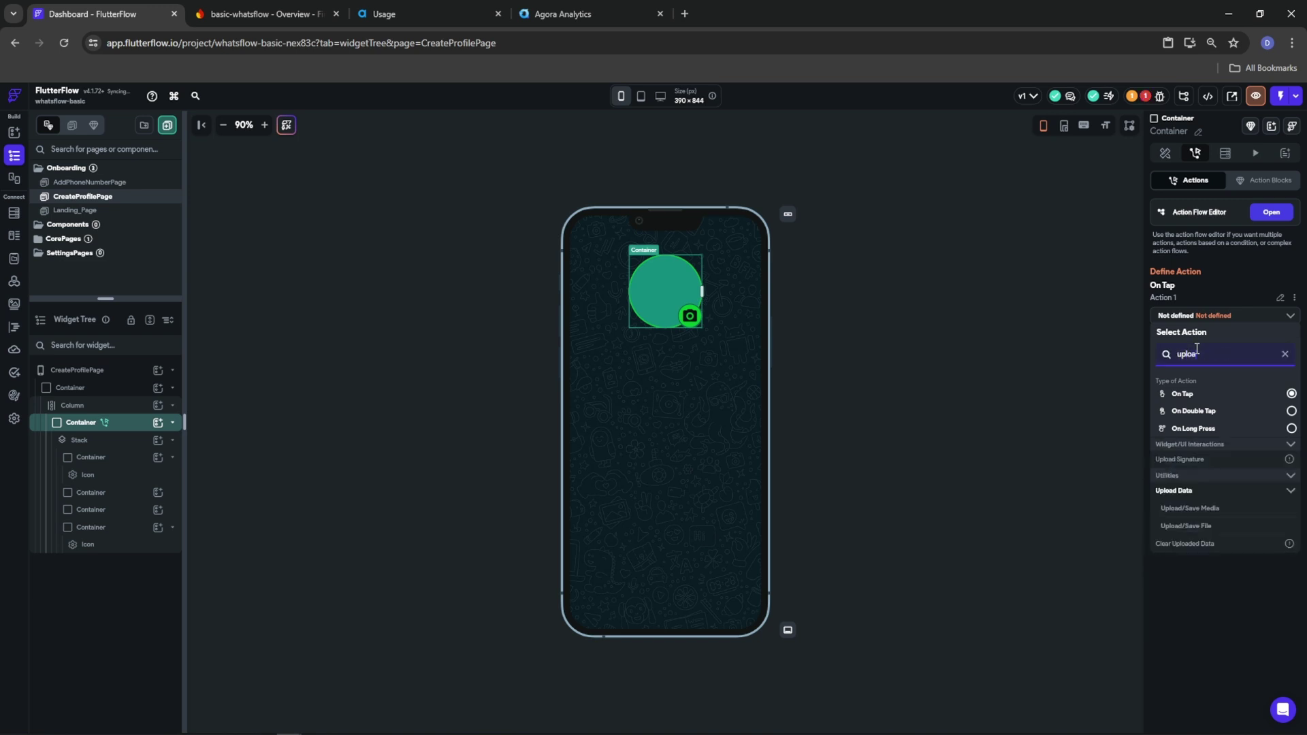
pyautogui.write('d save')
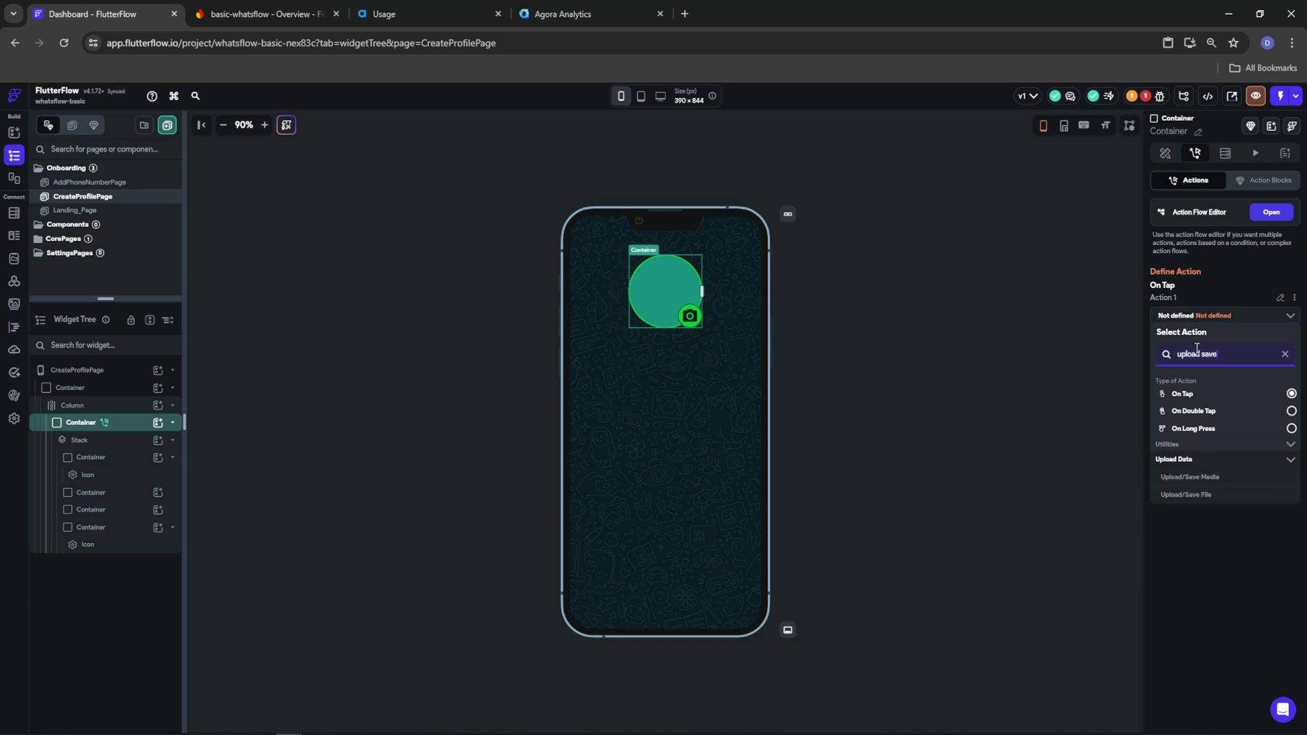
pyautogui.click(1188, 477)
pyautogui.click(1205, 347)
pyautogui.click(1195, 373)
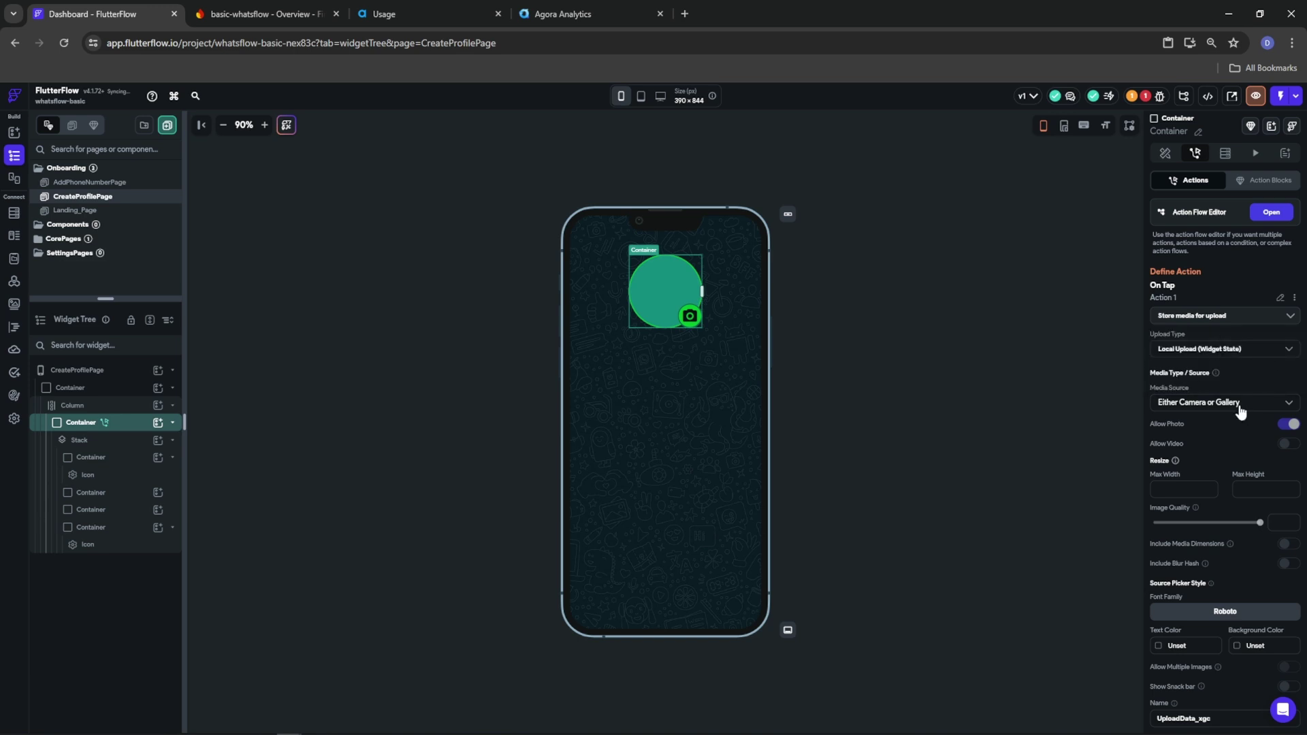
pyautogui.scroll(-1, 1226, 439)
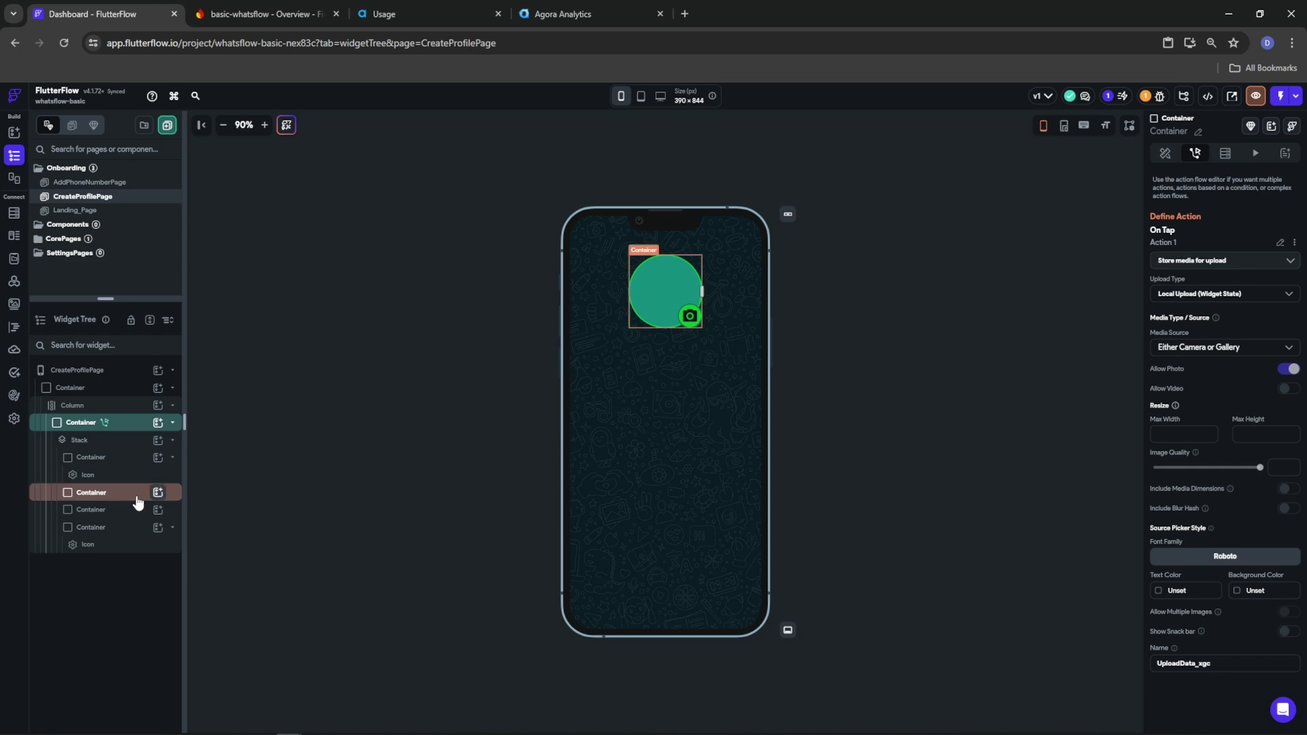
# Set the third circle's background image to the Widget State's Uploaded Local File
pyautogui.click(102, 510)
pyautogui.scroll(-4, 1227, 568)
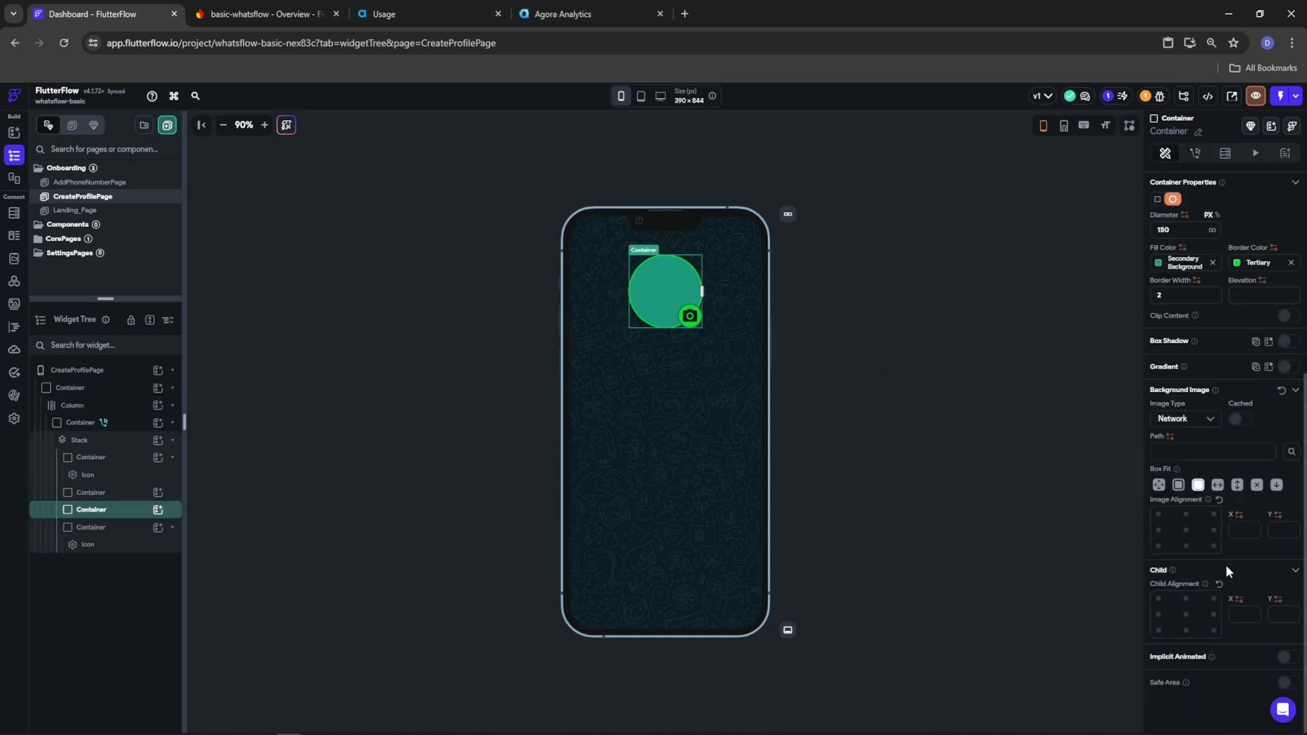
pyautogui.click(1184, 420)
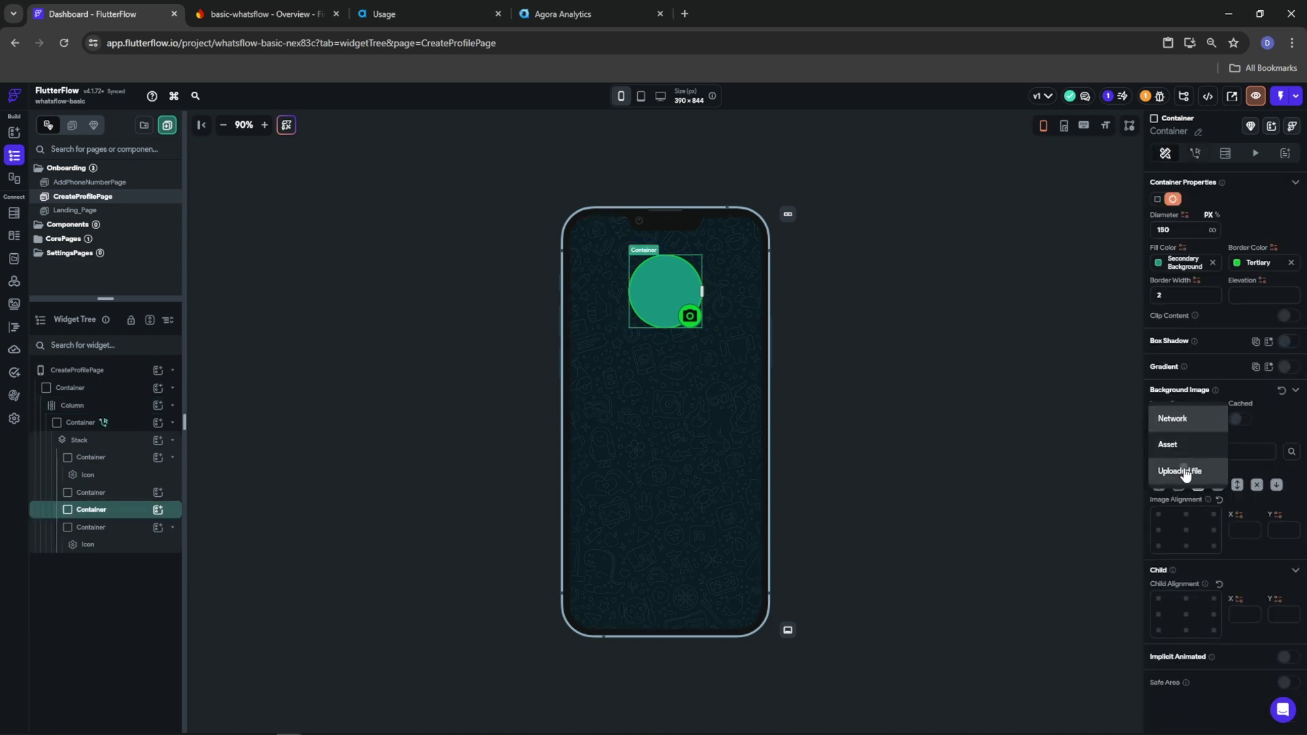
pyautogui.click(1184, 472)
pyautogui.click(1182, 452)
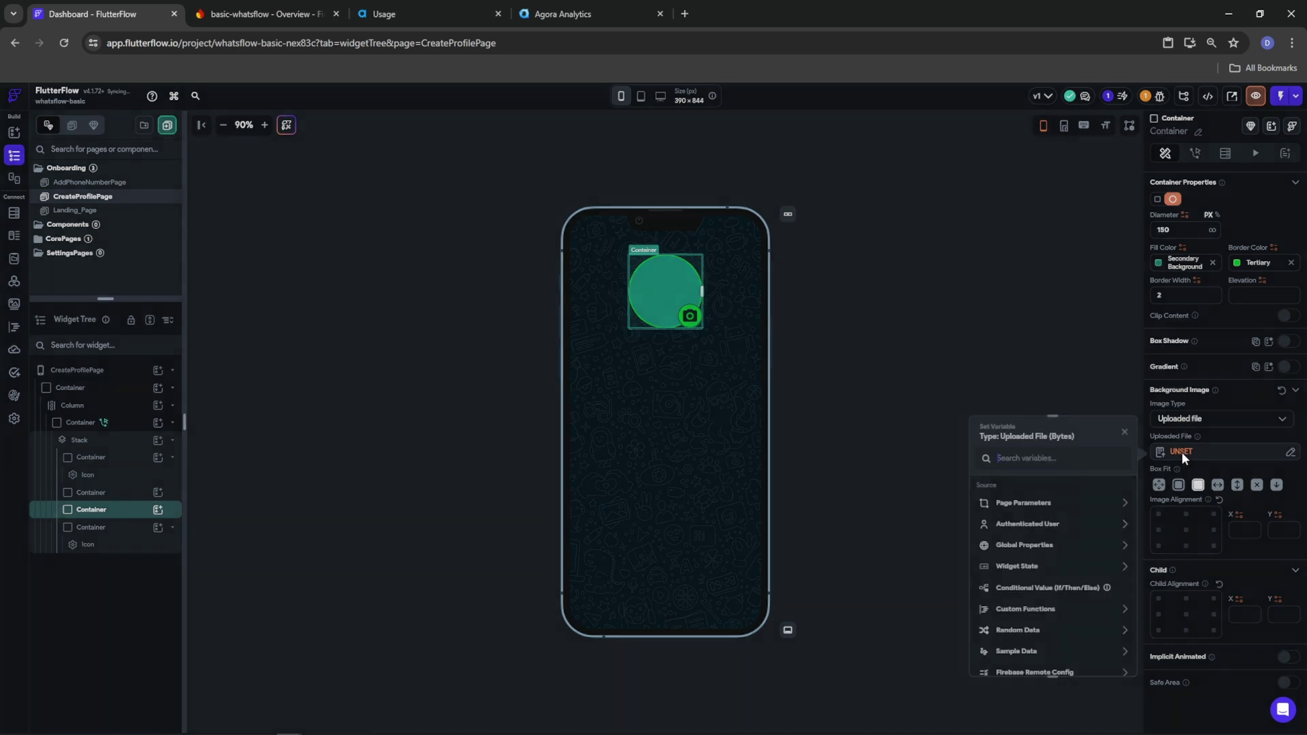
pyautogui.click(1026, 569)
pyautogui.click(1026, 604)
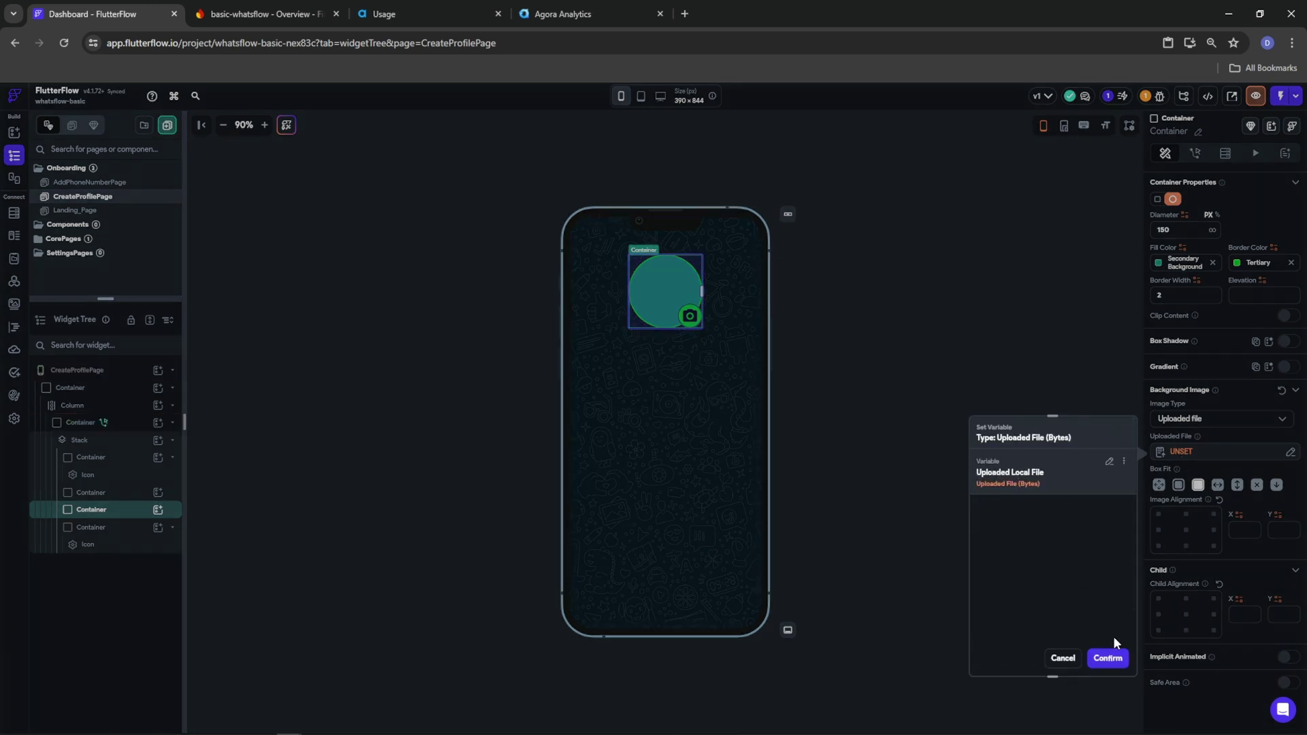
pyautogui.click(1108, 657)
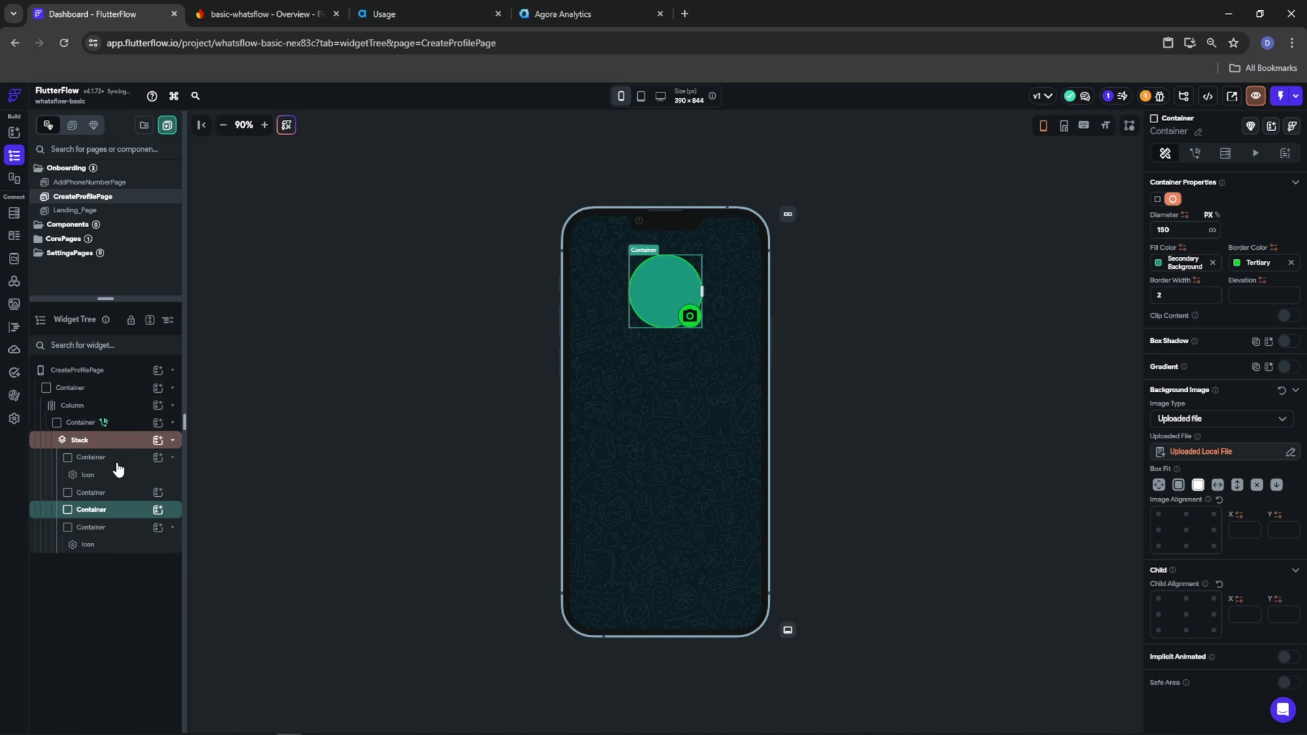
pyautogui.scroll(5, 1215, 317)
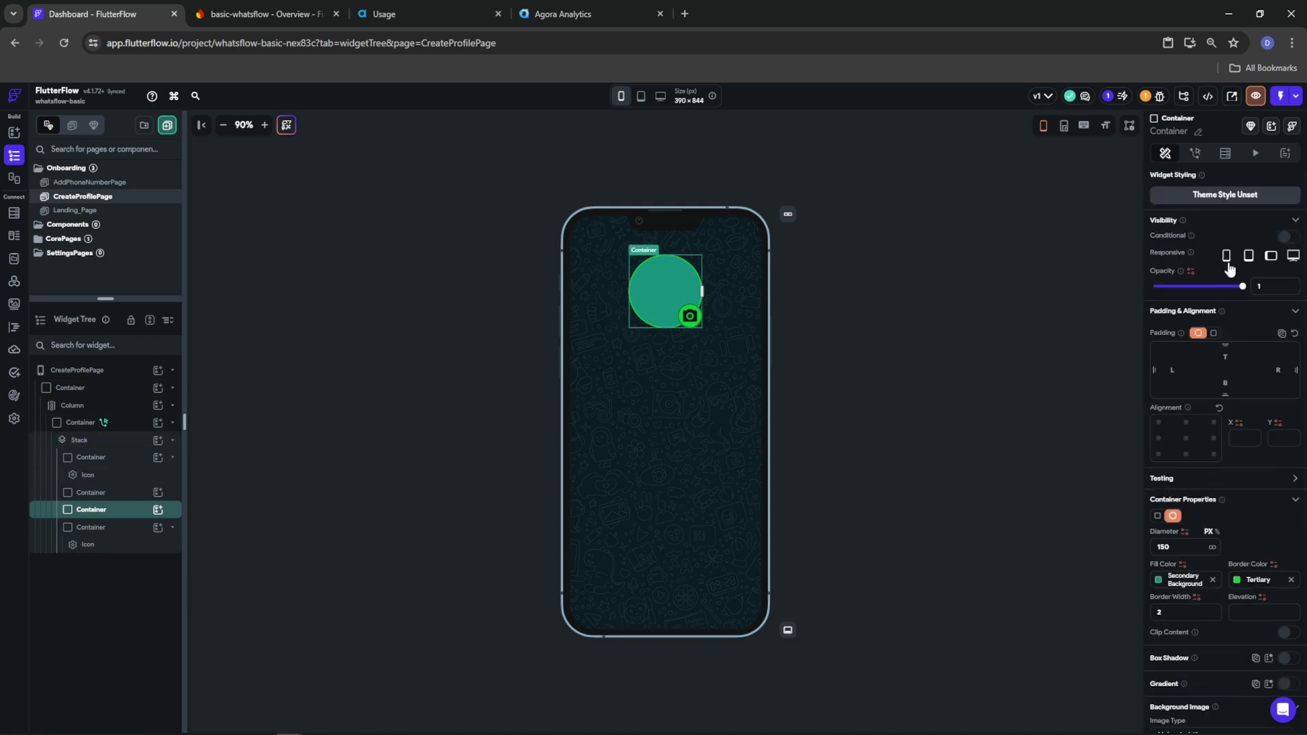
# Make the container visible only when the Uploaded Local File is set
pyautogui.click(1286, 239)
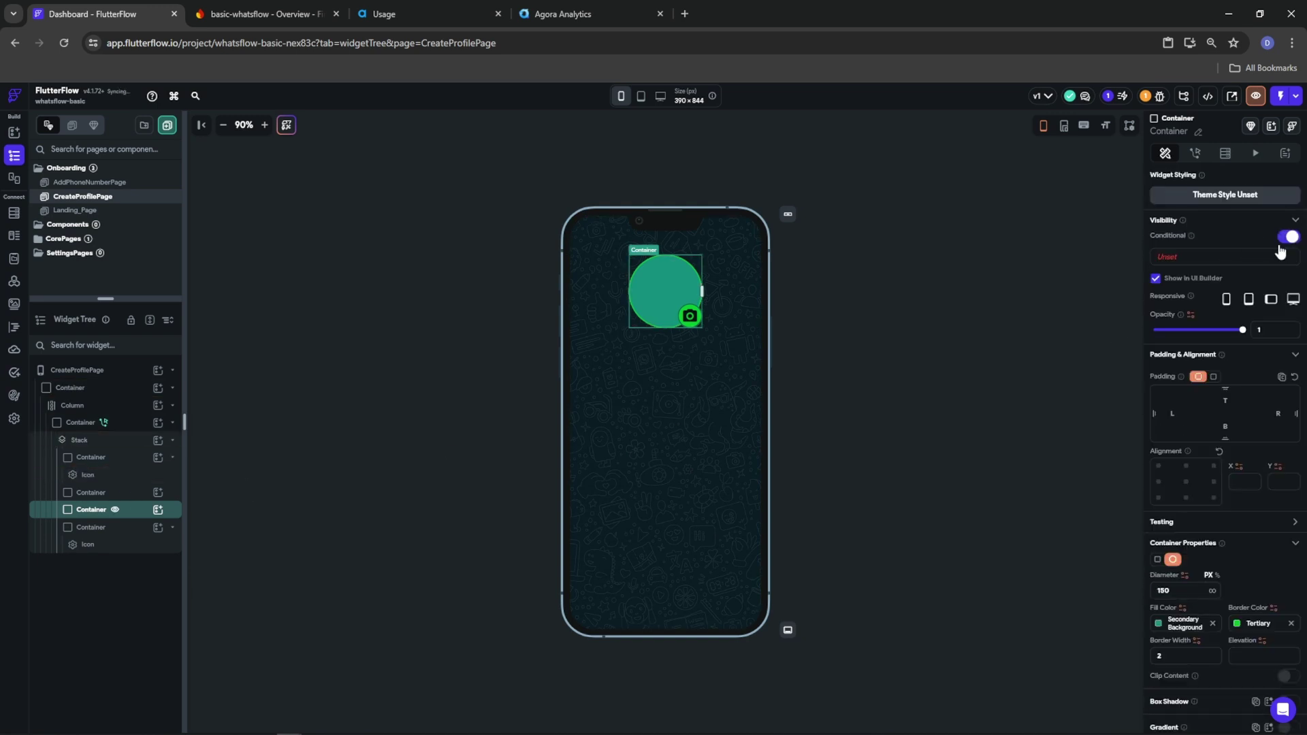
pyautogui.click(1212, 259)
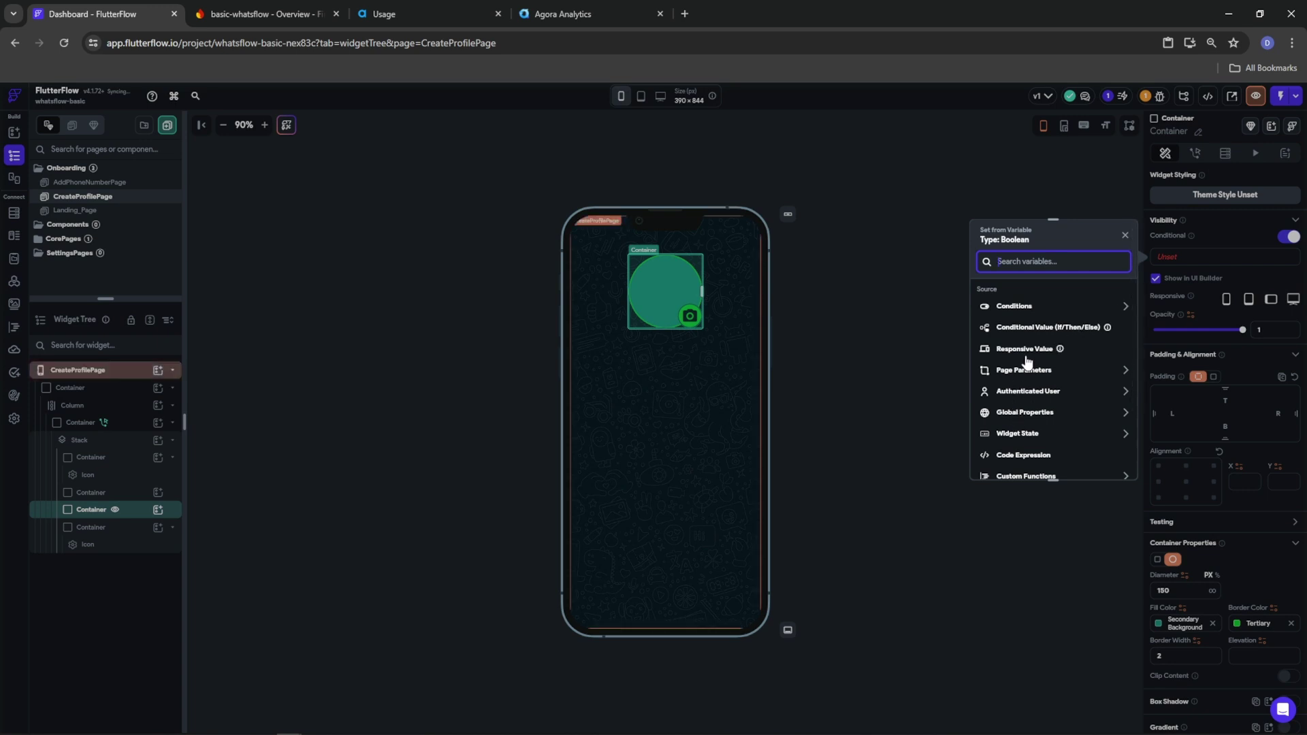
pyautogui.click(1018, 310)
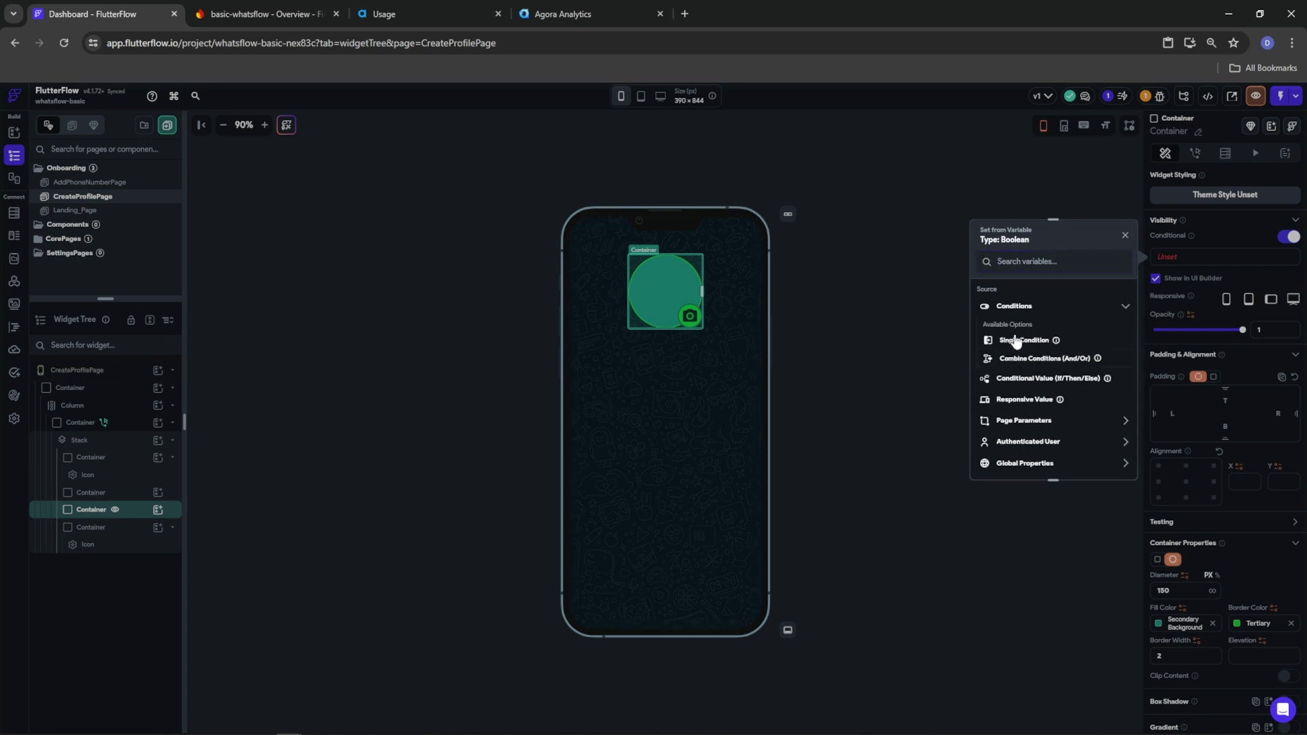
pyautogui.click(1016, 342)
pyautogui.click(1016, 326)
pyautogui.click(1015, 343)
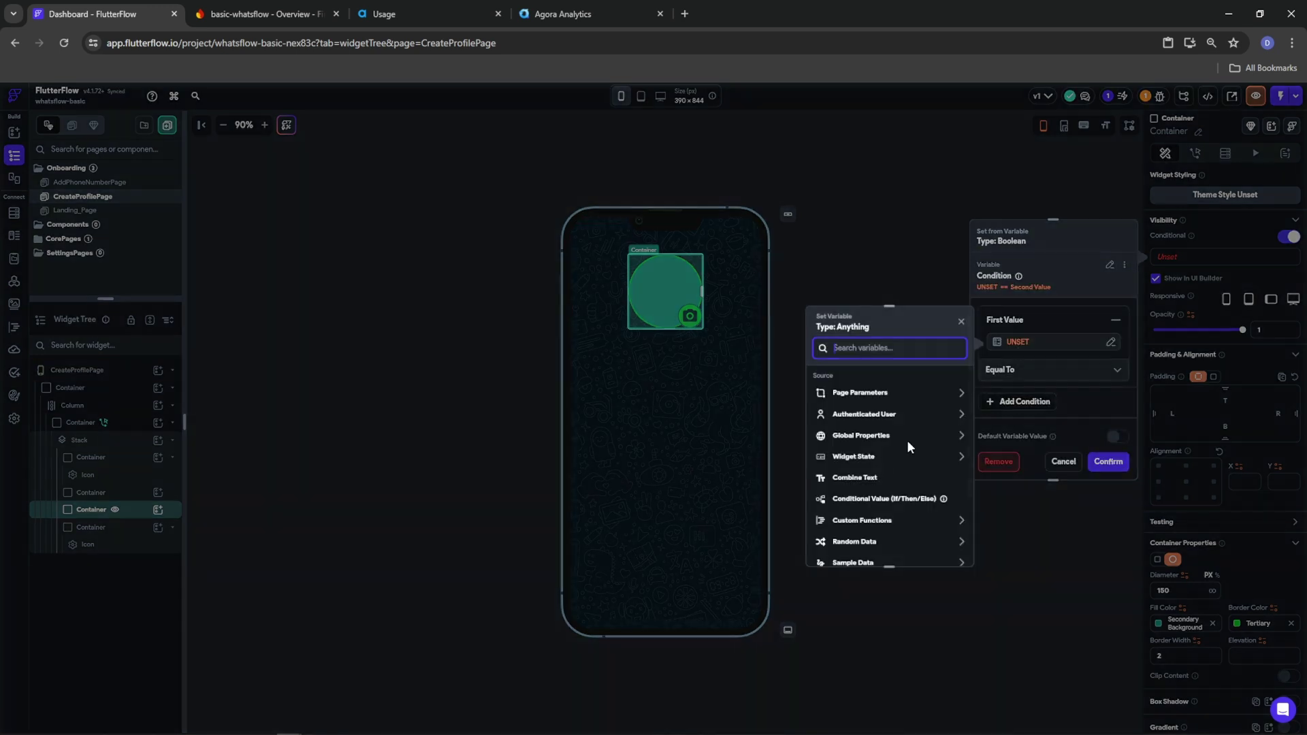
pyautogui.click(844, 460)
pyautogui.click(847, 497)
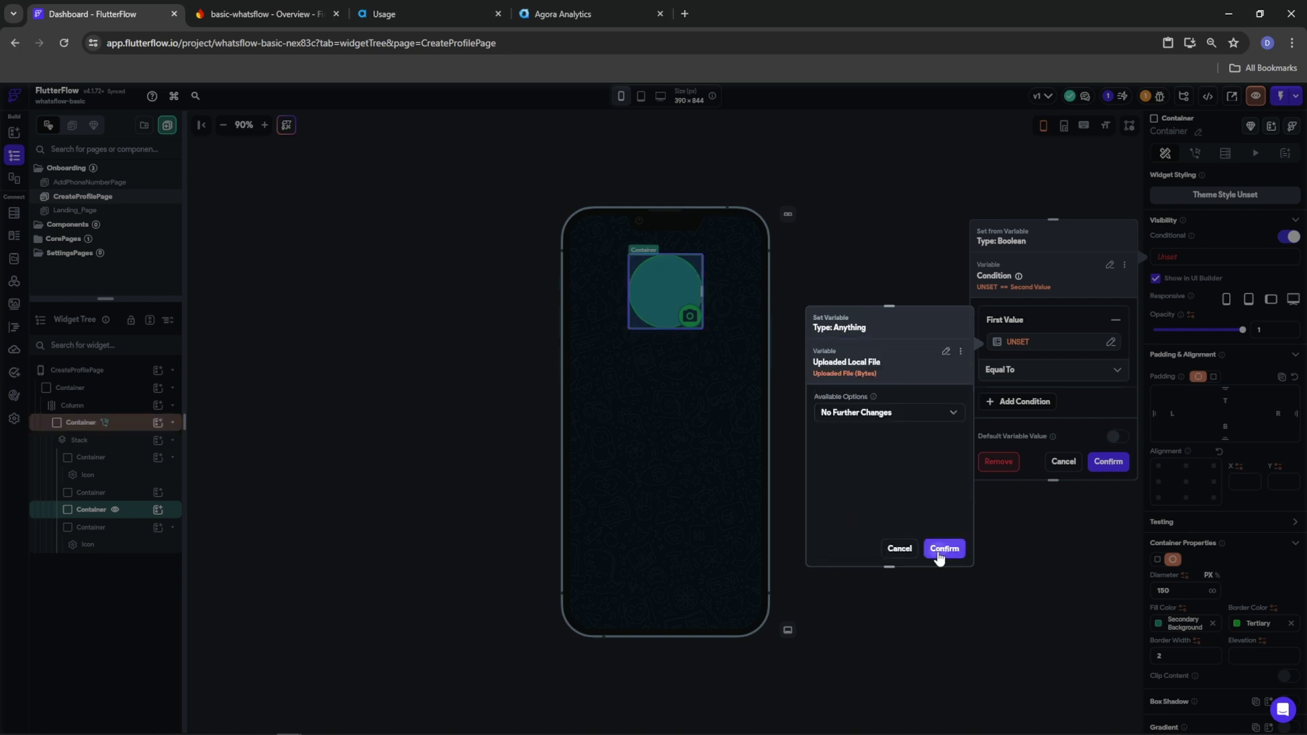
pyautogui.click(939, 549)
pyautogui.click(1027, 372)
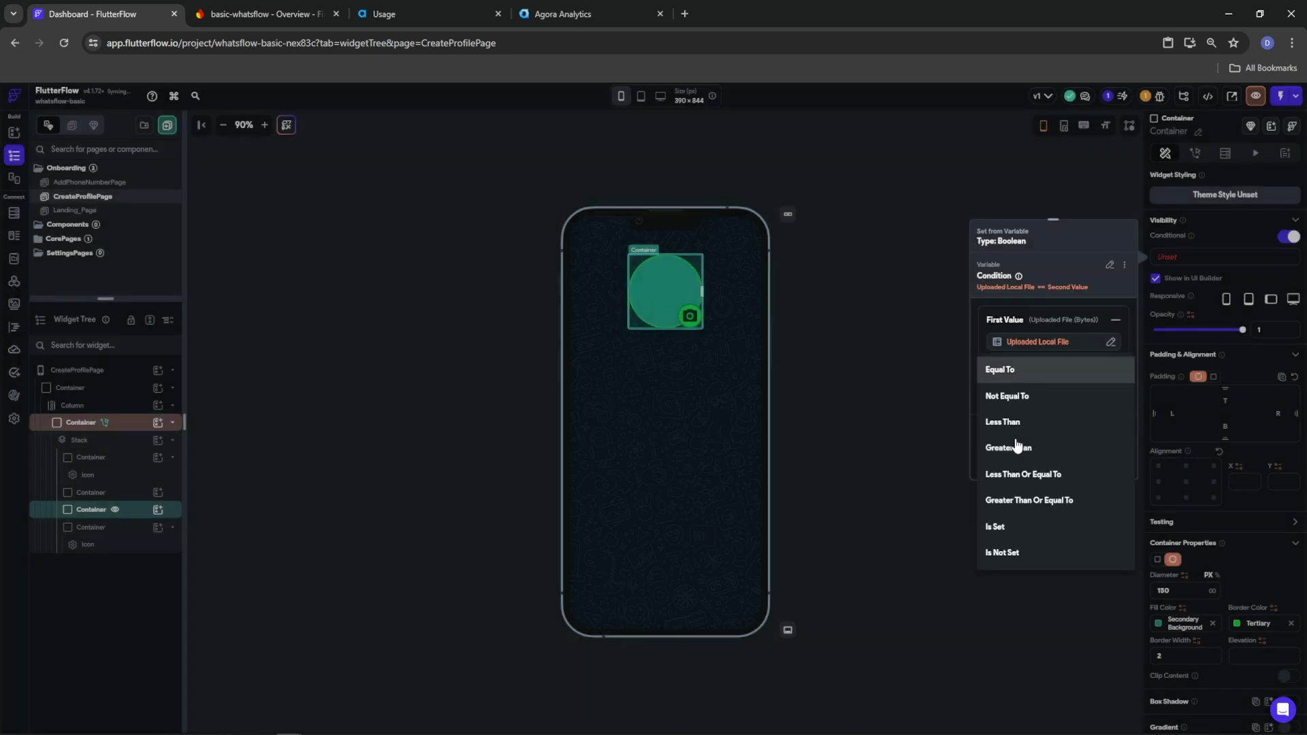
pyautogui.click(997, 527)
pyautogui.click(1108, 462)
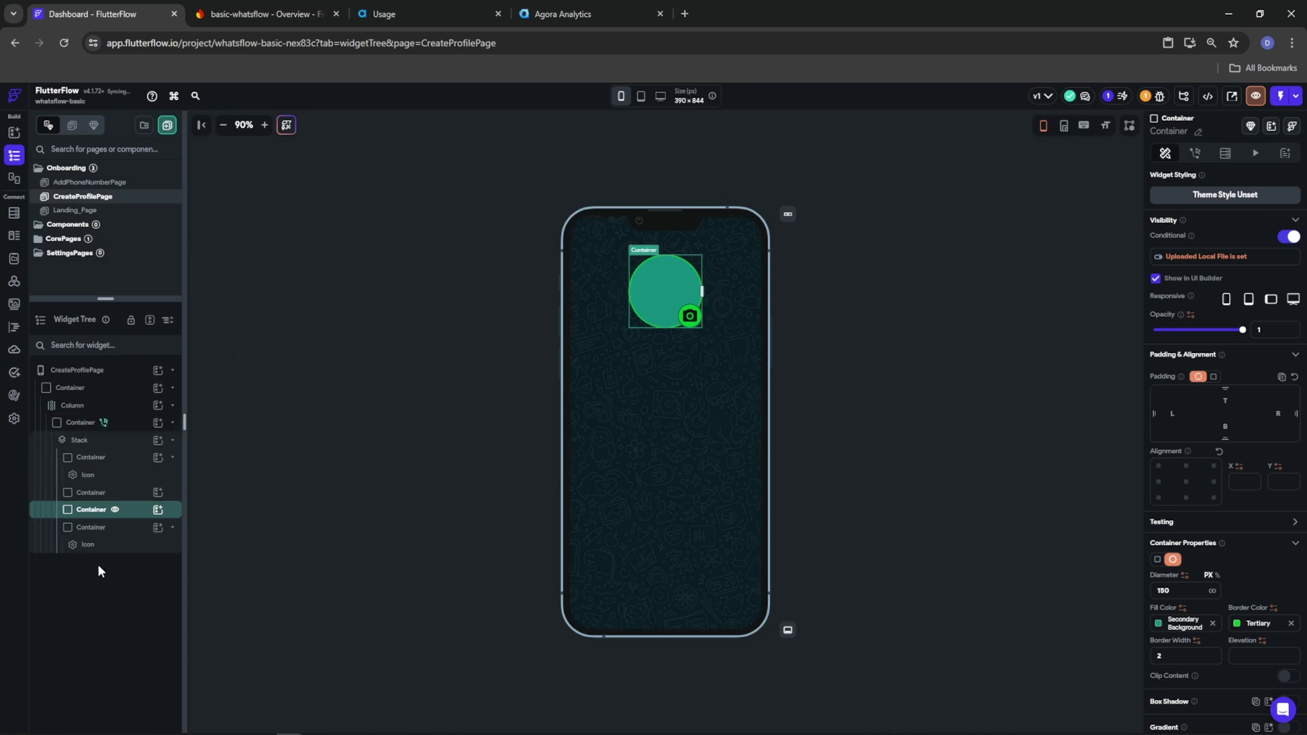
# Make the avatar circle visible only when the authenticated user's Photo URL is set
pyautogui.click(113, 493)
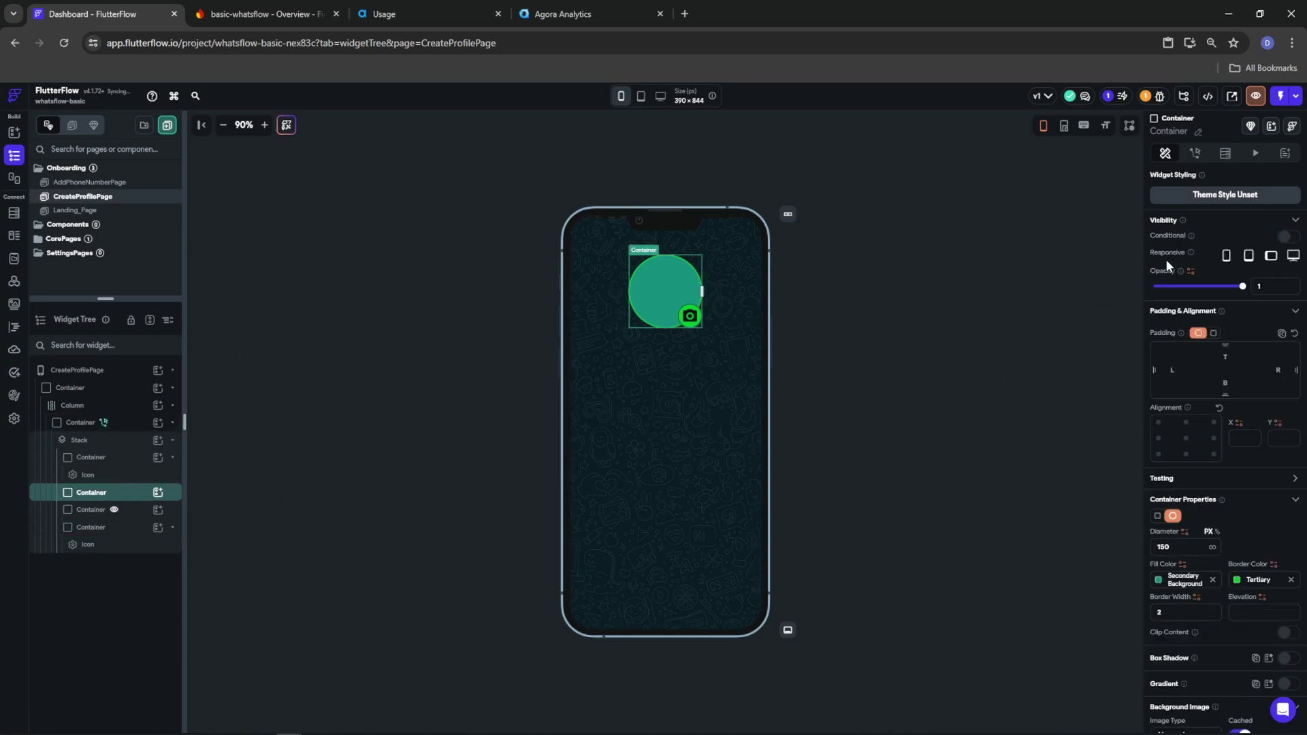
pyautogui.scroll(-5, 1240, 610)
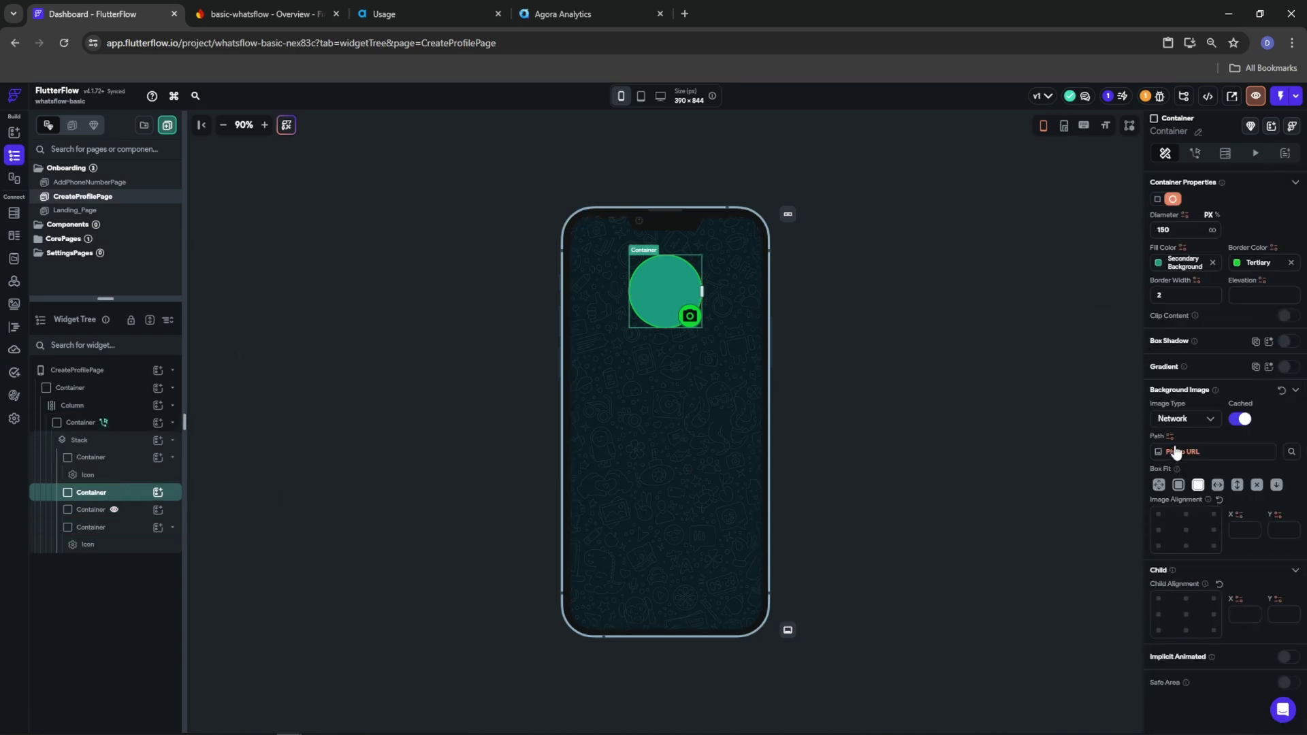
pyautogui.scroll(5, 1177, 453)
pyautogui.click(1285, 236)
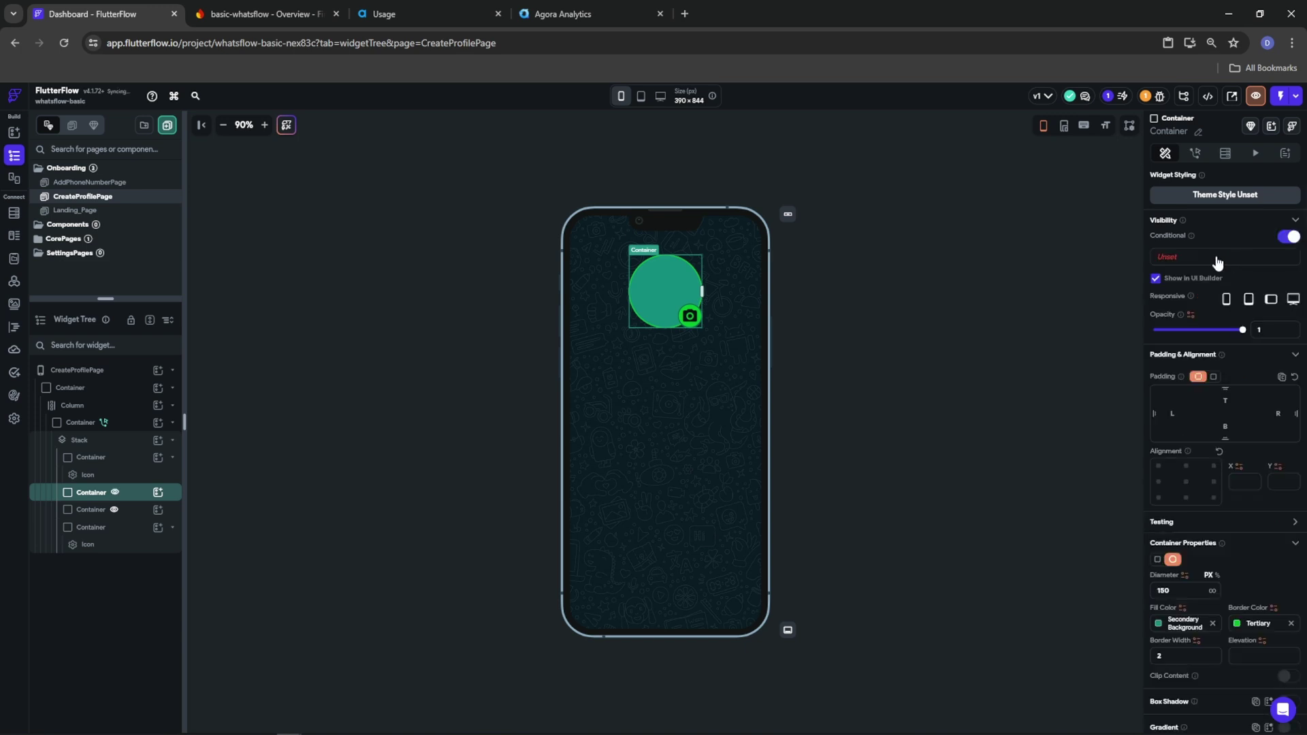
pyautogui.click(1168, 257)
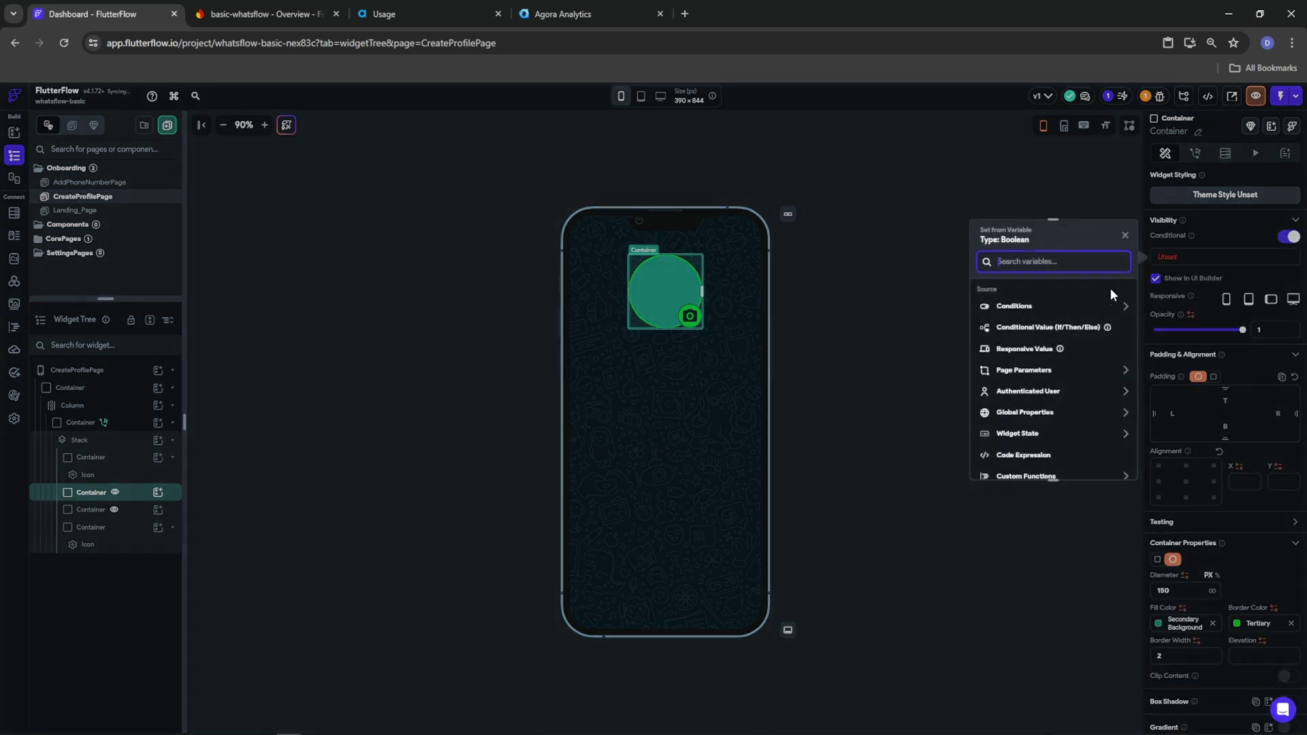
pyautogui.click(1030, 394)
pyautogui.click(1014, 306)
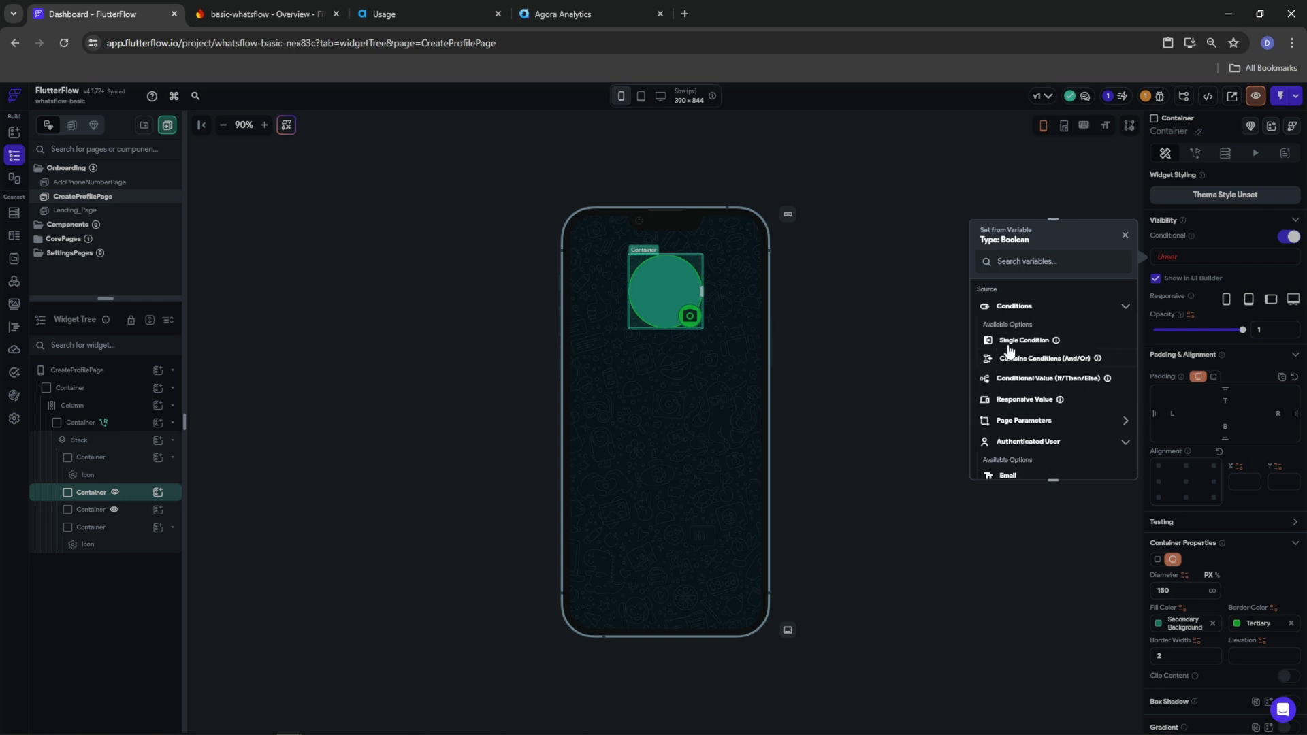
pyautogui.click(1011, 341)
pyautogui.click(1016, 349)
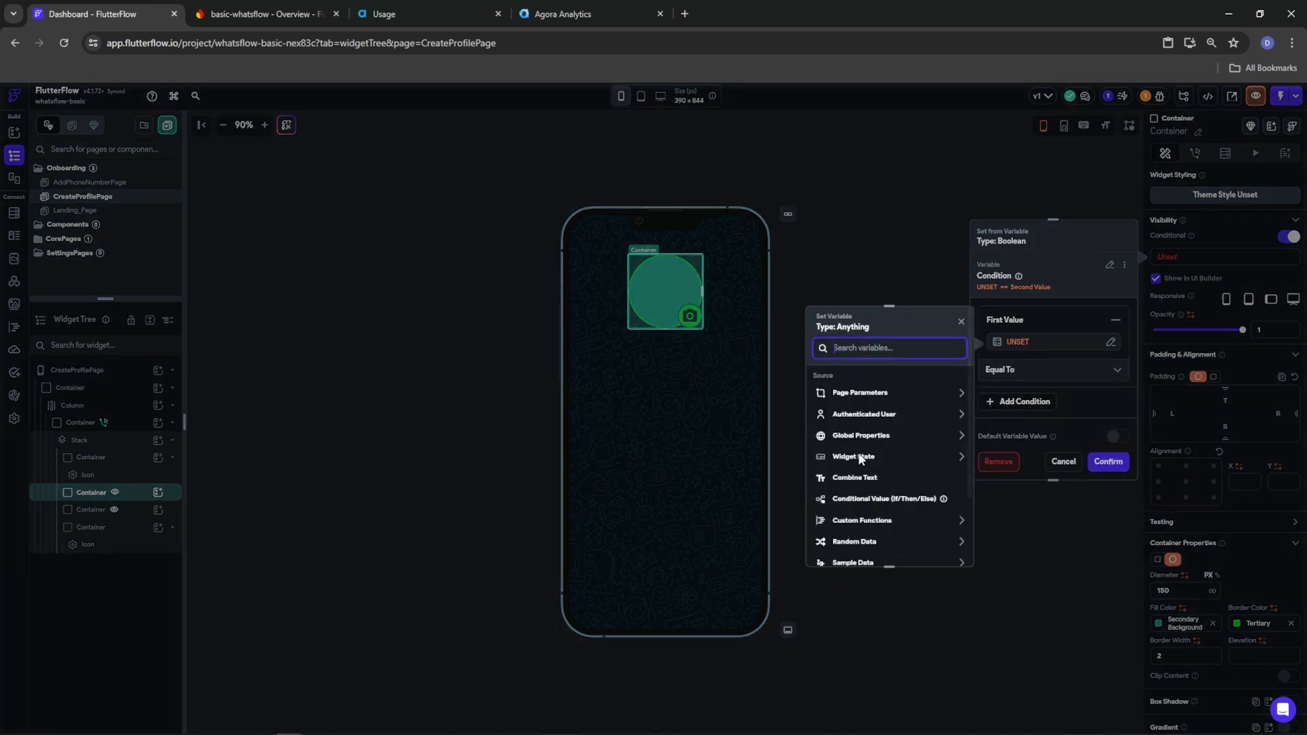
pyautogui.click(864, 416)
pyautogui.click(851, 503)
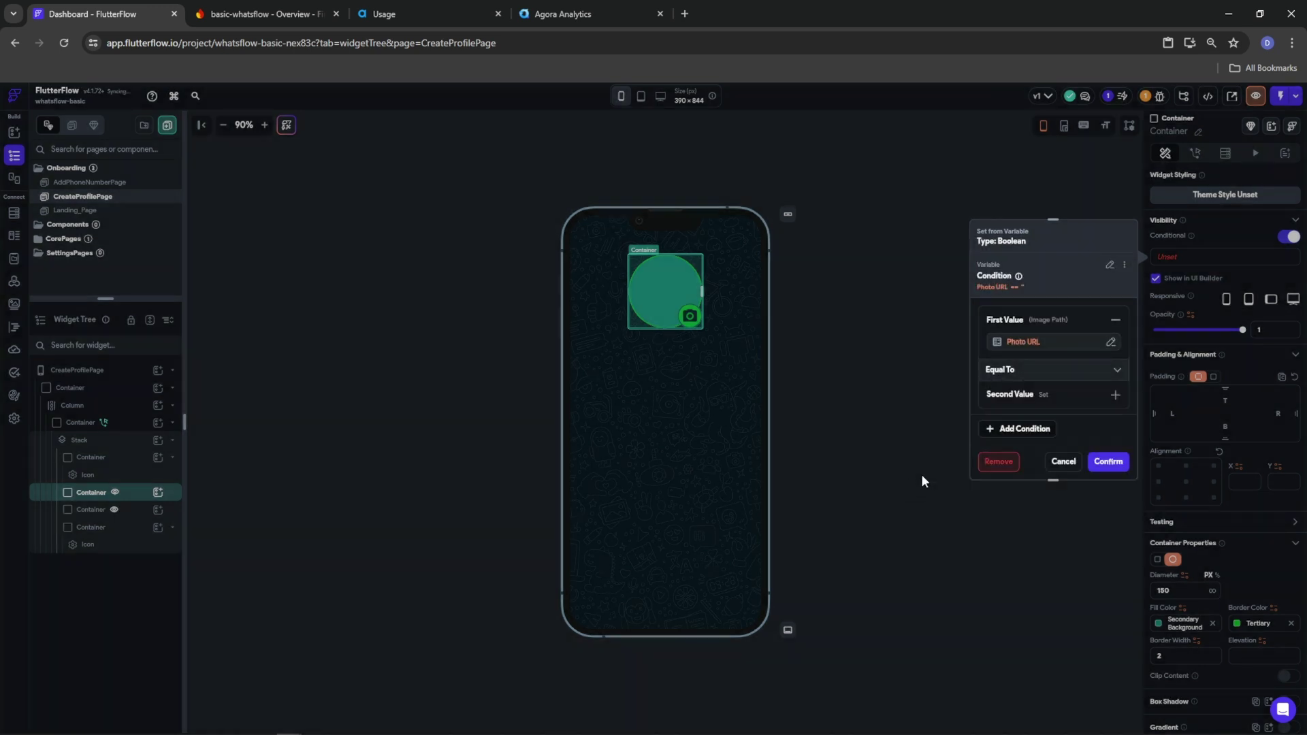
pyautogui.click(1004, 370)
pyautogui.click(1015, 420)
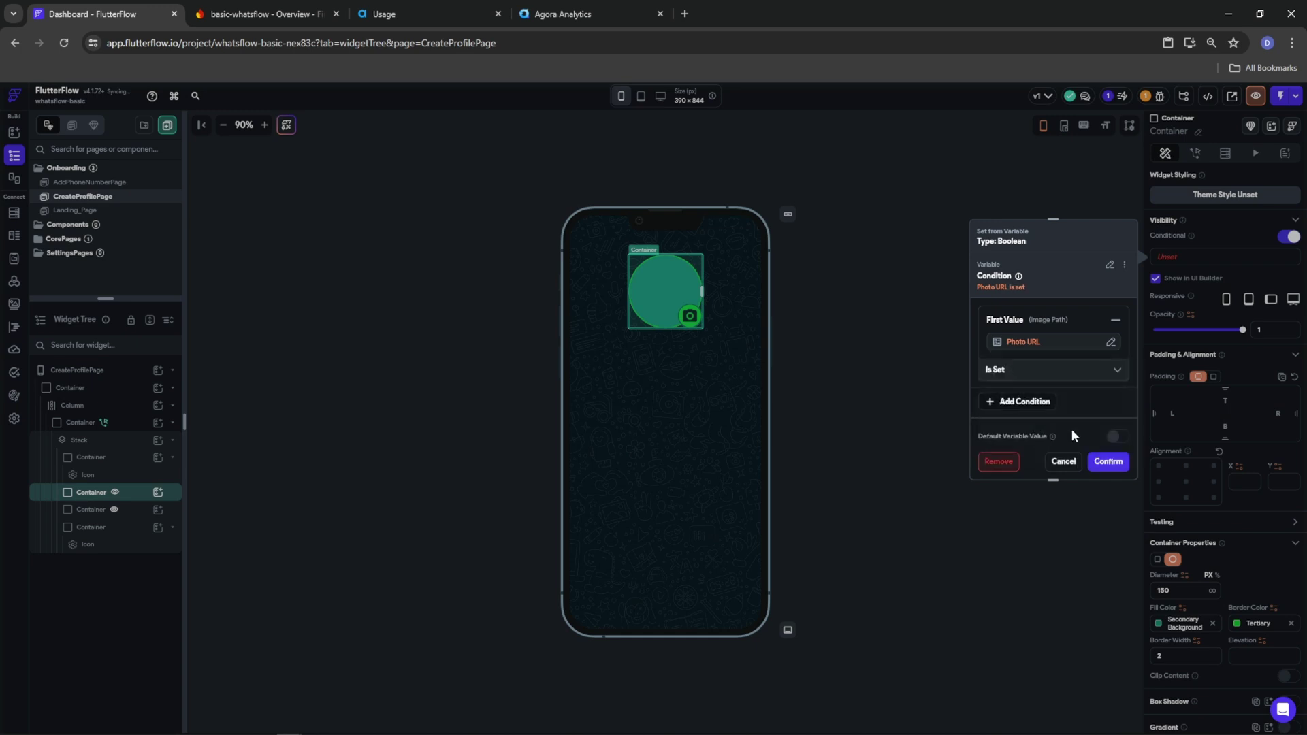
pyautogui.click(1109, 462)
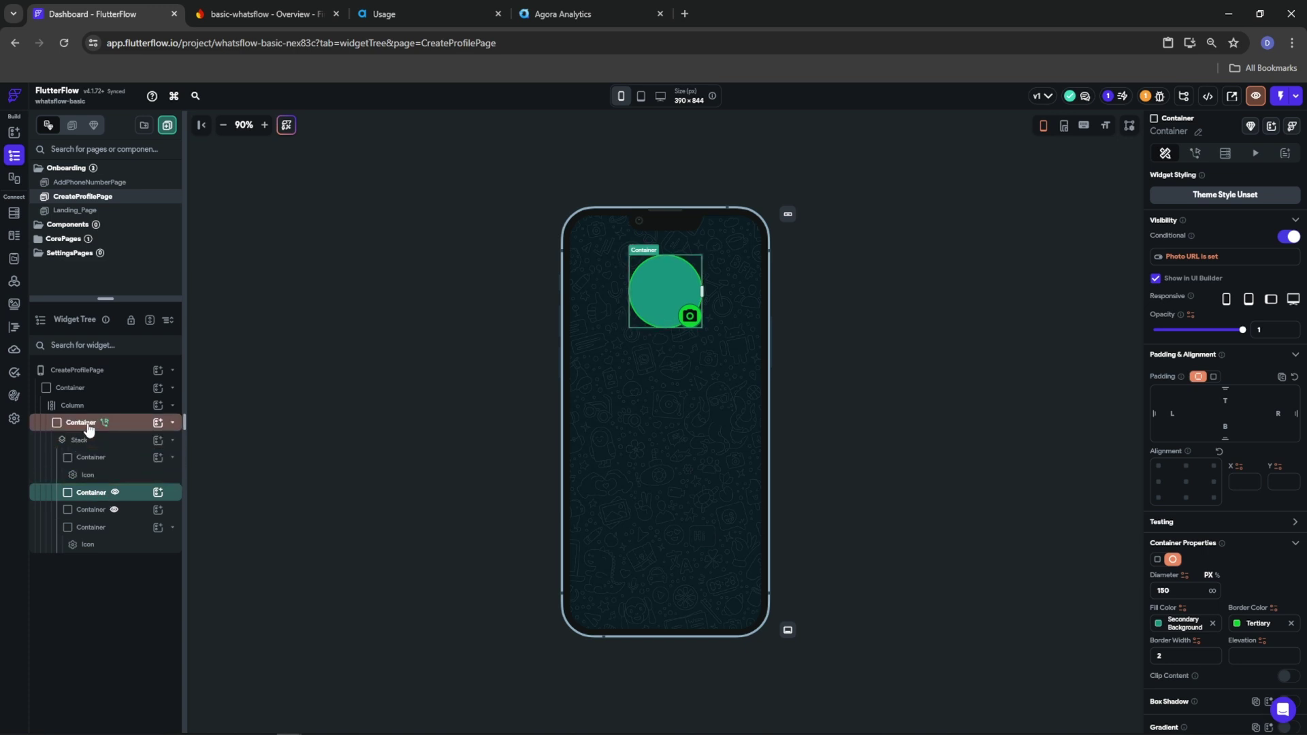
# Review the camera badge container and the avatar's upload-on-tap action
pyautogui.click(93, 512)
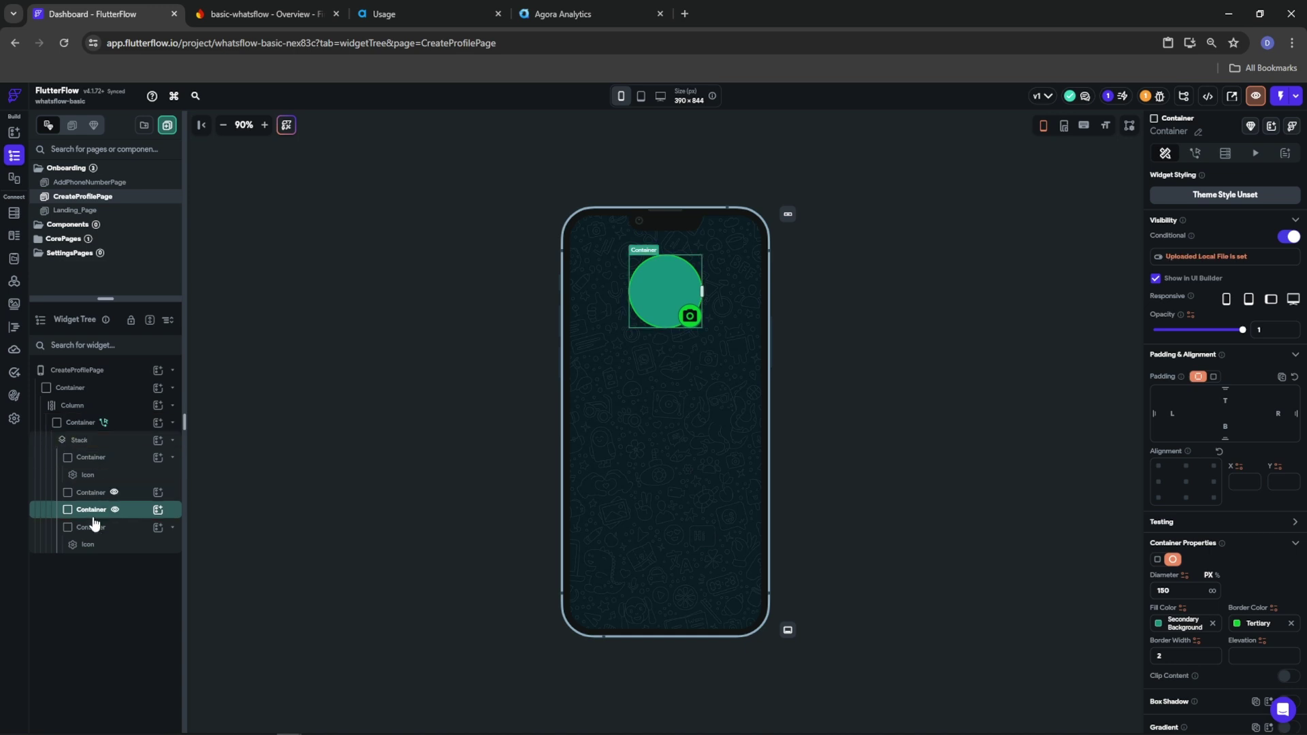
pyautogui.click(93, 528)
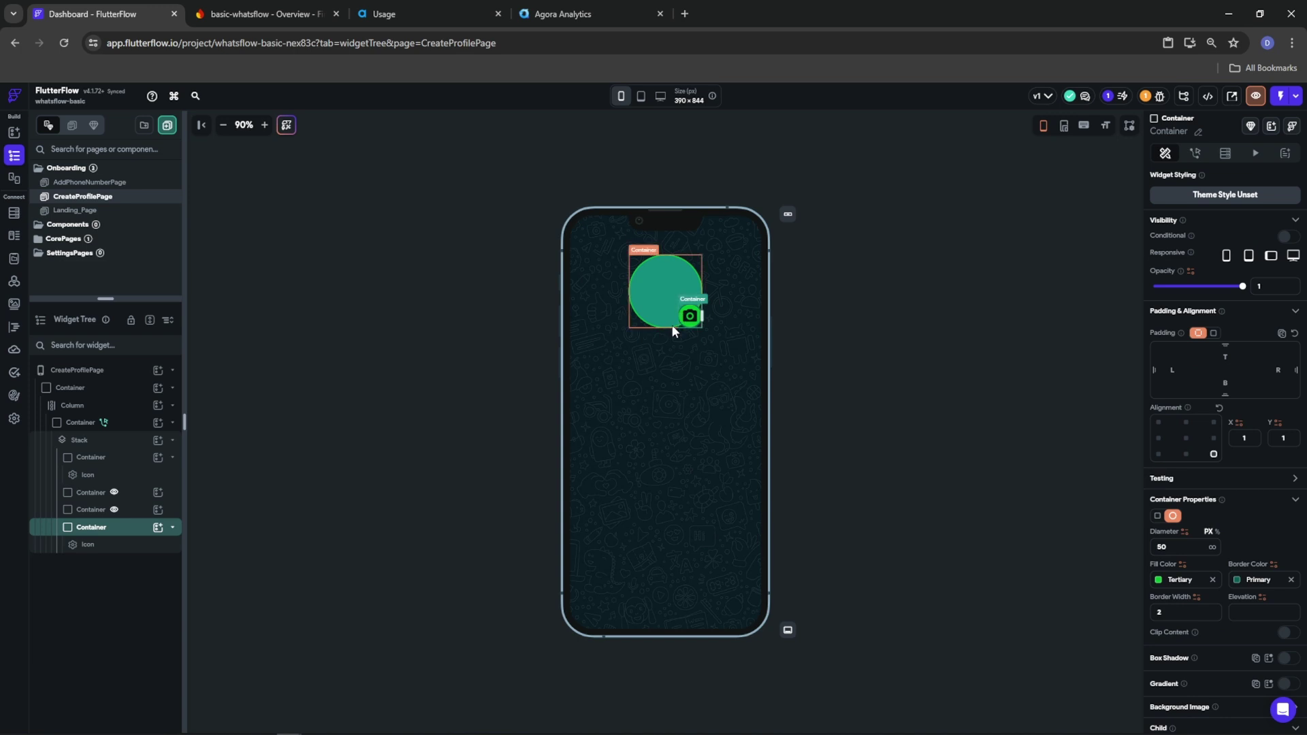
pyautogui.click(77, 426)
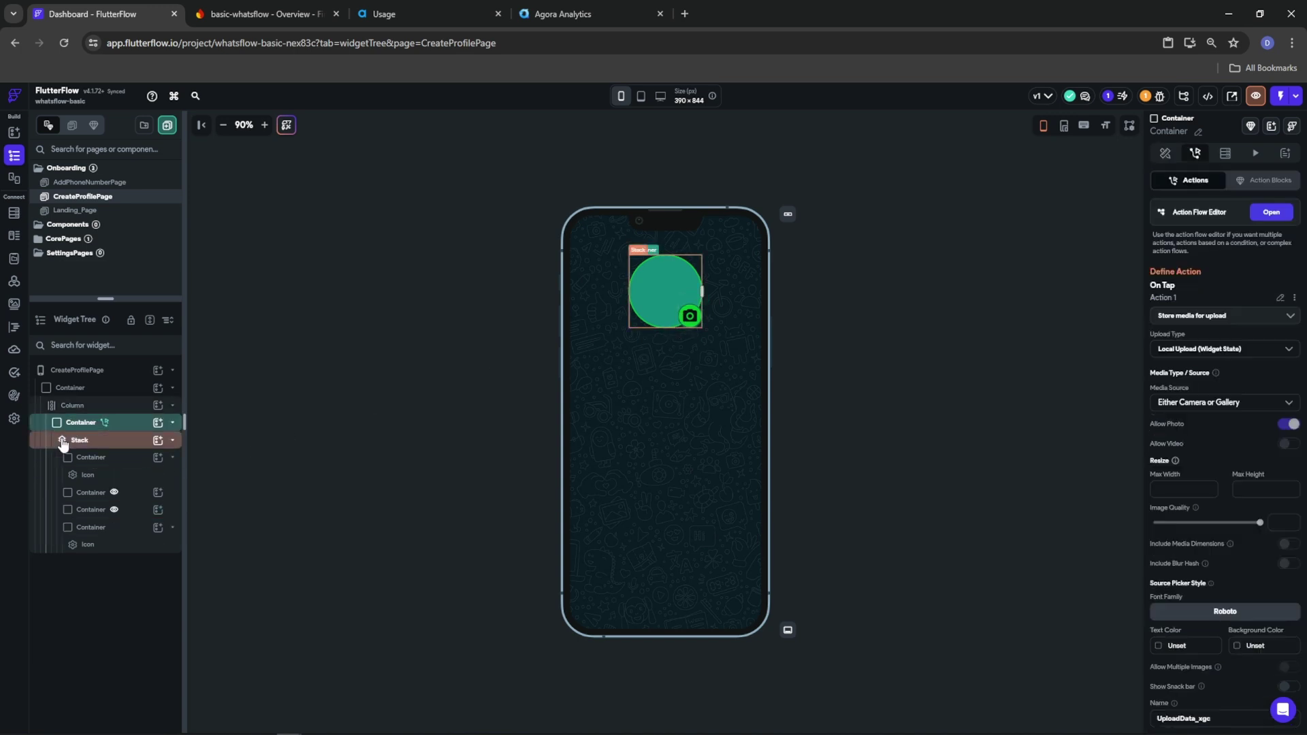
pyautogui.click(172, 423)
pyautogui.click(72, 405)
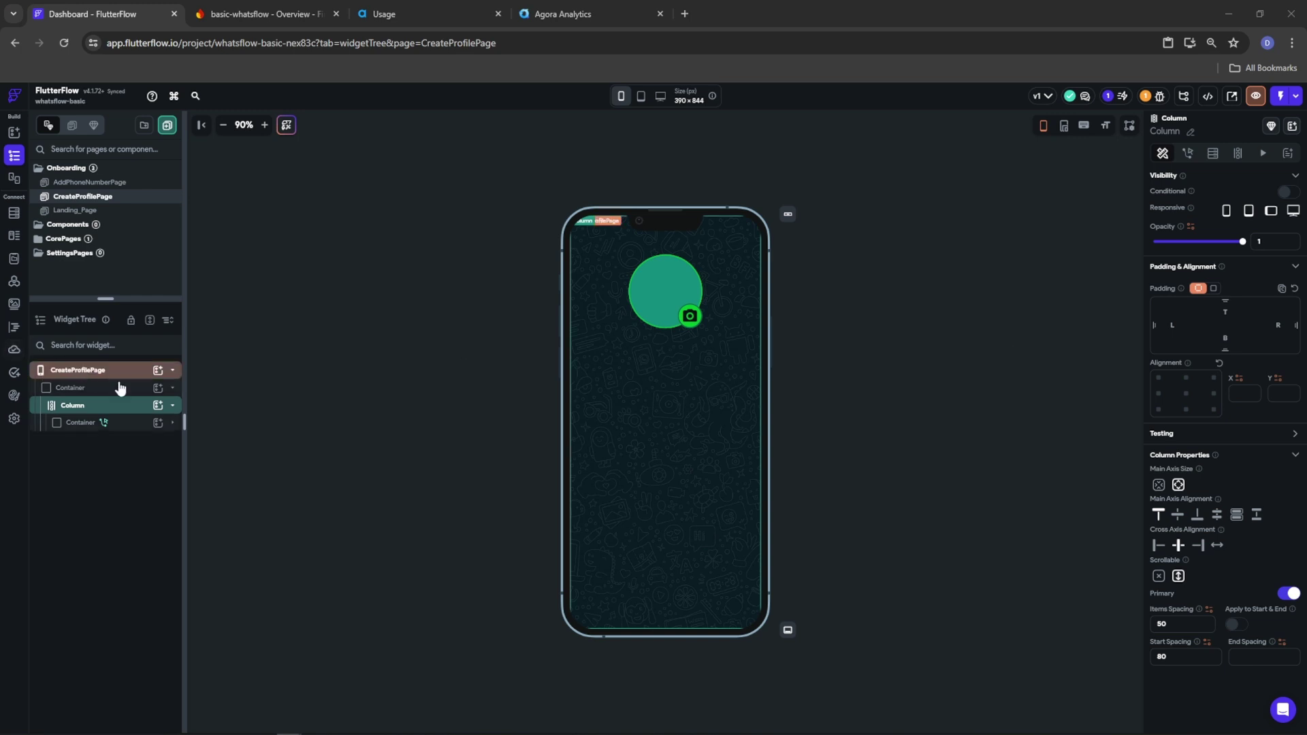
# Add a Row below the avatar and place an Icon inside it
pyautogui.click(158, 406)
pyautogui.click(315, 469)
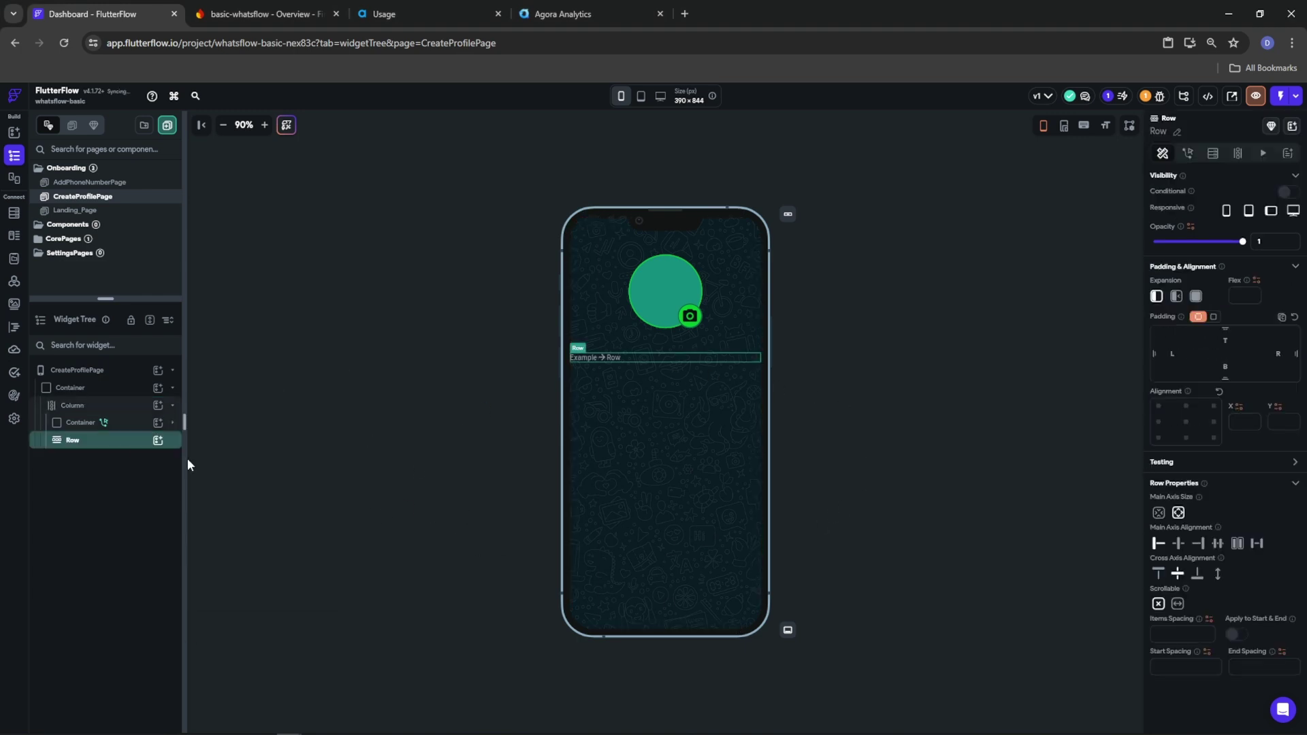
pyautogui.click(158, 440)
pyautogui.write('icon')
pyautogui.click(215, 644)
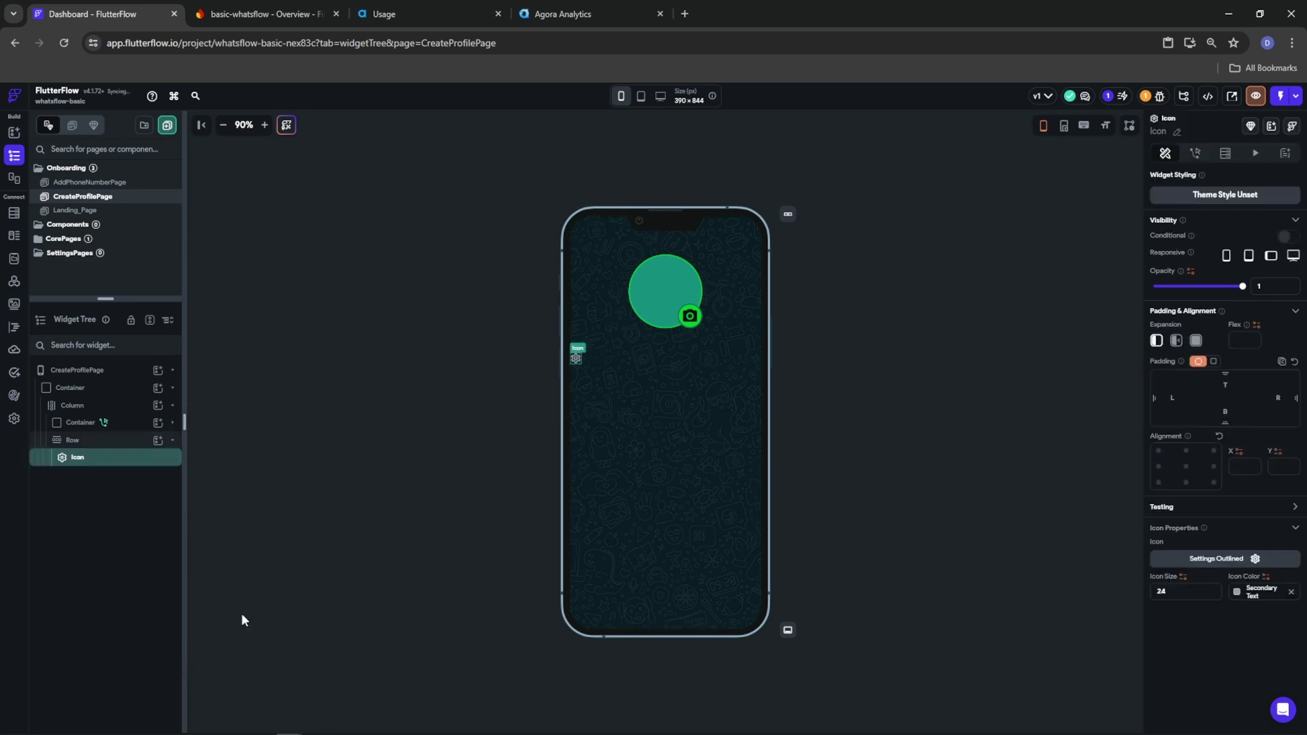
pyautogui.click(80, 441)
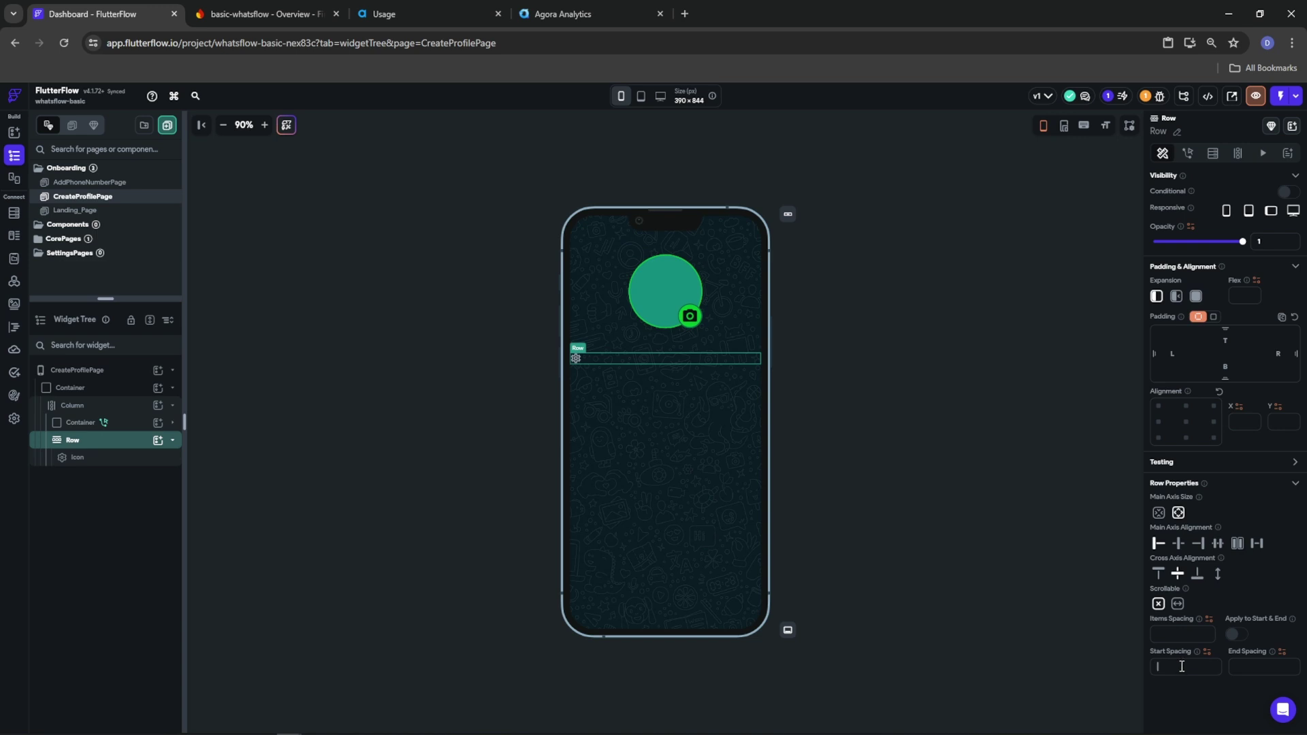
# Set the row's spacing to 8 and add a Column beside the icon
pyautogui.click(1243, 666)
pyautogui.click(159, 441)
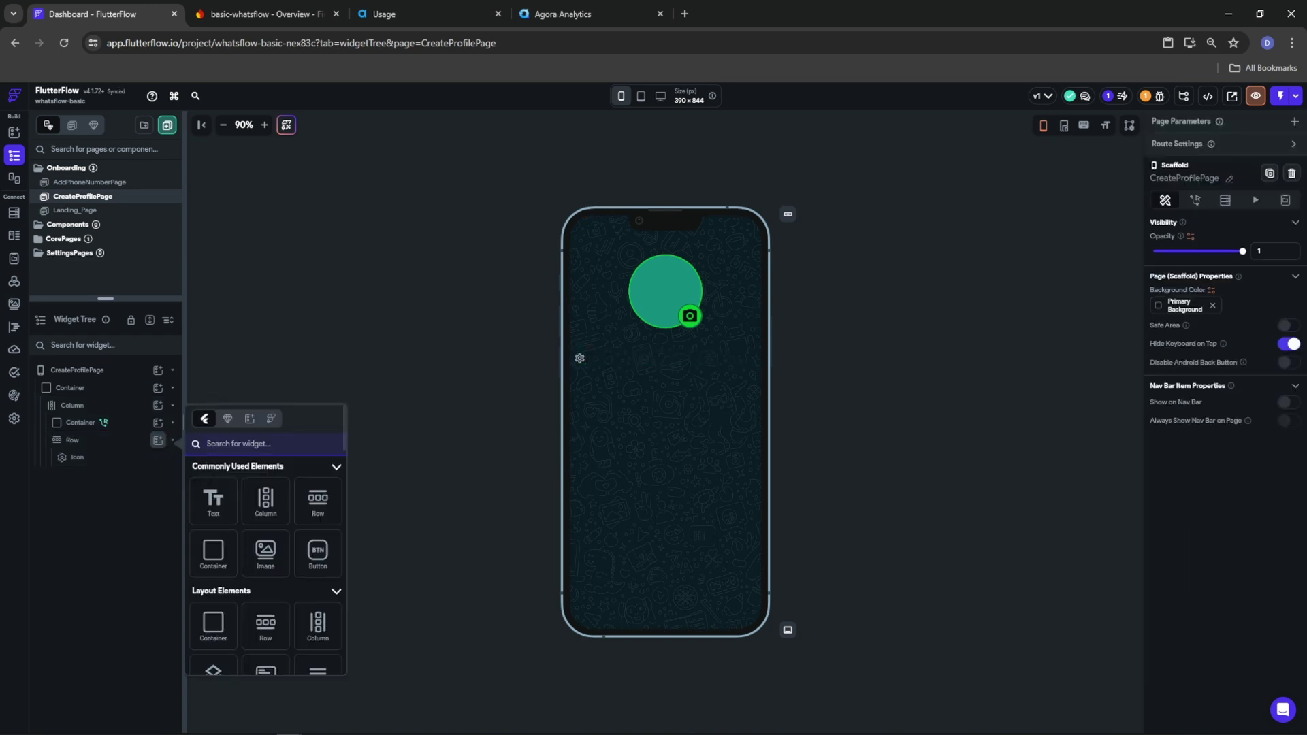
pyautogui.click(265, 500)
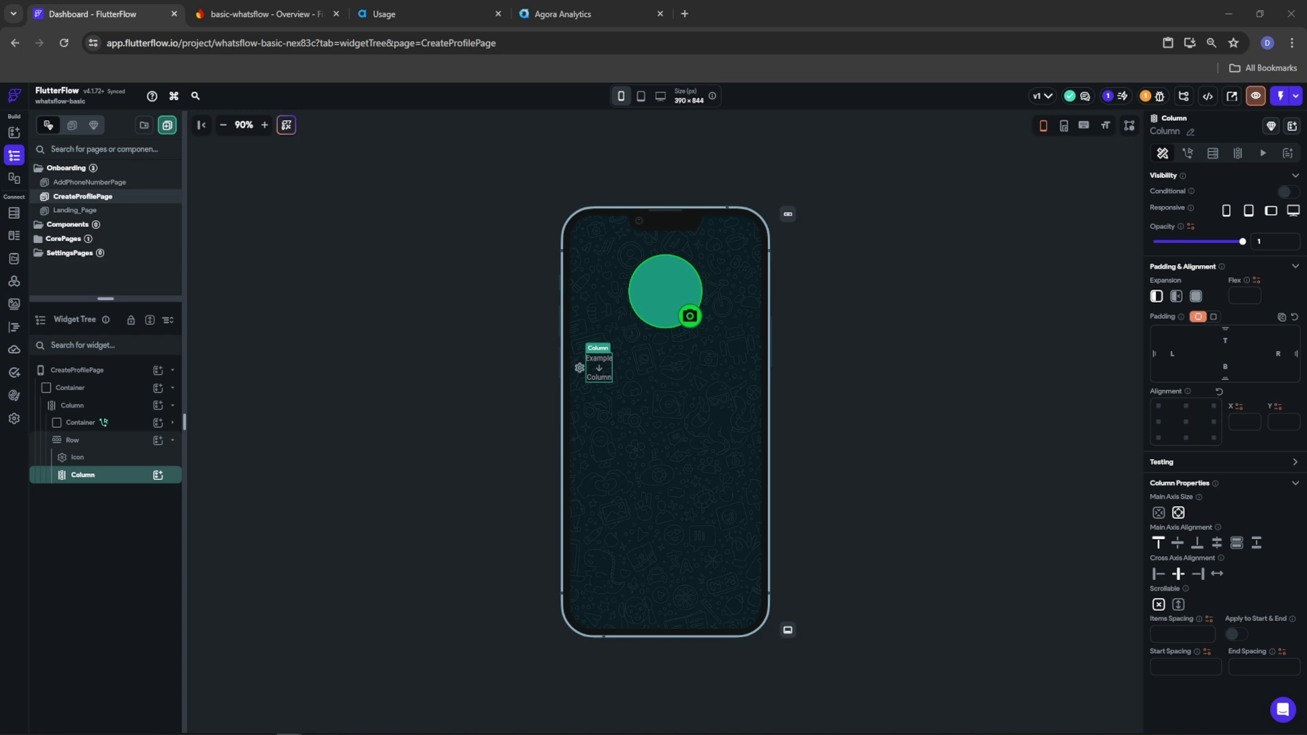
pyautogui.click(157, 476)
# Add a TextField to the new column and wrap its Container in a Row
pyautogui.write('text')
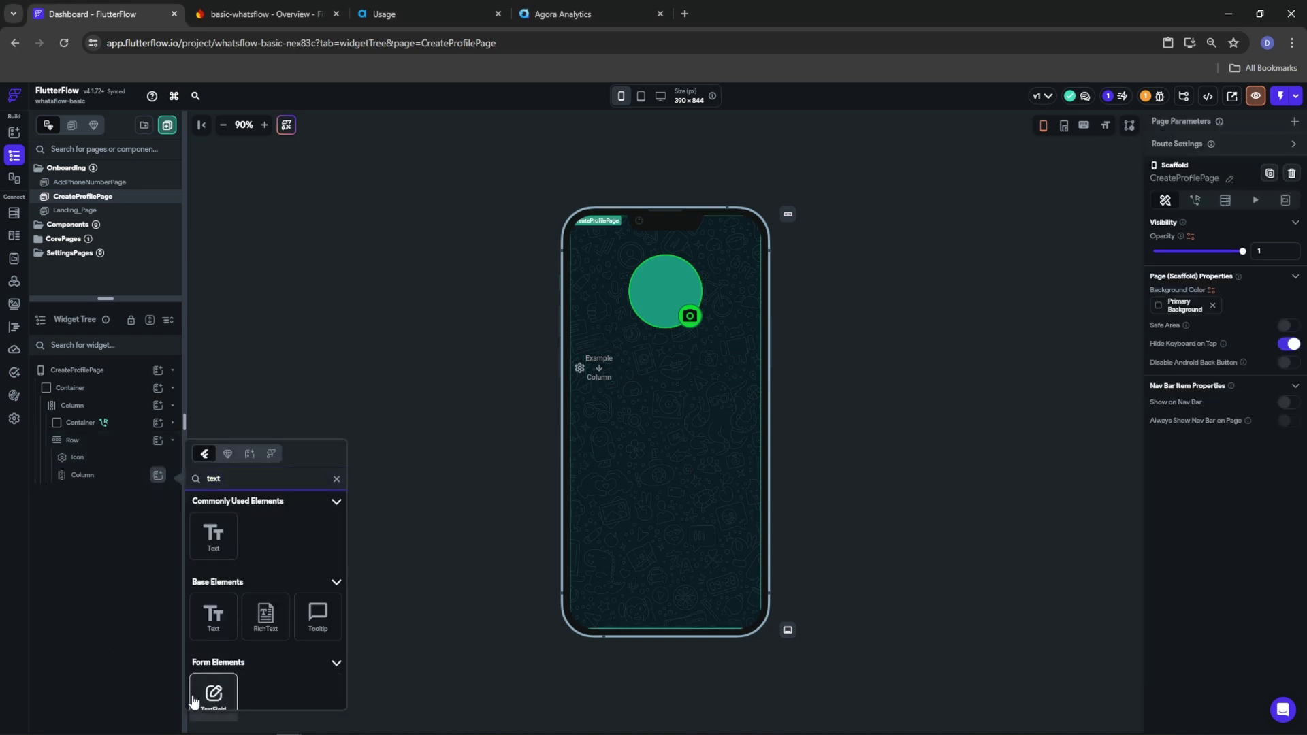
pyautogui.click(198, 705)
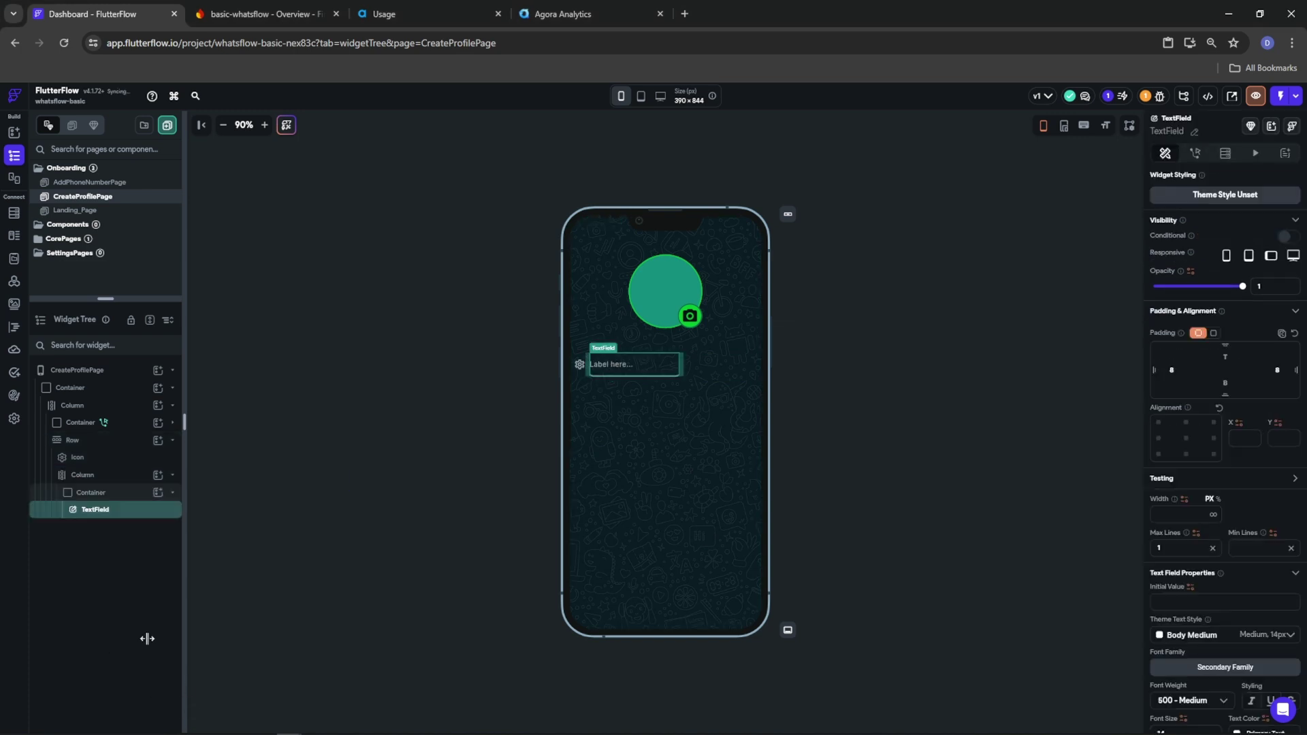
pyautogui.click(109, 492)
pyautogui.rightClick(87, 496)
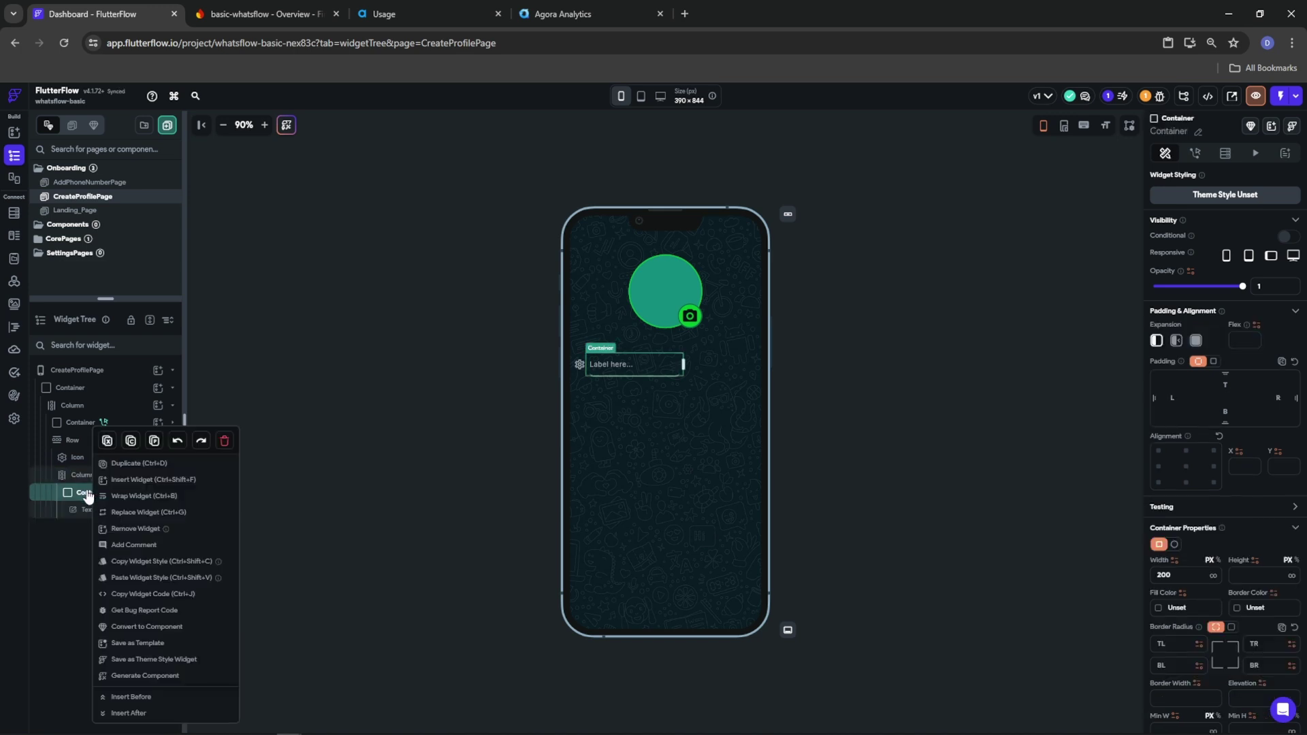
pyautogui.click(161, 501)
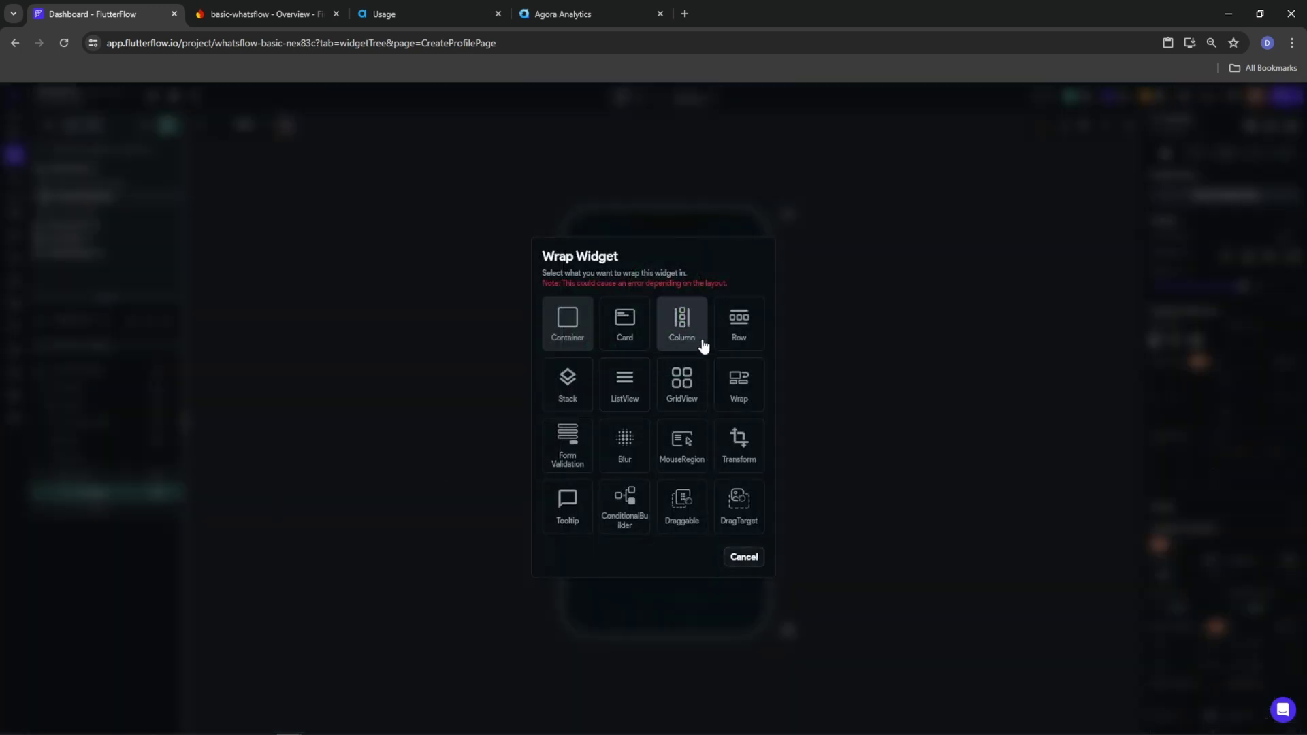
pyautogui.click(738, 328)
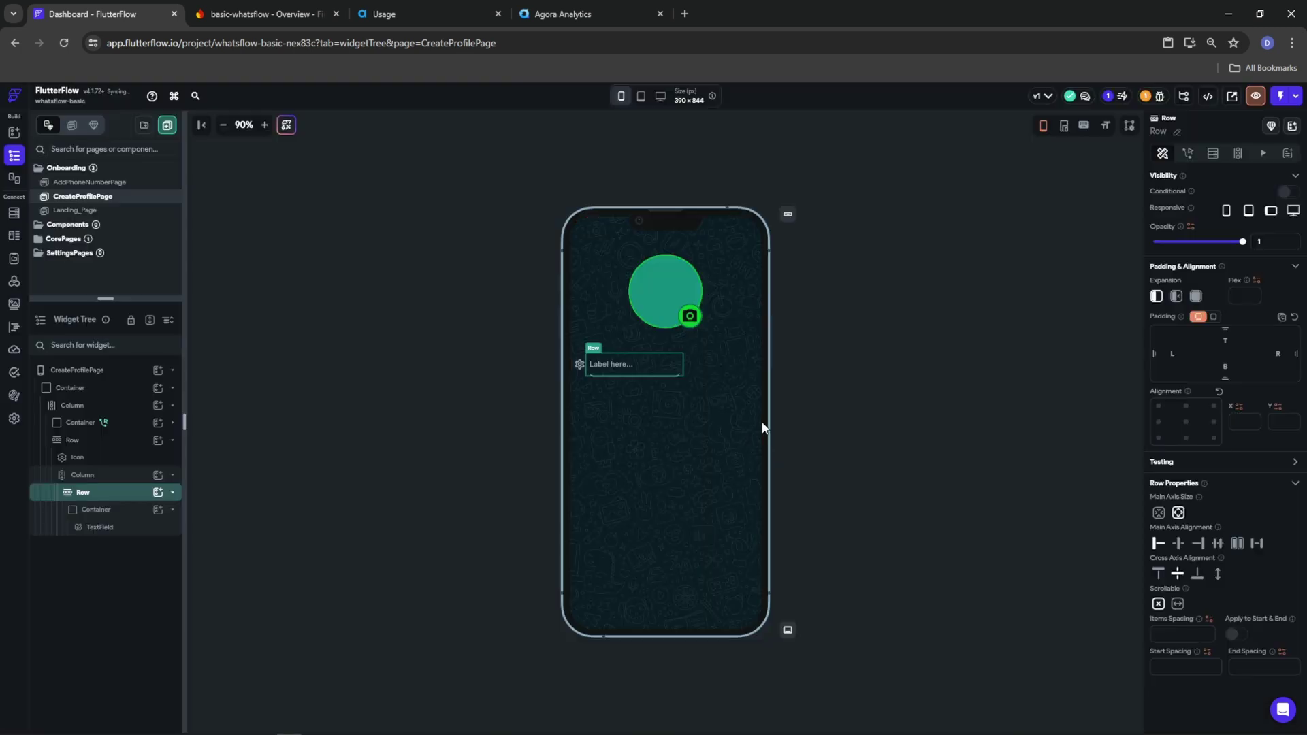
pyautogui.click(1197, 298)
pyautogui.click(844, 480)
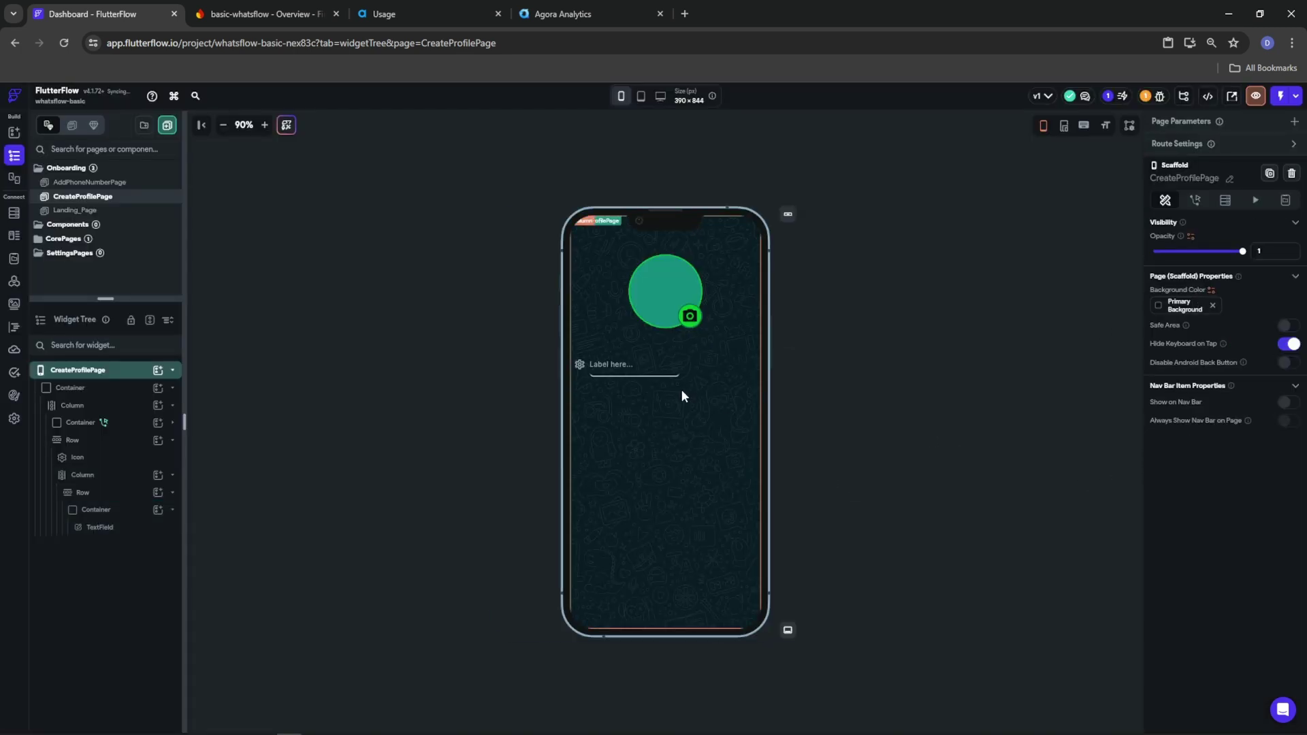
# Set the text field's Container to Expanded so it fills the row's width
pyautogui.click(671, 361)
pyautogui.click(102, 475)
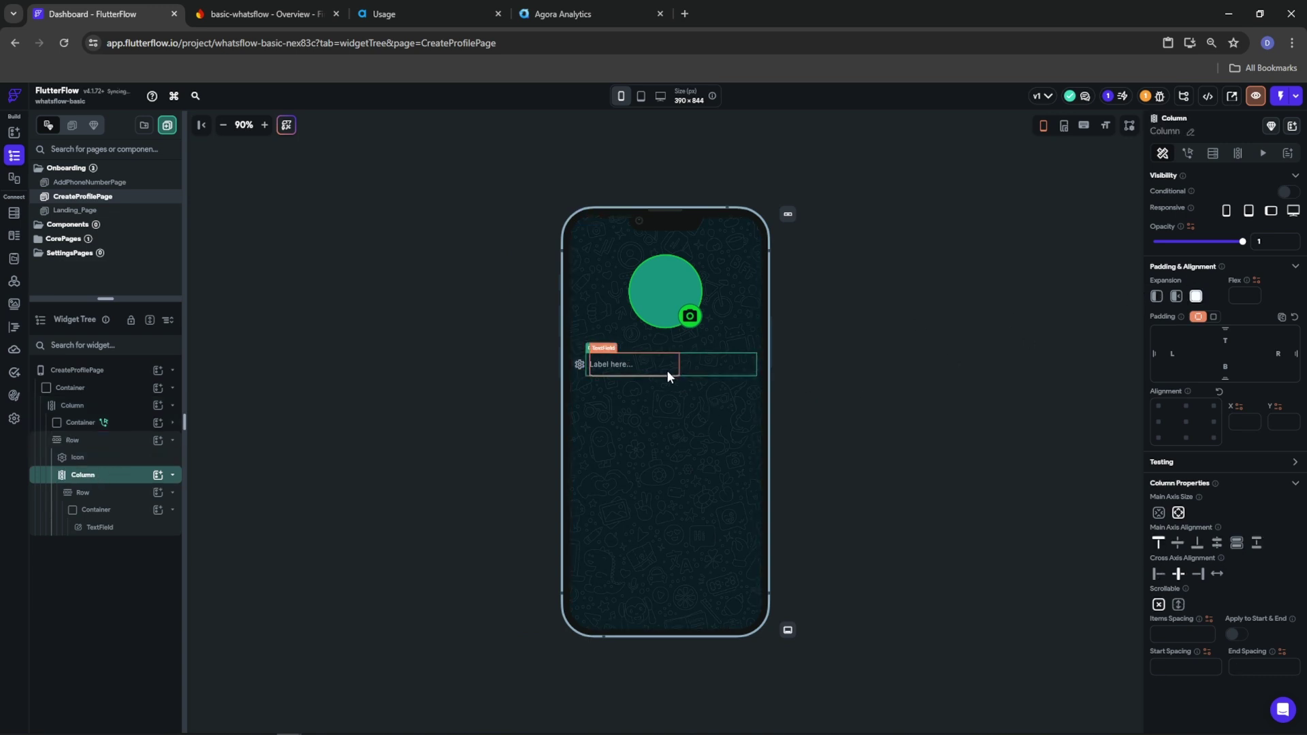
pyautogui.click(93, 498)
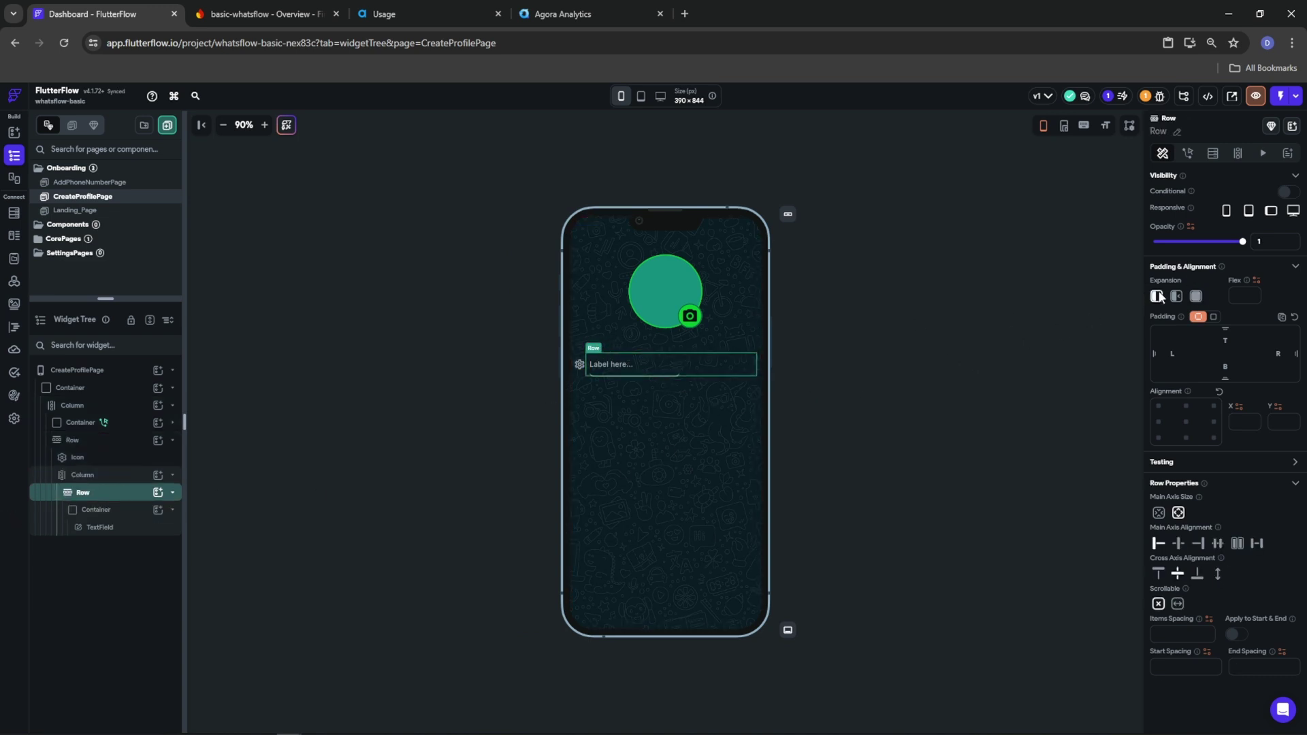
pyautogui.click(566, 341)
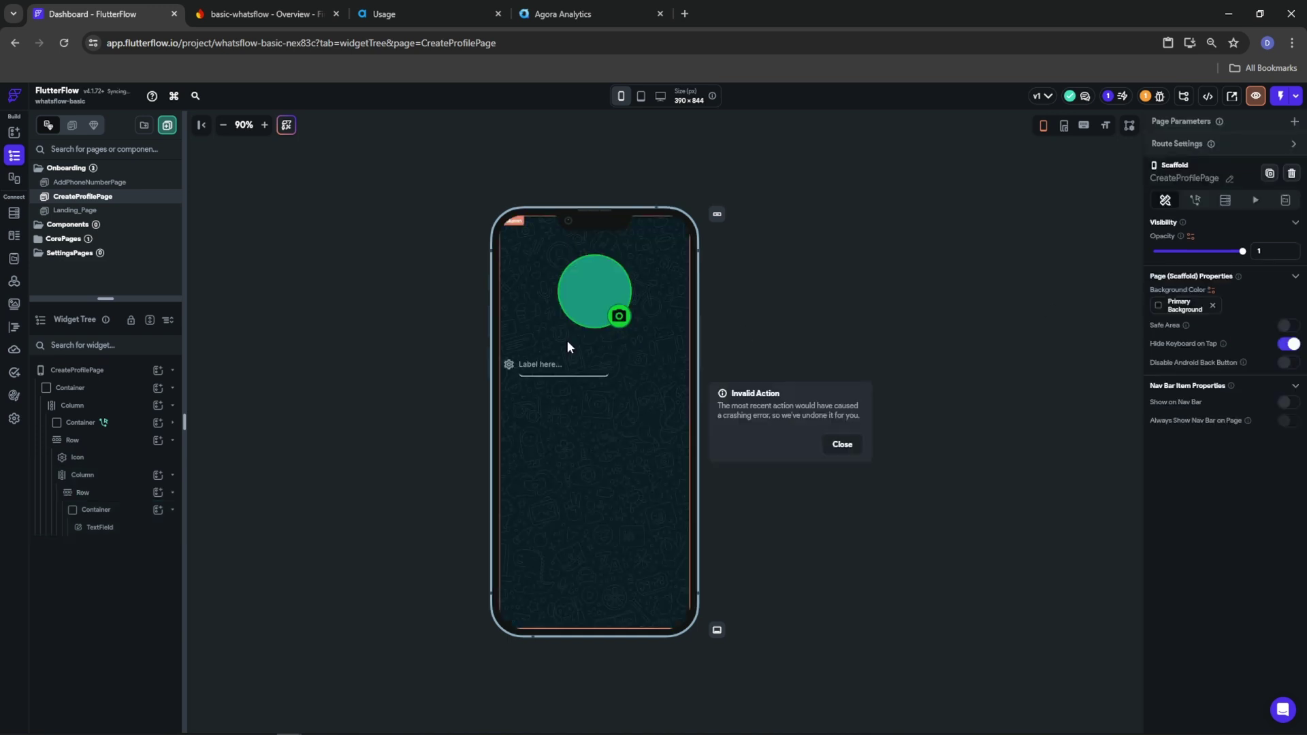
pyautogui.click(857, 444)
pyautogui.click(664, 367)
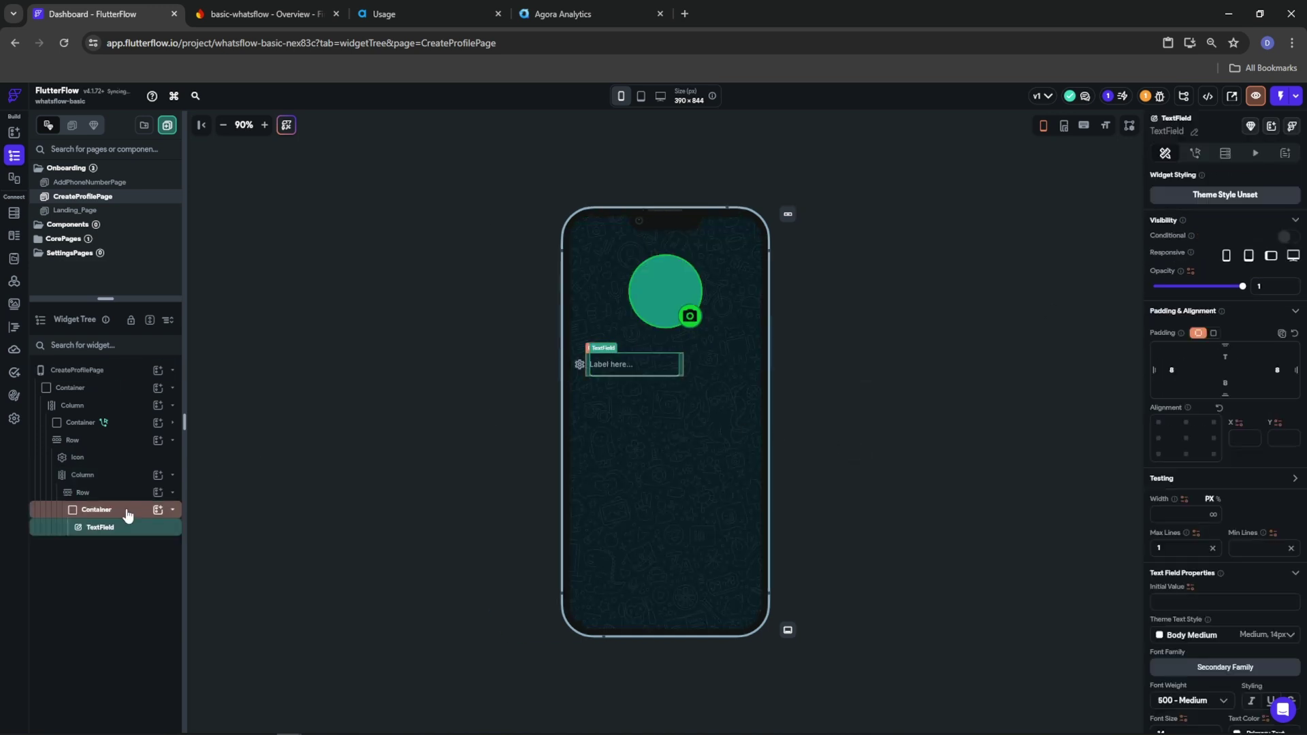
pyautogui.rightClick(82, 495)
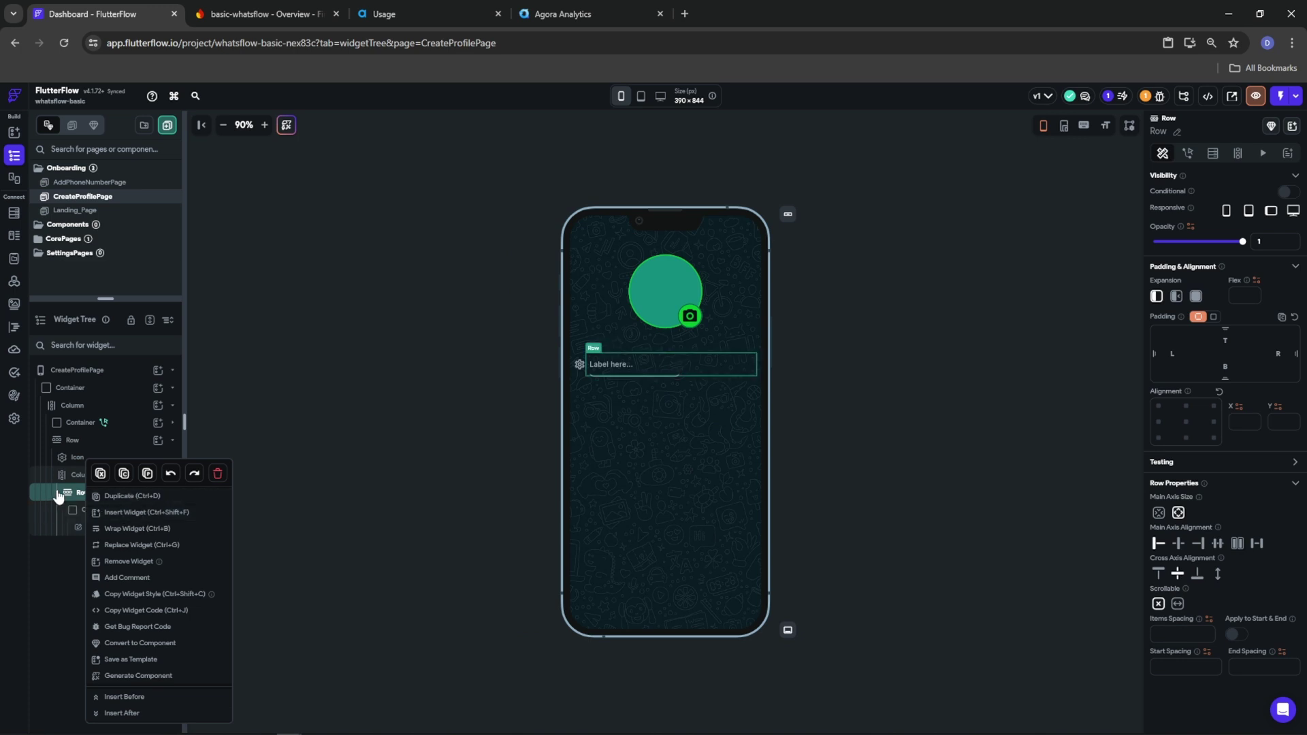
pyautogui.press('Escape')
pyautogui.click(87, 511)
pyautogui.click(1197, 341)
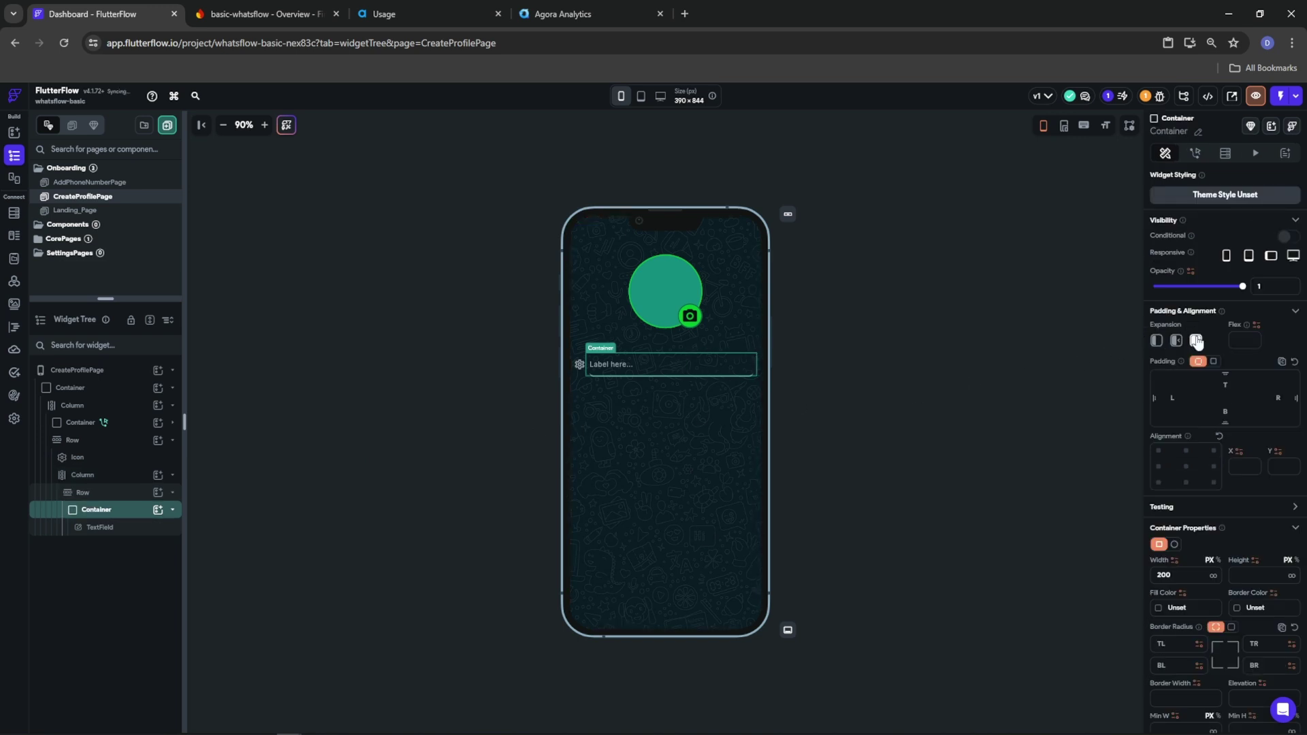
pyautogui.click(725, 365)
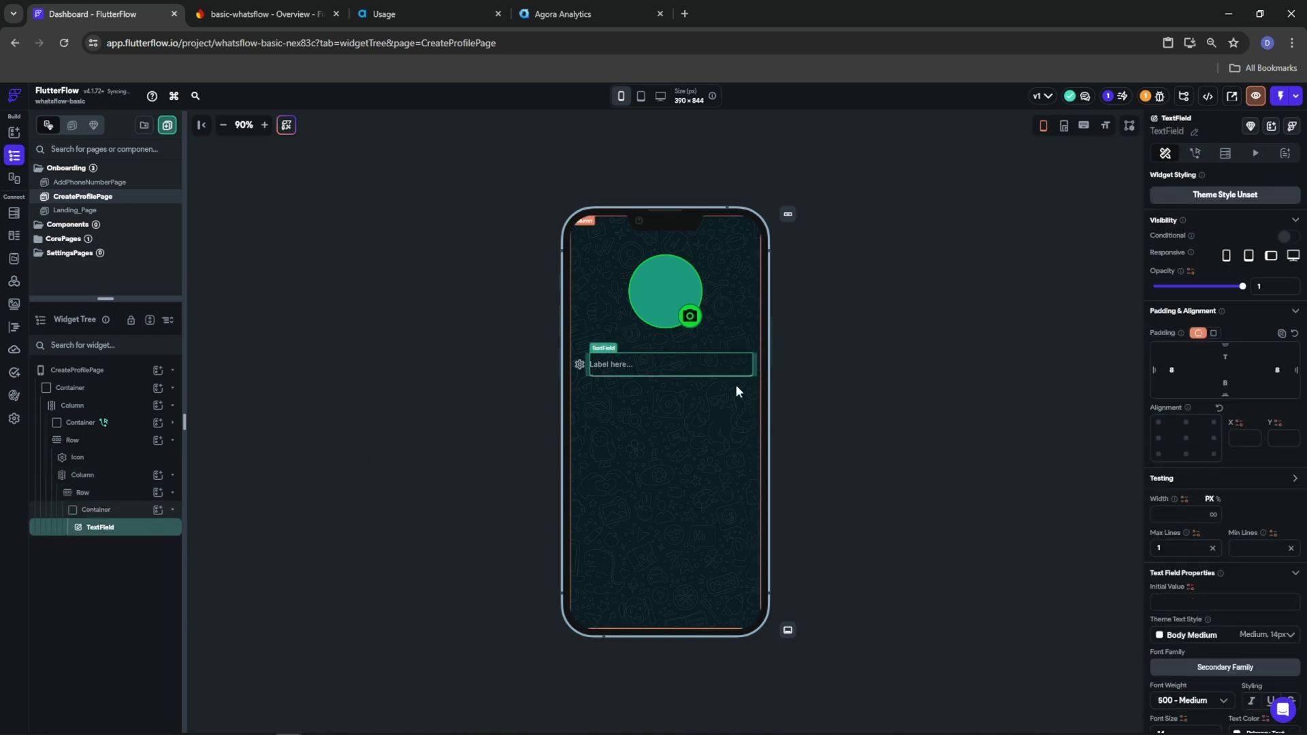
# Give the text field an Outline border with a Tertiary focus border colour
pyautogui.scroll(-10, 1205, 587)
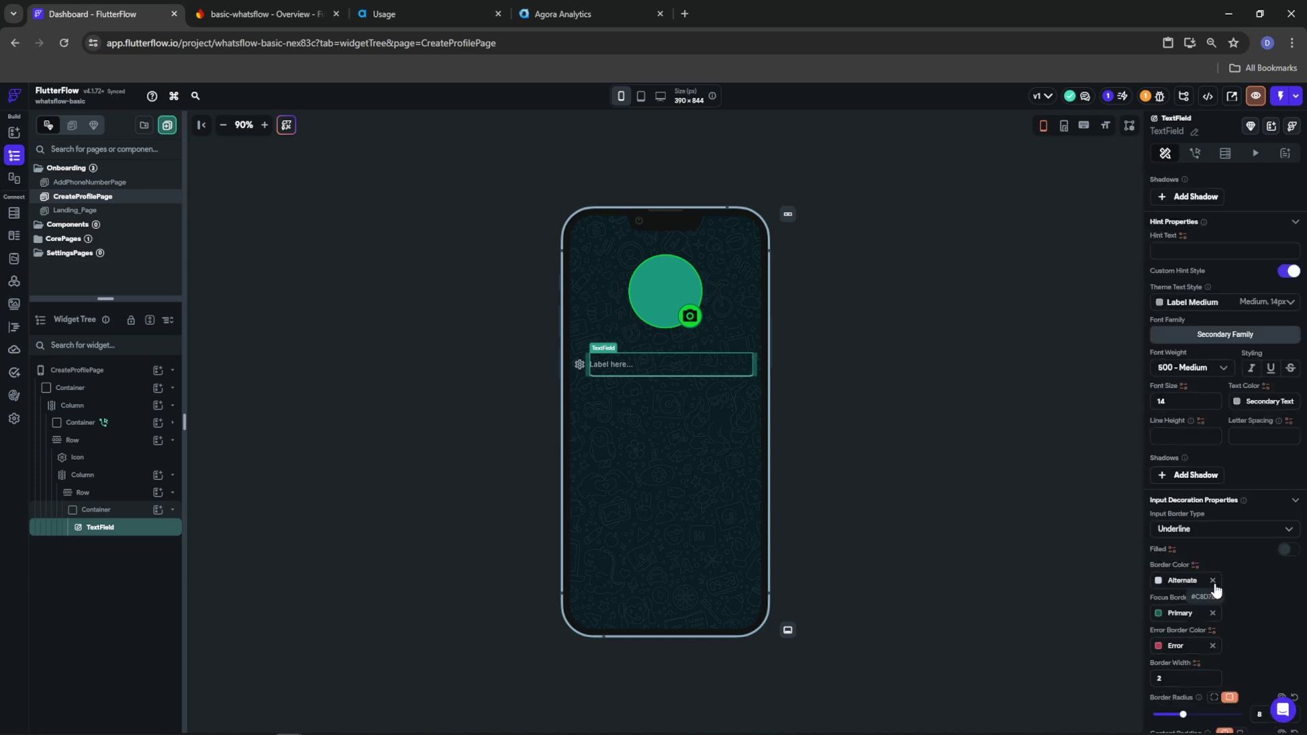
pyautogui.click(1213, 581)
pyautogui.click(1160, 616)
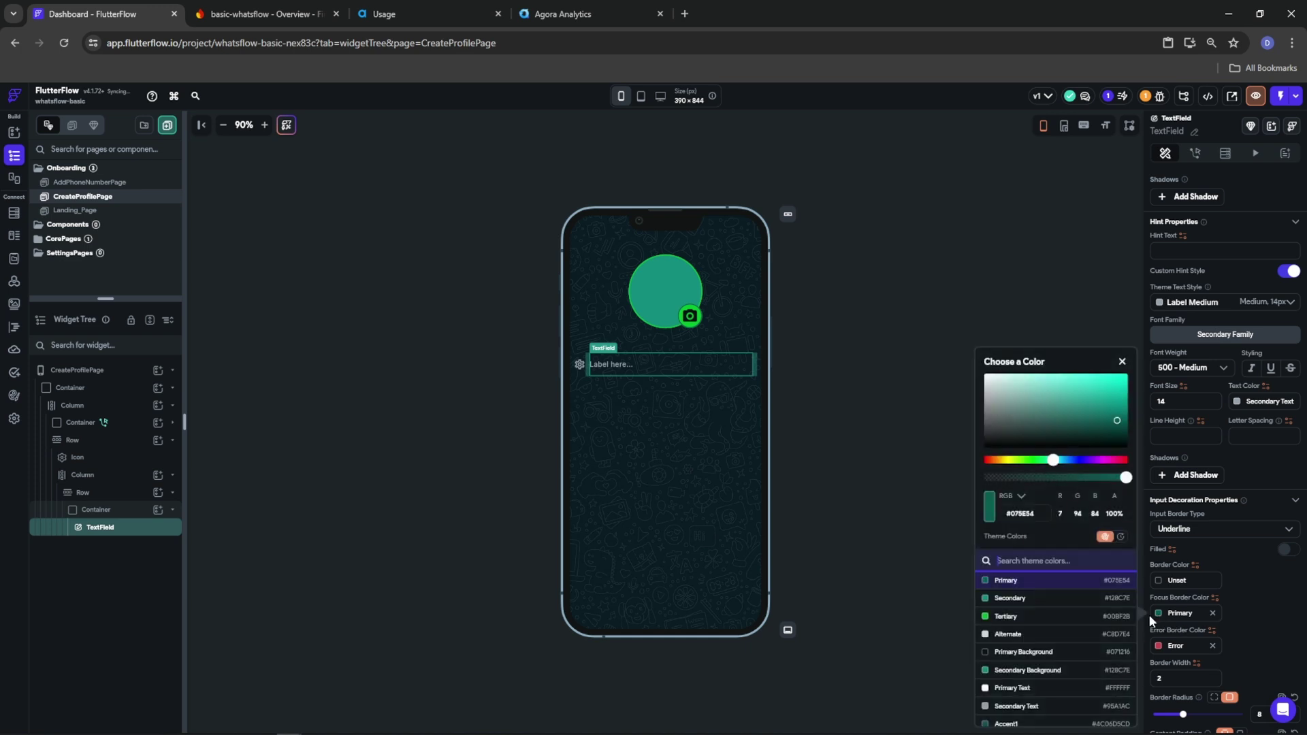
pyautogui.click(1006, 616)
pyautogui.click(1252, 606)
pyautogui.click(1196, 529)
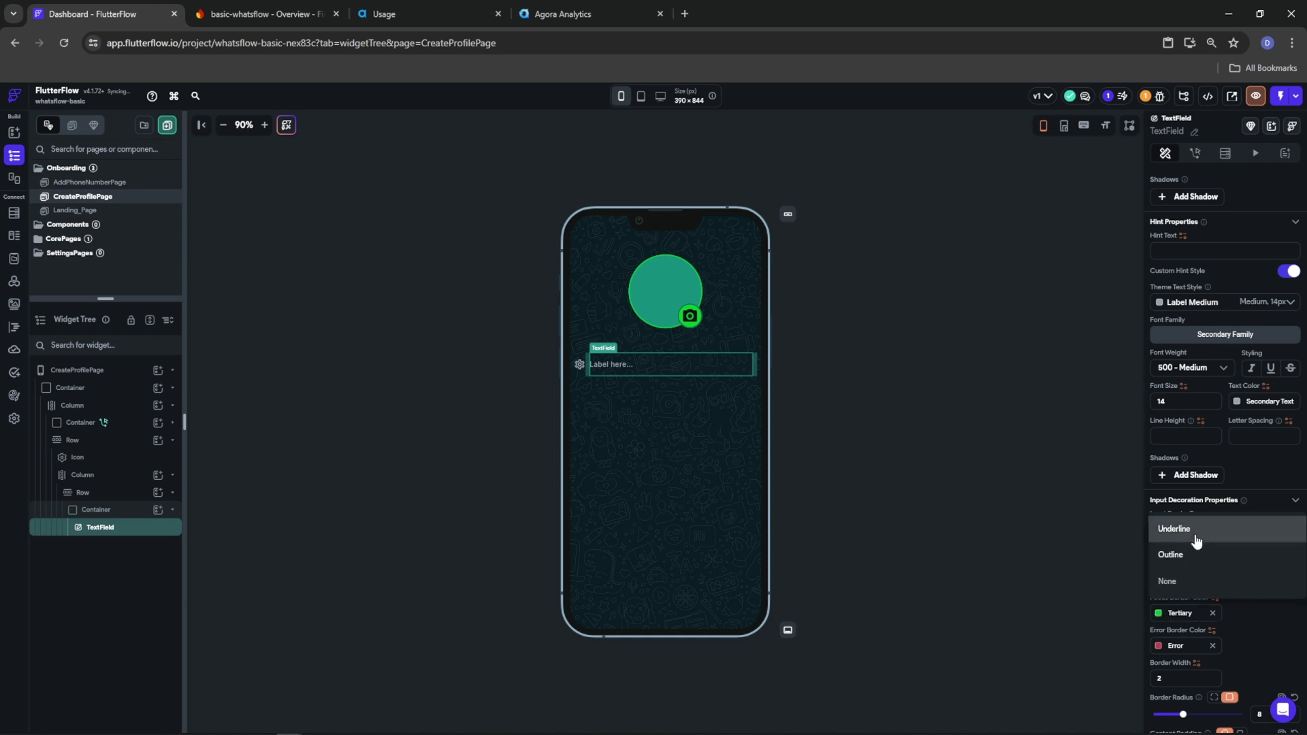
pyautogui.click(1193, 552)
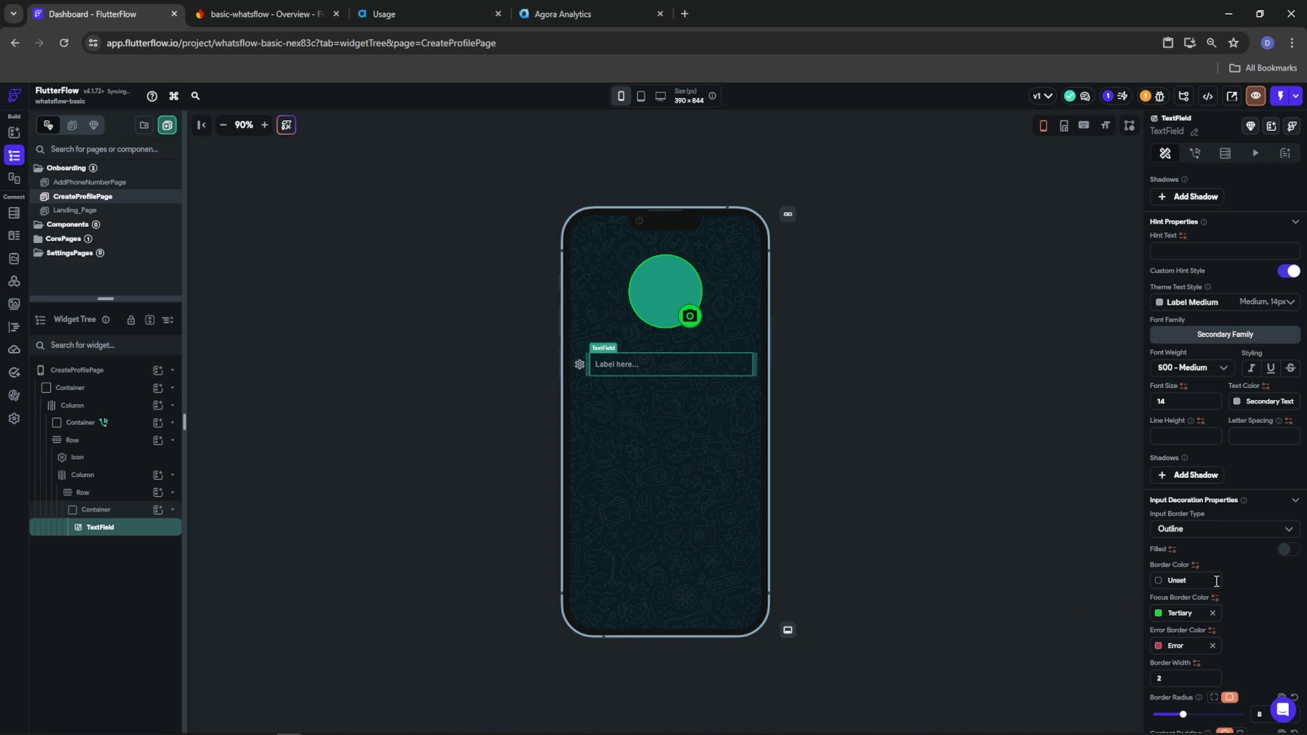
# Label the field 'Name' and bind its initial value to the user's Display Name
pyautogui.scroll(5, 1224, 558)
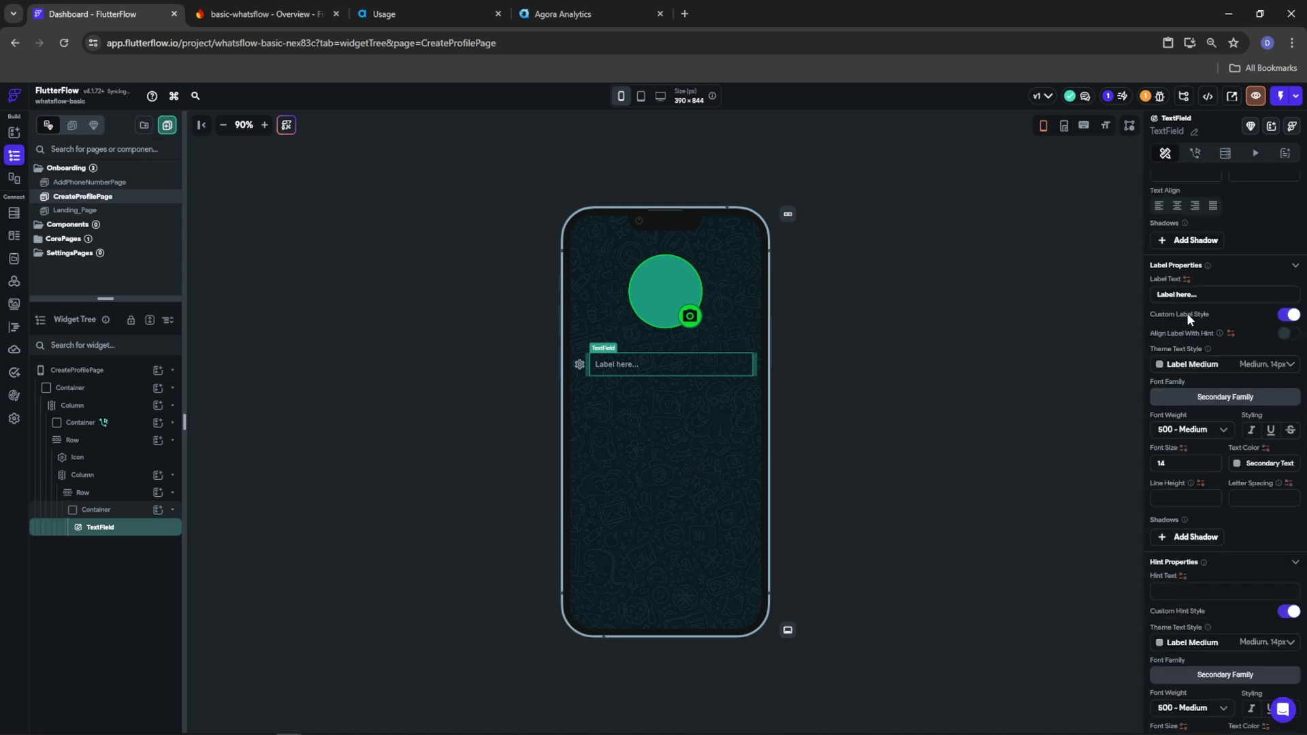
pyautogui.write('Name')
pyautogui.scroll(4, 1219, 503)
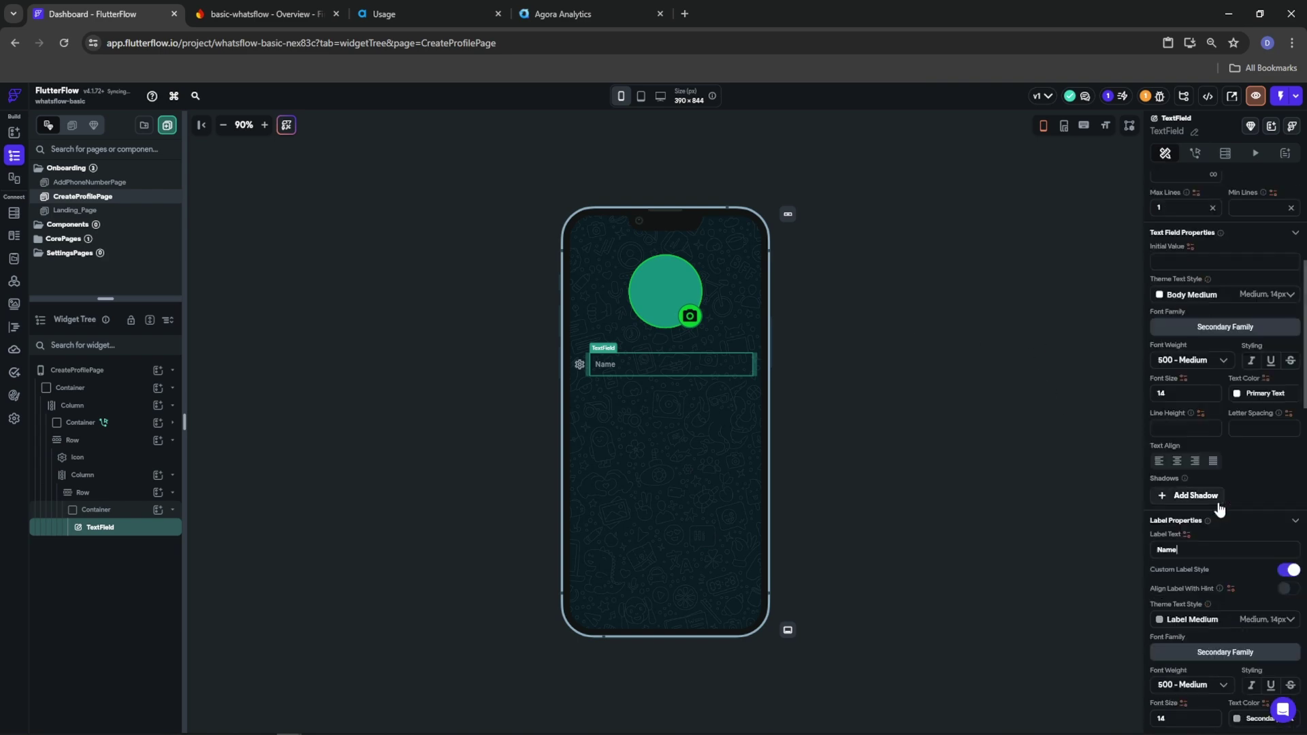
pyautogui.click(1190, 247)
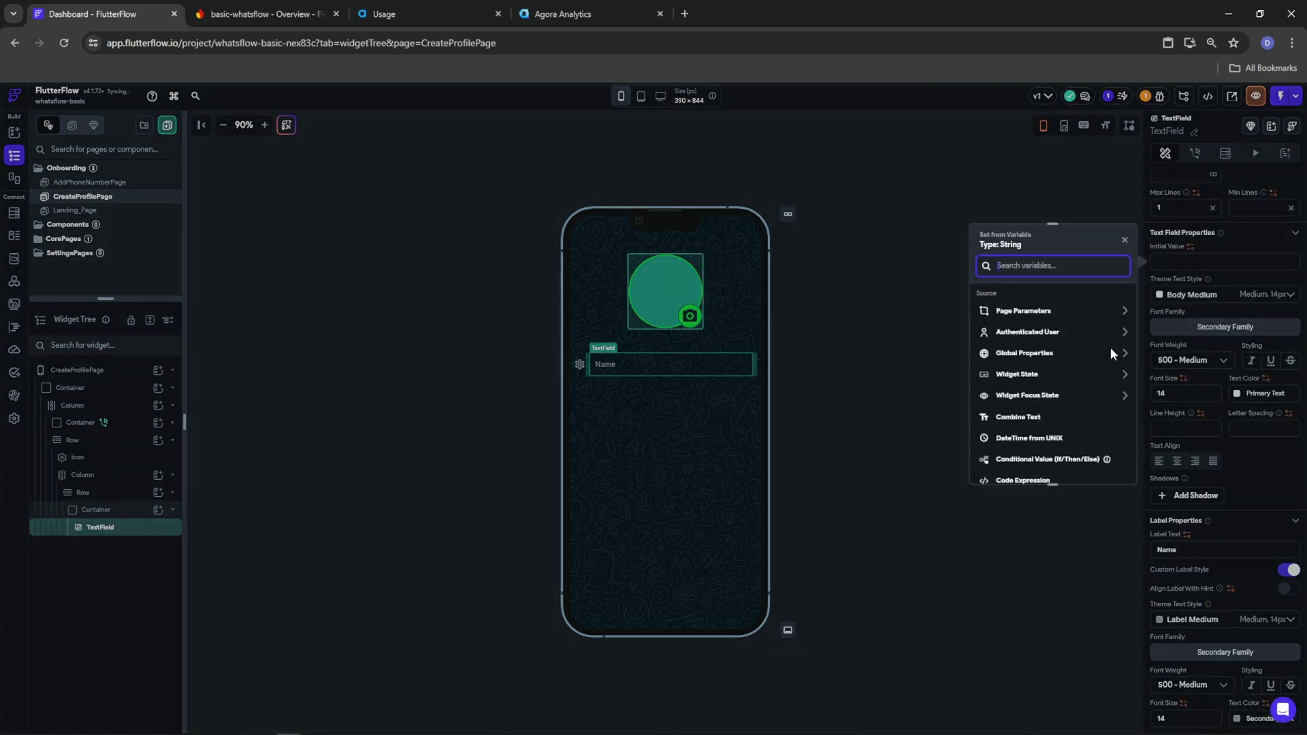
pyautogui.click(1028, 333)
pyautogui.click(1023, 408)
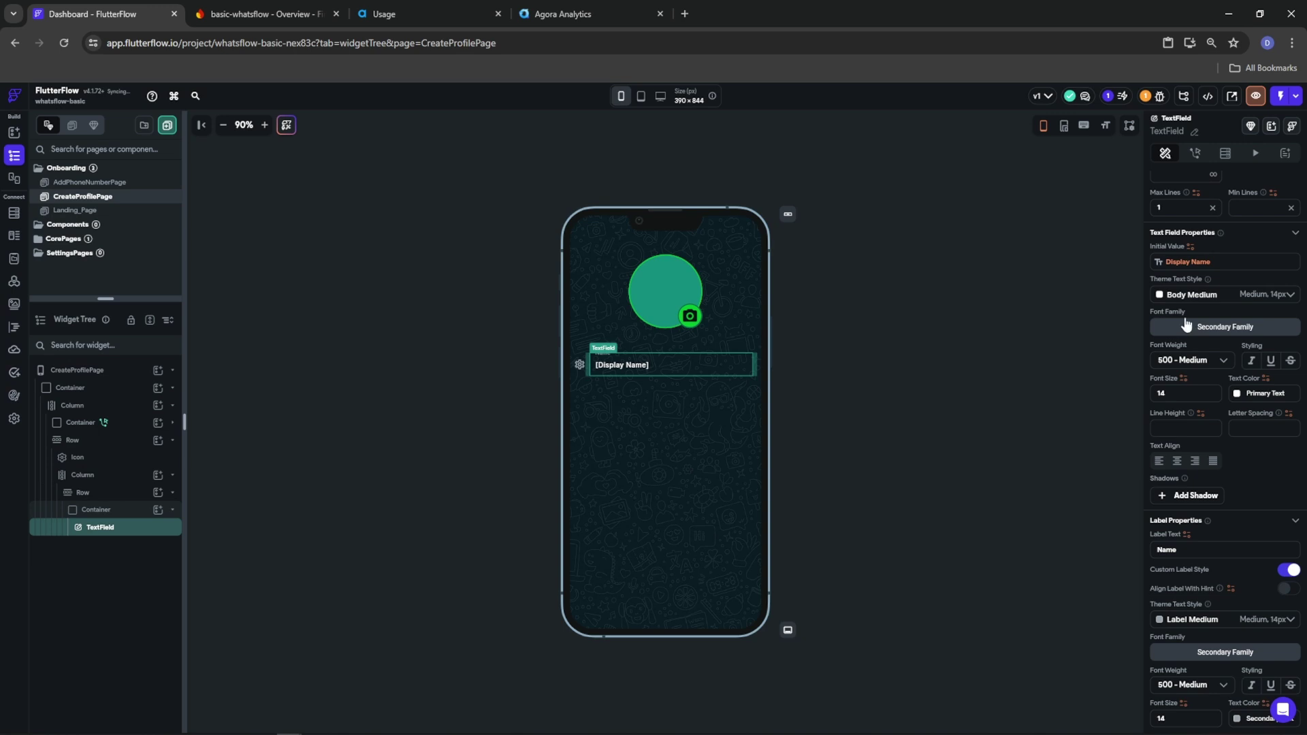
pyautogui.click(72, 493)
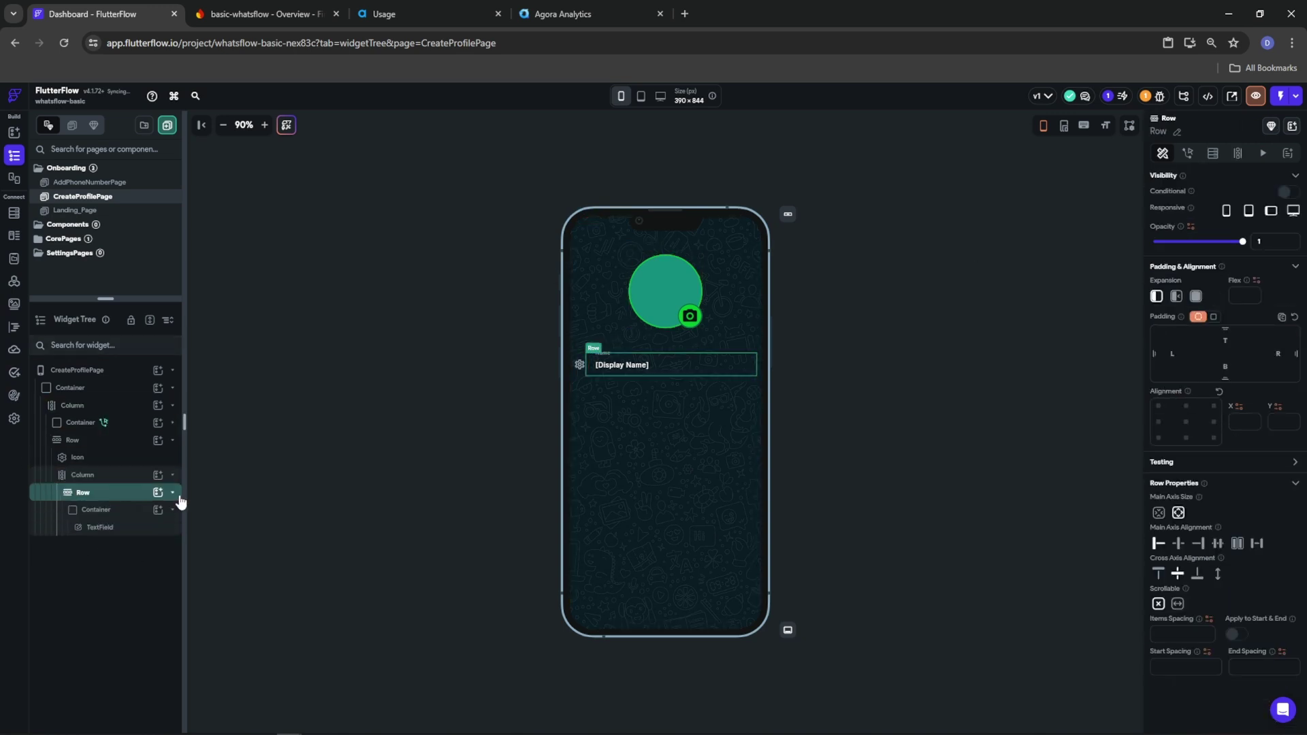
pyautogui.click(172, 494)
pyautogui.click(96, 495)
pyautogui.click(103, 477)
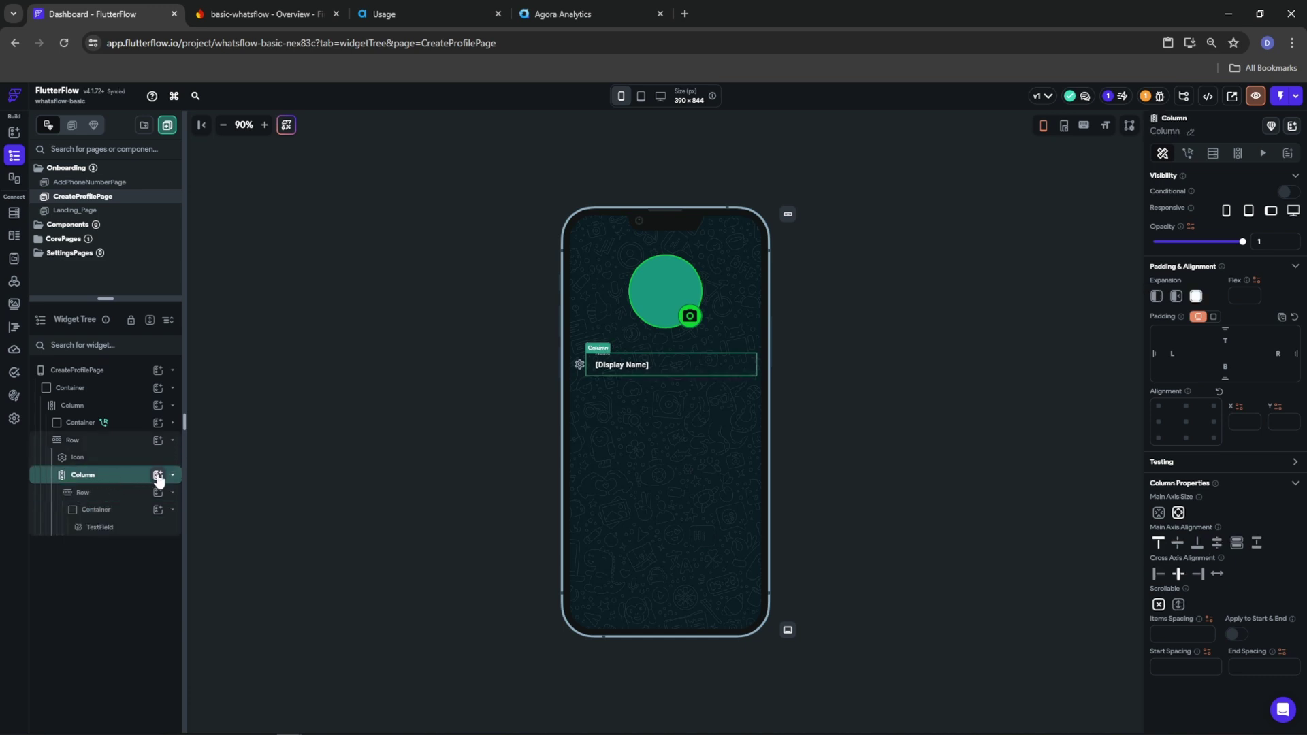
# Add a Text widget below the name row and set the Column's cross-axis alignment to Start
pyautogui.click(158, 476)
pyautogui.click(214, 536)
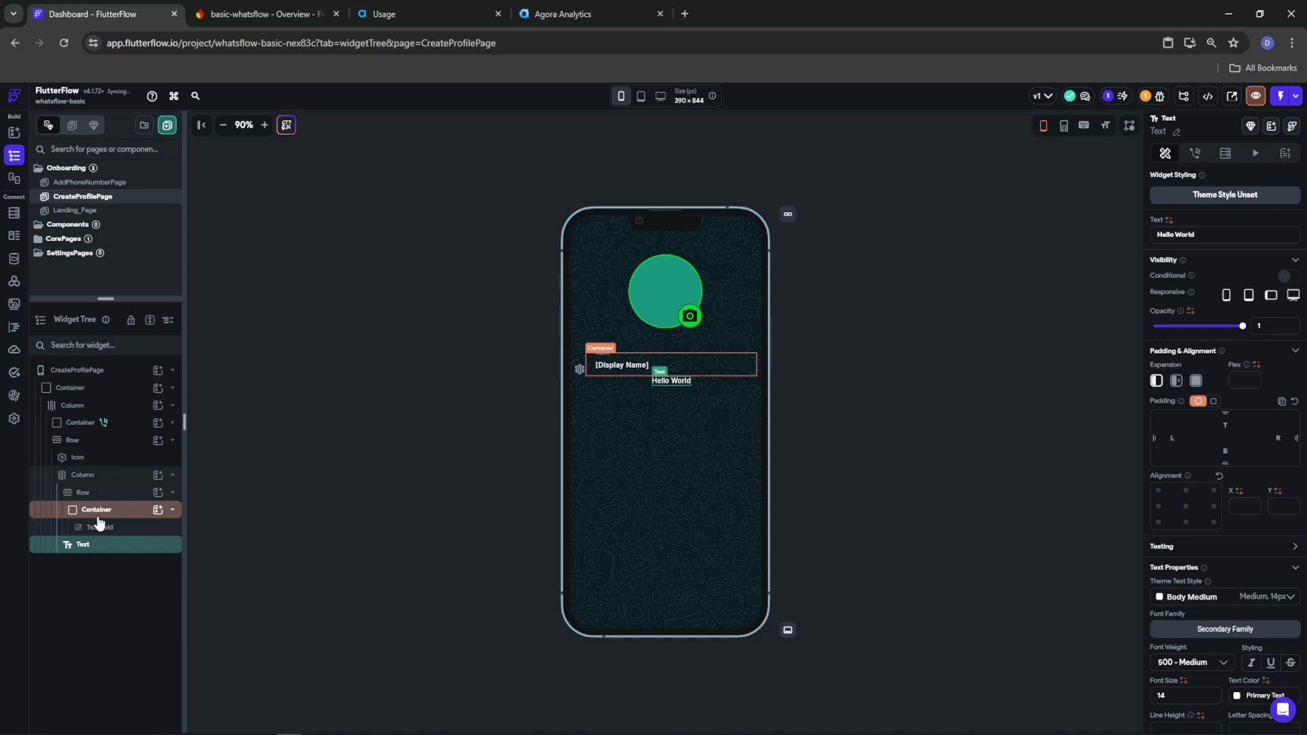
pyautogui.click(83, 475)
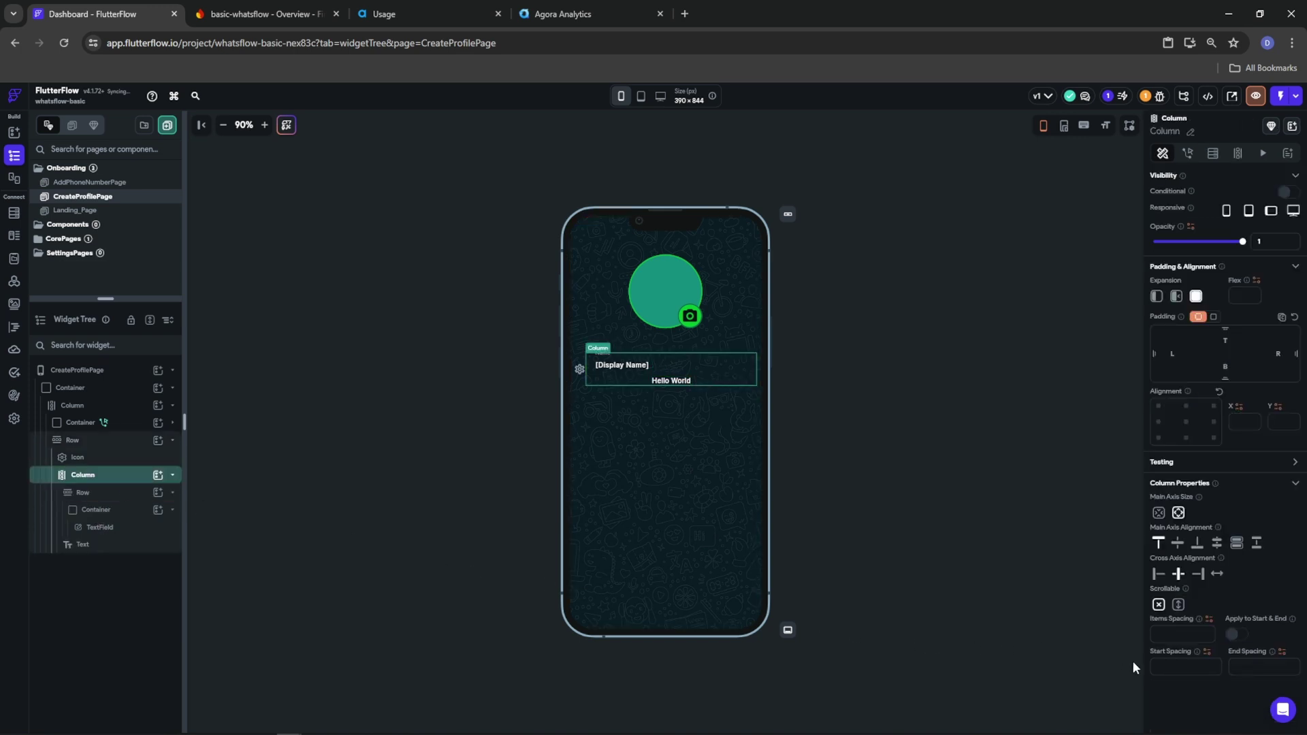
pyautogui.click(1158, 574)
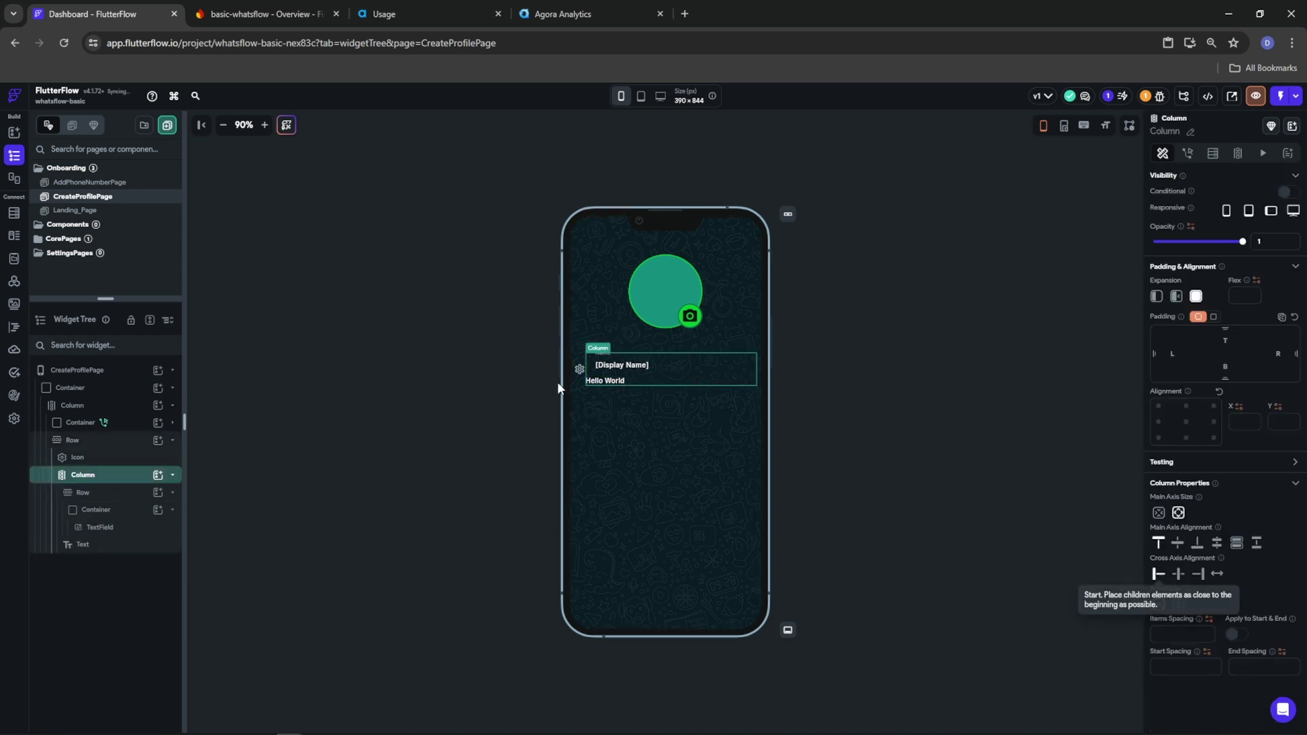
# Clear the name field's left padding and set the row's item spacing to 8
pyautogui.click(621, 368)
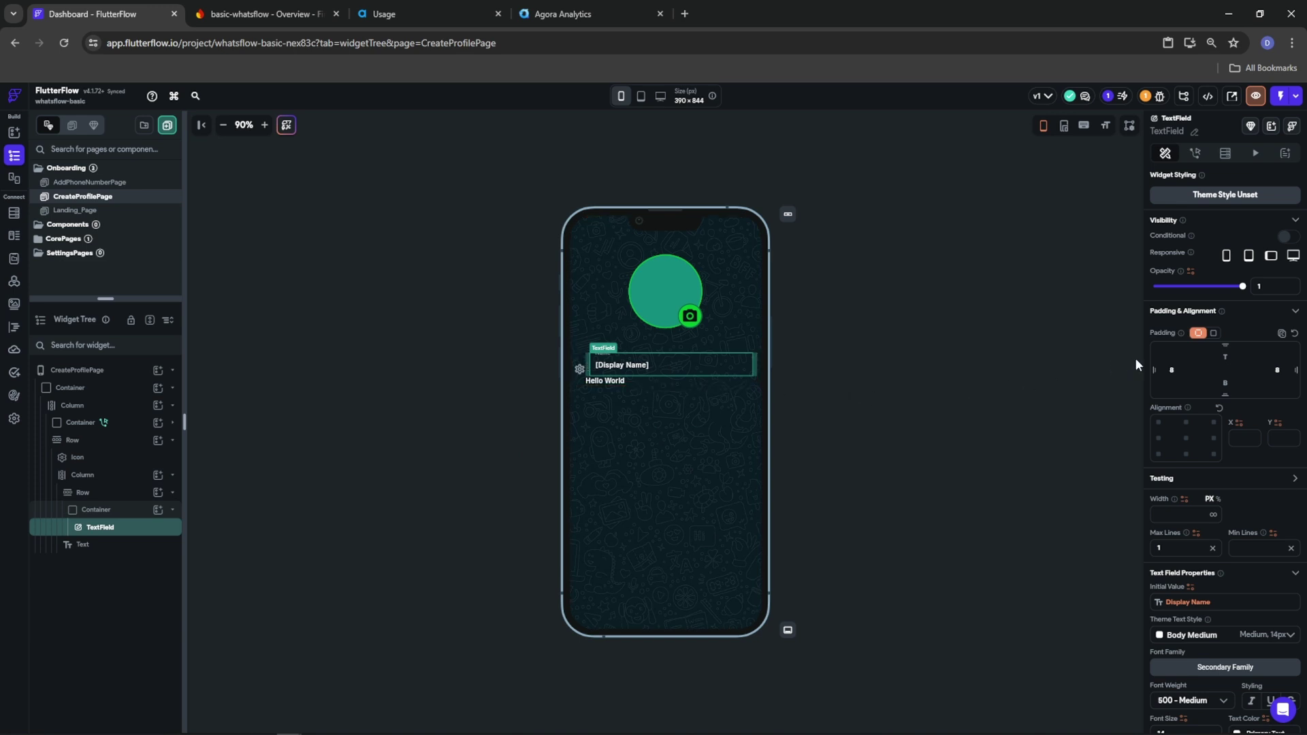
pyautogui.press('BackSpace')
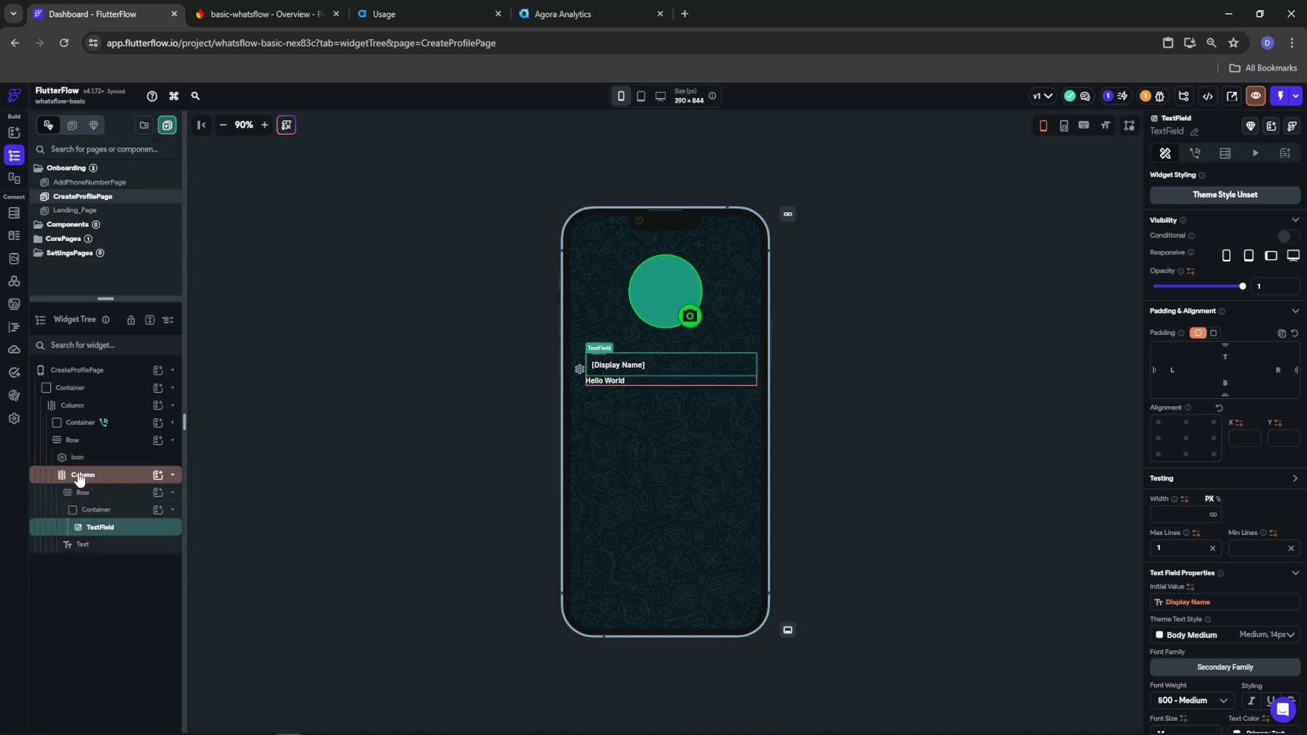
pyautogui.click(71, 441)
pyautogui.write('8')
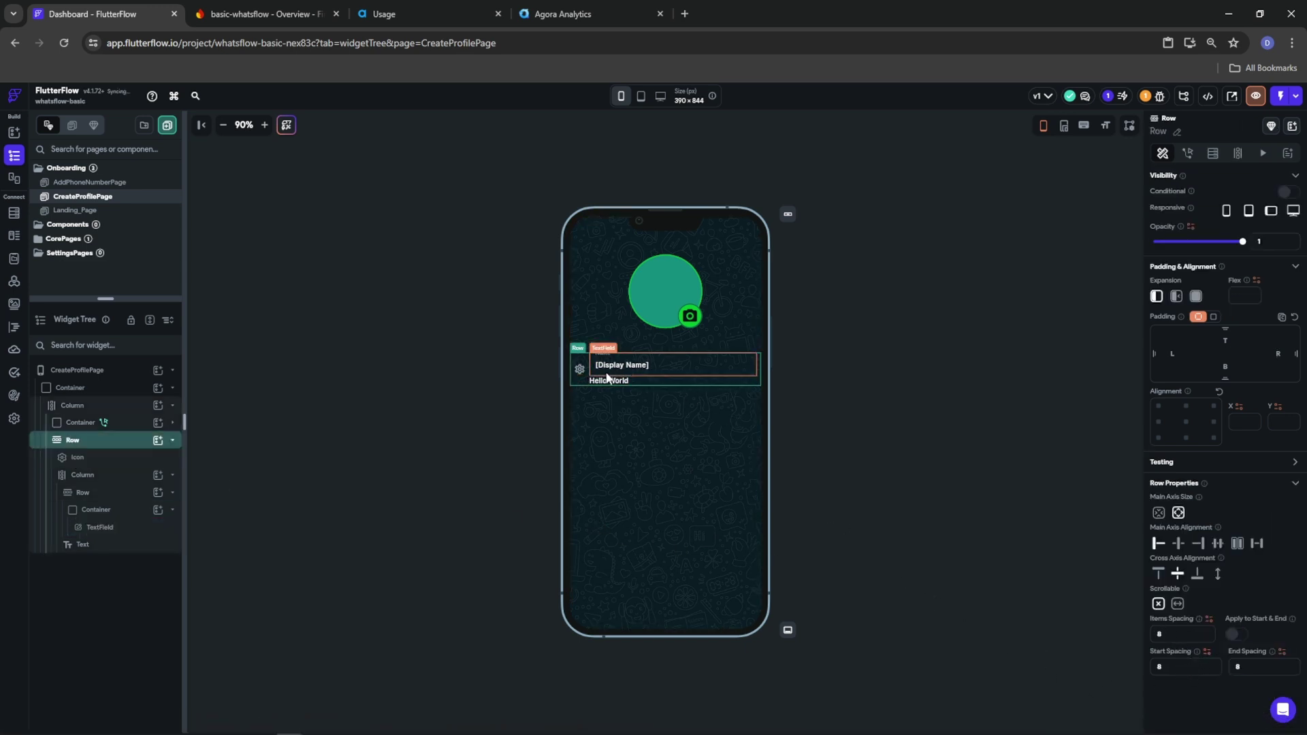
# Give the Hello World text 12 padding on its left and right
pyautogui.click(603, 381)
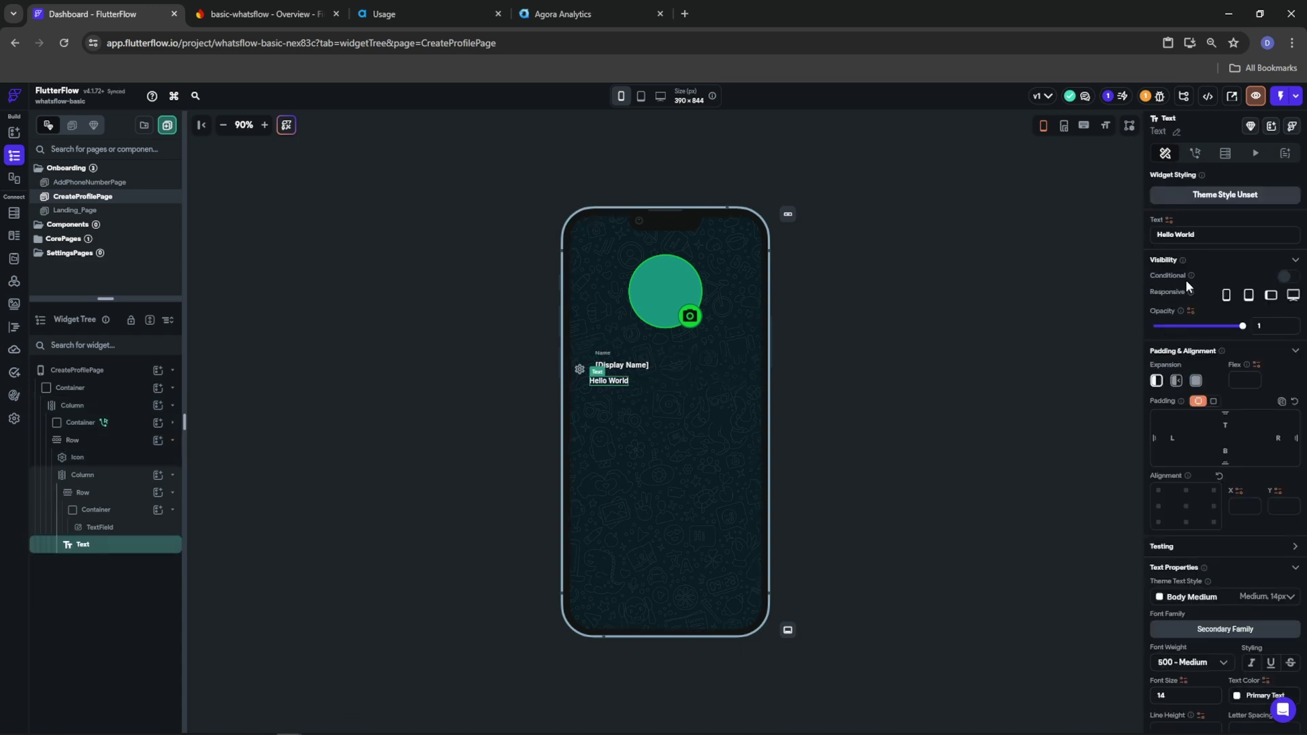
pyautogui.write('81011')
pyautogui.doubleClick(1159, 439)
pyautogui.write('12')
pyautogui.click(1279, 446)
pyautogui.write('12')
# Turn off Autofocus on the Name text field
pyautogui.click(640, 370)
pyautogui.scroll(-5, 1219, 624)
pyautogui.scroll(-5, 1219, 624)
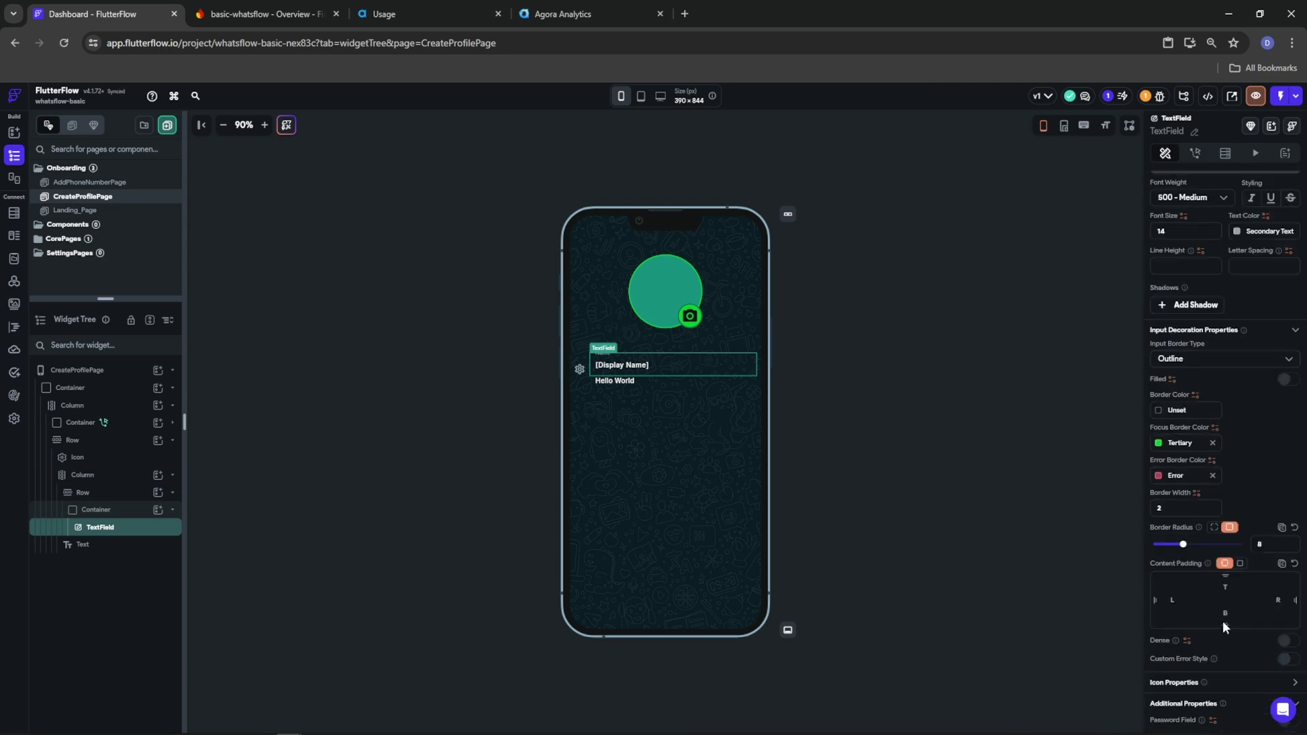
pyautogui.scroll(-7, 1223, 621)
pyautogui.scroll(5, 1223, 624)
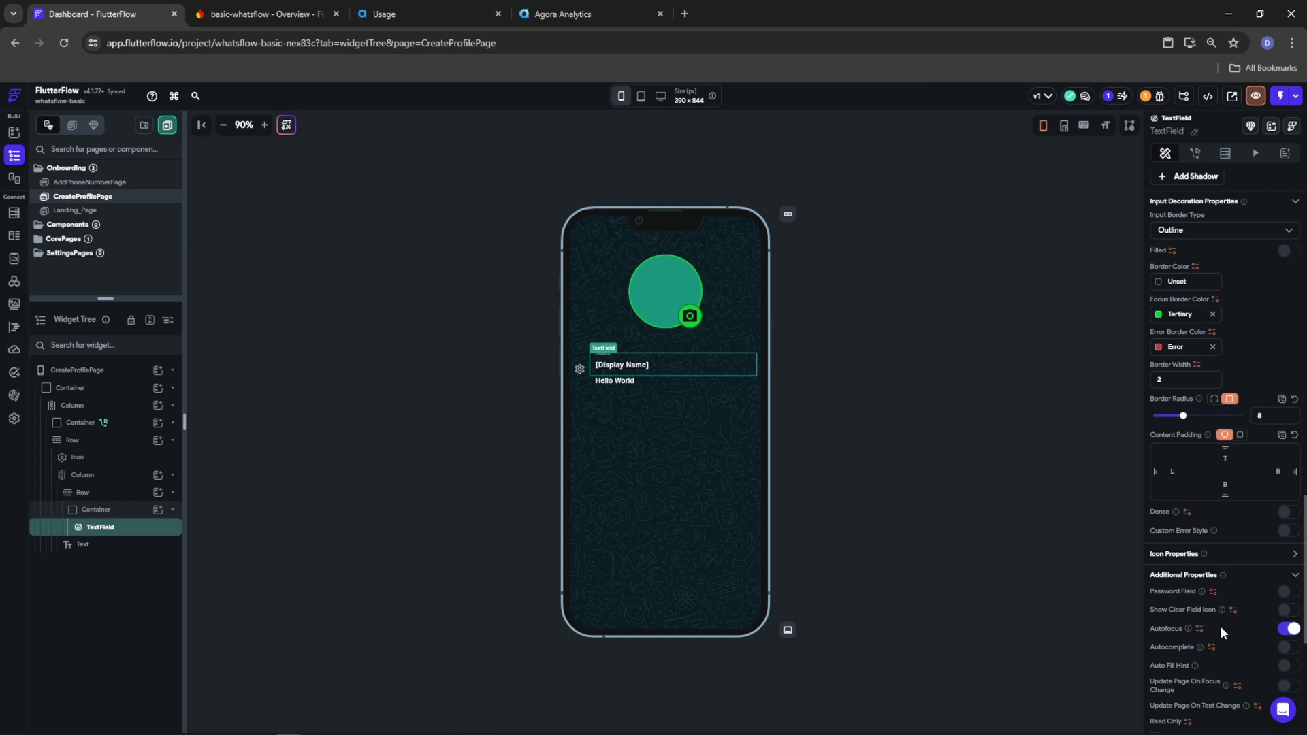
pyautogui.scroll(4, 1221, 627)
pyautogui.scroll(6, 1245, 605)
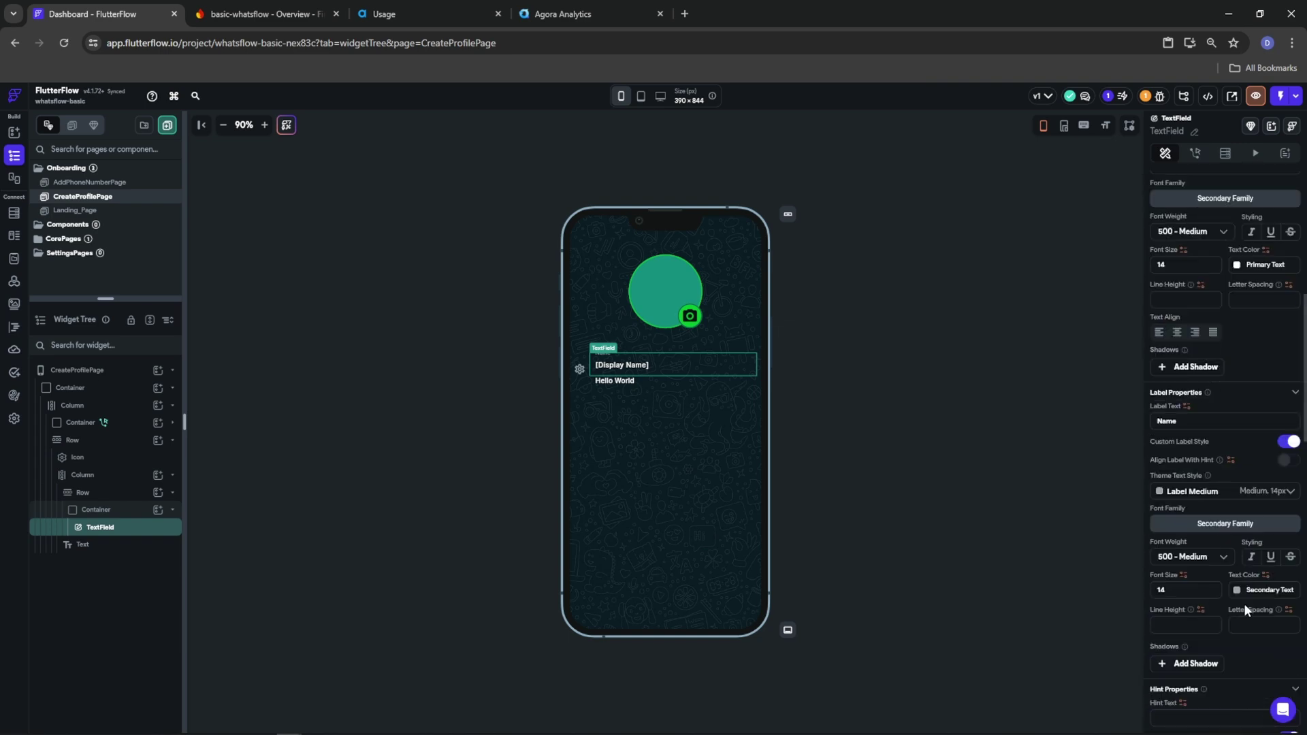
pyautogui.scroll(7, 1244, 603)
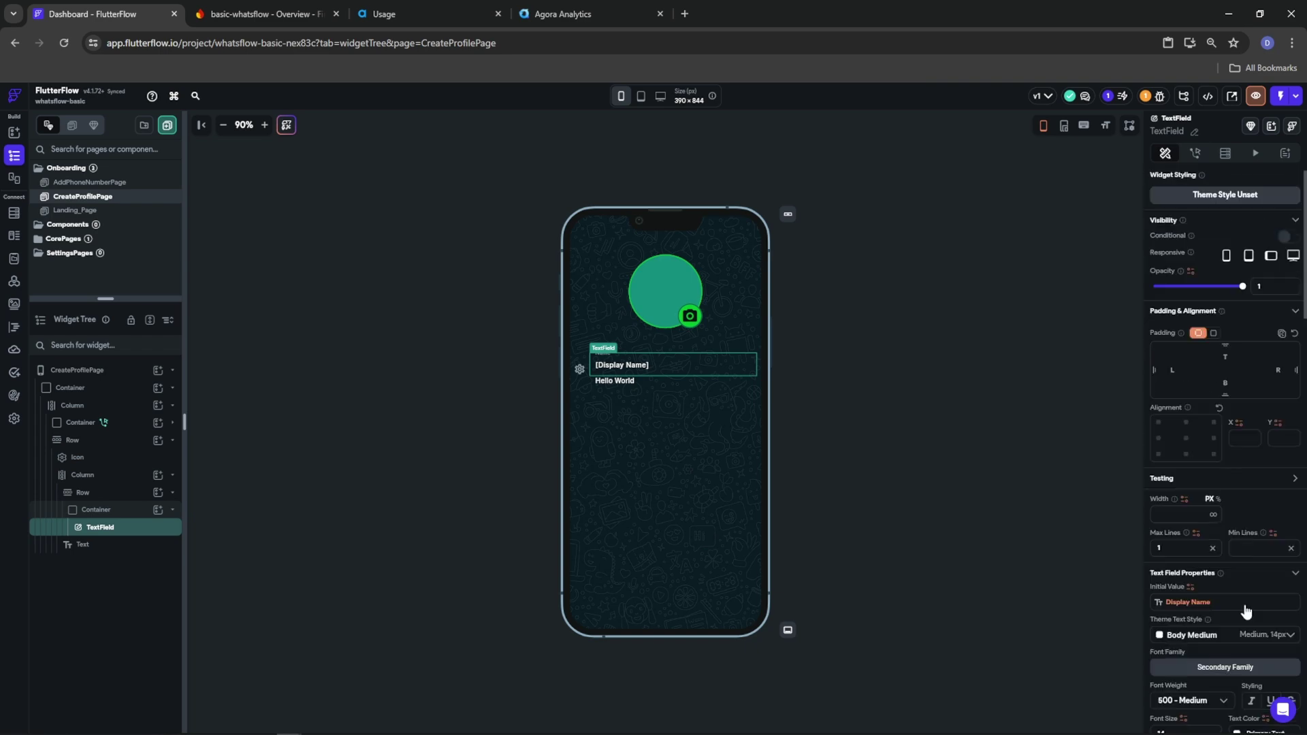
pyautogui.scroll(-15, 1244, 606)
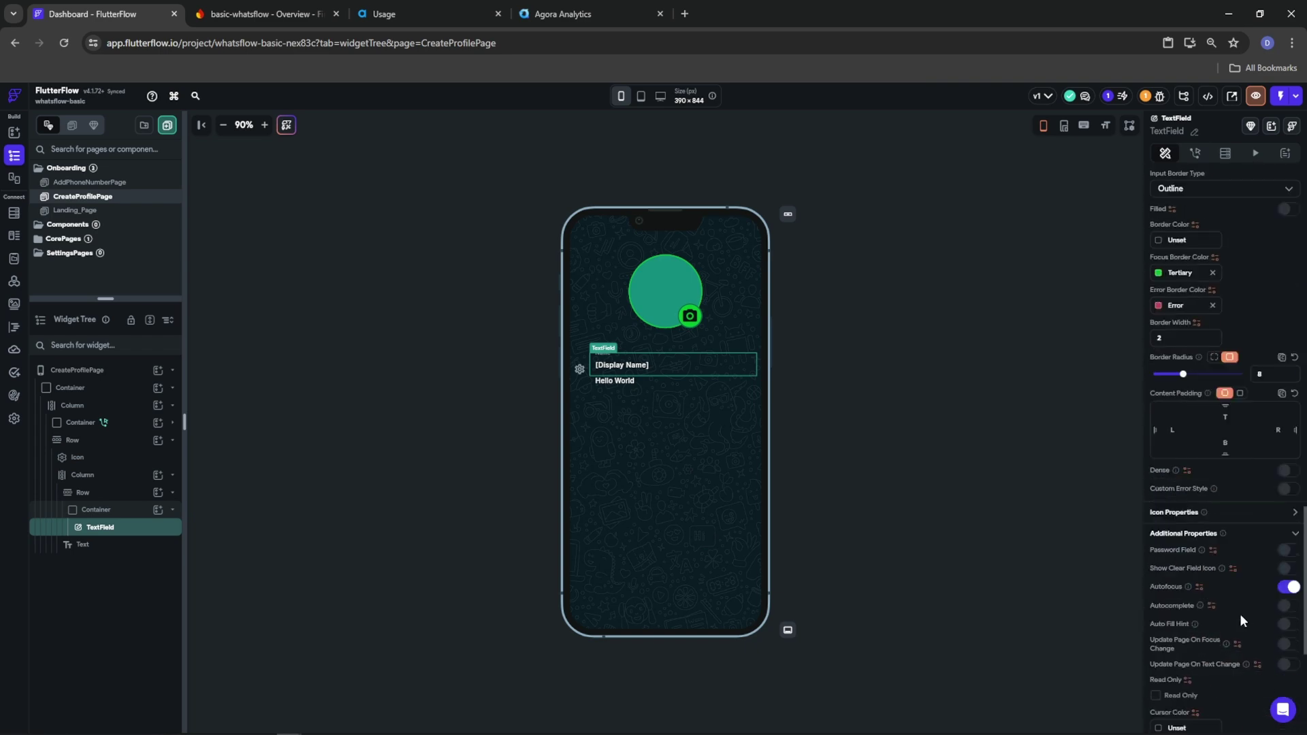
pyautogui.scroll(2, 1237, 619)
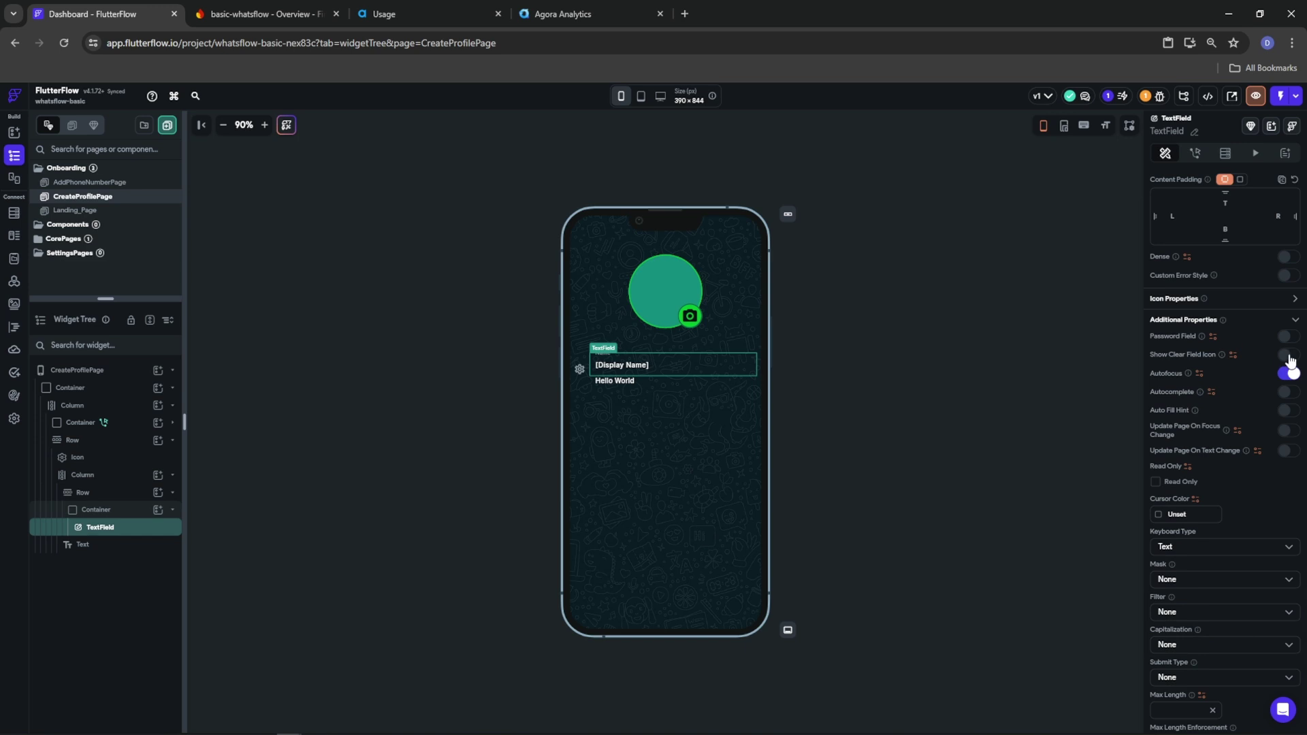
pyautogui.click(1288, 376)
# Keep the Text keyboard type and set Capitalization to Words
pyautogui.click(1175, 552)
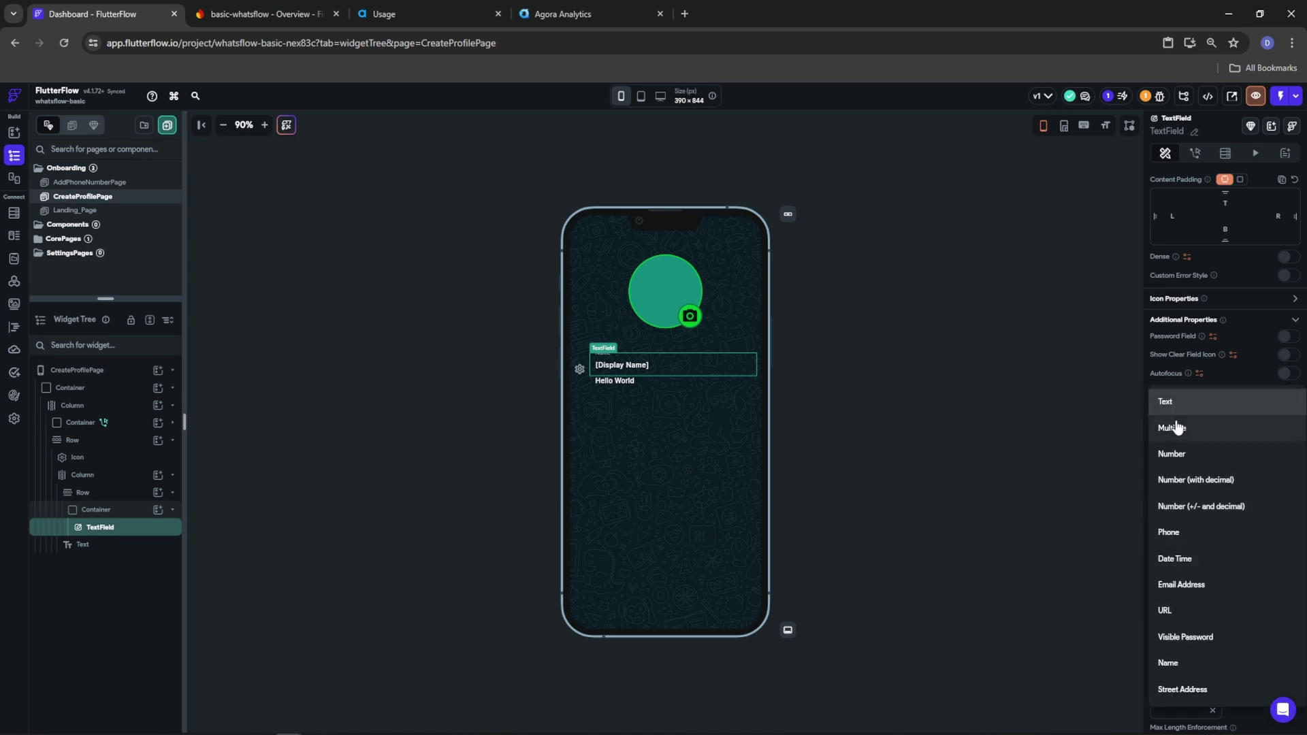
pyautogui.click(1165, 402)
pyautogui.scroll(-2, 1198, 585)
pyautogui.click(1181, 560)
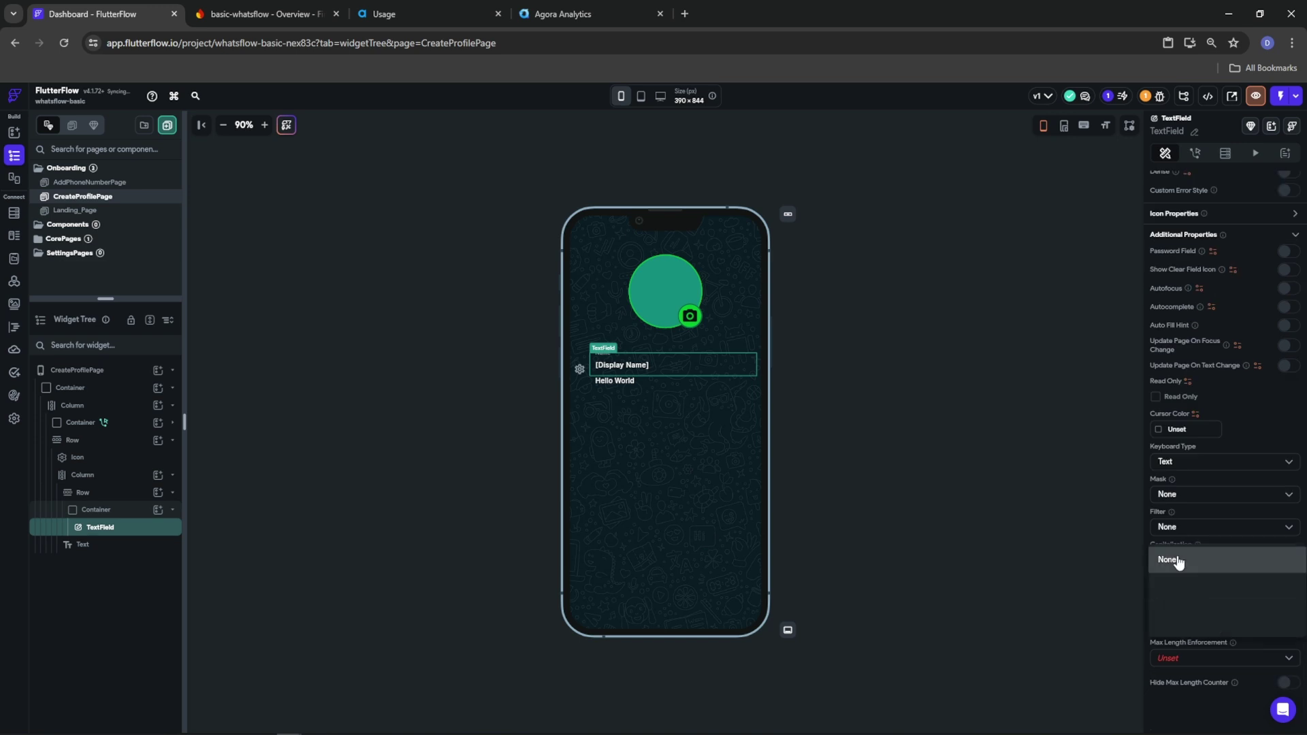
pyautogui.click(1170, 587)
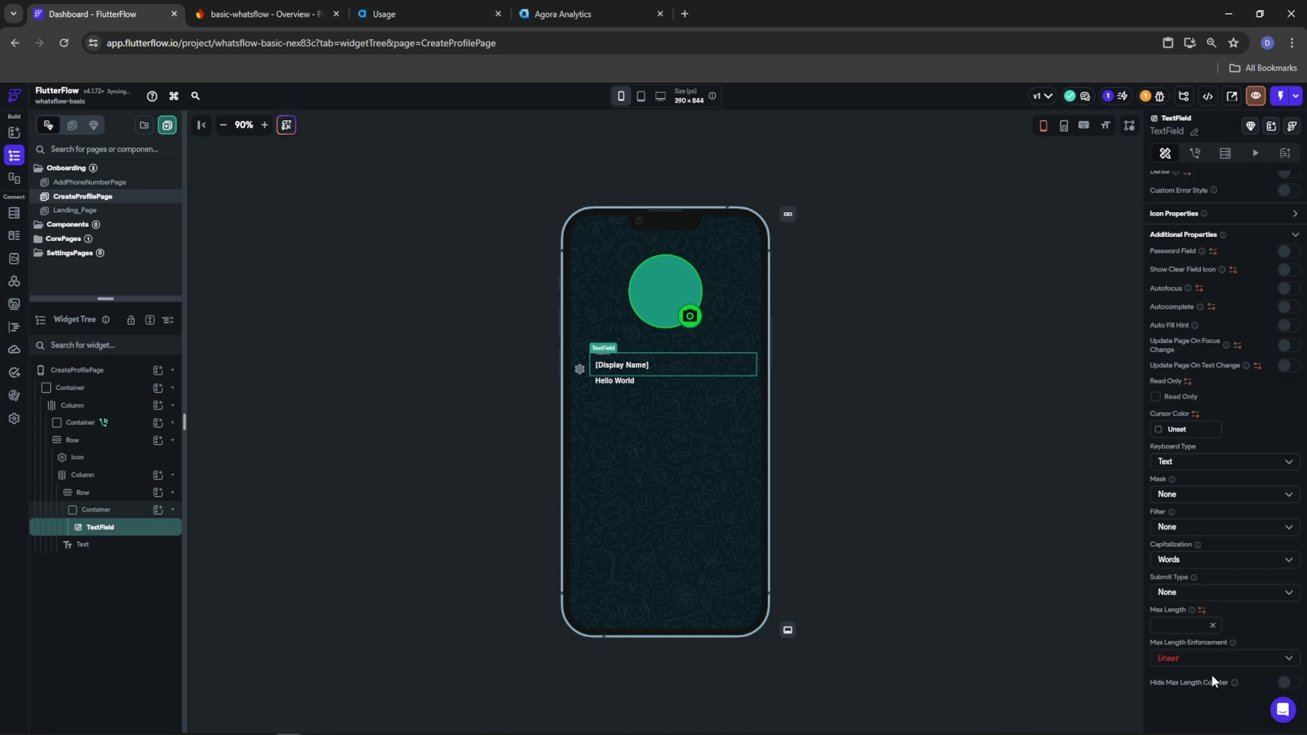
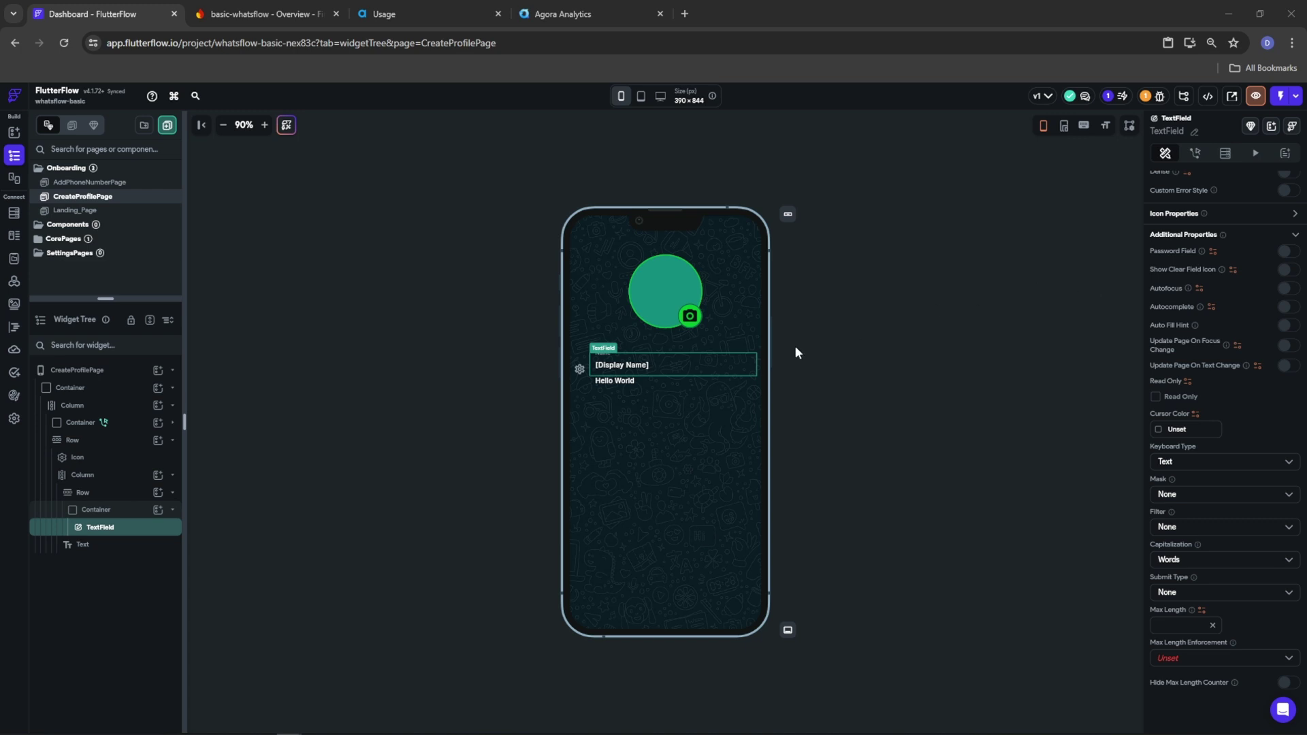
# Replace the Hello World text with the pasted two-sentence visibility notice
pyautogui.click(616, 380)
pyautogui.scroll(3, 1212, 266)
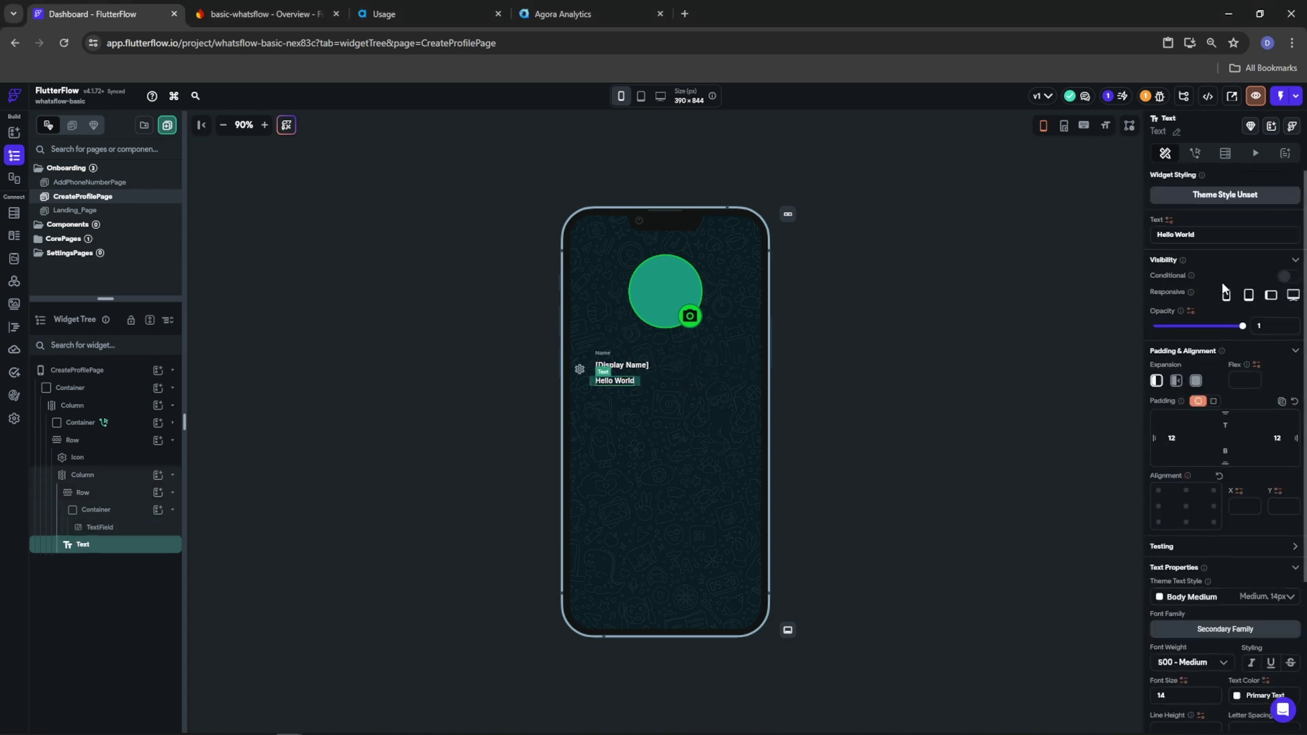
pyautogui.click(1205, 233)
pyautogui.hotkey('ctrl', 'a')
pyautogui.write('This name is not your username or pin. This name will be visible to your WhatsFlow contacts.')
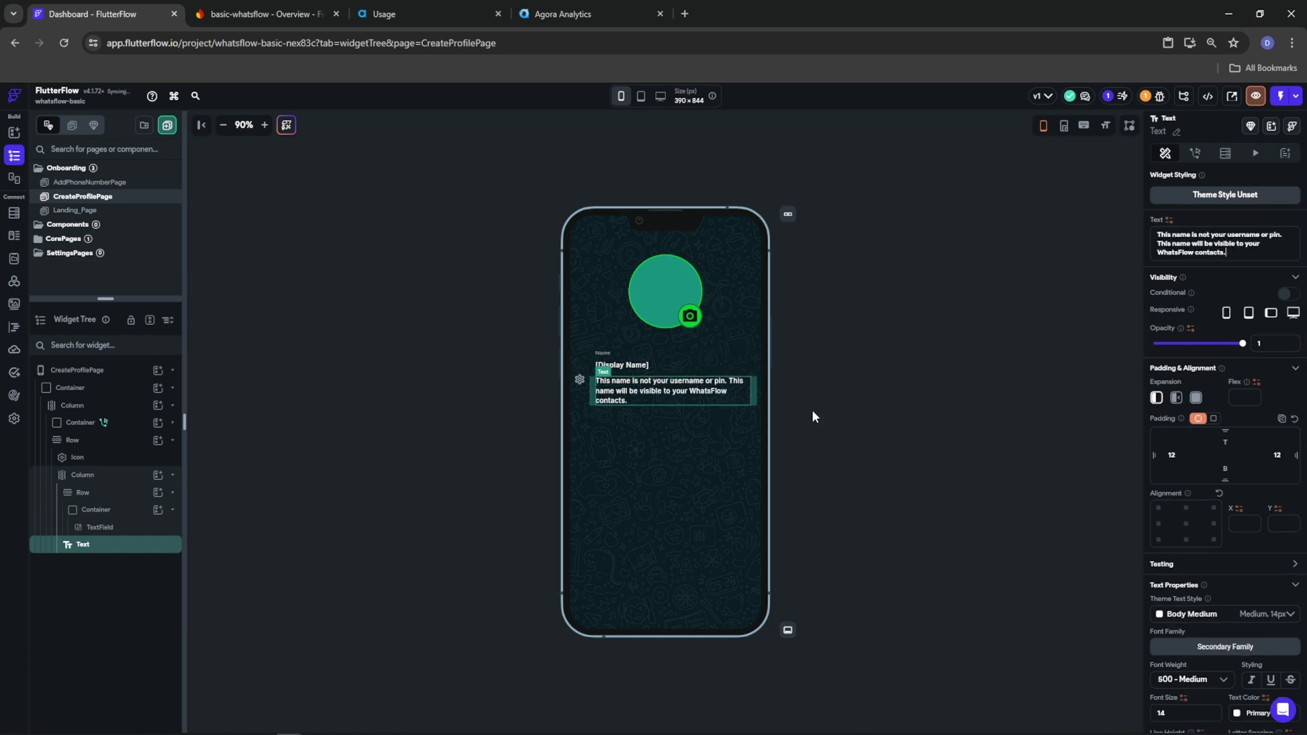
# Set the notice's font size to 11 and check it under the name field
pyautogui.scroll(-3, 1204, 504)
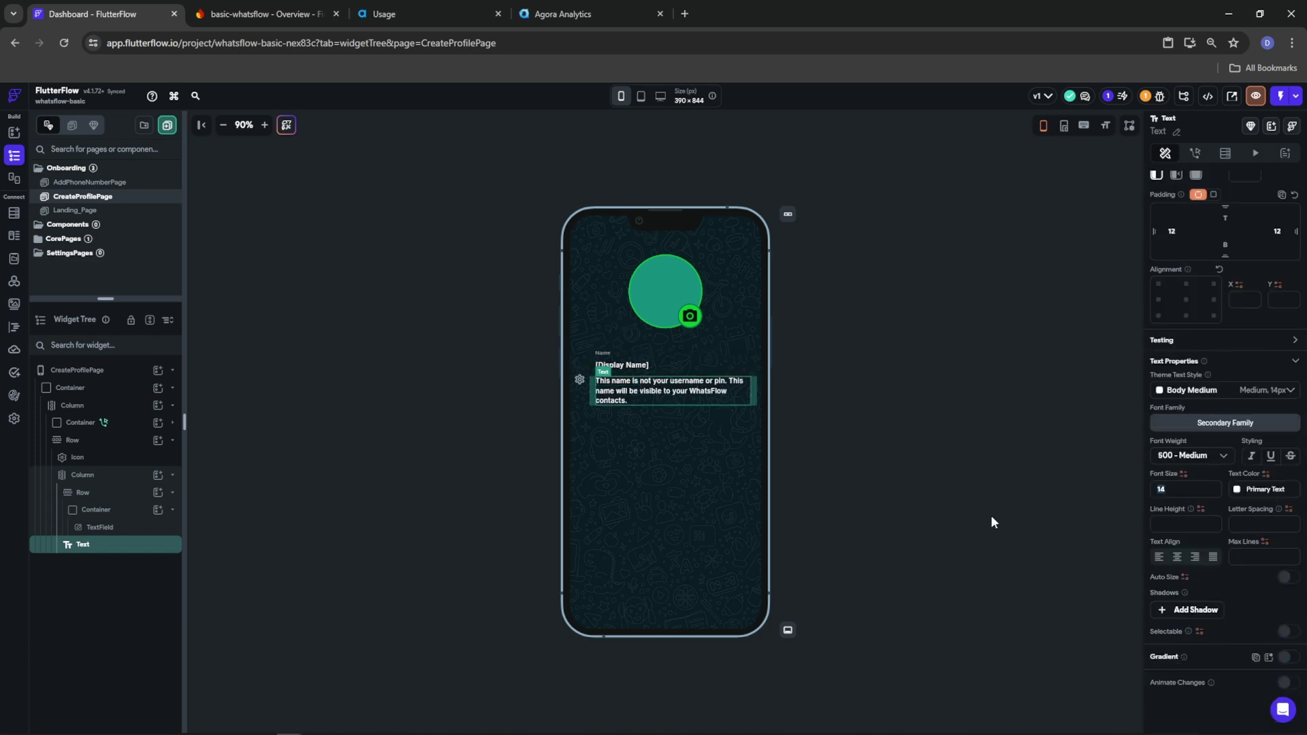
pyautogui.write('10')
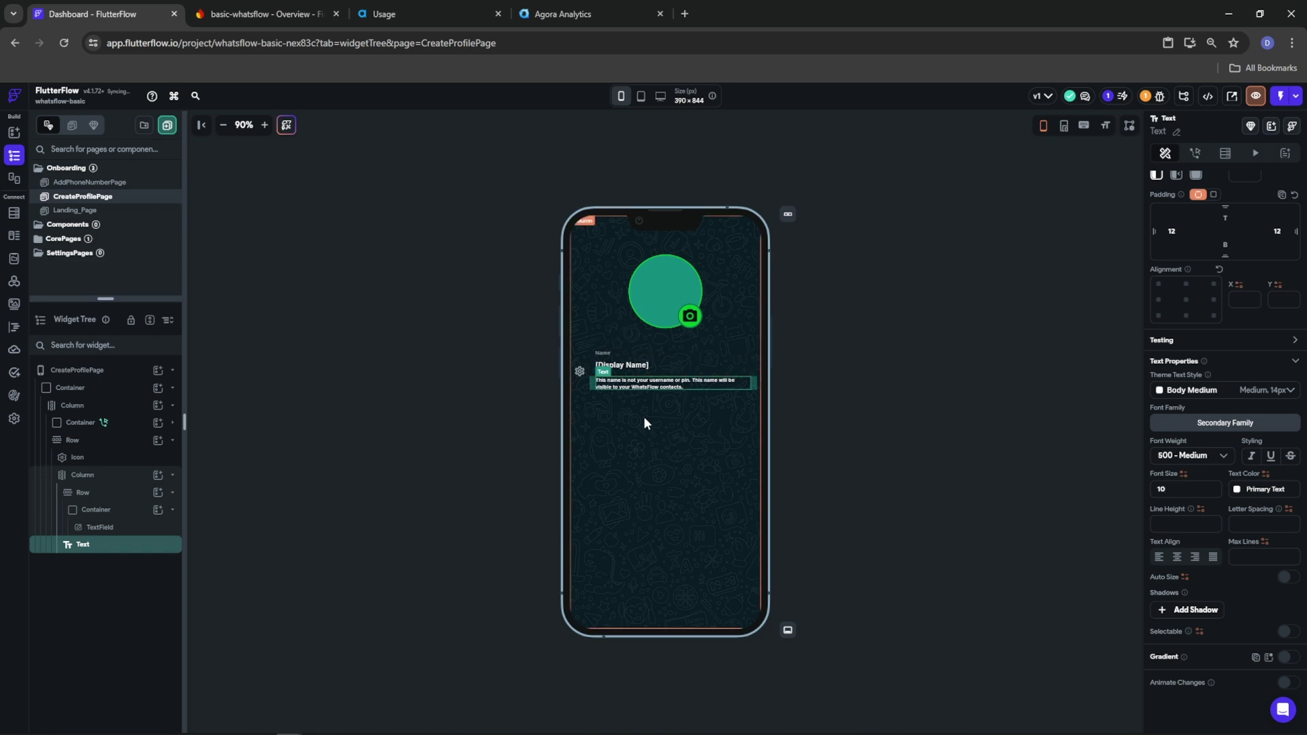
pyautogui.press('BackSpace')
pyautogui.write('1')
pyautogui.click(361, 375)
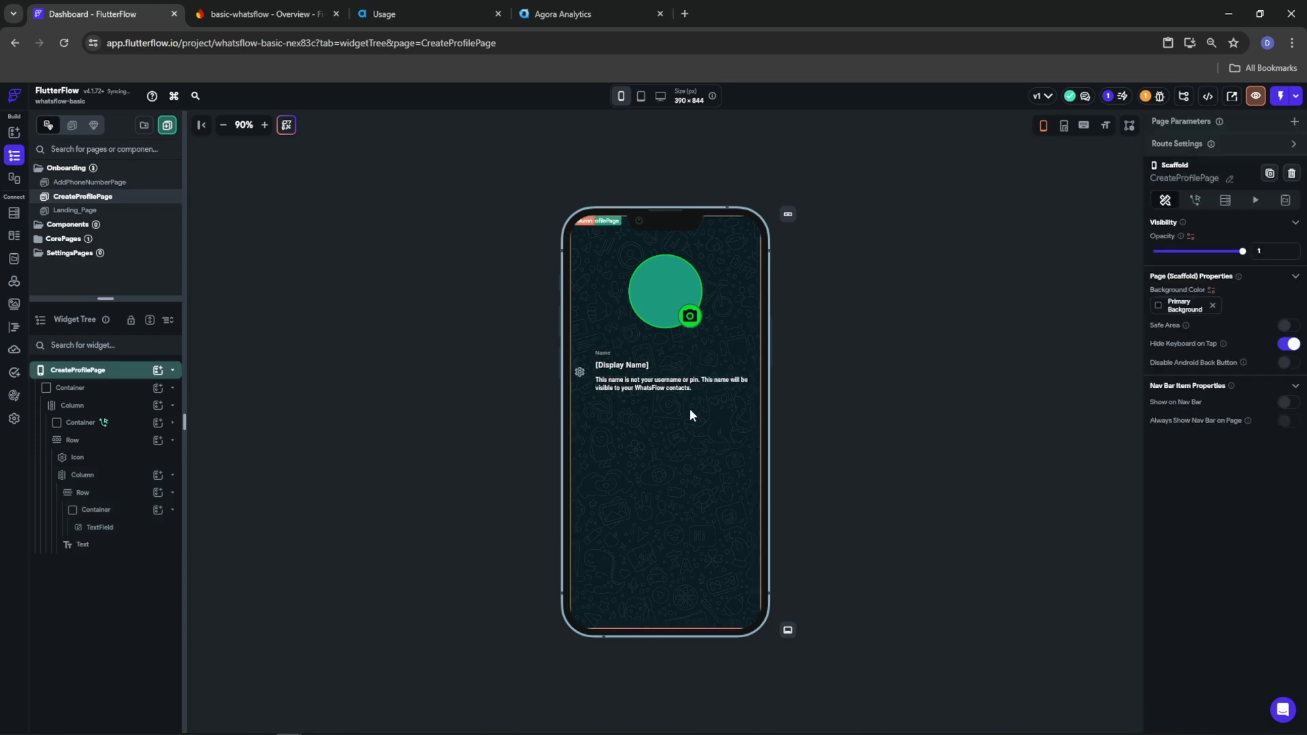
pyautogui.click(708, 372)
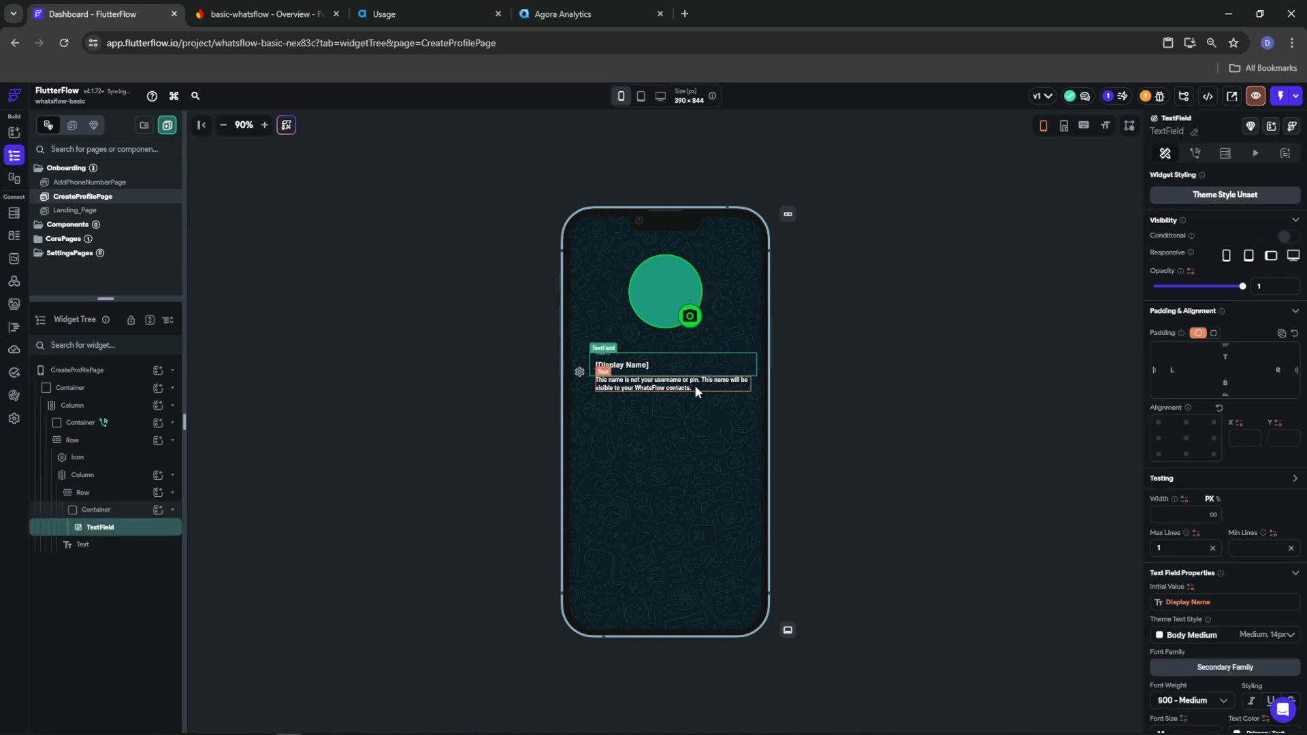
pyautogui.click(694, 385)
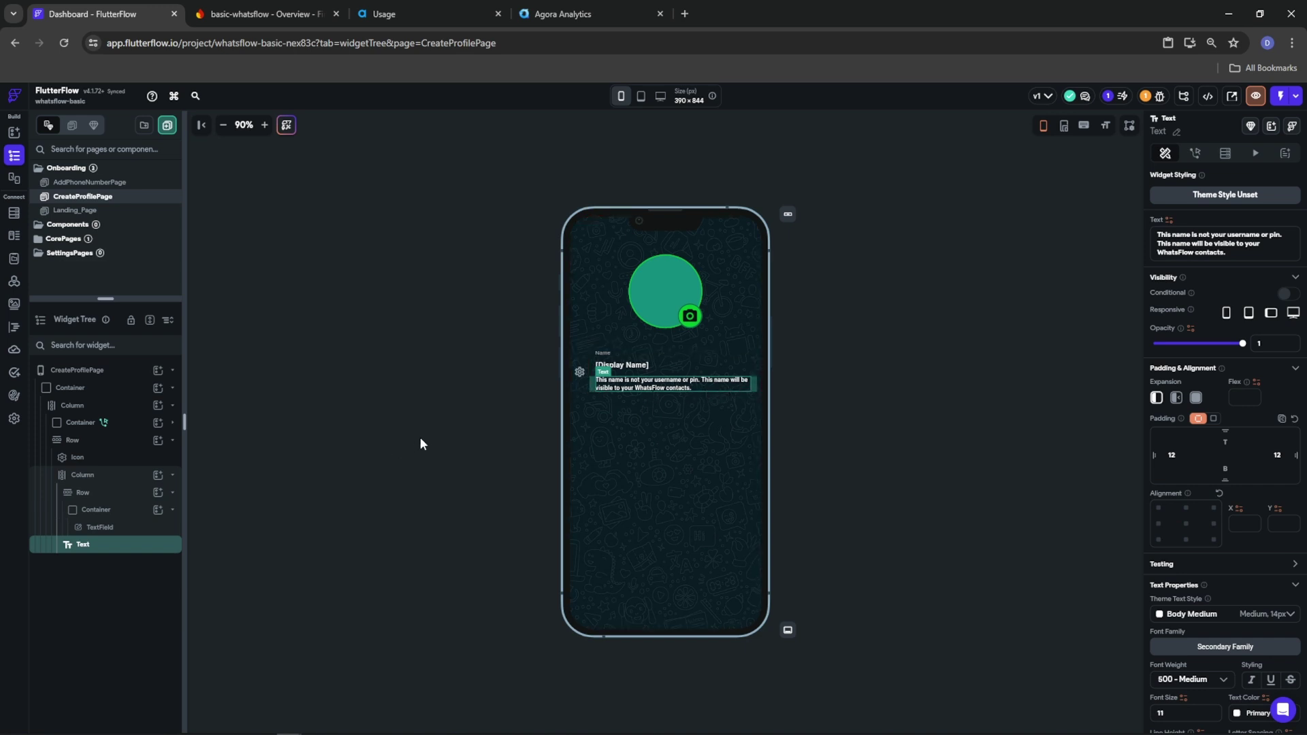
# Add a Tertiary-green Edit pencil icon at the right end of the name row
pyautogui.click(78, 481)
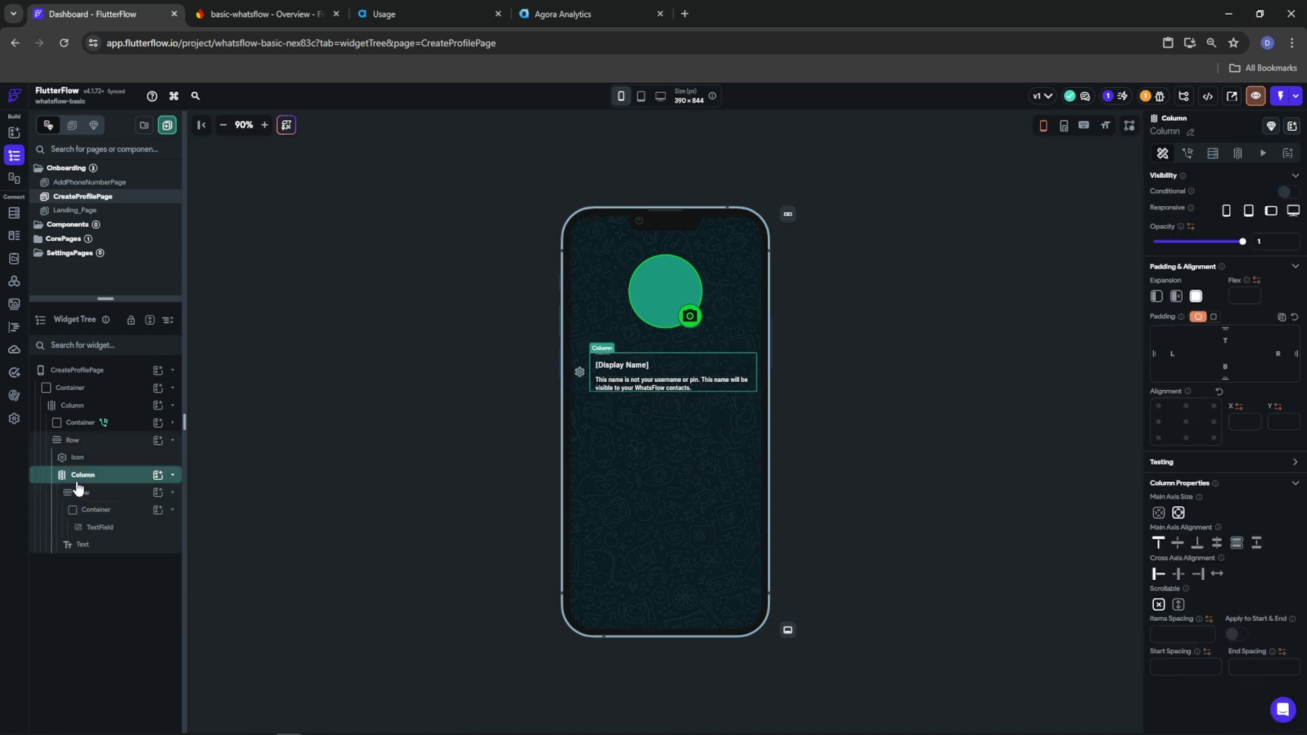
pyautogui.click(69, 441)
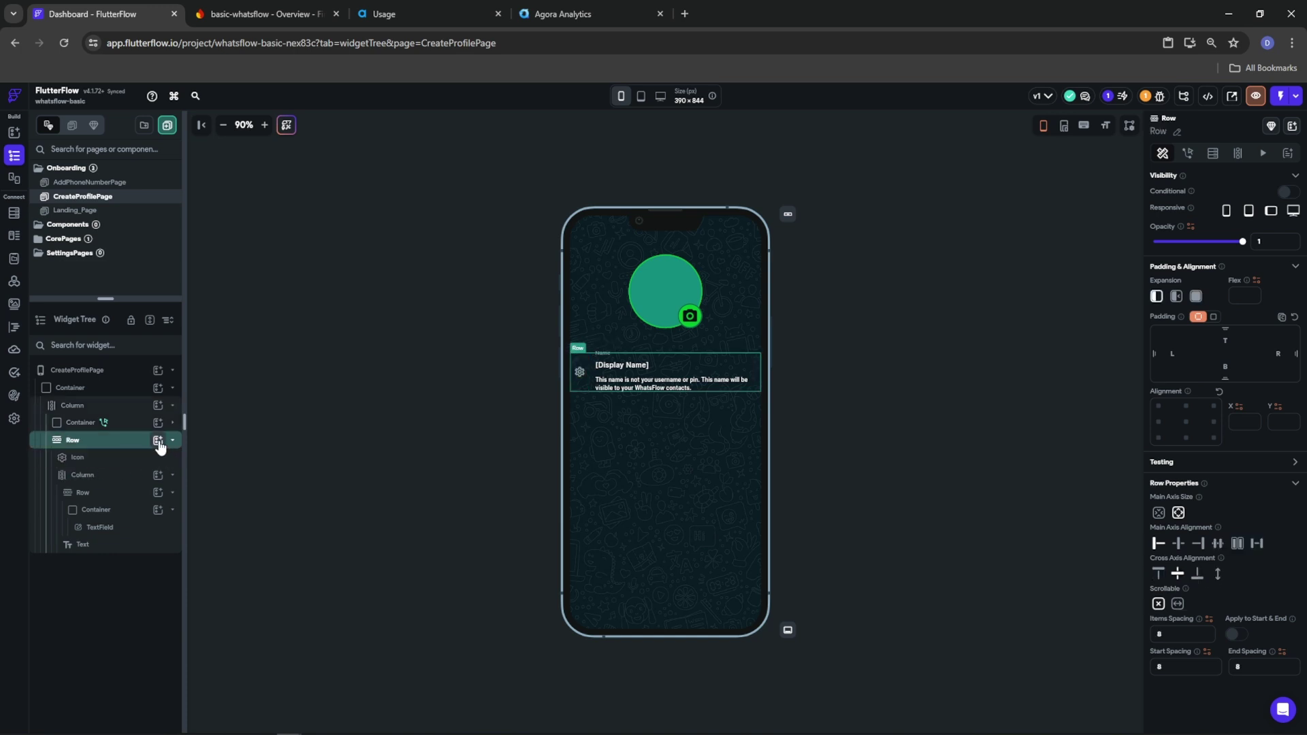
pyautogui.click(158, 442)
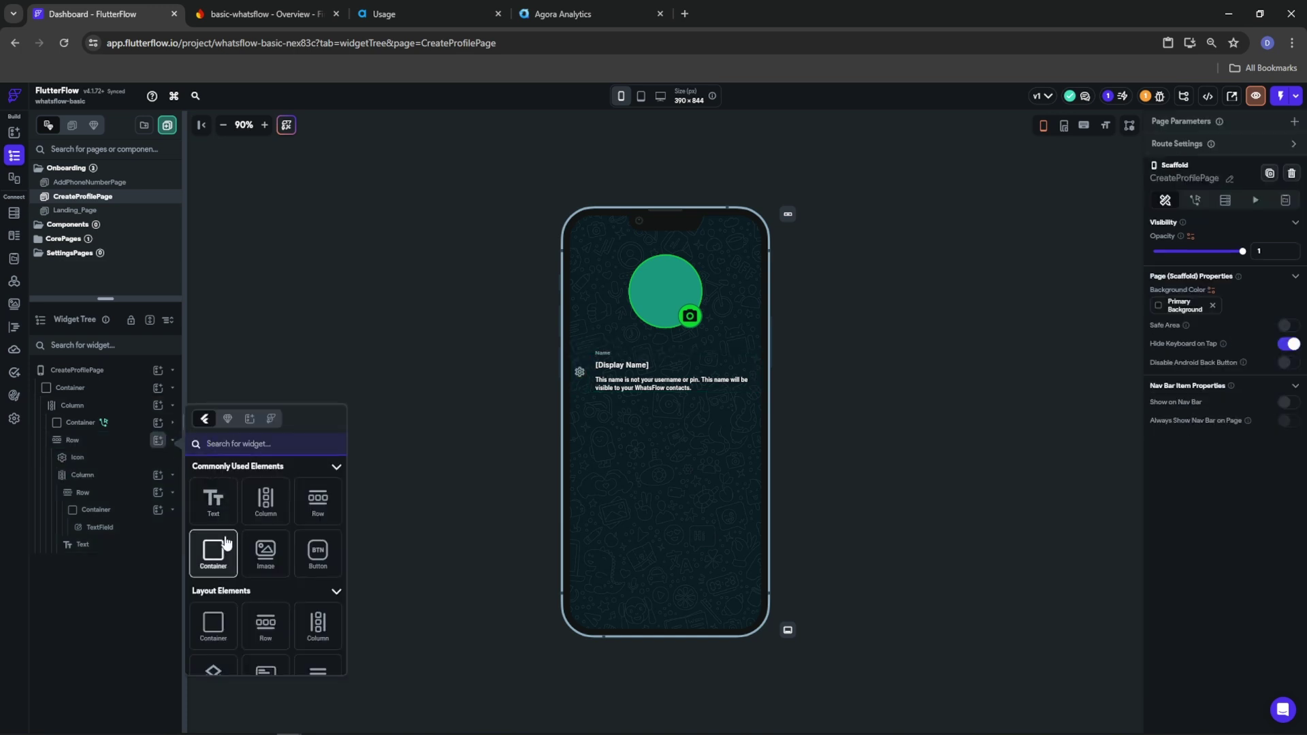
pyautogui.write('icon')
pyautogui.click(213, 644)
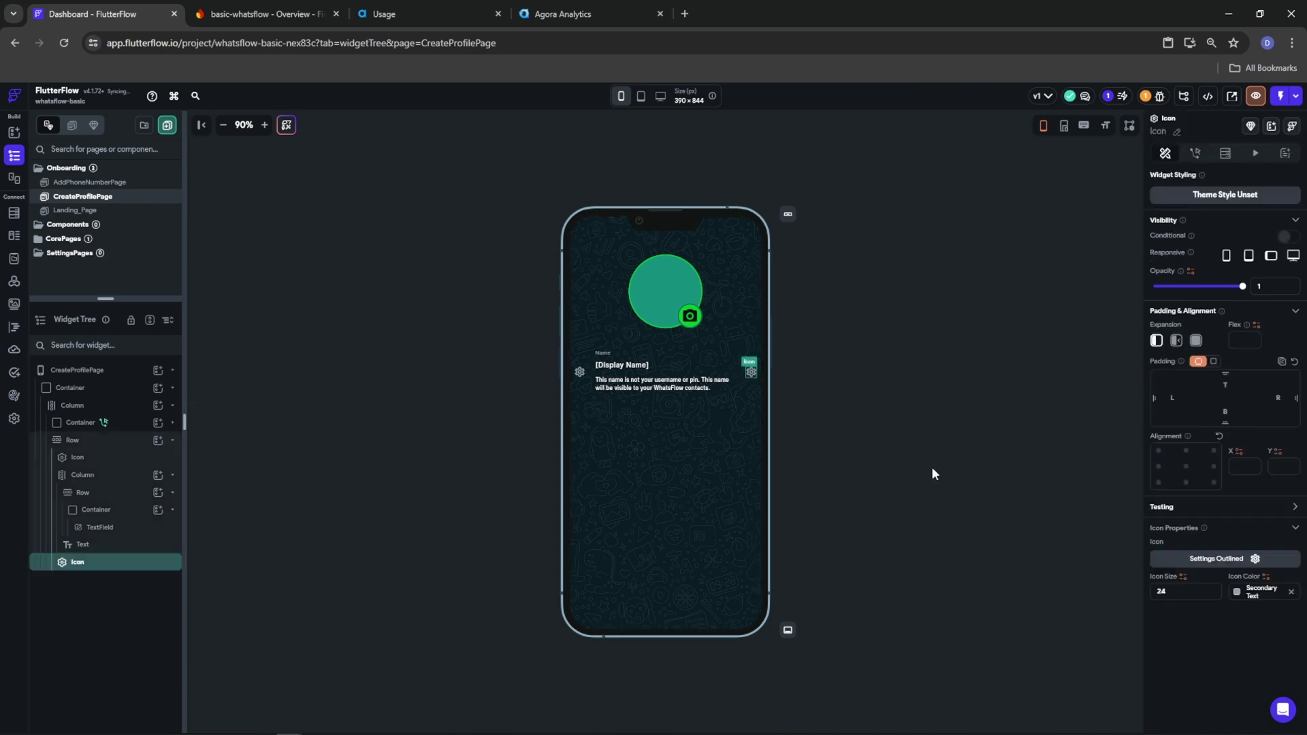
pyautogui.click(1240, 591)
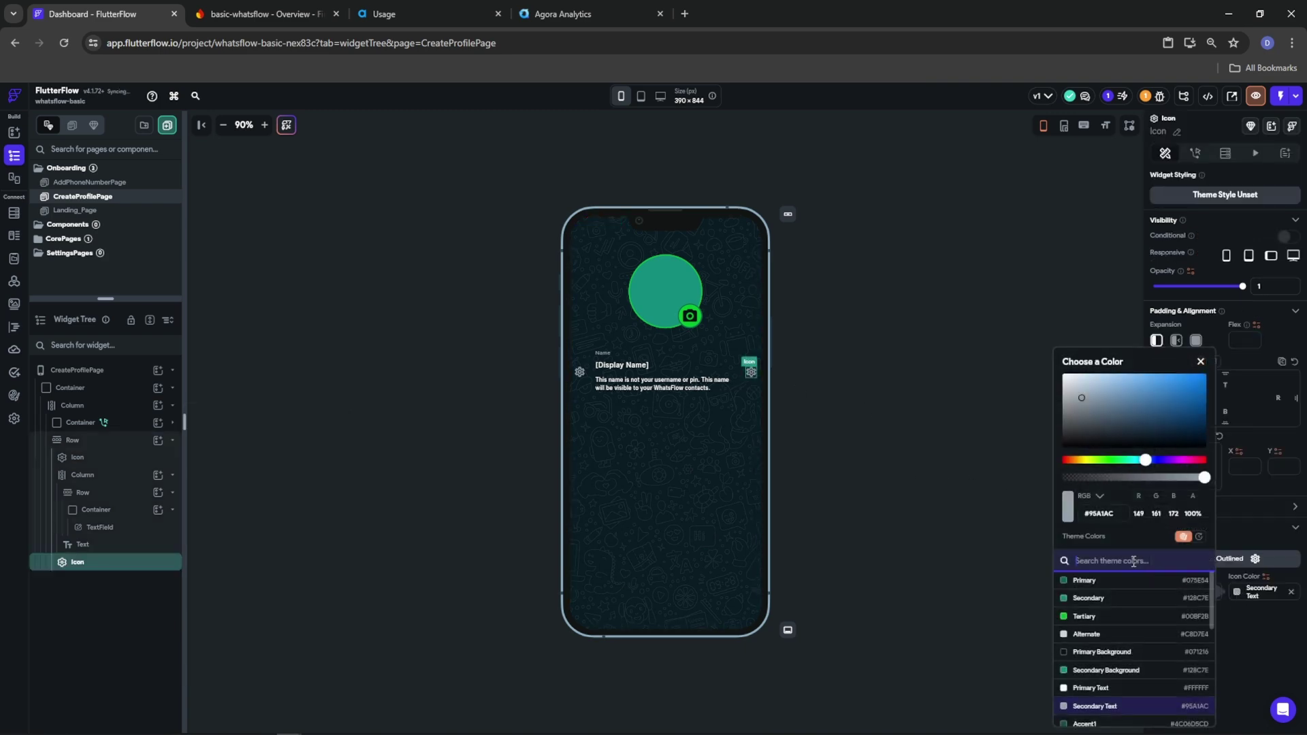
pyautogui.click(1088, 617)
pyautogui.click(1244, 539)
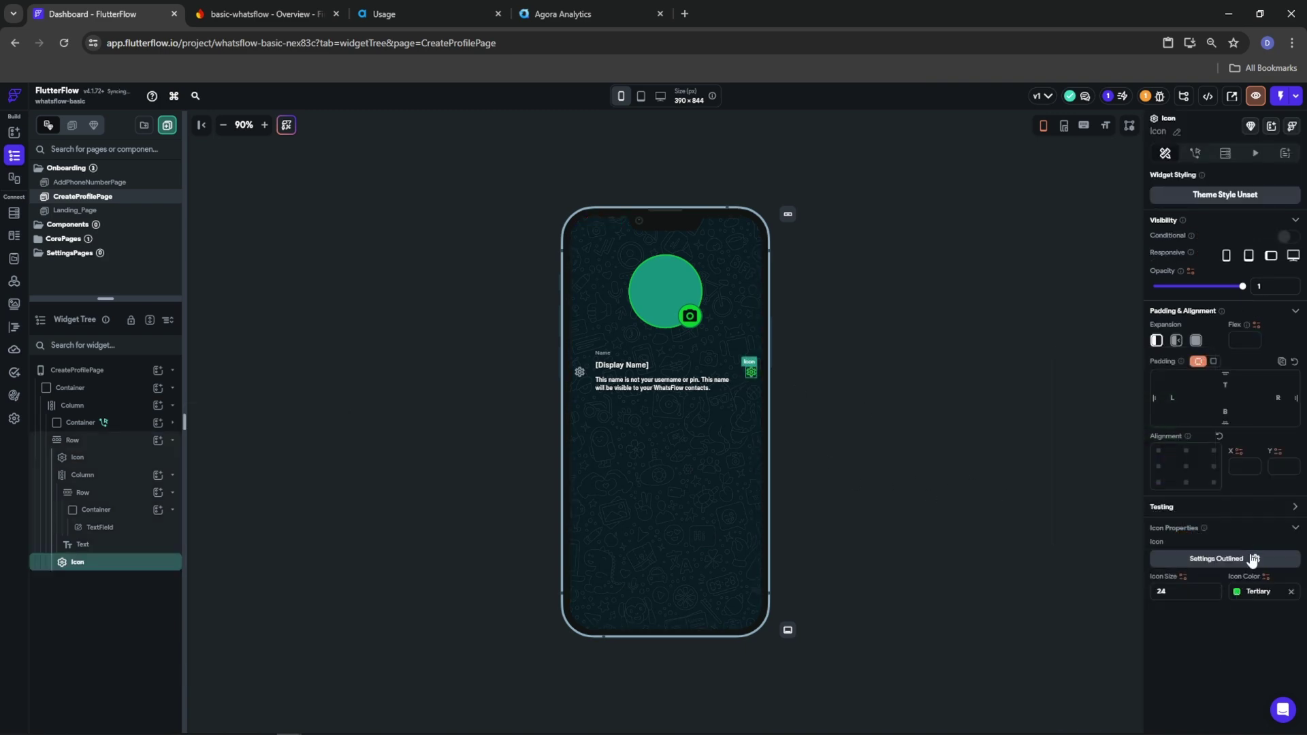
pyautogui.click(1249, 560)
pyautogui.write('edit')
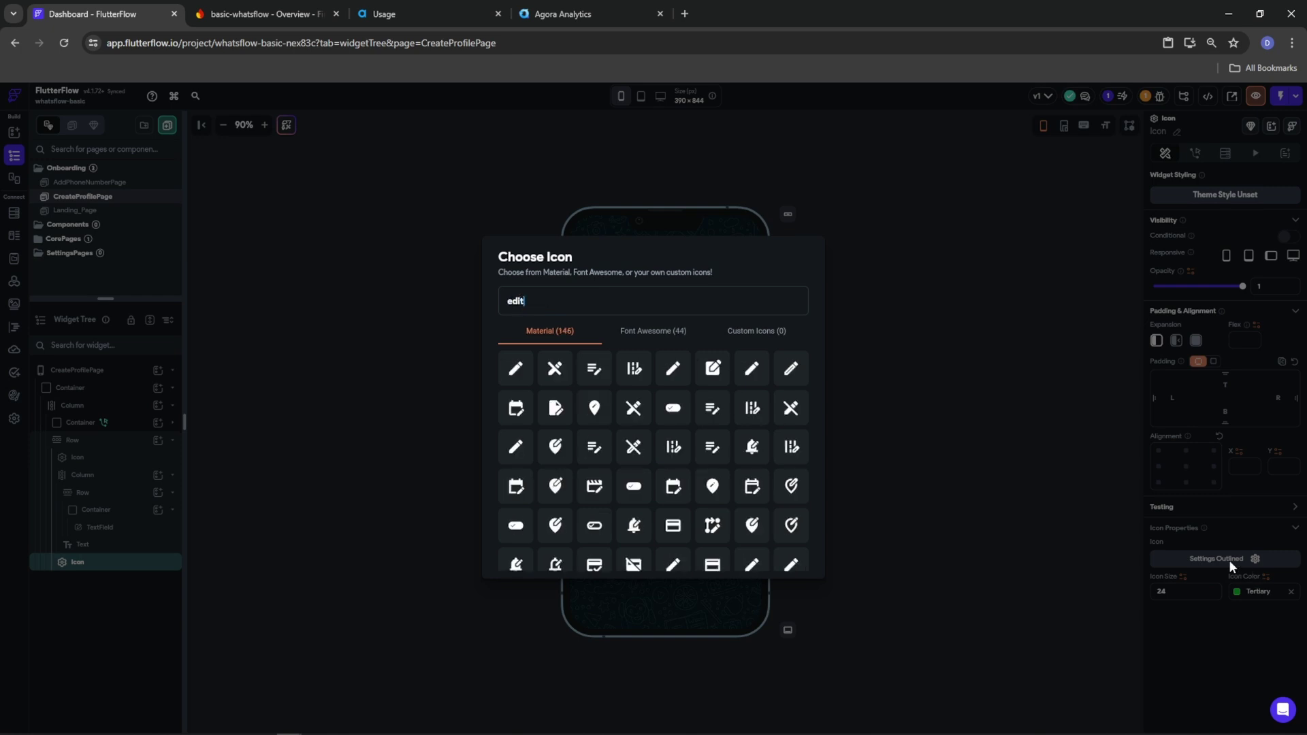
pyautogui.click(516, 369)
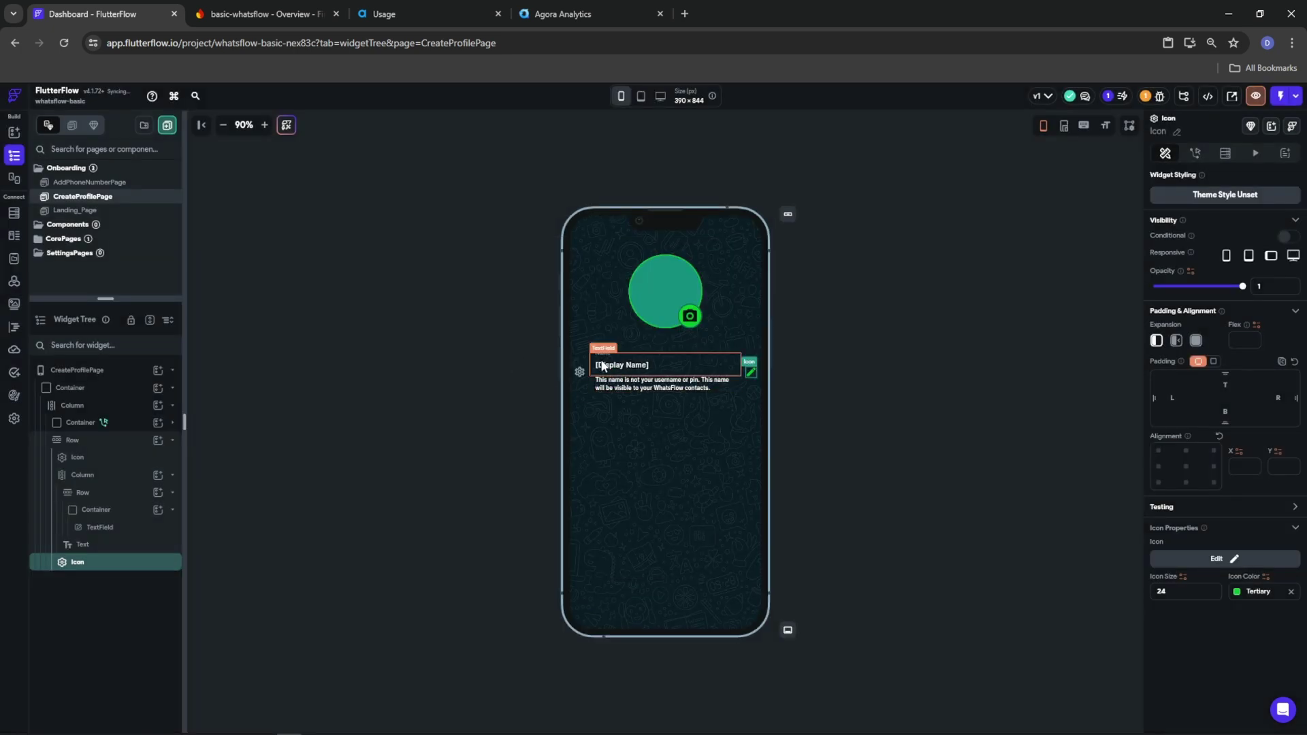
# Change the row's left icon to a Primary-coloured Person icon
pyautogui.click(580, 373)
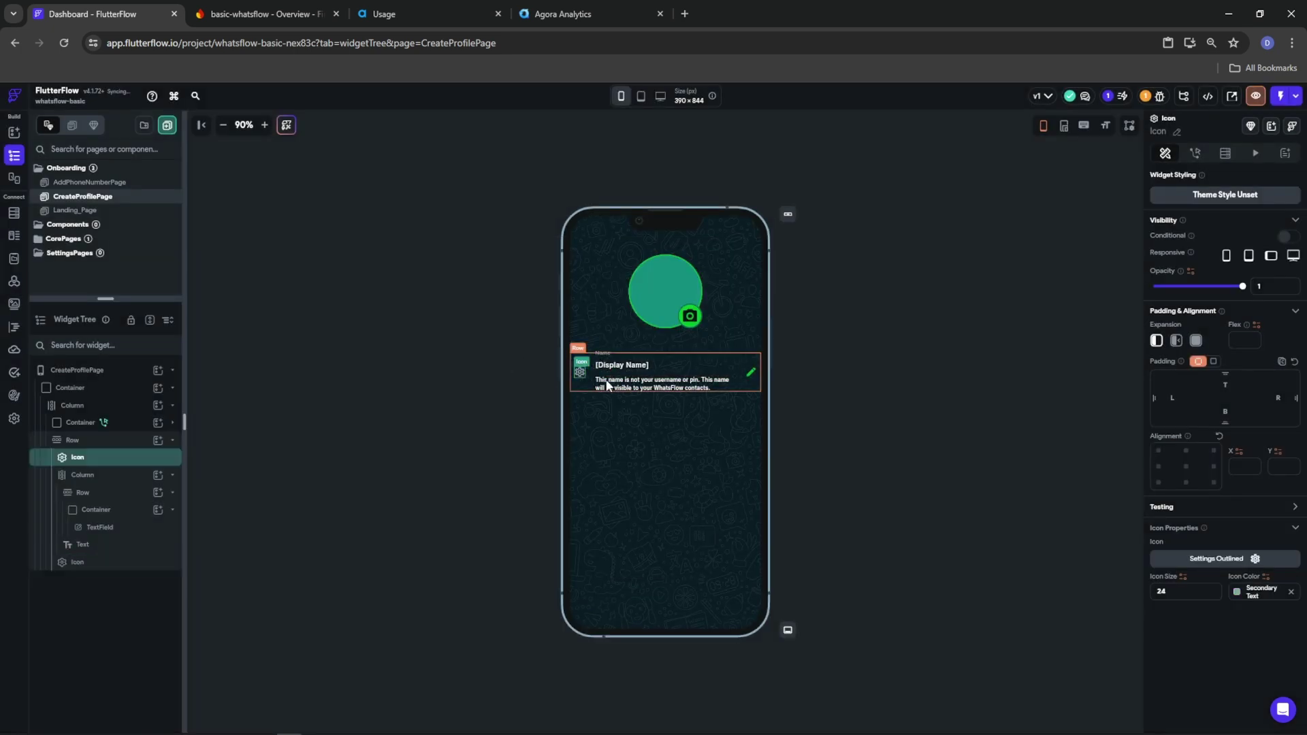
pyautogui.click(1238, 603)
pyautogui.click(1079, 580)
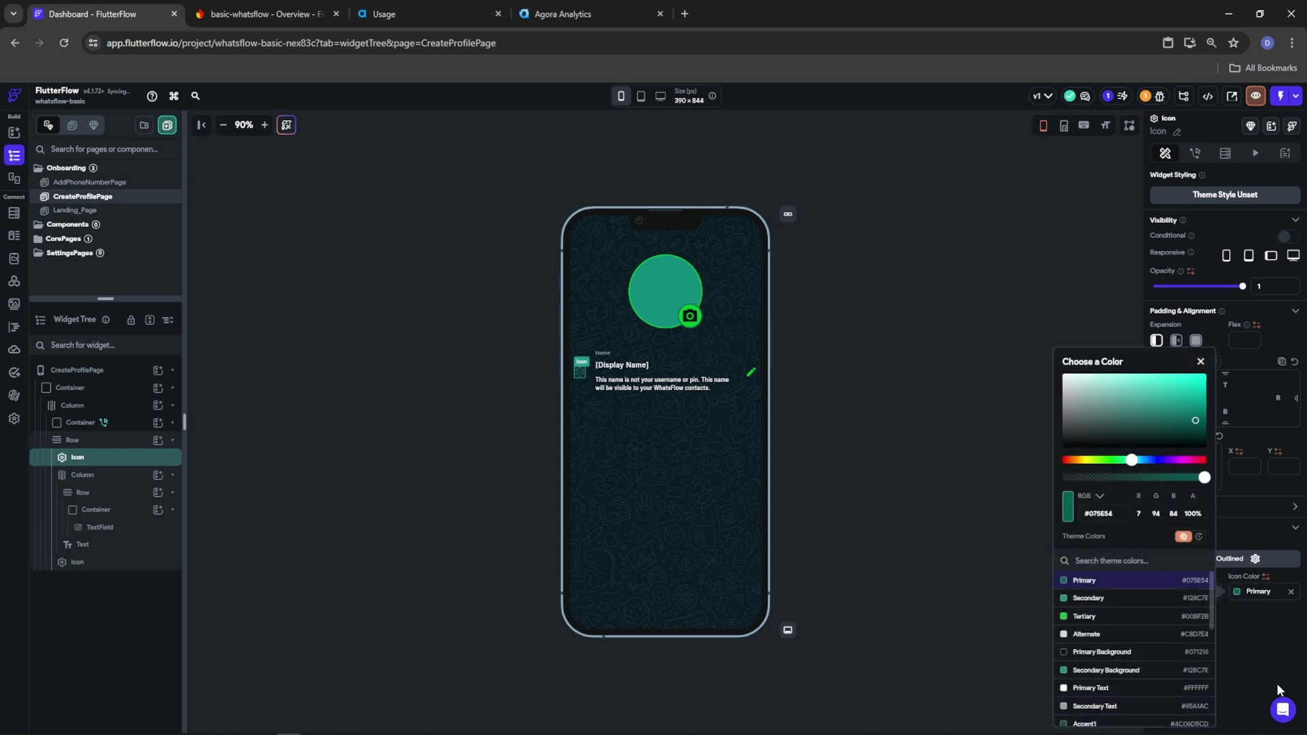
pyautogui.click(1256, 558)
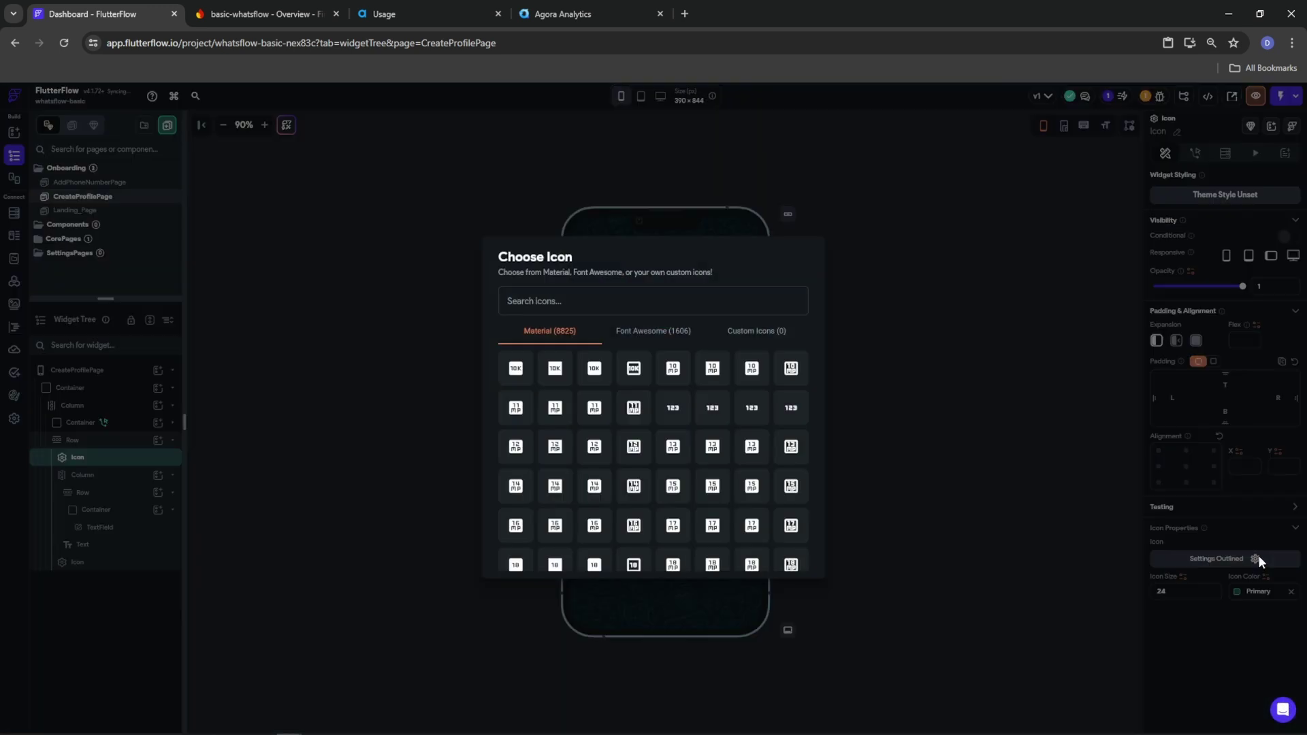
pyautogui.write('person')
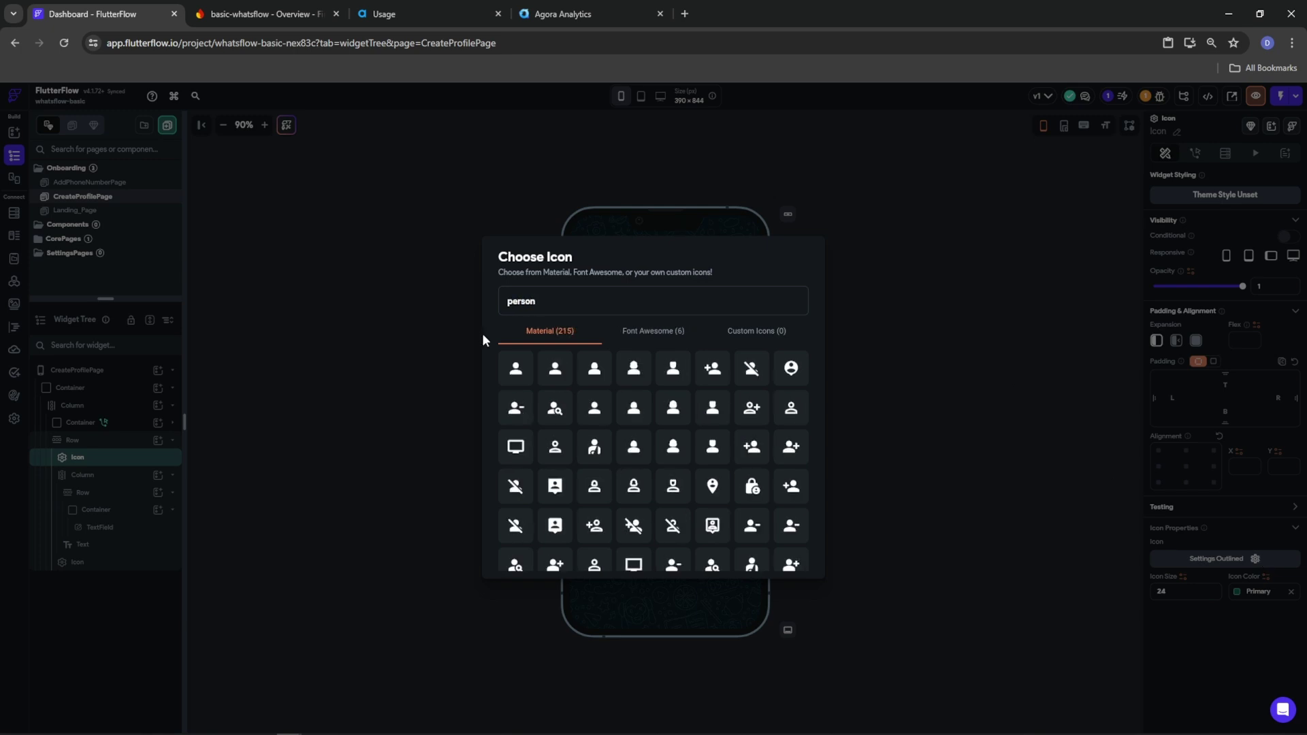
pyautogui.click(516, 369)
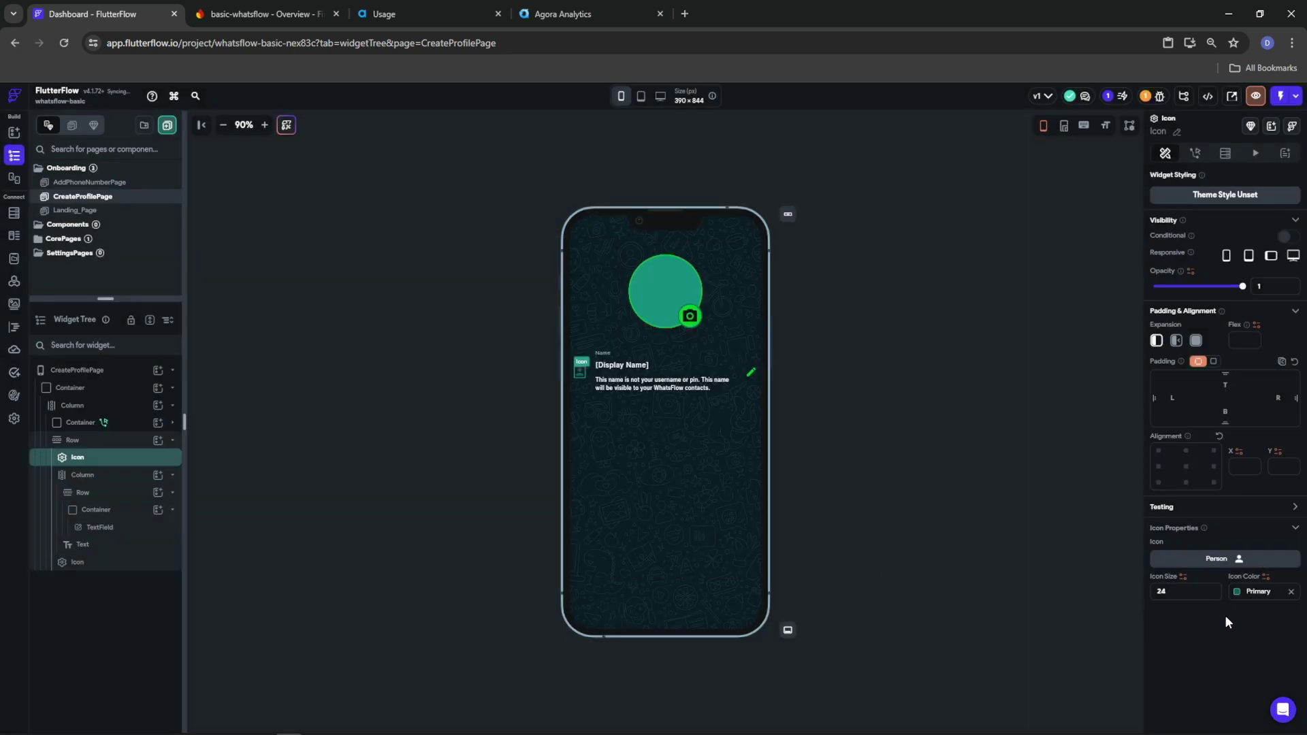
pyautogui.click(68, 440)
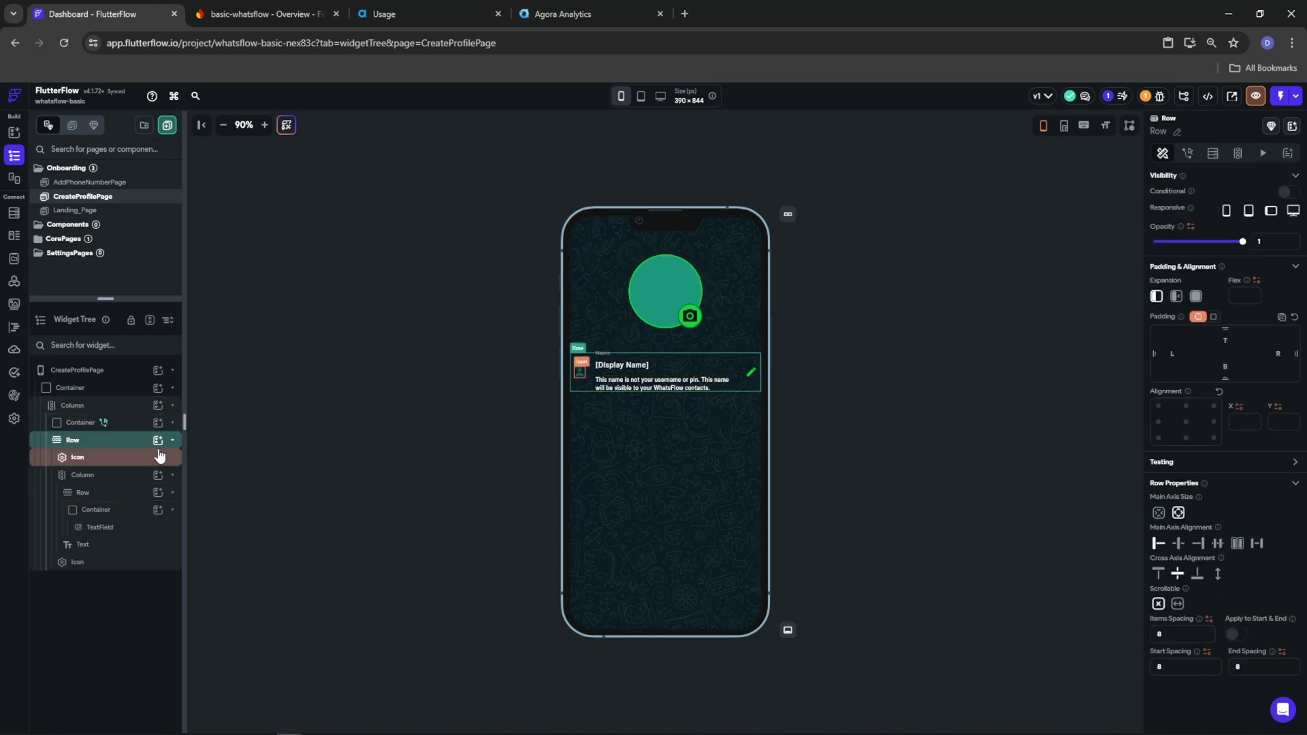
# Collapse the name Row and delete the second row's description text
pyautogui.click(171, 441)
pyautogui.rightClick(90, 444)
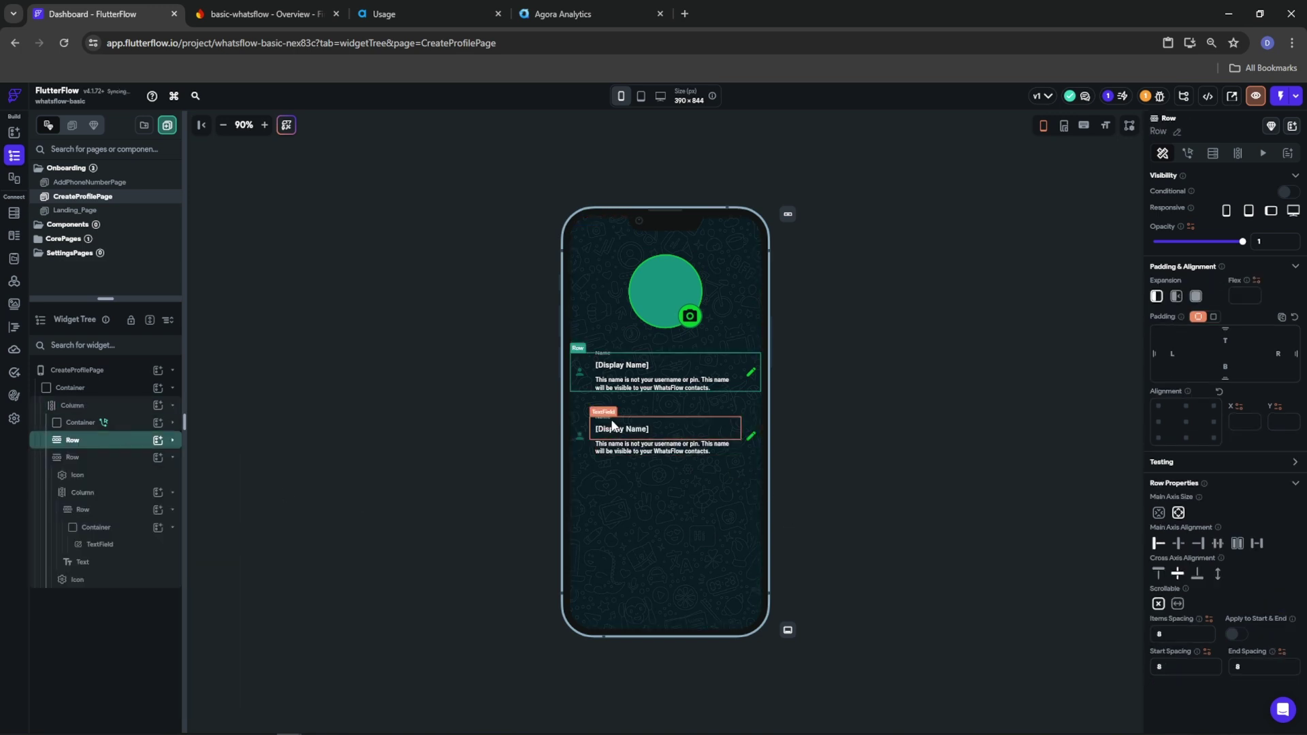
pyautogui.rightClick(616, 448)
pyautogui.click(751, 408)
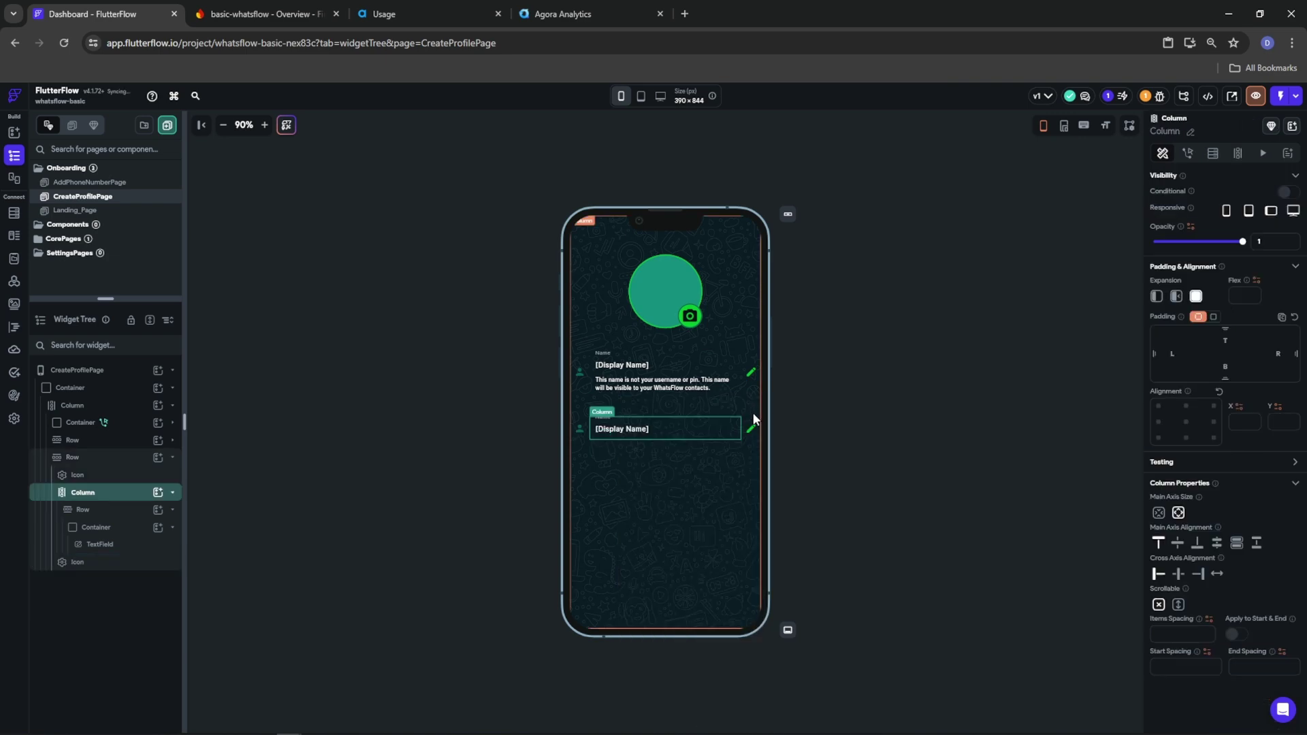
# Make the second row's icon a teal #2F9186 Info Outline and colour the person icon #2f9186
pyautogui.click(578, 427)
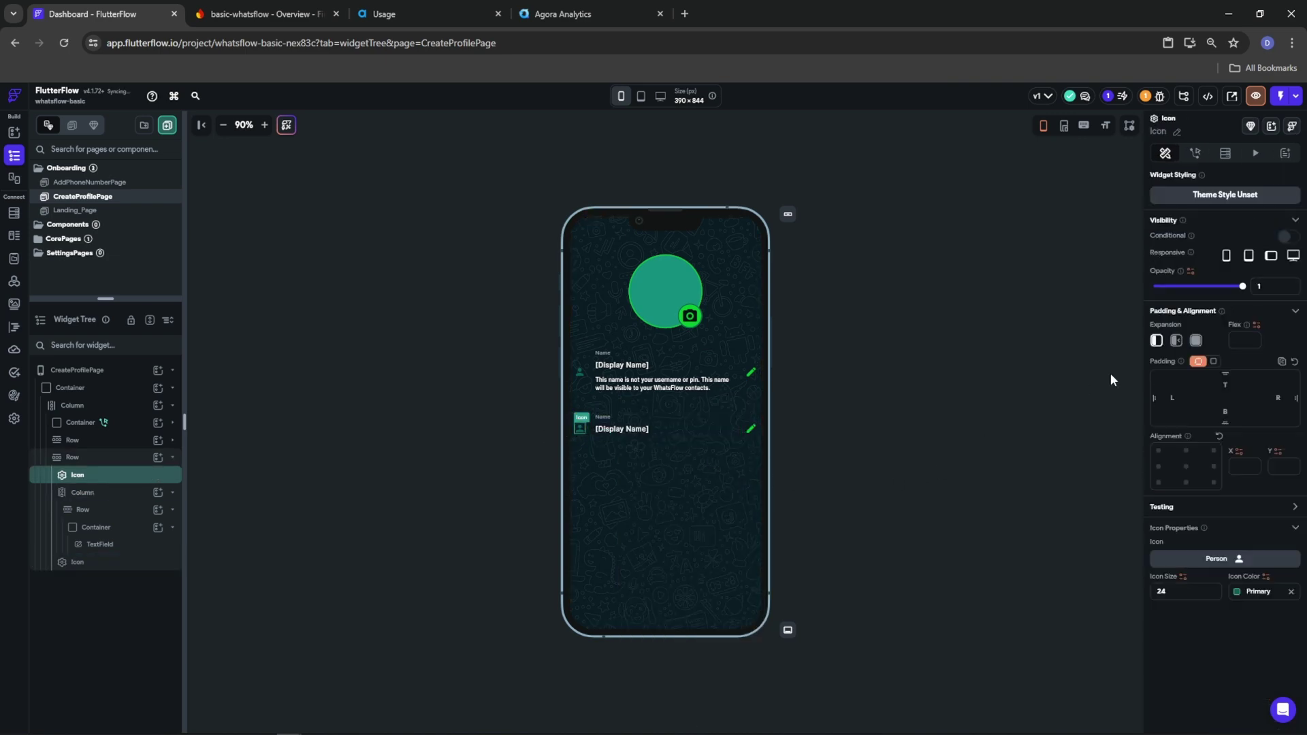
pyautogui.click(1212, 560)
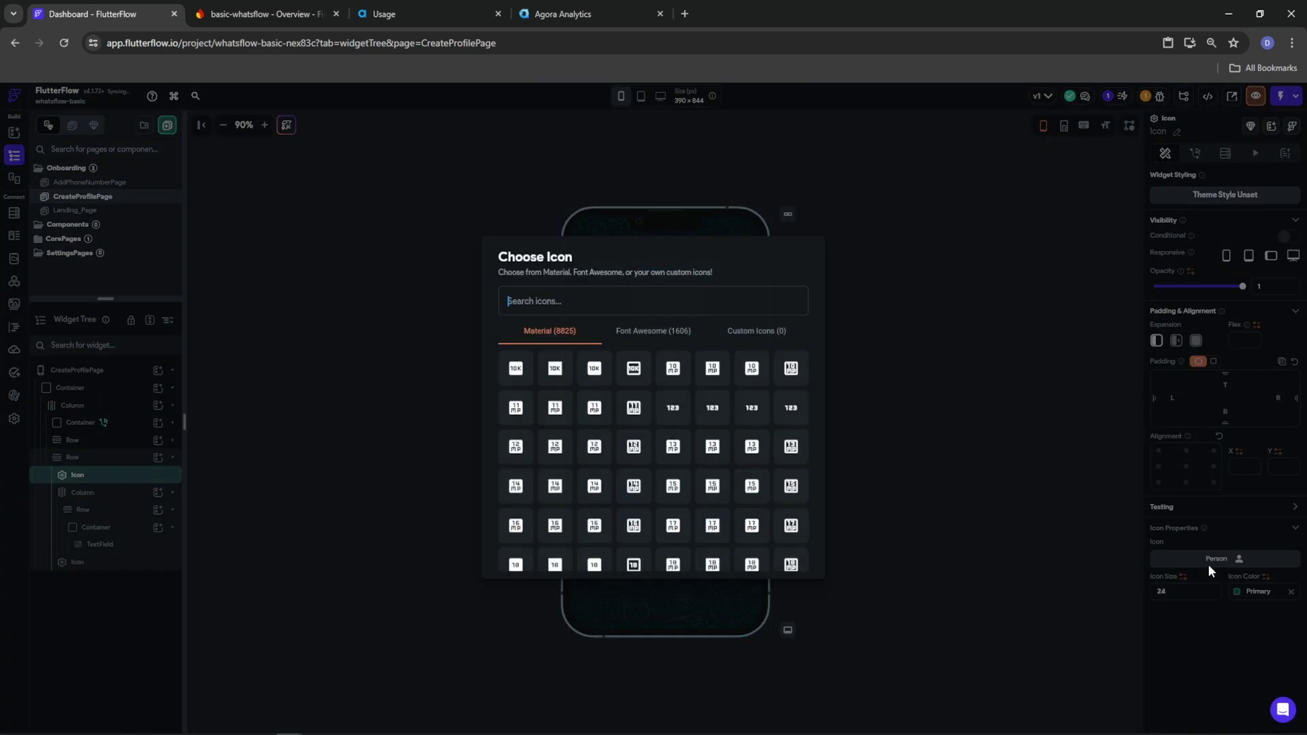
pyautogui.write('informat')
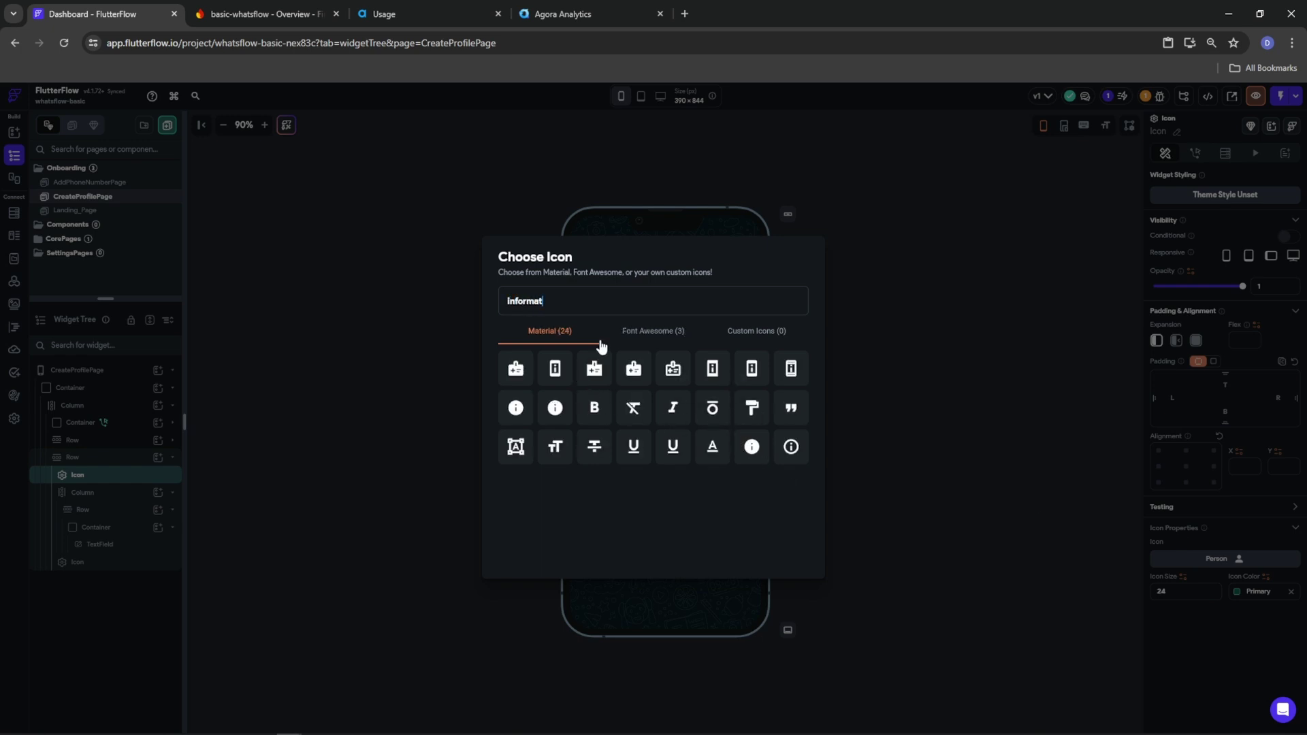
pyautogui.click(791, 446)
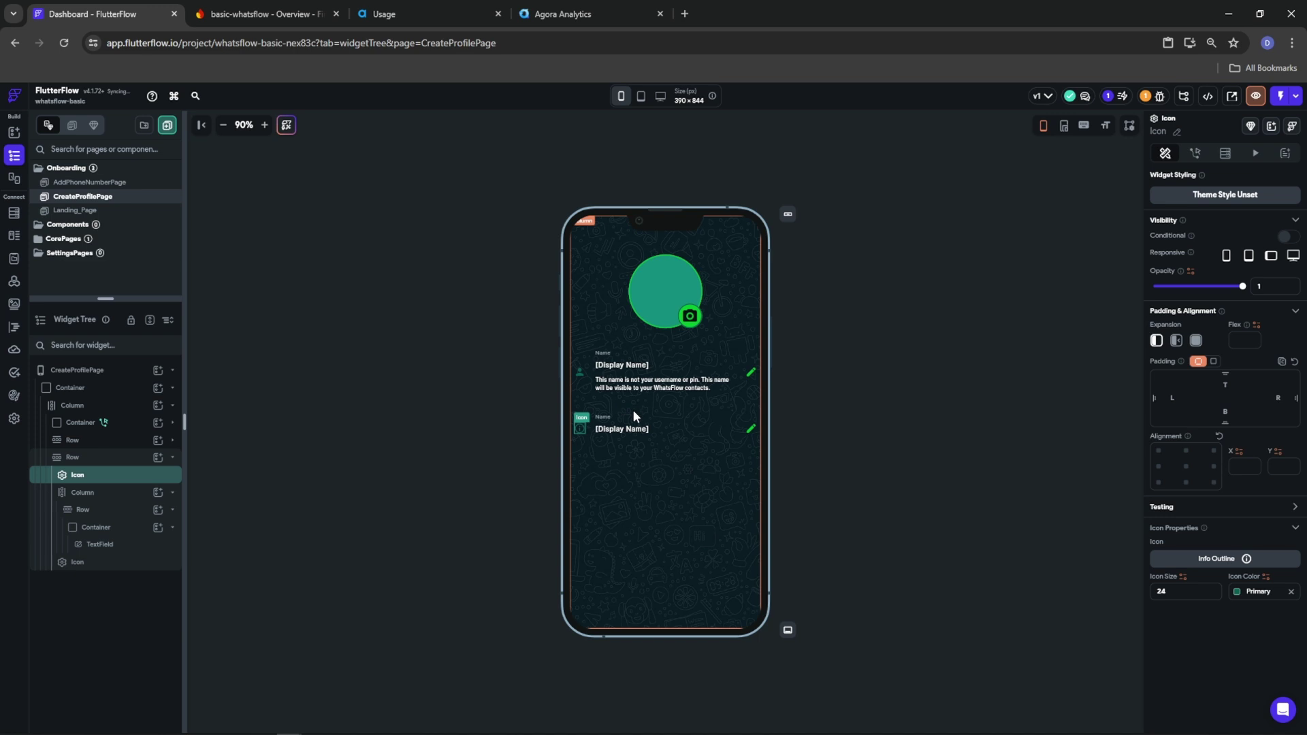
pyautogui.click(1248, 600)
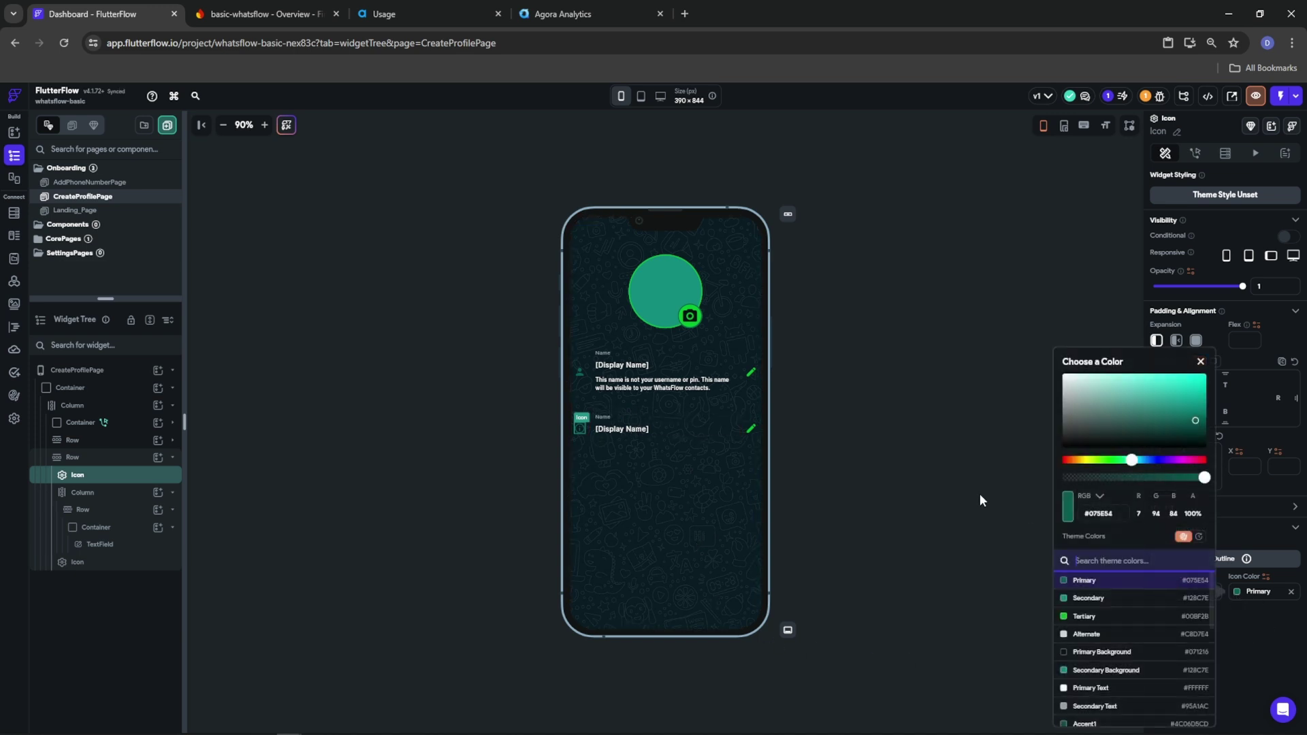
pyautogui.click(1160, 405)
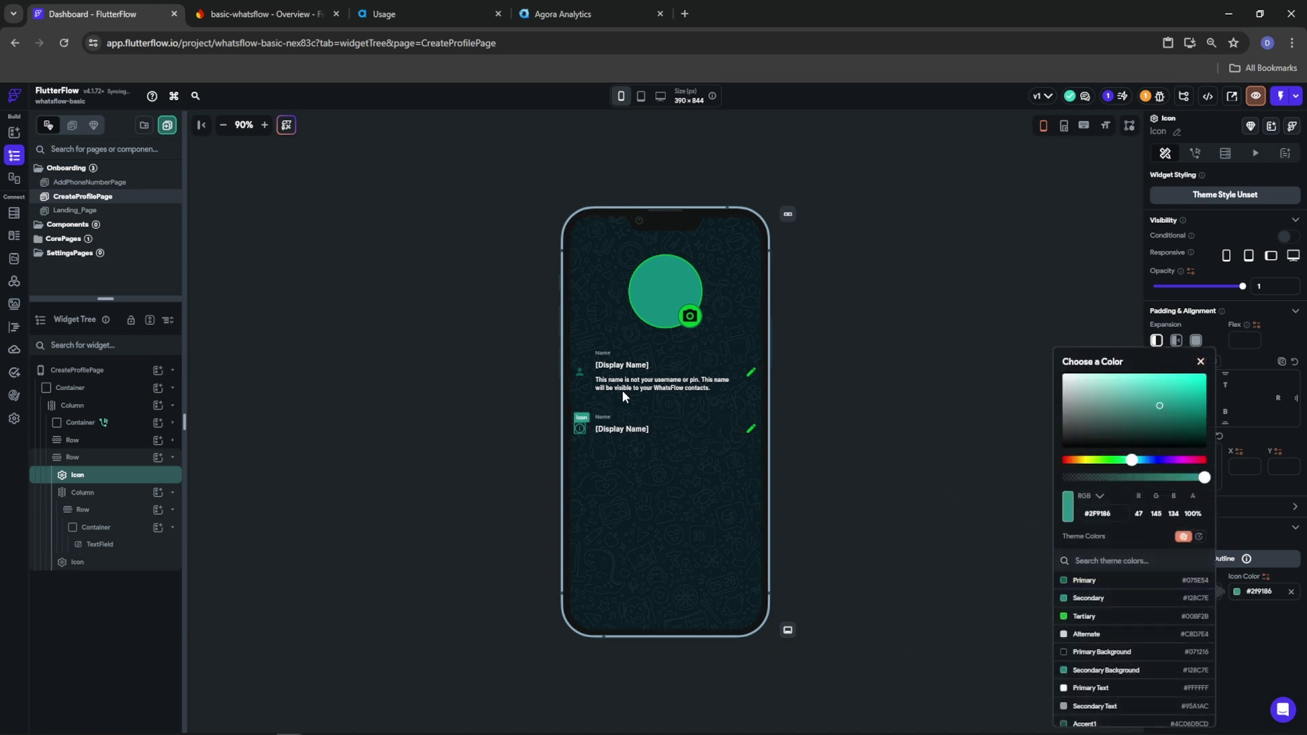
pyautogui.doubleClick(1085, 516)
pyautogui.click(583, 369)
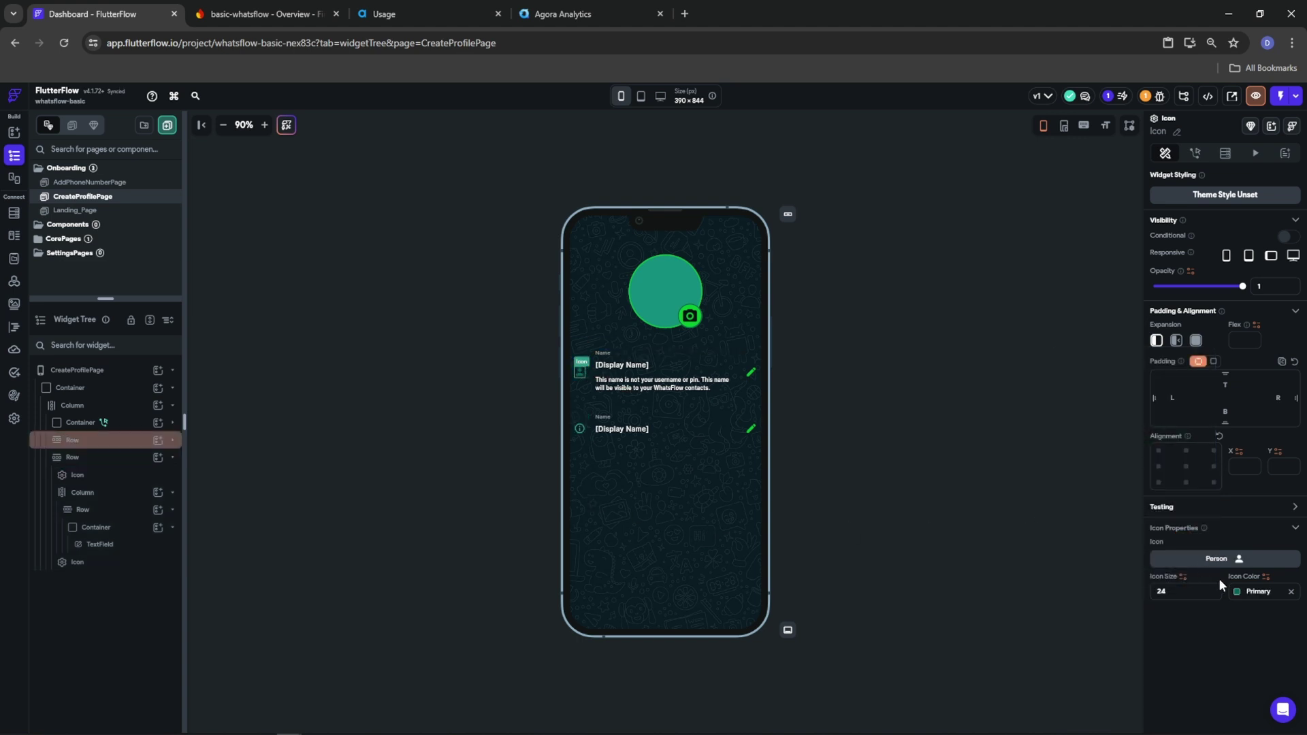
pyautogui.click(1236, 591)
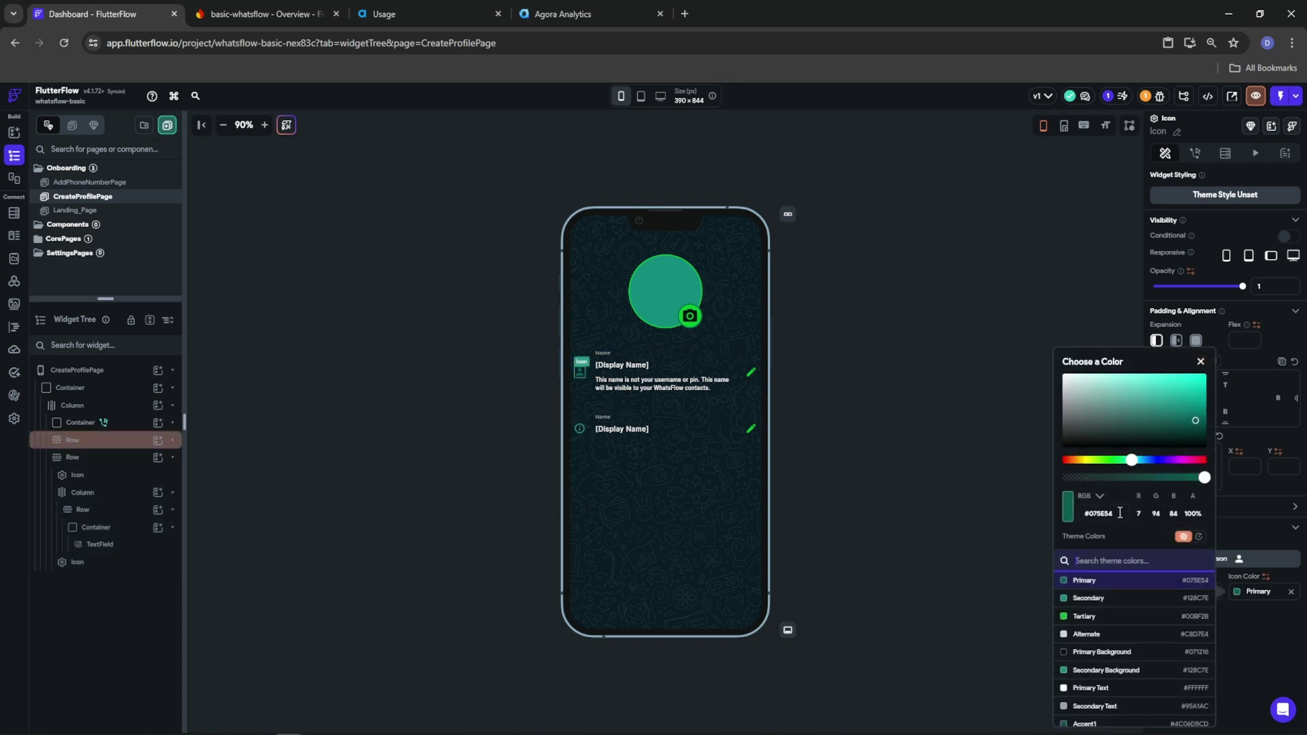
pyautogui.click(1236, 644)
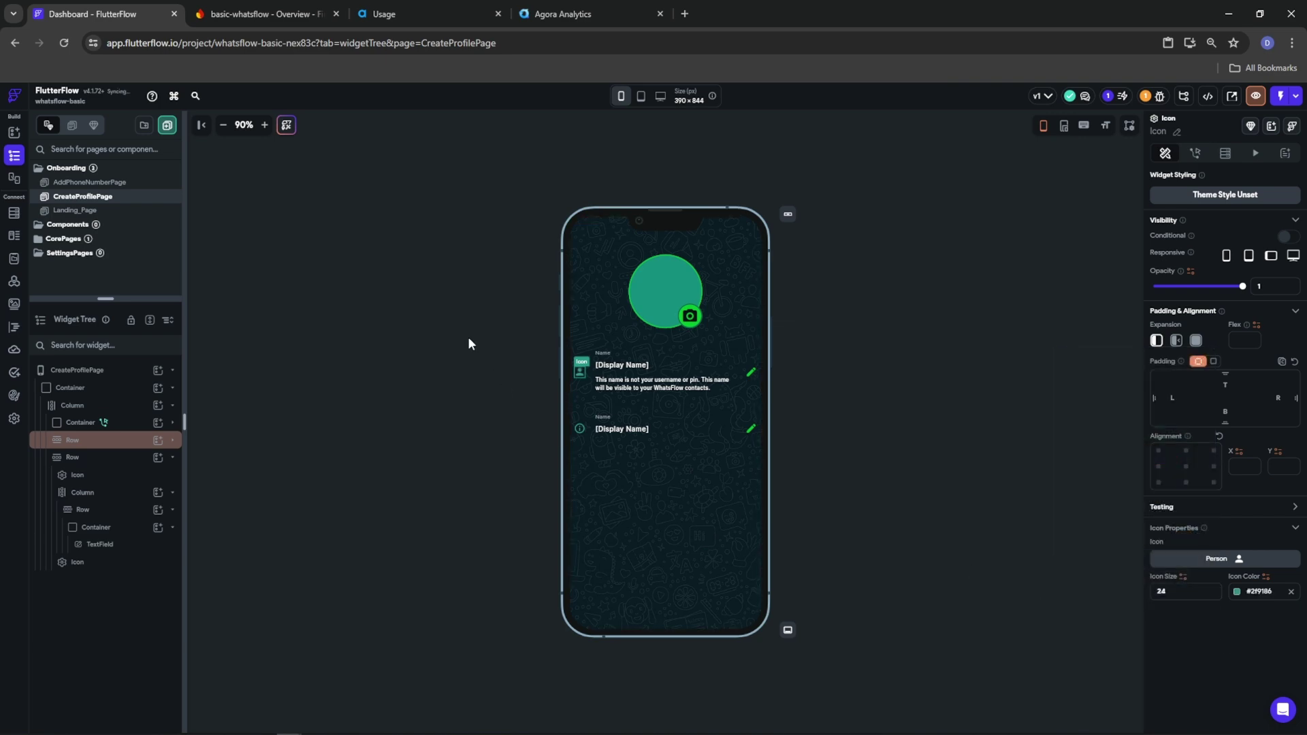
# Prefill the second text field from the authenticated user's about value and label it About
pyautogui.click(638, 433)
pyautogui.click(1181, 603)
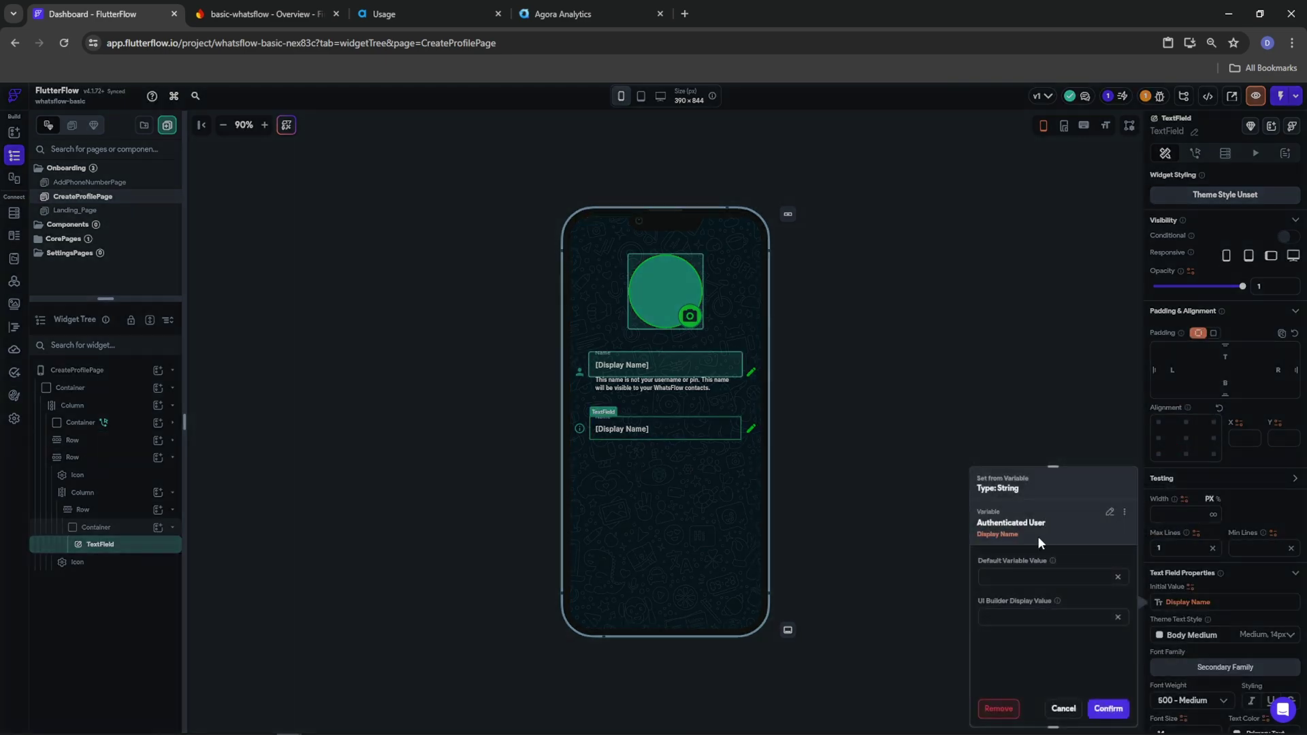
pyautogui.click(1108, 514)
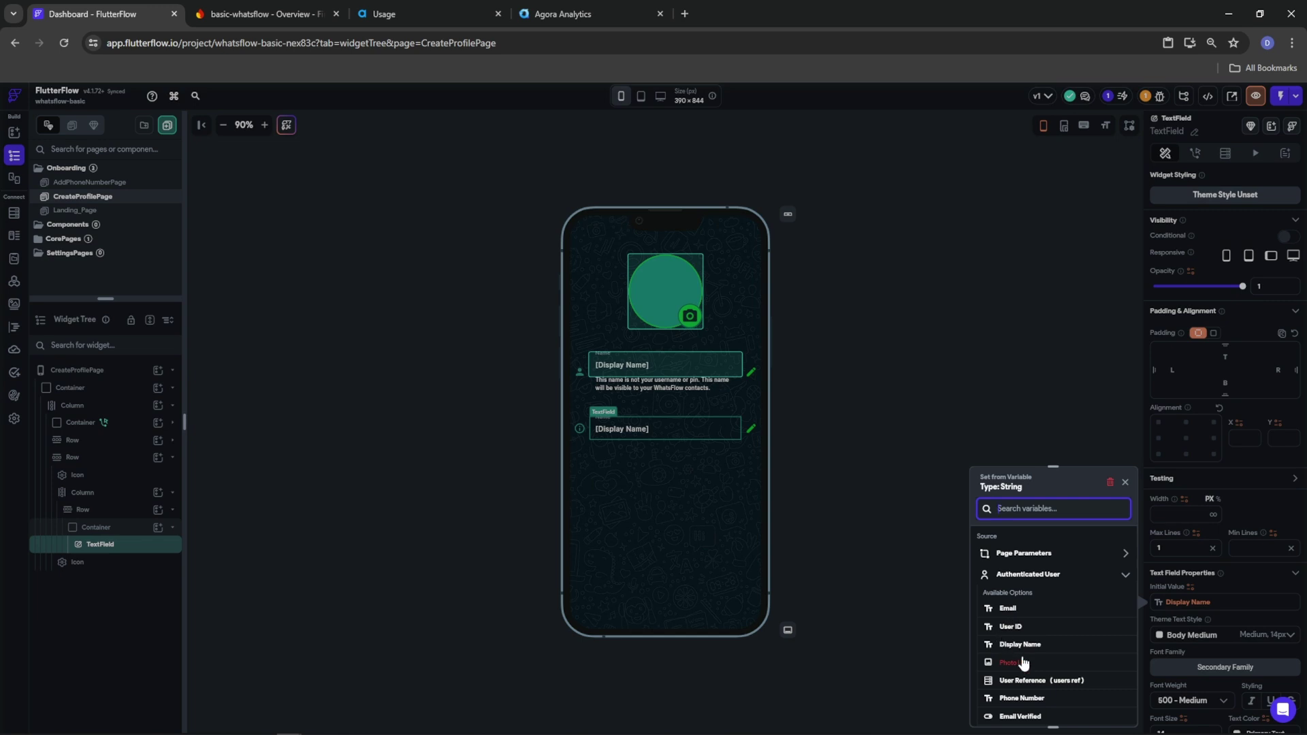
pyautogui.scroll(-1, 1021, 689)
pyautogui.click(1014, 687)
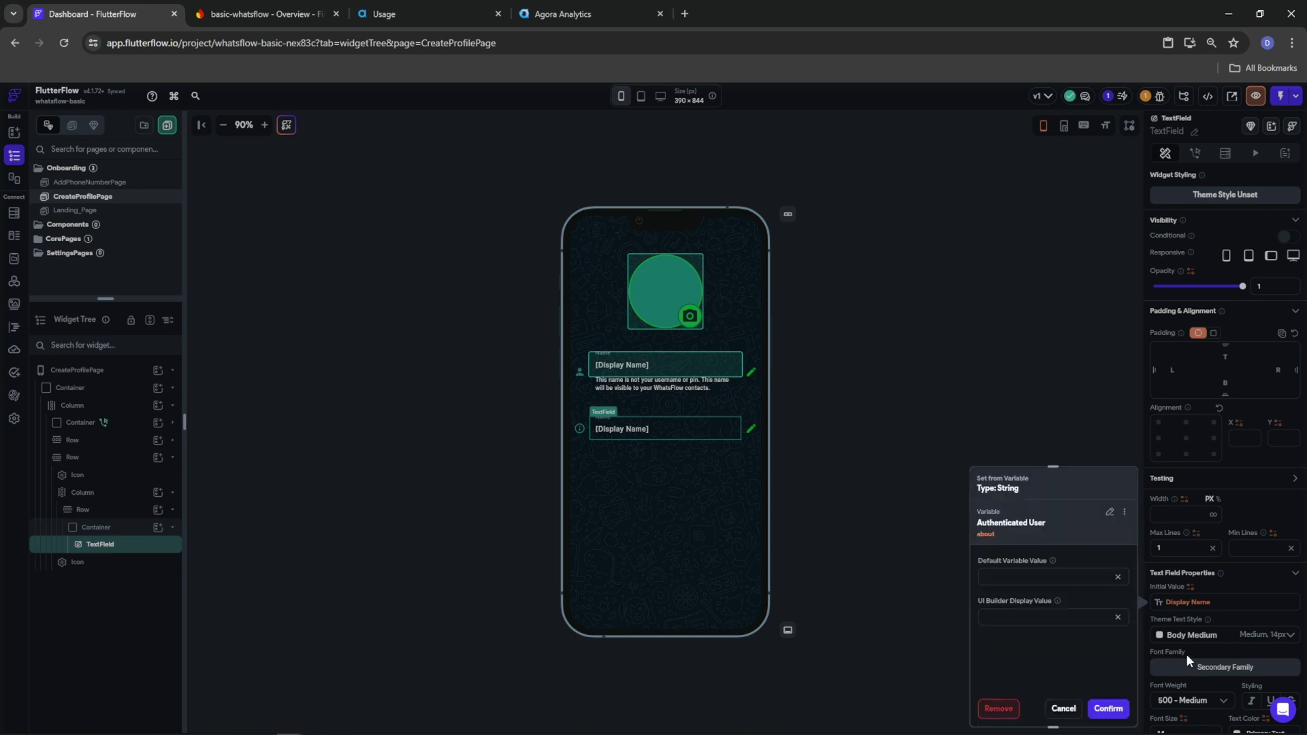
pyautogui.click(1108, 709)
pyautogui.scroll(-4, 1194, 623)
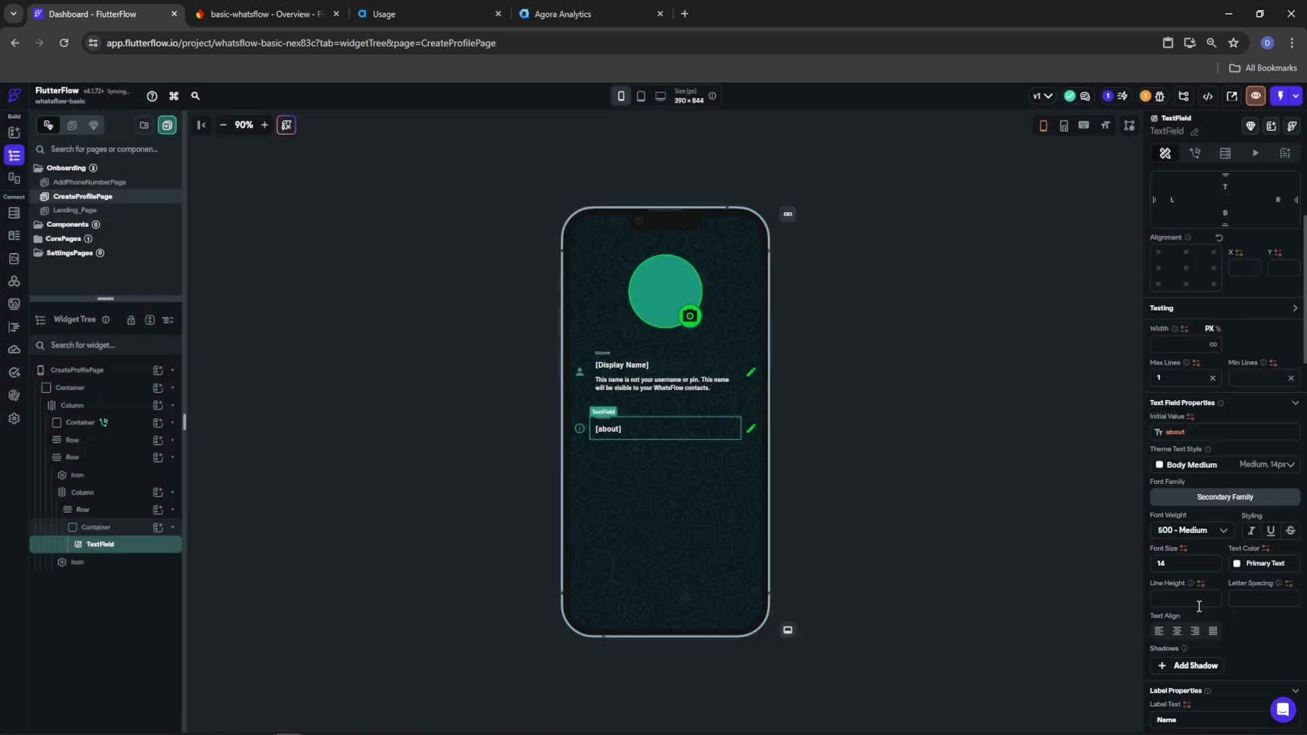
pyautogui.click(1196, 633)
pyautogui.write('About')
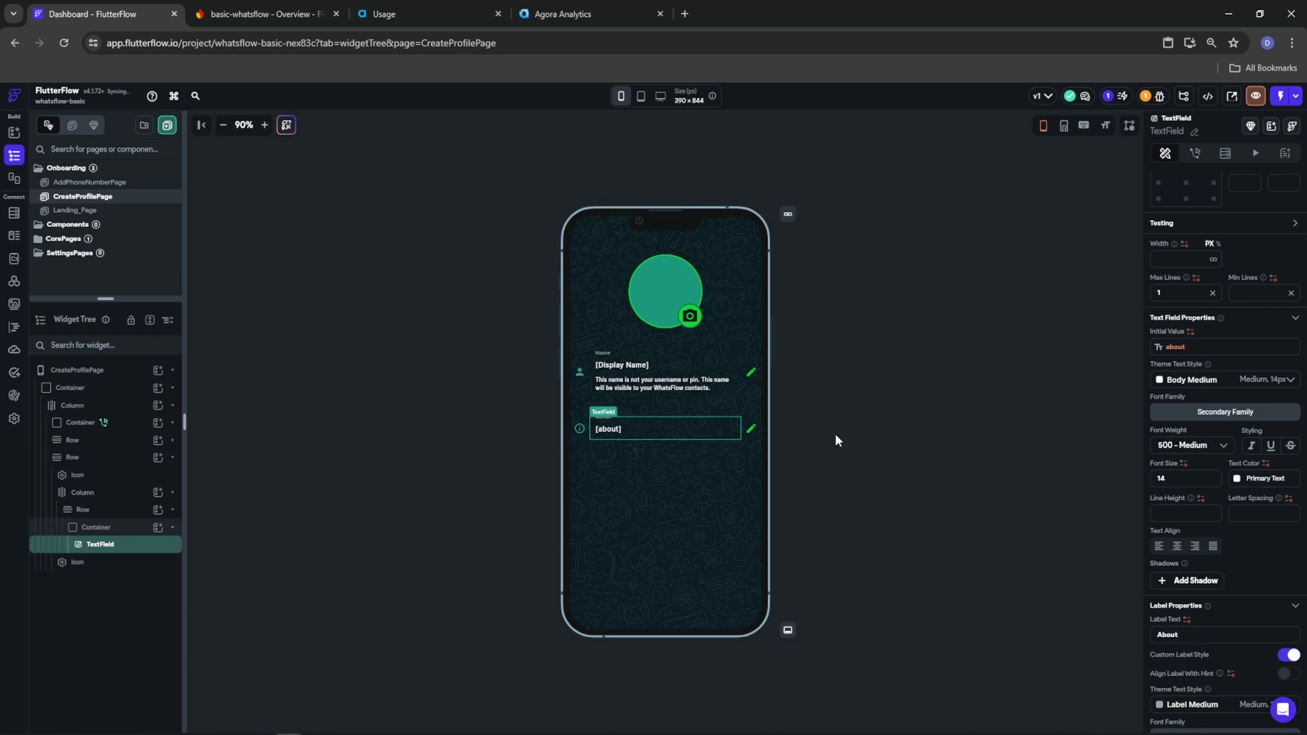
pyautogui.click(870, 455)
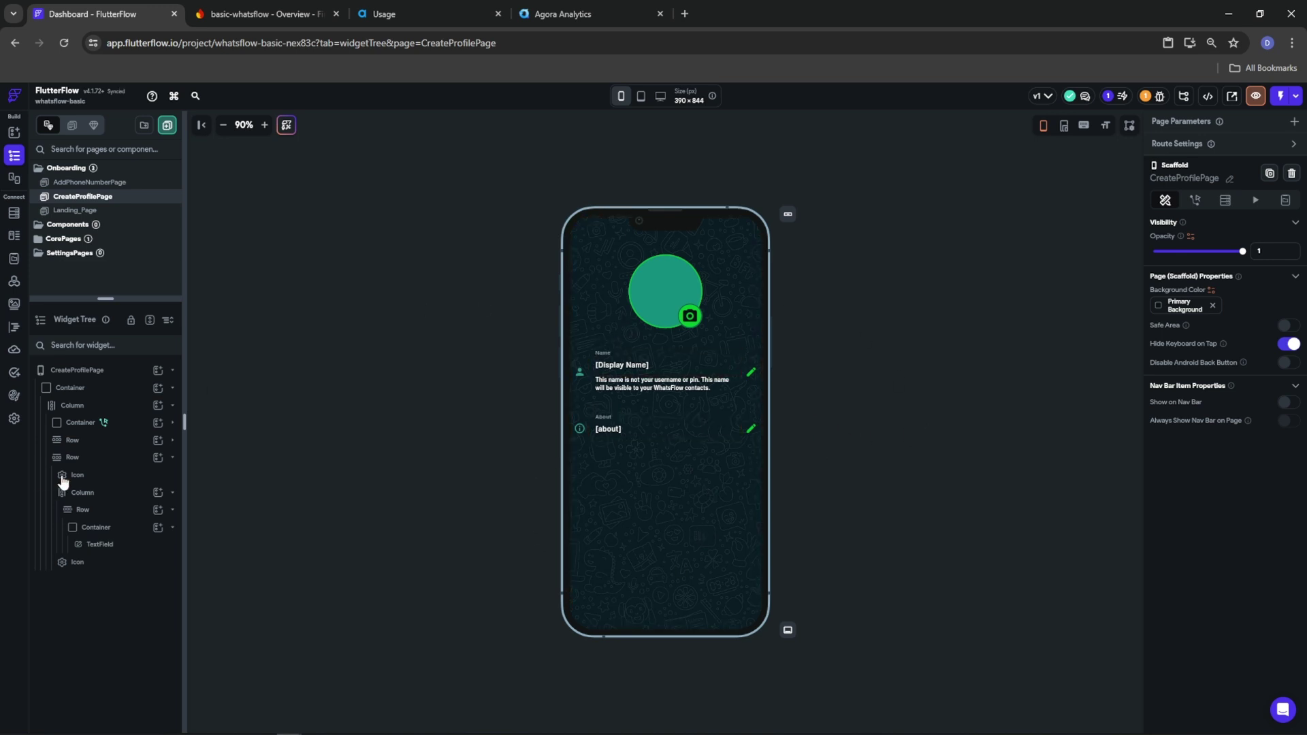
pyautogui.click(156, 408)
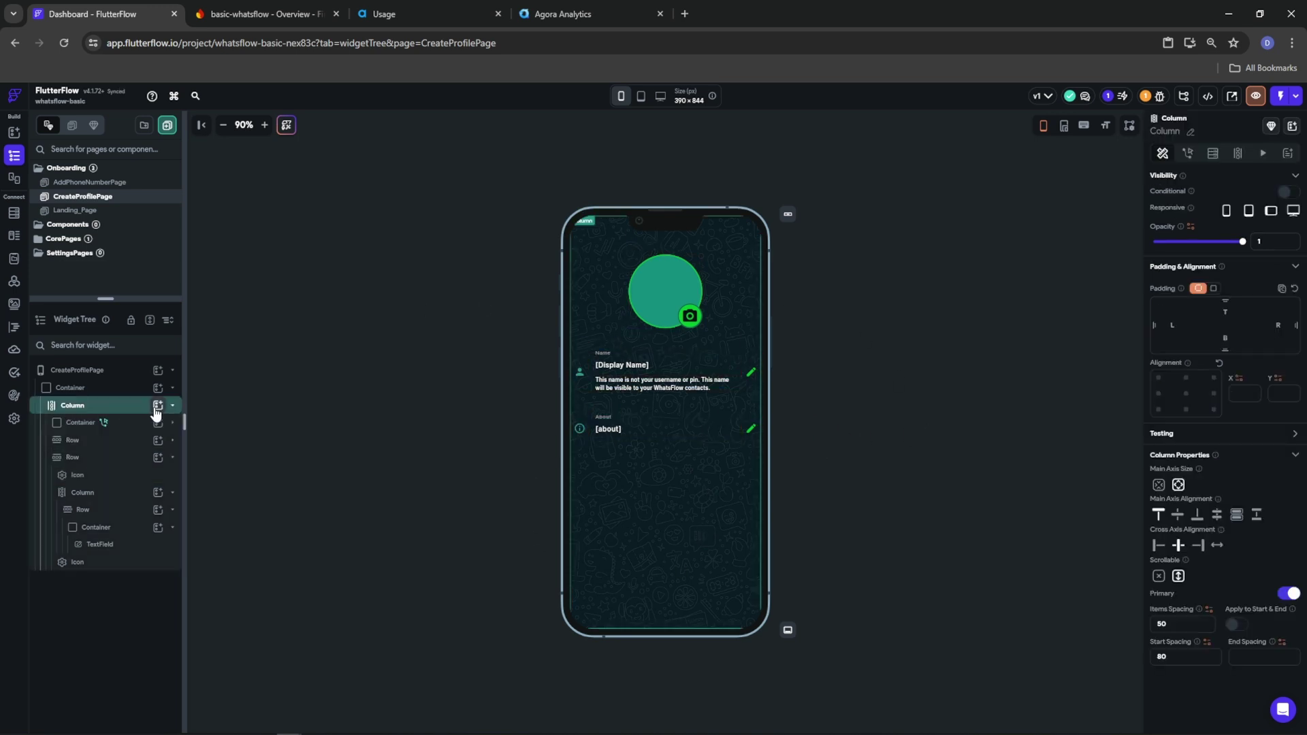
pyautogui.click(157, 407)
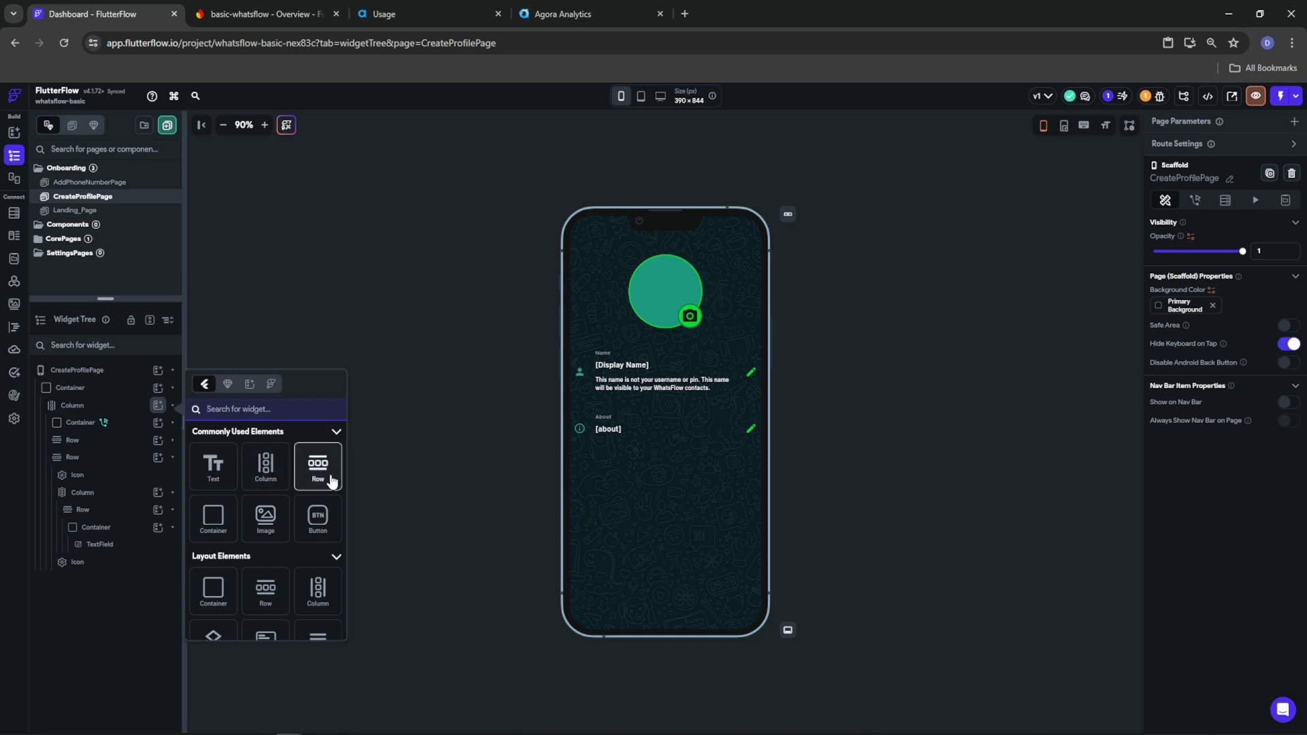
# Add a Save button below the fields, filled Tertiary with Primary Background text
pyautogui.click(317, 517)
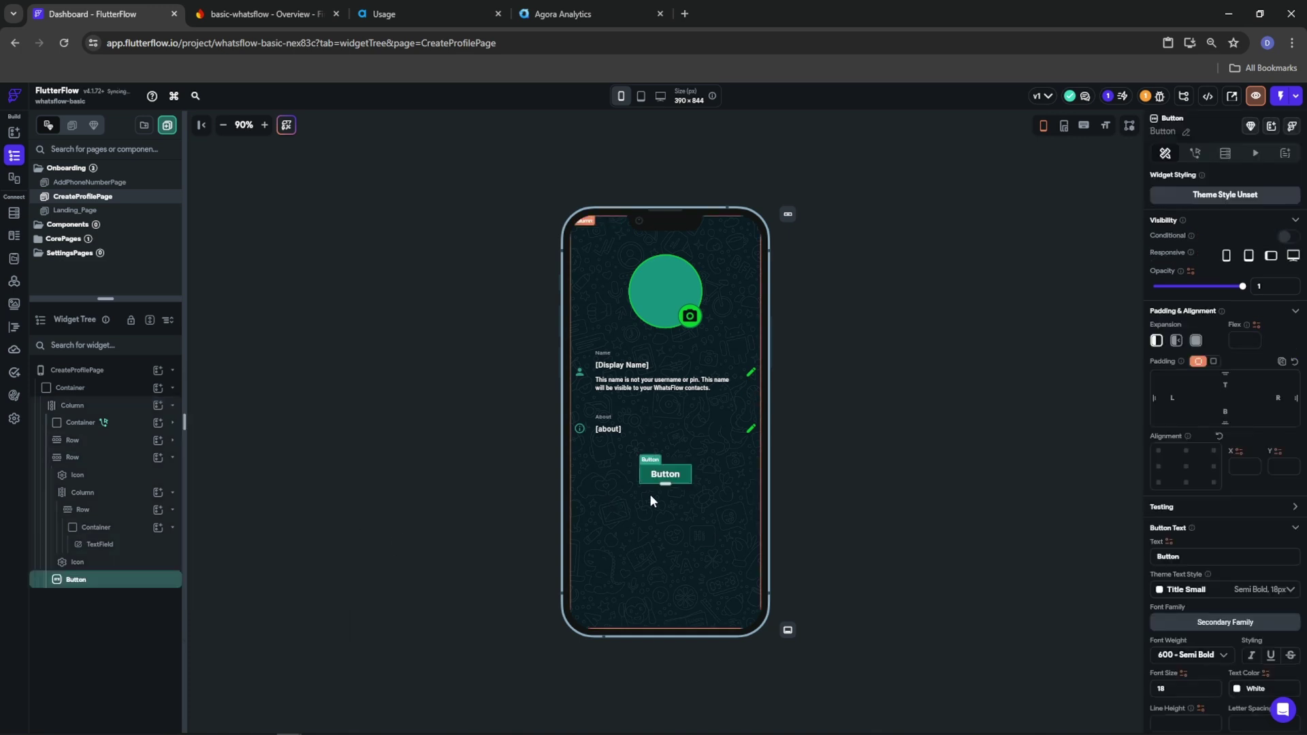
pyautogui.scroll(-4, 1261, 595)
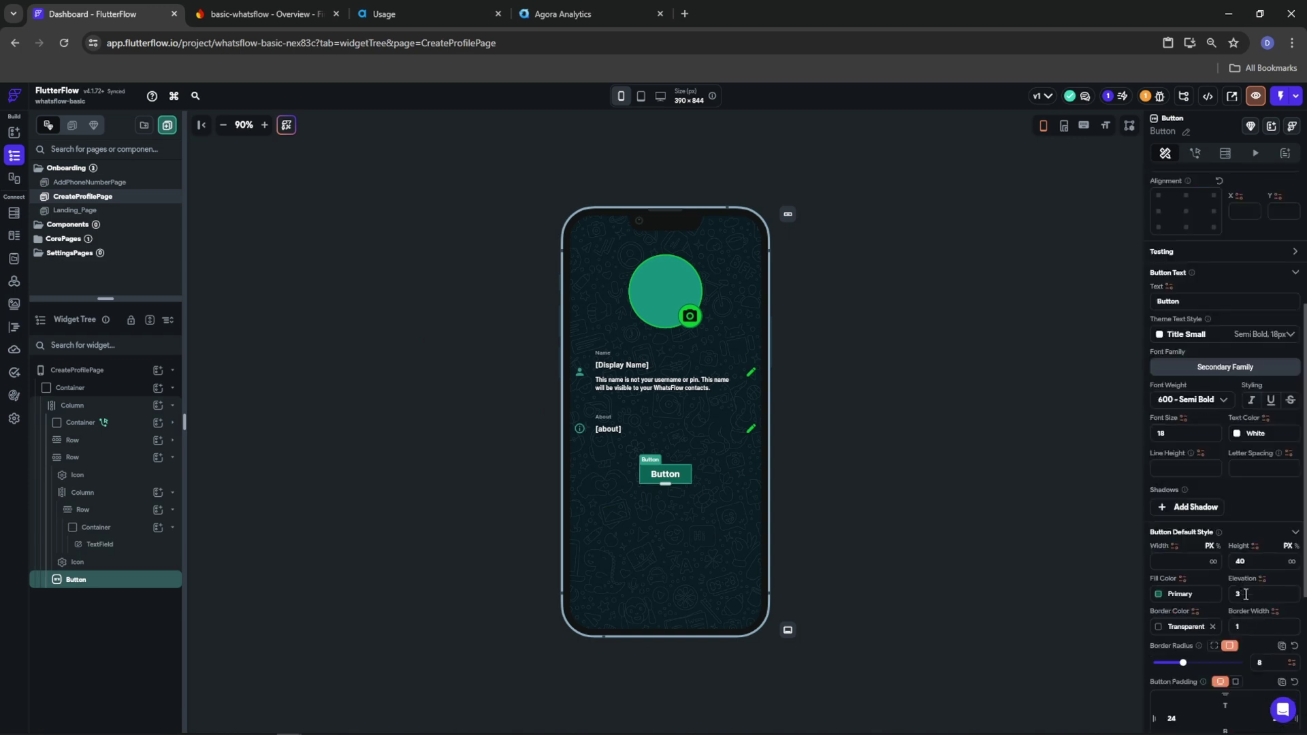
pyautogui.click(1175, 595)
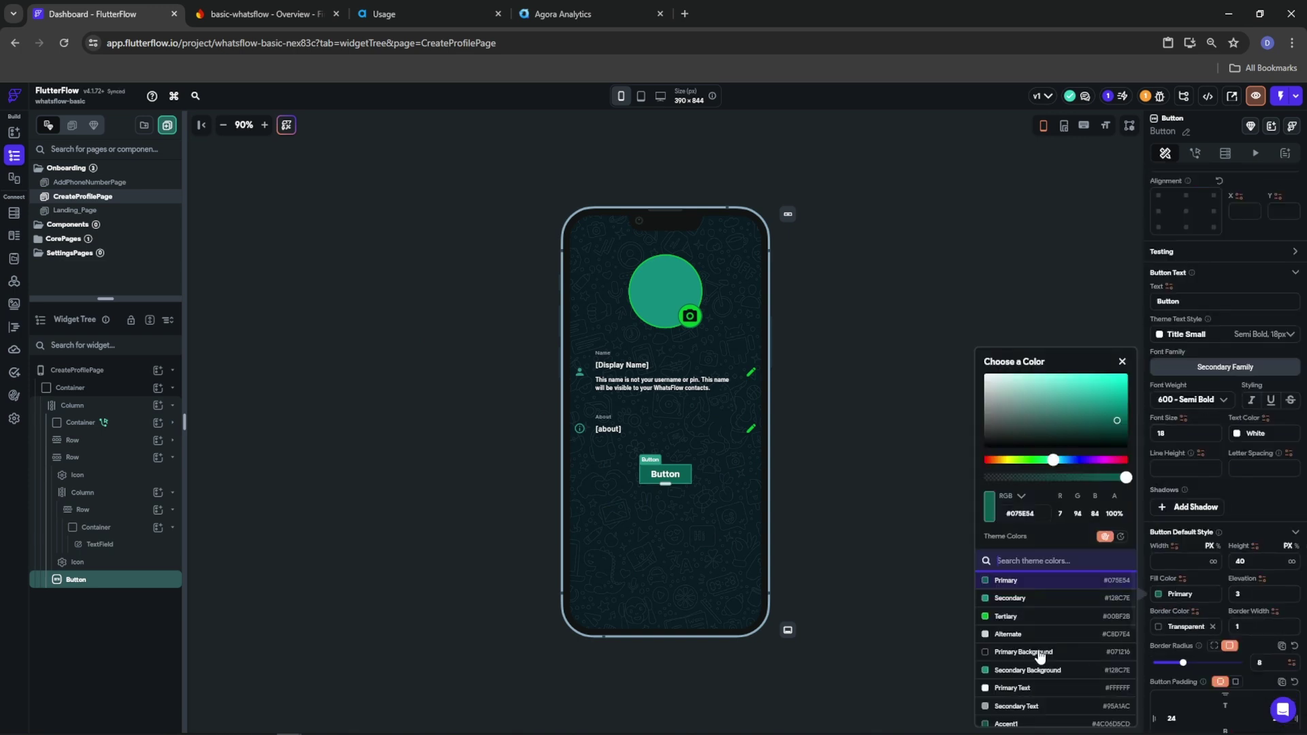
pyautogui.click(1006, 616)
pyautogui.click(1245, 493)
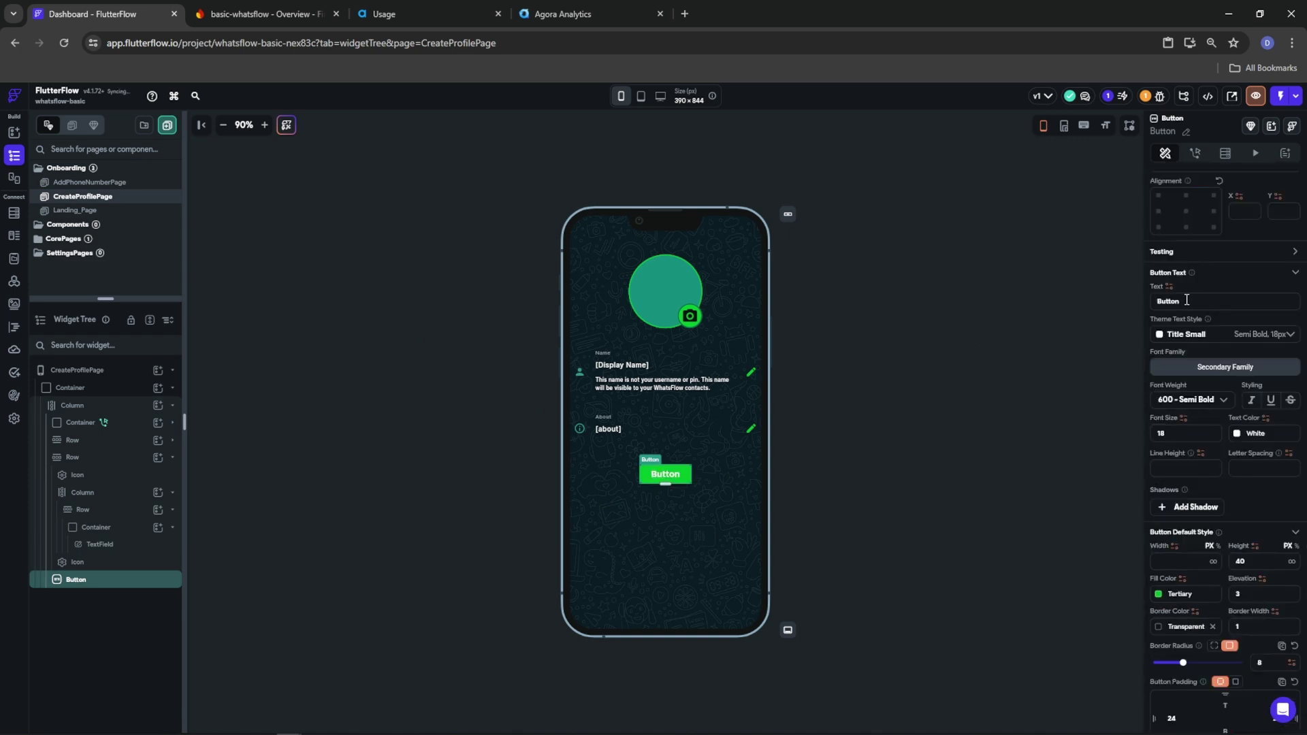
pyautogui.write('Save')
pyautogui.click(1240, 436)
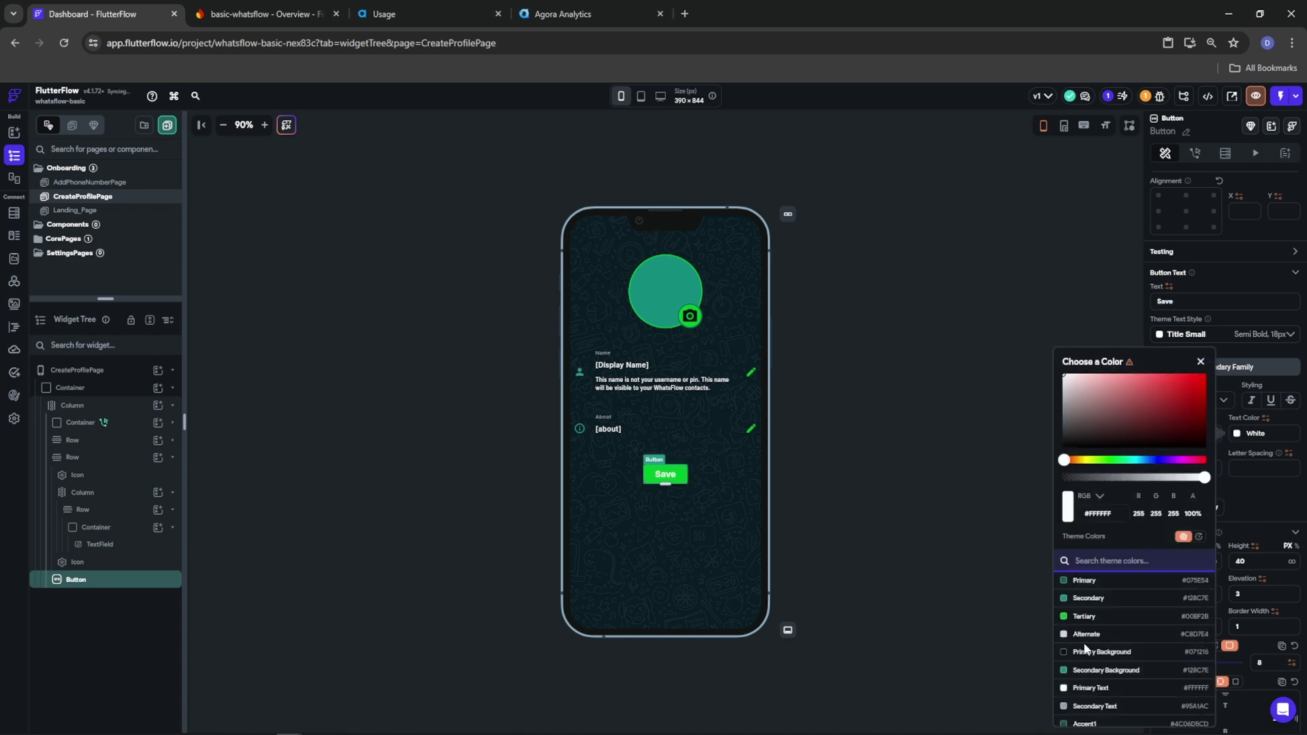
pyautogui.click(1110, 652)
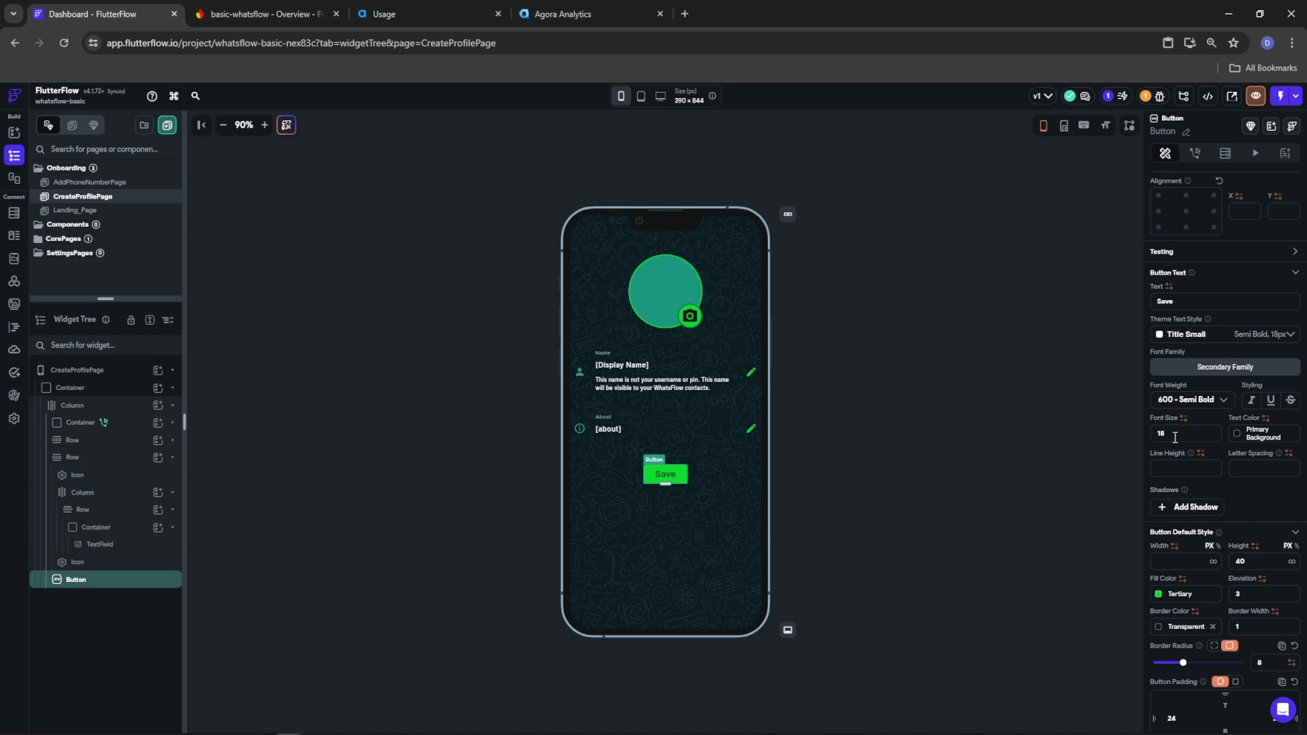
pyautogui.click(1255, 155)
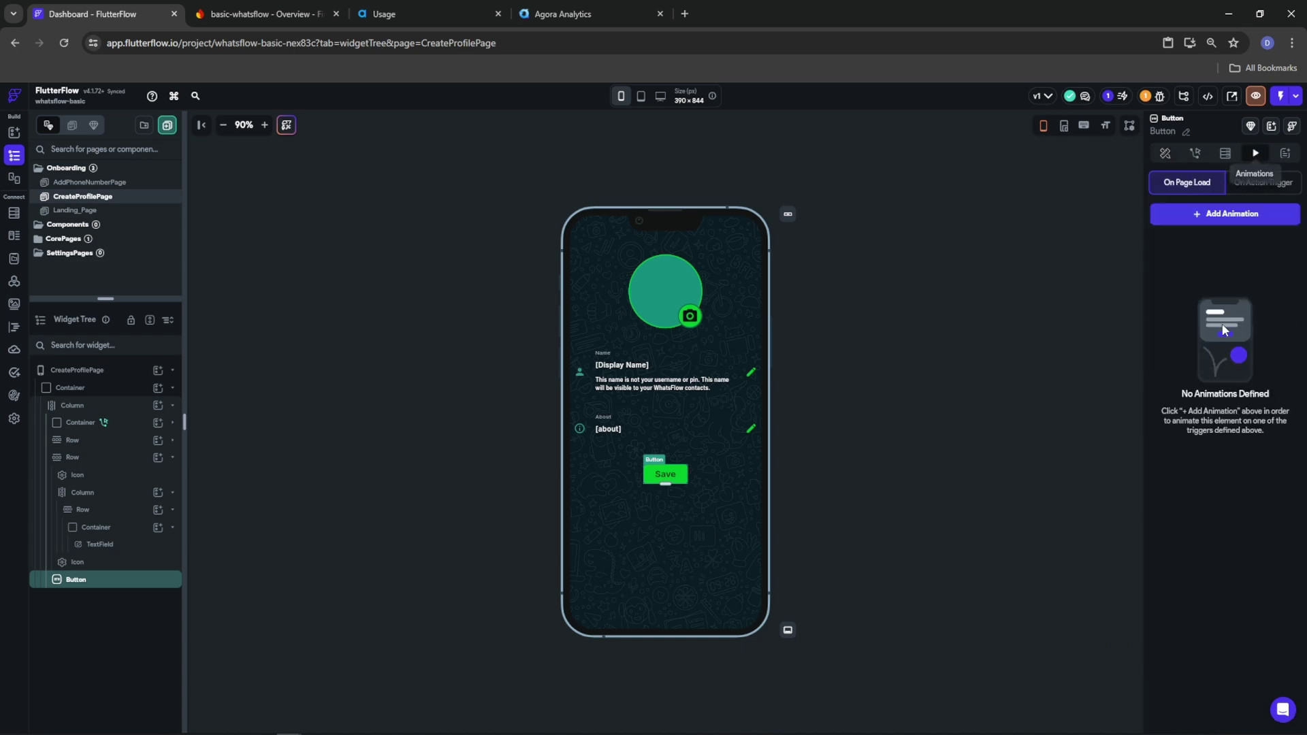
# Add a looping on-load Shimmer to the Save button, 2000 ms long, and preview it
pyautogui.click(1202, 215)
pyautogui.scroll(-3, 1209, 327)
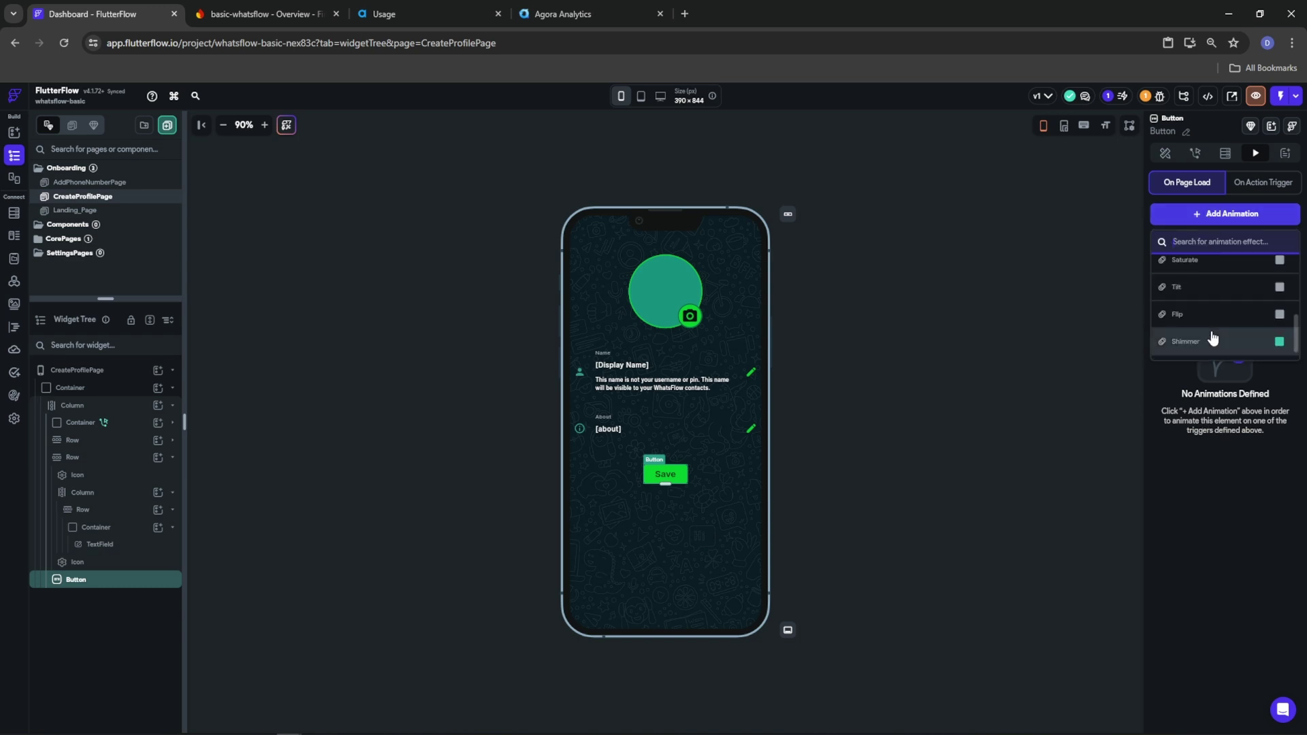
pyautogui.click(1211, 335)
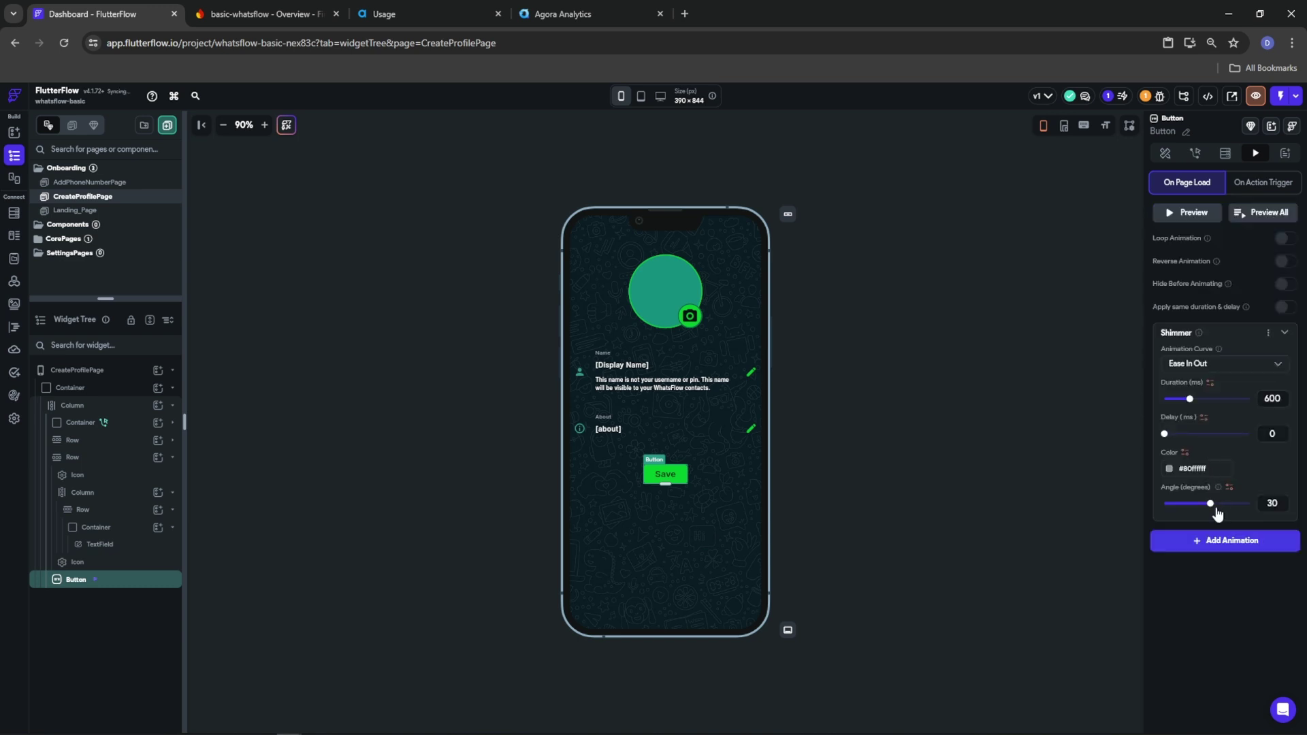
pyautogui.click(1170, 469)
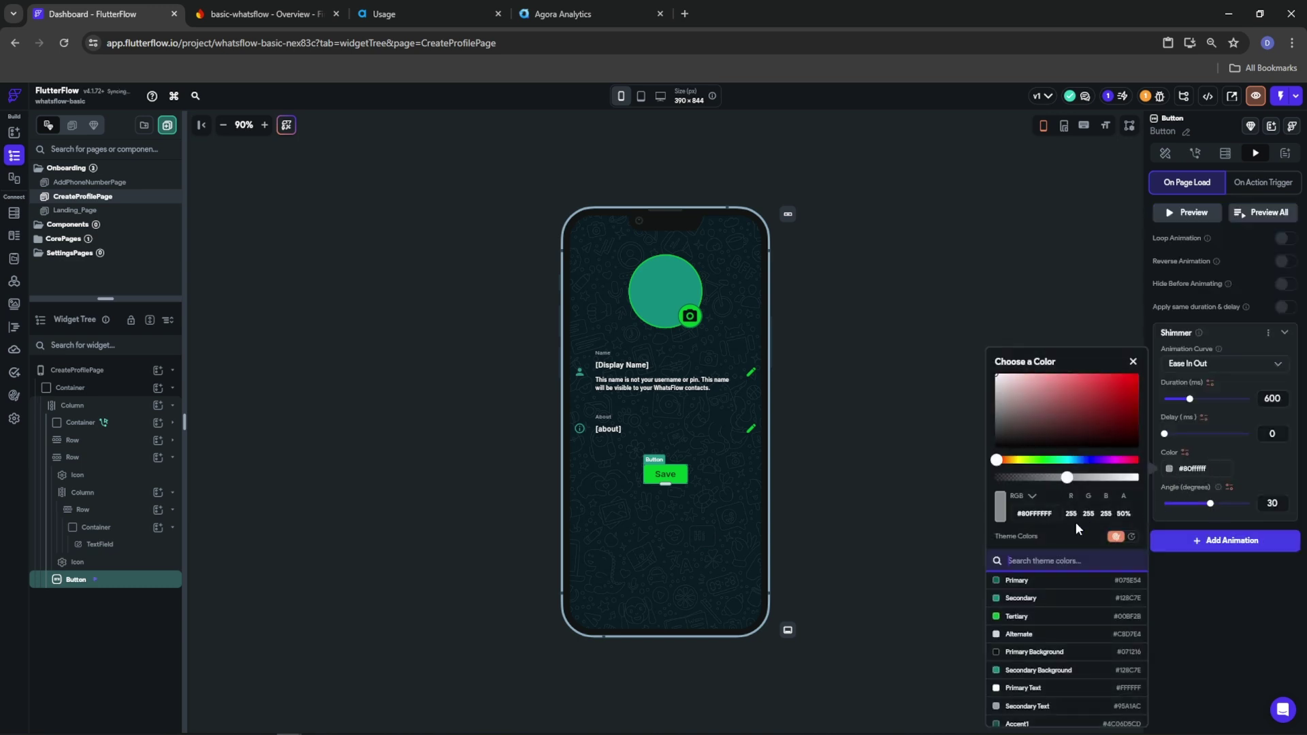
pyautogui.click(1008, 581)
pyautogui.click(1180, 601)
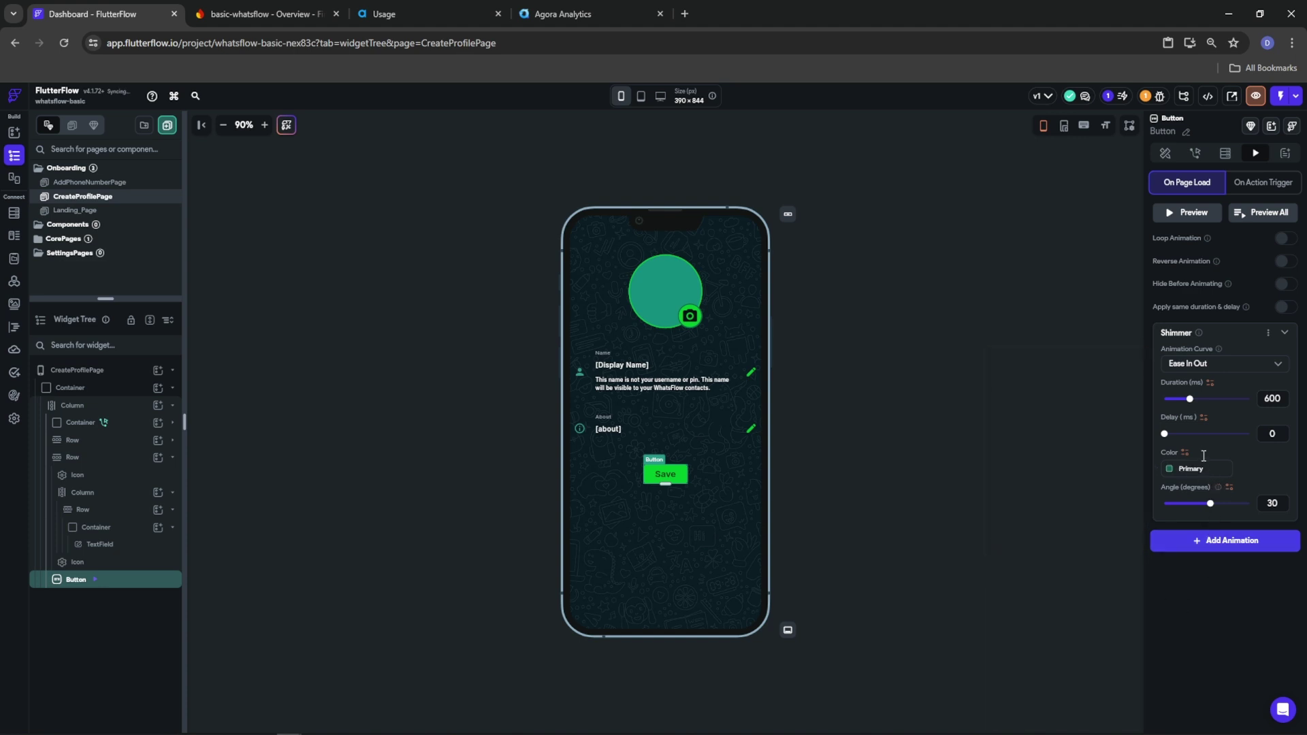
pyautogui.moveTo(1202, 402); pyautogui.dragTo(1265, 399)
pyautogui.click(1283, 240)
pyautogui.click(1261, 211)
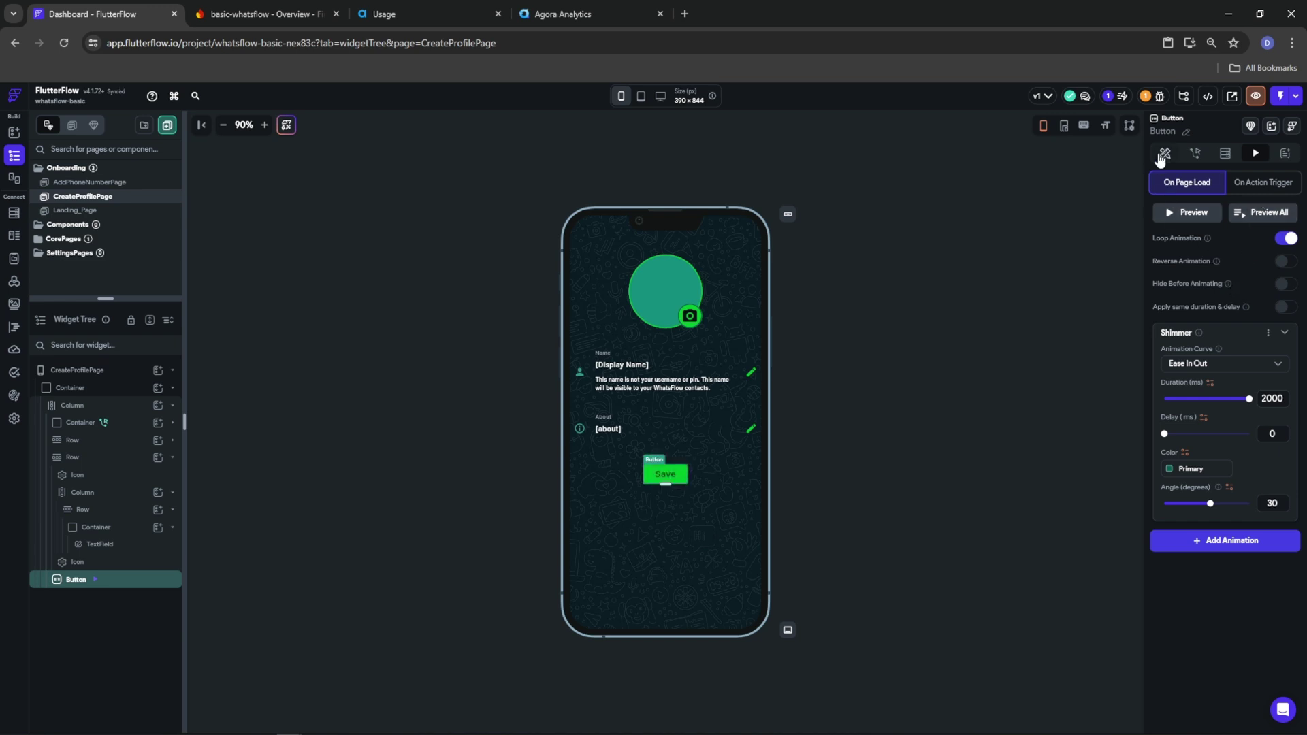
# Try shimmer colours #53A198 and #2F4F4B, settling on #A7BDBB, previewing each
pyautogui.click(1172, 469)
pyautogui.click(1065, 402)
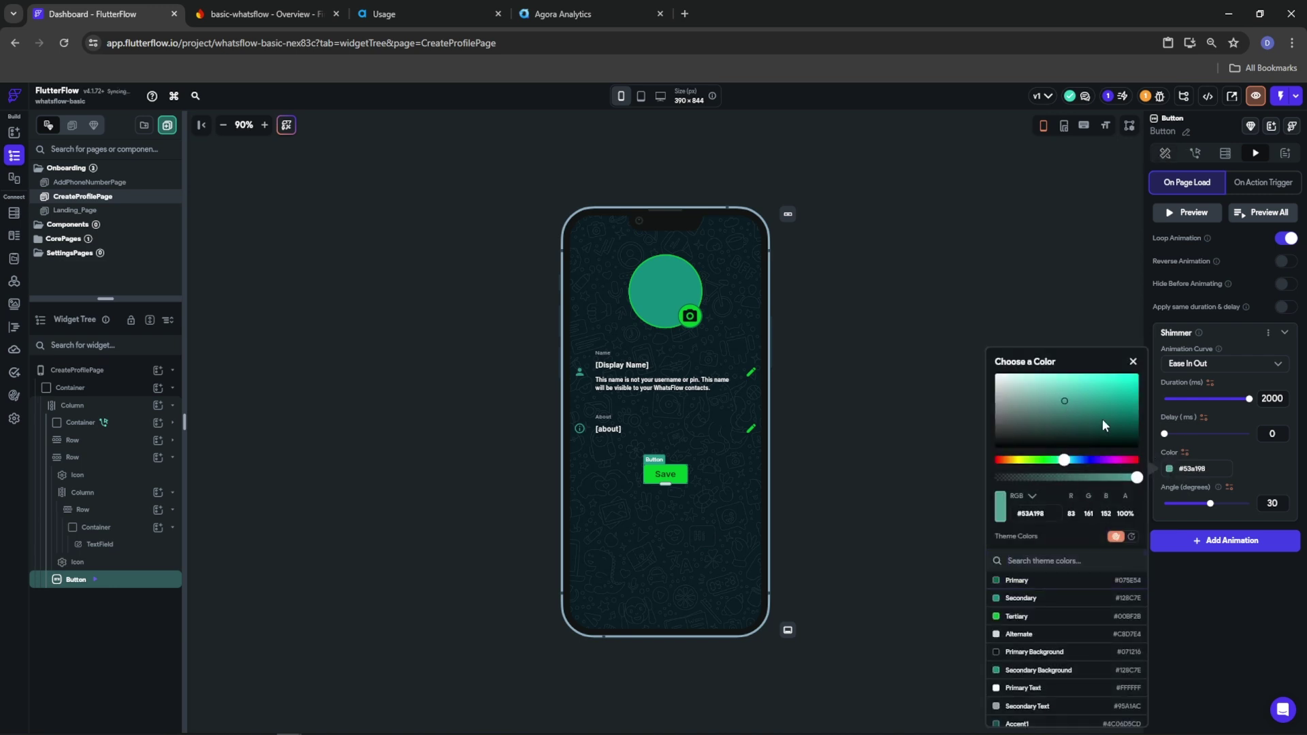
pyautogui.click(1054, 425)
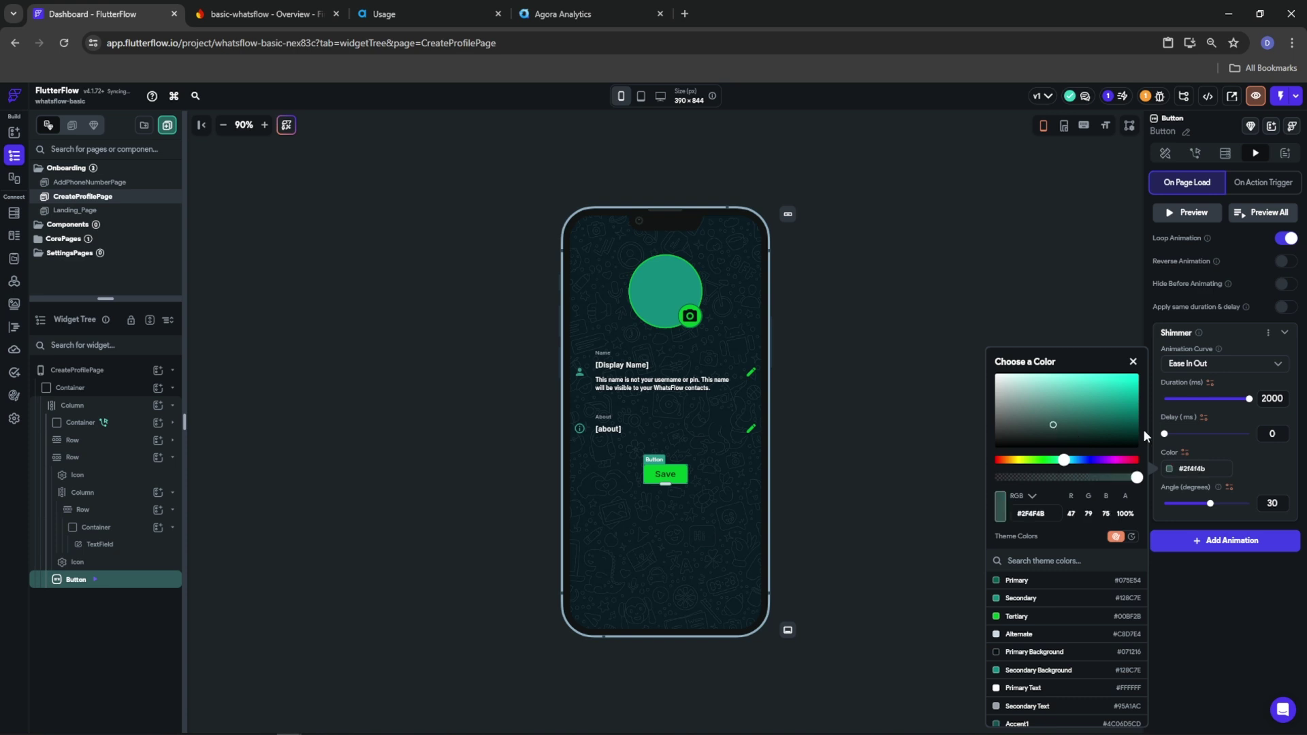
pyautogui.click(1255, 450)
pyautogui.click(1253, 214)
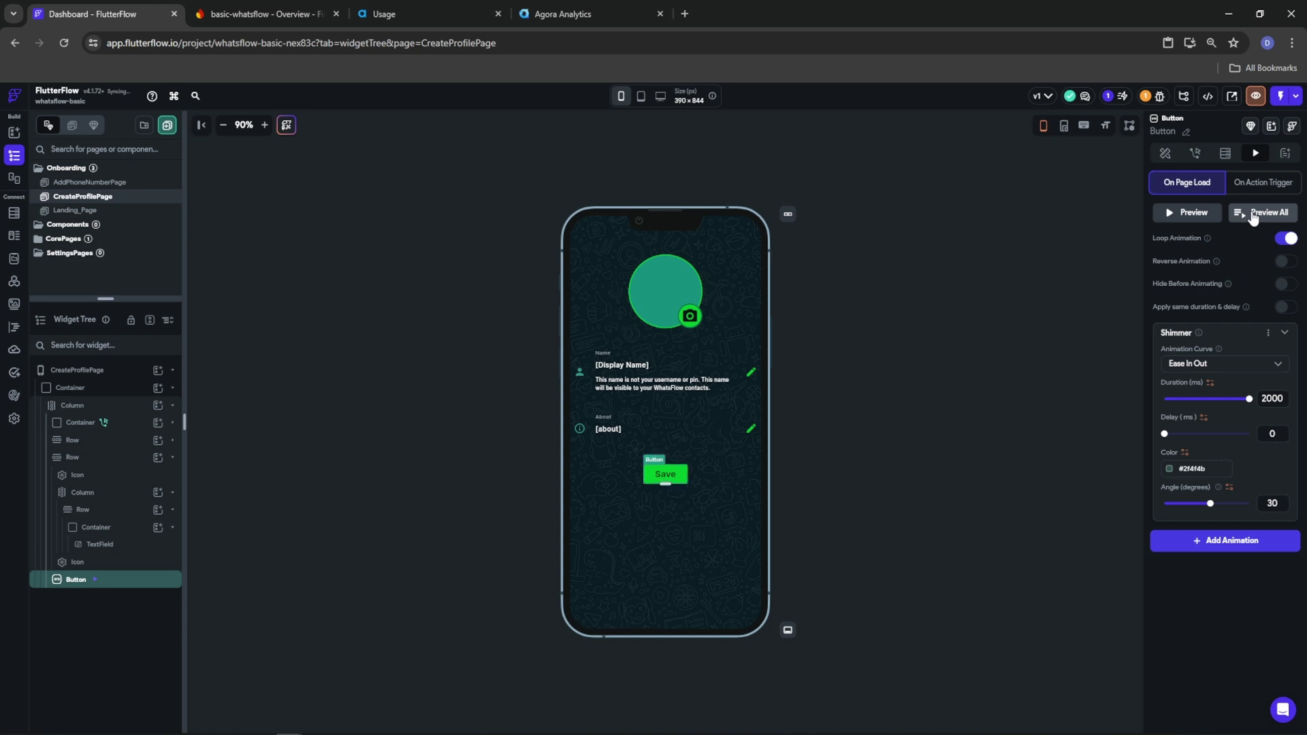
pyautogui.click(1171, 469)
pyautogui.click(1013, 395)
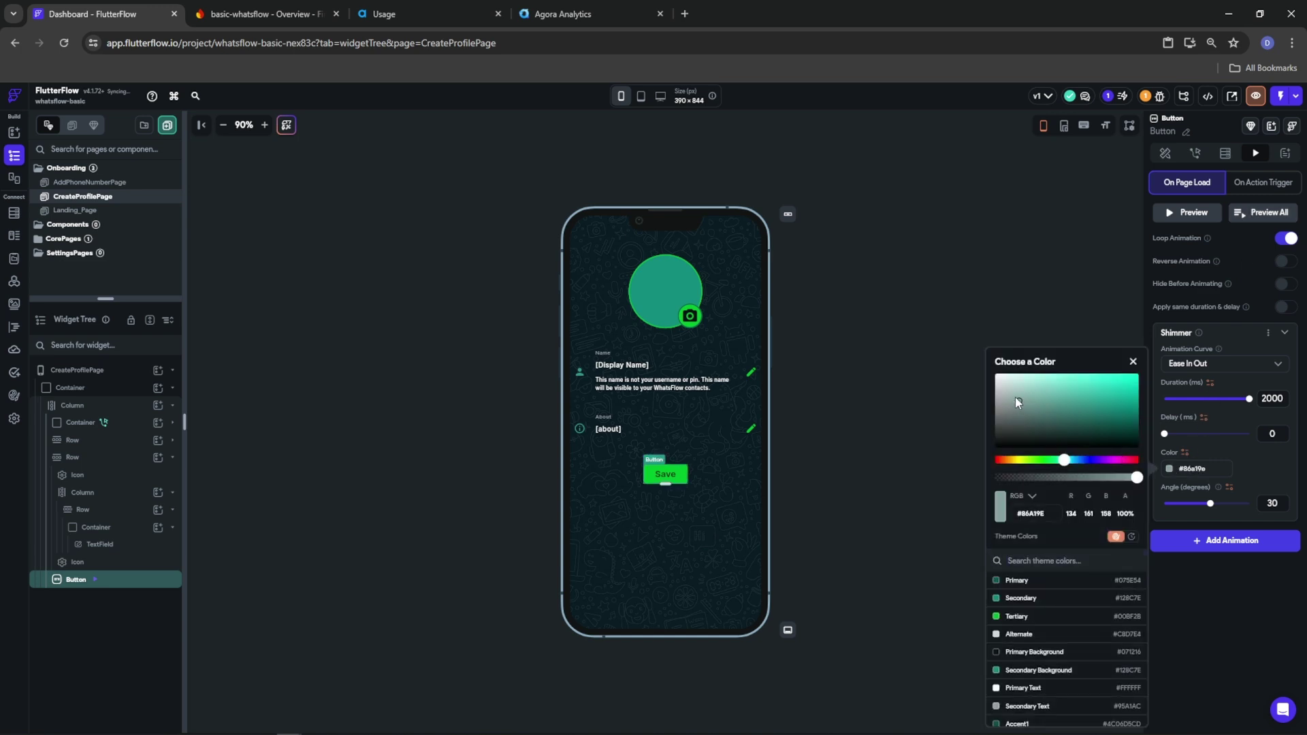
pyautogui.click(1252, 218)
pyautogui.click(1254, 219)
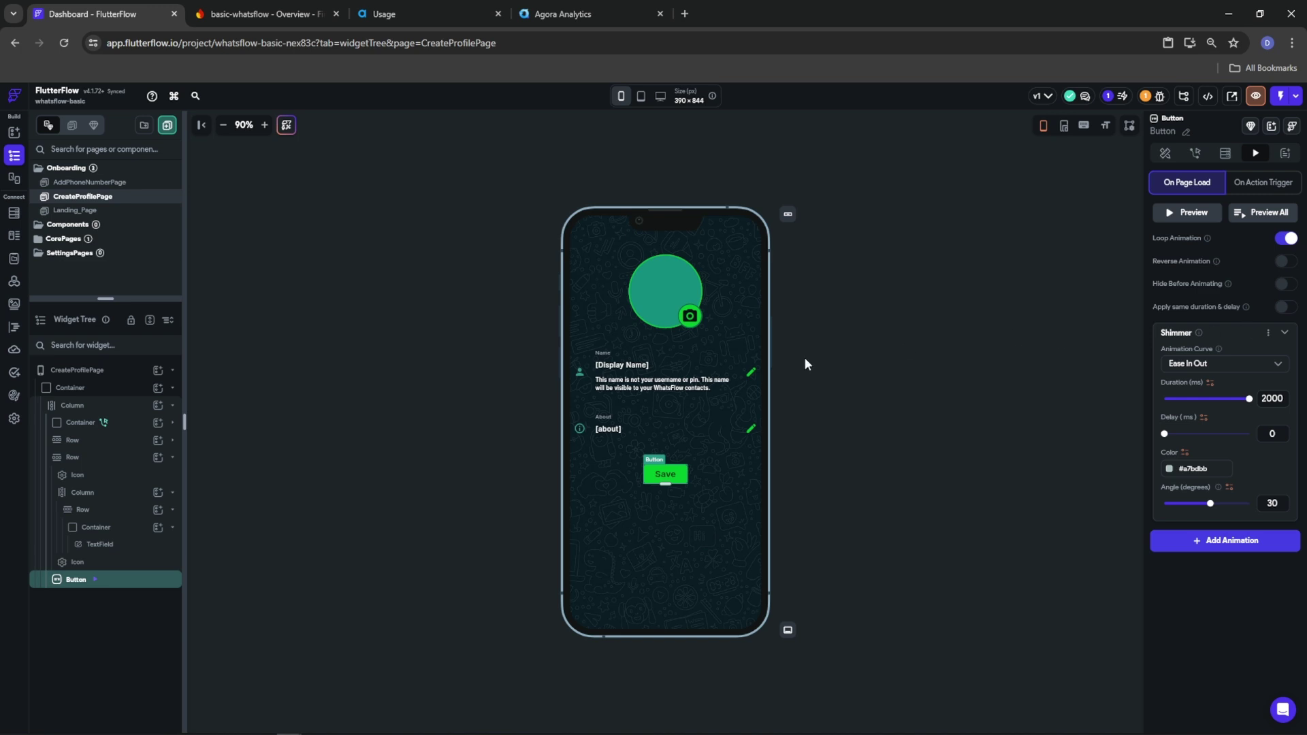
pyautogui.click(875, 509)
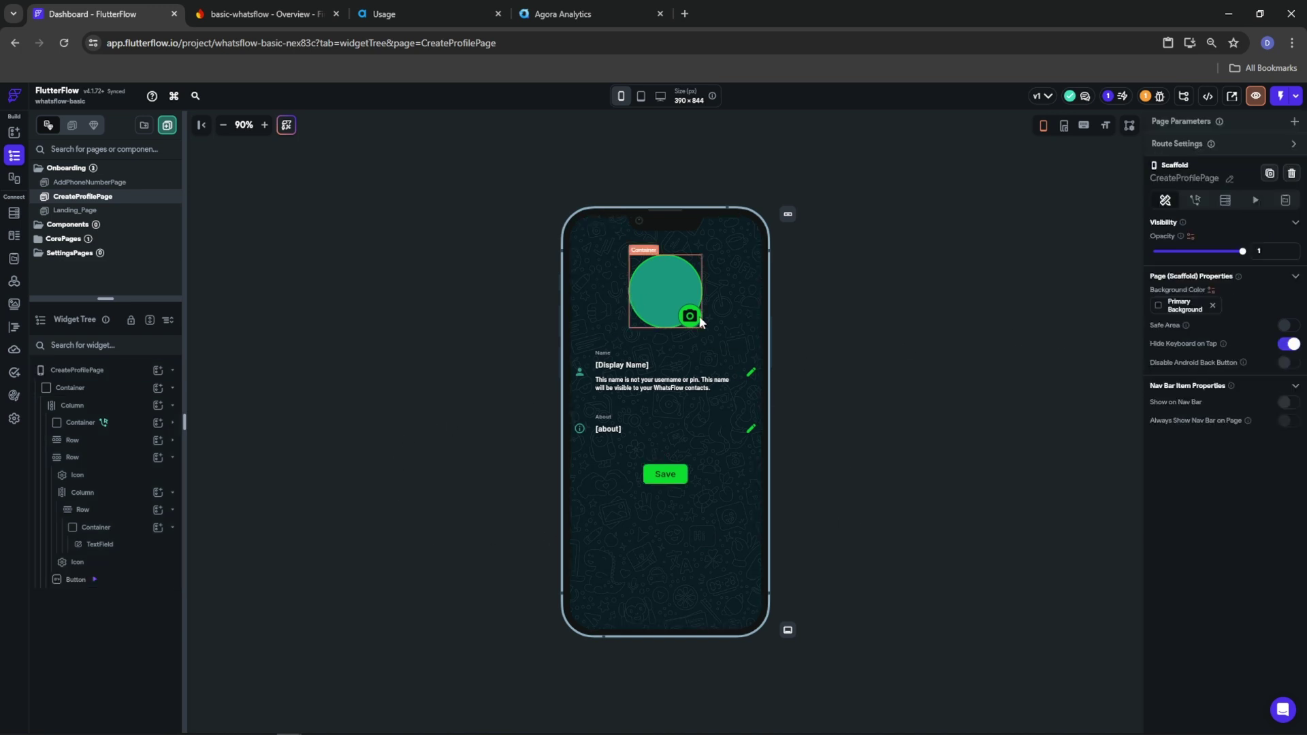
# Open AddPhoneNumberPage and inspect its Get OTP button and phone number field
pyautogui.click(682, 478)
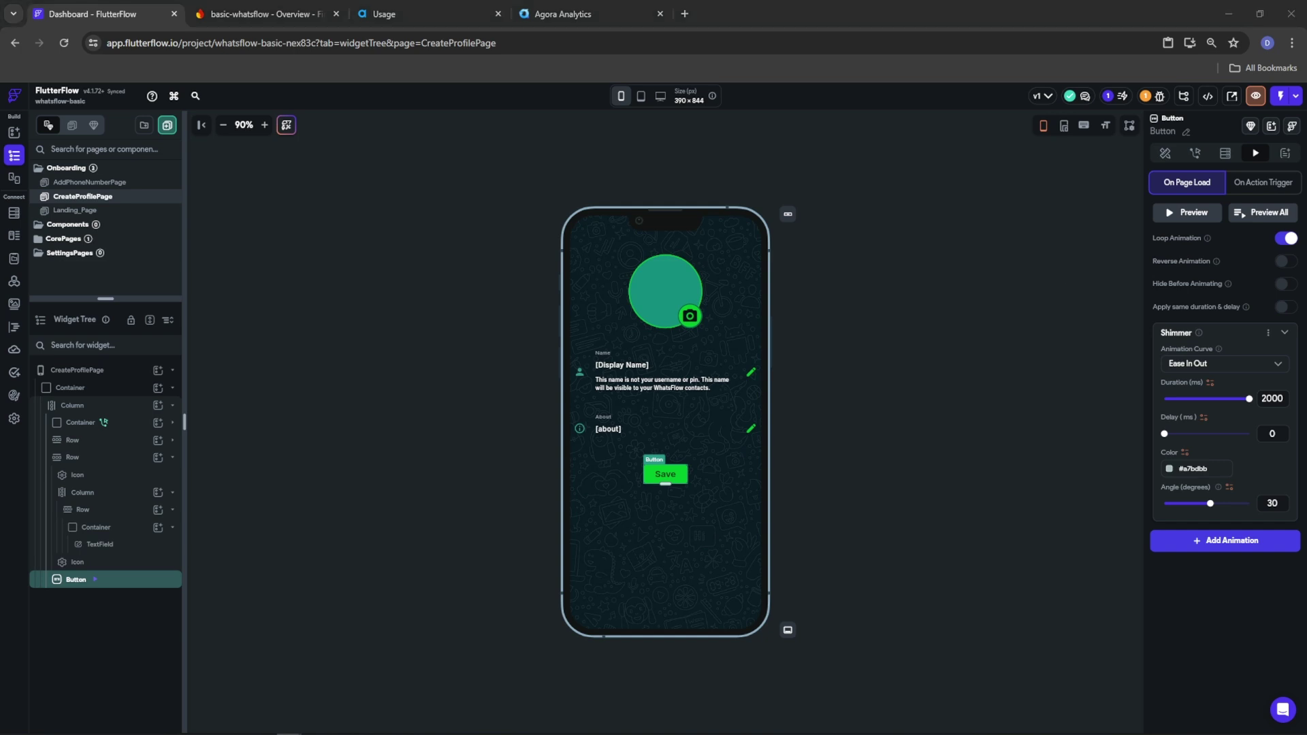
pyautogui.click(58, 184)
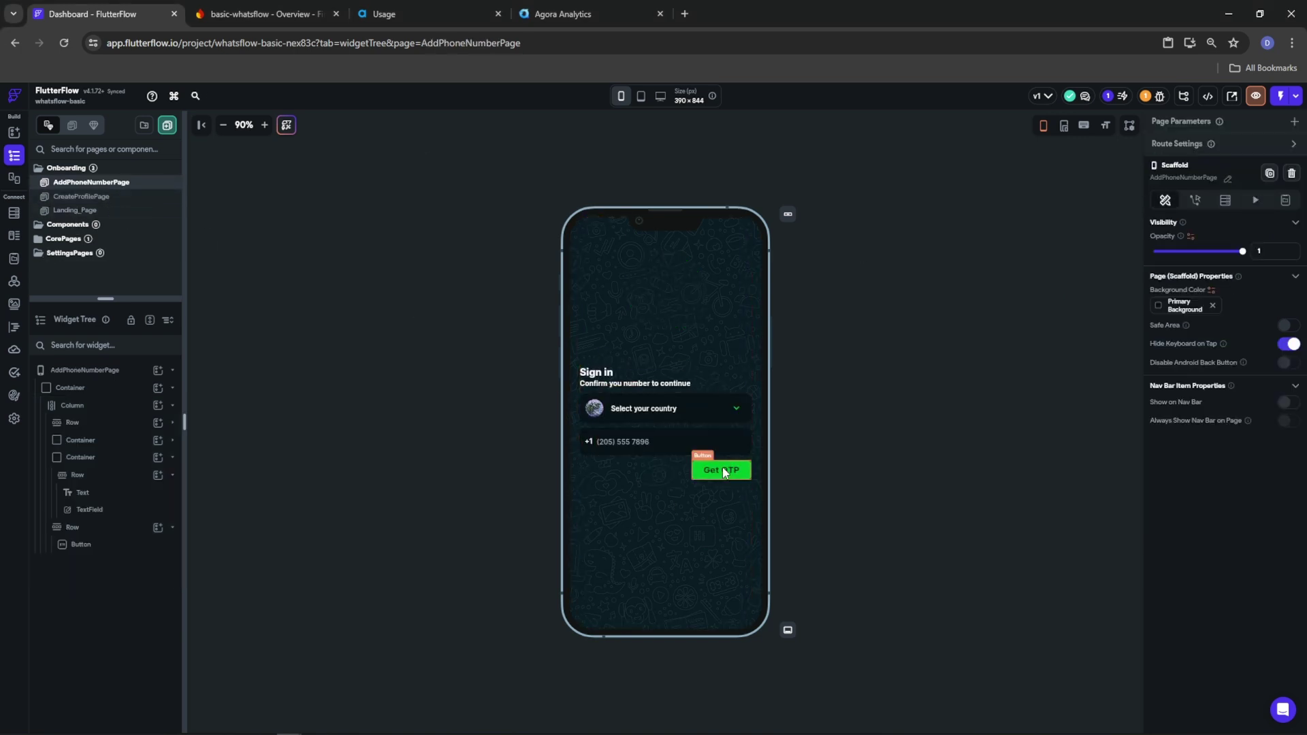
pyautogui.click(724, 471)
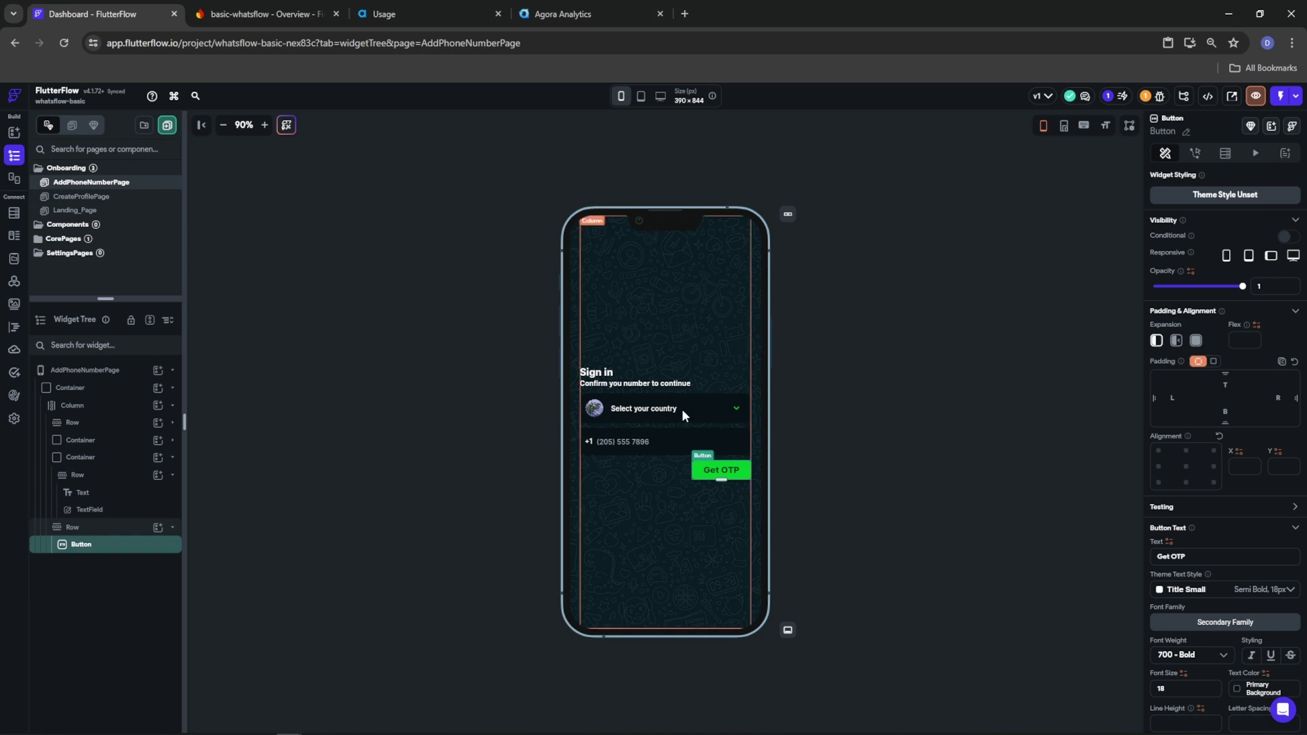
pyautogui.click(614, 450)
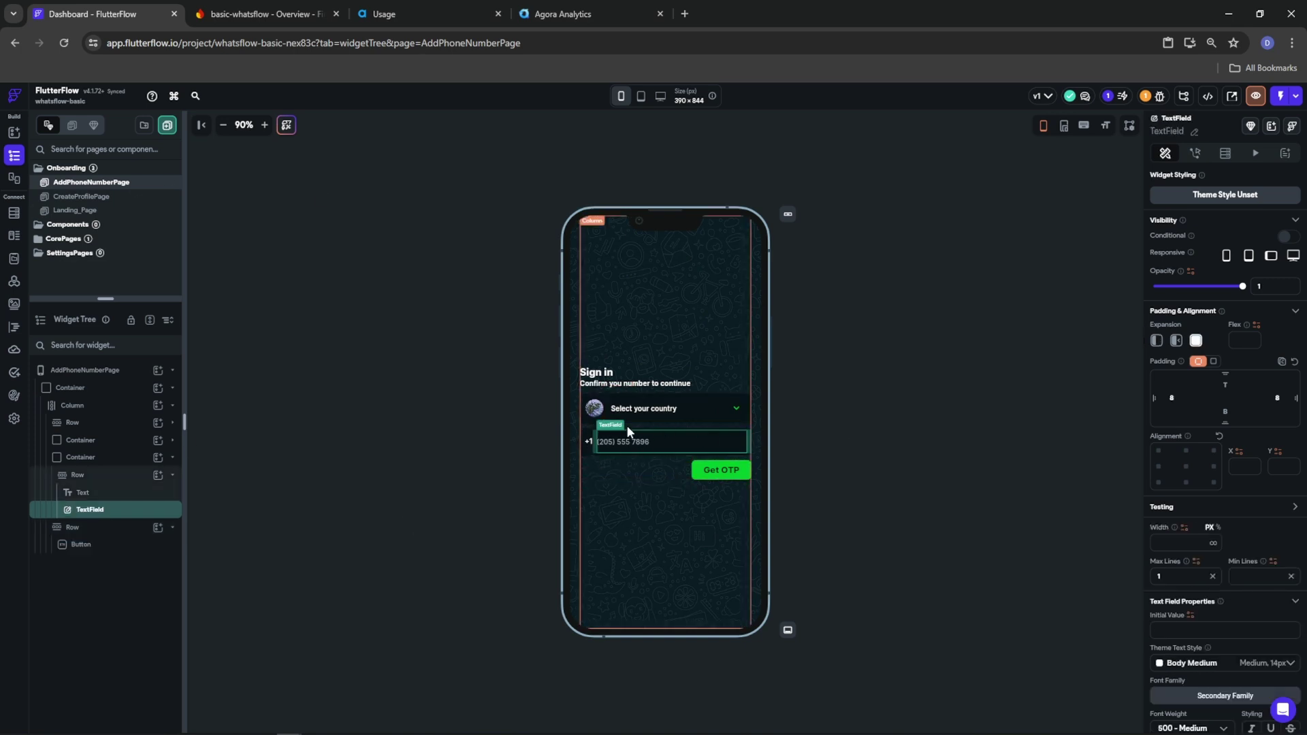
# Create a blank page named VerifyMobileNumber in the Onboarding folder
pyautogui.rightClick(61, 168)
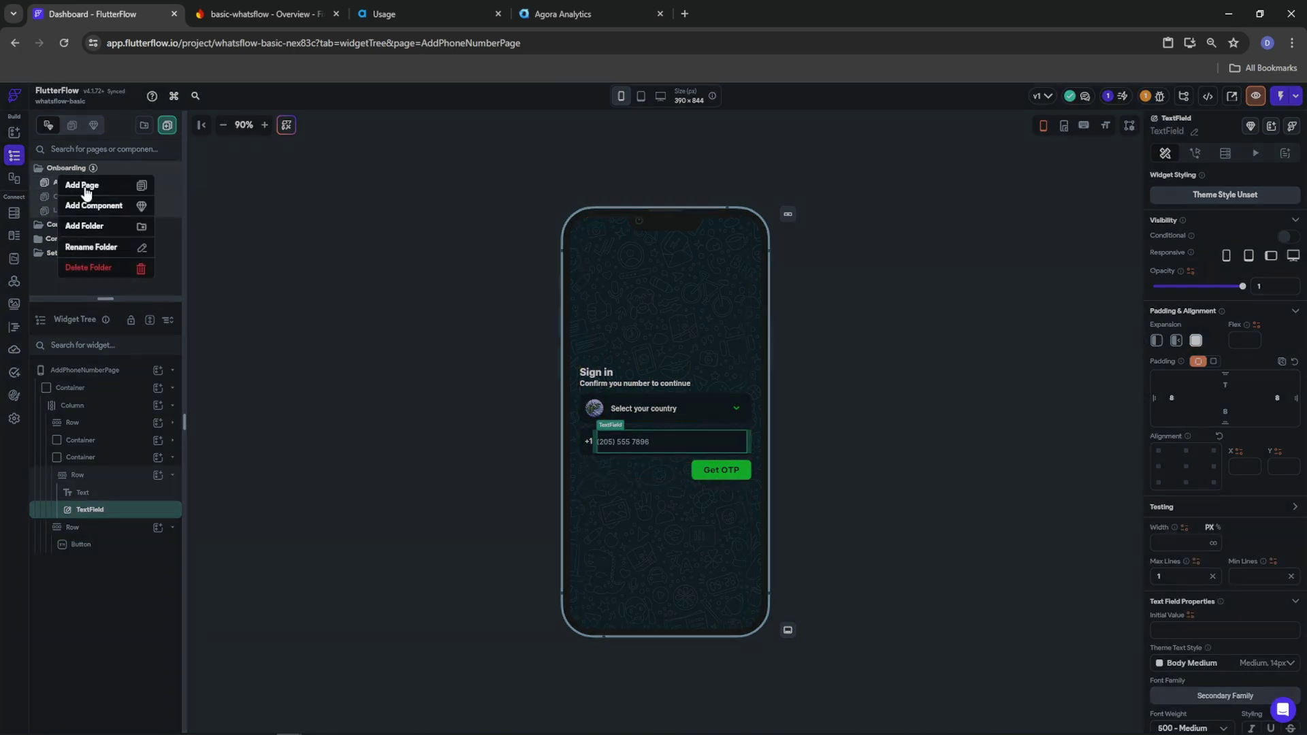
pyautogui.click(90, 185)
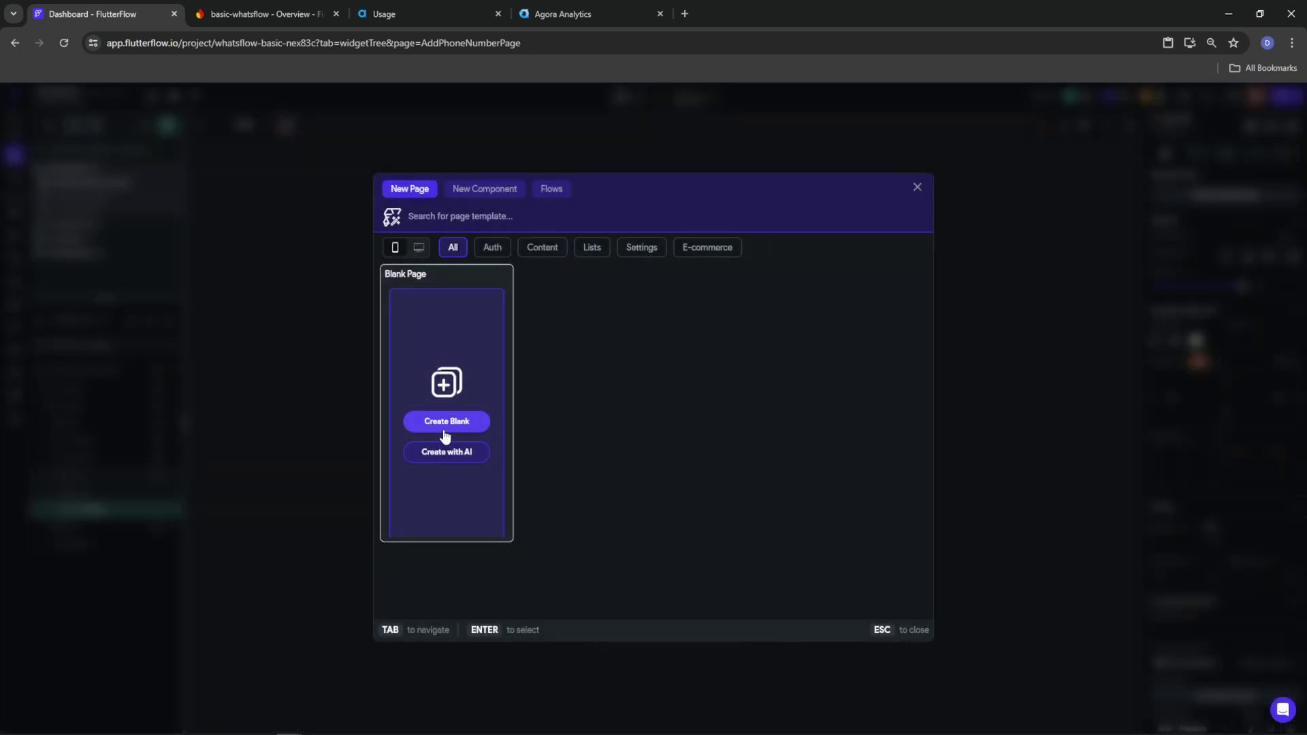
pyautogui.click(447, 426)
pyautogui.write('Ve')
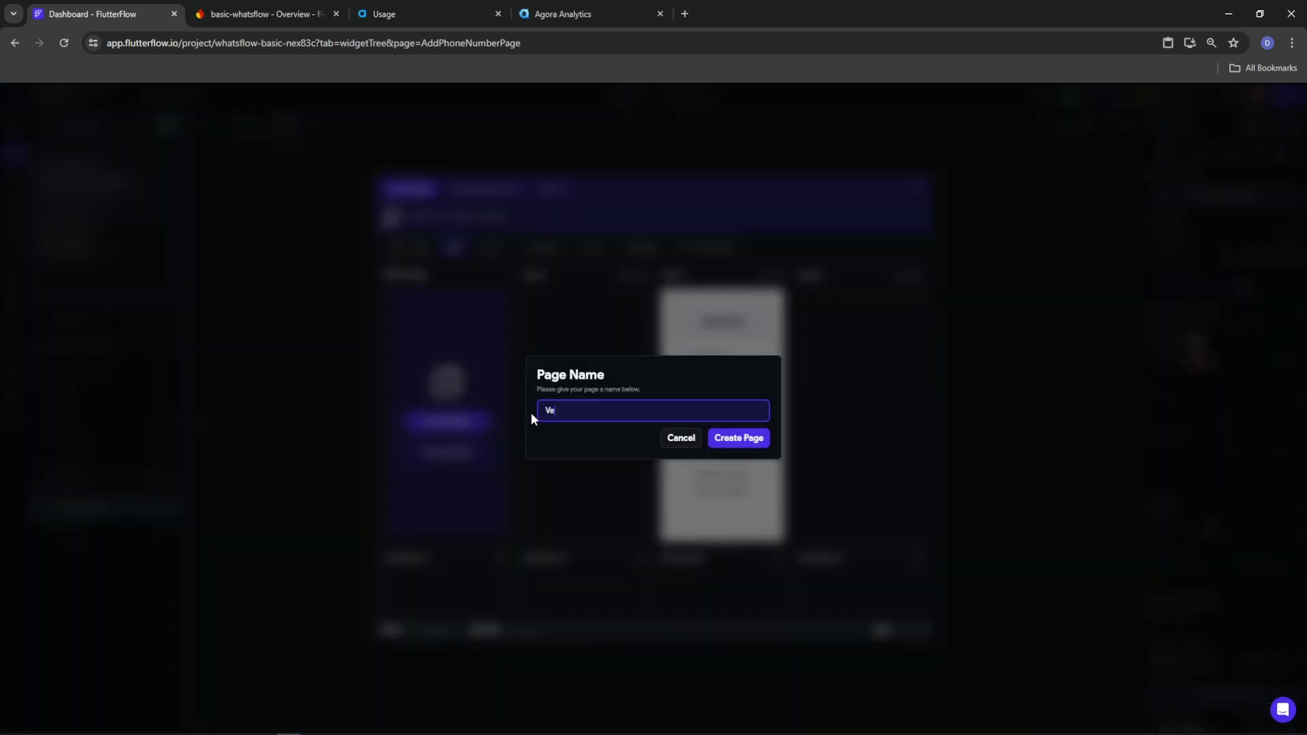
pyautogui.write('rifyMobileNumbner')
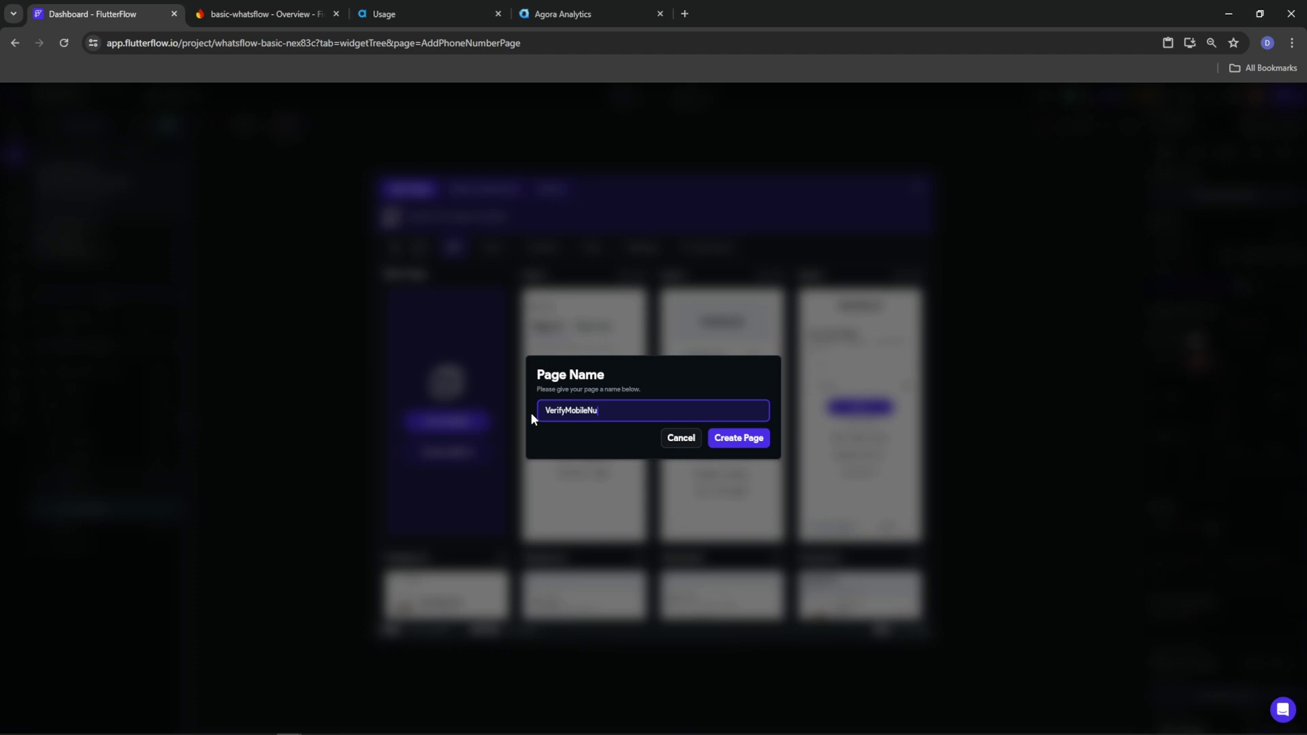
pyautogui.press('BackSpace')
pyautogui.press('BackSpace')
pyautogui.press('BackSpace')
pyautogui.write('er')
pyautogui.click(758, 441)
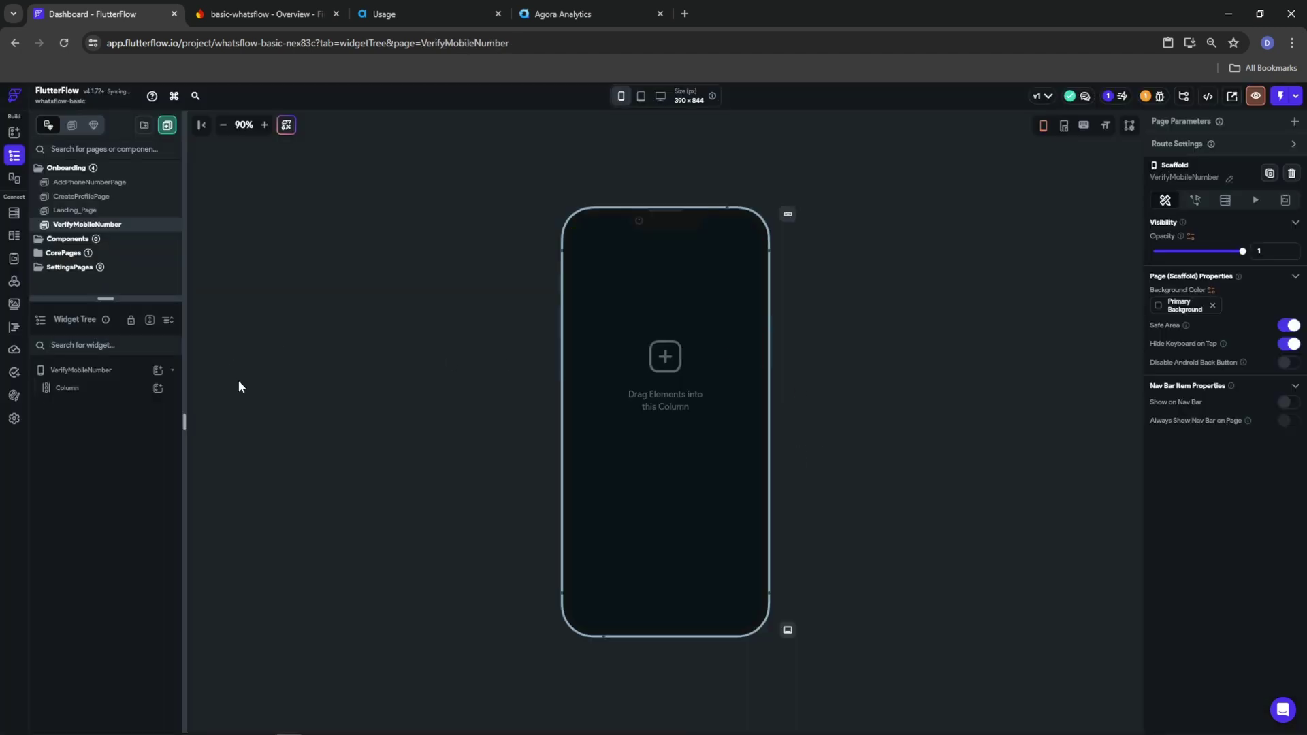
# Replace the default Column with a full-width, full-height Container and turn off Safe Area
pyautogui.rightClick(81, 399)
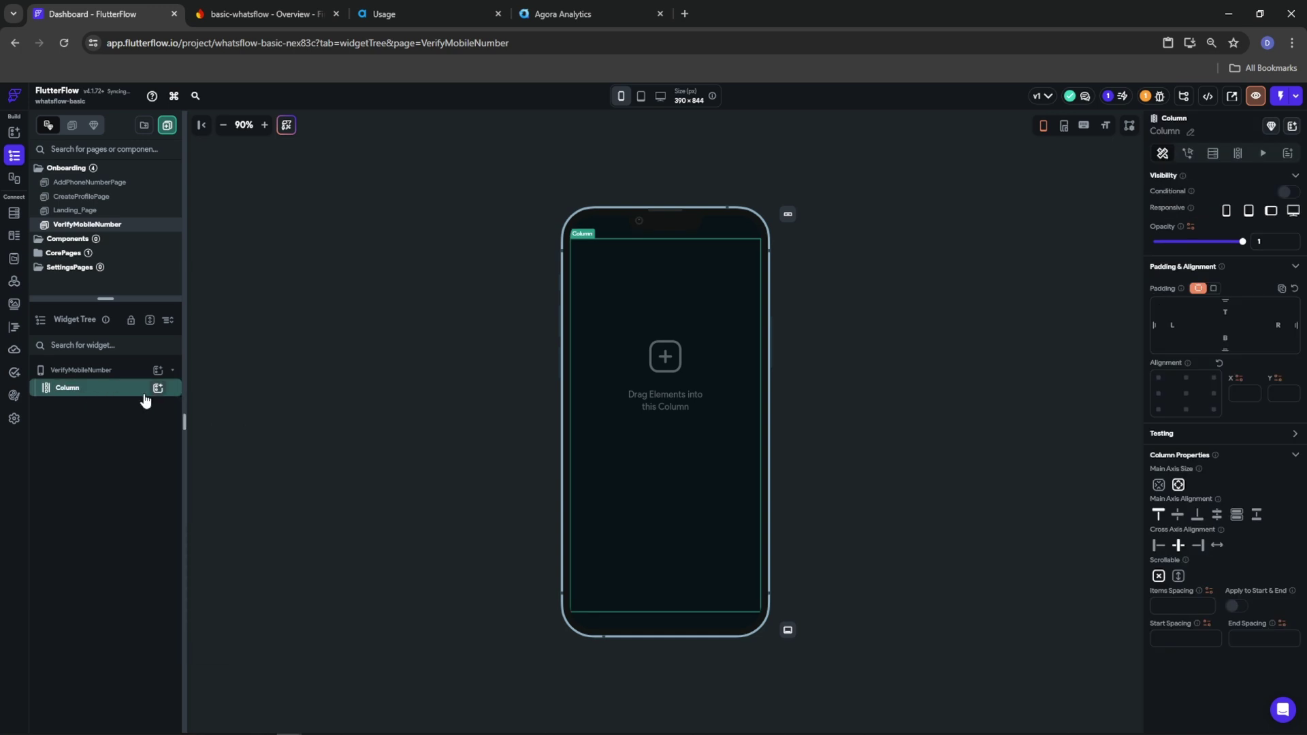
pyautogui.rightClick(120, 390)
pyautogui.click(257, 406)
pyautogui.click(136, 370)
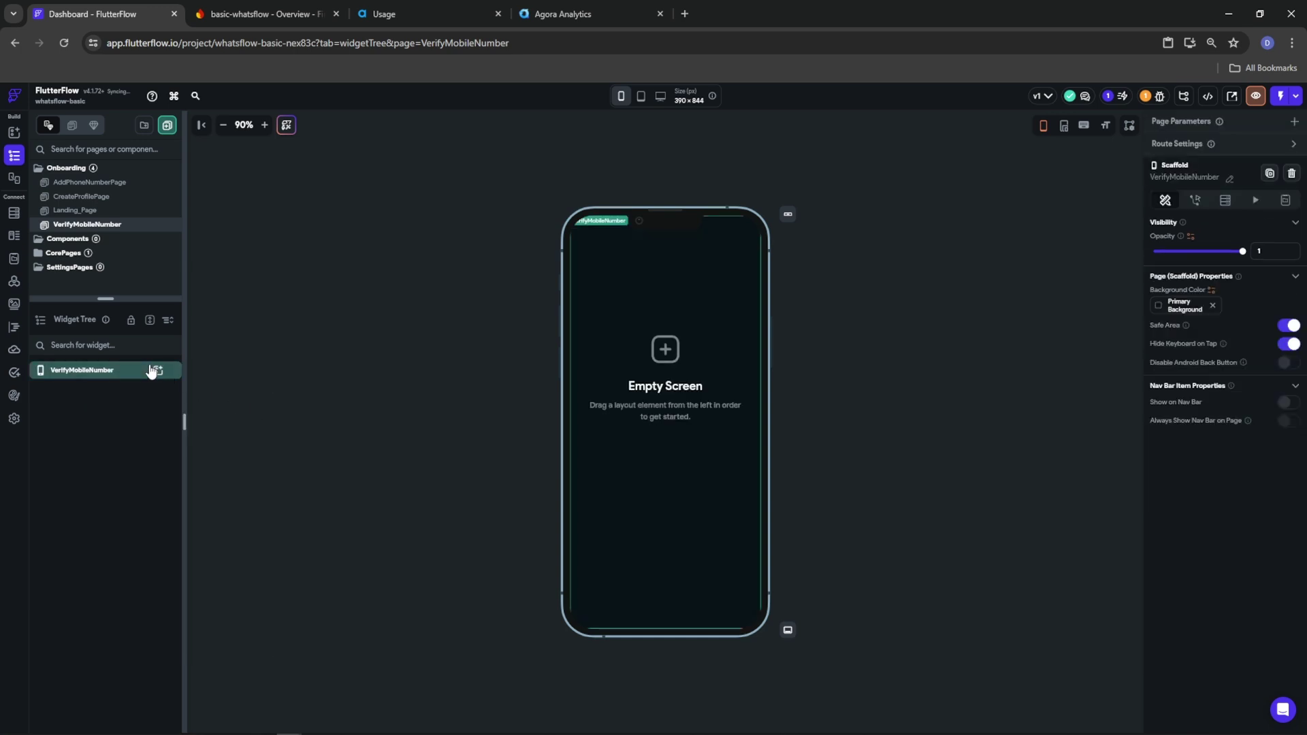
pyautogui.click(158, 370)
pyautogui.click(233, 496)
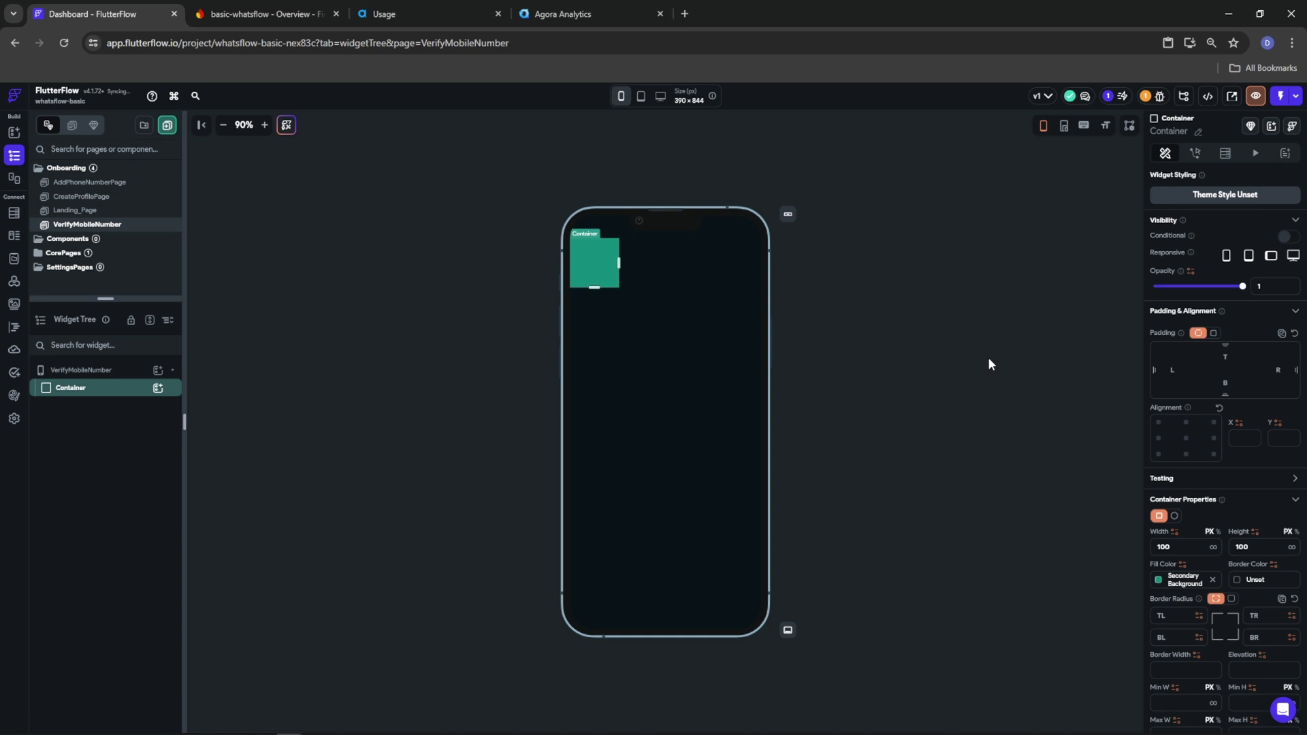
pyautogui.click(1213, 548)
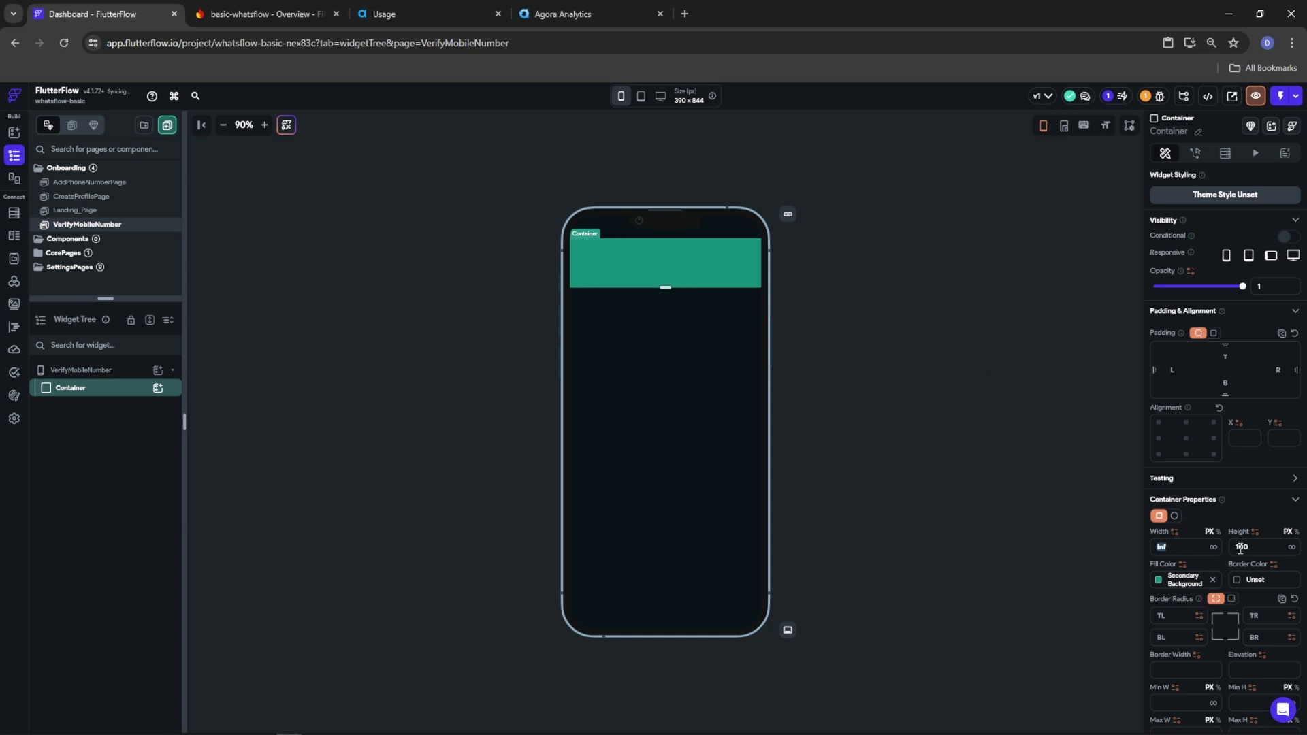
pyautogui.click(1292, 547)
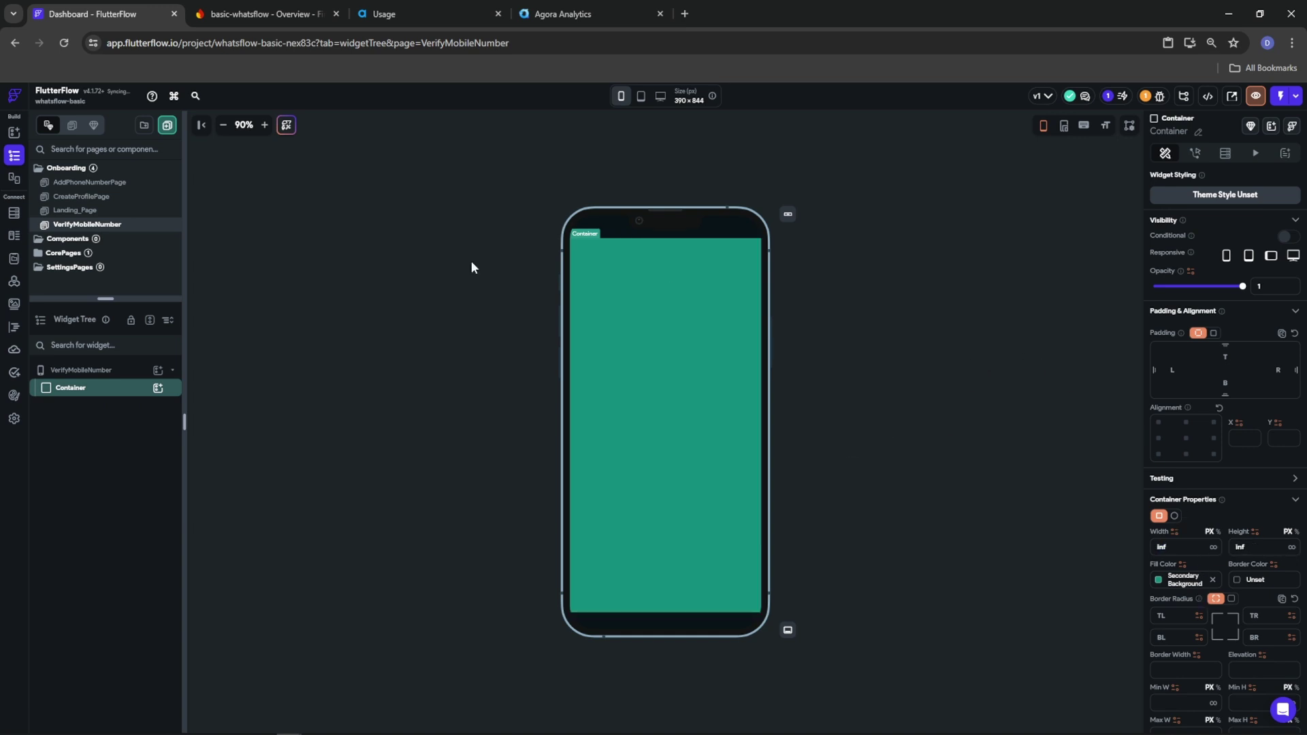
pyautogui.click(85, 370)
pyautogui.click(1287, 325)
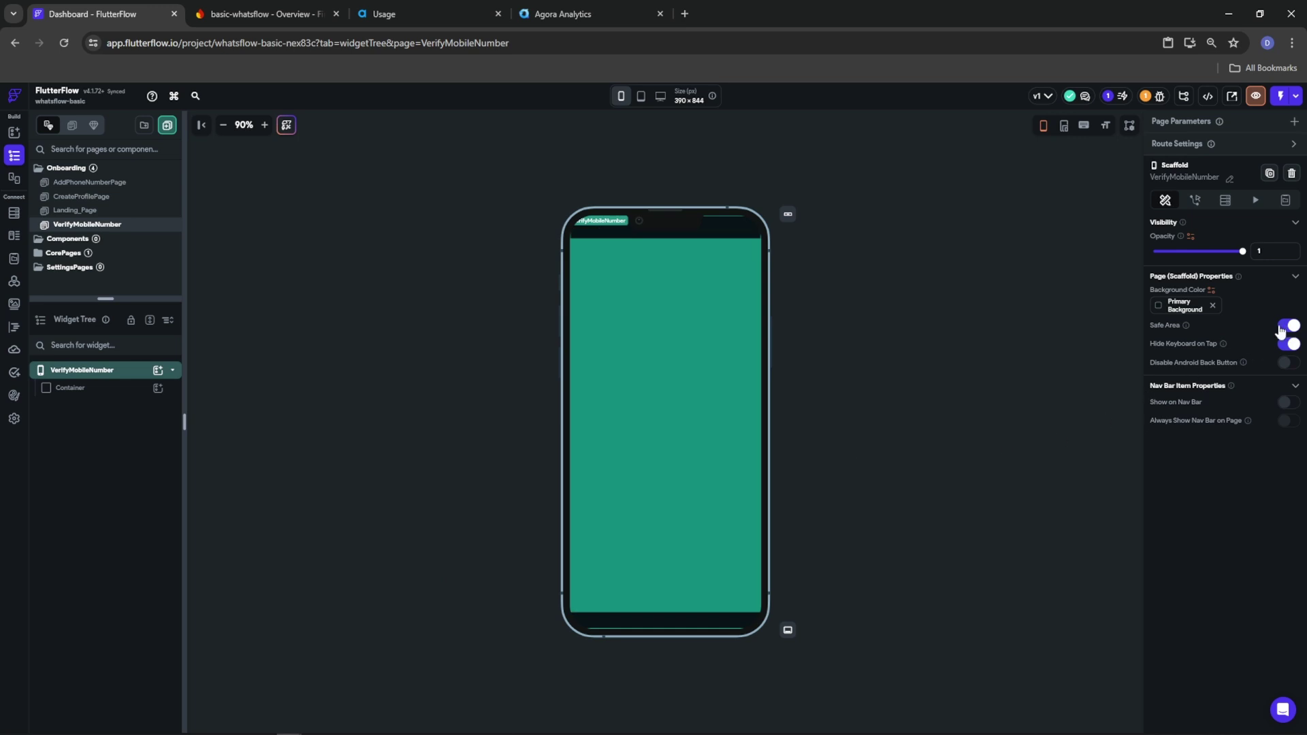
# Clear the Container's fill colour and use the WhatsApp wallpaper asset as its background image
pyautogui.click(107, 390)
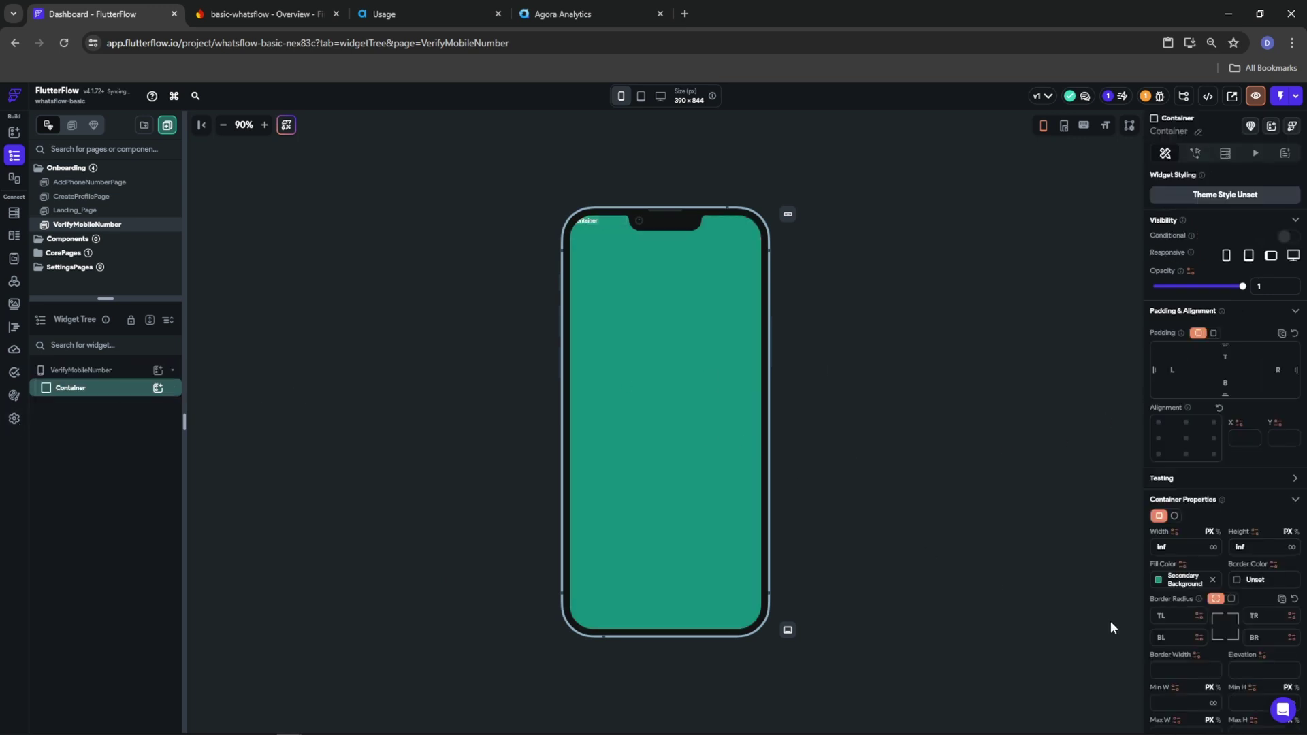
pyautogui.click(1213, 580)
pyautogui.scroll(-4, 1224, 599)
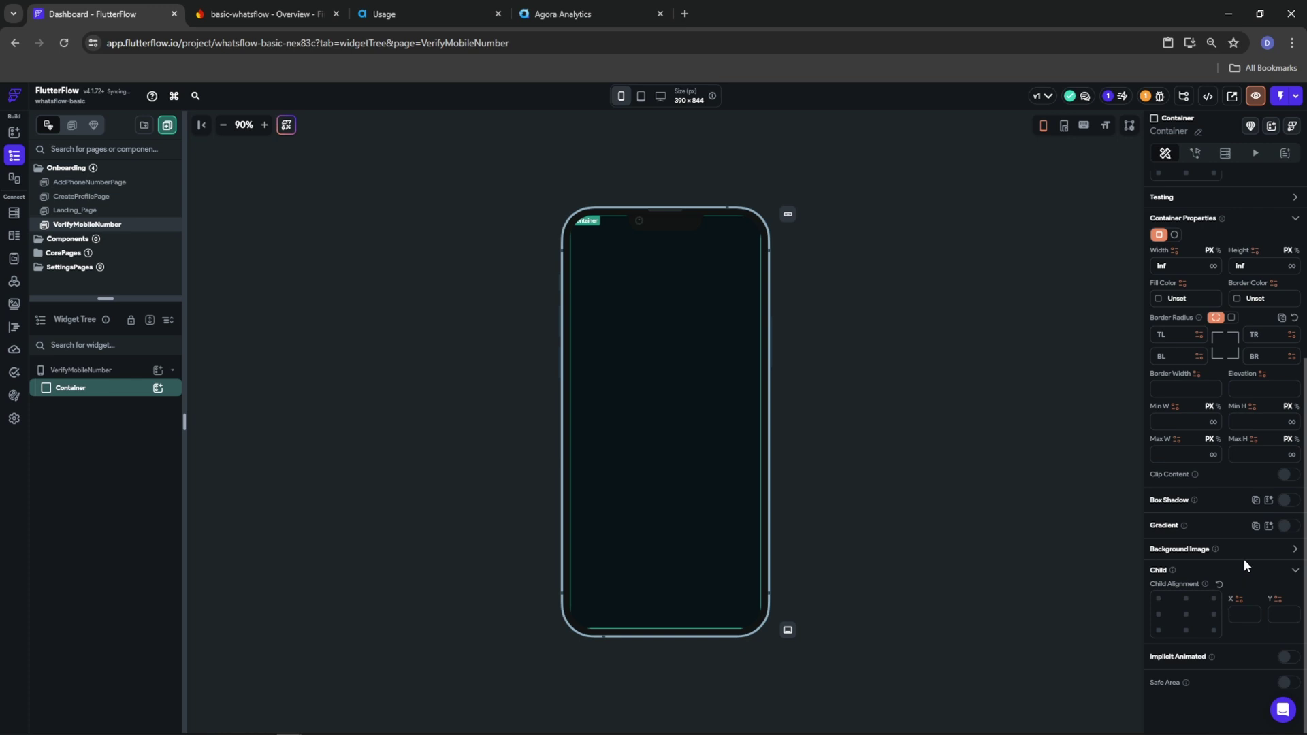
pyautogui.click(1287, 551)
pyautogui.click(1185, 578)
pyautogui.click(1186, 599)
pyautogui.click(1187, 613)
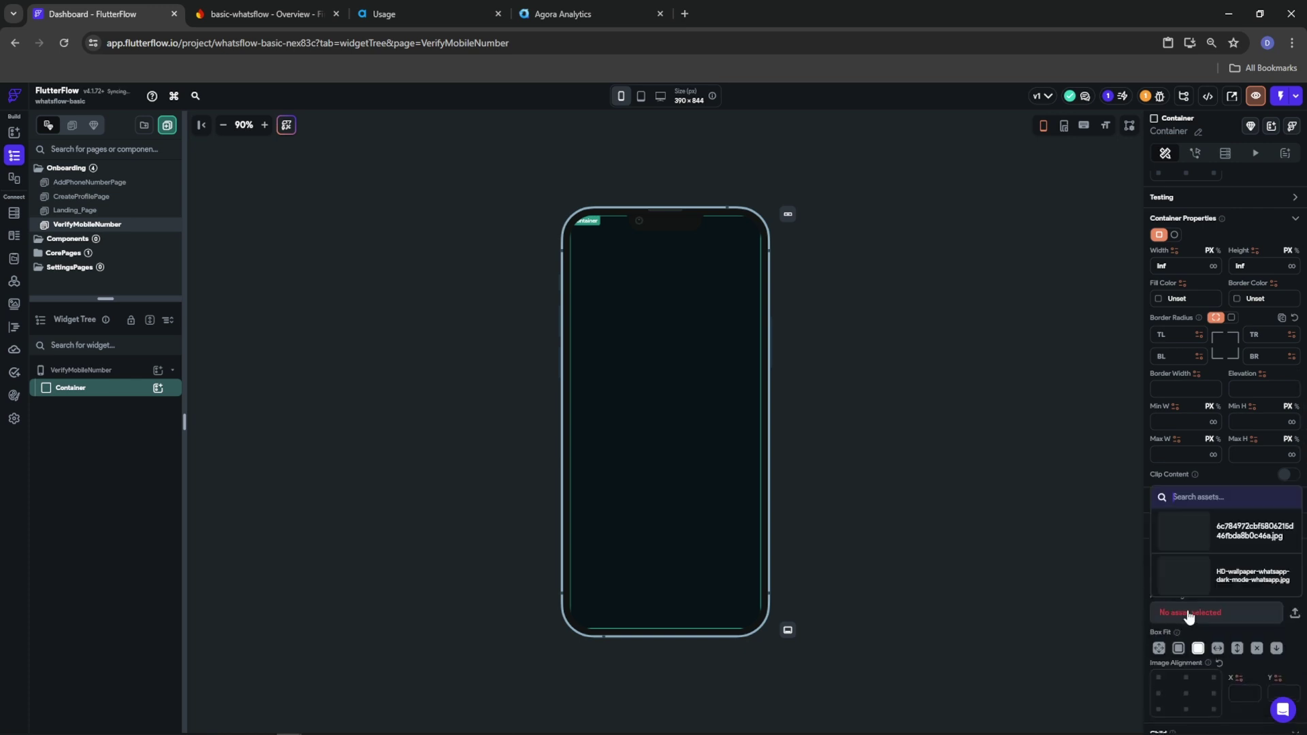
pyautogui.click(1188, 583)
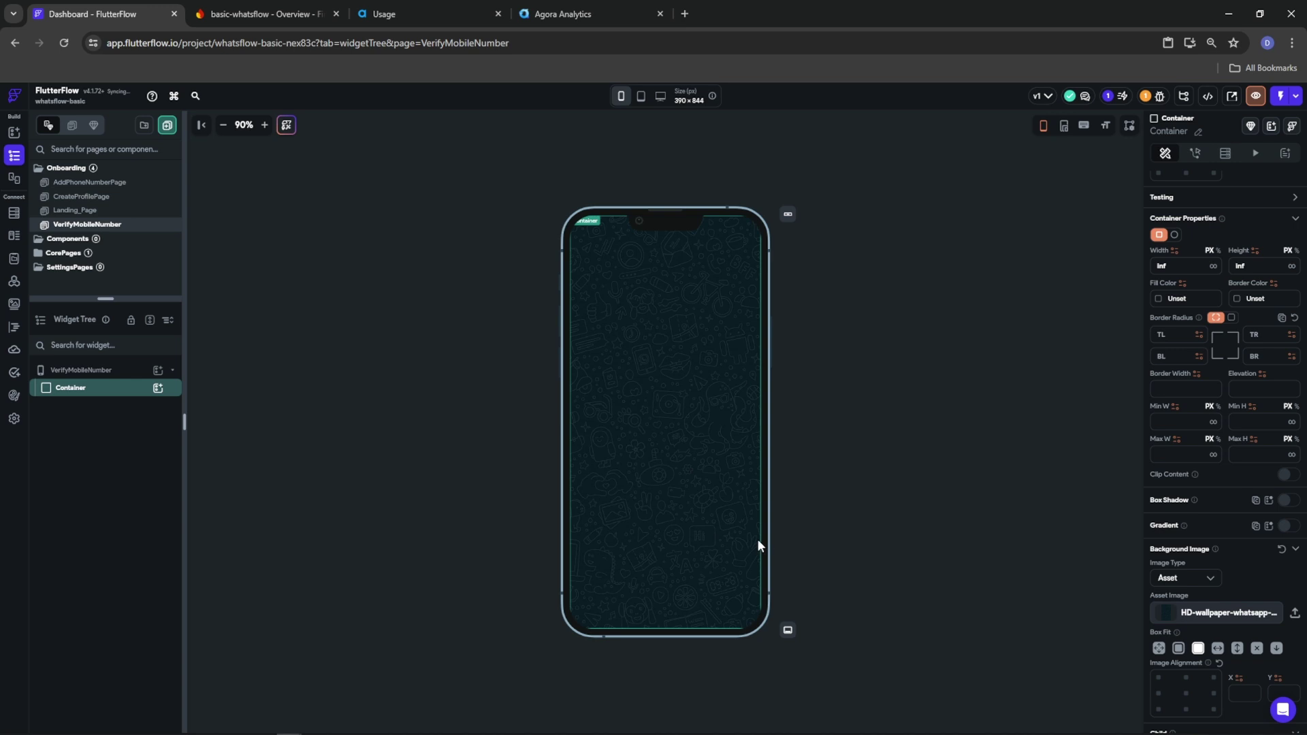
# Add a vertically centred Column with 20 left and right padding, containing a Row
pyautogui.click(158, 388)
pyautogui.click(265, 450)
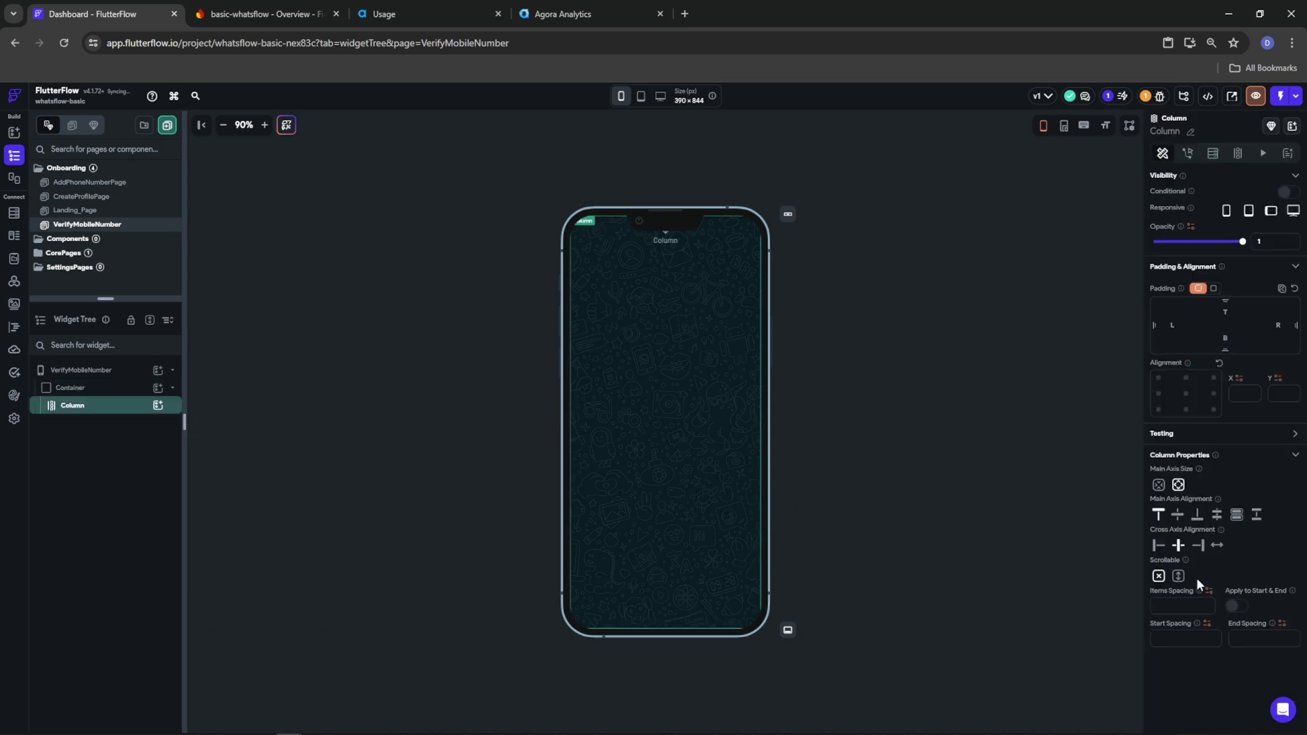
pyautogui.click(1176, 516)
pyautogui.write('20')
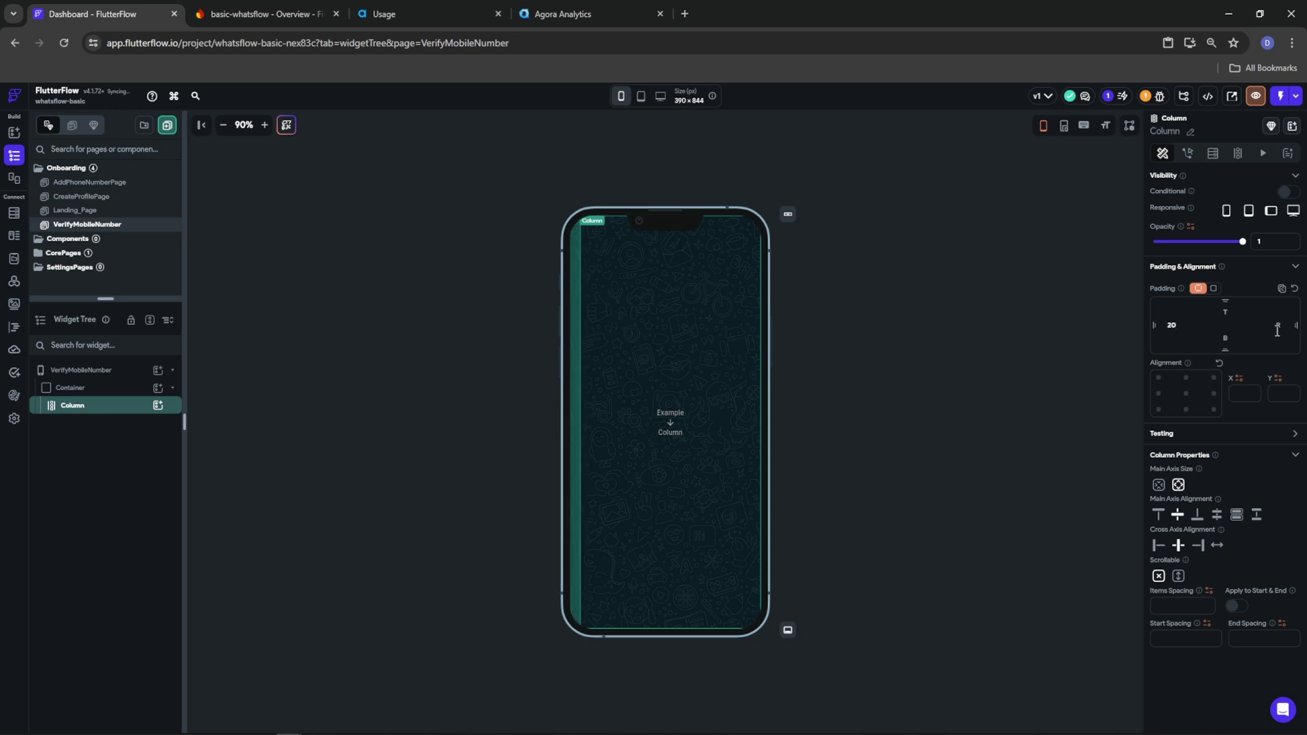
pyautogui.click(1277, 330)
pyautogui.write('20')
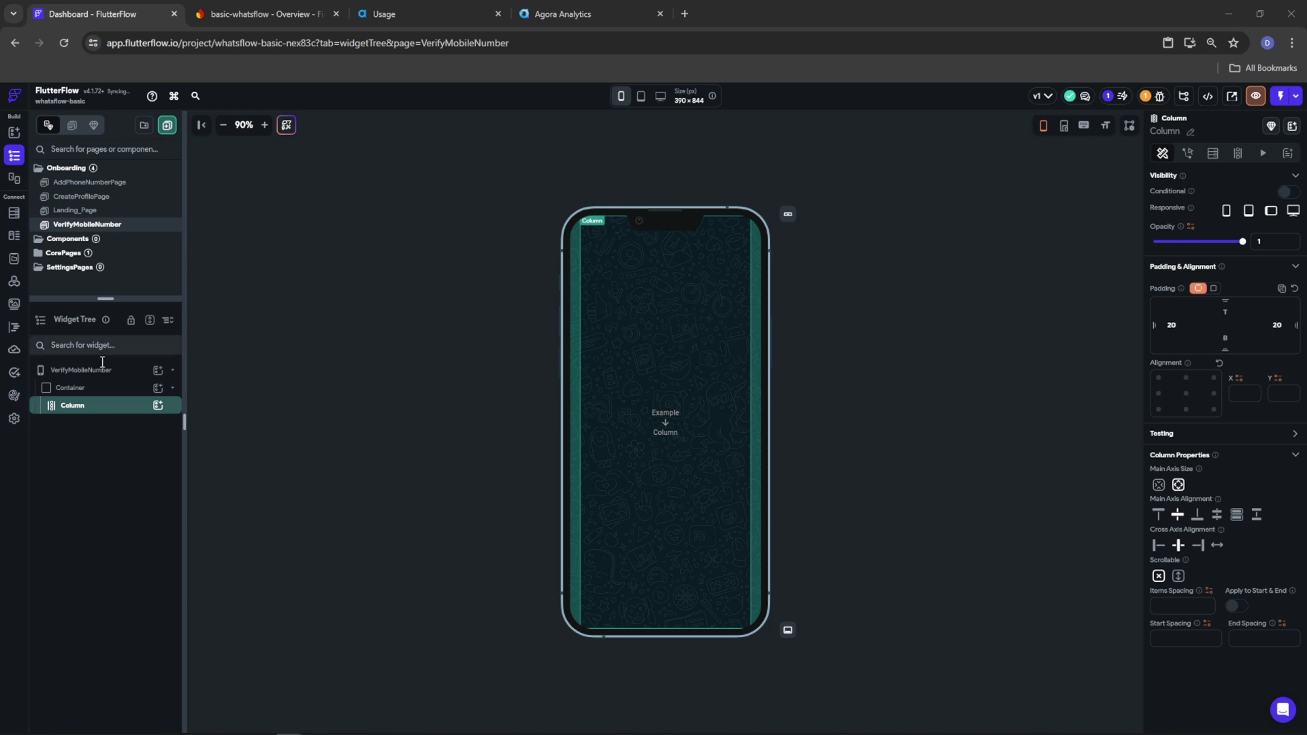
pyautogui.click(158, 405)
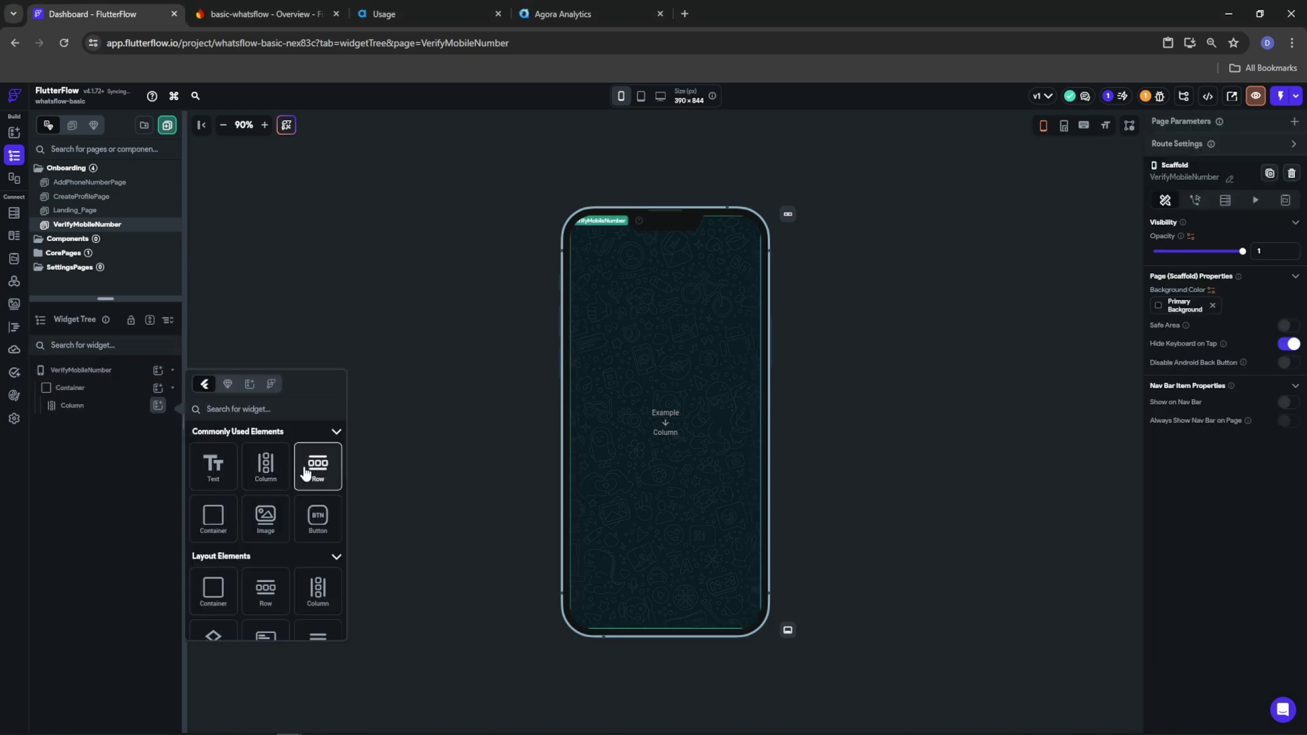
pyautogui.click(317, 466)
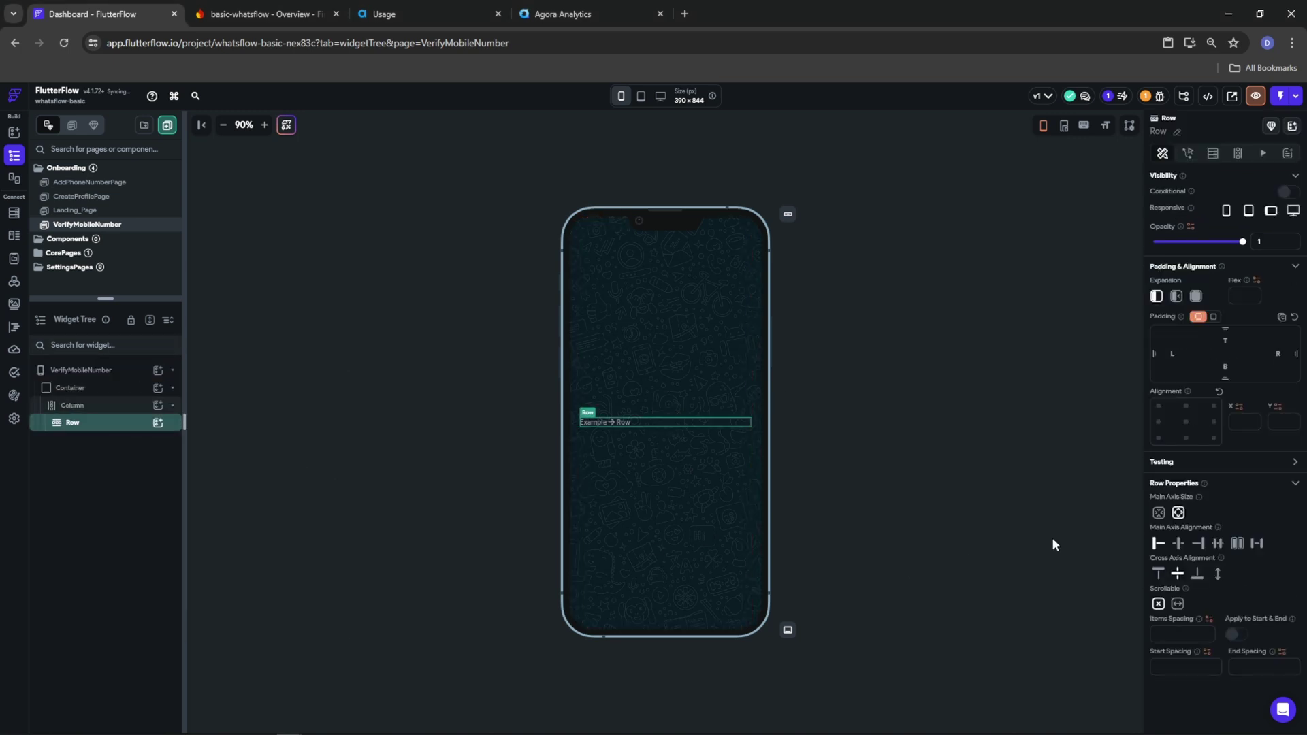
pyautogui.click(158, 422)
# Add an inner Column in the Row holding two Hello World texts
pyautogui.click(264, 482)
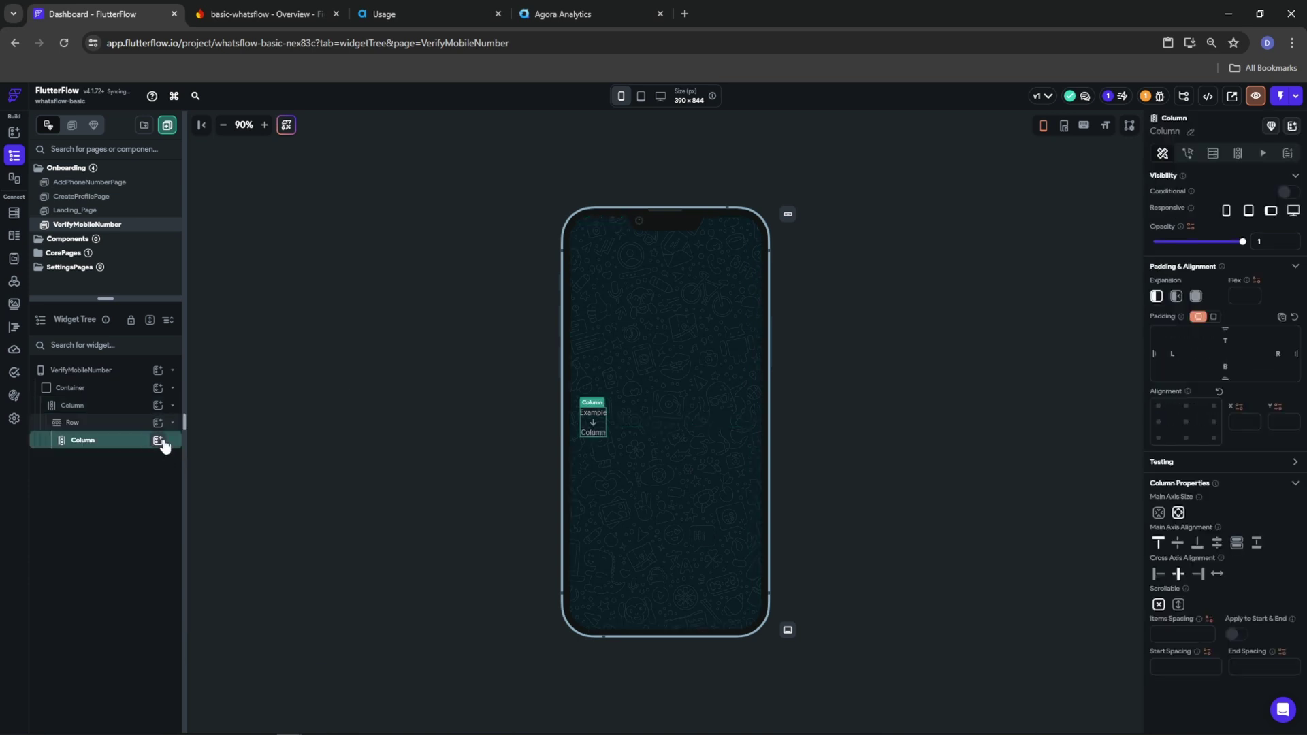
pyautogui.click(158, 440)
pyautogui.click(213, 484)
pyautogui.rightClick(120, 462)
pyautogui.click(166, 504)
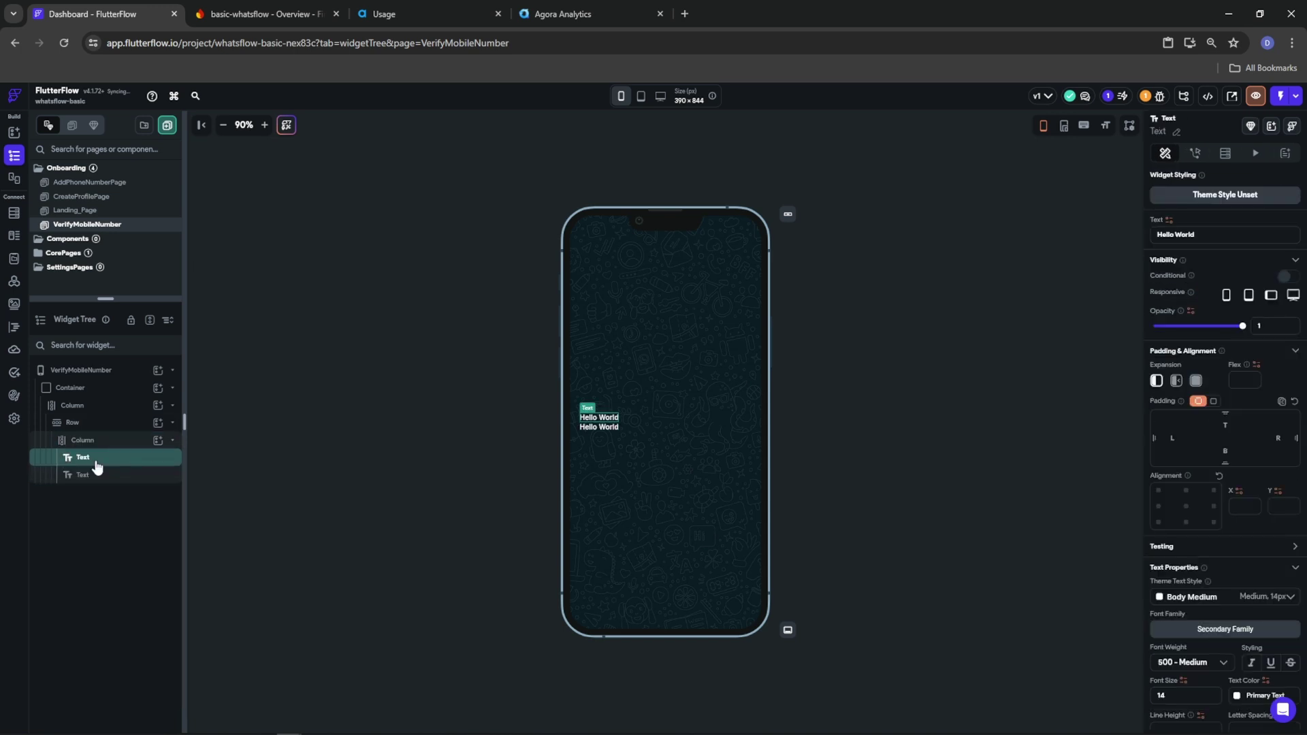
# Copy AddPhoneNumberPage's Sign in heading row and paste it in place of the placeholder Row
pyautogui.click(84, 184)
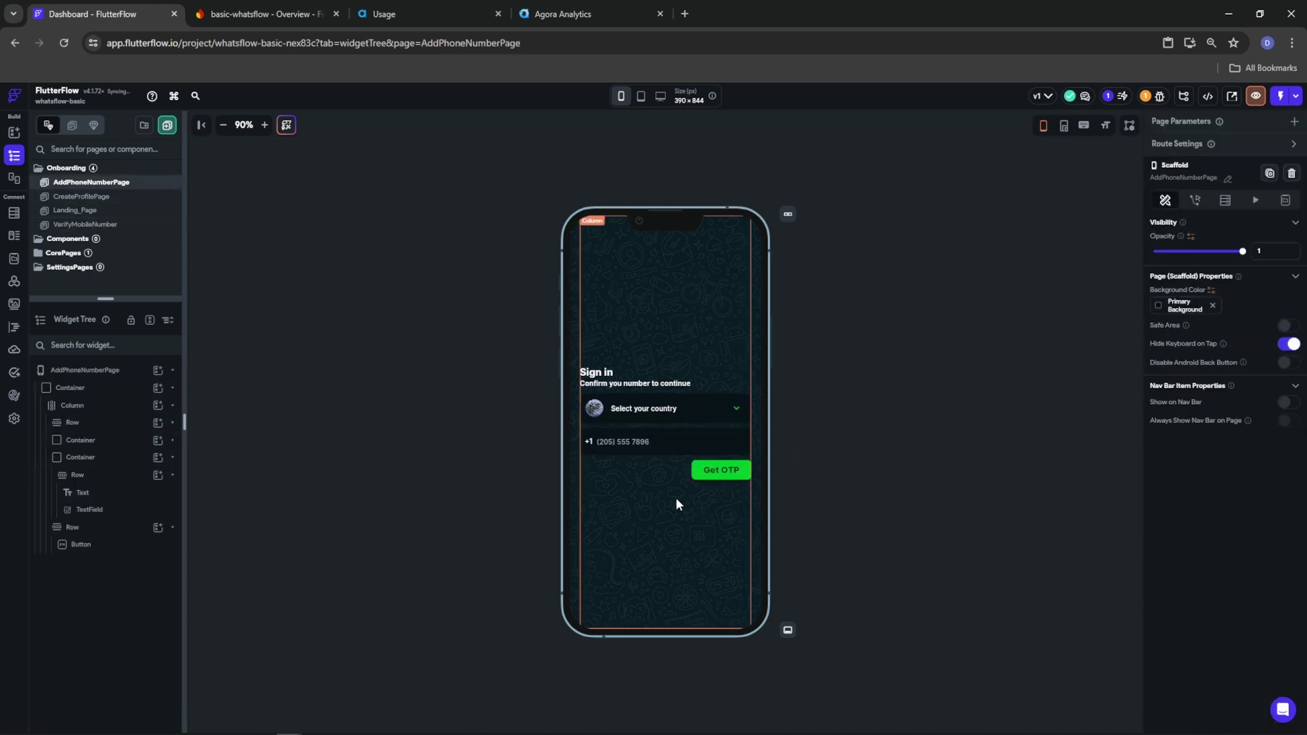
pyautogui.rightClick(709, 371)
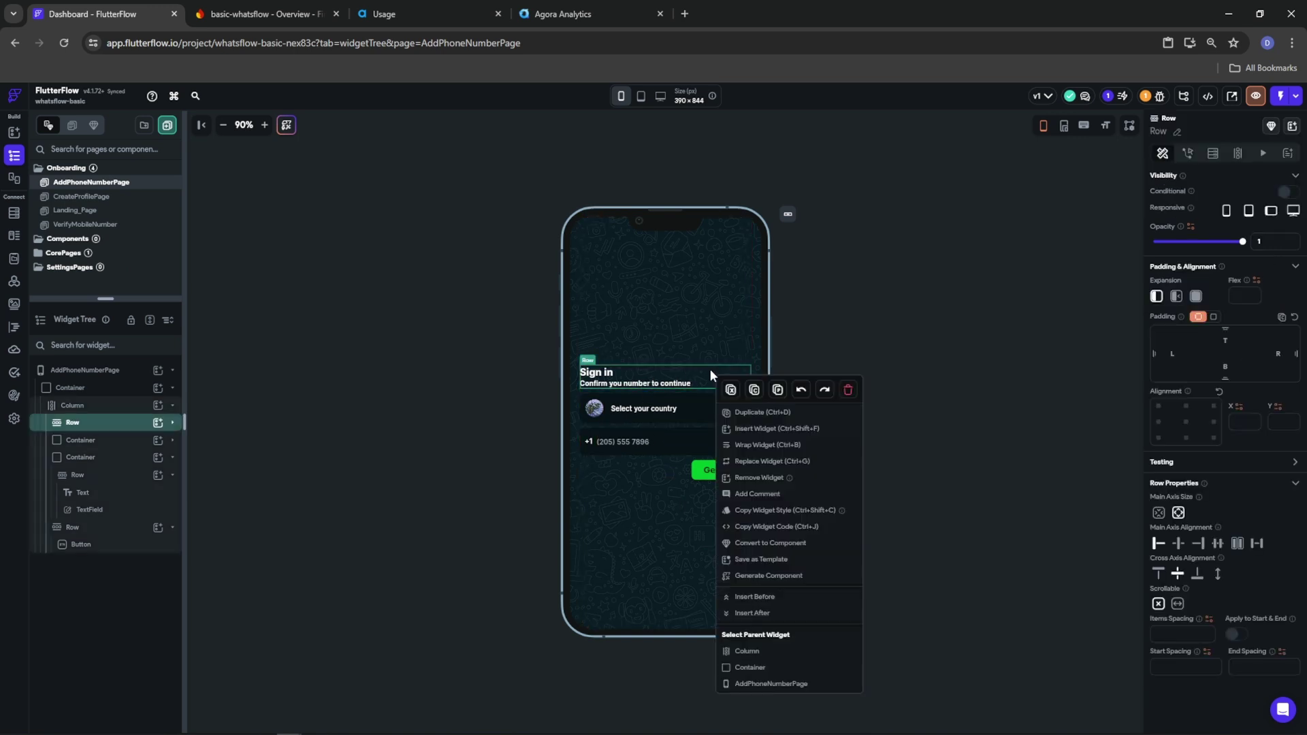
pyautogui.click(756, 390)
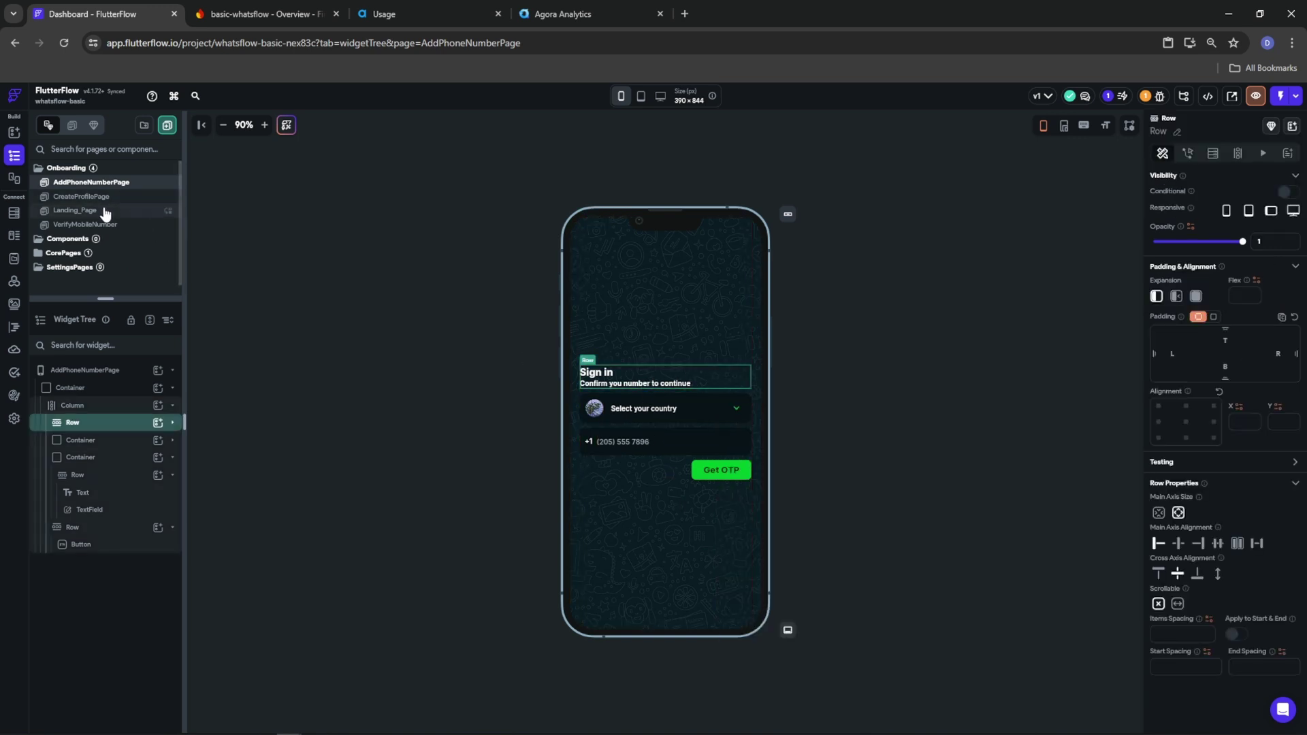
pyautogui.click(85, 225)
pyautogui.rightClick(80, 423)
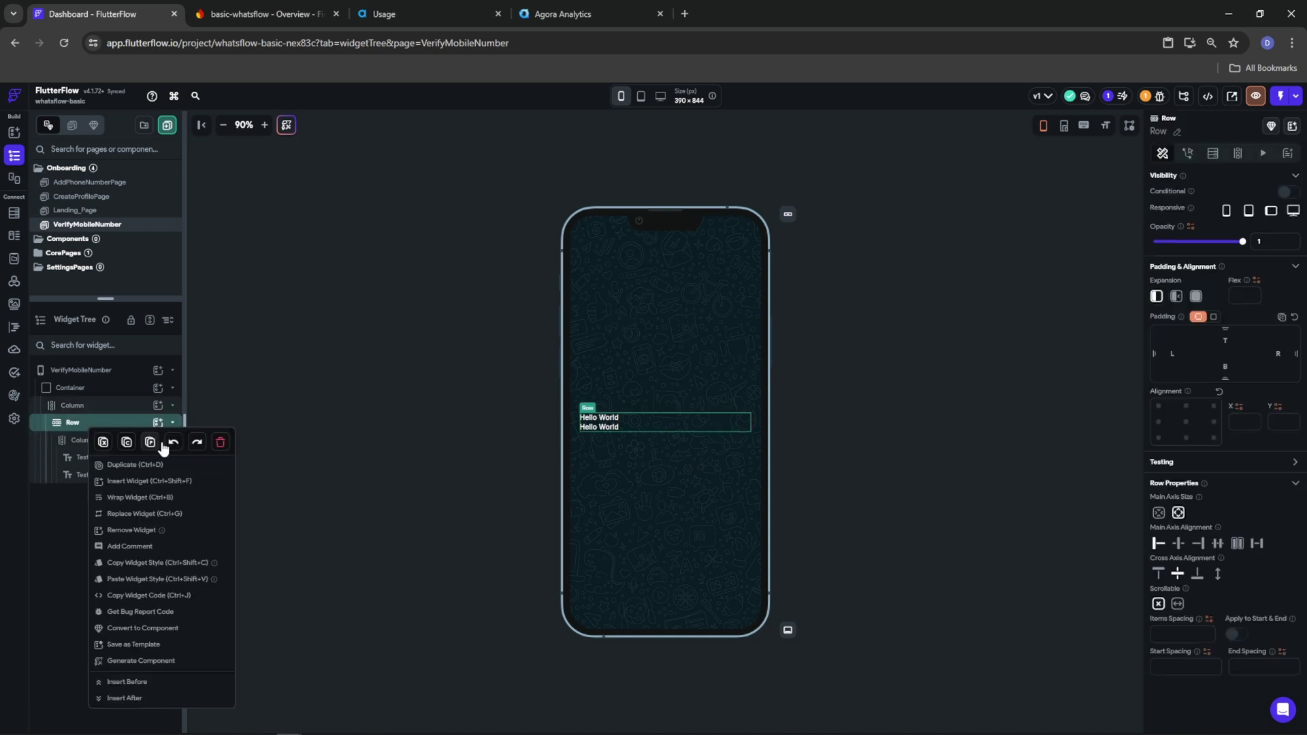
pyautogui.click(219, 446)
pyautogui.rightClick(86, 408)
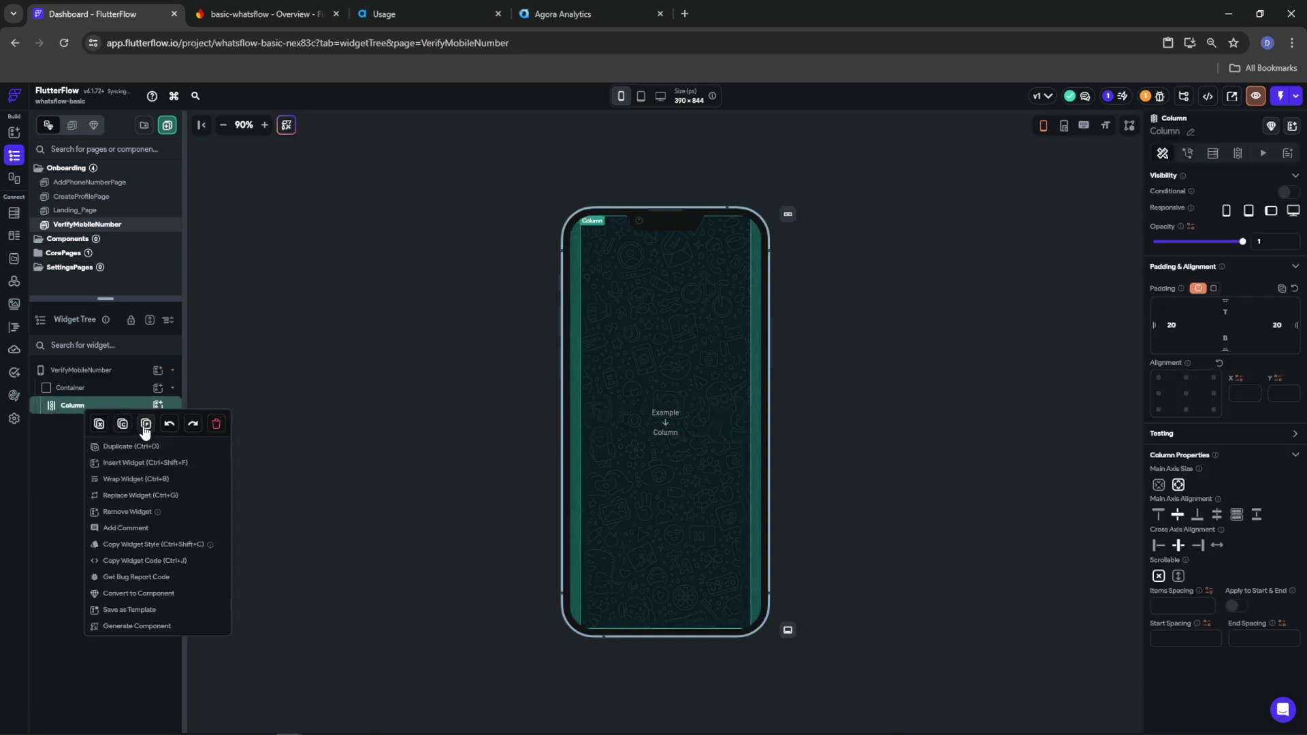
pyautogui.click(146, 424)
# Rewrite the copied Sign in title as 'Verify Mobile' and its subtitle as 'Enter OTP sent to'
pyautogui.click(599, 419)
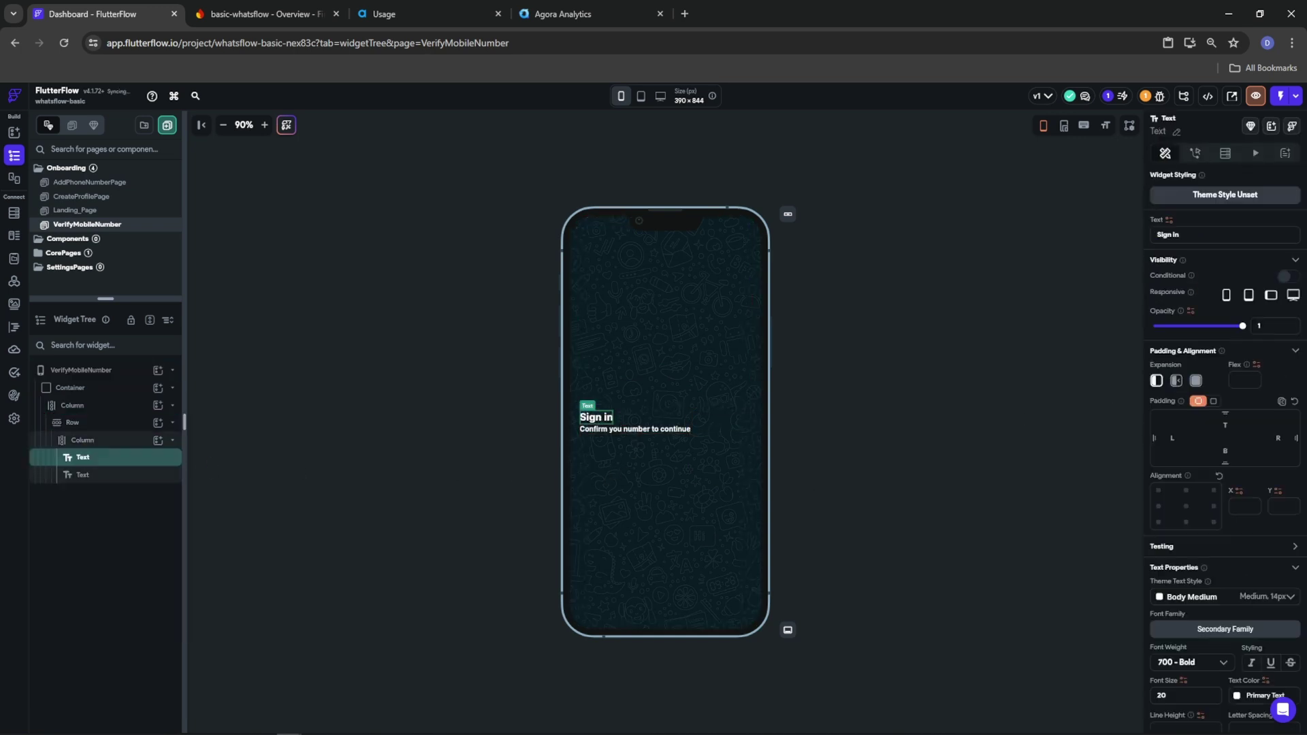
pyautogui.click(1206, 235)
pyautogui.write('Verify Mob')
pyautogui.click(655, 431)
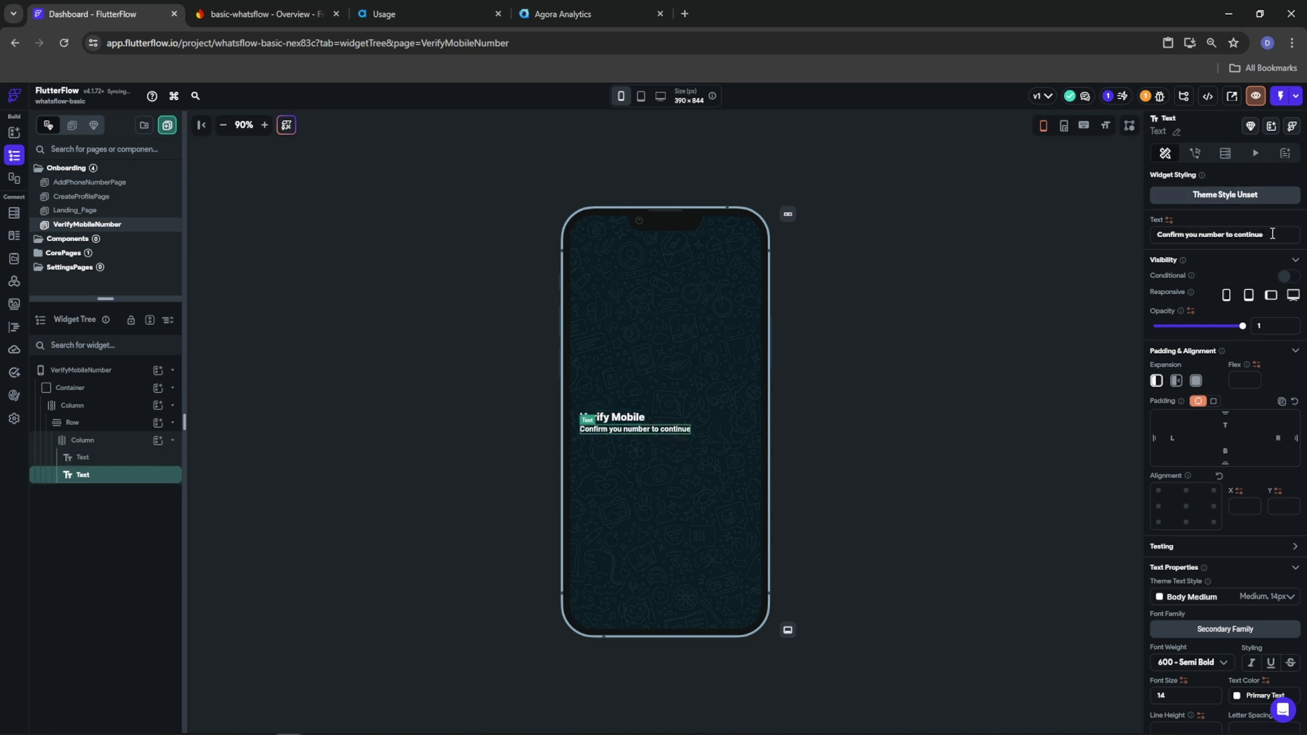
pyautogui.moveTo(1273, 234); pyautogui.dragTo(1148, 241)
pyautogui.press('BackSpace')
pyautogui.write('Enter the')
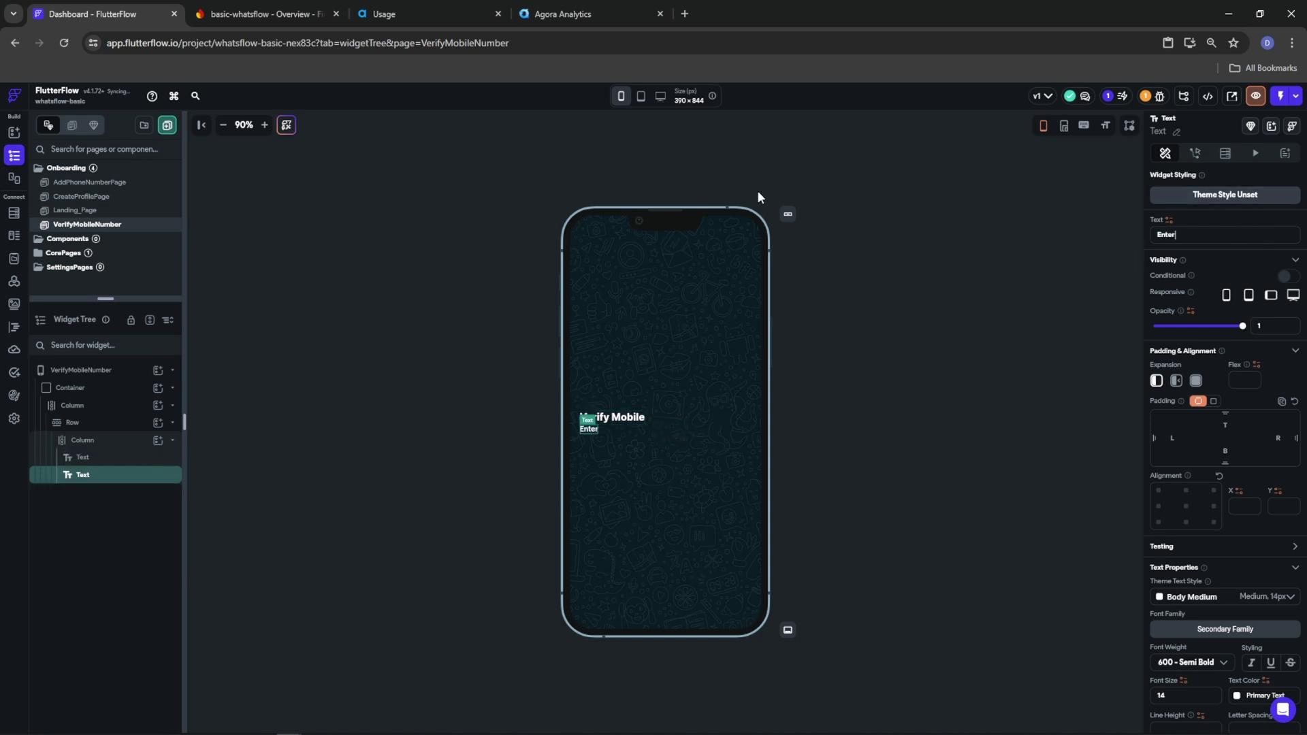
pyautogui.press('BackSpace')
pyautogui.press('BackSpace')
pyautogui.press('BackSpace')
pyautogui.write('OTP sent to')
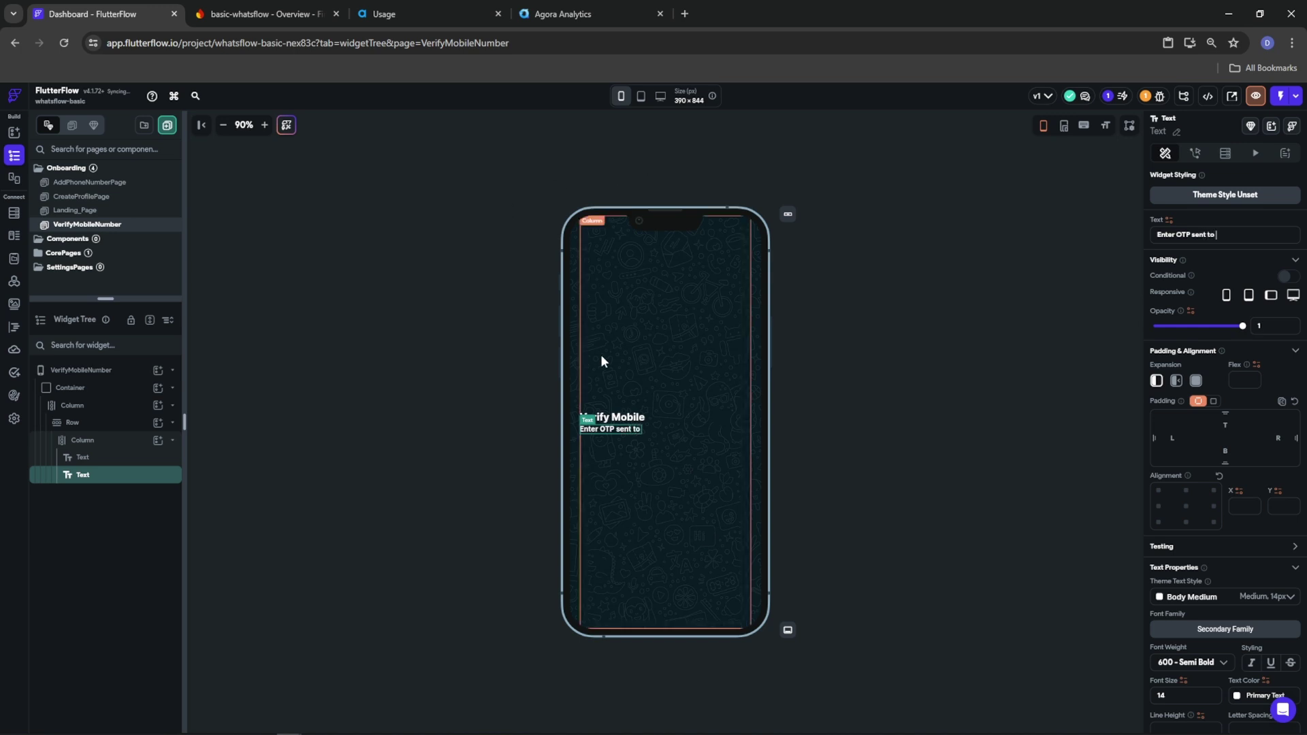
pyautogui.click(80, 369)
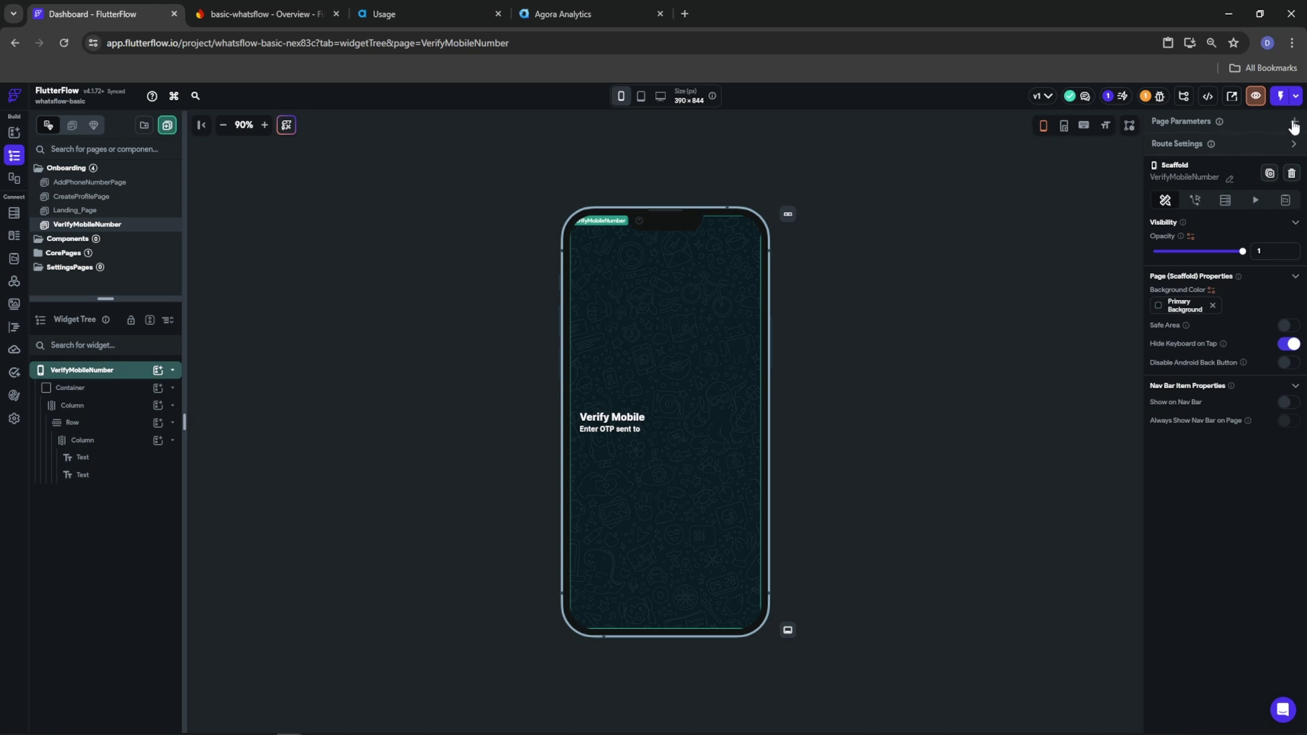
# Add a page parameter named mobileNumber of type String, kept required
pyautogui.click(1292, 124)
pyautogui.click(1219, 180)
pyautogui.write('mobileNumber')
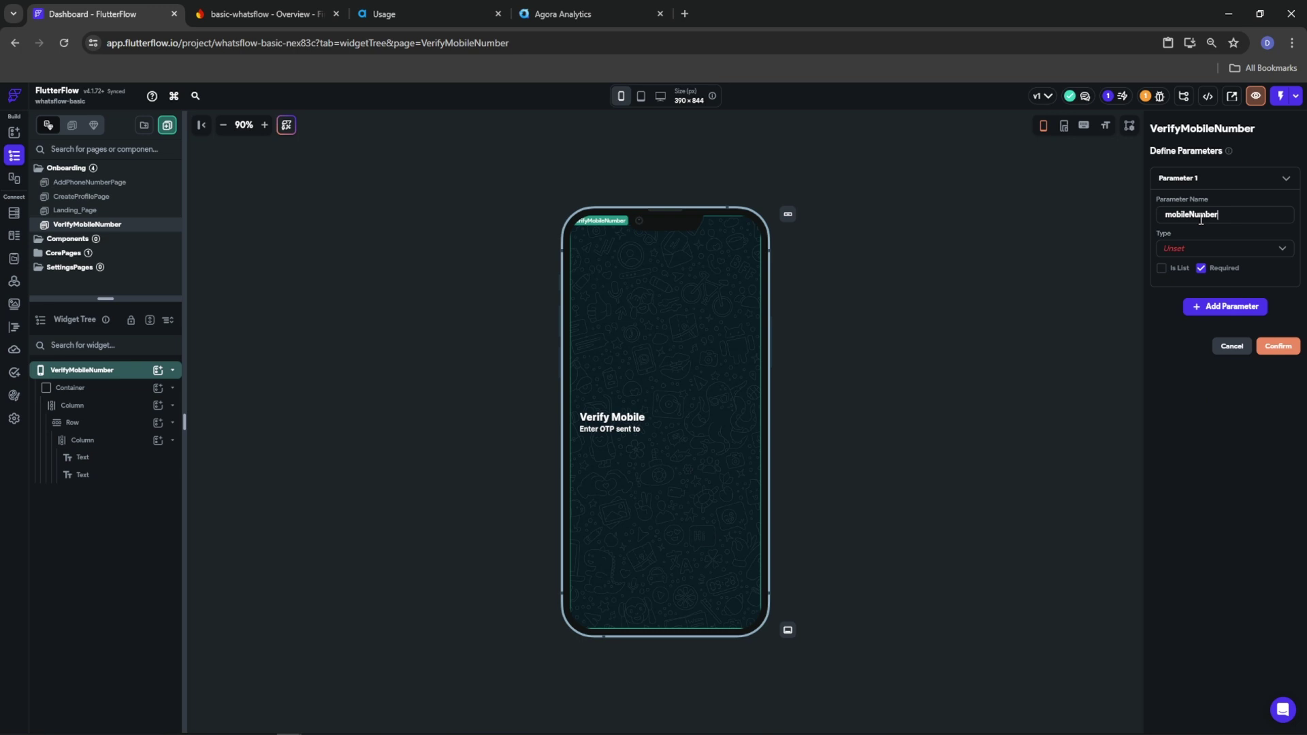
pyautogui.click(1197, 257)
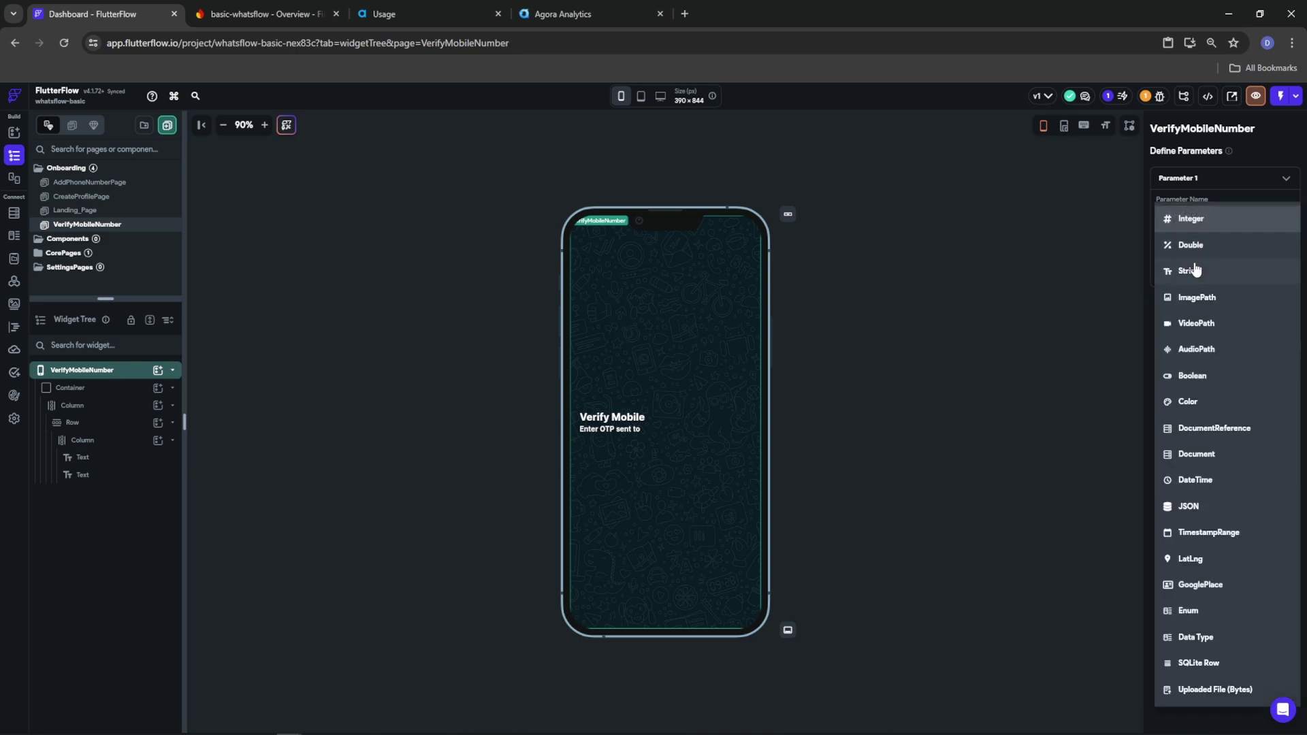
pyautogui.click(1193, 268)
pyautogui.click(1270, 382)
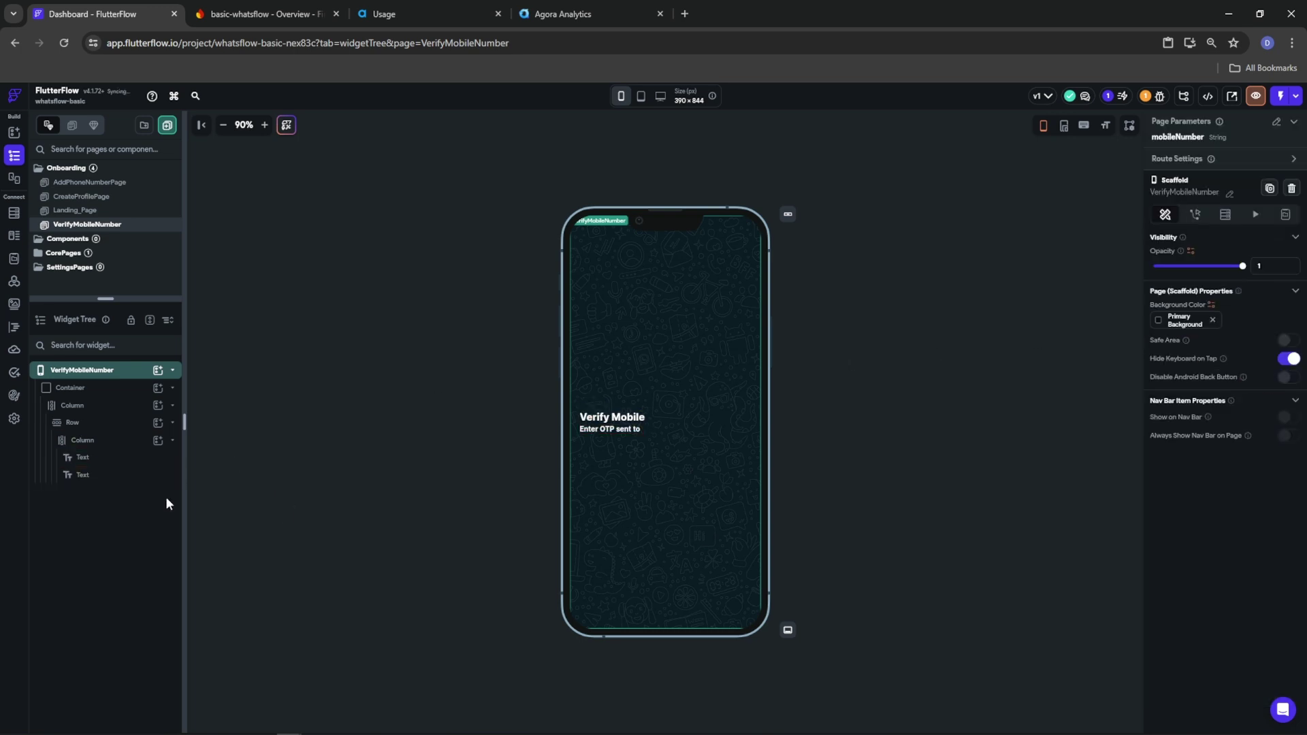
pyautogui.click(78, 475)
# Make the subtitle a Combine Text of the pasted 'Enter OTP sent to' plus mobileNumber
pyautogui.click(1216, 237)
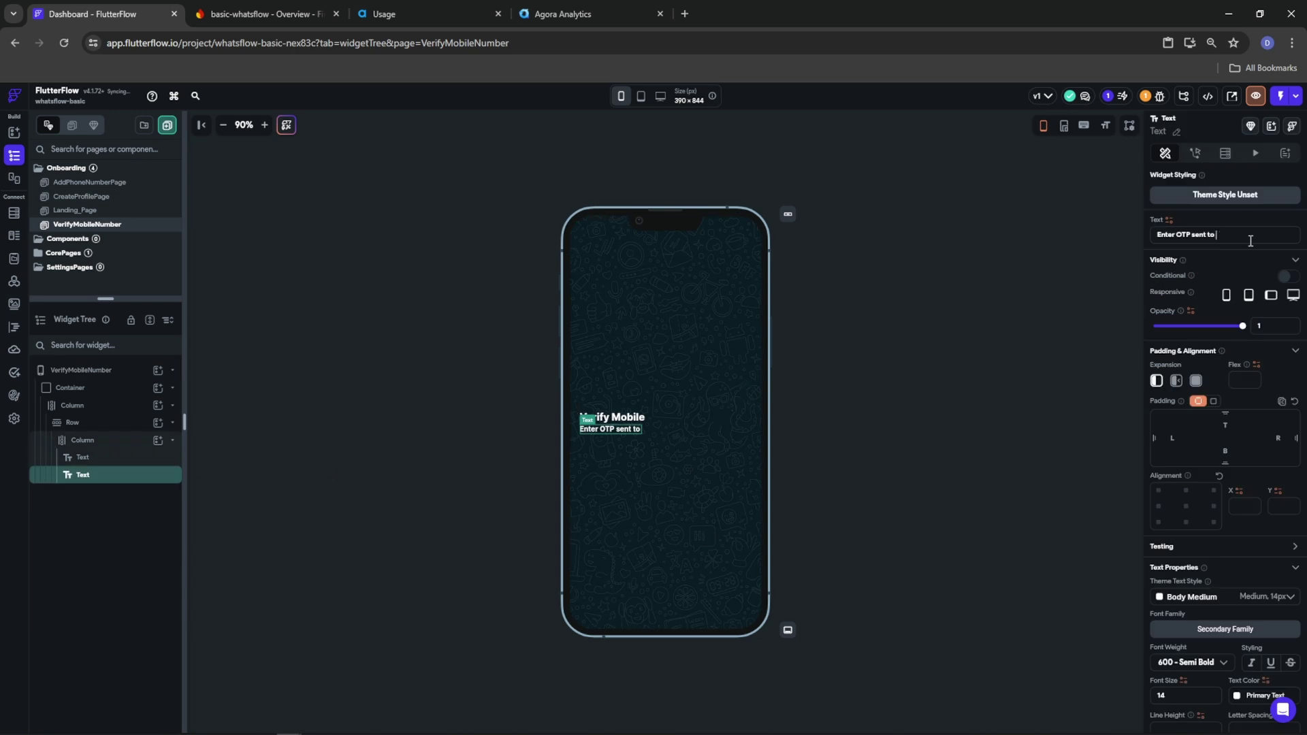
pyautogui.tripleClick(1241, 234)
pyautogui.click(1169, 219)
pyautogui.click(1022, 402)
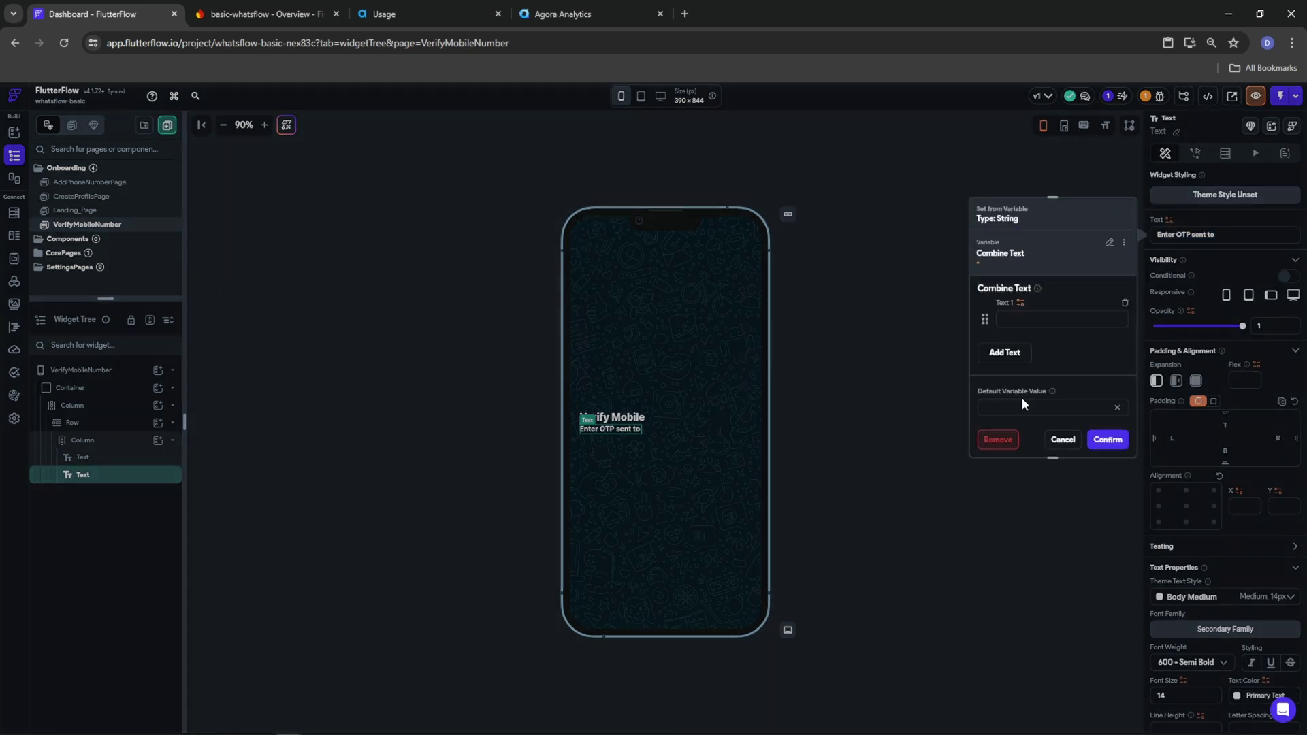
pyautogui.click(1037, 319)
pyautogui.hotkey('ctrl', 'v')
pyautogui.click(1004, 352)
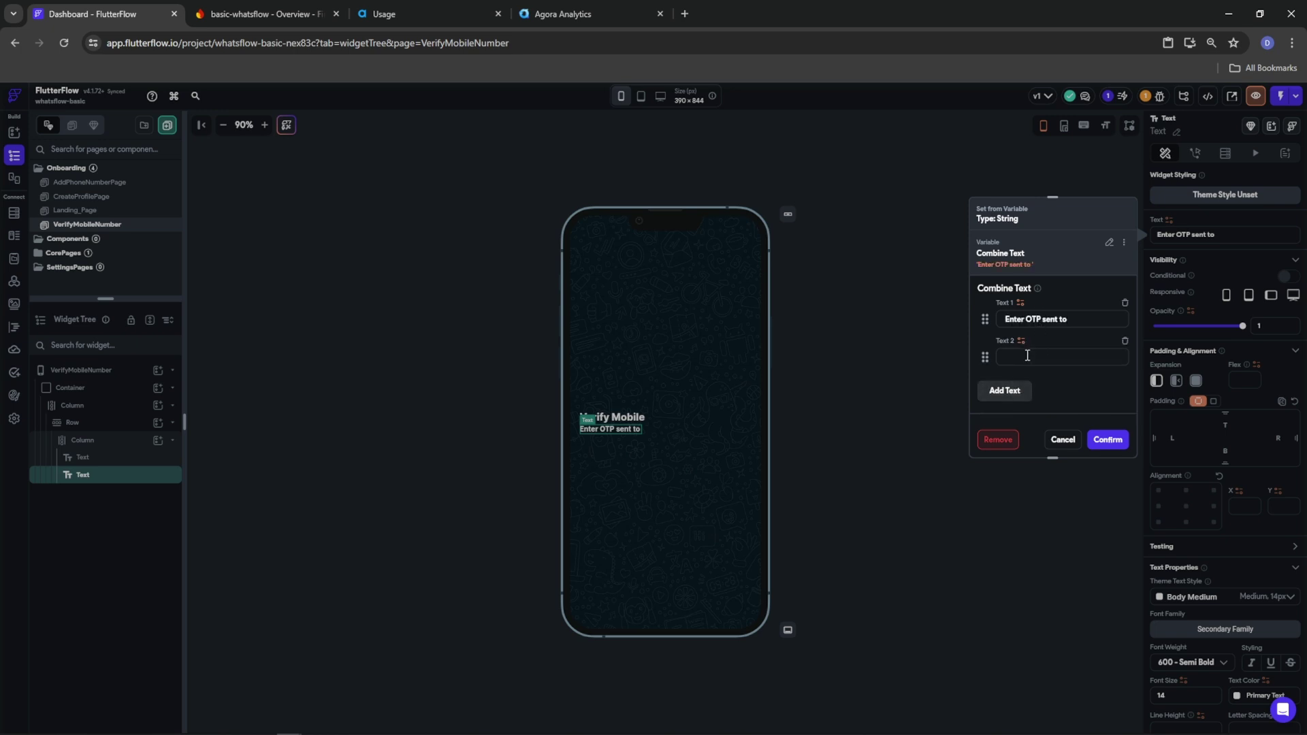
pyautogui.click(1021, 340)
pyautogui.click(848, 429)
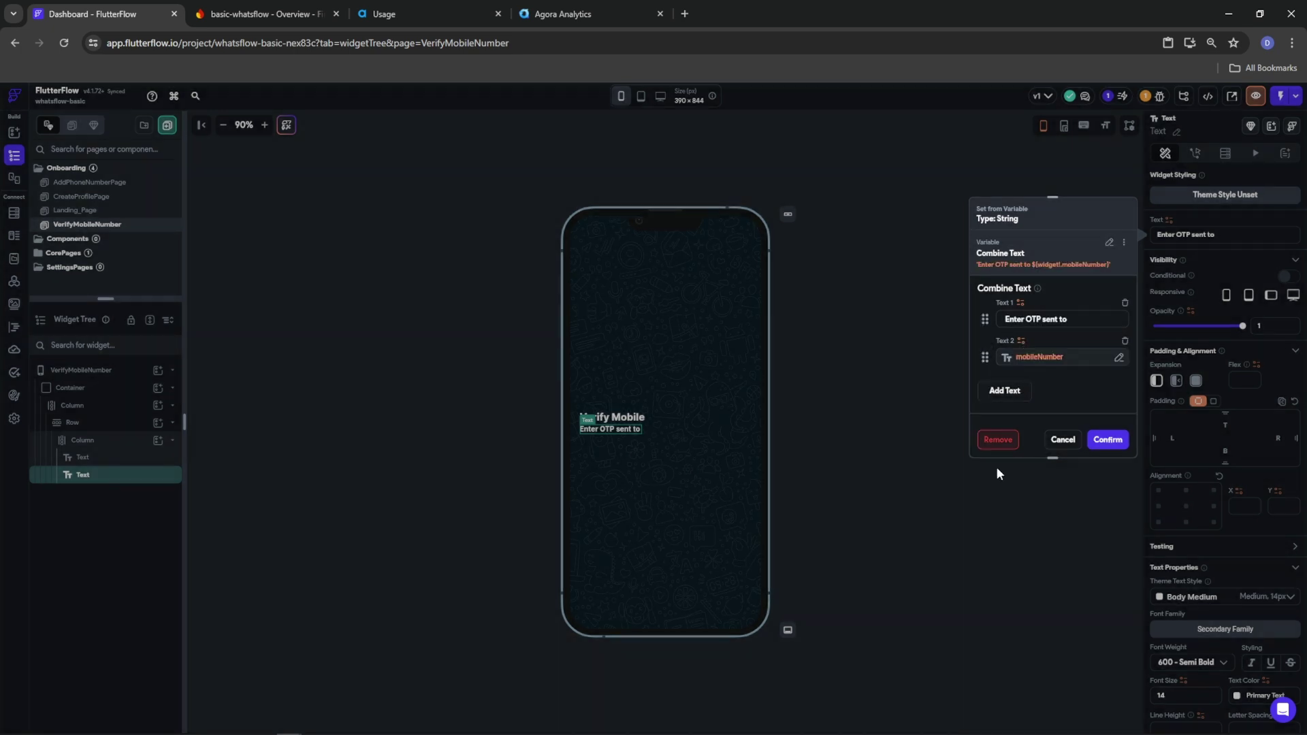
pyautogui.click(1107, 440)
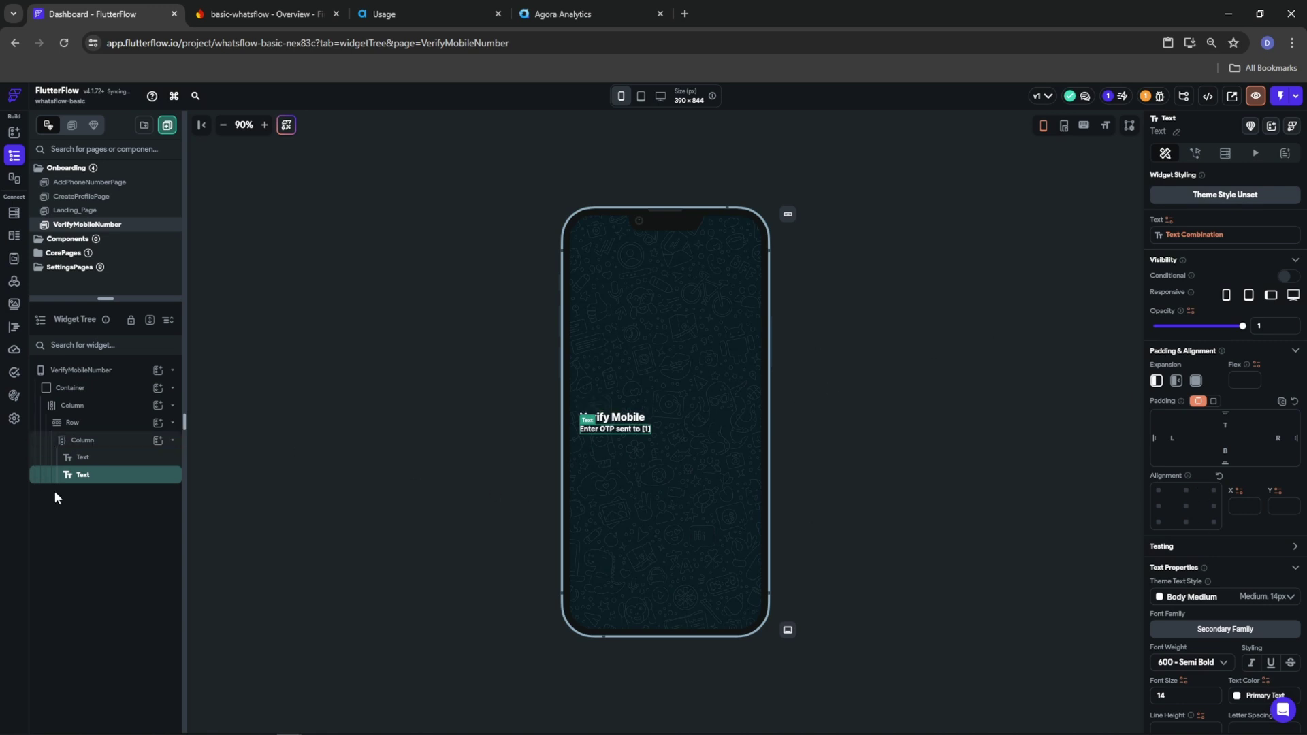
pyautogui.click(722, 431)
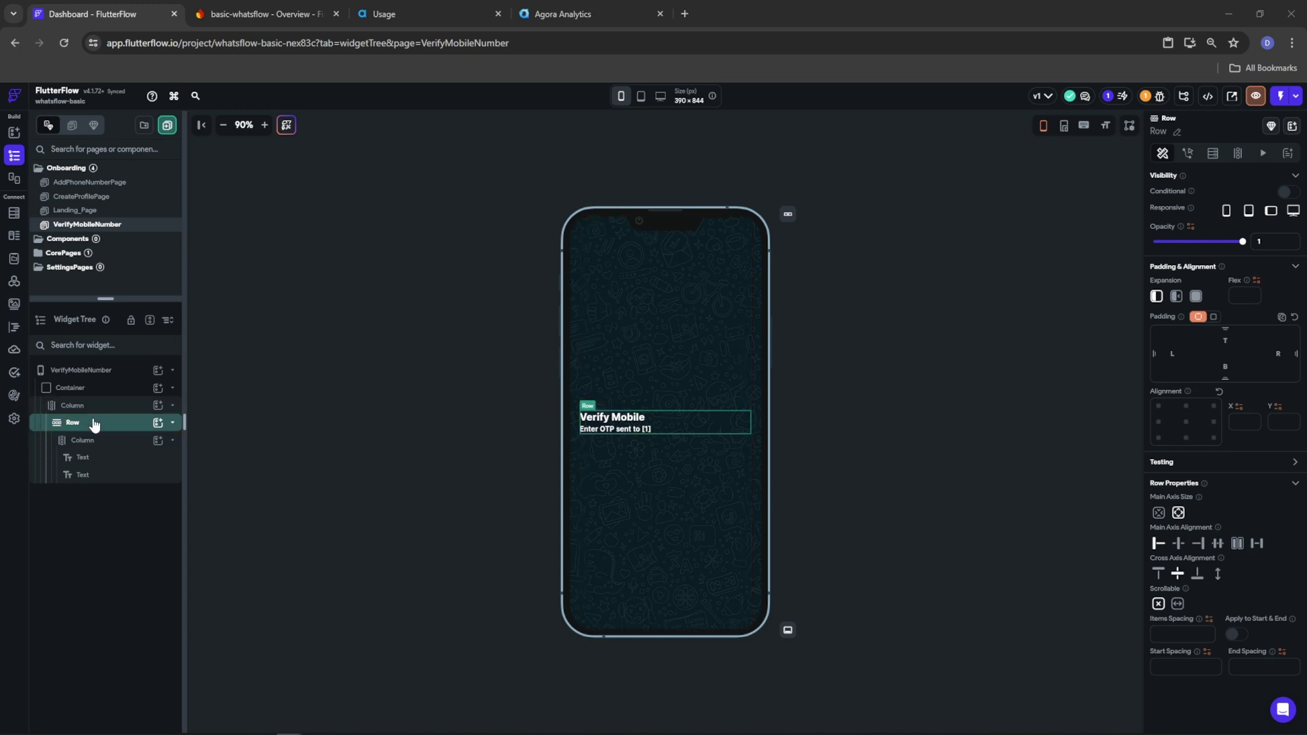
# Add a new Column to the main Column containing a PinCode field
pyautogui.click(173, 423)
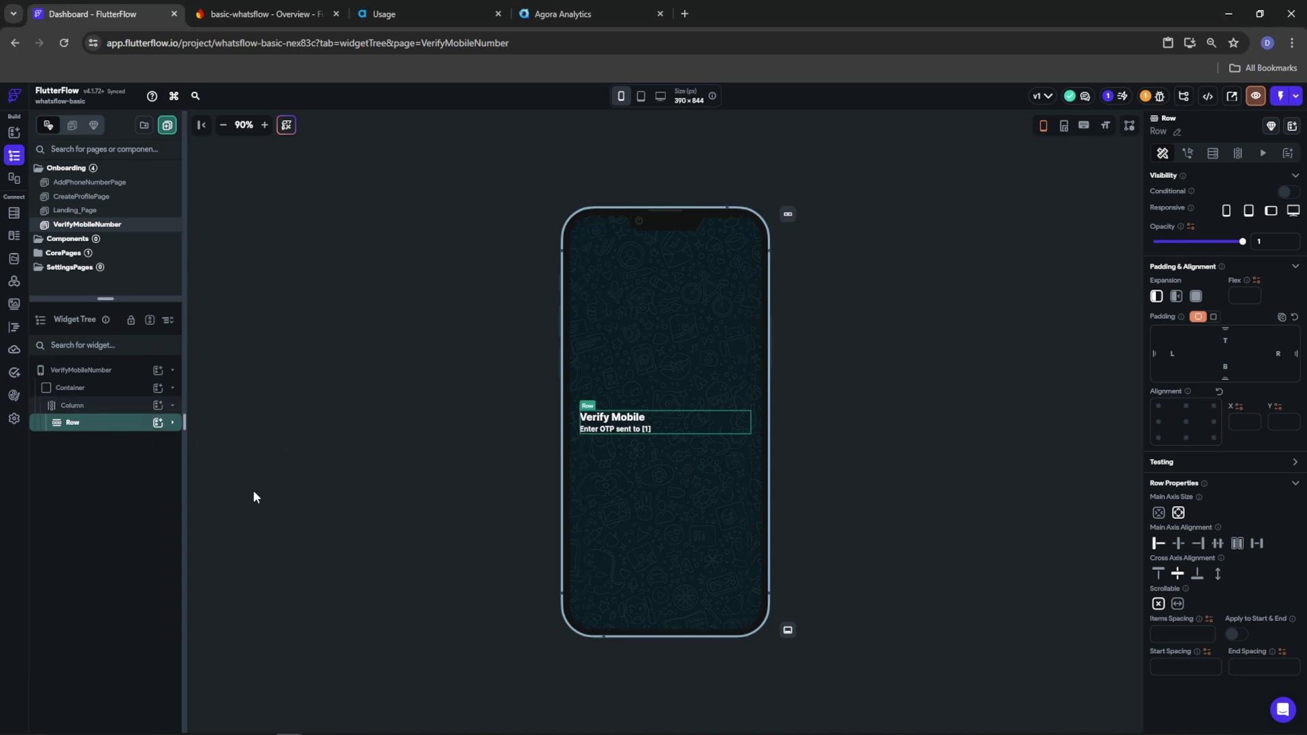
pyautogui.click(158, 405)
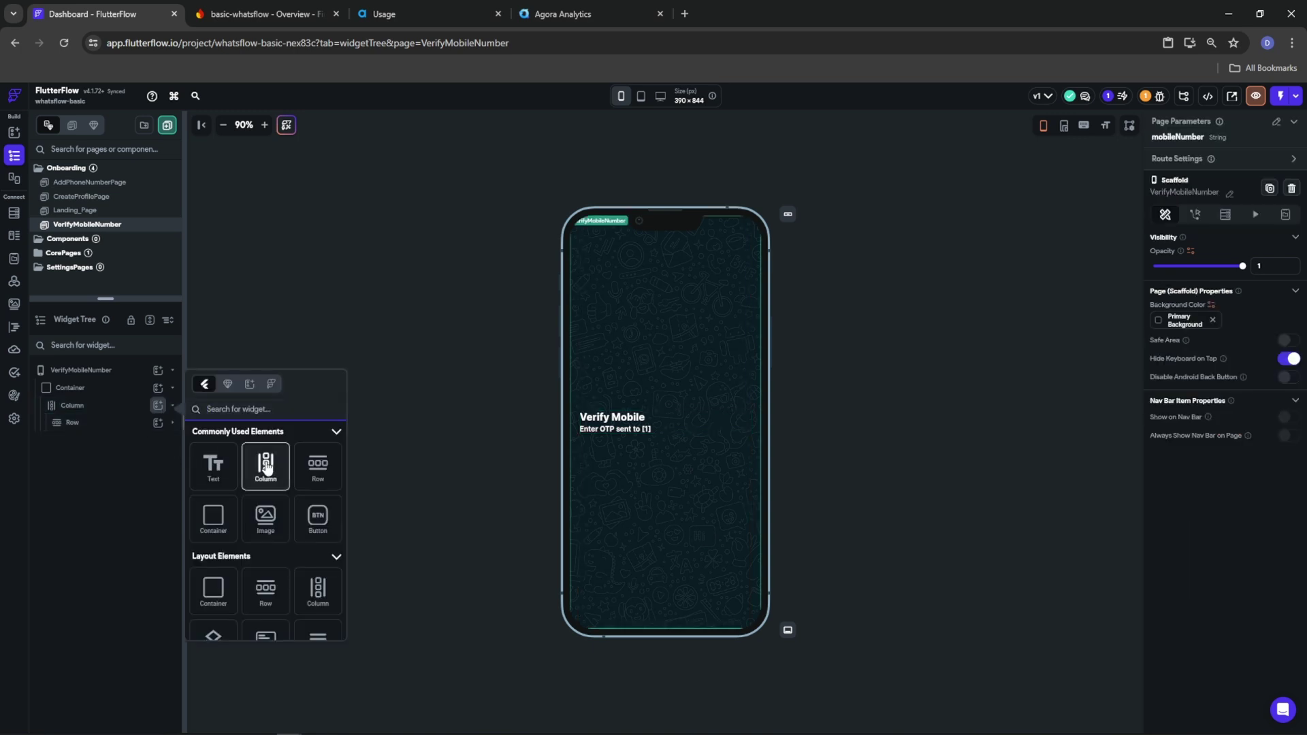
pyautogui.click(266, 466)
pyautogui.click(158, 439)
pyautogui.write('pincode')
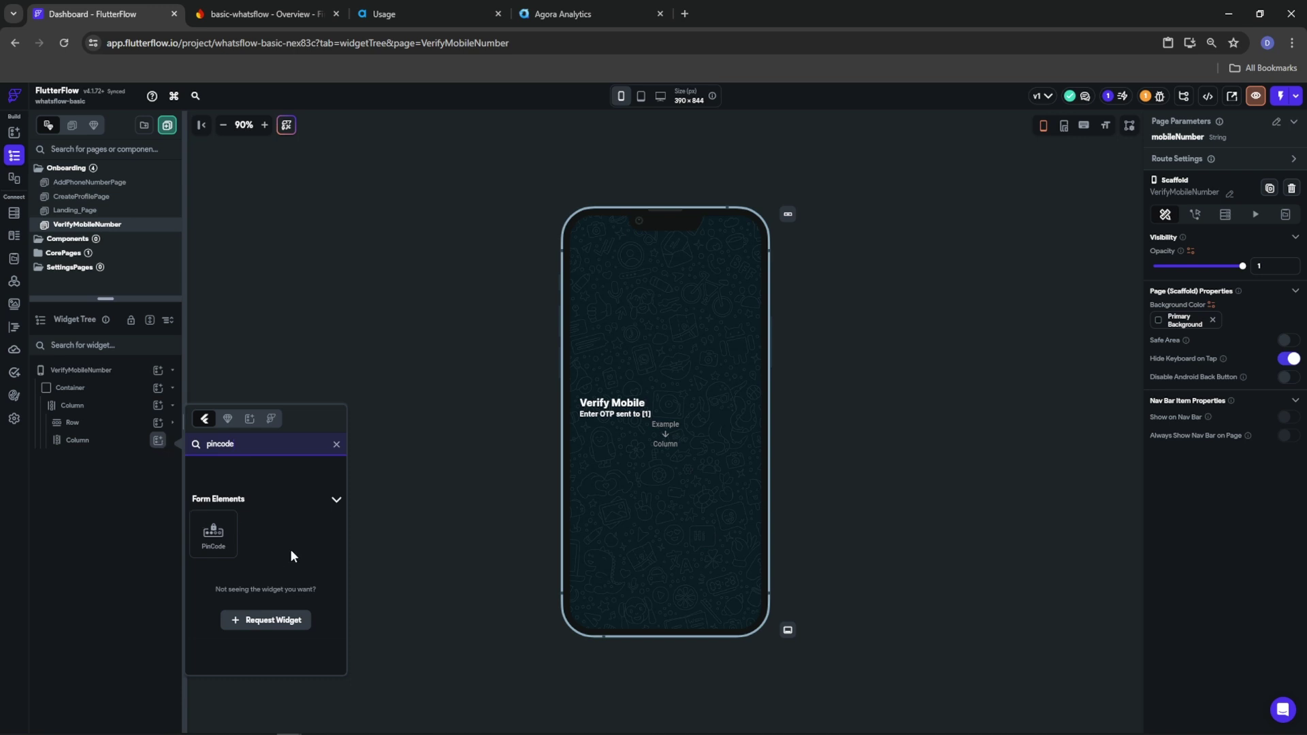
pyautogui.click(213, 535)
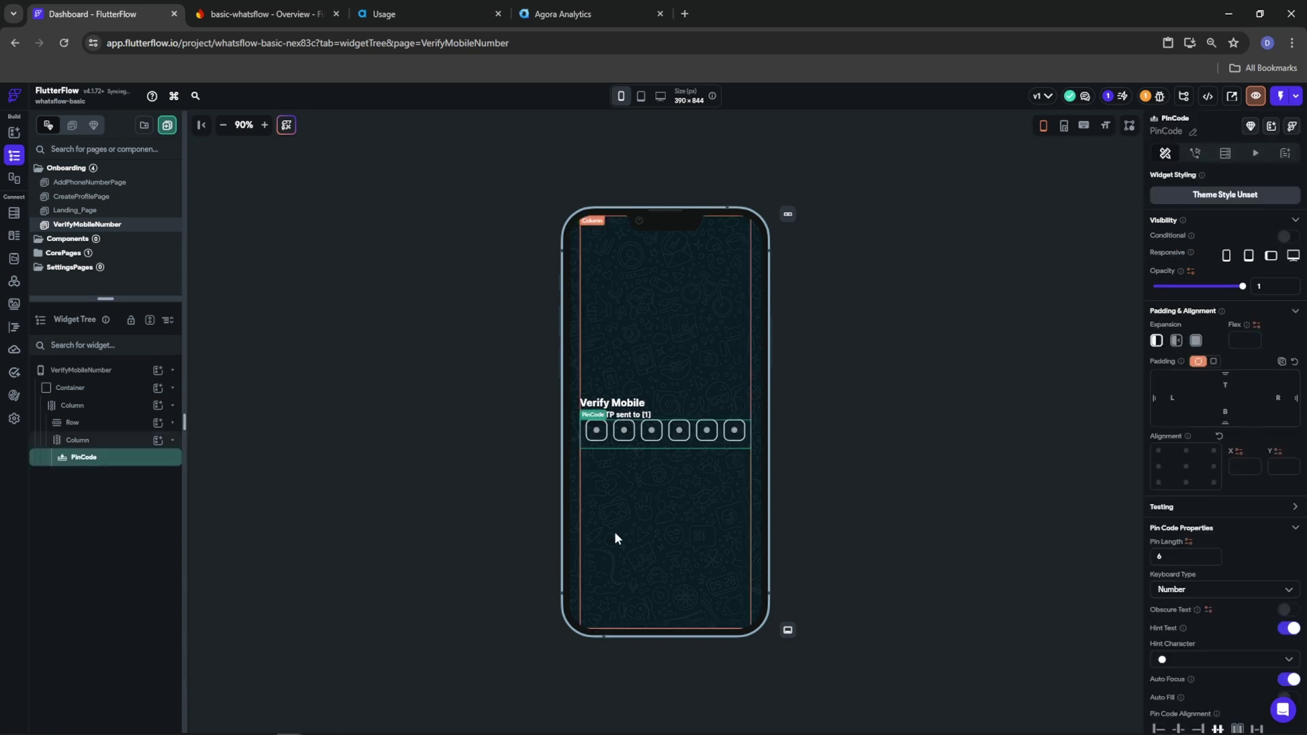
# Add an empty Row inside the new Column below the PinCode
pyautogui.click(131, 443)
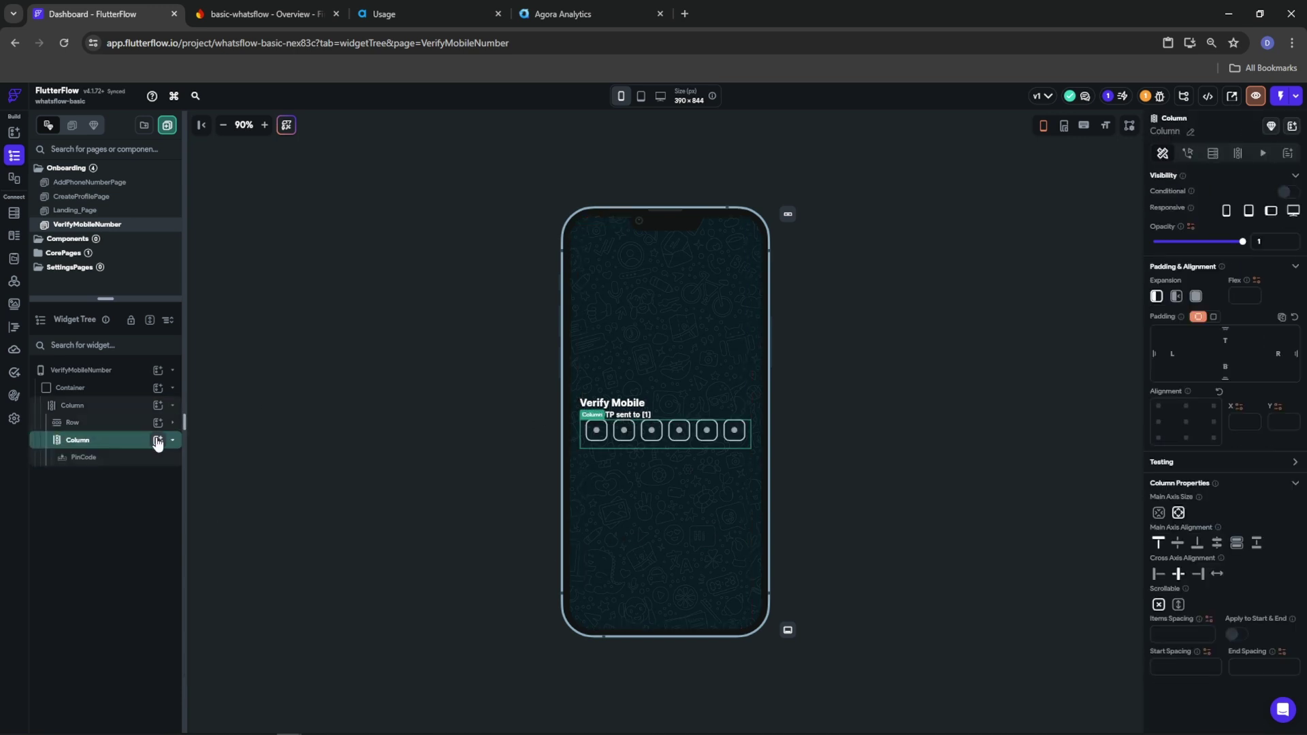
pyautogui.click(158, 440)
pyautogui.click(317, 504)
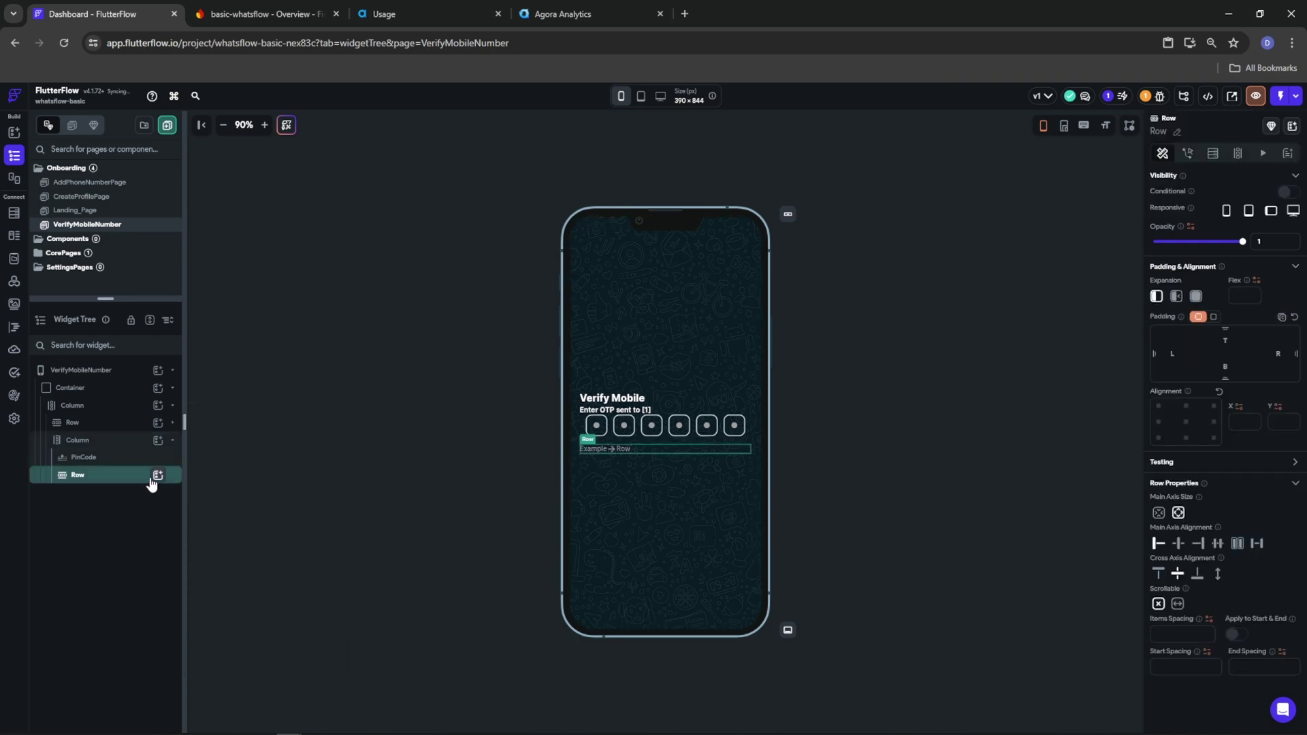
# Put a Button in the new Row and align the Row's content to the end
pyautogui.click(158, 474)
pyautogui.click(212, 540)
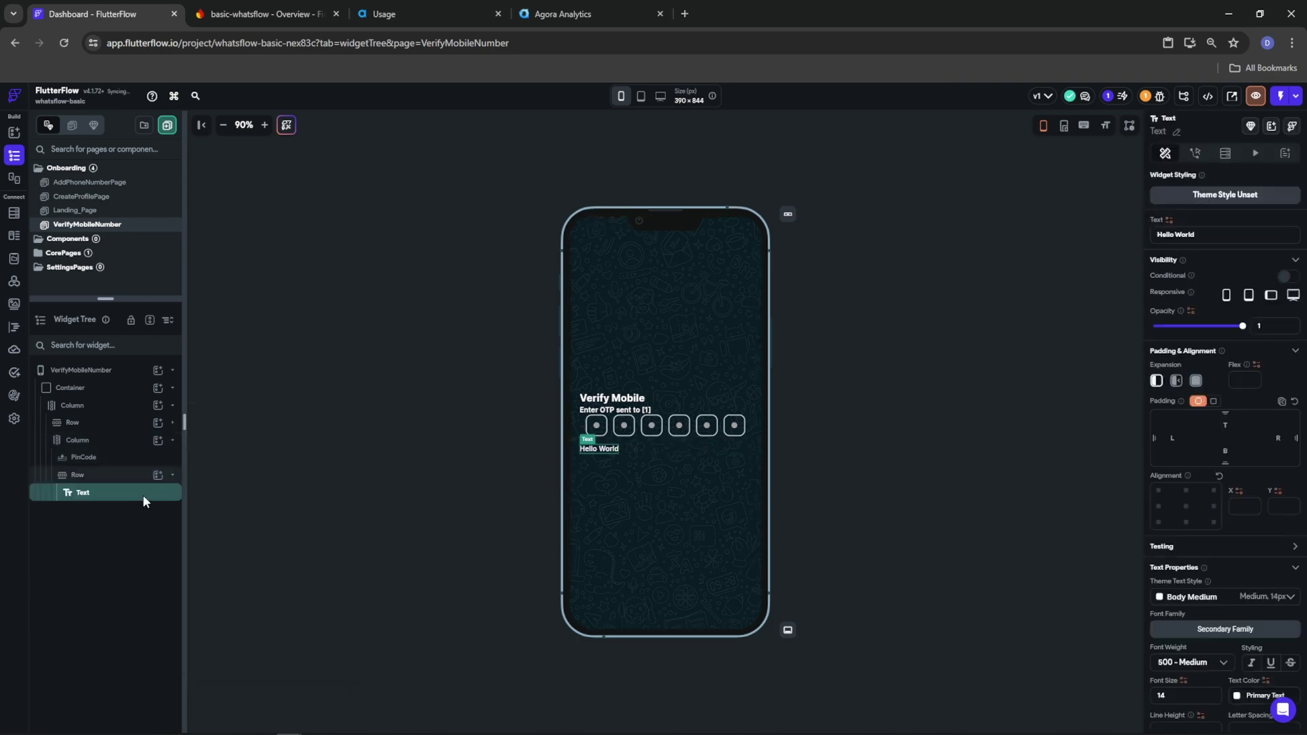
pyautogui.rightClick(82, 492)
pyautogui.click(220, 491)
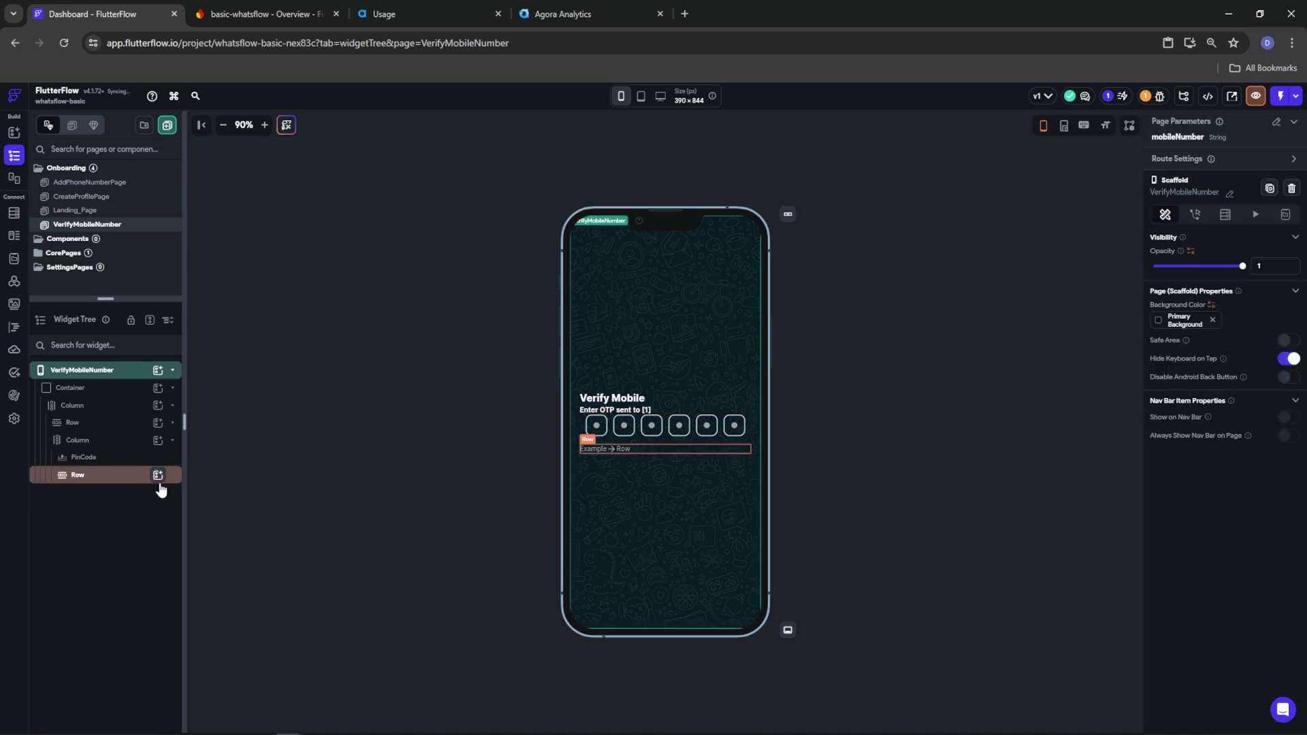
pyautogui.click(158, 475)
pyautogui.click(308, 584)
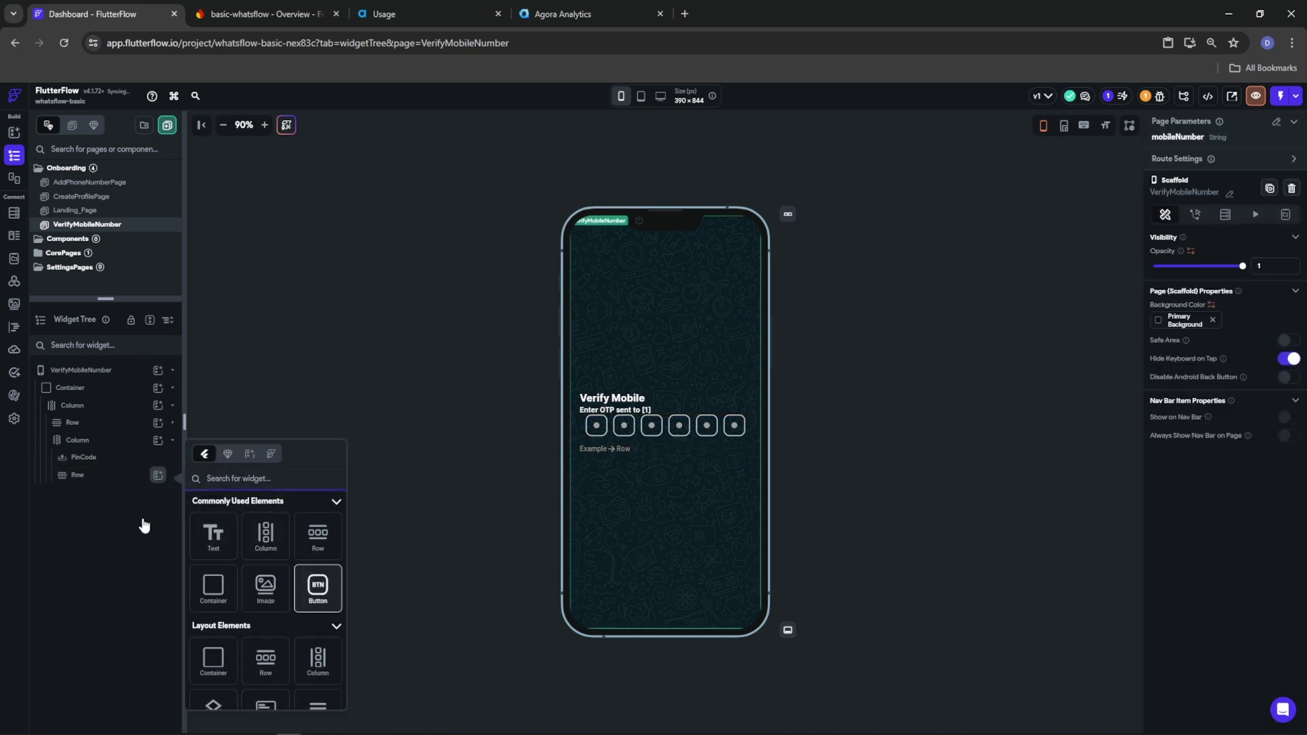
pyautogui.click(71, 479)
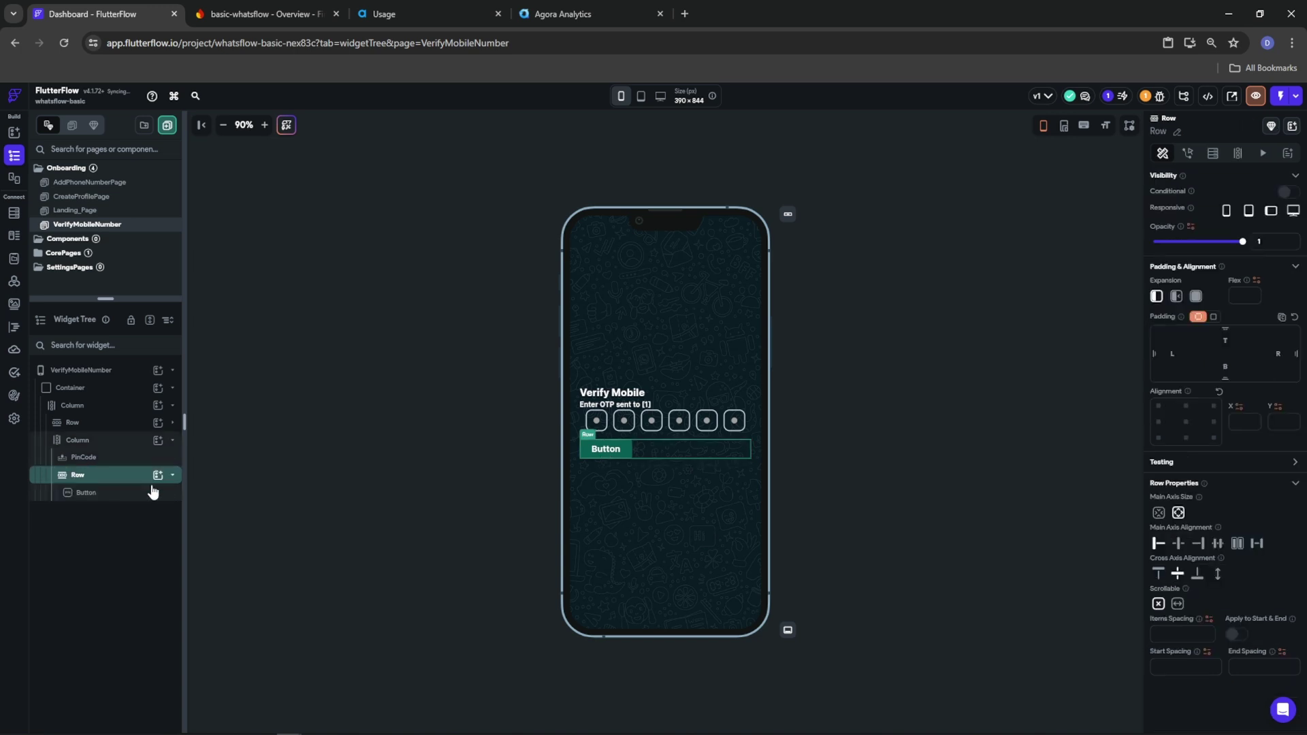
pyautogui.click(1198, 543)
# Give the button a fully transparent fill and elevation 0
pyautogui.click(712, 448)
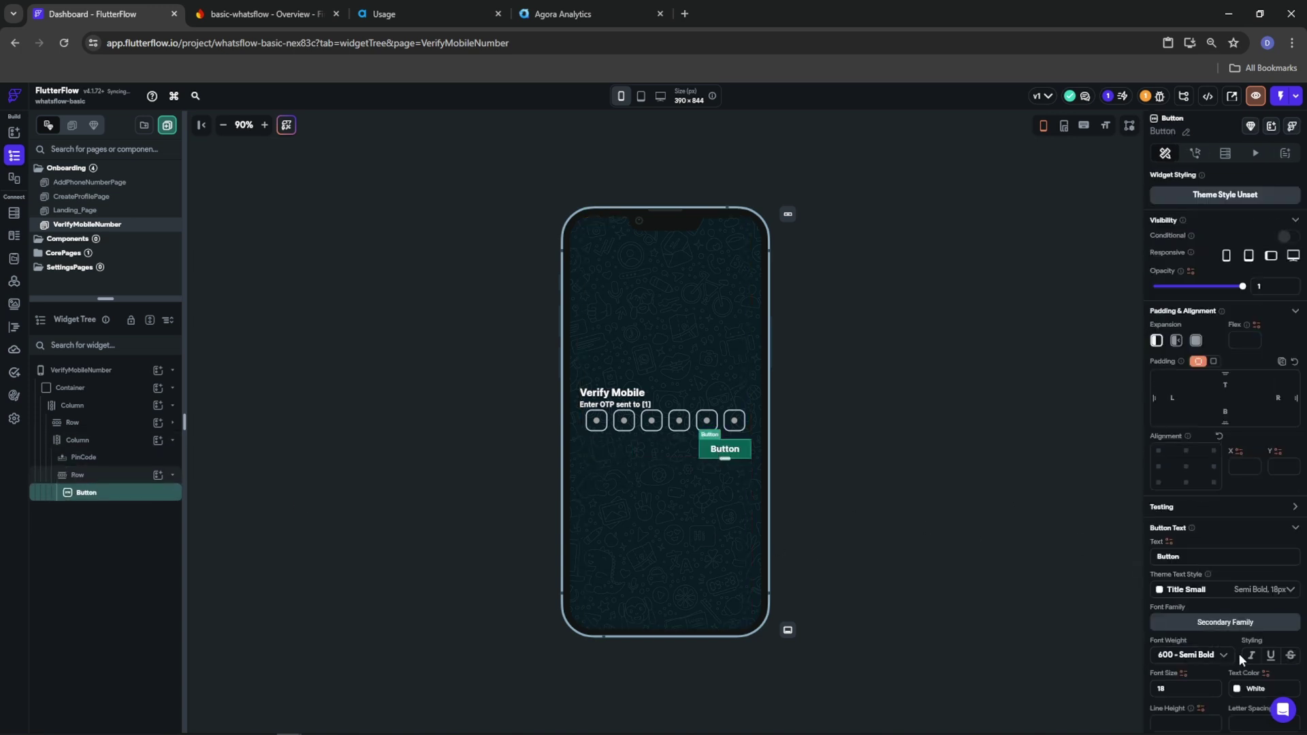
pyautogui.scroll(-5, 1236, 652)
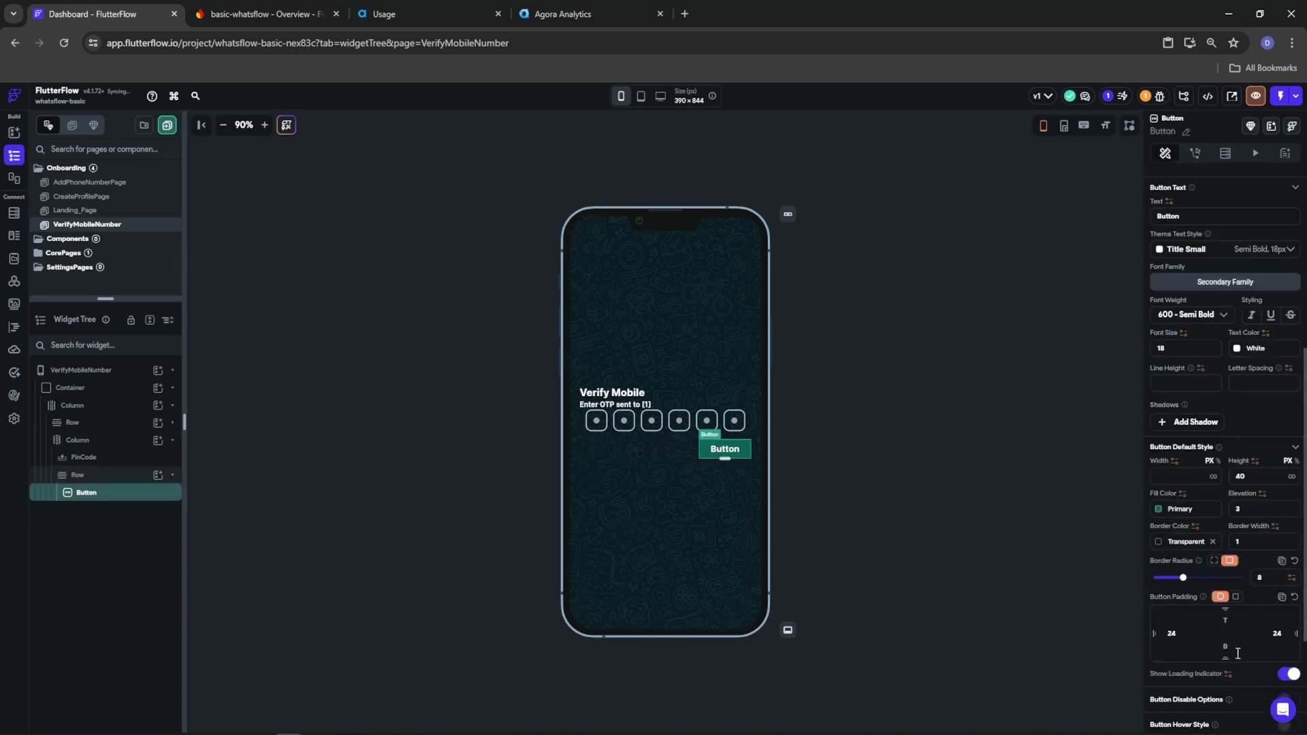
pyautogui.click(1158, 508)
pyautogui.moveTo(1019, 438); pyautogui.dragTo(975, 448)
pyautogui.click(1007, 480)
pyautogui.doubleClick(1264, 510)
pyautogui.write('0')
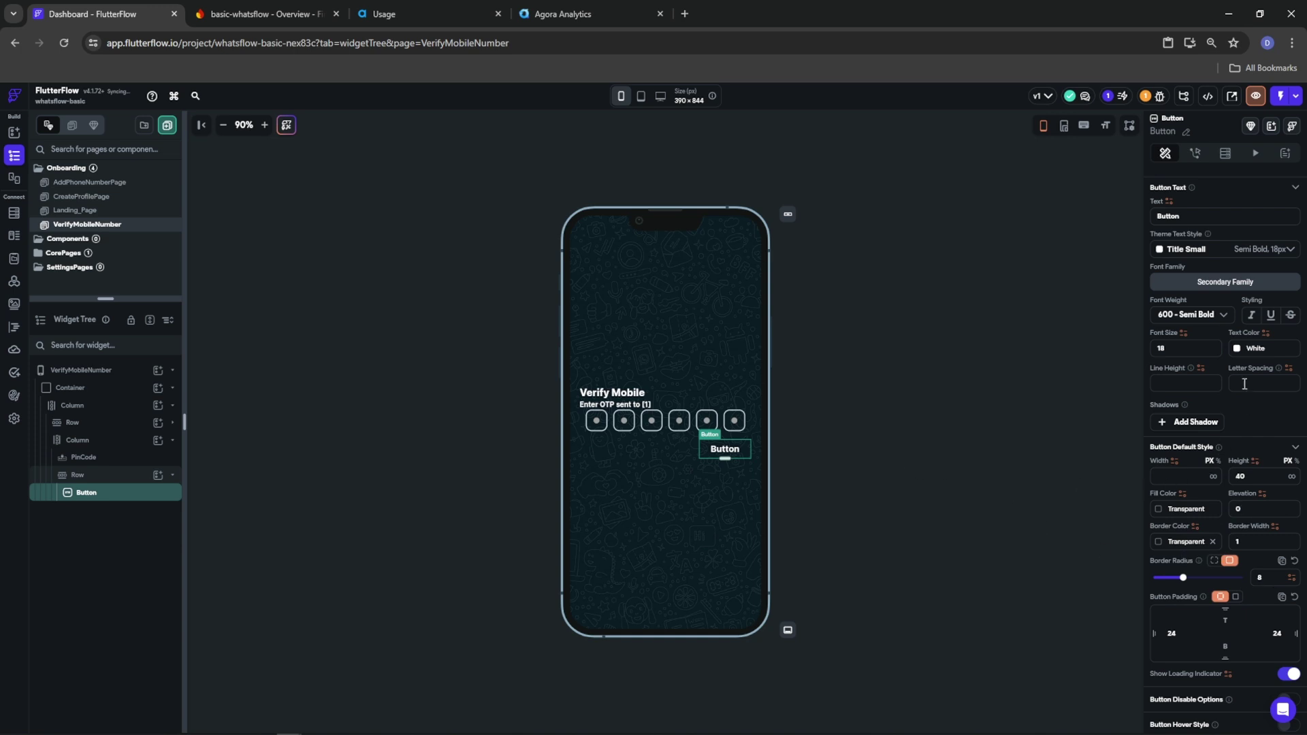
# Style the button label Tertiary green, 800 Extra Bold, reading 'Wrong Number?'
pyautogui.click(1237, 350)
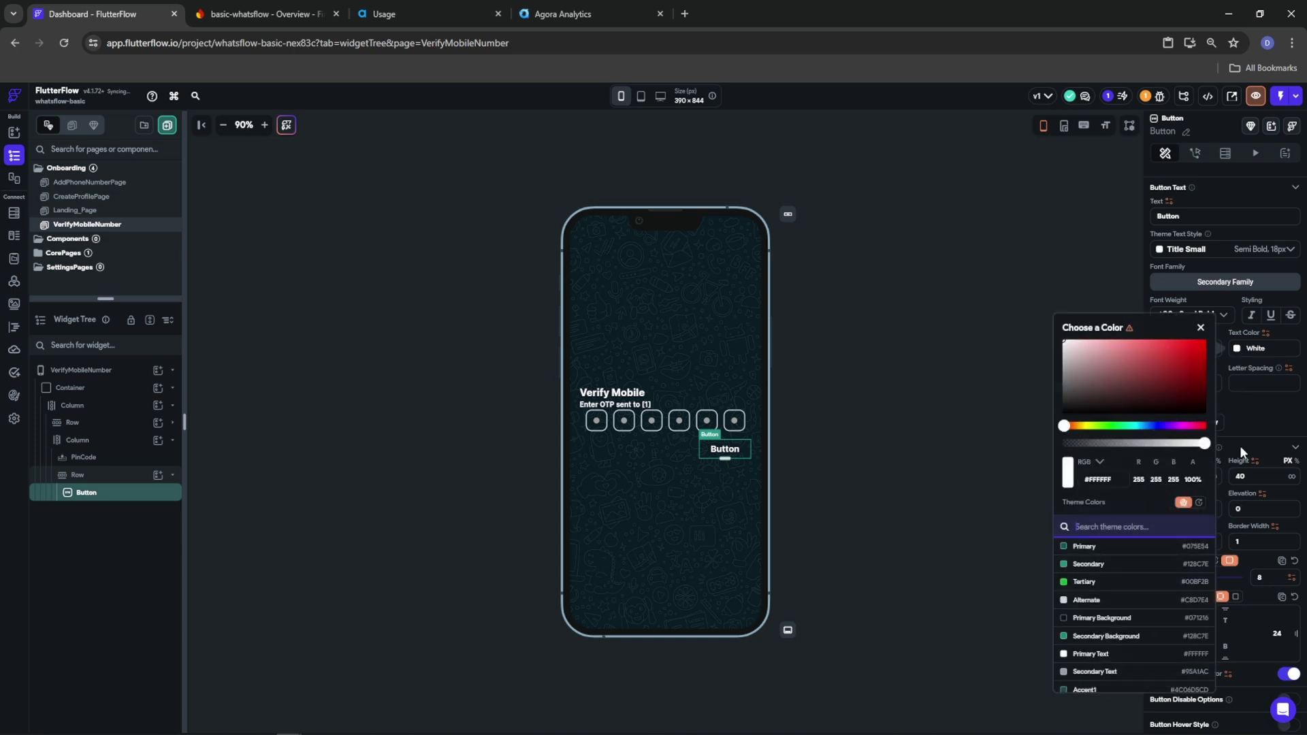
pyautogui.click(1081, 582)
pyautogui.click(1264, 409)
pyautogui.click(1188, 314)
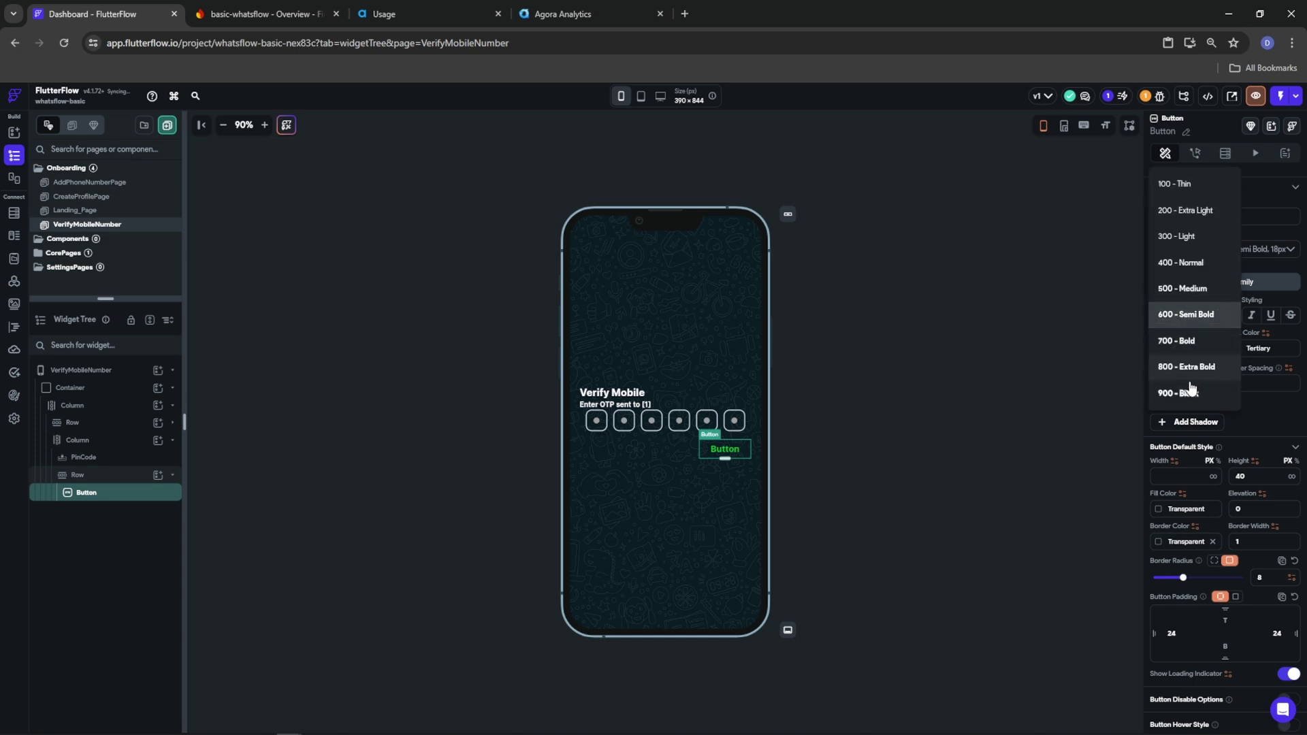
pyautogui.click(1190, 391)
pyautogui.click(1188, 315)
pyautogui.click(1185, 303)
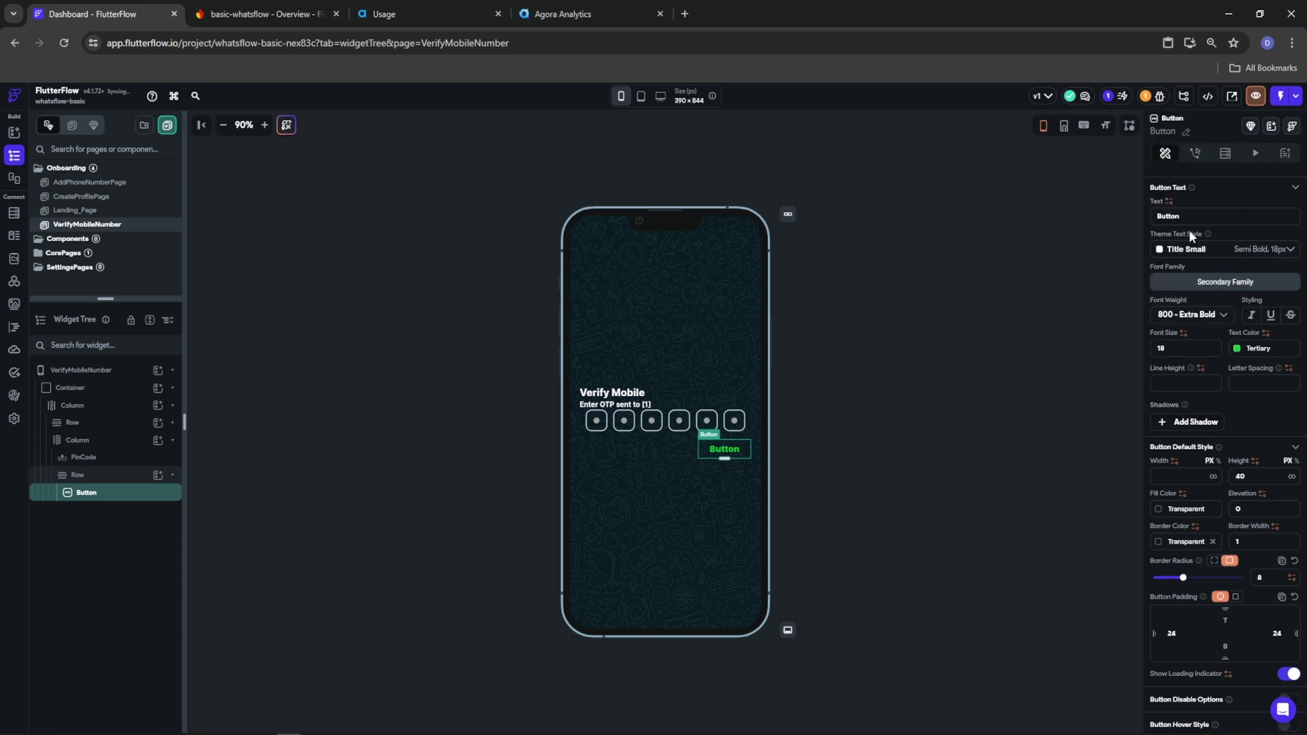
pyautogui.write('W')
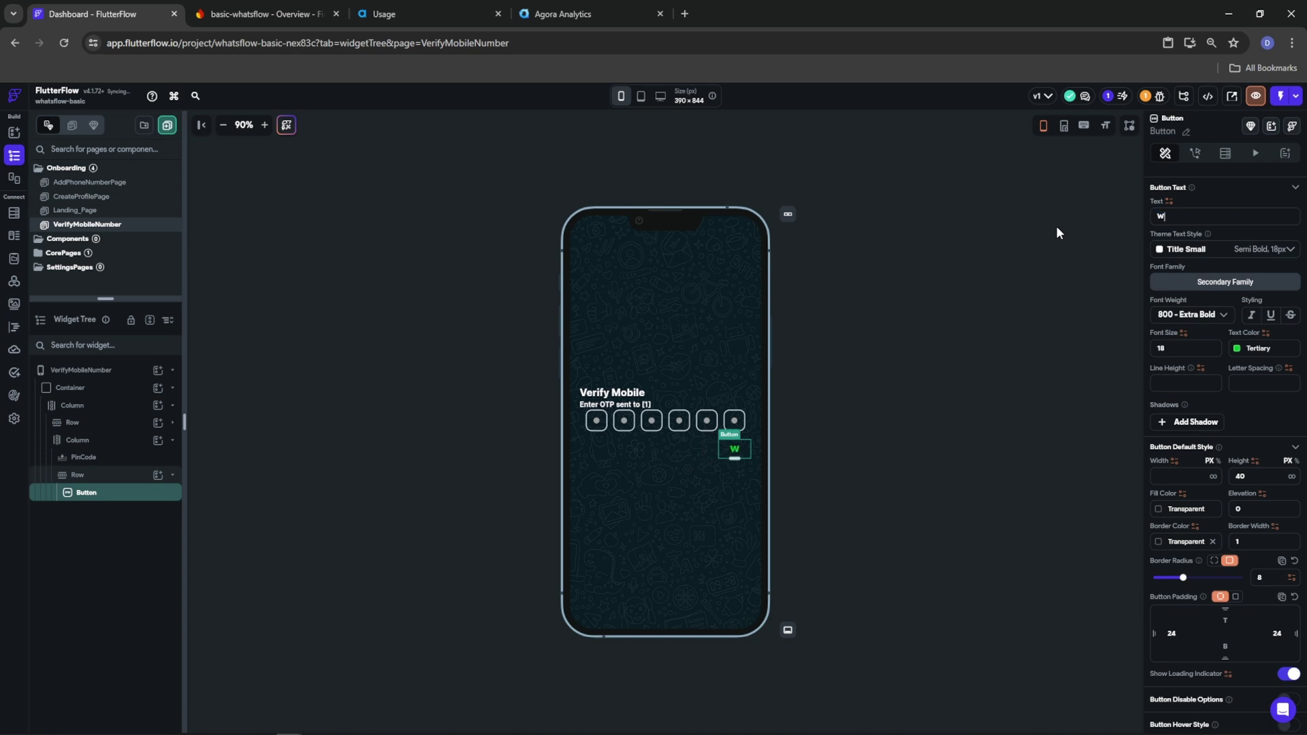
pyautogui.write('rong Number?')
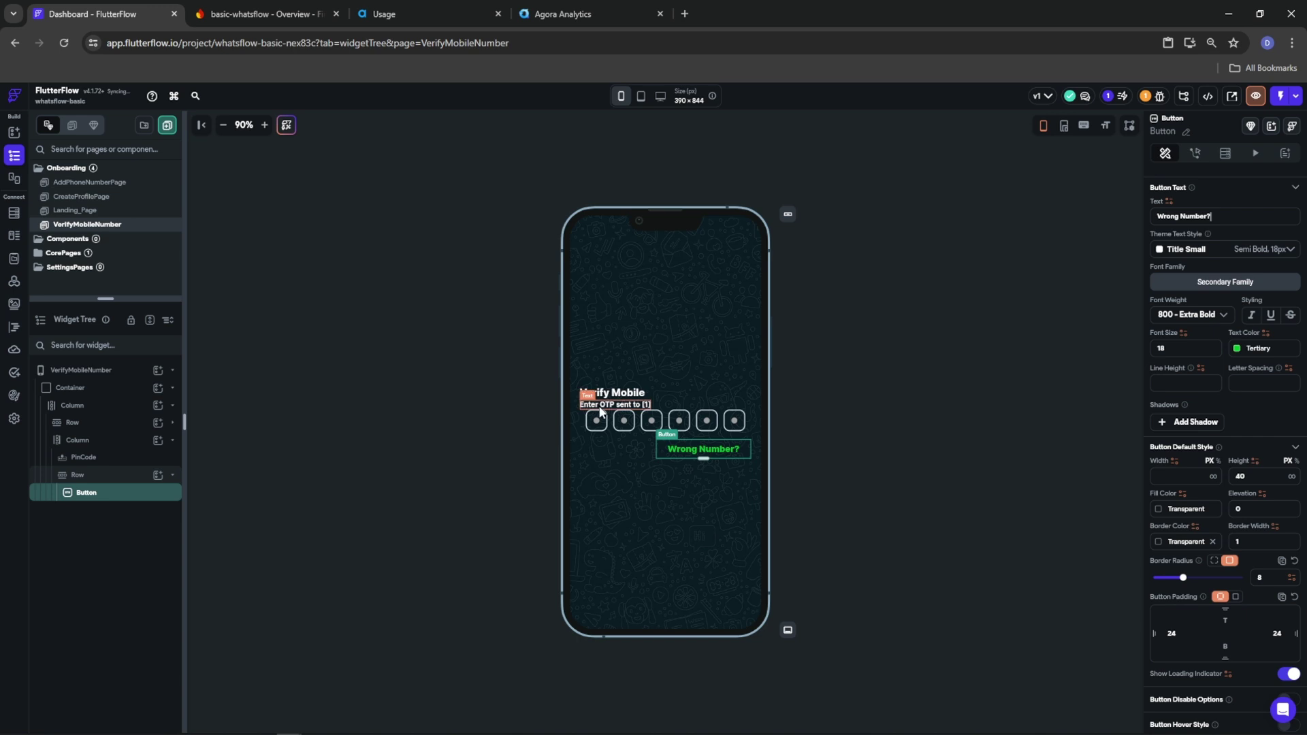
# Set the outer Column's items spacing to 10
pyautogui.click(49, 409)
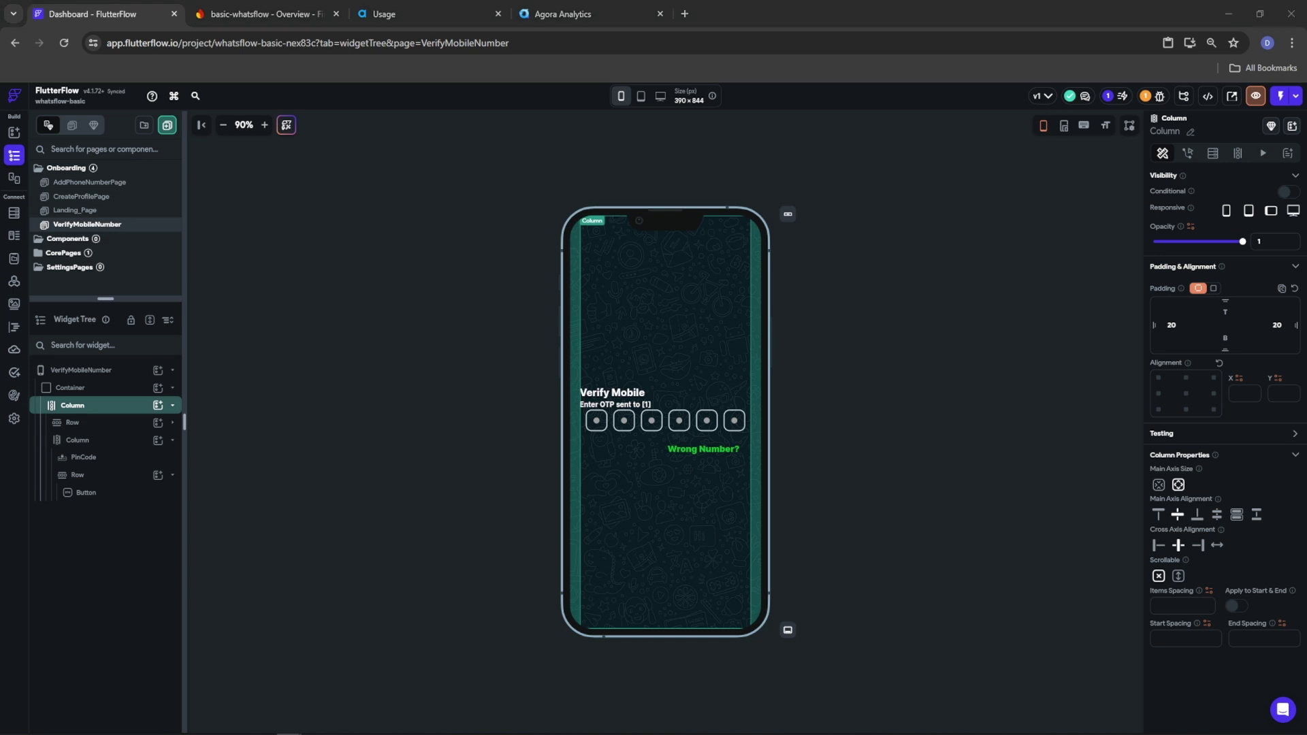
pyautogui.click(1165, 606)
pyautogui.write('10')
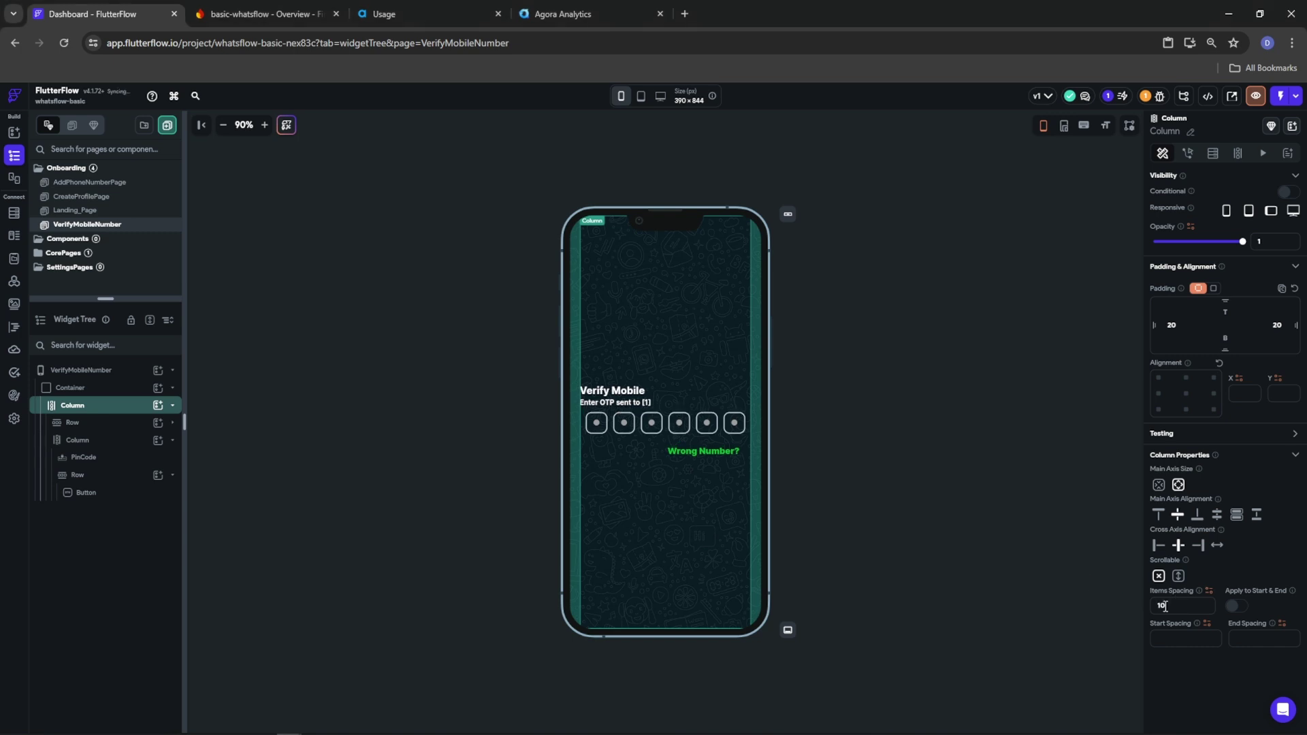
# Turn off the PinCode hint text and turn on auto fill
pyautogui.click(639, 427)
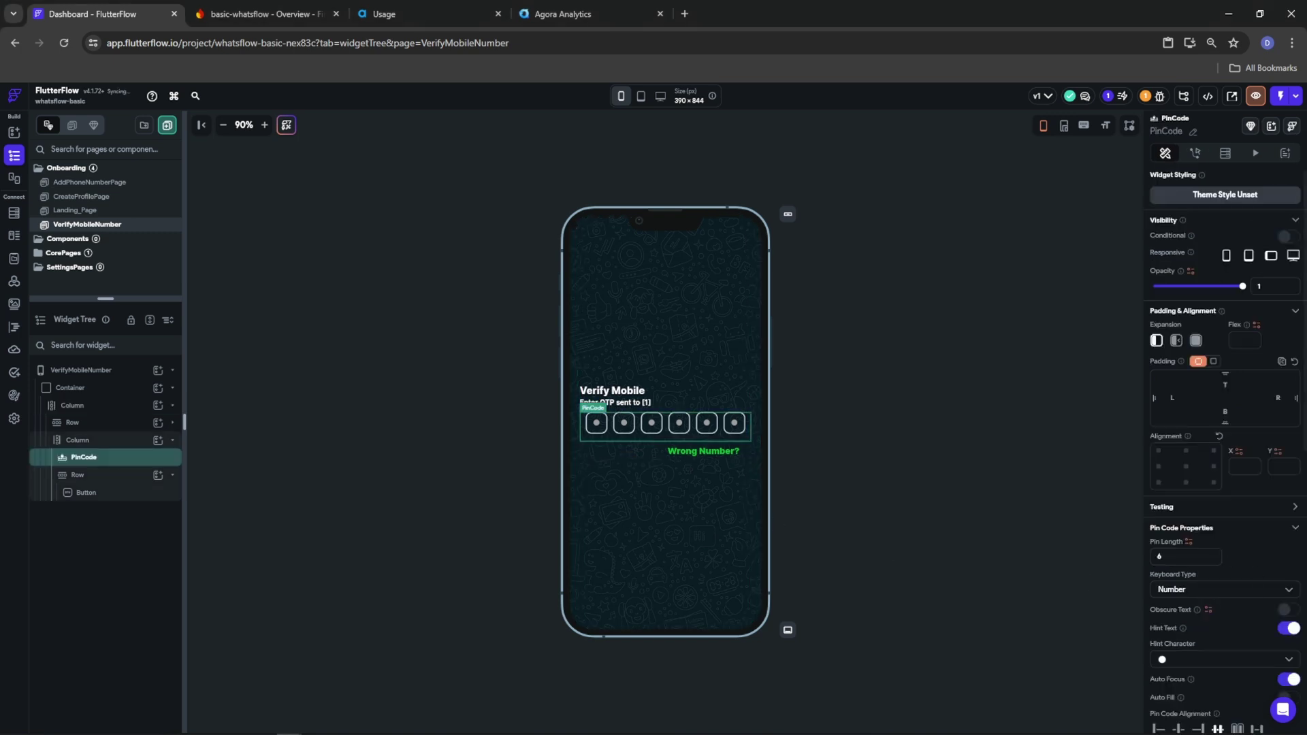
pyautogui.scroll(-2, 1195, 600)
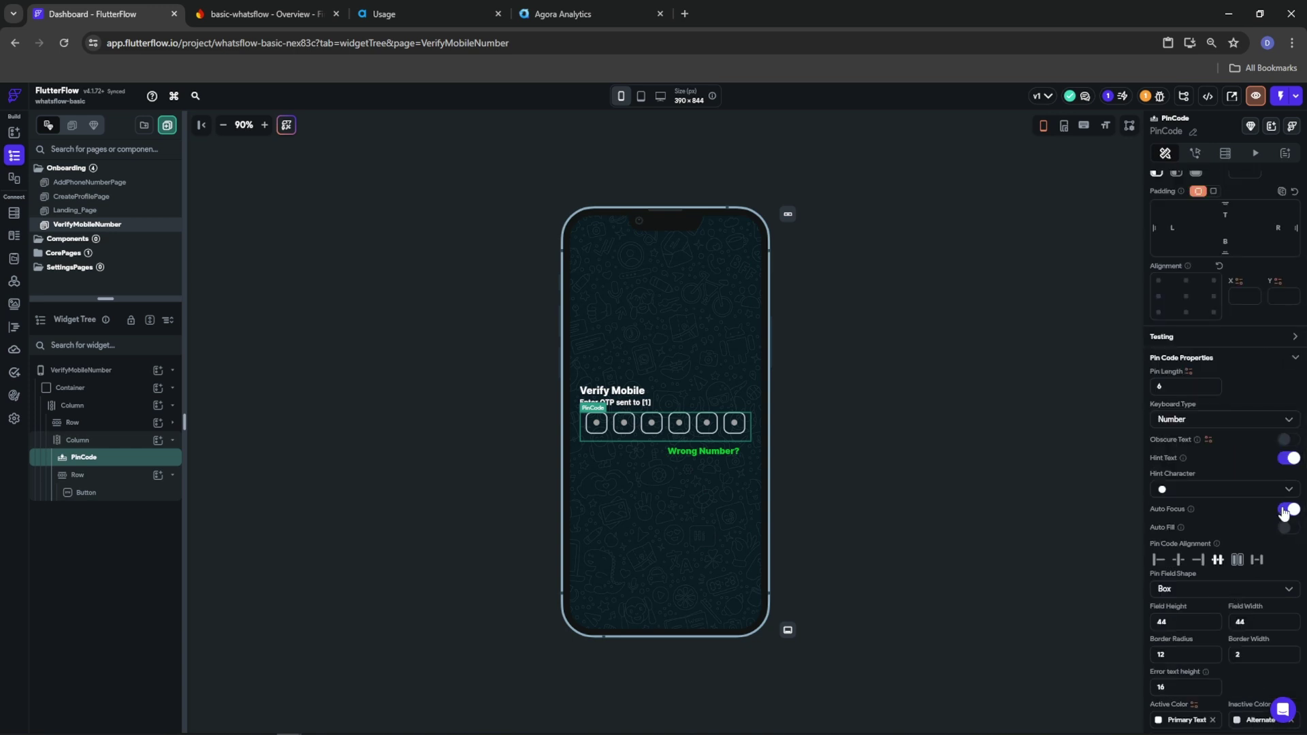
pyautogui.click(1289, 458)
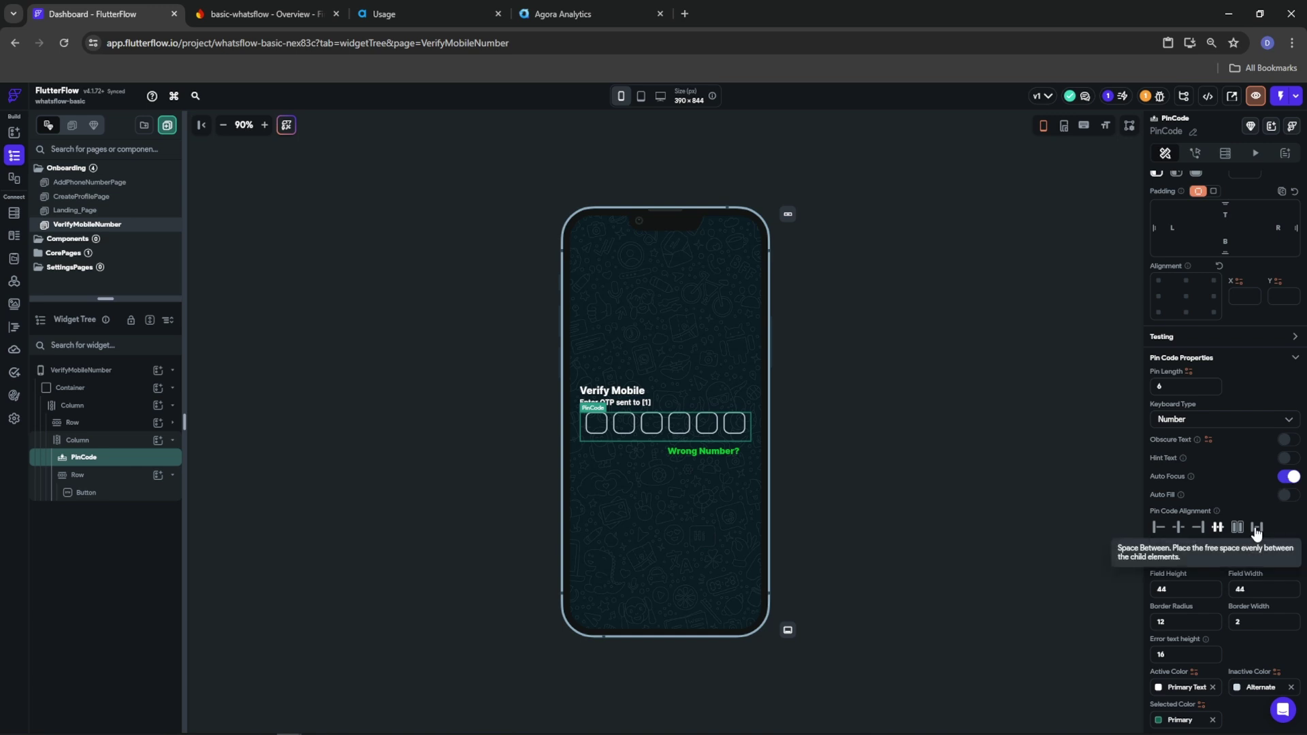
pyautogui.click(1286, 495)
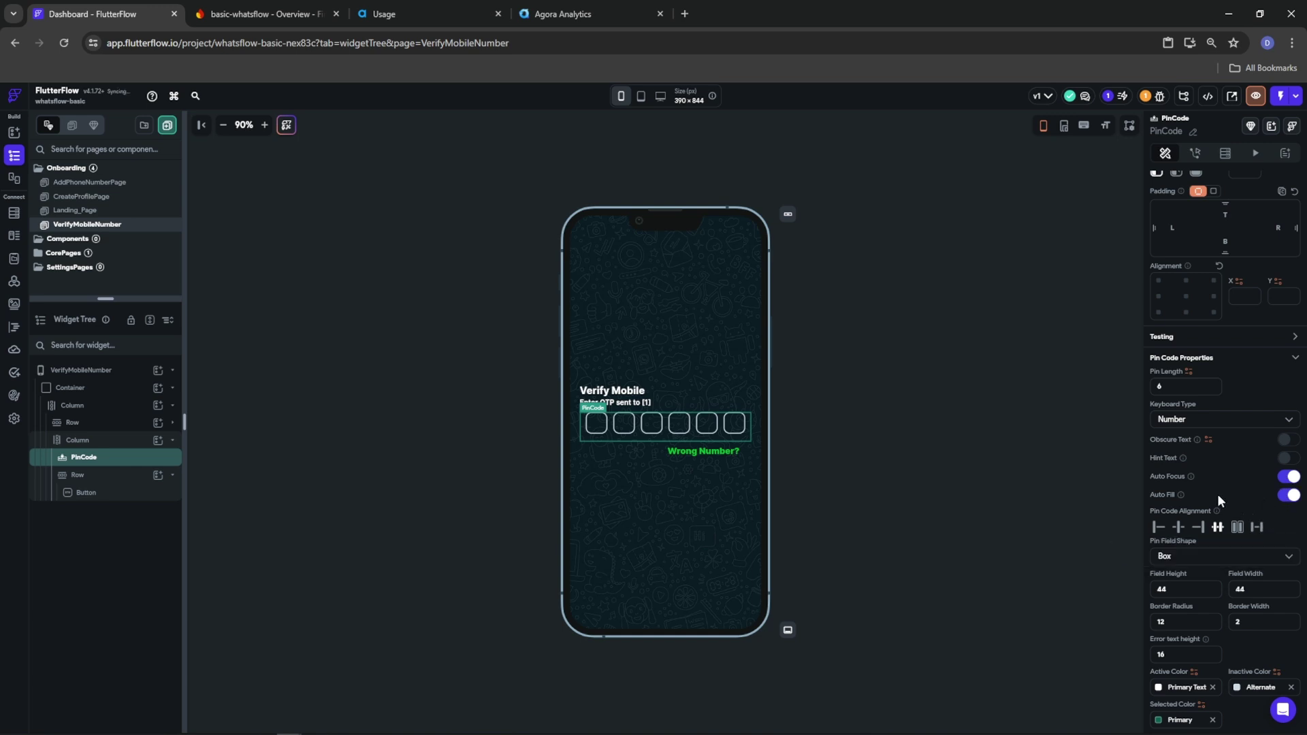
pyautogui.scroll(-4, 1233, 494)
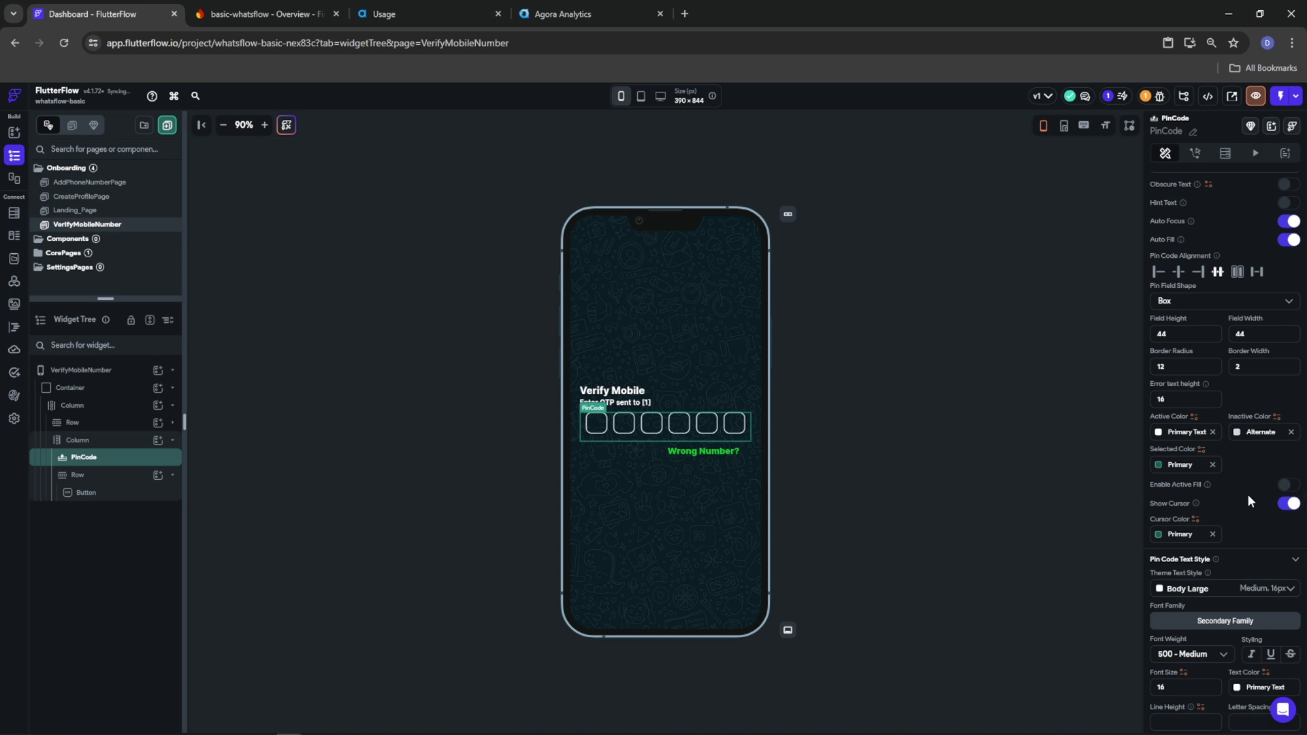
pyautogui.click(1289, 486)
pyautogui.click(1289, 486)
# Set the PinCode active colour and cursor colour to Tertiary
pyautogui.click(1164, 434)
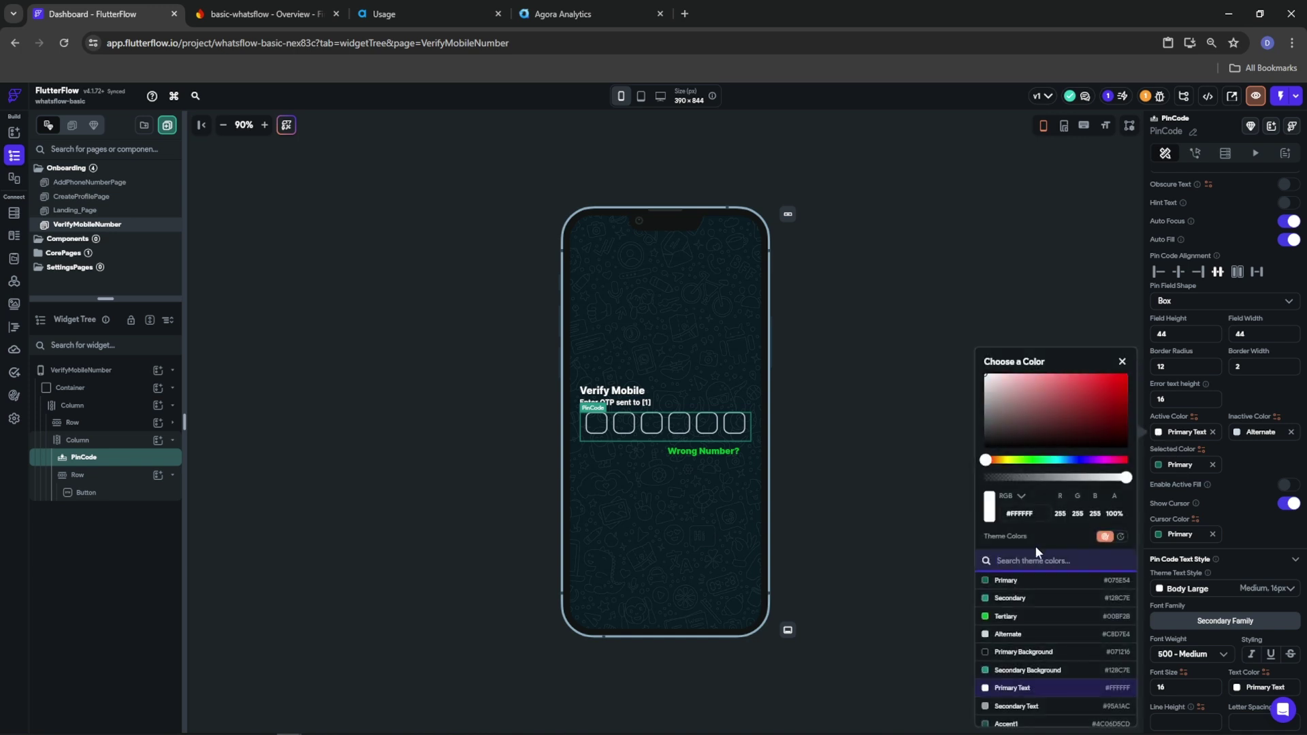
pyautogui.click(1011, 617)
pyautogui.click(1242, 473)
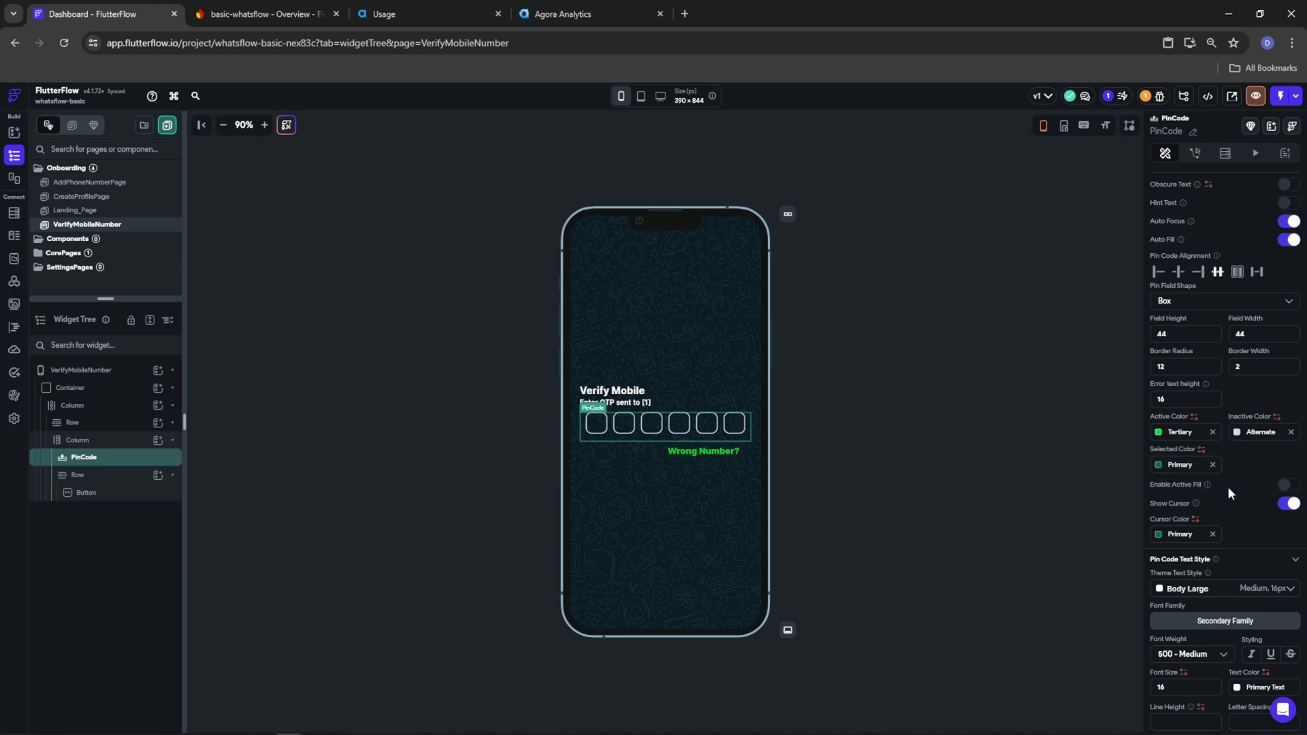
pyautogui.click(1159, 535)
pyautogui.click(1028, 617)
# Set the PIN field height and width to 40
pyautogui.write('40')
pyautogui.press('Tab')
pyautogui.write('40')
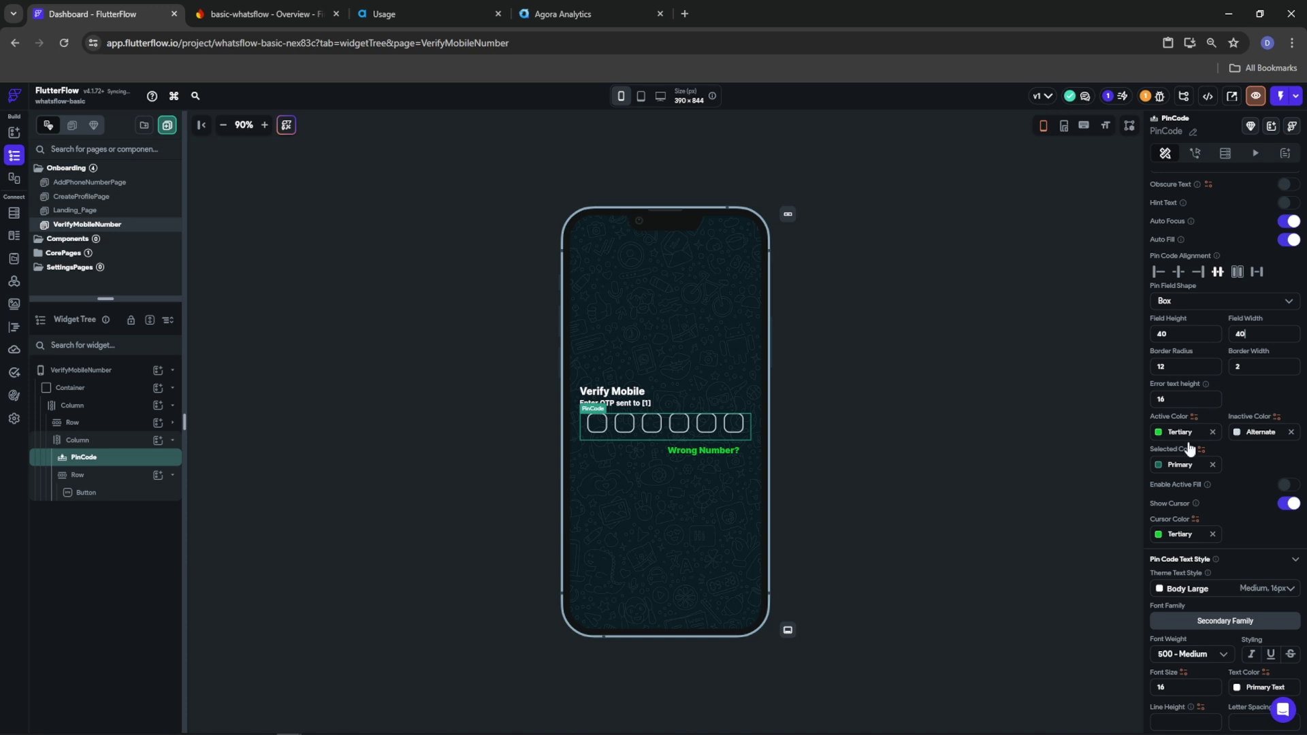
pyautogui.scroll(-2, 1227, 491)
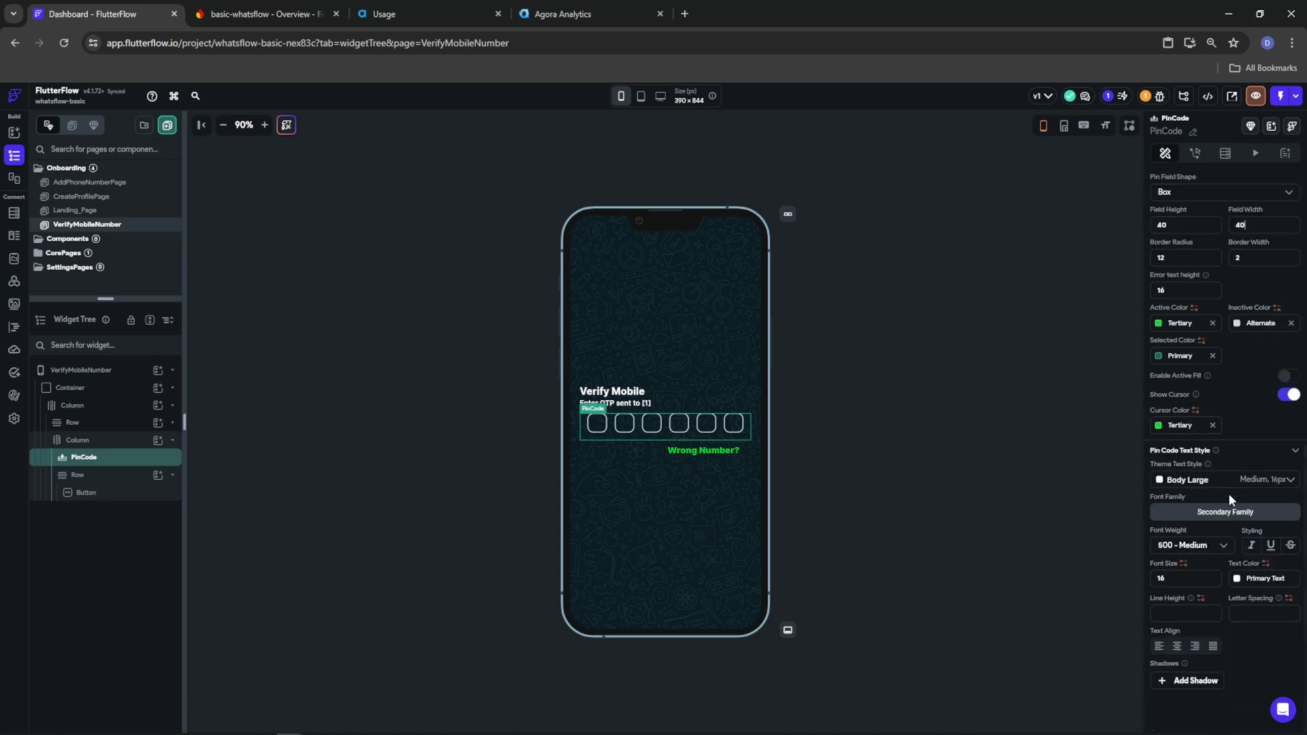
pyautogui.scroll(6, 1228, 492)
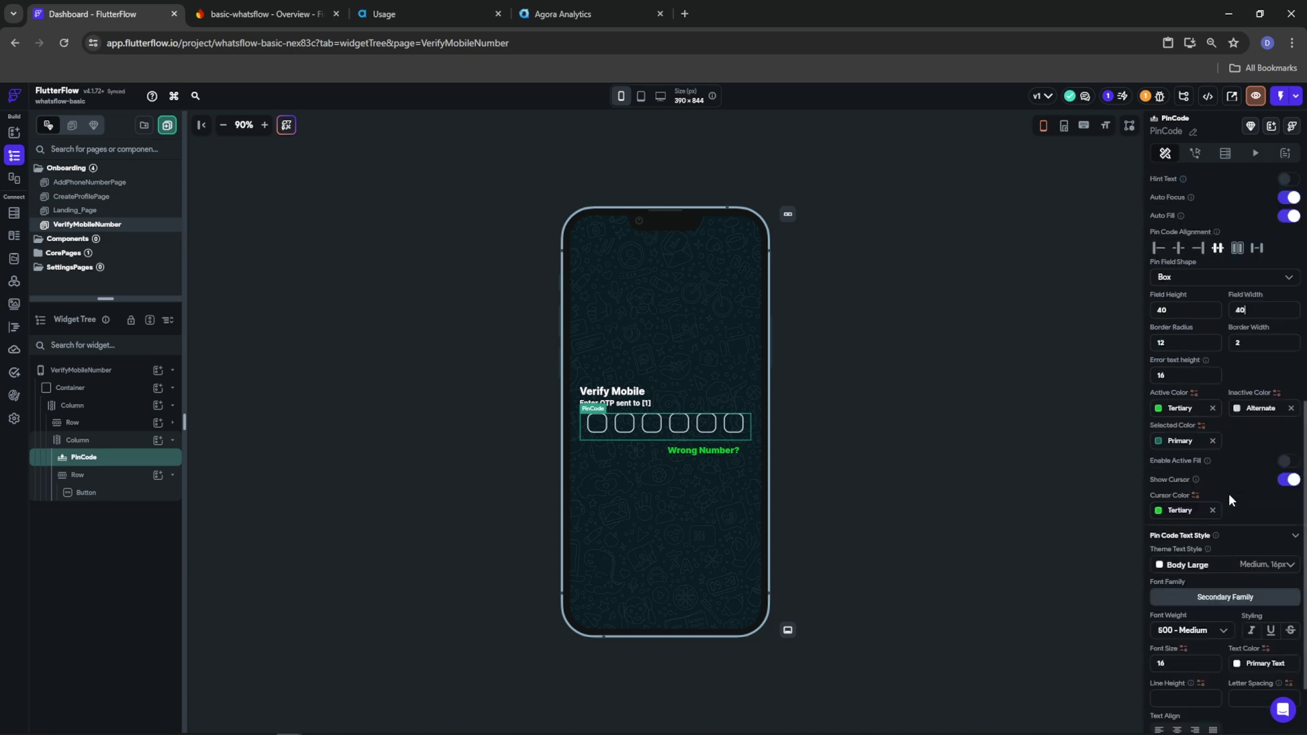
pyautogui.scroll(2, 1230, 500)
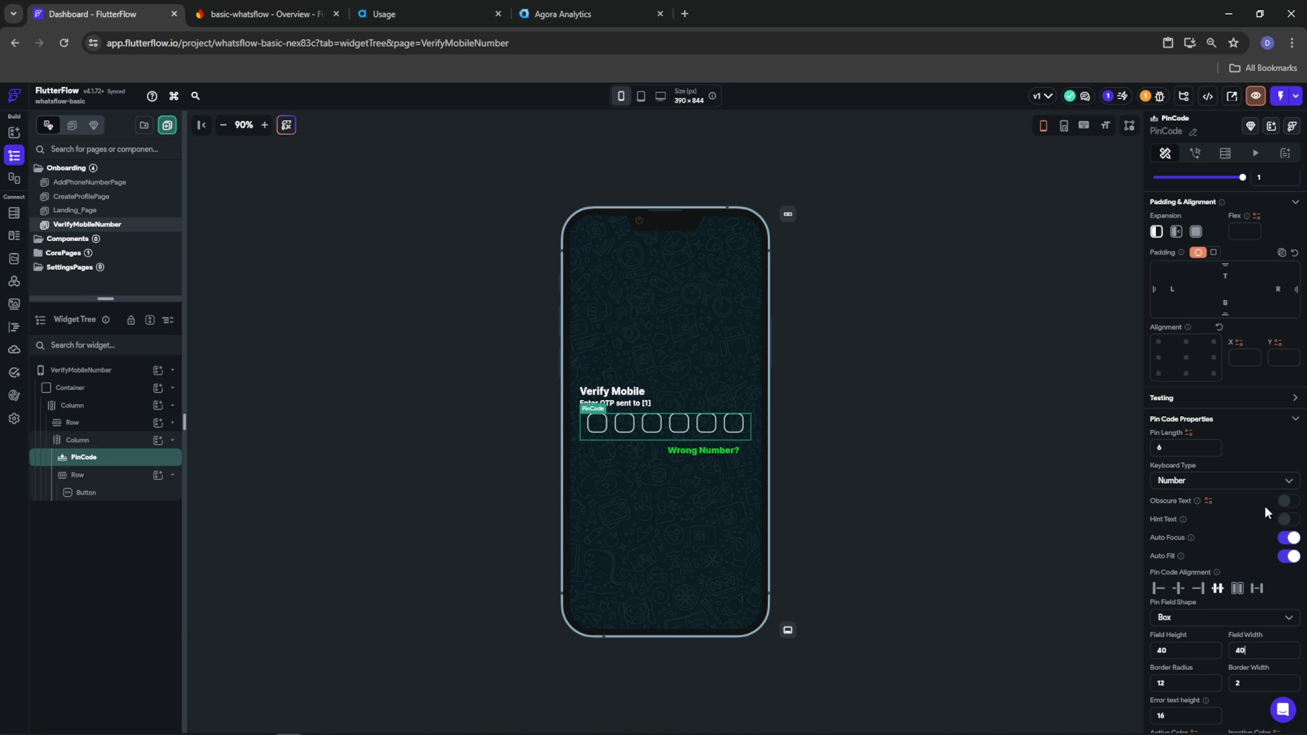
# Turn on Obscure Text with ● as the obscuring character
pyautogui.click(1285, 503)
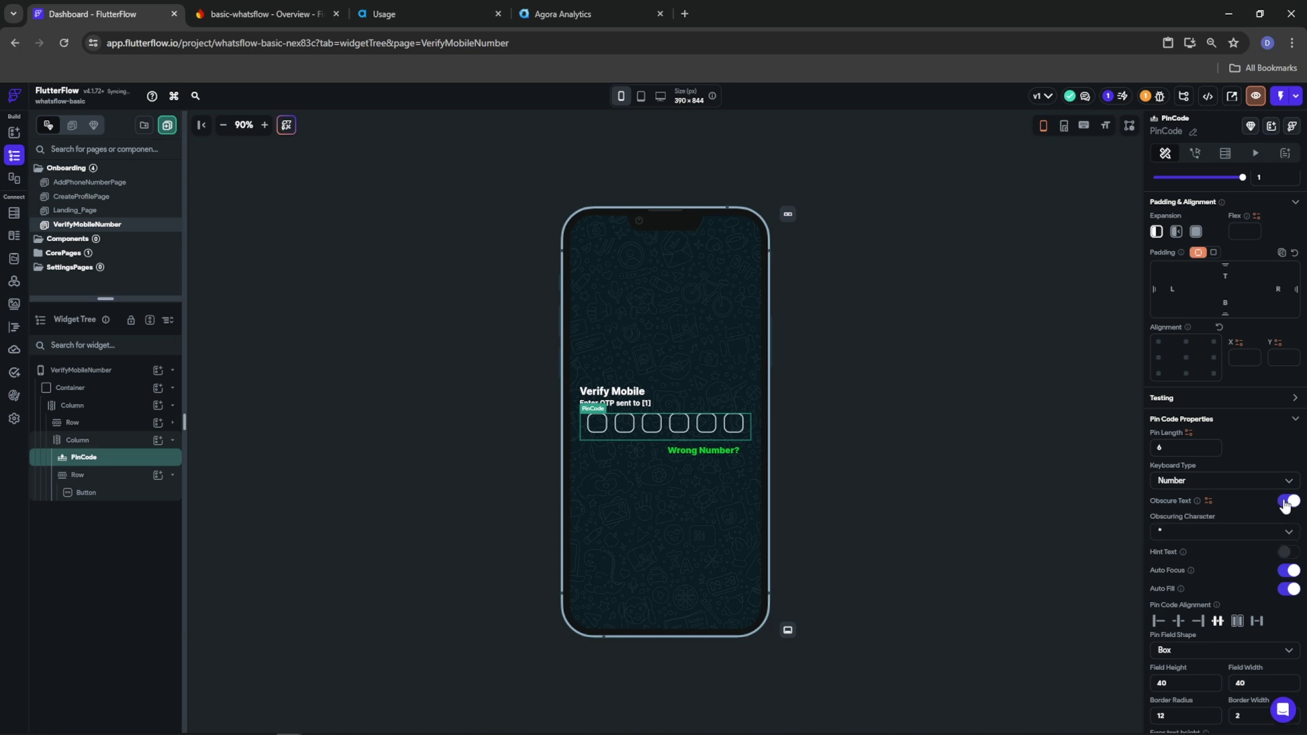
pyautogui.click(1211, 532)
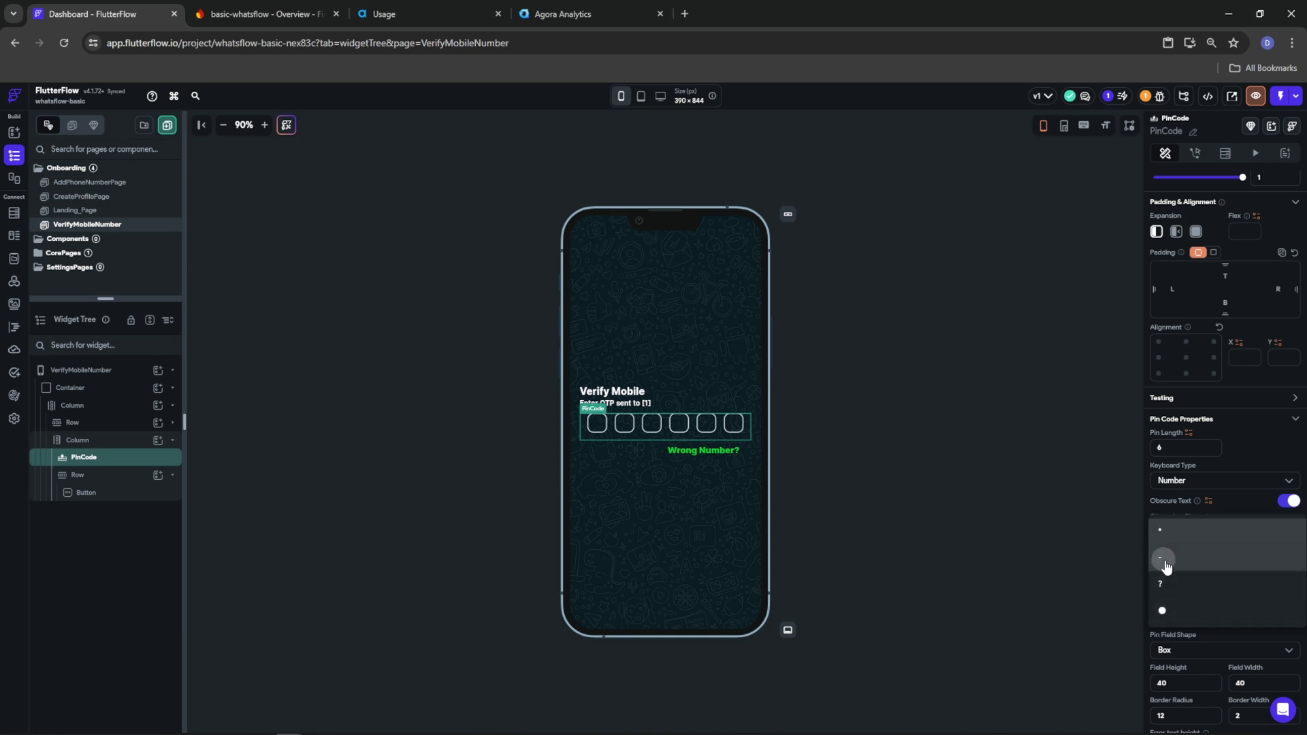
pyautogui.click(1162, 562)
pyautogui.click(1195, 549)
pyautogui.click(1186, 504)
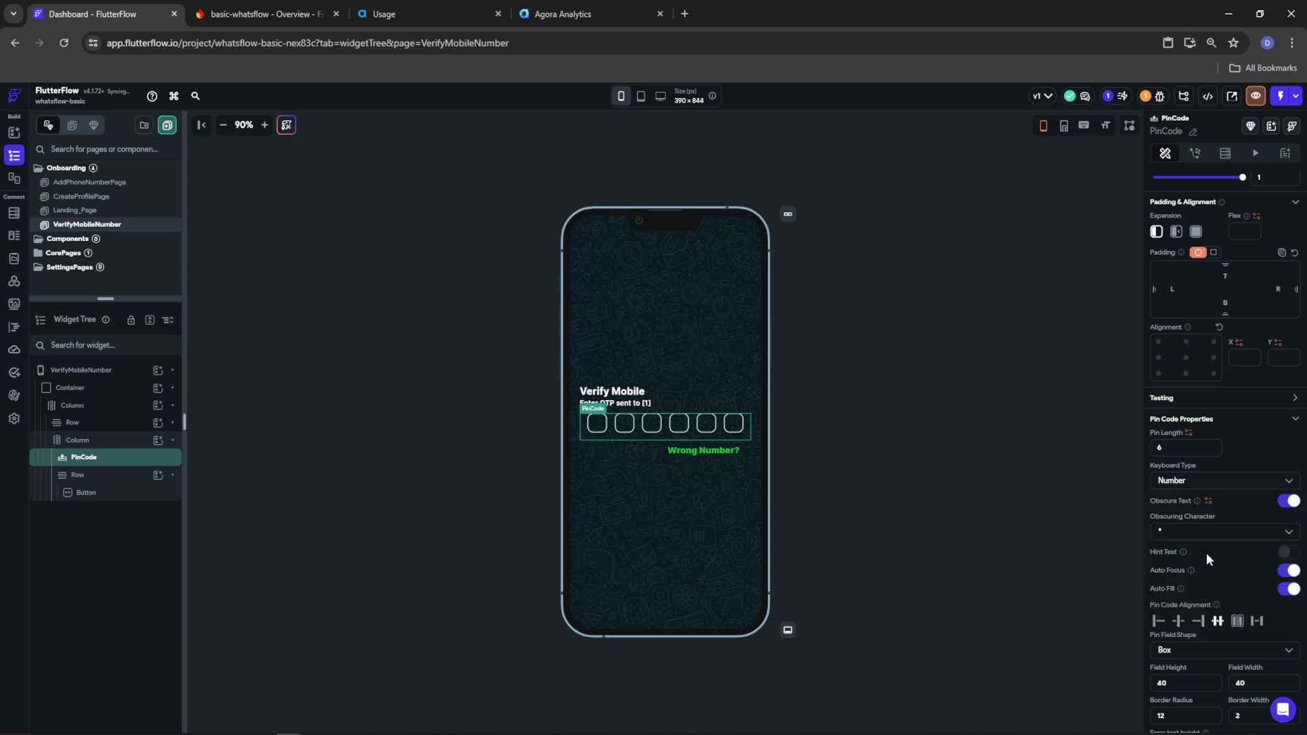
pyautogui.click(1196, 534)
pyautogui.click(1189, 612)
# Style the PIN code text Tertiary green at 800 Extra Bold weight
pyautogui.scroll(-7, 1223, 552)
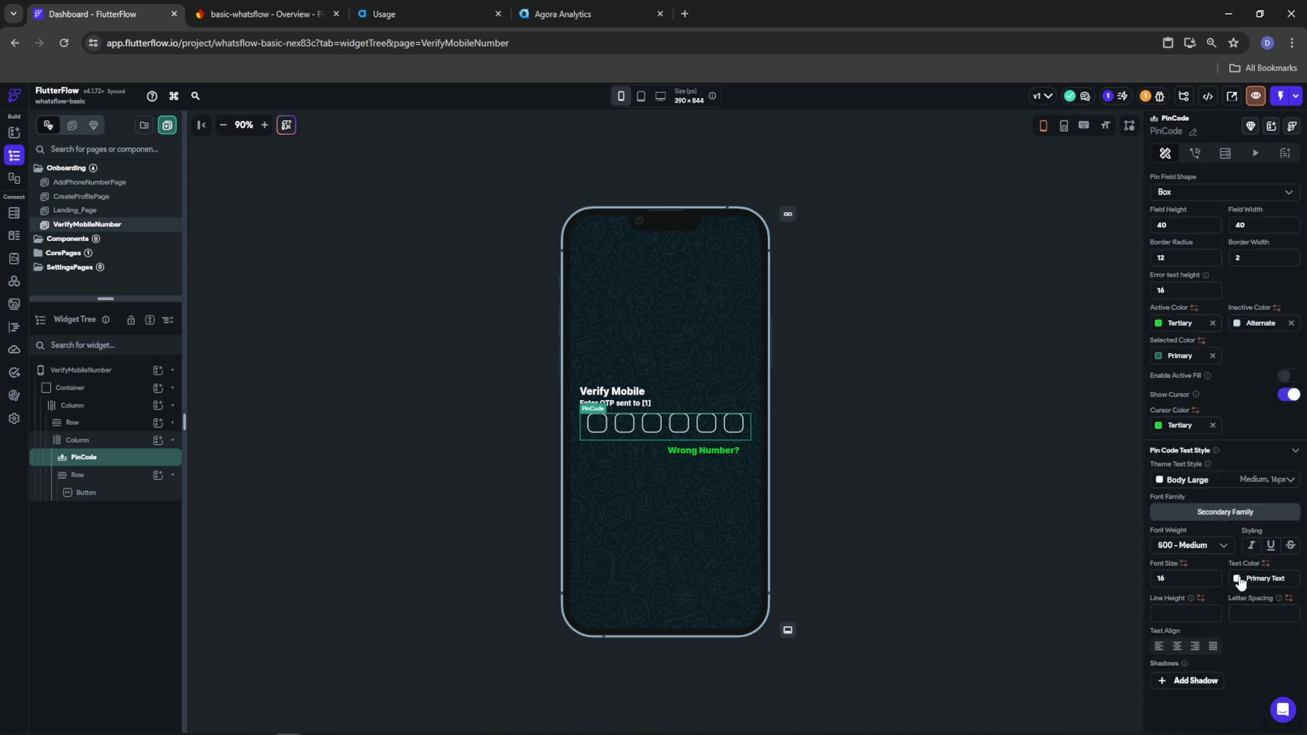
pyautogui.click(1241, 580)
pyautogui.click(1090, 616)
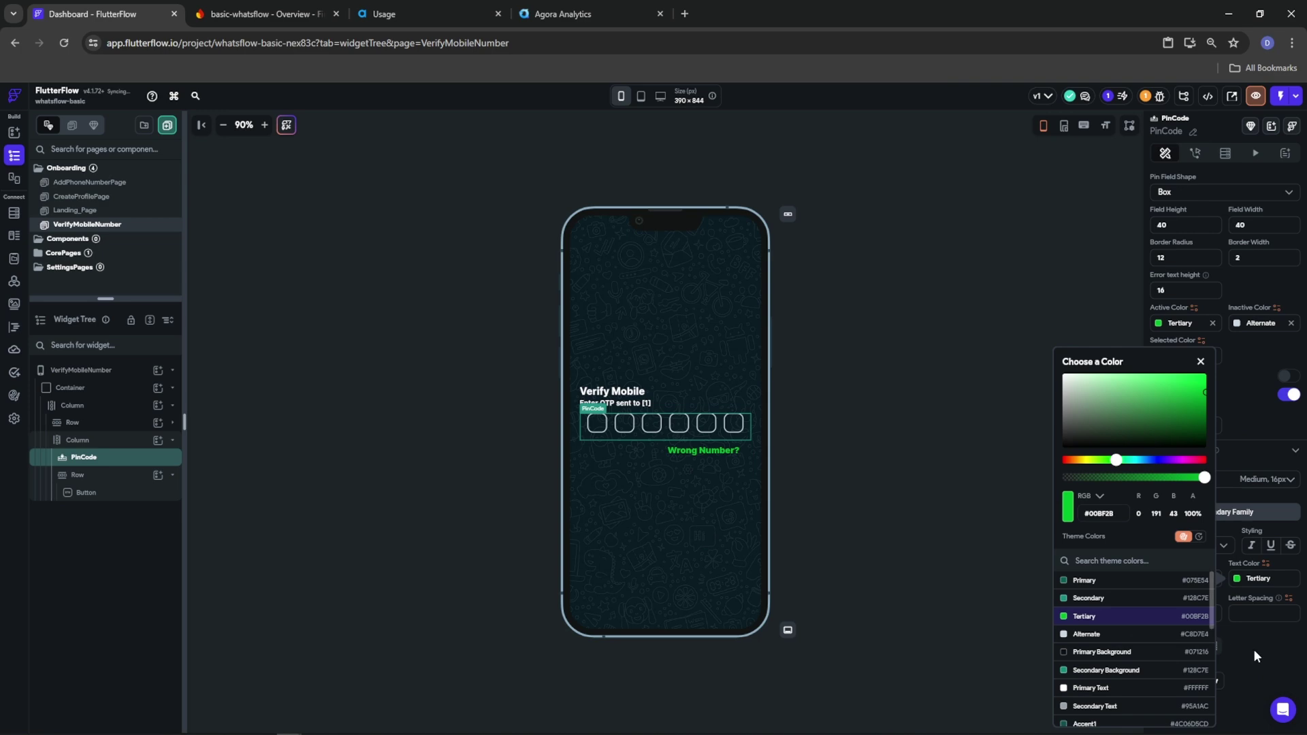
pyautogui.click(1253, 648)
pyautogui.click(1184, 542)
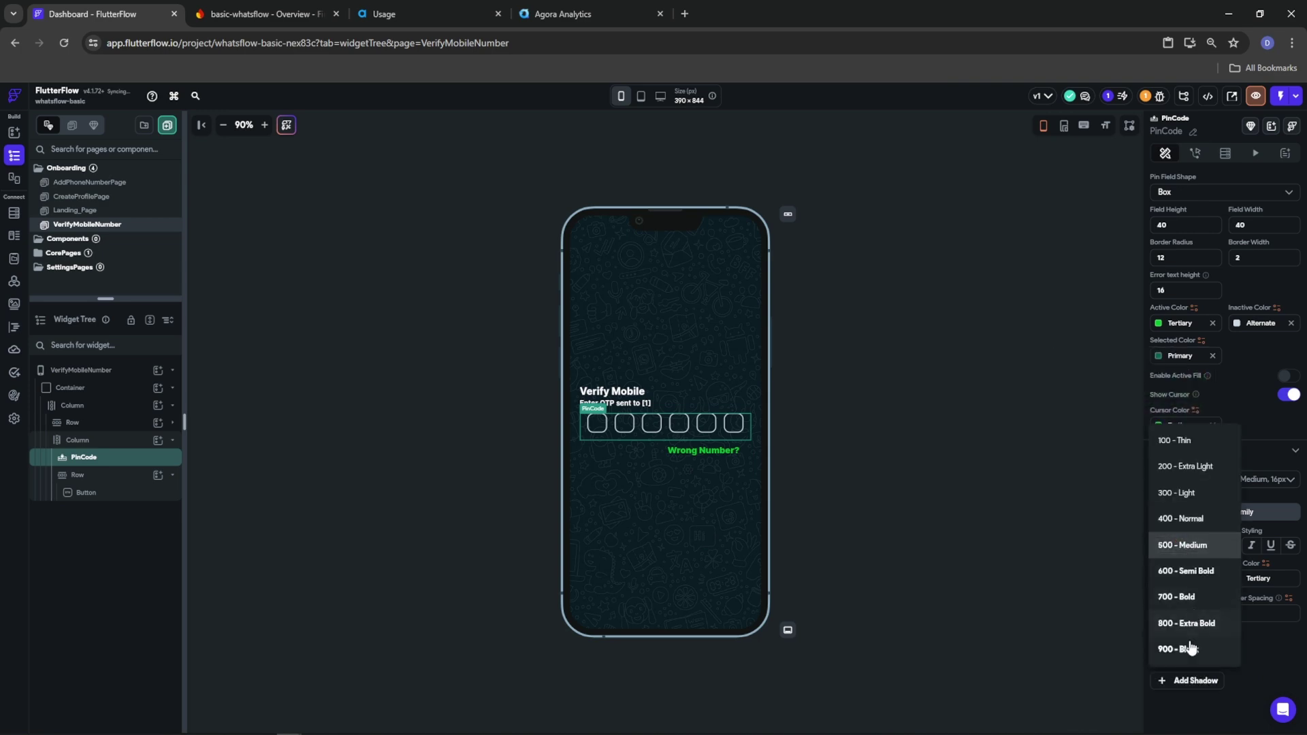
pyautogui.click(1188, 623)
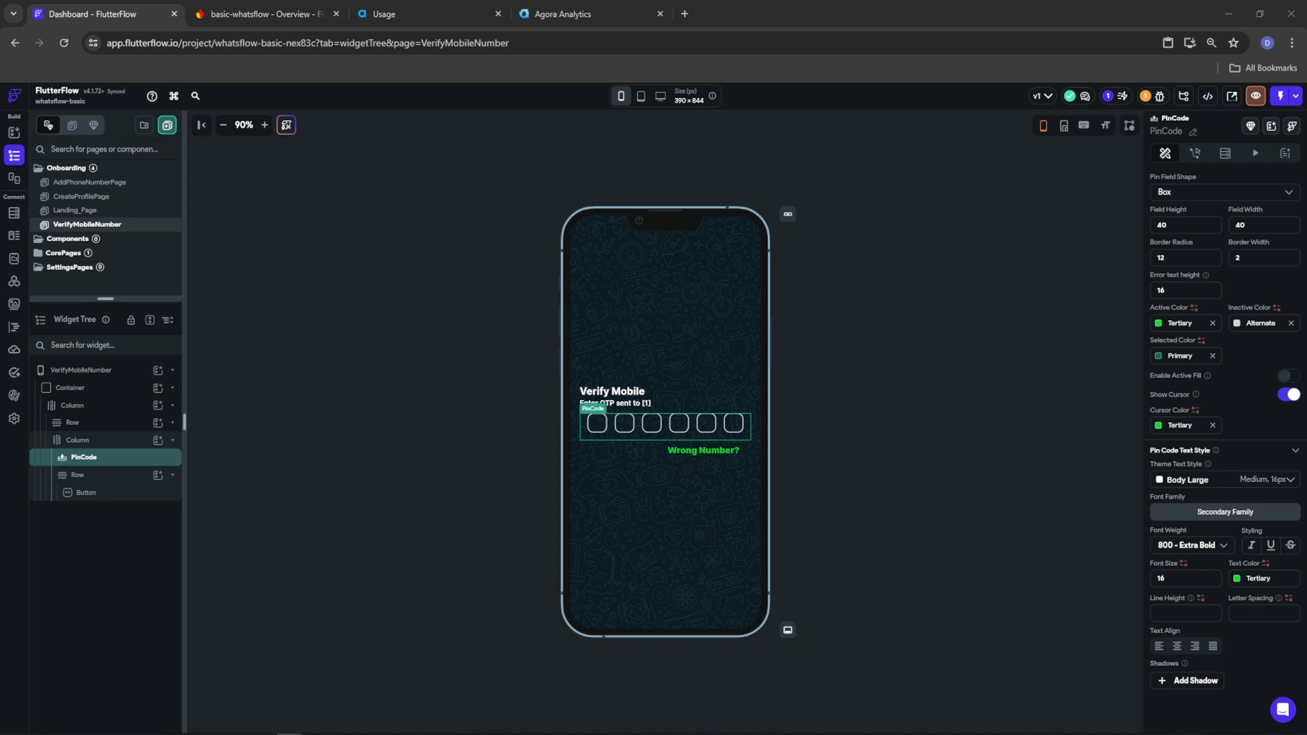
pyautogui.click(114, 444)
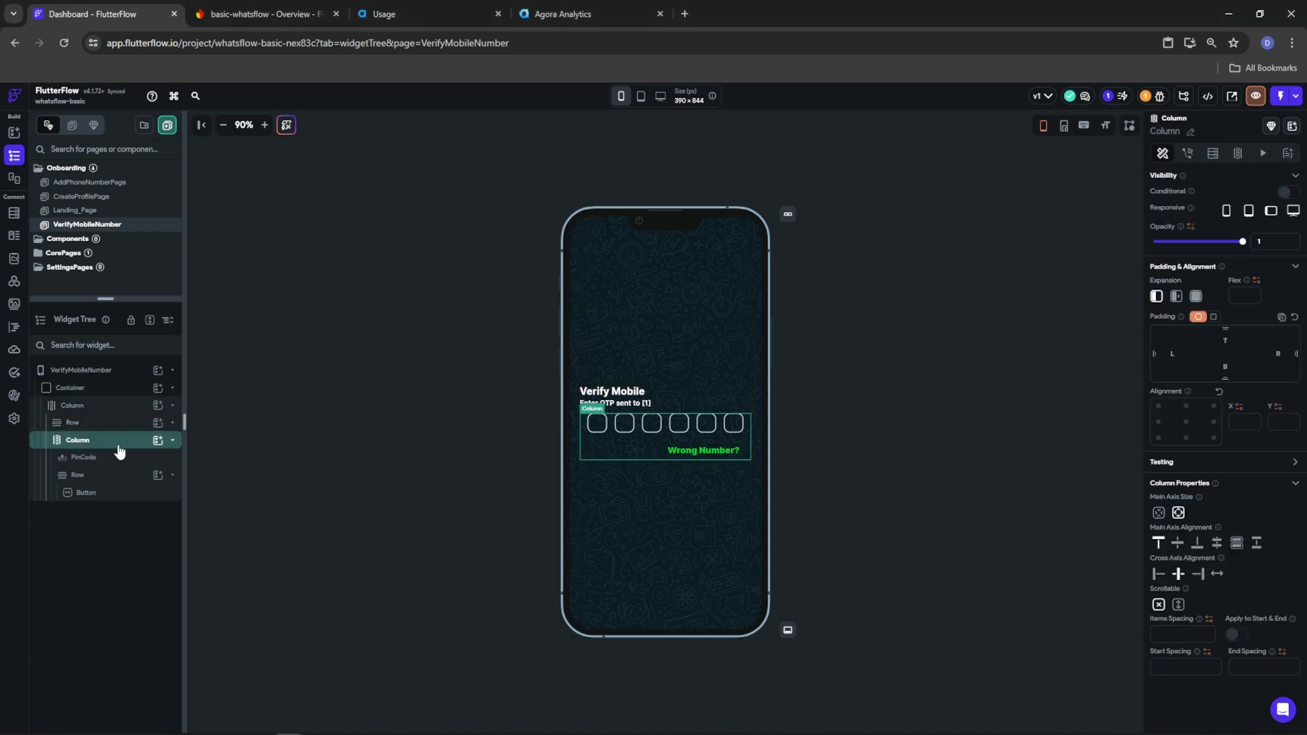
# Add a new Row to the outer Column with main axis alignment End
pyautogui.click(172, 441)
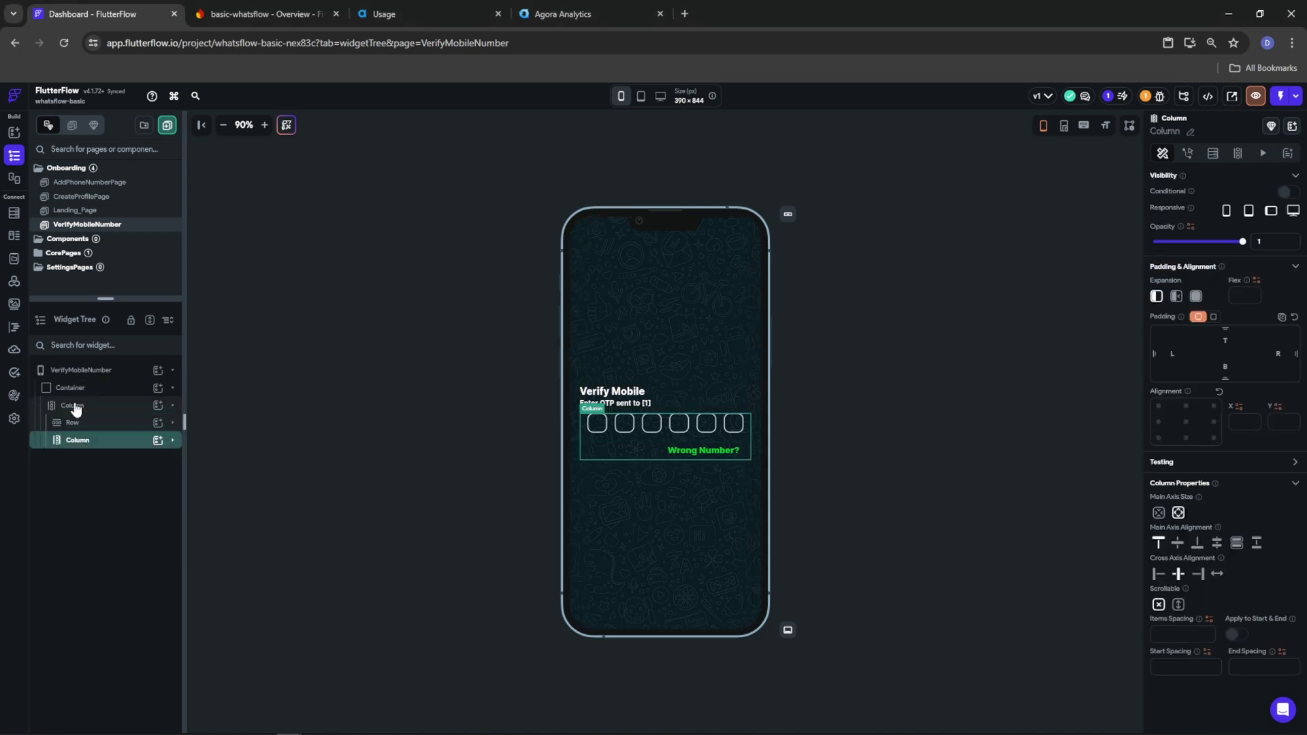
pyautogui.click(75, 406)
pyautogui.click(158, 405)
pyautogui.click(265, 594)
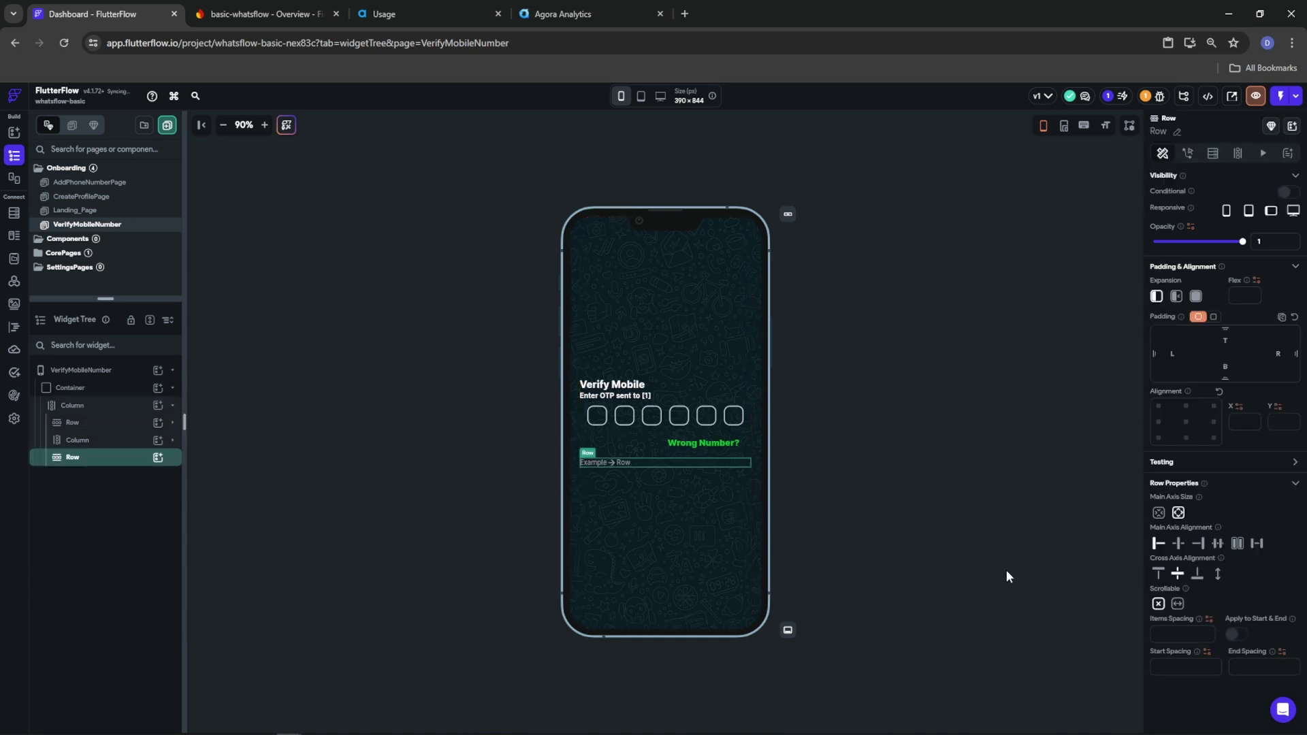
pyautogui.click(1196, 544)
# Fill the Row with a Hello World Text followed by a Button
pyautogui.click(158, 458)
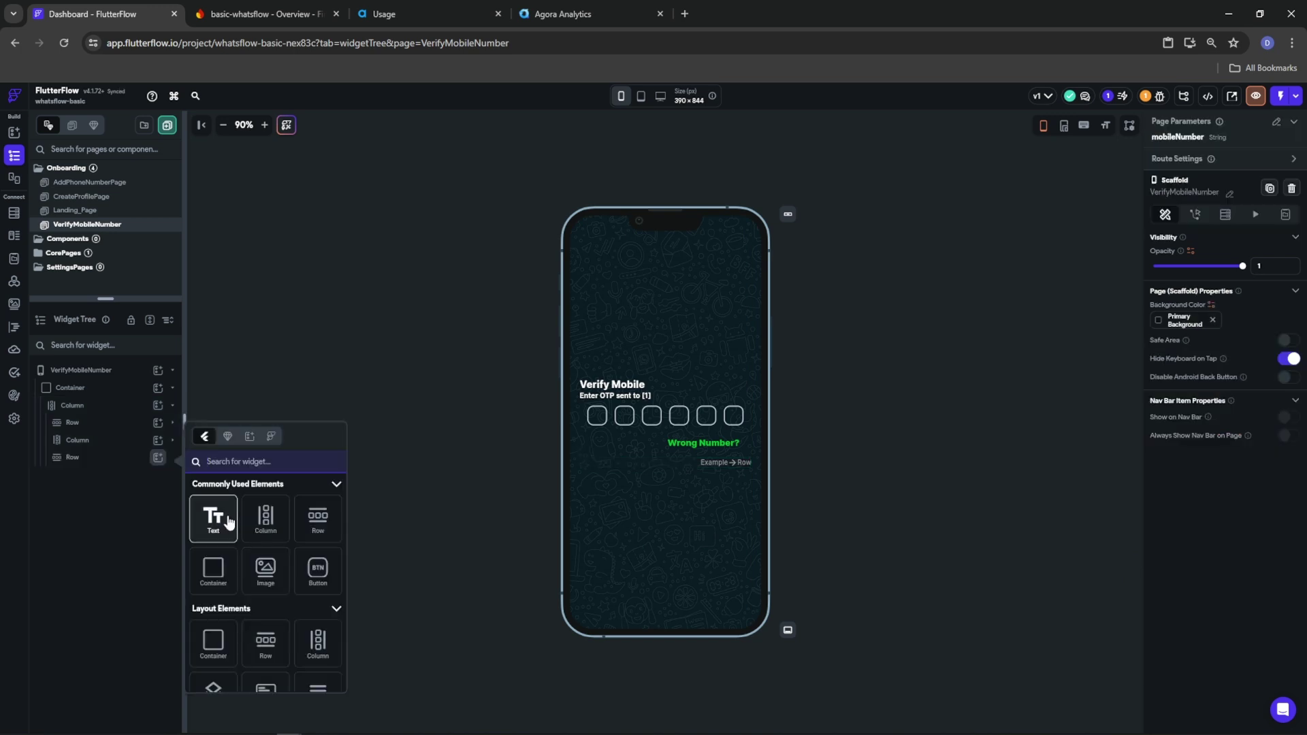
pyautogui.click(213, 518)
pyautogui.click(157, 457)
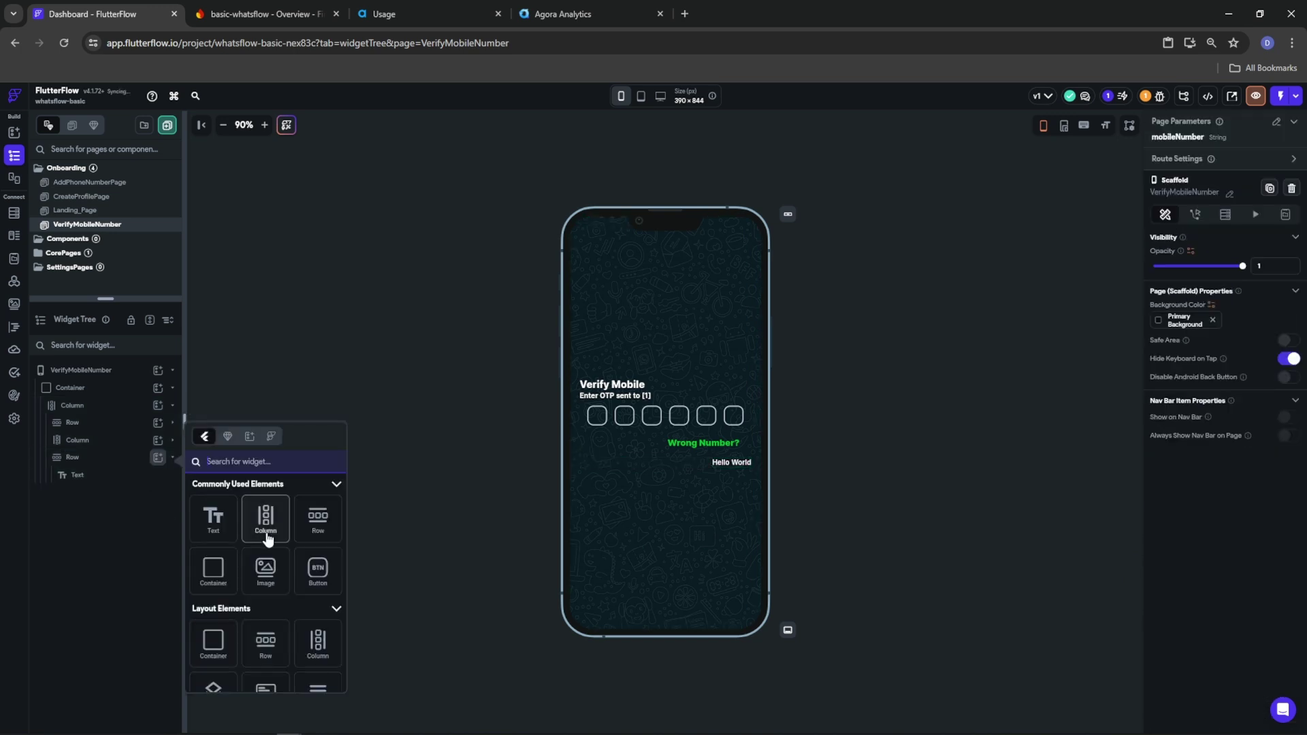
pyautogui.click(316, 570)
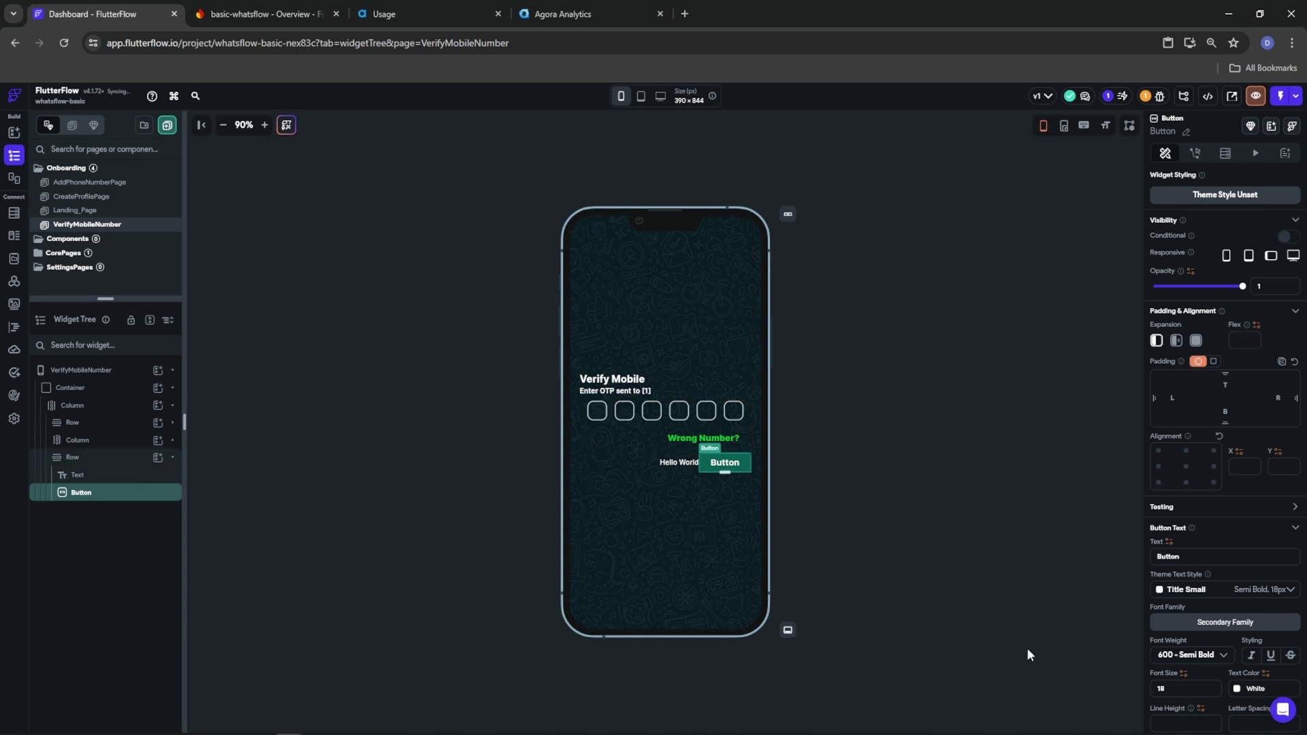
# Clear the button's fixed height, fill it Tertiary green, and set left/right padding to 12
pyautogui.scroll(-3, 1221, 655)
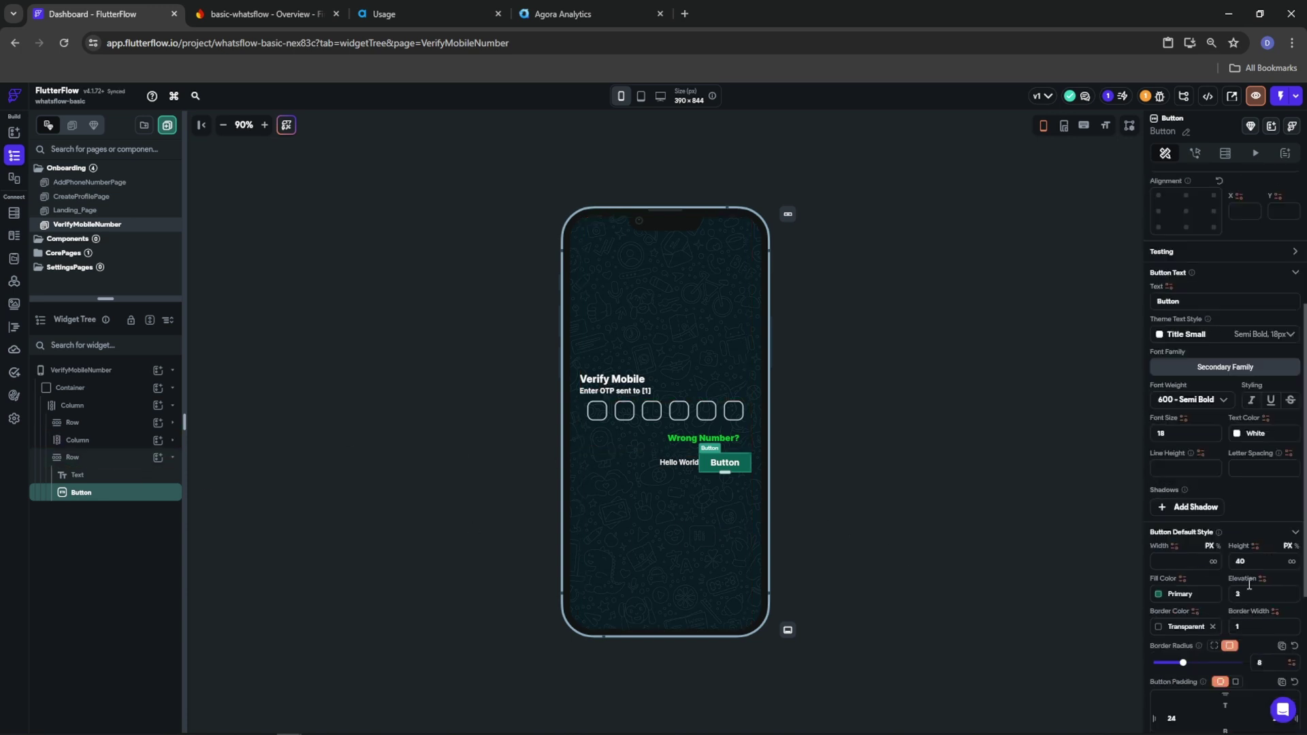
pyautogui.press('BackSpace')
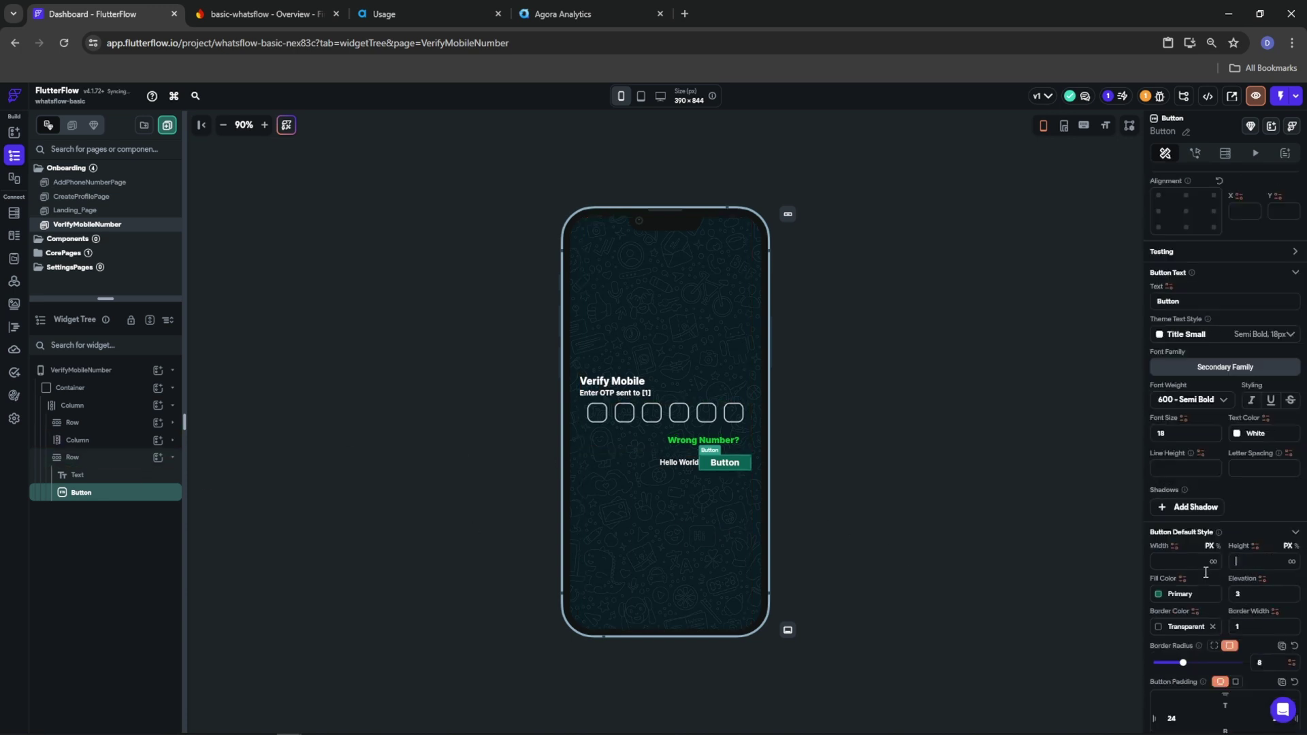
pyautogui.click(1161, 597)
pyautogui.click(1025, 616)
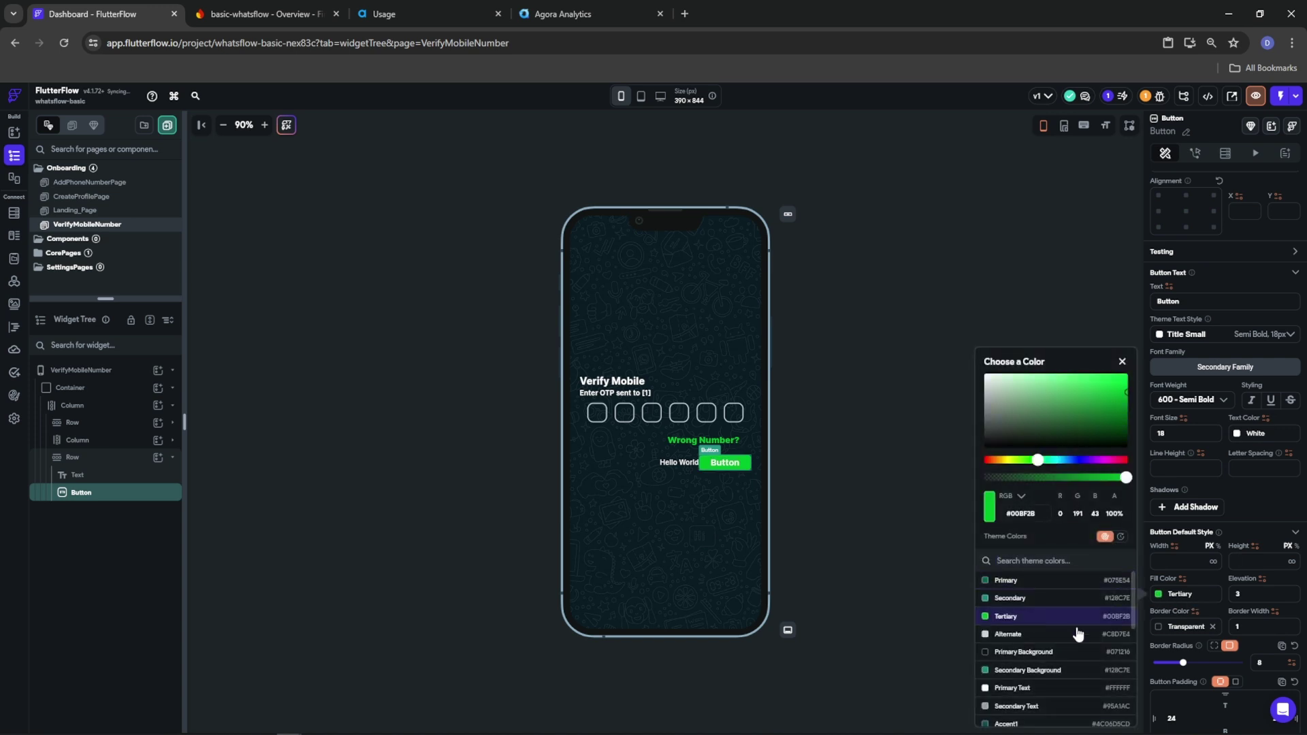
pyautogui.click(1184, 718)
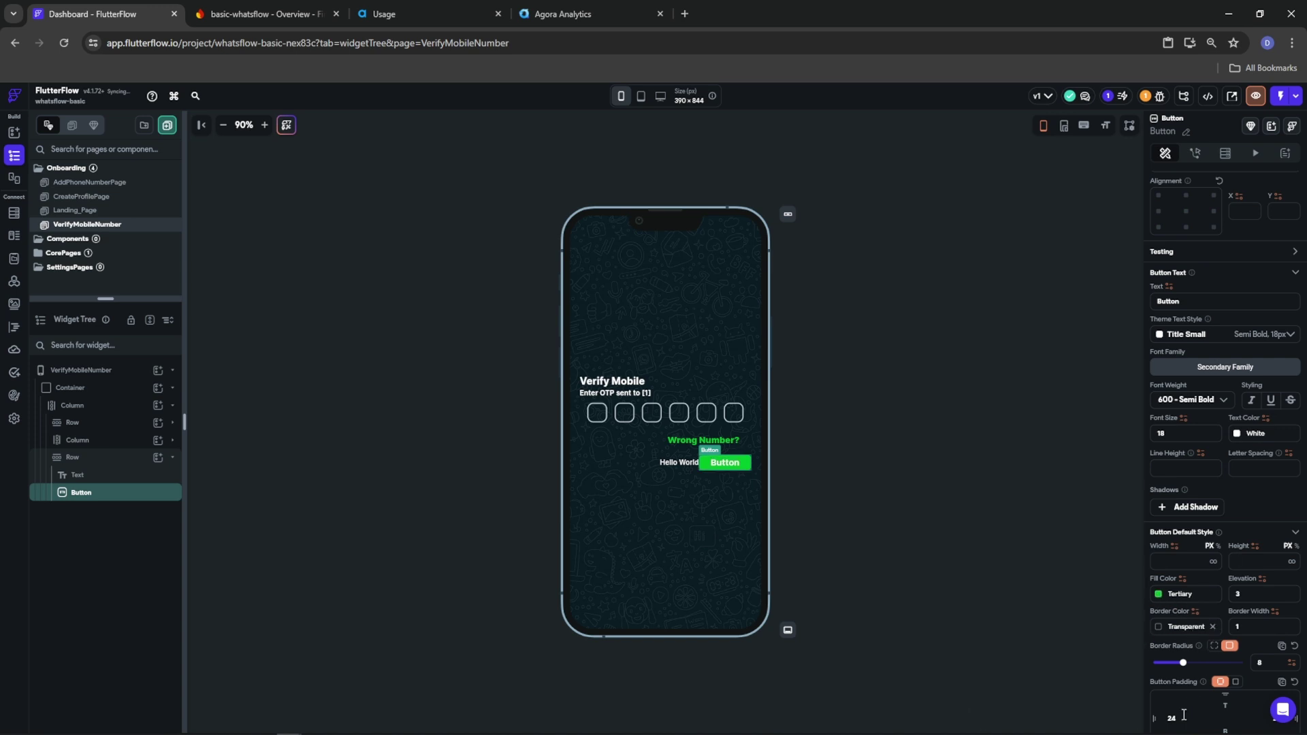
pyautogui.moveTo(1183, 719); pyautogui.dragTo(1134, 713)
pyautogui.write('12')
pyautogui.scroll(-3, 1194, 688)
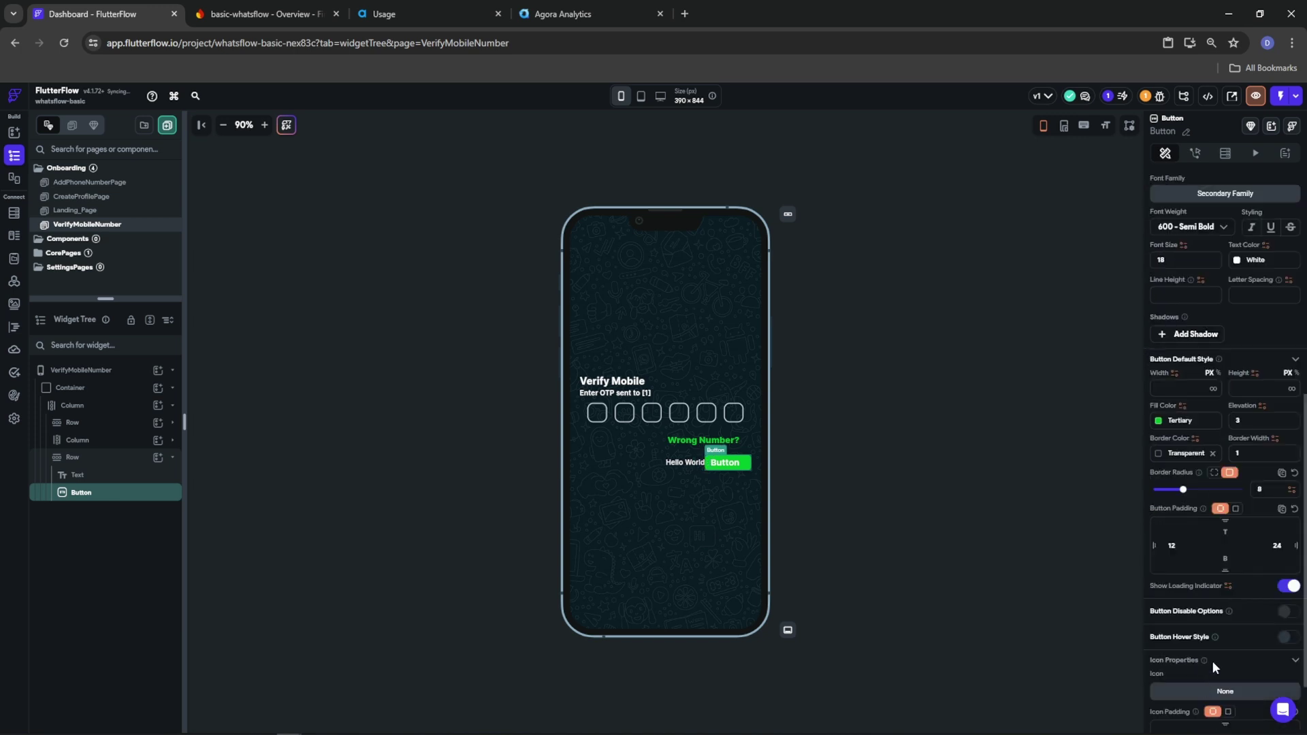
pyautogui.doubleClick(1277, 545)
pyautogui.write('12')
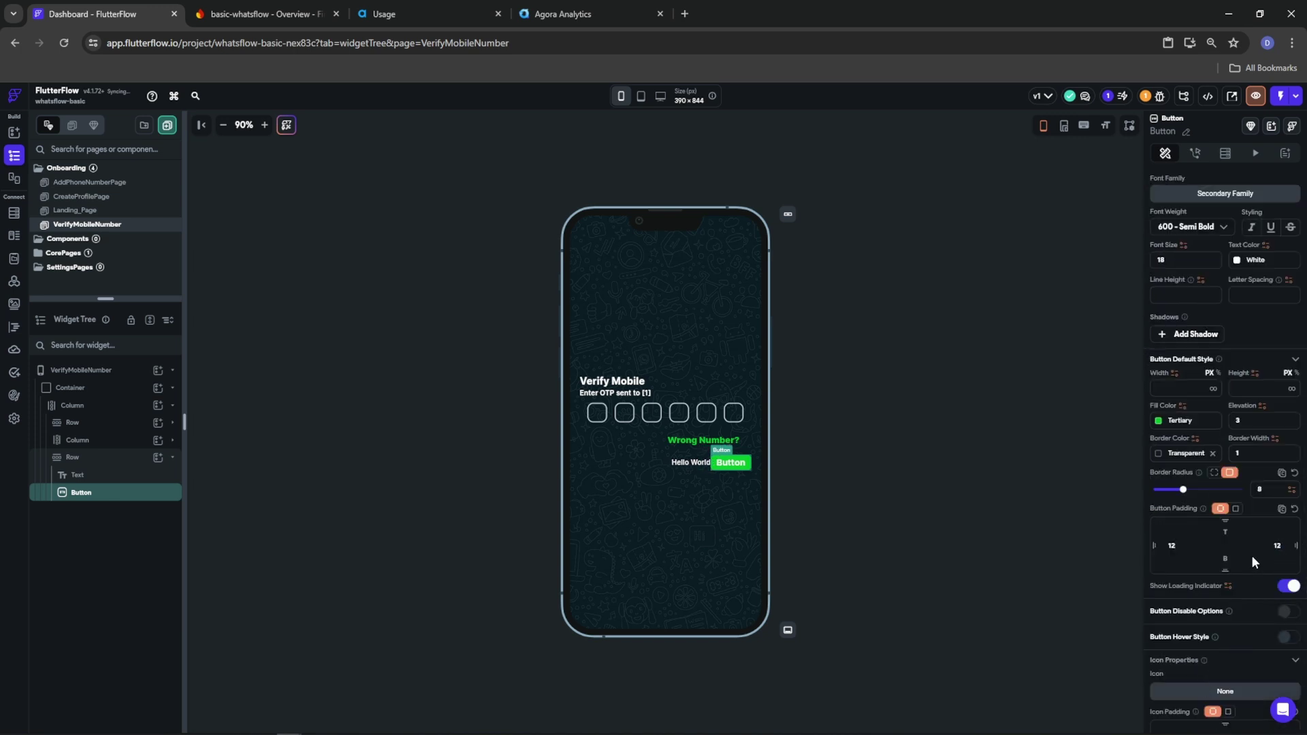
# Give the button label font size 14, bold weight, Primary Background colour, and text 'Send Again'
pyautogui.scroll(4, 1252, 553)
pyautogui.doubleClick(1186, 517)
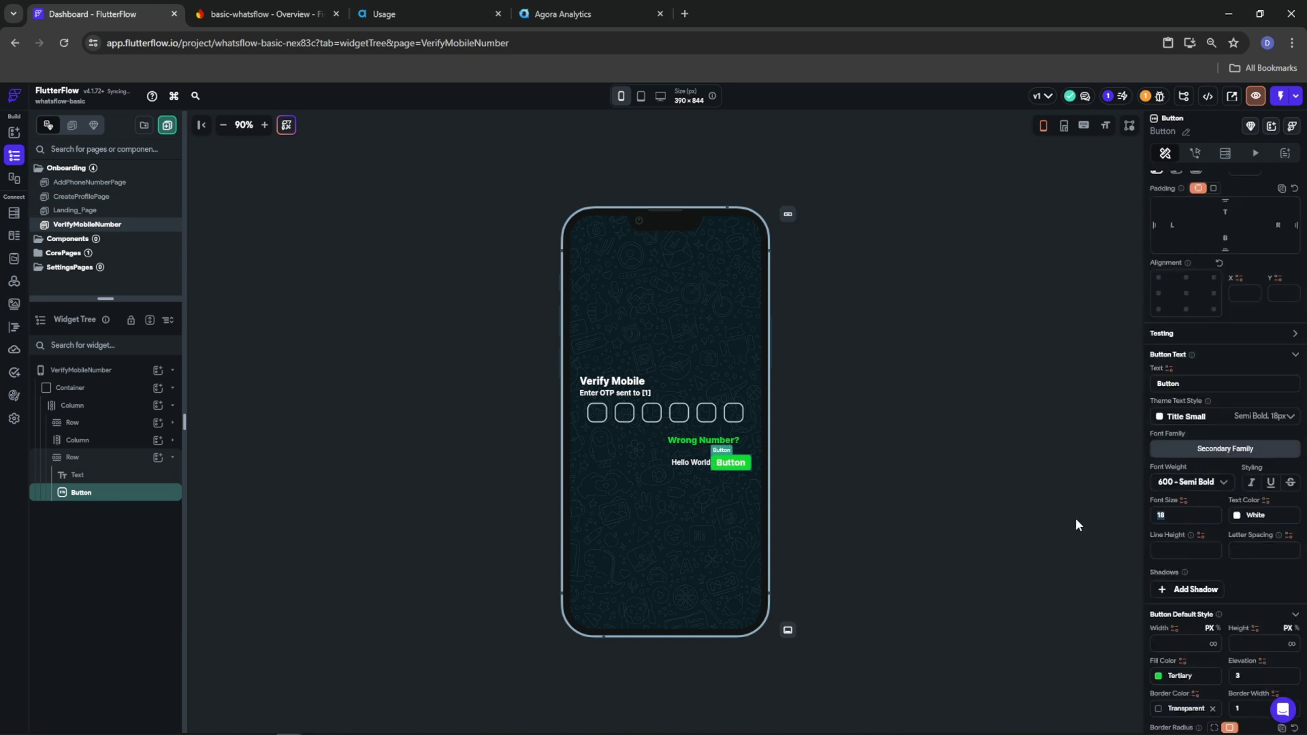
pyautogui.write('14')
pyautogui.click(1188, 485)
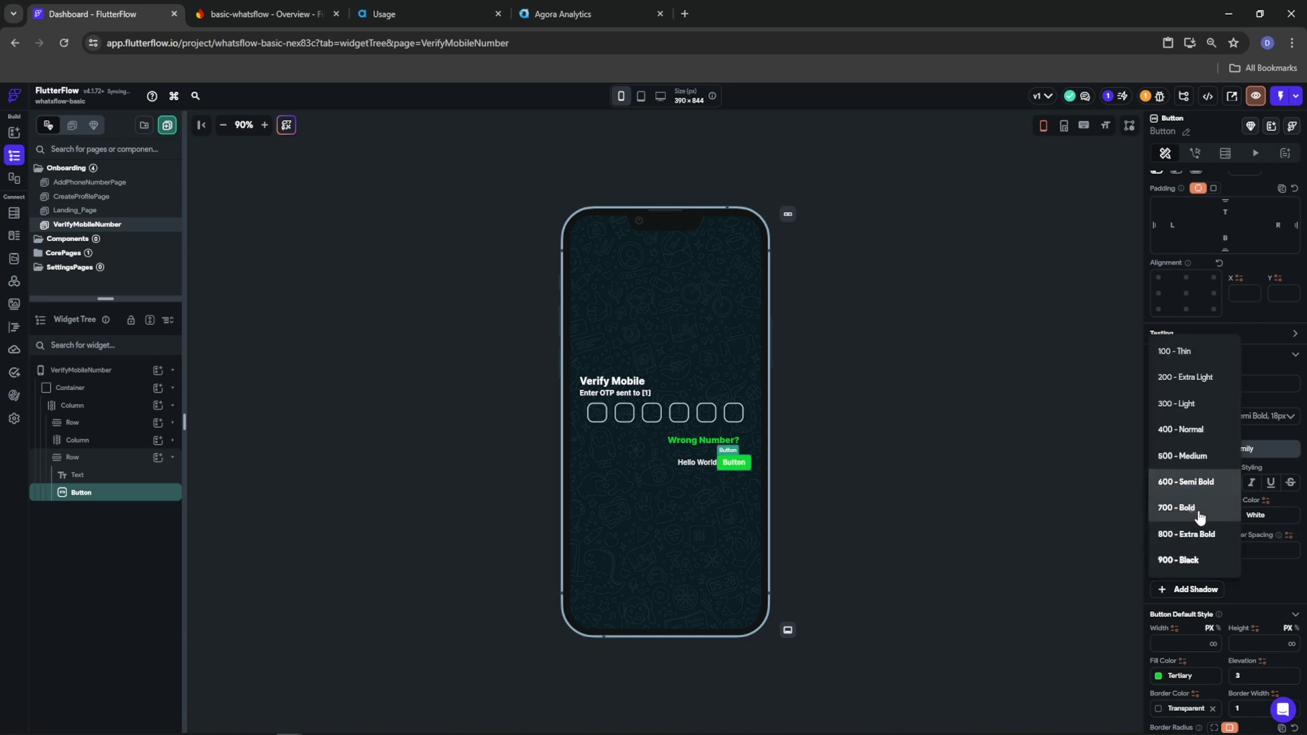
pyautogui.click(1191, 512)
pyautogui.click(1237, 518)
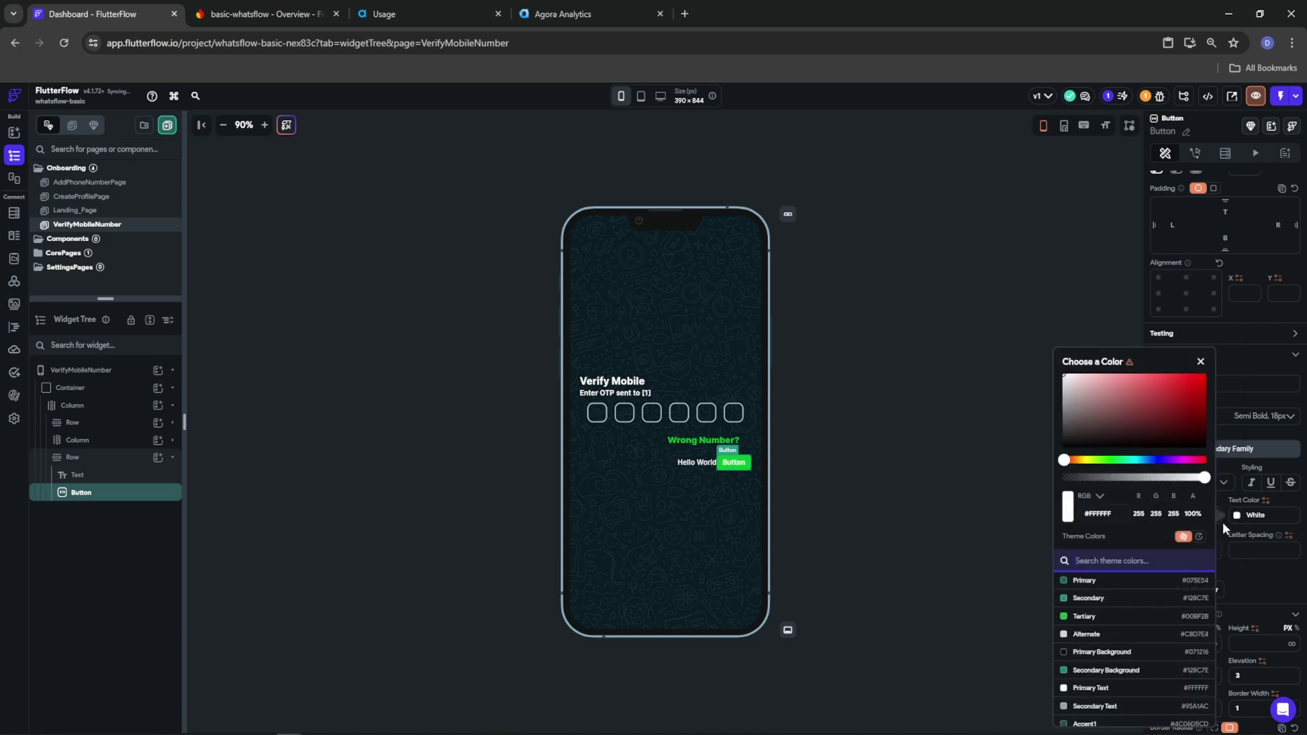
pyautogui.click(1102, 652)
pyautogui.click(1252, 576)
pyautogui.doubleClick(1195, 386)
pyautogui.write('Send Again')
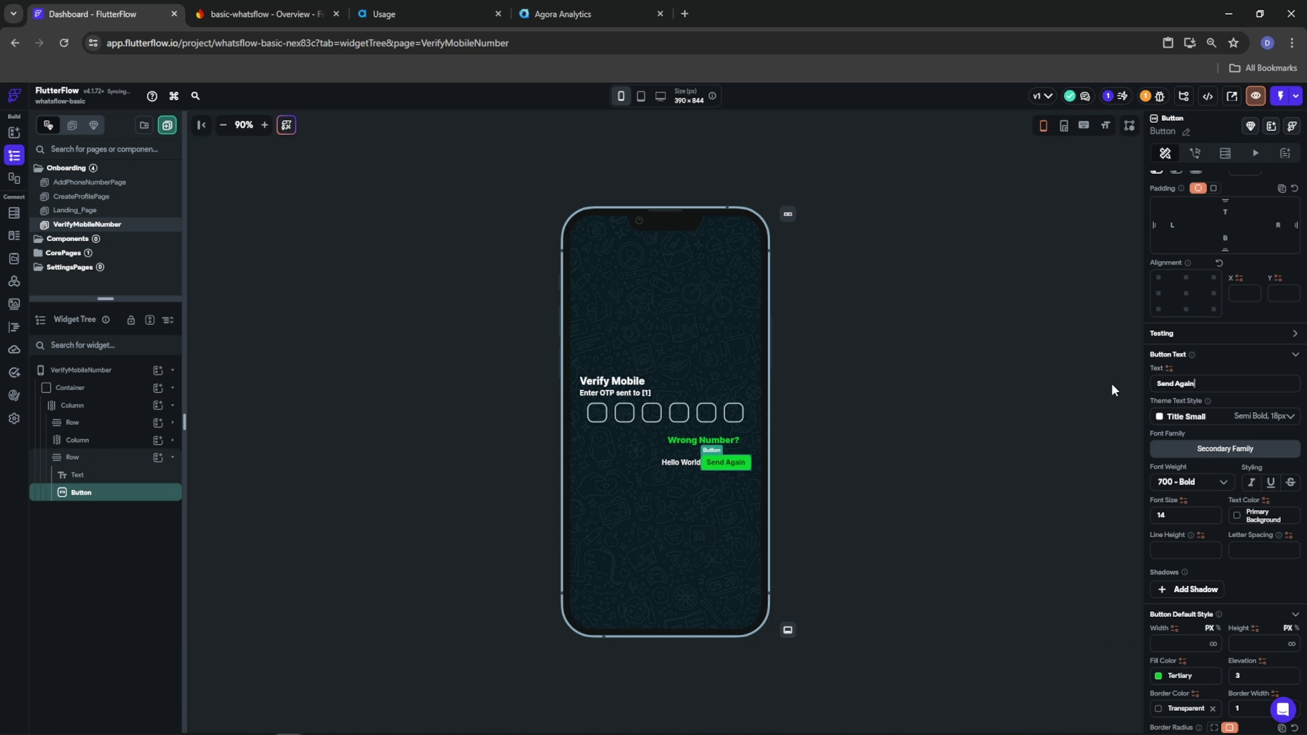
pyautogui.click(73, 457)
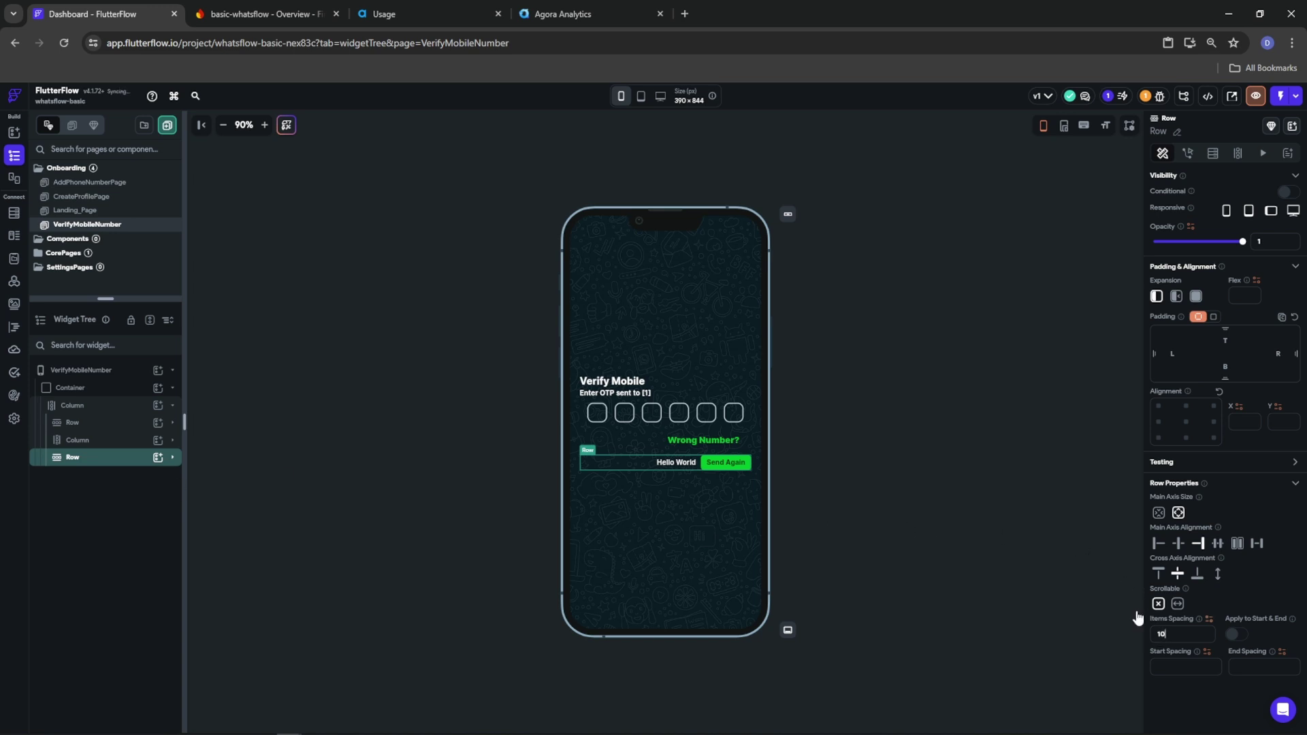
# Change the Hello World text to 'Didn't receive OTP?' in 700 Bold
pyautogui.click(678, 463)
pyautogui.tripleClick(1193, 233)
pyautogui.write('Didn')
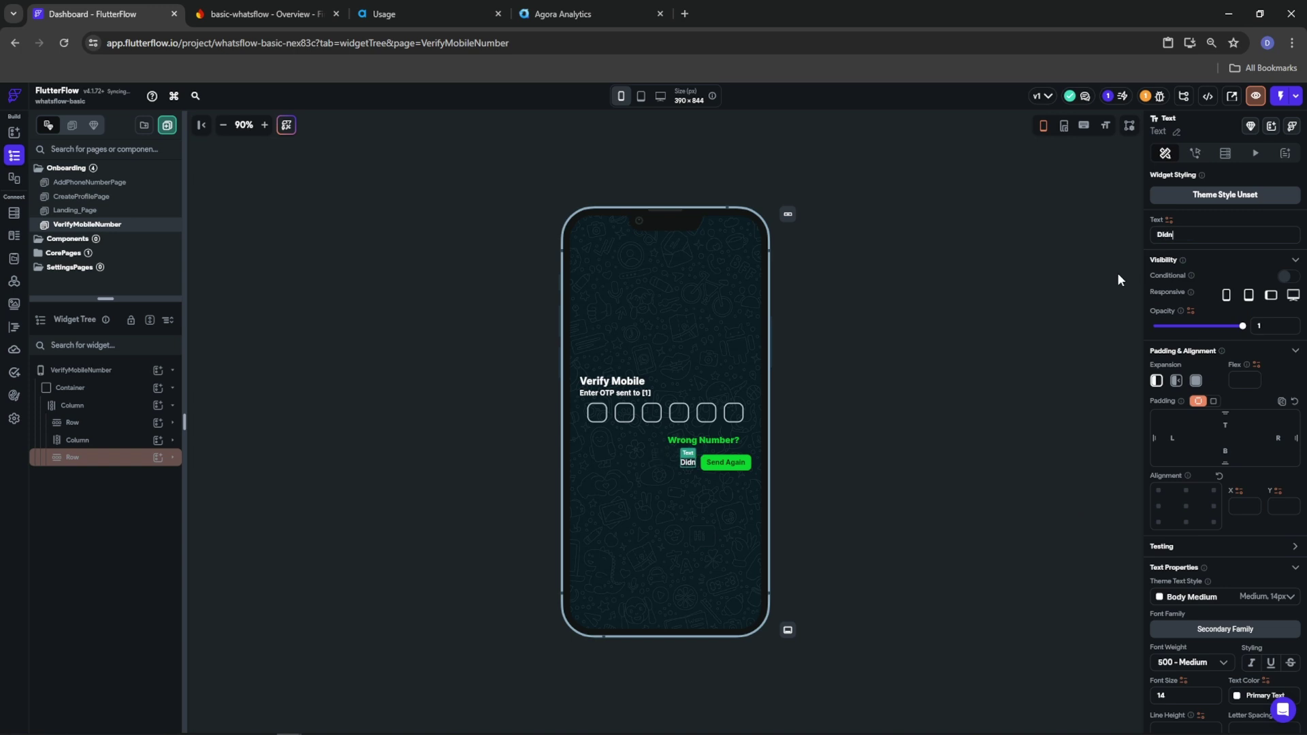
pyautogui.write("'t receive OTP?")
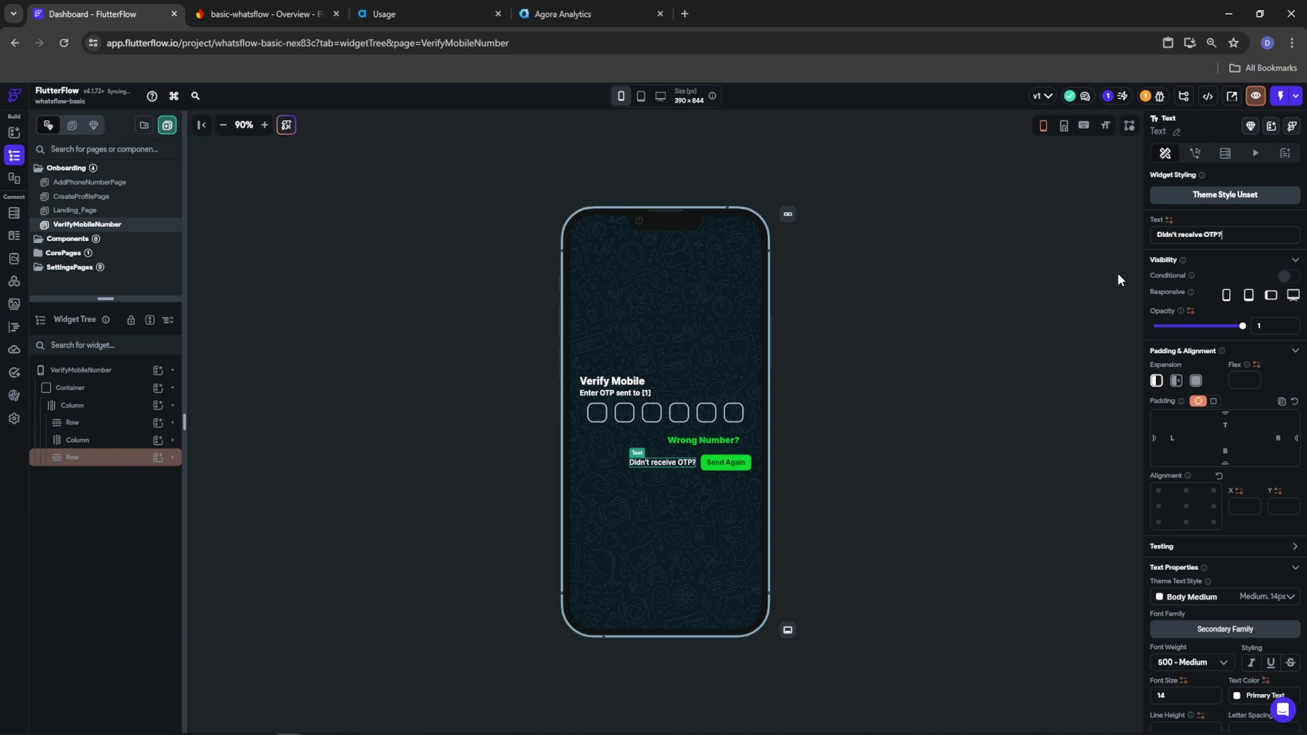
pyautogui.click(1178, 667)
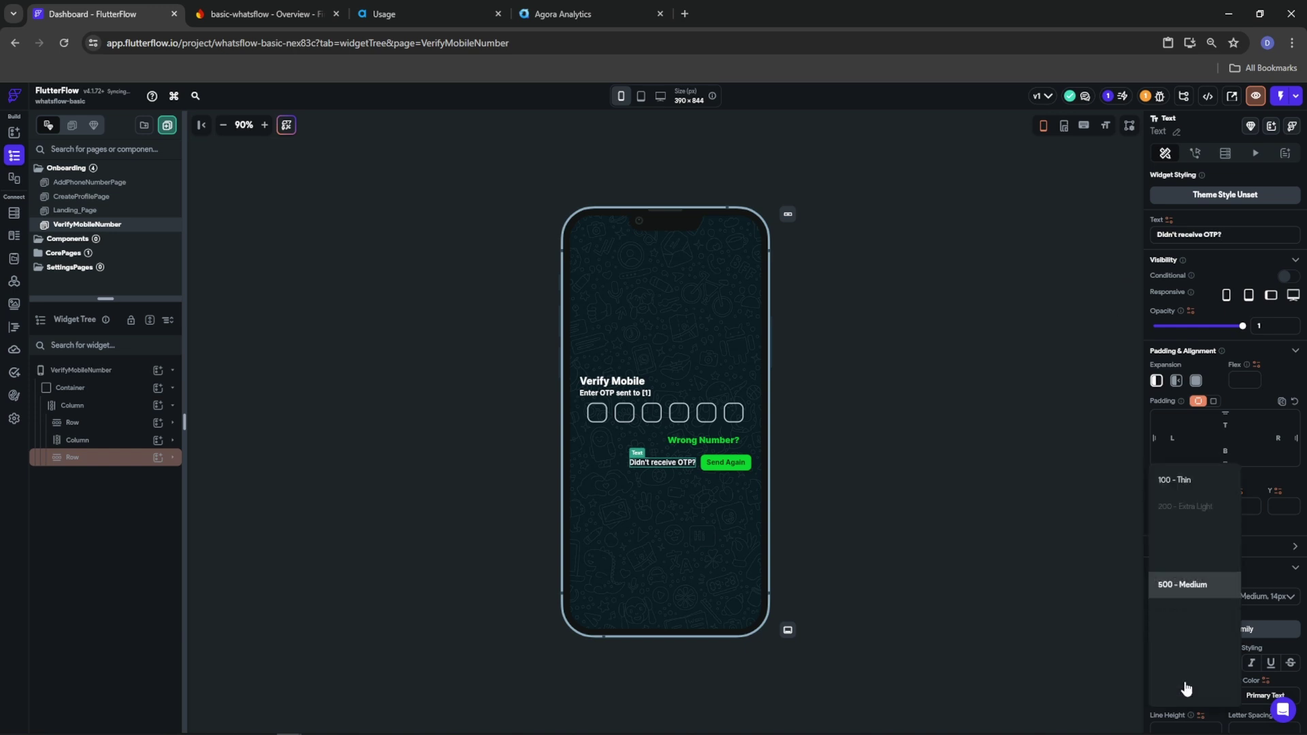
pyautogui.click(1178, 639)
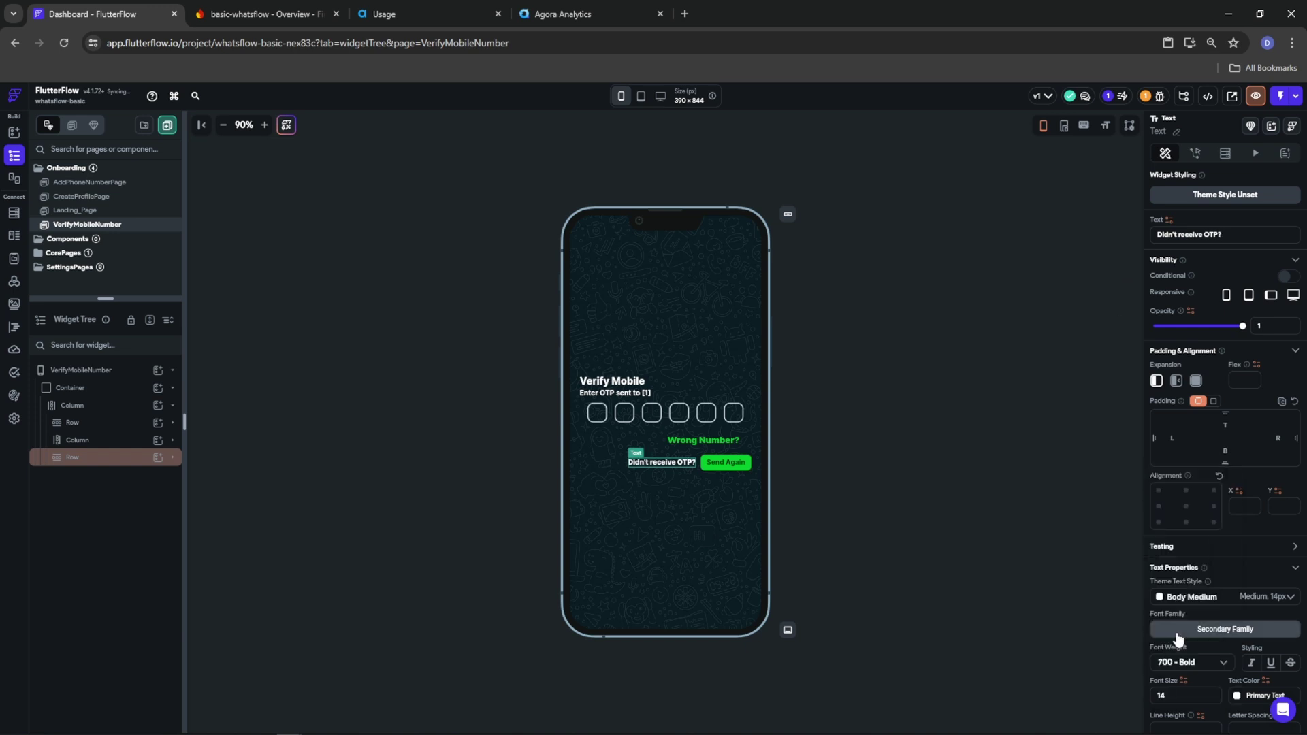
# Review the finished page, checking the Wrong Number? and Send Again buttons
pyautogui.click(921, 414)
pyautogui.click(927, 429)
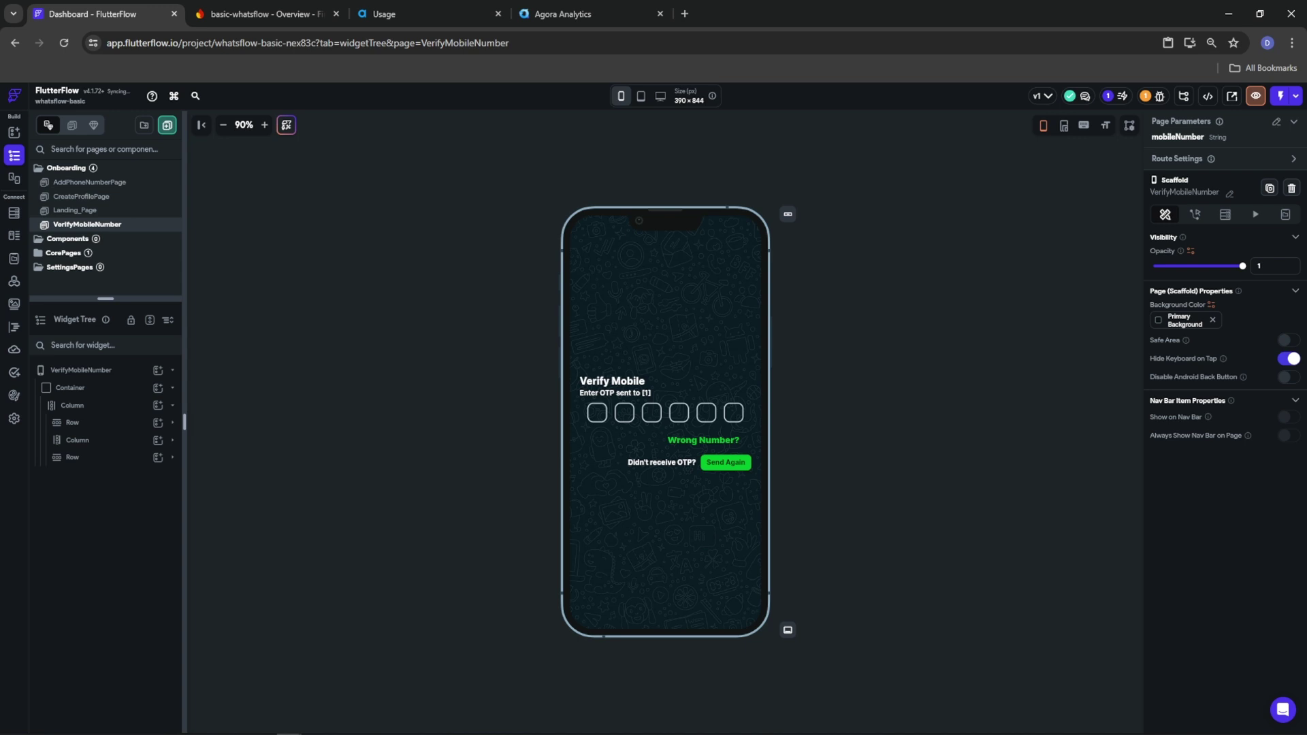
pyautogui.click(736, 440)
pyautogui.click(733, 466)
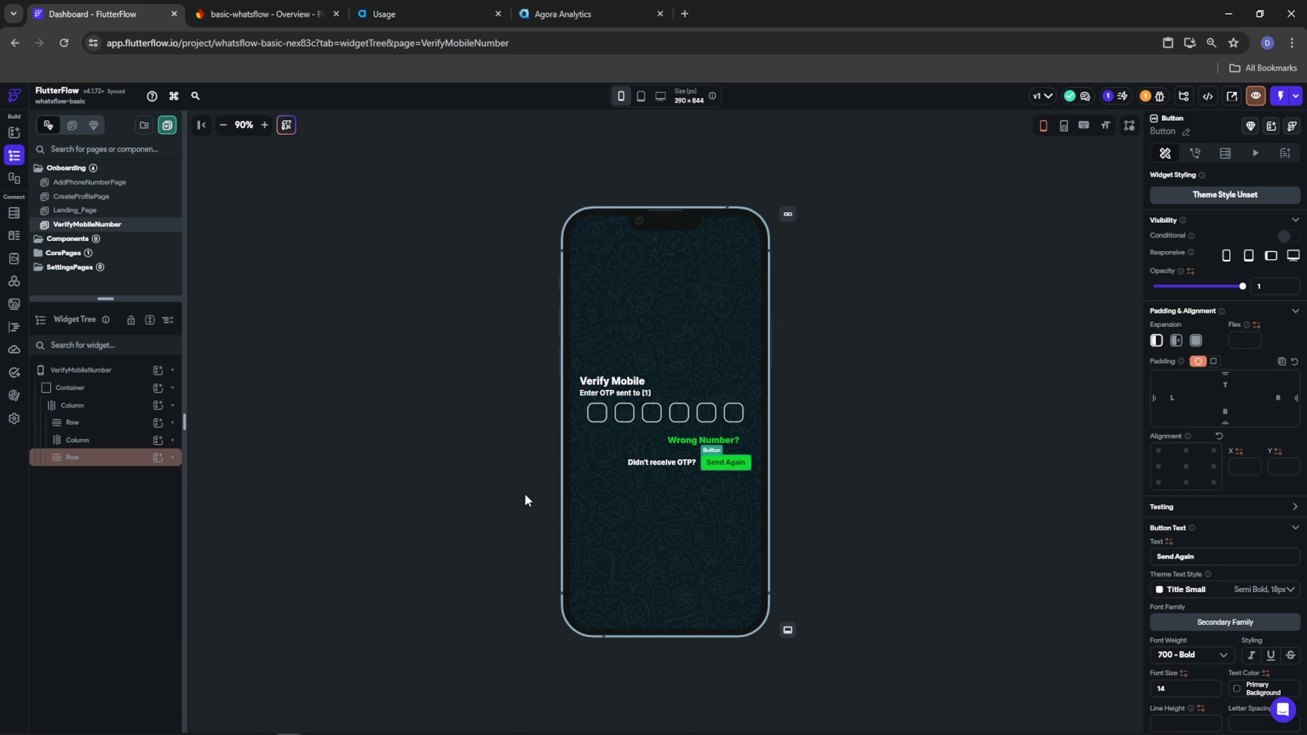
# Clear the left and right button padding on the Wrong Number? button
pyautogui.click(723, 441)
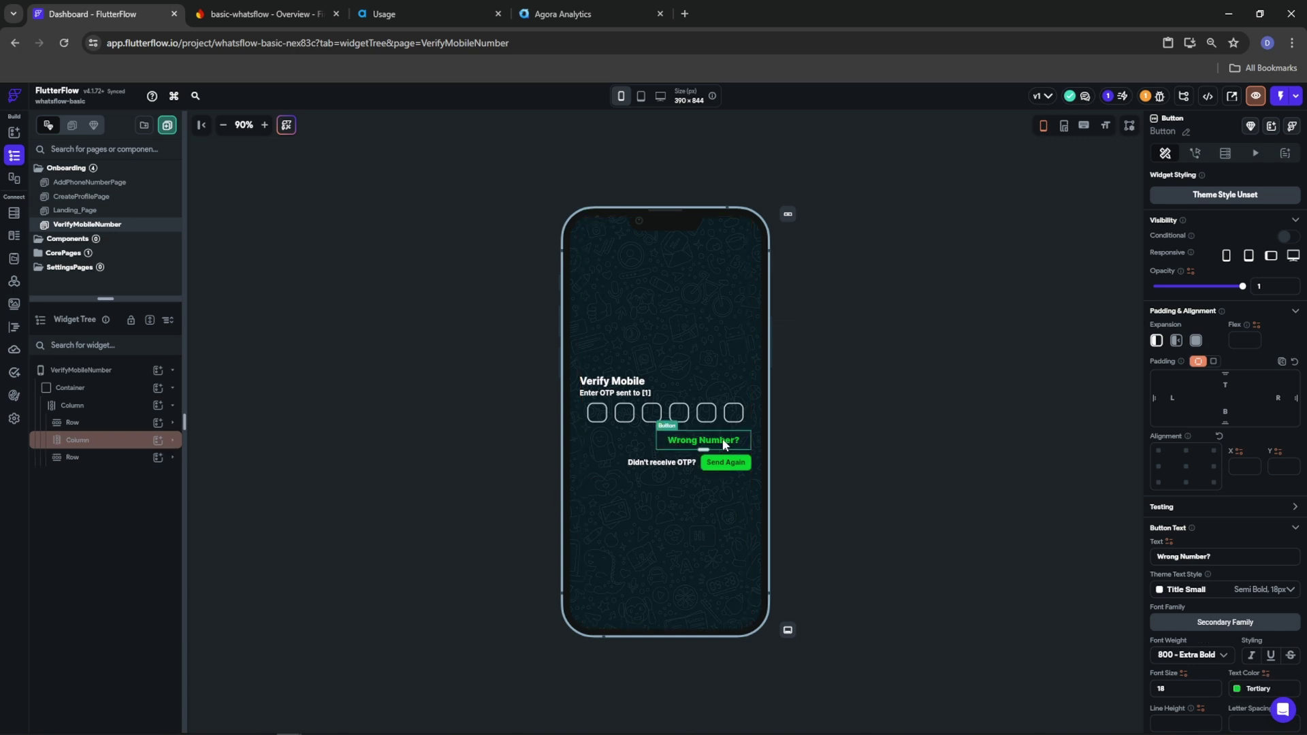
pyautogui.scroll(-6, 1194, 459)
pyautogui.press('BackSpace')
pyautogui.press('BackSpace')
pyautogui.click(1281, 458)
pyautogui.press('BackSpace')
pyautogui.press('BackSpace')
pyautogui.click(847, 431)
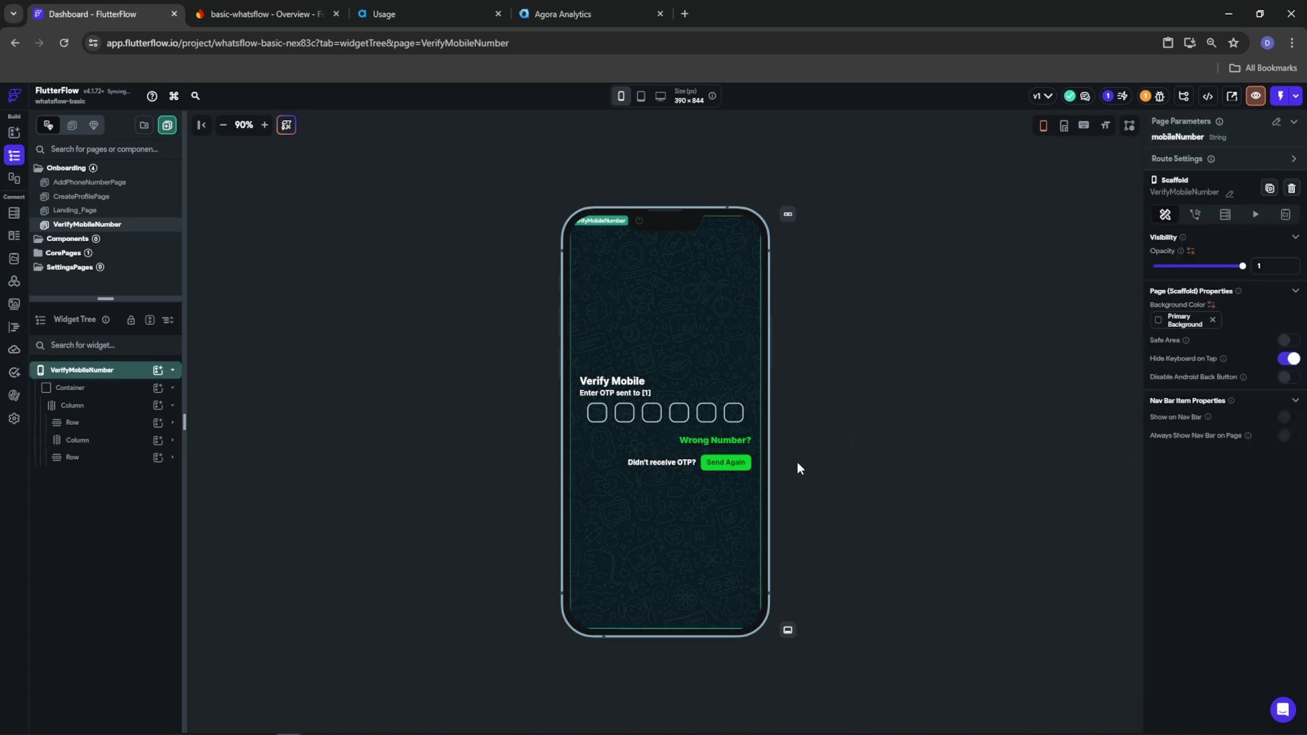
# Set the PinCode field height and field width to 50
pyautogui.click(747, 418)
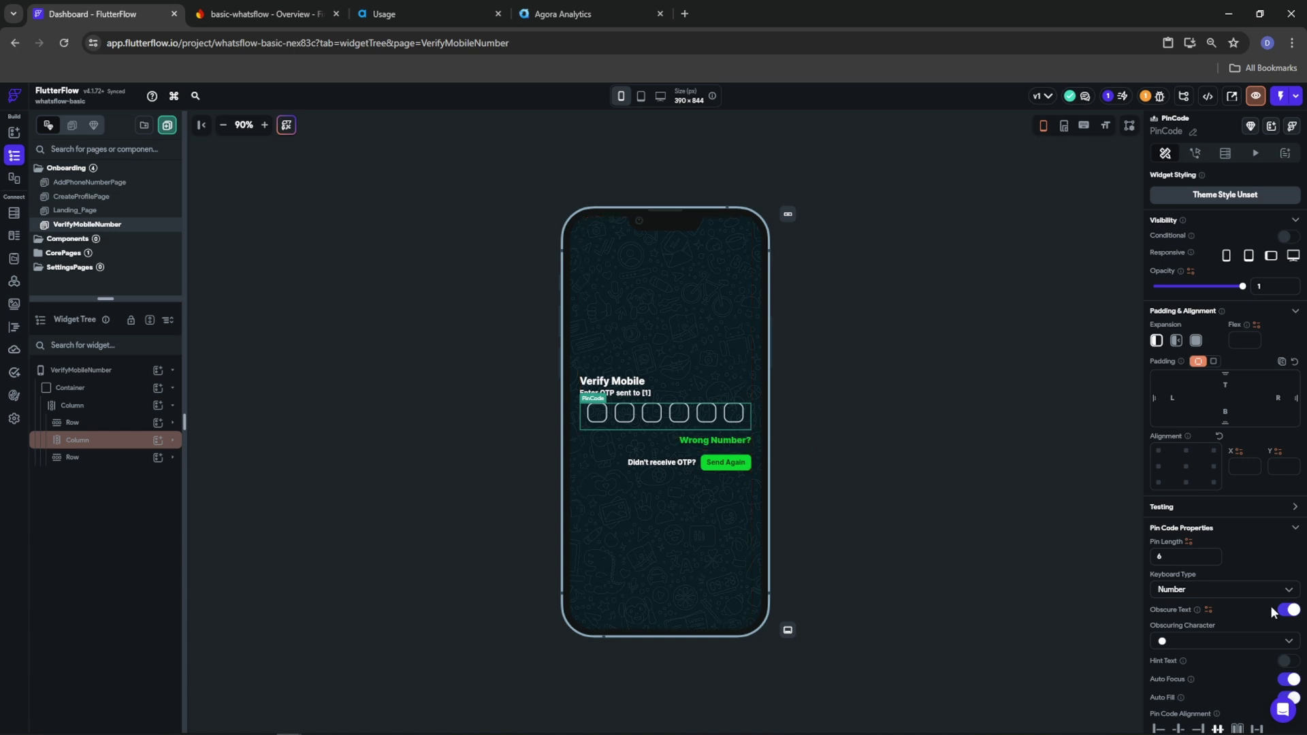
pyautogui.scroll(-5, 1271, 606)
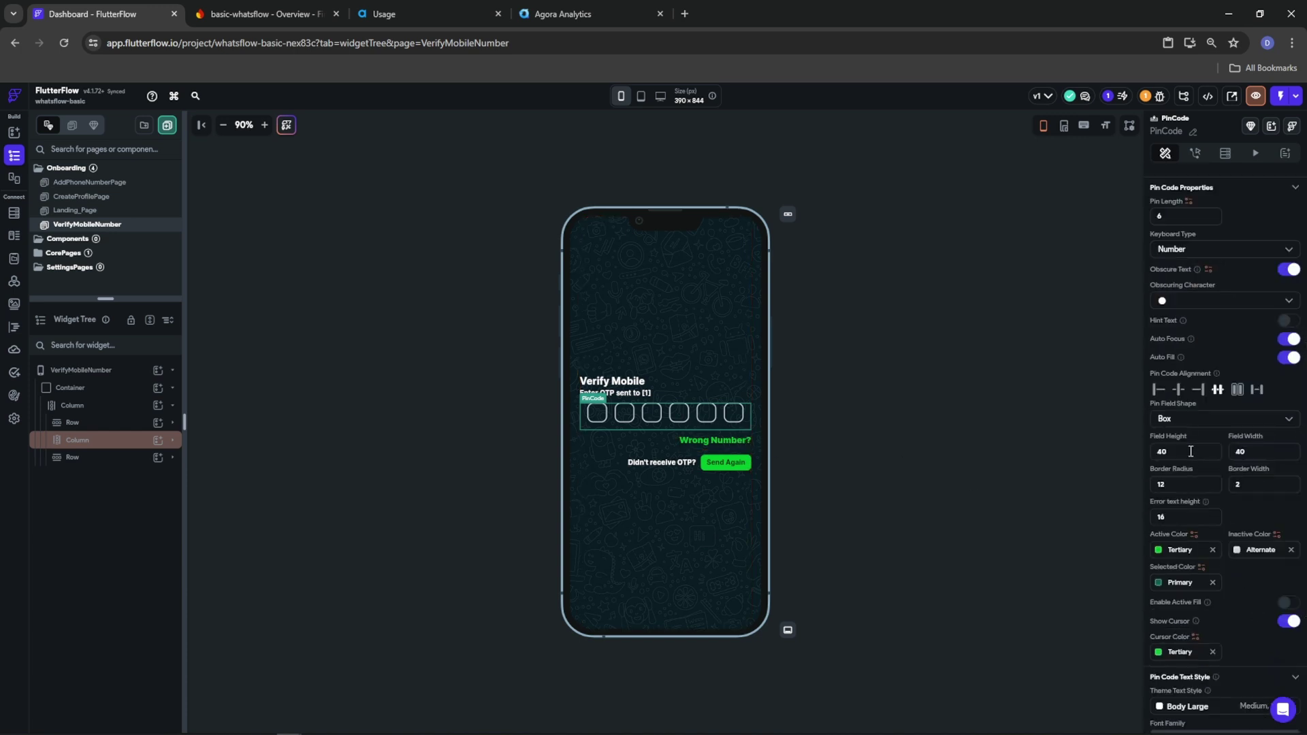
pyautogui.write('44')
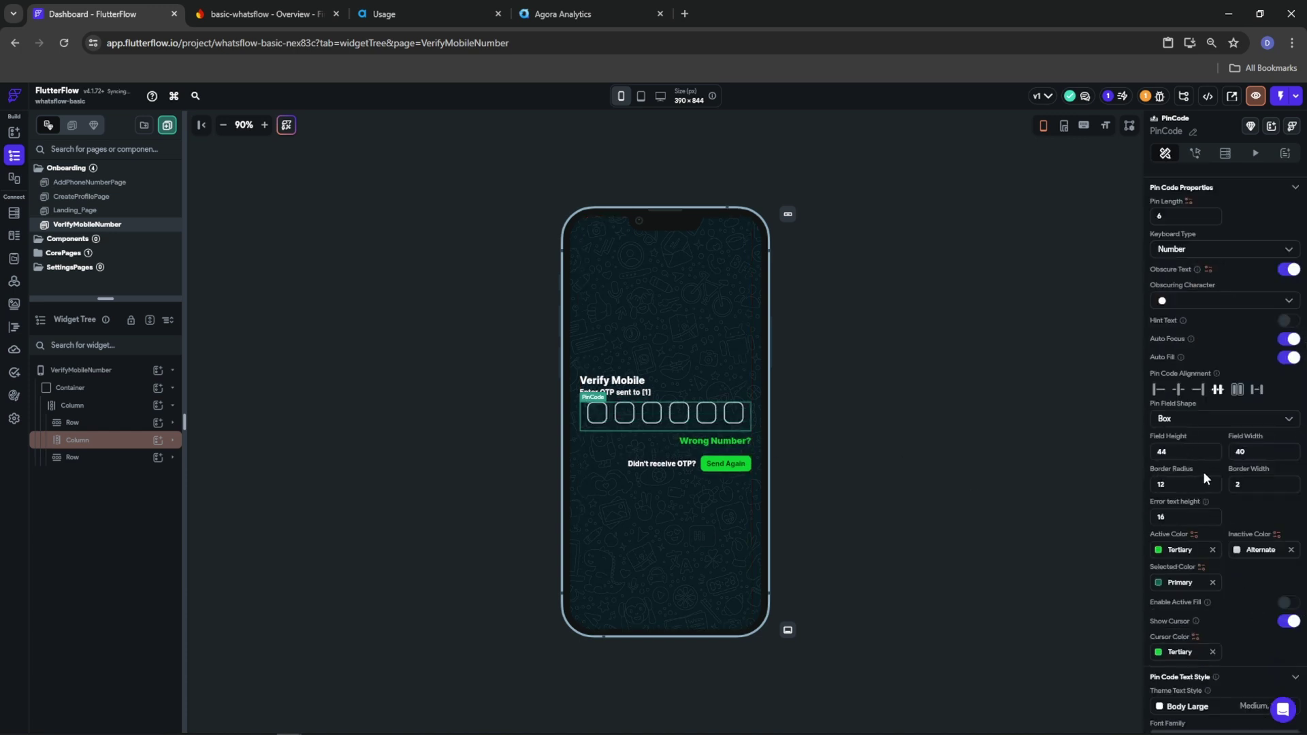
pyautogui.press('Tab')
pyautogui.write('44')
pyautogui.write('50')
pyautogui.press('Tab')
pyautogui.write('50')
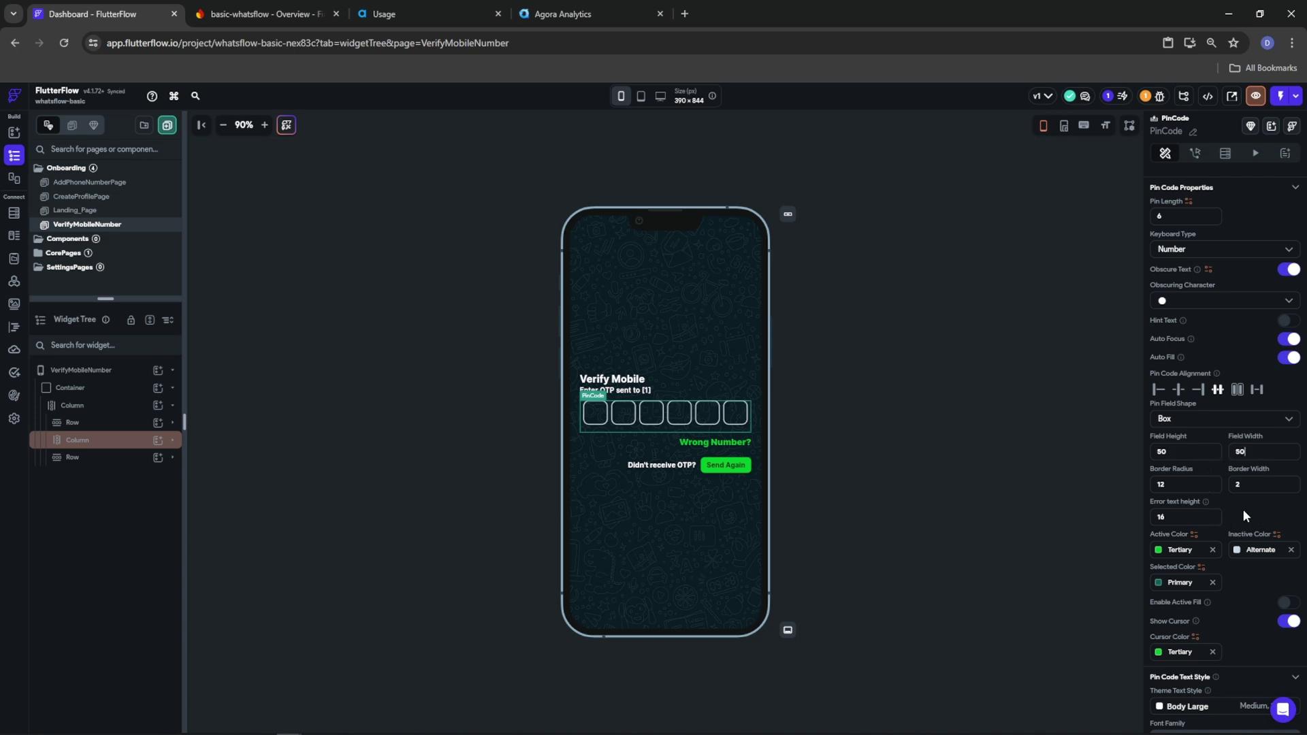
pyautogui.scroll(-3, 1244, 509)
pyautogui.scroll(5, 1245, 515)
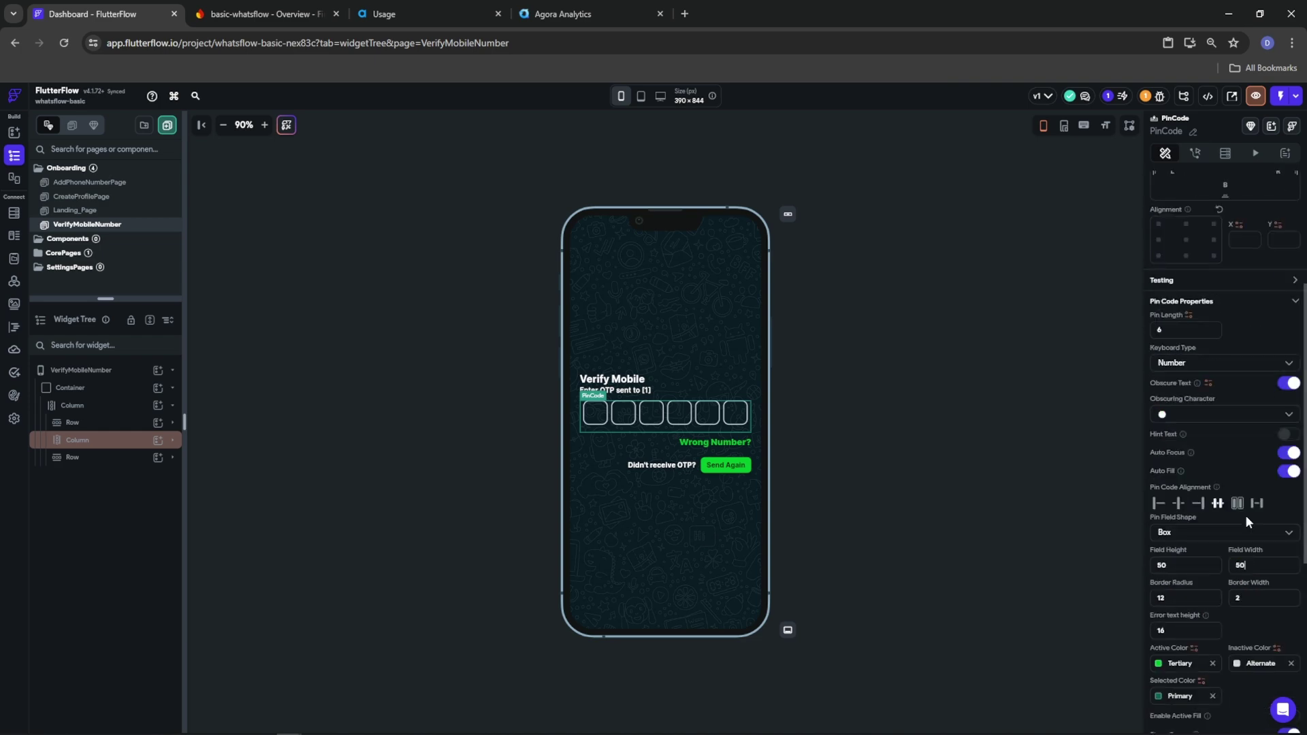
pyautogui.scroll(4, 1244, 514)
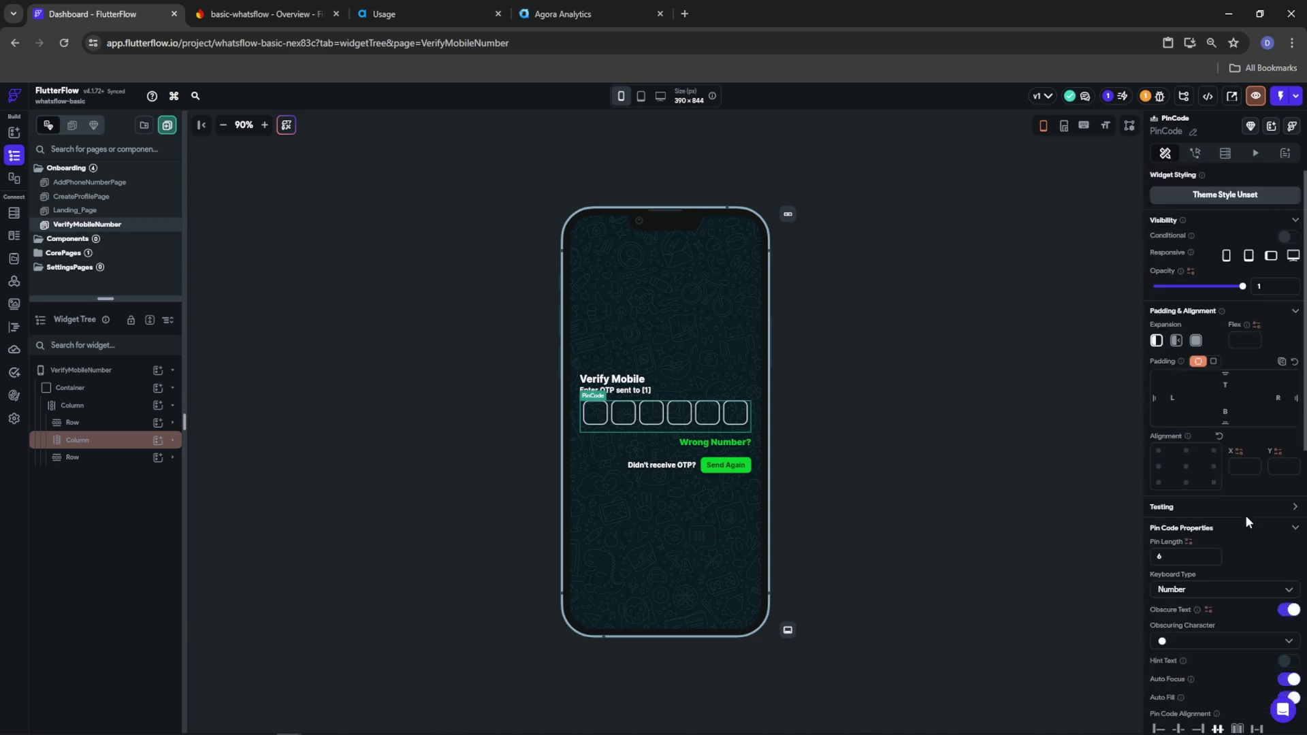
# Check the enlarged pin boxes by selecting the page and the pin code input, then clear the selection
pyautogui.click(844, 438)
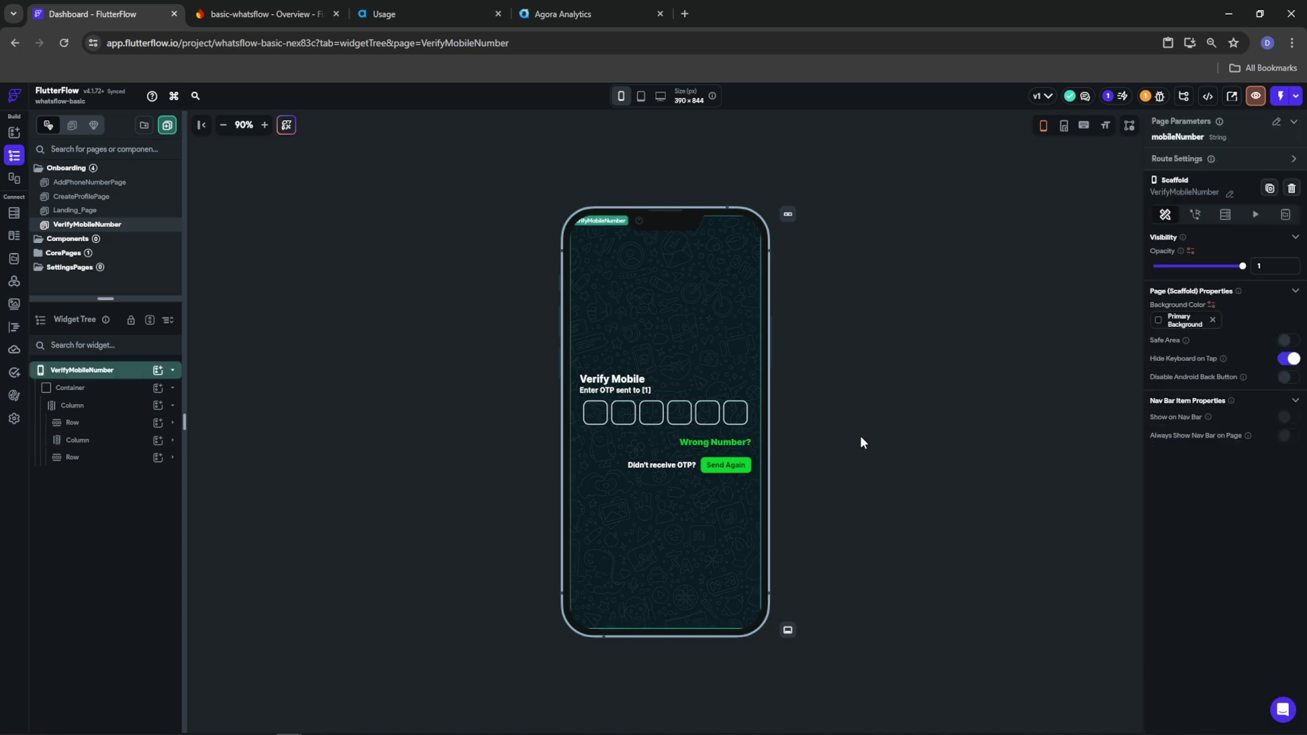
pyautogui.click(675, 413)
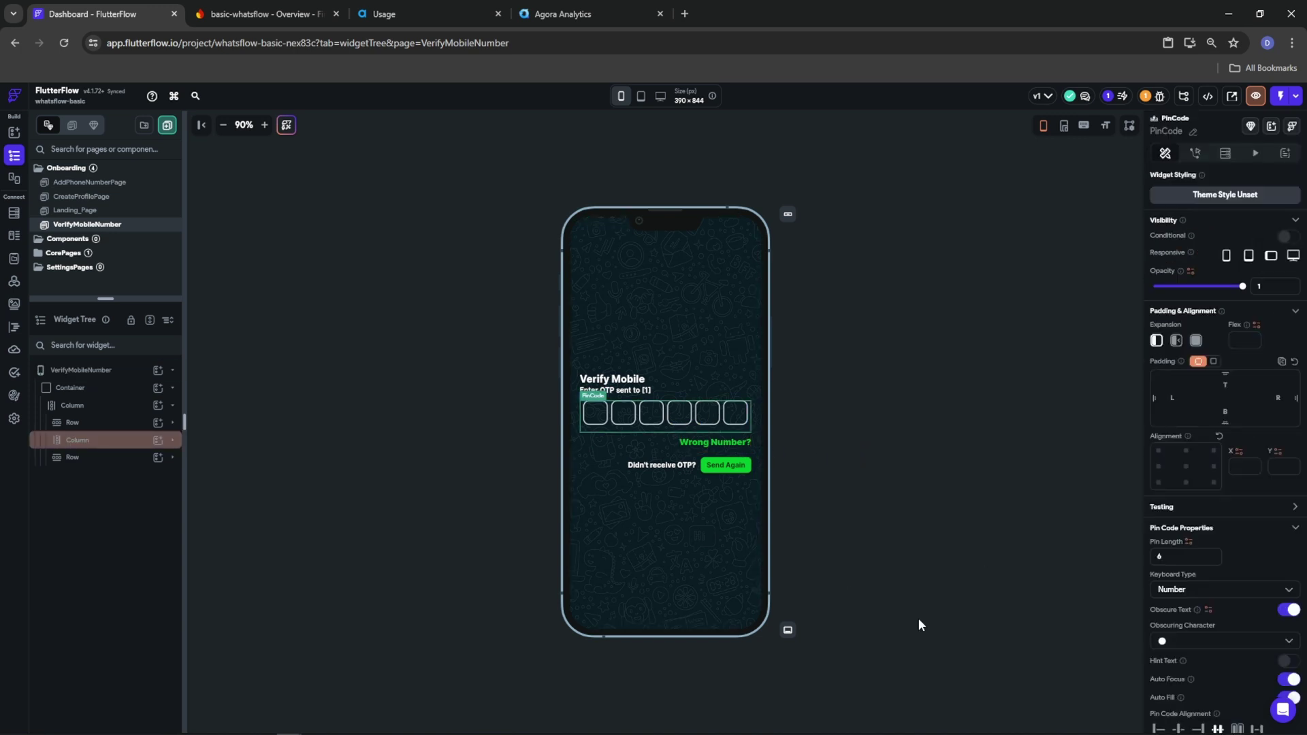
pyautogui.click(888, 625)
pyautogui.click(890, 624)
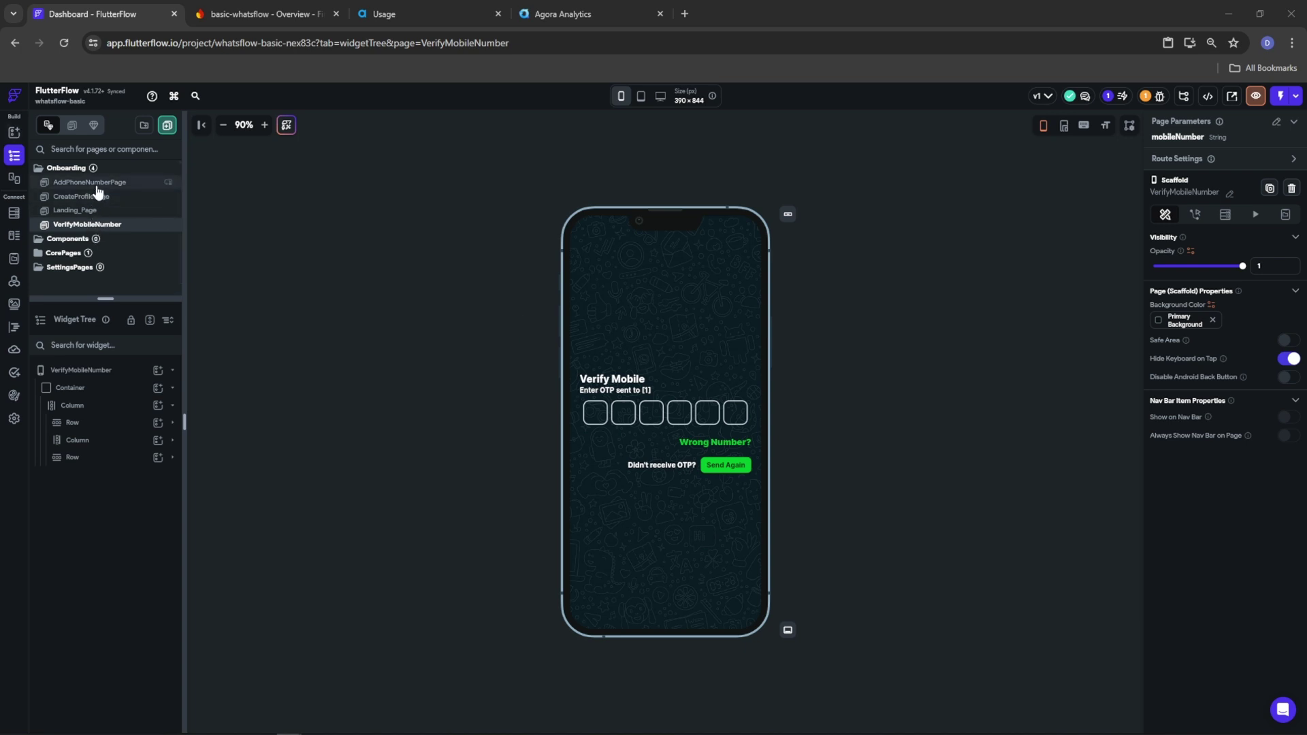
# Add a looping Shimmer animation of 2000 ms to Landing_Page's Continue button
pyautogui.click(75, 210)
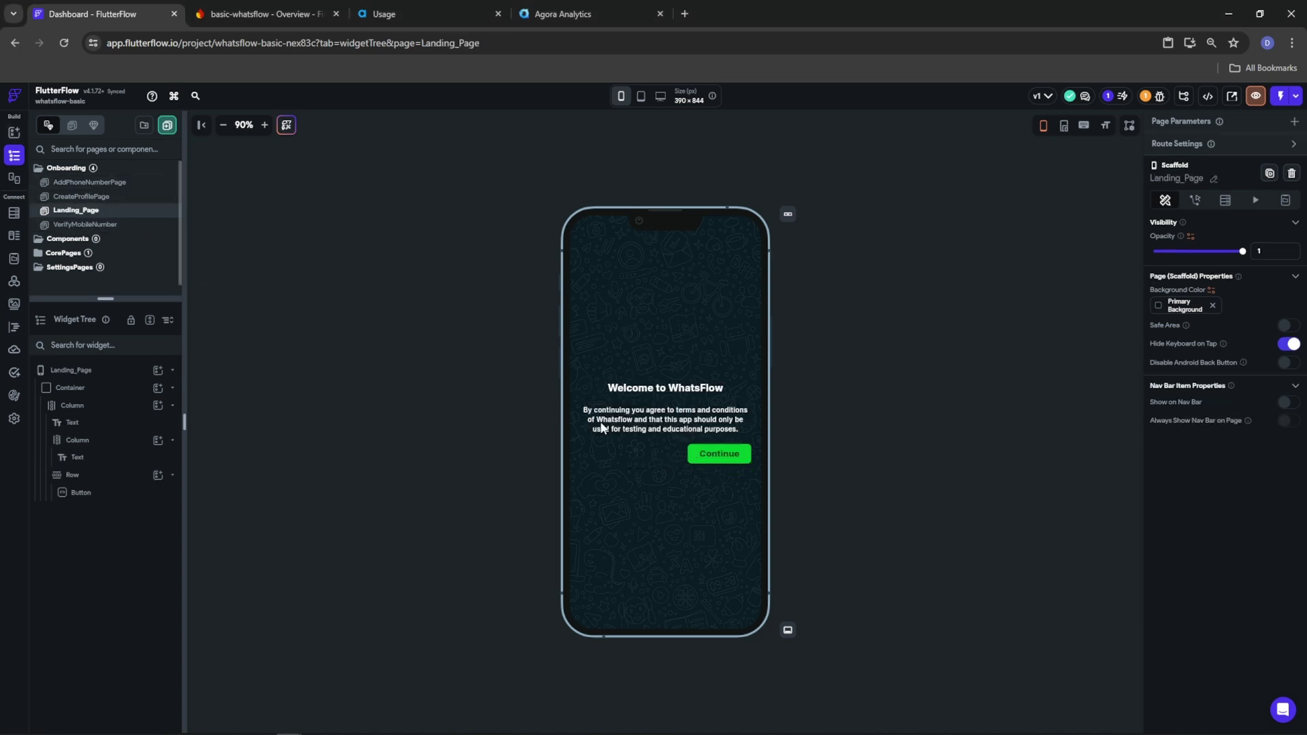
pyautogui.click(735, 452)
pyautogui.scroll(-5, 1236, 526)
pyautogui.scroll(5, 1219, 341)
pyautogui.click(1195, 154)
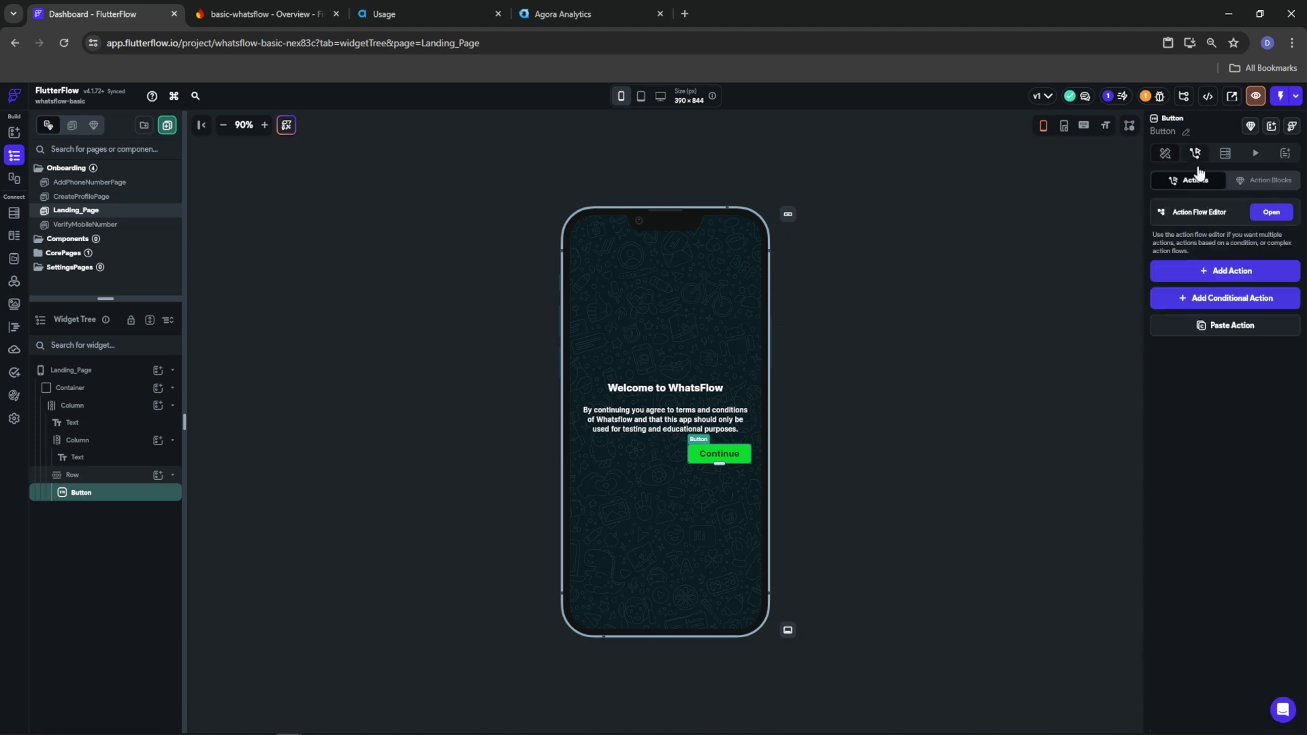
pyautogui.click(1256, 153)
pyautogui.click(1226, 214)
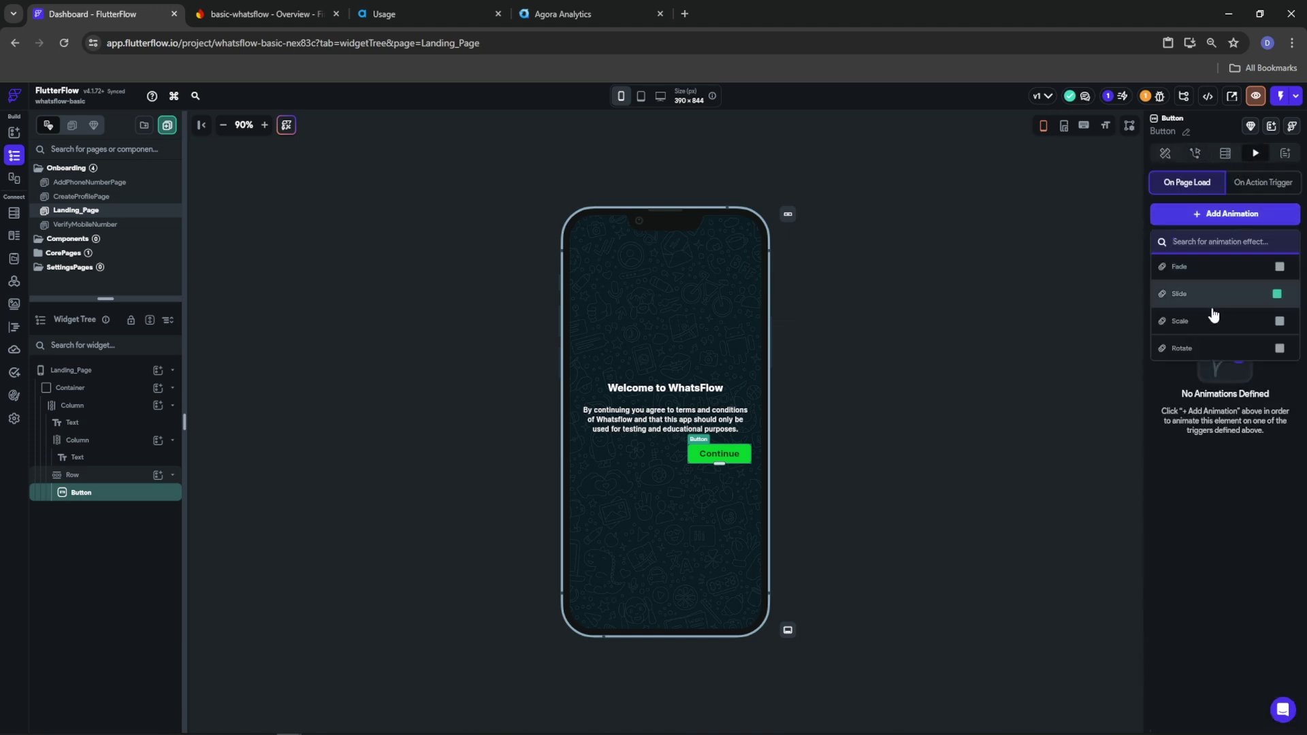
pyautogui.scroll(-5, 1209, 317)
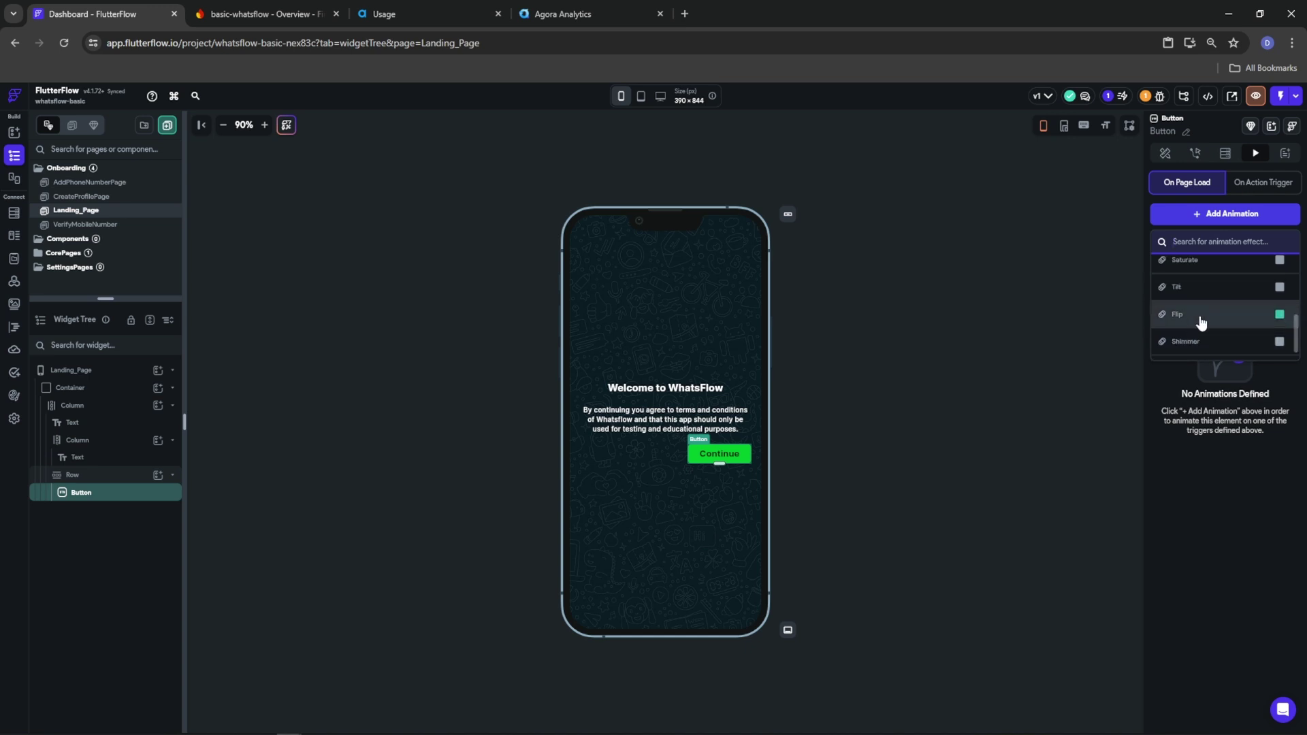
pyautogui.click(1198, 343)
pyautogui.click(1286, 240)
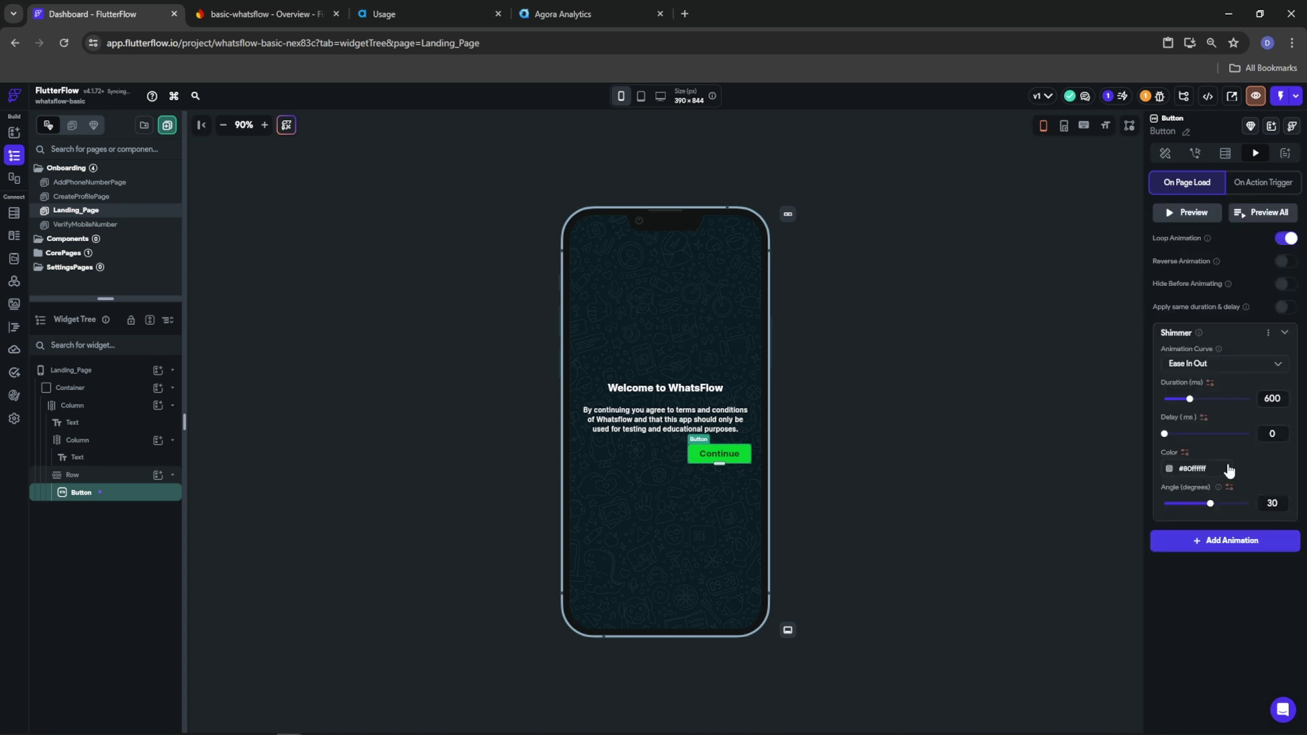
pyautogui.doubleClick(1277, 399)
pyautogui.write('2000')
# Set the shimmer colour to green #61AB71, preview all animations, and return to VerifyMobileNumber
pyautogui.click(1171, 470)
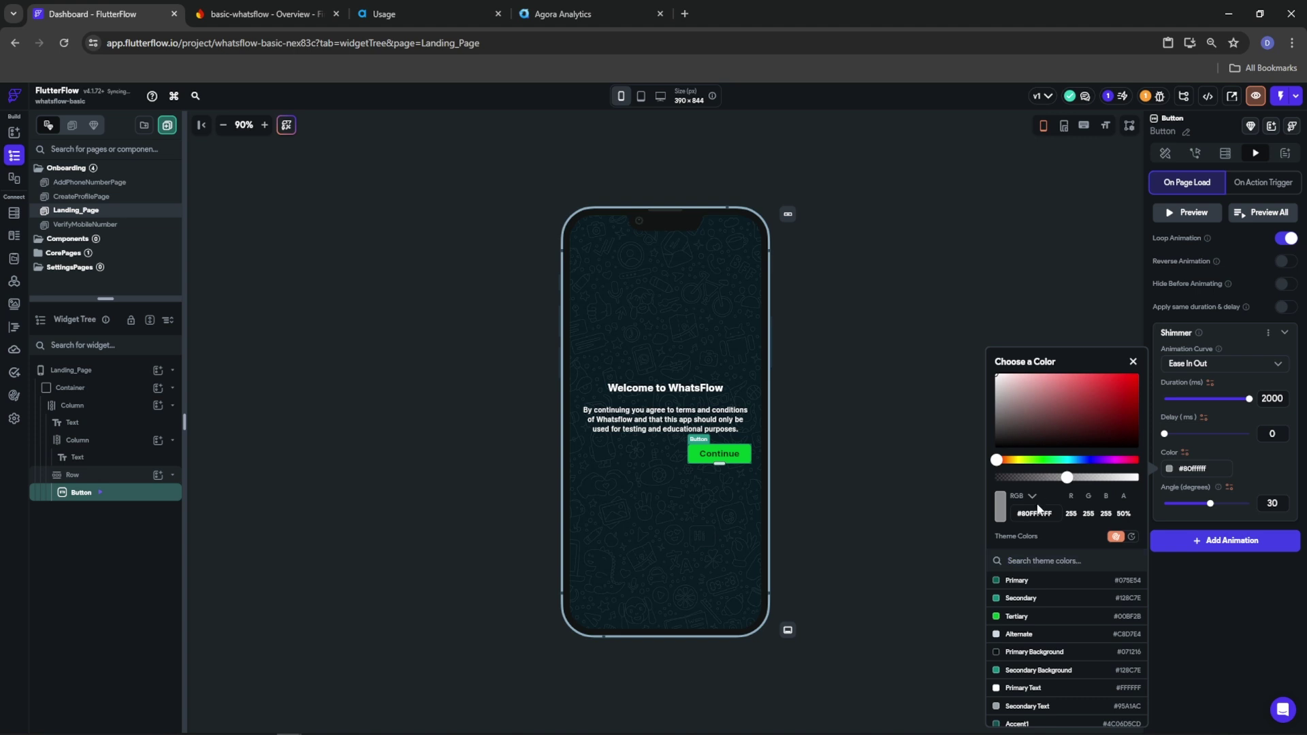
pyautogui.click(1016, 617)
pyautogui.click(1060, 387)
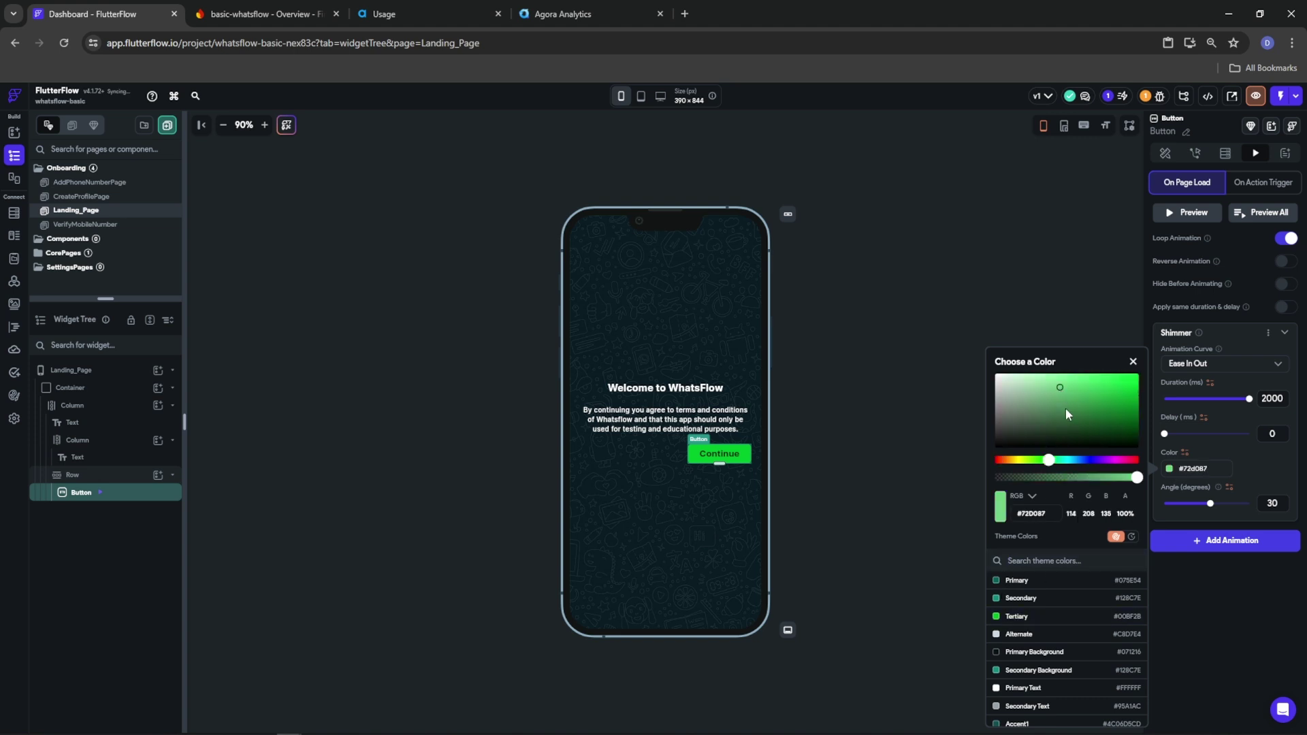
pyautogui.click(1058, 397)
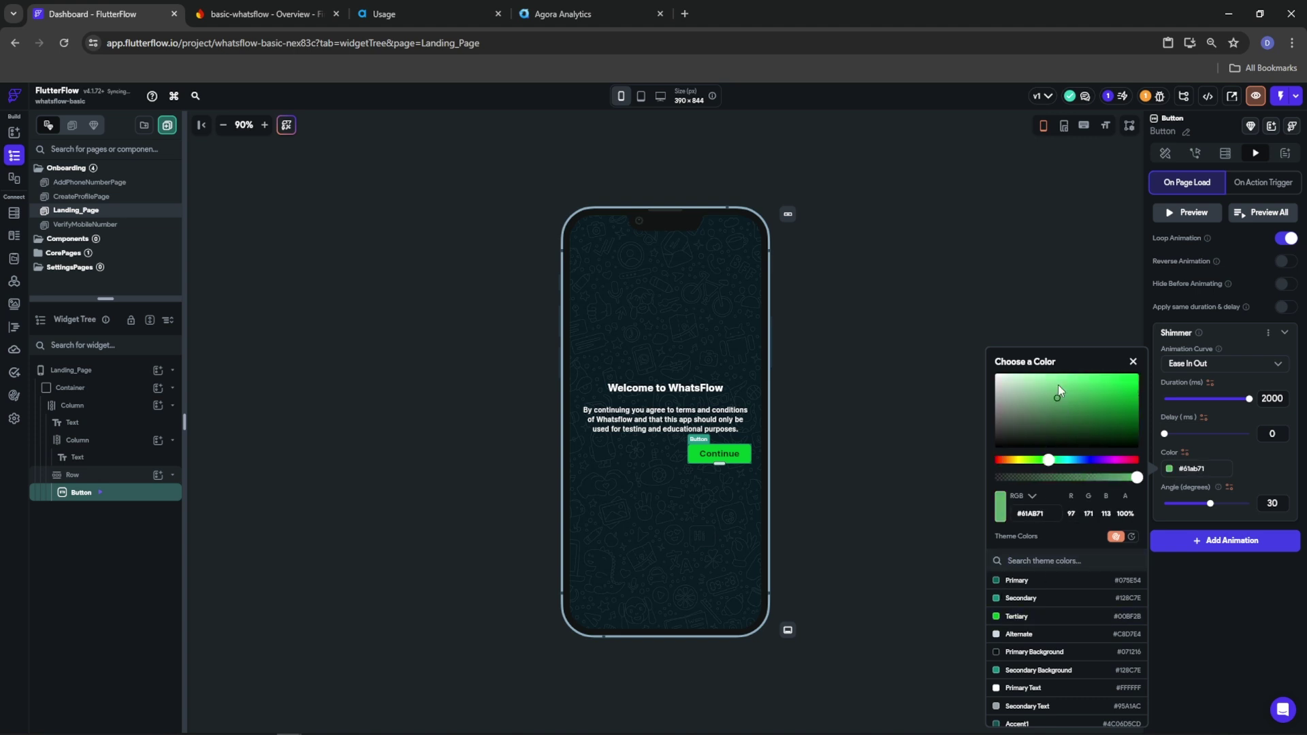
pyautogui.click(1248, 231)
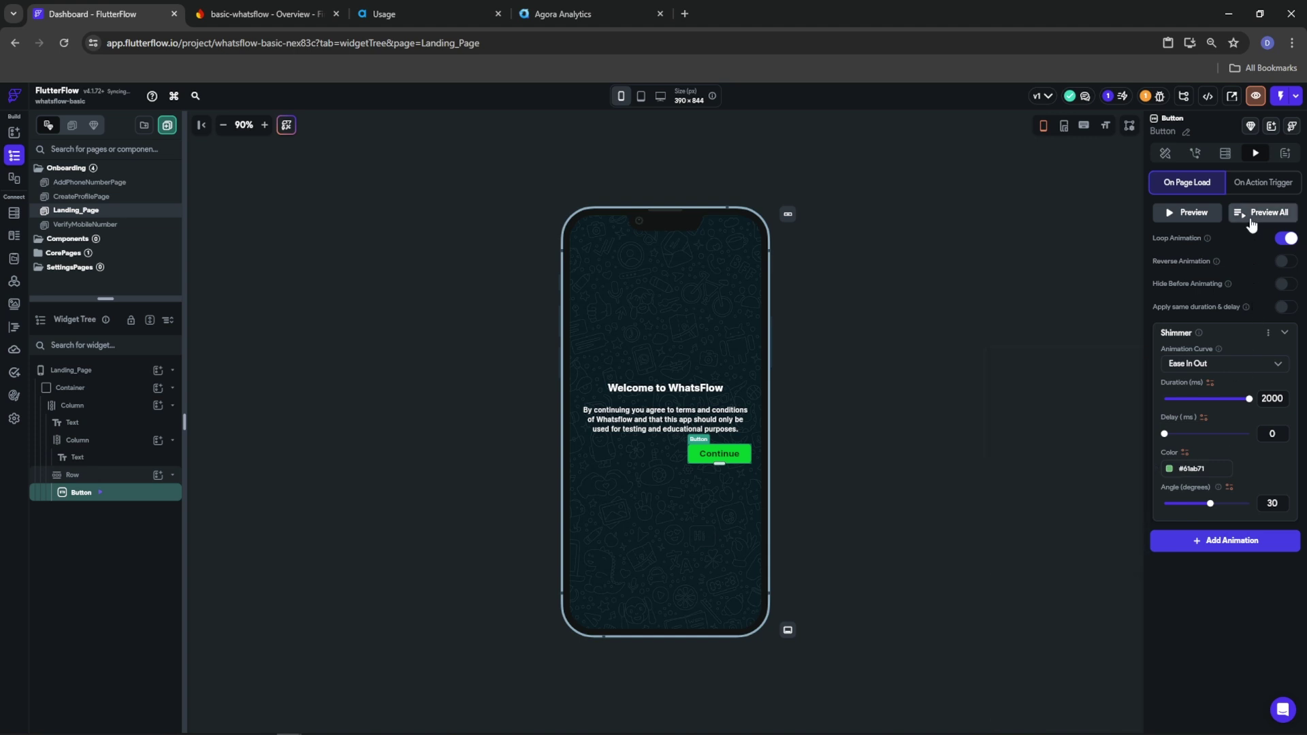
pyautogui.click(1251, 219)
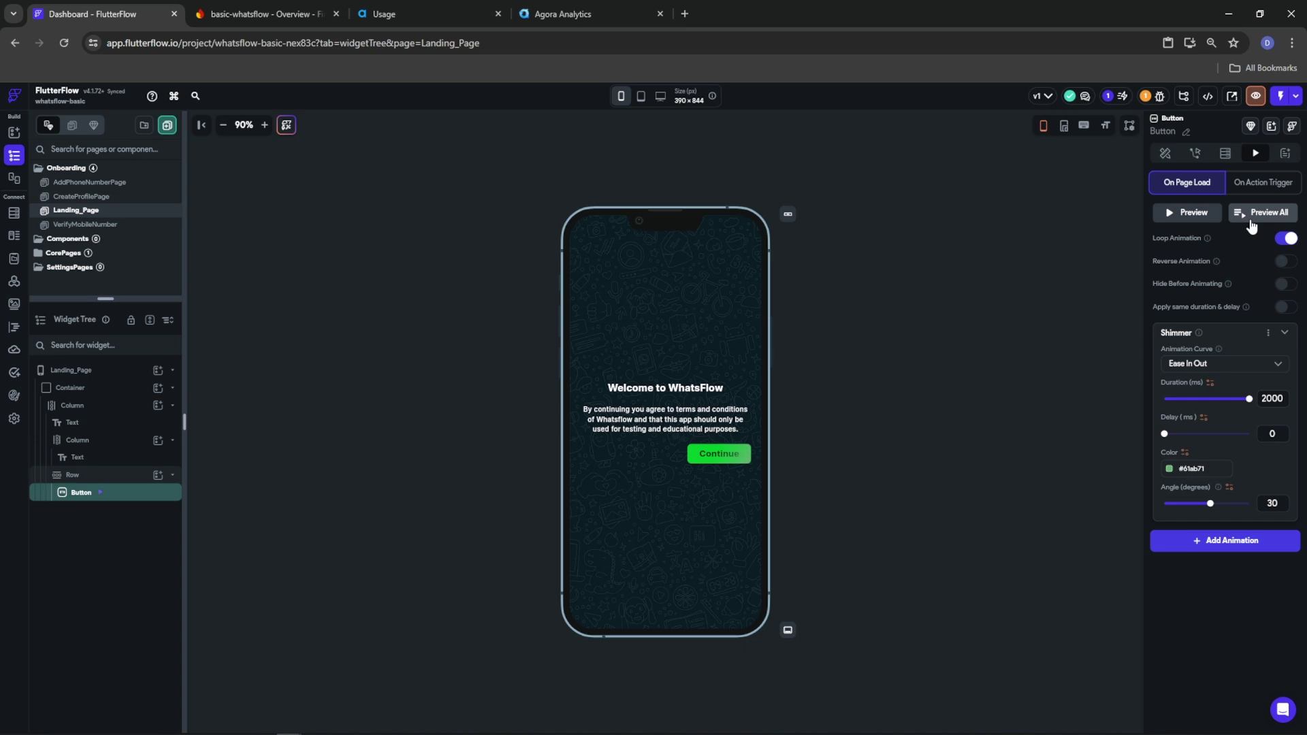
pyautogui.click(89, 225)
# Add a Shimmer animation to the Get OTP button on AddPhoneNumberPage
pyautogui.click(723, 466)
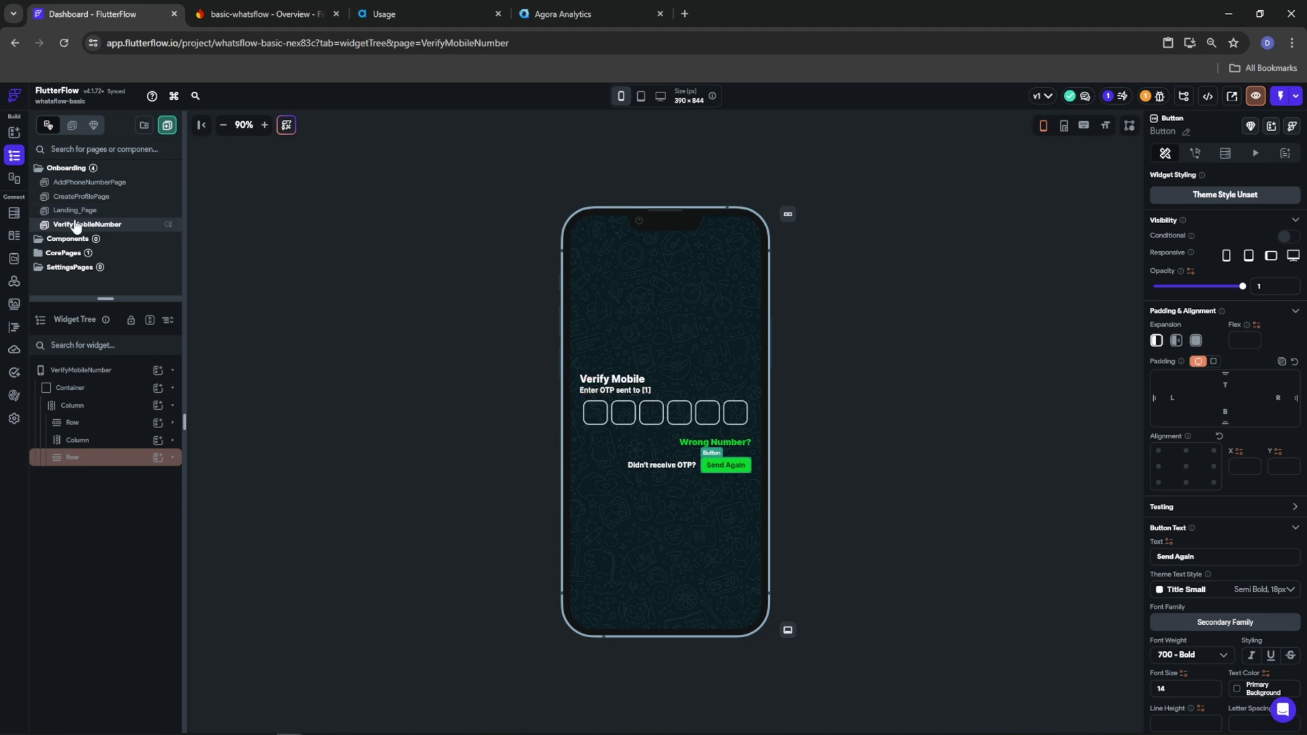
pyautogui.click(67, 211)
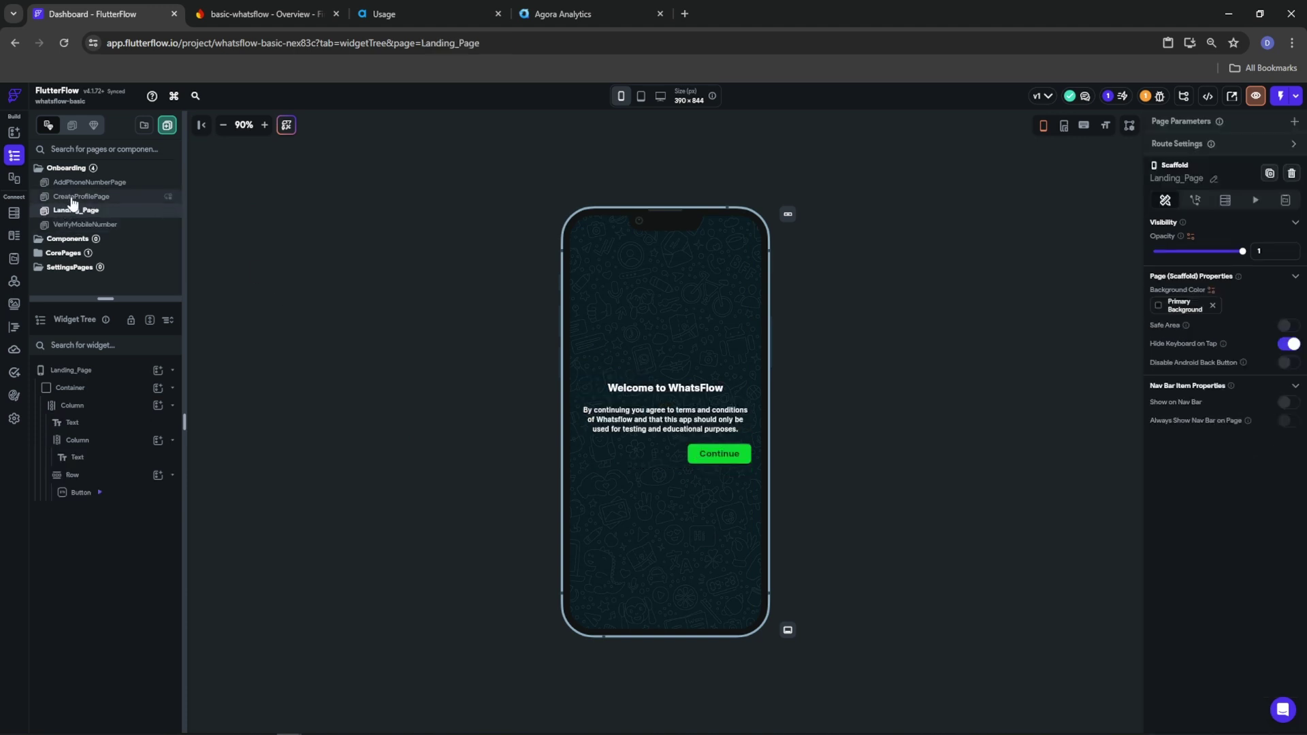
pyautogui.click(72, 197)
pyautogui.click(73, 182)
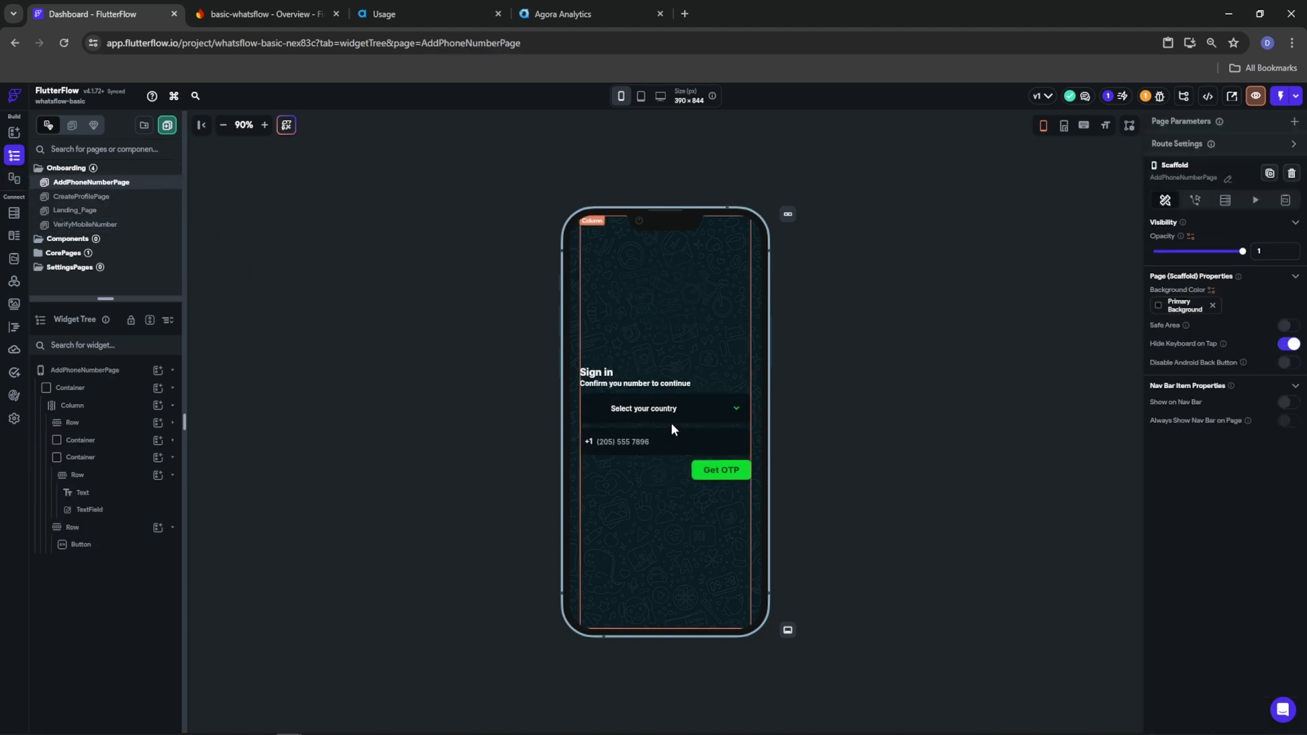
pyautogui.click(708, 468)
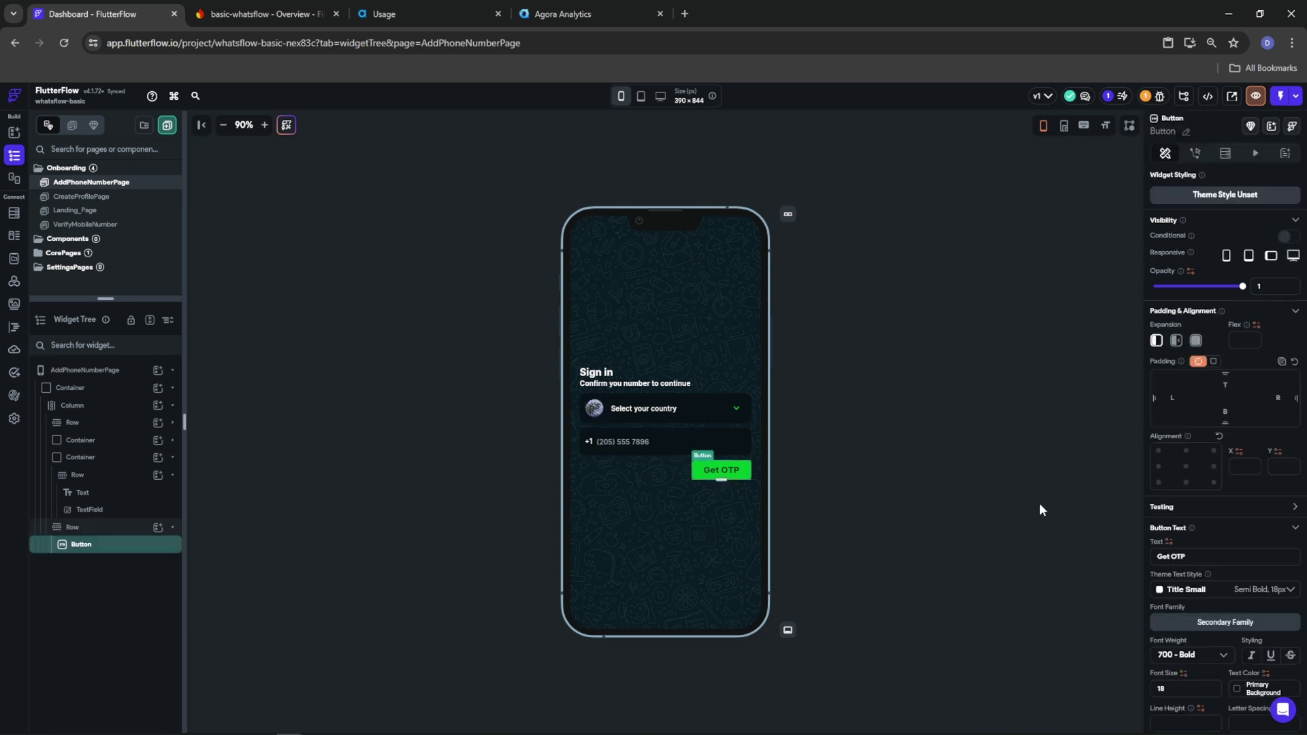
pyautogui.click(1255, 153)
pyautogui.click(1229, 213)
pyautogui.scroll(-3, 1219, 320)
pyautogui.click(1206, 338)
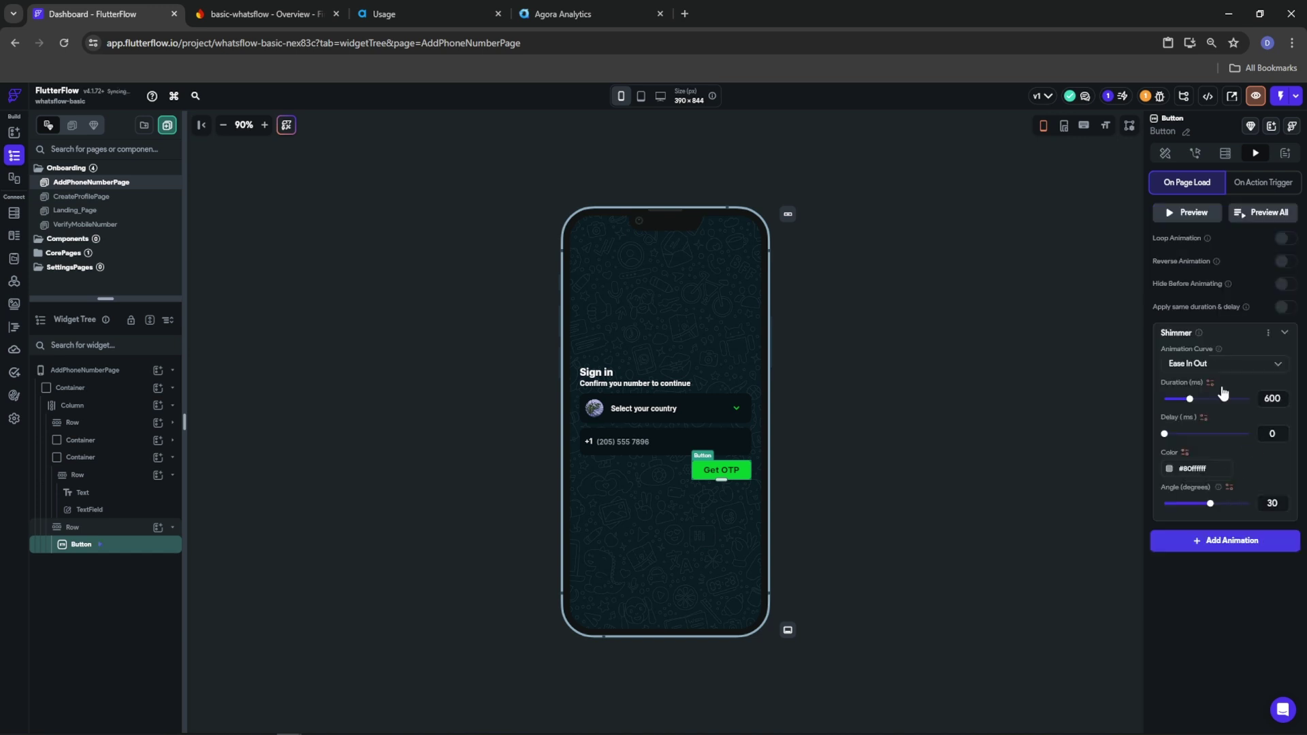
# Set the shimmer duration to 2000 ms with looping, and preview all animations
pyautogui.doubleClick(1287, 401)
pyautogui.write('2000')
pyautogui.click(1283, 242)
pyautogui.click(1253, 215)
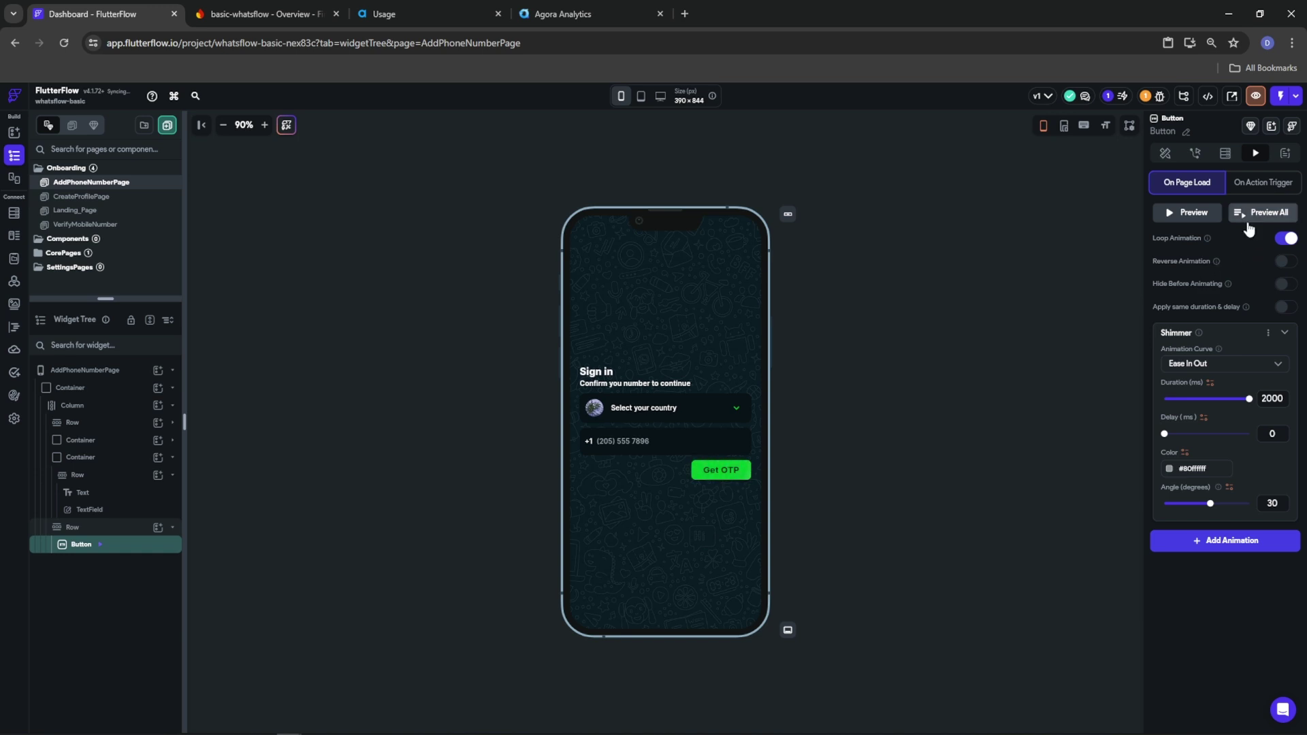
pyautogui.doubleClick(1199, 465)
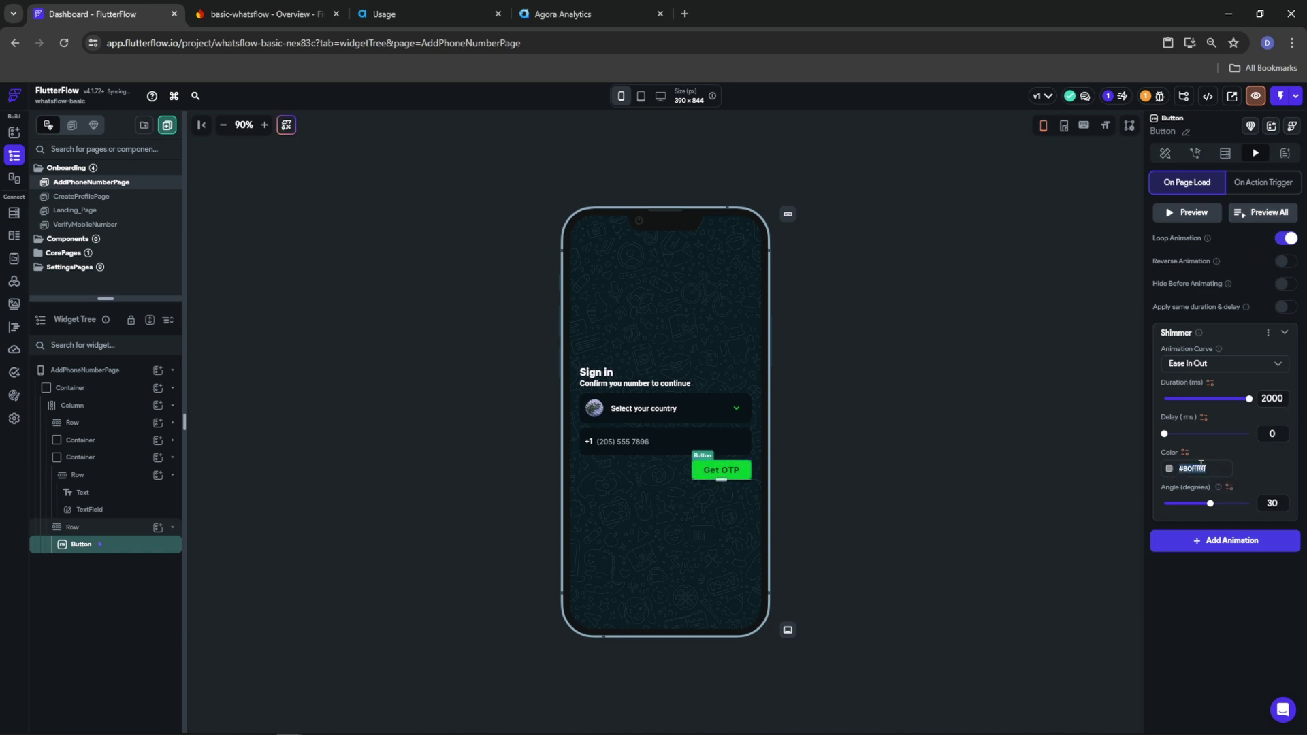
pyautogui.click(1266, 211)
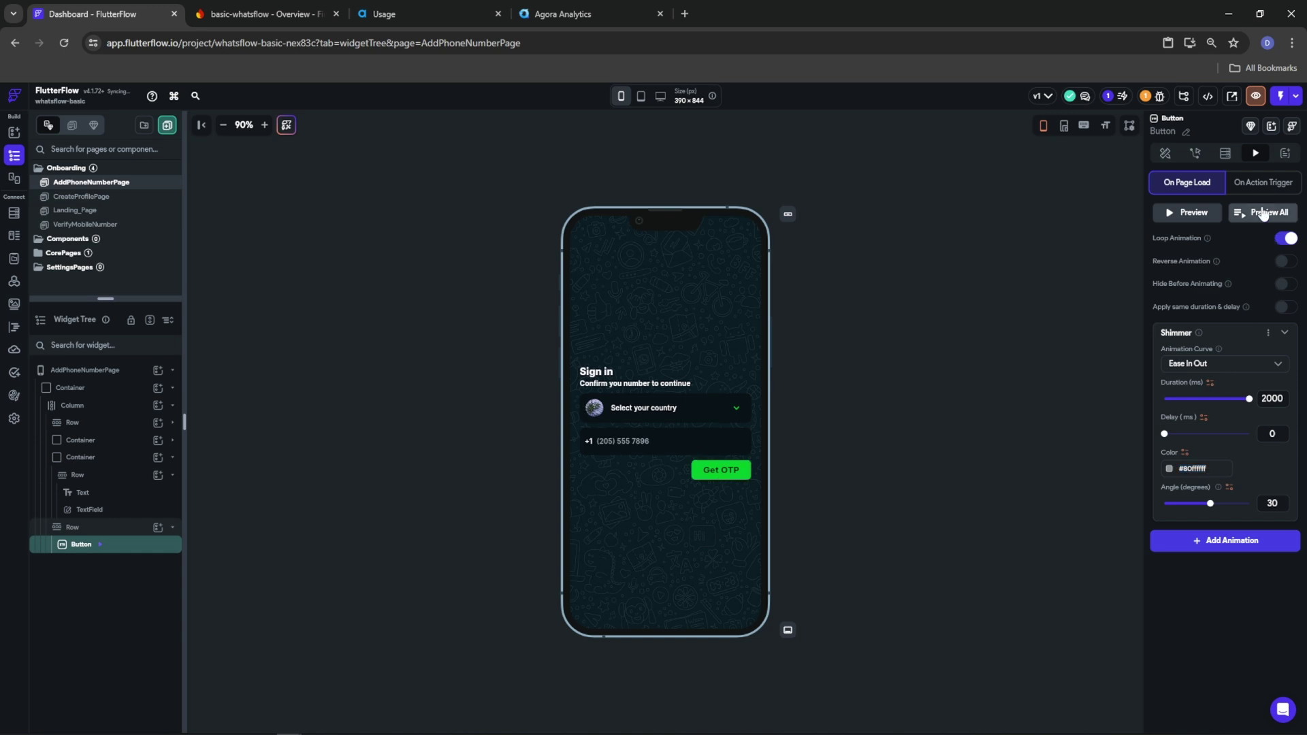
pyautogui.click(80, 196)
# Set the Save button's shimmer colour to #80ffffff on CreateProfilePage
pyautogui.click(665, 470)
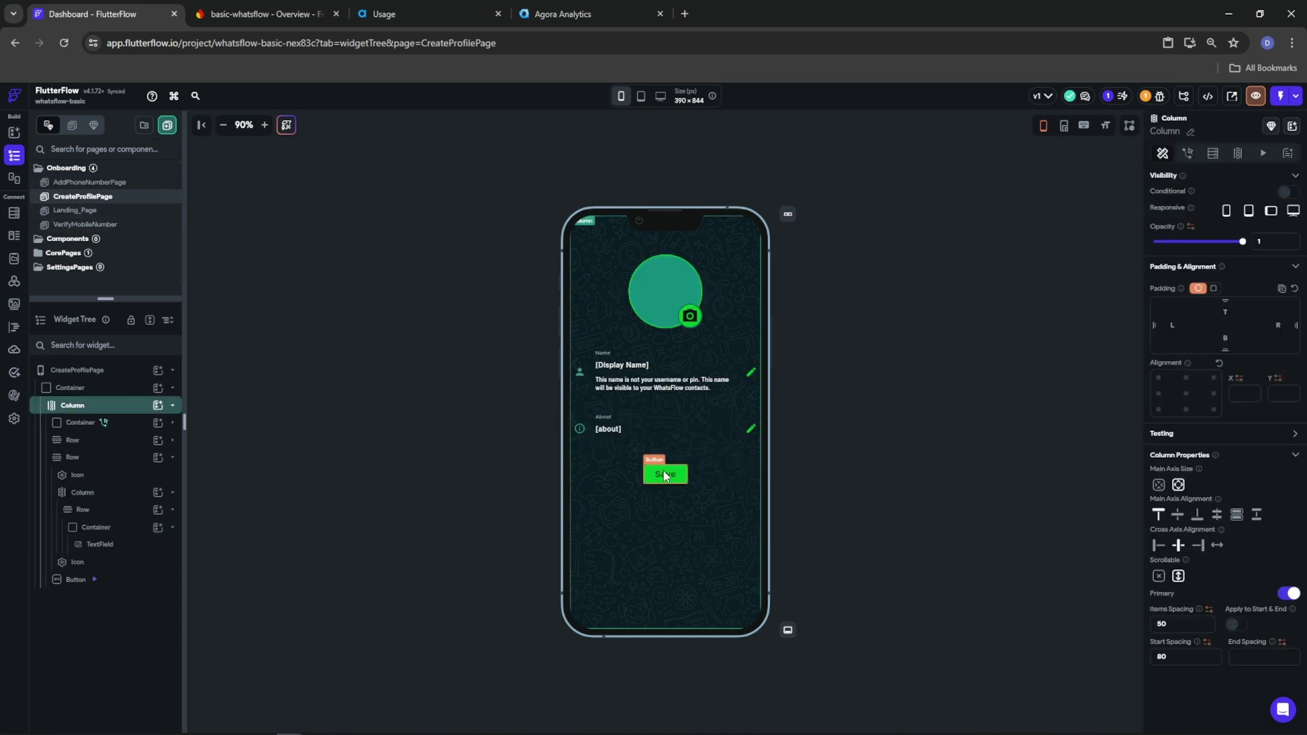
pyautogui.click(1256, 153)
pyautogui.click(1169, 469)
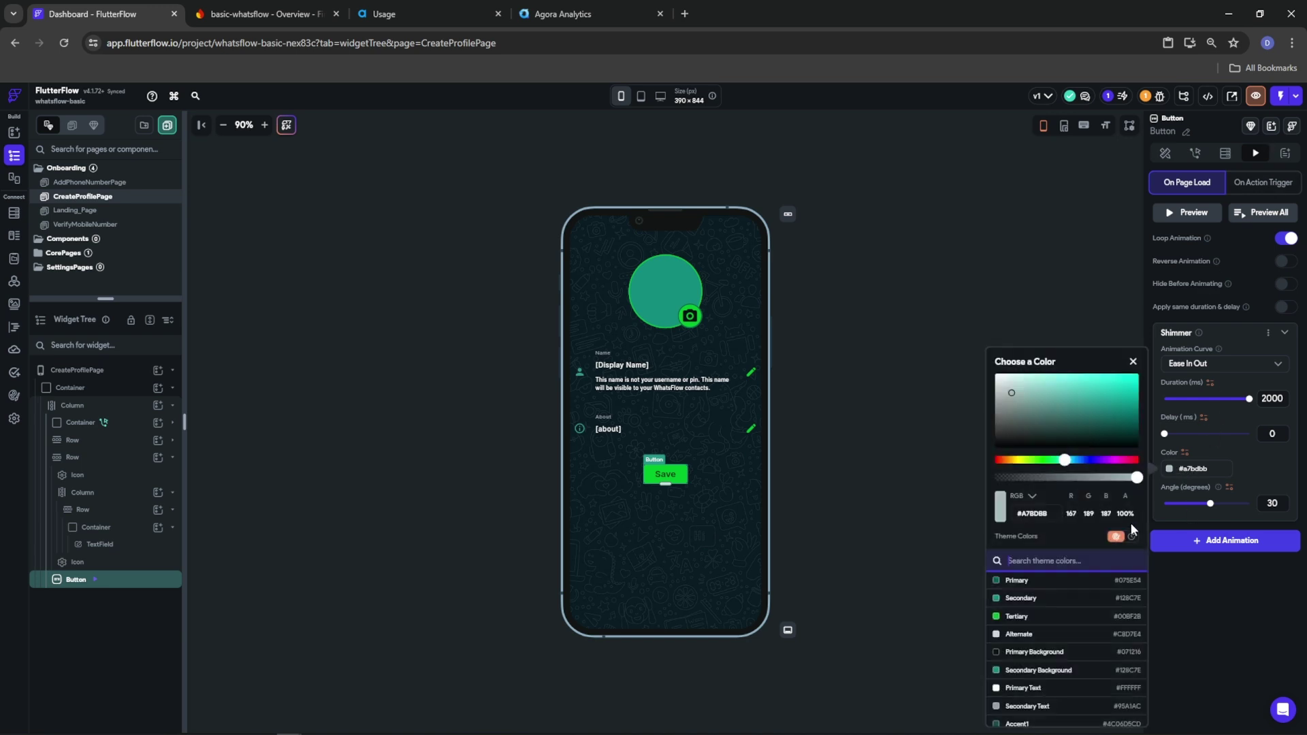
pyautogui.hotkey('ctrl', 'a')
pyautogui.write('#80ffffff')
pyautogui.press('Return')
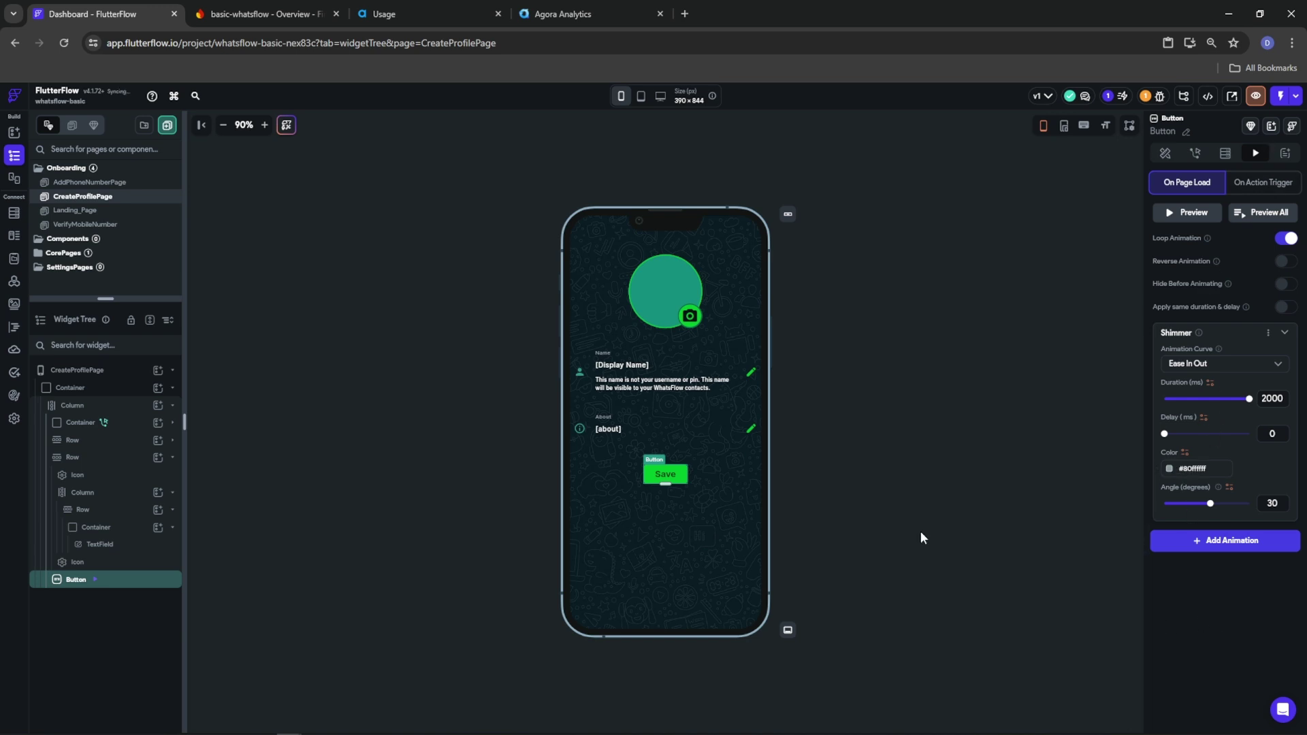
# Set Landing_Page's Continue button shimmer colour to #80ffffff as well
pyautogui.click(74, 210)
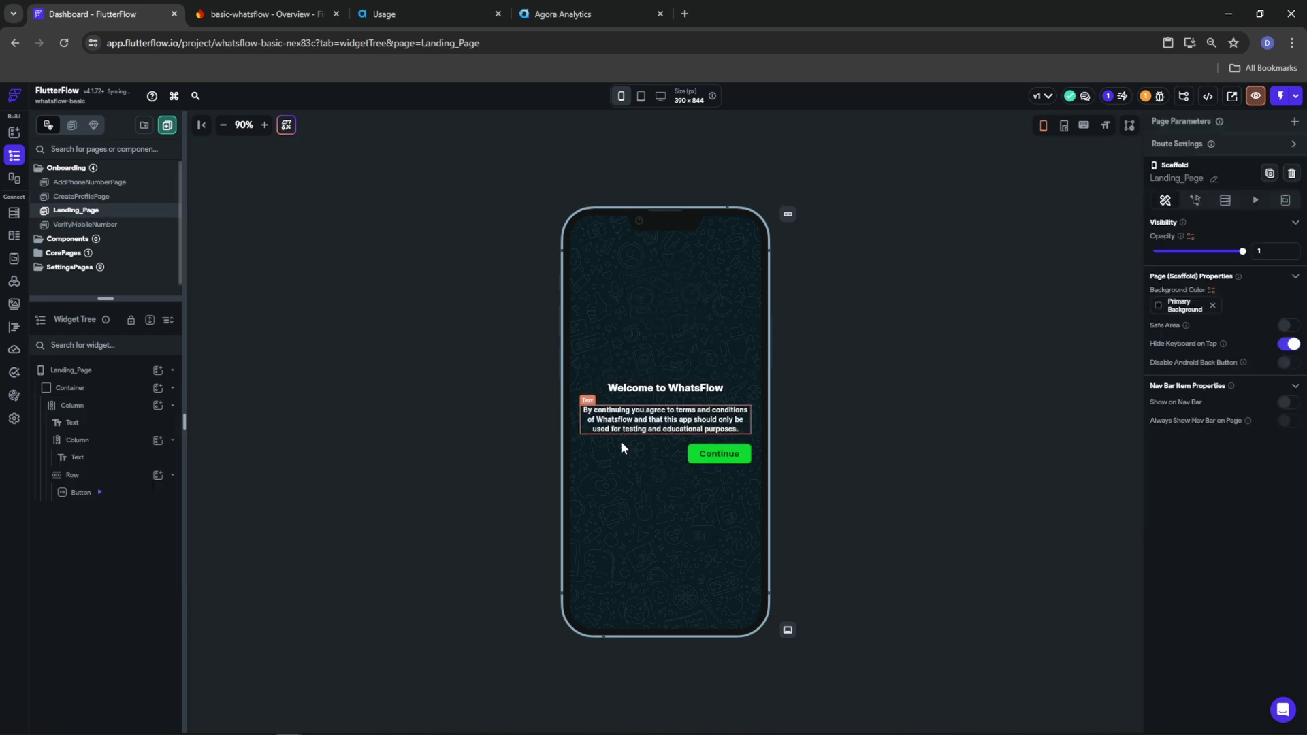
pyautogui.click(721, 457)
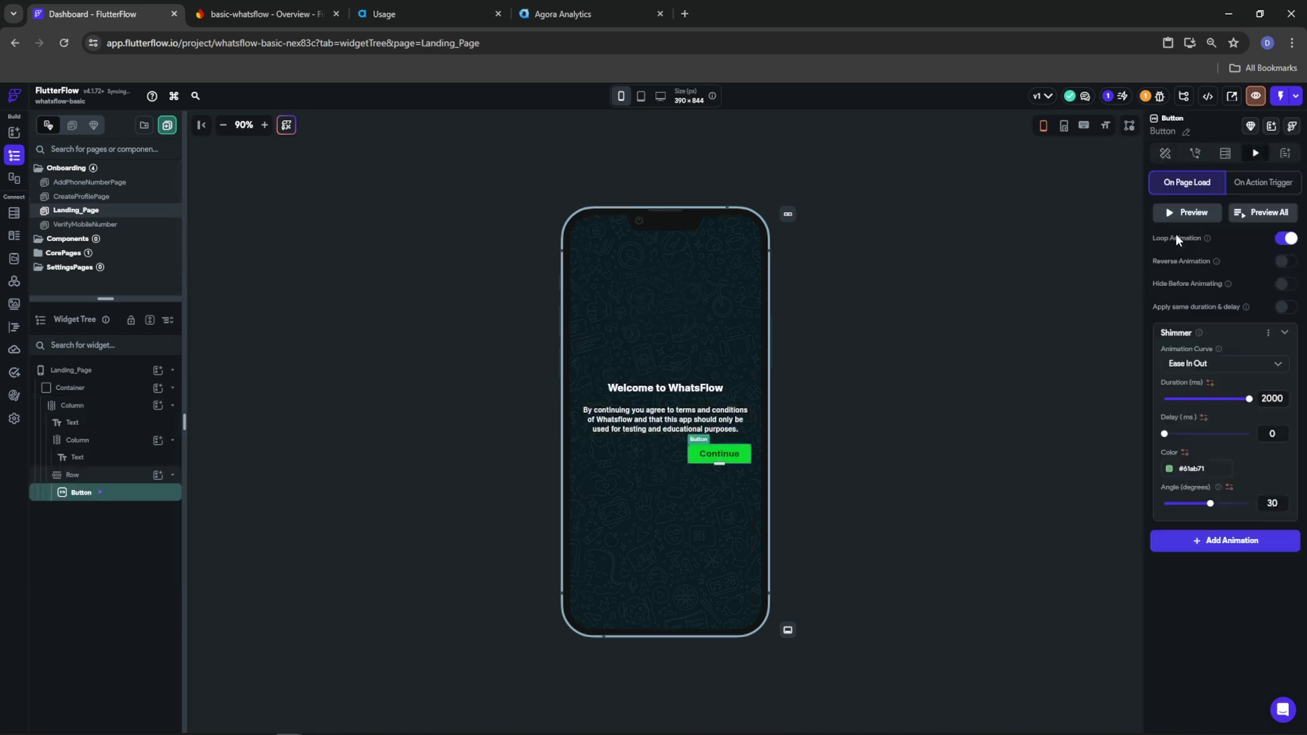
pyautogui.click(1182, 467)
pyautogui.click(1034, 513)
pyautogui.write('#80FFFFFF')
pyautogui.click(1216, 614)
pyautogui.click(80, 226)
# Add a looping 2000 ms Shimmer animation to the Send Again button
pyautogui.click(717, 468)
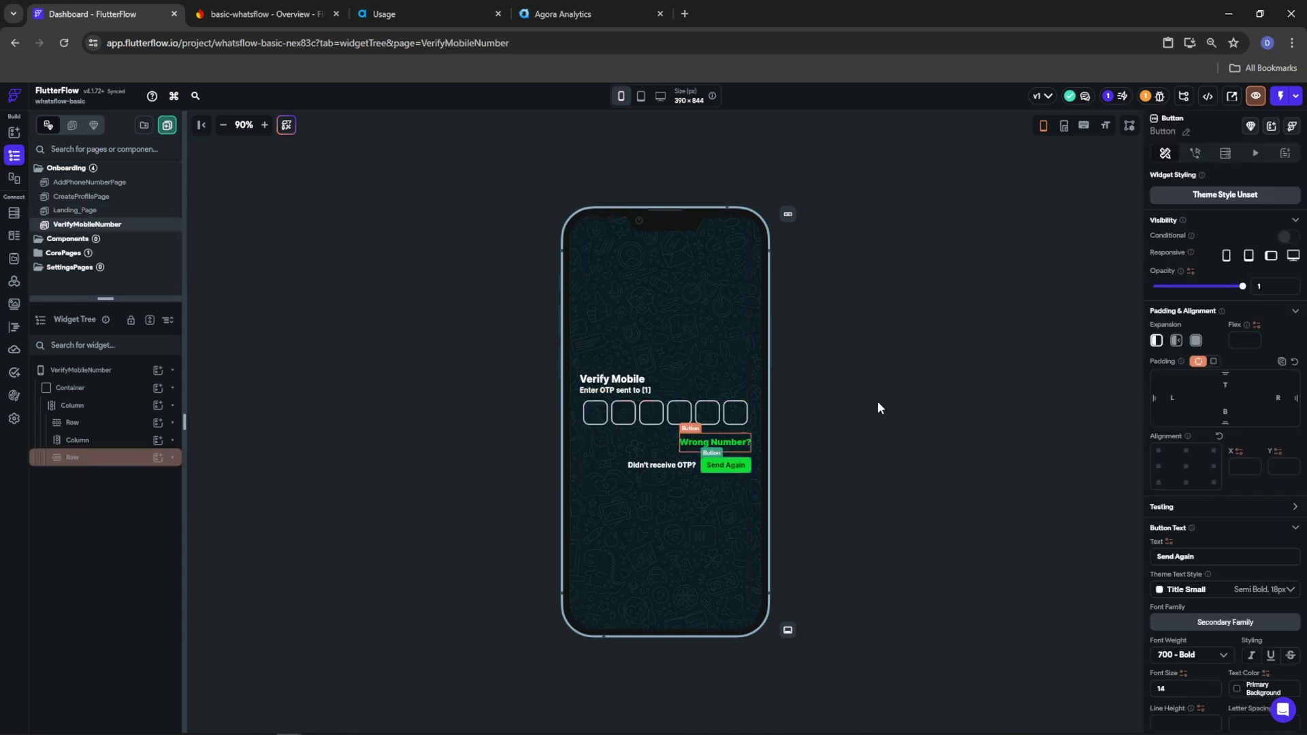
pyautogui.click(1195, 152)
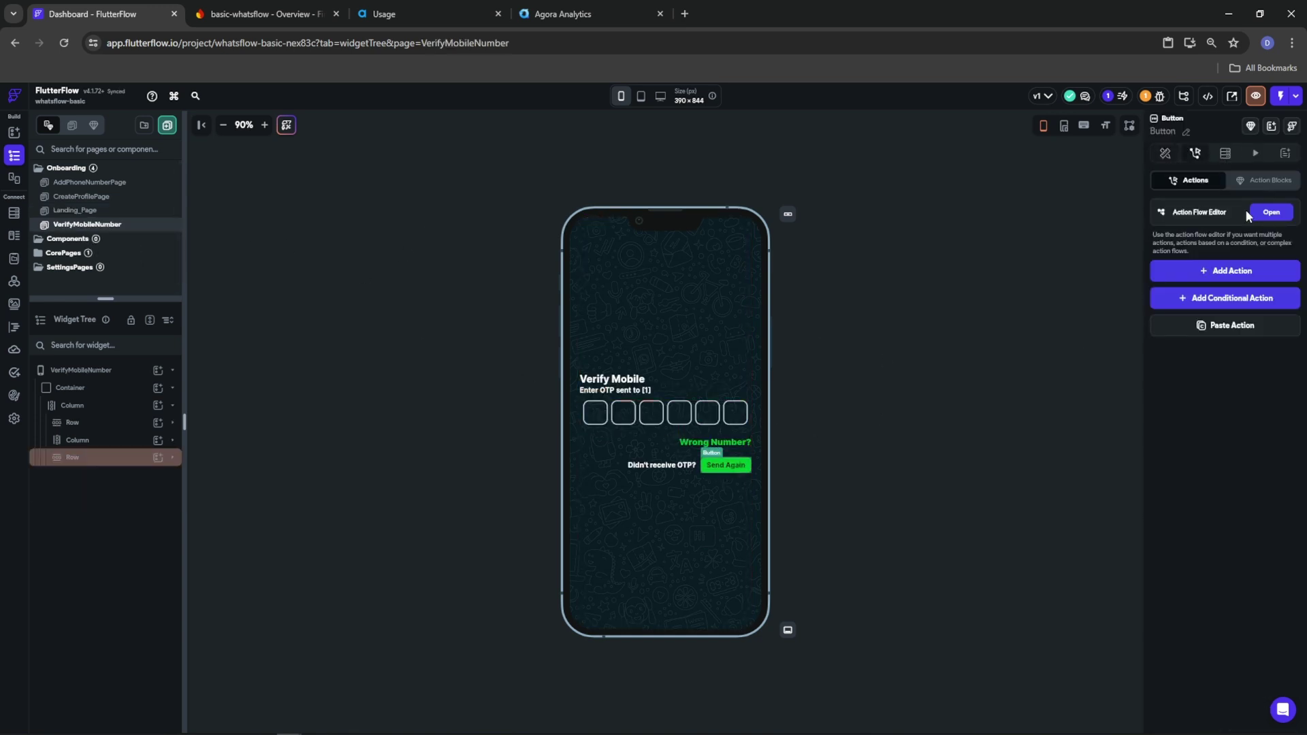
pyautogui.click(1256, 152)
pyautogui.click(1198, 215)
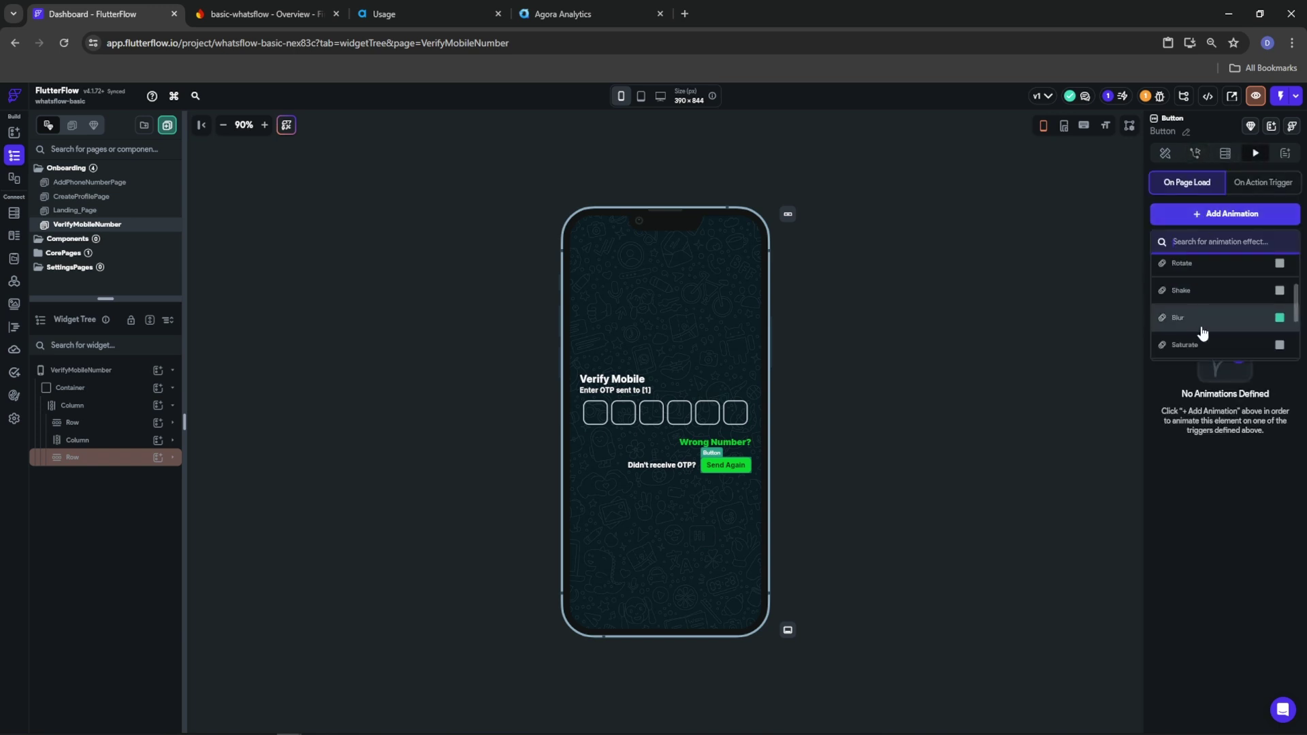
pyautogui.click(1215, 343)
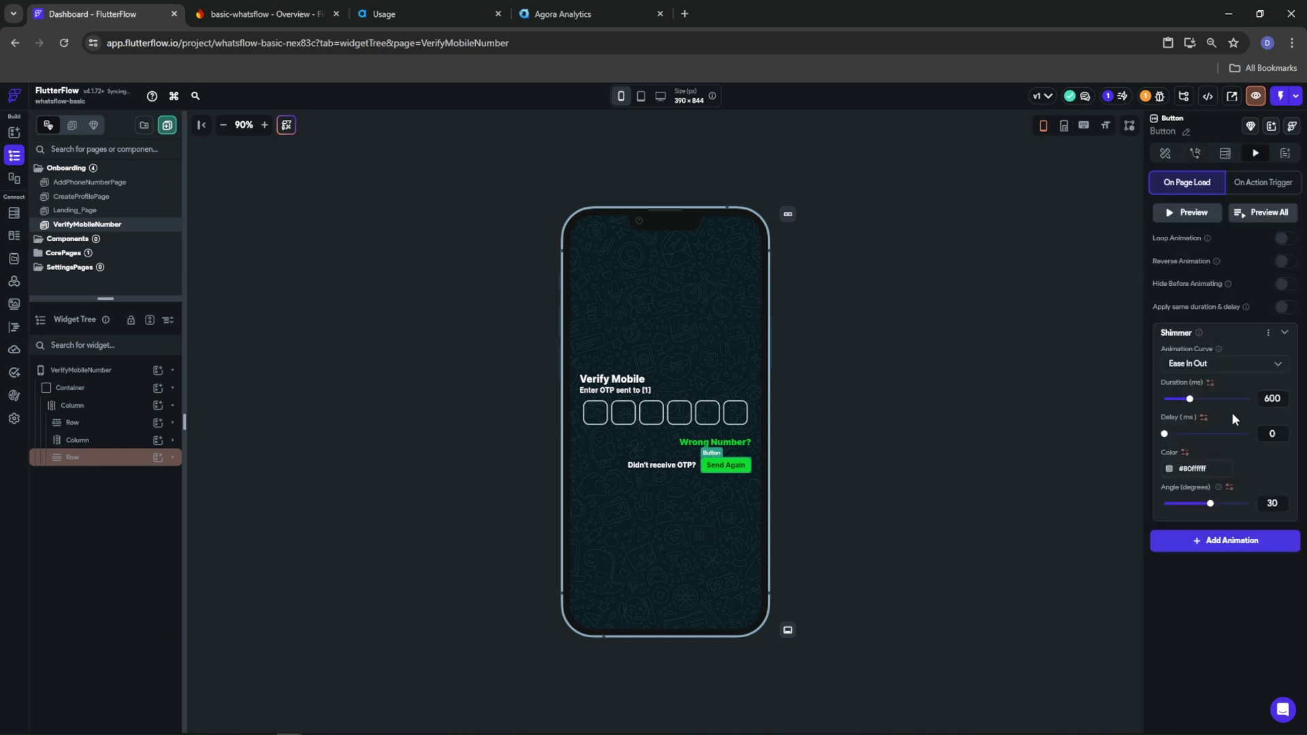
pyautogui.hotkey('ctrl', 'a')
pyautogui.press('BackSpace')
pyautogui.write('2000')
pyautogui.click(1284, 239)
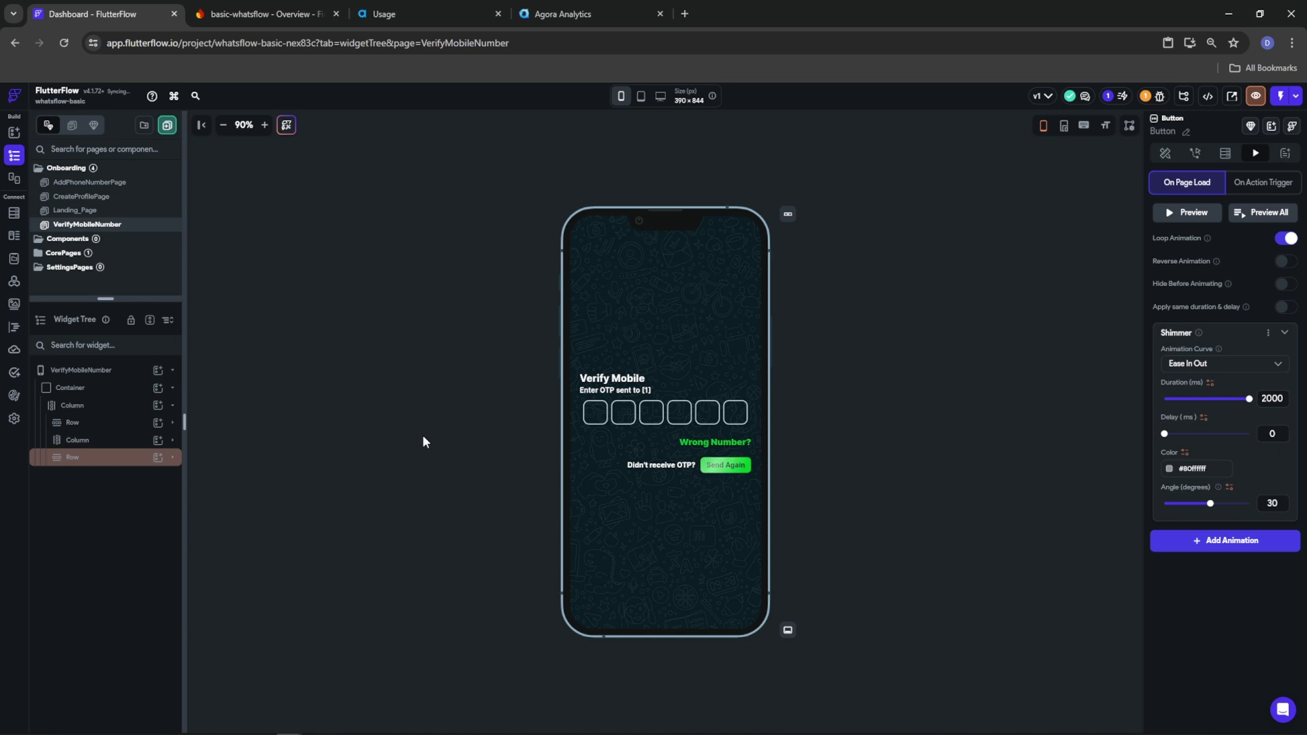
pyautogui.click(406, 414)
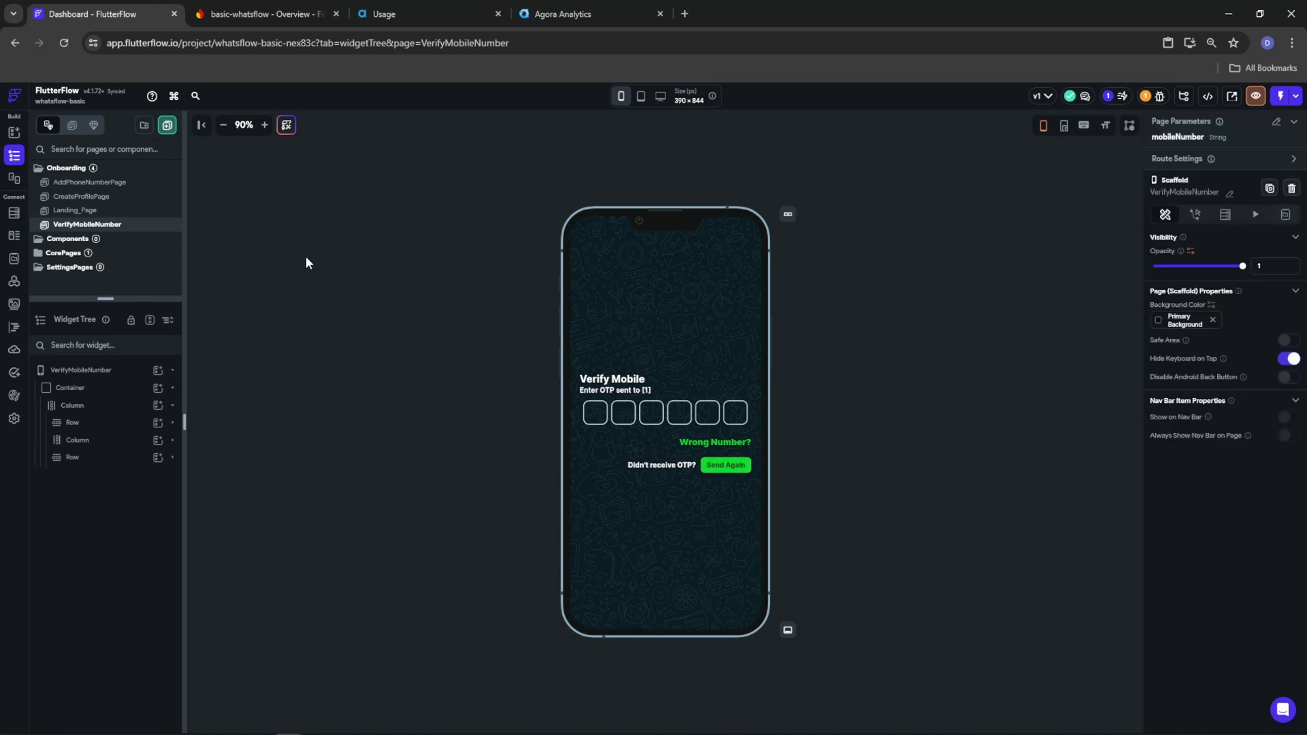
# Select Landing_Page's Continue button and show its actions
pyautogui.click(77, 201)
pyautogui.click(75, 210)
pyautogui.click(696, 458)
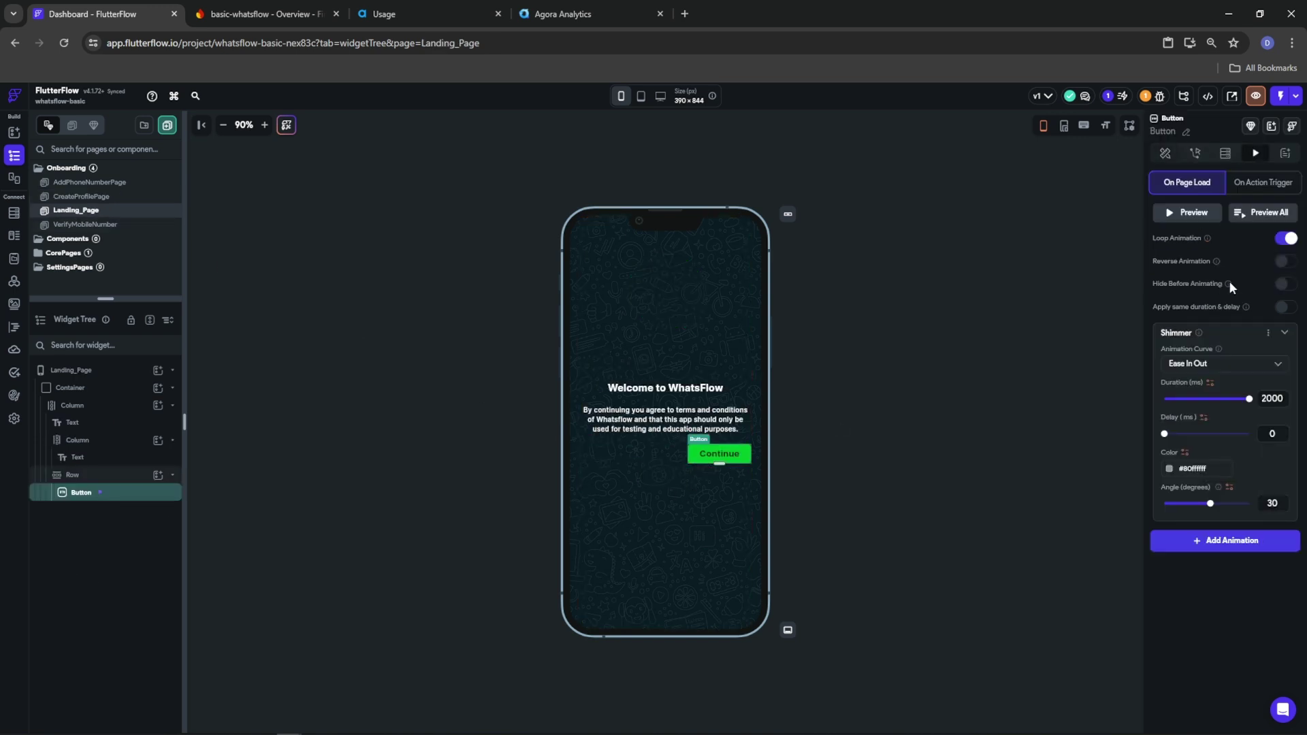
pyautogui.click(1197, 154)
# Make Continue navigate to AddPhoneNumberPage with a 250 ms Slide Right transition, back navigation disabled
pyautogui.click(1236, 269)
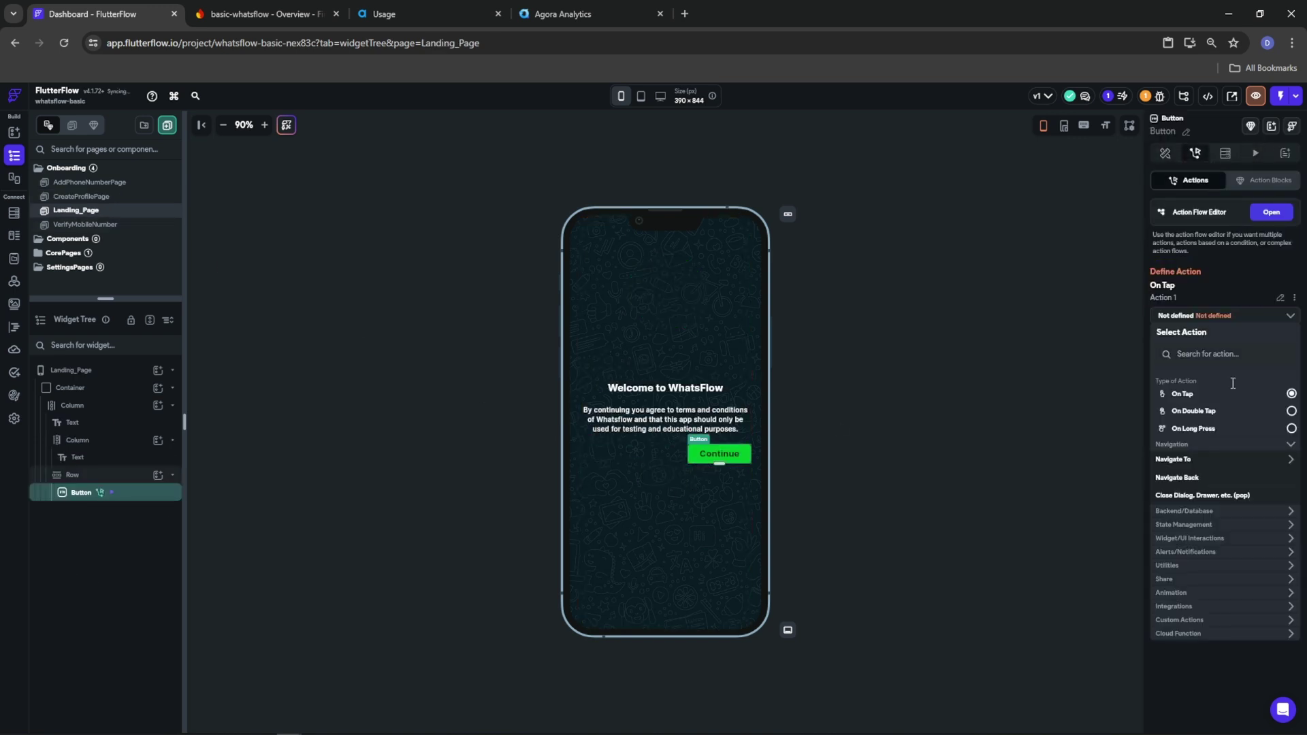
pyautogui.click(1195, 459)
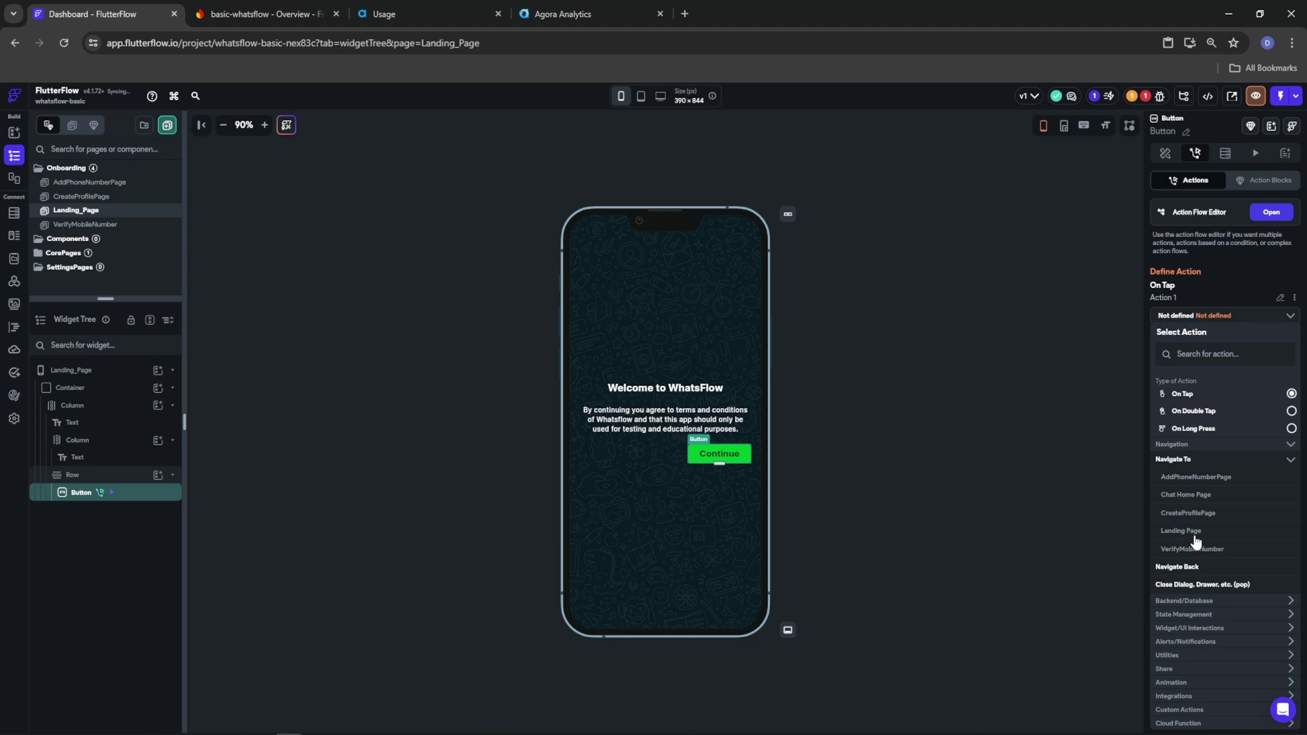
pyautogui.click(1200, 479)
pyautogui.click(1212, 429)
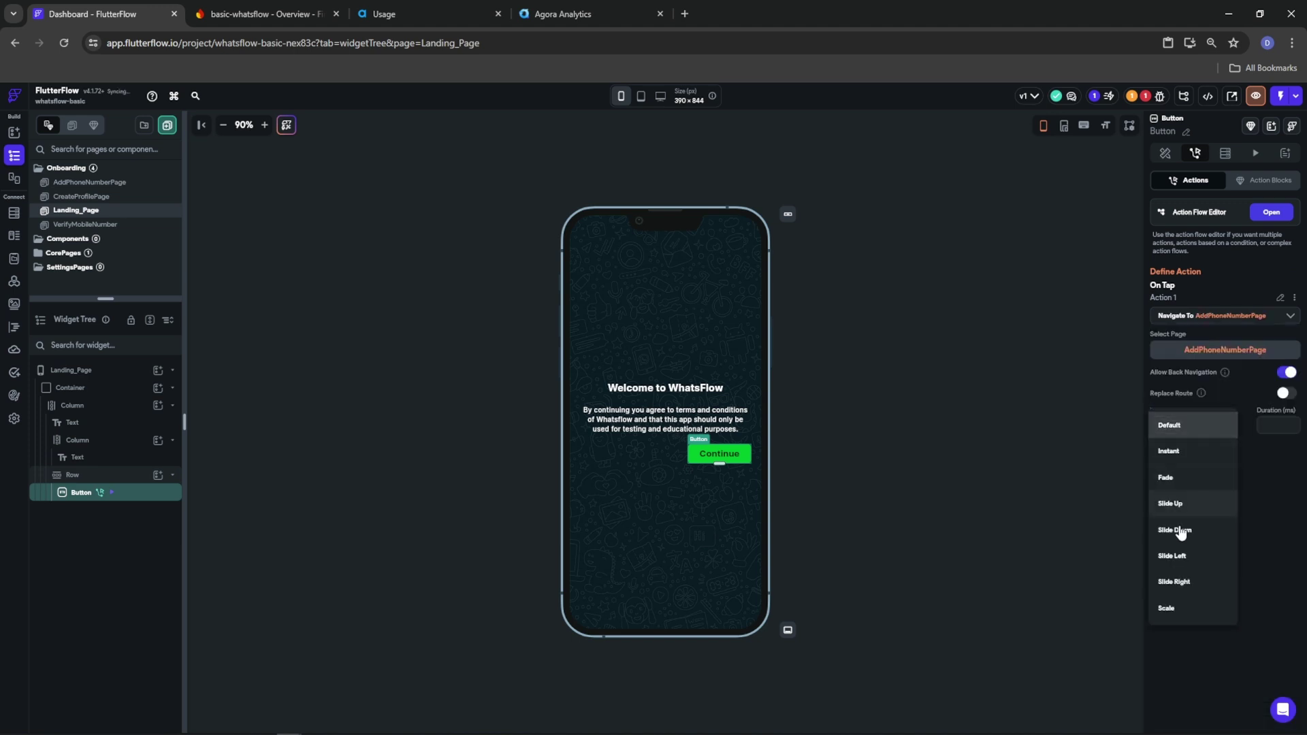
pyautogui.click(1190, 581)
pyautogui.write('250')
pyautogui.click(1287, 372)
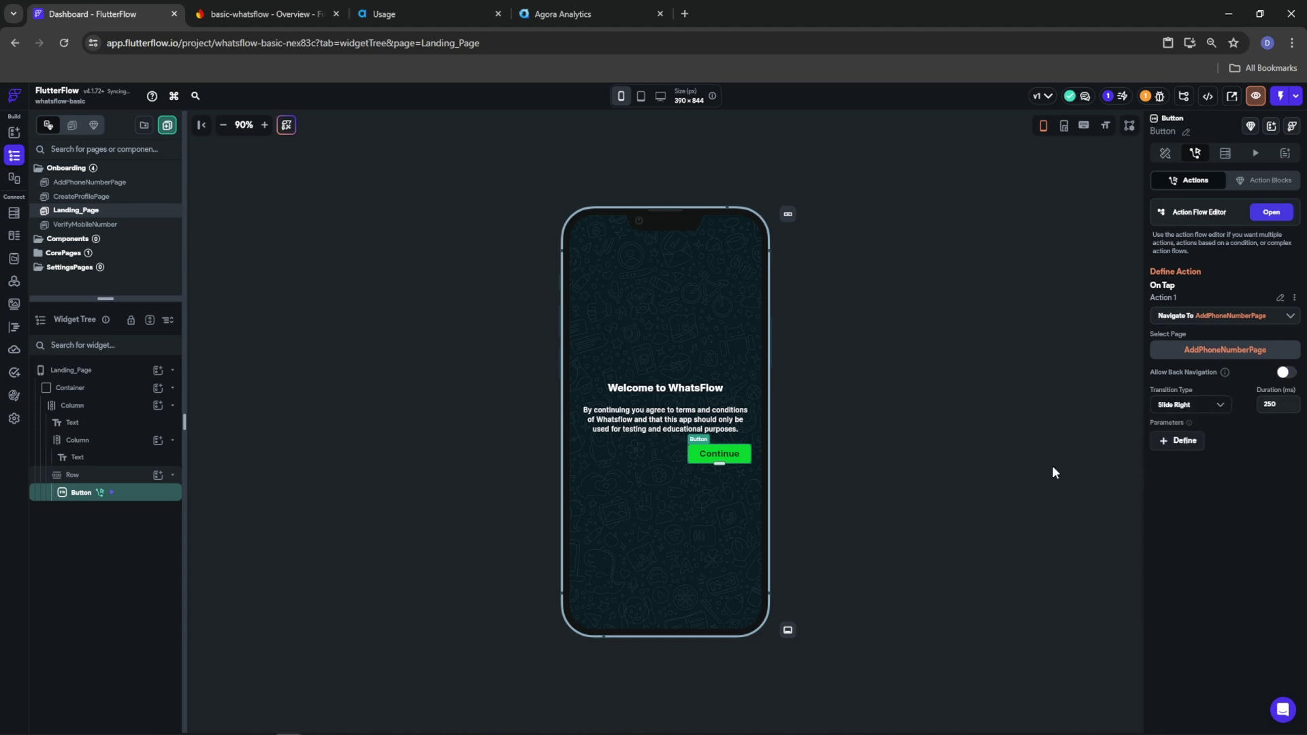
pyautogui.click(62, 197)
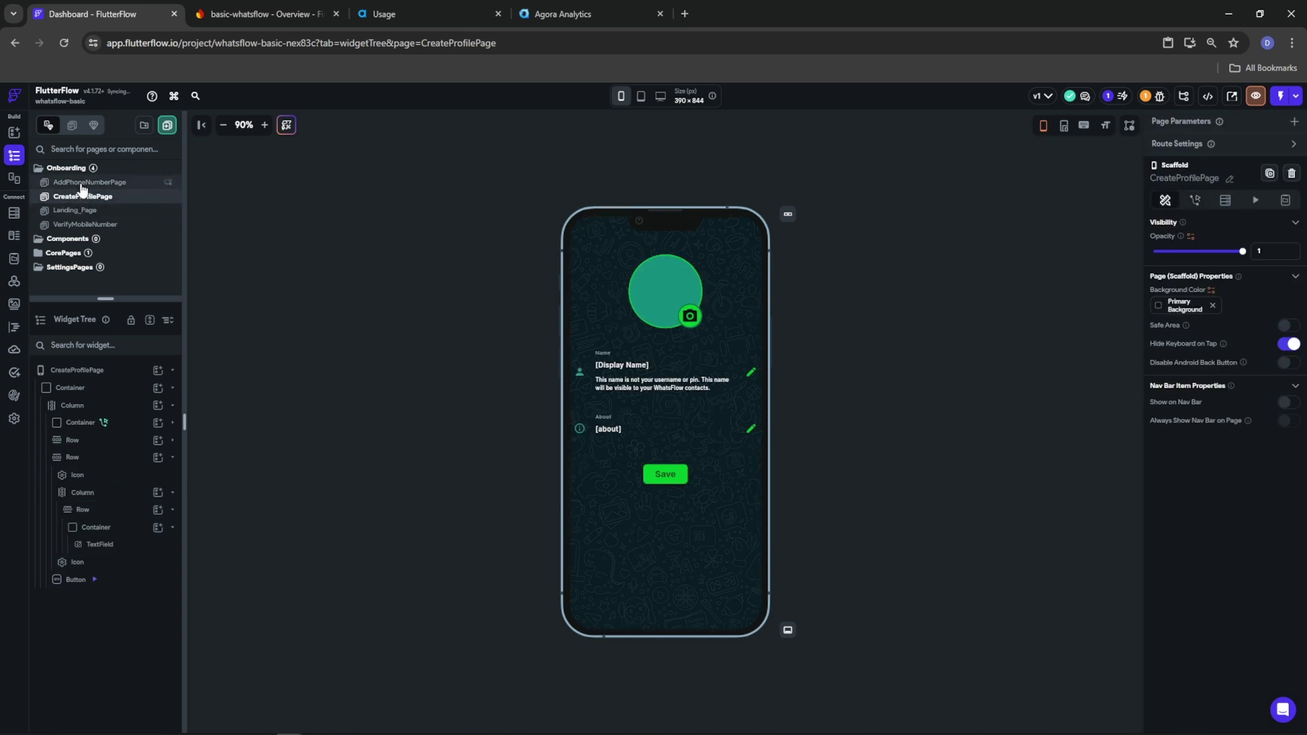
# On AddPhoneNumberPage, set the country dropdown's options from a variable and expand Custom Functions
pyautogui.click(82, 184)
pyautogui.click(654, 407)
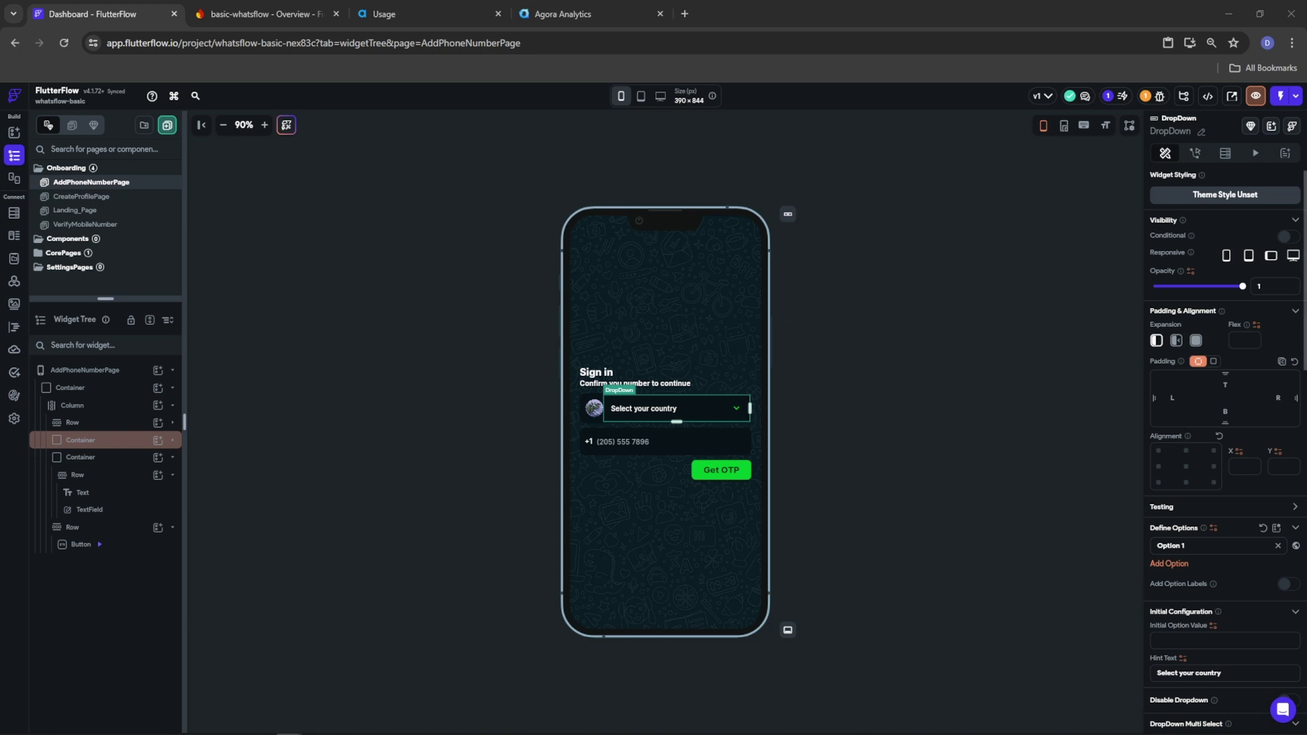
pyautogui.click(1213, 527)
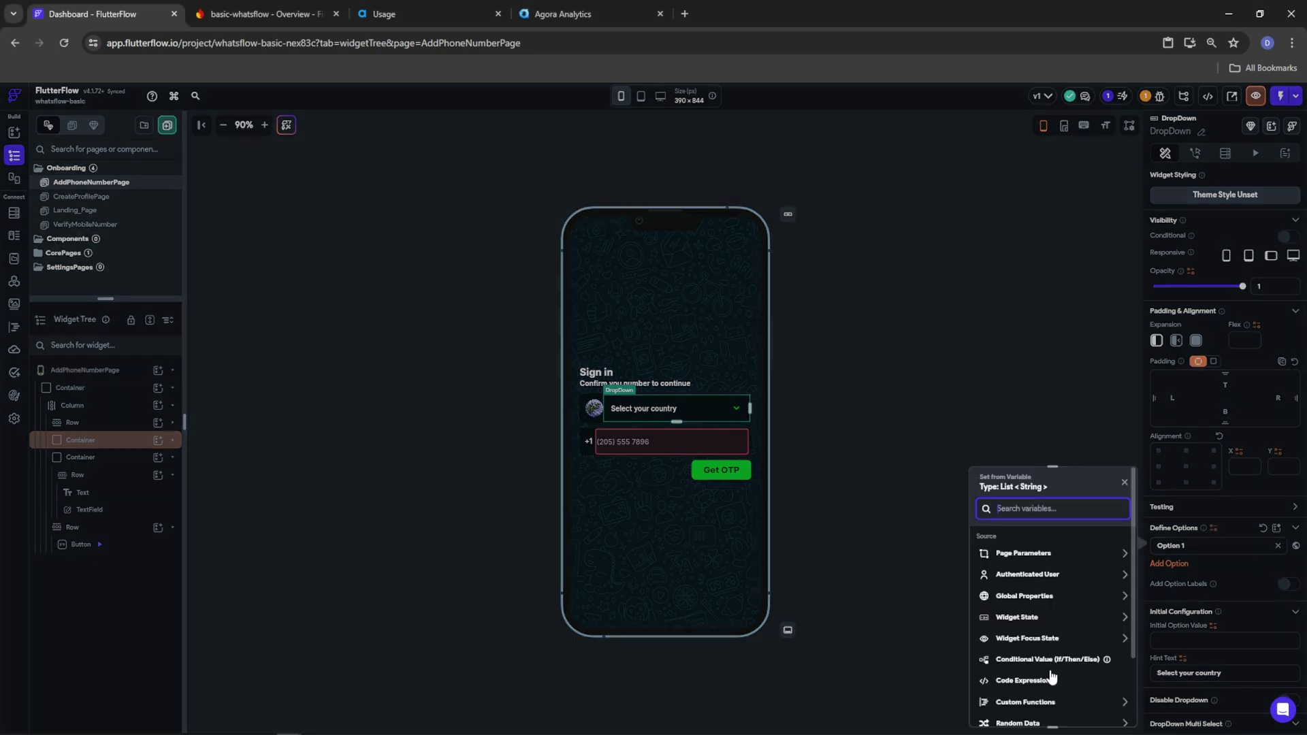
pyautogui.scroll(-2, 1045, 621)
pyautogui.click(1036, 621)
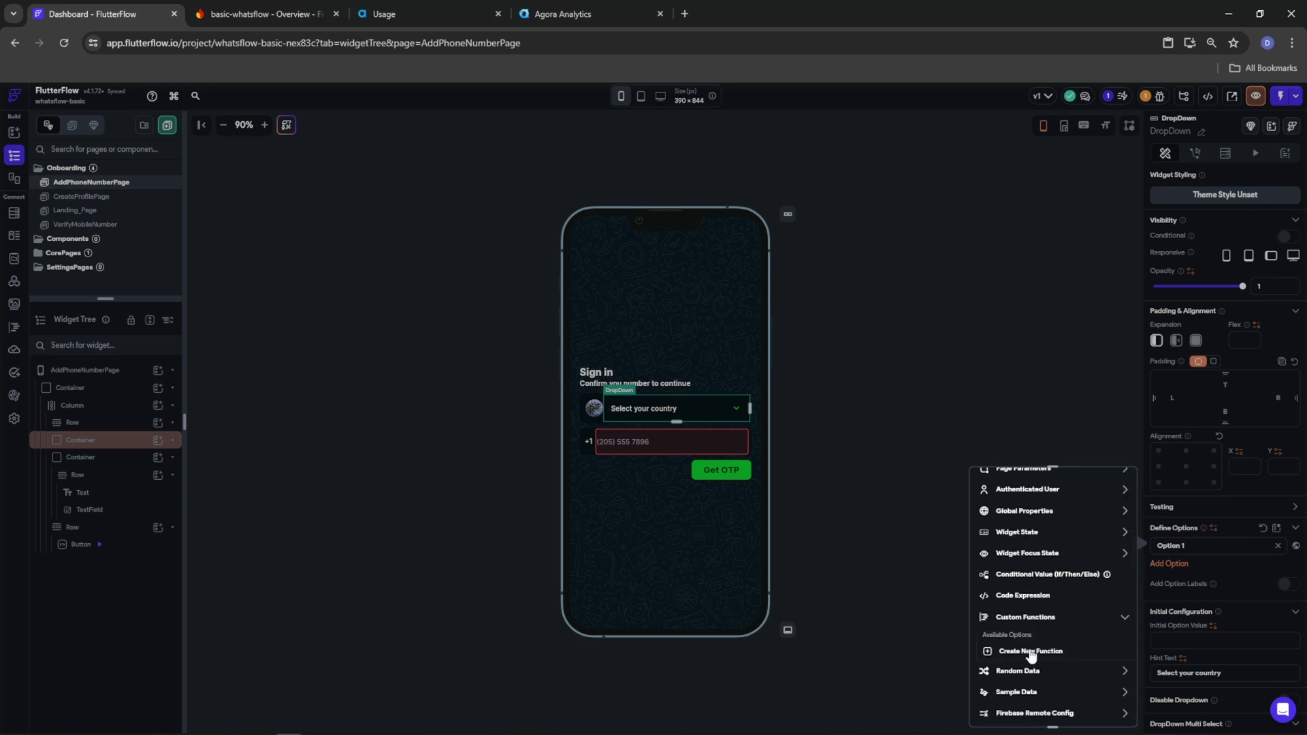
# Create the countryList custom function and paste in the list of countries
pyautogui.click(1032, 655)
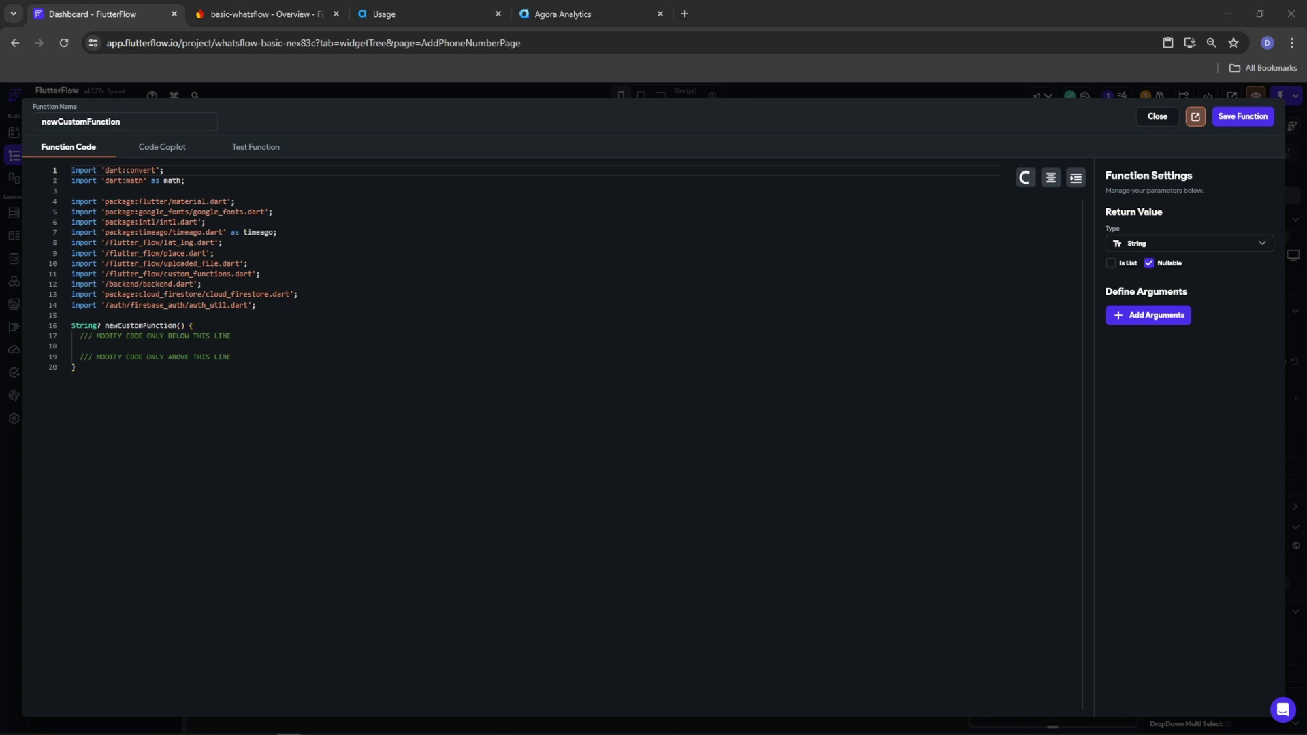
pyautogui.doubleClick(102, 121)
pyautogui.write('CountryList')
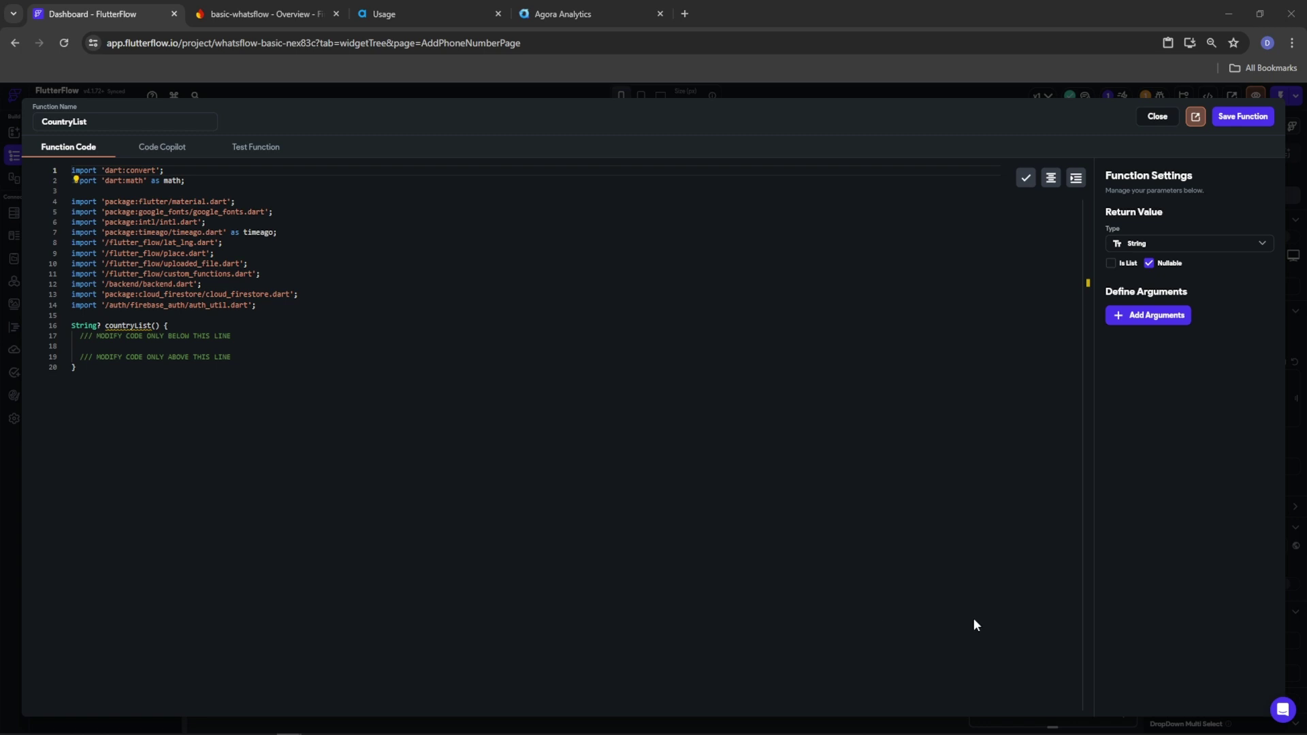
pyautogui.click(175, 347)
pyautogui.hotkey('ctrl', 'v')
# Make countryList return a non-nullable List with no arguments, then close the editor
pyautogui.scroll(15, 596, 551)
pyautogui.moveTo(1090, 466); pyautogui.dragTo(1088, 225)
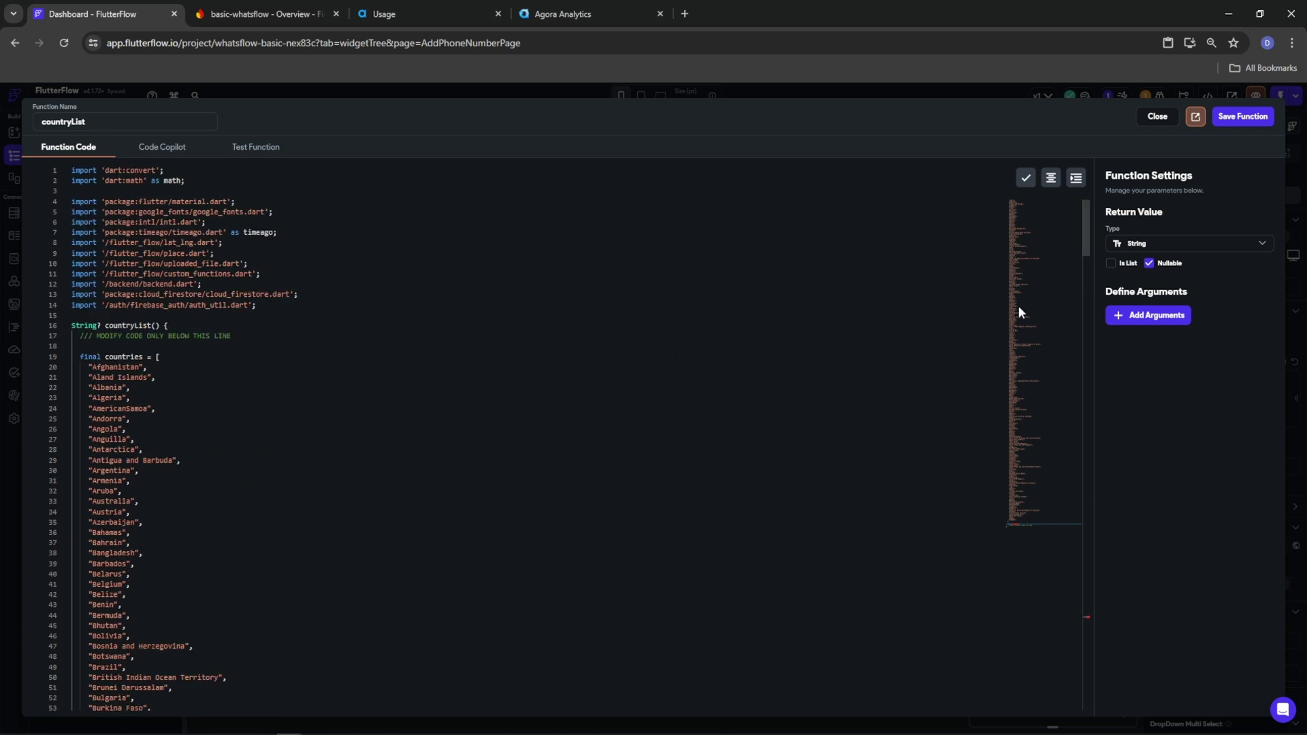
pyautogui.click(1112, 263)
pyautogui.click(1160, 318)
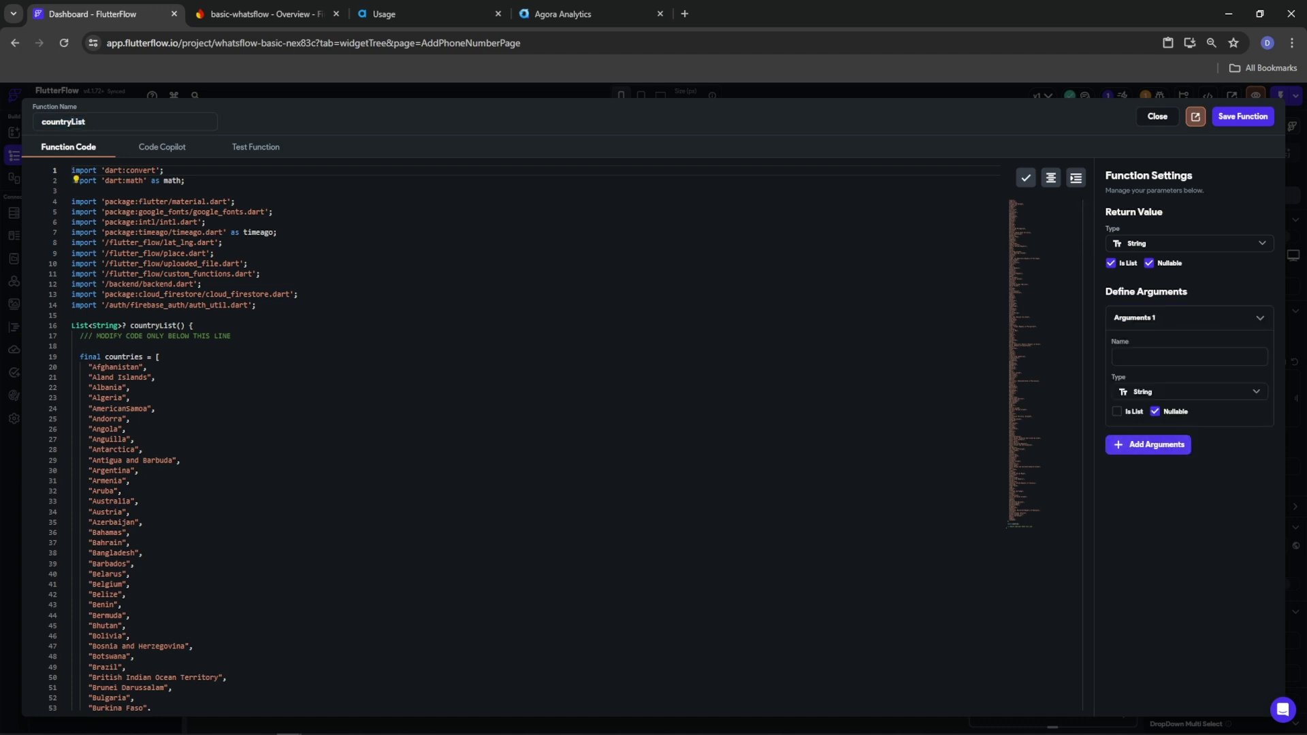
pyautogui.click(1150, 264)
pyautogui.click(1234, 318)
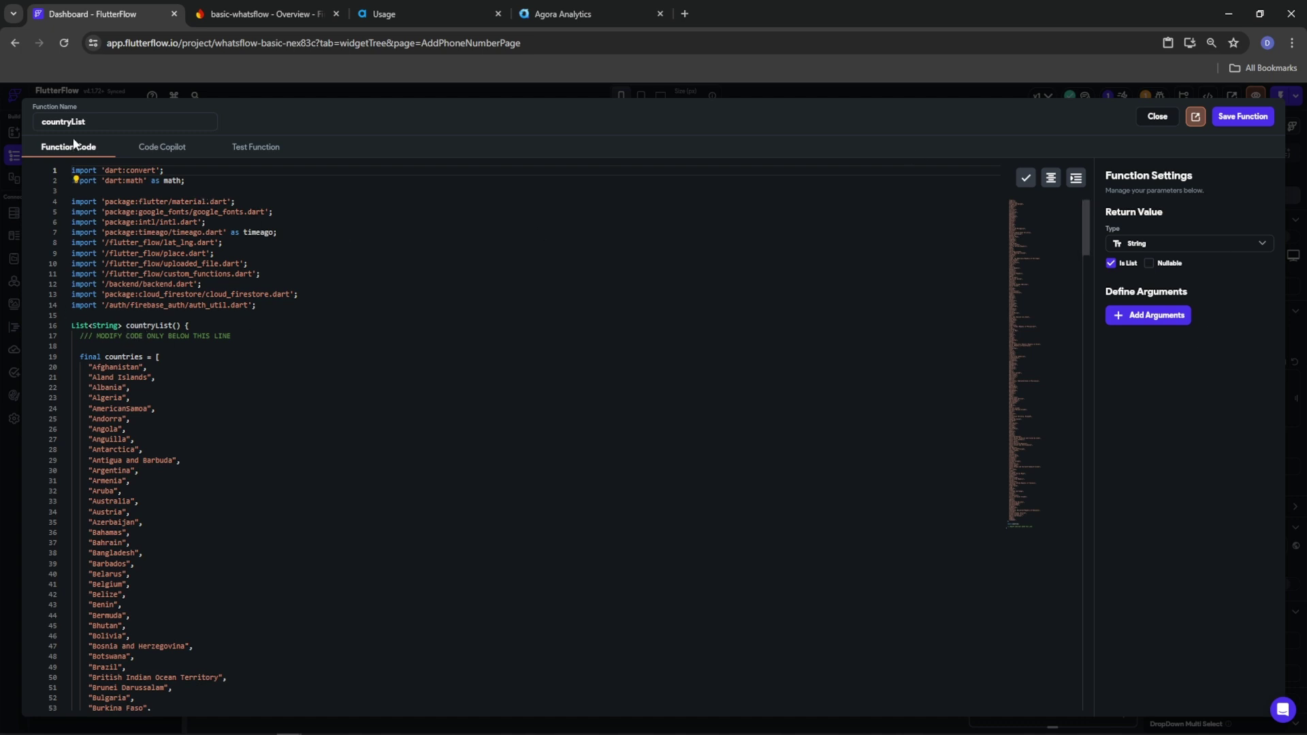
pyautogui.click(1243, 116)
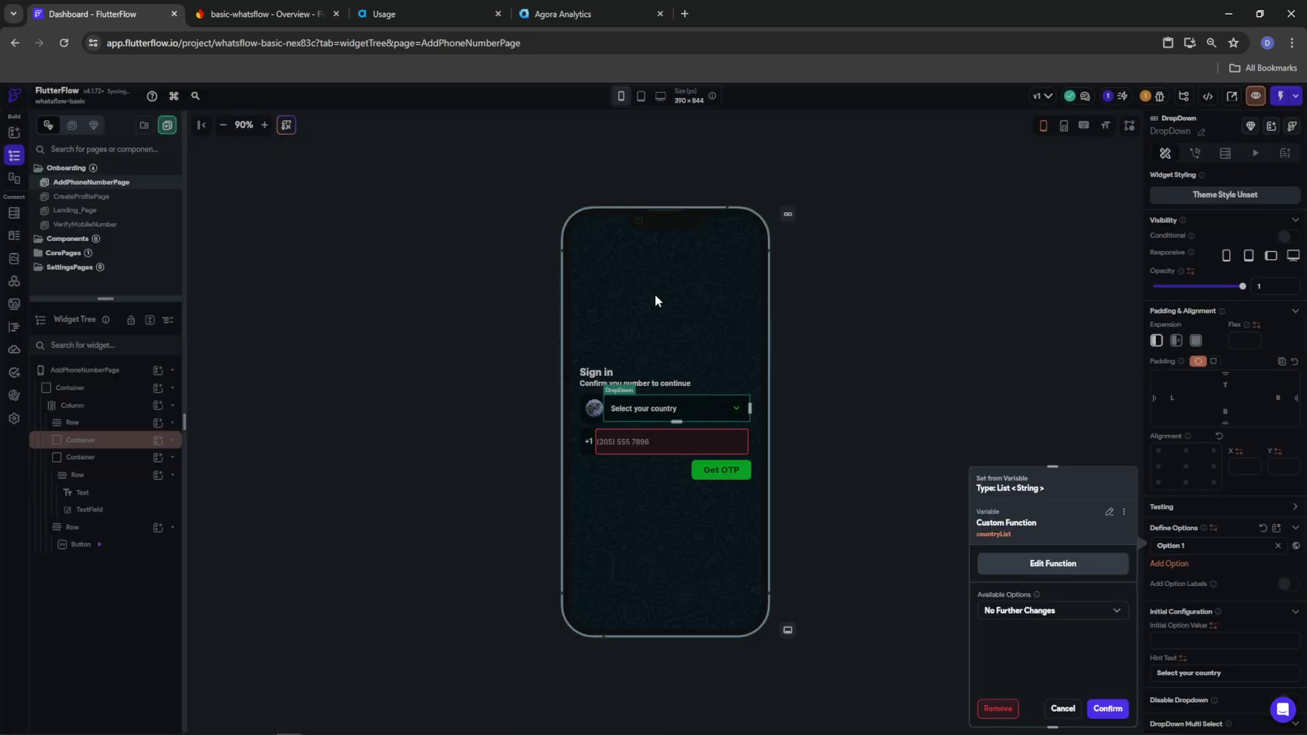
# Confirm countryList() as the dropdown options, set Canada as initial option, and select the flag image
pyautogui.click(1099, 710)
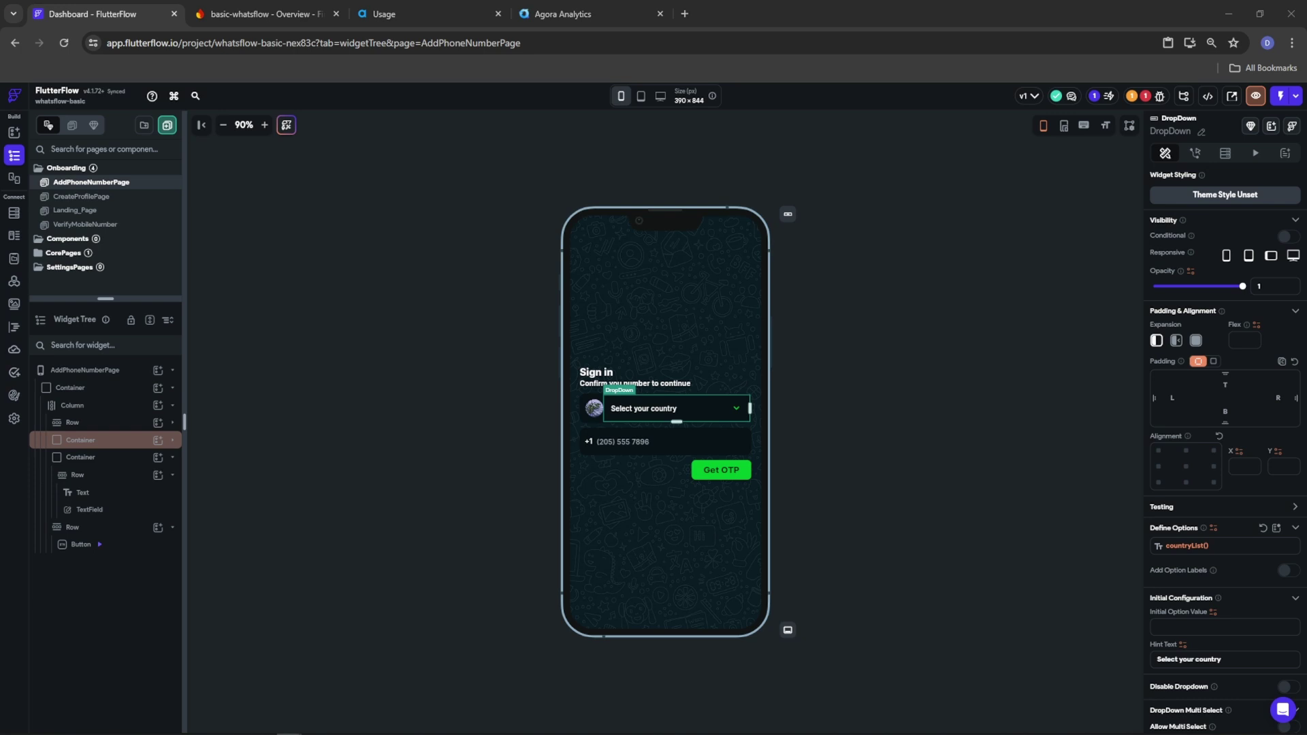
pyautogui.click(1187, 625)
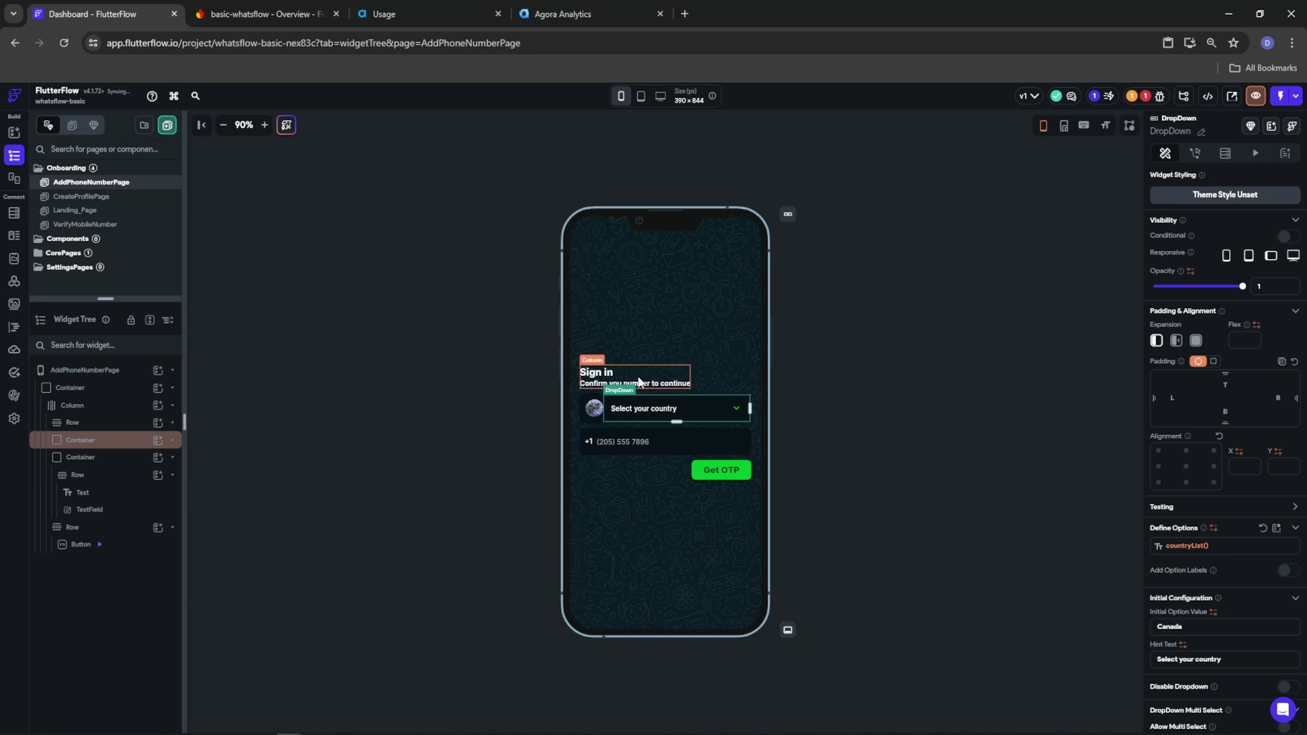
pyautogui.click(594, 411)
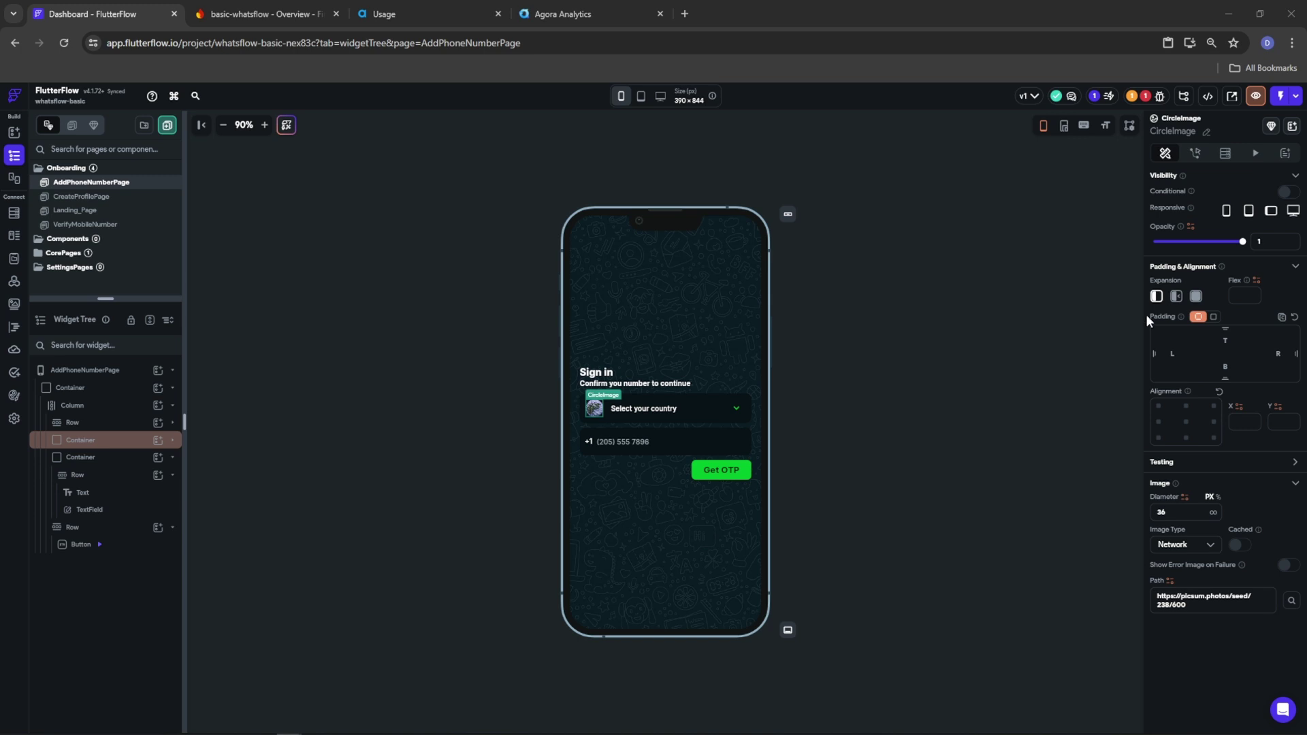
# Create a new custom function for the image path named getCountryFlagFromCountry
pyautogui.click(1171, 581)
pyautogui.scroll(-1, 1034, 670)
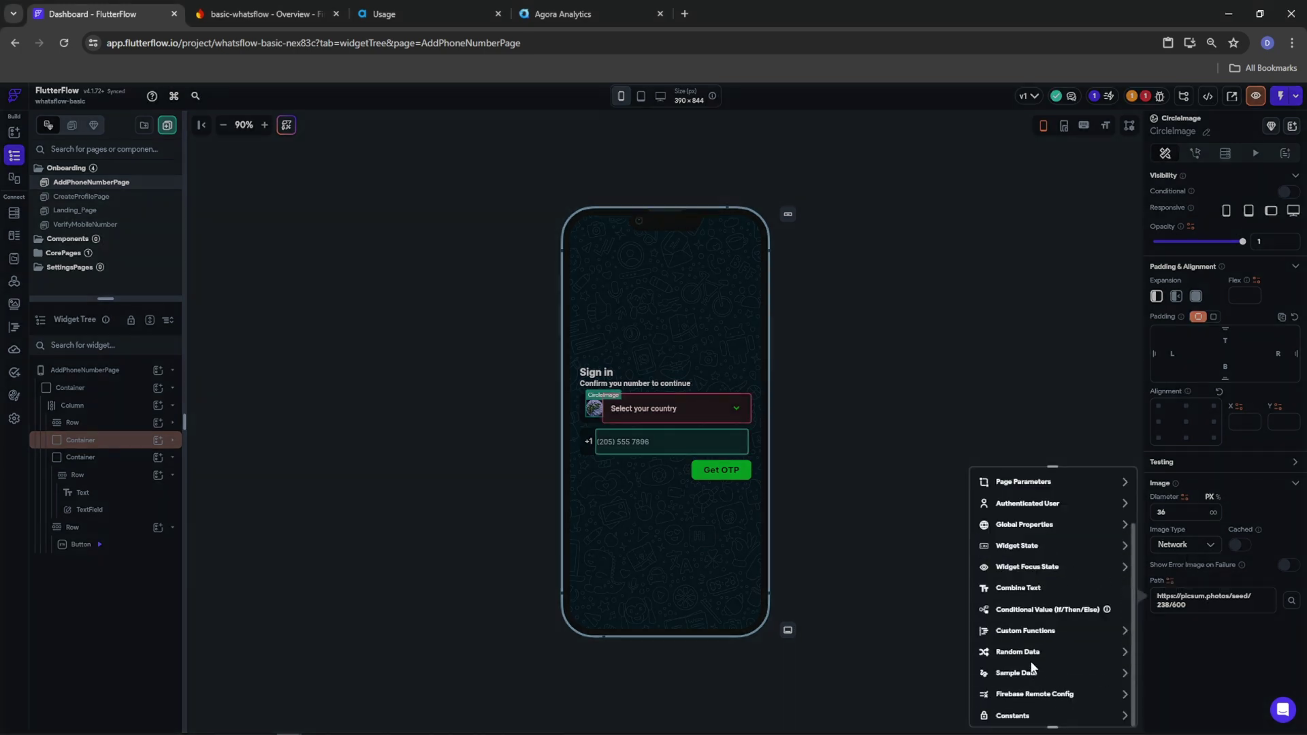
pyautogui.click(1021, 632)
pyautogui.click(1019, 681)
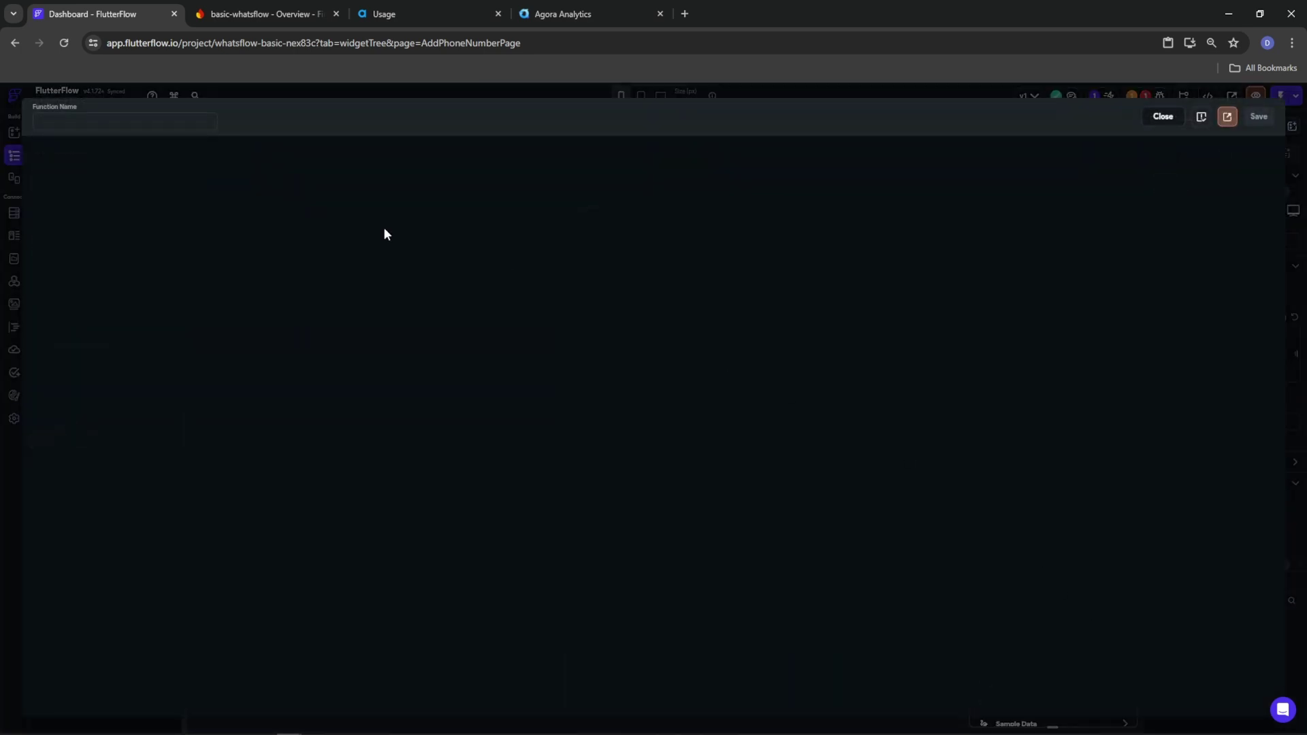
pyautogui.doubleClick(80, 124)
pyautogui.write('getCountryFlag')
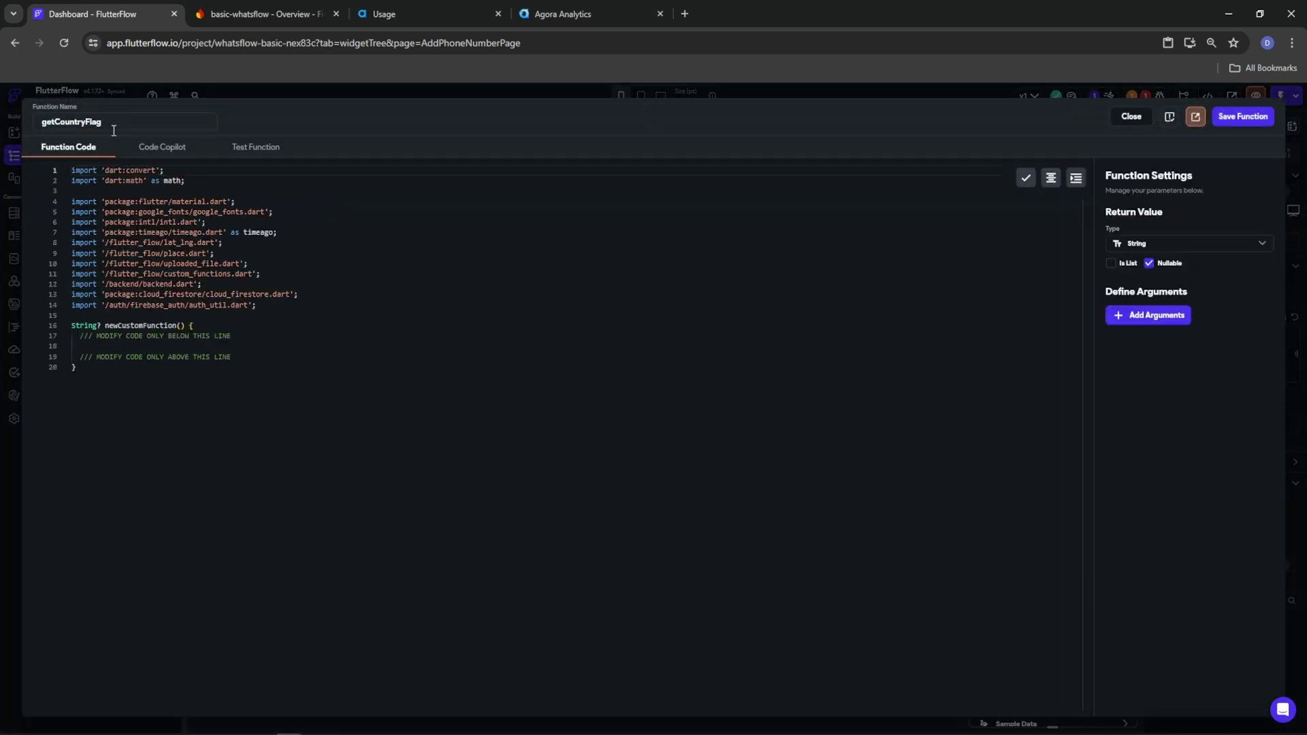
pyautogui.write('FromCountry')
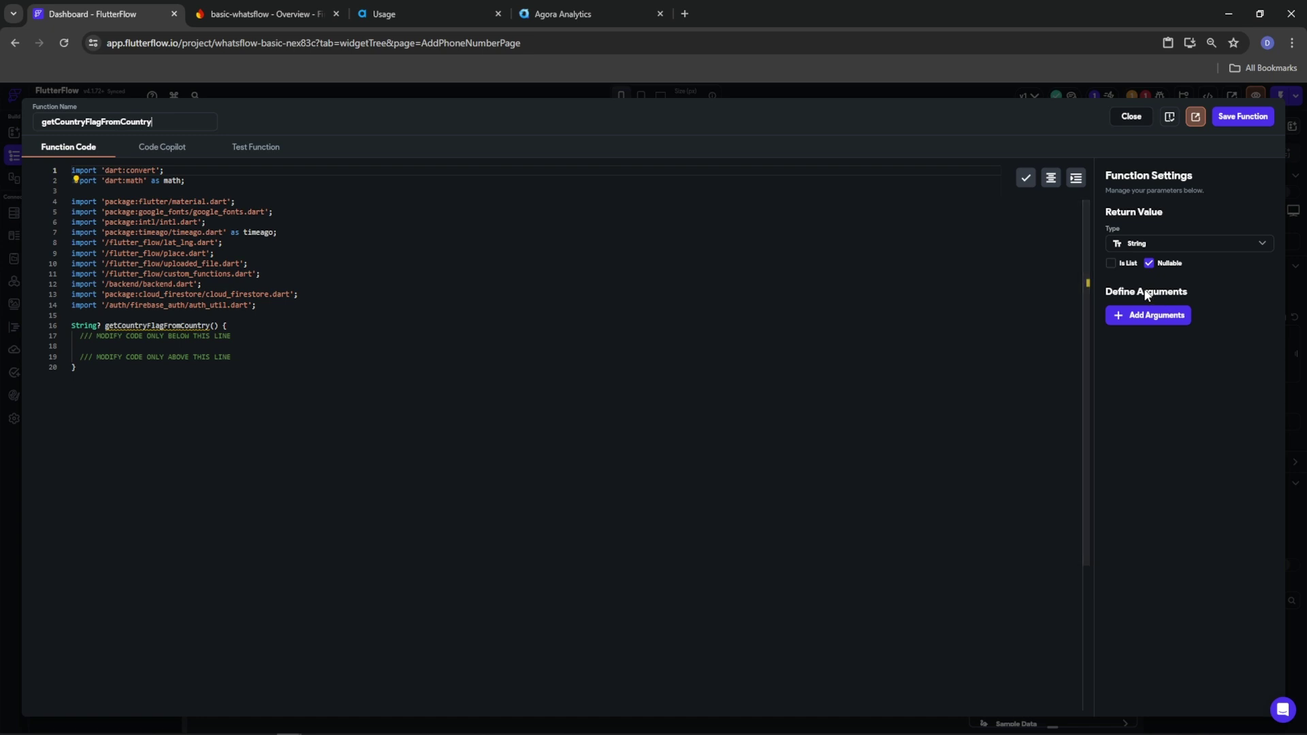
# Add a countryName argument and set the return type to ImagePath
pyautogui.click(1150, 316)
pyautogui.write('c')
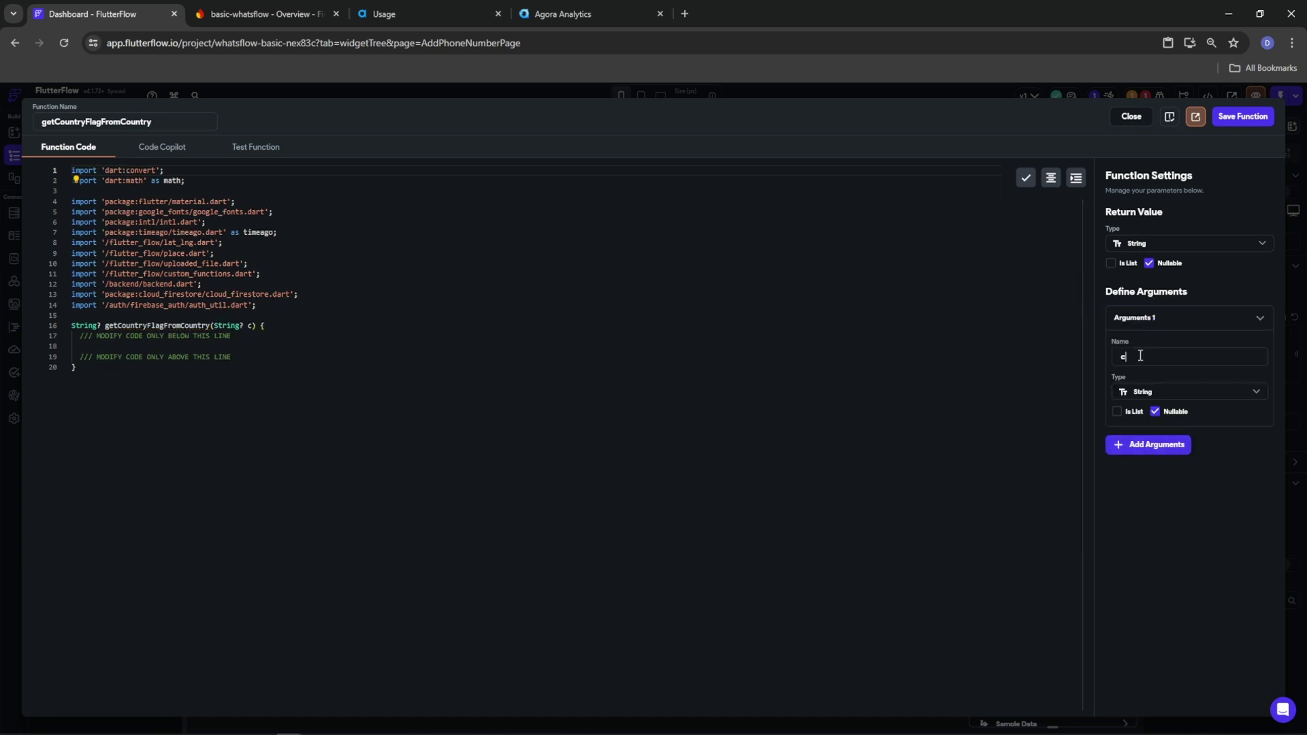
pyautogui.write('ountryName')
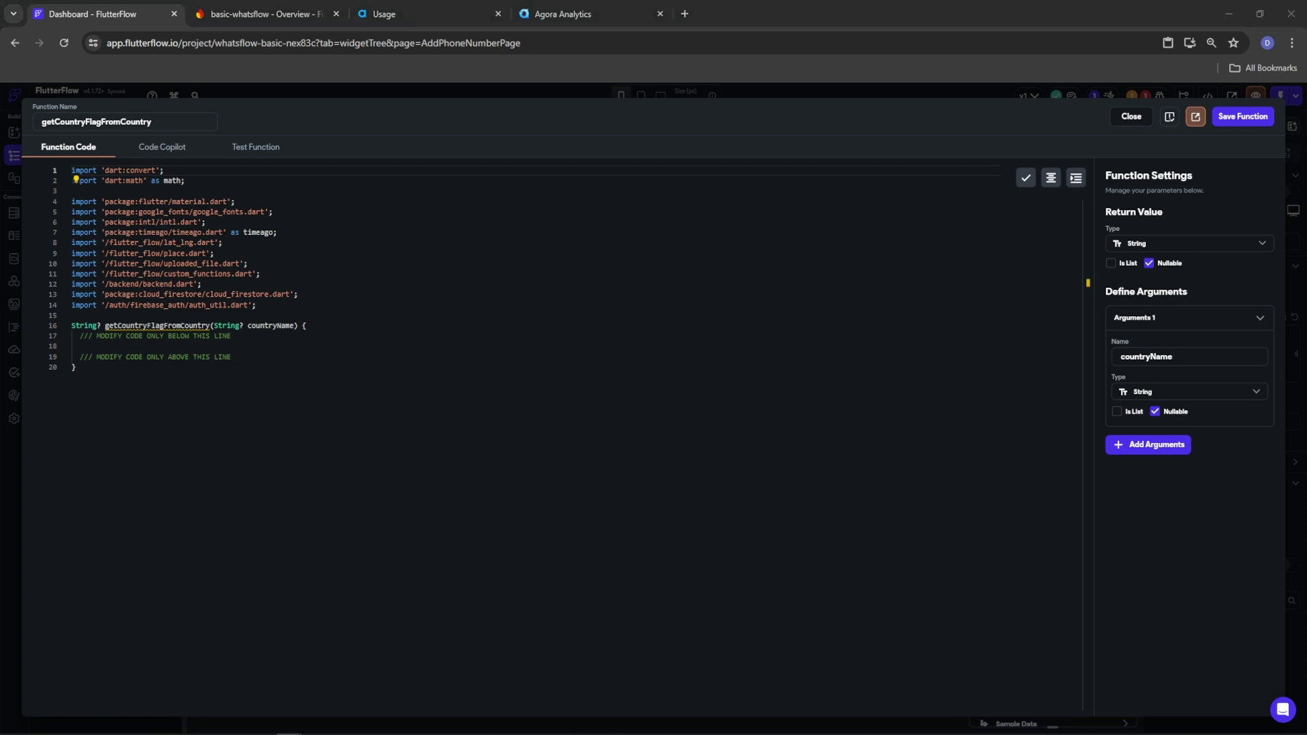
pyautogui.click(1138, 255)
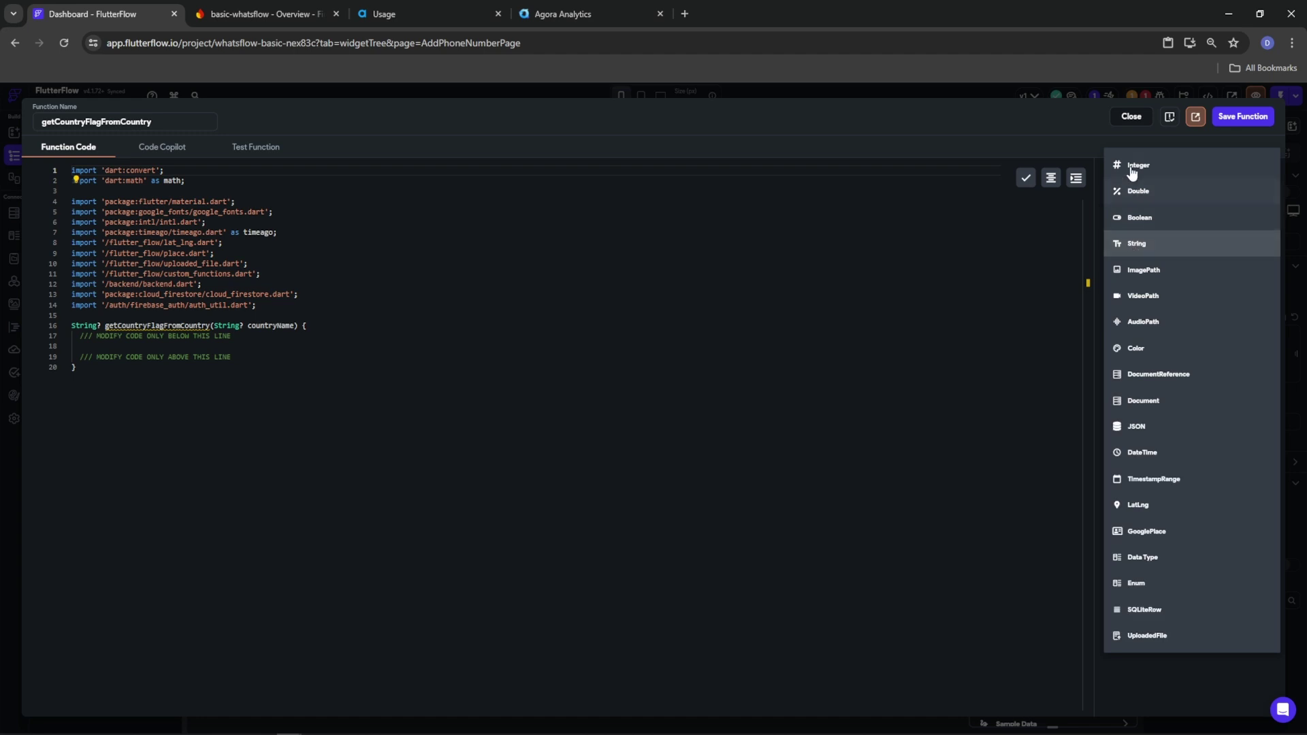
pyautogui.click(1140, 276)
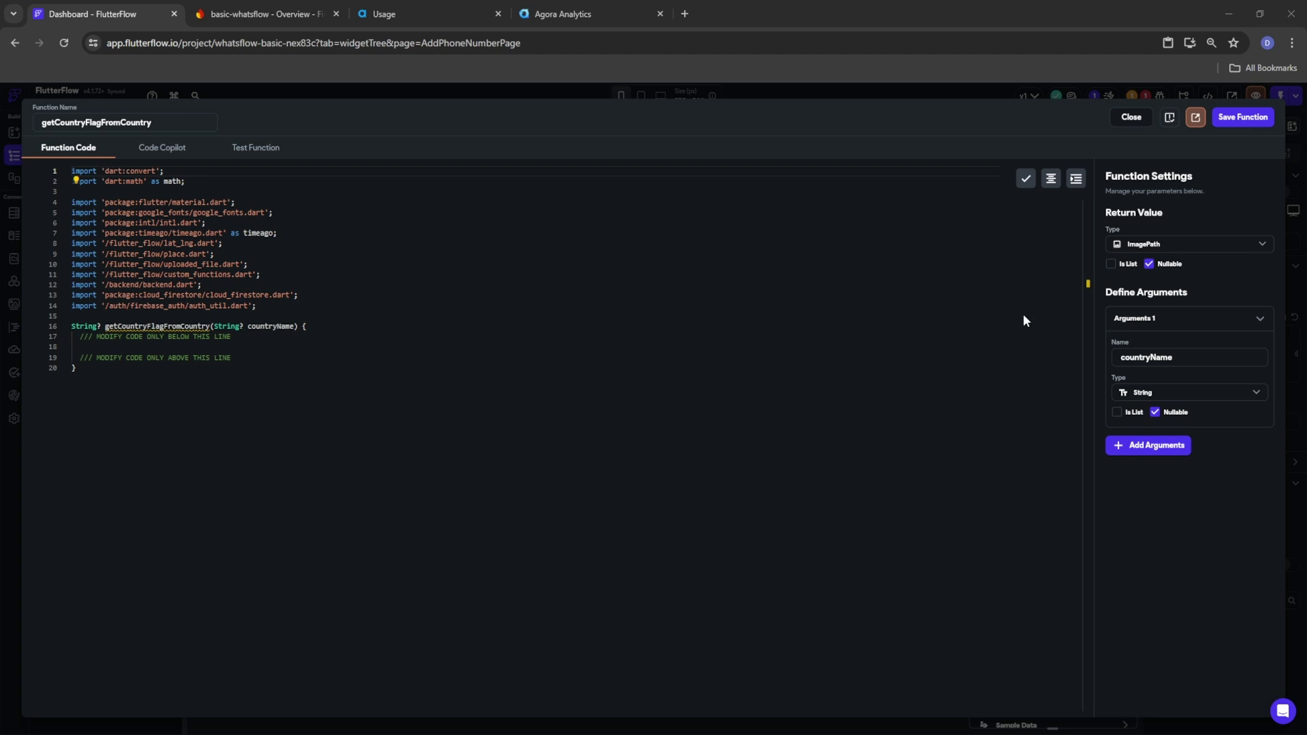
# Replace the placeholder comment on line 17 with the pasted flag-lookup function body
pyautogui.moveTo(76, 337); pyautogui.dragTo(230, 337)
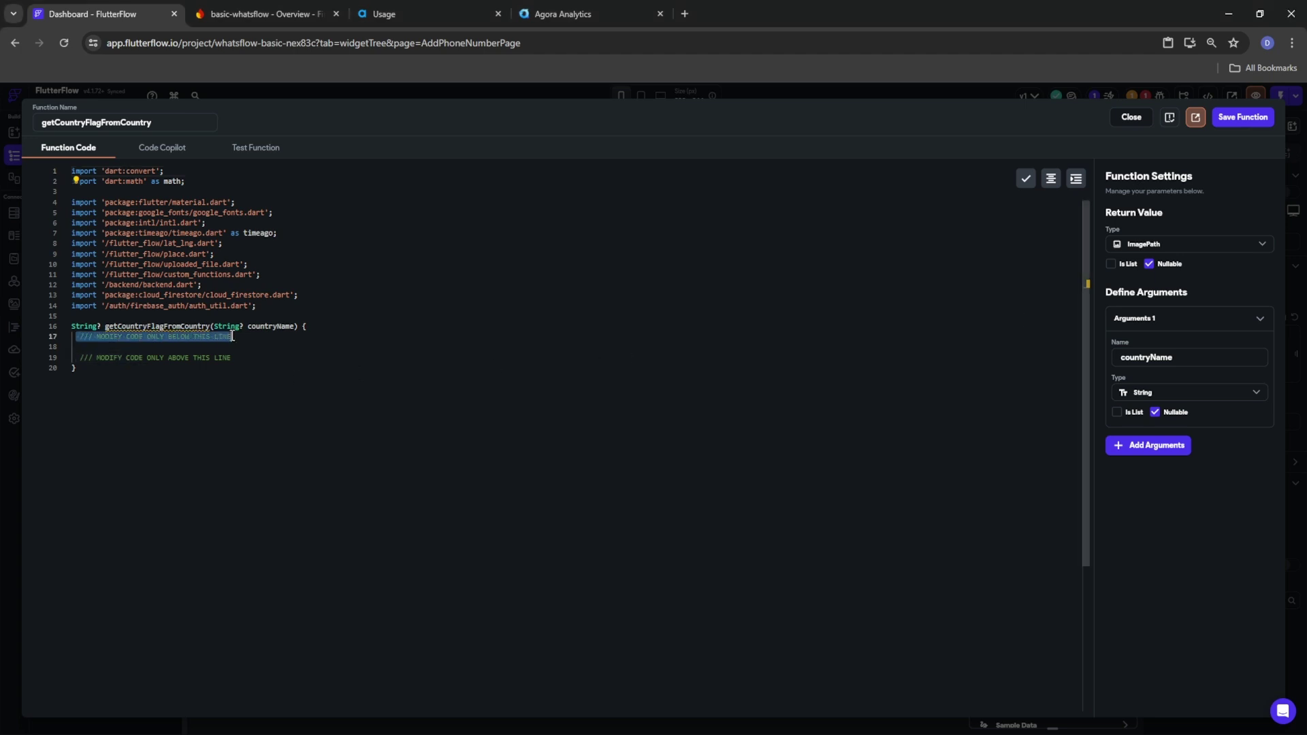
pyautogui.write('getCountryFlag')
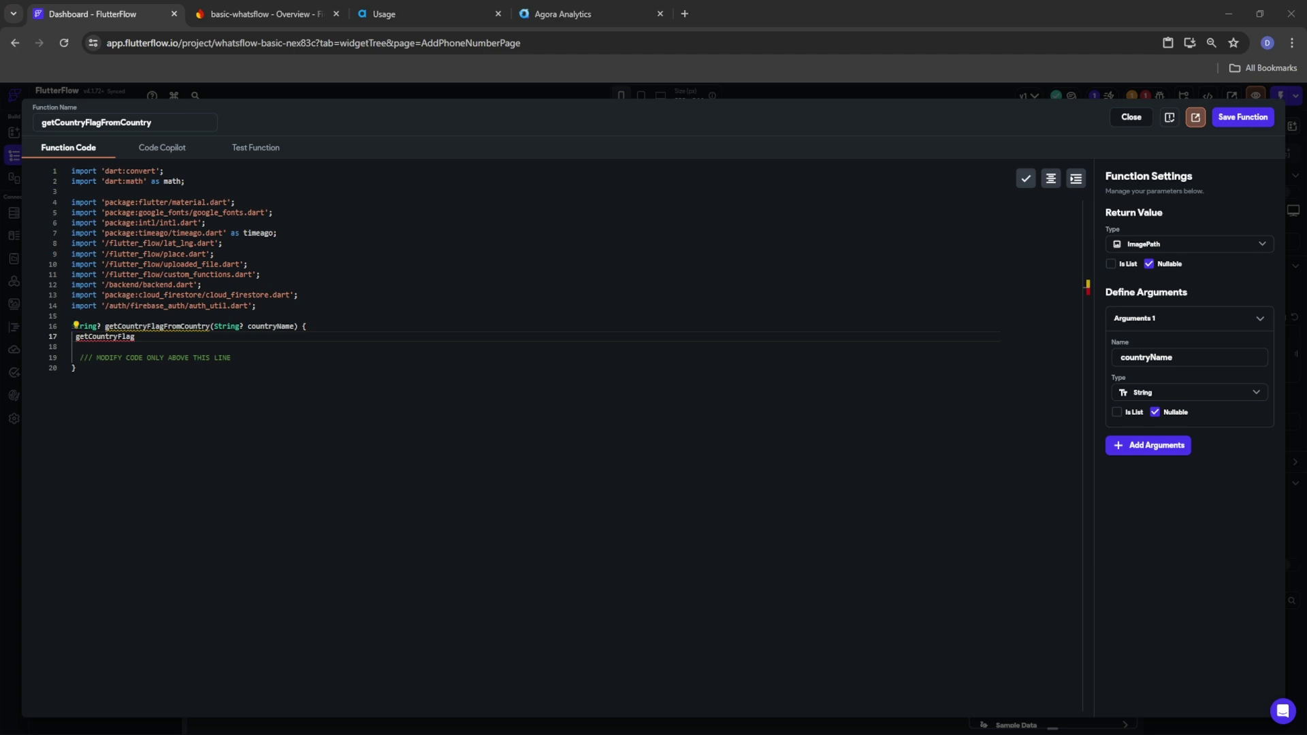
pyautogui.moveTo(137, 337); pyautogui.dragTo(77, 343)
pyautogui.hotkey('ctrl', 'v')
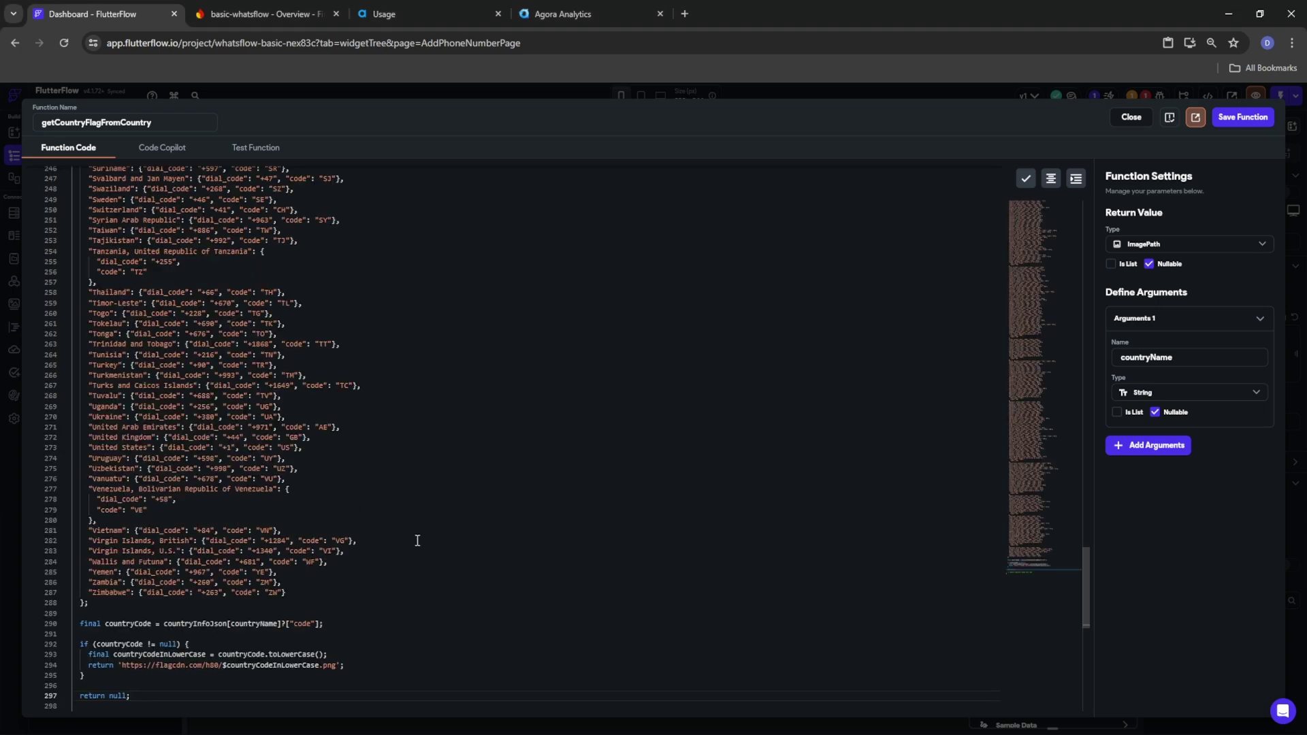
# Review the countryInfoJson map declaration and its first key, Afghanistan
pyautogui.scroll(8, 417, 540)
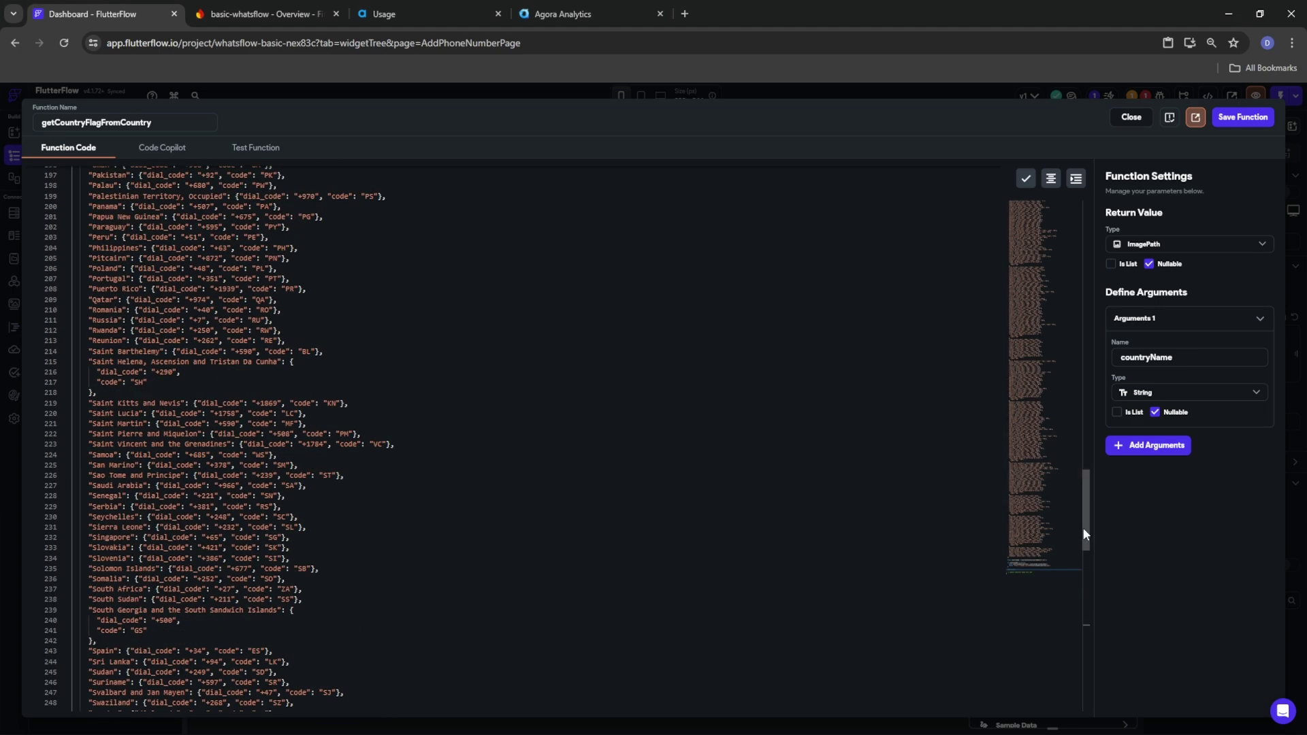
pyautogui.moveTo(1084, 534); pyautogui.dragTo(1085, 90)
pyautogui.scroll(-4, 247, 377)
pyautogui.scroll(-4, 246, 376)
pyautogui.moveTo(1084, 300); pyautogui.dragTo(1062, 237)
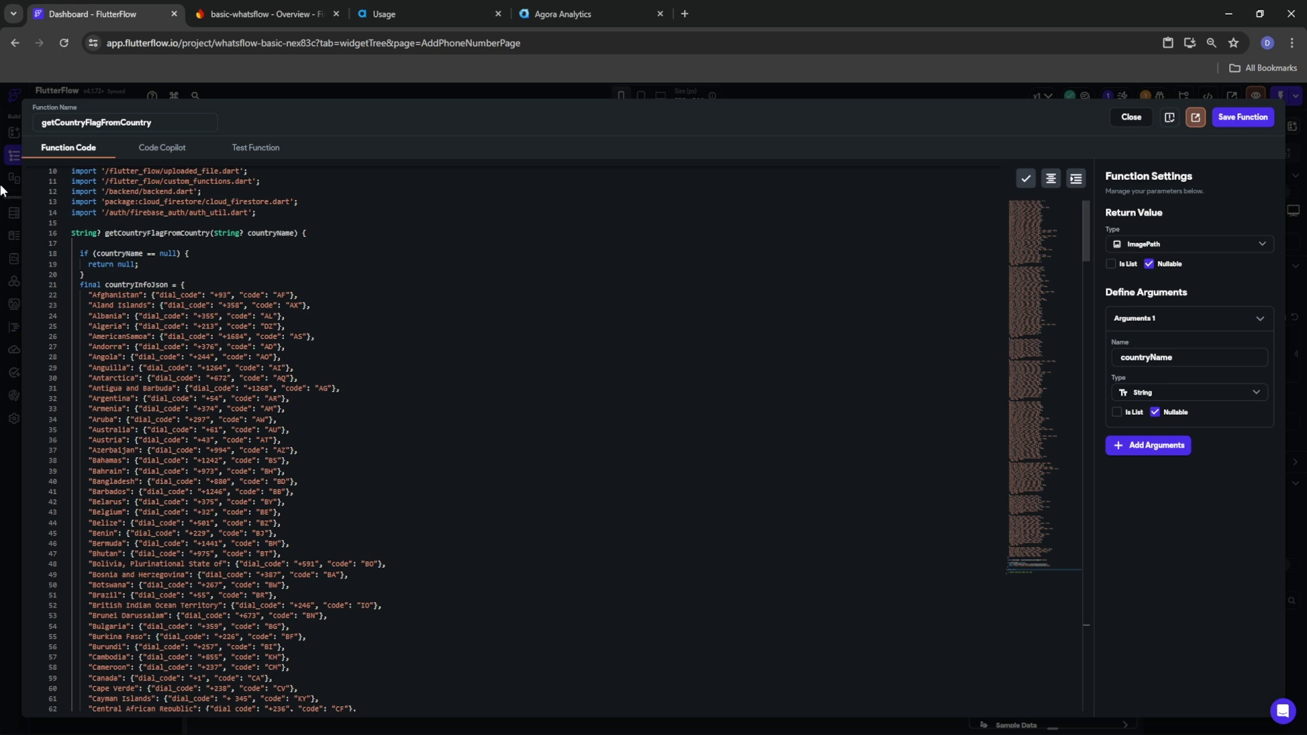
pyautogui.click(191, 285)
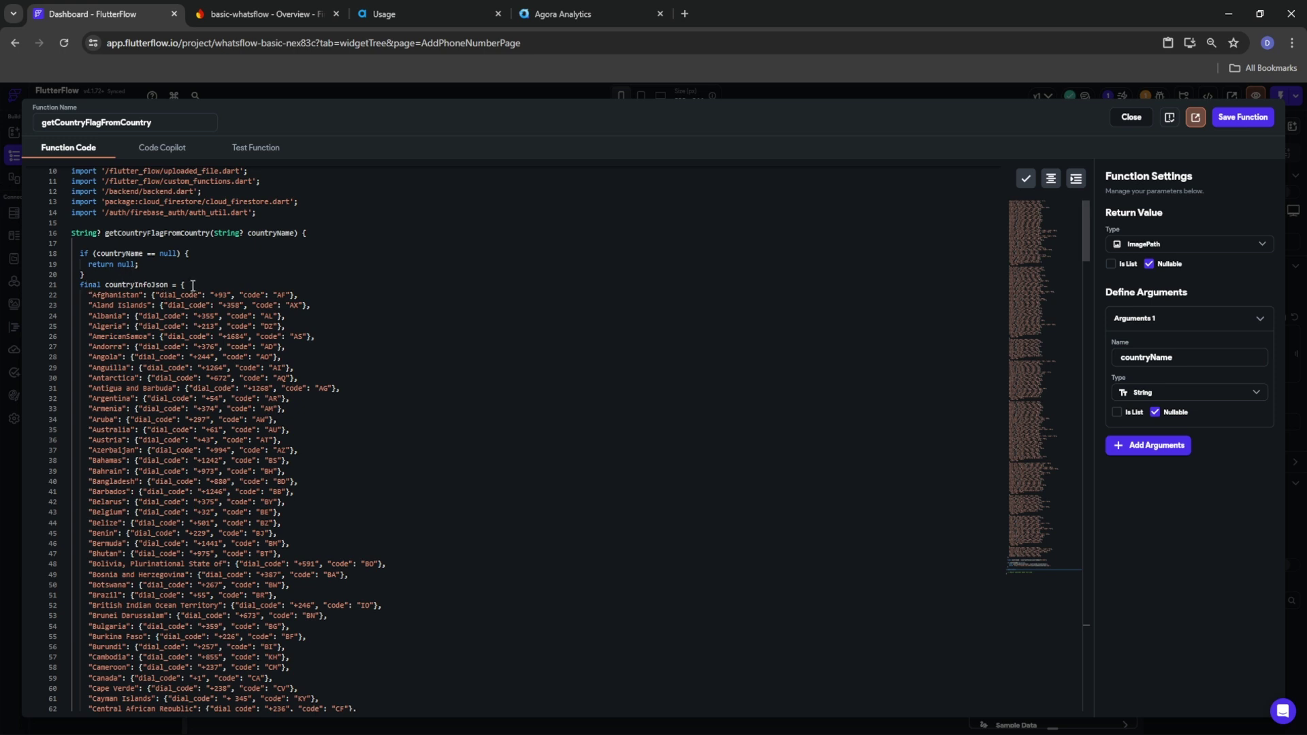
pyautogui.moveTo(130, 285); pyautogui.dragTo(169, 491)
pyautogui.click(160, 296)
pyautogui.doubleClick(106, 295)
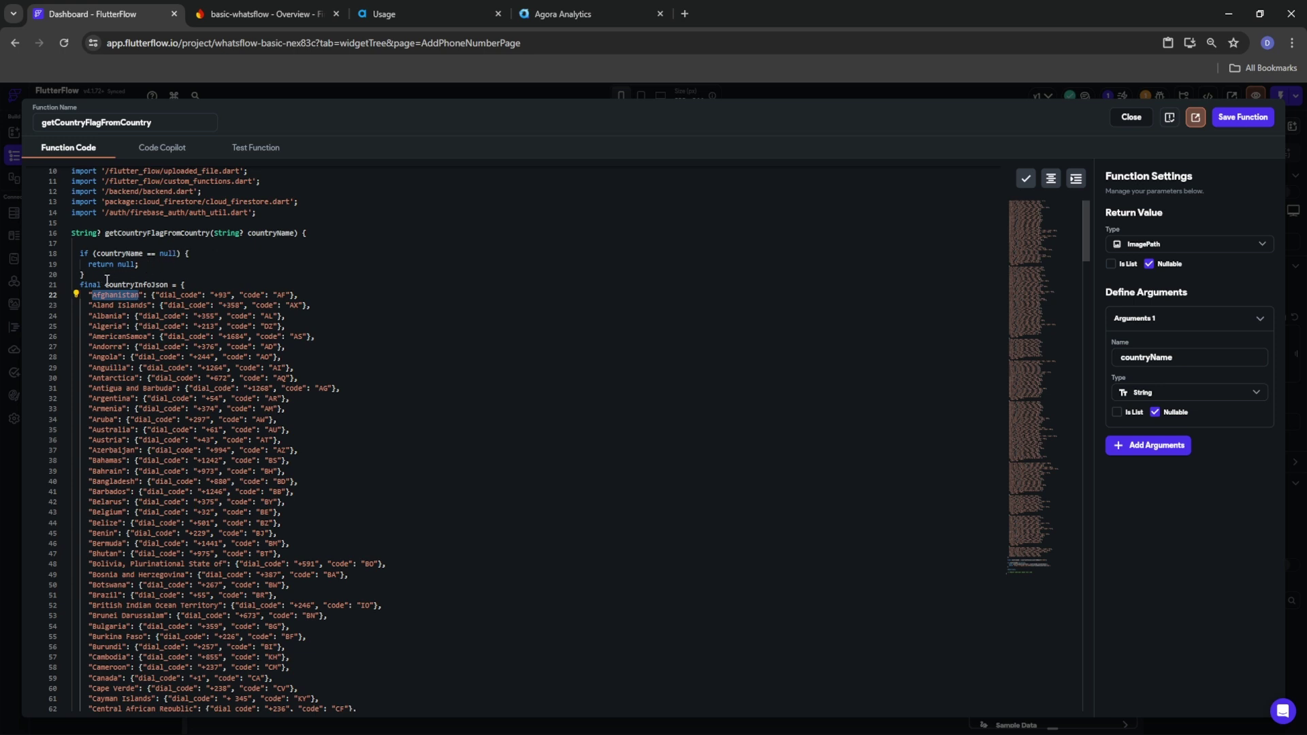
pyautogui.doubleClick(148, 285)
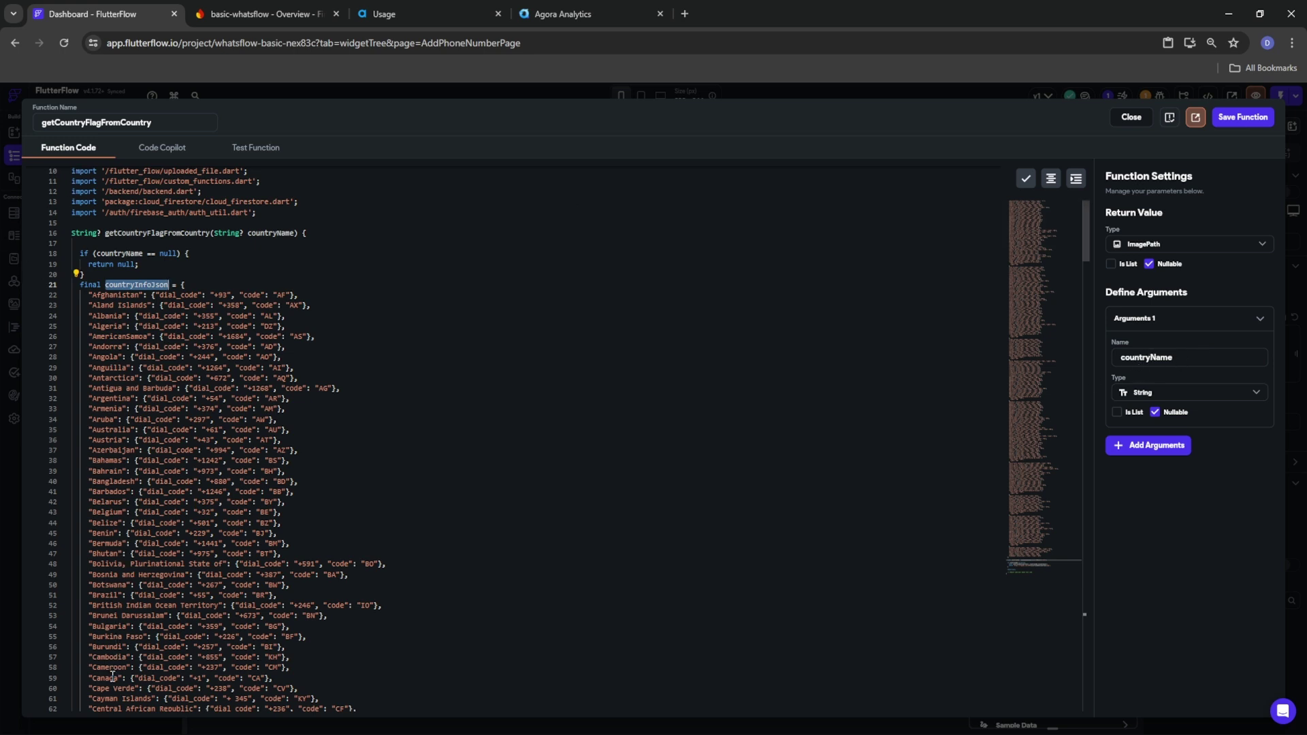
# Inspect Canada's entry with country code CA, then scroll through the flagcdn.com return logic
pyautogui.moveTo(119, 678); pyautogui.dragTo(93, 678)
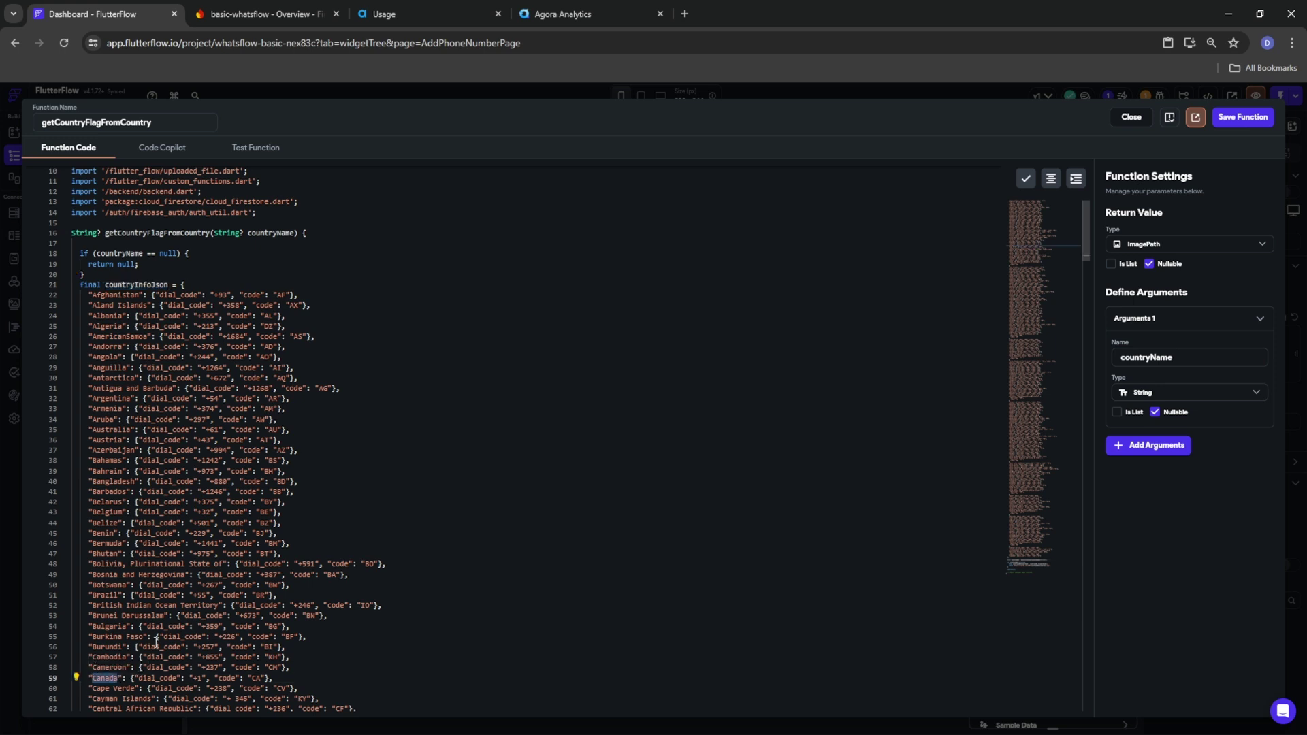
pyautogui.scroll(-1, 133, 591)
pyautogui.scroll(-1, 133, 544)
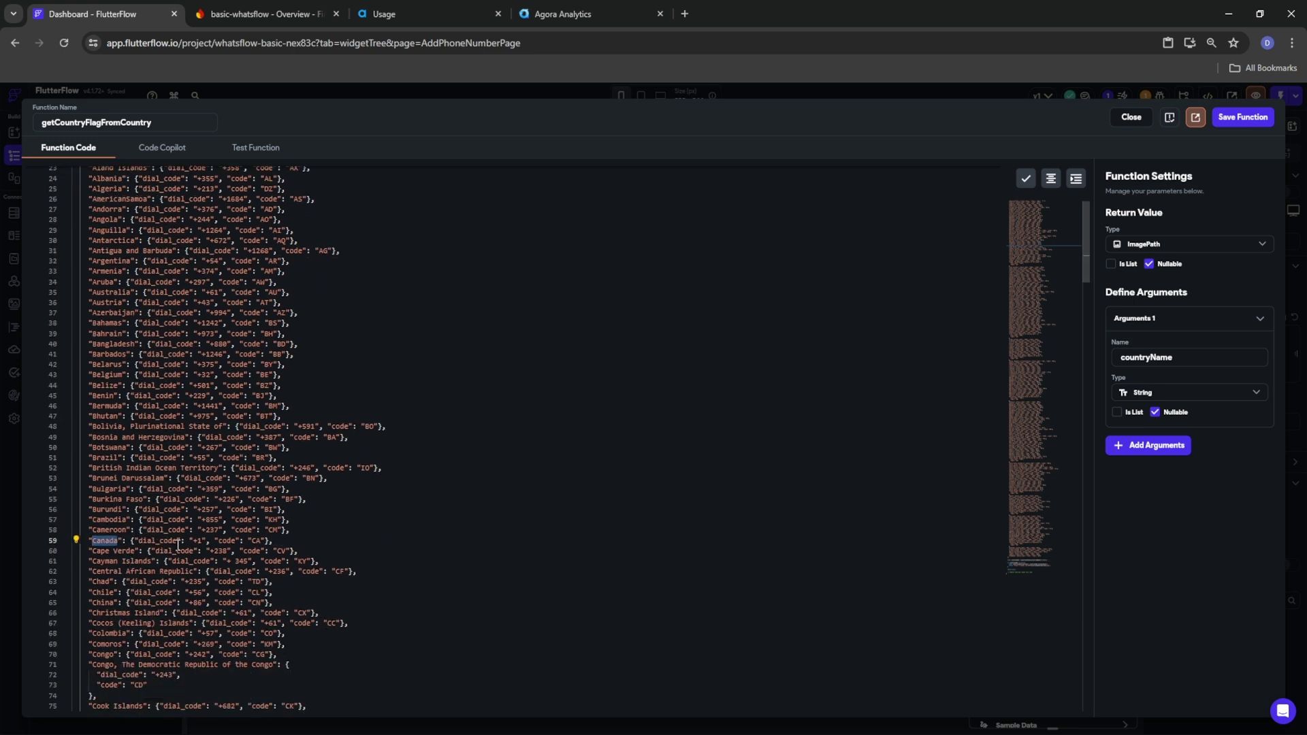
pyautogui.doubleClick(254, 541)
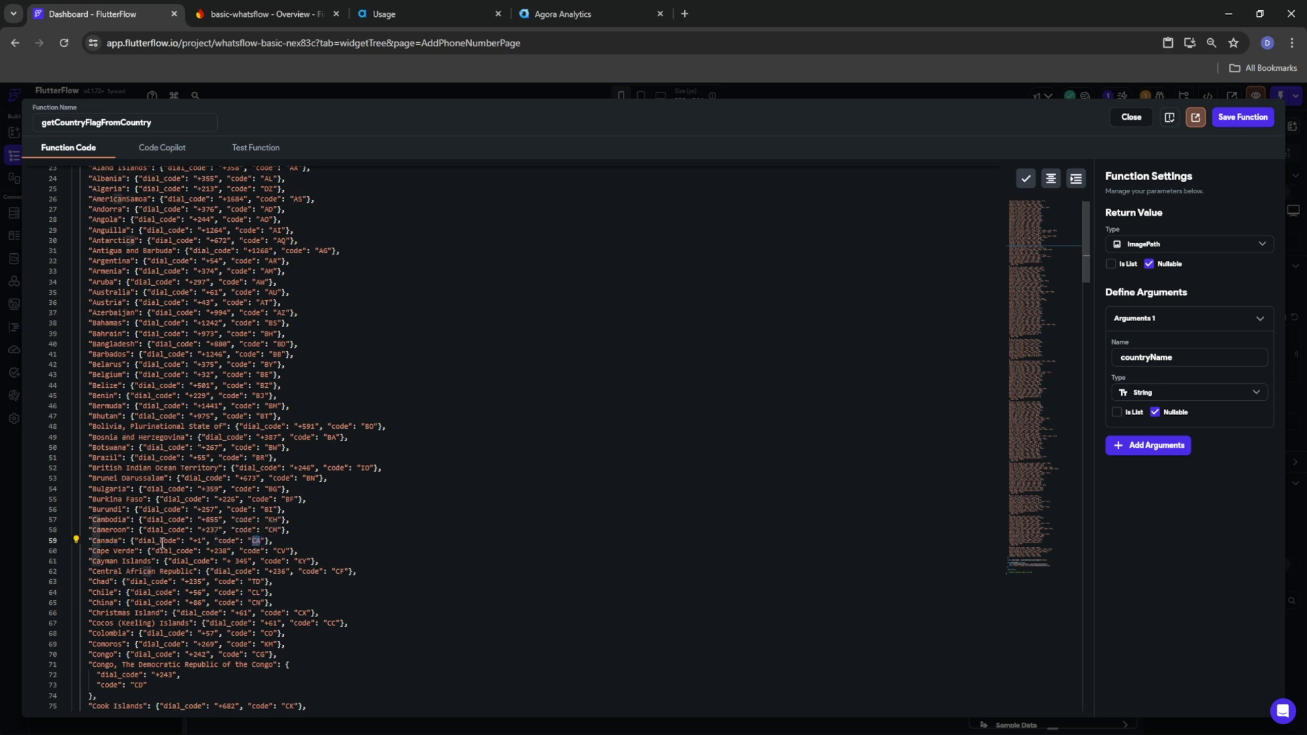
pyautogui.moveTo(132, 541); pyautogui.dragTo(271, 543)
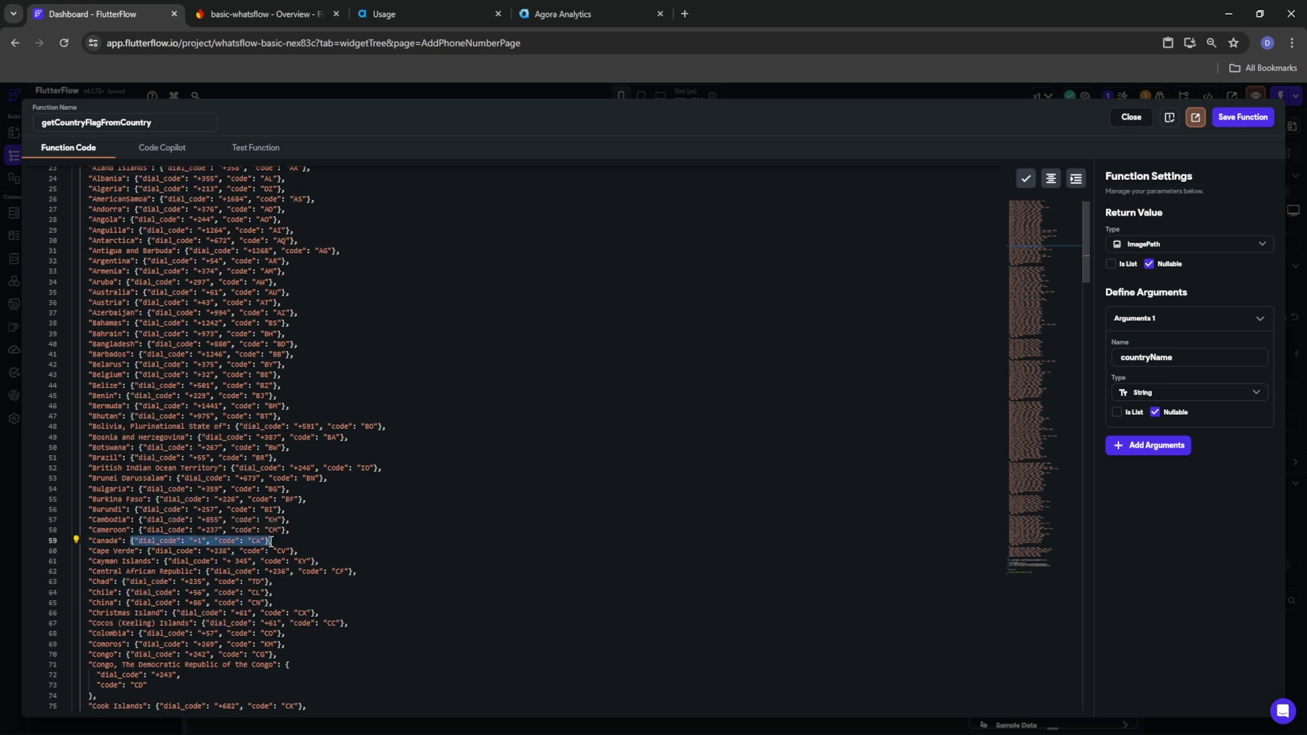
pyautogui.scroll(-3, 274, 545)
pyautogui.scroll(-15, 274, 547)
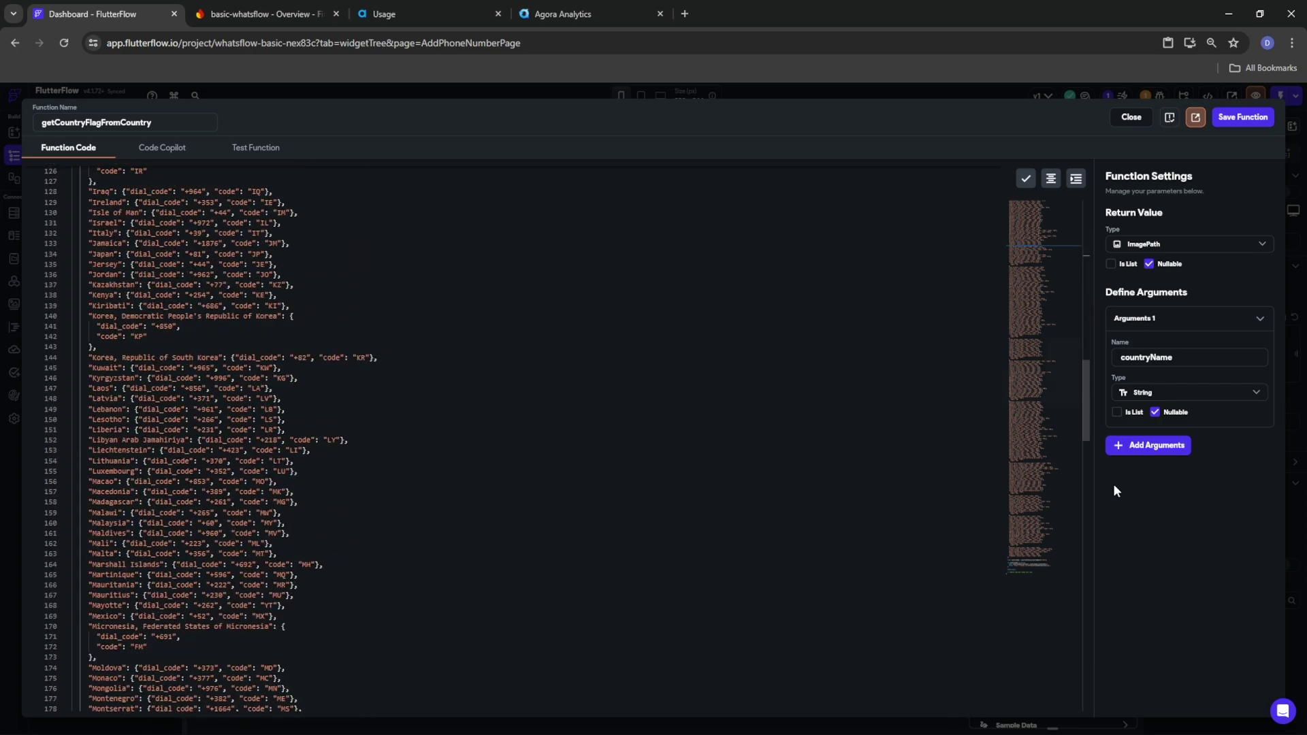
pyautogui.moveTo(1081, 418); pyautogui.dragTo(1076, 591)
pyautogui.scroll(-2, 383, 585)
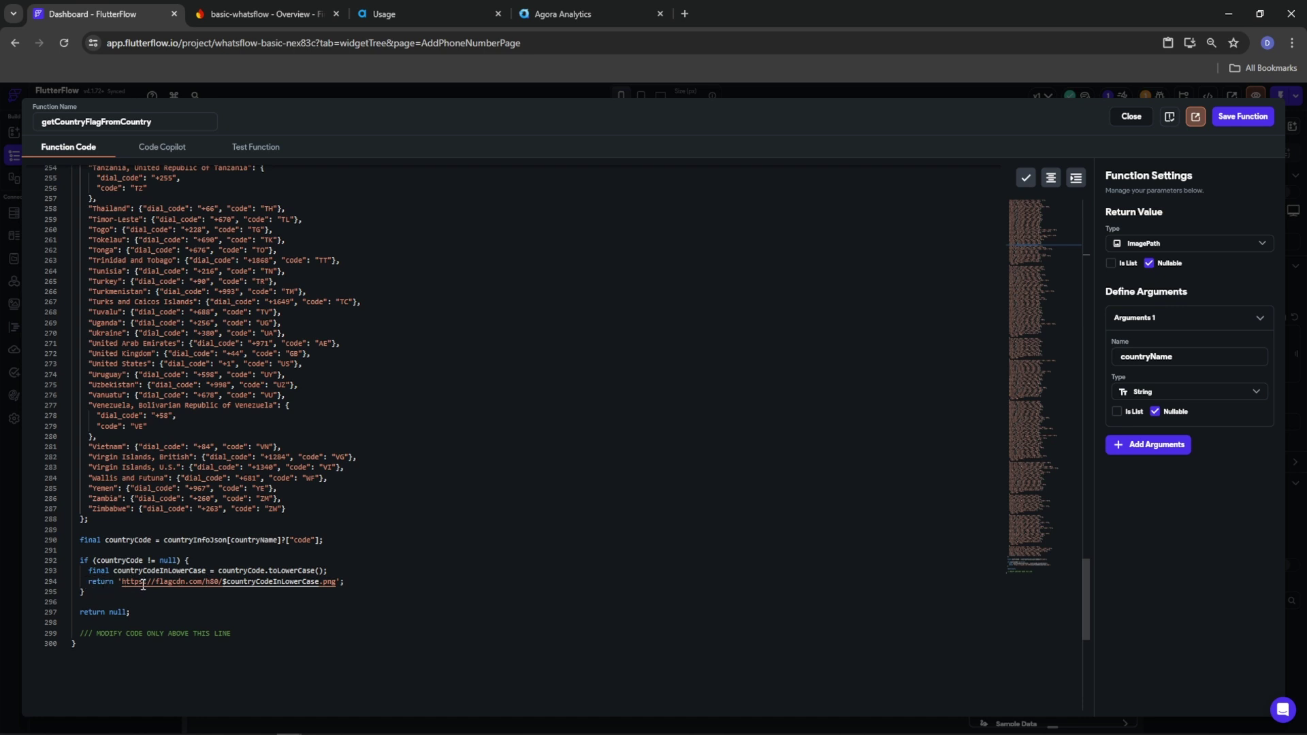
# Examine the flagcdn.com URL and its country-code expression in the flag function's return line
pyautogui.moveTo(224, 583); pyautogui.dragTo(123, 583)
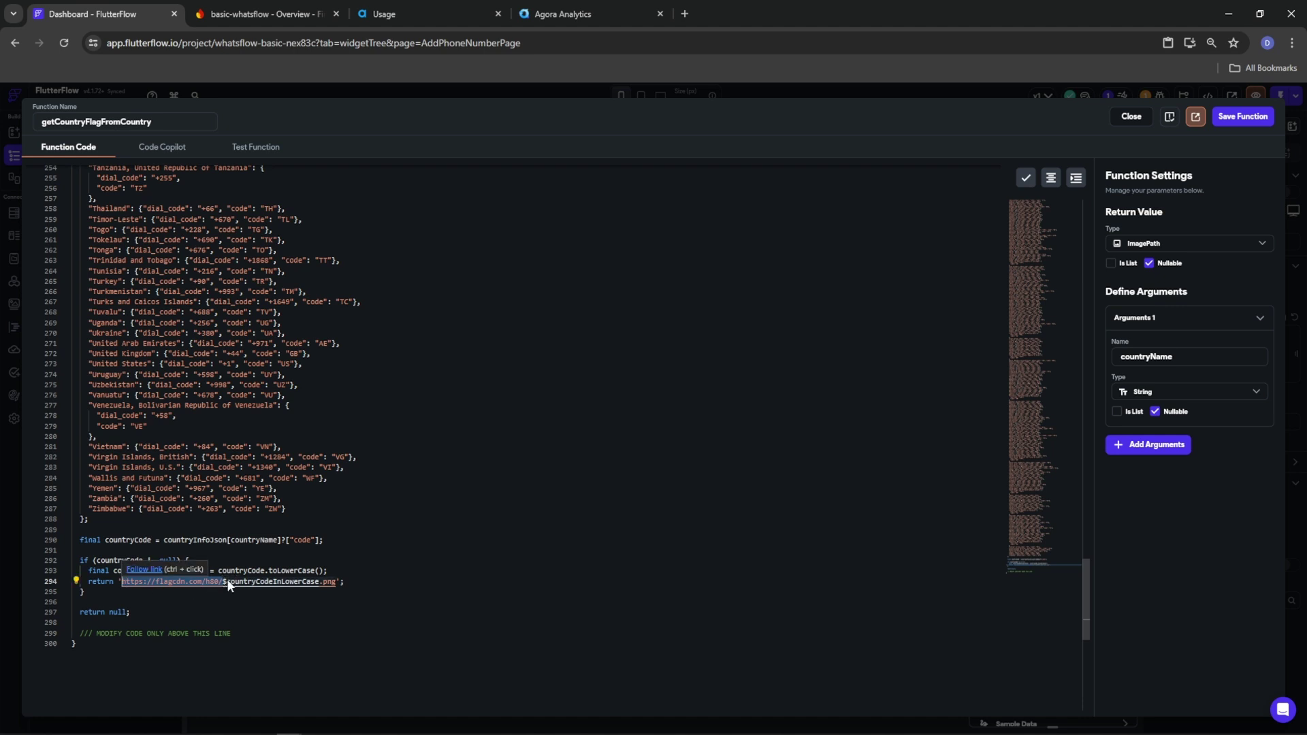
pyautogui.click(224, 582)
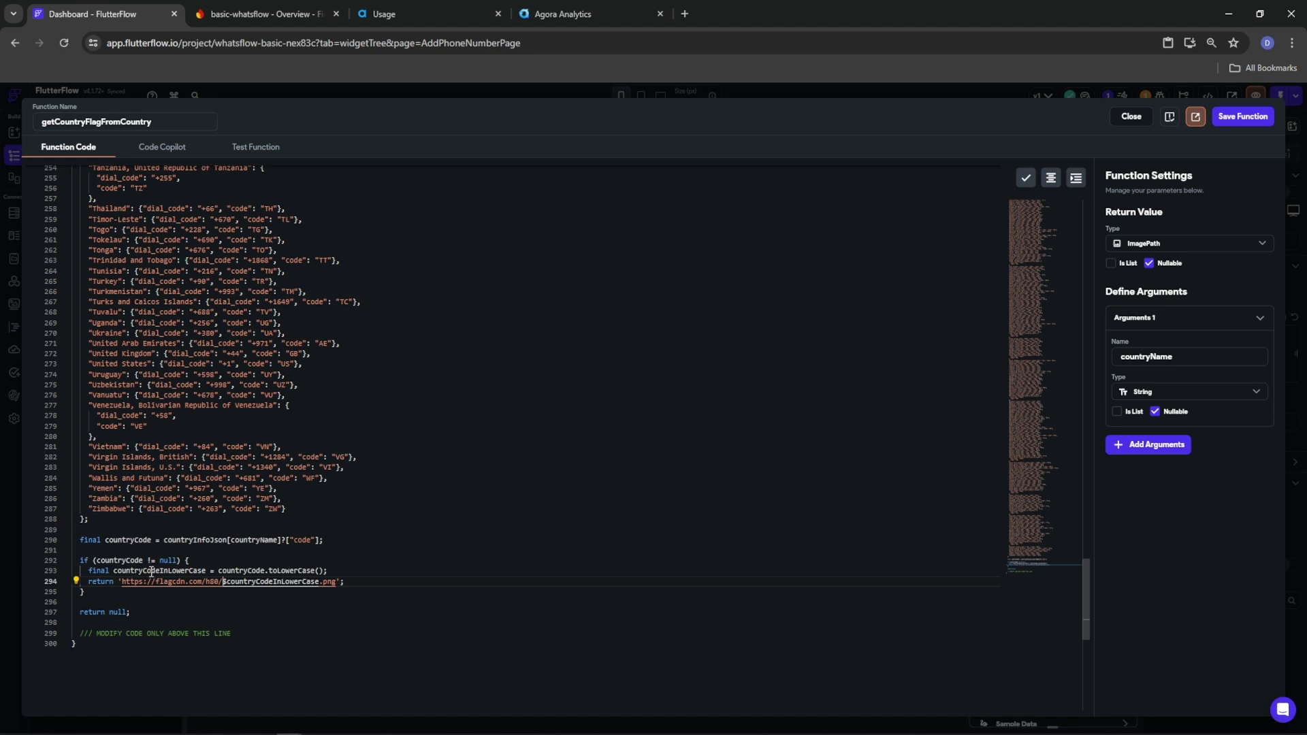
pyautogui.moveTo(320, 582); pyautogui.dragTo(227, 587)
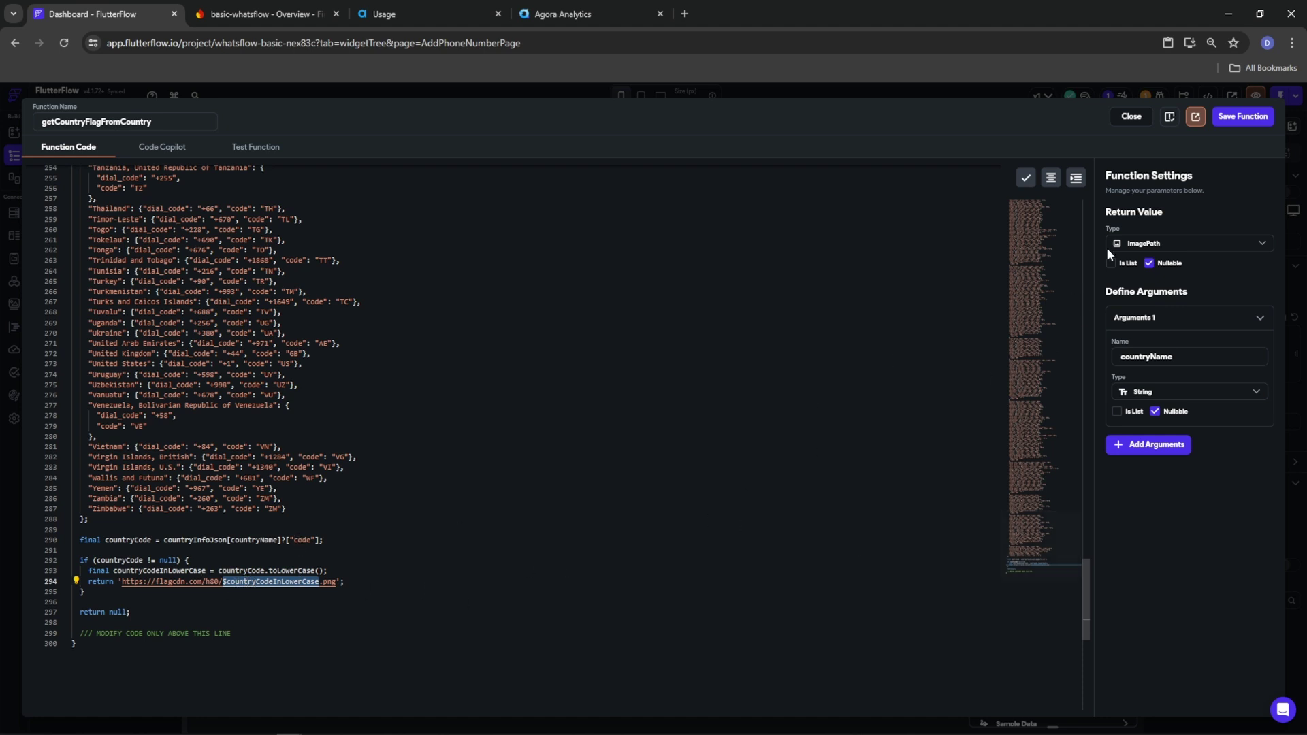
# Clear the parse error, paste the flag-lookup code into the editable area, and save the function
pyautogui.click(1248, 116)
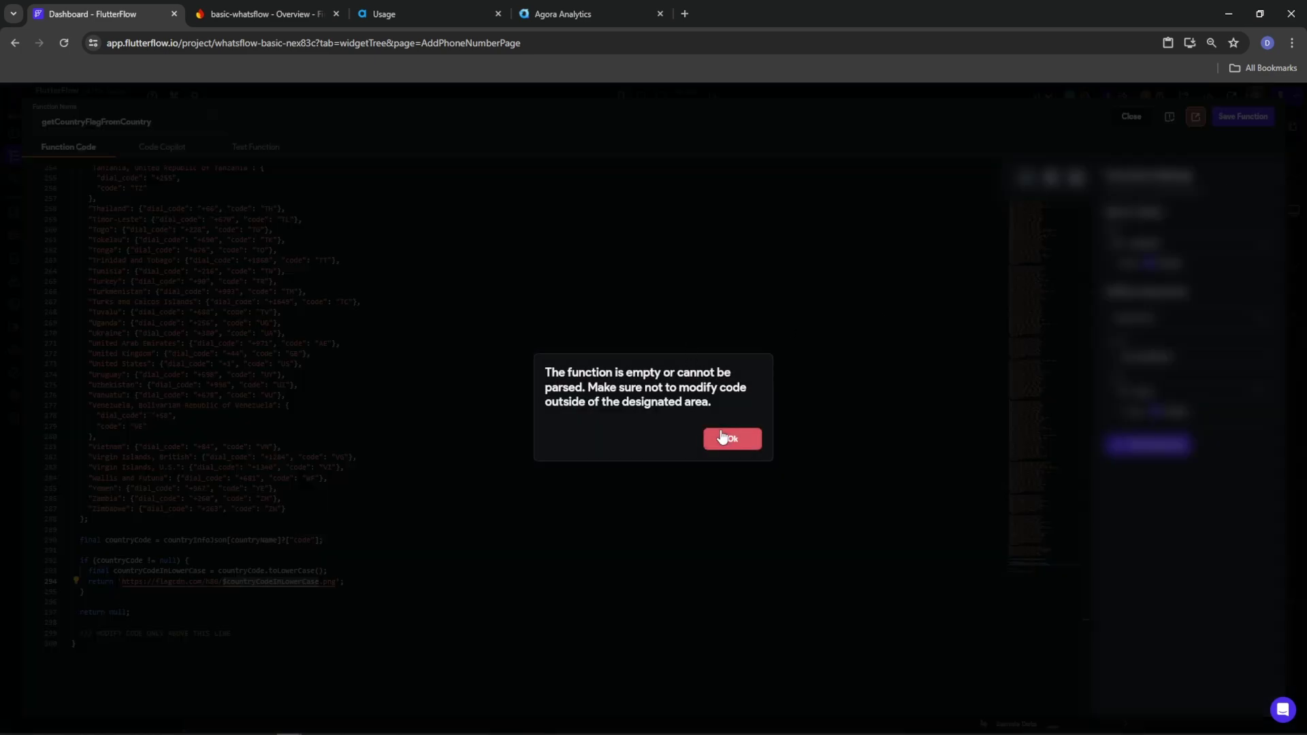
pyautogui.moveTo(715, 403); pyautogui.dragTo(531, 371)
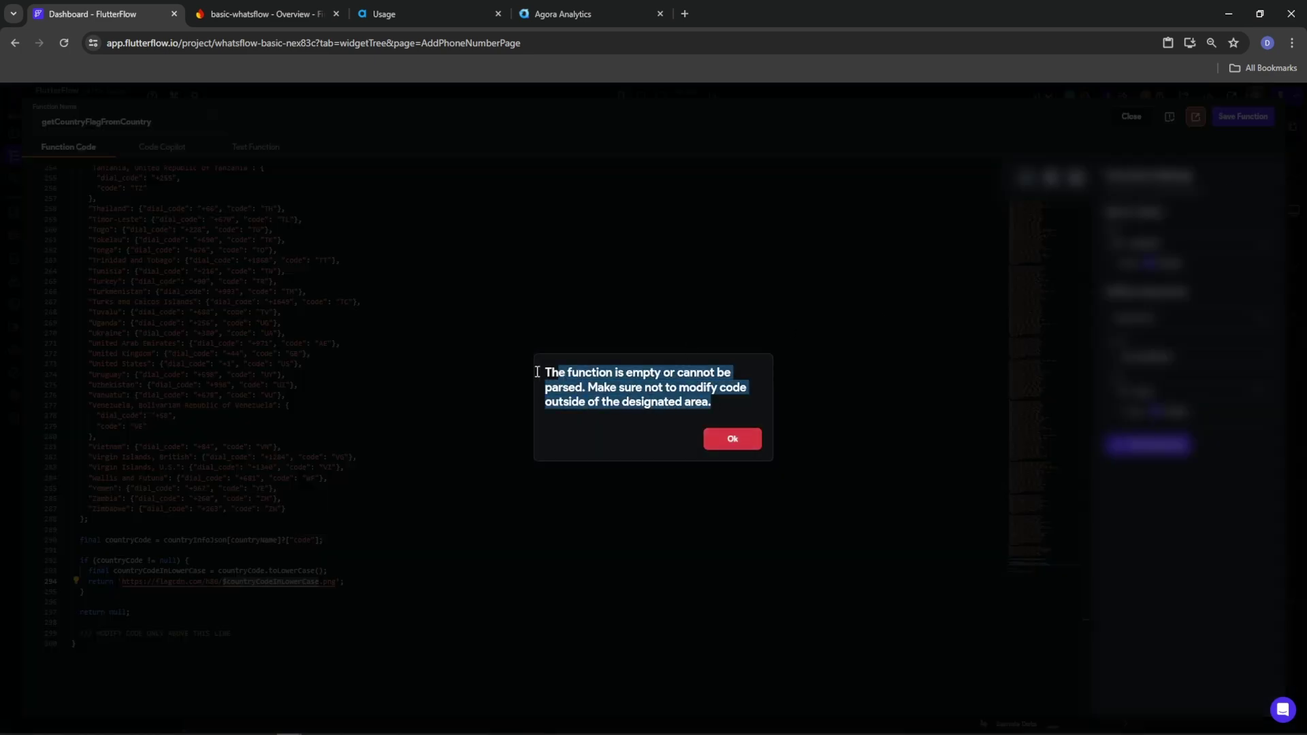
pyautogui.click(724, 444)
pyautogui.click(566, 545)
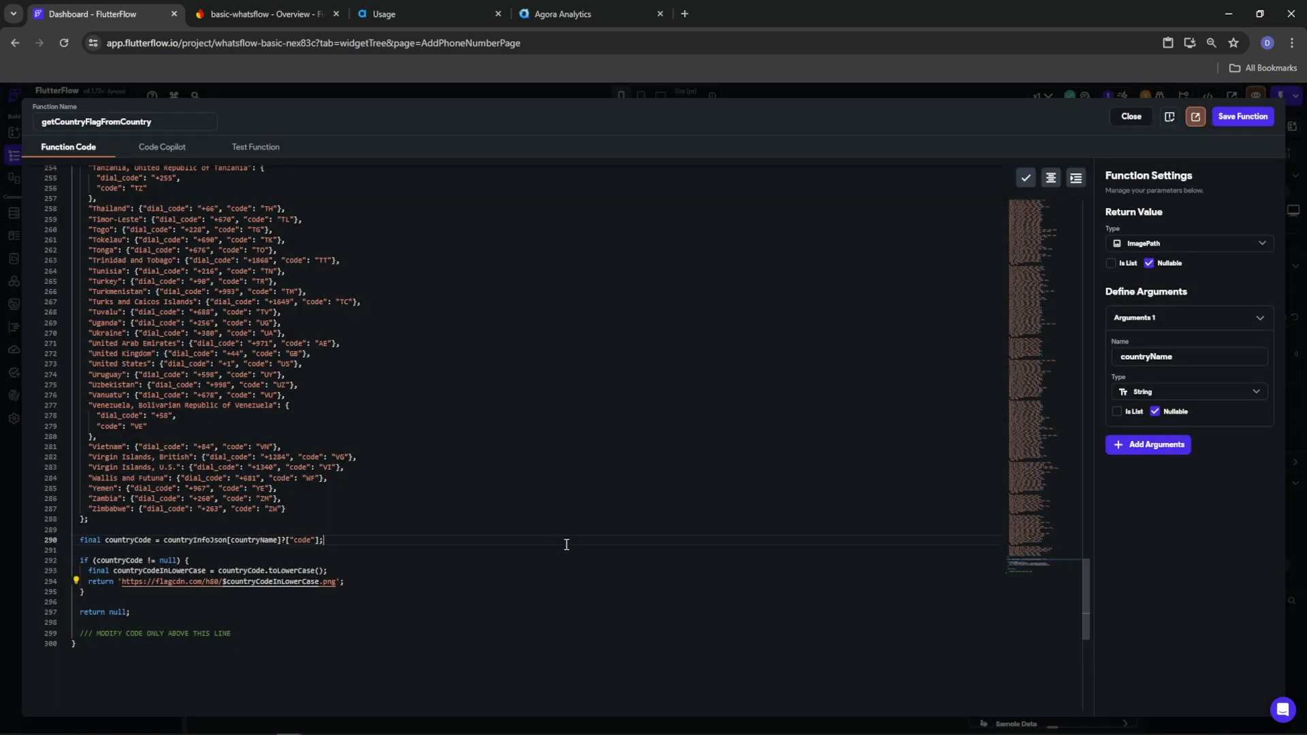
pyautogui.hotkey('ctrl', 'z')
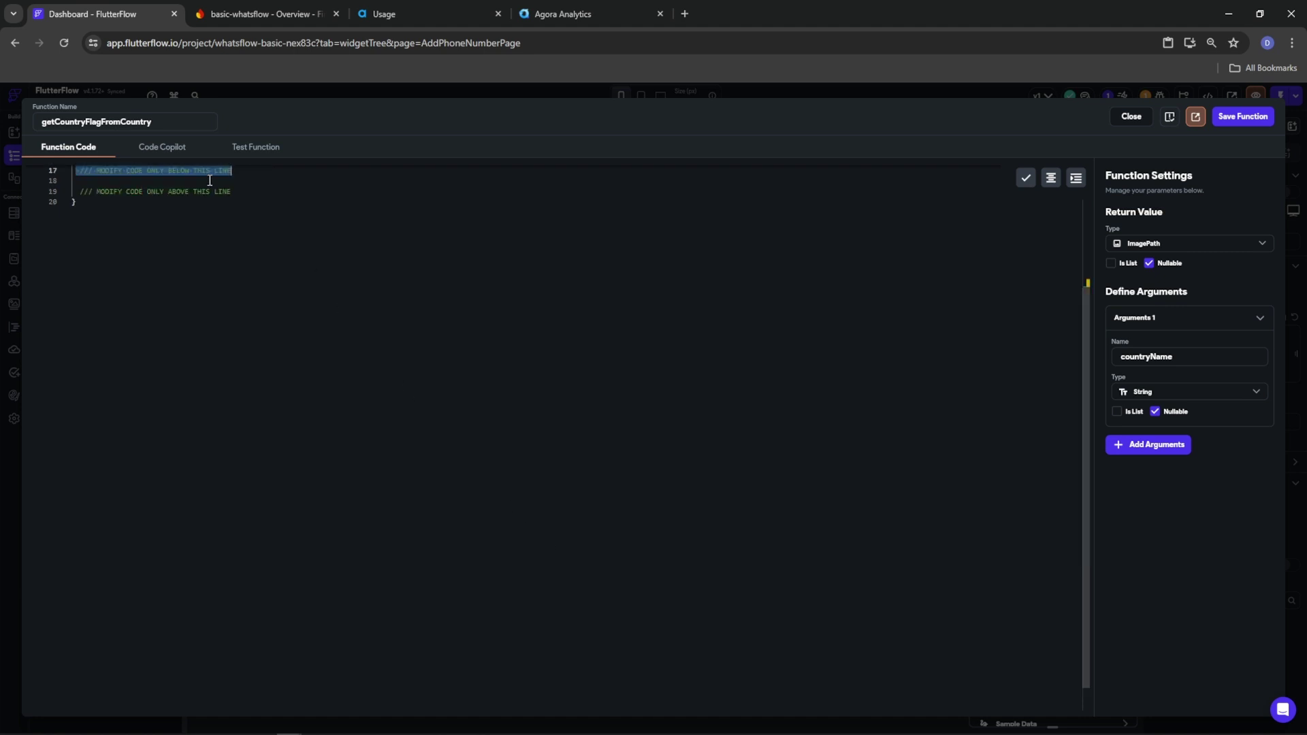
pyautogui.click(209, 181)
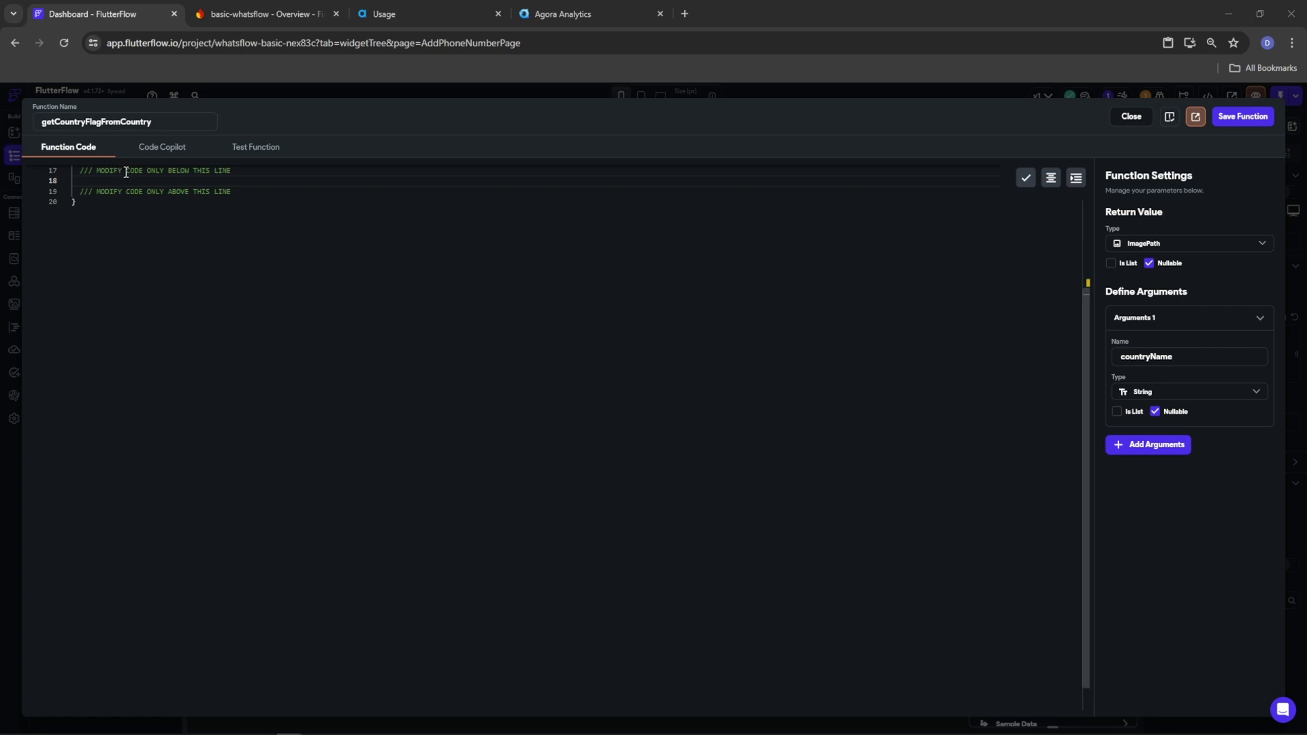
pyautogui.hotkey('ctrl', 'v')
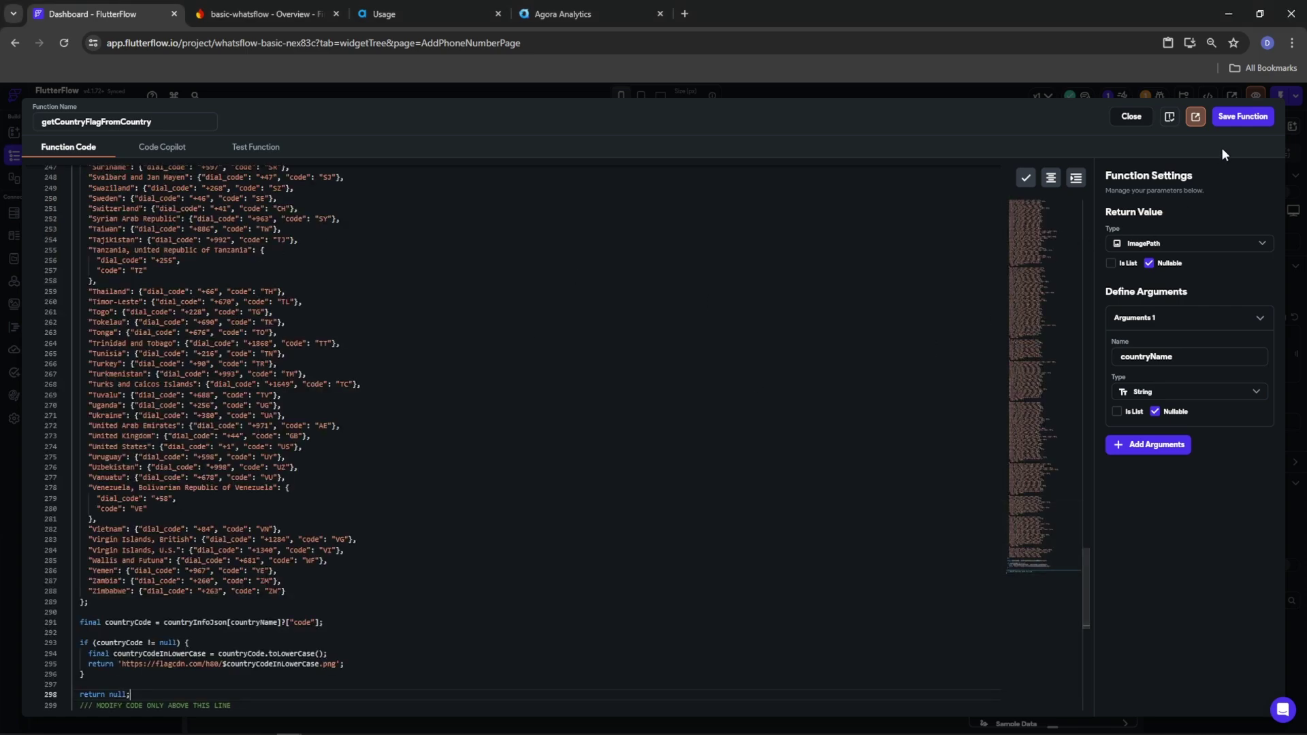
pyautogui.click(1239, 117)
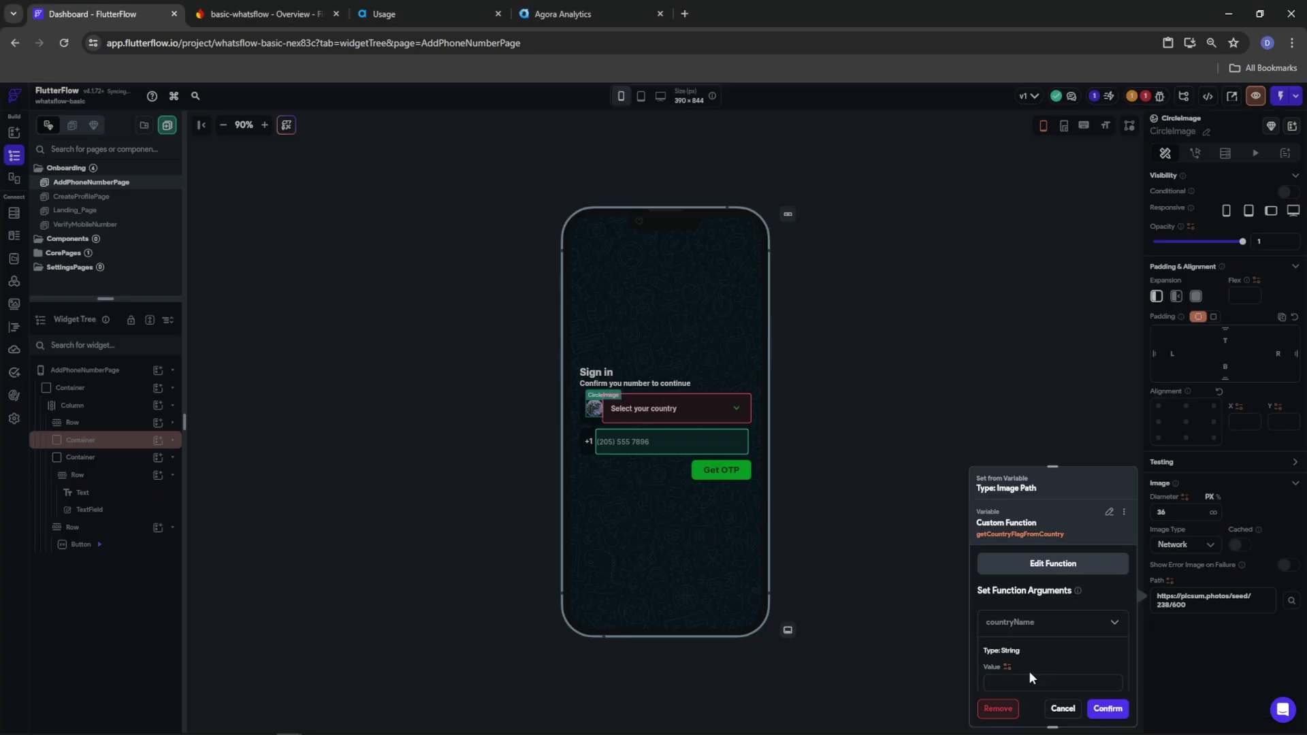
# Pass the DropDown value as countryName and enable flag image caching with a 100 ms fade
pyautogui.click(1007, 667)
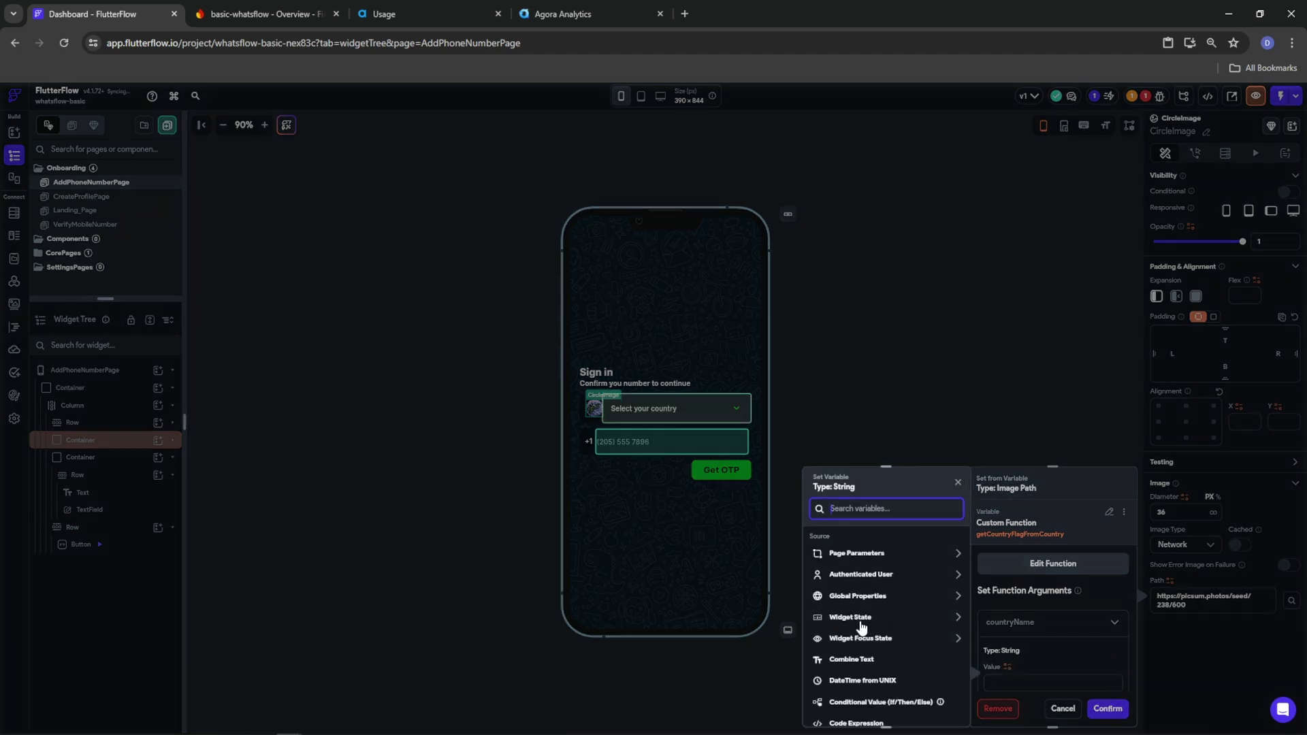
pyautogui.click(861, 618)
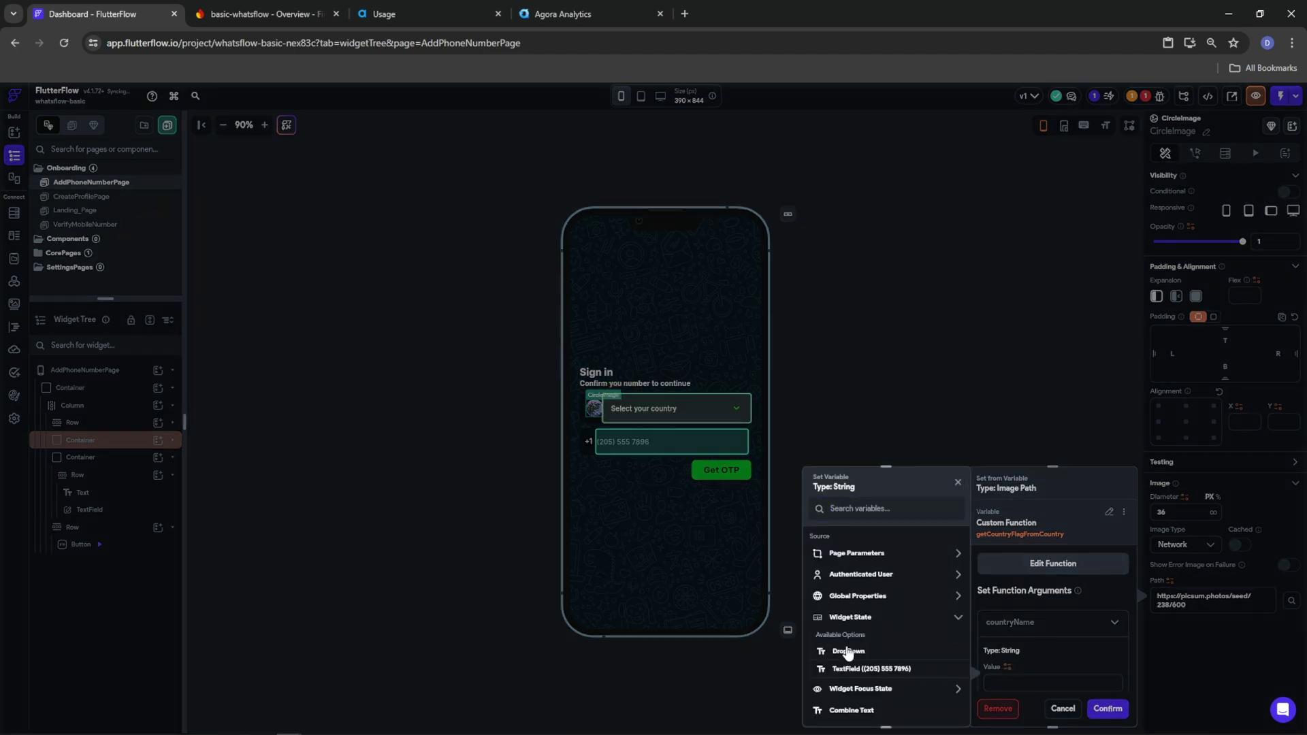
pyautogui.click(848, 651)
pyautogui.scroll(-2, 1094, 613)
pyautogui.click(1108, 709)
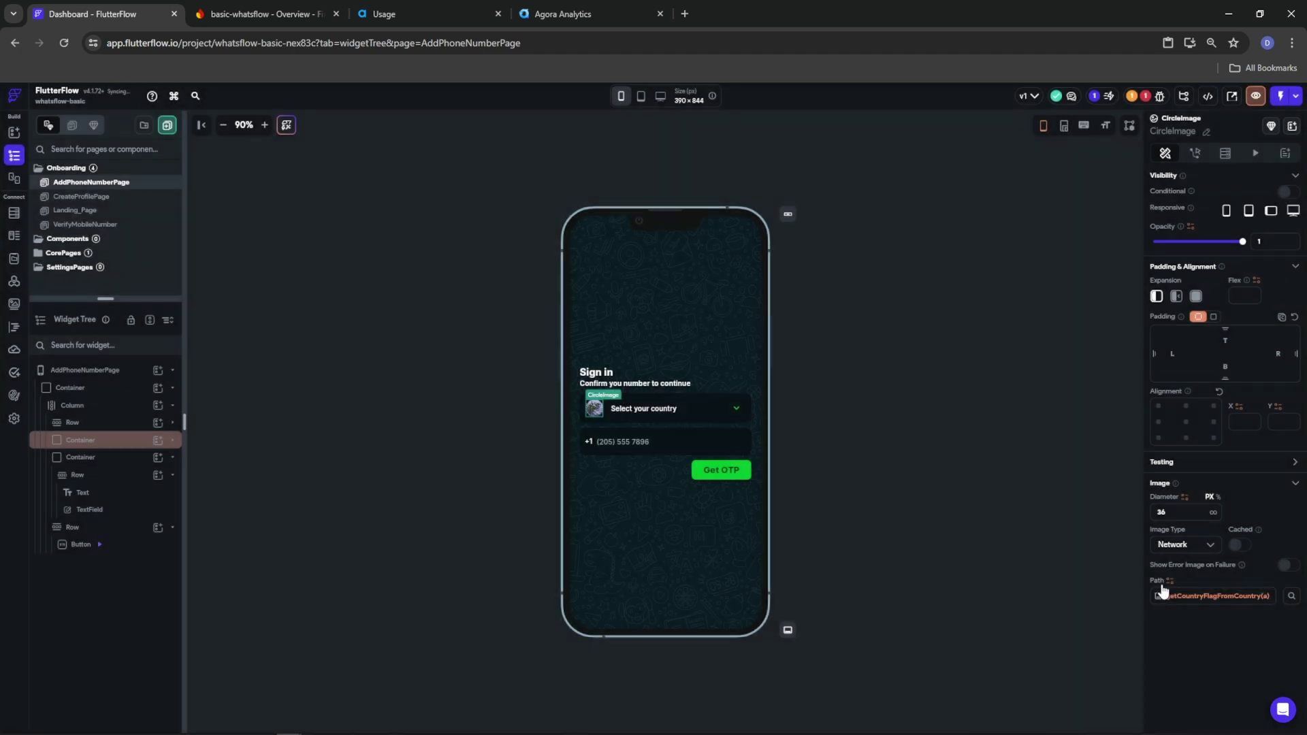
pyautogui.click(1239, 546)
pyautogui.moveTo(1172, 596); pyautogui.dragTo(1157, 597)
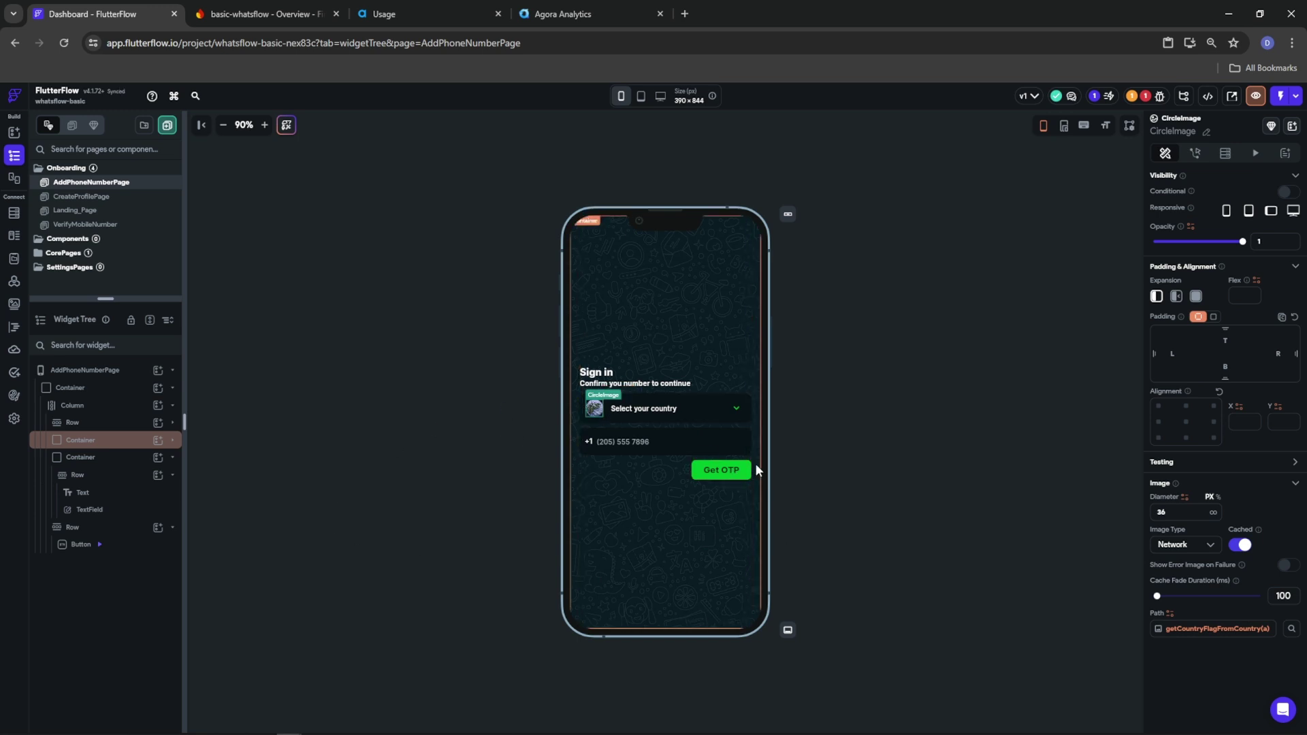
# Bind the +1 text's value to a brand-new custom function
pyautogui.click(590, 442)
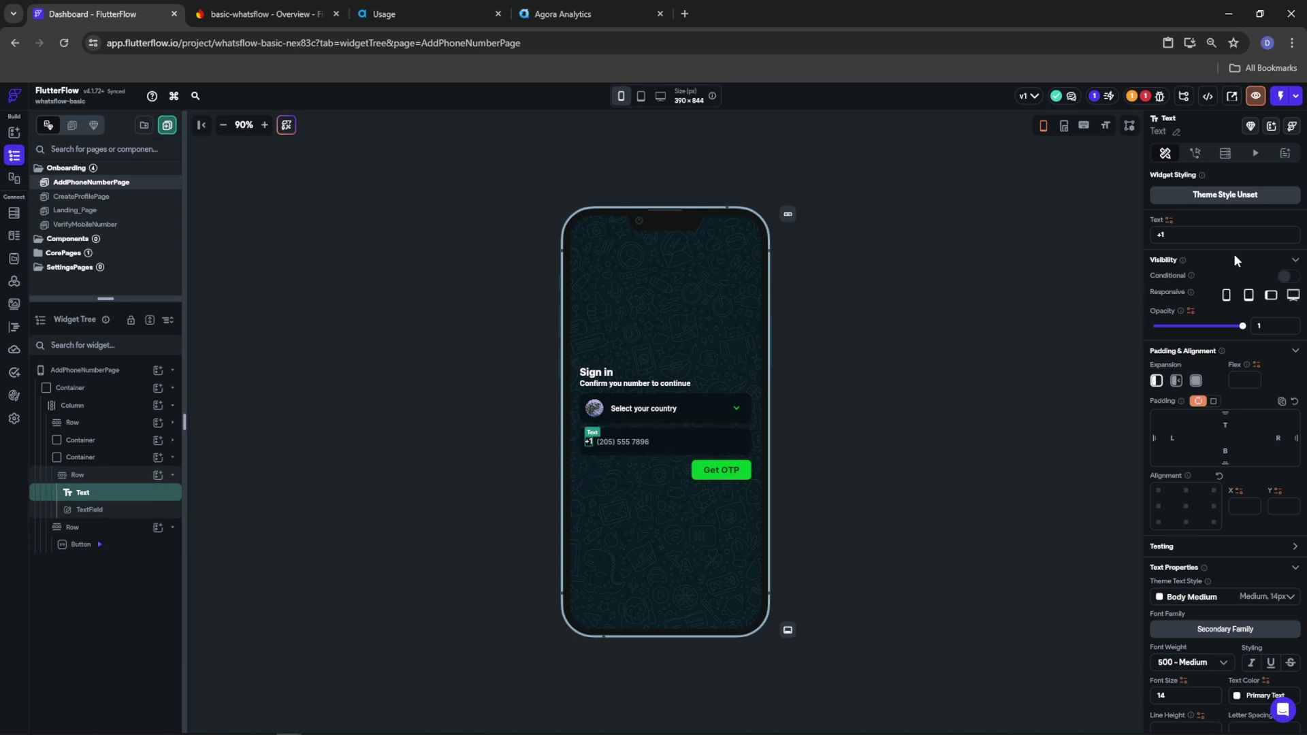
pyautogui.scroll(-3, 1230, 488)
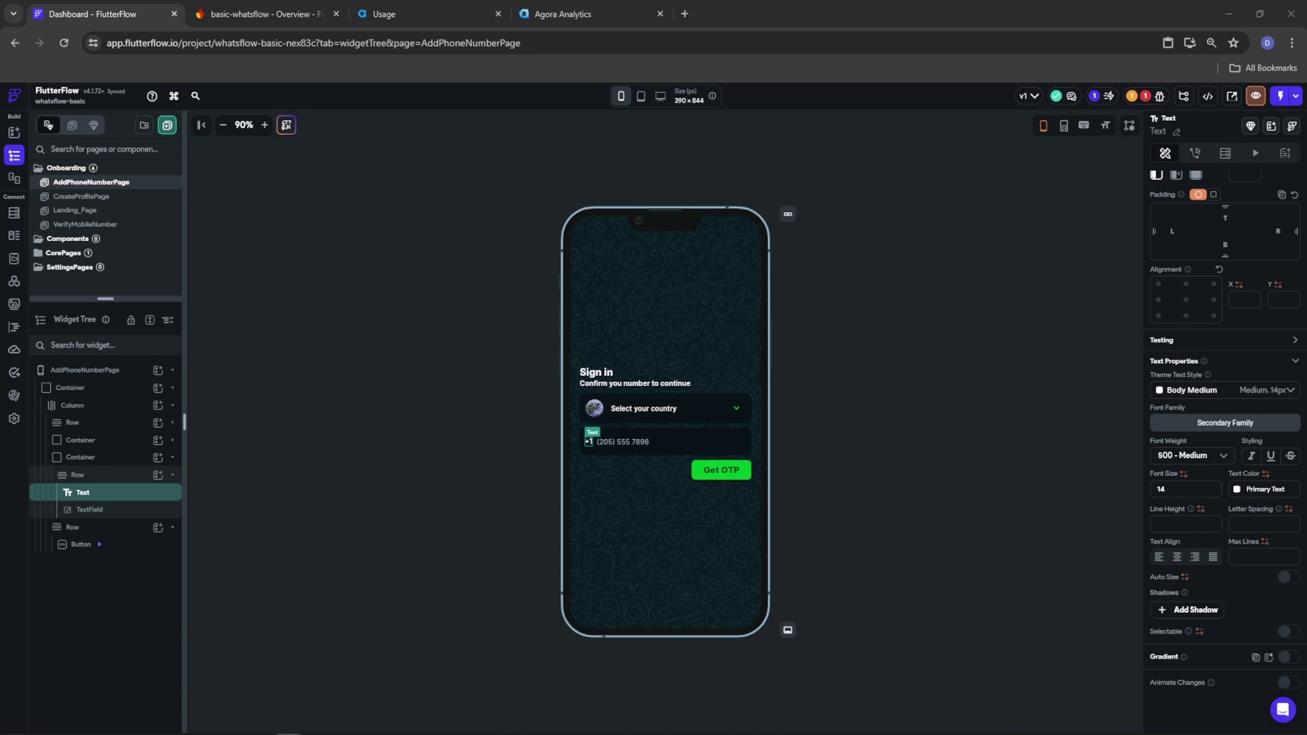
pyautogui.scroll(3, 1188, 205)
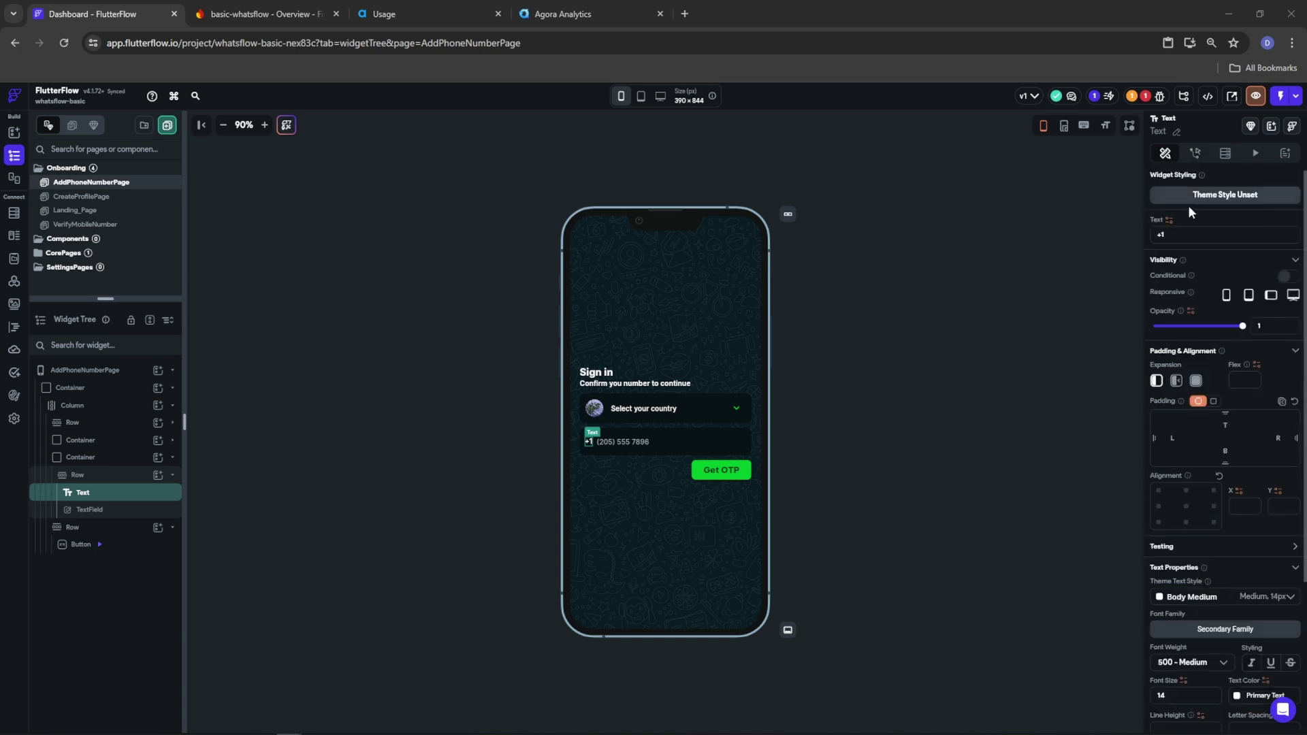
pyautogui.click(1170, 220)
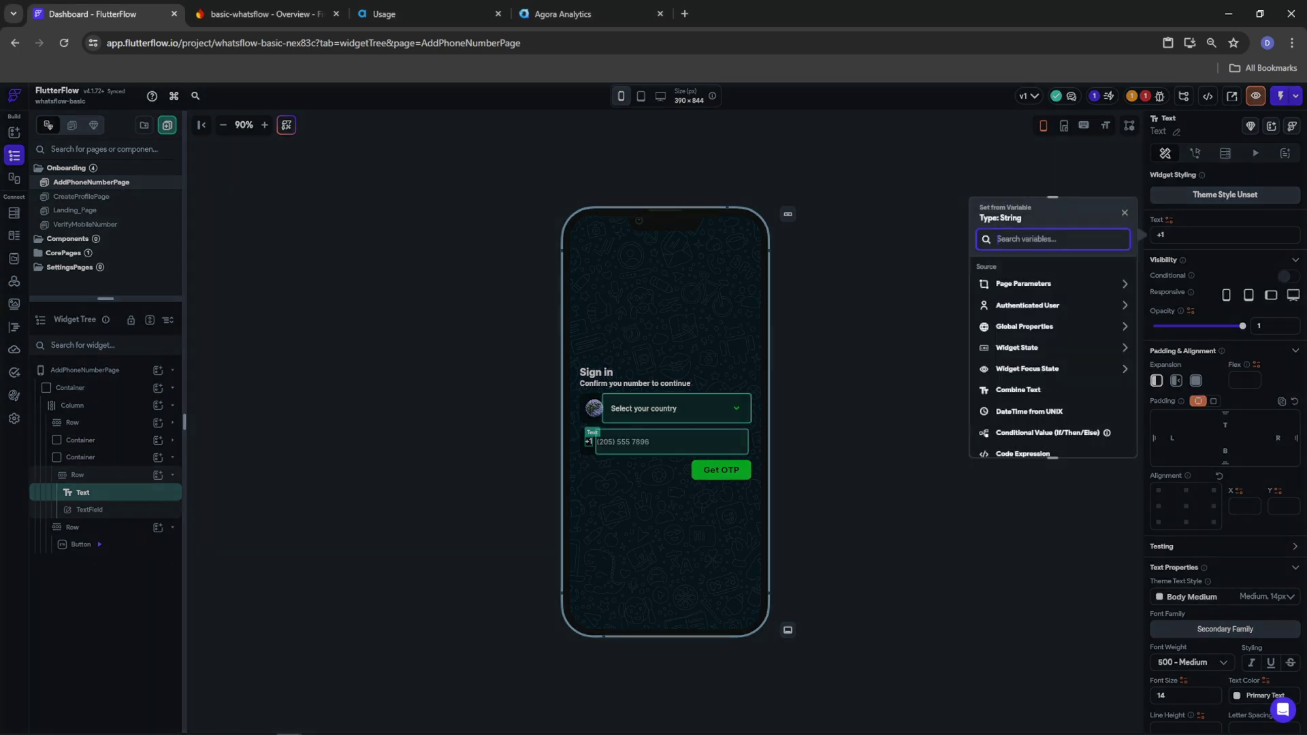
pyautogui.scroll(-3, 1031, 377)
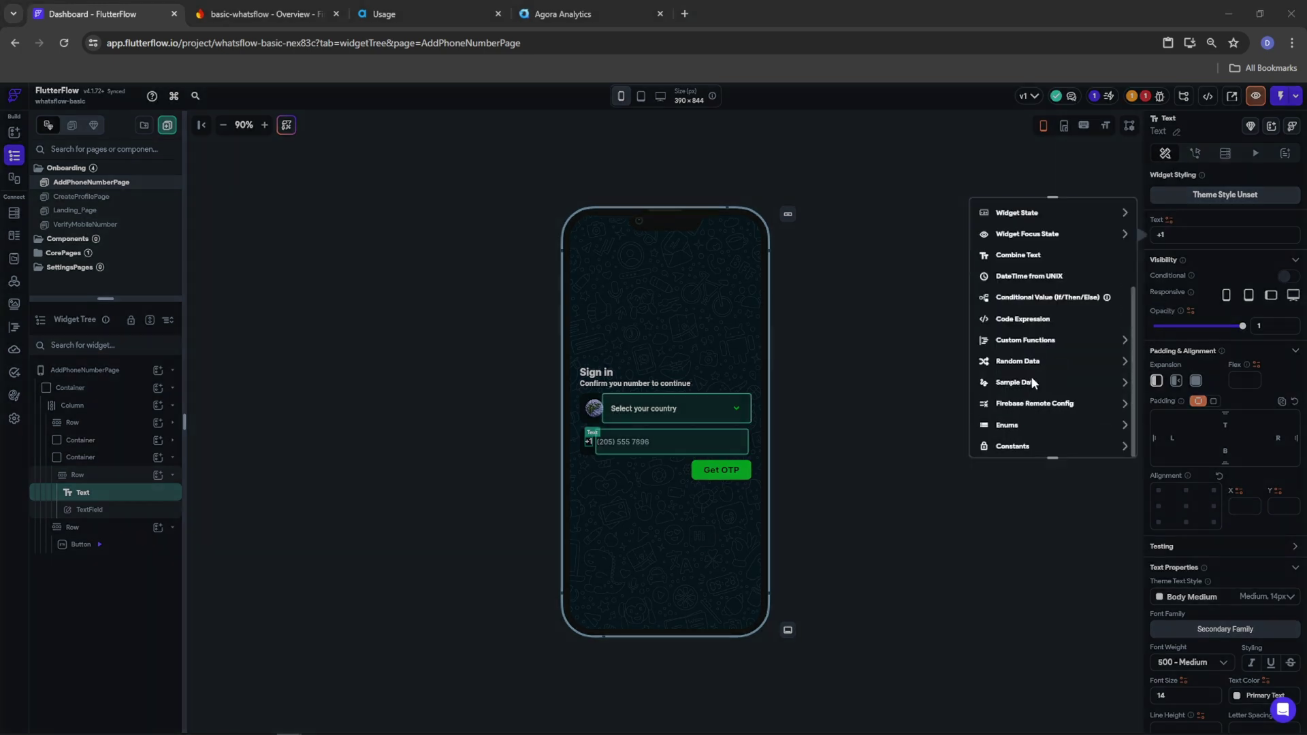
pyautogui.click(1026, 340)
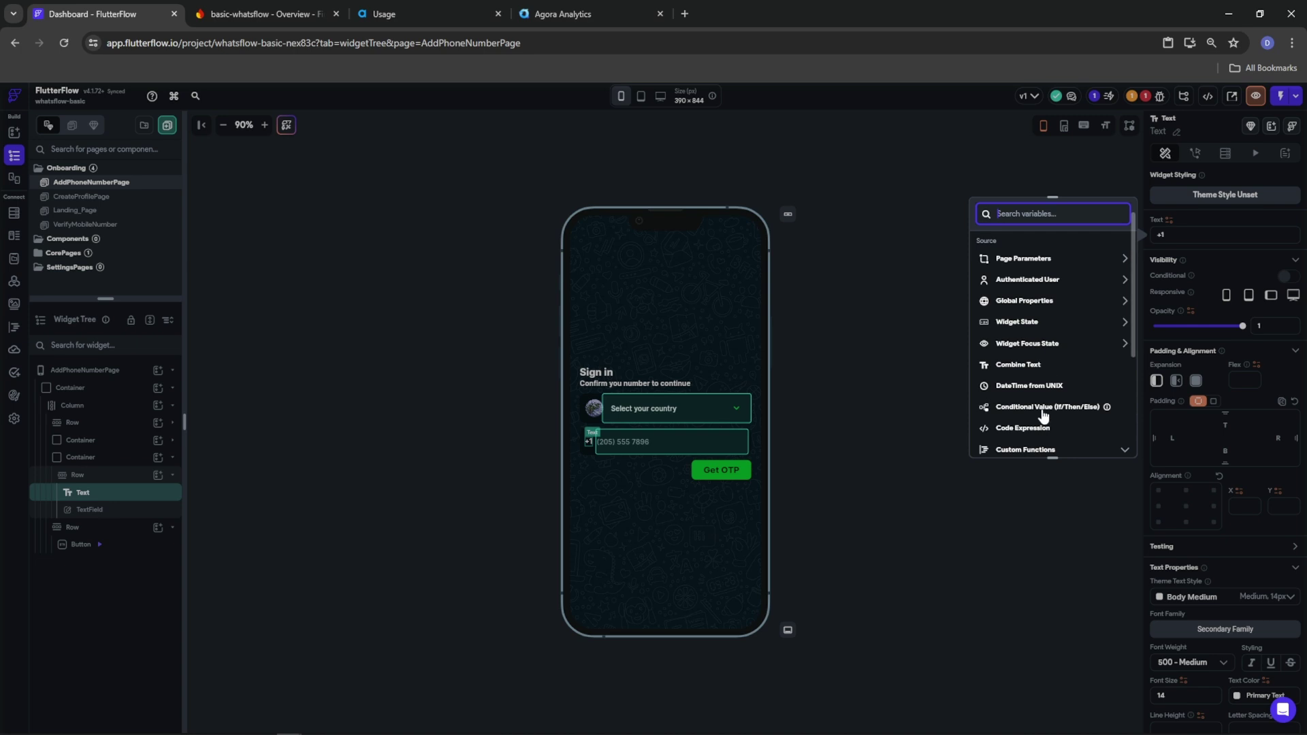
pyautogui.click(1027, 343)
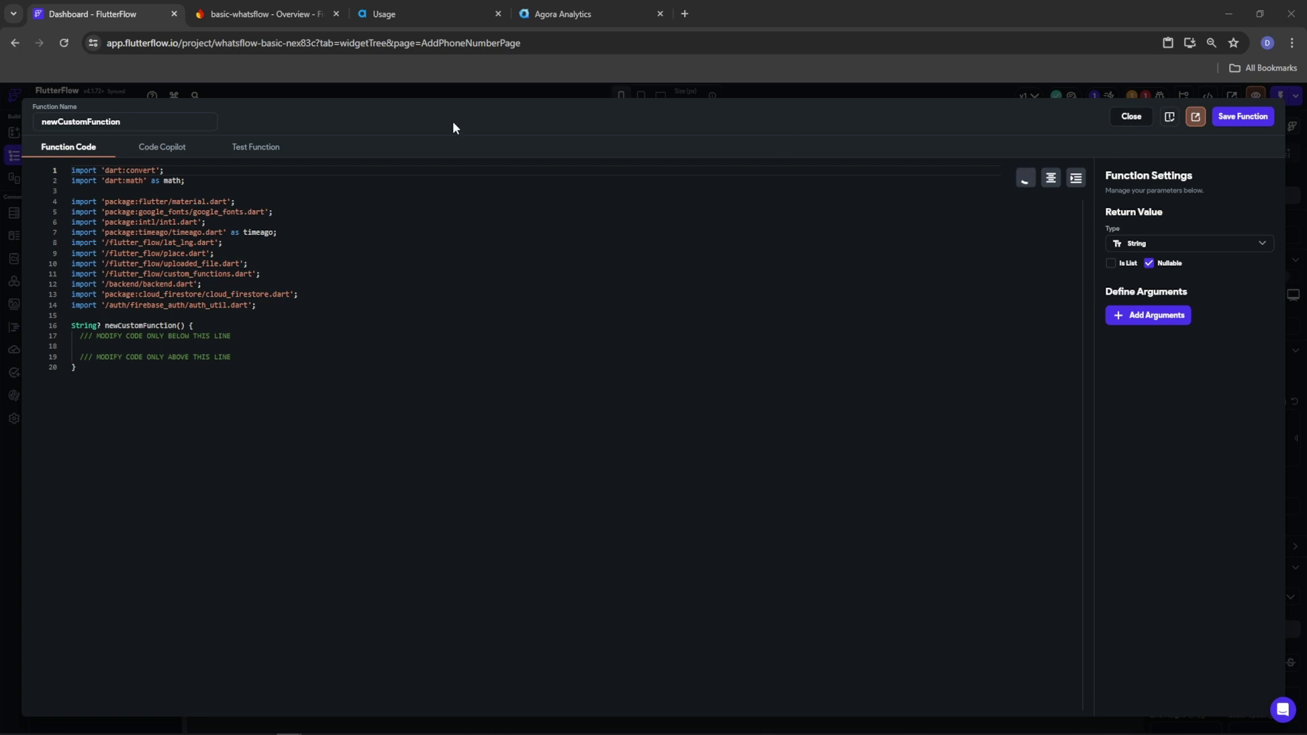
# Rename the function to getDialCodeFromCountry and add a String argument named countryName
pyautogui.click(68, 121)
pyautogui.hotkey('ctrl', 'a')
pyautogui.write('getDialCodeF')
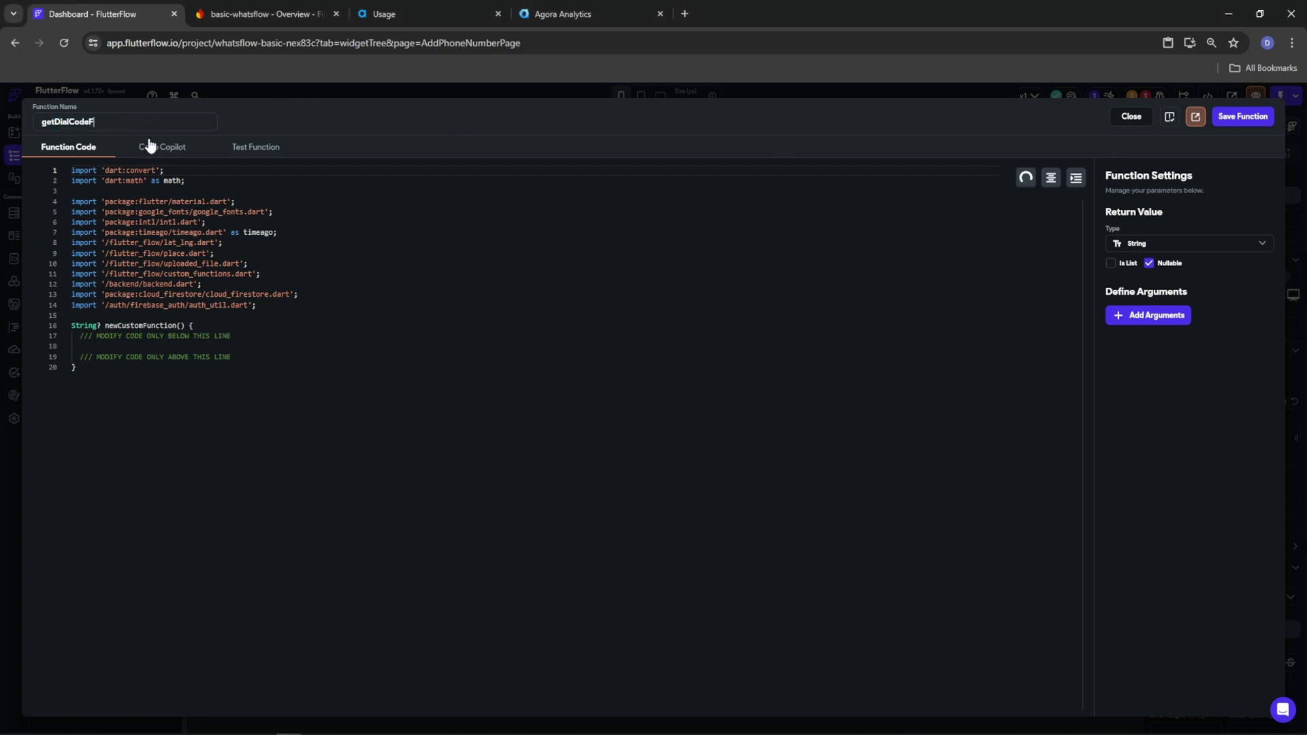
pyautogui.write('romCountry')
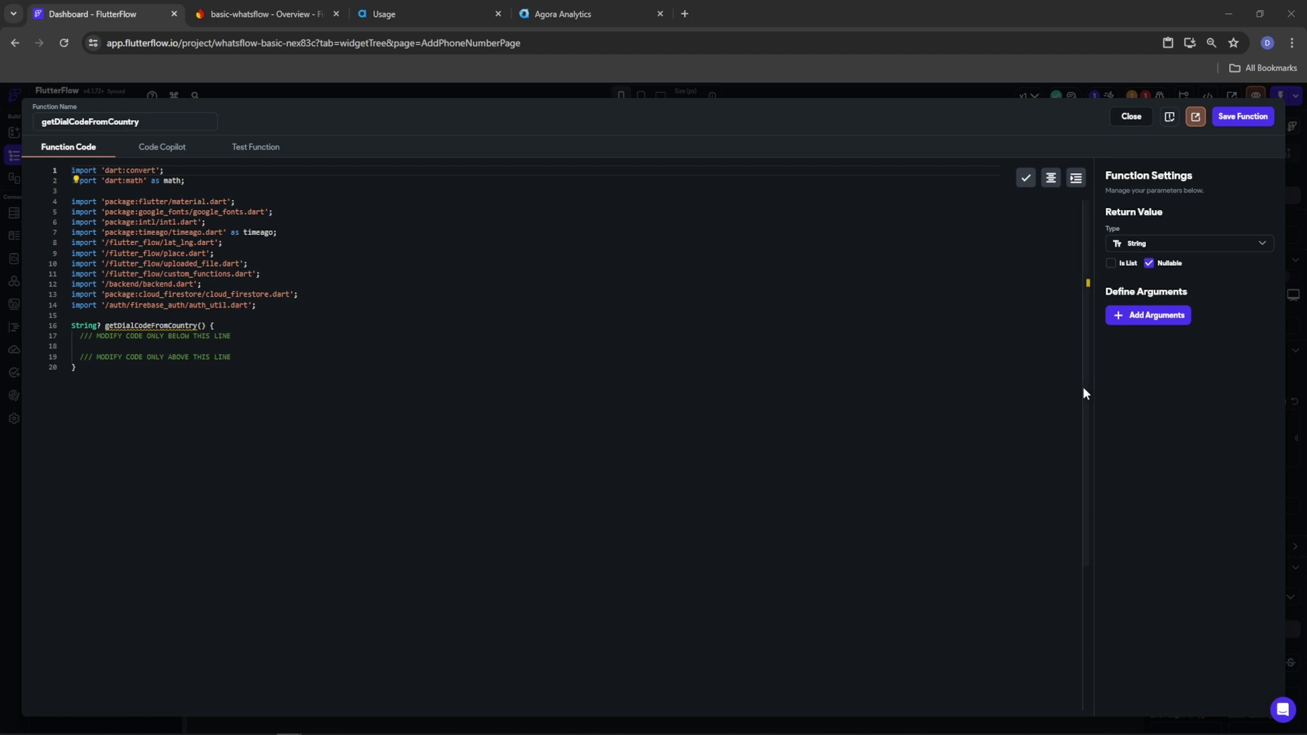
pyautogui.click(1148, 315)
pyautogui.click(1155, 357)
pyautogui.write('countryName')
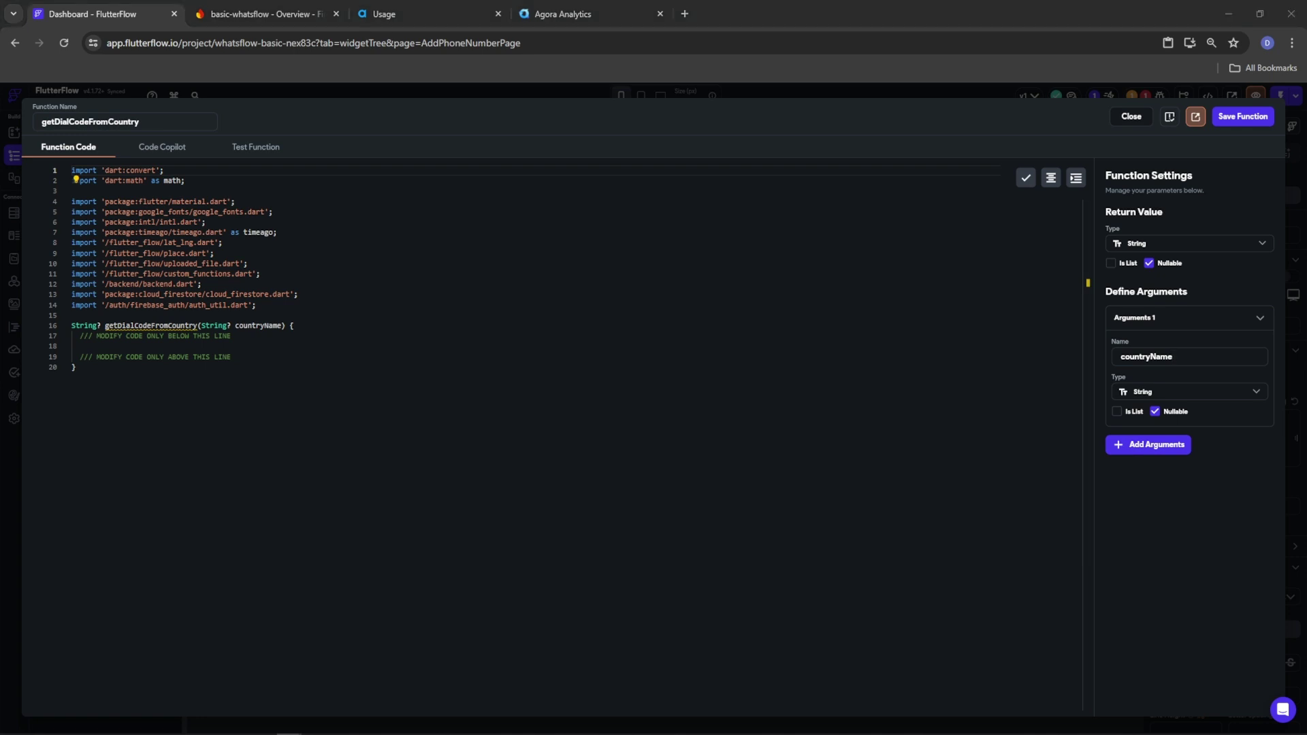
# Paste the dial-code map and lookup code, review its dial_code and return null lines, and save
pyautogui.click(92, 345)
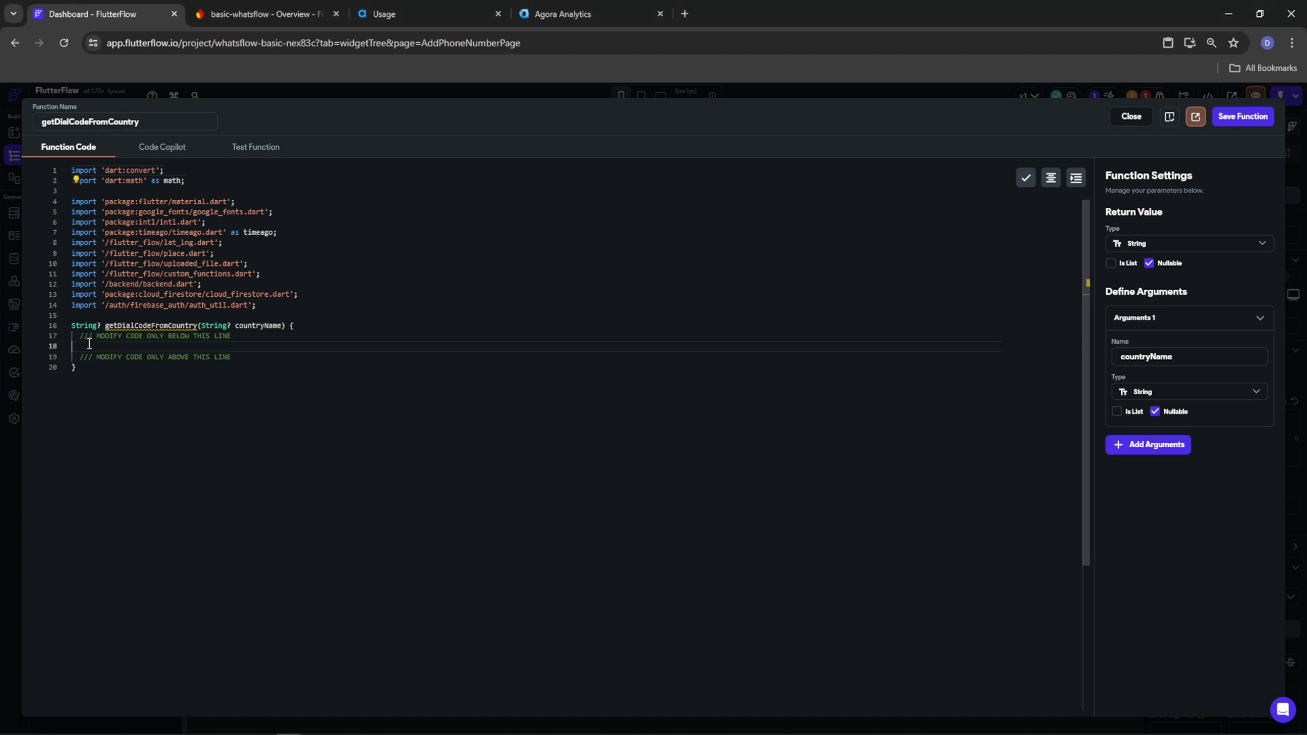
pyautogui.hotkey('ctrl', 'v')
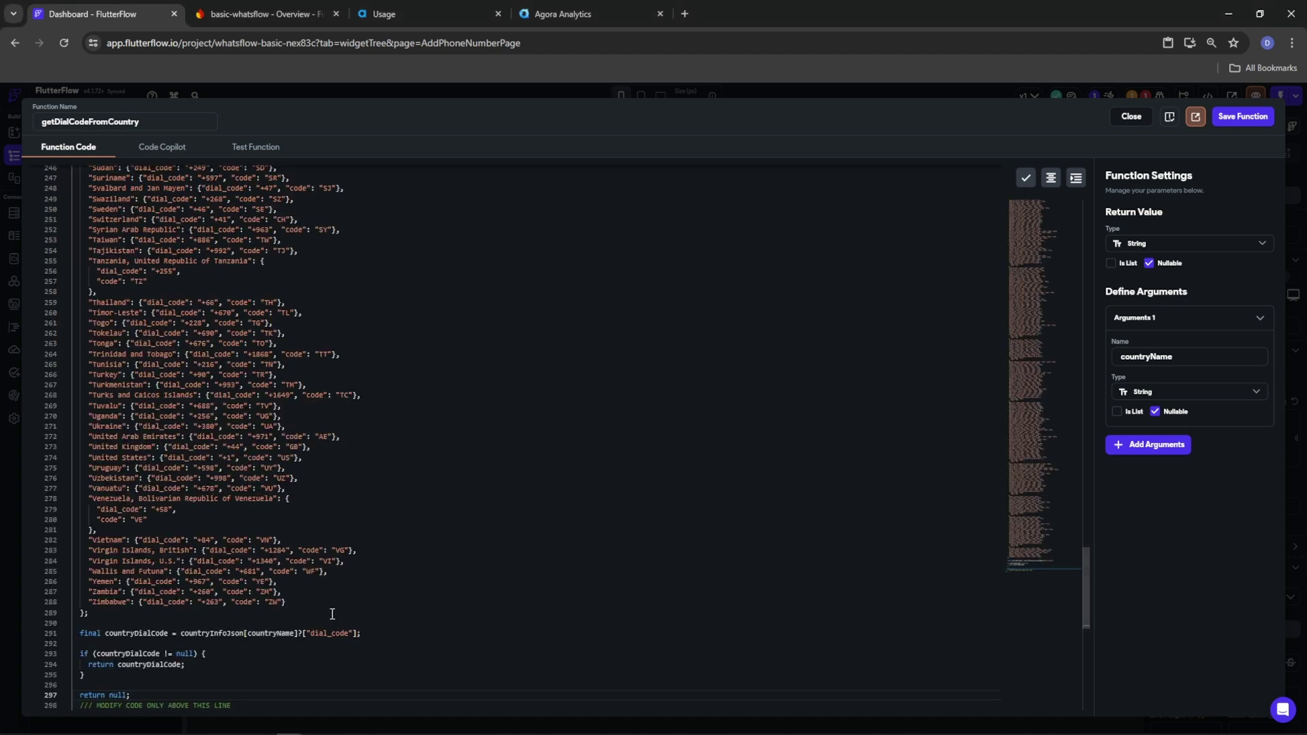
pyautogui.moveTo(155, 478); pyautogui.dragTo(194, 478)
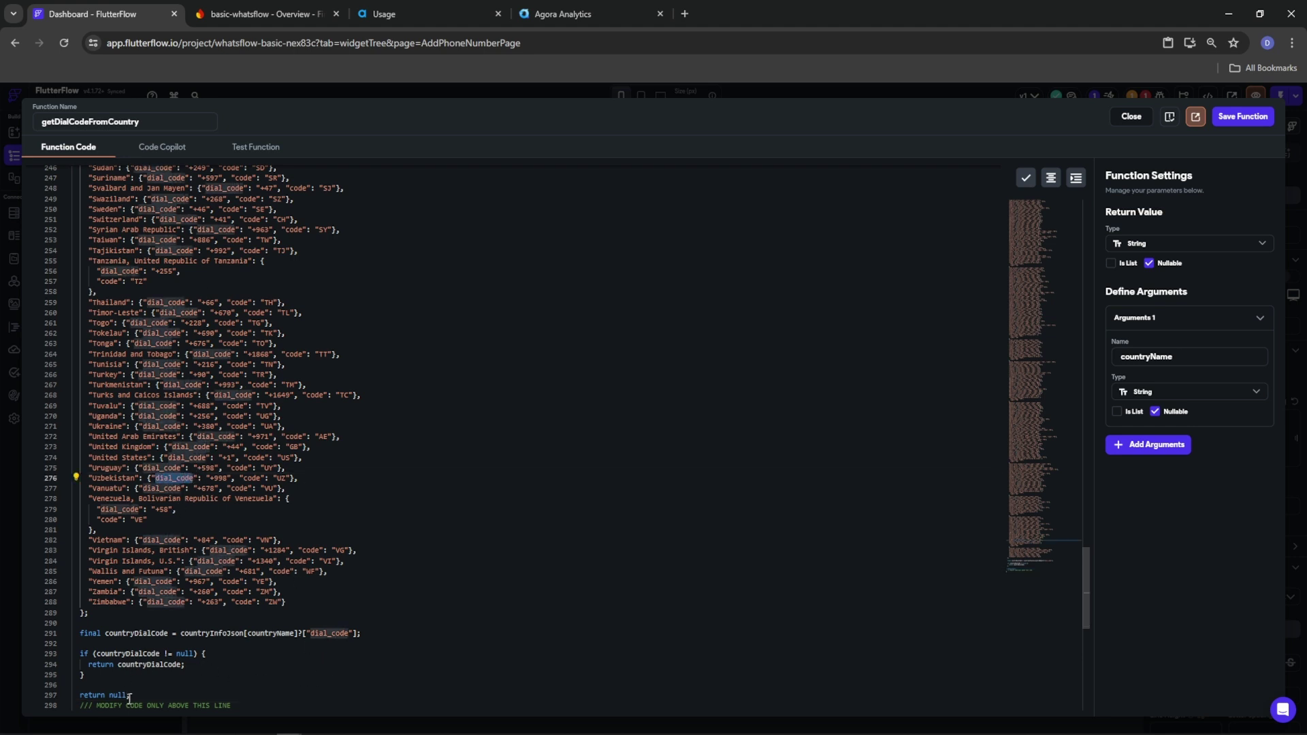
pyautogui.moveTo(131, 696); pyautogui.dragTo(80, 654)
pyautogui.click(161, 686)
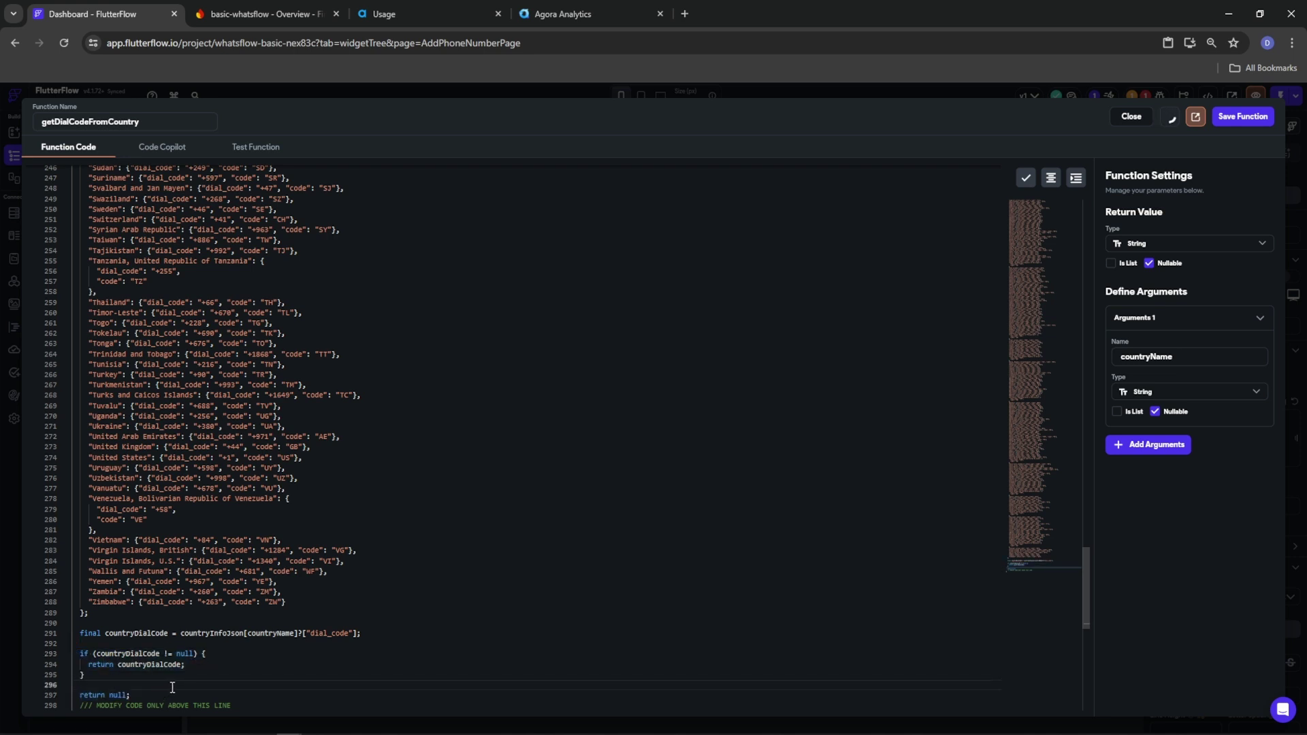
pyautogui.click(1243, 116)
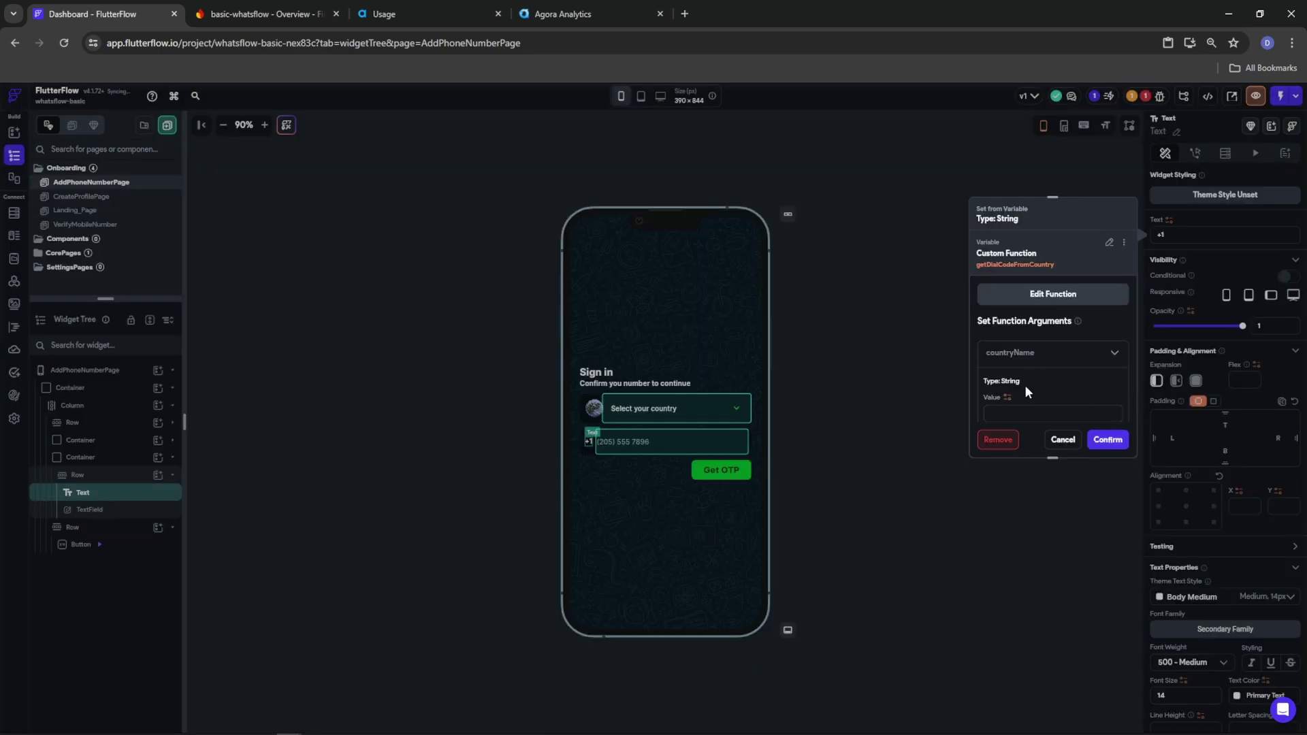
# Feed the DropDown value into getDialCodeFromCountry's countryName, with +1 as the default value
pyautogui.click(1008, 406)
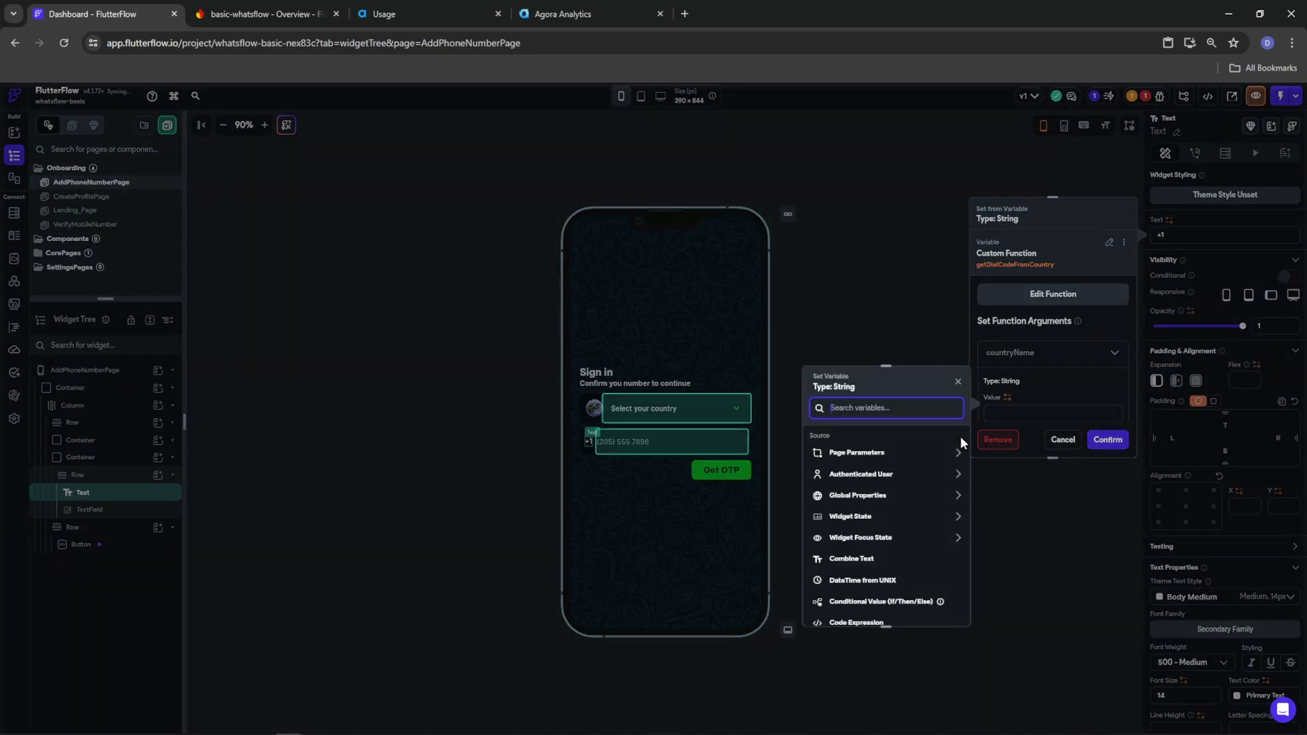
pyautogui.click(848, 516)
pyautogui.click(851, 551)
pyautogui.scroll(-2, 1056, 375)
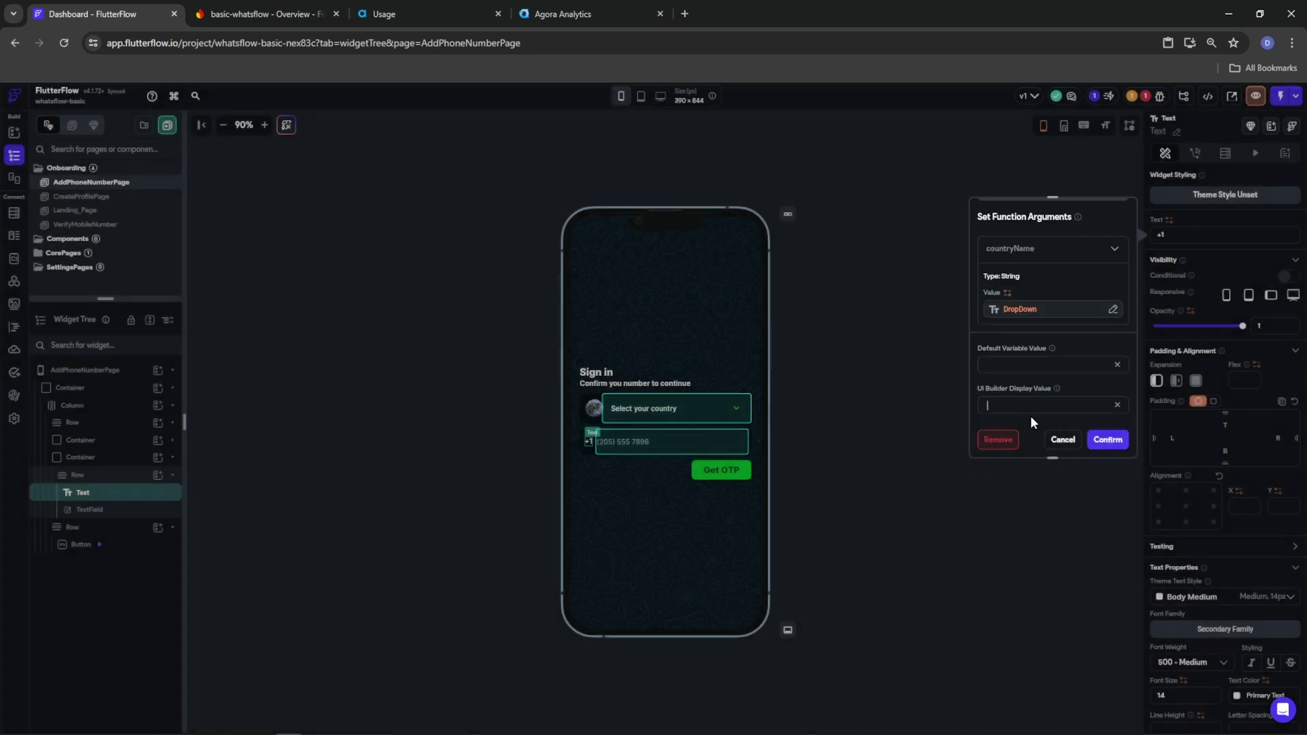
pyautogui.click(1108, 439)
pyautogui.write('1')
pyautogui.click(1100, 439)
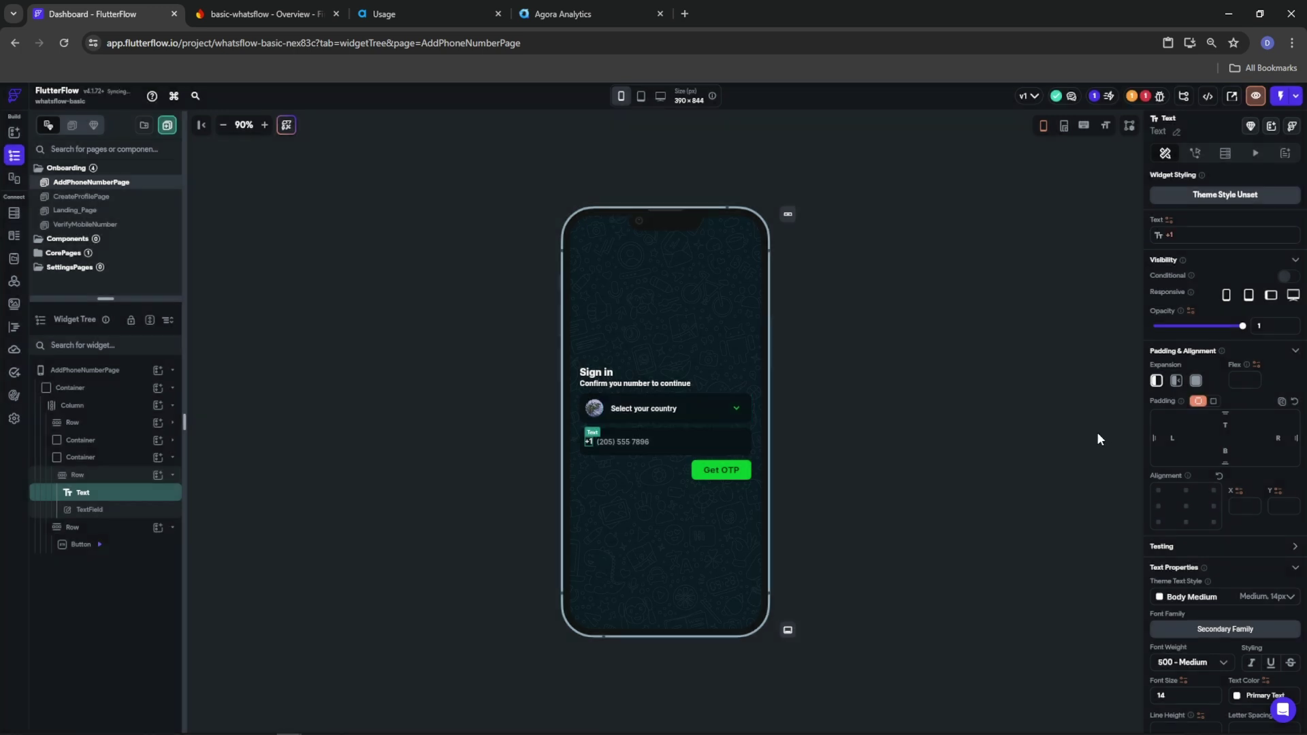
pyautogui.click(603, 409)
# Review the getCountryFlagFromCountry code behind the flag image and copy its flagcdn URL string
pyautogui.click(1188, 629)
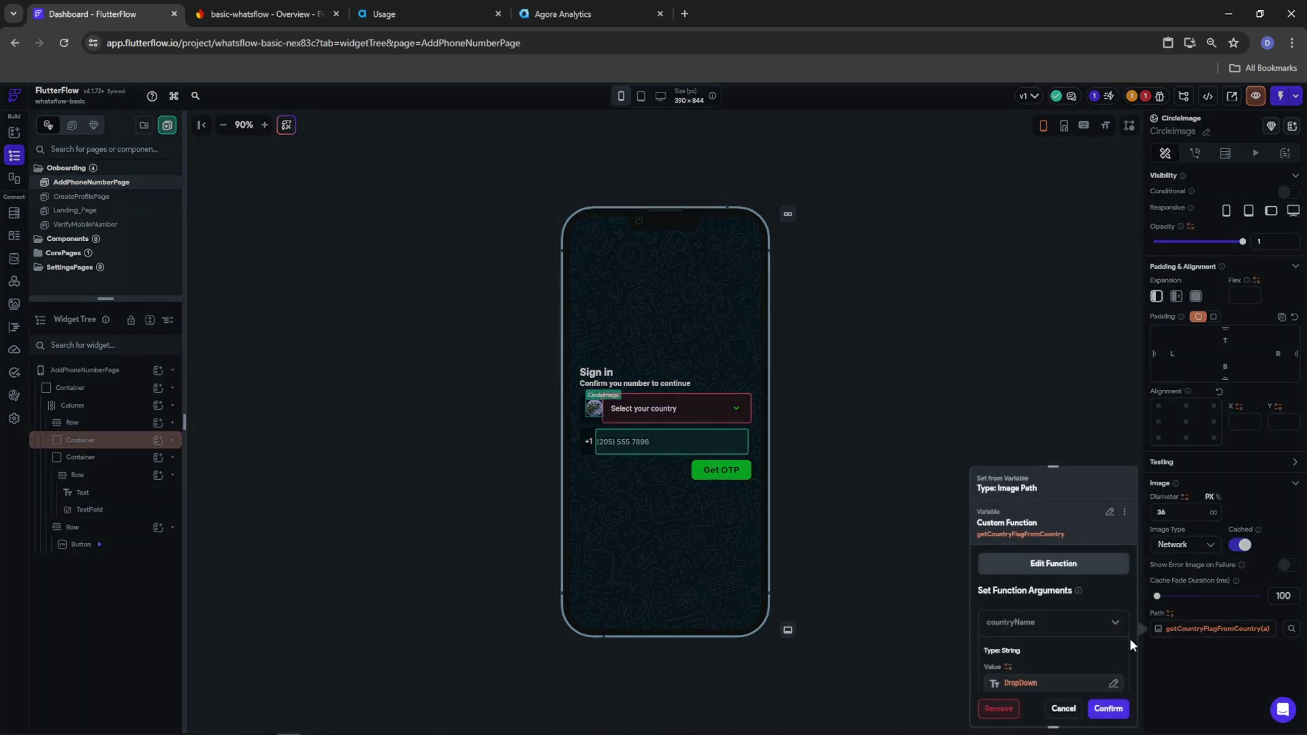
pyautogui.scroll(-2, 1038, 639)
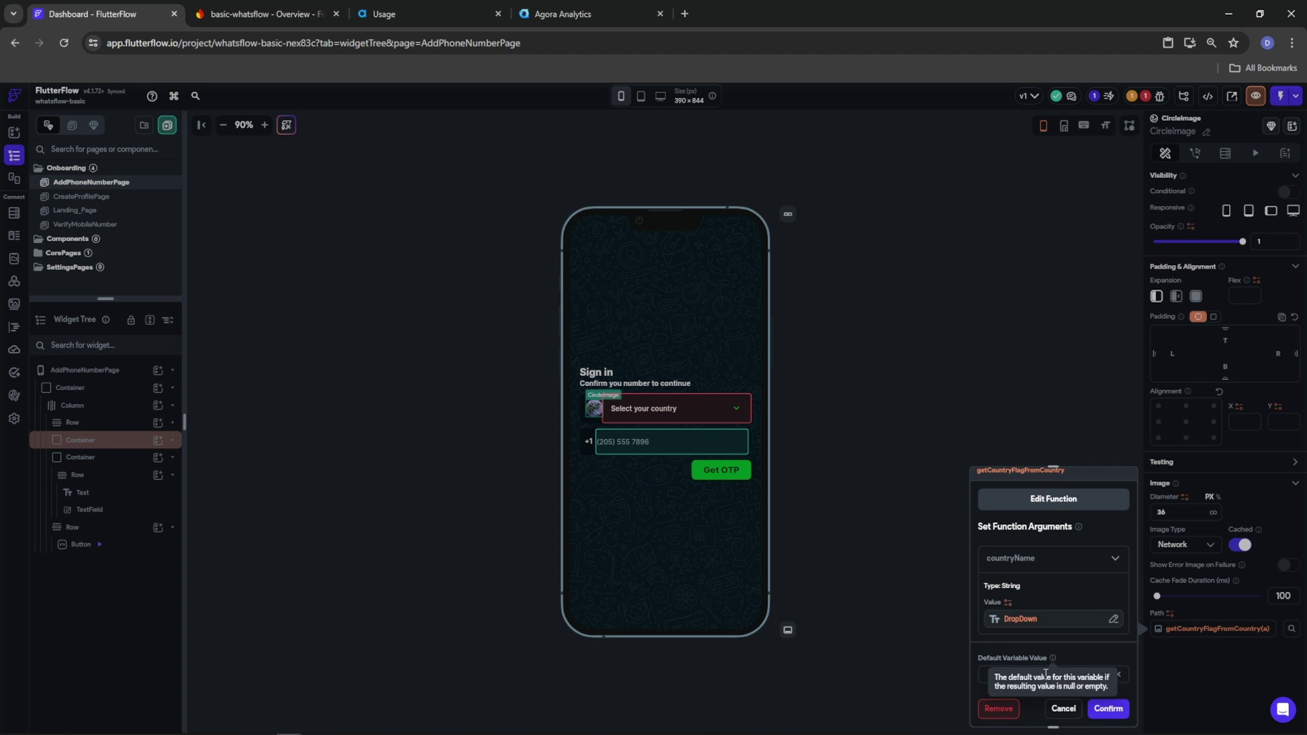
pyautogui.click(1021, 620)
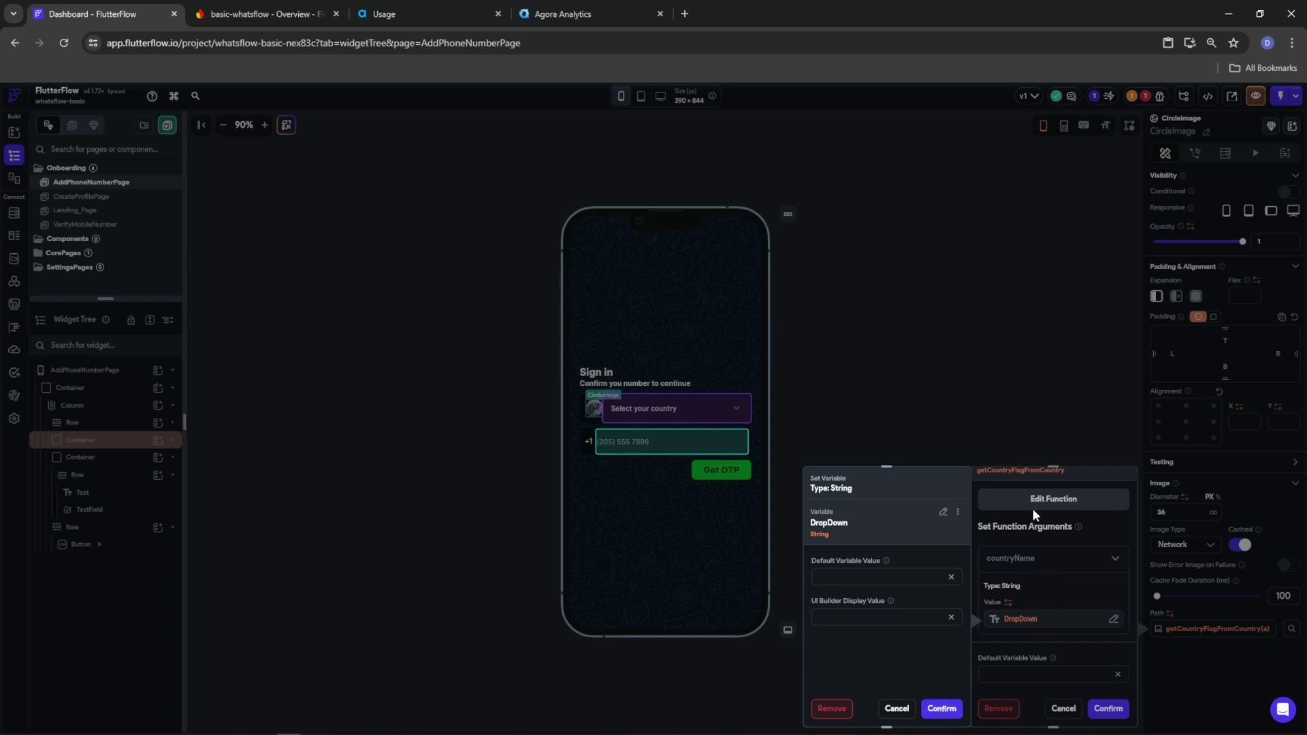
pyautogui.click(1056, 503)
pyautogui.scroll(-5, 409, 555)
pyautogui.moveTo(1079, 256); pyautogui.dragTo(1006, 718)
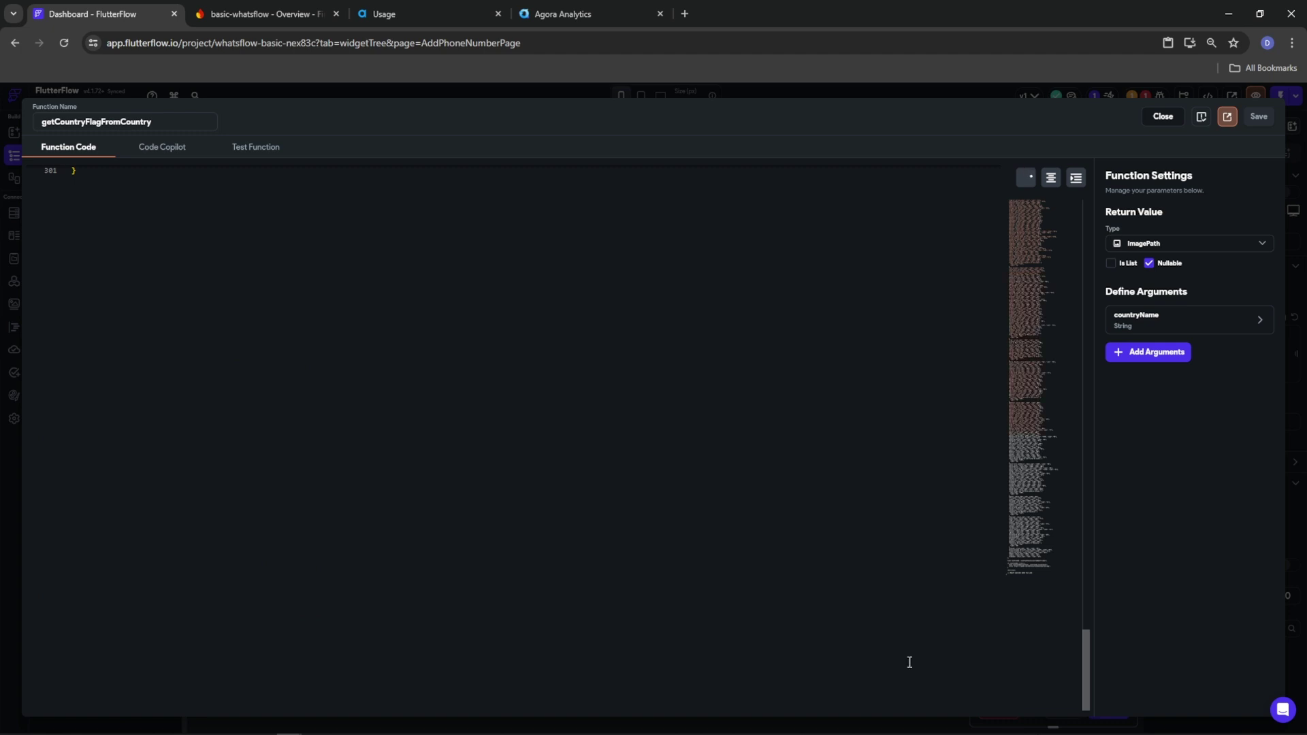
pyautogui.scroll(5, 239, 467)
pyautogui.moveTo(119, 384); pyautogui.dragTo(339, 390)
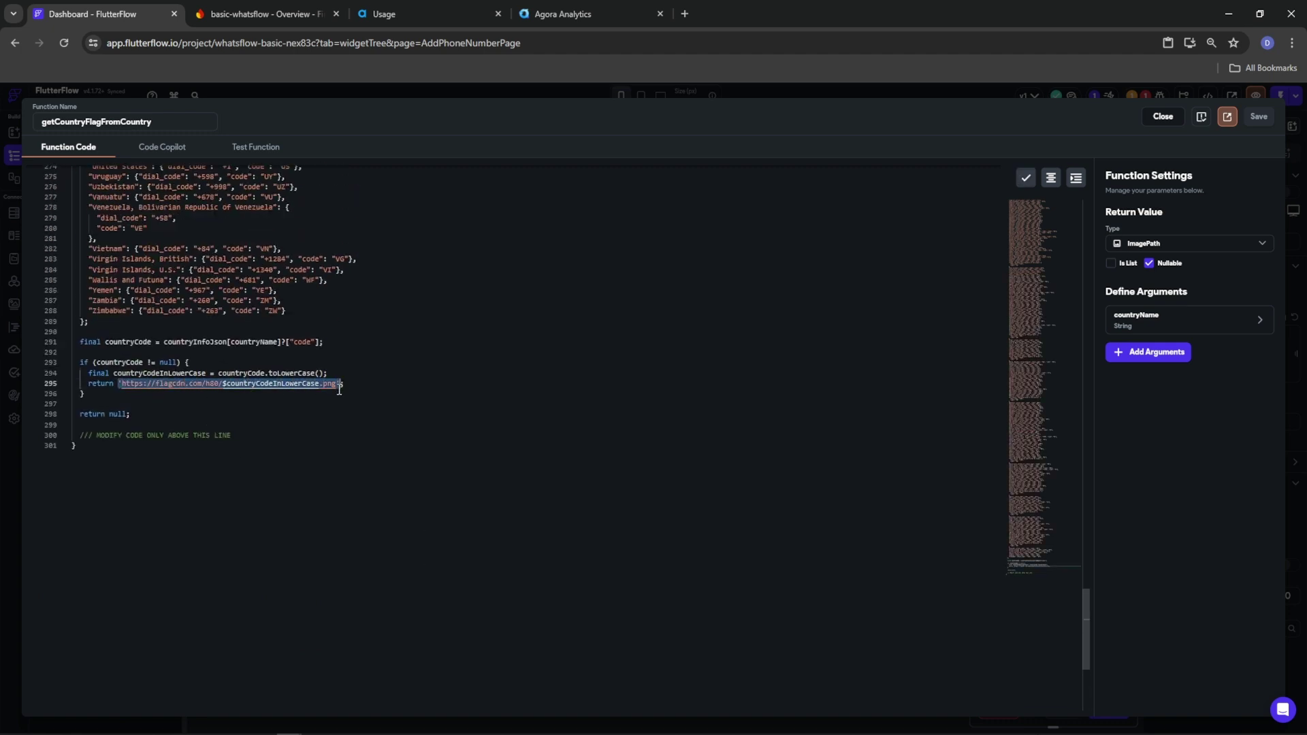
pyautogui.click(1162, 116)
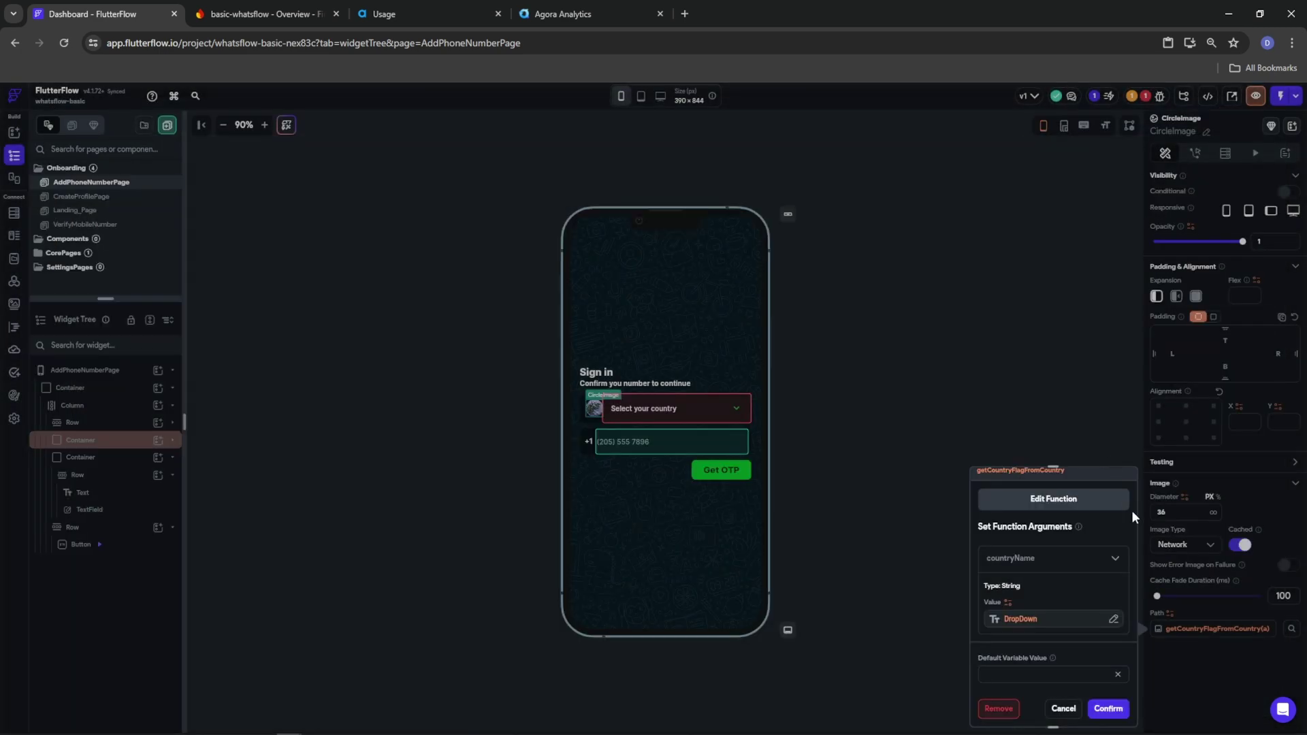
pyautogui.click(1014, 675)
pyautogui.hotkey('ctrl', 'v')
pyautogui.click(1092, 675)
pyautogui.press('BackSpace')
pyautogui.press('BackSpace')
pyautogui.press('BackSpace')
pyautogui.press('BackSpace')
pyautogui.press('BackSpace')
pyautogui.press('BackSpace')
pyautogui.press('BackSpace')
pyautogui.press('BackSpace')
pyautogui.press('BackSpace')
pyautogui.press('BackSpace')
pyautogui.press('BackSpace')
pyautogui.press('BackSpace')
pyautogui.press('BackSpace')
pyautogui.press('BackSpace')
pyautogui.press('BackSpace')
pyautogui.press('BackSpace')
pyautogui.press('BackSpace')
pyautogui.press('BackSpace')
pyautogui.press('BackSpace')
pyautogui.press('BackSpace')
pyautogui.press('BackSpace')
pyautogui.press('BackSpace')
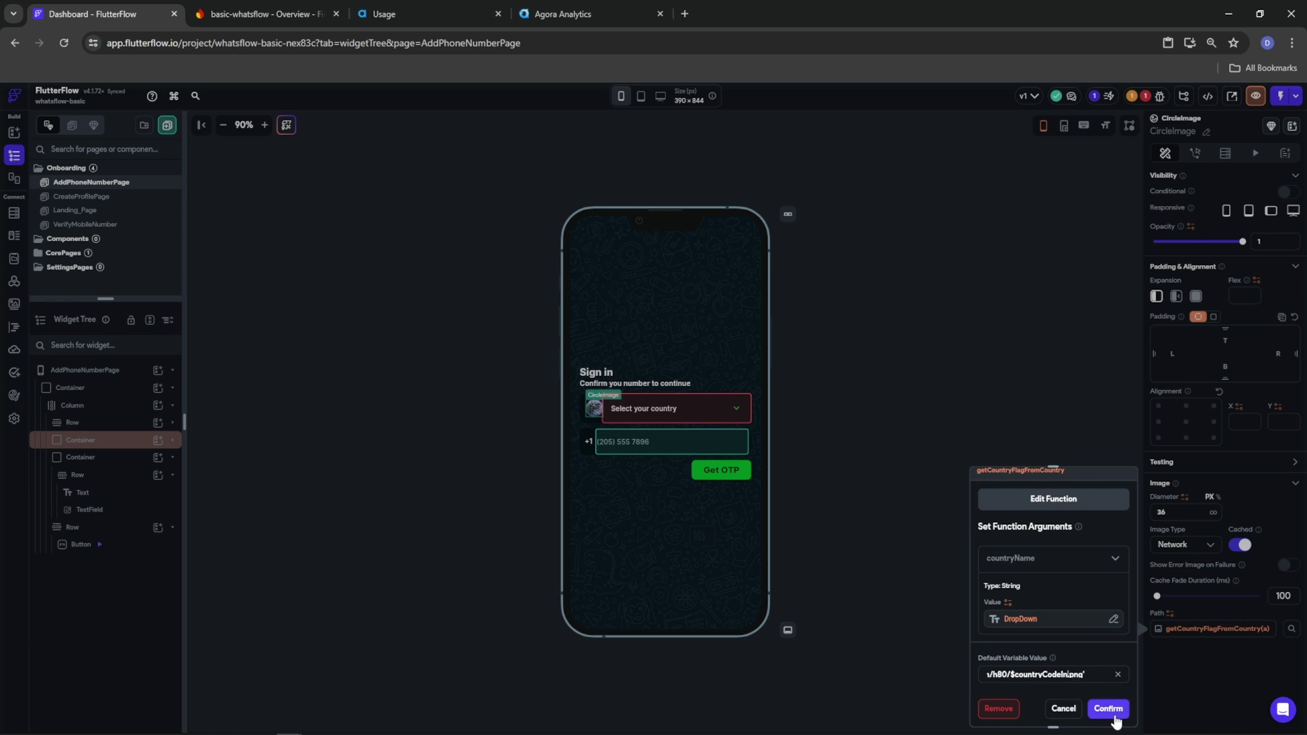
pyautogui.press('BackSpace')
pyautogui.write('ca')
pyautogui.click(1115, 713)
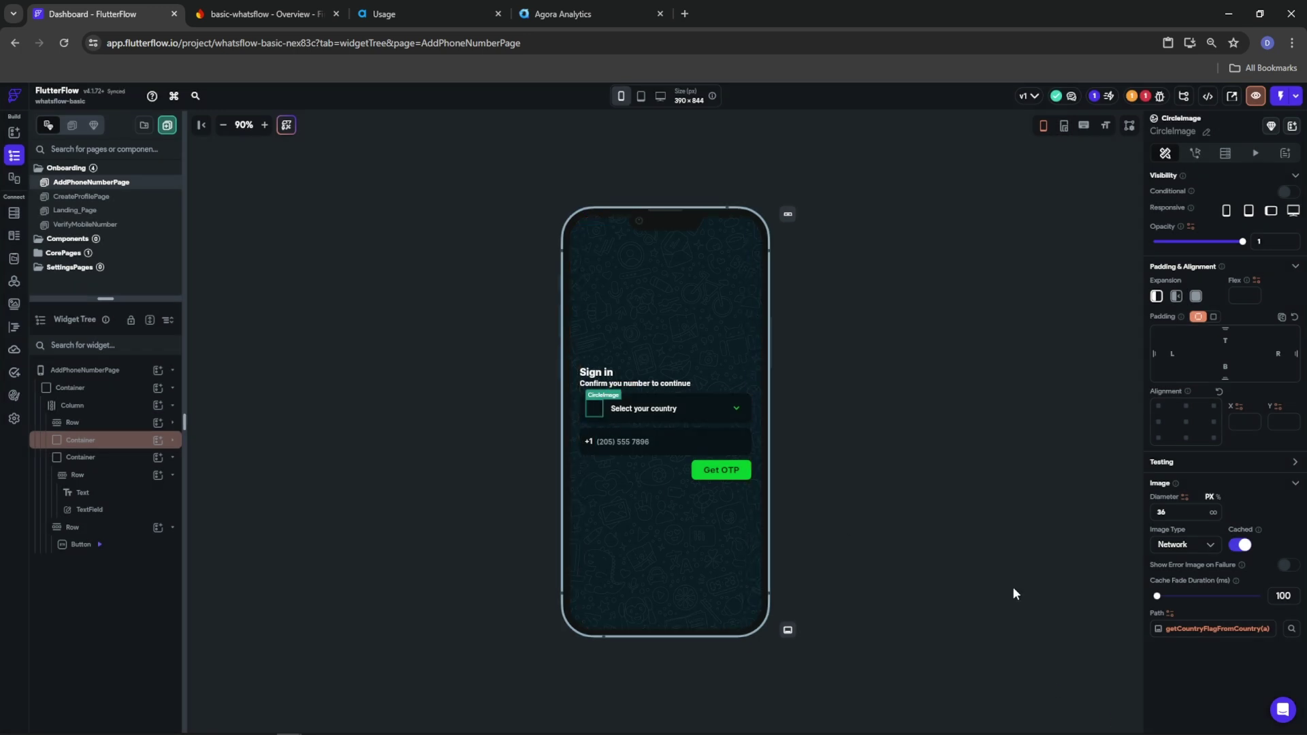
pyautogui.scroll(-1, 1055, 684)
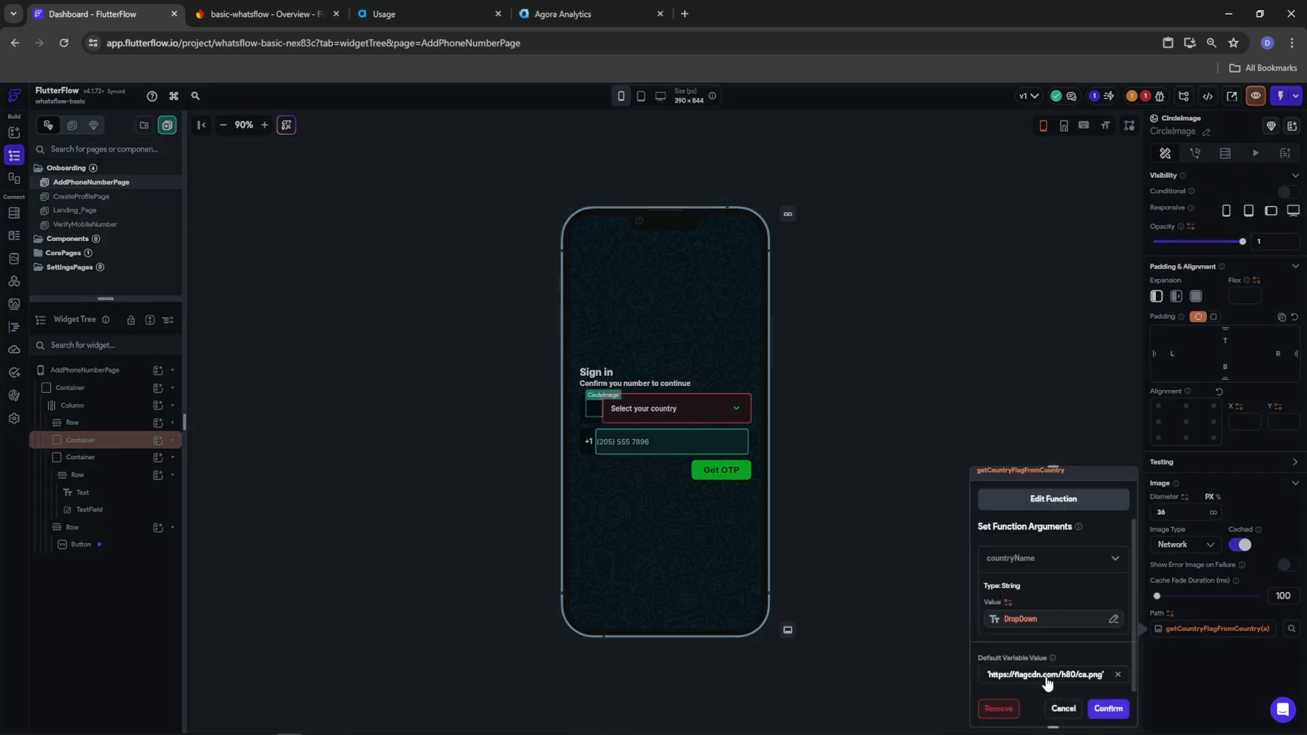
pyautogui.press('BackSpace')
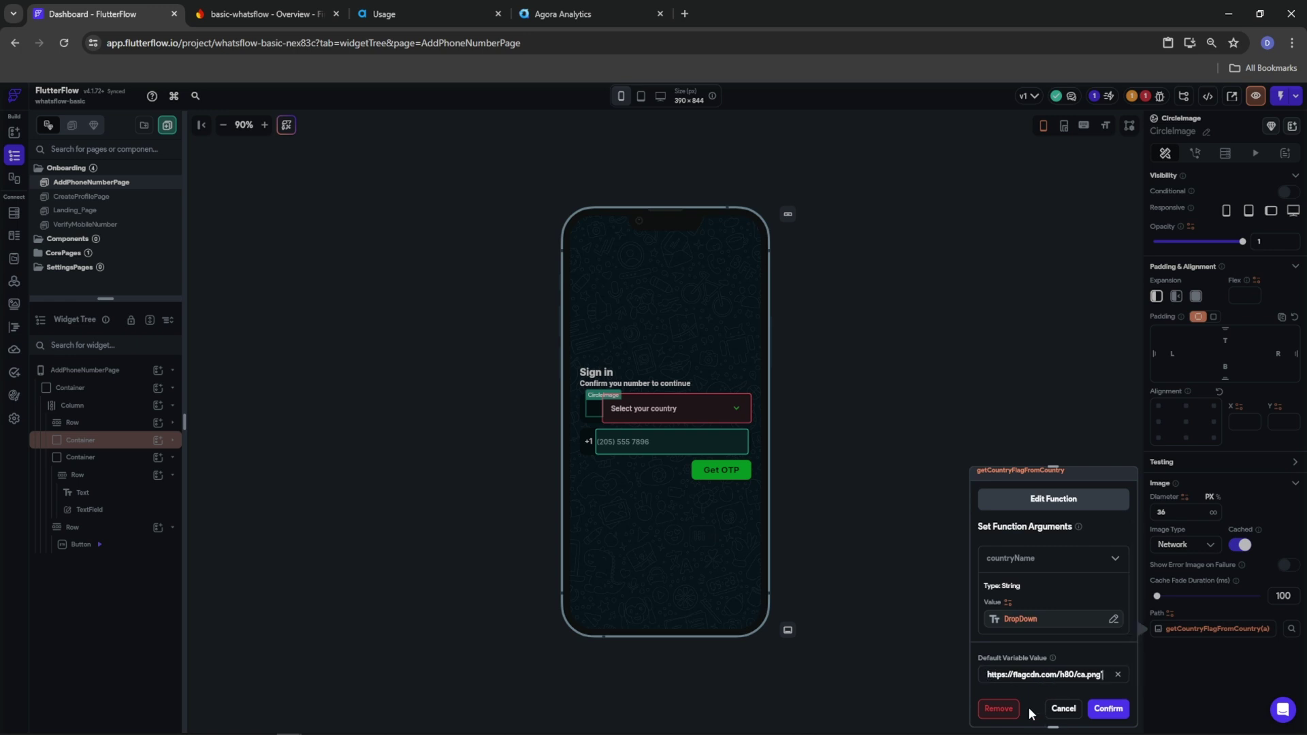
pyautogui.click(1108, 709)
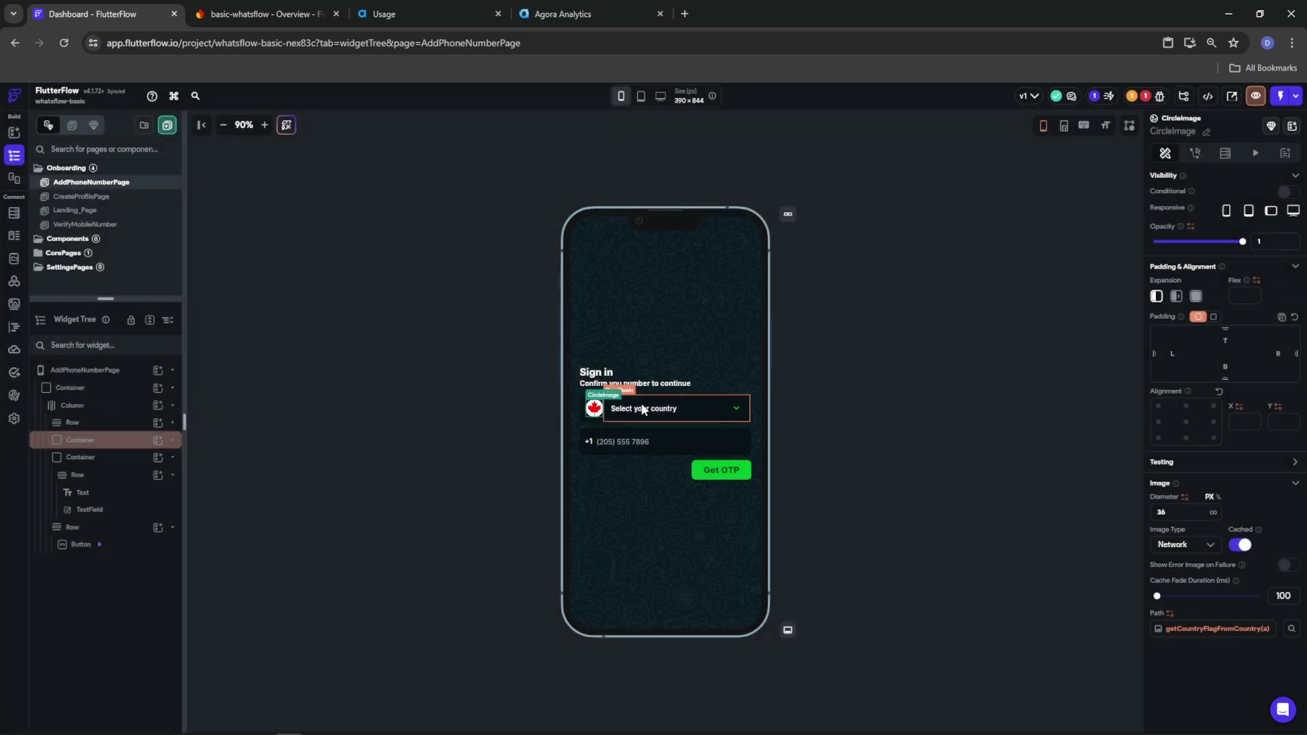
# Select the Get OTP button and show its actions, checking the project issues list
pyautogui.click(617, 408)
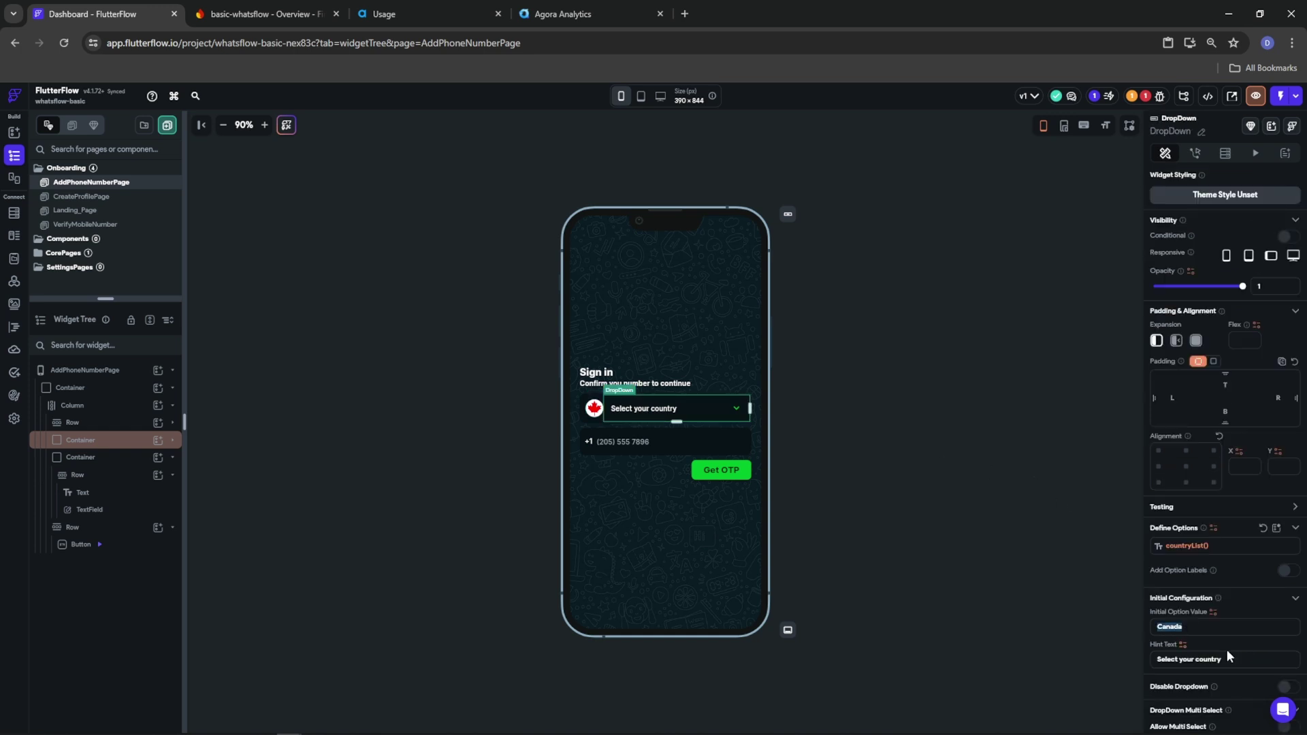
pyautogui.click(625, 441)
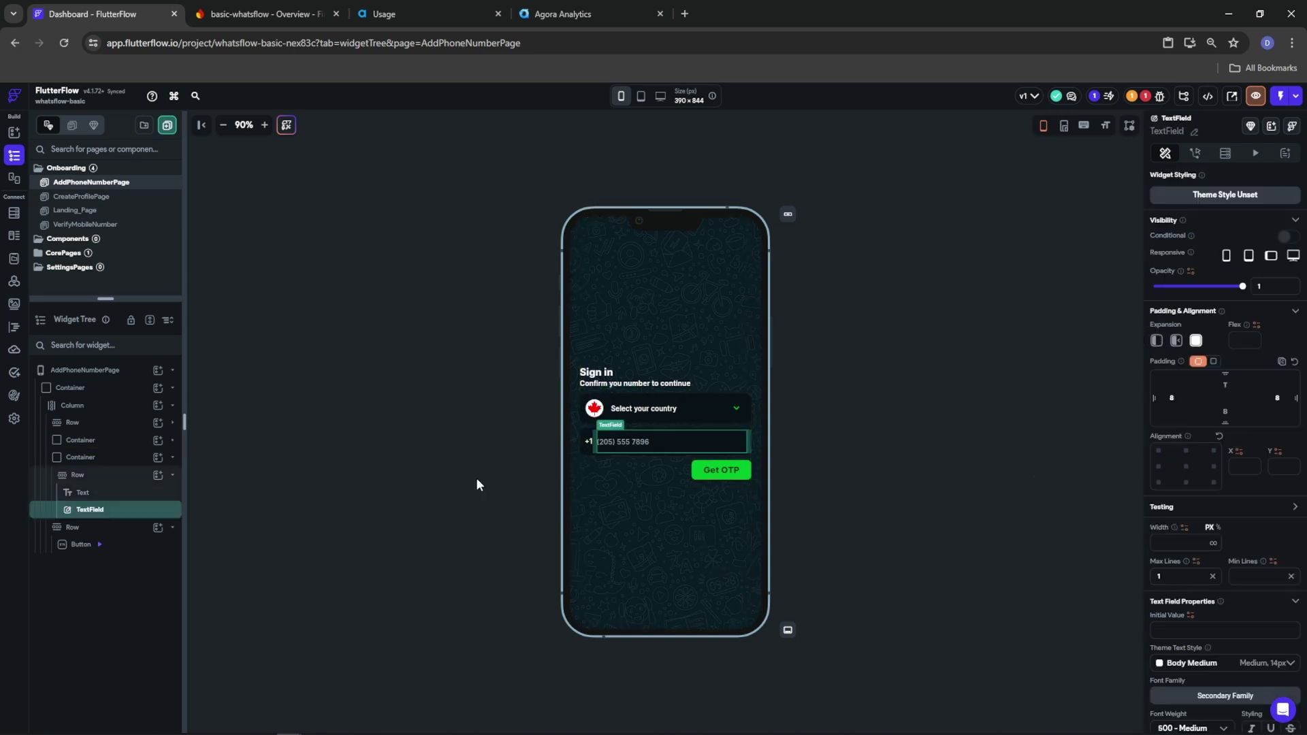
pyautogui.click(724, 477)
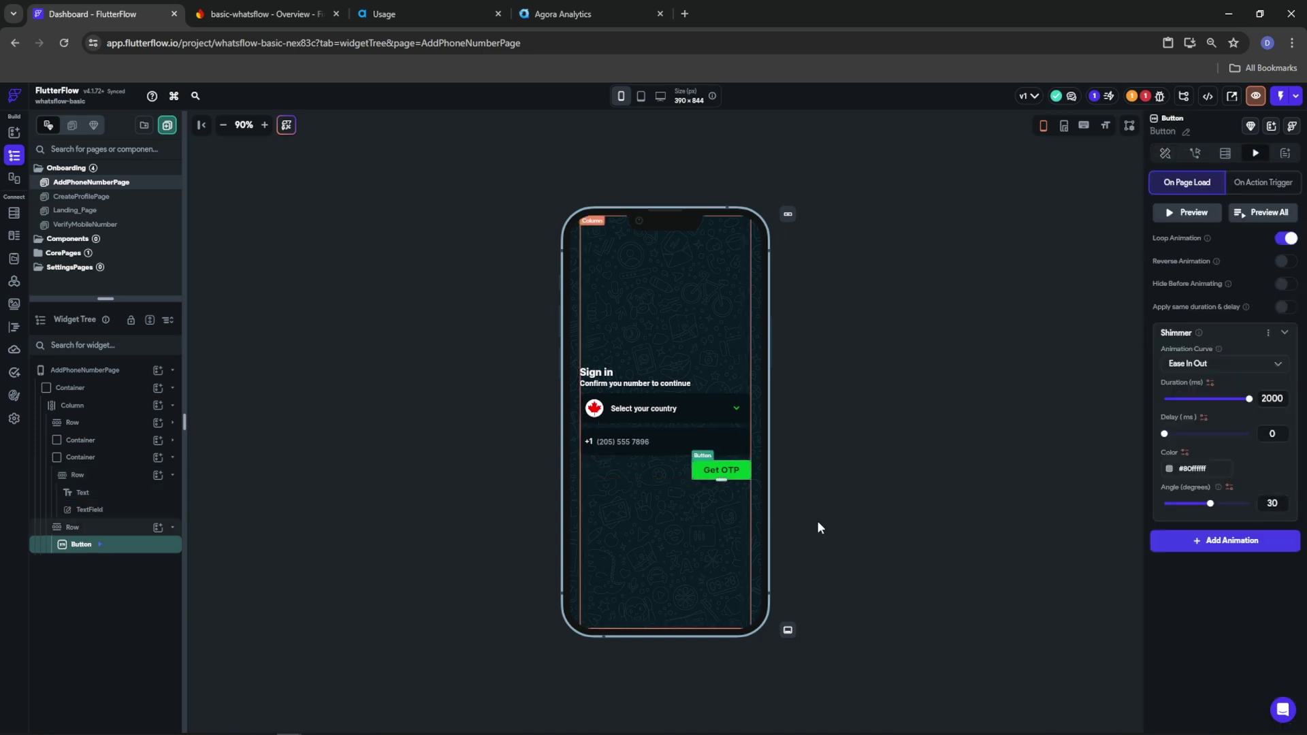
pyautogui.click(1195, 153)
pyautogui.click(1145, 96)
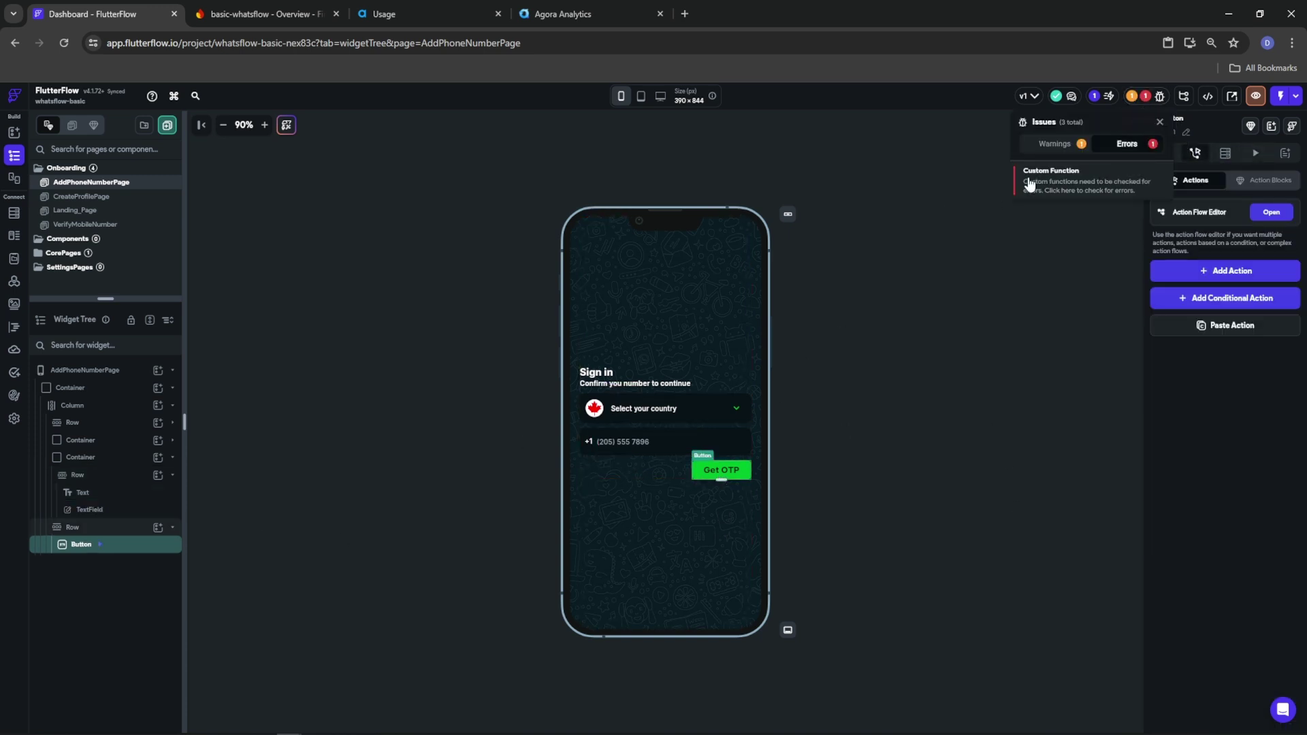
pyautogui.click(1086, 329)
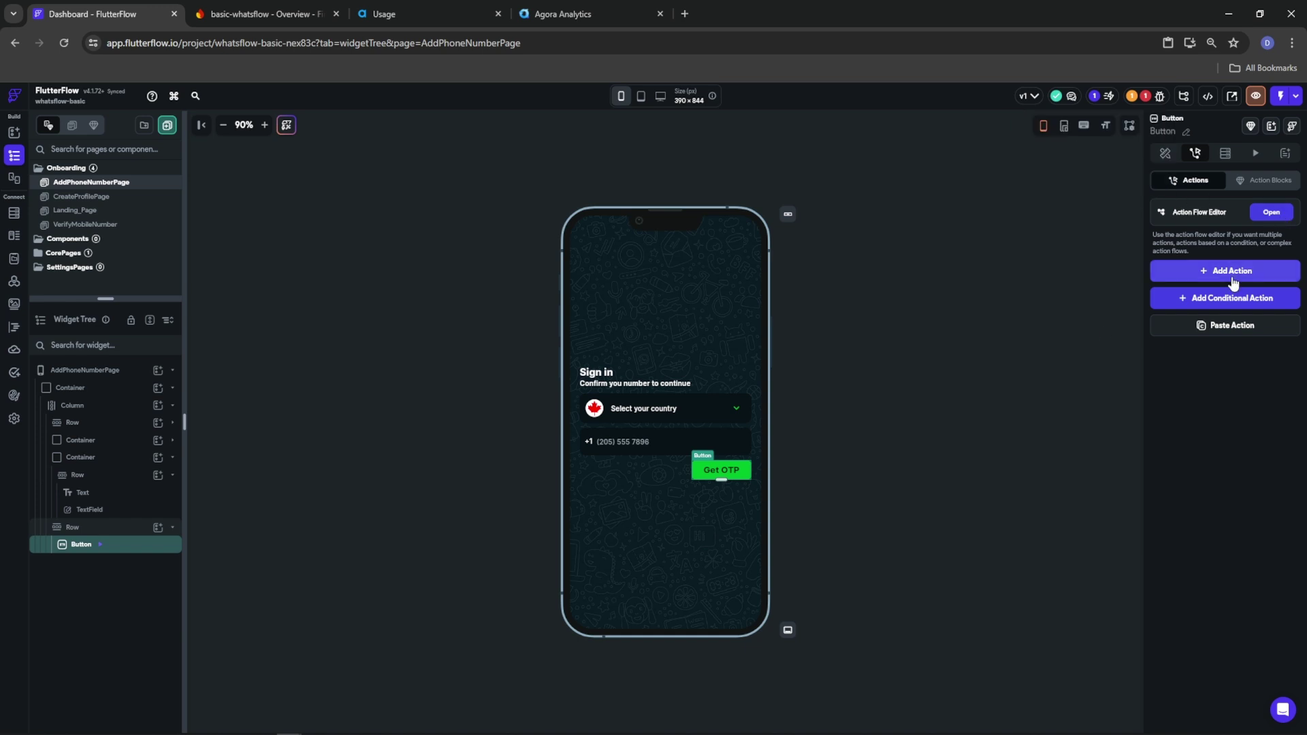
# Add a Phone Sign In action to the Get OTP button's tap
pyautogui.click(1260, 214)
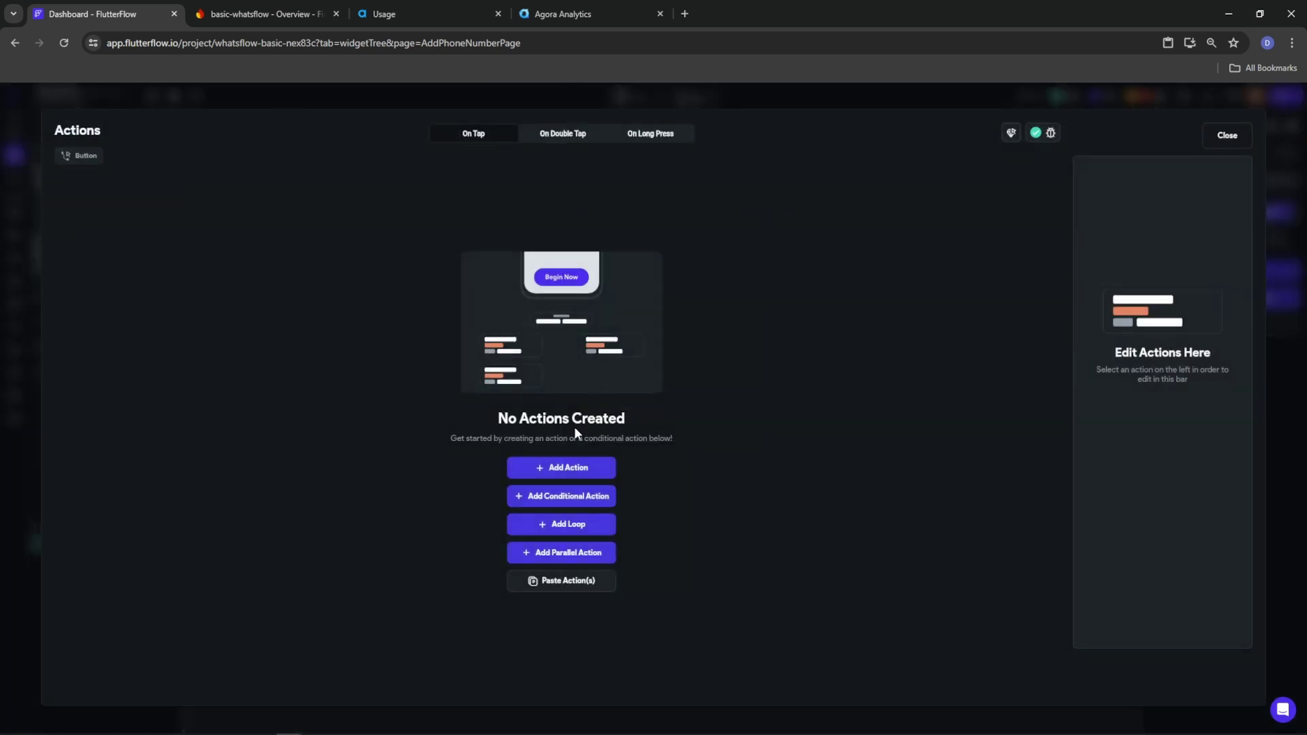
pyautogui.click(516, 469)
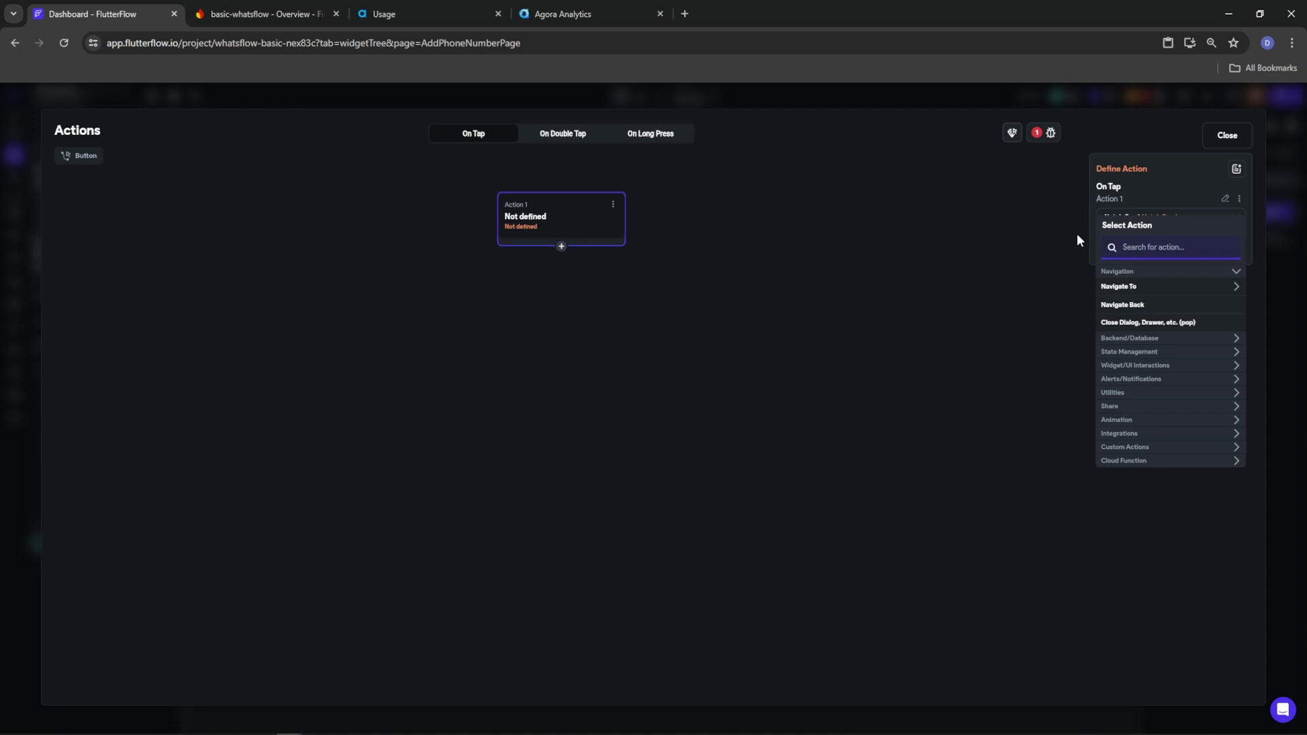
pyautogui.write('phone sin')
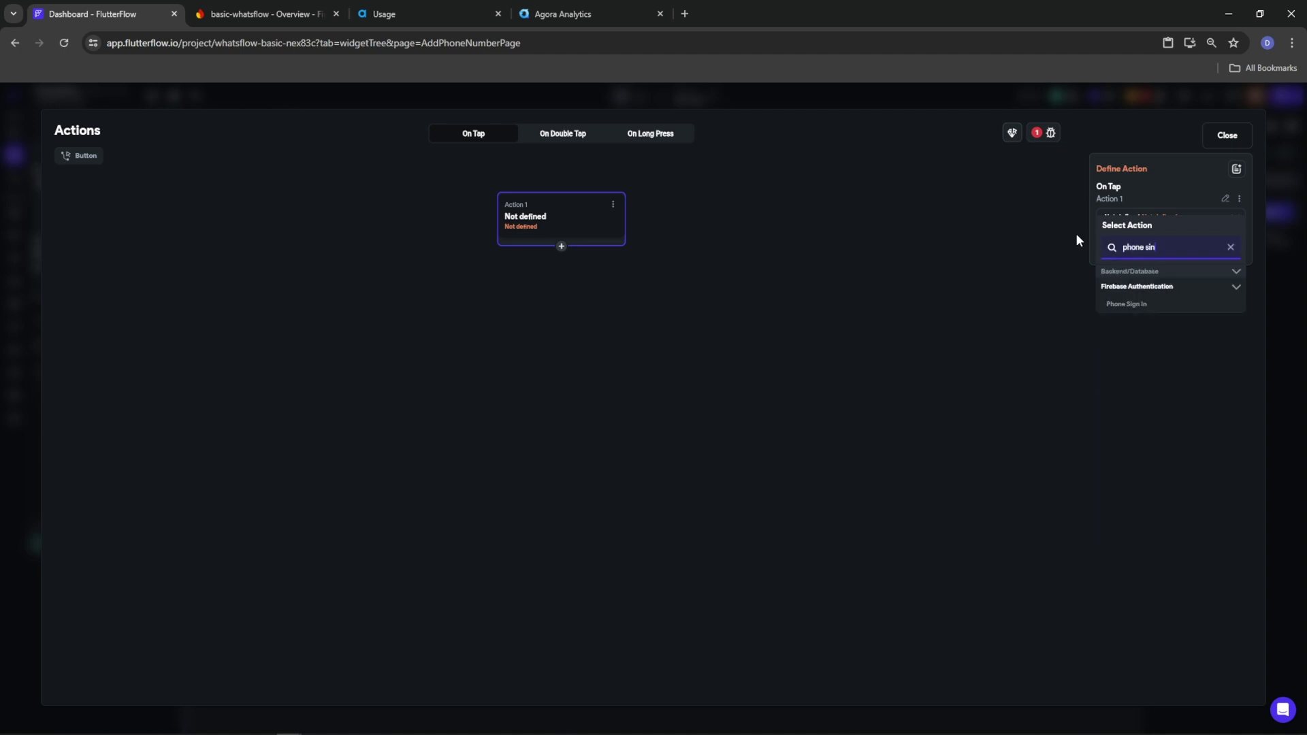
pyautogui.click(1124, 303)
# Start the phone number text combination with getDialCodeFromCountry applied to the DropDown value
pyautogui.click(1111, 253)
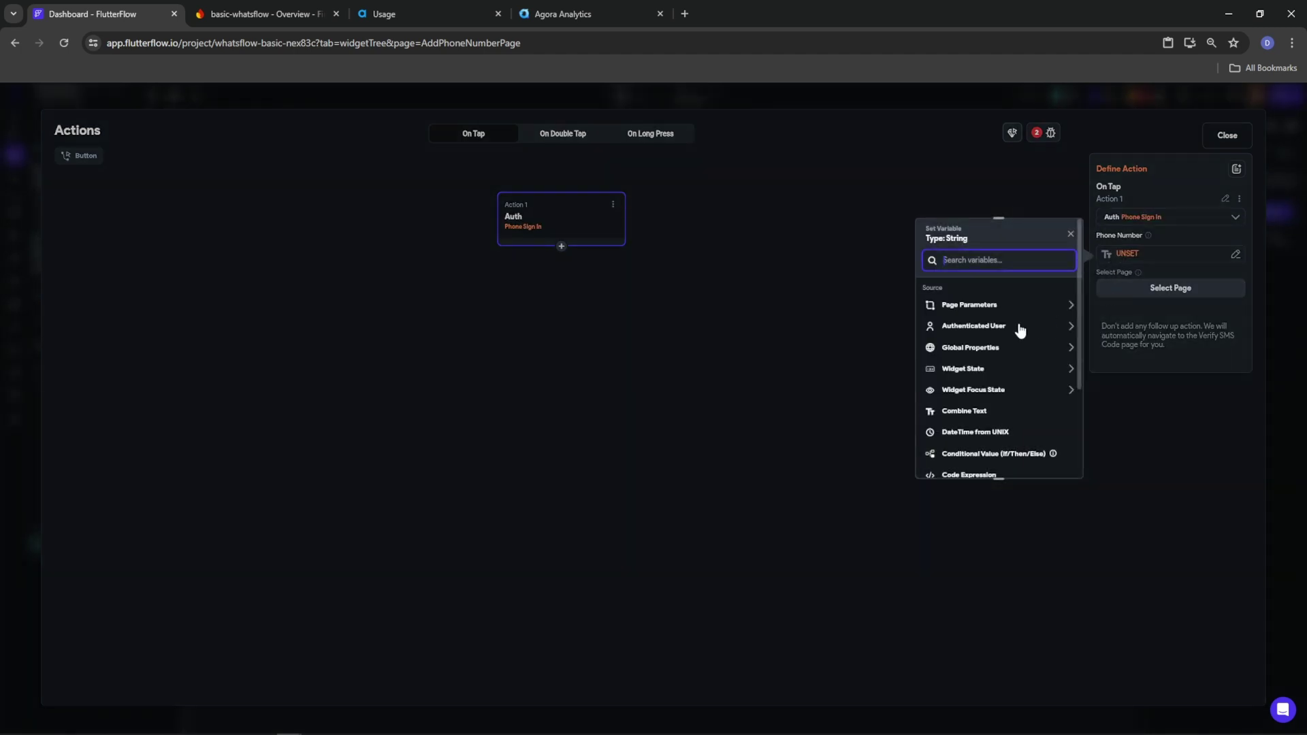
pyautogui.click(974, 412)
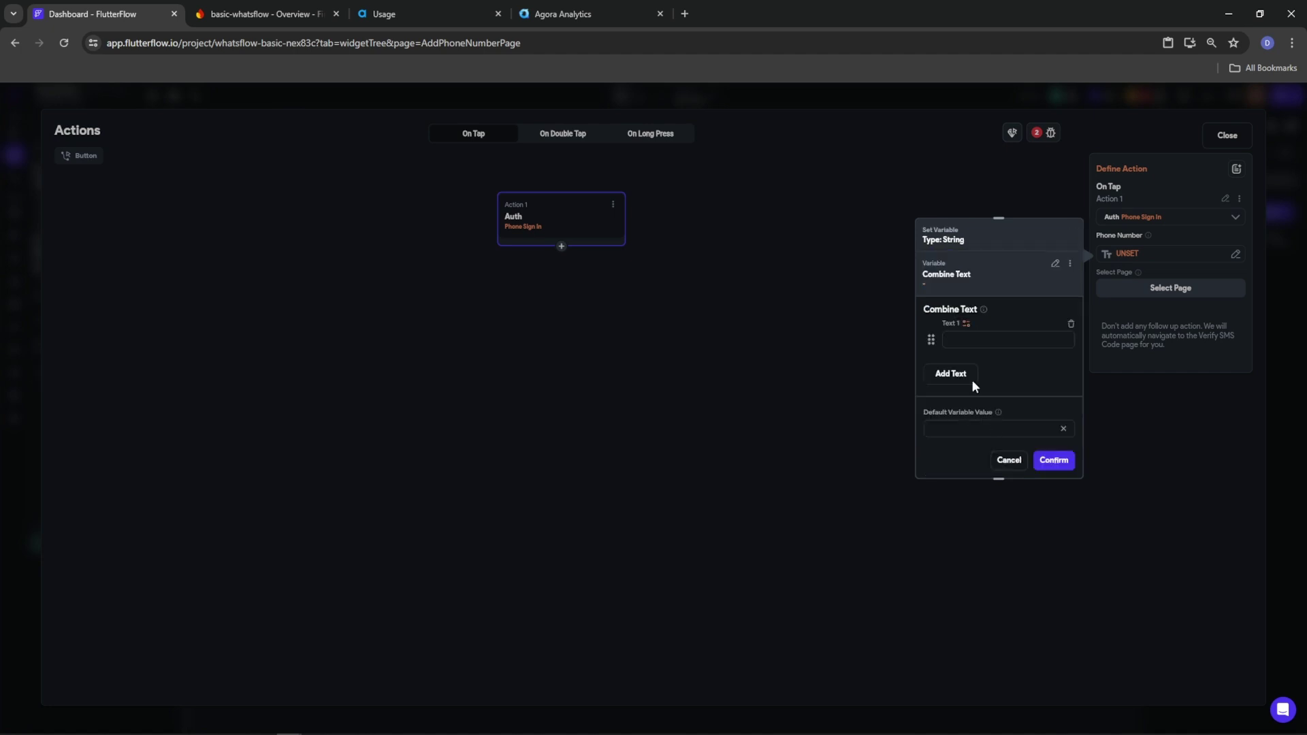
pyautogui.click(967, 324)
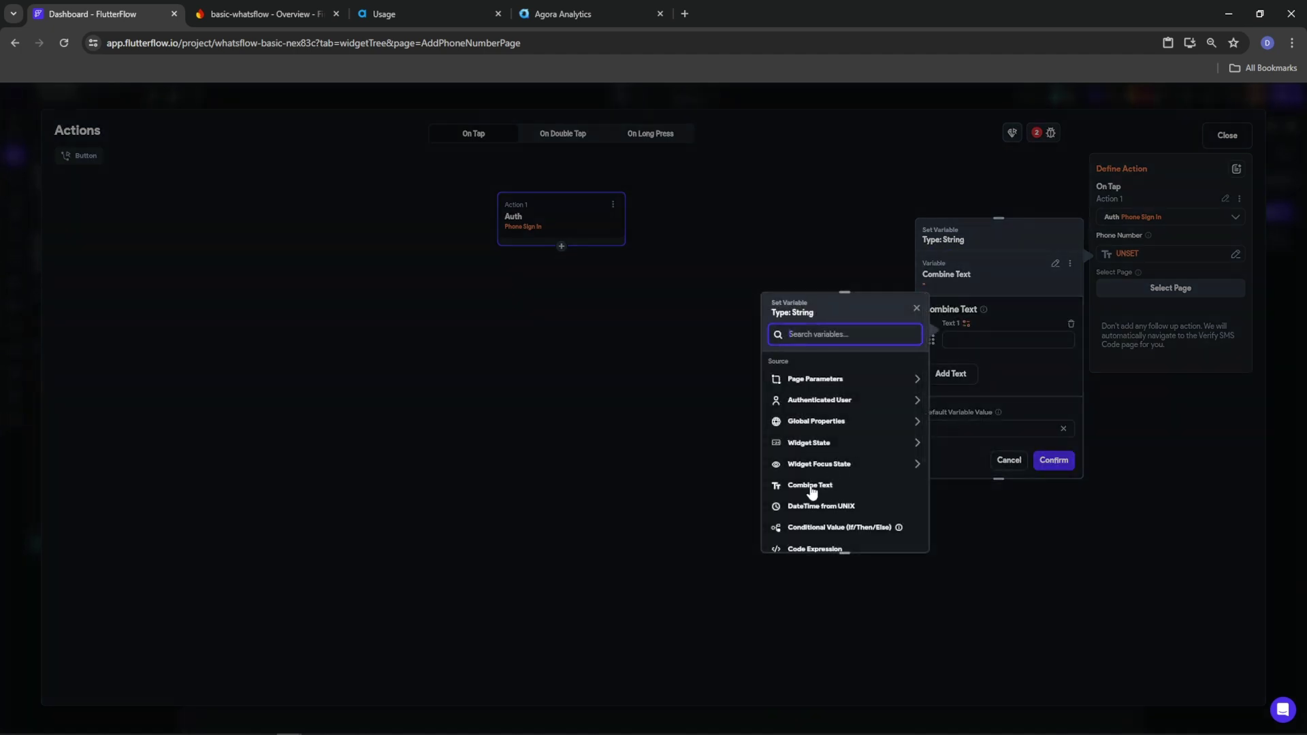
pyautogui.scroll(-2, 813, 490)
pyautogui.scroll(-2, 814, 492)
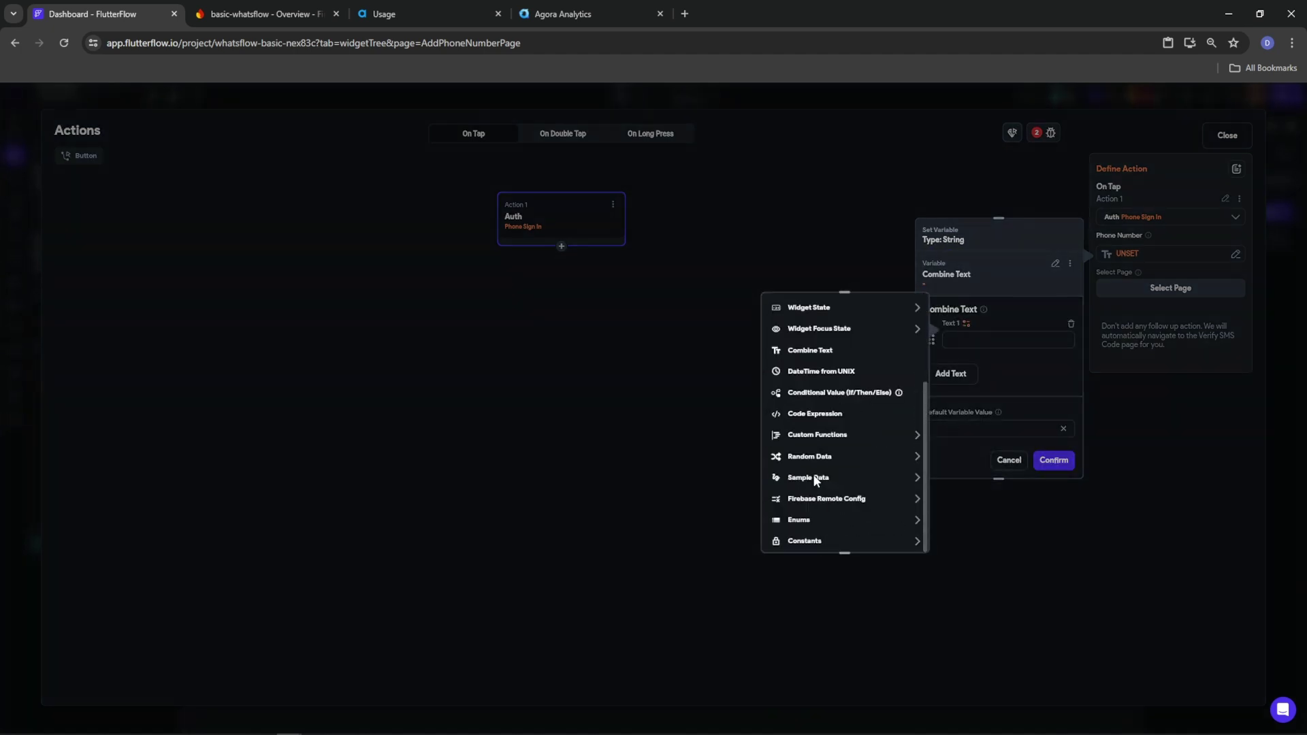
pyautogui.click(829, 438)
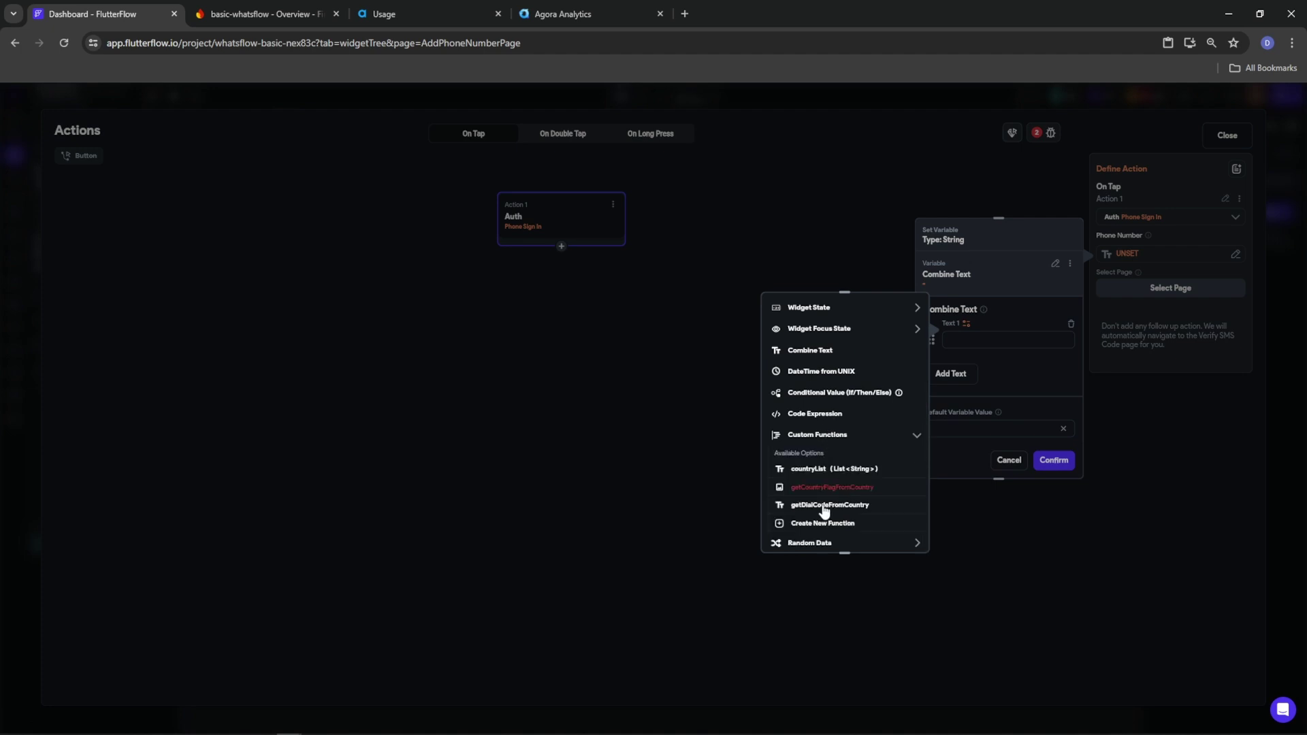
pyautogui.click(826, 508)
pyautogui.click(800, 494)
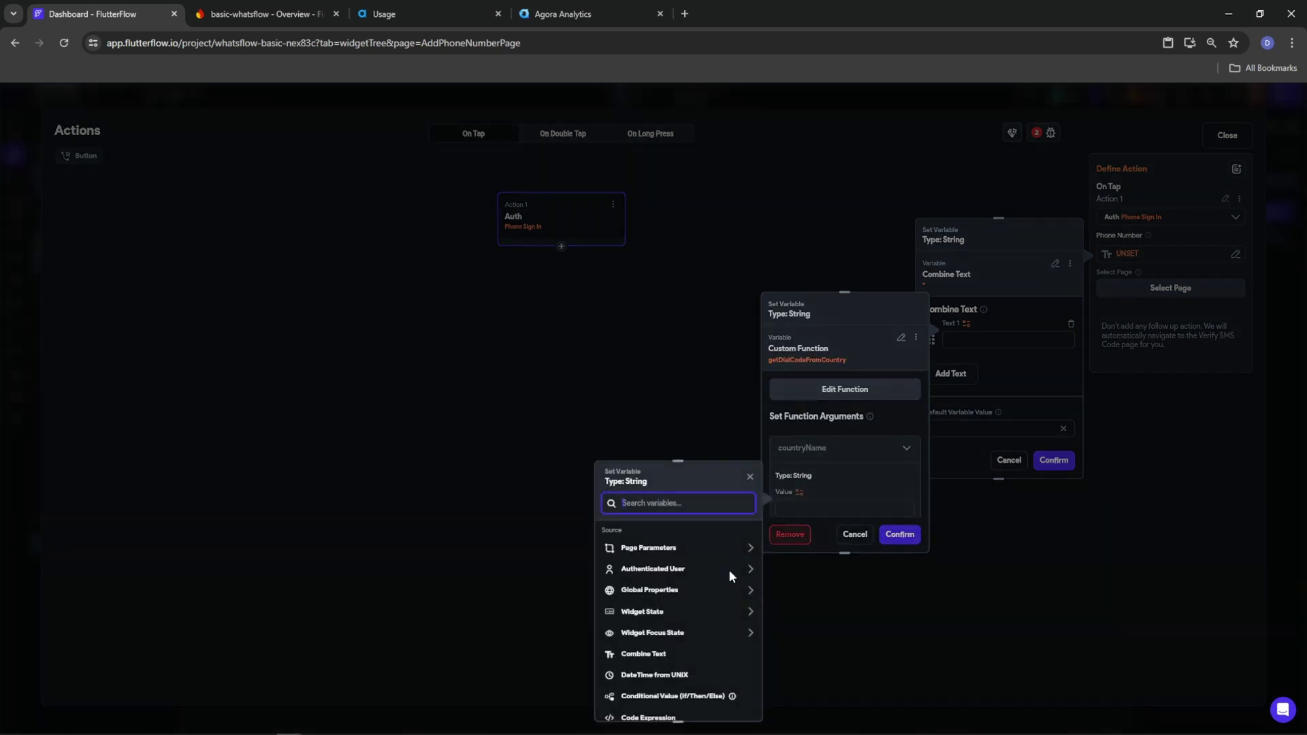
pyautogui.scroll(-2, 655, 685)
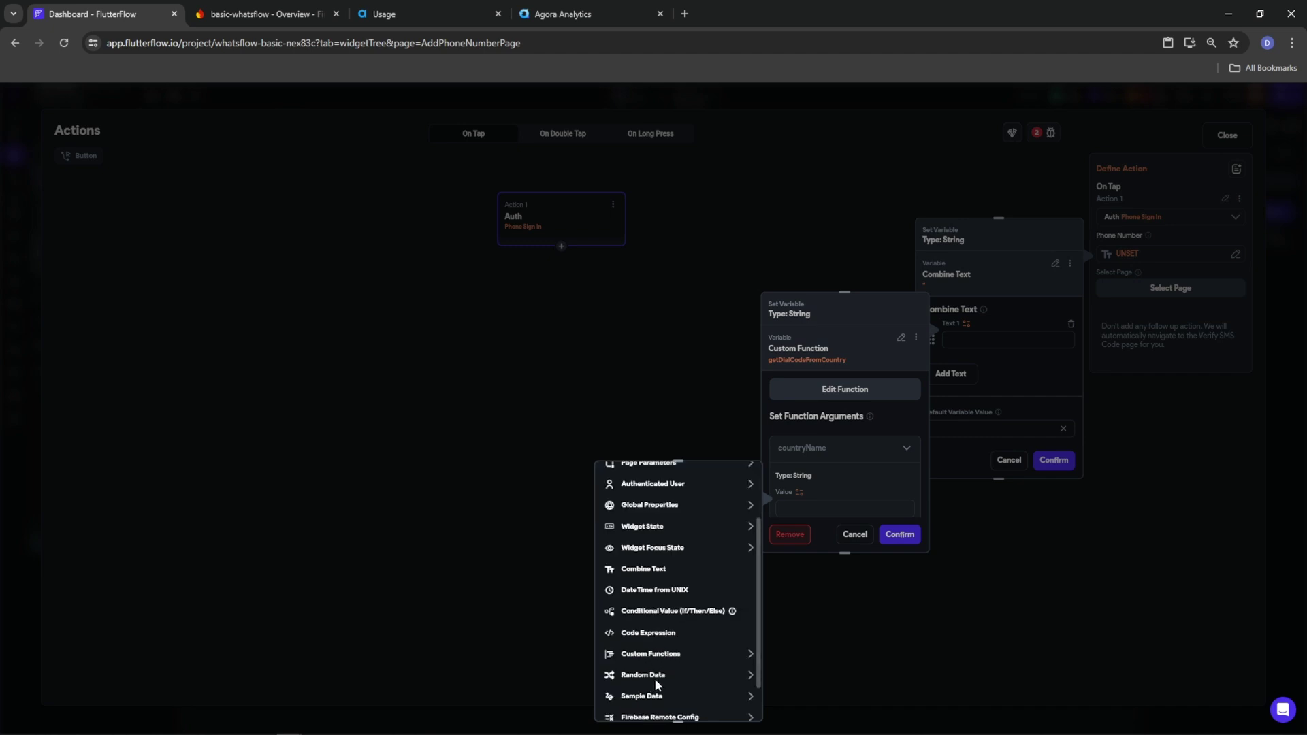
pyautogui.scroll(-2, 655, 688)
pyautogui.click(651, 478)
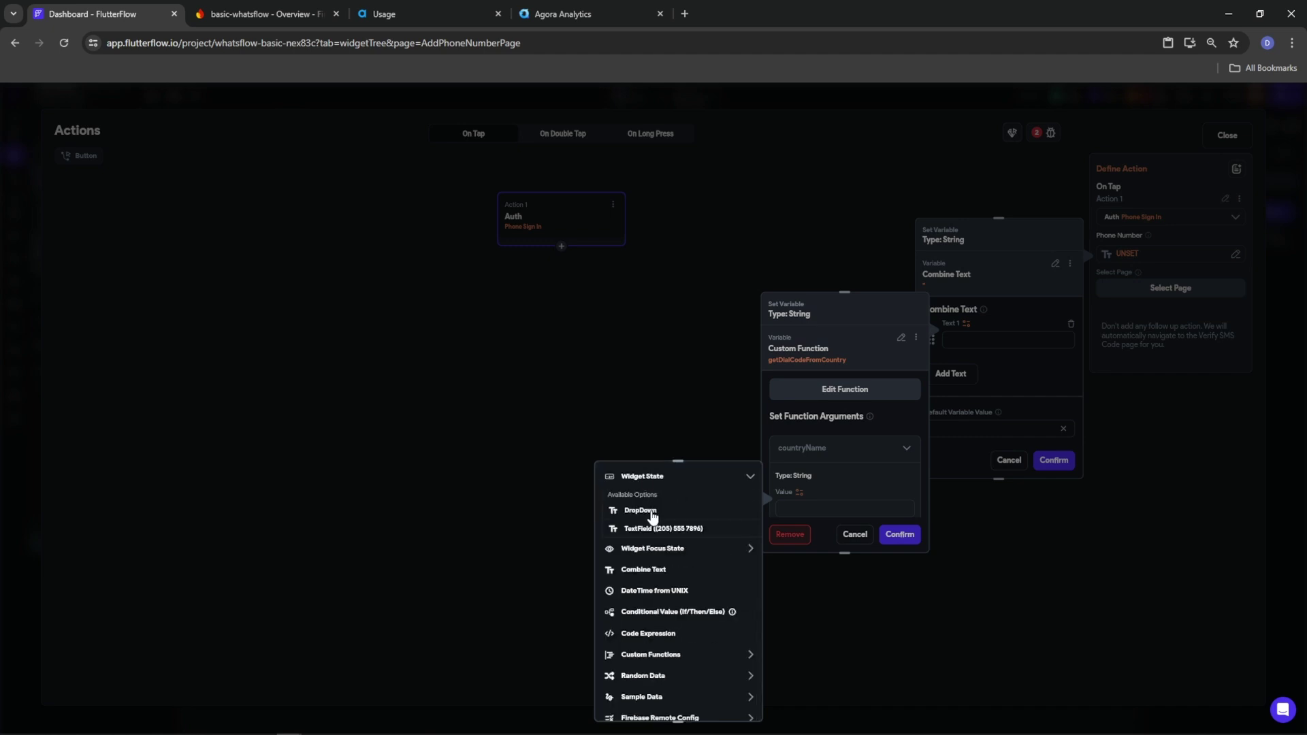
pyautogui.click(642, 510)
pyautogui.scroll(-2, 817, 487)
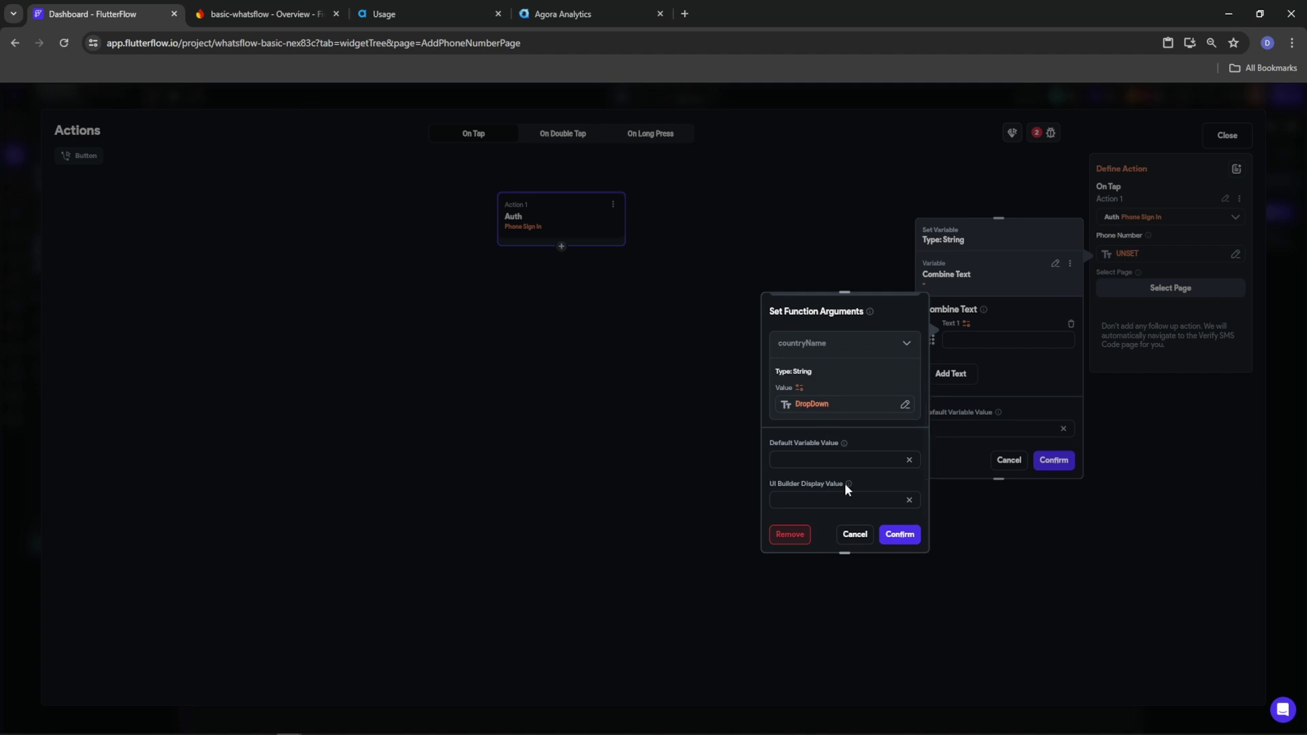
pyautogui.click(899, 534)
# Append the phone number TextField value as the combination's second part and confirm it
pyautogui.click(952, 382)
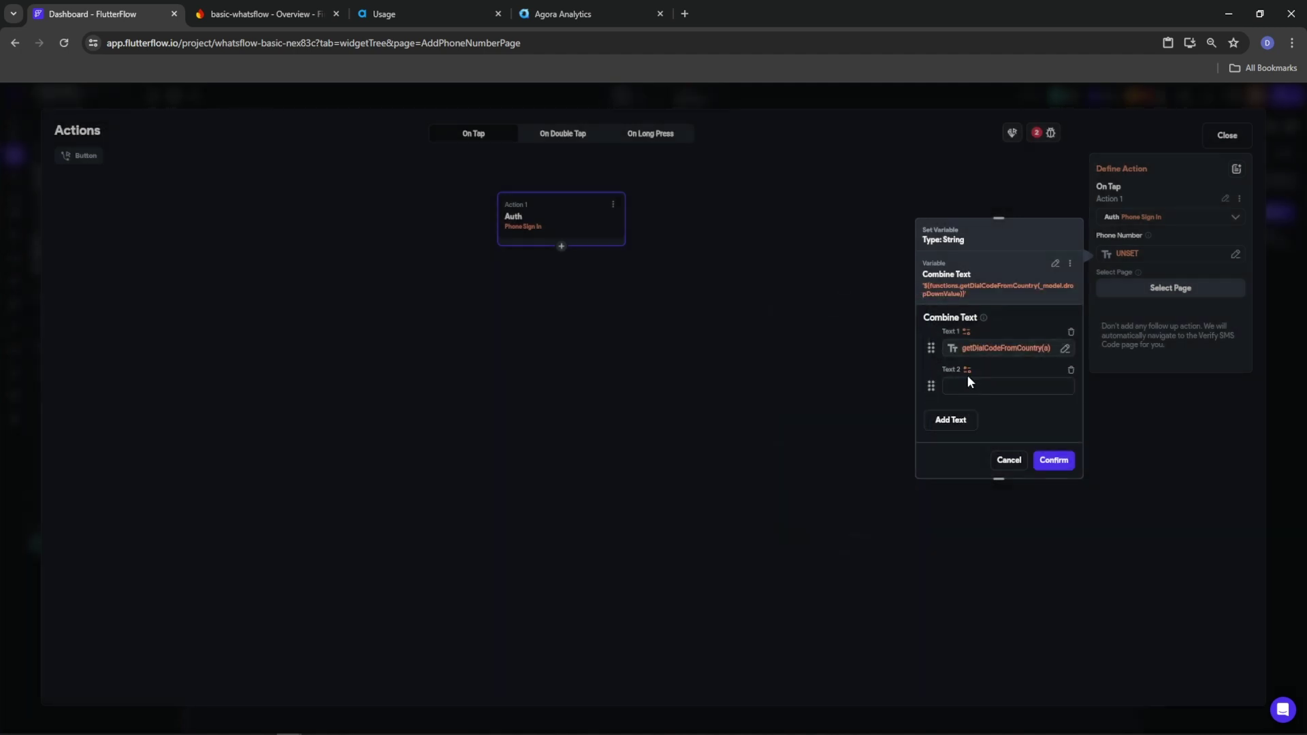
pyautogui.click(968, 371)
pyautogui.click(815, 490)
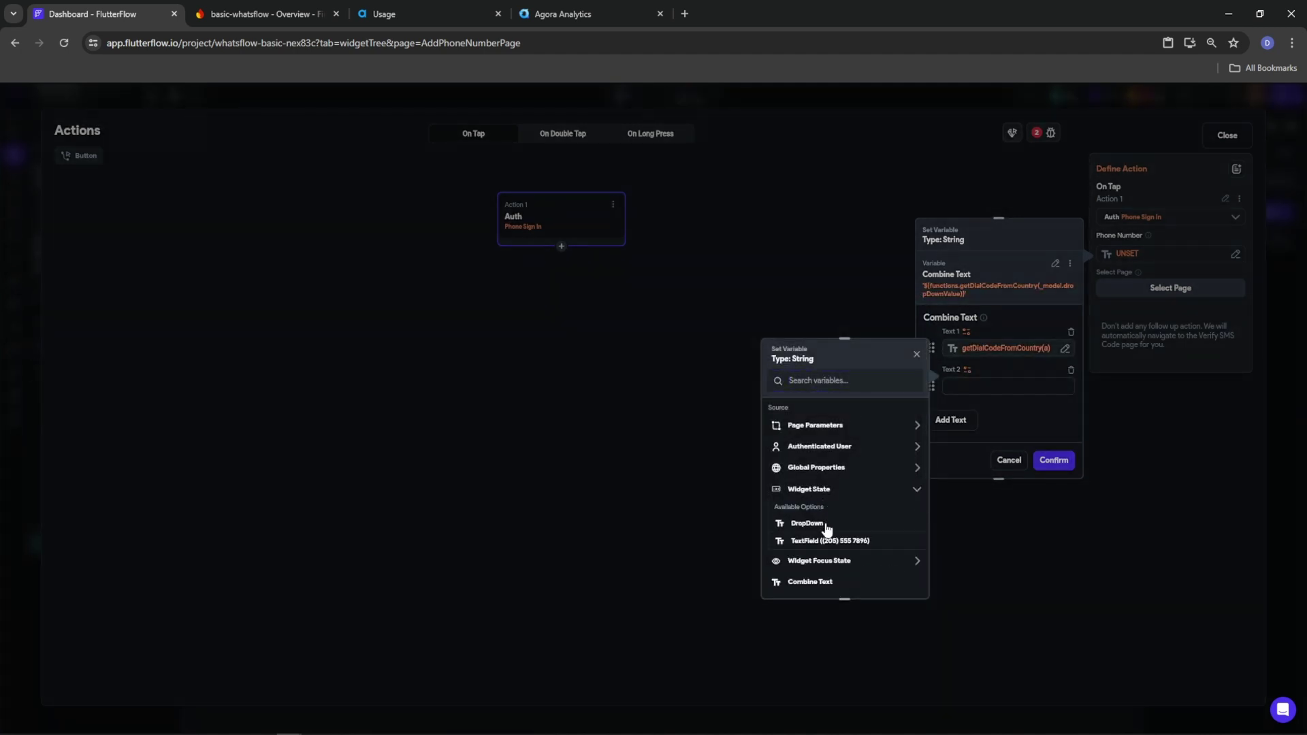
pyautogui.click(824, 541)
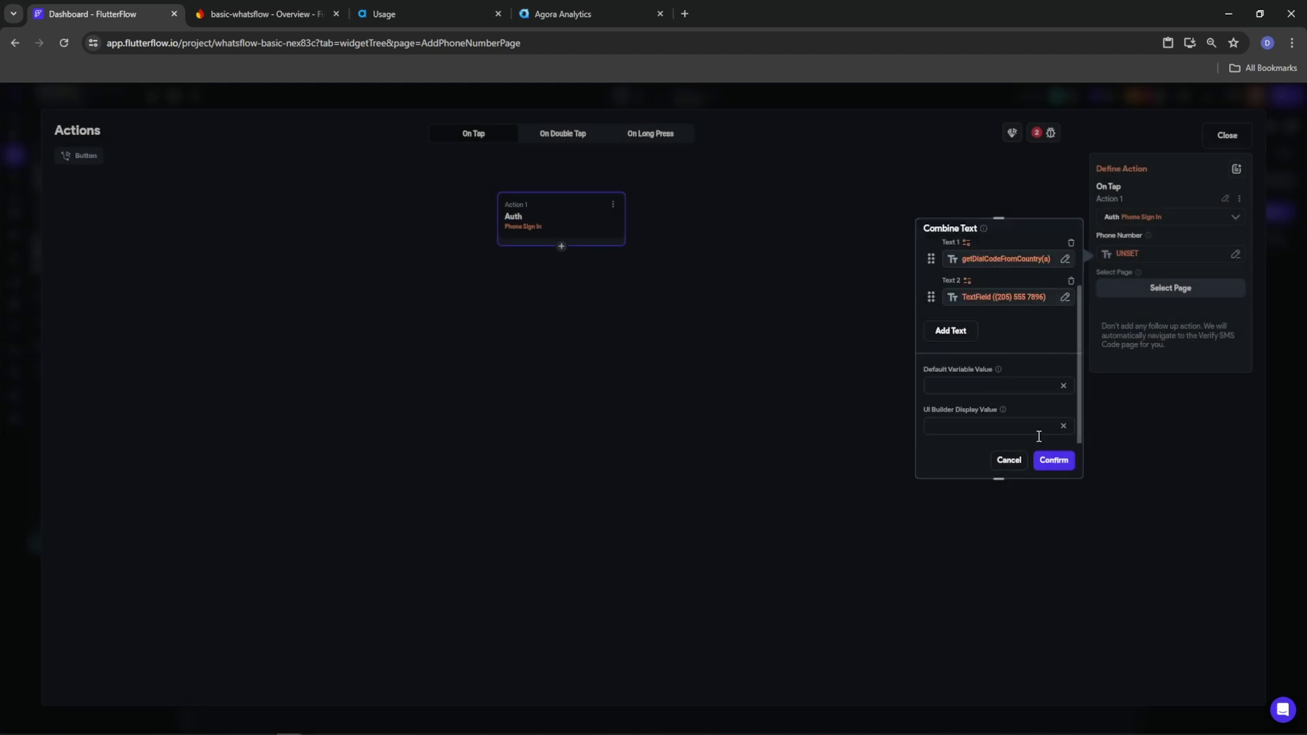
pyautogui.click(1054, 461)
pyautogui.click(1172, 292)
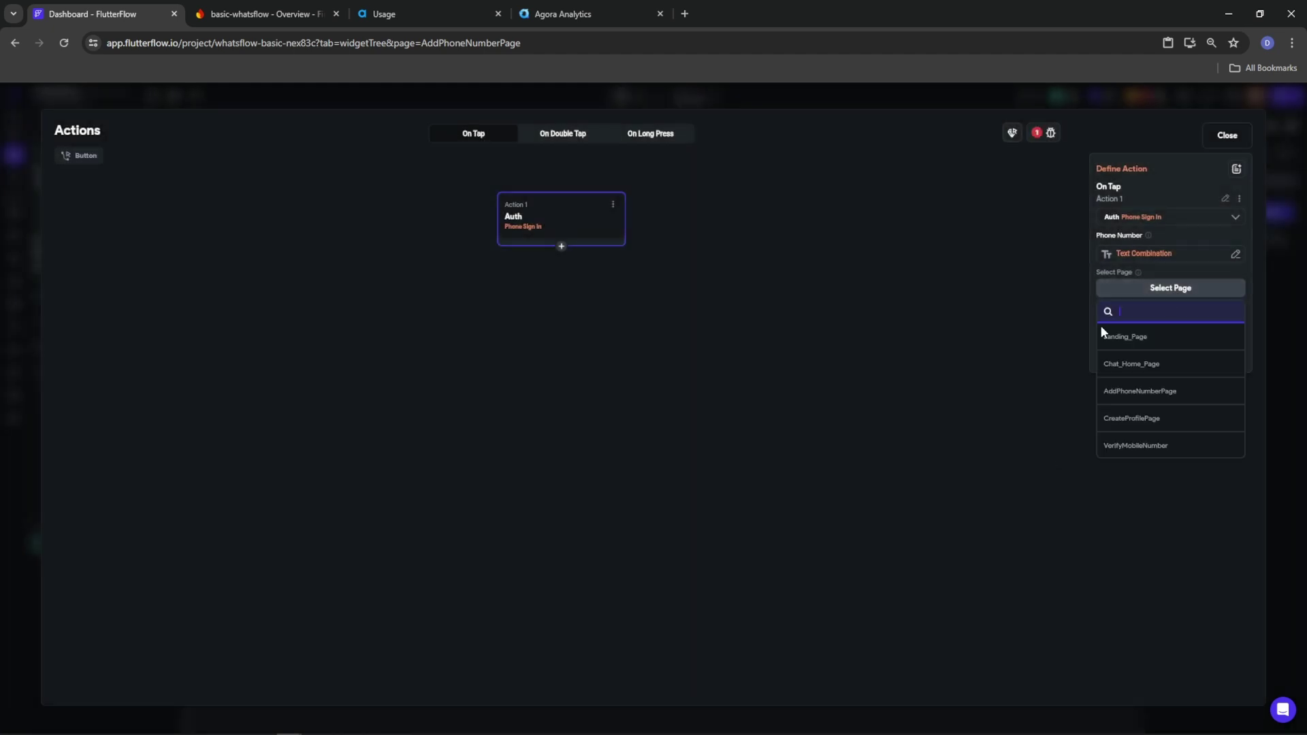
# Navigate to VerifyMobileNumber after sign-in, passing the combined text as mobileNumber, then check issues
pyautogui.click(1141, 446)
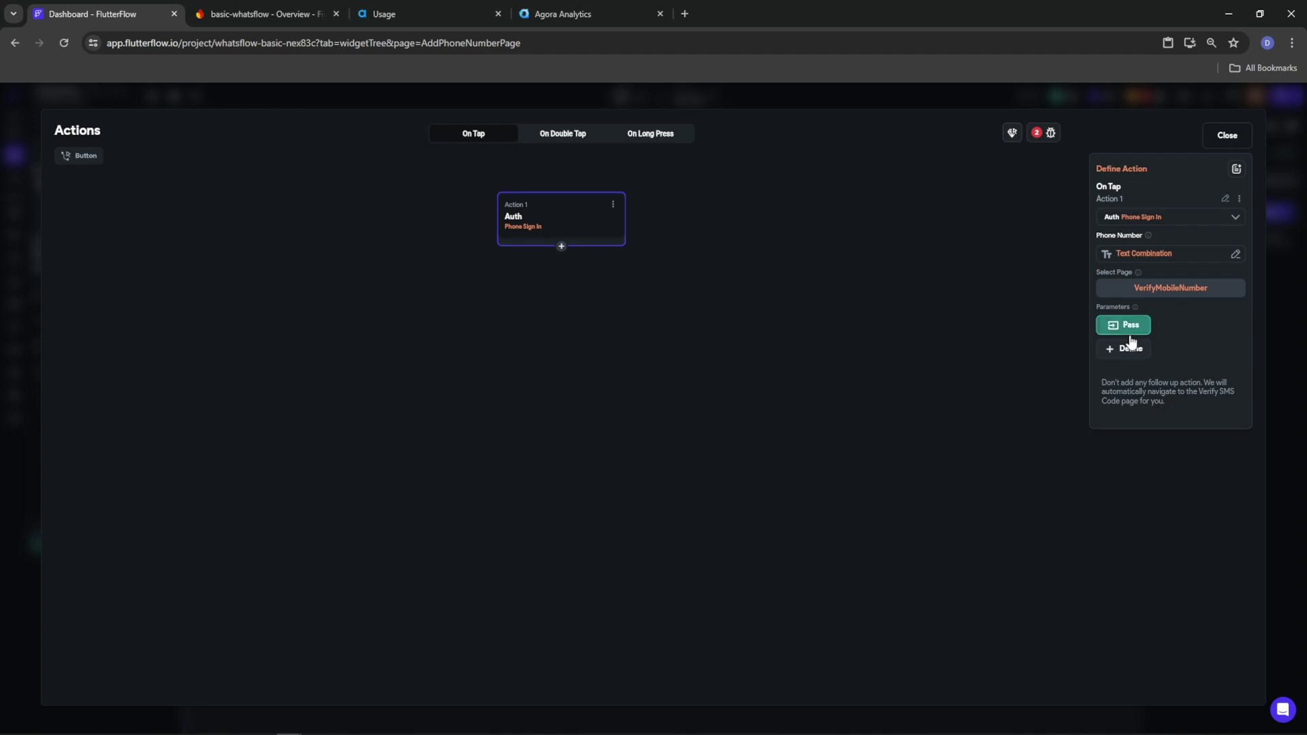
pyautogui.click(1131, 330)
pyautogui.click(1229, 330)
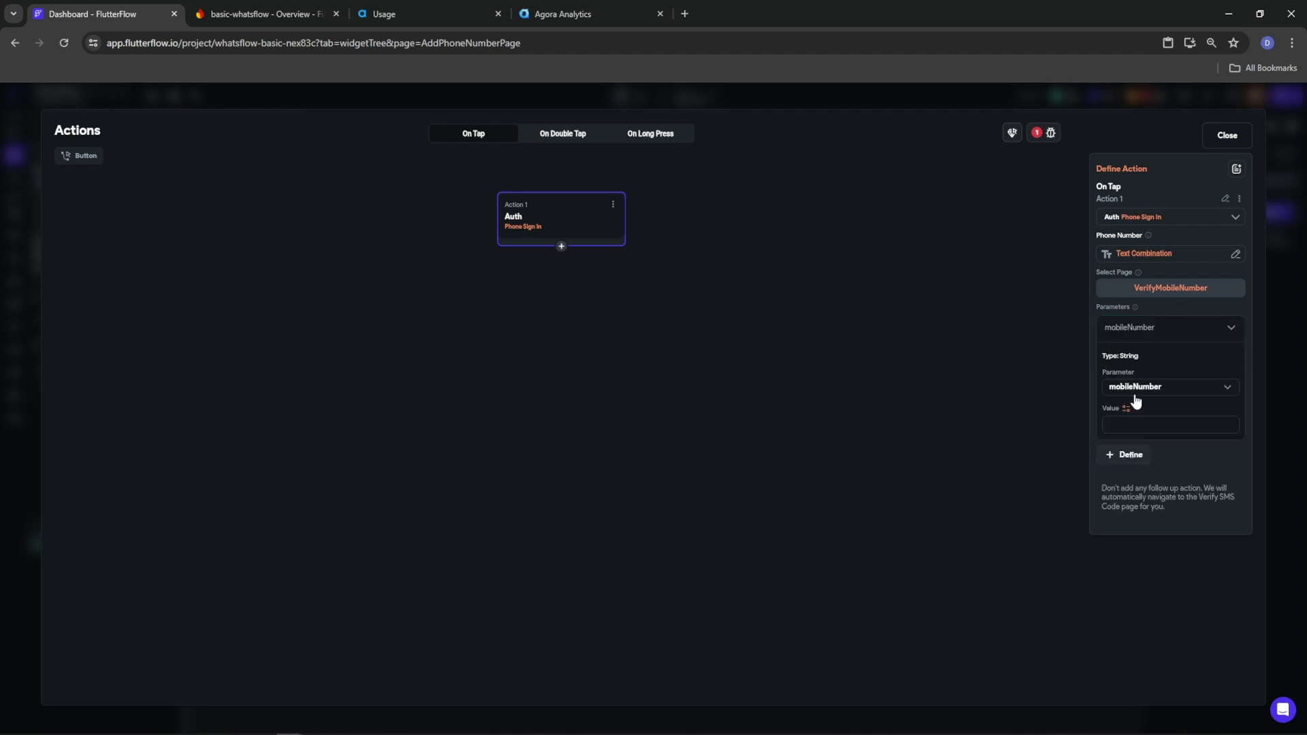
pyautogui.click(1144, 261)
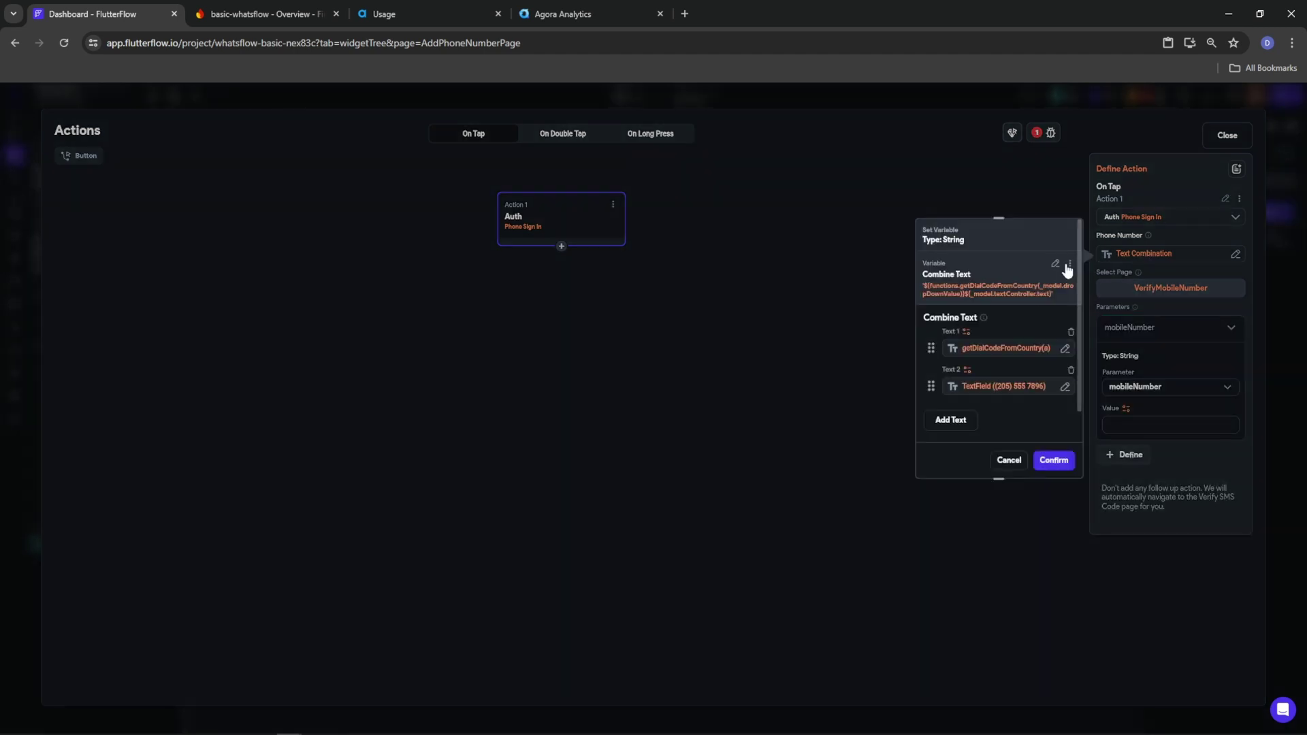
pyautogui.click(1007, 286)
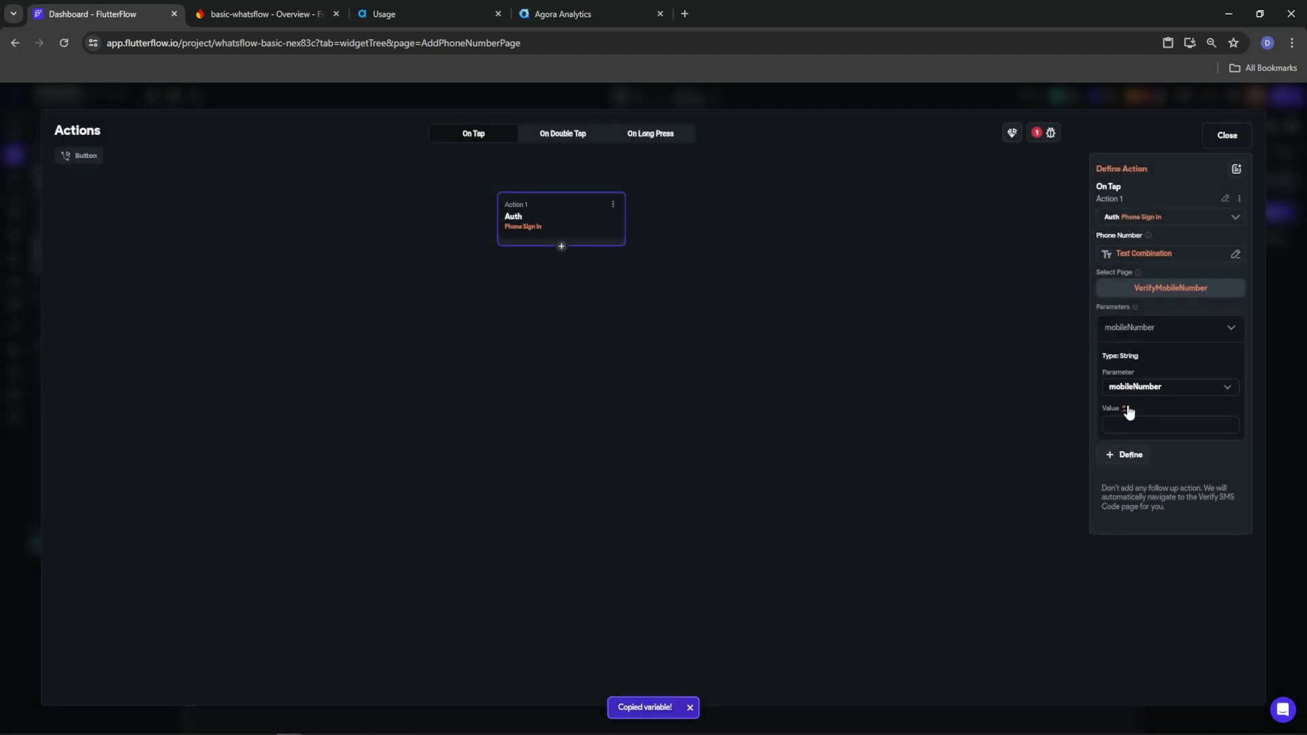
pyautogui.click(1126, 409)
pyautogui.click(1062, 392)
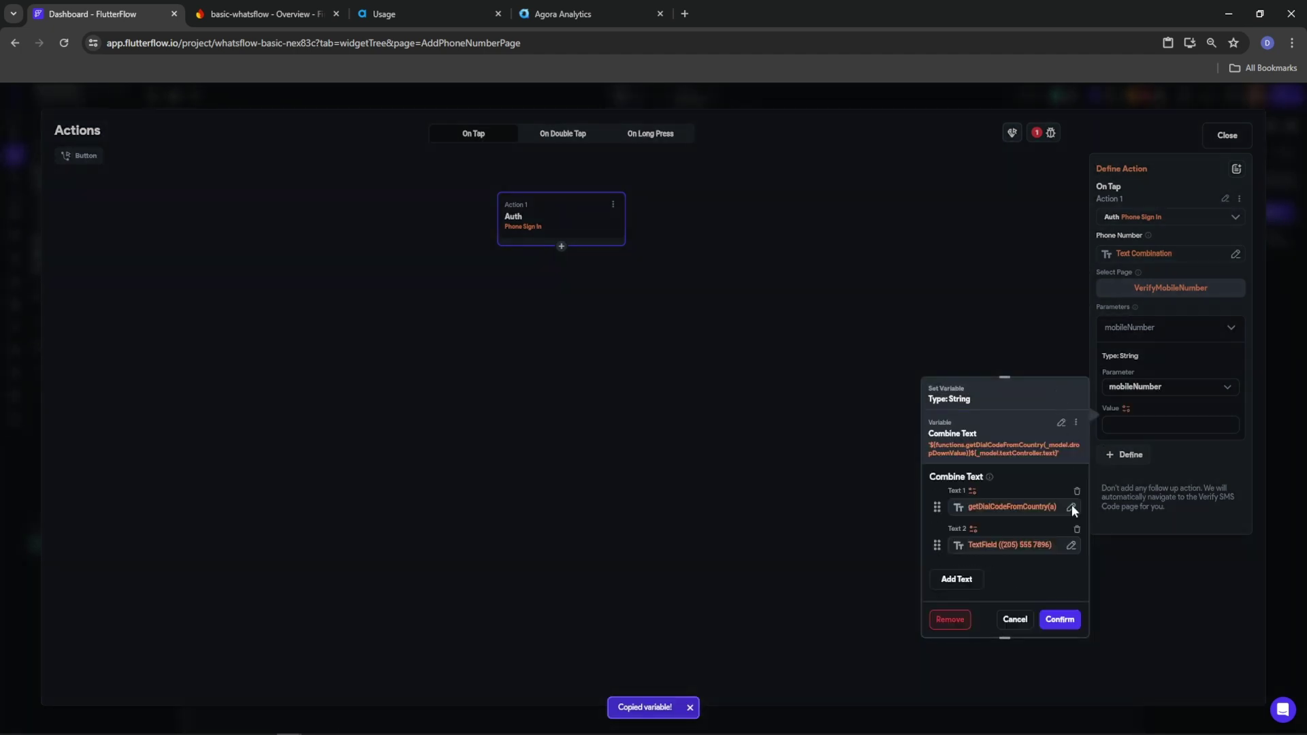
pyautogui.click(1060, 619)
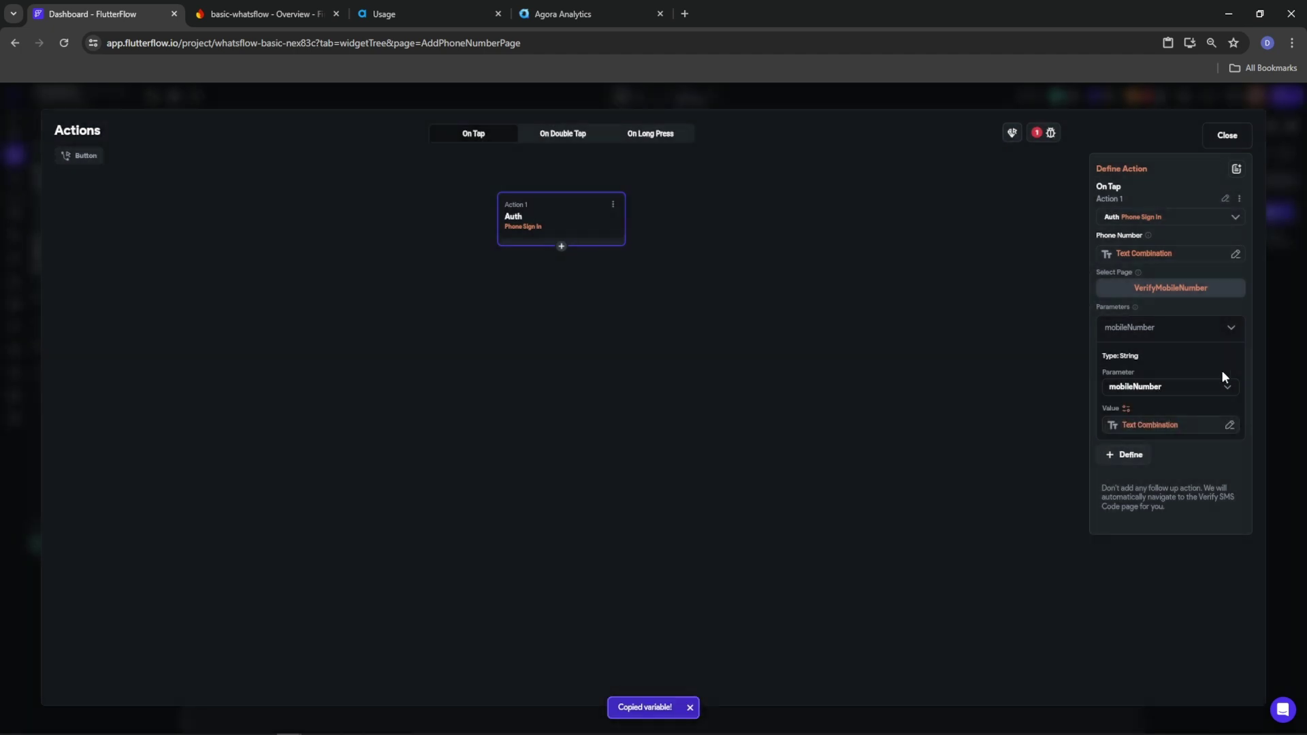
pyautogui.click(1037, 133)
pyautogui.click(952, 219)
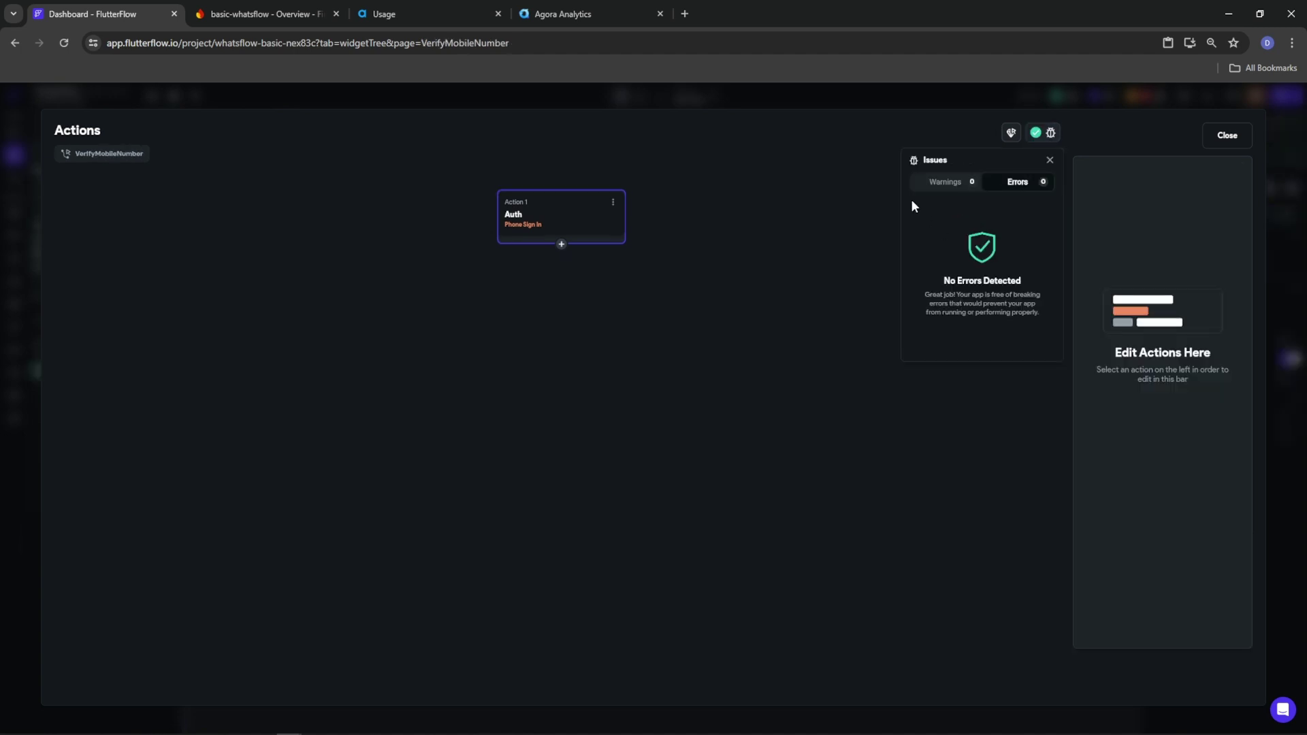
# Return to the page, select the OTP PinCode boxes, and review the Phone Sign In error
pyautogui.click(1223, 141)
pyautogui.click(1223, 142)
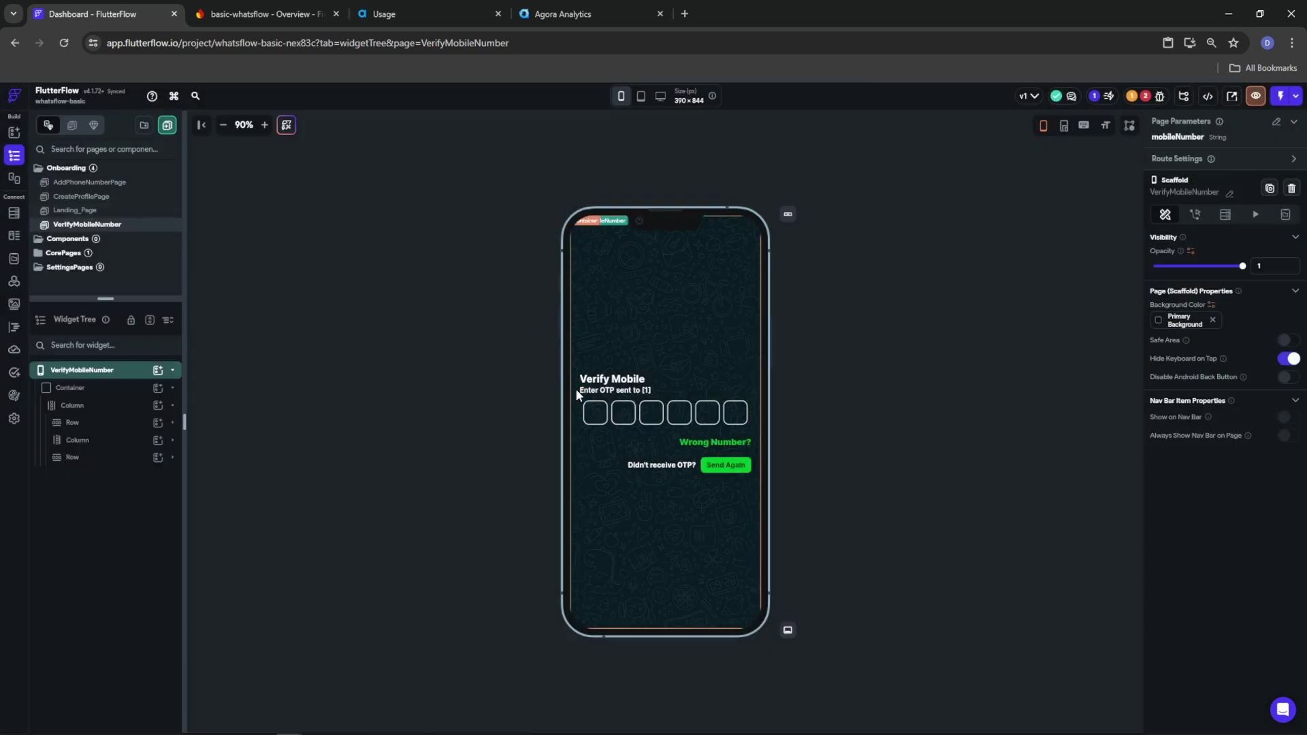
pyautogui.click(628, 414)
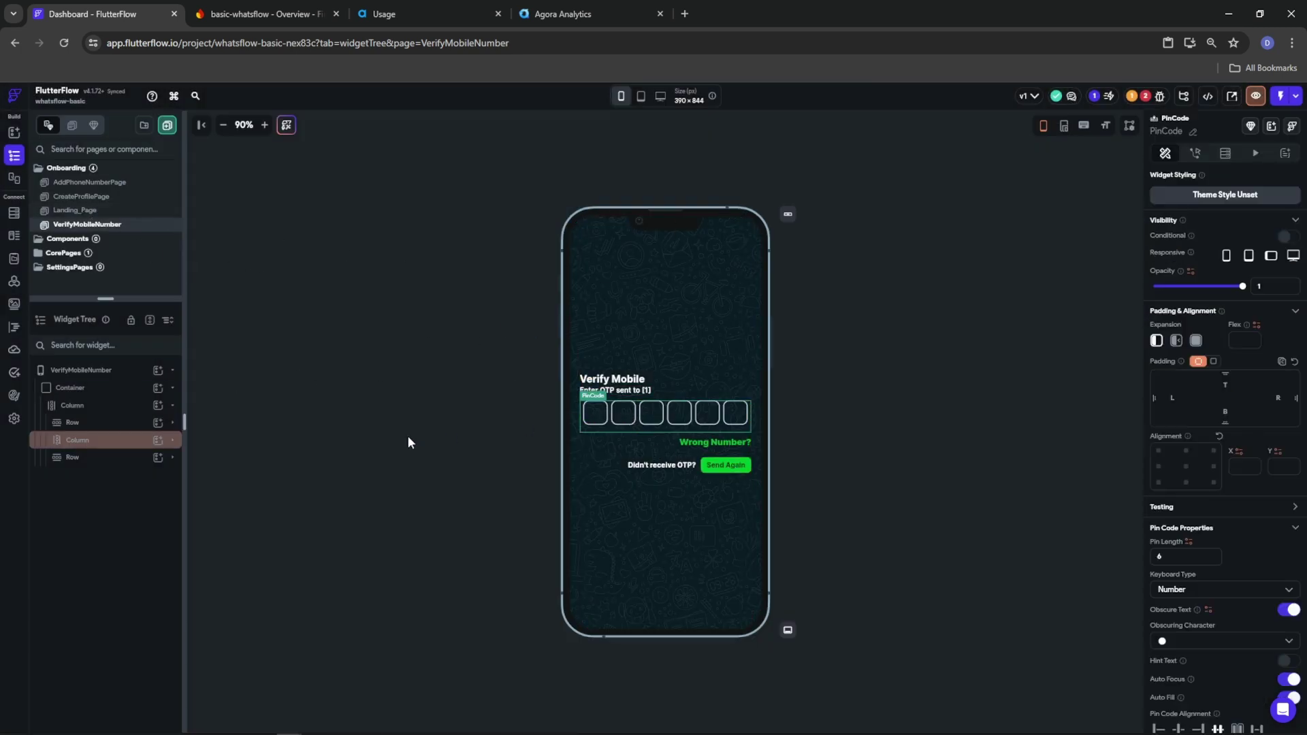
pyautogui.click(172, 440)
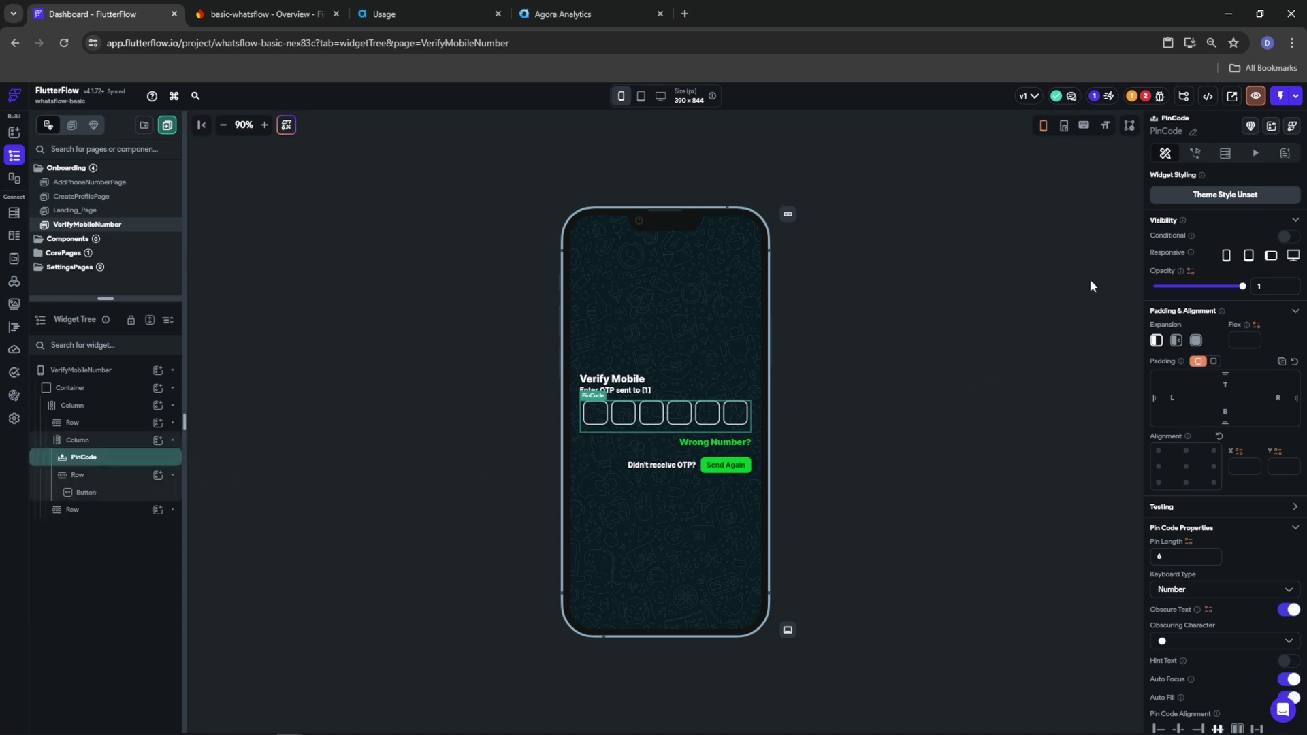
pyautogui.click(1148, 100)
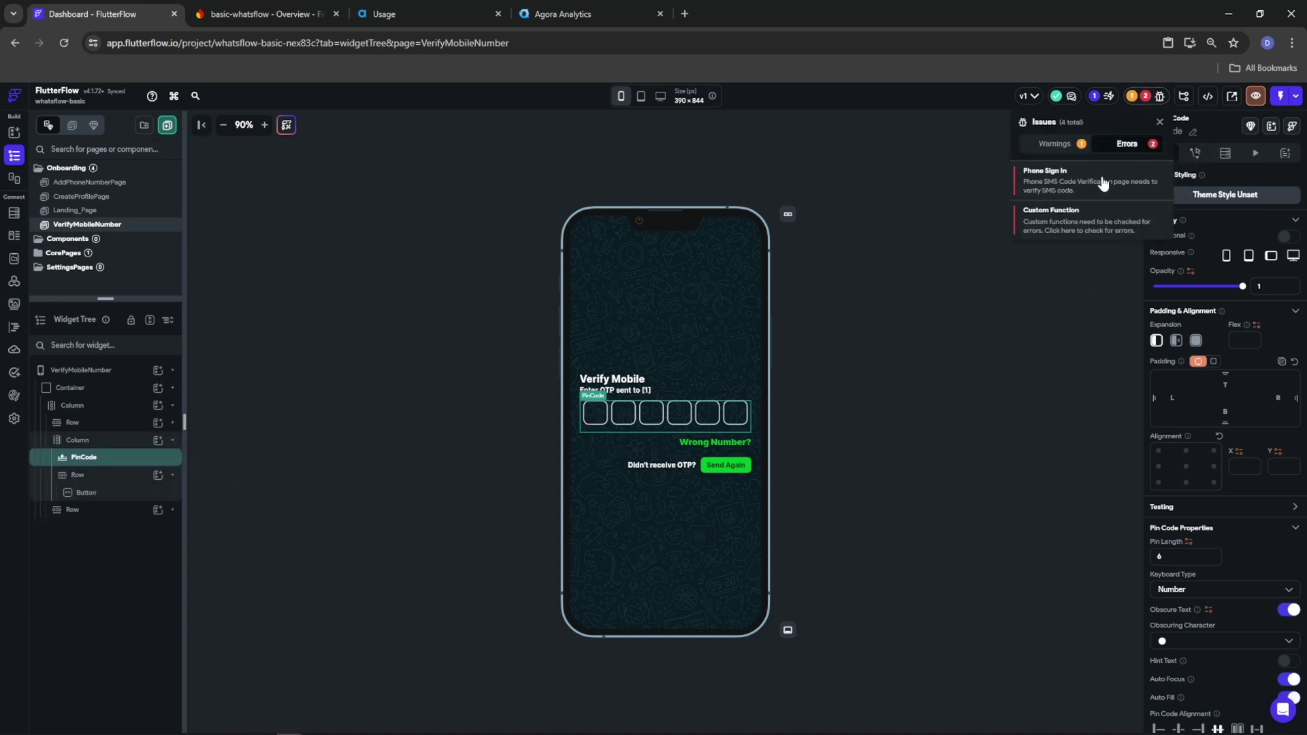
pyautogui.click(1065, 182)
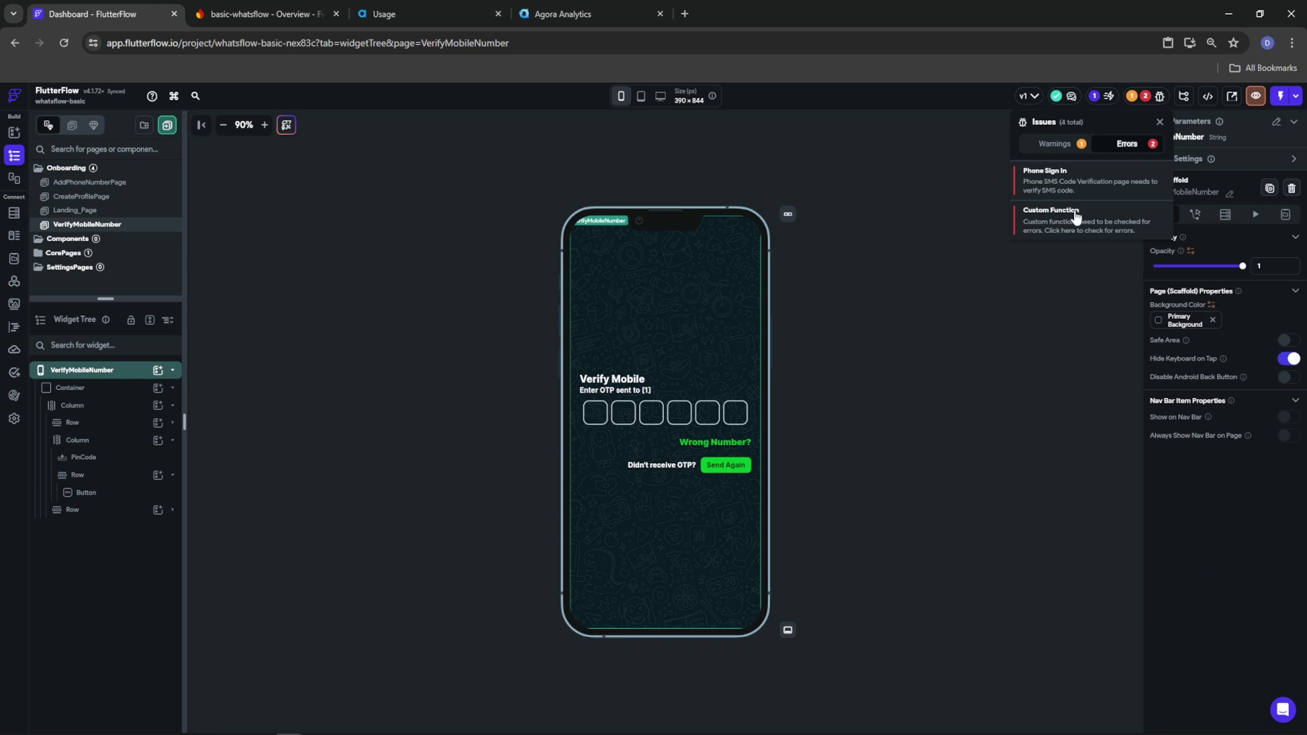
# Add a Verify SMS Code action to the PinCode's On Completed trigger
pyautogui.click(628, 415)
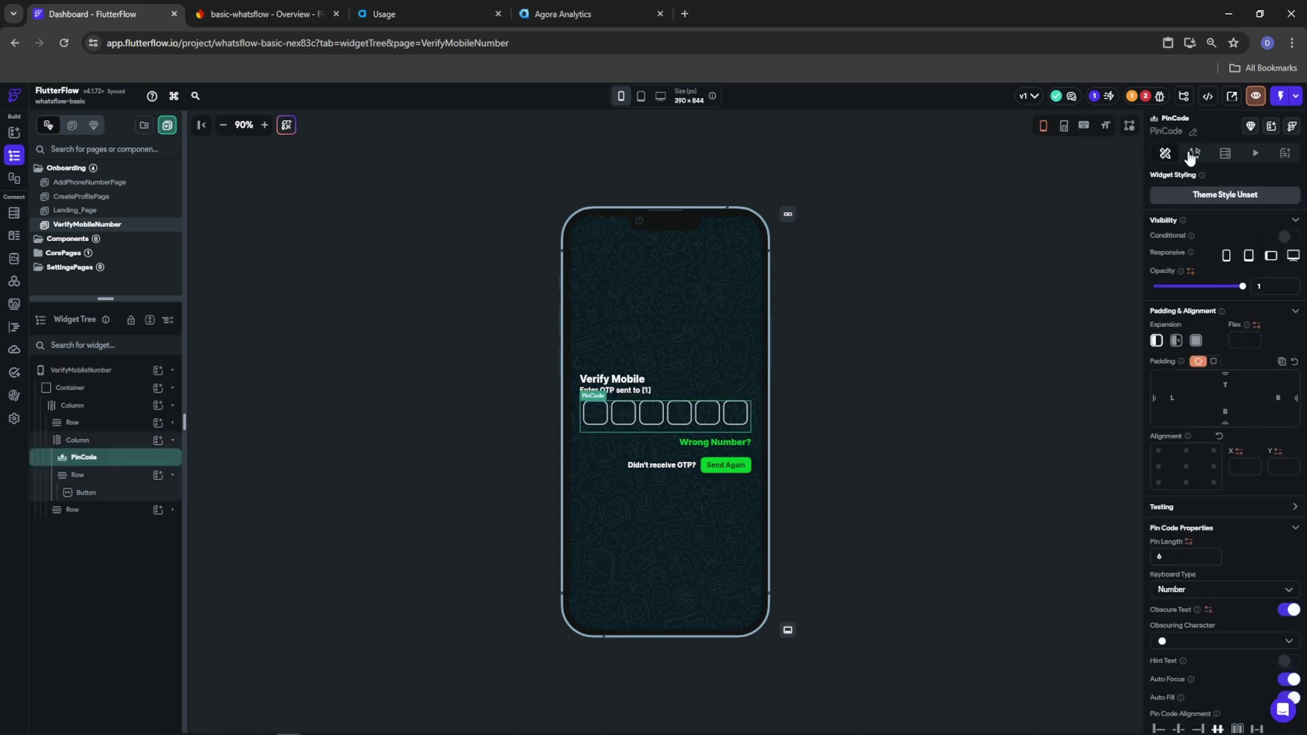
pyautogui.click(1195, 154)
pyautogui.click(1270, 213)
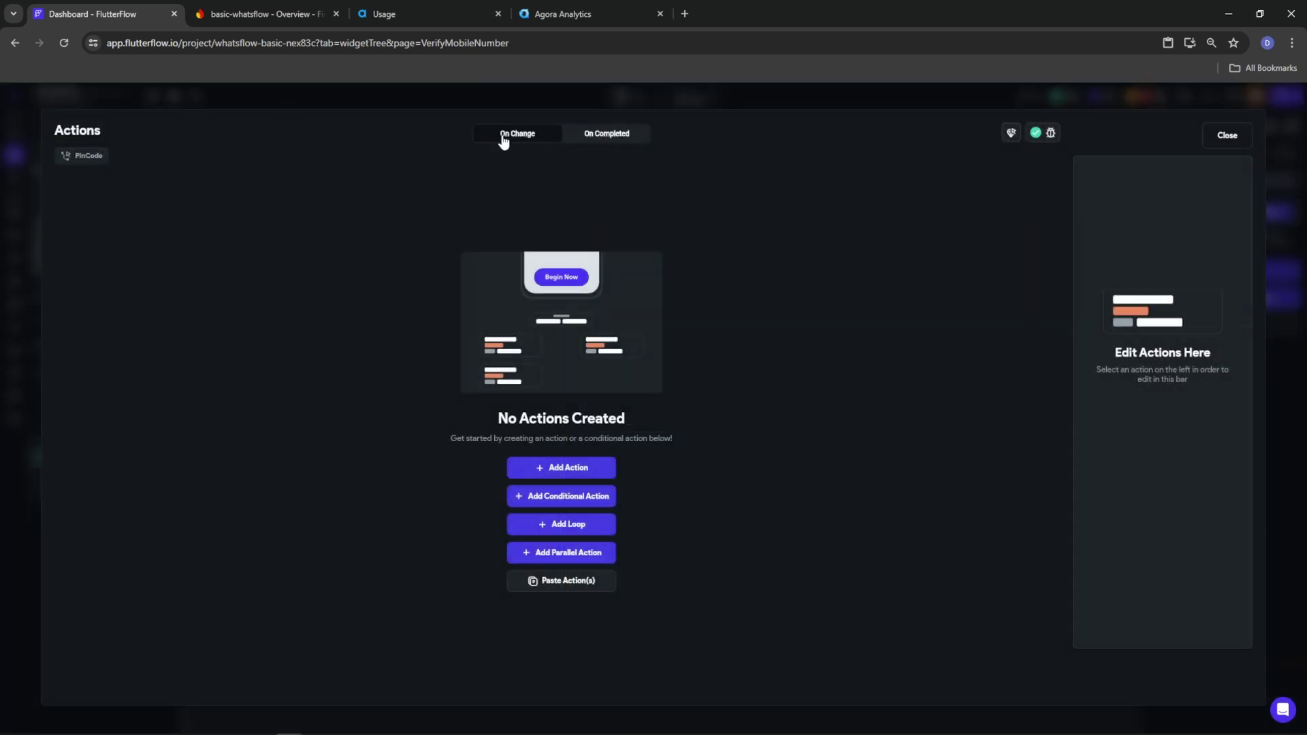
pyautogui.click(587, 134)
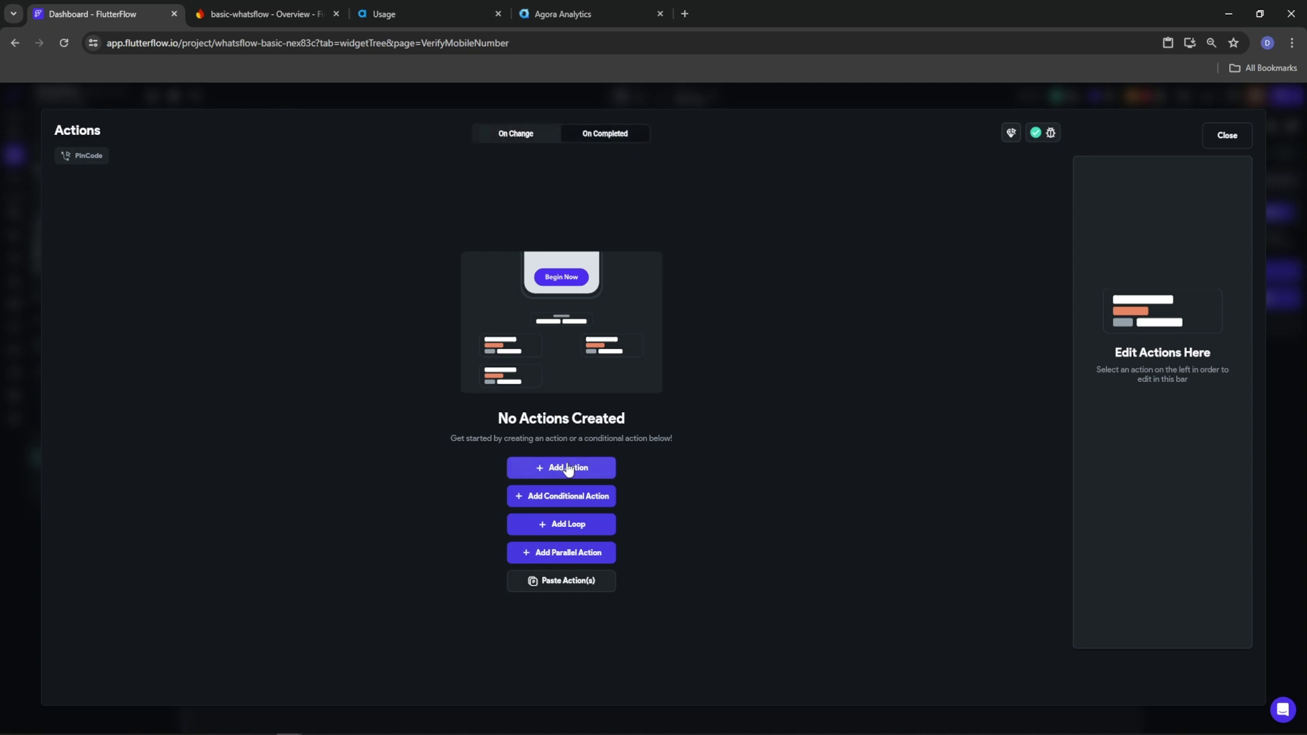
pyautogui.click(562, 468)
pyautogui.click(1154, 246)
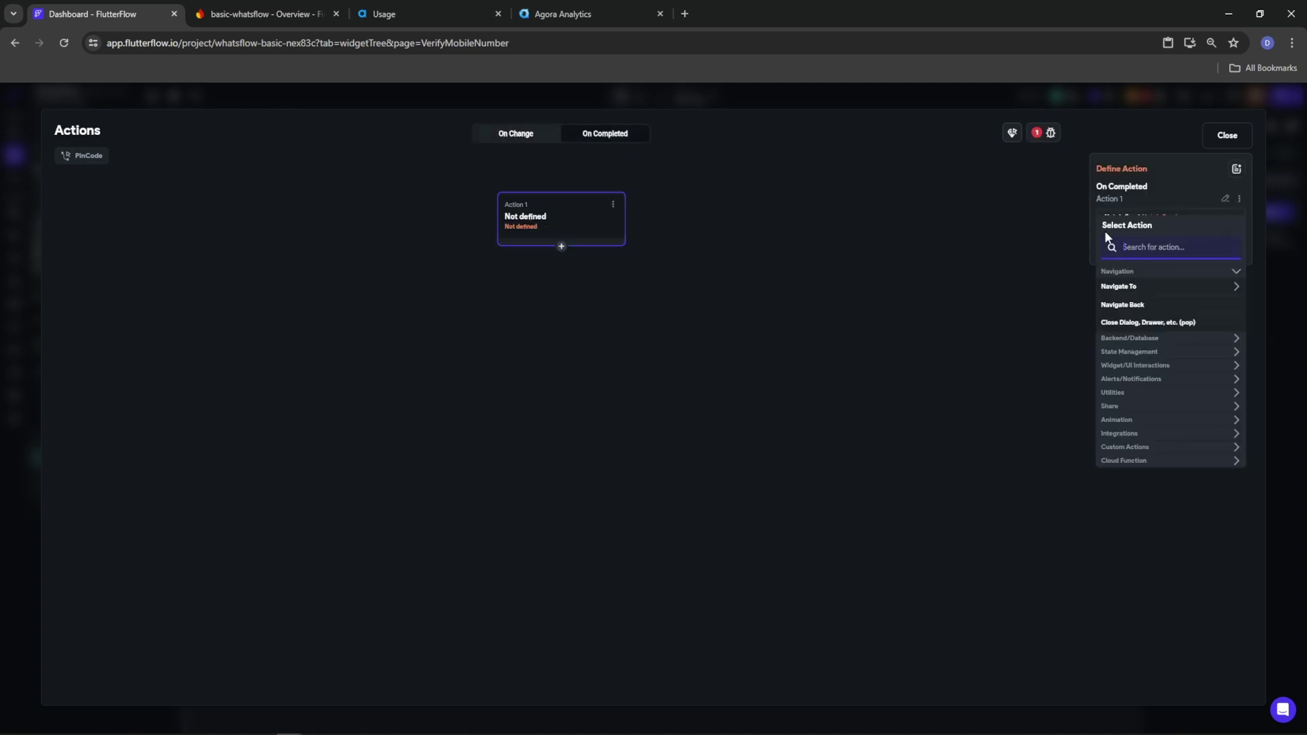
pyautogui.write('verify')
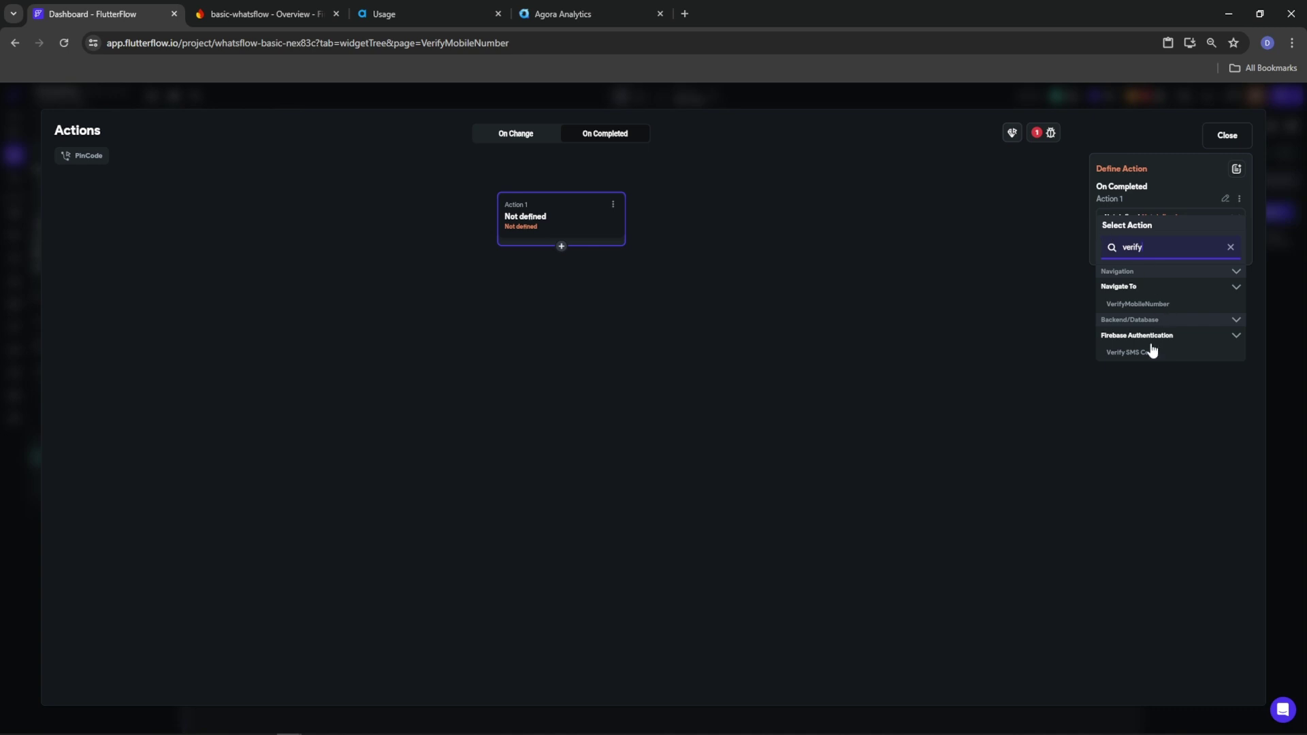
pyautogui.click(1144, 352)
# Use the PinCode widget value as the SMS code and switch off Navigate Automatically
pyautogui.click(1108, 254)
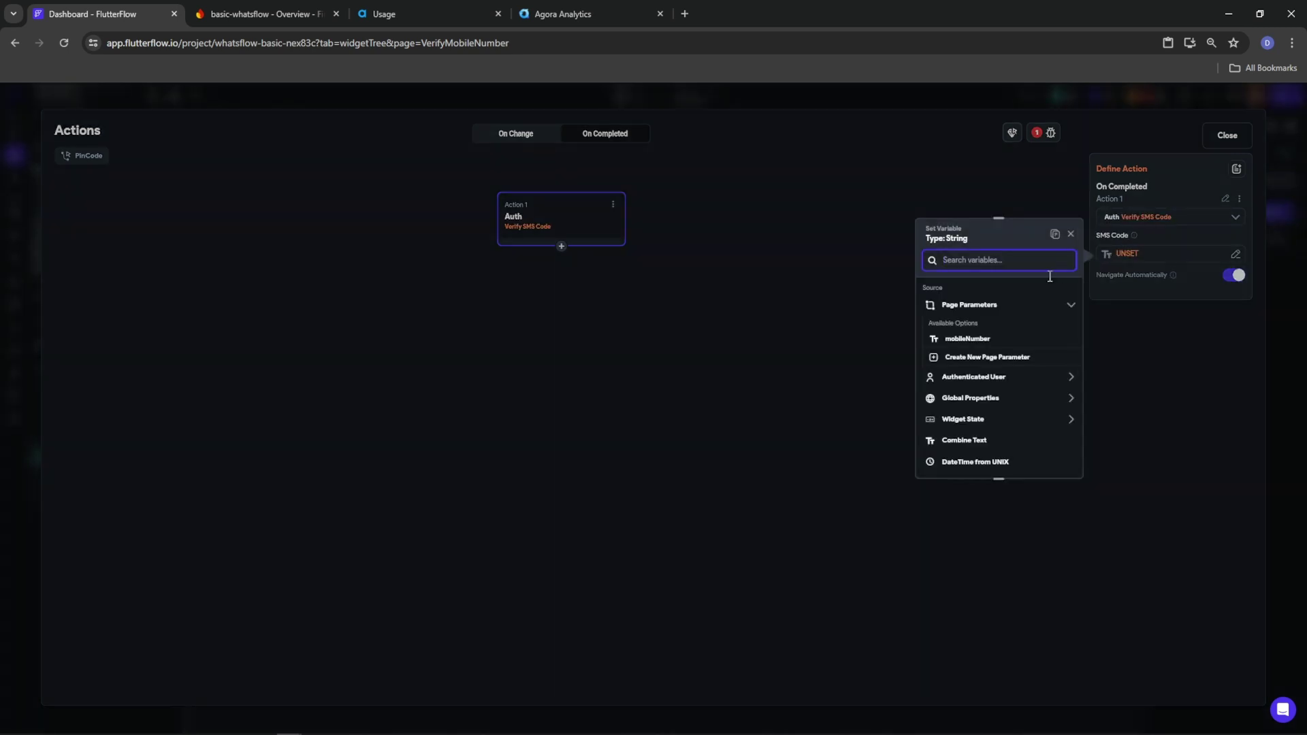
pyautogui.click(967, 339)
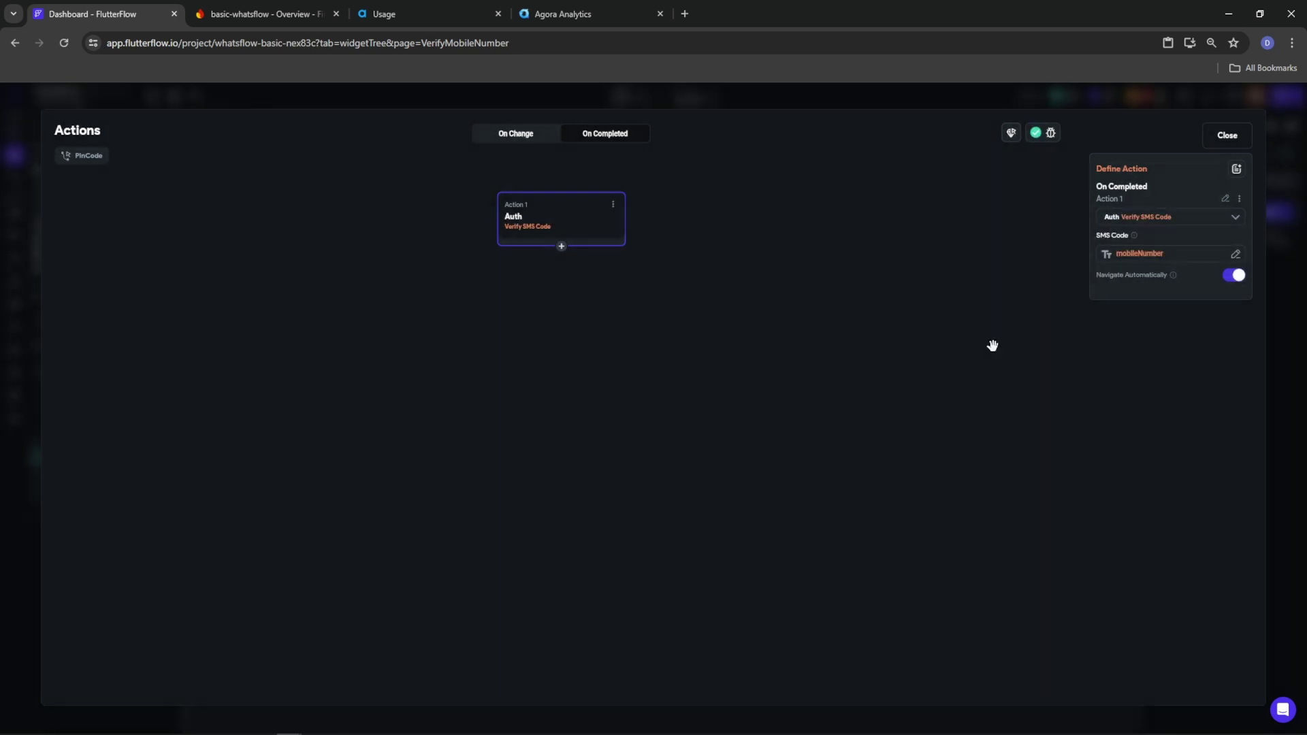
pyautogui.click(1145, 258)
pyautogui.click(1037, 282)
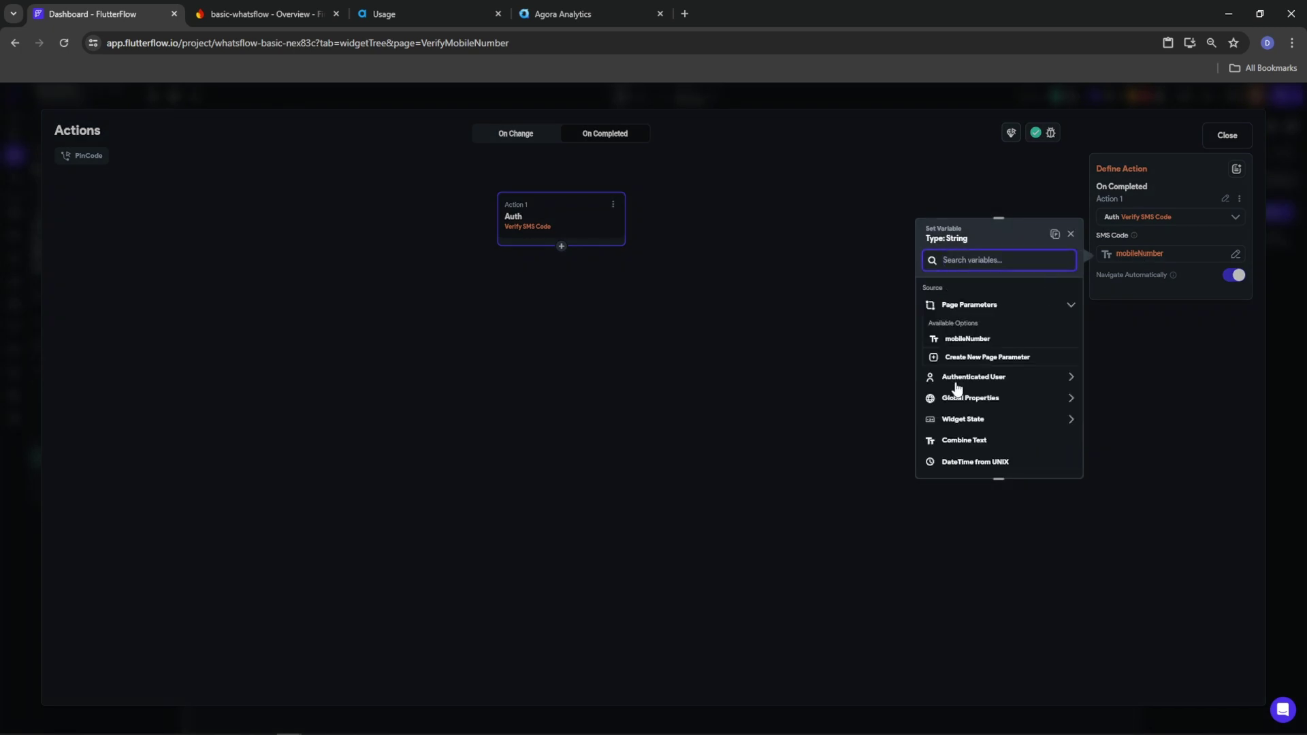
pyautogui.click(963, 427)
pyautogui.click(962, 455)
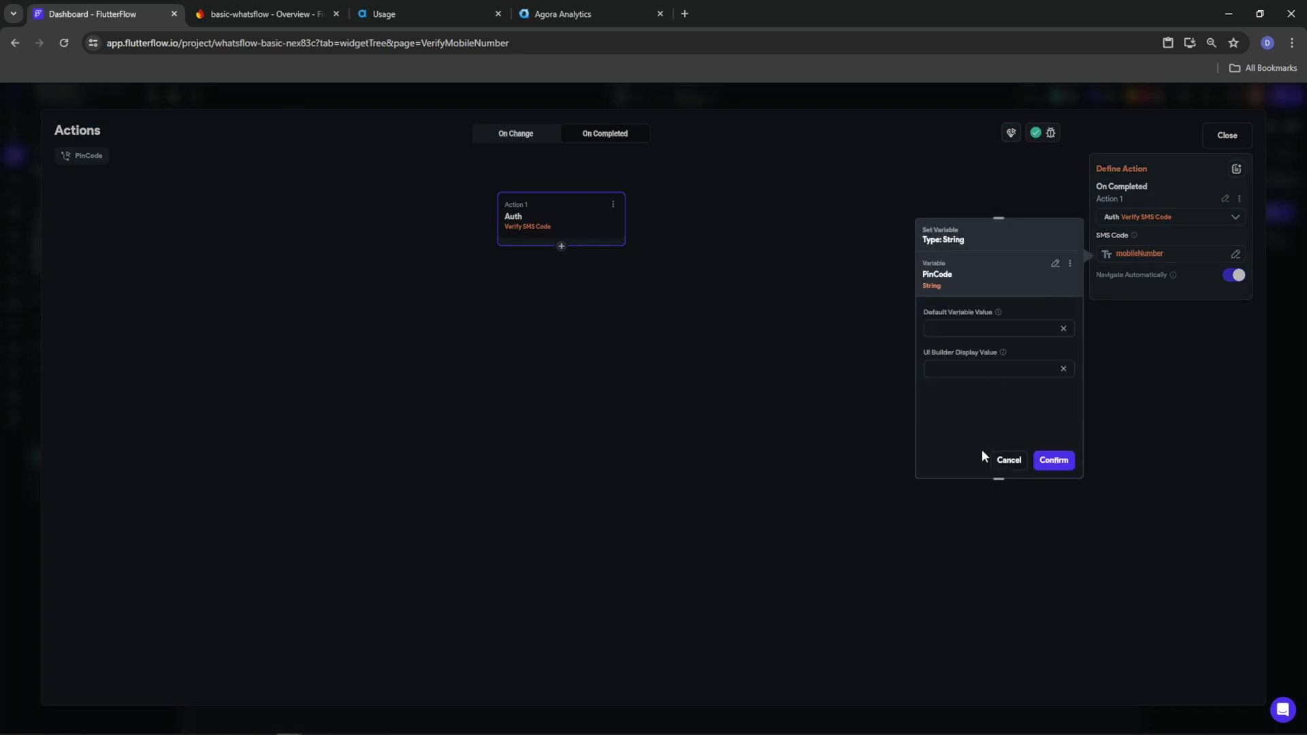
pyautogui.click(1054, 461)
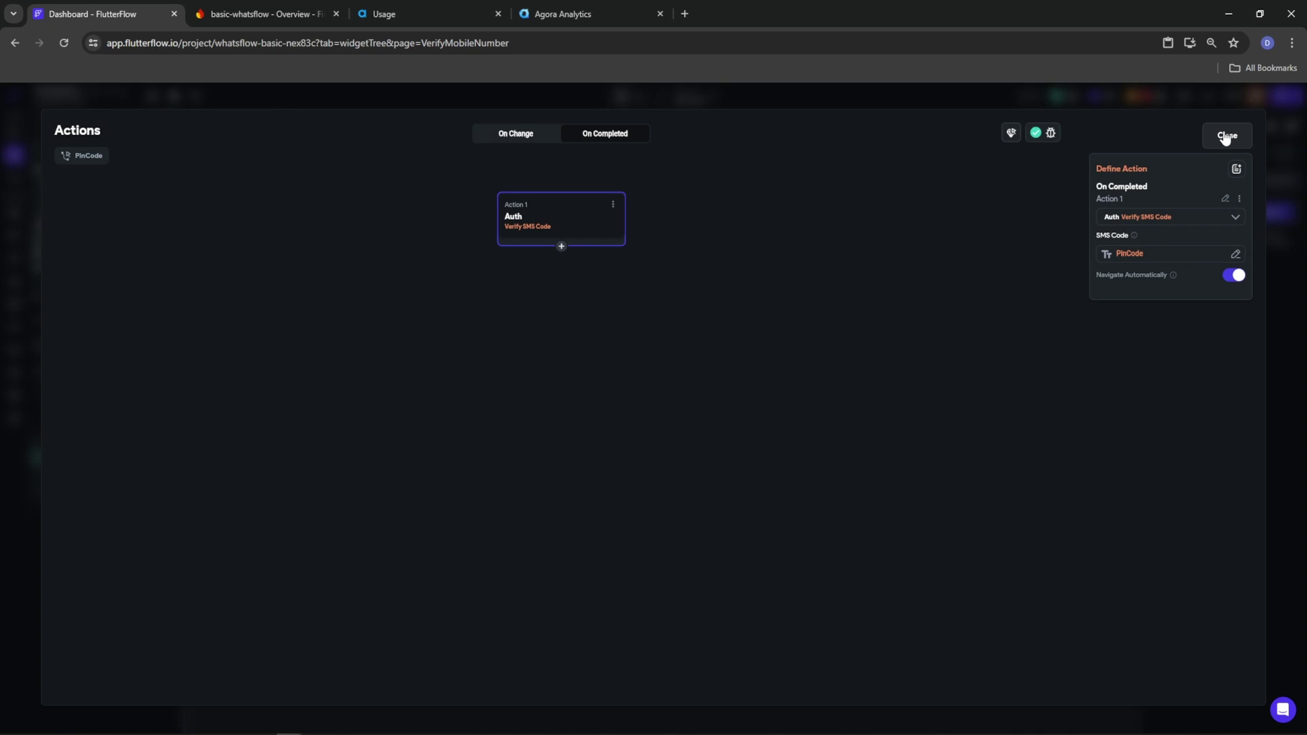
pyautogui.click(1225, 136)
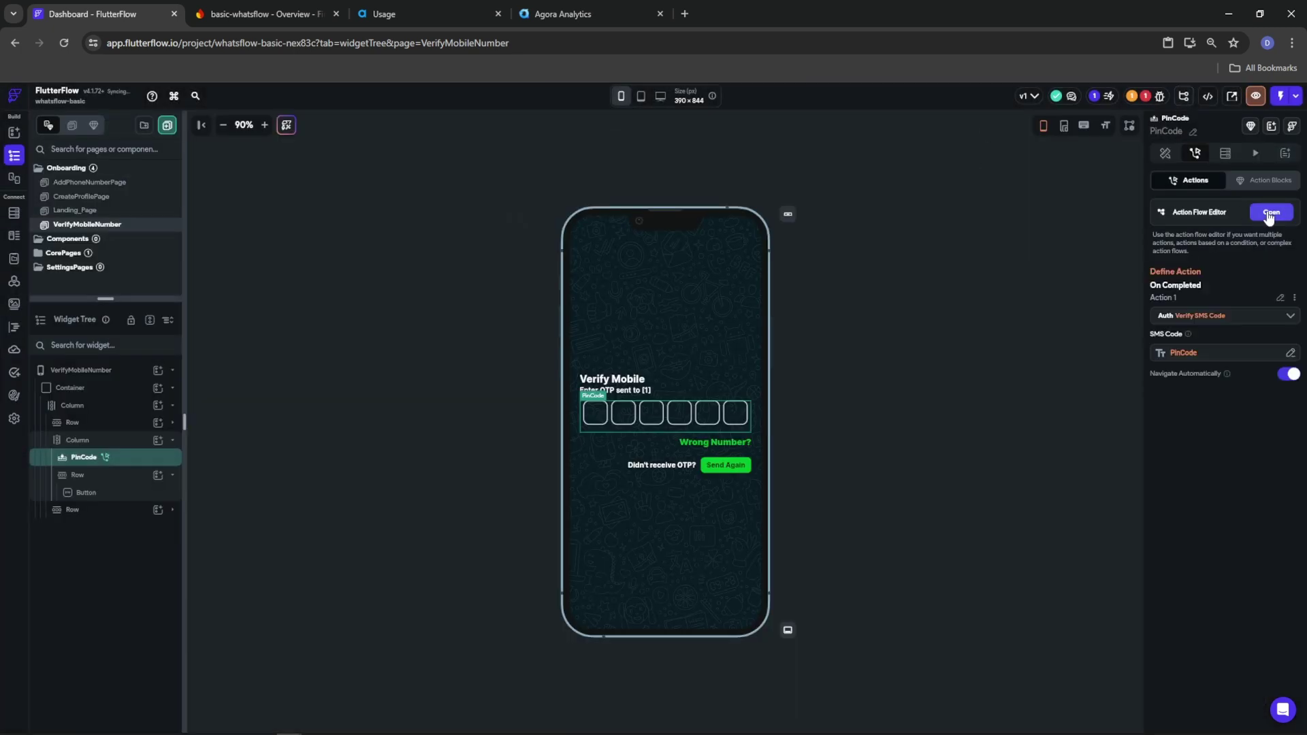
pyautogui.click(1270, 213)
pyautogui.click(1234, 278)
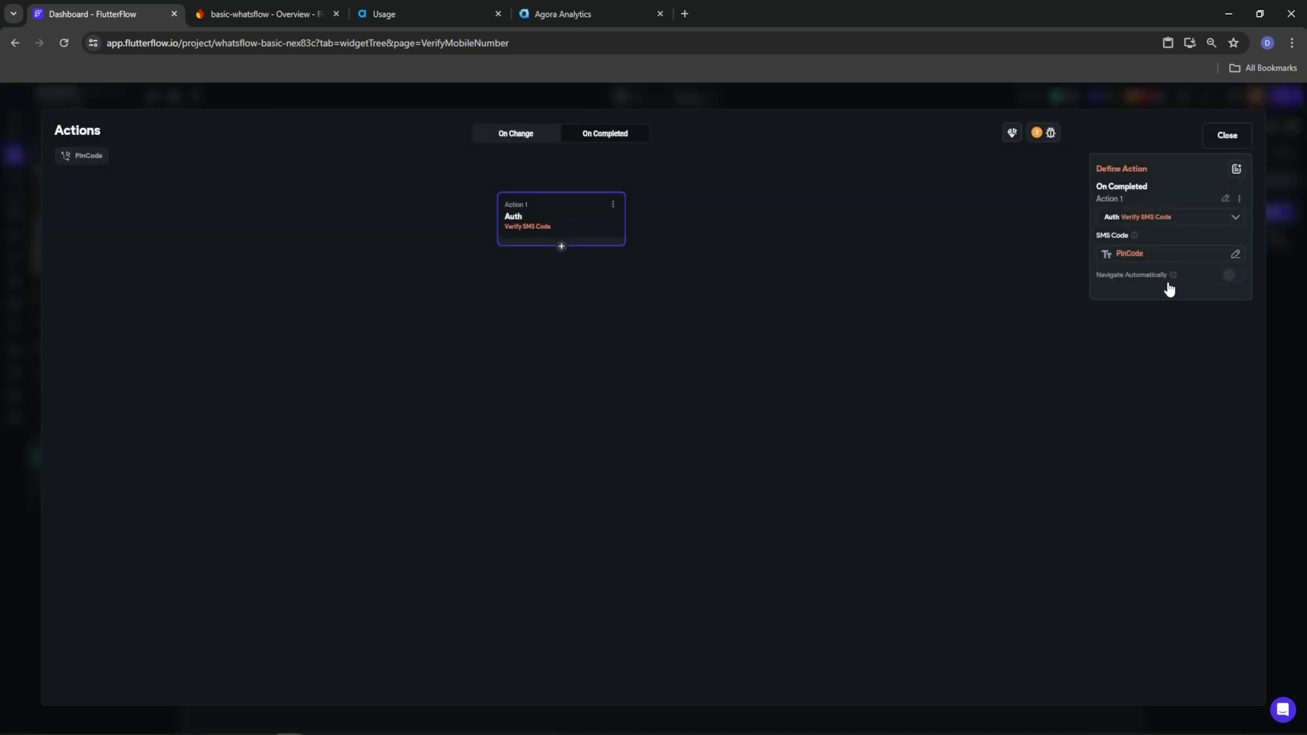
pyautogui.click(561, 247)
pyautogui.click(571, 269)
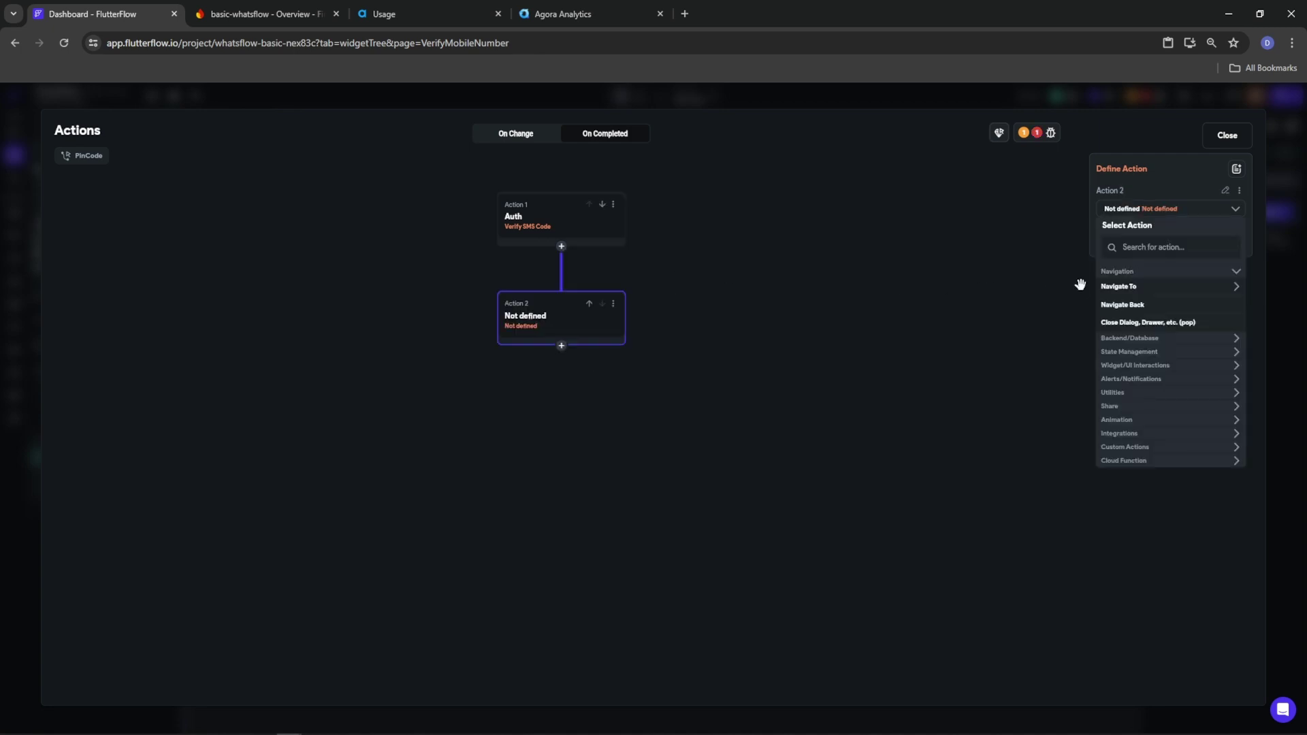
pyautogui.click(1141, 287)
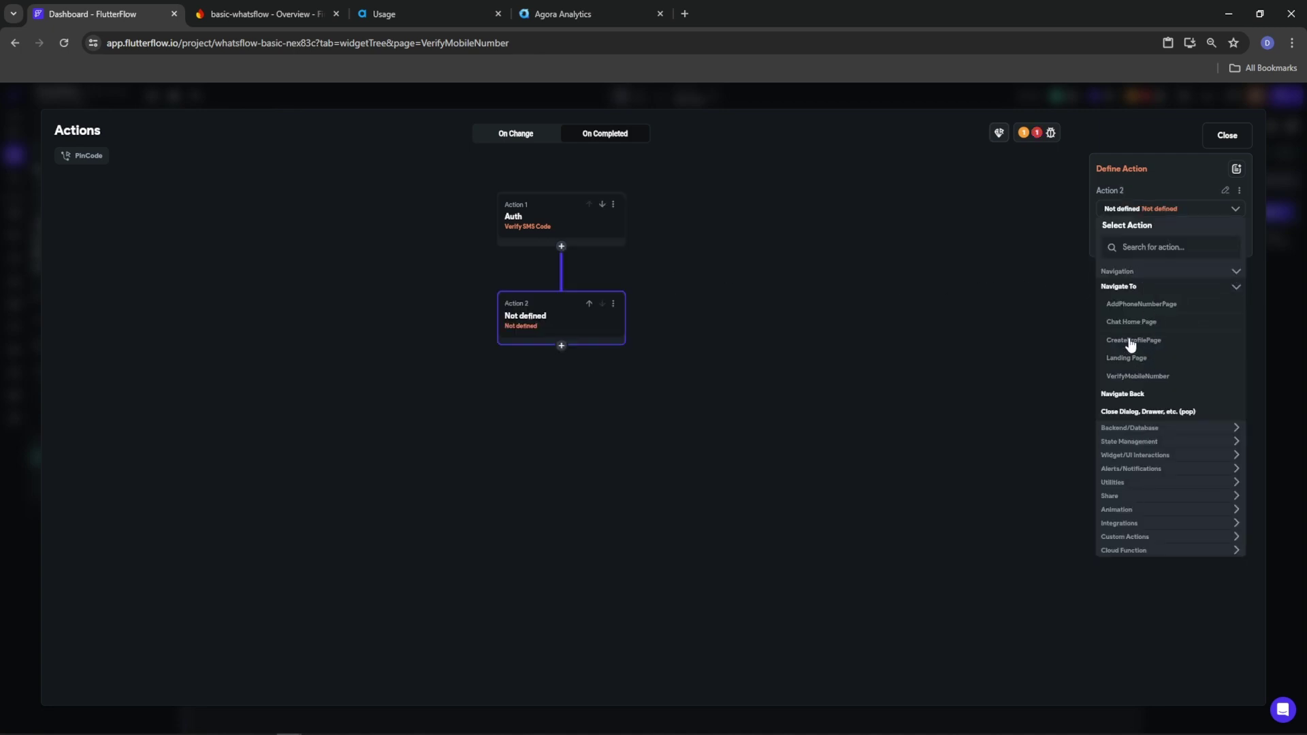
pyautogui.click(1133, 340)
pyautogui.click(1224, 266)
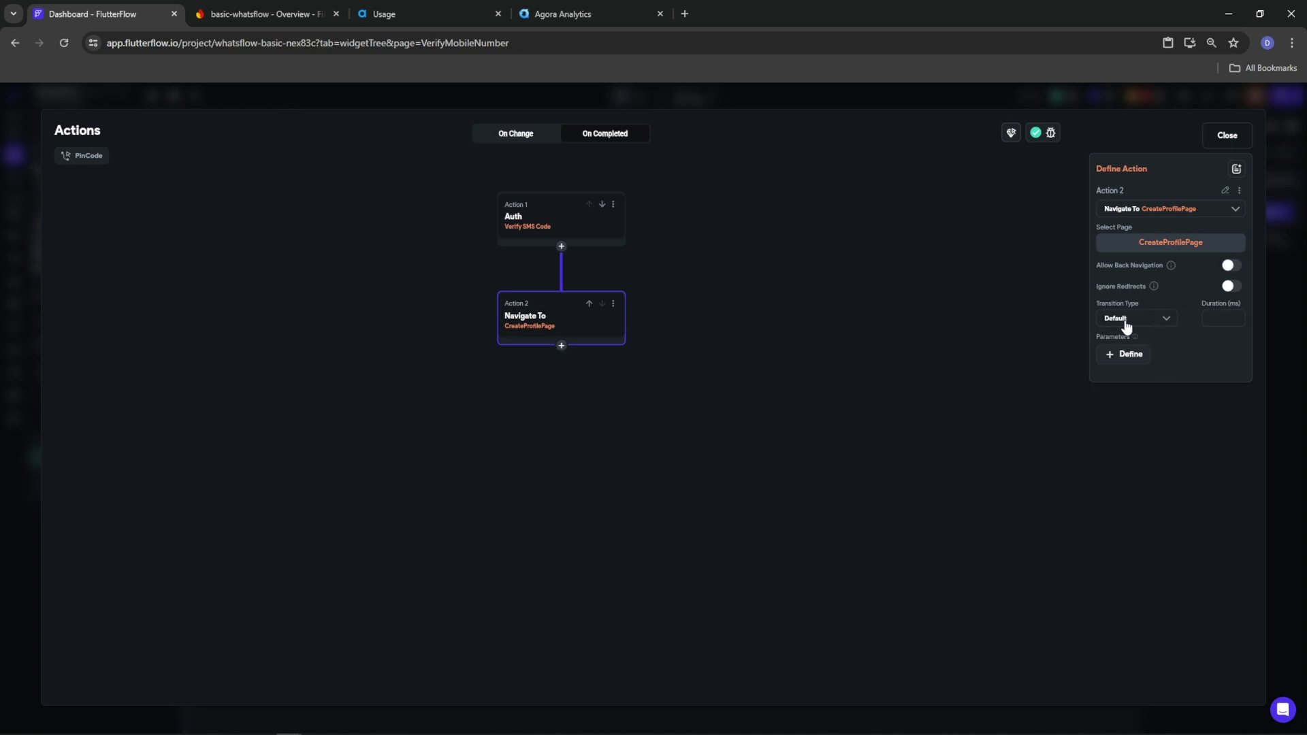
pyautogui.click(1126, 320)
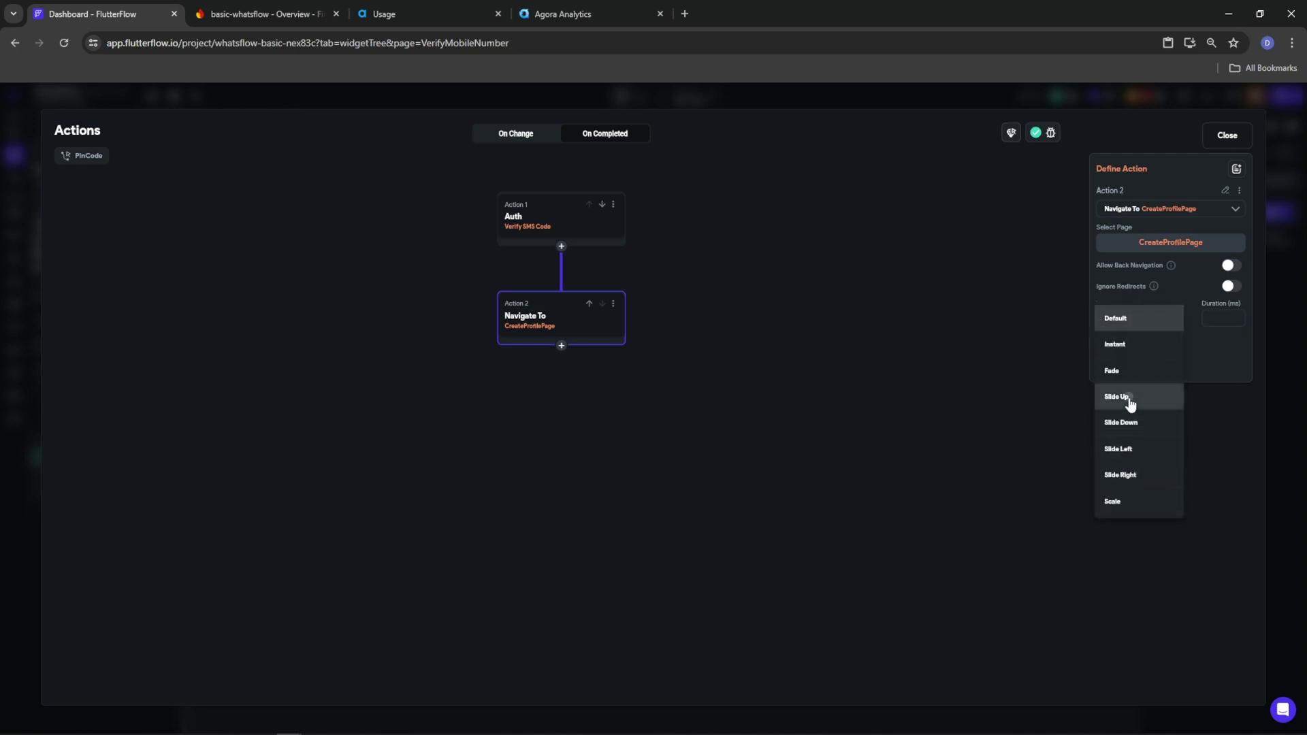
pyautogui.click(1129, 398)
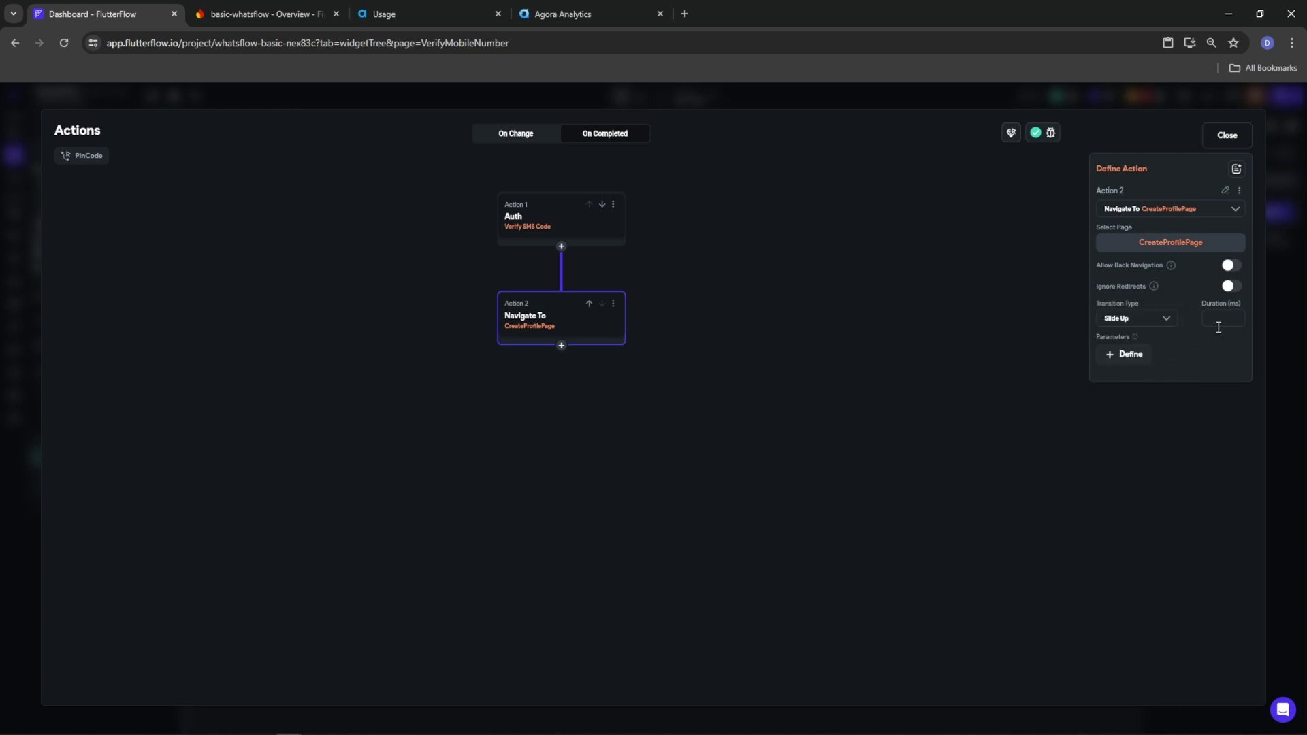
pyautogui.click(1132, 321)
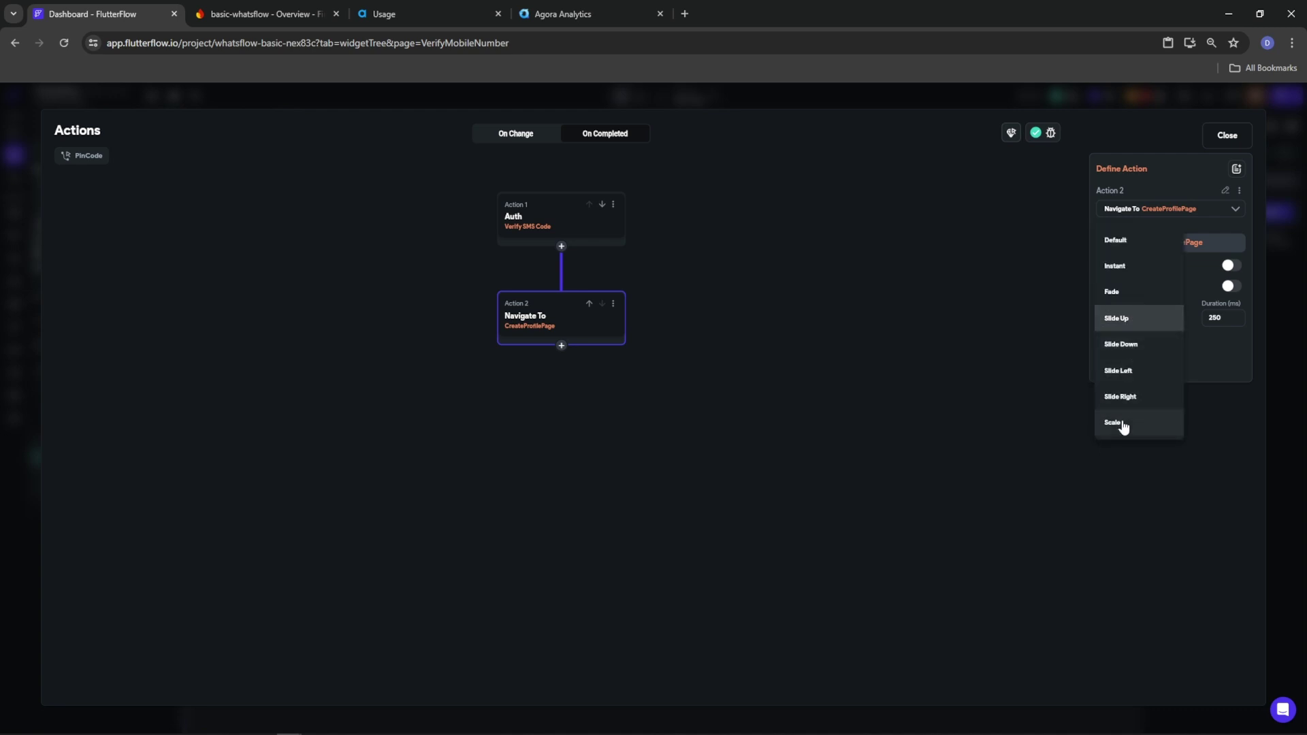
pyautogui.click(1122, 424)
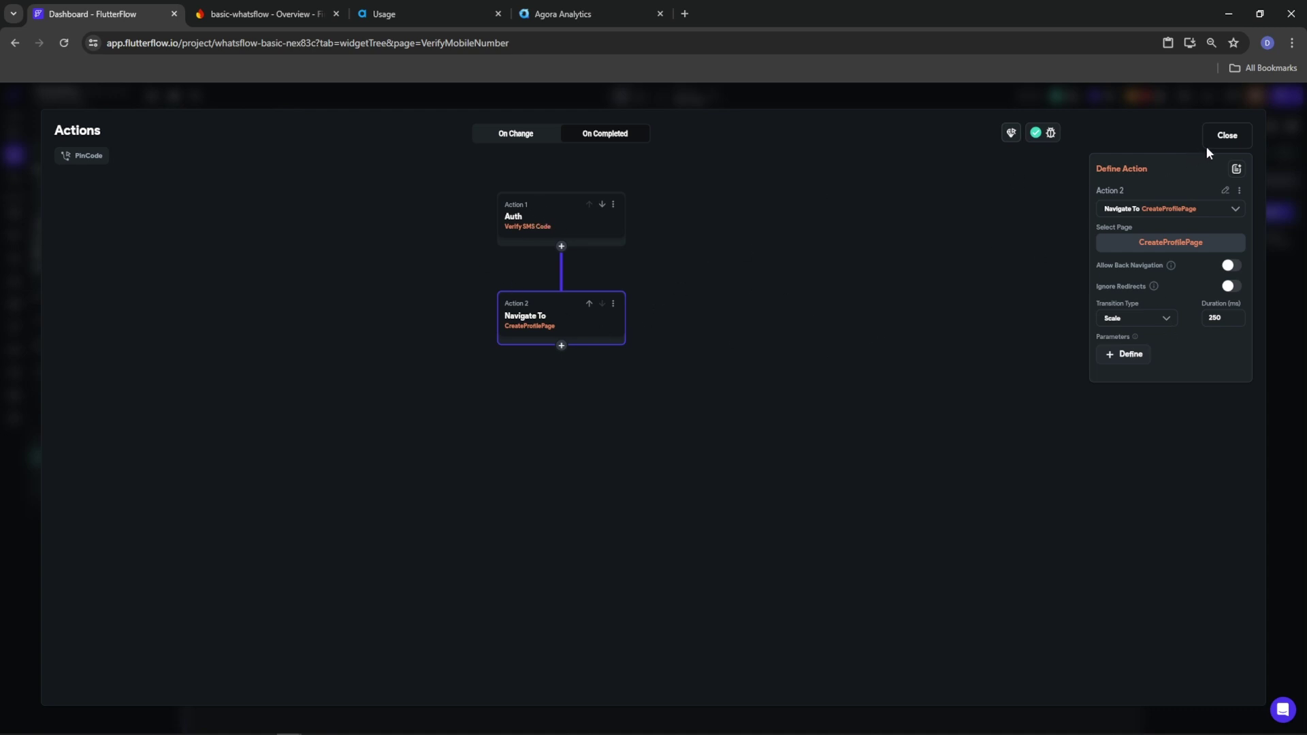
pyautogui.click(1245, 134)
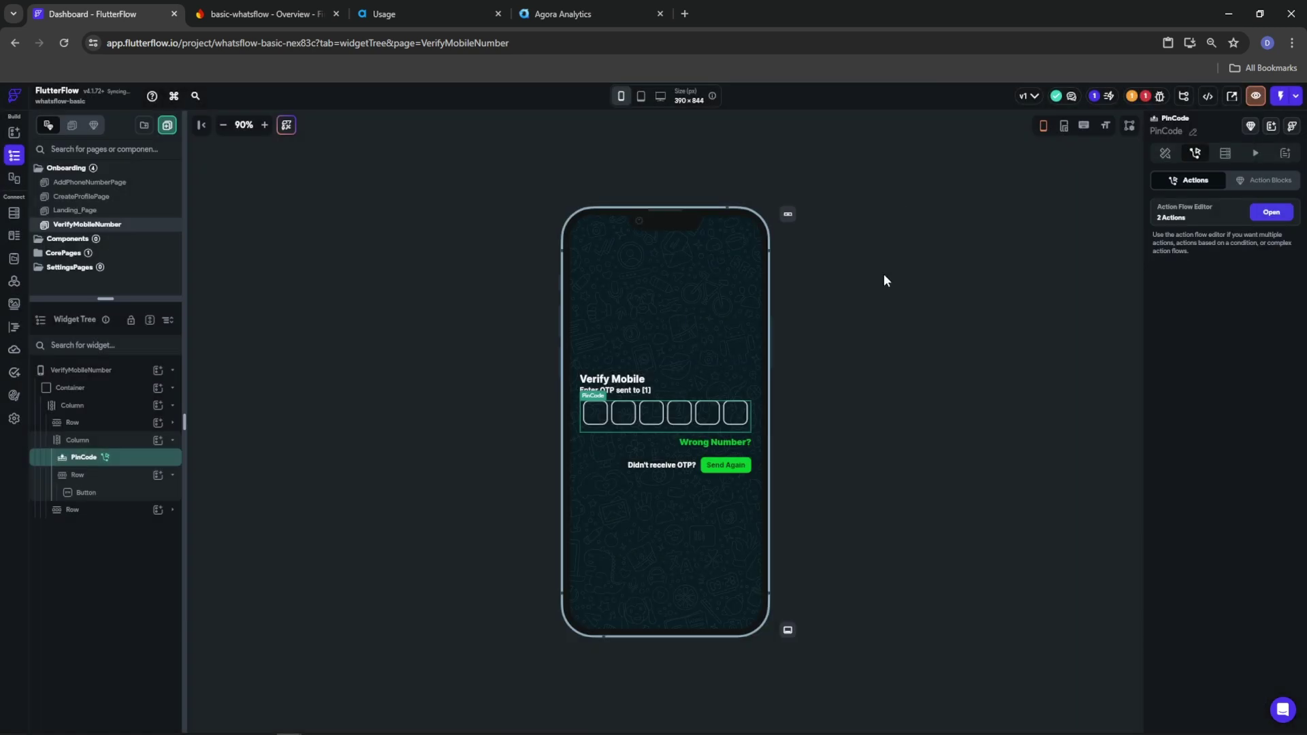
pyautogui.click(709, 450)
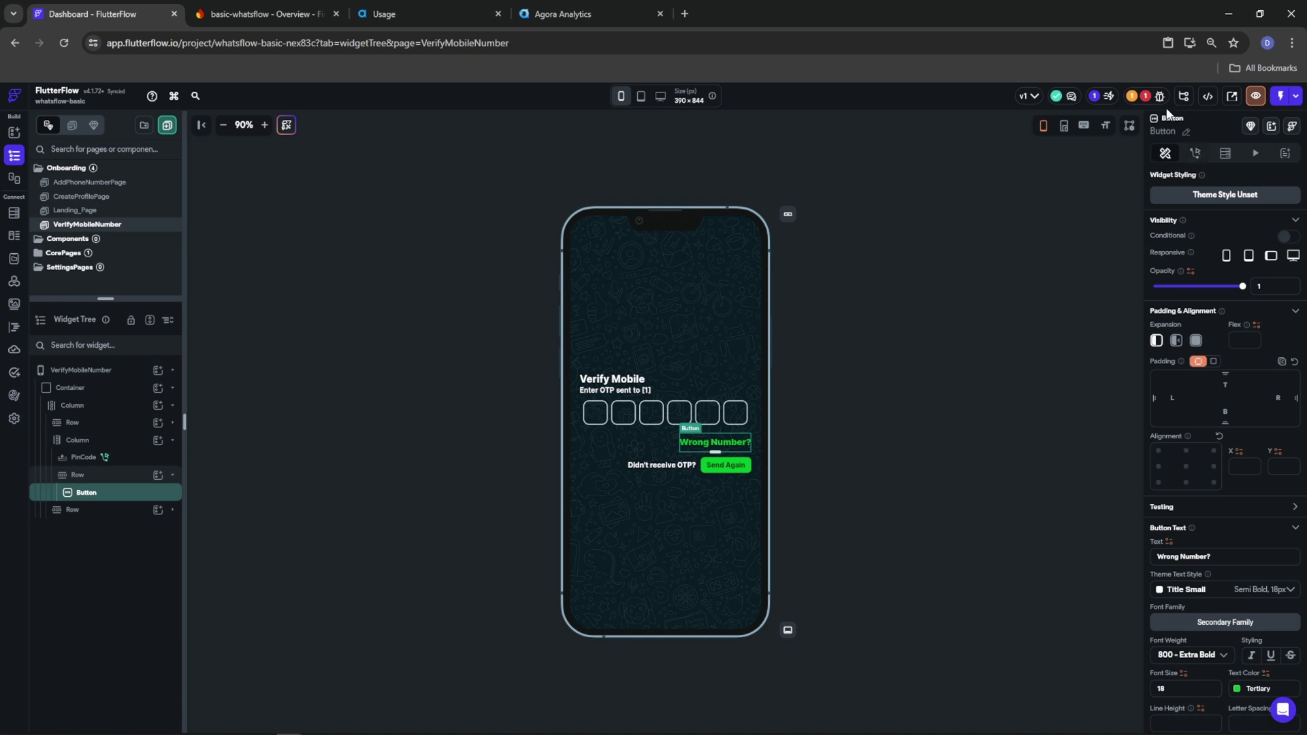
pyautogui.click(626, 404)
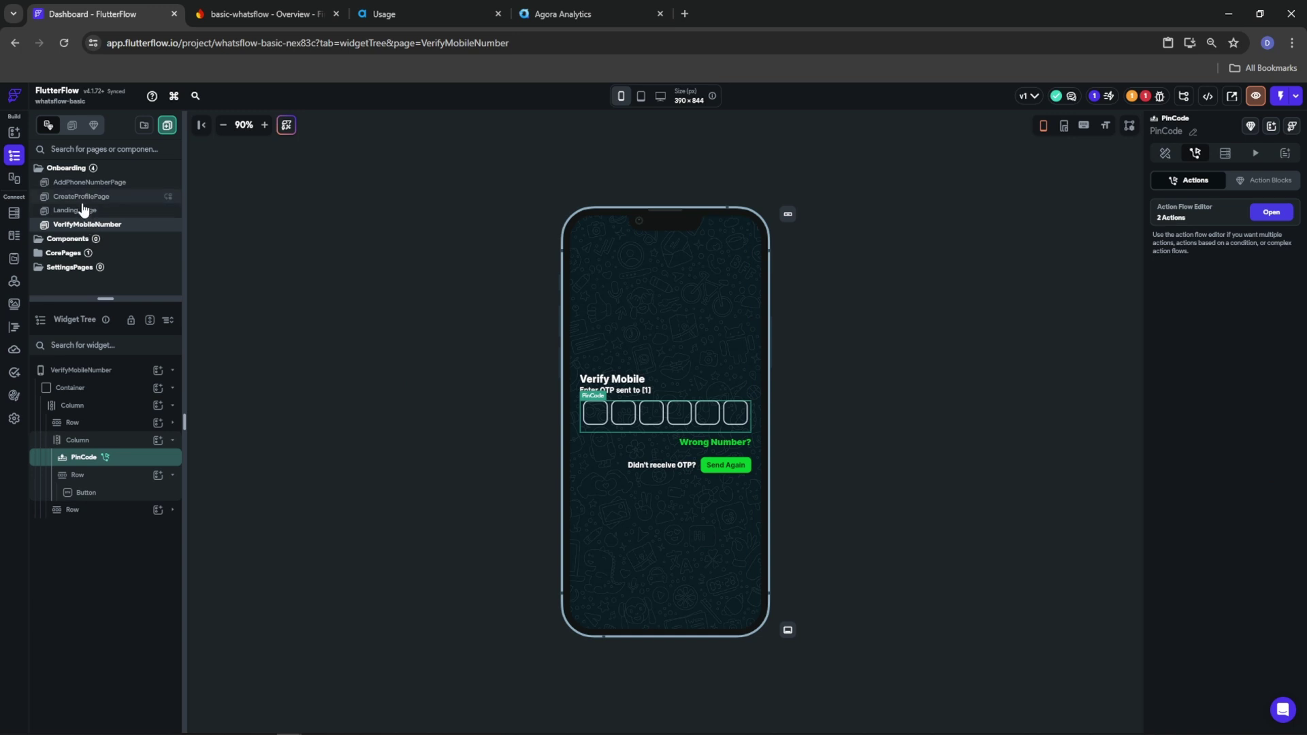
pyautogui.click(1271, 212)
pyautogui.click(1228, 136)
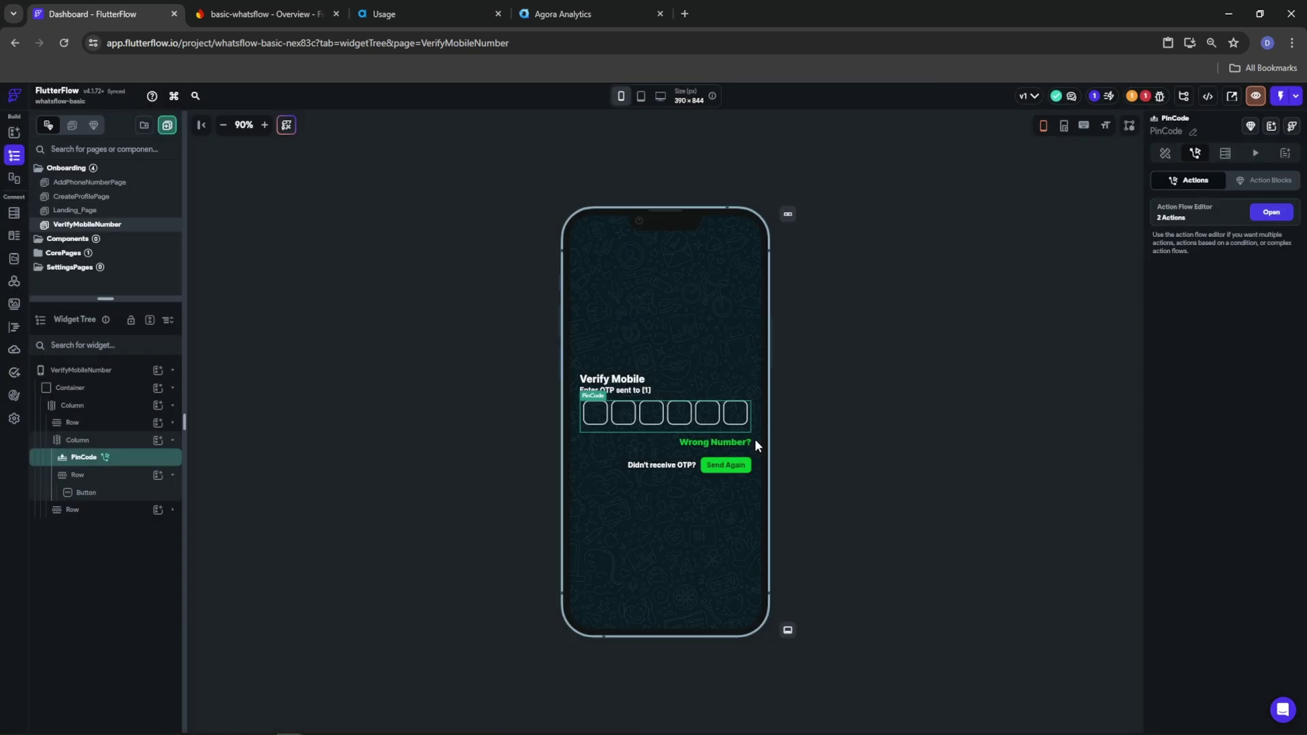
# Make Wrong Number? navigate to AddPhoneNumberPage with no back navigation and a Slide Down transition
pyautogui.click(746, 441)
pyautogui.click(1198, 162)
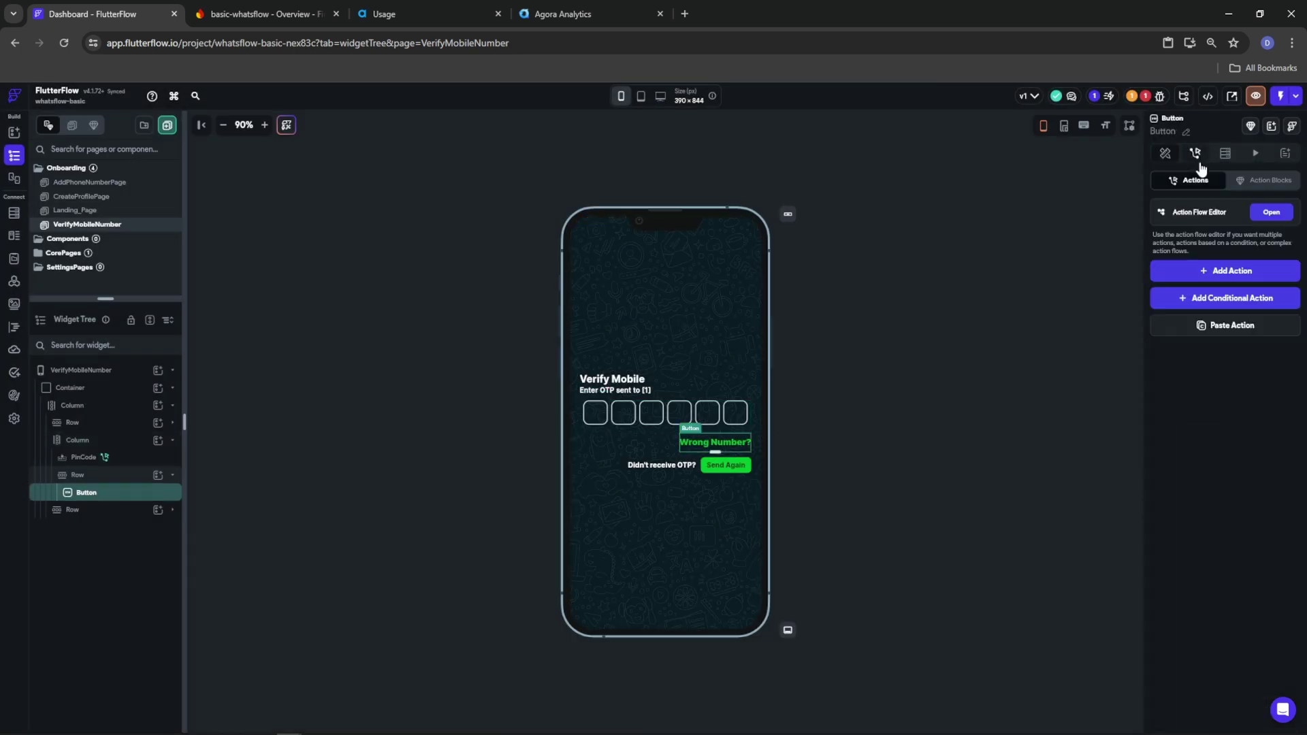
pyautogui.click(1252, 270)
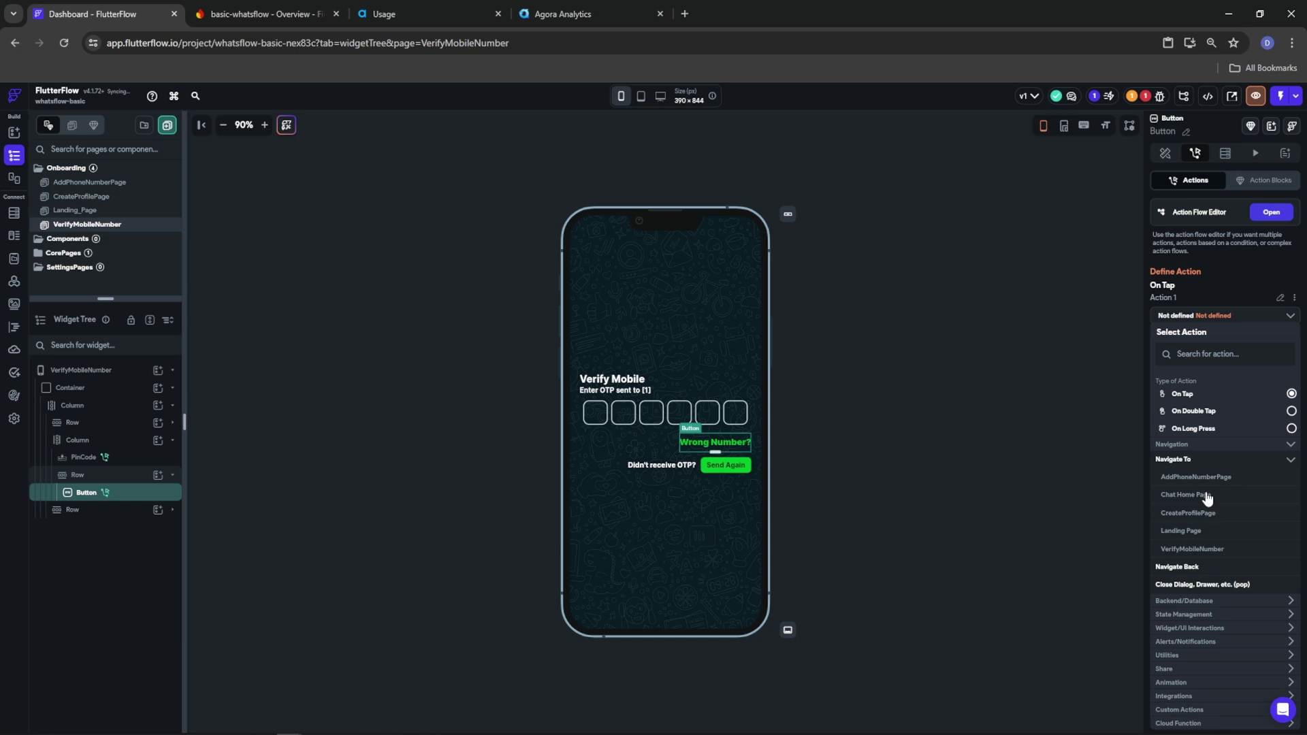
pyautogui.click(1203, 478)
pyautogui.click(1286, 373)
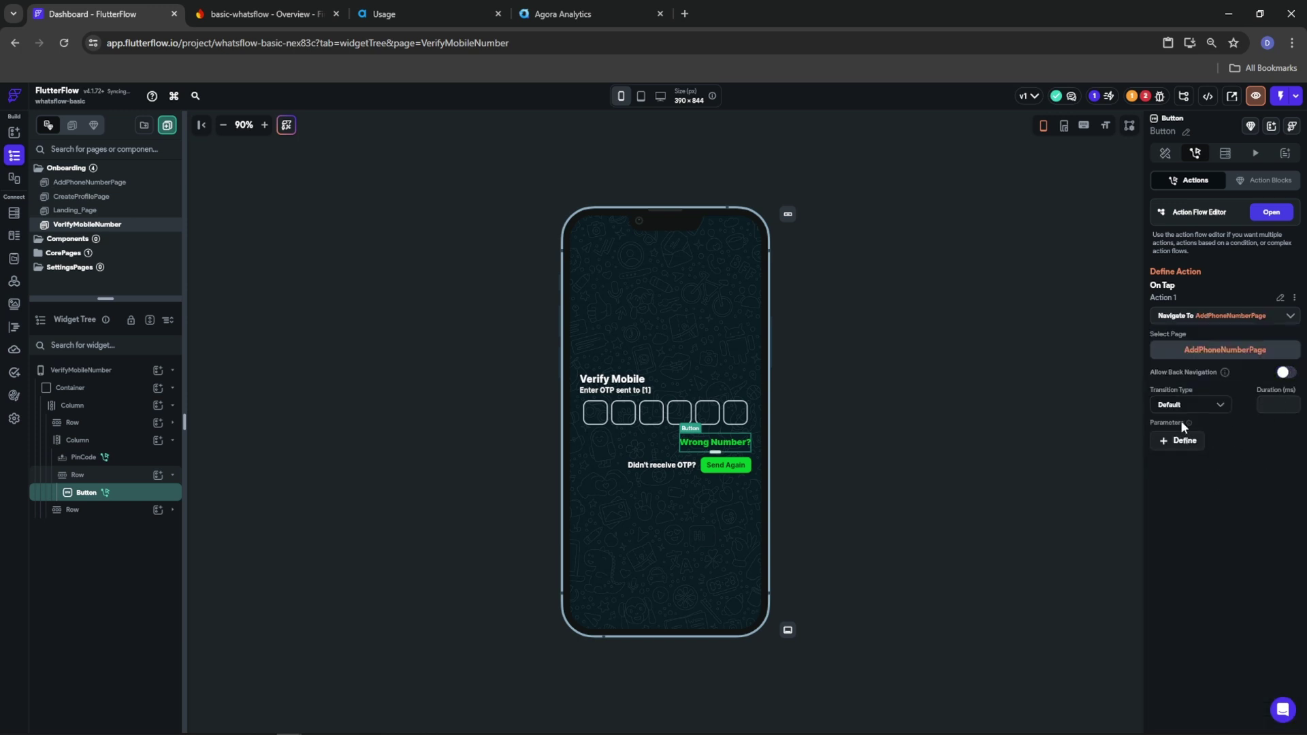
pyautogui.click(1207, 413)
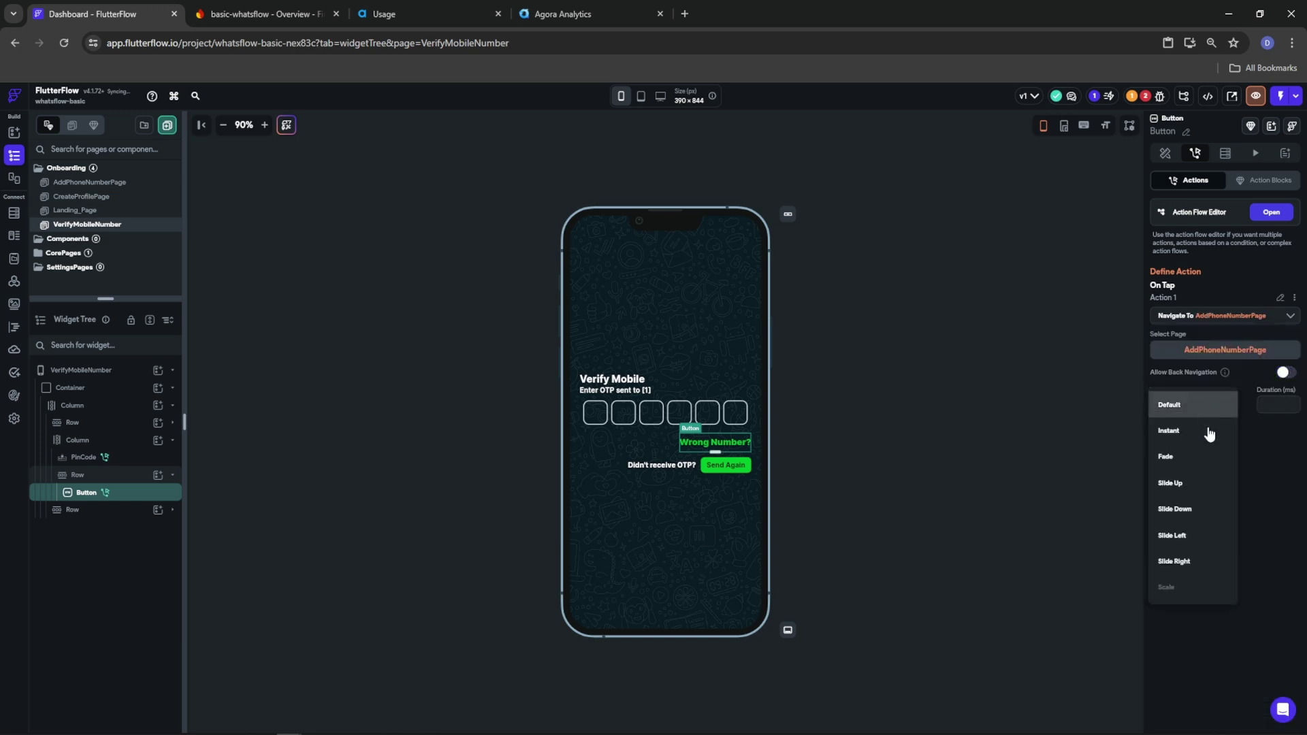
pyautogui.click(1191, 537)
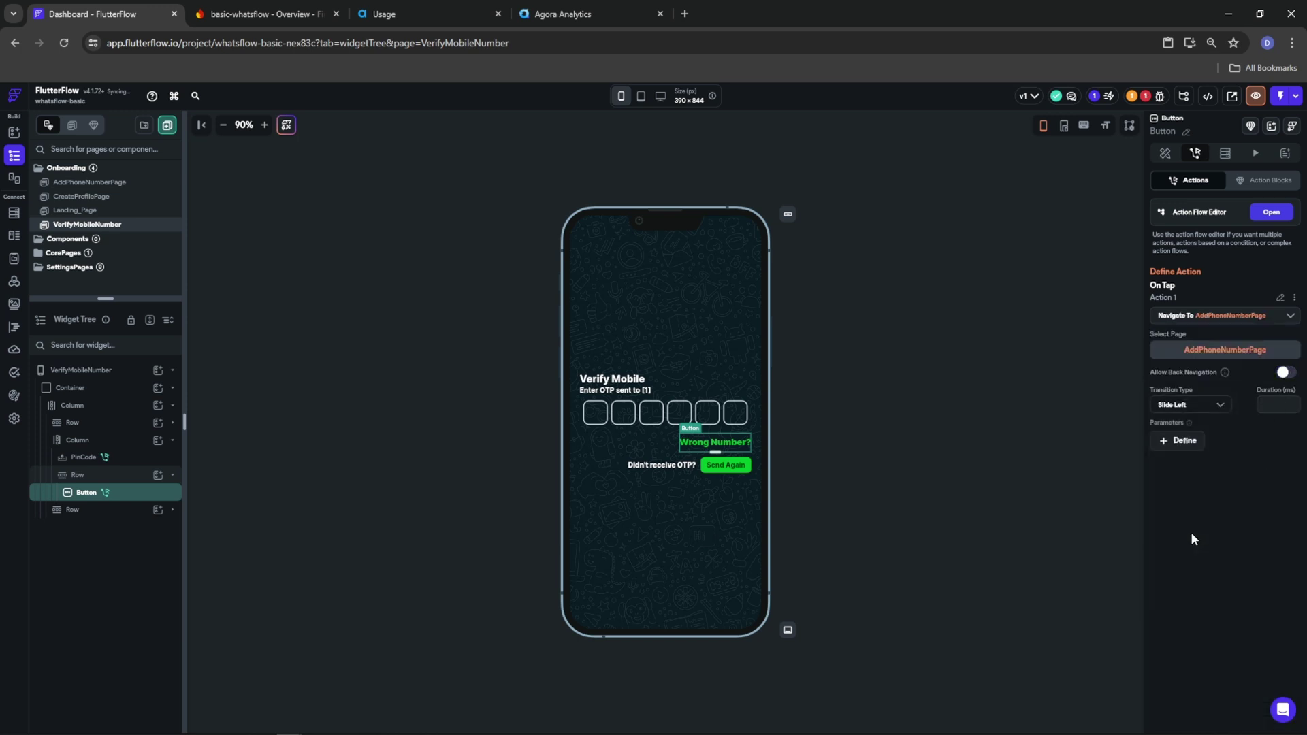
pyautogui.click(1182, 412)
pyautogui.click(1185, 397)
# Add a Phone Sign In action to the Send Again button
pyautogui.click(734, 469)
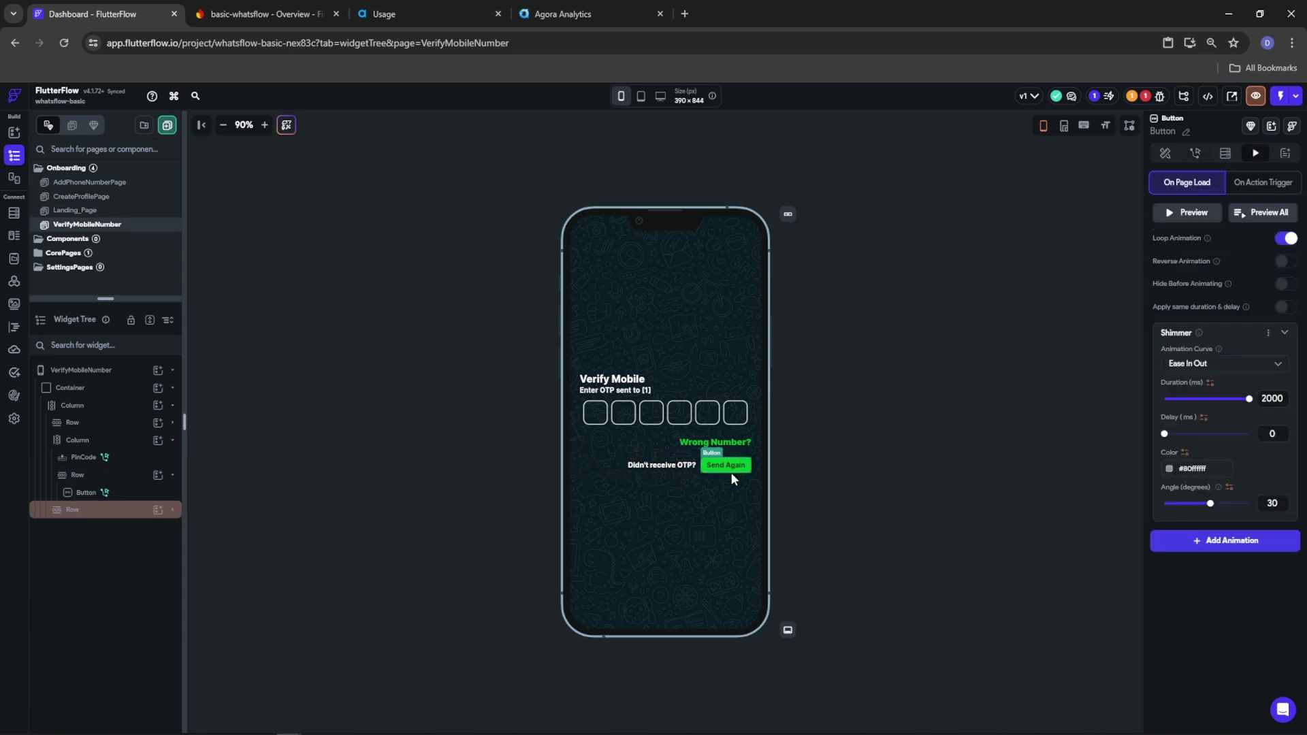
pyautogui.click(1195, 154)
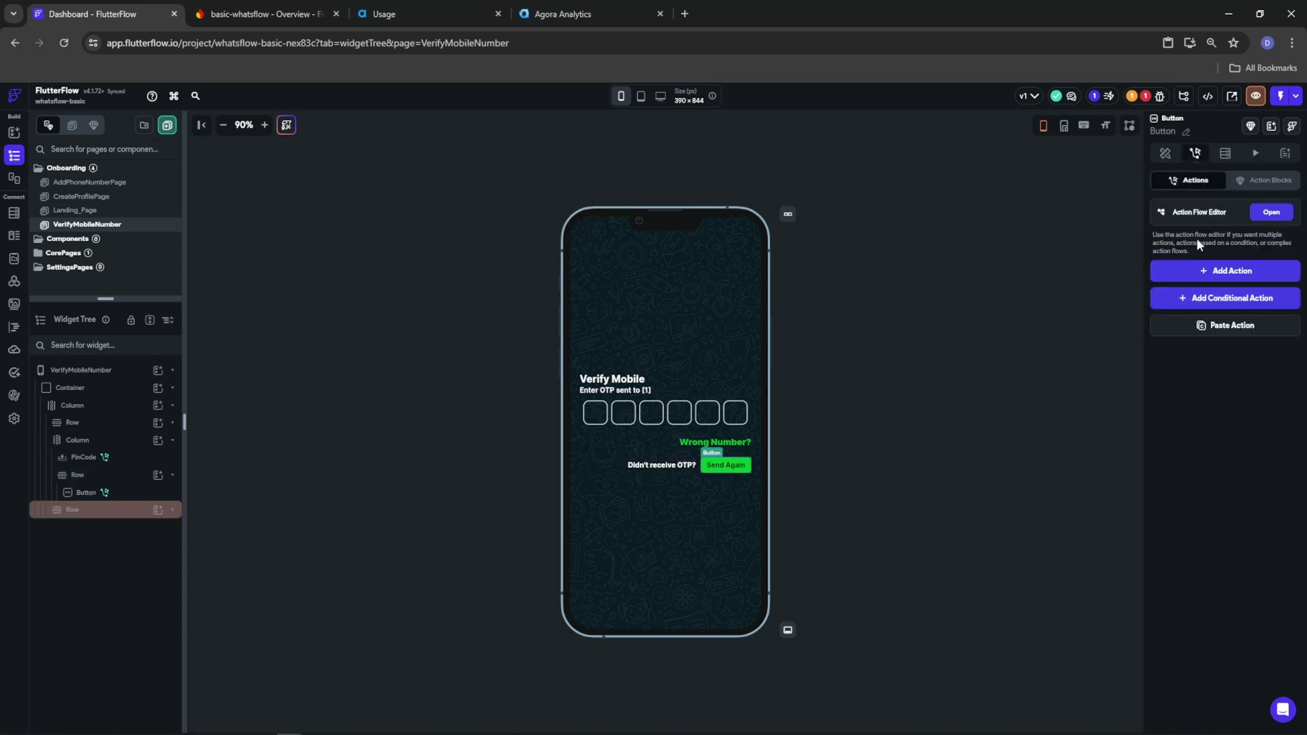
pyautogui.click(1217, 276)
pyautogui.click(1210, 353)
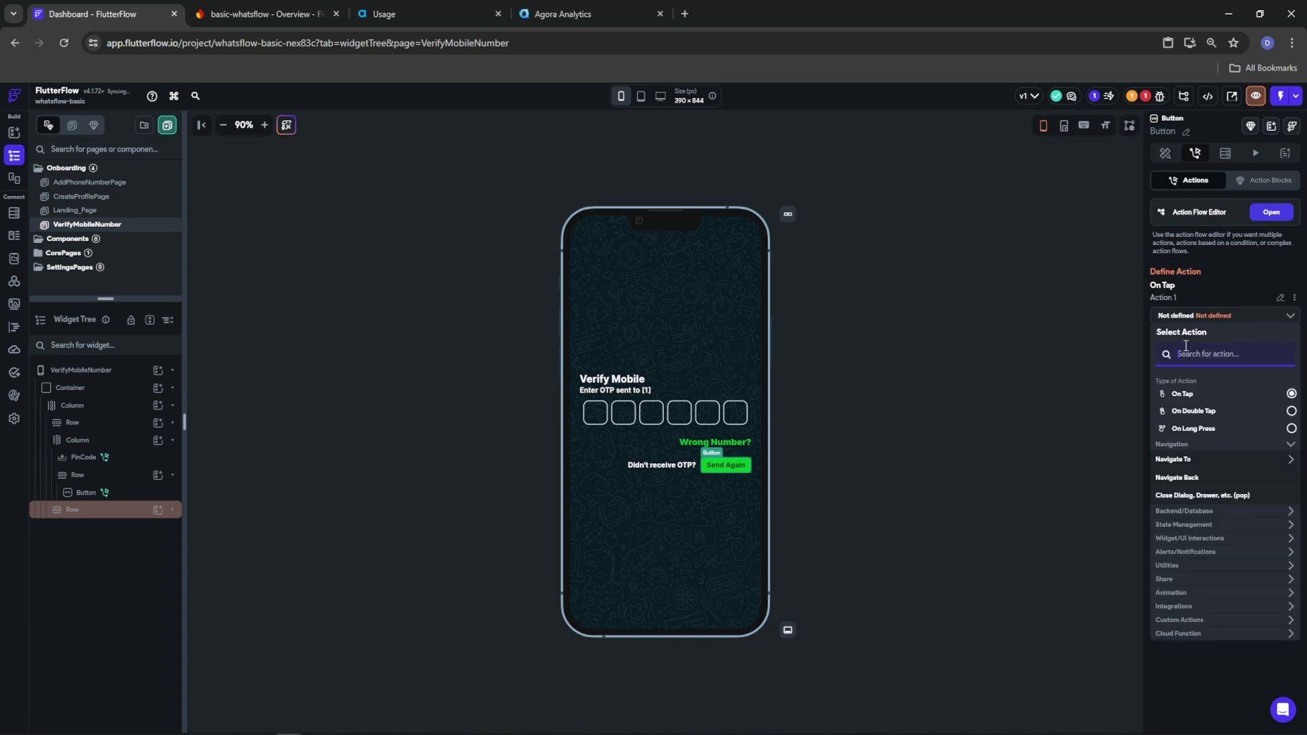
pyautogui.write('phone')
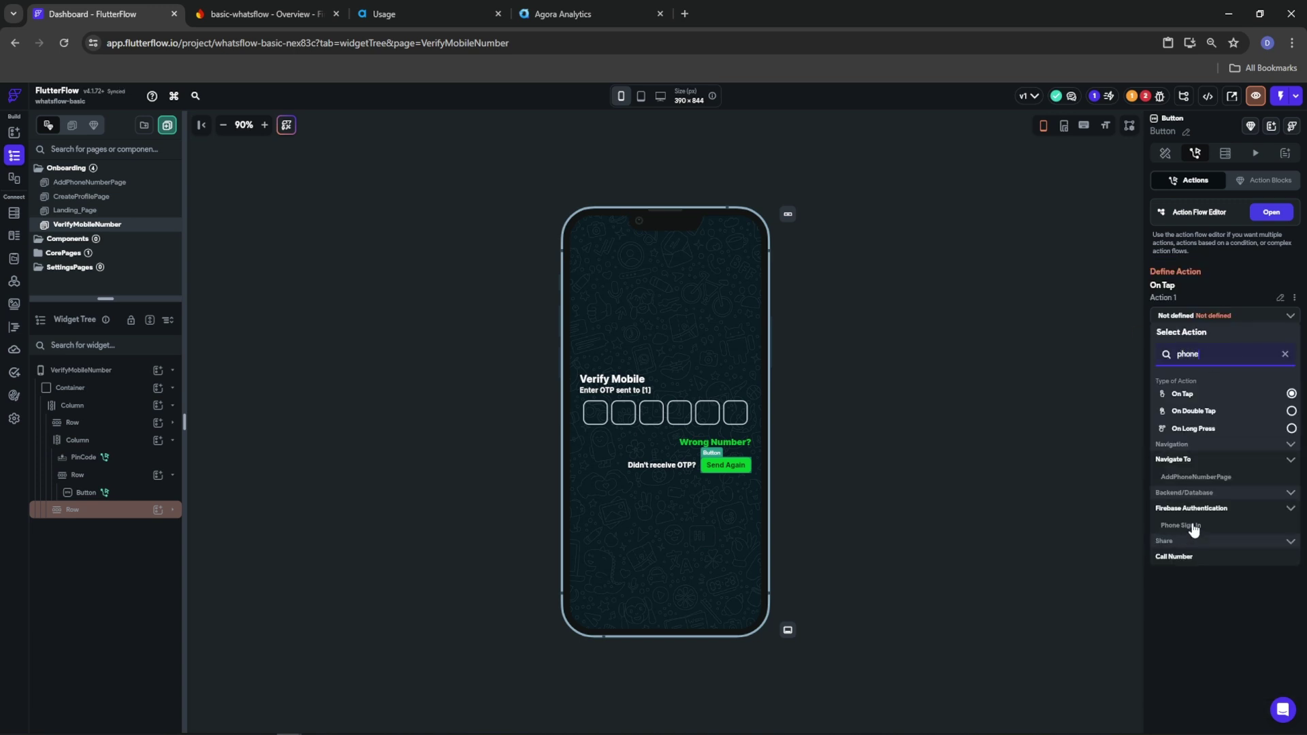
pyautogui.click(1182, 525)
# Sign in with mobileNumber, return to VerifyMobileNumber passing mobileNumber, then open CreateProfilePage
pyautogui.click(1185, 359)
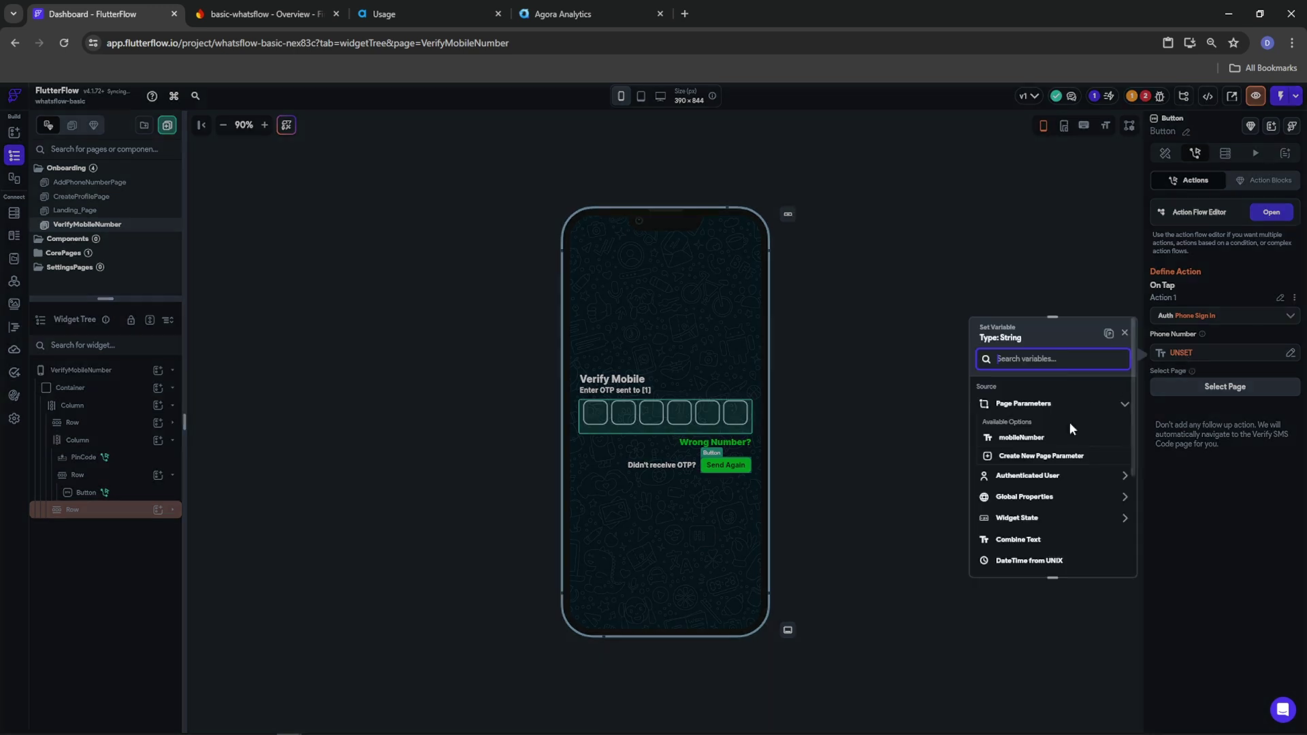
pyautogui.click(1049, 434)
pyautogui.click(1200, 389)
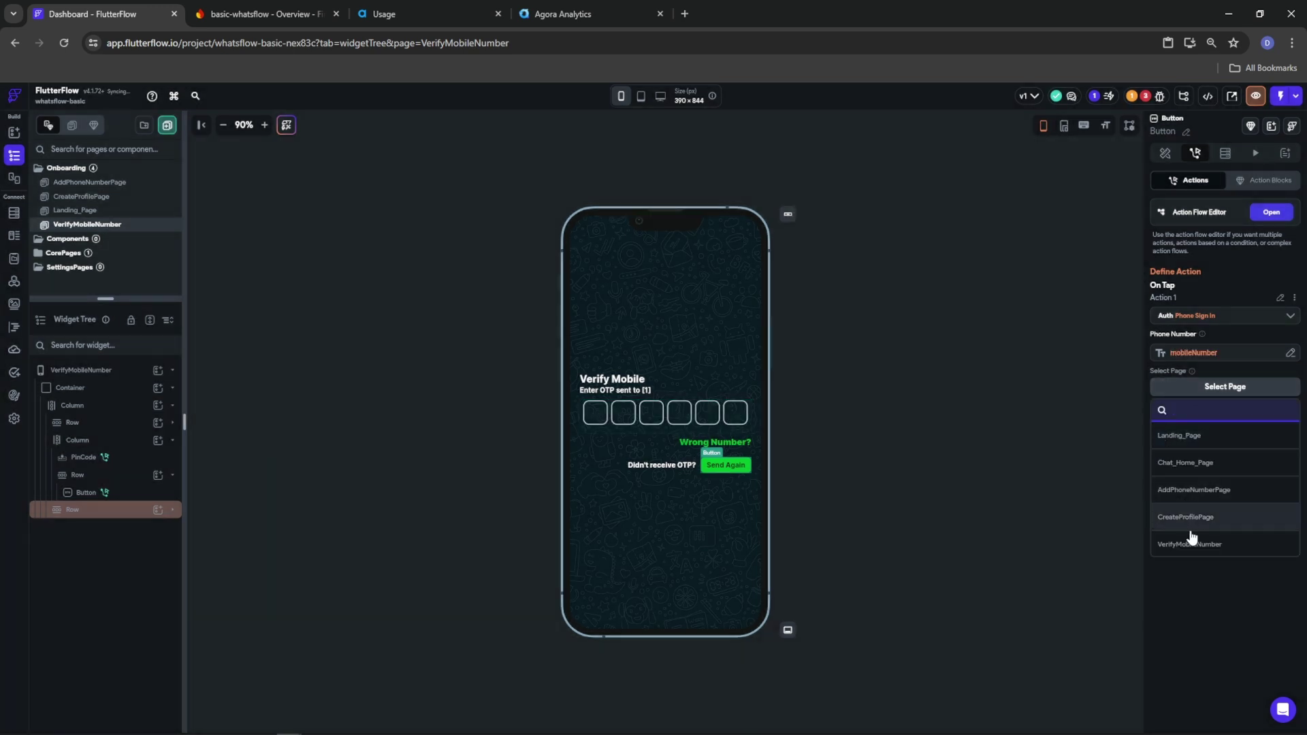
pyautogui.click(1192, 544)
pyautogui.click(1183, 436)
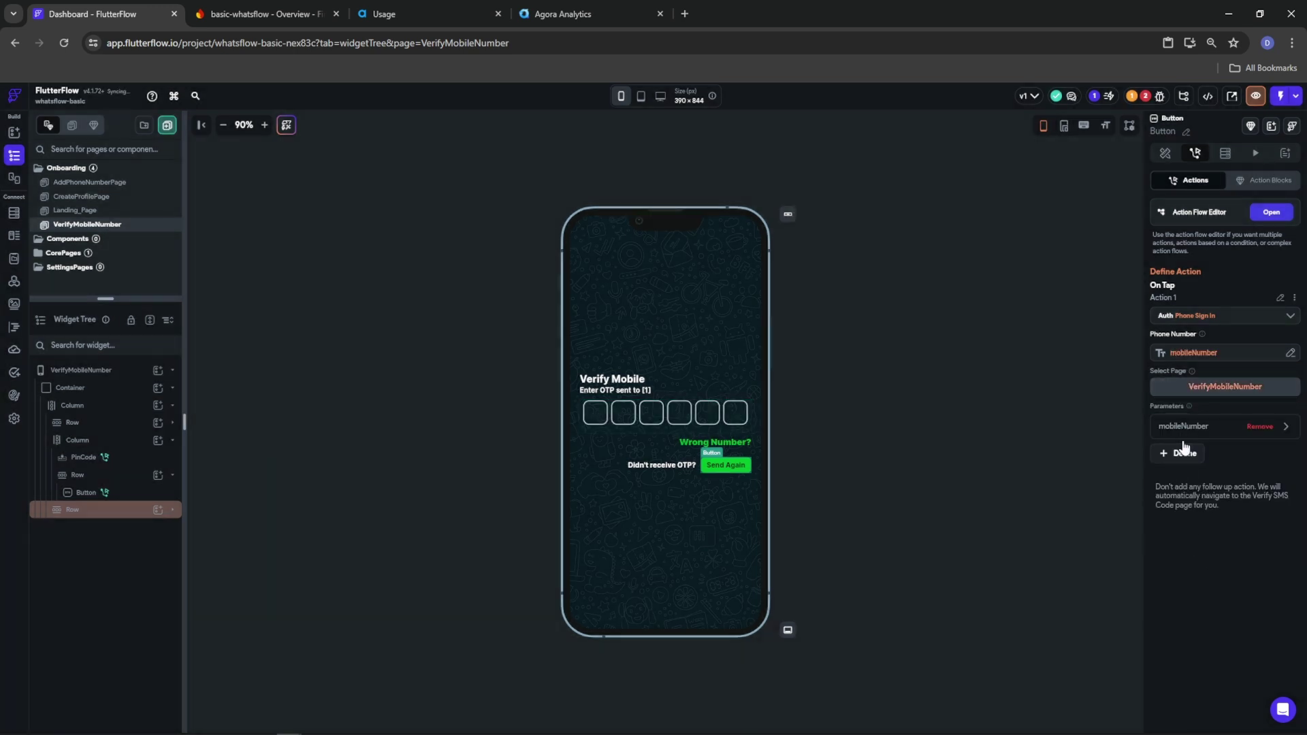
pyautogui.click(1267, 426)
pyautogui.click(1184, 521)
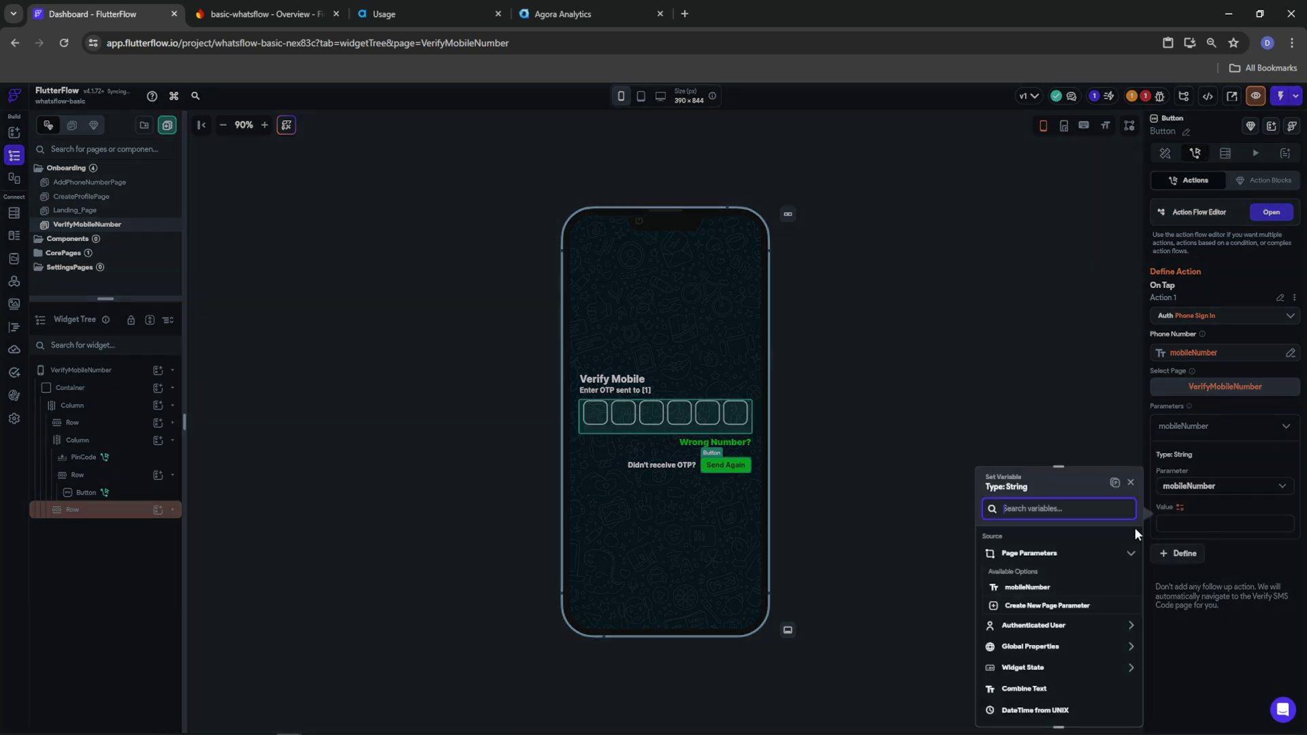
pyautogui.click(1052, 590)
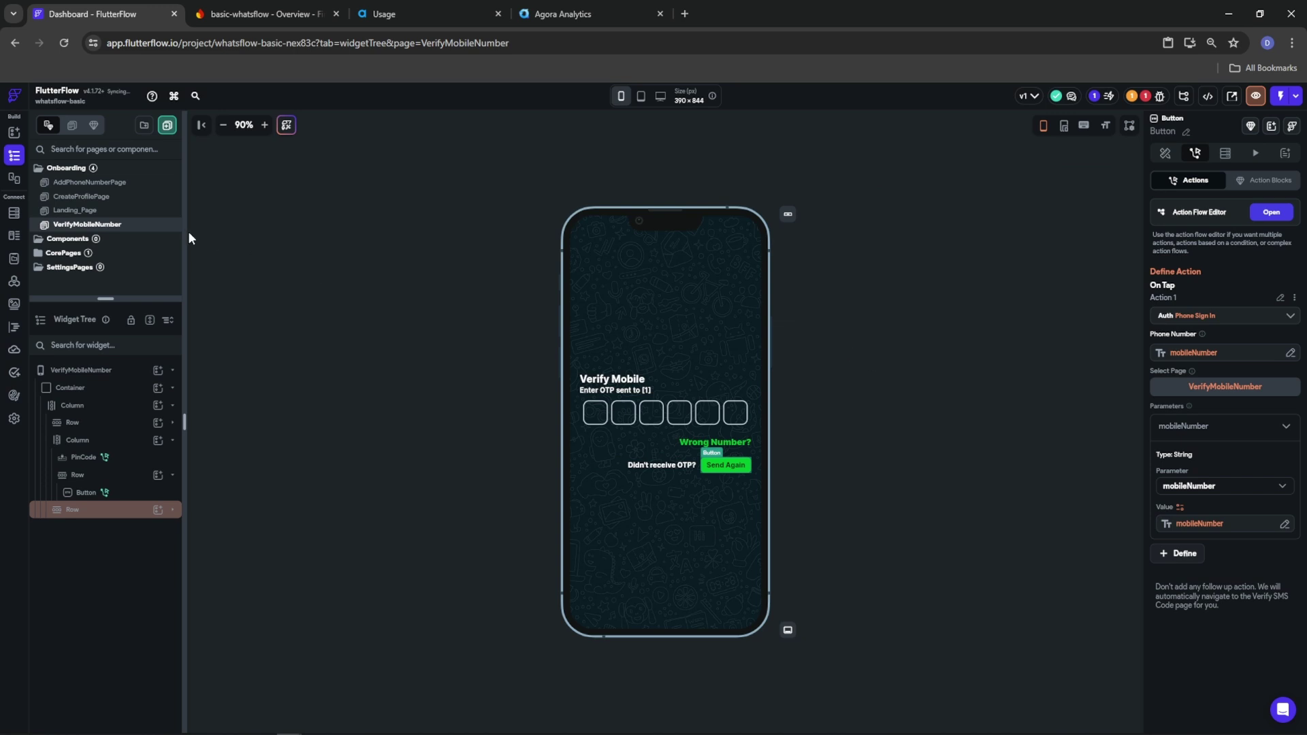
pyautogui.click(75, 199)
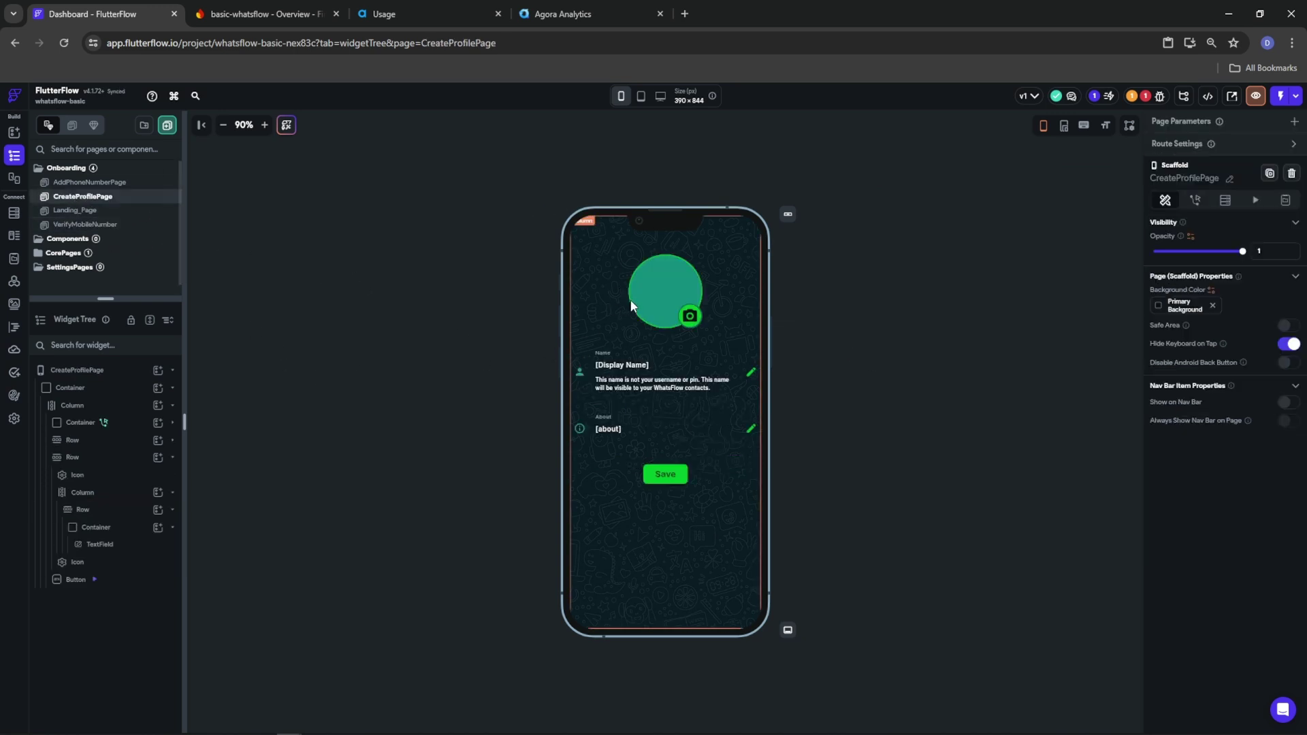
# Check the profile photo container's tap action, then open the Save button's action flow editor
pyautogui.click(652, 314)
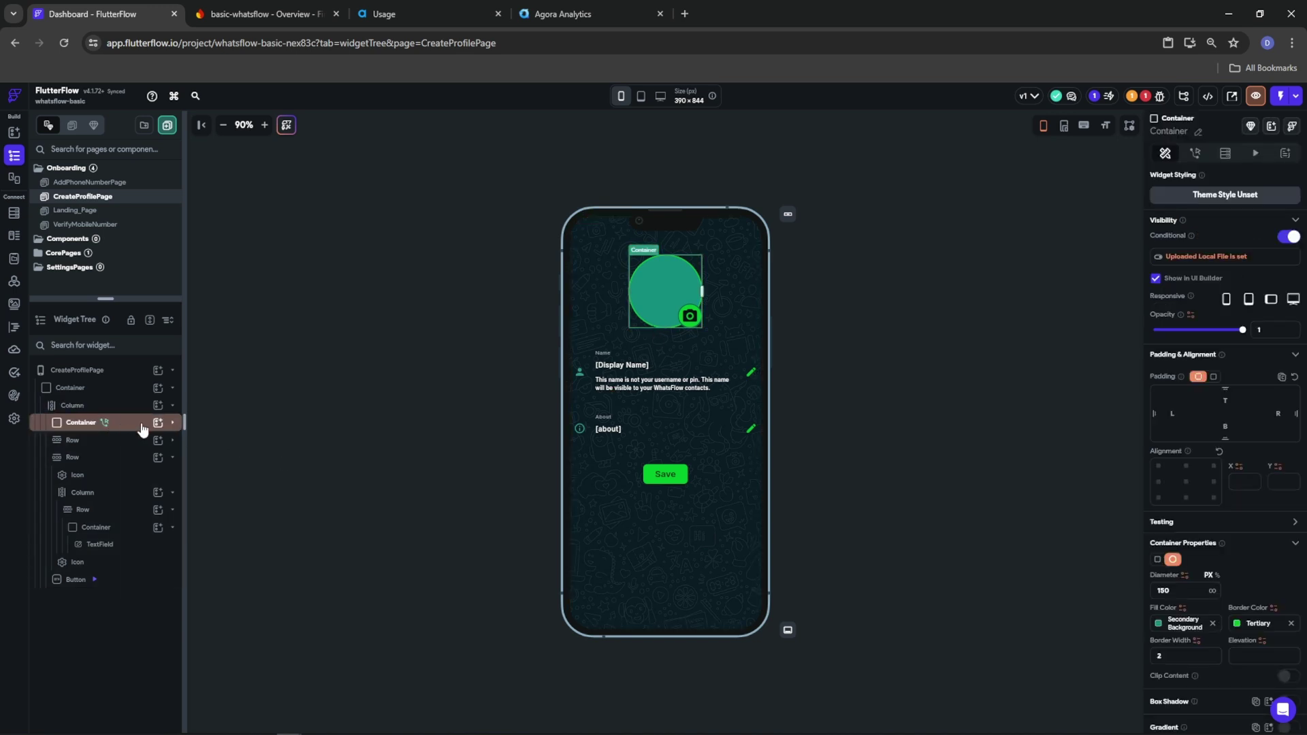
pyautogui.click(105, 423)
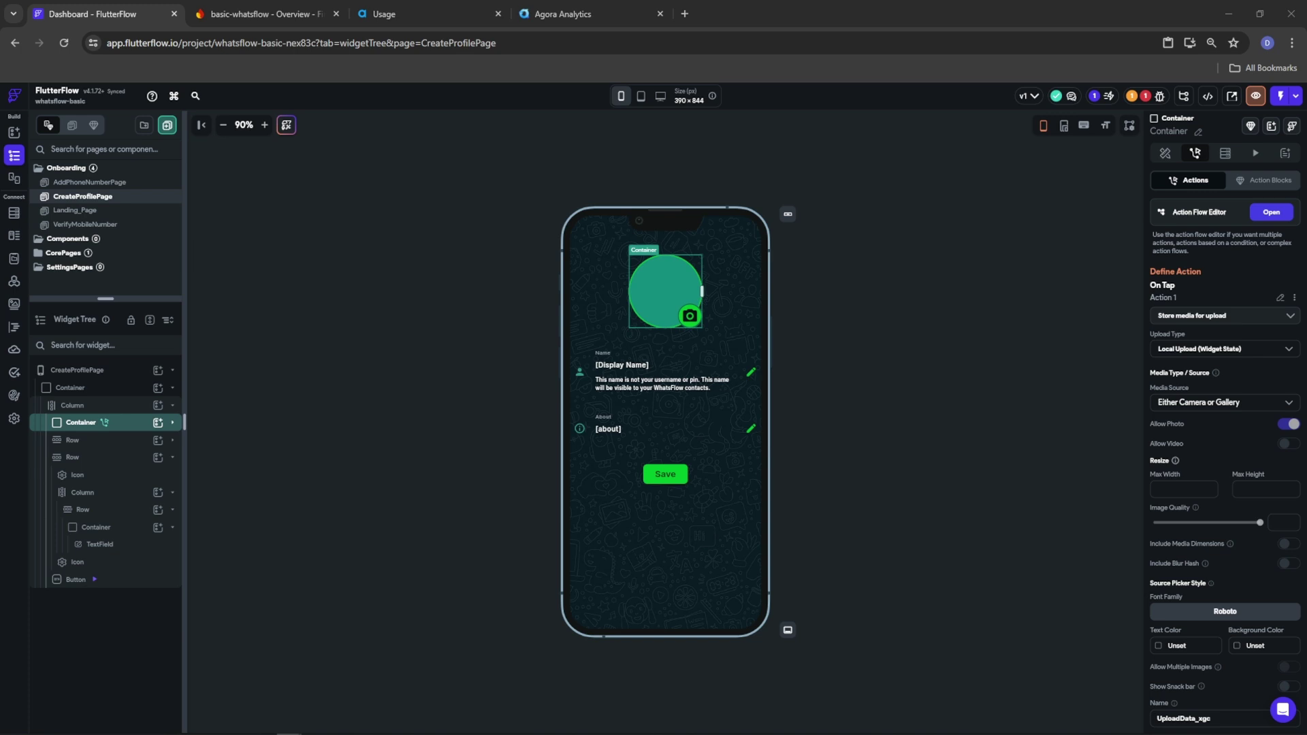
pyautogui.click(665, 477)
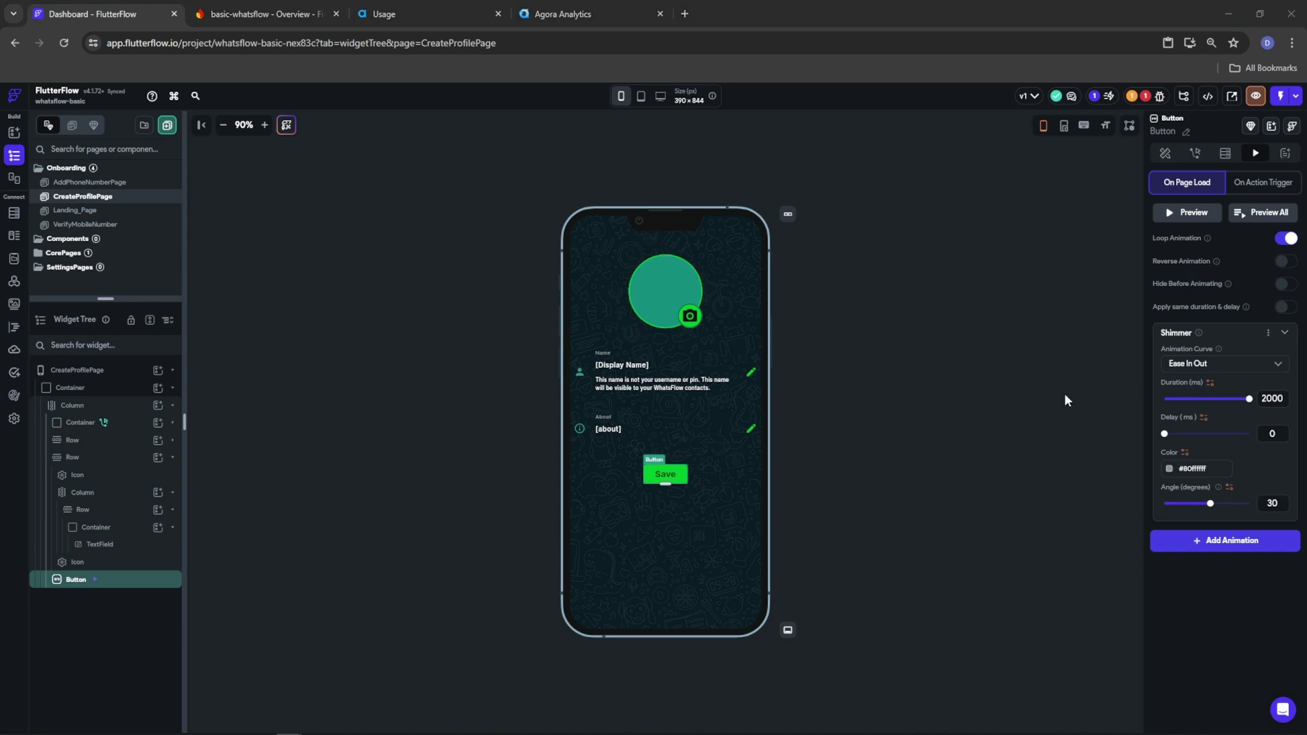
pyautogui.click(1197, 154)
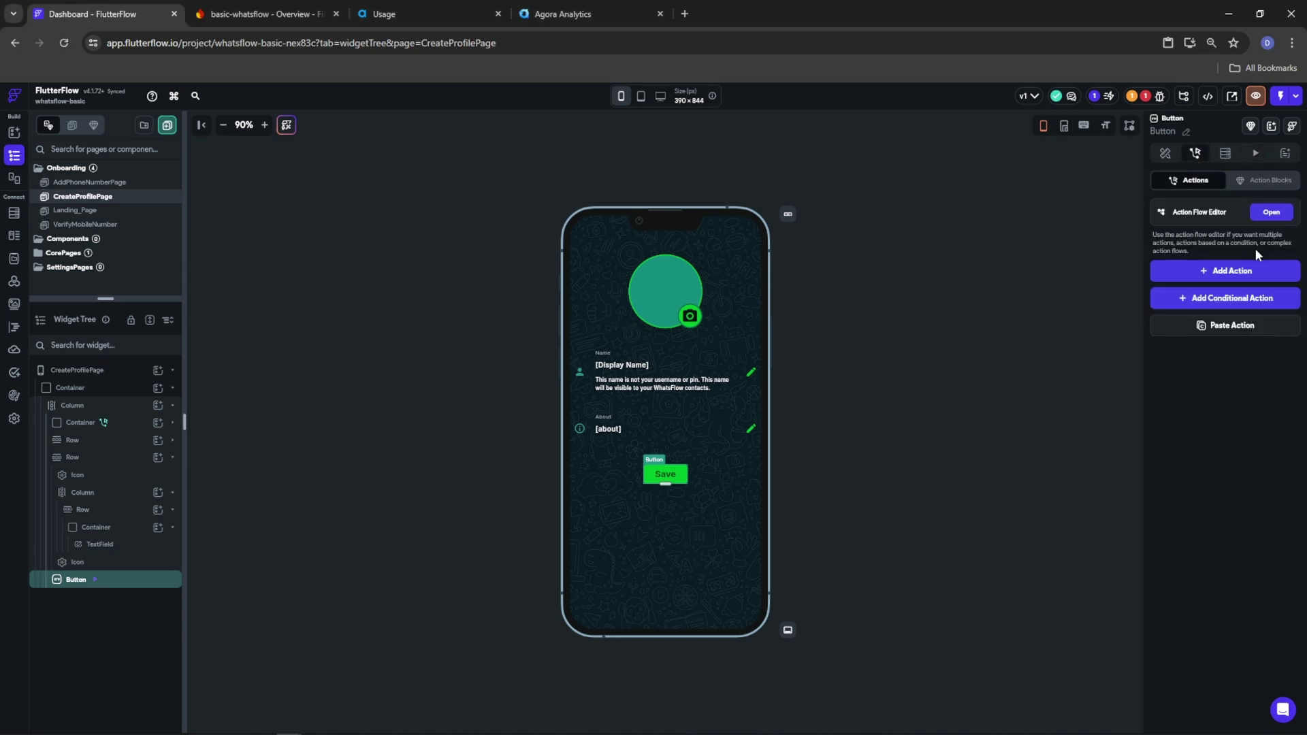
pyautogui.click(1270, 212)
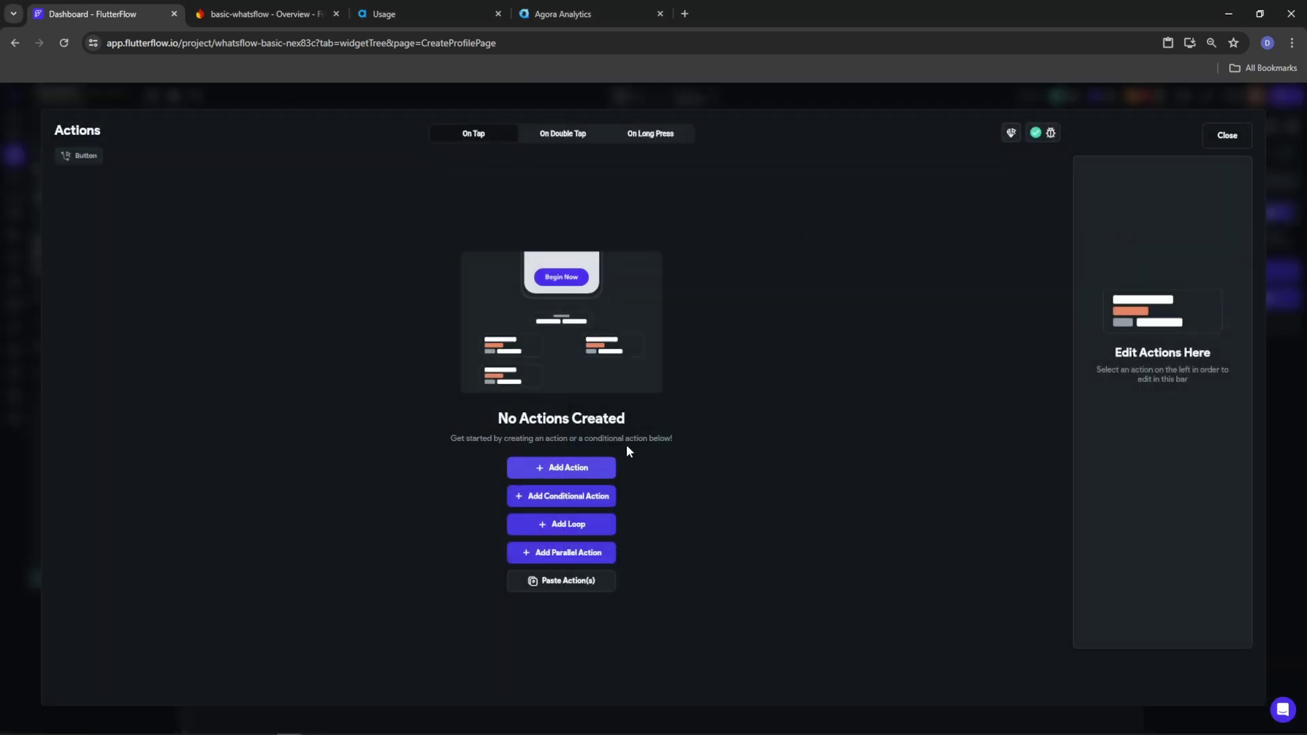
# Replace the stray undefined action in the Save flow with a conditional action
pyautogui.click(605, 467)
pyautogui.click(1151, 243)
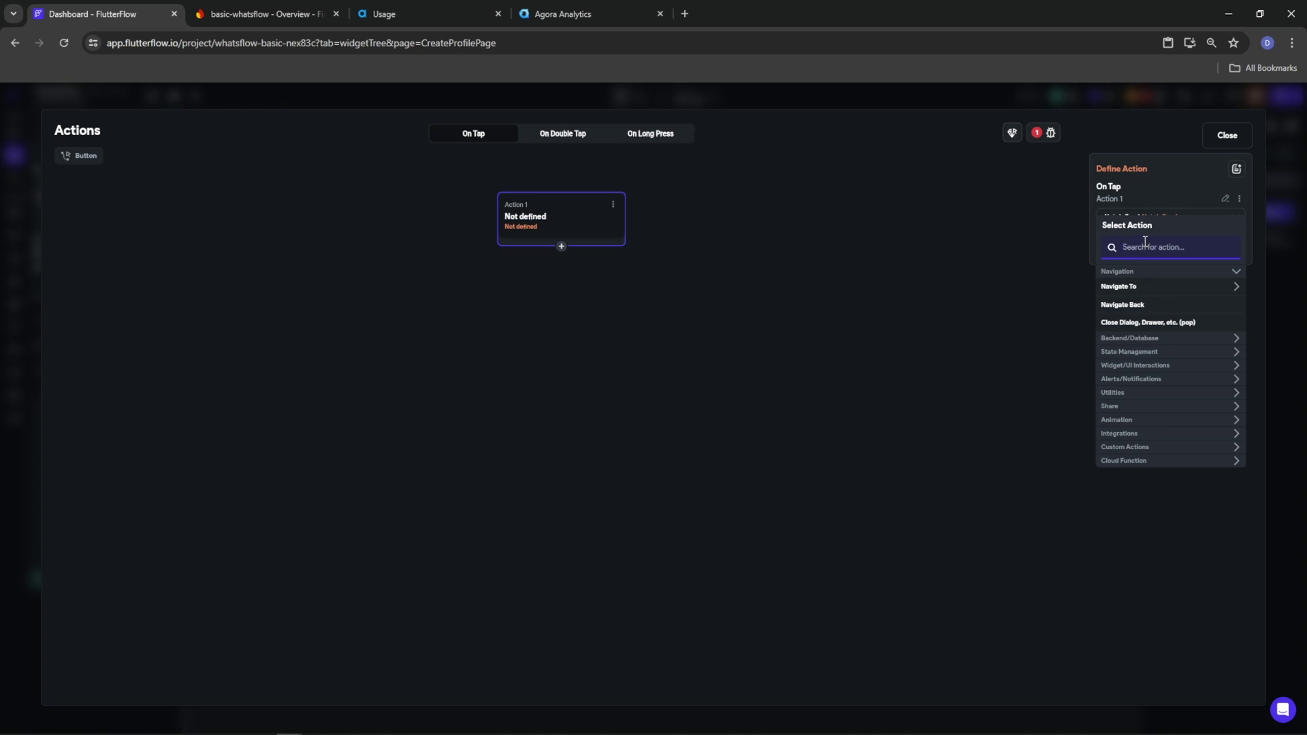
pyautogui.click(612, 206)
pyautogui.click(570, 289)
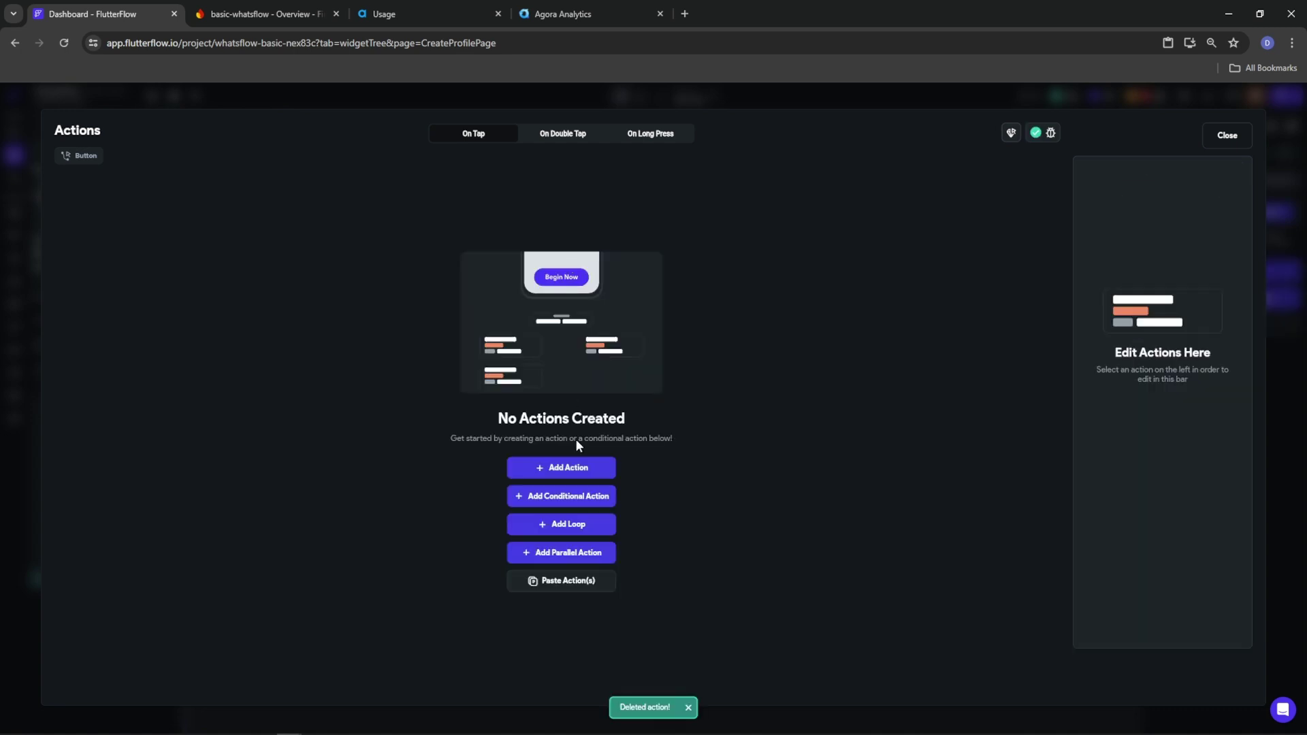
pyautogui.click(548, 496)
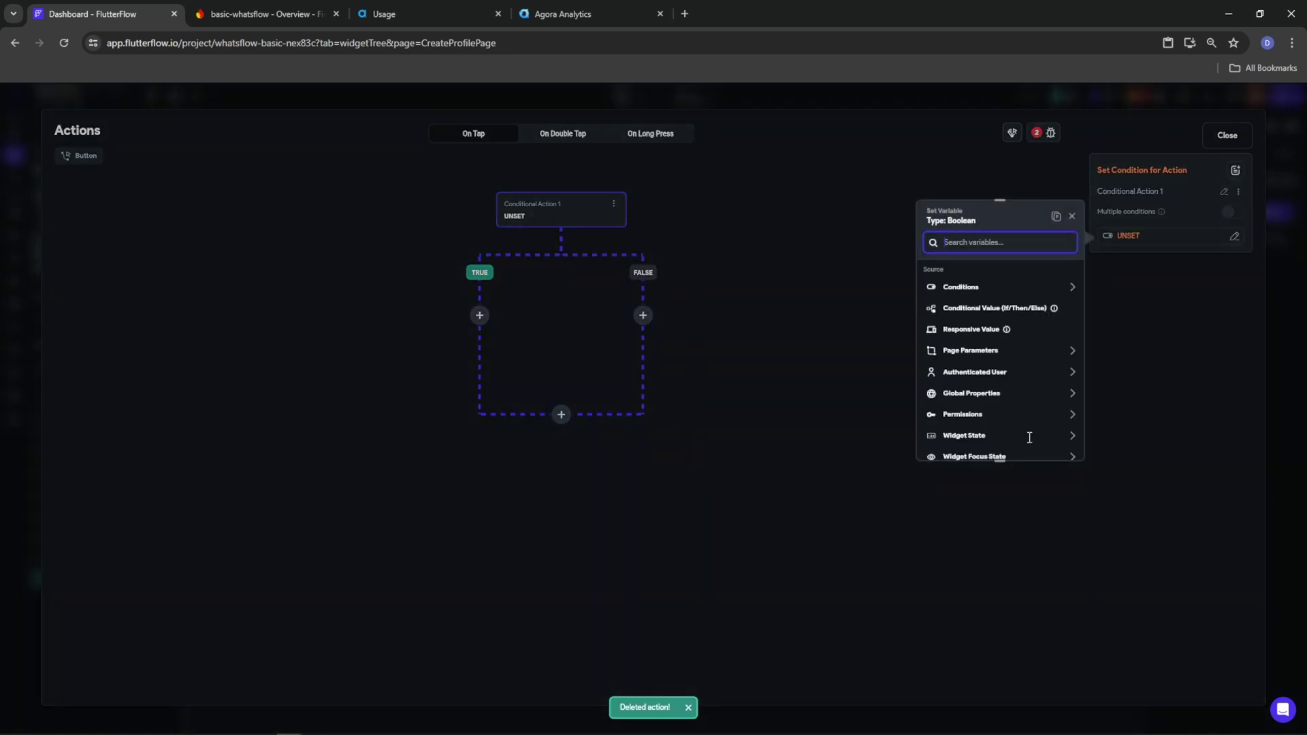
# Set the condition to Widget State Uploaded Local File Is Set
pyautogui.click(978, 295)
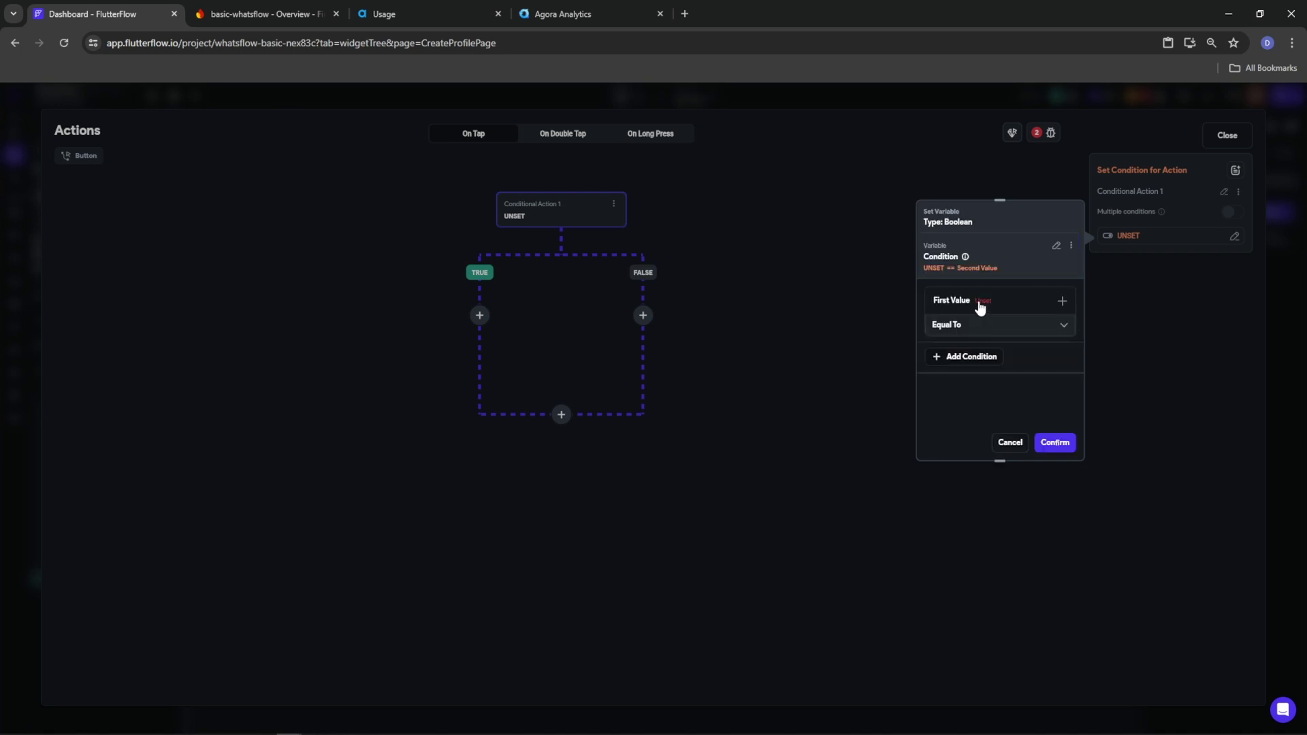
pyautogui.click(965, 324)
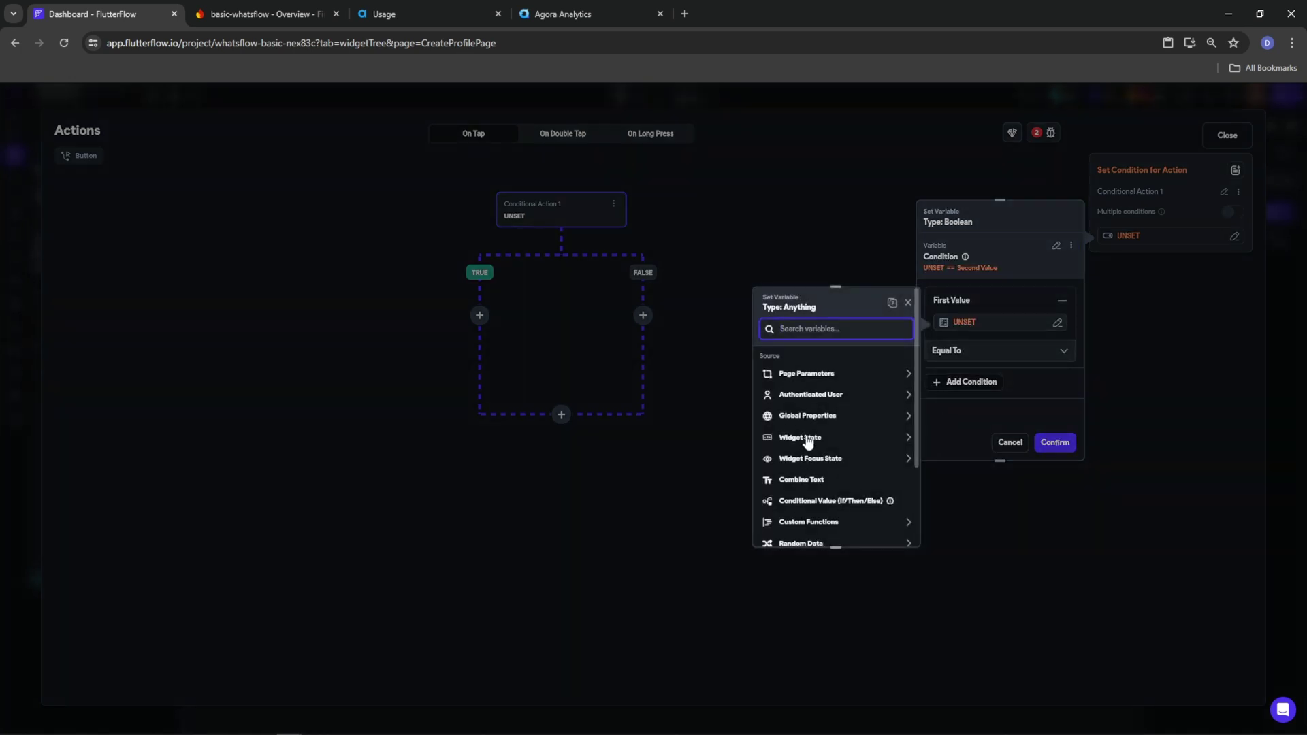
pyautogui.click(809, 439)
pyautogui.click(802, 472)
pyautogui.click(891, 529)
pyautogui.click(976, 351)
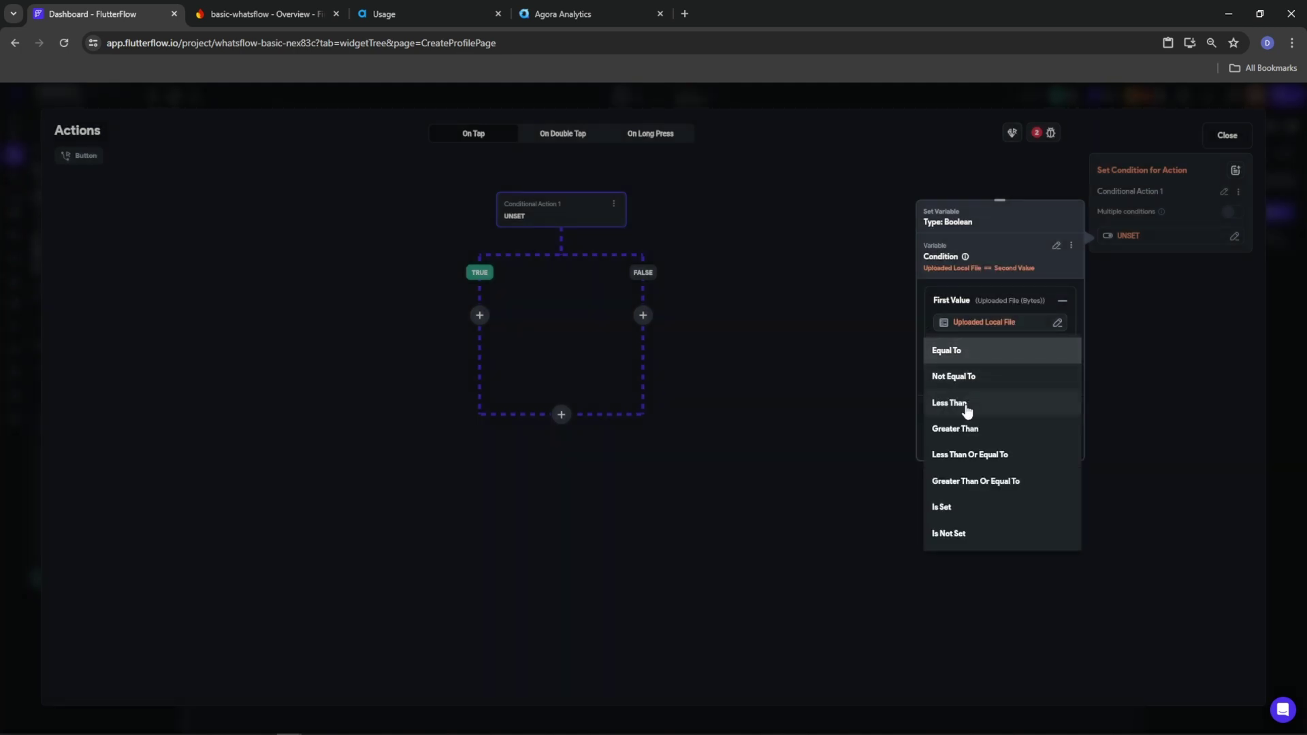
pyautogui.click(961, 508)
pyautogui.click(1067, 446)
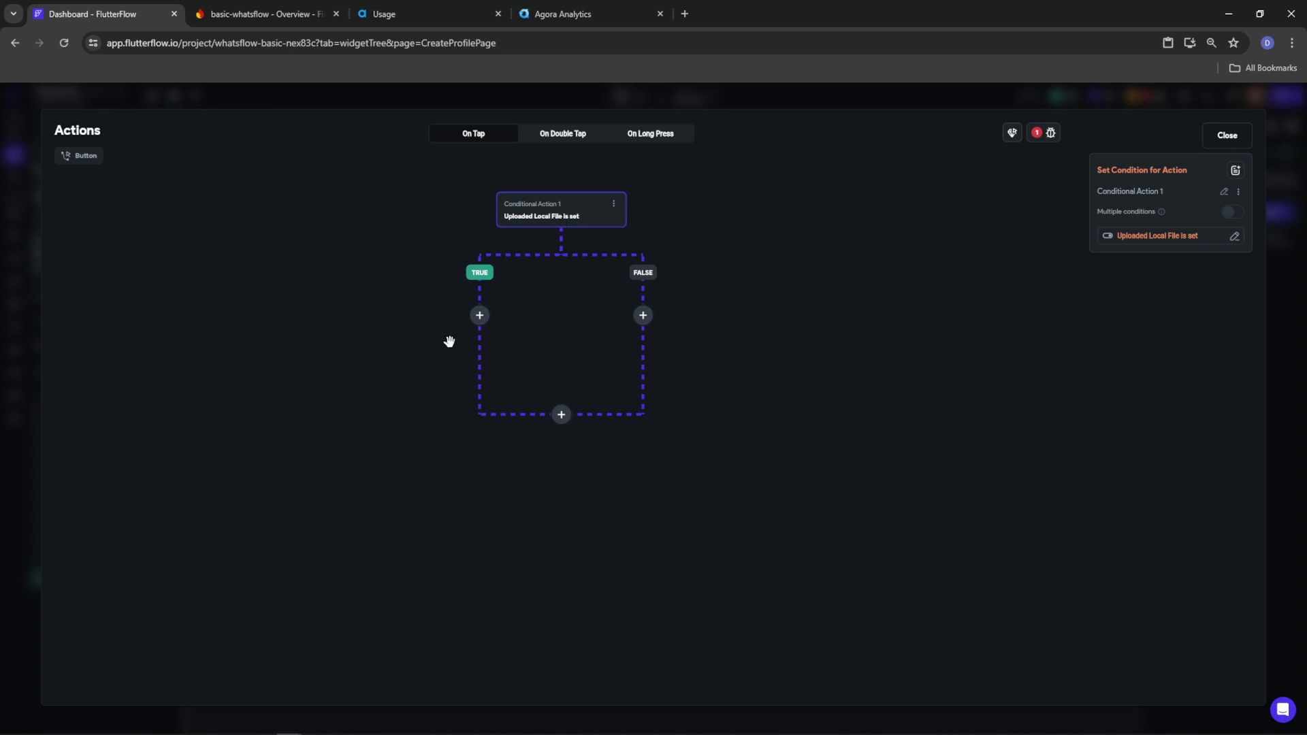
pyautogui.click(479, 315)
# Make the TRUE-branch action upload Uploaded Local File 1 from Uploaded Media to Firebase, then add Action 2
pyautogui.click(480, 342)
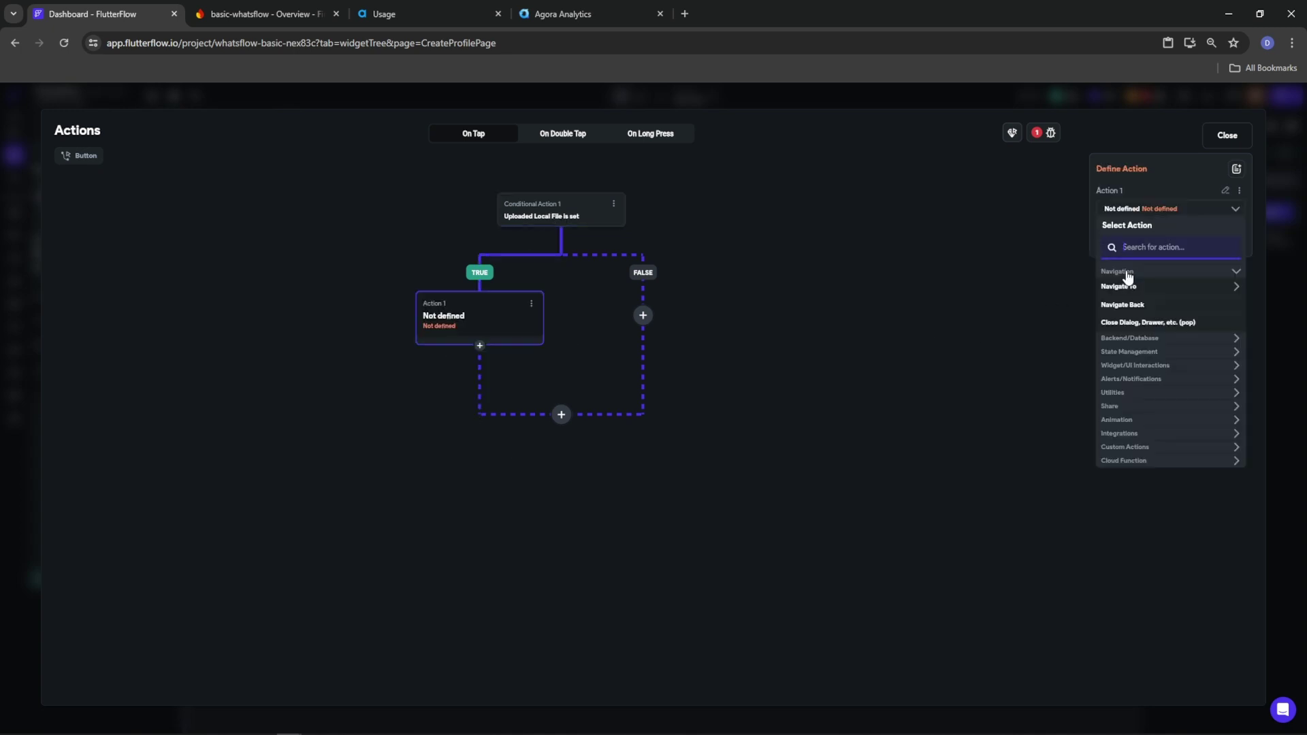
pyautogui.write('upload')
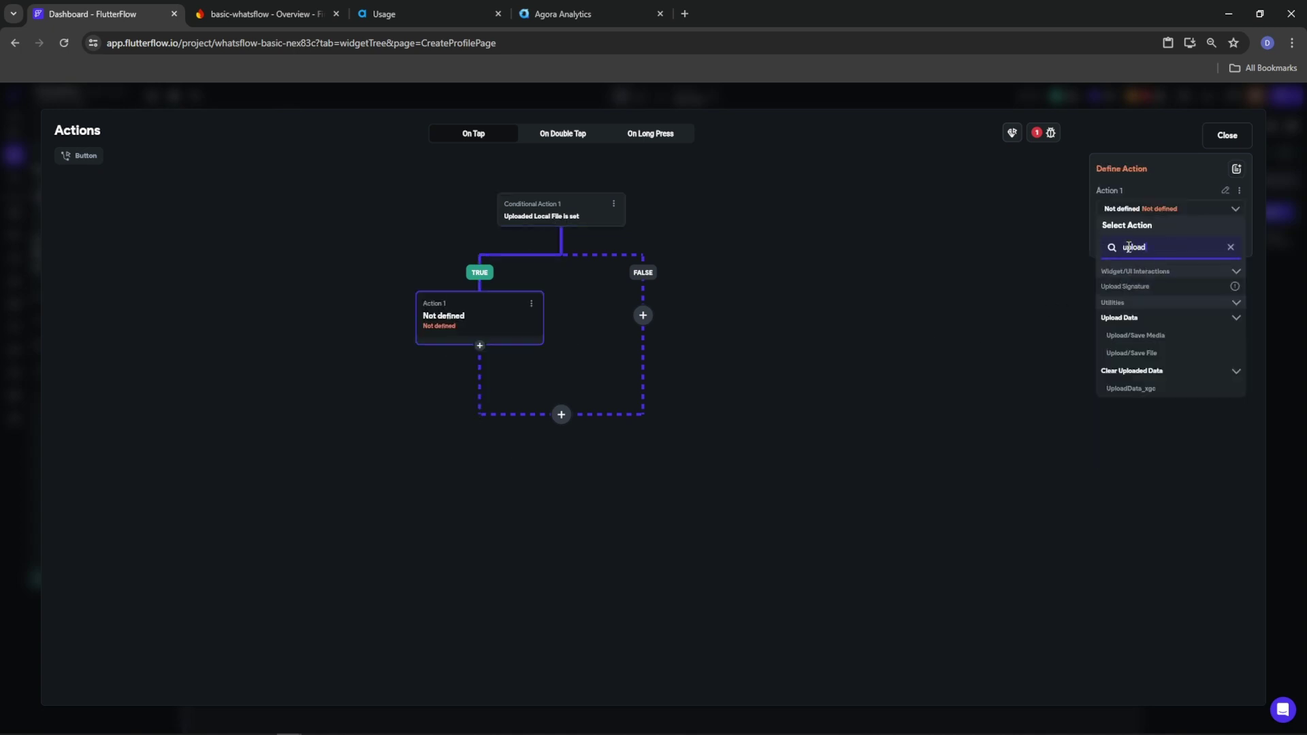
pyautogui.click(1129, 337)
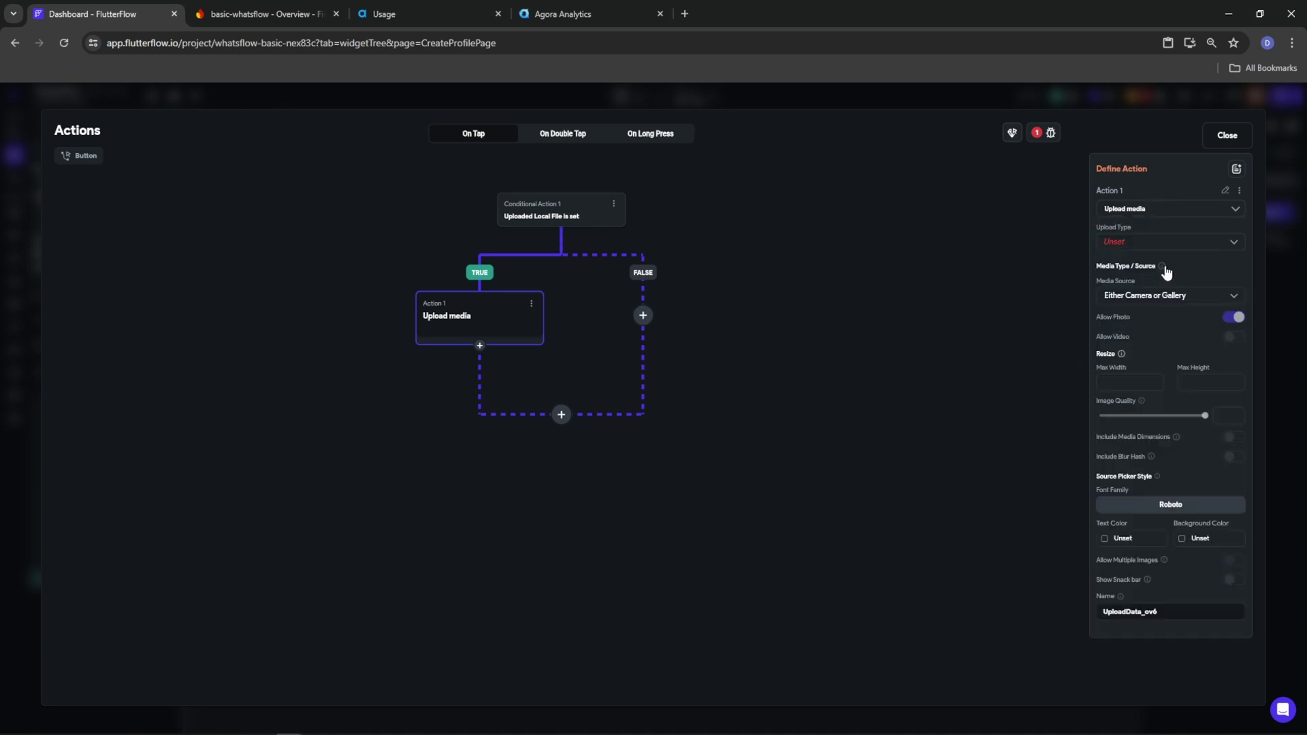
pyautogui.click(1139, 245)
pyautogui.click(1140, 249)
pyautogui.click(1143, 306)
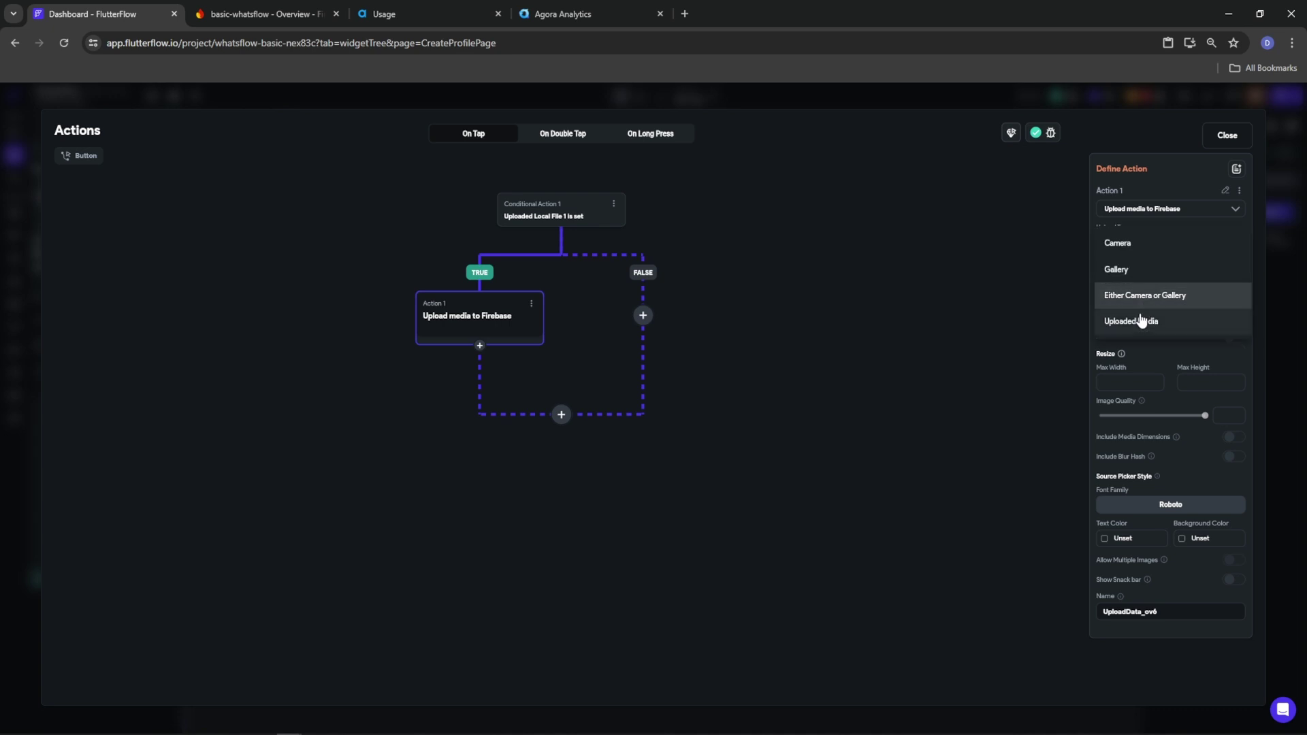
pyautogui.click(1143, 321)
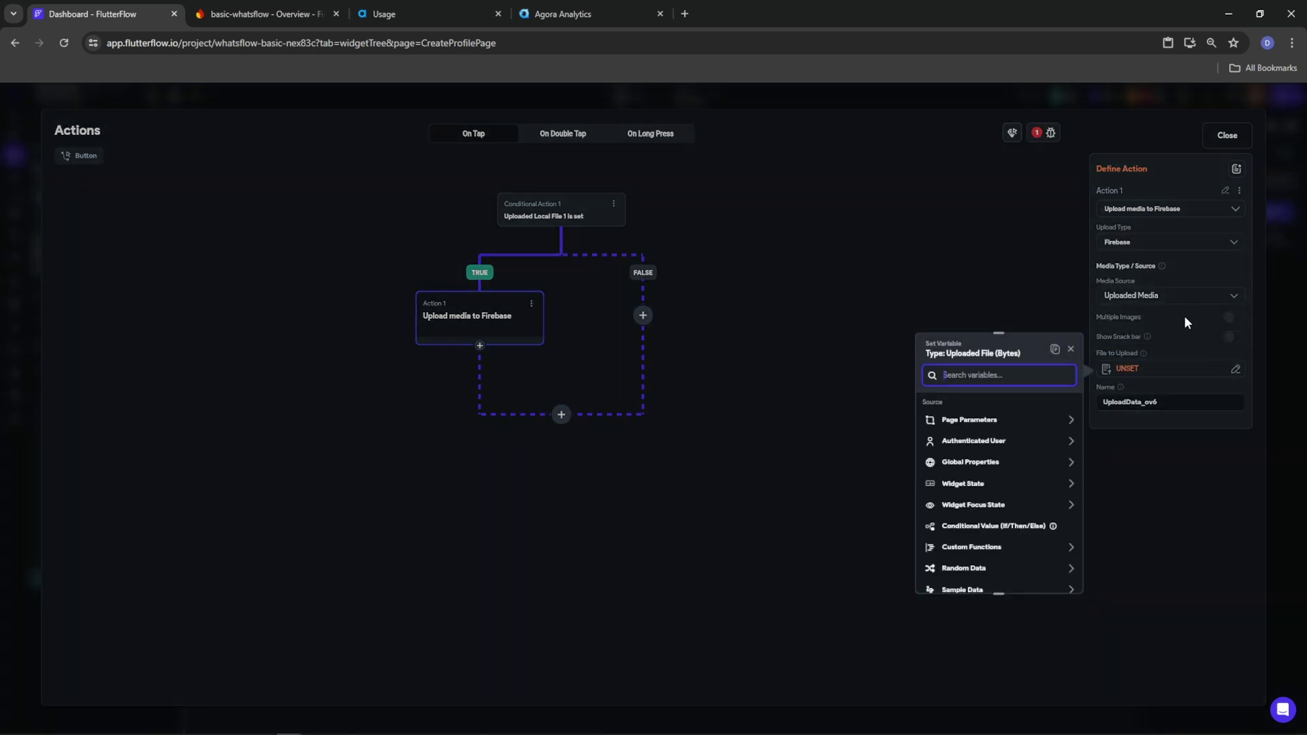
pyautogui.click(957, 486)
pyautogui.click(956, 521)
pyautogui.click(1053, 576)
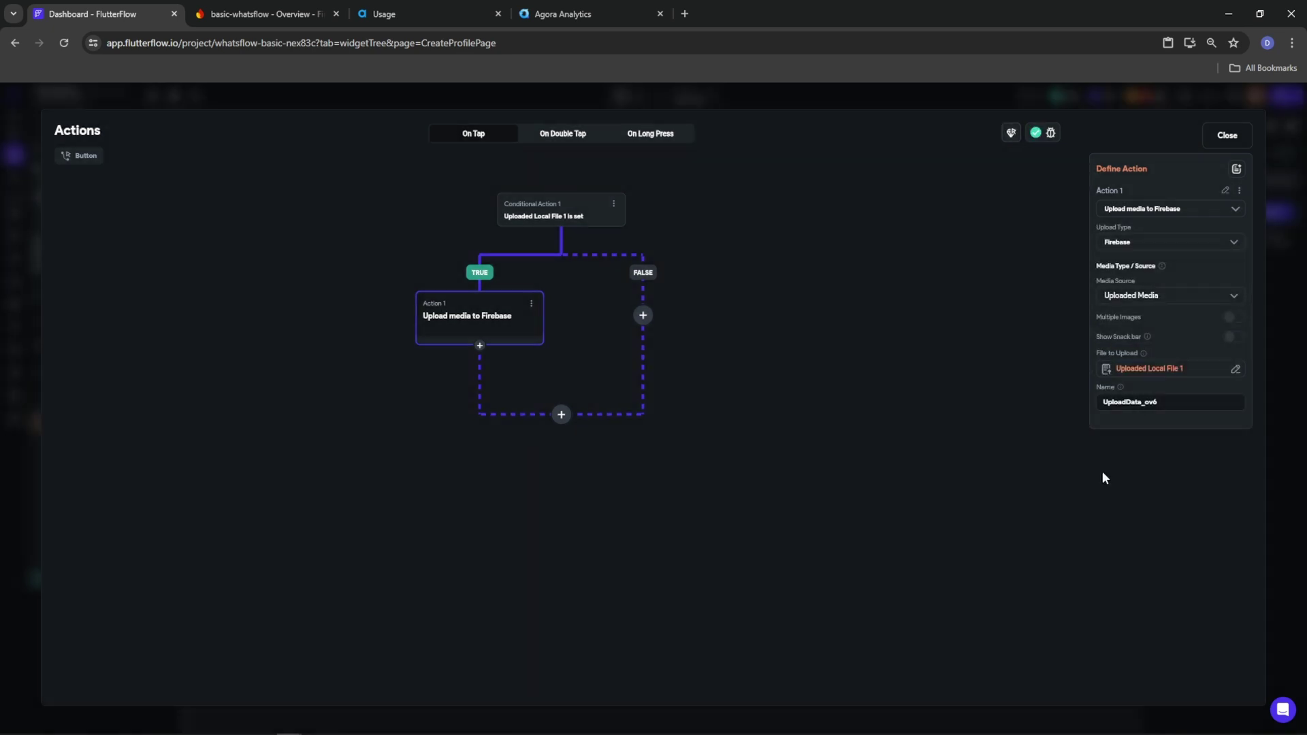
pyautogui.click(481, 346)
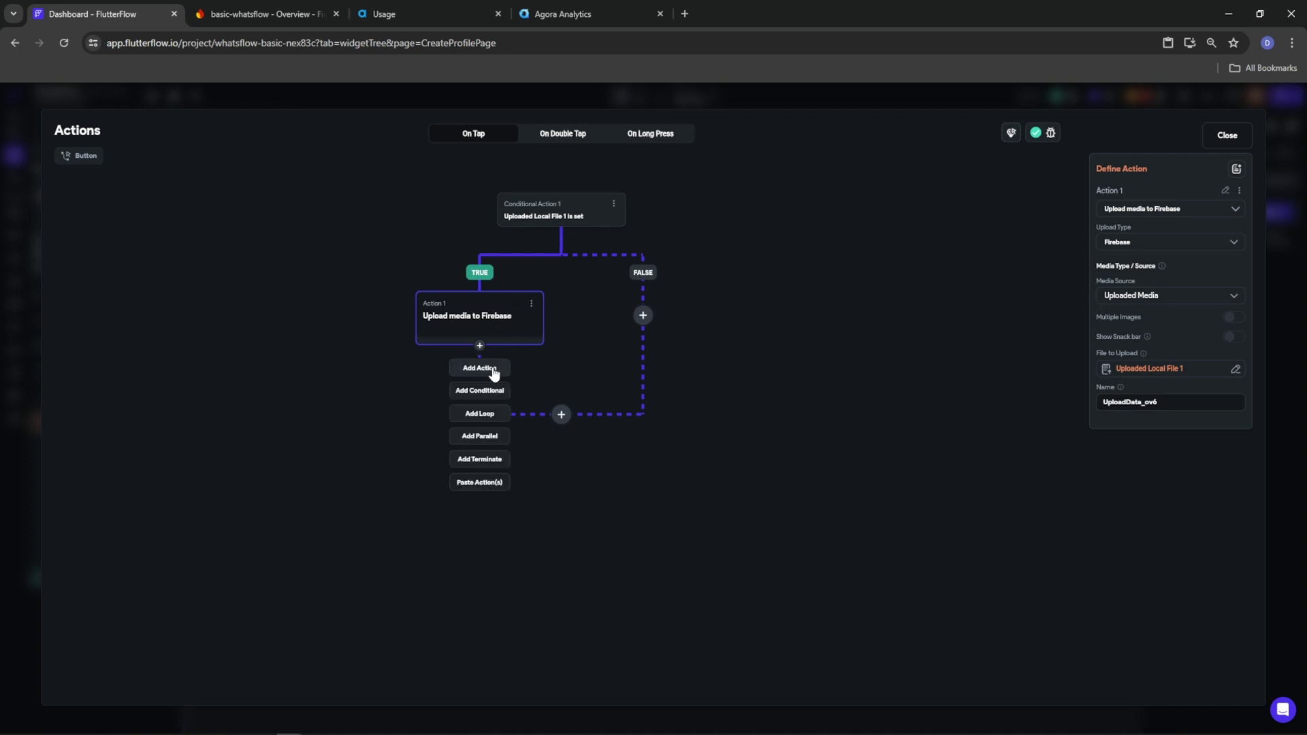
pyautogui.click(482, 369)
# Make Action 2 an Update Document call on the authenticated user's record
pyautogui.write('update doc')
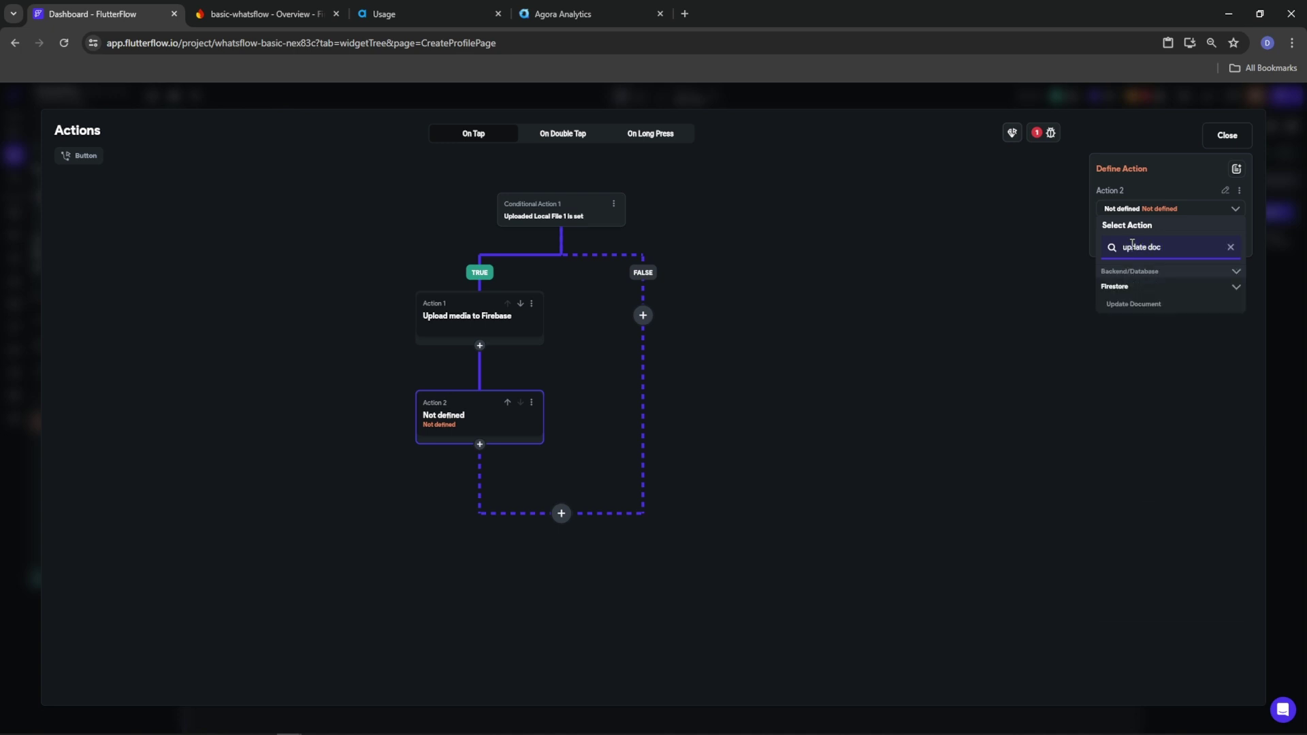
pyautogui.click(1130, 306)
pyautogui.click(1105, 251)
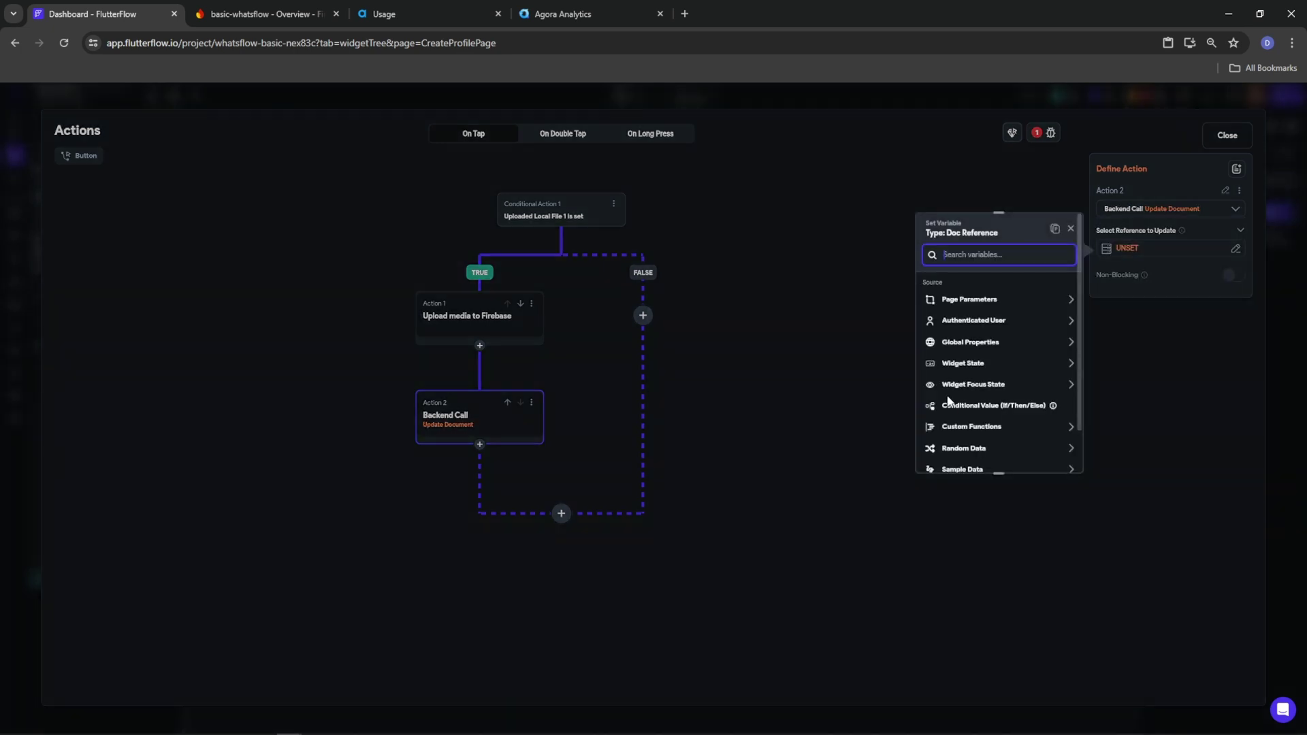
pyautogui.click(961, 321)
pyautogui.click(967, 427)
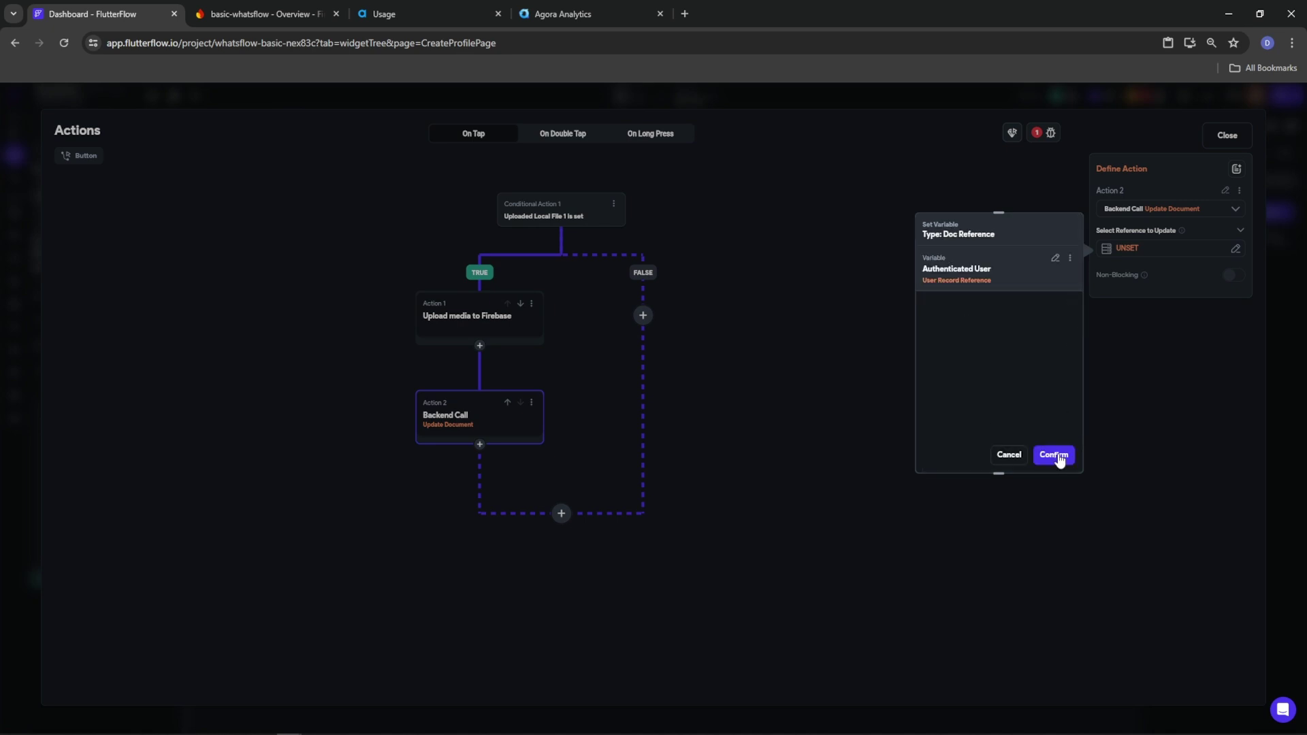
pyautogui.click(1055, 456)
# Set the photo_url field from Widget State Uploaded File URL 2
pyautogui.click(1132, 285)
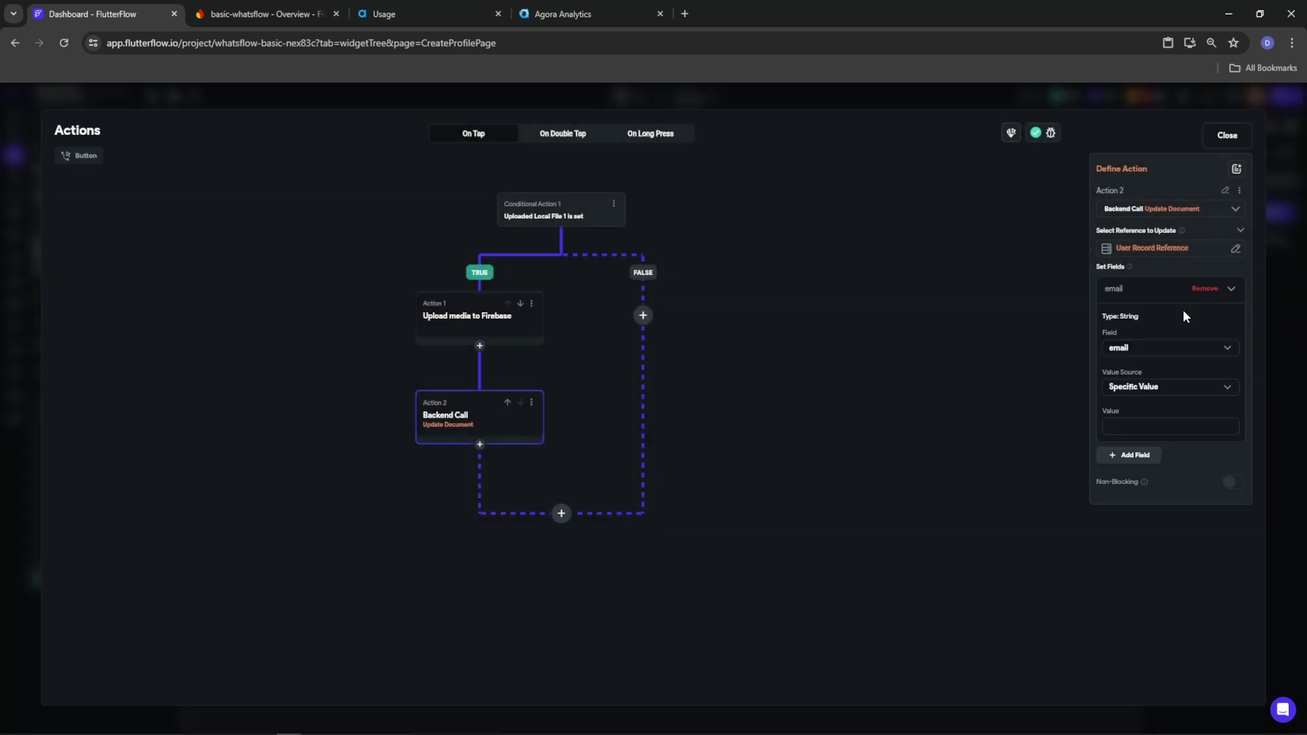
pyautogui.click(1134, 350)
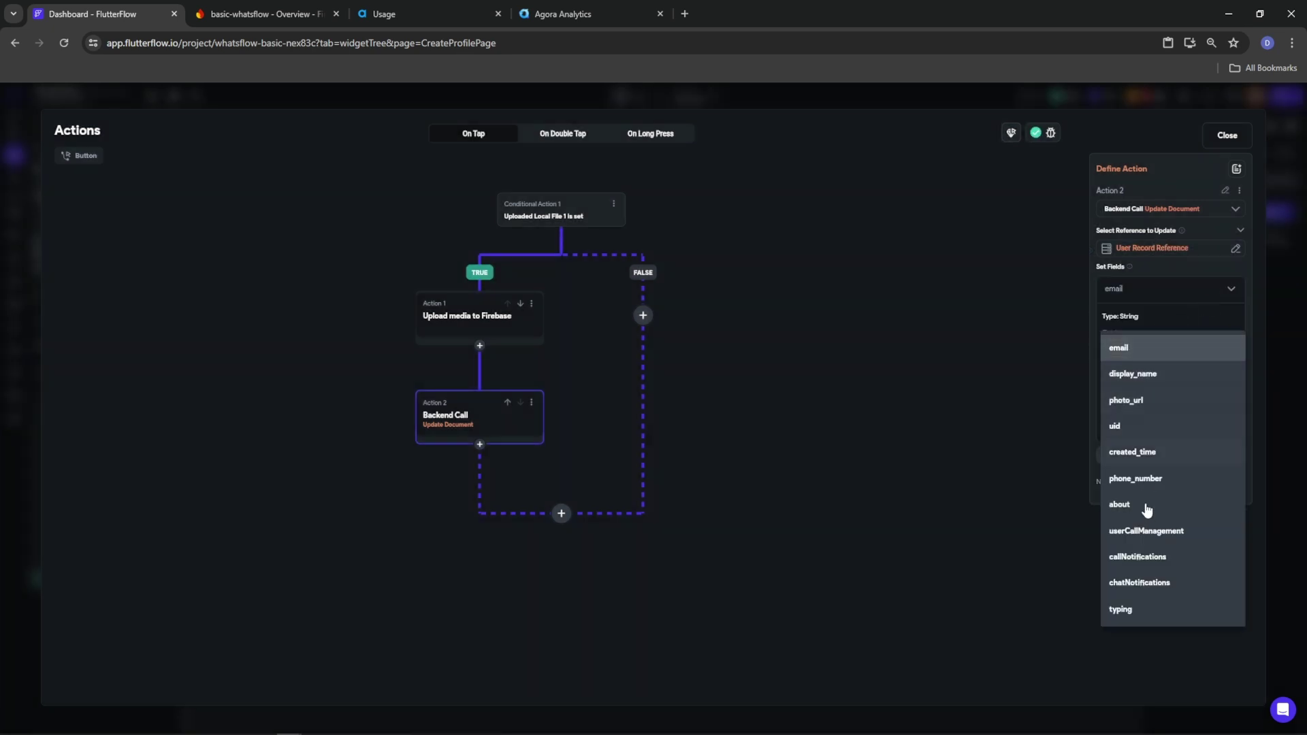
pyautogui.click(1135, 402)
pyautogui.click(1142, 388)
pyautogui.click(1136, 411)
pyautogui.click(1131, 416)
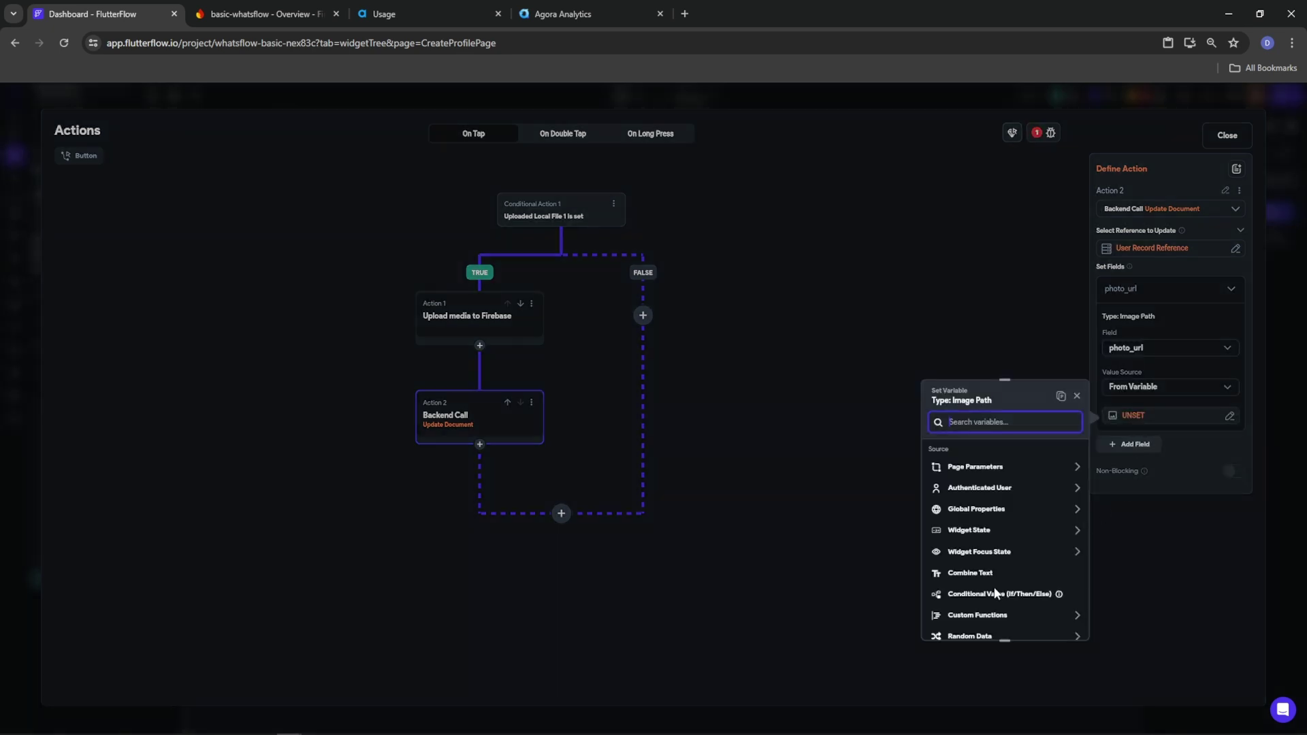
pyautogui.click(971, 531)
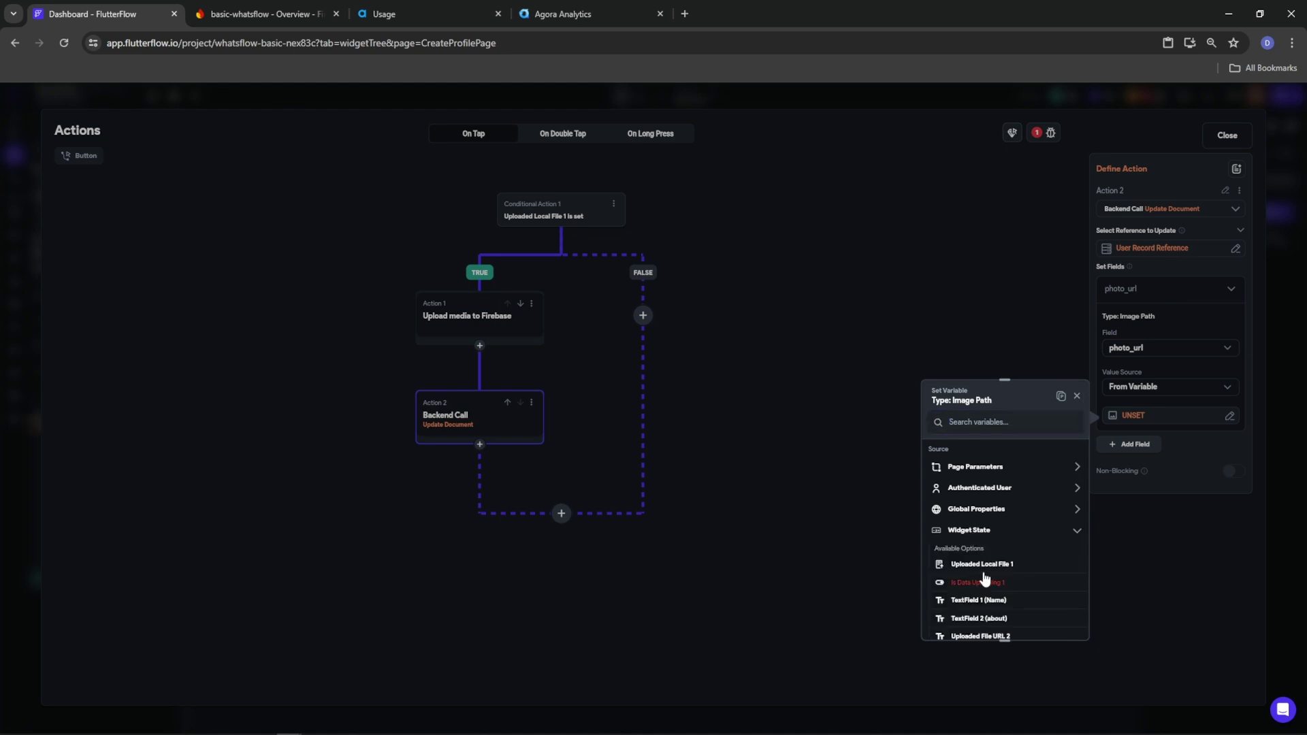
pyautogui.scroll(-3, 986, 616)
pyautogui.click(999, 469)
pyautogui.click(715, 498)
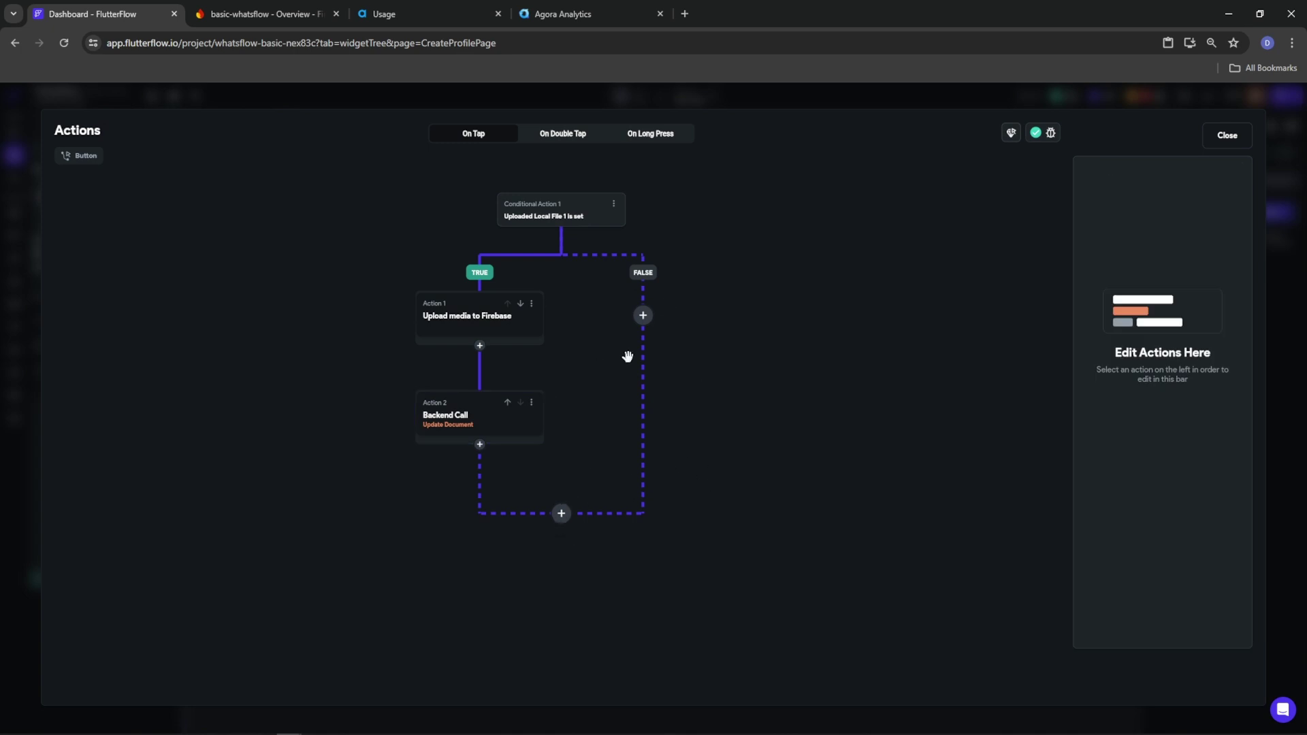
# Add a Wait (Delay) action to the FALSE branch
pyautogui.click(643, 315)
pyautogui.click(646, 343)
pyautogui.click(1131, 251)
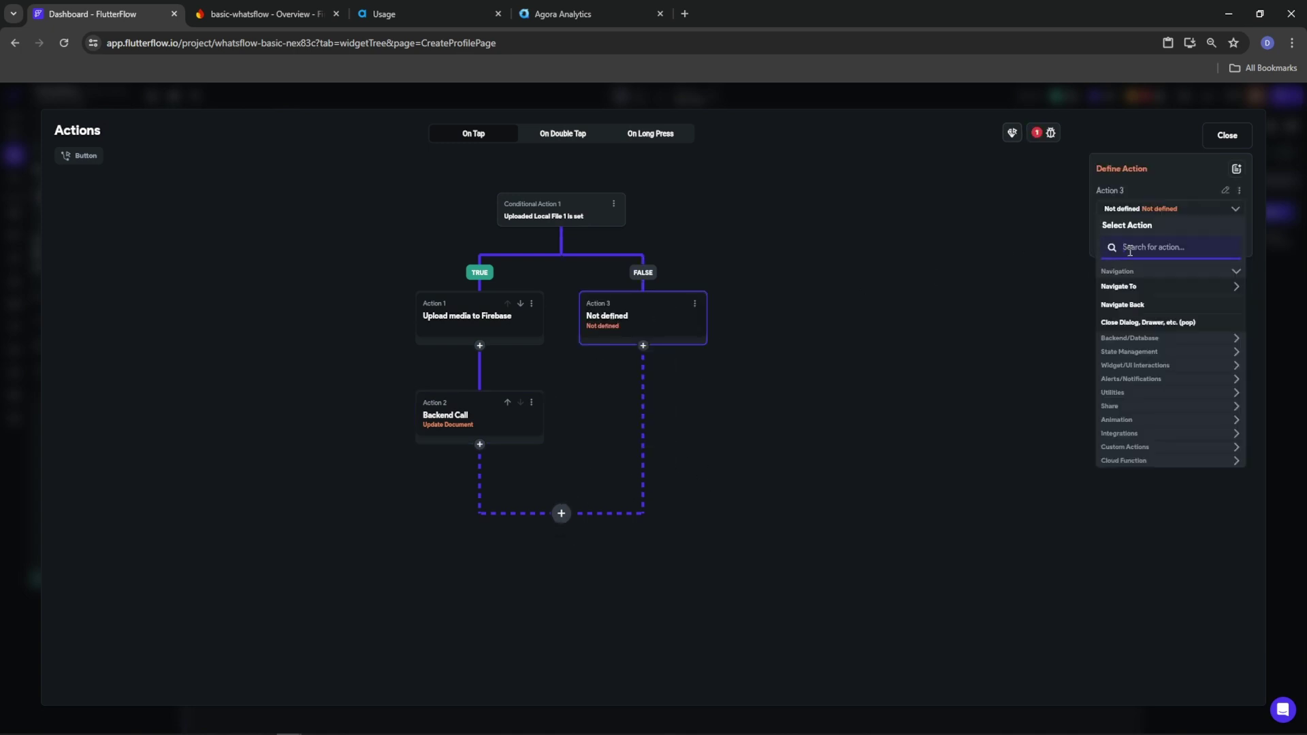
pyautogui.write('dela')
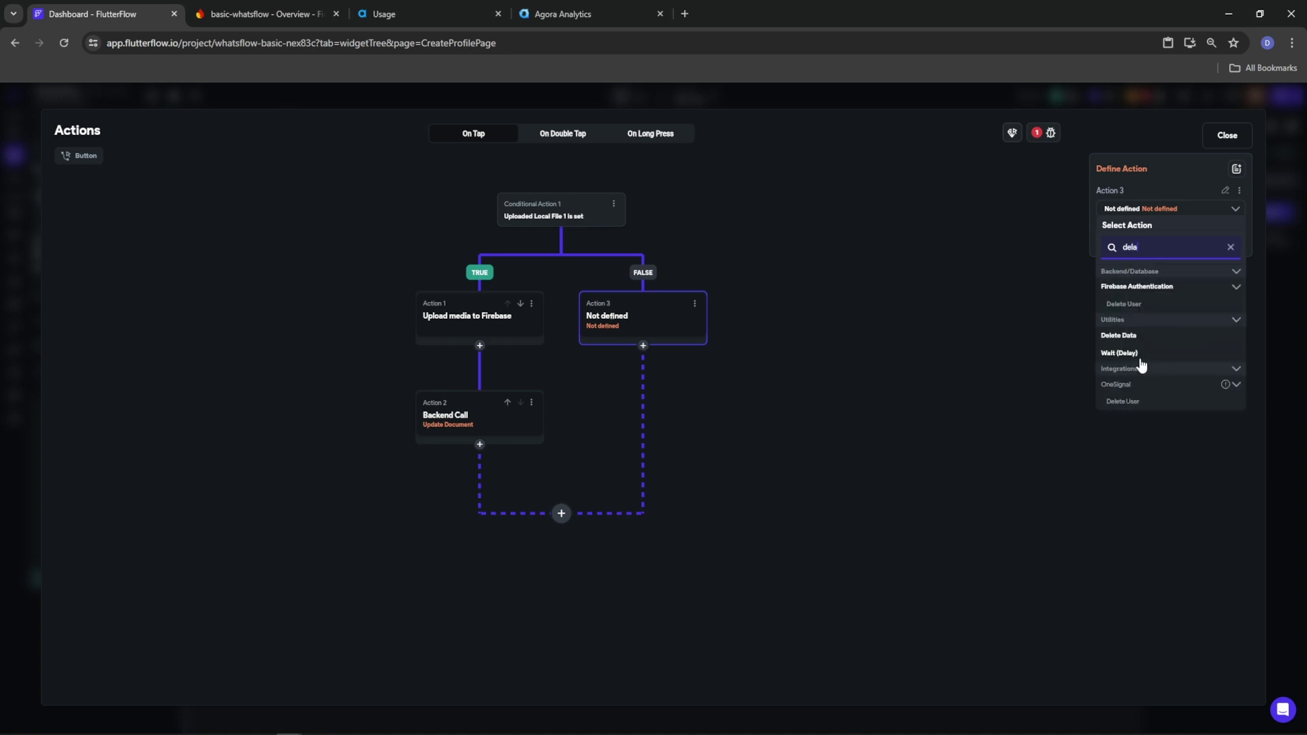
pyautogui.click(1130, 353)
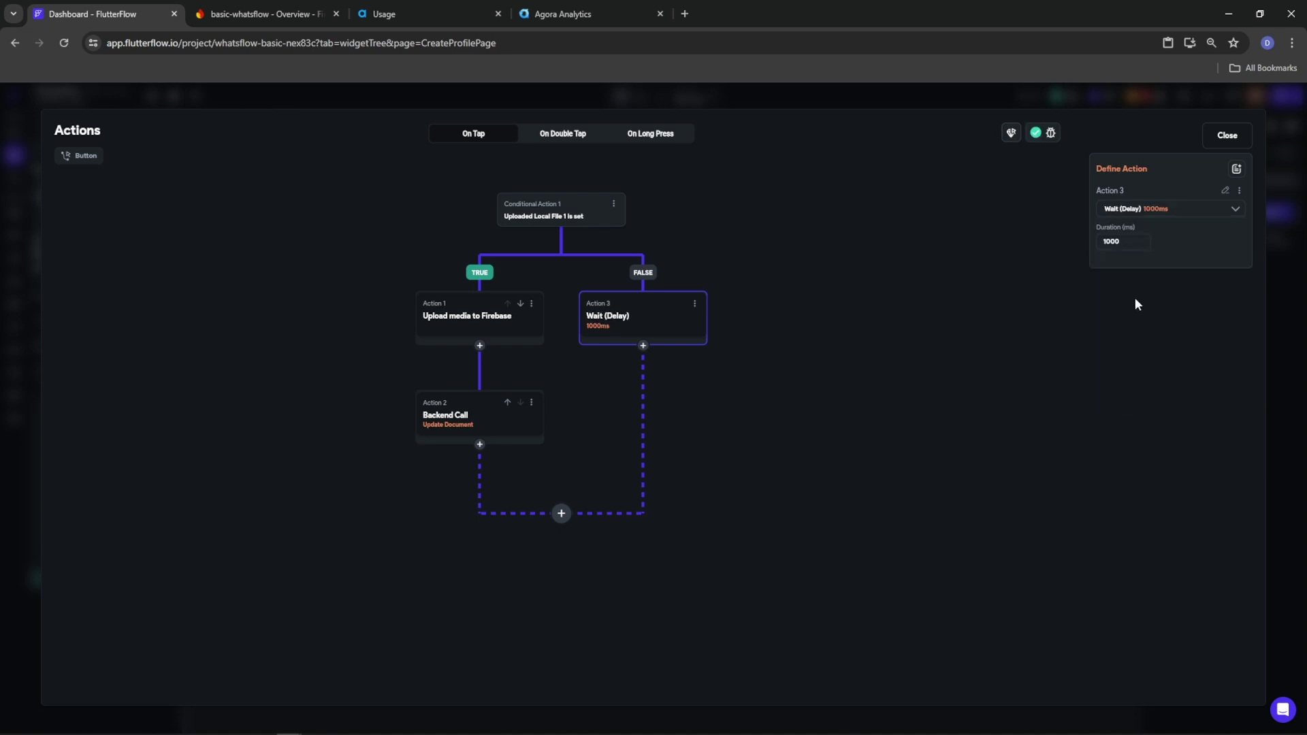
# Set the delay to 1 ms and add a conditional below both branches
pyautogui.write('1')
pyautogui.click(698, 544)
pyautogui.click(561, 514)
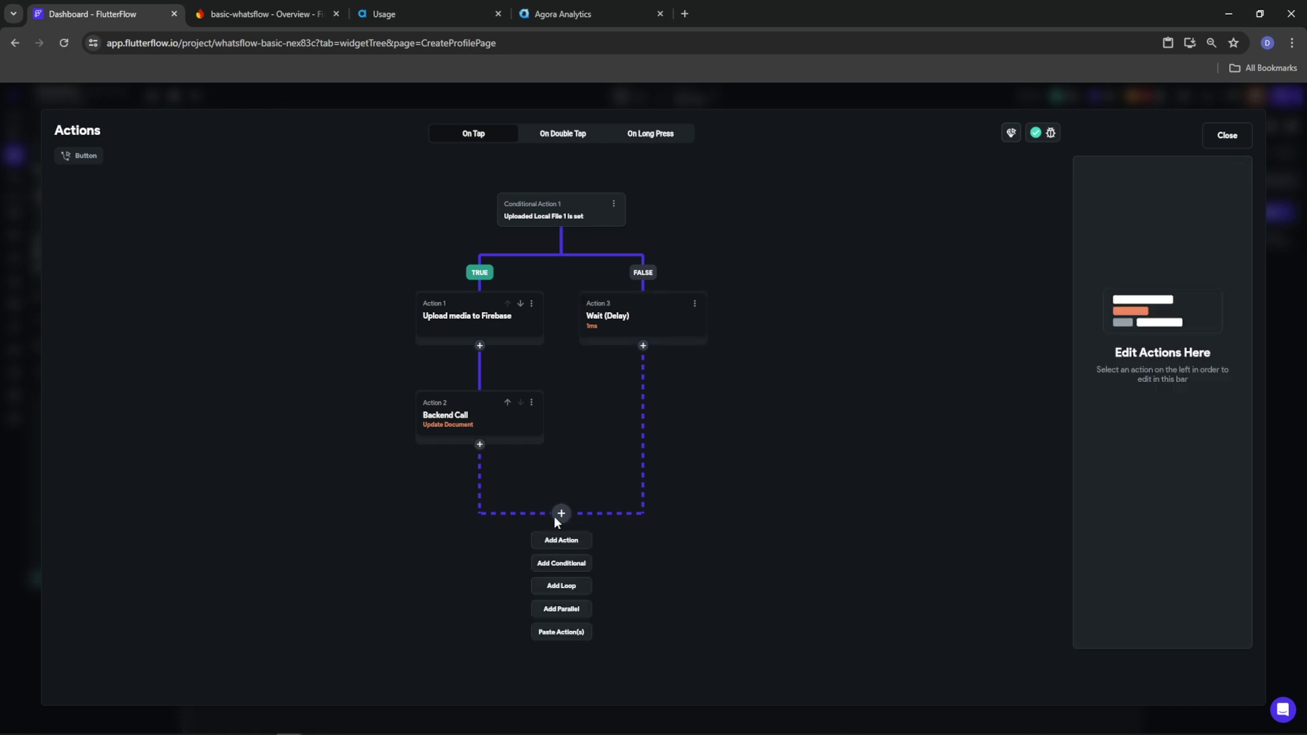
pyautogui.click(561, 563)
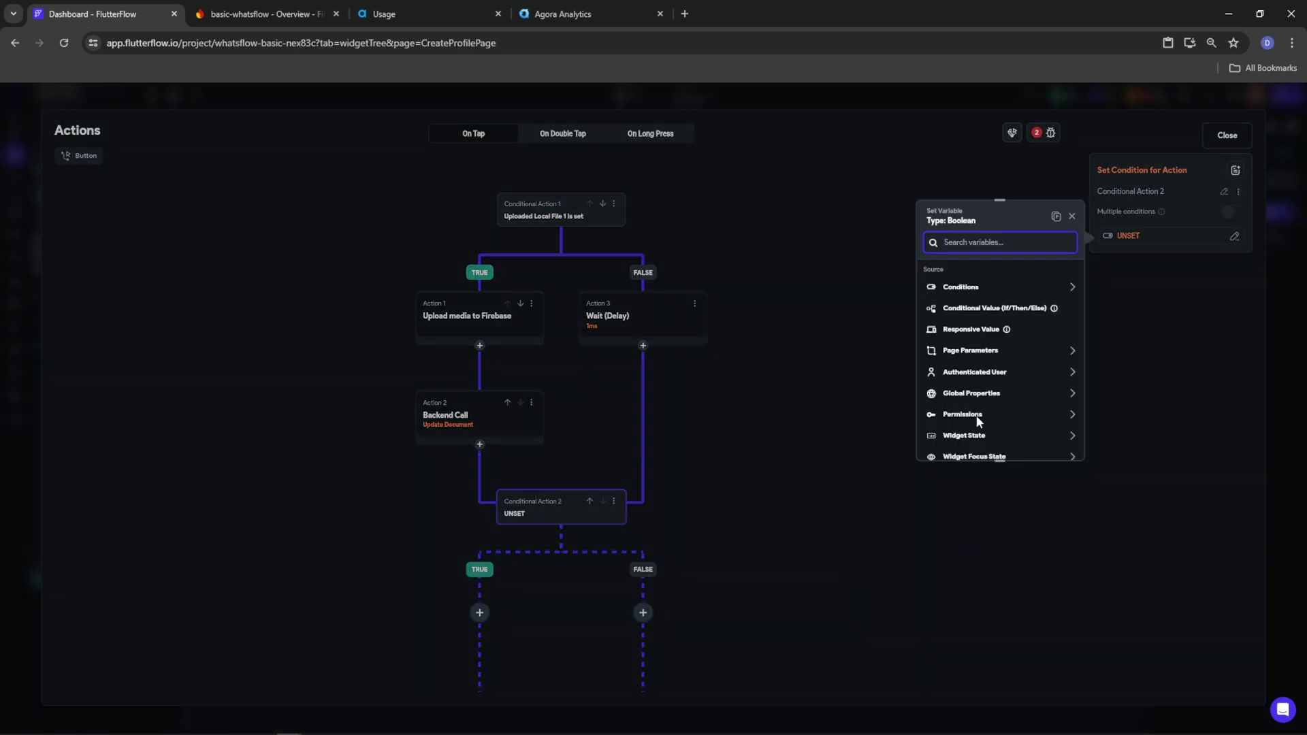
# Make it a single condition: Authenticated User userCallManagement Is Set
pyautogui.click(965, 289)
pyautogui.click(965, 319)
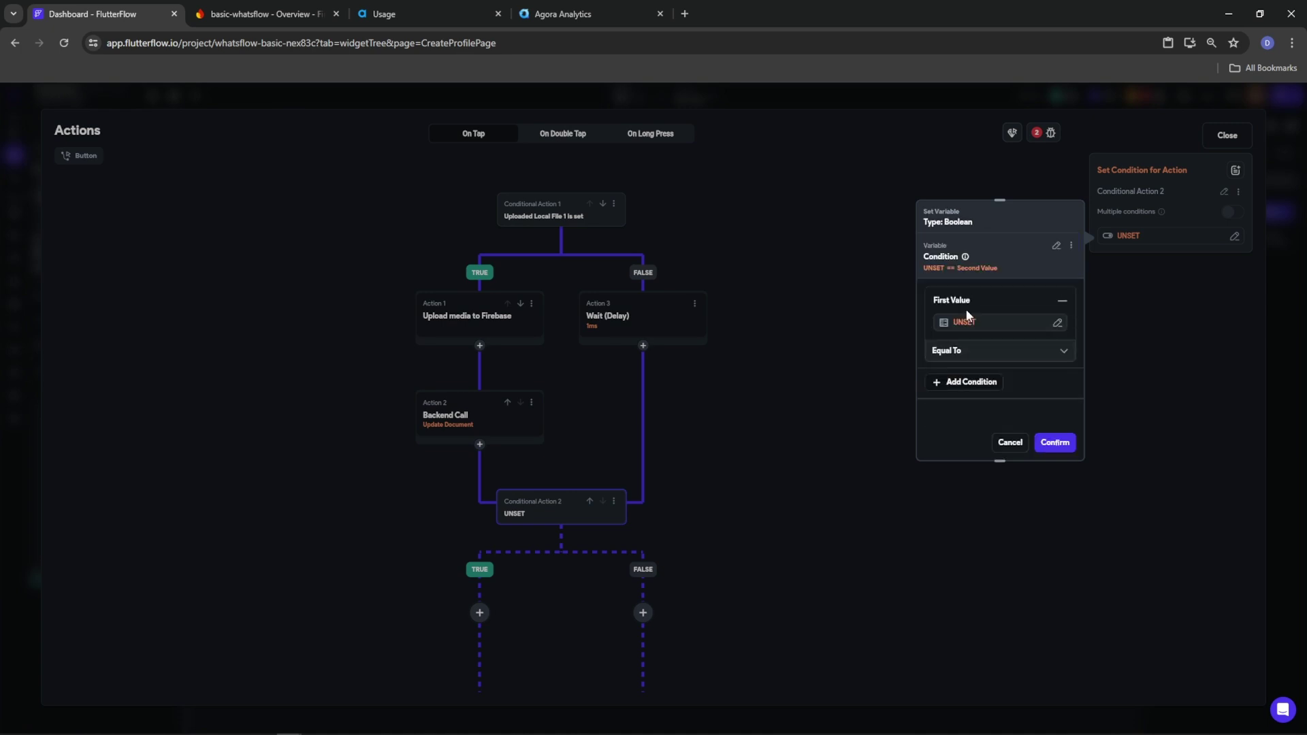
pyautogui.click(965, 323)
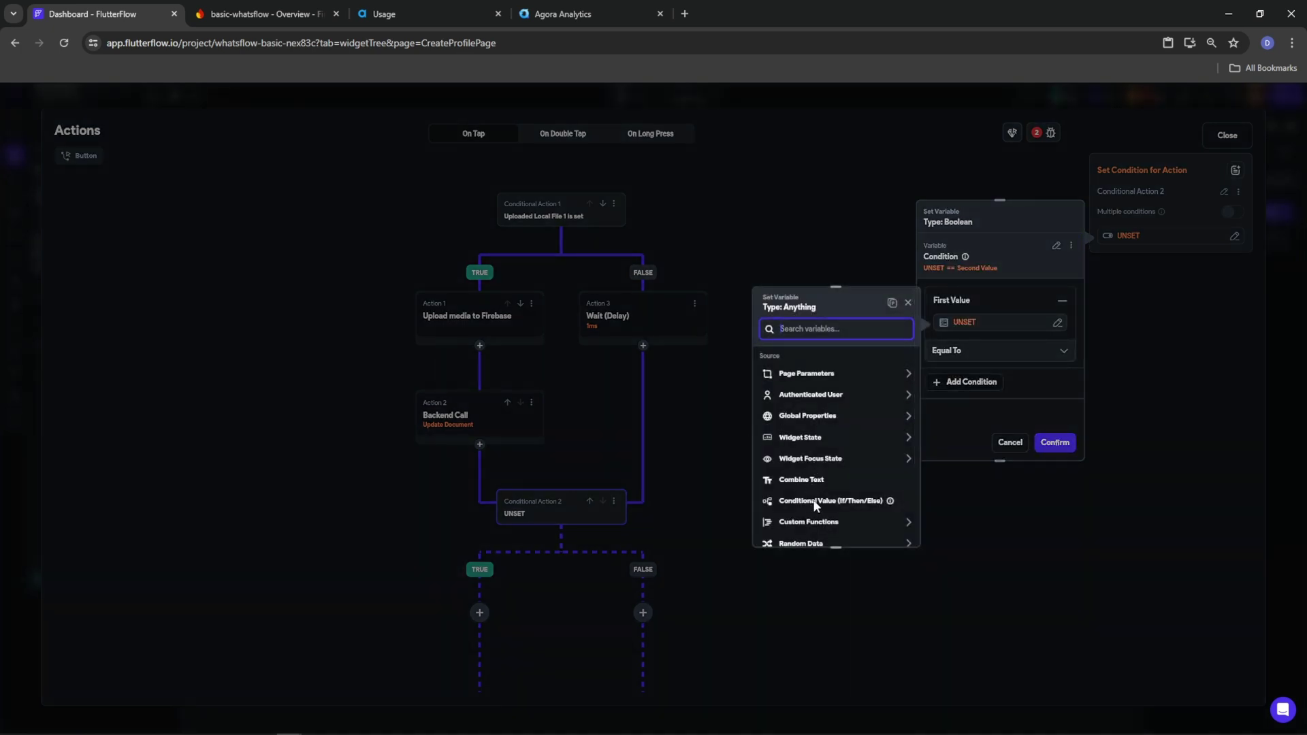
pyautogui.click(827, 396)
pyautogui.scroll(-5, 838, 467)
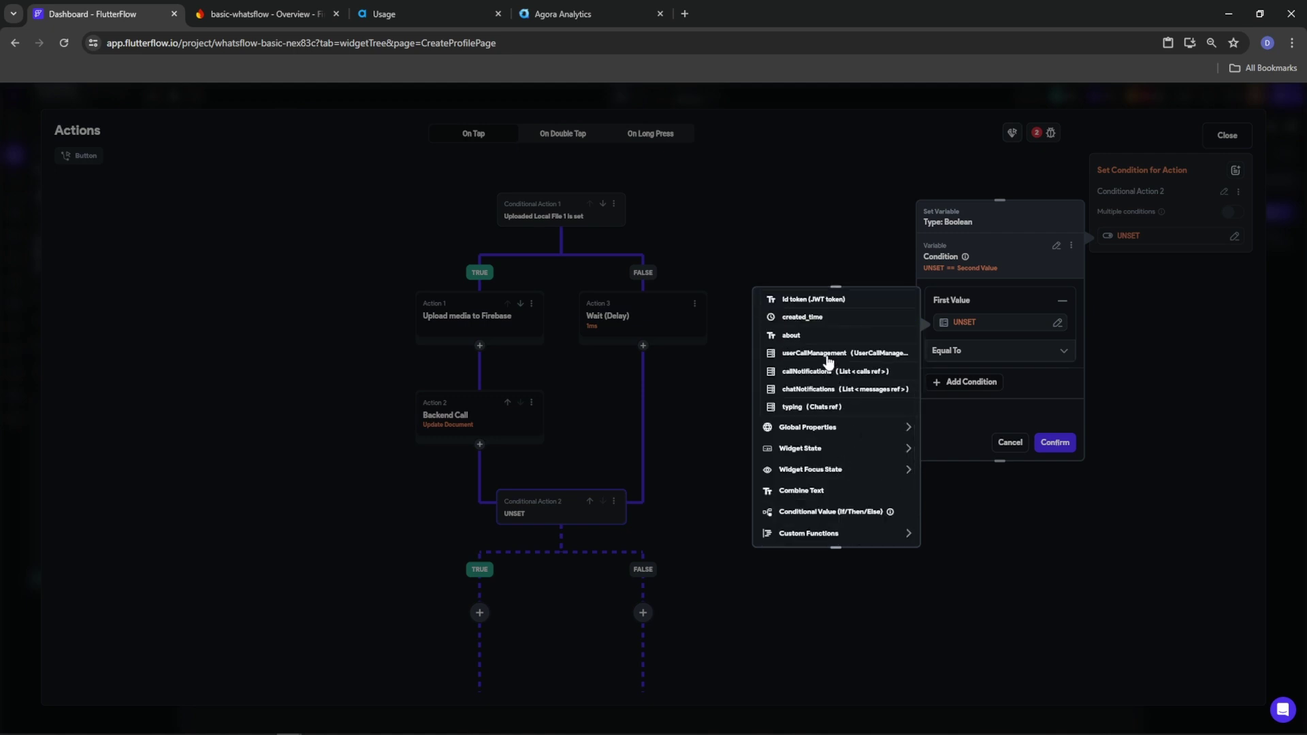
pyautogui.click(826, 356)
pyautogui.click(892, 529)
pyautogui.click(985, 351)
pyautogui.click(967, 408)
pyautogui.click(1055, 443)
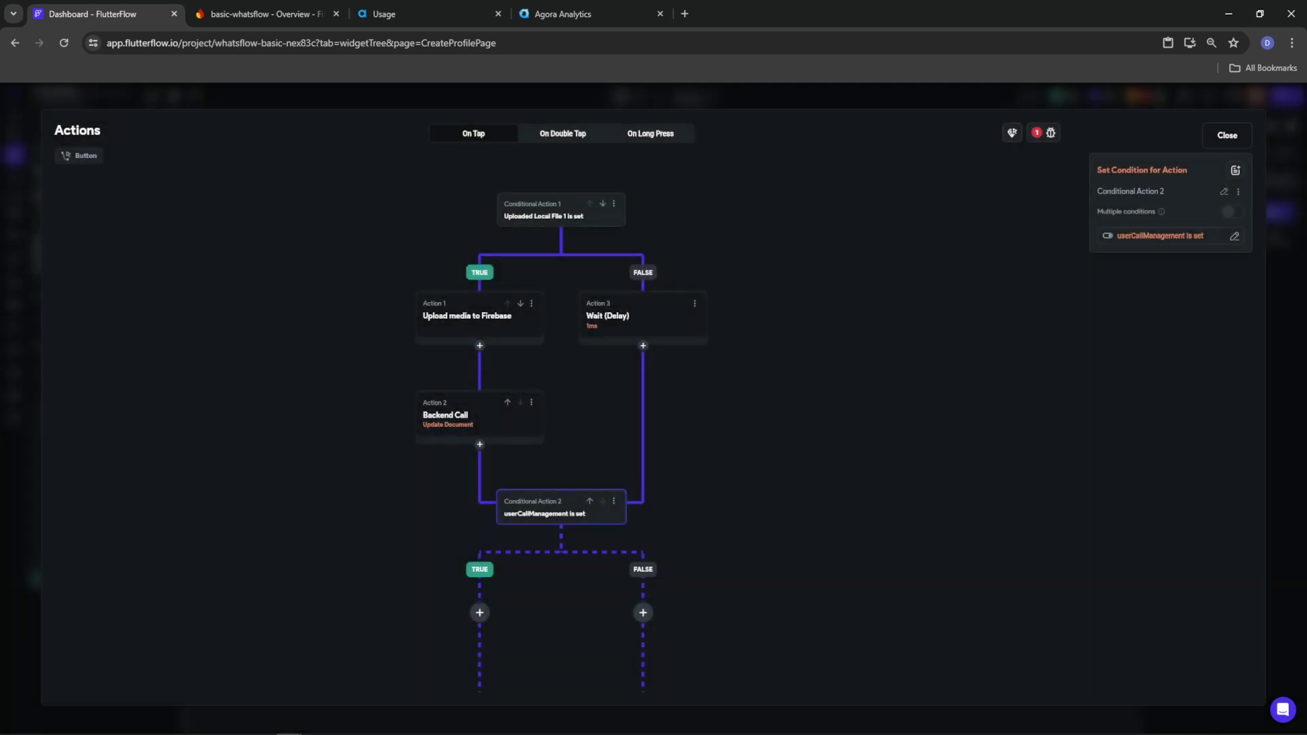
pyautogui.moveTo(742, 427); pyautogui.dragTo(744, 314)
# Copy Action 2's Update Document call into the new TRUE branch, replacing empty Action 4
pyautogui.click(483, 502)
pyautogui.click(484, 532)
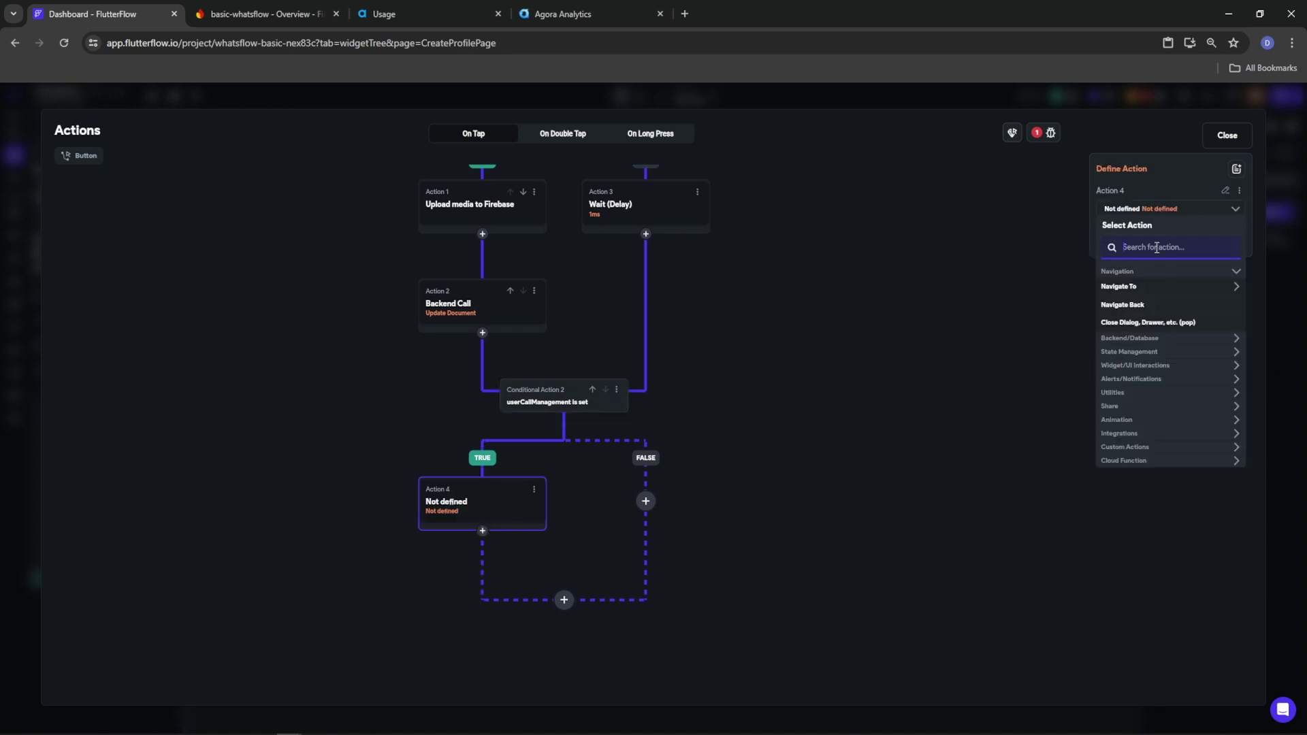
pyautogui.write('upda')
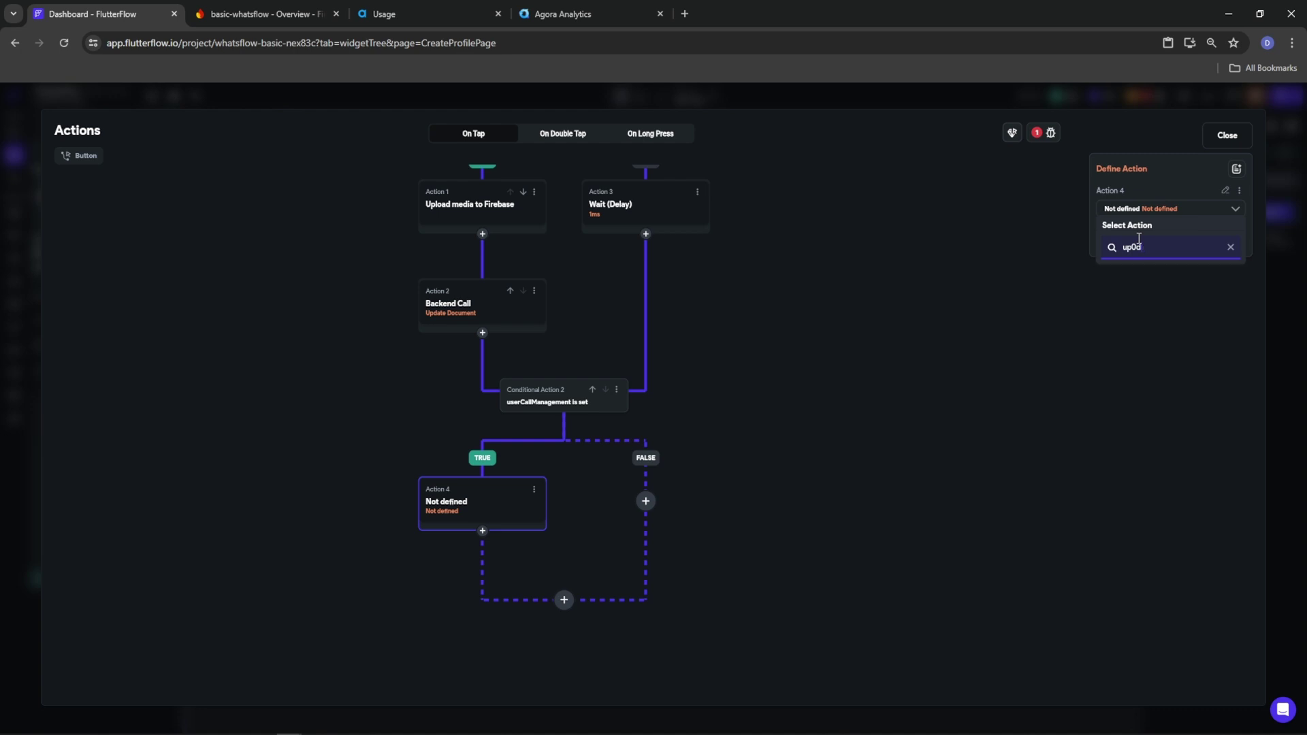
pyautogui.write('te doc')
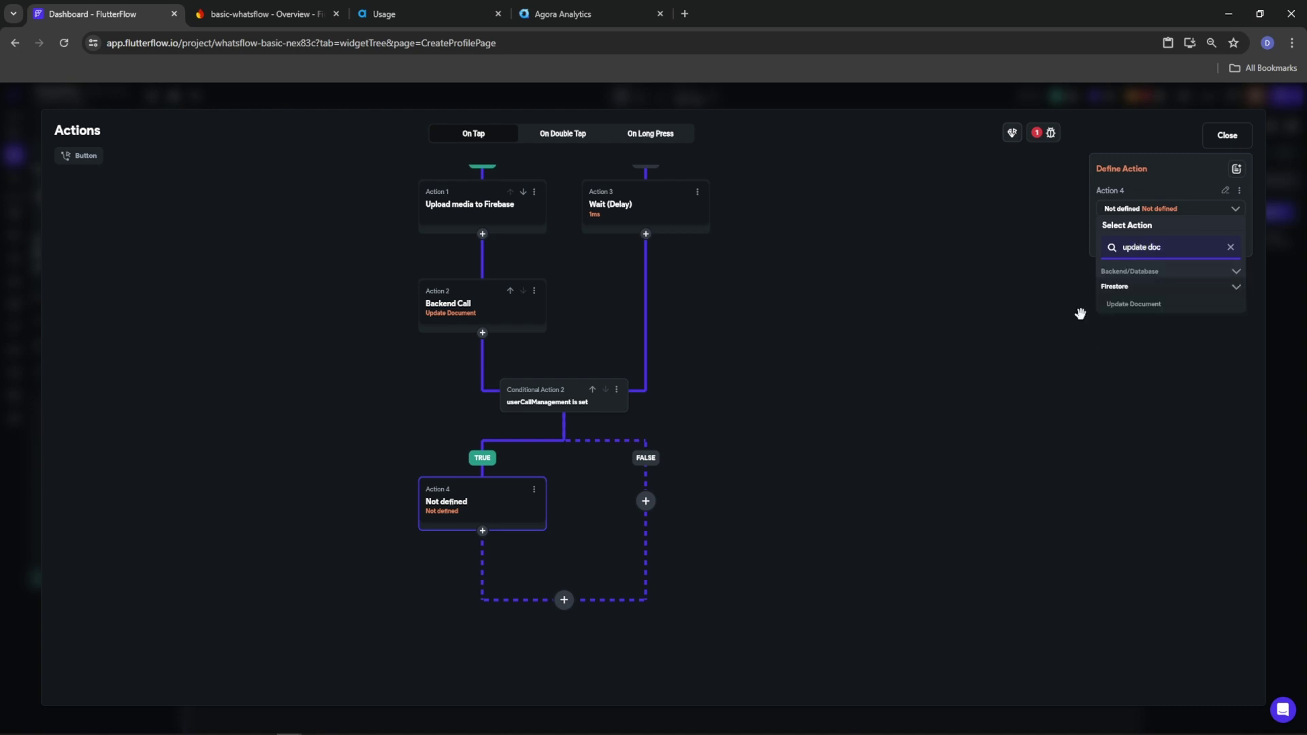
pyautogui.click(474, 322)
pyautogui.click(534, 290)
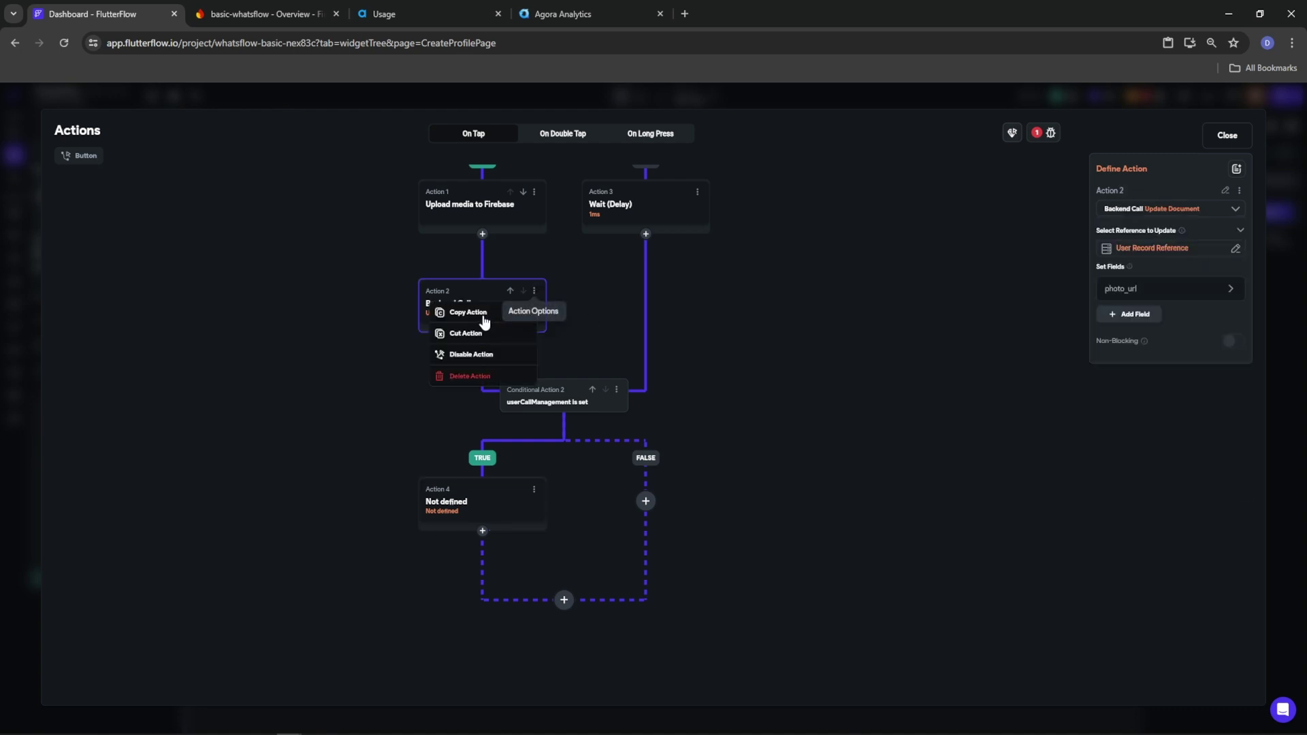
pyautogui.click(450, 310)
pyautogui.click(534, 490)
pyautogui.click(500, 575)
pyautogui.click(482, 501)
pyautogui.click(481, 644)
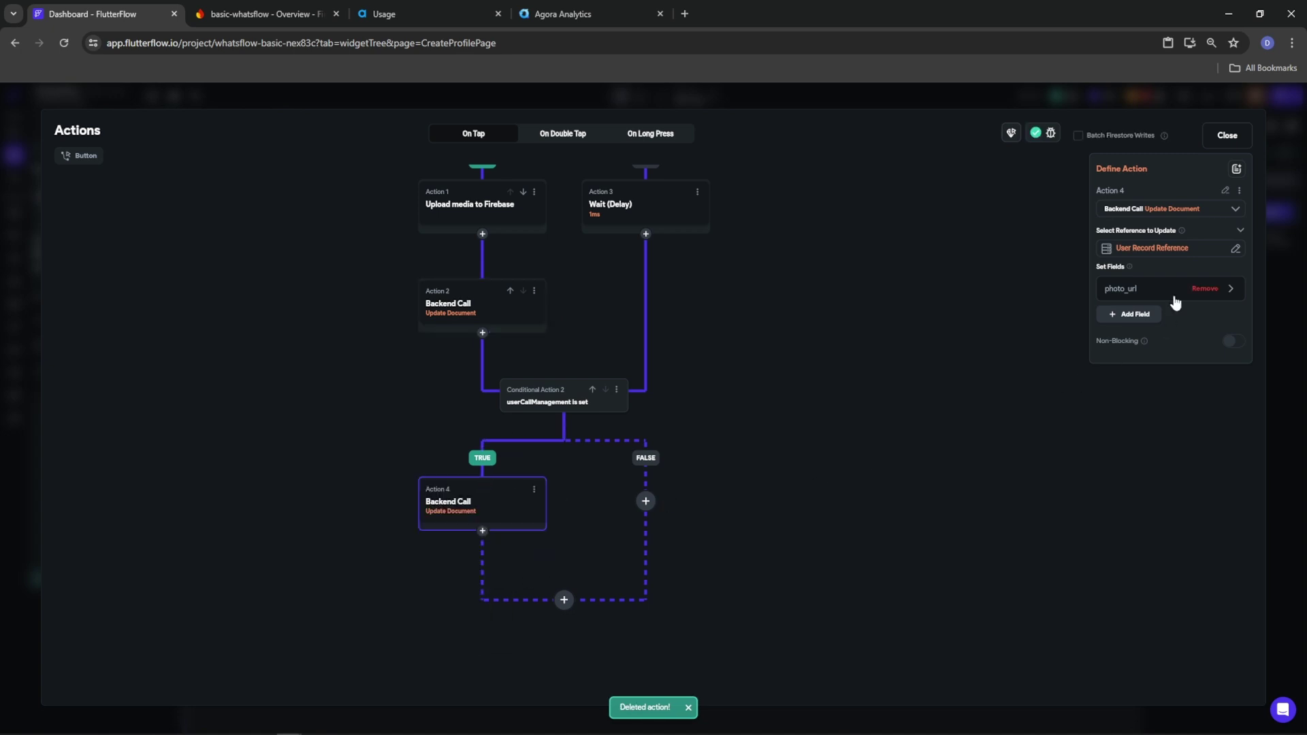
# Change the copied field to display_name, set from TextField 1 (Name)
pyautogui.click(1176, 291)
pyautogui.click(1156, 348)
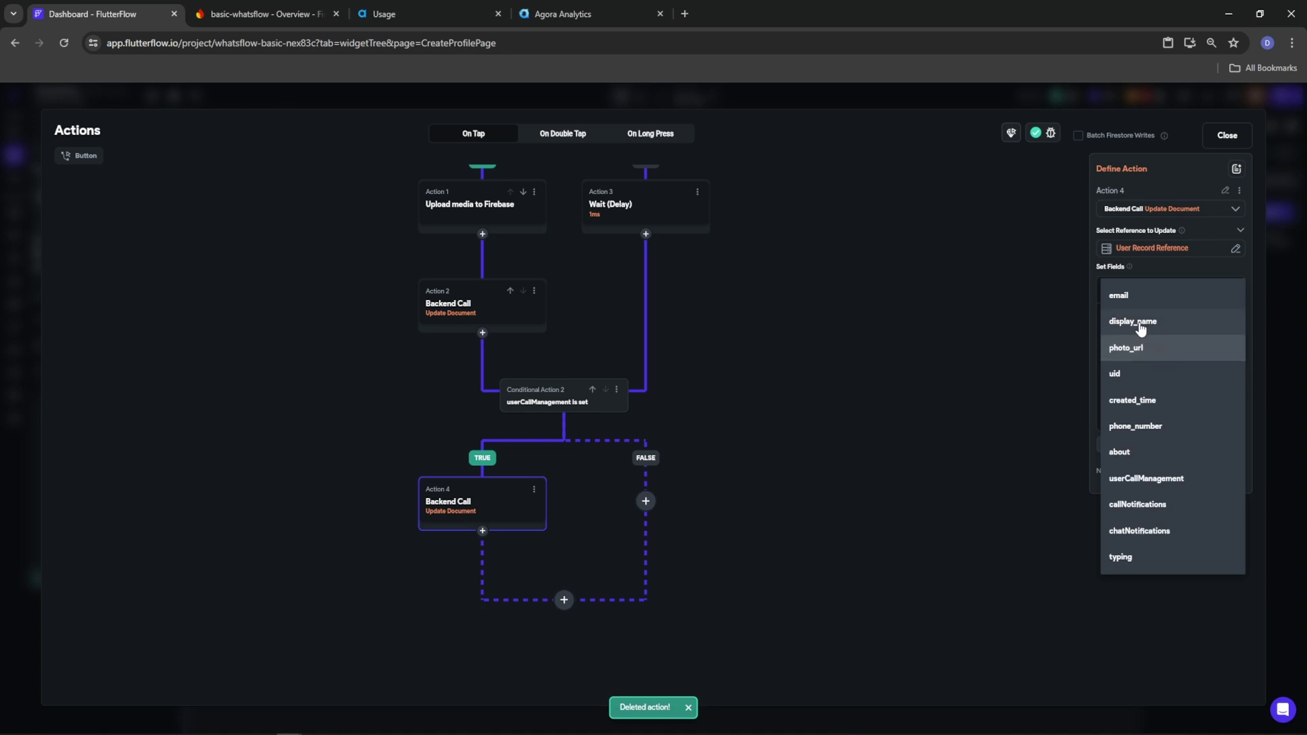
pyautogui.click(1141, 325)
pyautogui.click(1139, 387)
pyautogui.click(1127, 417)
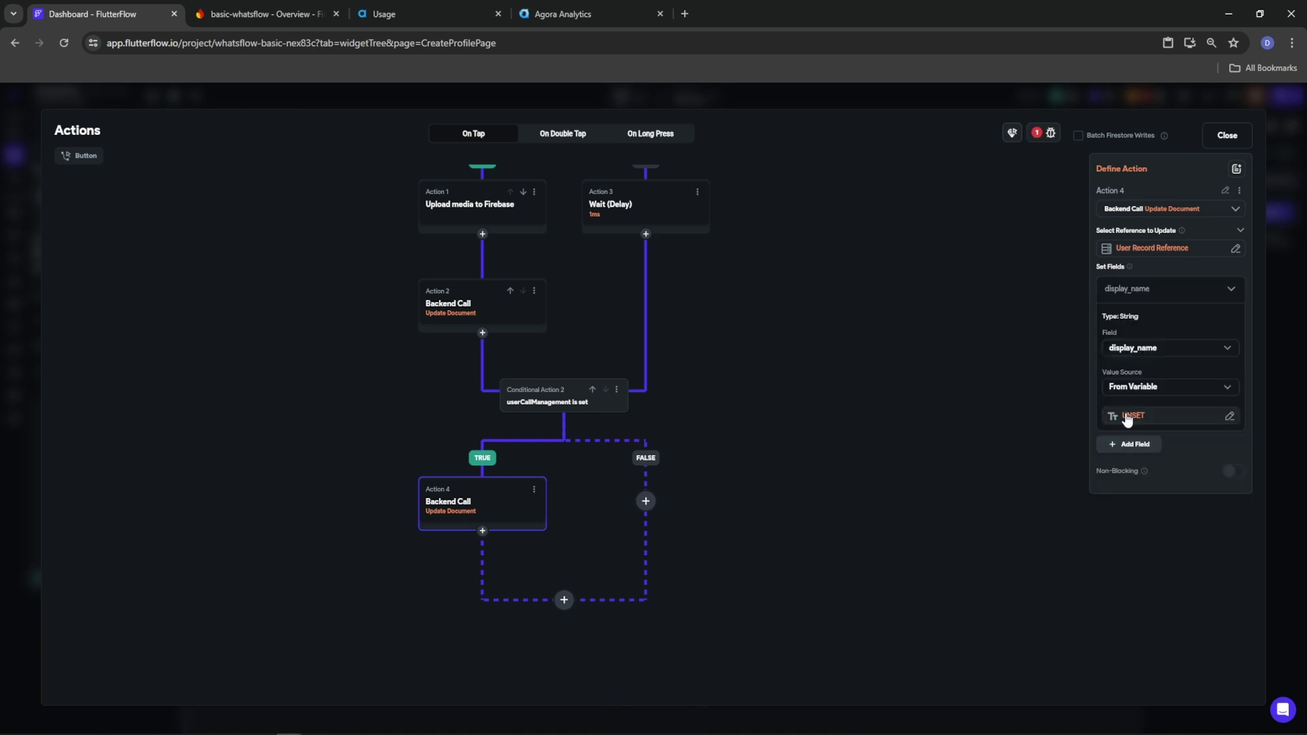
pyautogui.click(1129, 417)
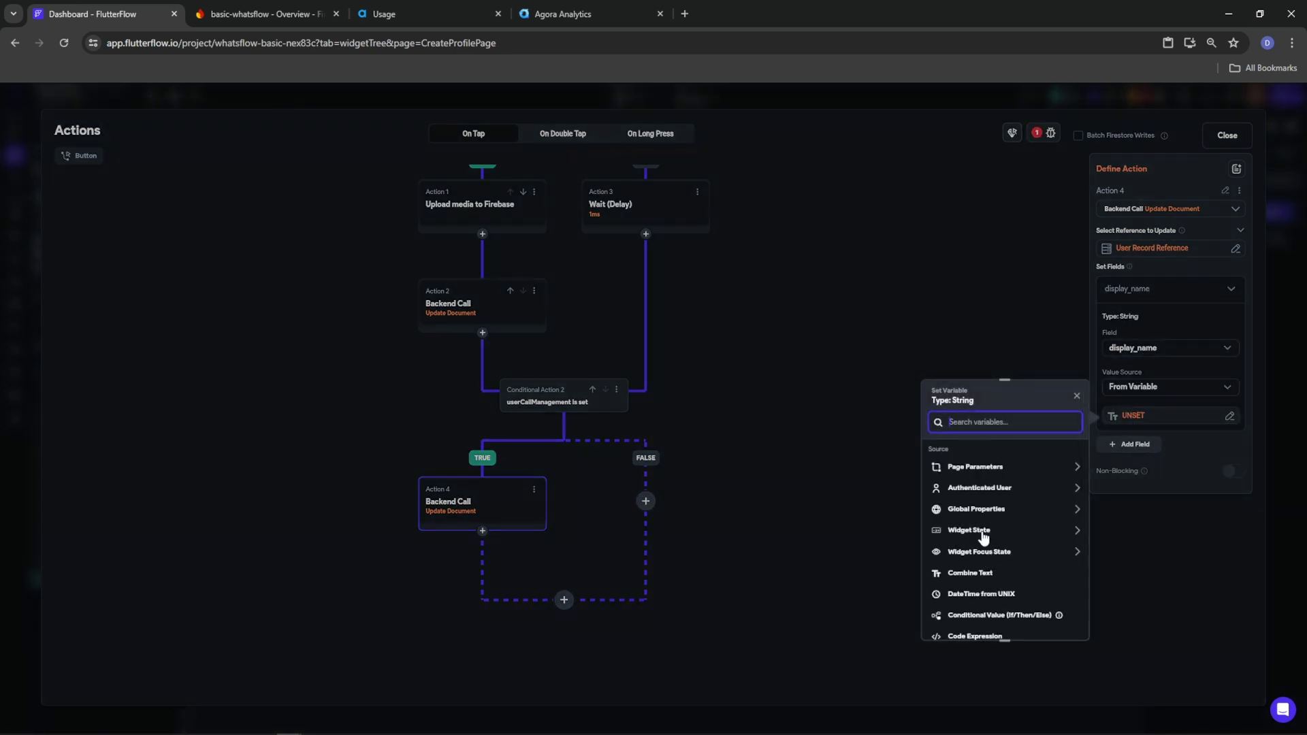
pyautogui.click(983, 532)
pyautogui.click(1038, 596)
# Add an about field set from TextField 2 (about)
pyautogui.click(1135, 444)
pyautogui.click(1228, 448)
pyautogui.click(1149, 489)
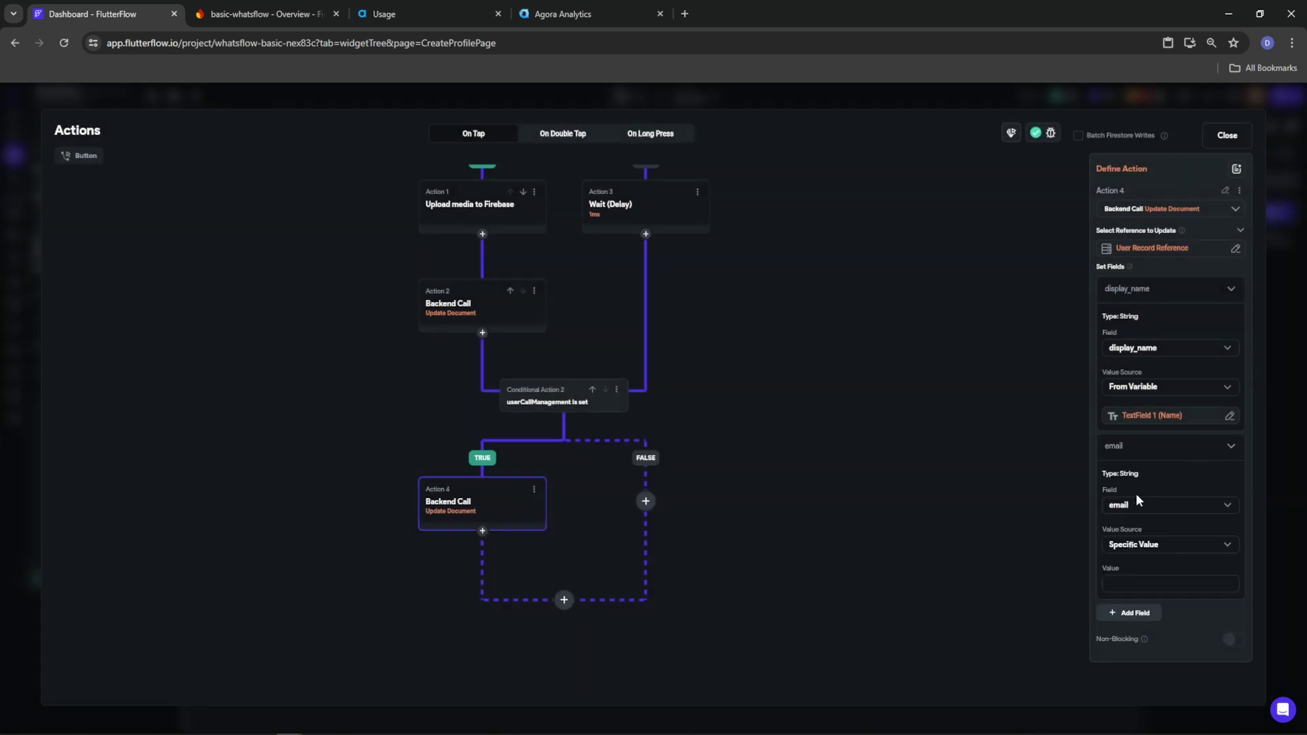
pyautogui.click(1144, 505)
pyautogui.click(1125, 573)
pyautogui.click(1134, 507)
pyautogui.click(1135, 534)
pyautogui.click(1136, 548)
pyautogui.click(1133, 572)
pyautogui.click(1131, 574)
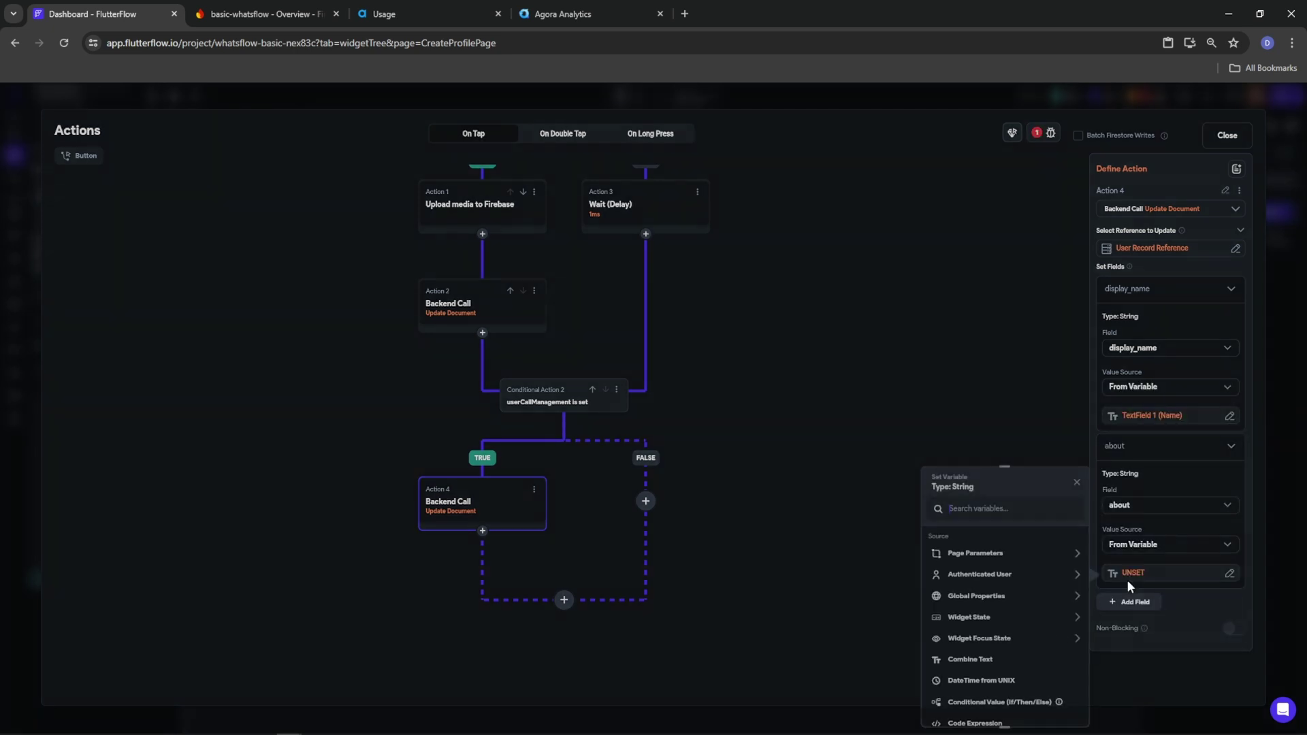
pyautogui.click(985, 618)
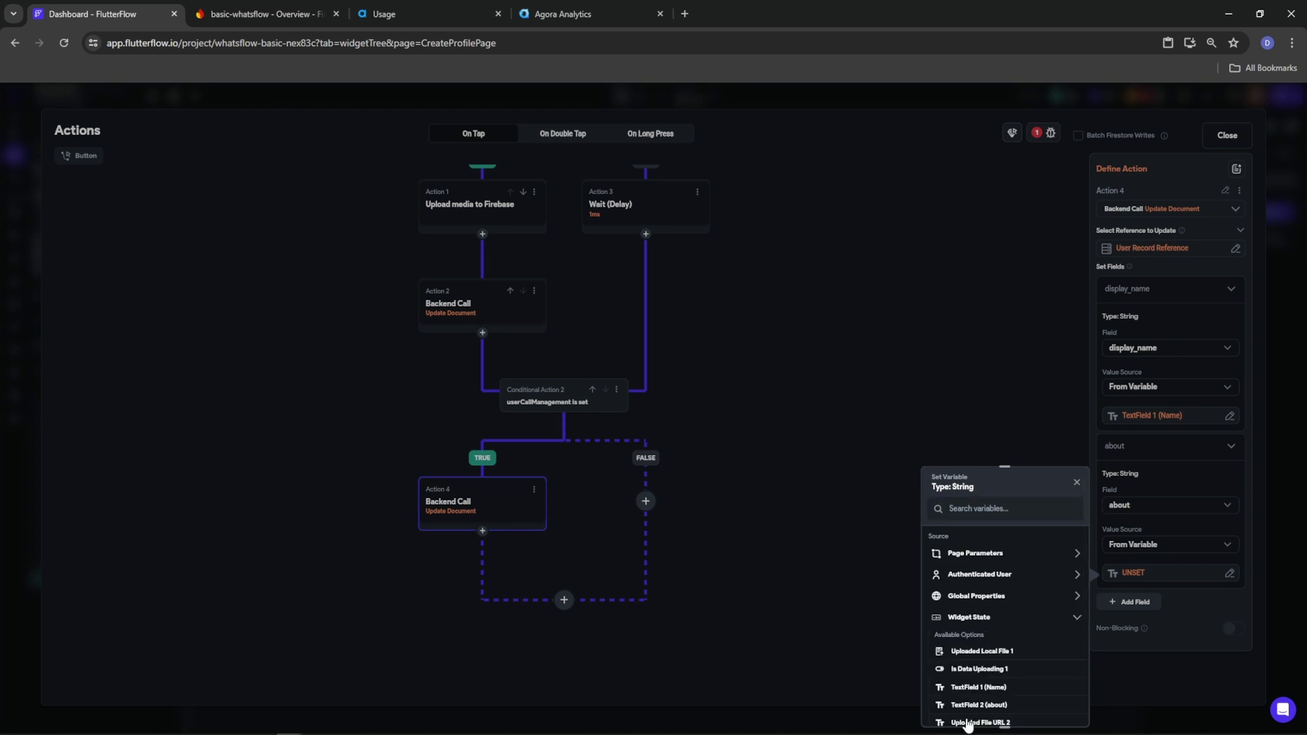
pyautogui.click(979, 705)
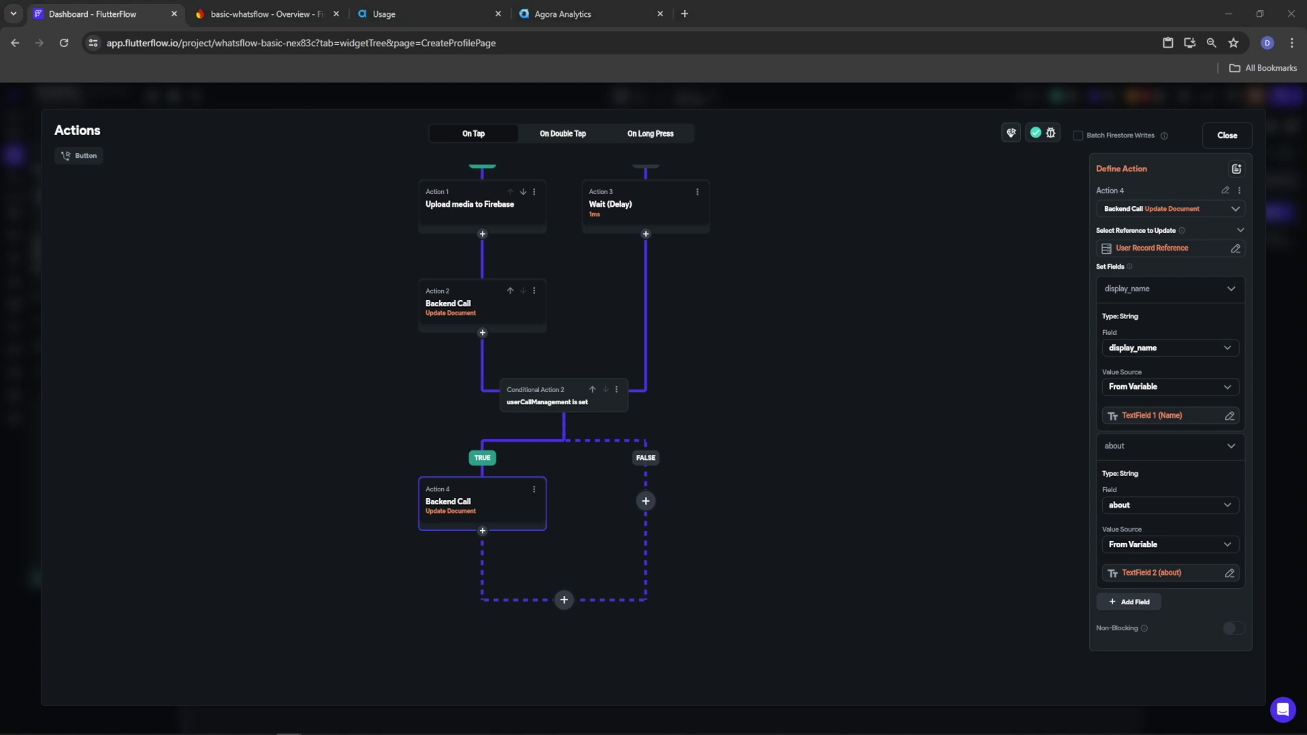
pyautogui.click(646, 502)
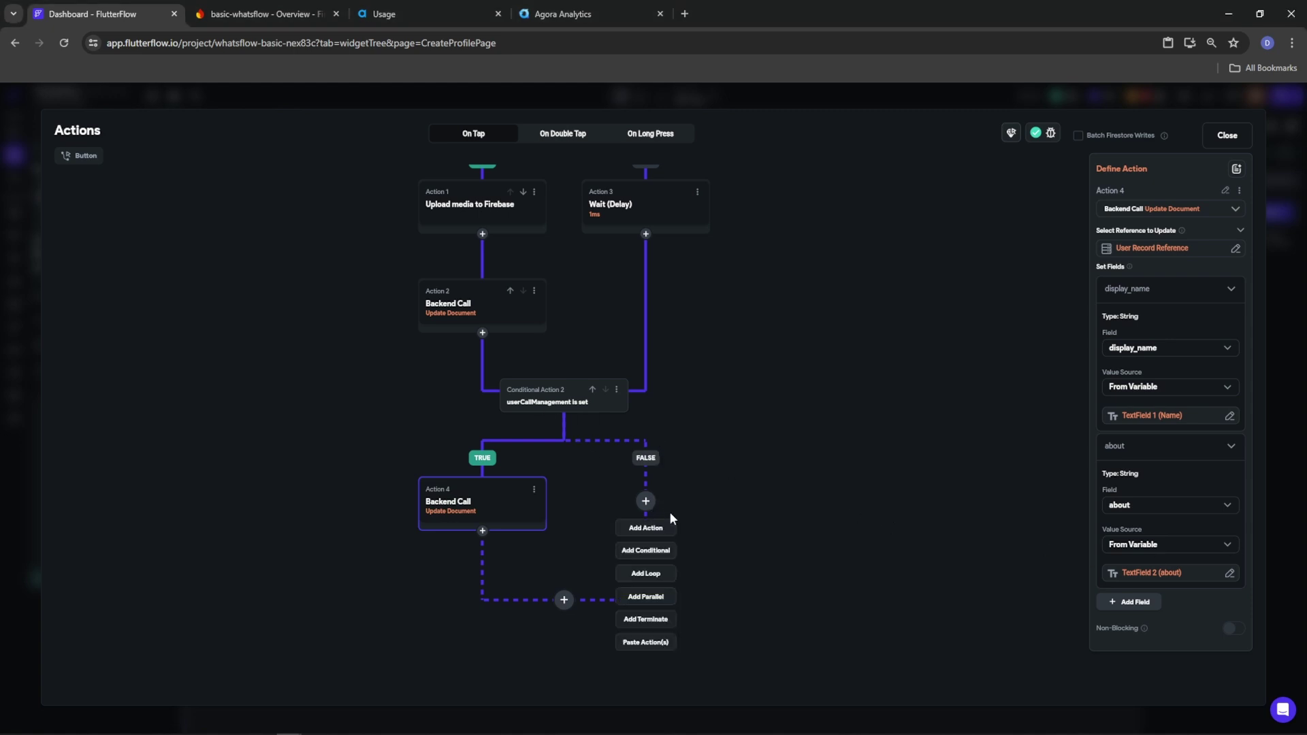
# Add a FALSE-branch Create Document action in the UserCallManagement collection
pyautogui.click(647, 529)
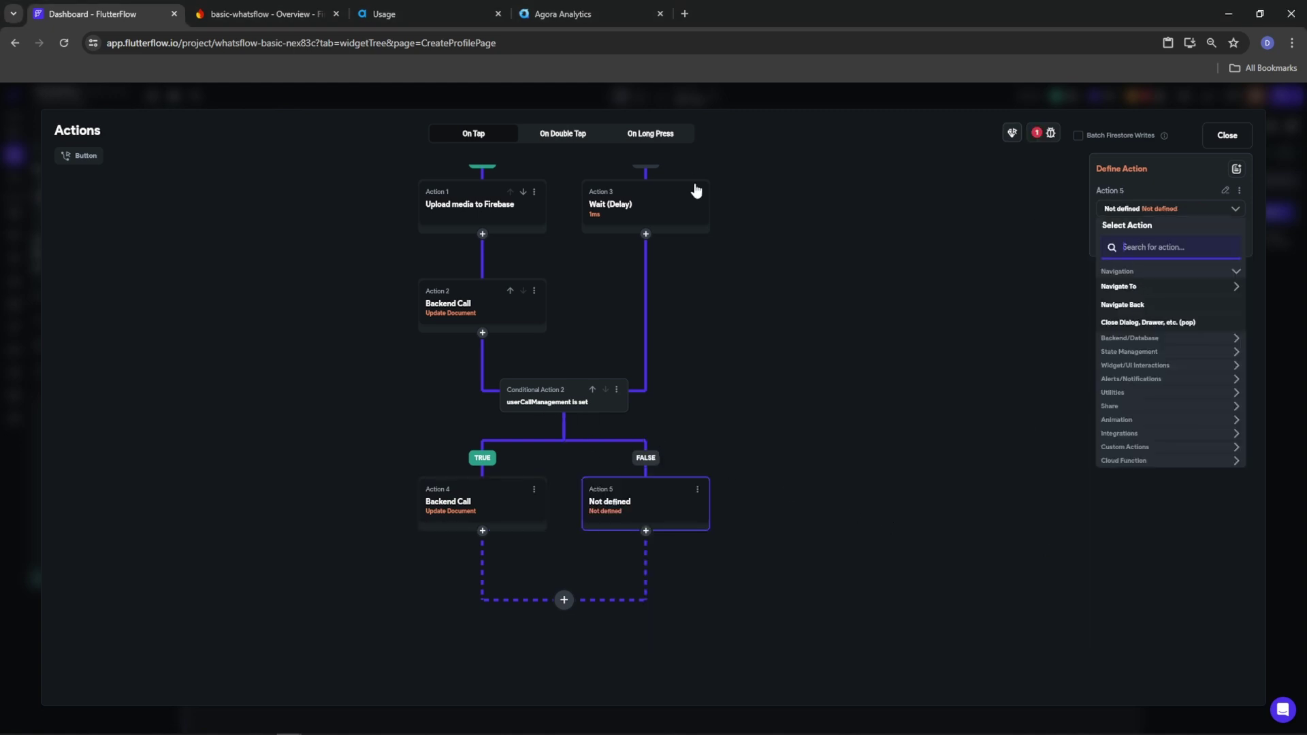
pyautogui.write('create docu')
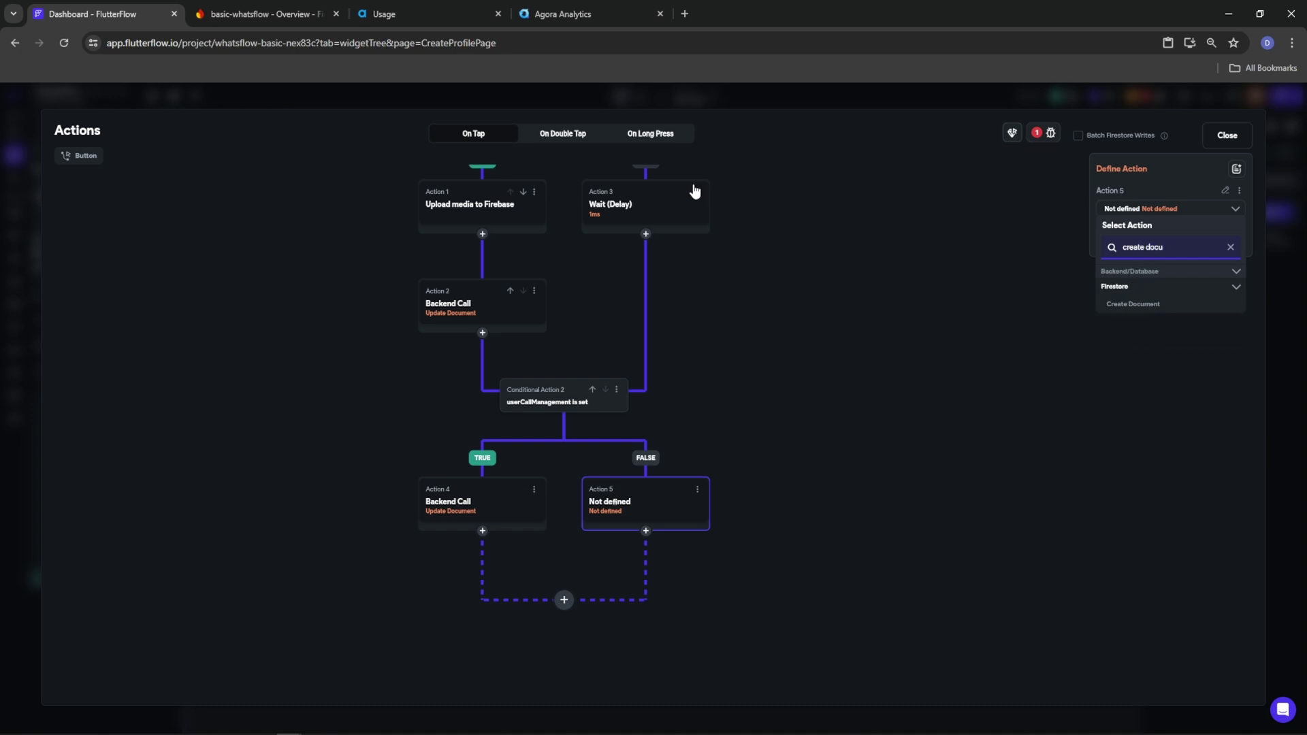
pyautogui.click(1112, 304)
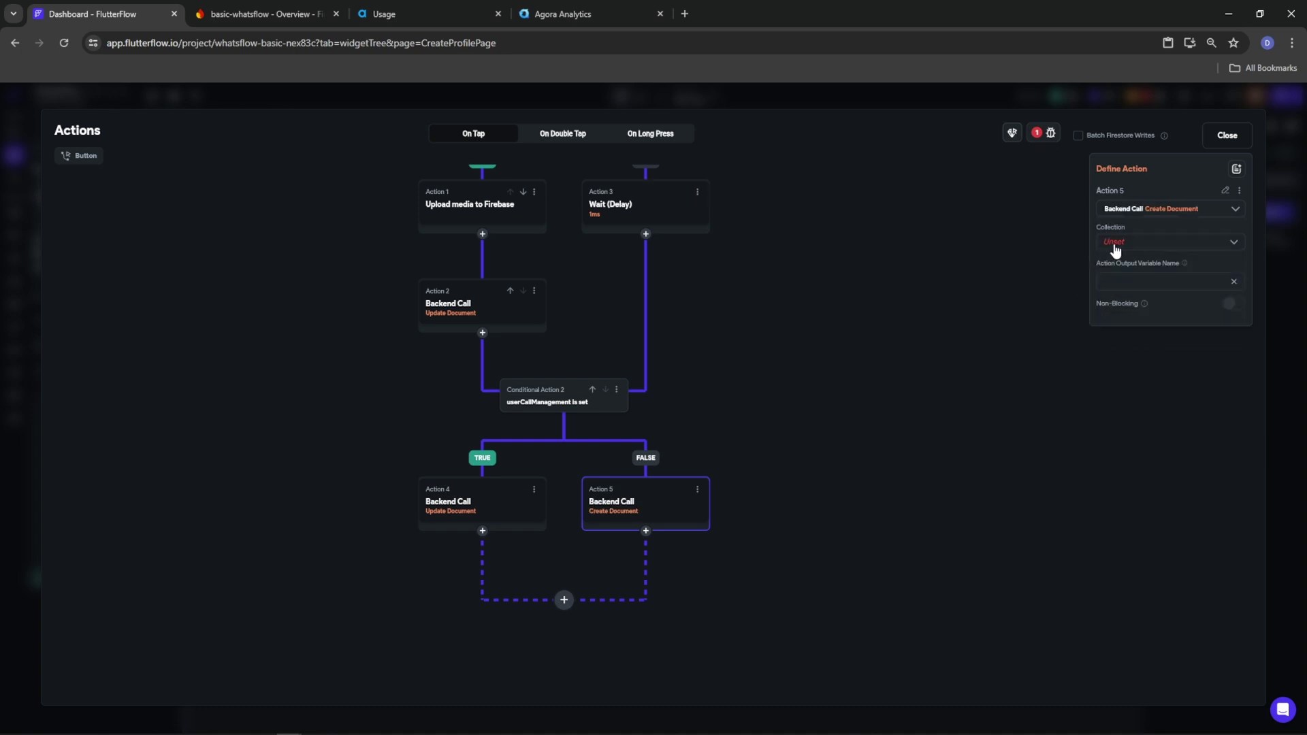
pyautogui.click(1113, 258)
pyautogui.click(1123, 279)
# Set fields active and in_call to False, removing the extra activeCallRef field
pyautogui.click(1129, 280)
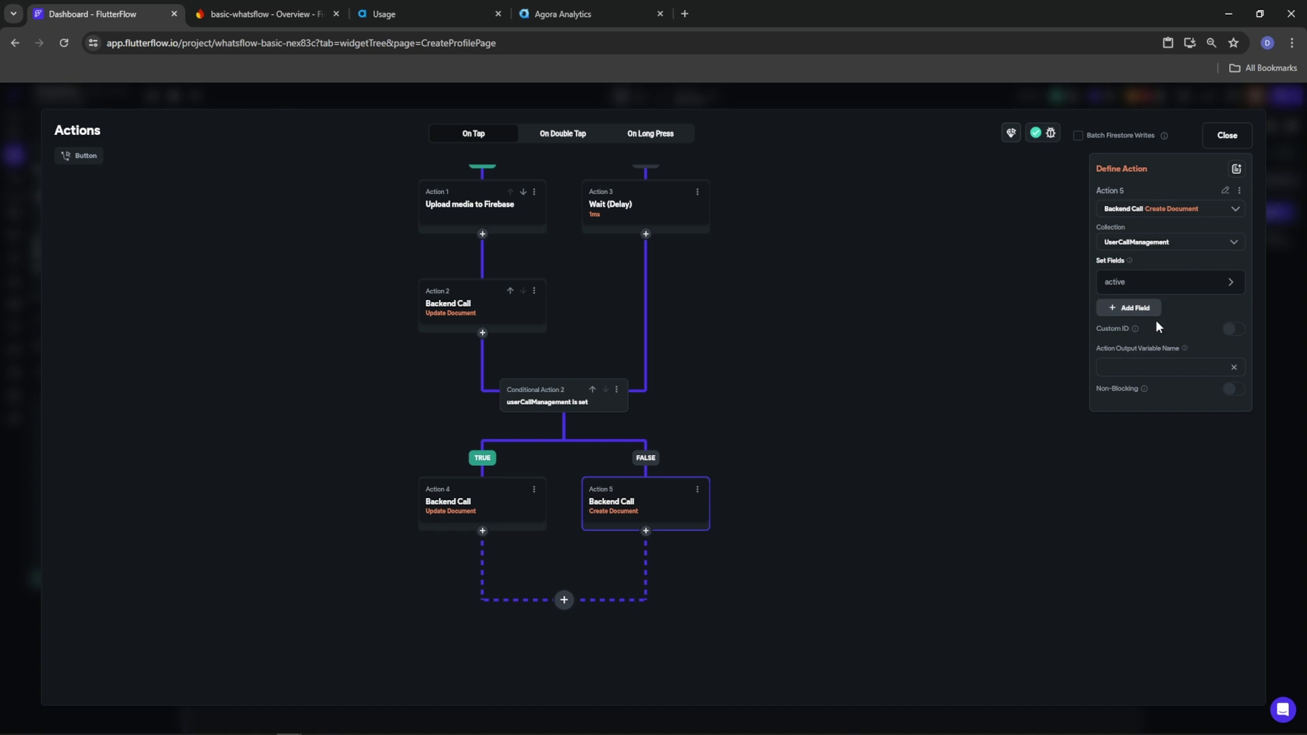
pyautogui.click(1231, 285)
pyautogui.click(1151, 305)
pyautogui.click(1138, 350)
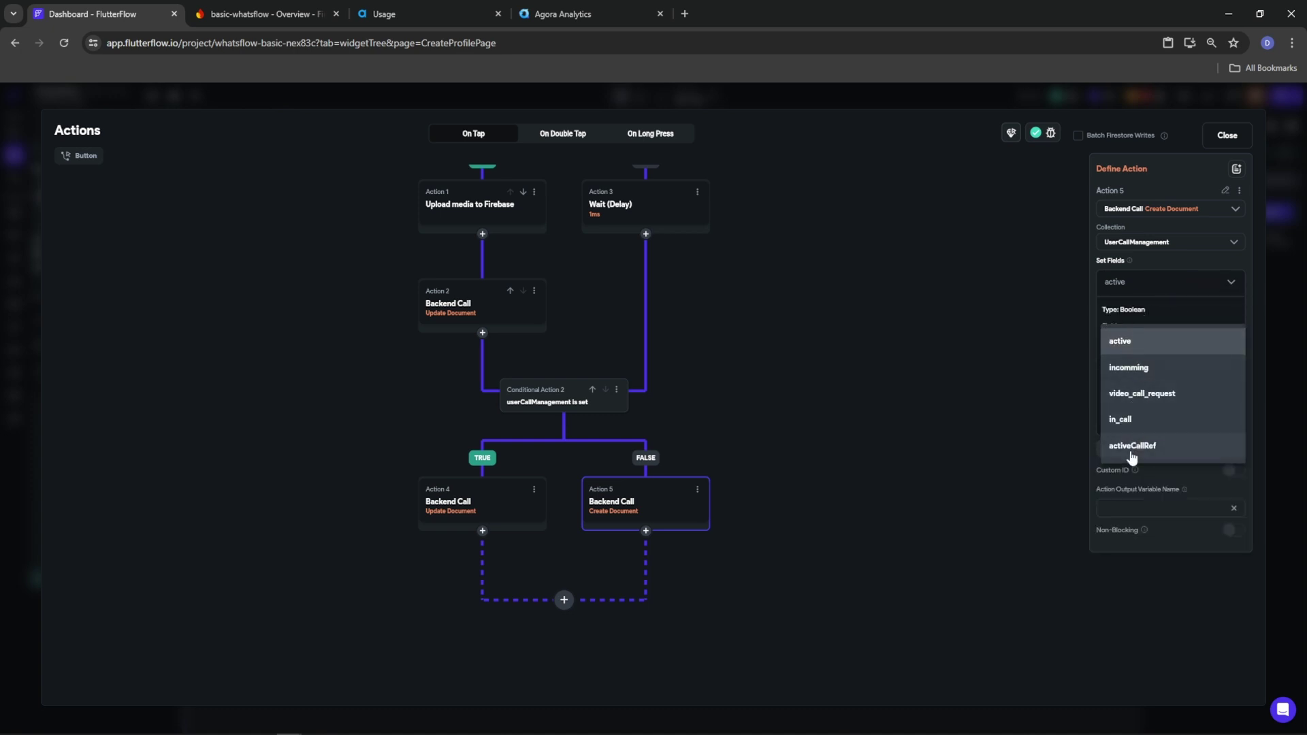
pyautogui.click(1097, 375)
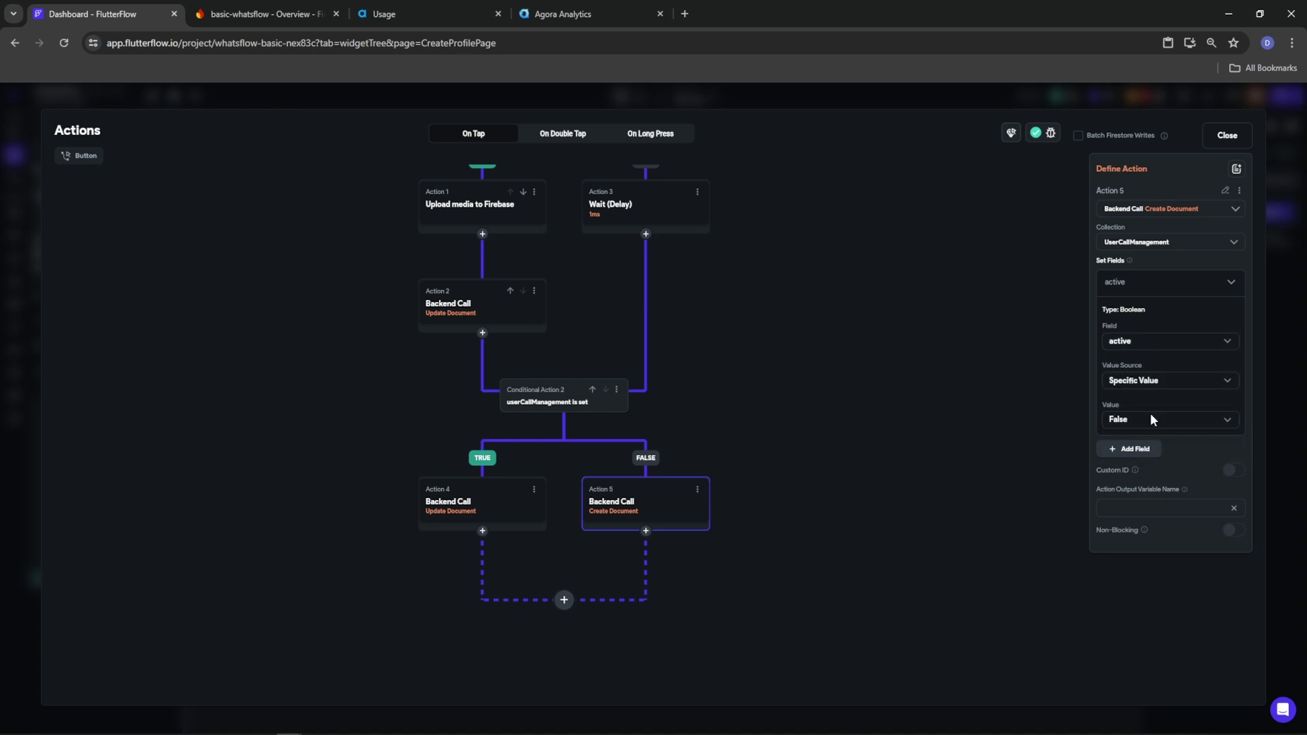
pyautogui.click(1148, 448)
pyautogui.click(1131, 480)
pyautogui.click(1133, 505)
pyautogui.click(1133, 533)
pyautogui.click(1202, 532)
pyautogui.click(1203, 533)
pyautogui.click(1229, 507)
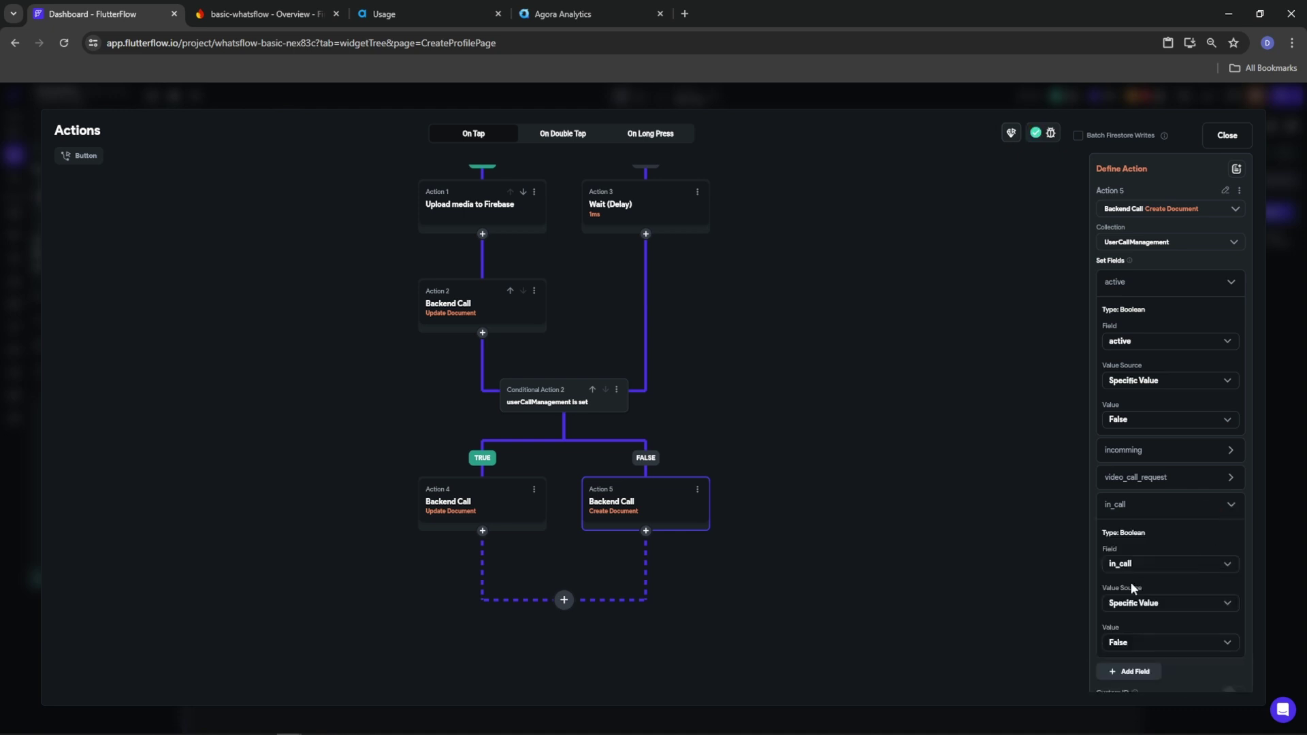
pyautogui.scroll(-2, 1154, 606)
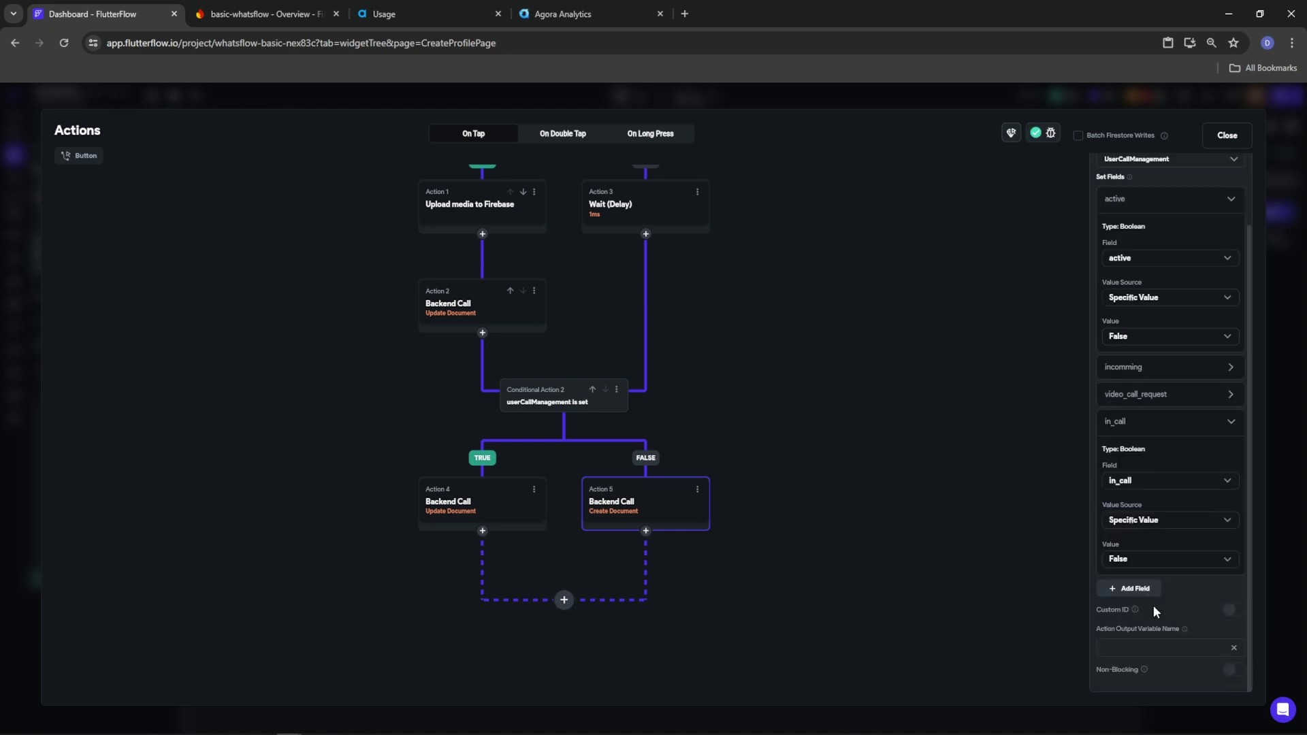
# Name the action's output variable CallManagement
pyautogui.click(1141, 646)
pyautogui.write('CallManagement')
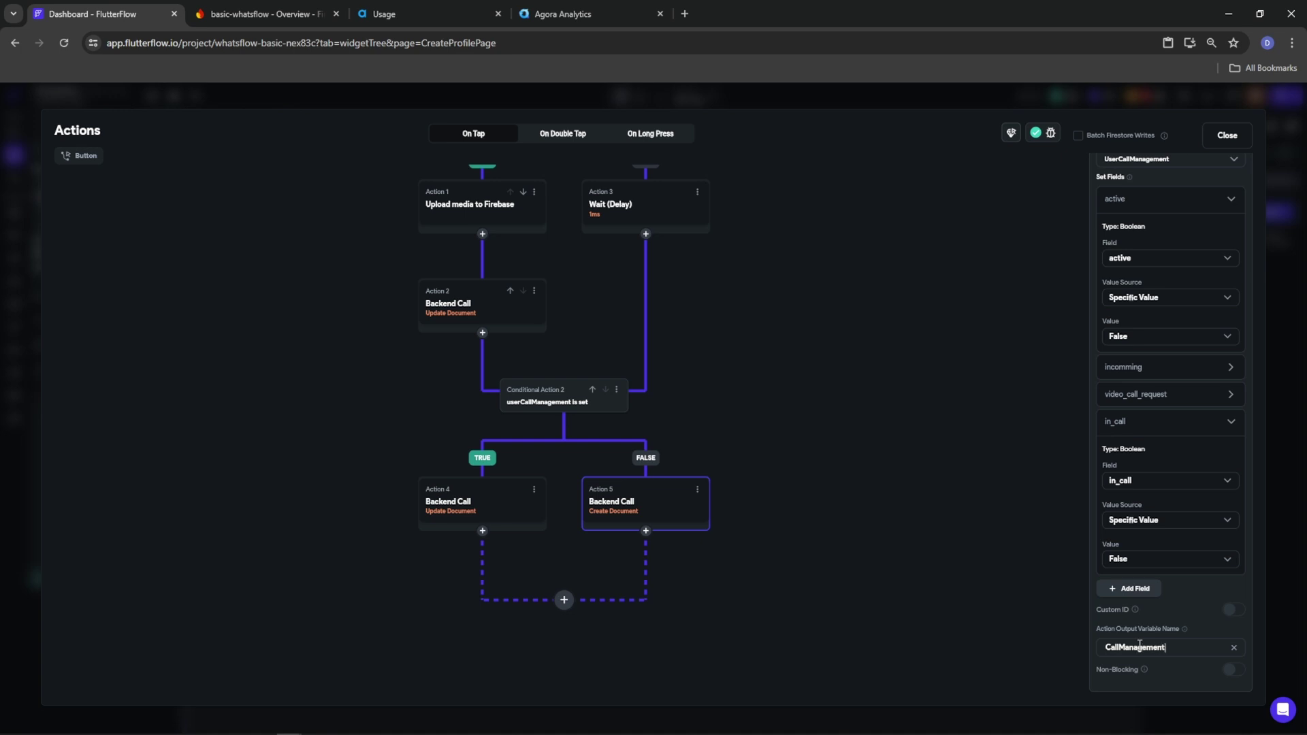
pyautogui.click(529, 510)
# Copy the TRUE-branch user update and paste it under the CallManagement create action
pyautogui.rightClick(476, 496)
pyautogui.click(497, 511)
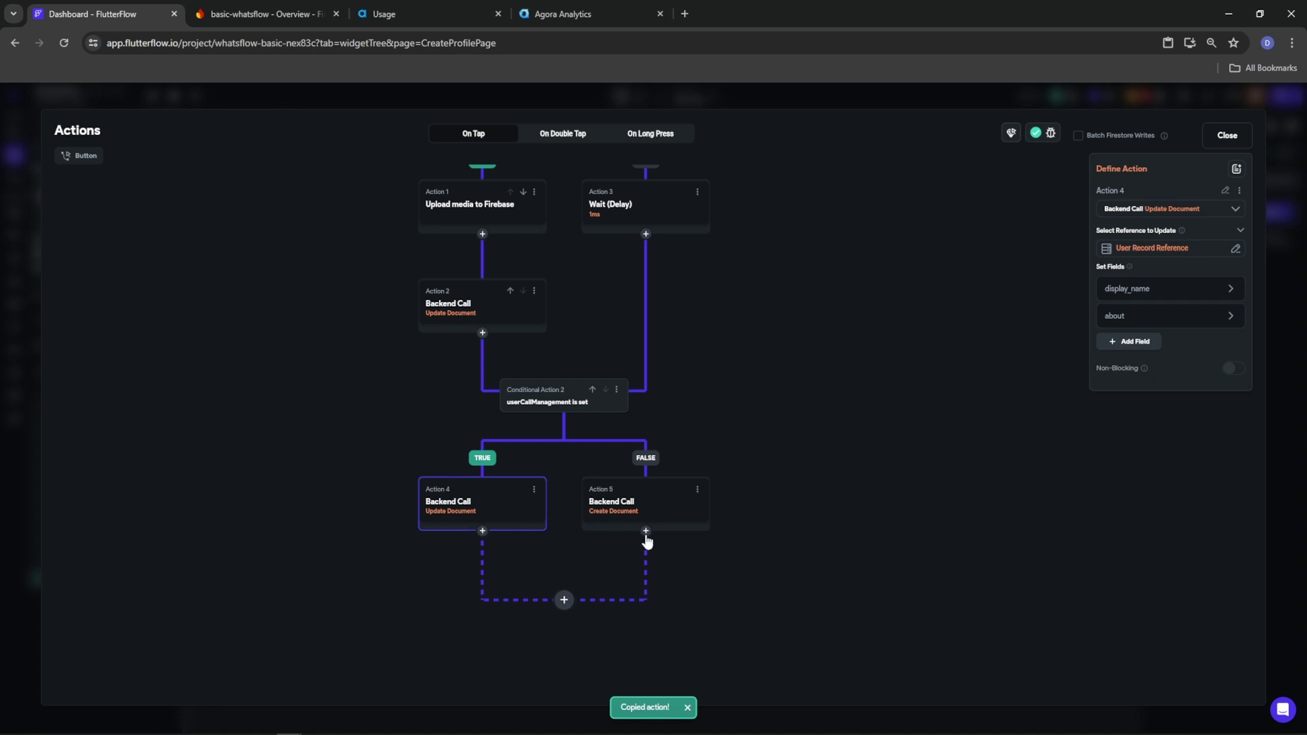
pyautogui.click(645, 531)
pyautogui.click(646, 668)
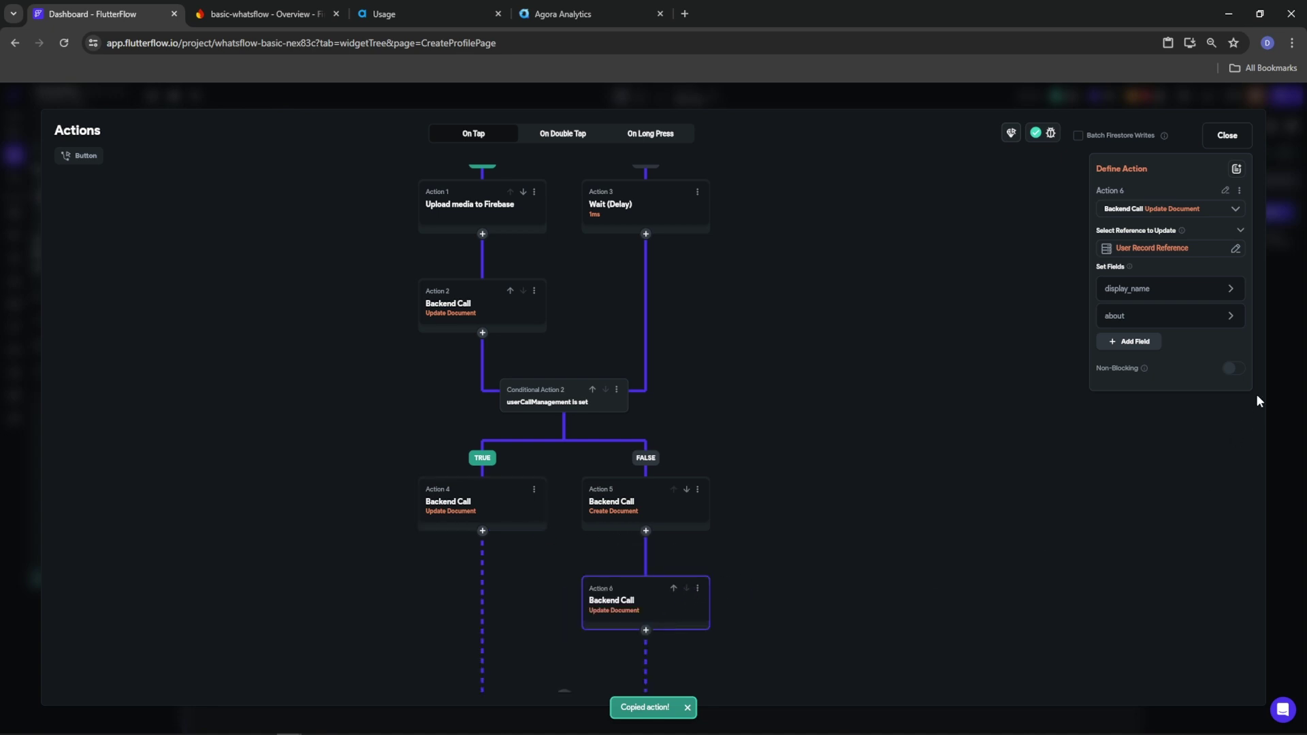
# Add a userCallManagement field to the pasted update, set from the created CallManagement Reference
pyautogui.click(1134, 341)
pyautogui.click(1231, 344)
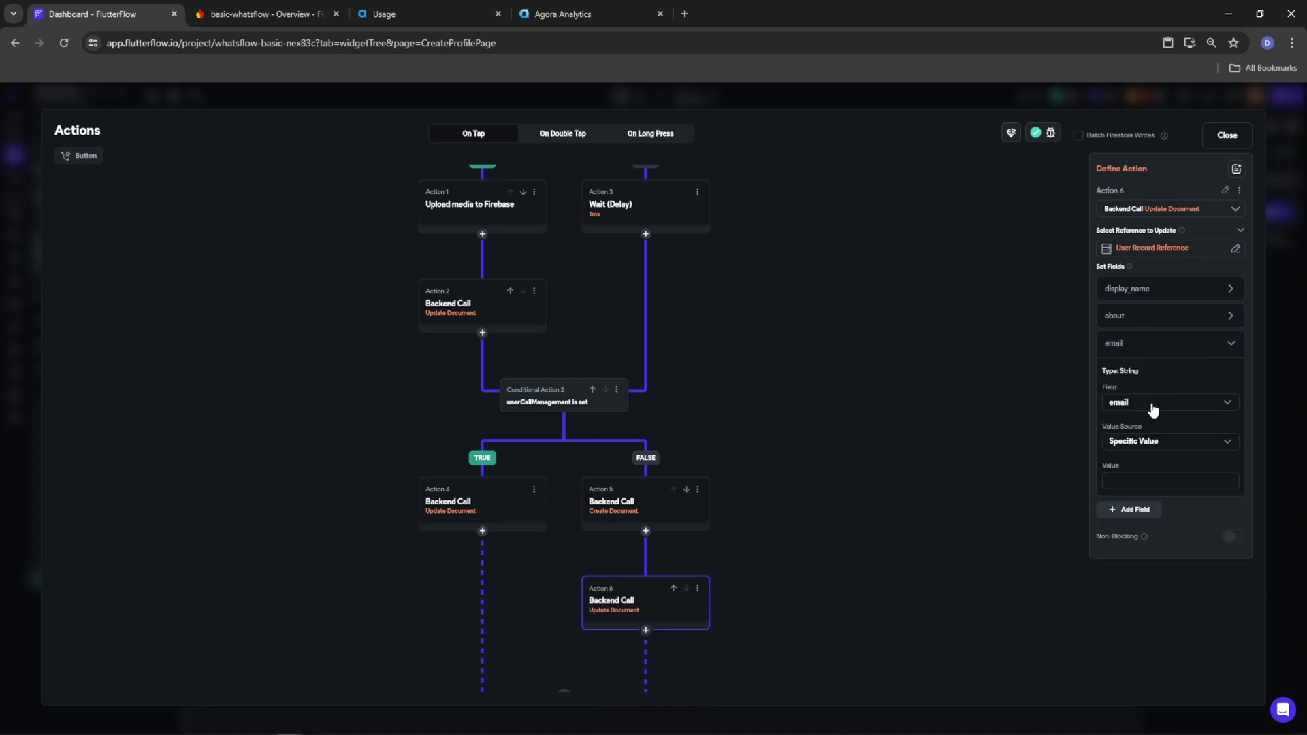
pyautogui.click(1152, 409)
pyautogui.click(1138, 536)
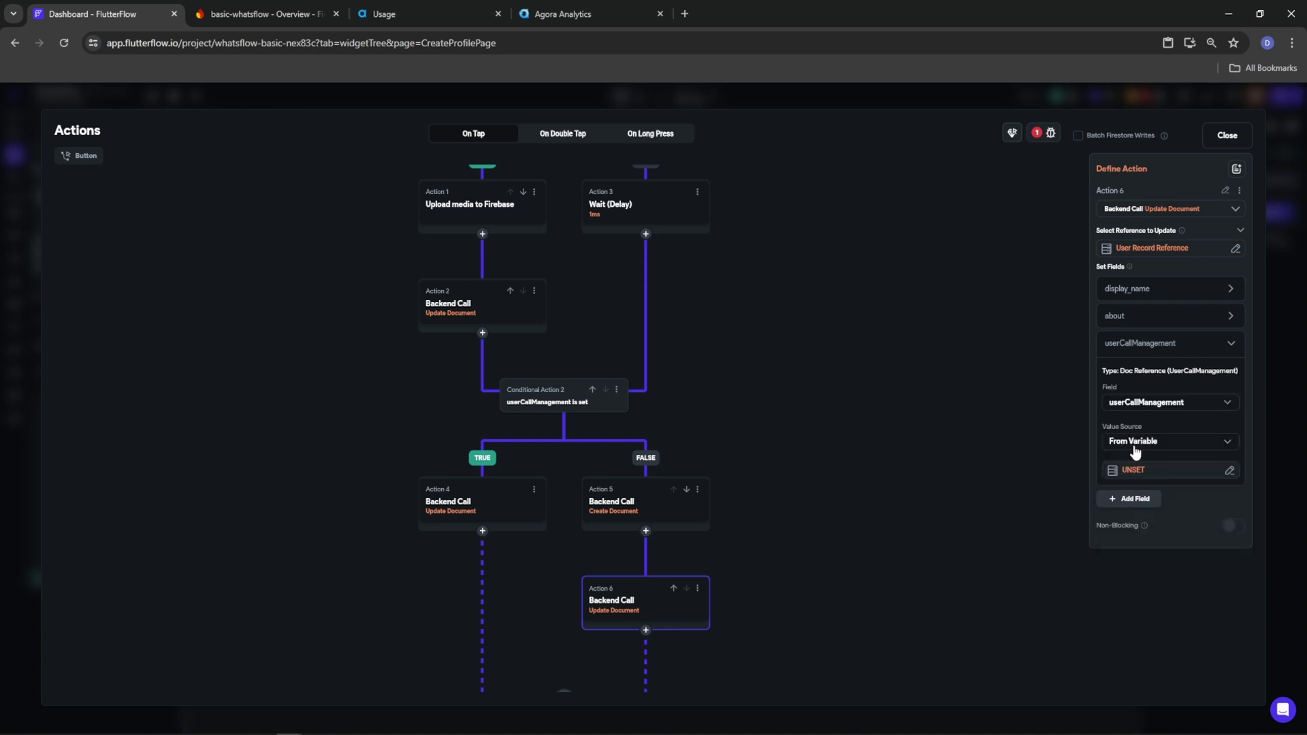
pyautogui.click(1133, 471)
pyautogui.scroll(-2, 987, 613)
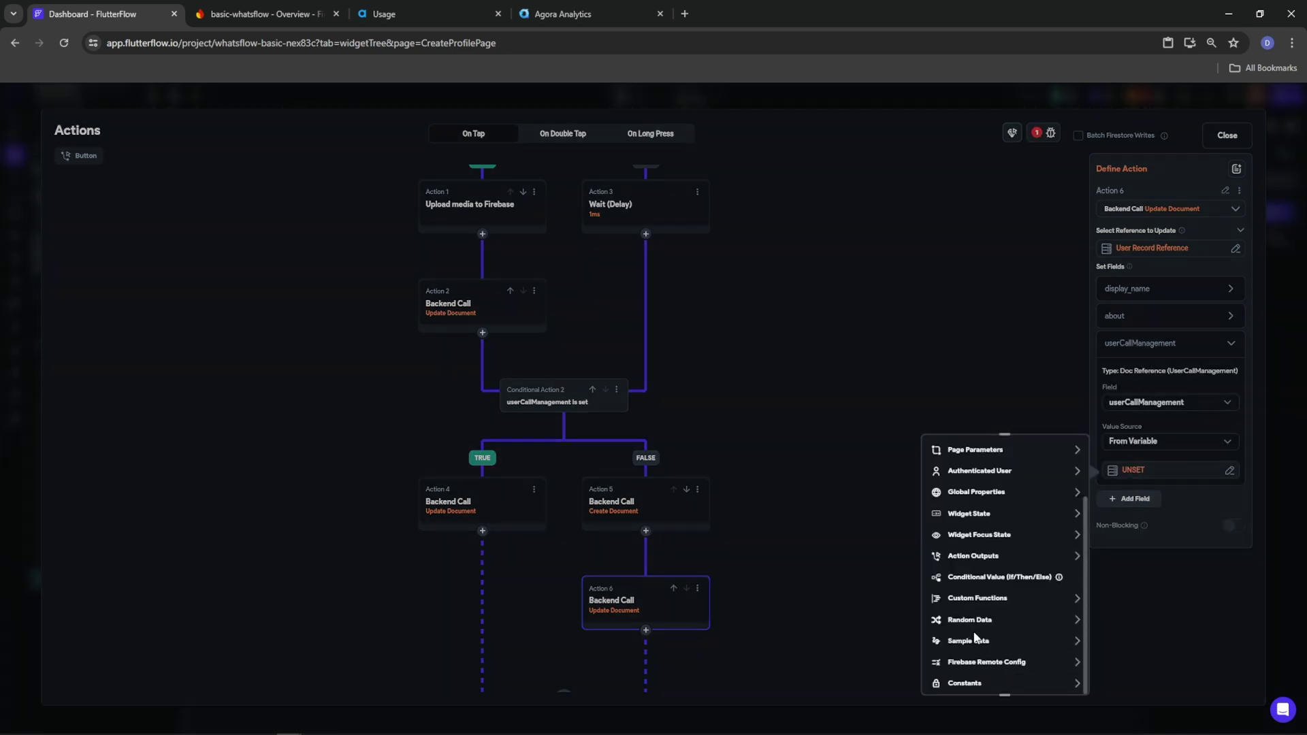
pyautogui.click(984, 557)
pyautogui.click(976, 591)
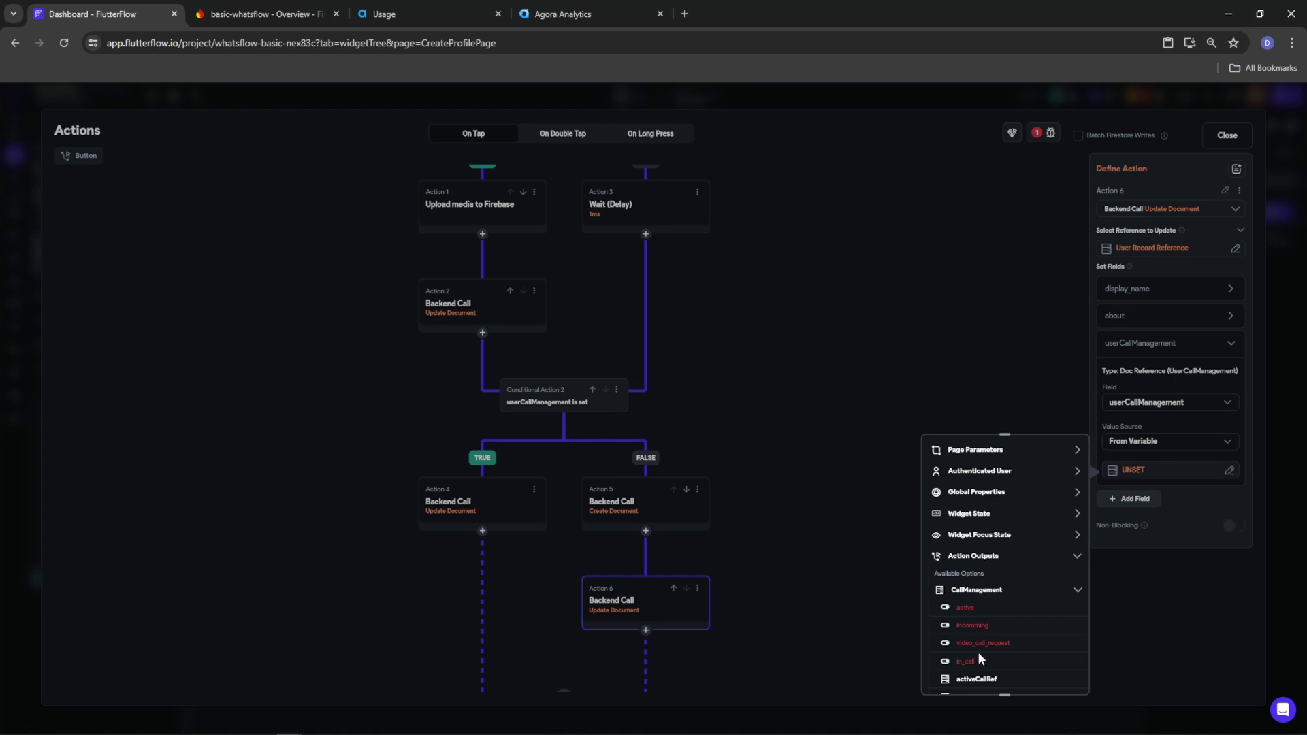
pyautogui.scroll(-2, 984, 658)
pyautogui.click(984, 624)
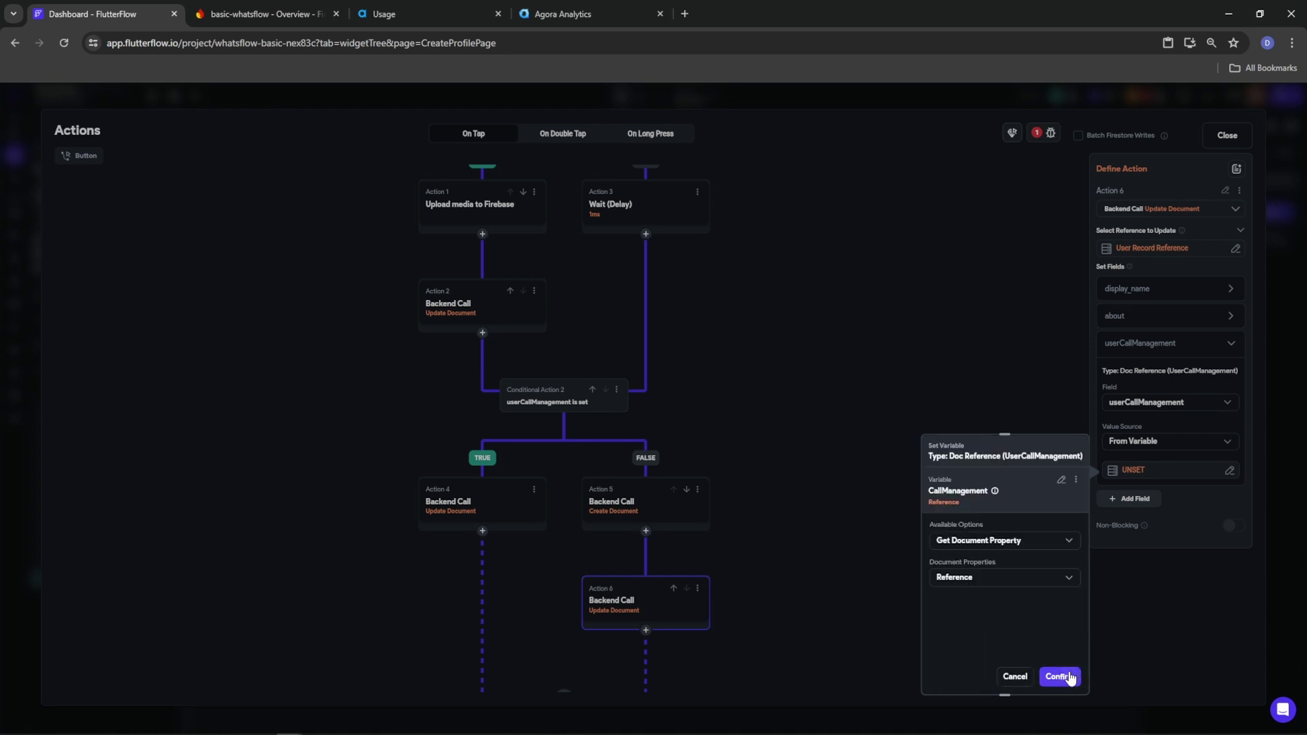
pyautogui.click(1059, 677)
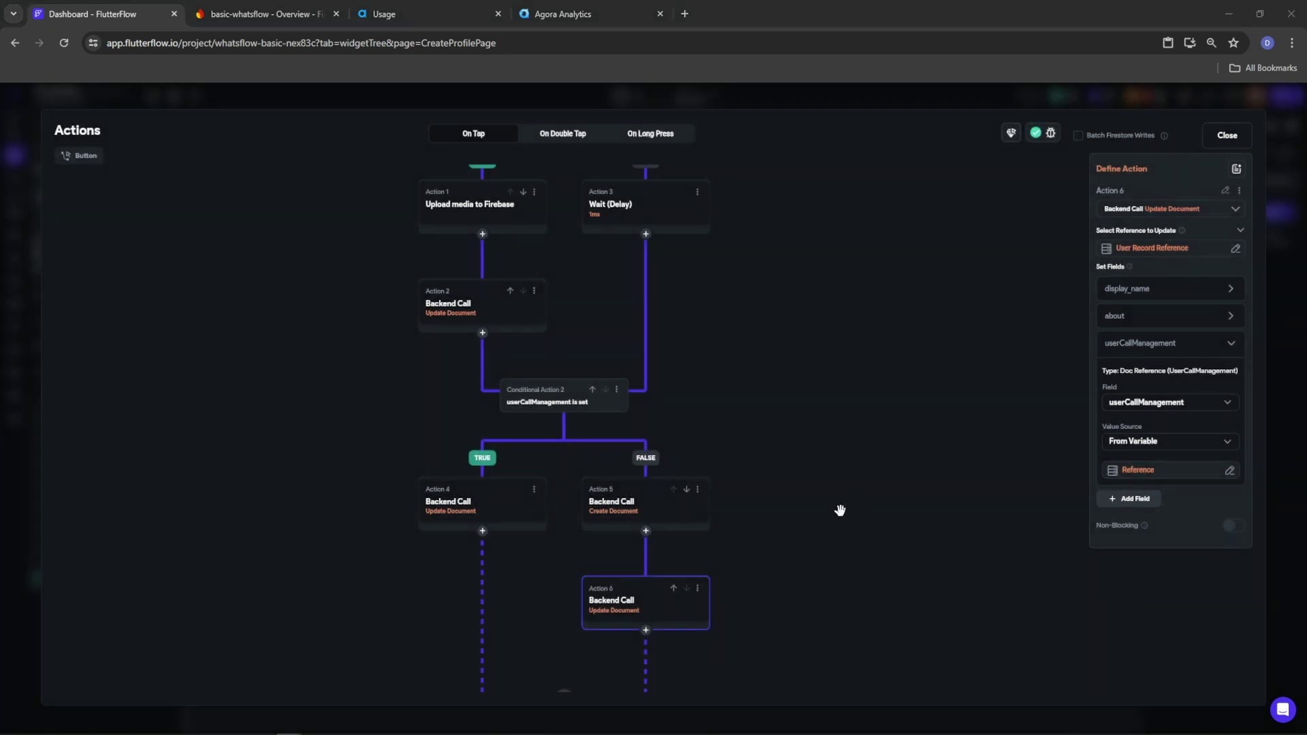
pyautogui.scroll(-3, 842, 505)
pyautogui.click(611, 488)
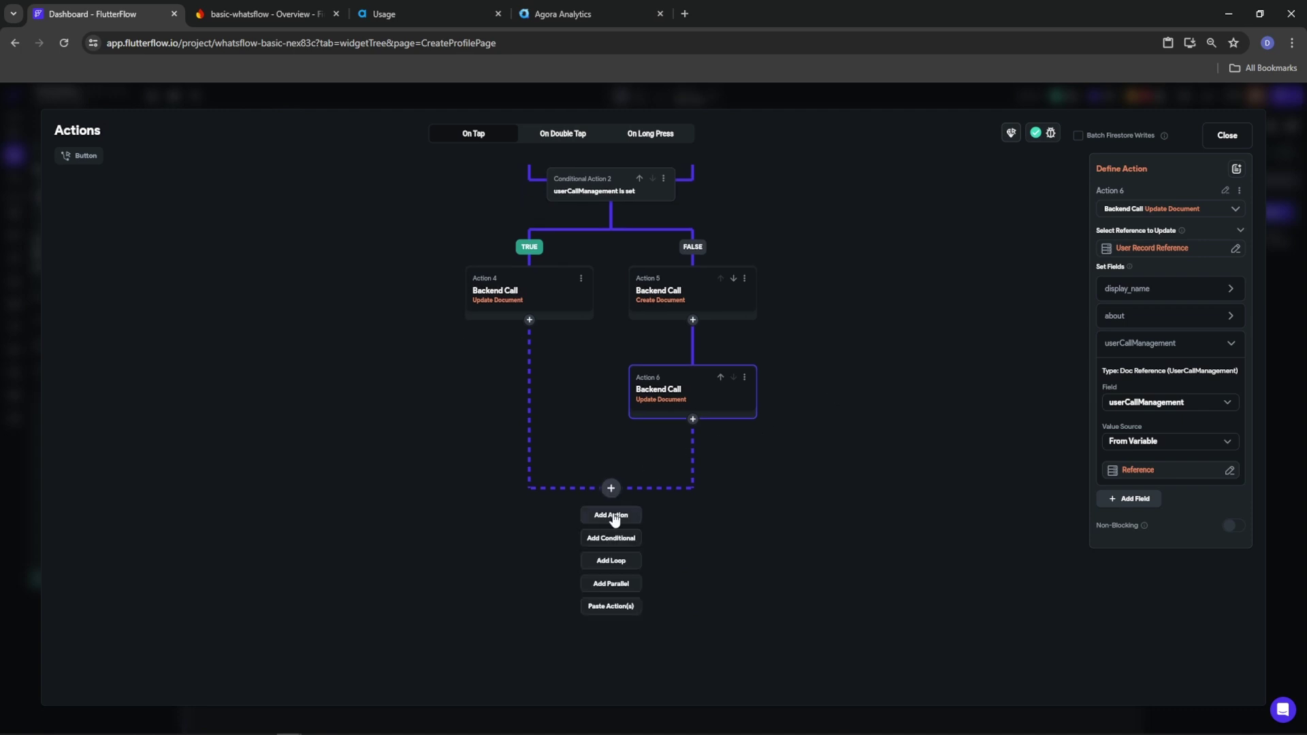
# Add a final Navigate To Chat_Home_Page, back navigation off, 250 ms Slide Up transition
pyautogui.click(611, 516)
pyautogui.click(1152, 286)
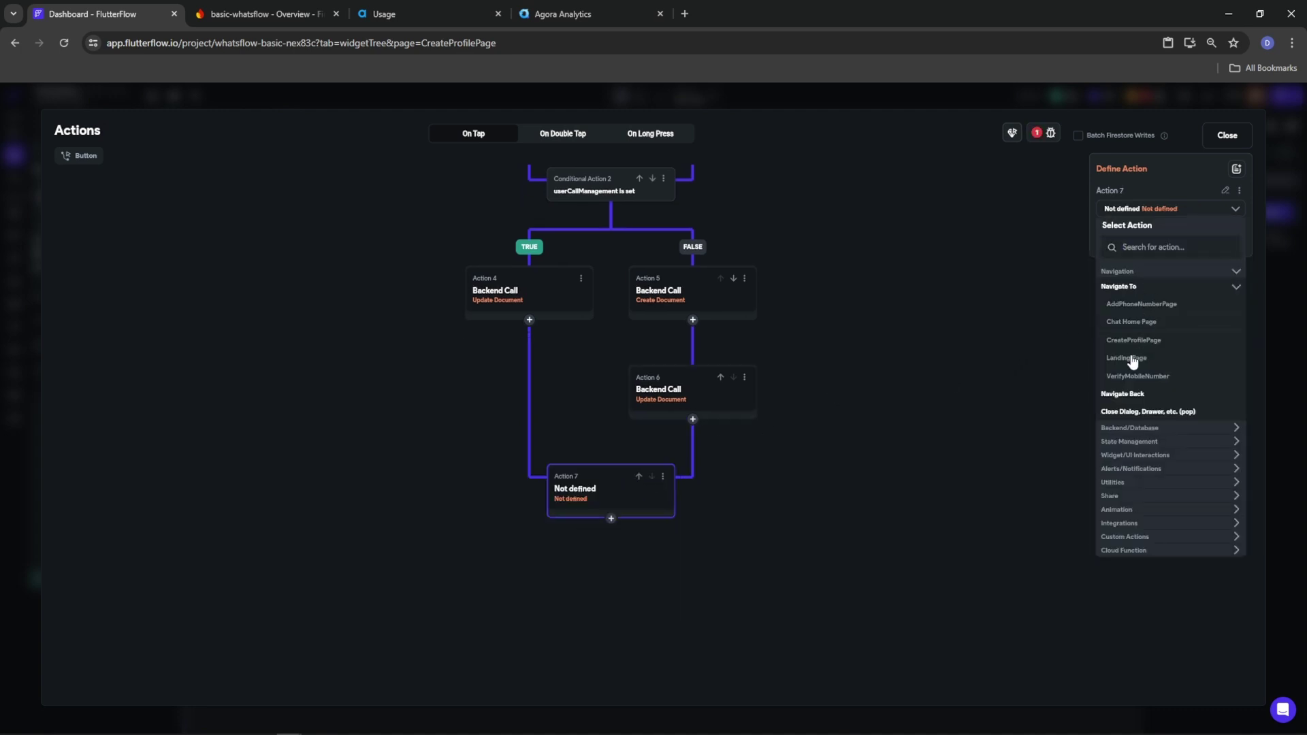
pyautogui.click(1133, 322)
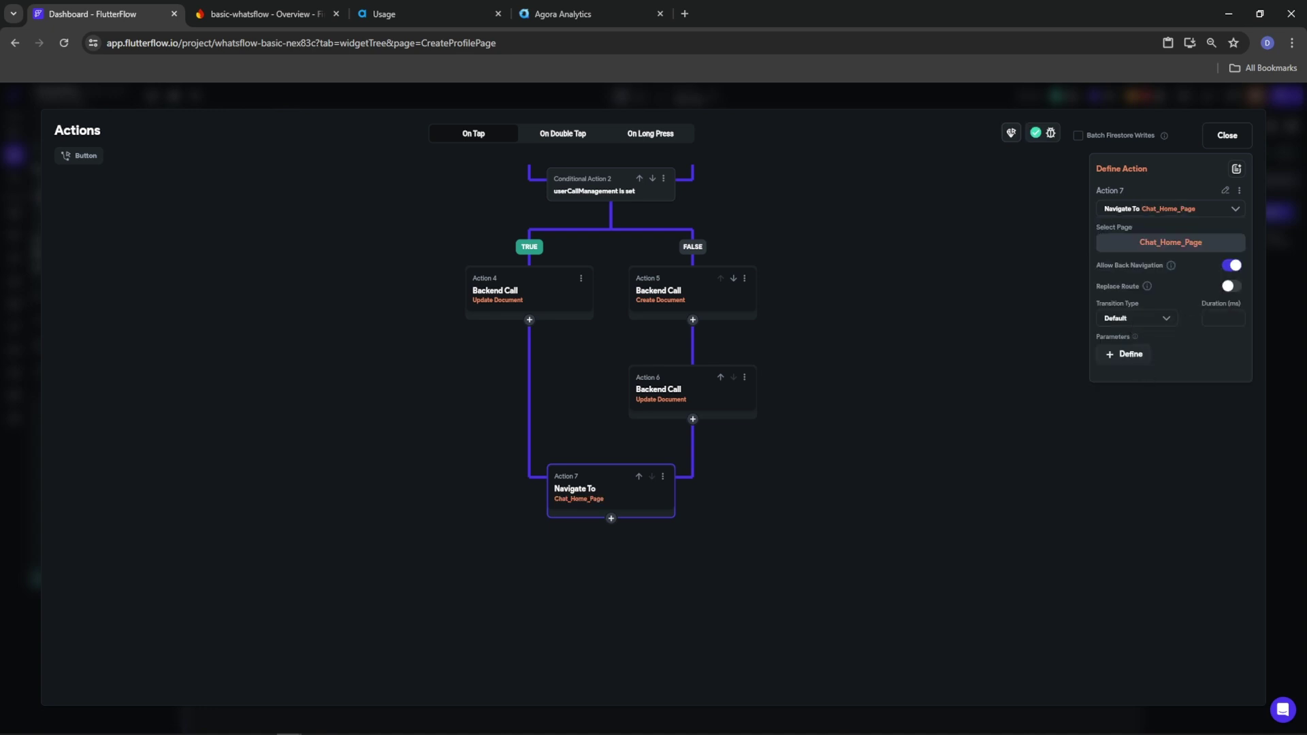
pyautogui.click(1234, 265)
pyautogui.click(1166, 300)
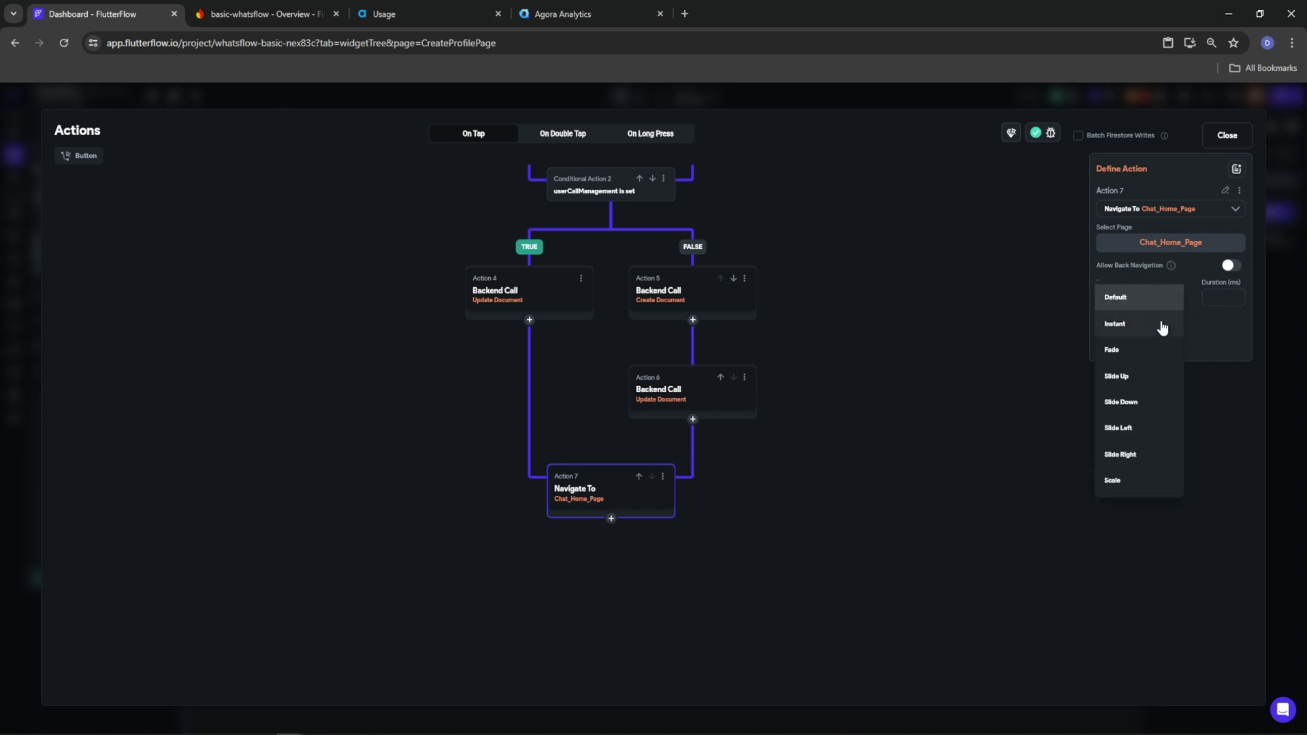
pyautogui.click(1132, 380)
pyautogui.write('250')
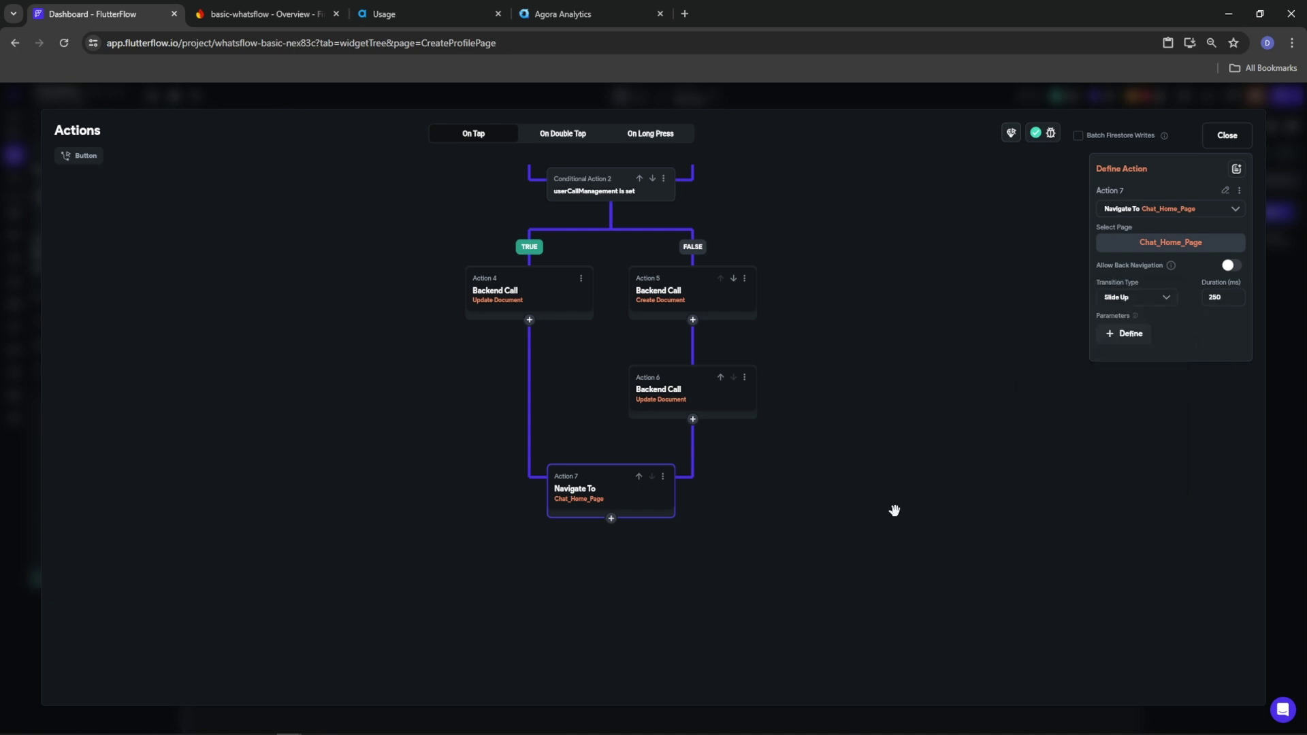
pyautogui.click(1226, 136)
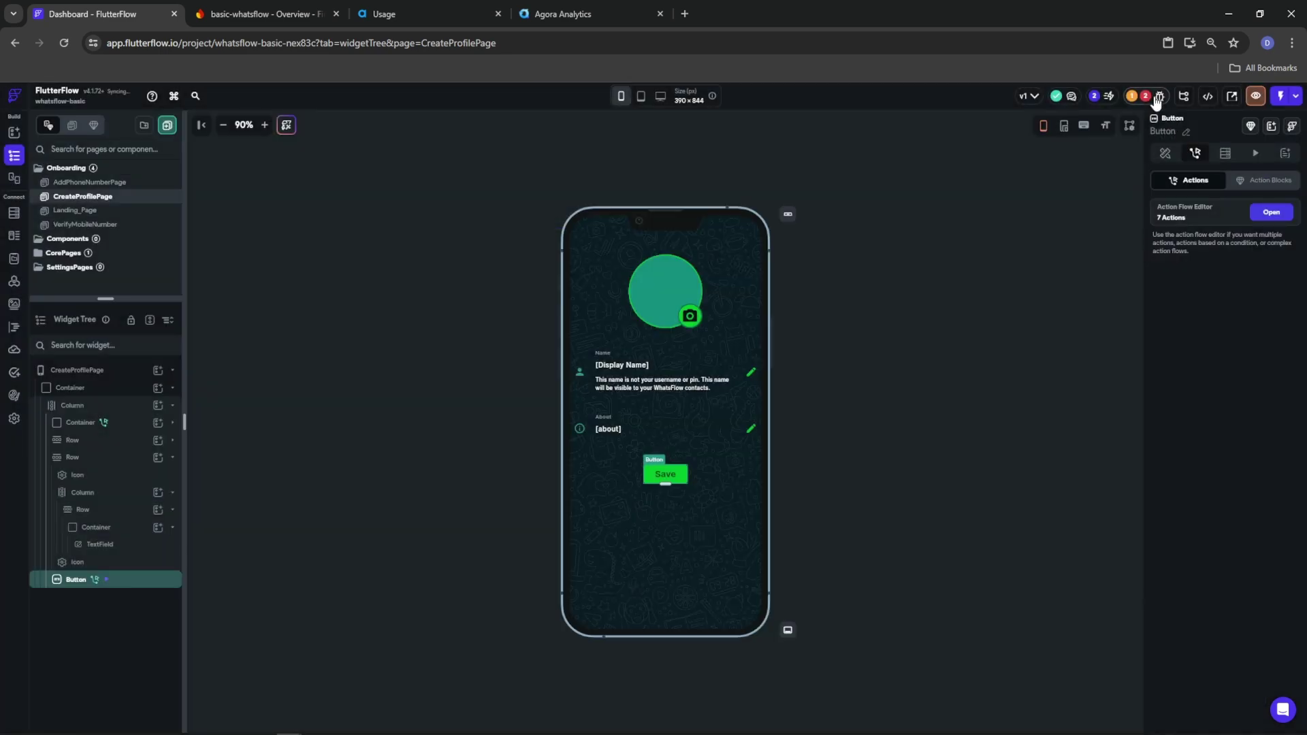
# Deploy the Firebase Storage rules from the Firebase Setup issue, then open Firestore settings
pyautogui.click(1157, 98)
pyautogui.click(1077, 237)
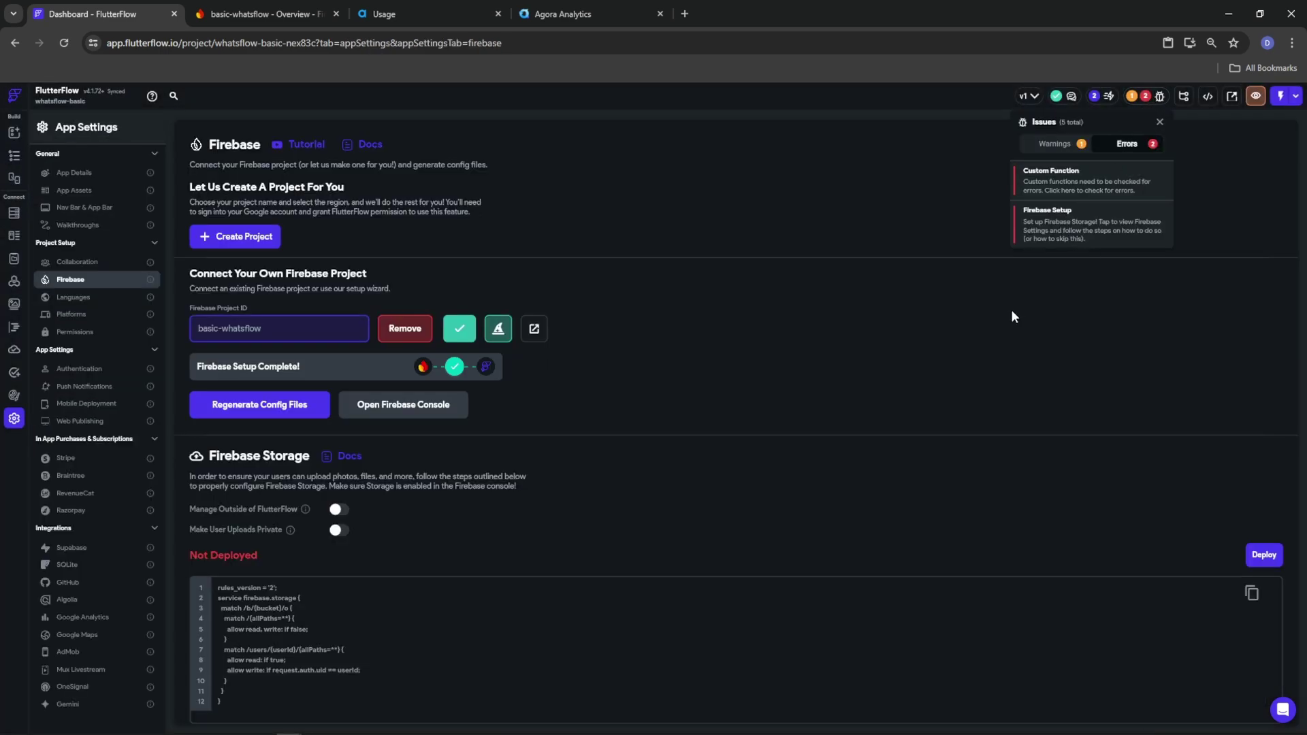
pyautogui.click(1253, 553)
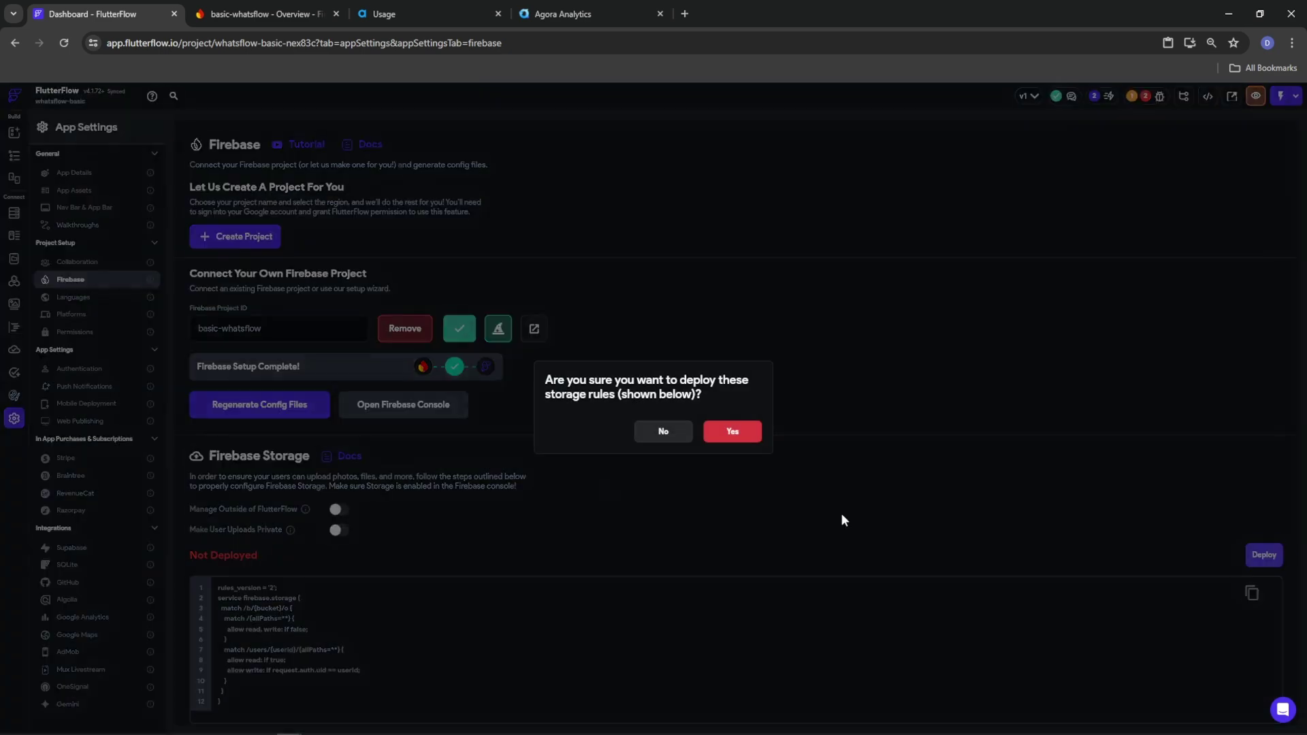
pyautogui.click(733, 433)
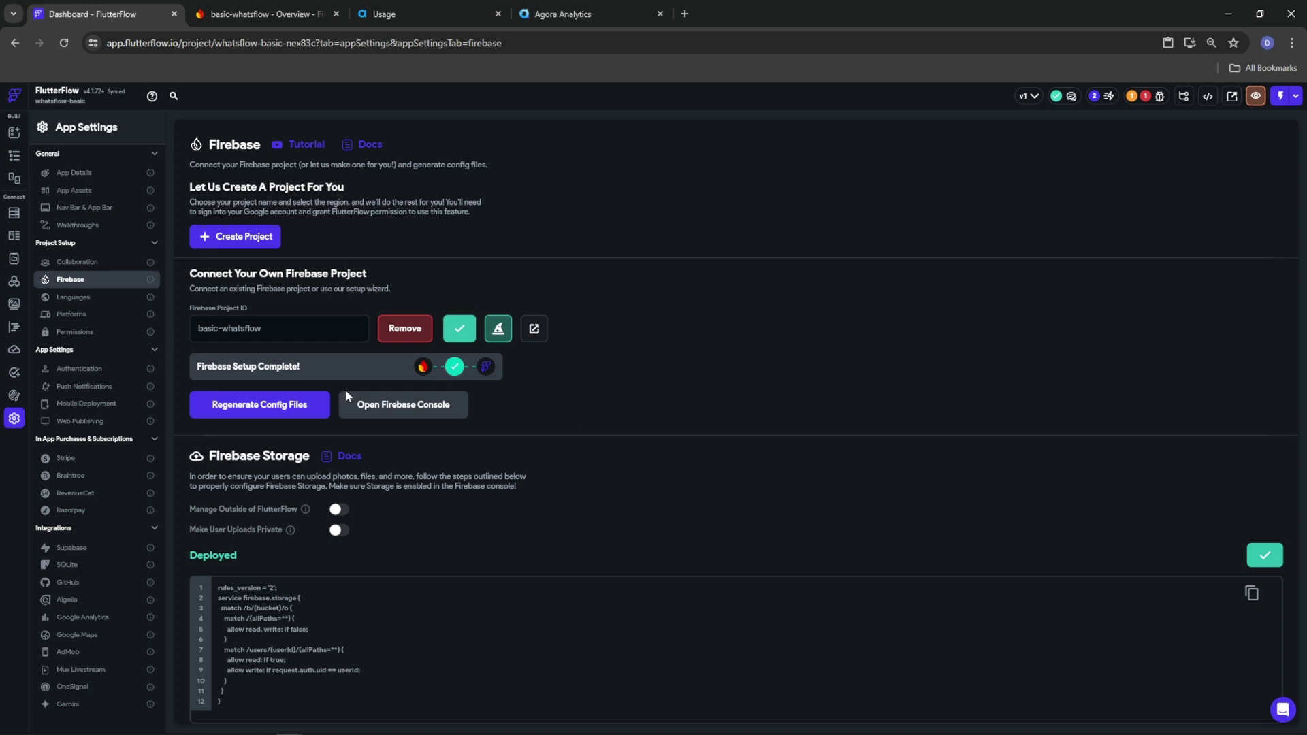
pyautogui.click(14, 213)
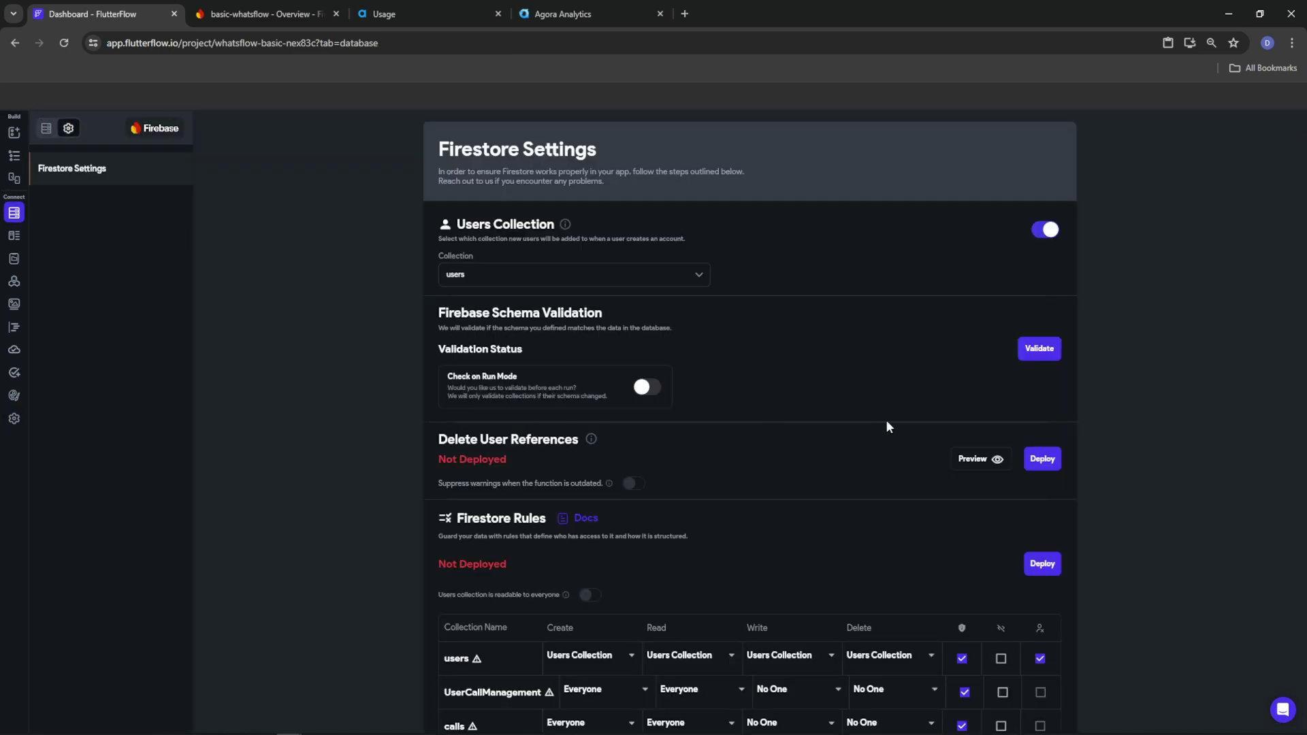
# Set create, read, write and delete on users to Authenticated Users
pyautogui.scroll(-5, 666, 403)
pyautogui.click(564, 320)
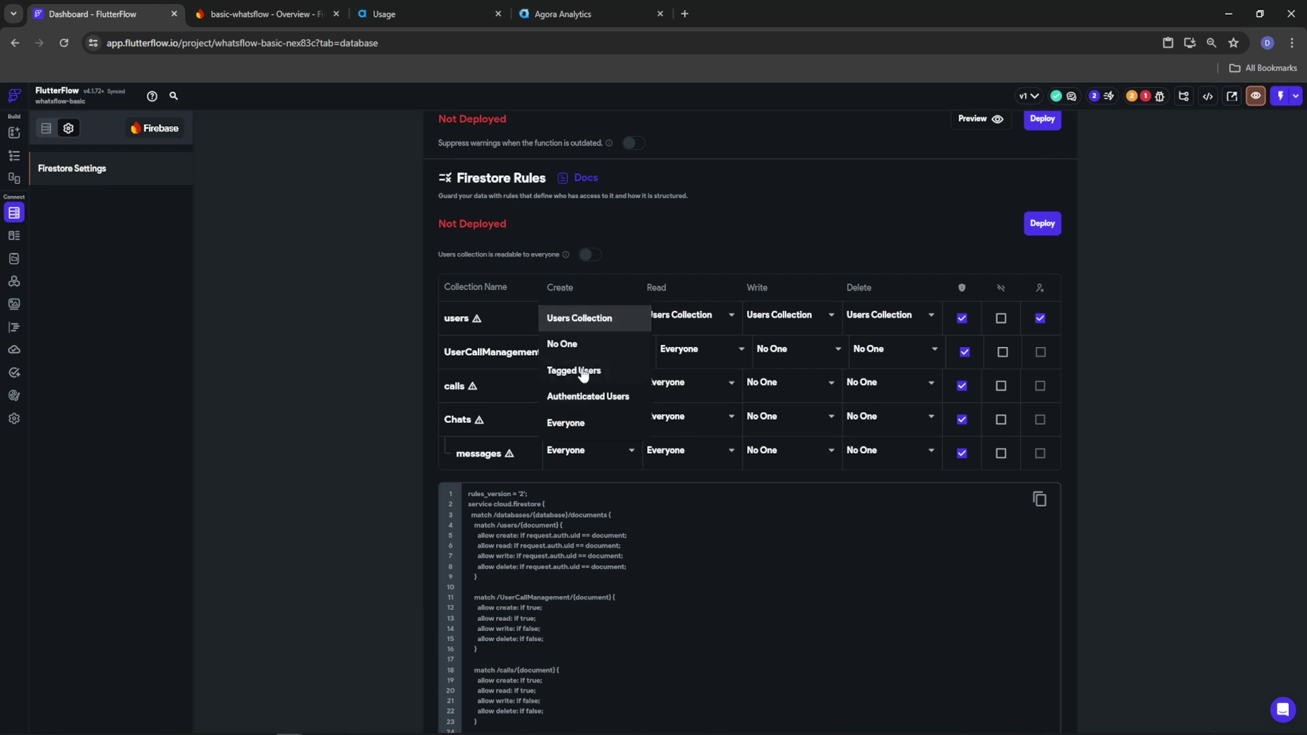
pyautogui.click(596, 393)
pyautogui.click(718, 319)
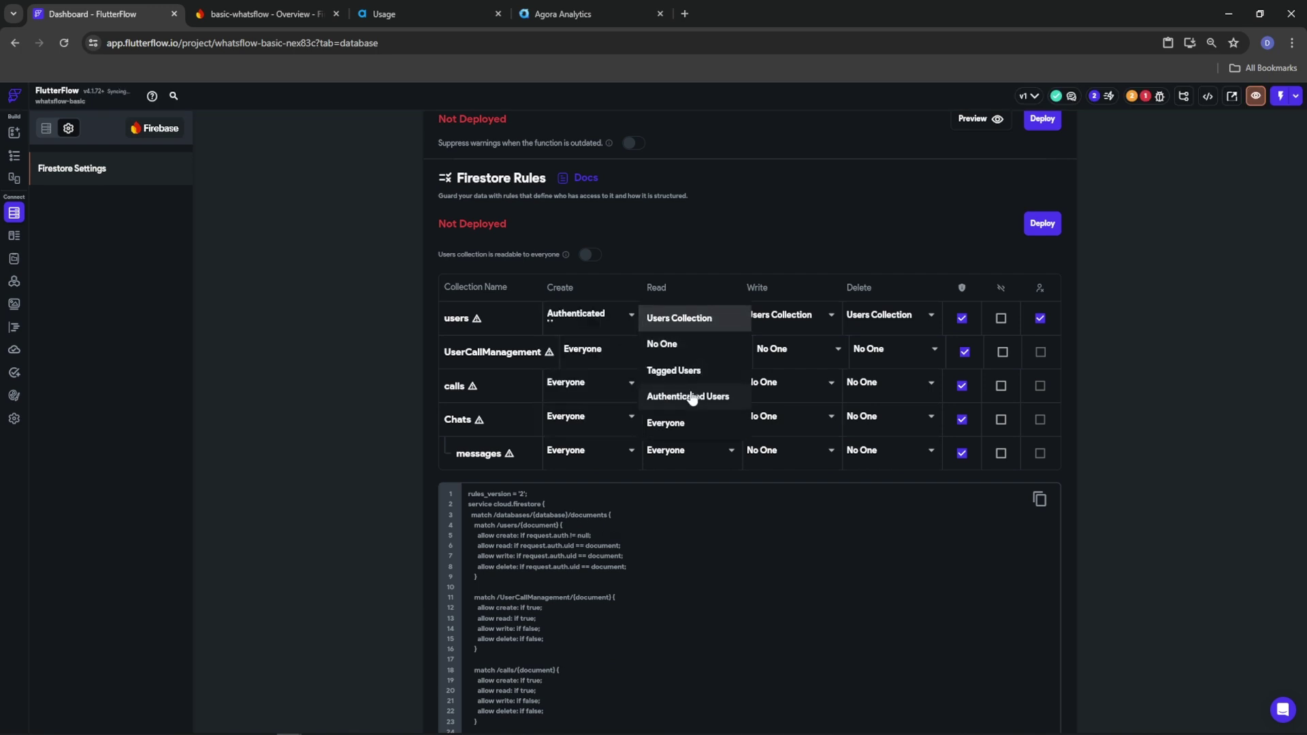
pyautogui.click(708, 396)
pyautogui.click(778, 320)
pyautogui.click(772, 396)
pyautogui.click(885, 316)
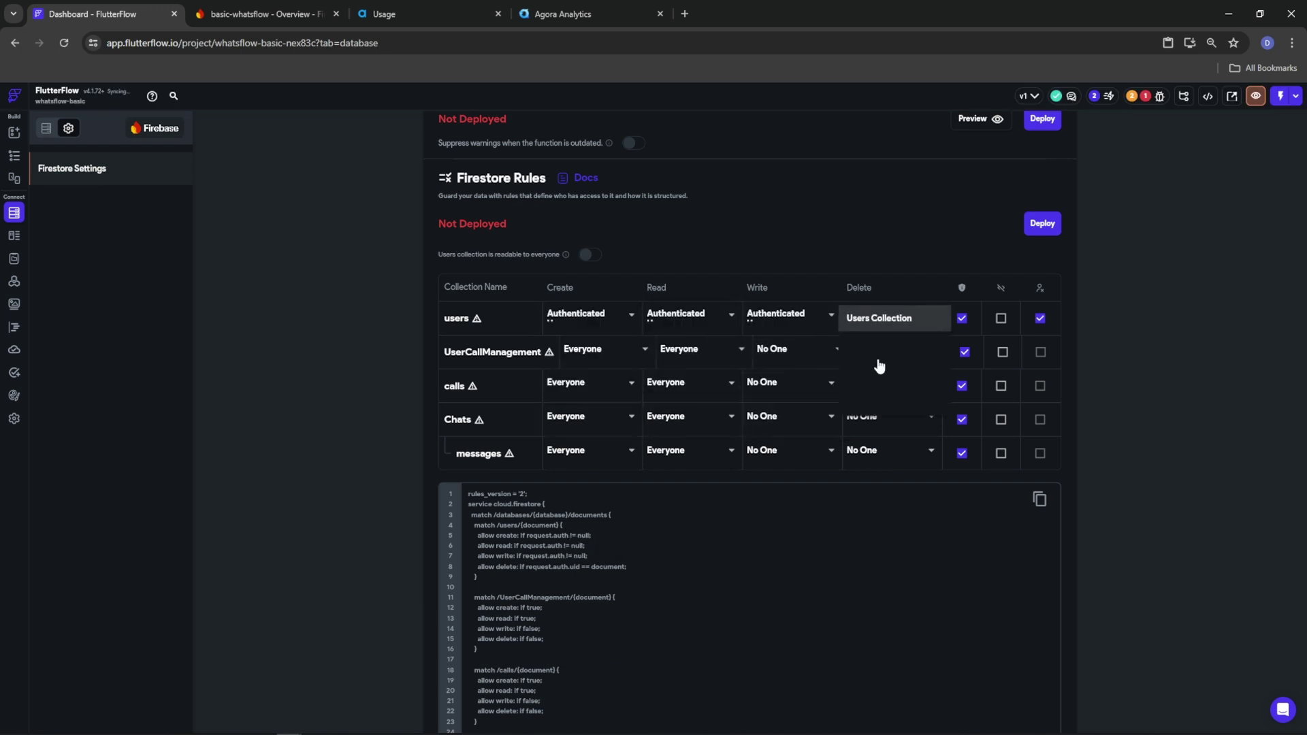
pyautogui.click(885, 396)
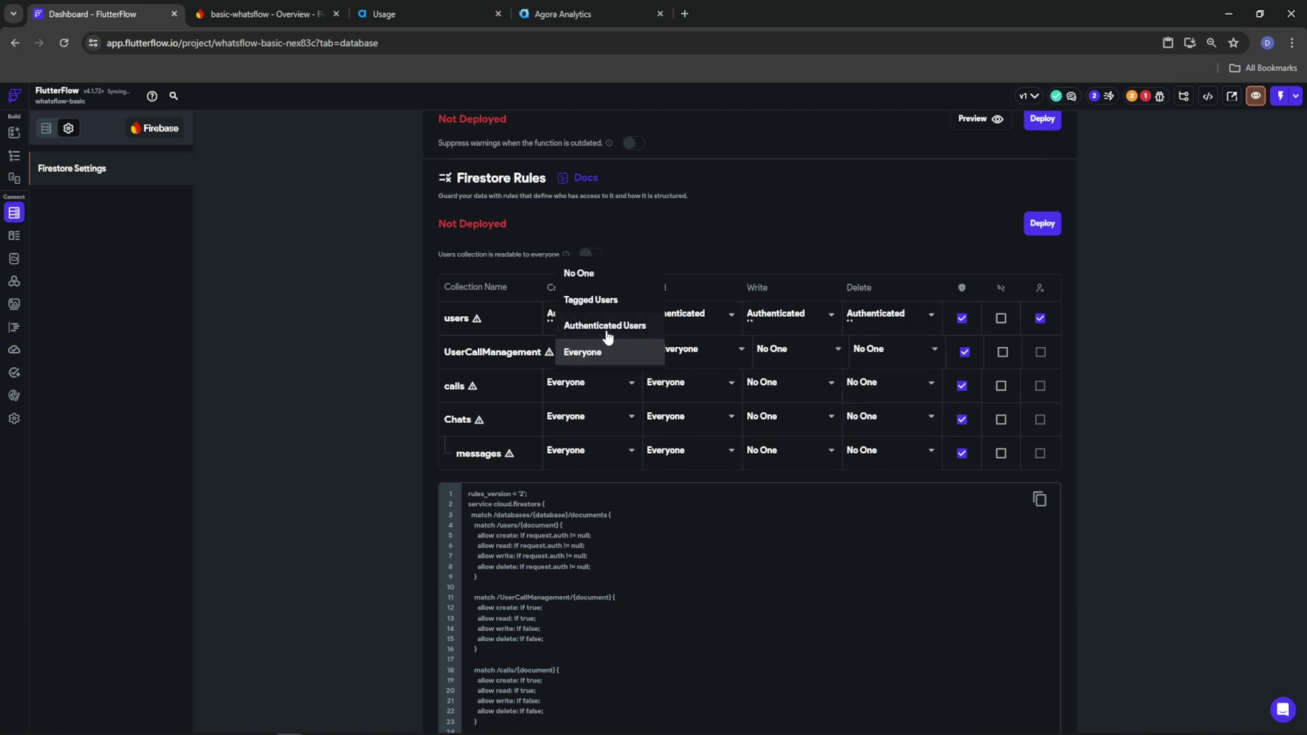
# Set create, read, write and delete on UserCallManagement to Authenticated Users
pyautogui.click(608, 328)
pyautogui.click(701, 350)
pyautogui.click(701, 326)
pyautogui.click(788, 358)
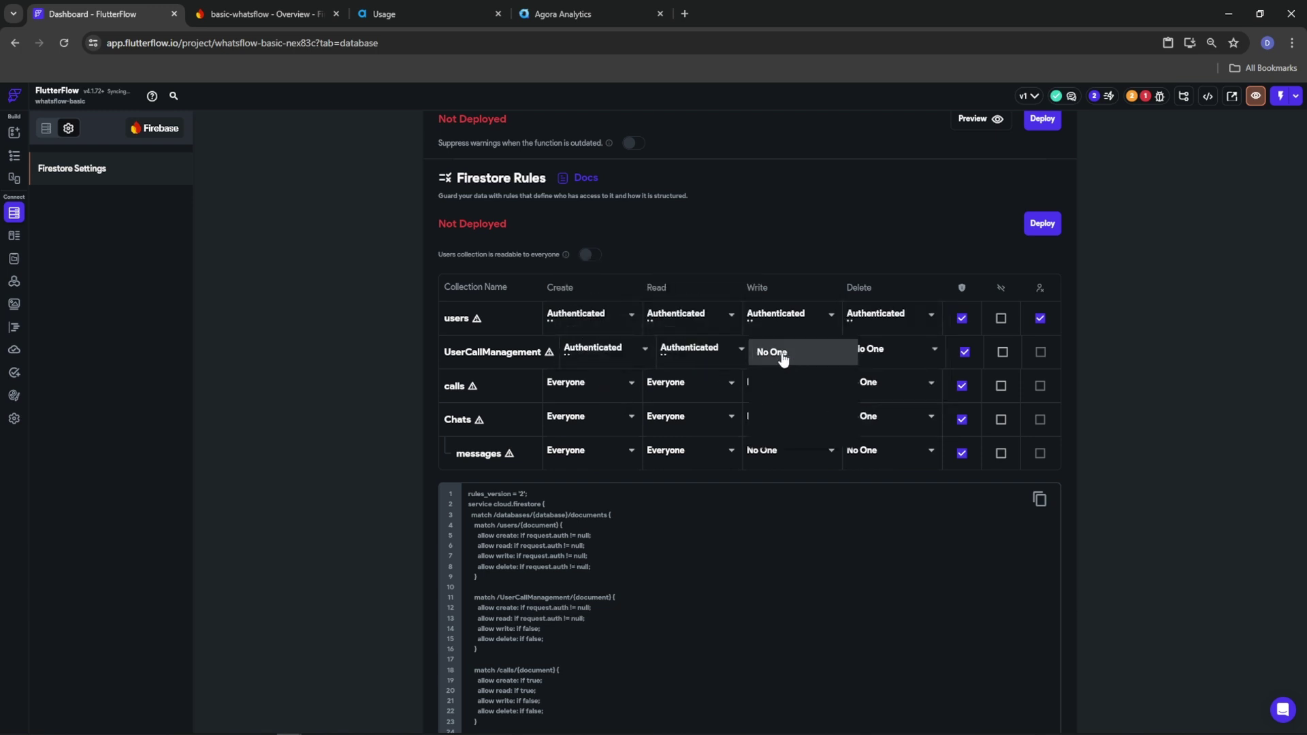
pyautogui.click(794, 404)
pyautogui.click(893, 351)
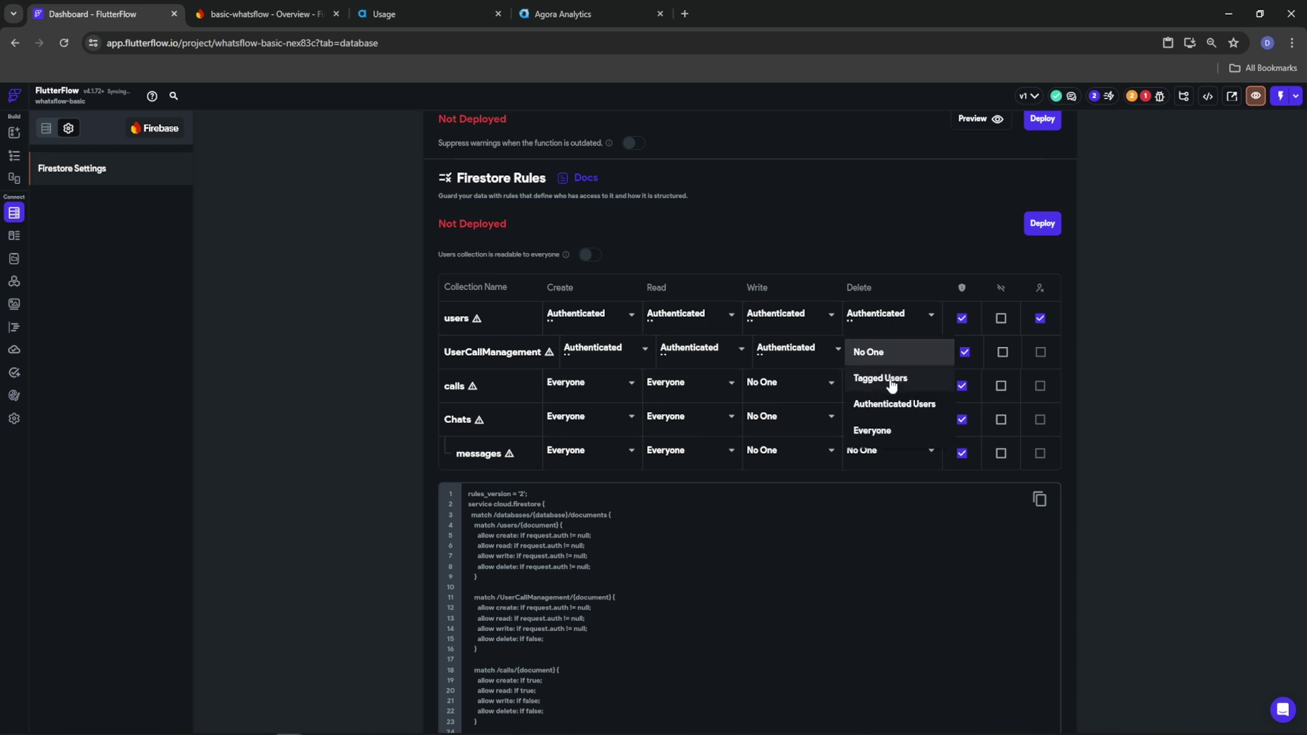
pyautogui.click(855, 404)
# Set create, read, write and delete on calls to Authenticated Users
pyautogui.click(605, 391)
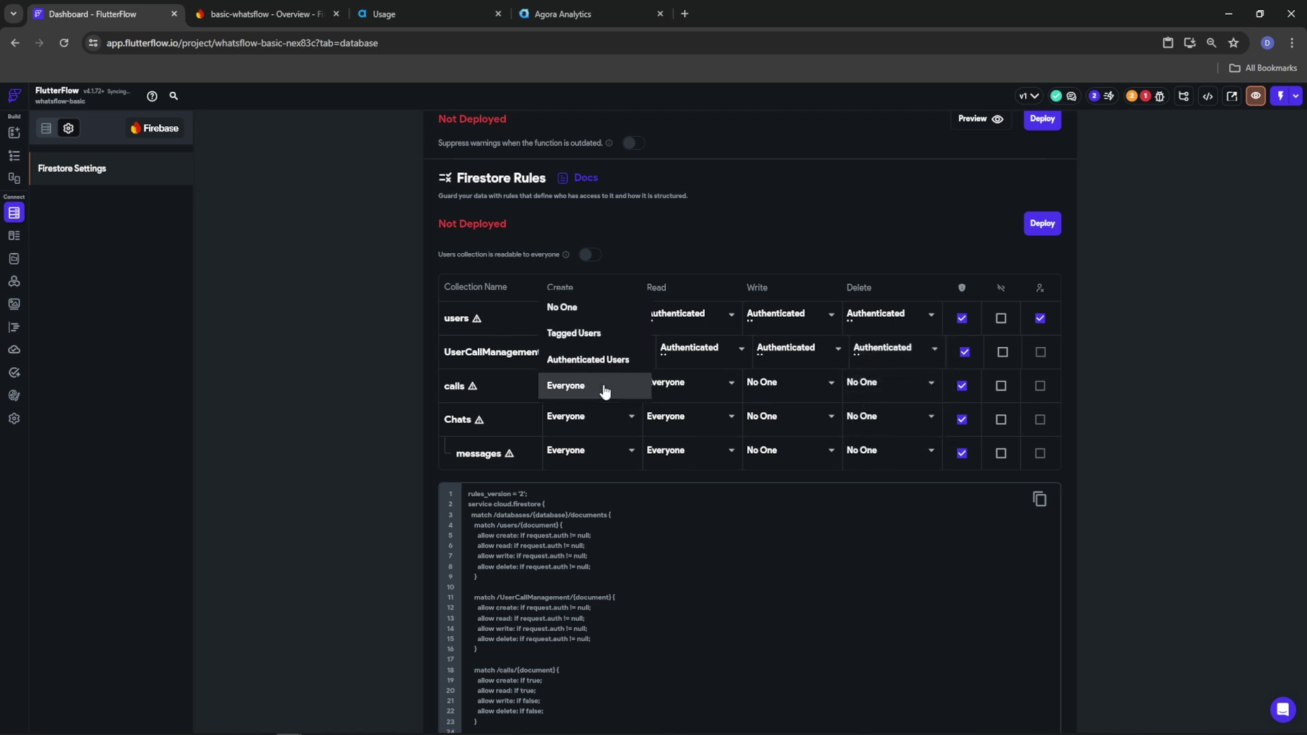
pyautogui.click(596, 361)
pyautogui.click(684, 383)
pyautogui.click(688, 359)
pyautogui.click(787, 382)
pyautogui.click(788, 438)
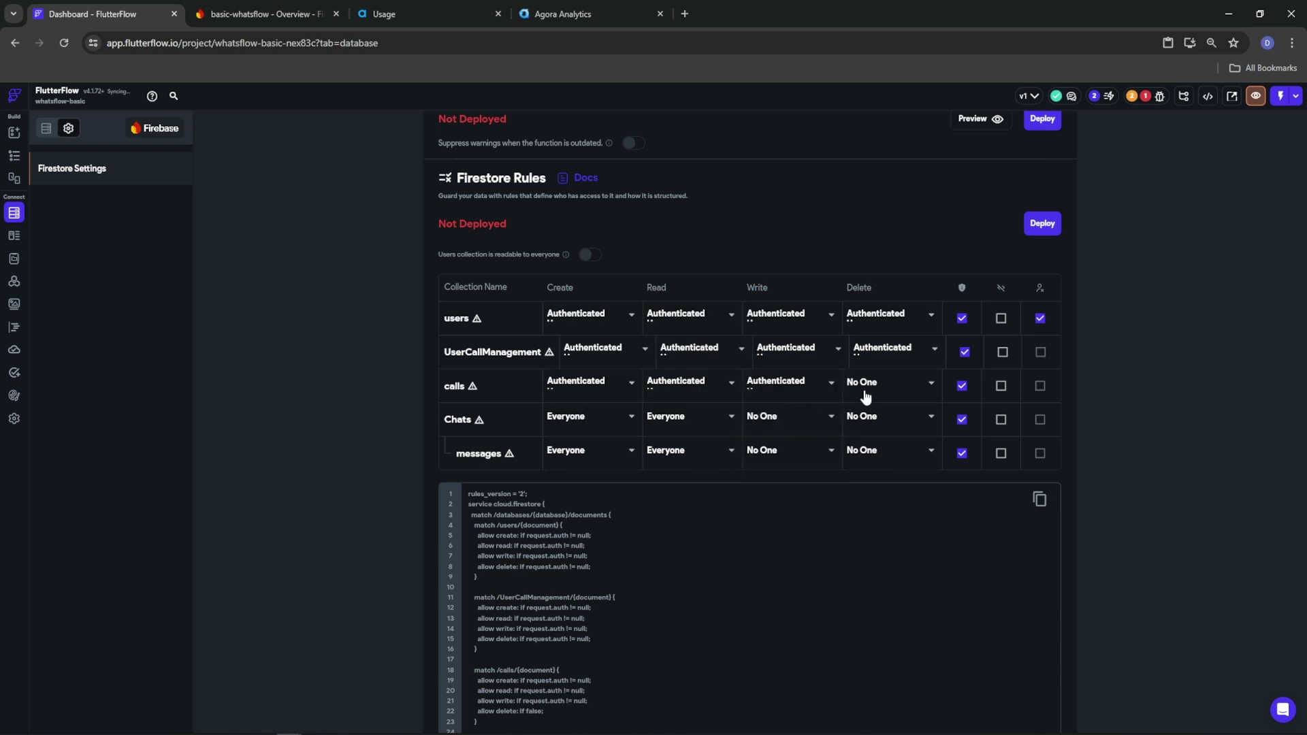
pyautogui.click(863, 394)
pyautogui.click(865, 437)
# Set create, read, write and delete on Chats to Authenticated Users
pyautogui.click(598, 451)
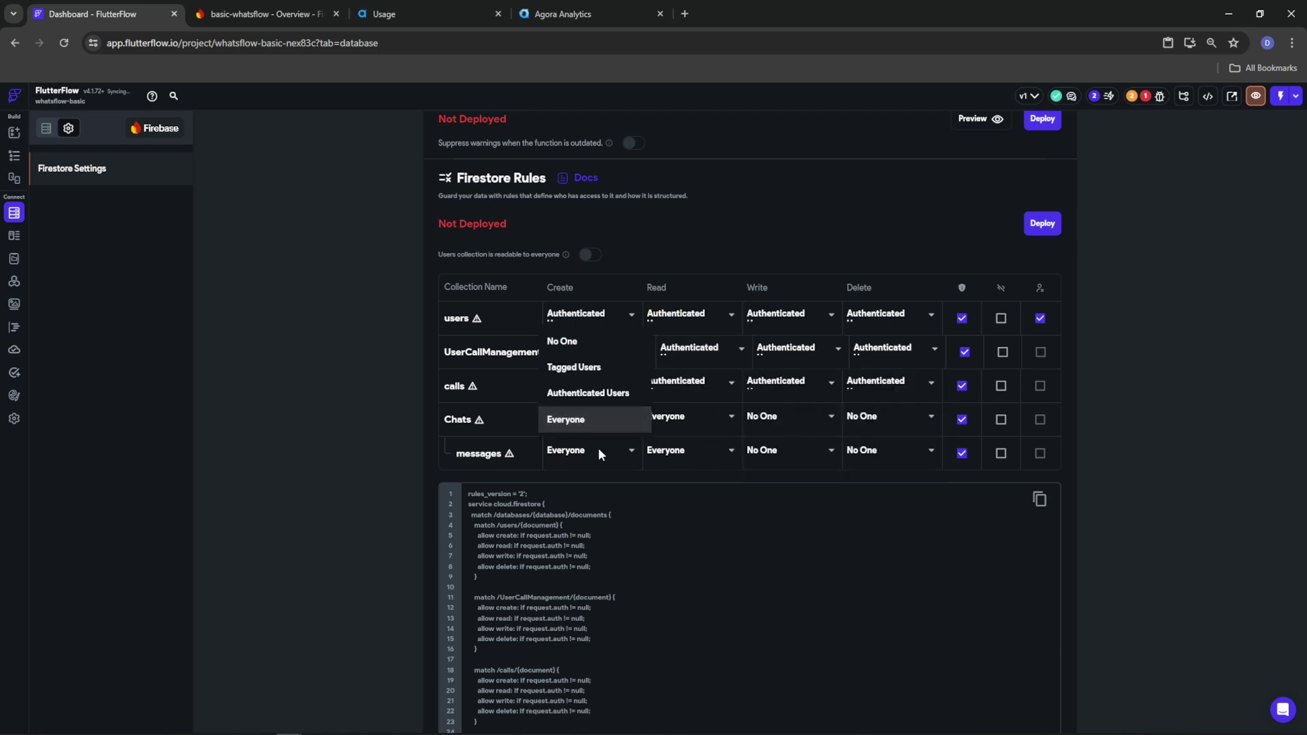
pyautogui.click(608, 395)
pyautogui.click(692, 422)
pyautogui.click(688, 394)
pyautogui.click(819, 420)
pyautogui.click(784, 471)
pyautogui.click(879, 418)
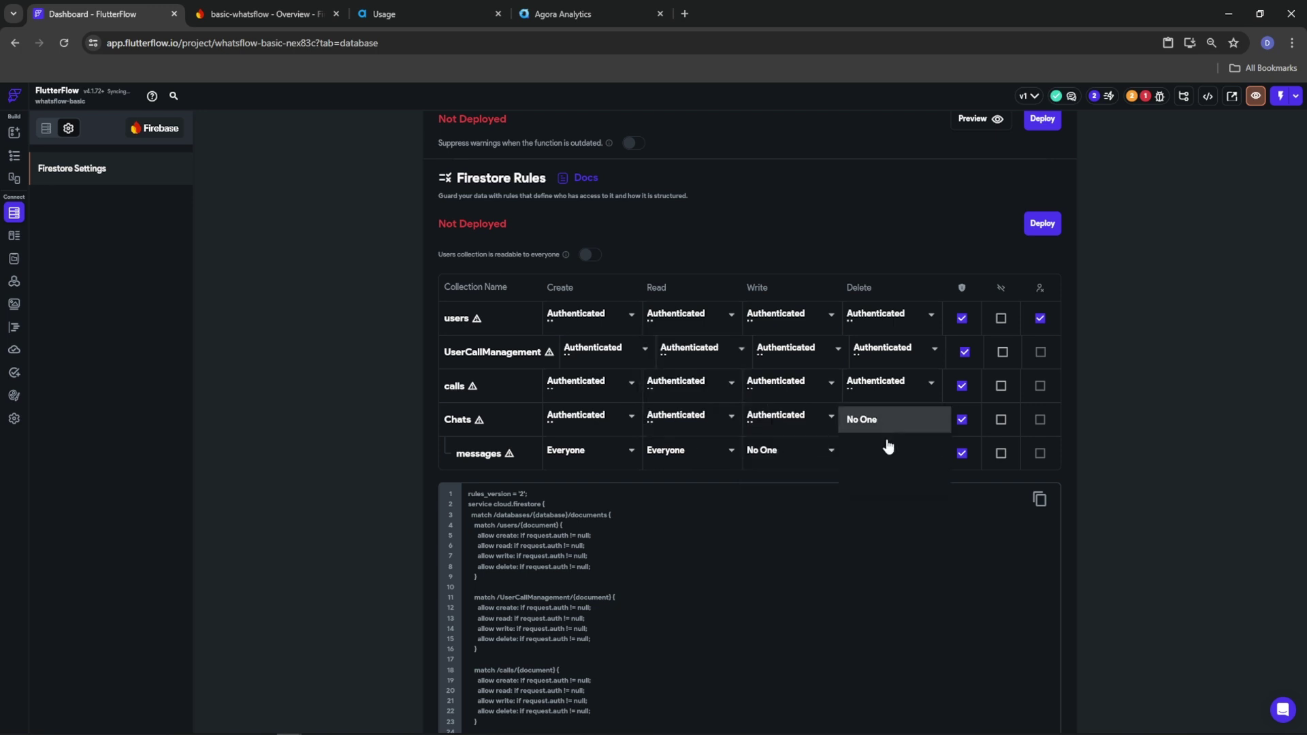
pyautogui.click(881, 473)
# Change Chats creation to Tagged Users and save the rule
pyautogui.click(615, 453)
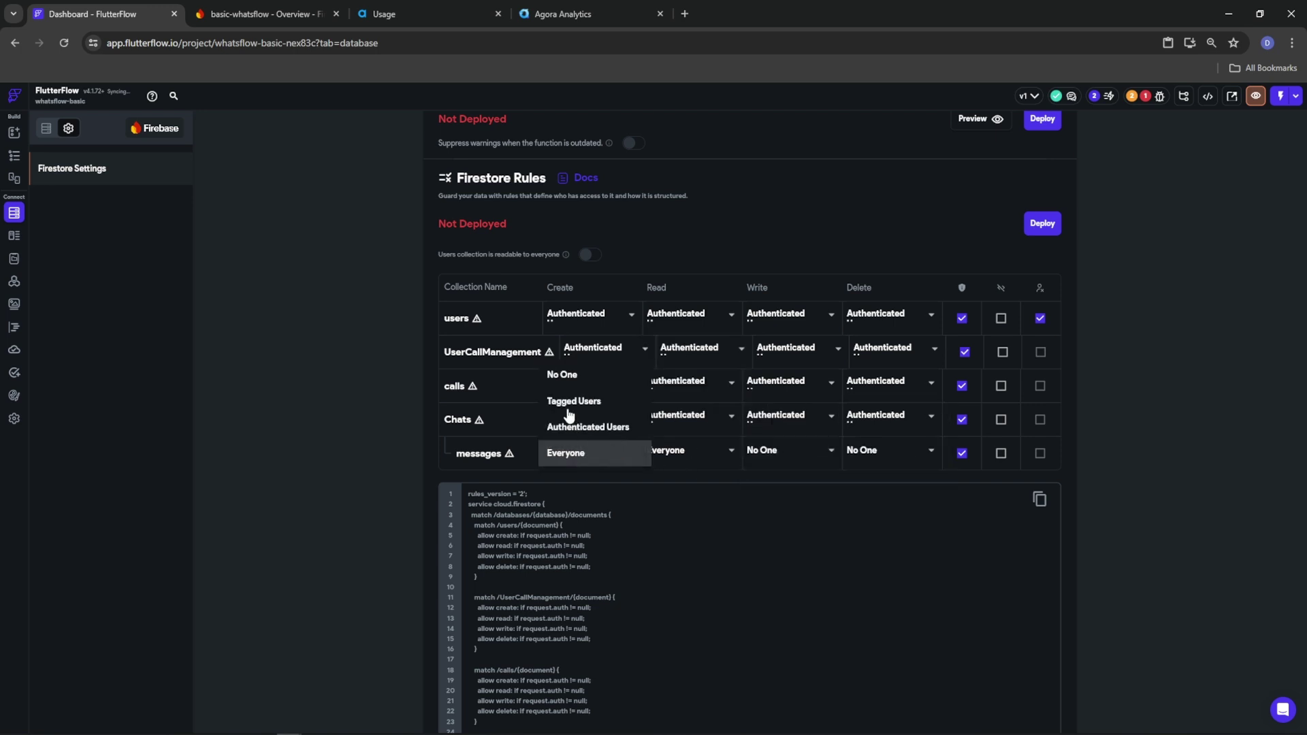
pyautogui.click(480, 427)
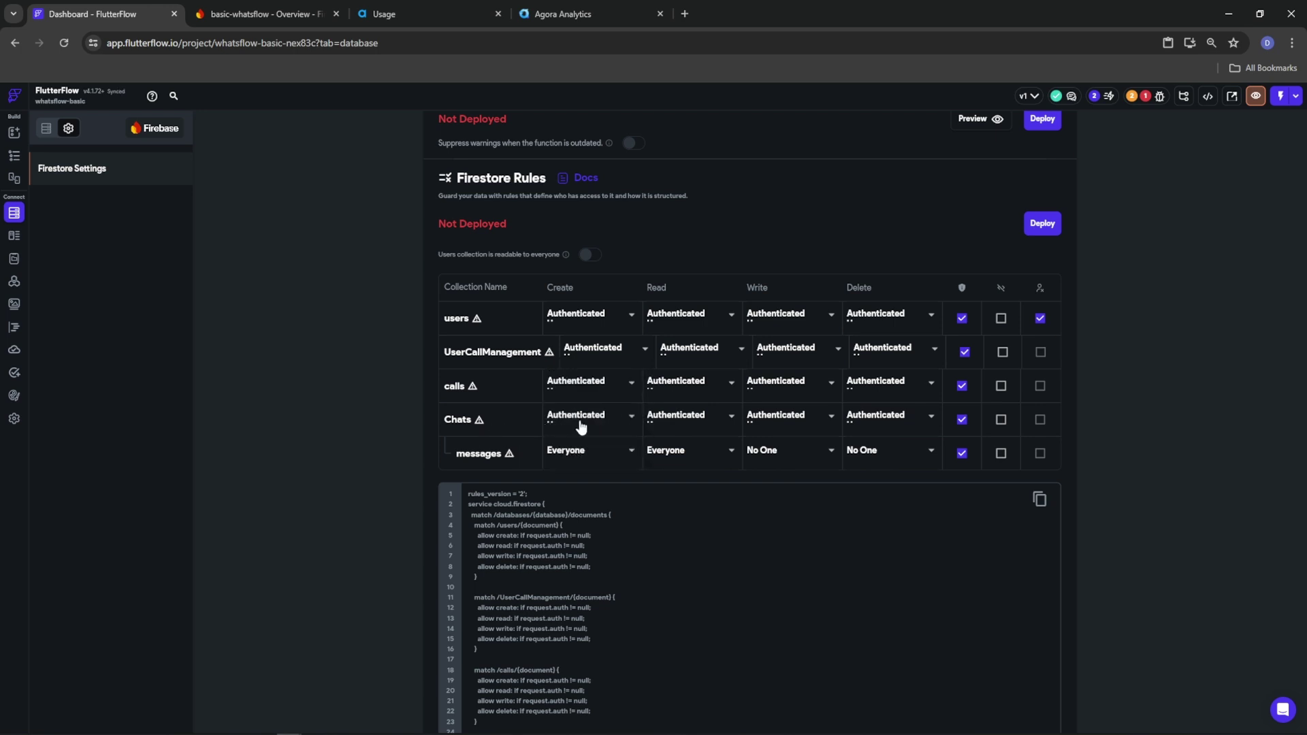
pyautogui.click(580, 427)
pyautogui.click(578, 395)
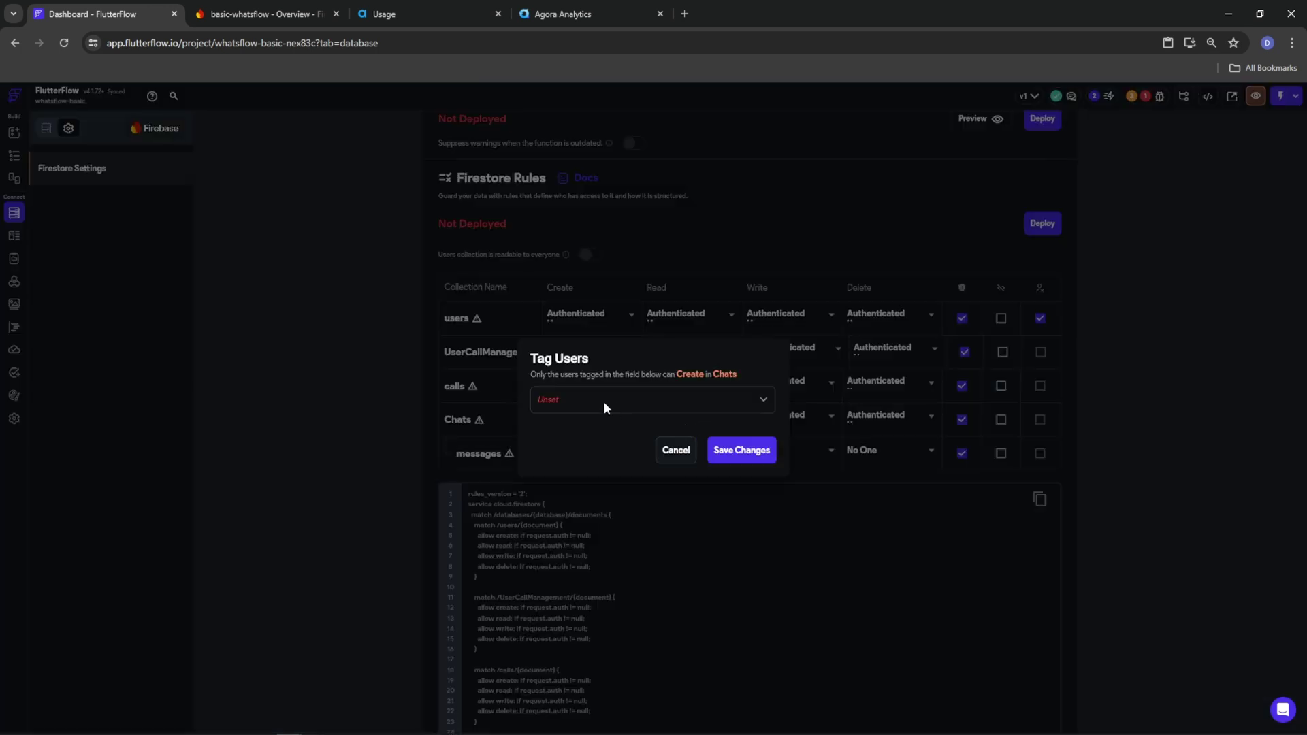
pyautogui.click(711, 453)
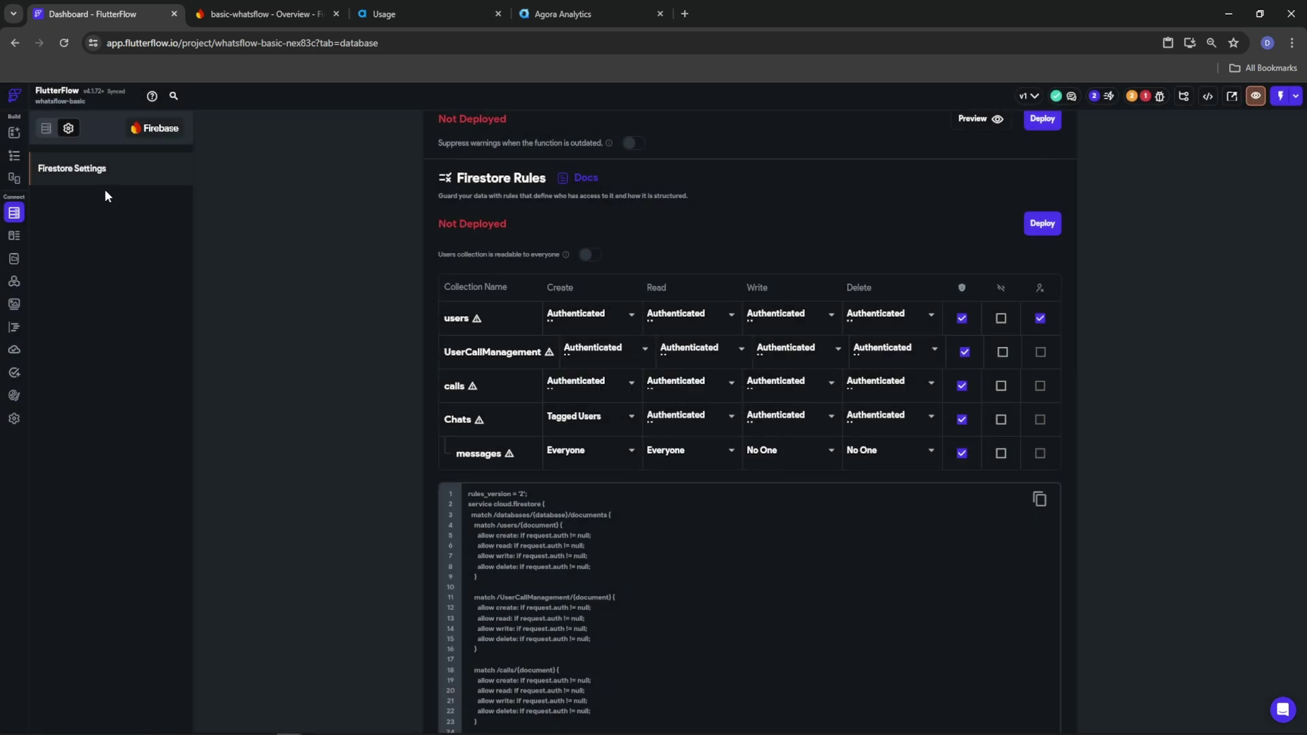
# Add a 'users' field to Chats as a list of Document References to Users
pyautogui.click(46, 128)
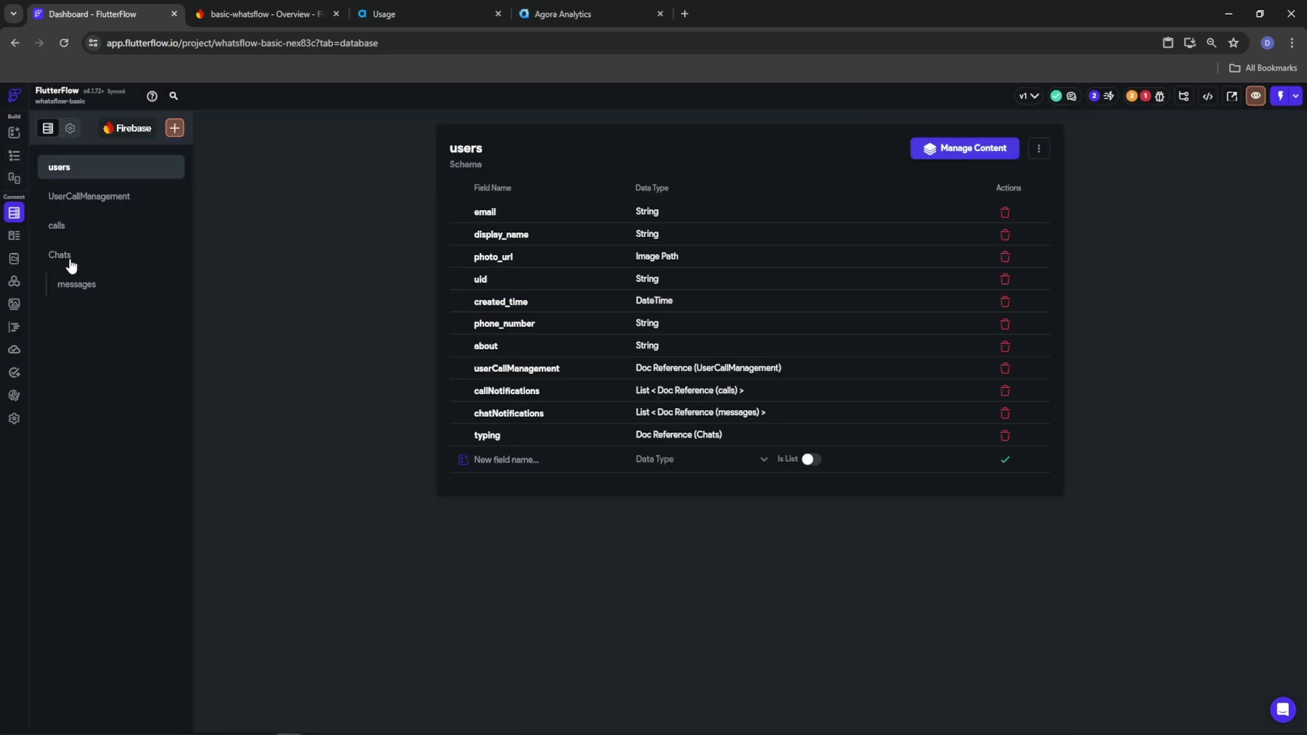
pyautogui.click(62, 256)
pyautogui.write('users')
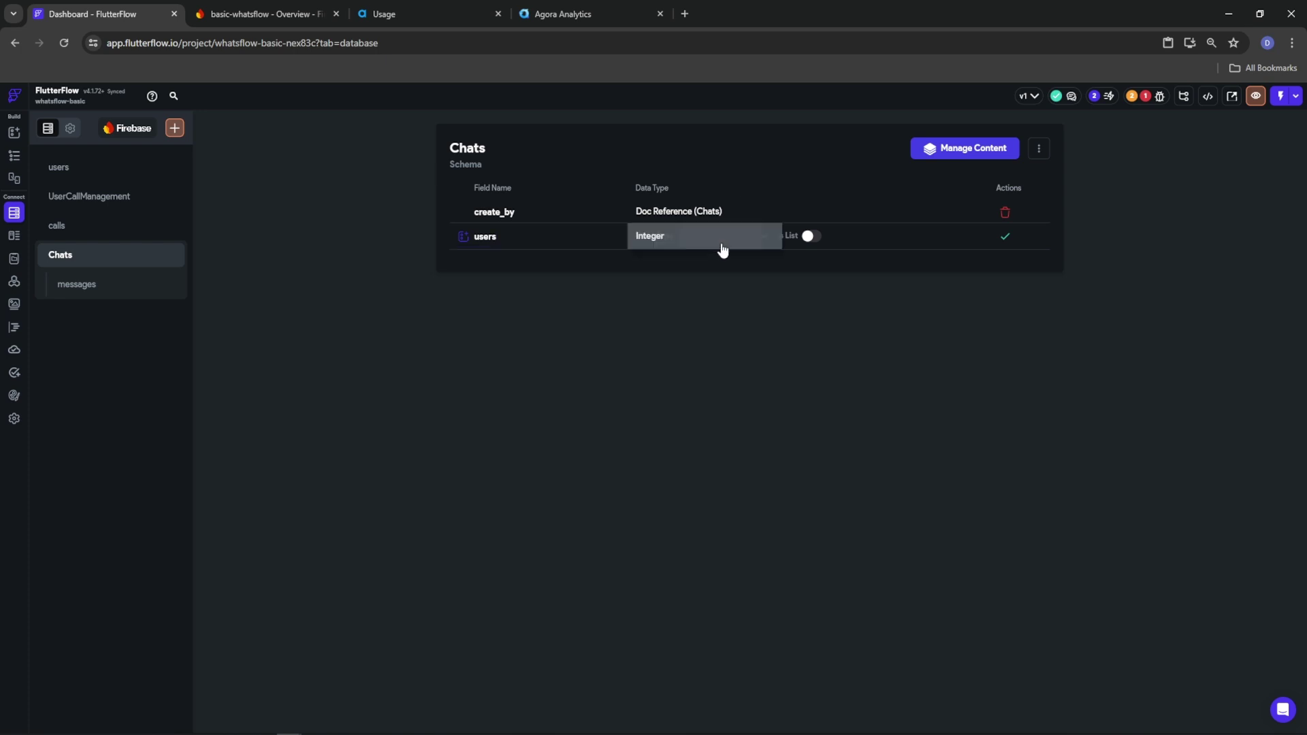
pyautogui.click(722, 237)
pyautogui.click(702, 452)
pyautogui.click(840, 240)
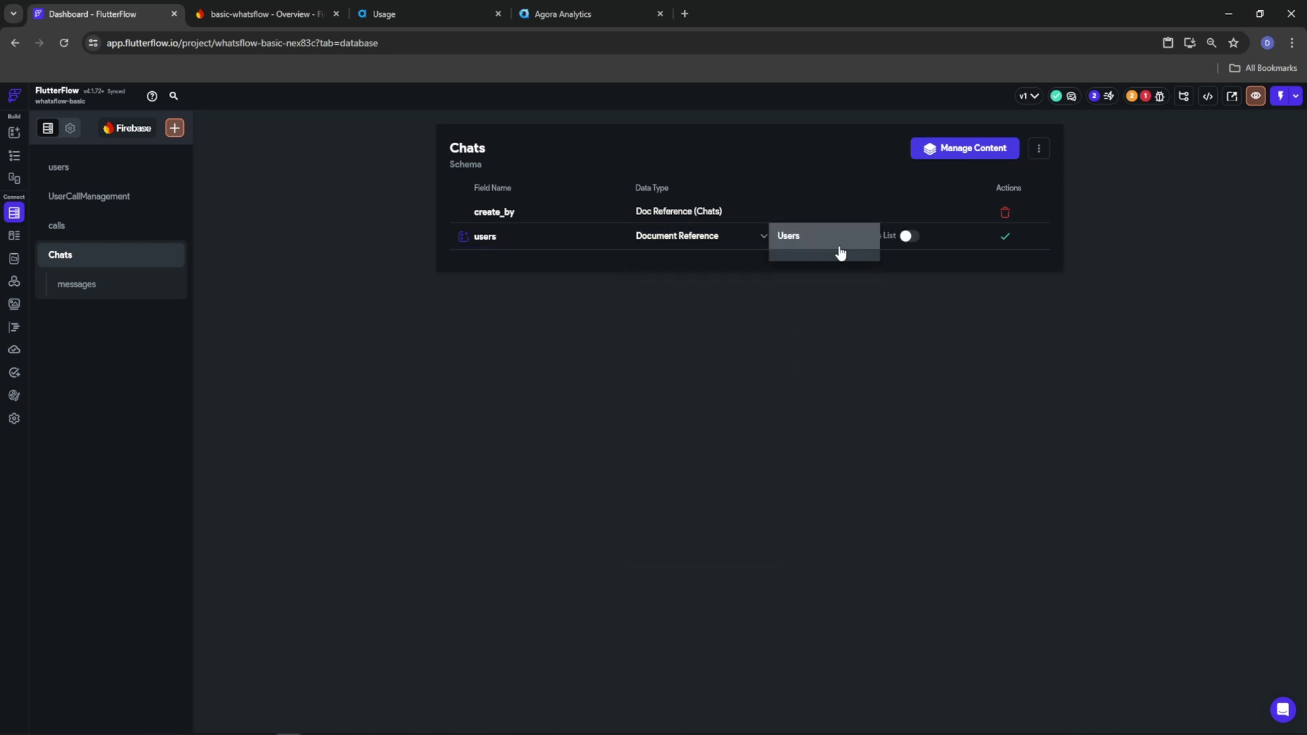
pyautogui.click(857, 238)
pyautogui.click(908, 236)
pyautogui.click(1005, 237)
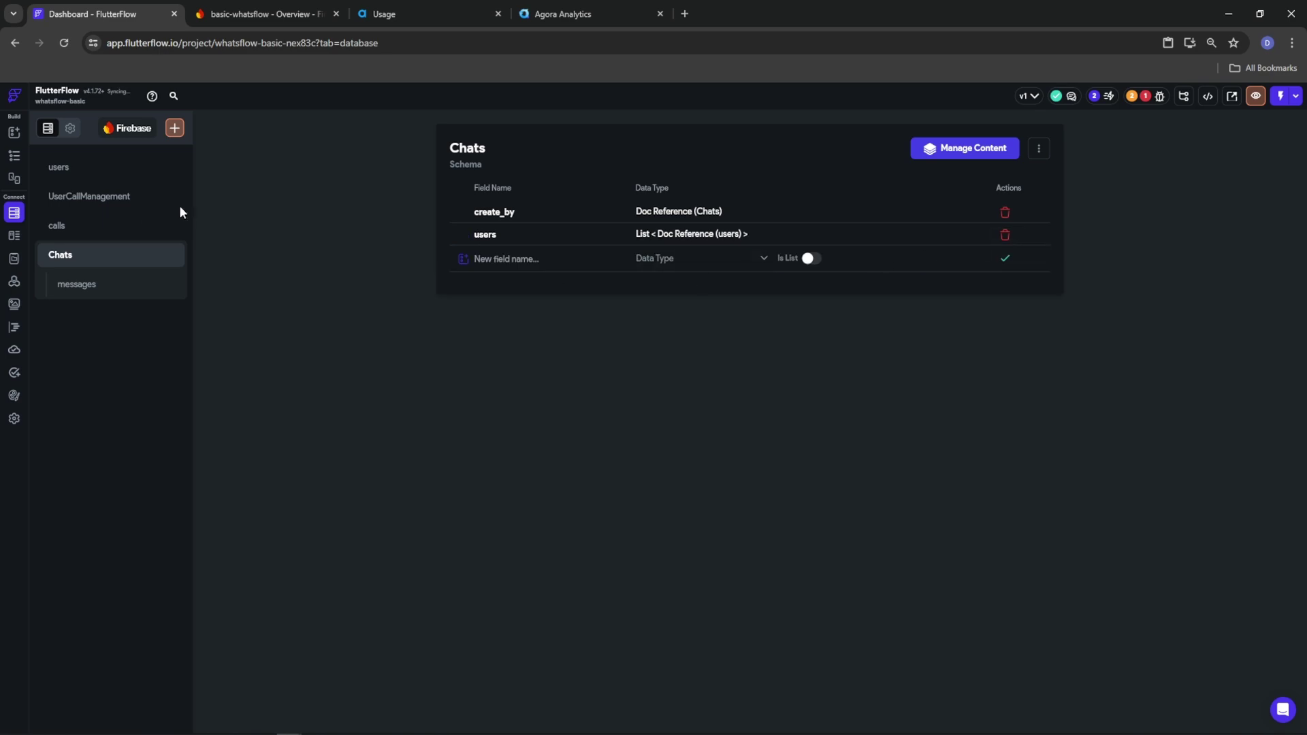
pyautogui.click(69, 129)
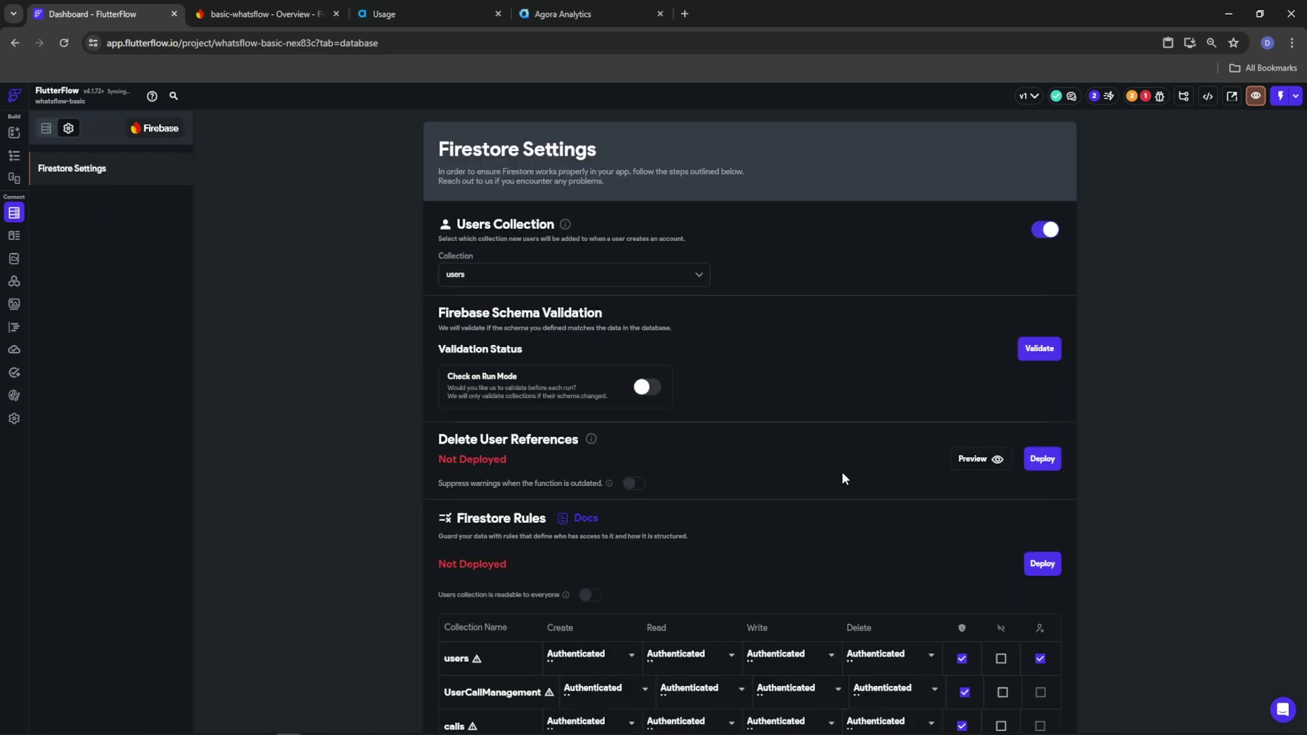
# Set Chats create, read, write and delete to Tagged Users using the users field
pyautogui.scroll(-5, 973, 549)
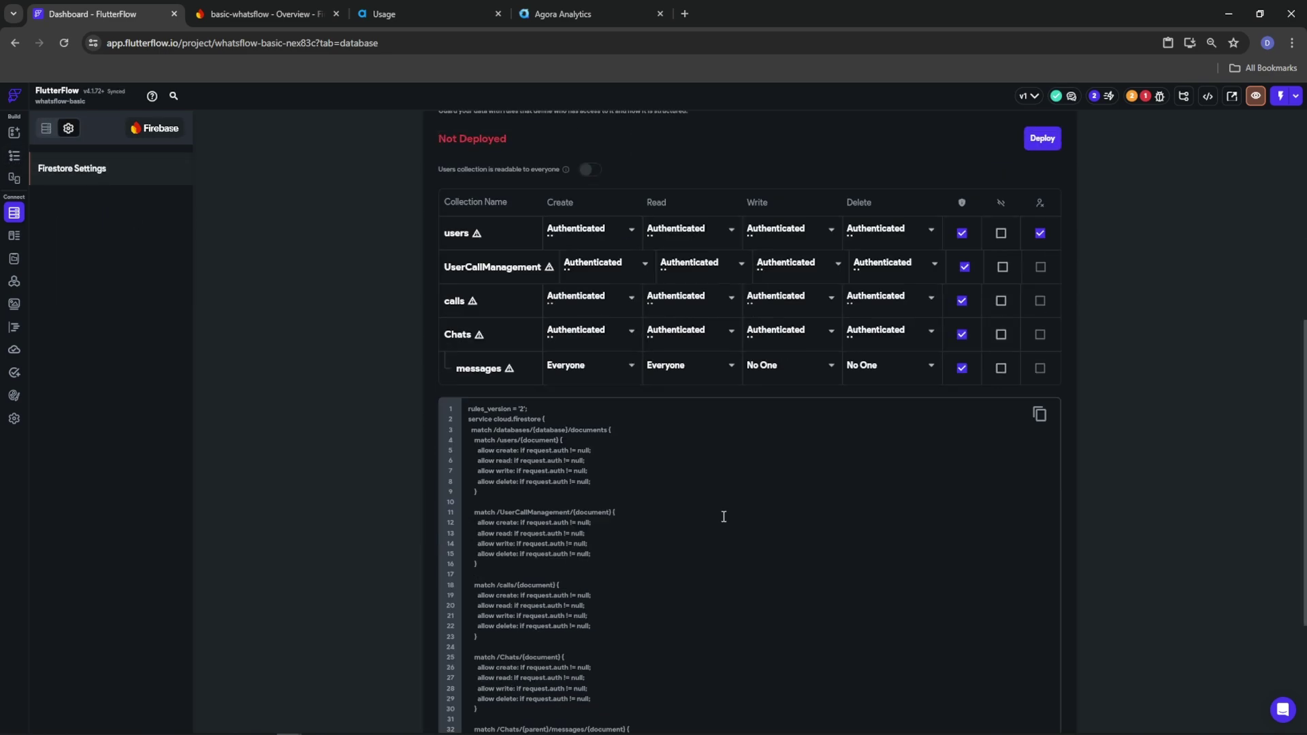
pyautogui.click(580, 332)
pyautogui.click(586, 304)
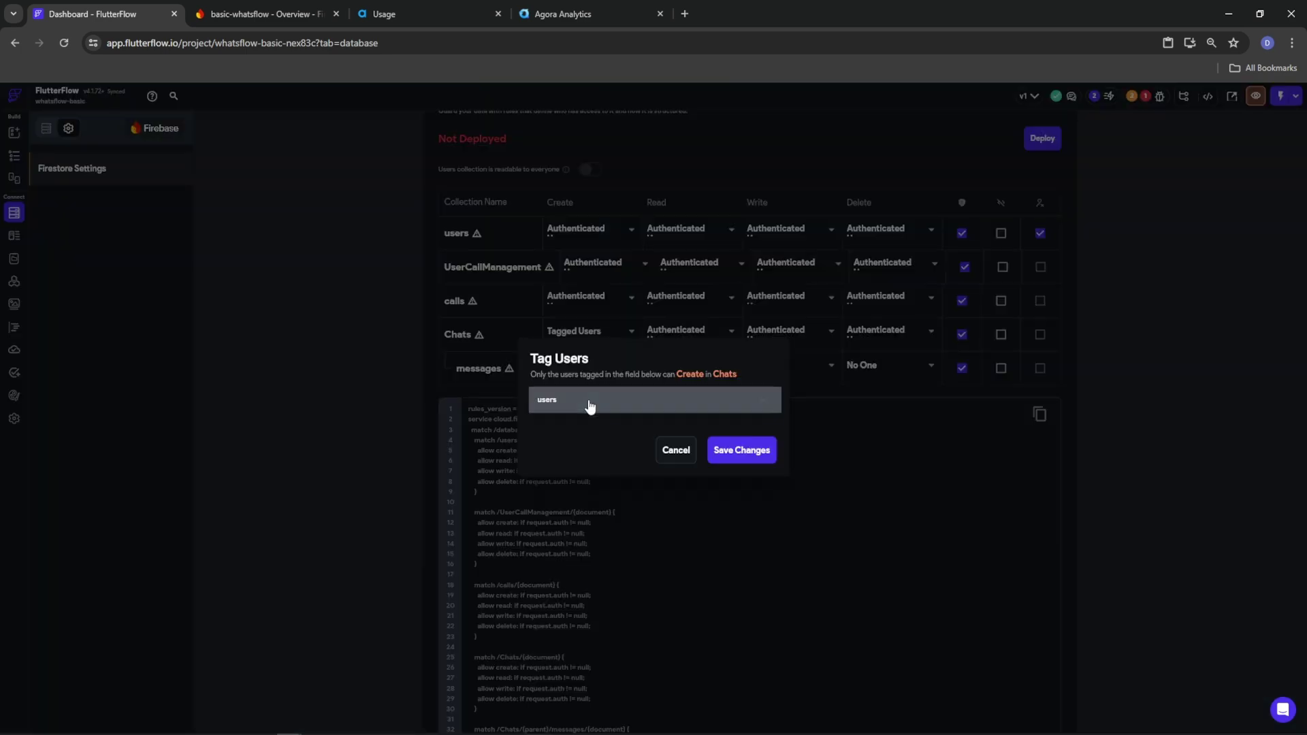
pyautogui.click(727, 458)
pyautogui.click(664, 334)
pyautogui.click(666, 310)
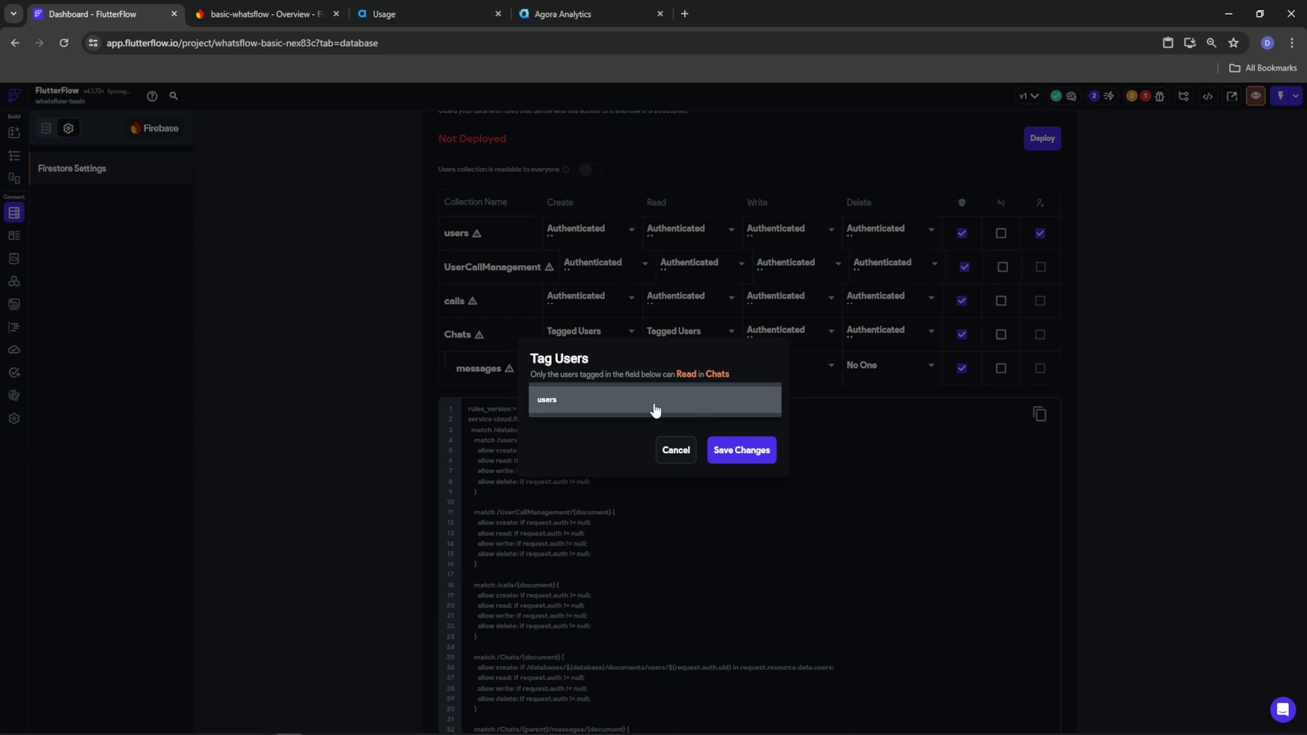
pyautogui.click(749, 451)
pyautogui.click(757, 335)
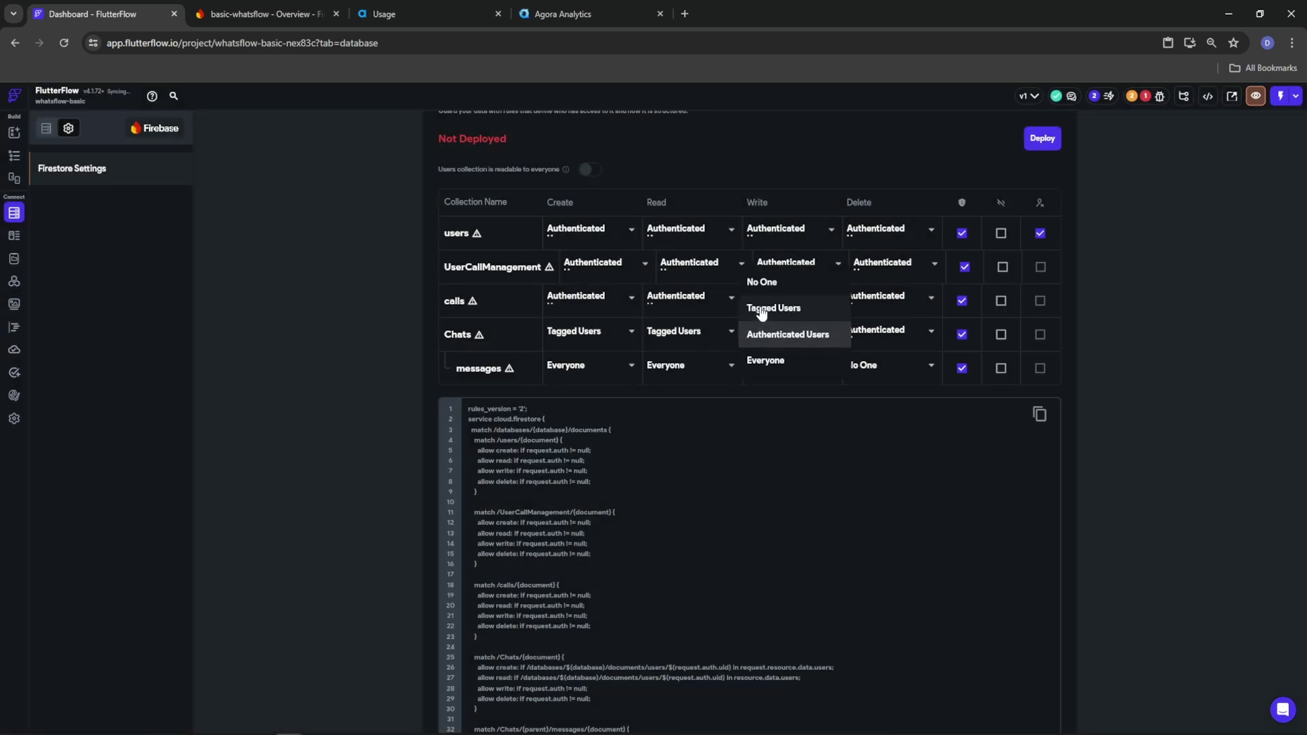
pyautogui.click(762, 304)
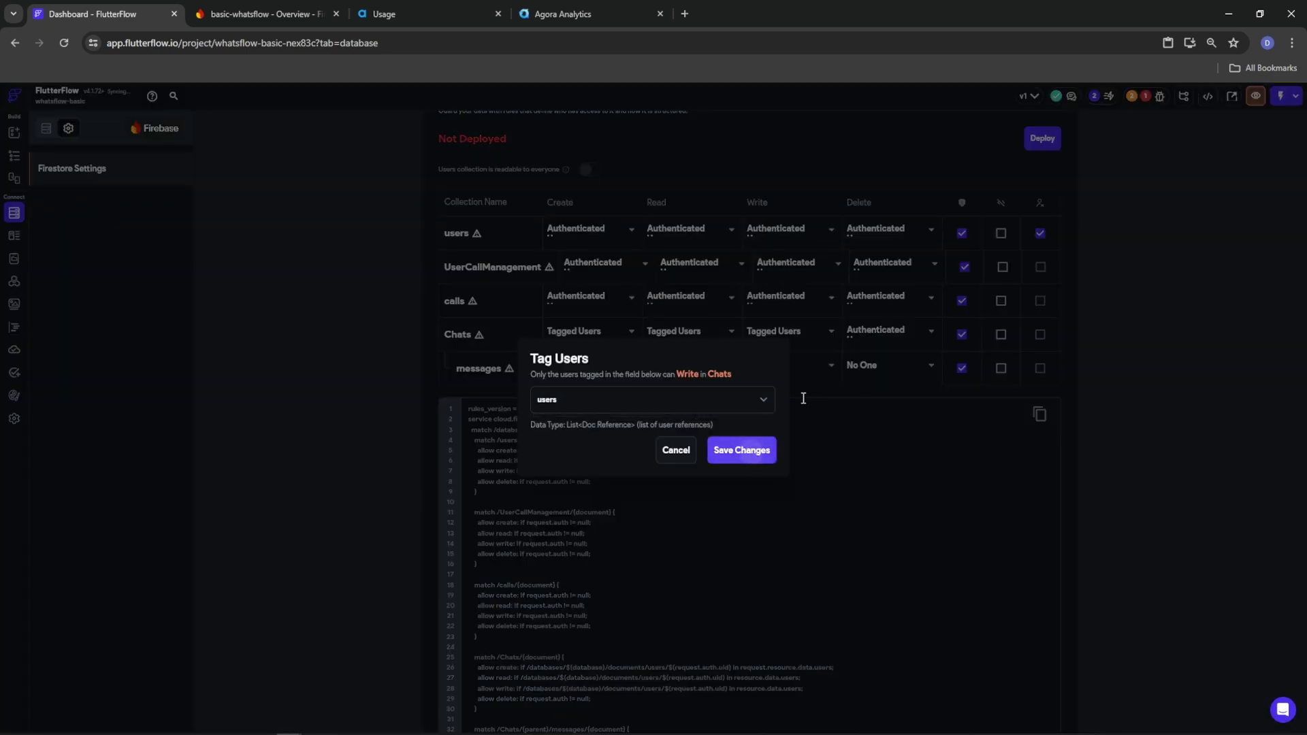
pyautogui.click(749, 450)
pyautogui.click(872, 332)
pyautogui.click(878, 308)
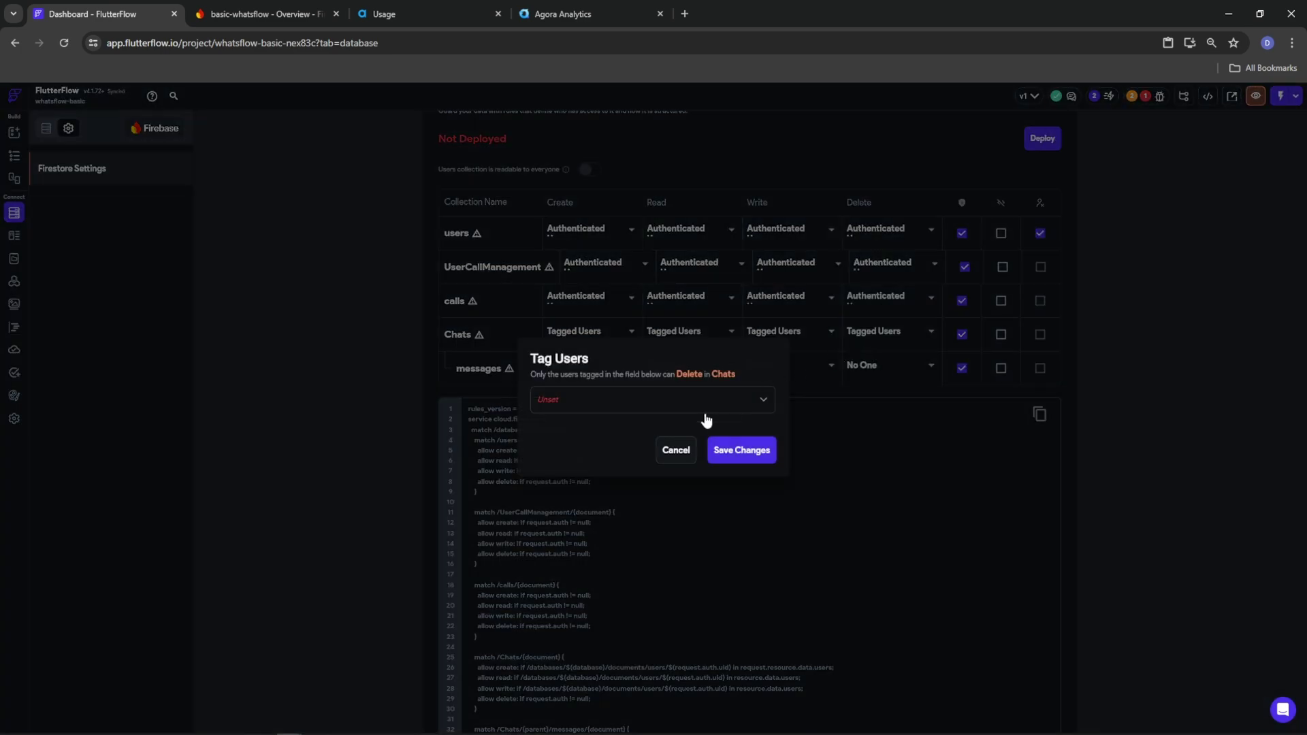
pyautogui.click(743, 452)
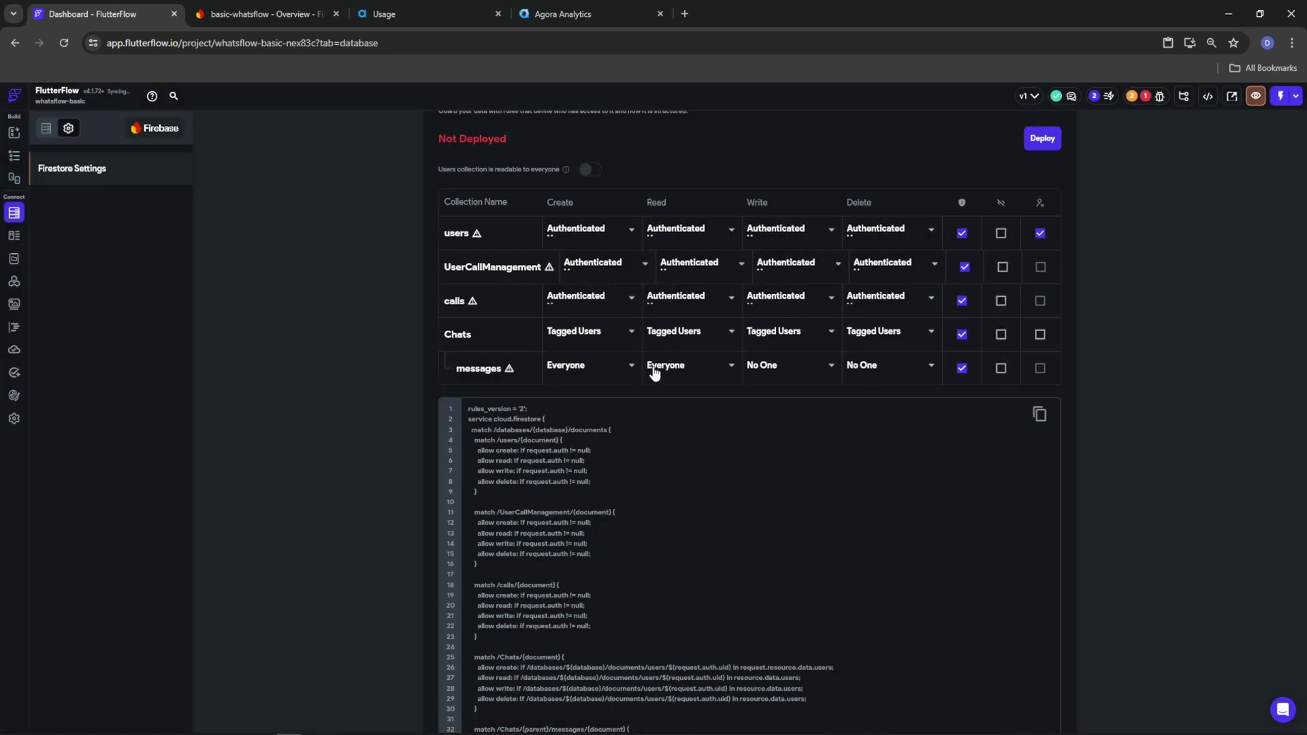
# Set create, read, write and delete on messages to Authenticated Users
pyautogui.click(638, 370)
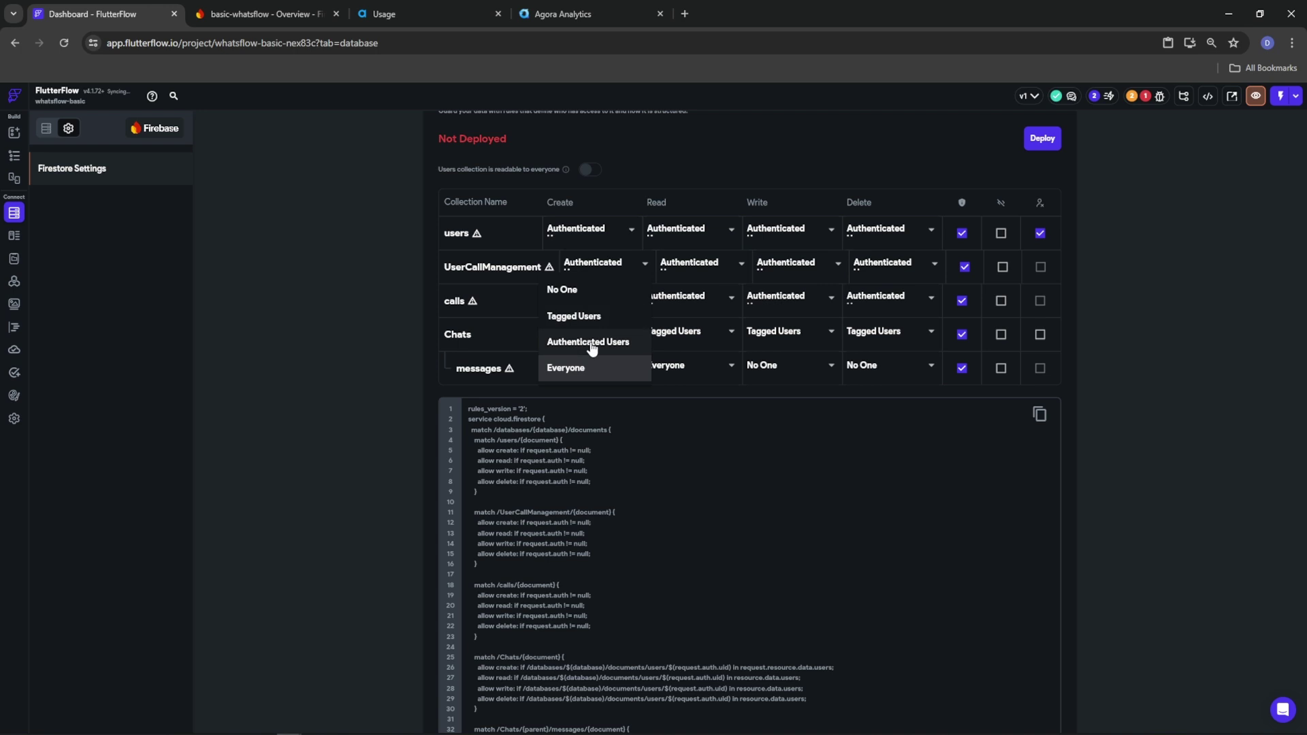
pyautogui.click(591, 343)
pyautogui.click(669, 369)
pyautogui.click(684, 343)
pyautogui.click(780, 368)
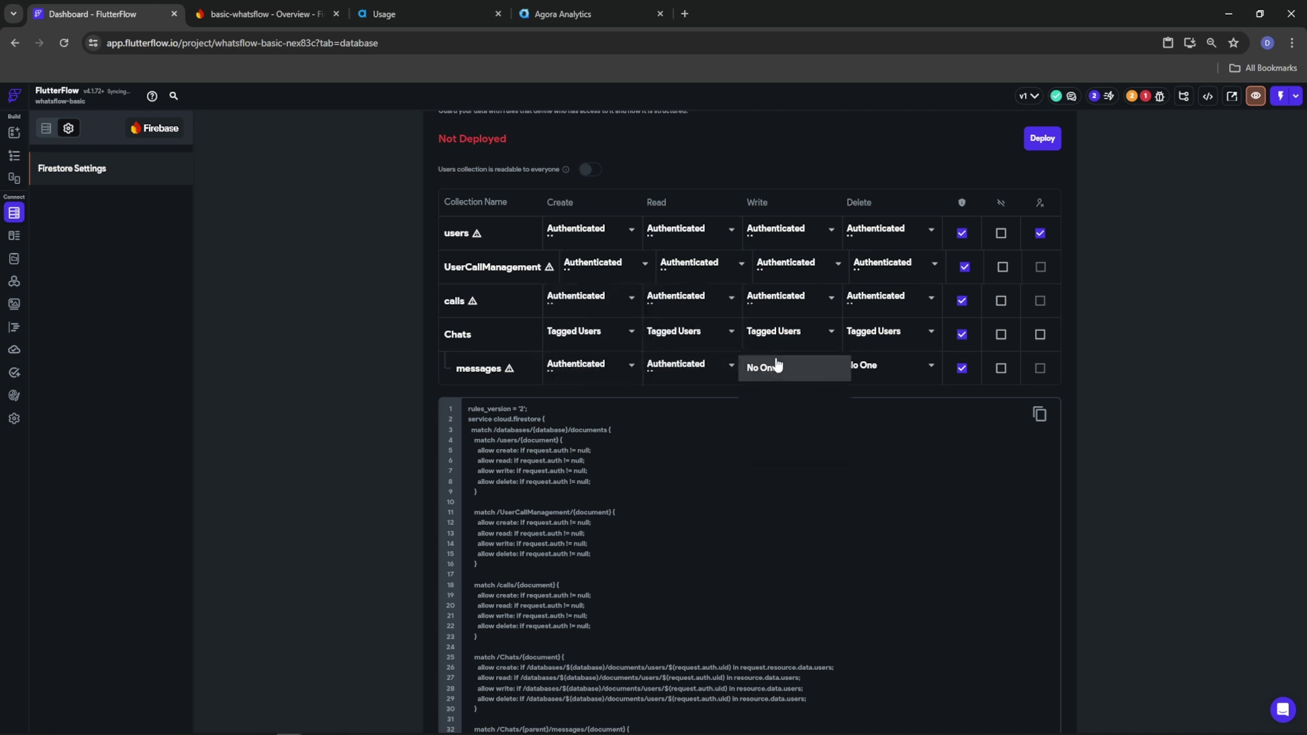
pyautogui.click(770, 422)
pyautogui.click(858, 373)
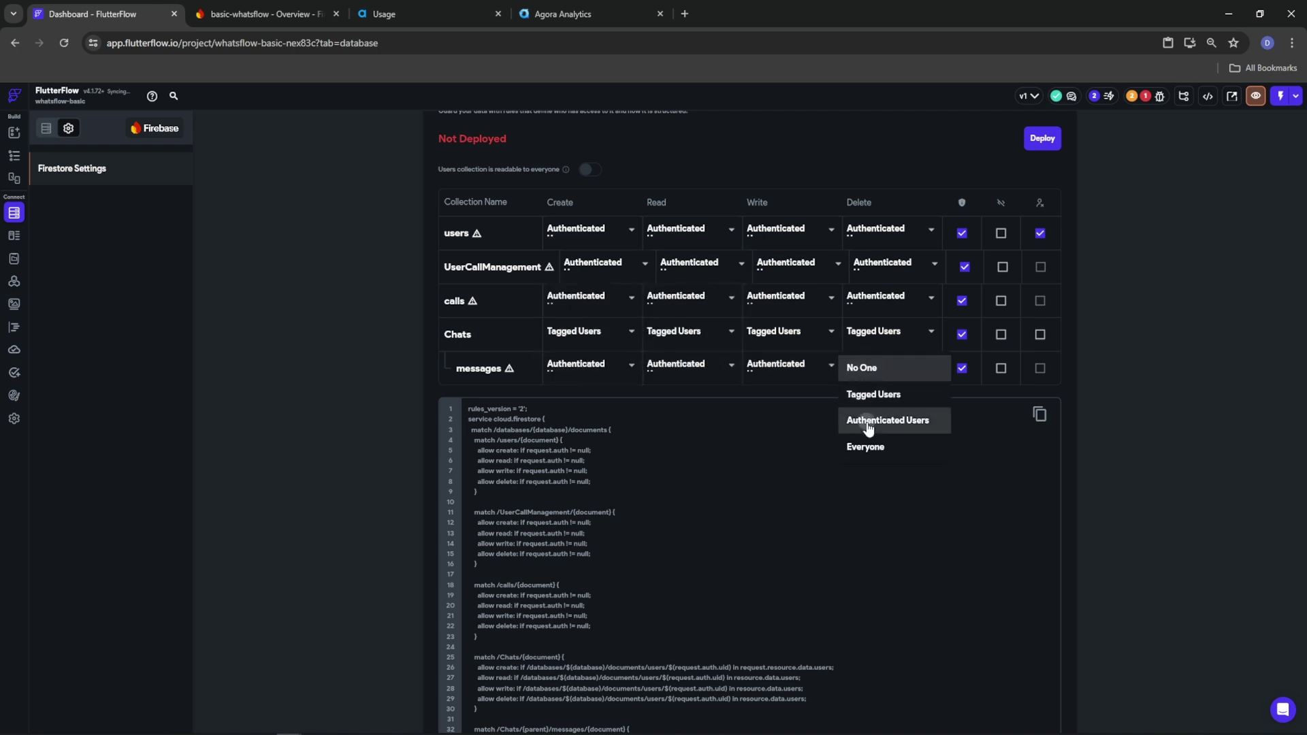
pyautogui.click(865, 420)
pyautogui.scroll(-3, 880, 329)
pyautogui.scroll(5, 926, 384)
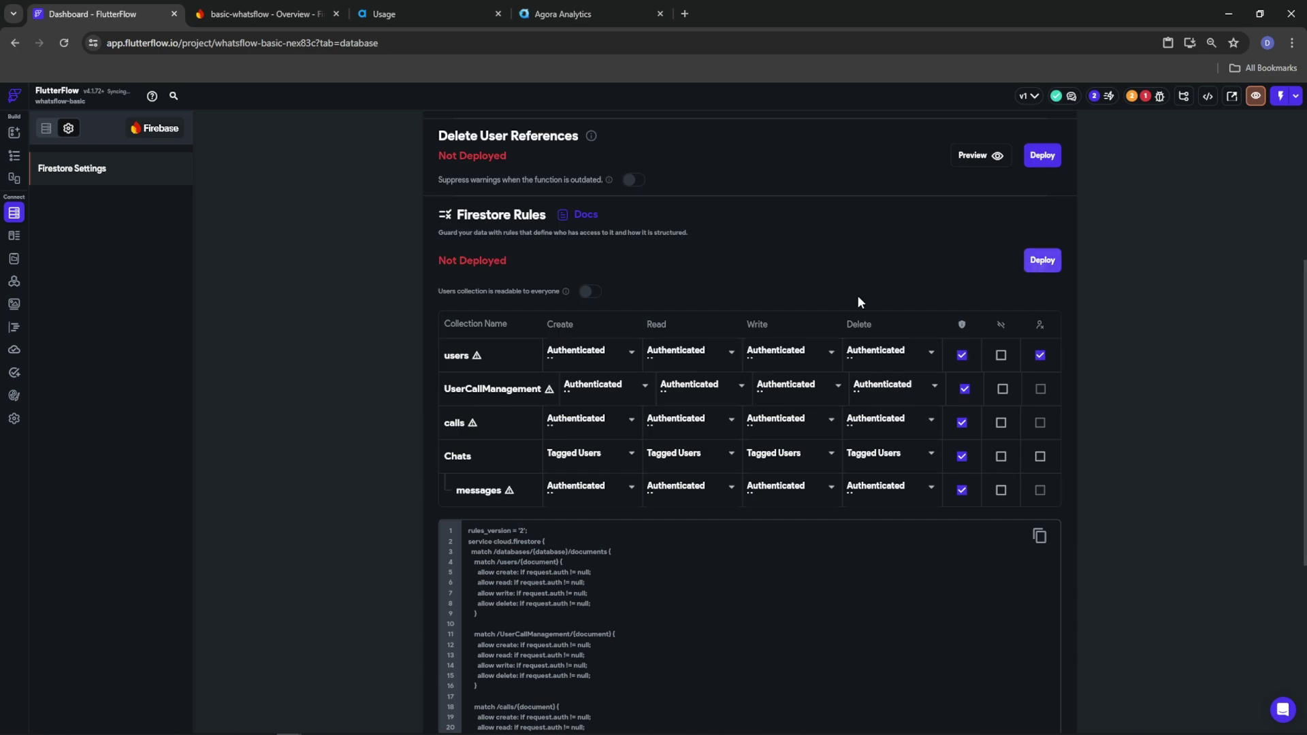
# Deploy the updated Firestore rules to Firebase
pyautogui.click(833, 418)
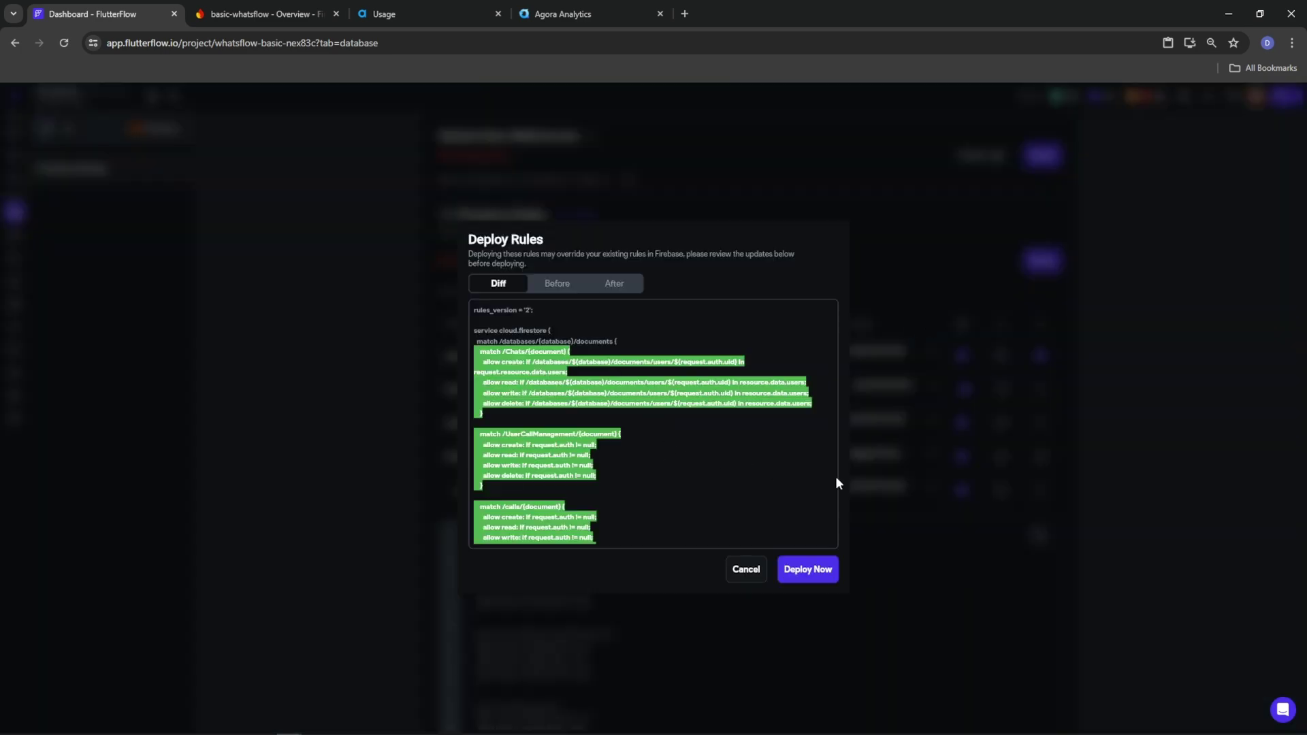
pyautogui.click(799, 567)
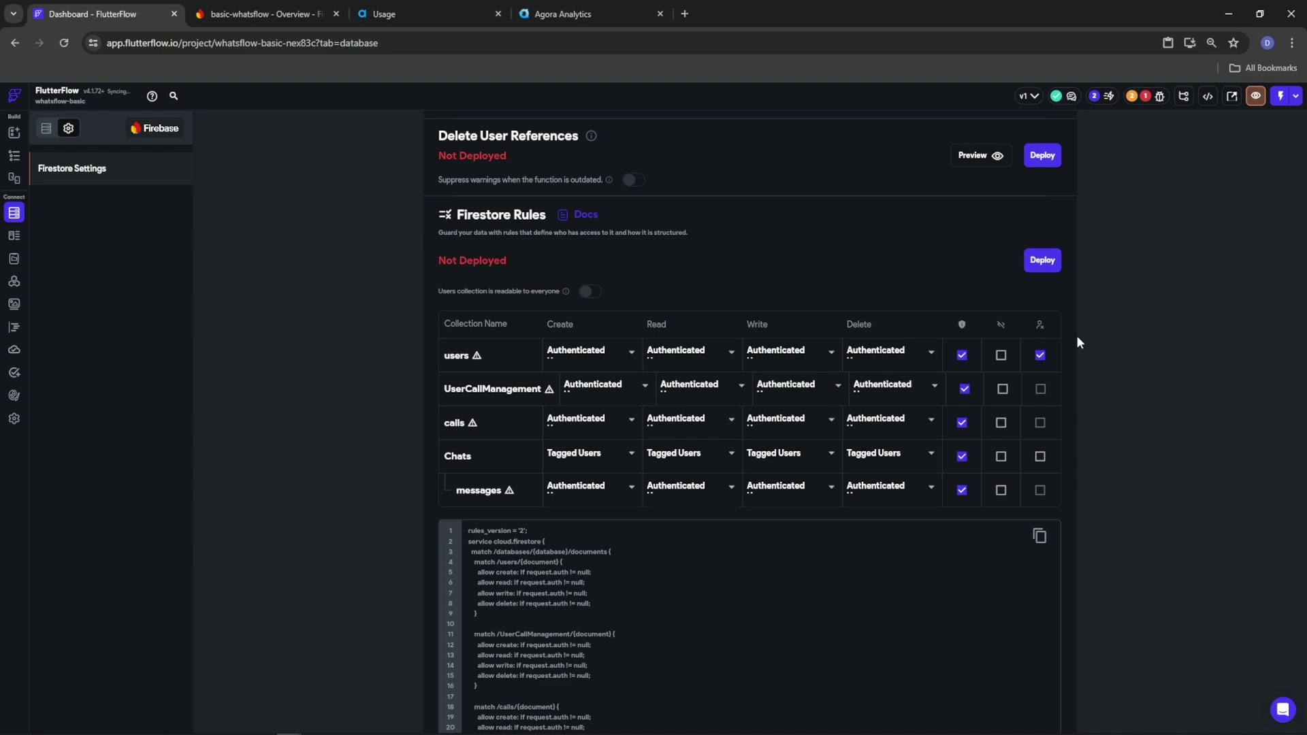
pyautogui.scroll(5, 1097, 464)
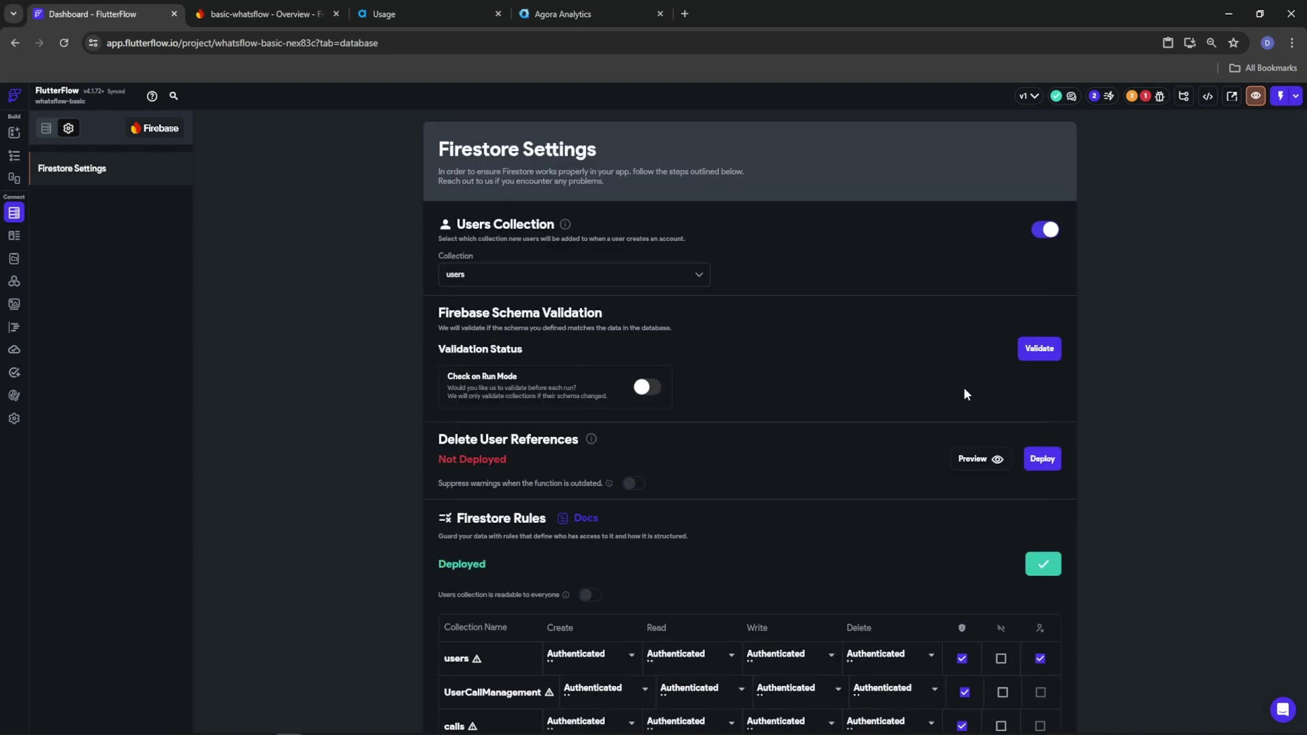
pyautogui.click(1144, 96)
pyautogui.click(1090, 176)
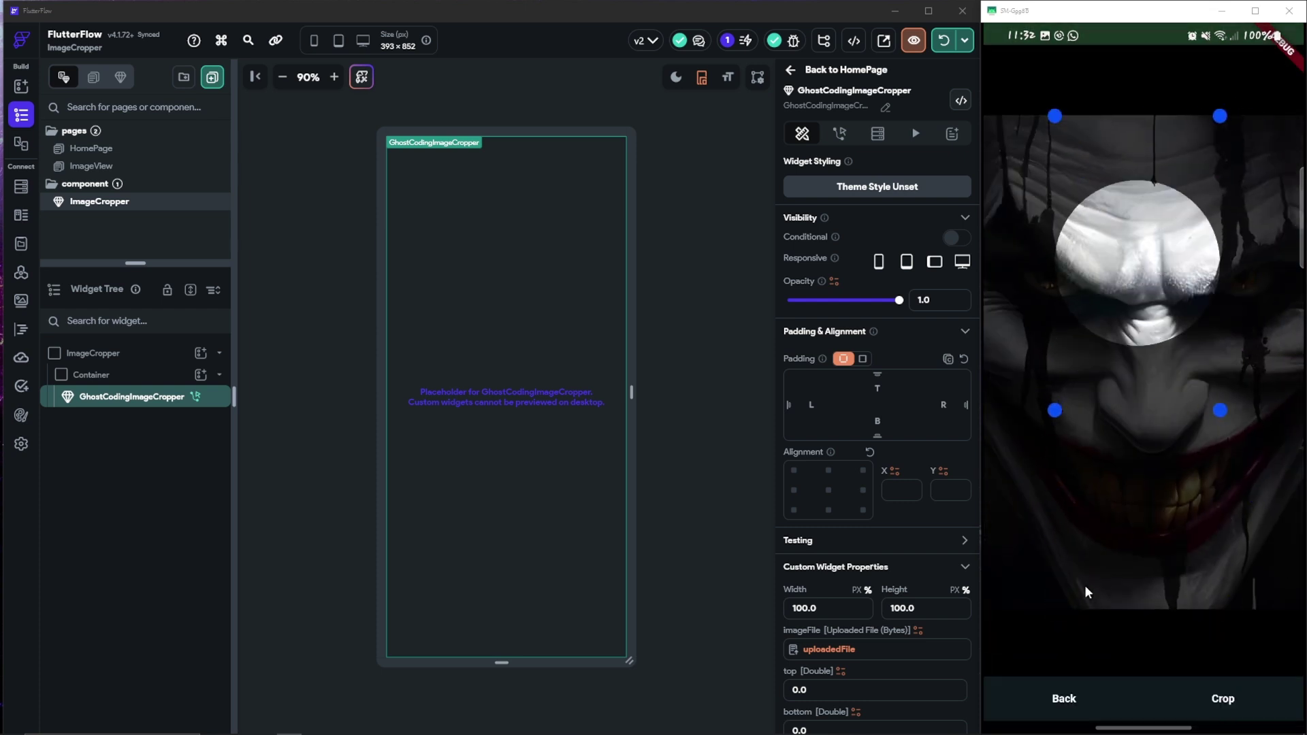
# Set the cancel and crop button backgrounds to Alternate
pyautogui.scroll(-5, 878, 409)
pyautogui.click(826, 570)
pyautogui.click(604, 611)
pyautogui.click(599, 611)
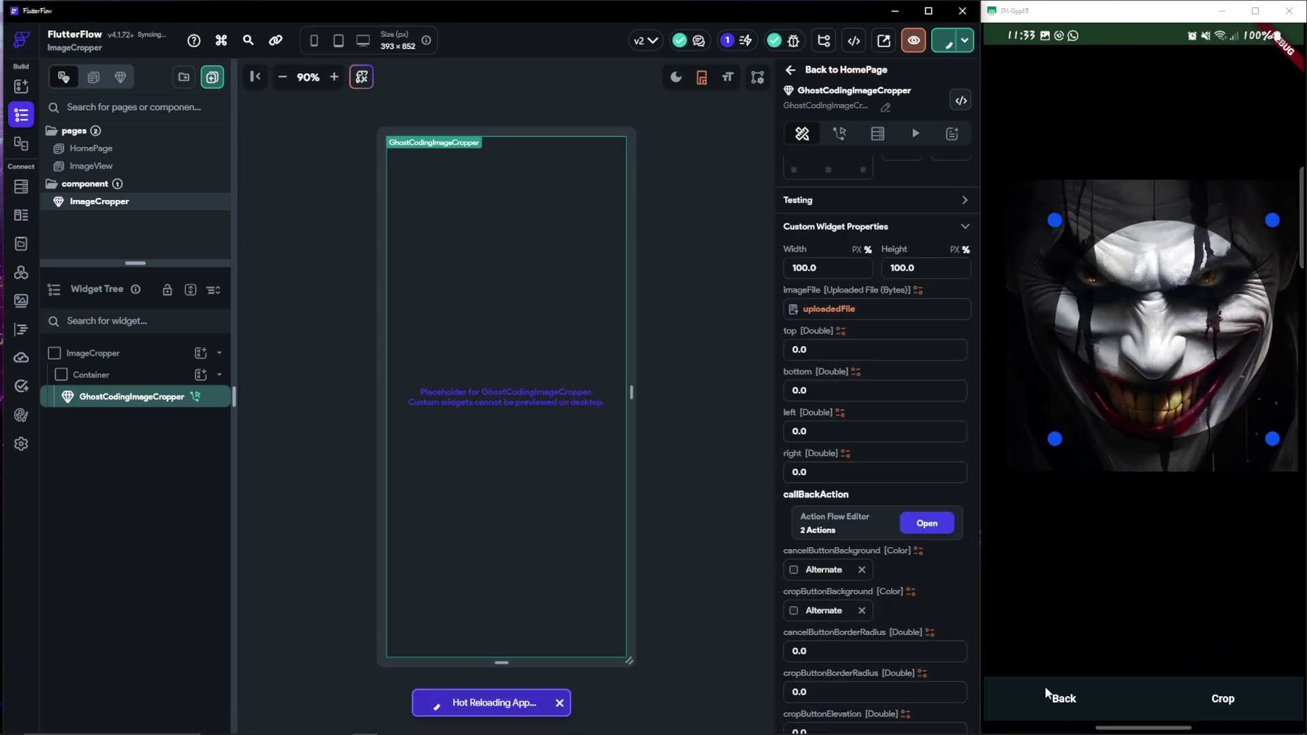
# Label the cropper buttons Cancel and Continue, and set the widget background to Alternate
pyautogui.scroll(-5, 879, 409)
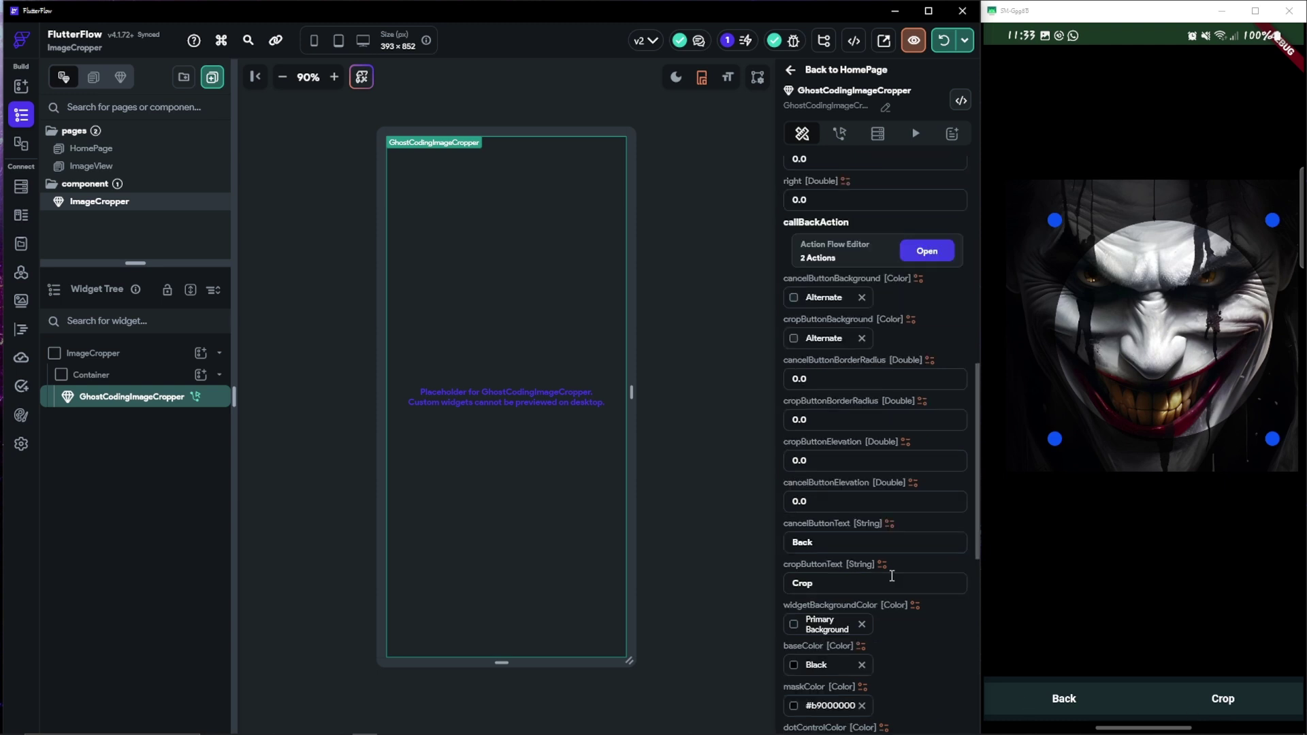
pyautogui.doubleClick(803, 474)
pyautogui.write('Cancel')
pyautogui.press('Tab')
pyautogui.write('Done')
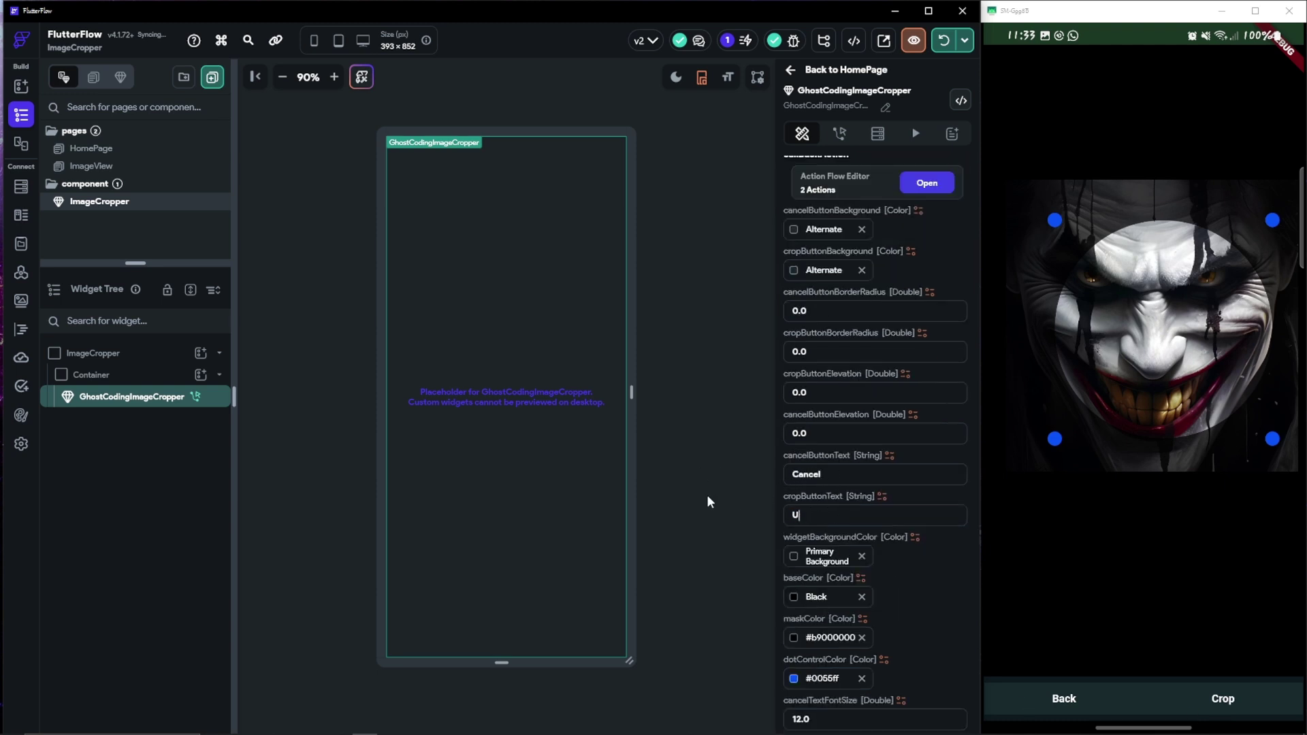
pyautogui.press('BackSpace')
pyautogui.press('BackSpace')
pyautogui.press('BackSpace')
pyautogui.press('BackSpace')
pyautogui.write('Continue')
pyautogui.click(793, 556)
pyautogui.click(613, 608)
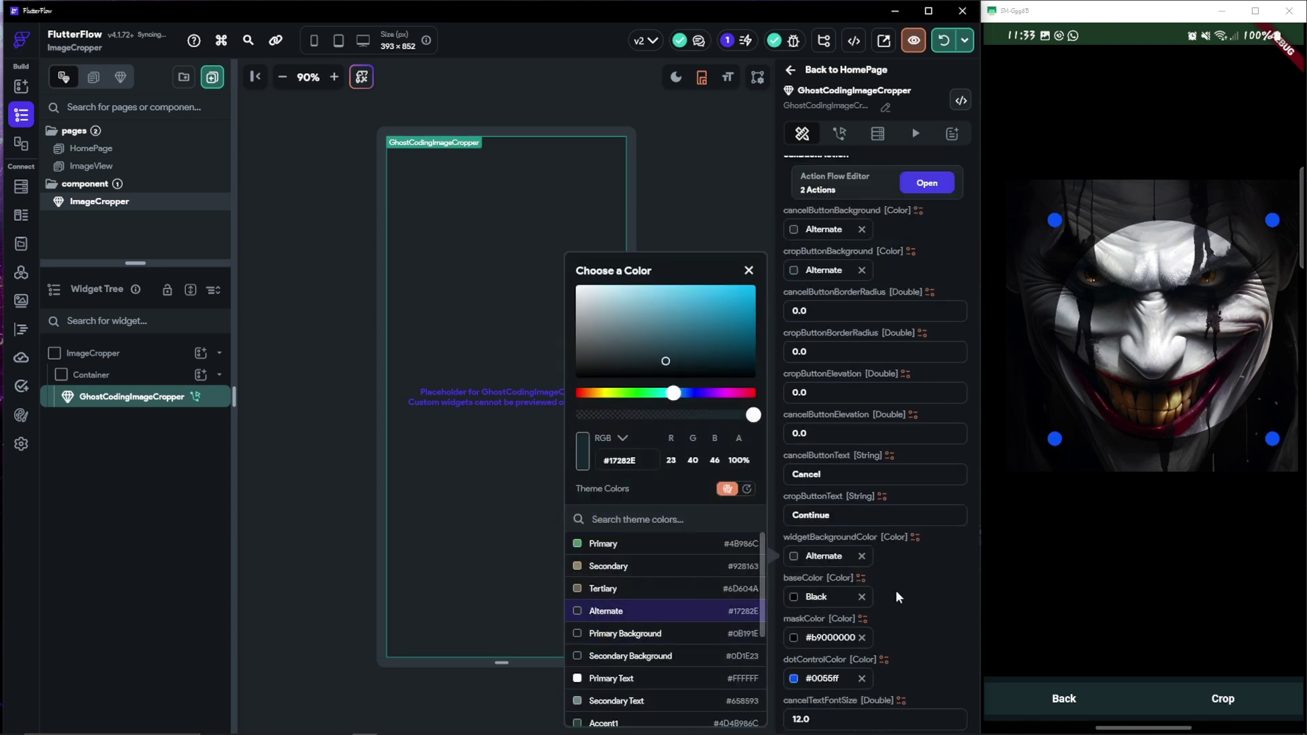
# Colour the cancel and crop button text bright green
pyautogui.scroll(-5, 880, 576)
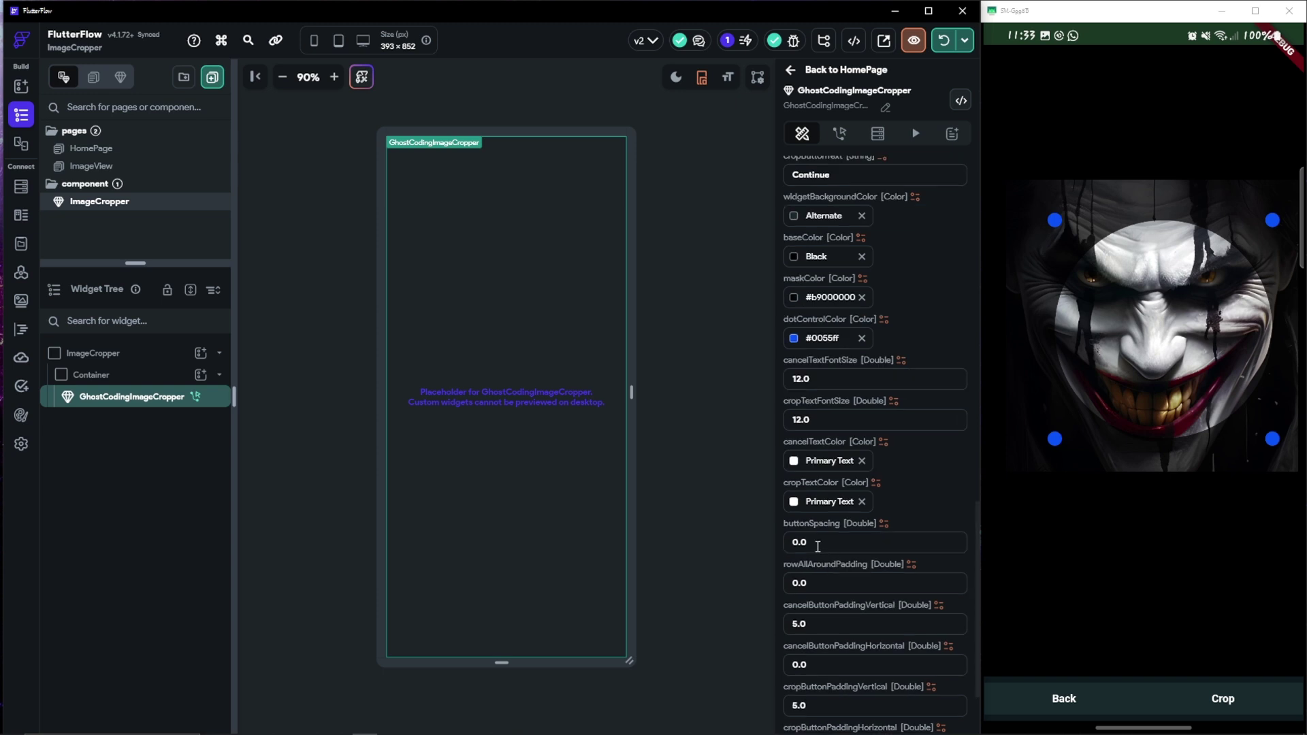
pyautogui.click(798, 465)
pyautogui.click(603, 543)
pyautogui.click(732, 295)
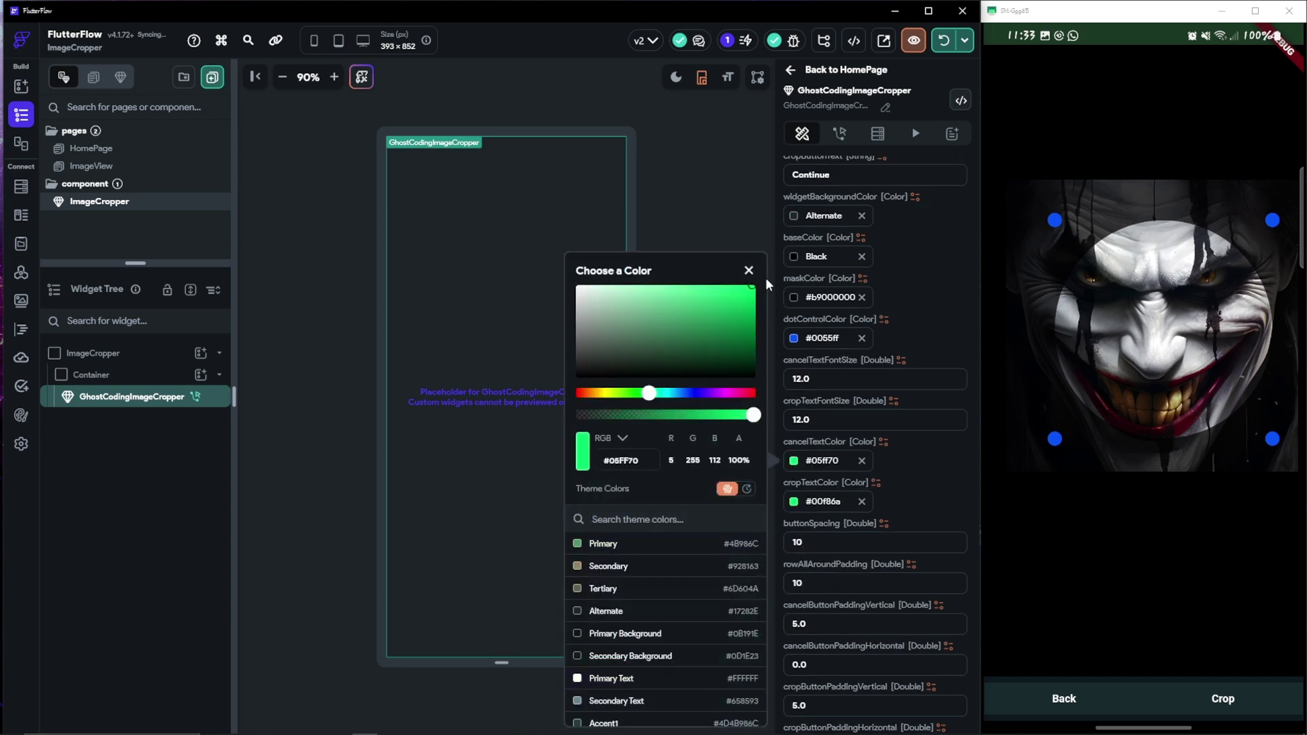
# Change both cropper button backgrounds to Primary Background
pyautogui.scroll(6, 875, 340)
pyautogui.click(794, 297)
pyautogui.click(601, 636)
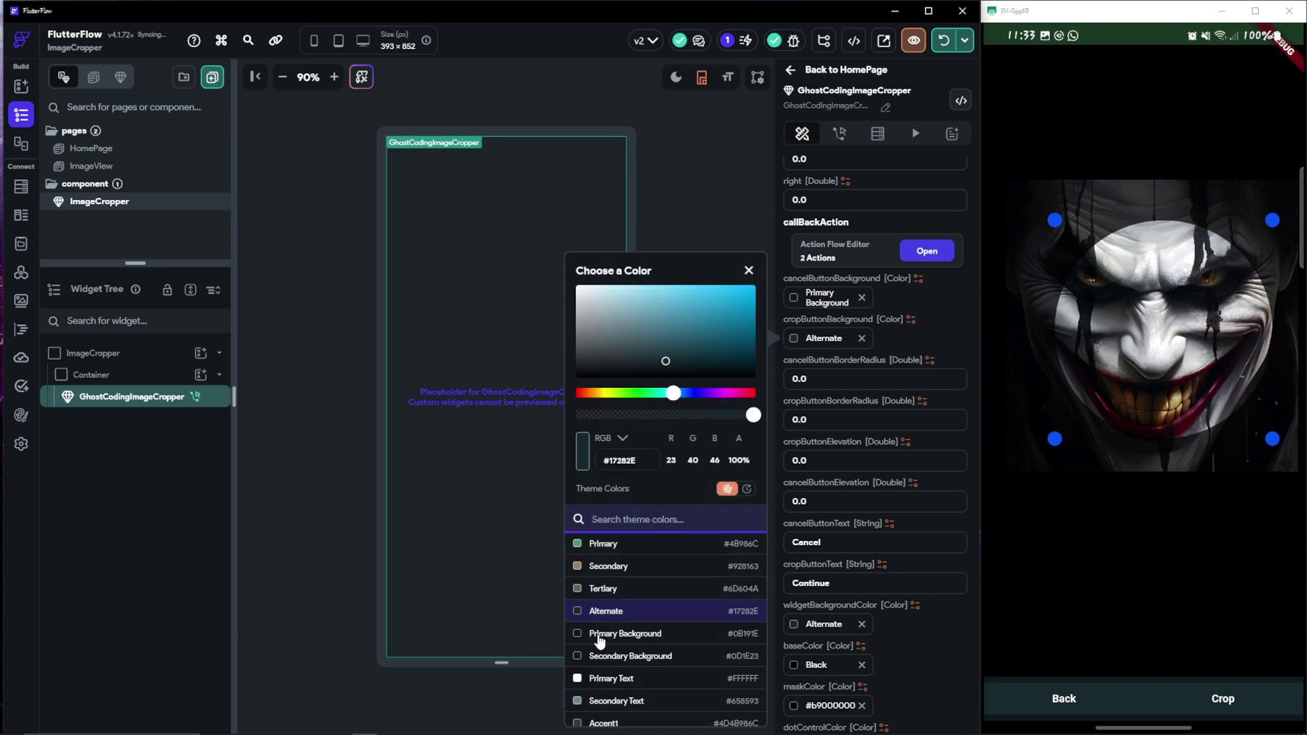
pyautogui.click(600, 634)
pyautogui.click(943, 40)
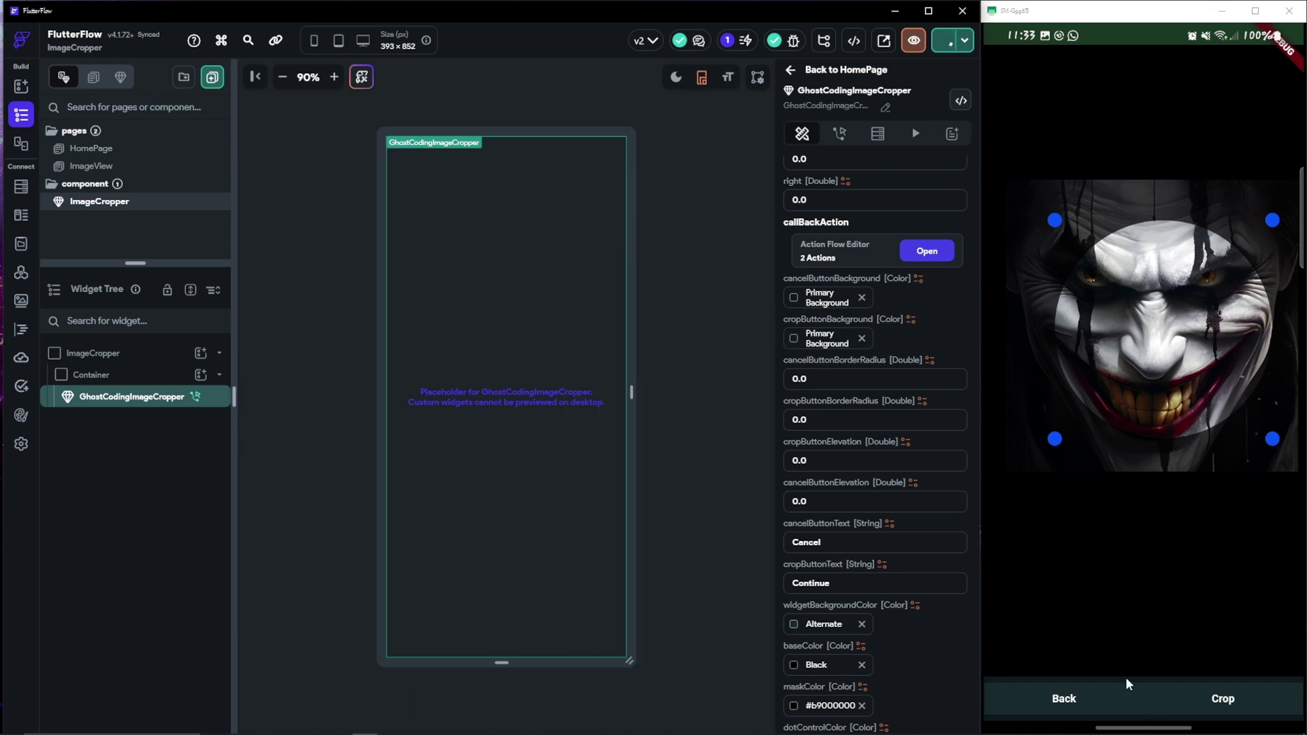
# Set the crop control dots to purple
pyautogui.scroll(-4, 875, 476)
pyautogui.click(794, 475)
pyautogui.click(651, 395)
pyautogui.moveTo(652, 399); pyautogui.dragTo(675, 393)
pyautogui.click(689, 415)
# Pick a new green-leaning mask colour for the cropper
pyautogui.click(794, 434)
pyautogui.click(700, 370)
pyautogui.click(714, 365)
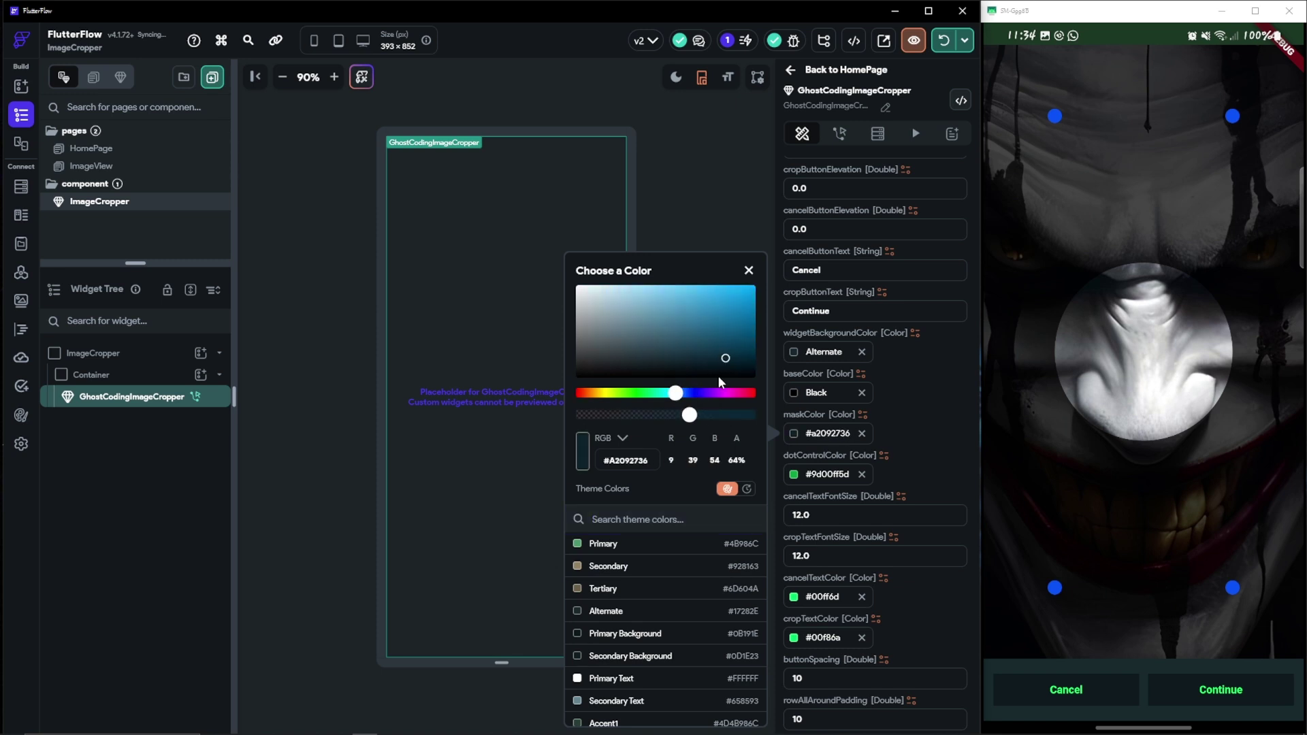
pyautogui.click(644, 393)
pyautogui.click(794, 393)
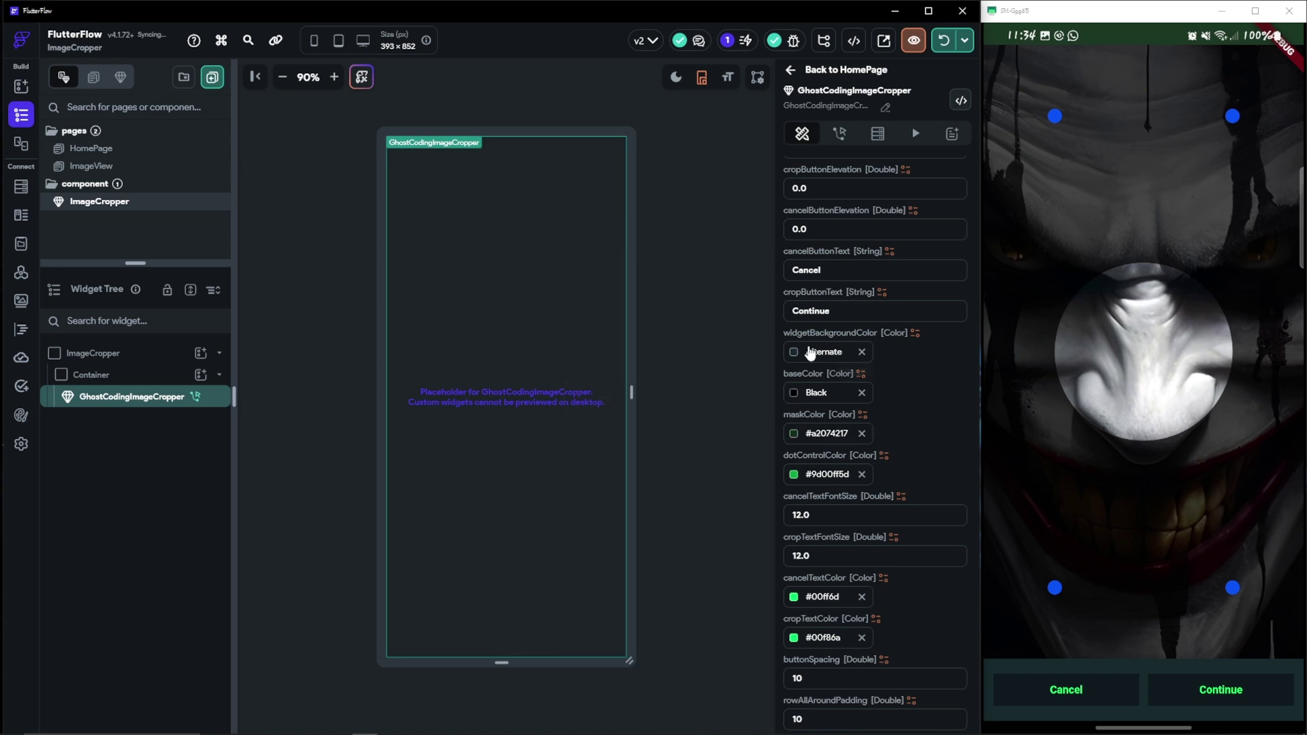
# Set the widget background to Accent 1 at full opacity
pyautogui.click(793, 355)
pyautogui.click(653, 655)
pyautogui.click(753, 415)
pyautogui.click(903, 197)
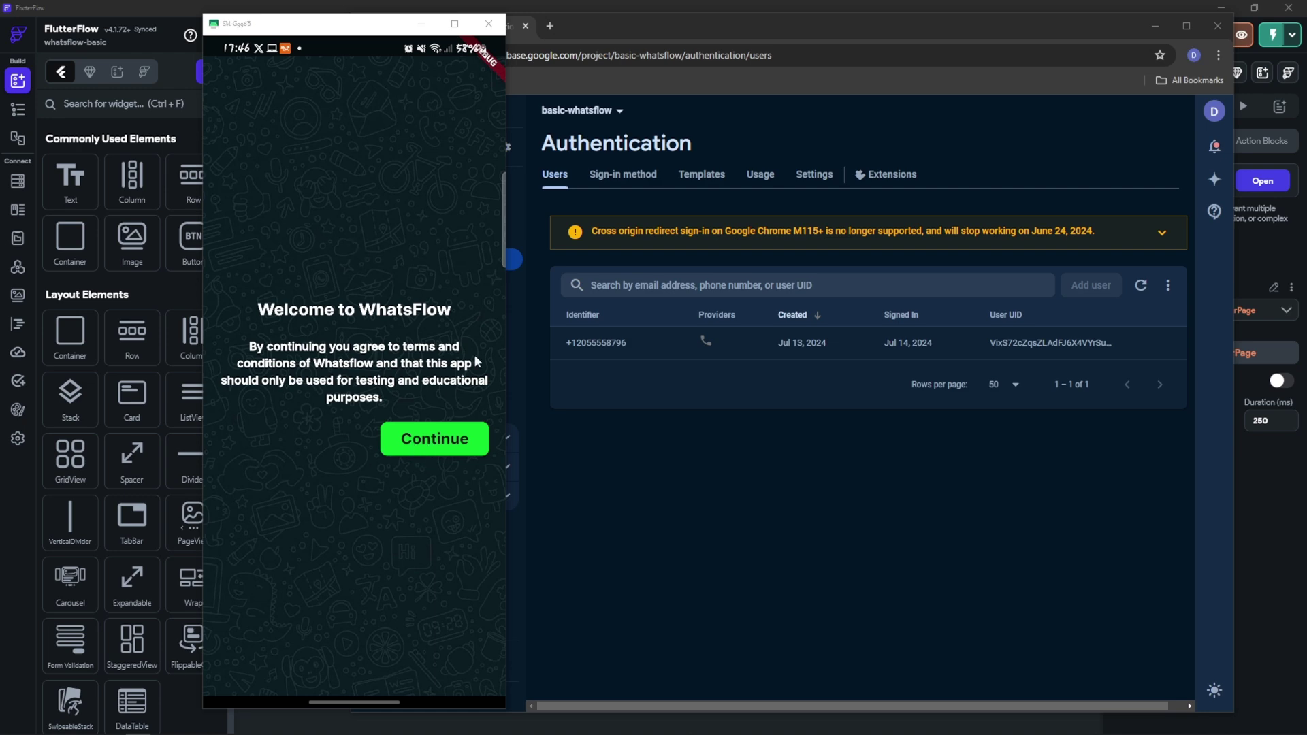
# Move the test app past its welcome screen, then return to the FlutterFlow editor
pyautogui.click(458, 442)
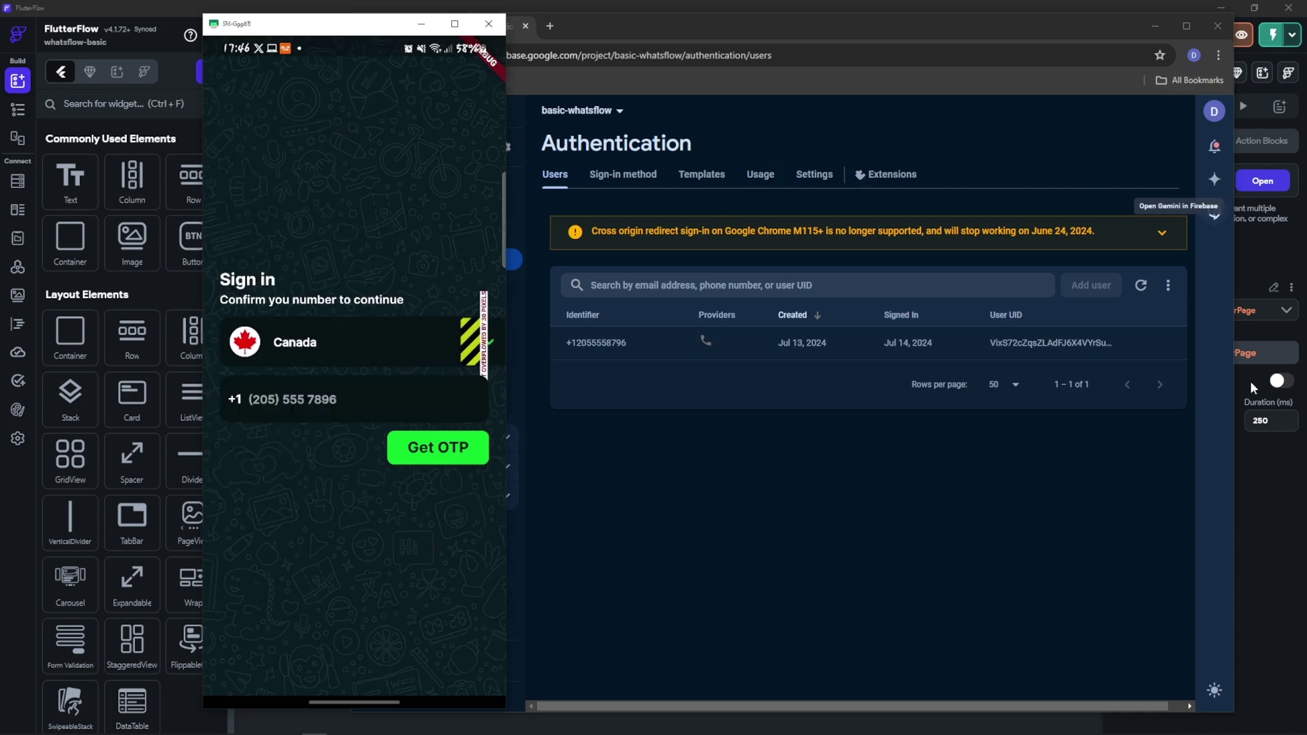
pyautogui.click(1261, 534)
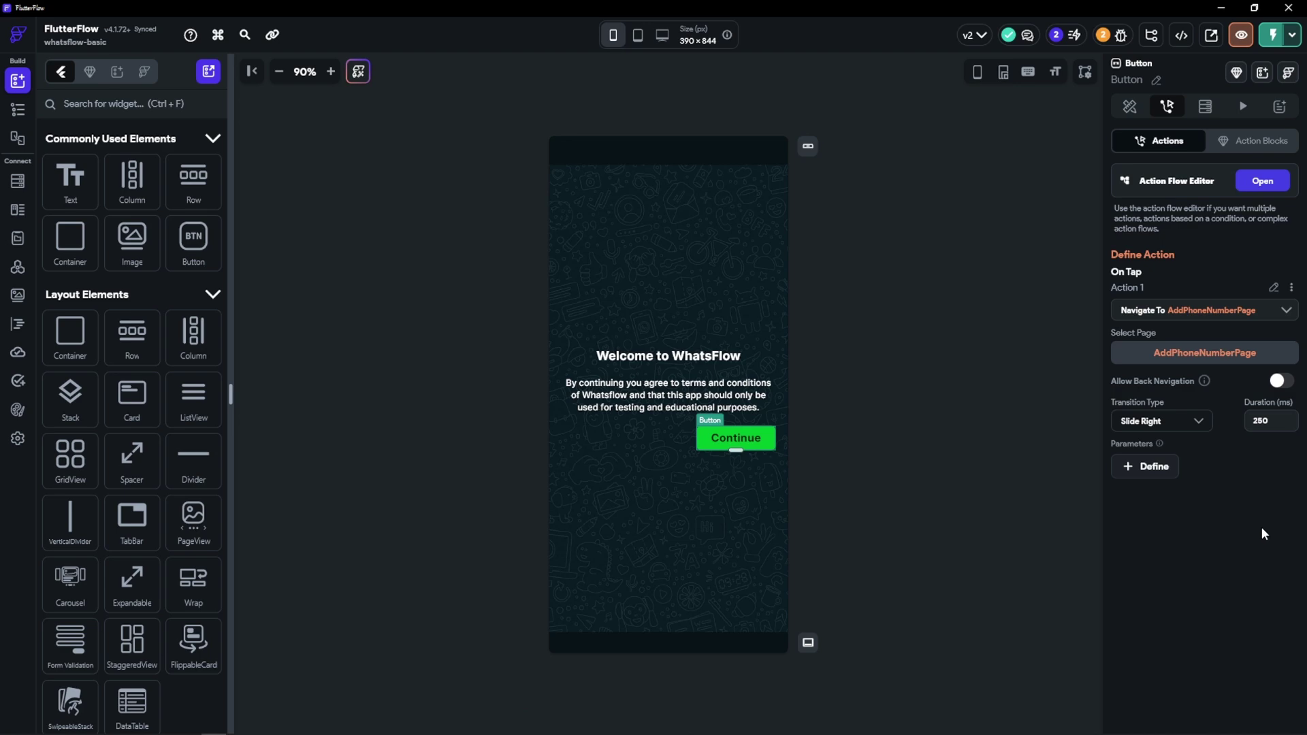
# On AddPhoneNumberPage, select the Container wrapping the country DropDown
pyautogui.click(17, 110)
pyautogui.click(109, 143)
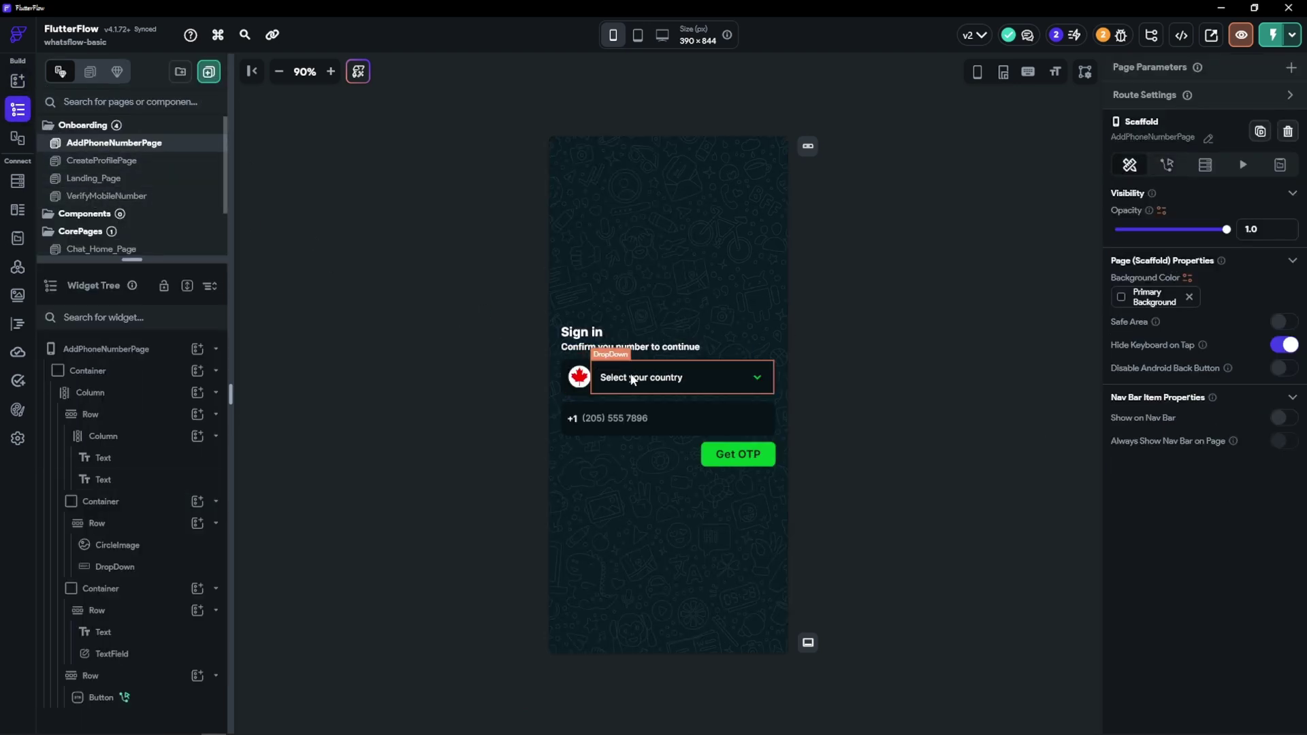
pyautogui.click(692, 364)
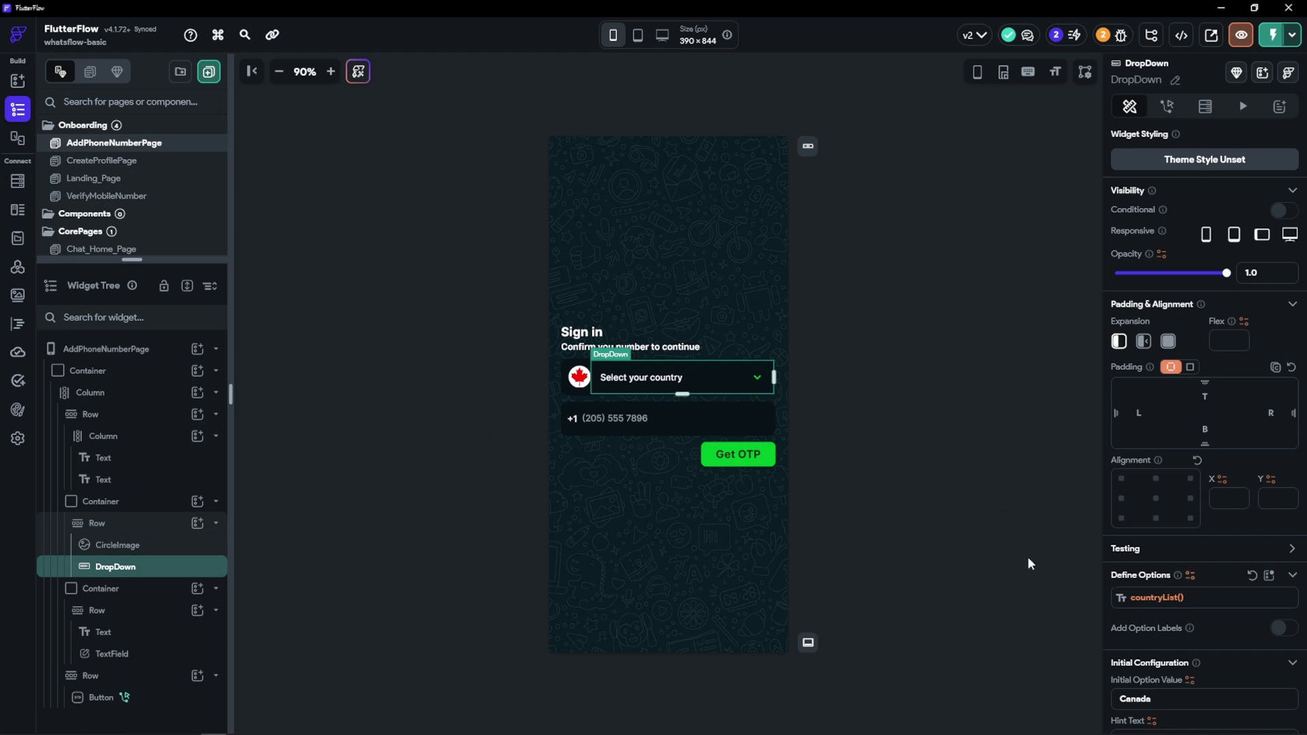
pyautogui.click(102, 503)
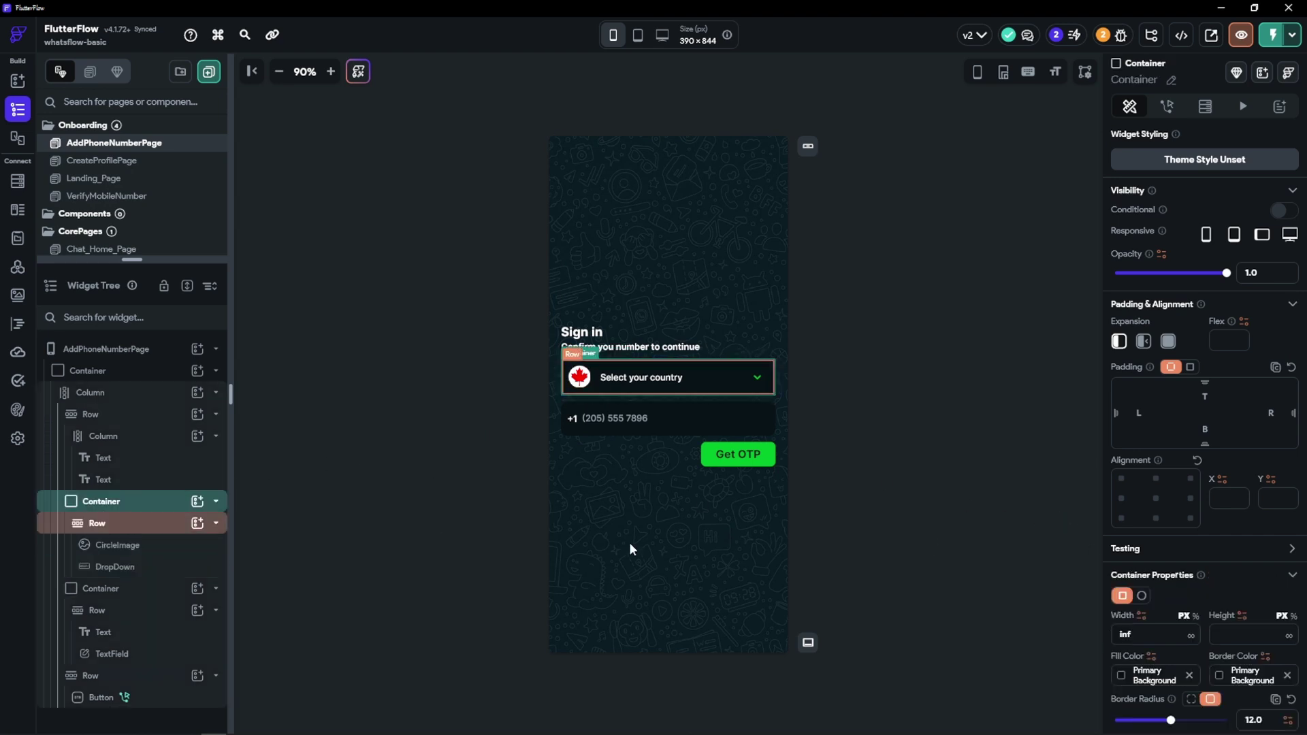
# Switch the container width to percent and set its maximum width to 89%
pyautogui.click(1195, 616)
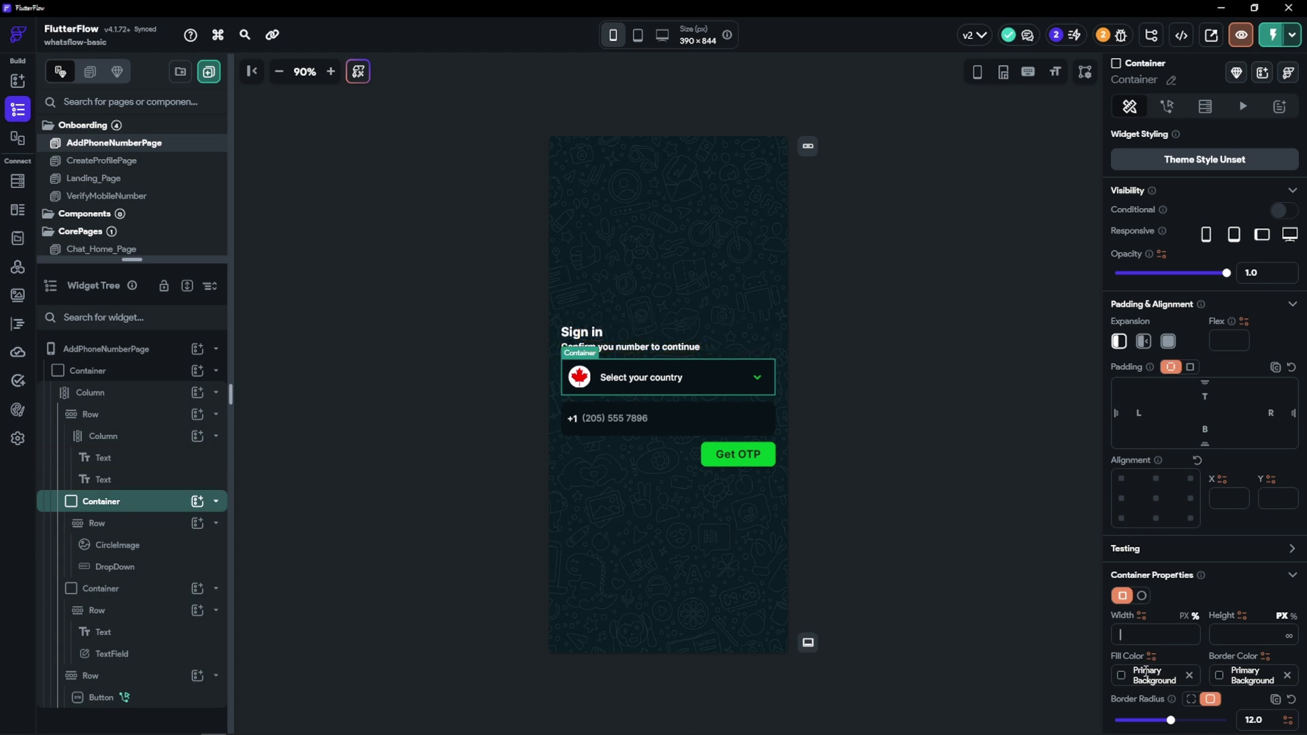
pyautogui.scroll(-5, 1179, 644)
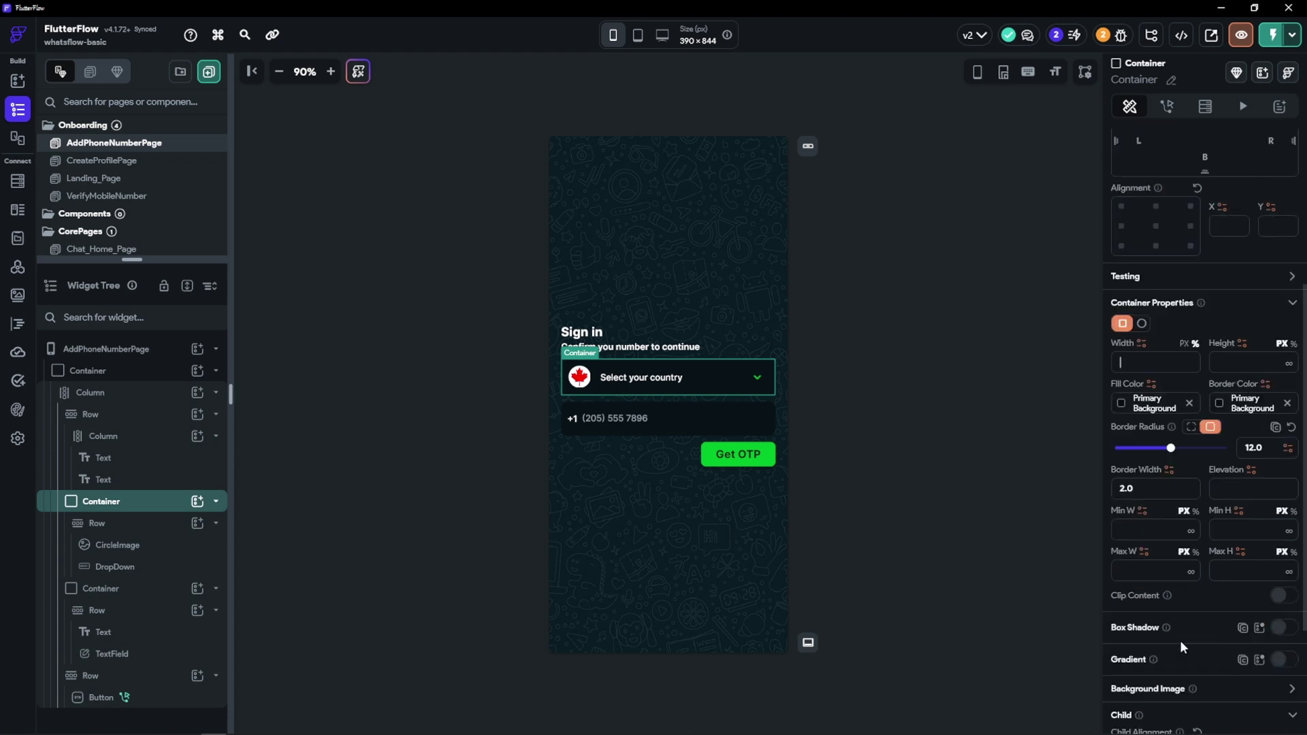
pyautogui.click(1191, 497)
pyautogui.click(1156, 504)
pyautogui.write('95')
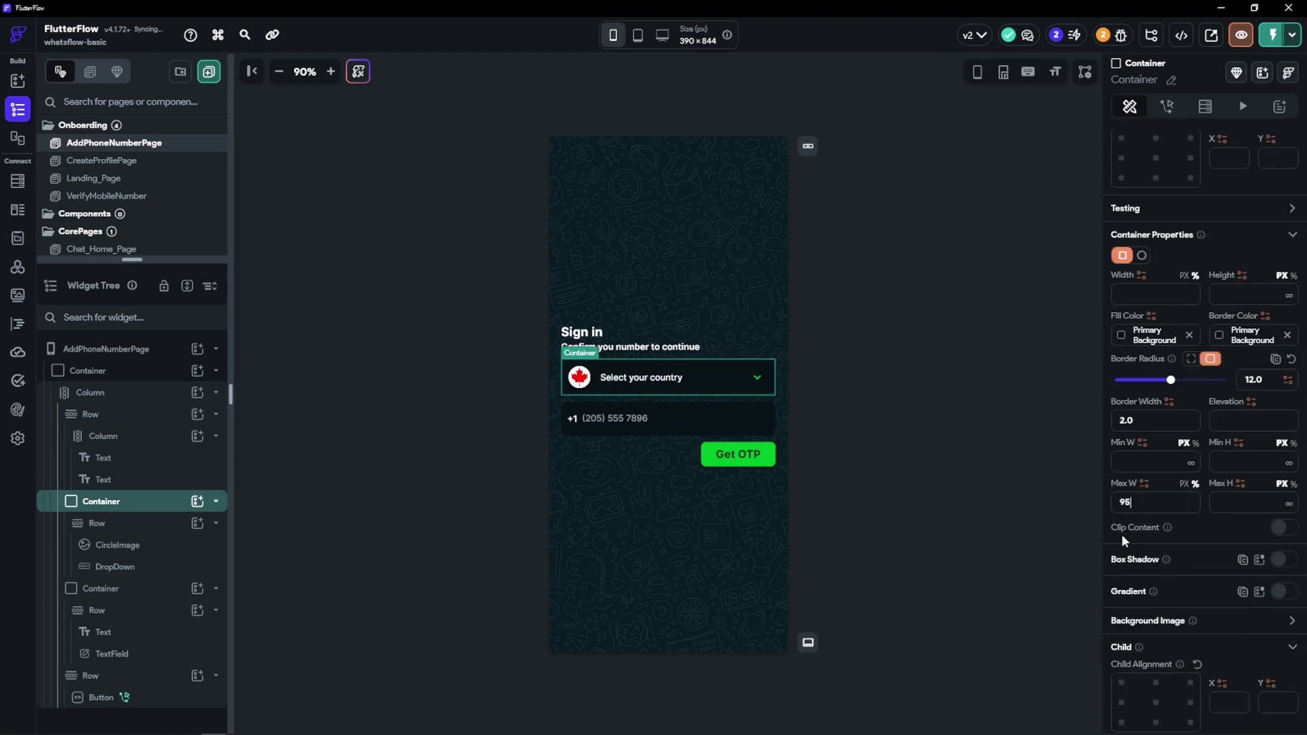
pyautogui.press('Return')
pyautogui.write('90')
pyautogui.write('85')
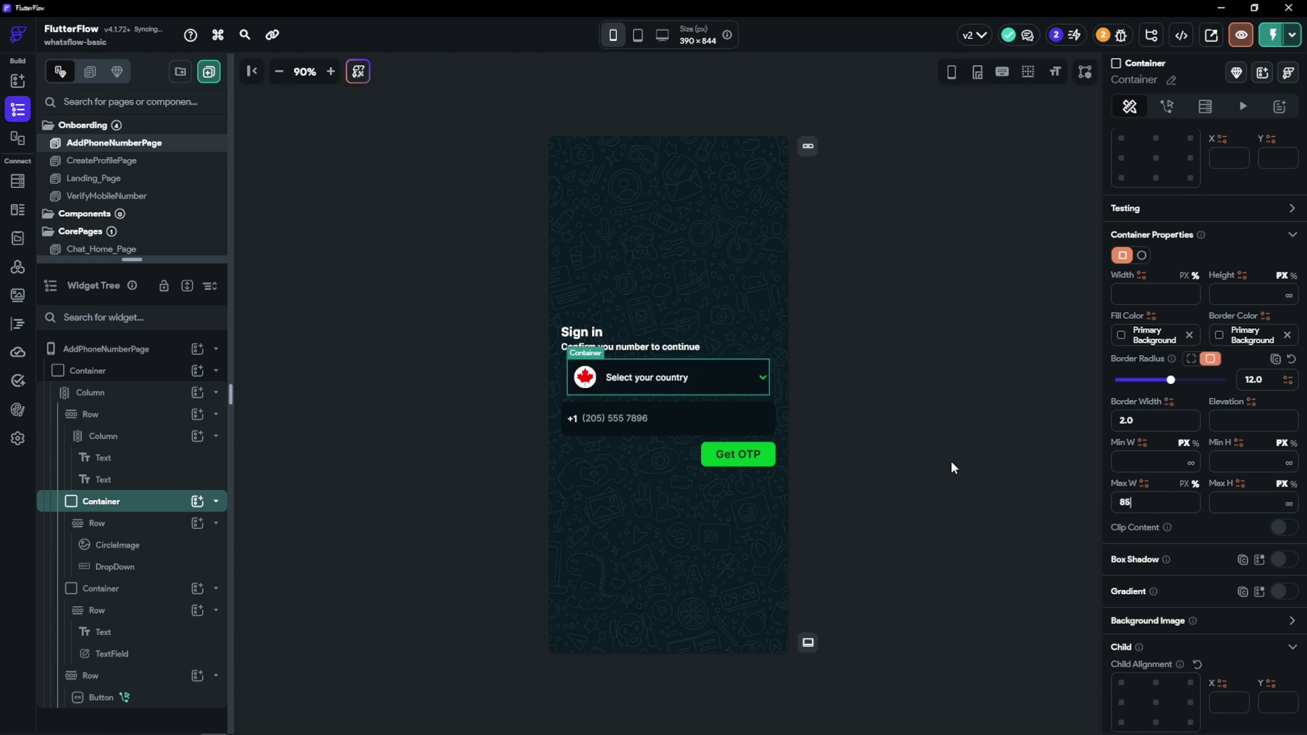
pyautogui.press('BackSpace')
pyautogui.press('BackSpace')
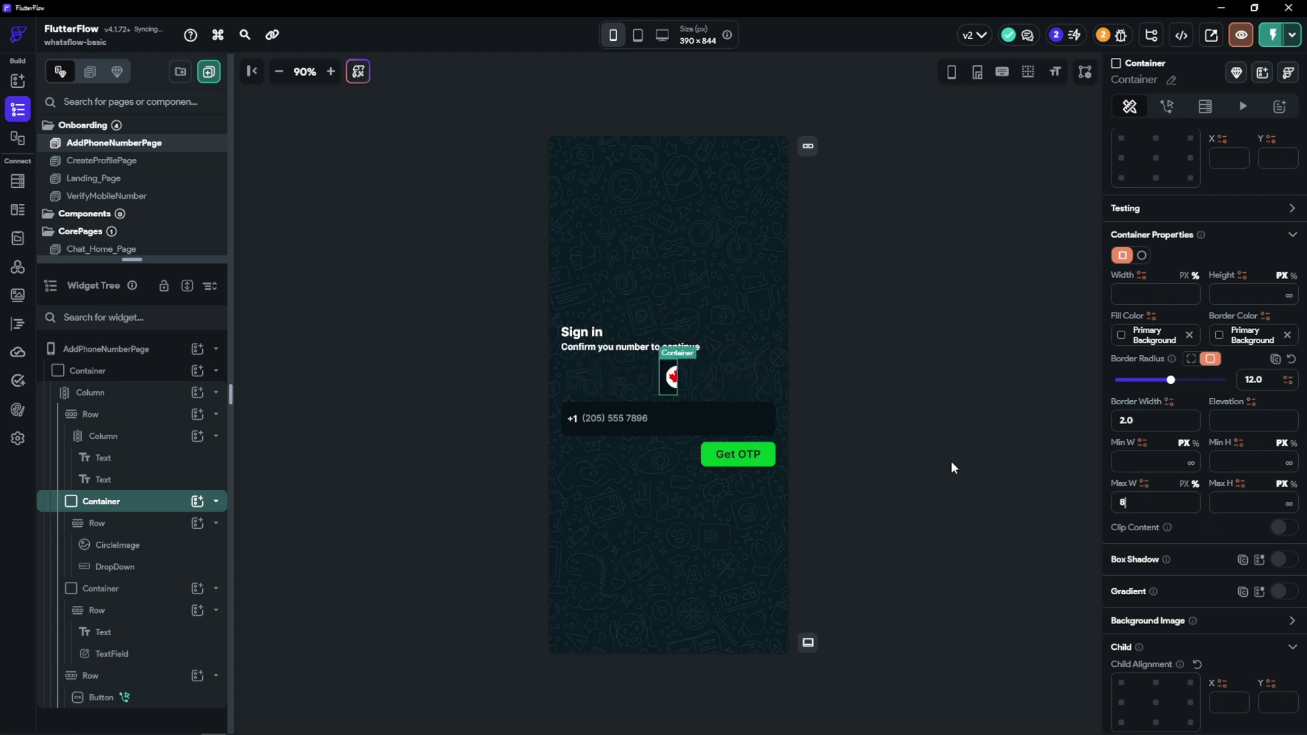
pyautogui.write('89')
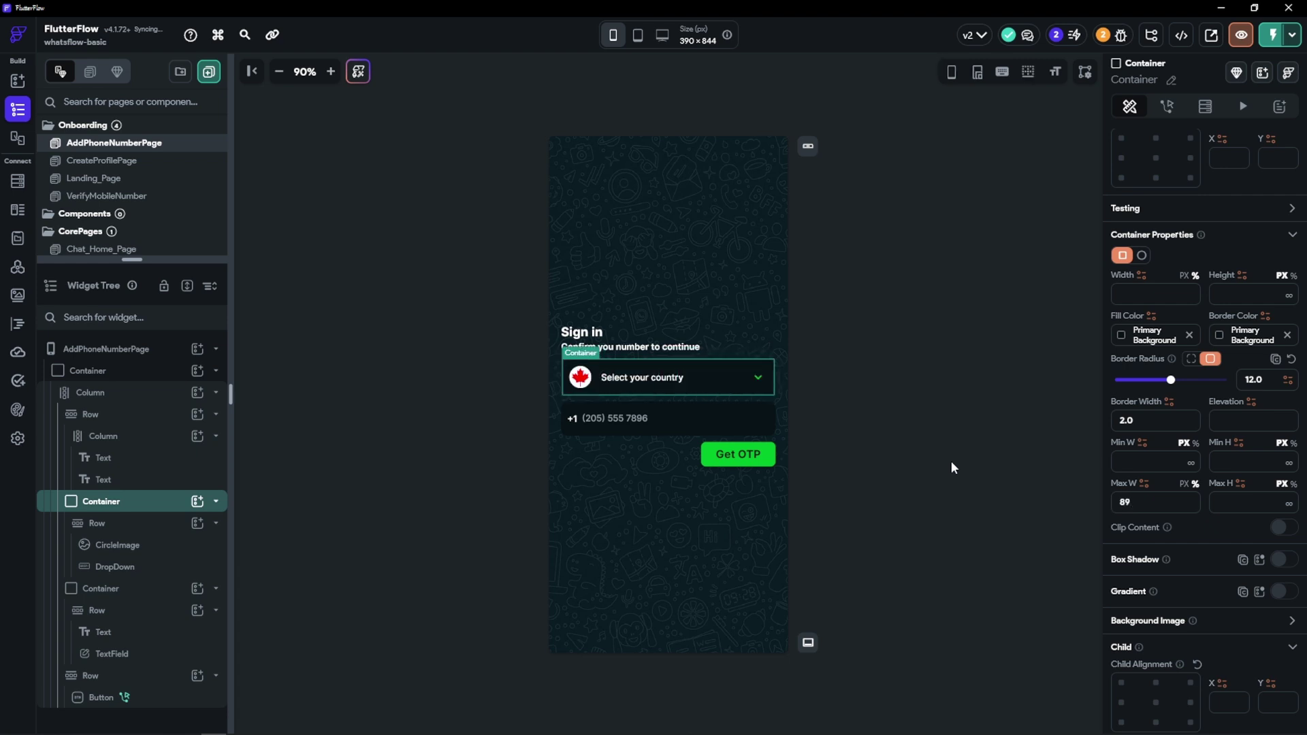
pyautogui.click(929, 423)
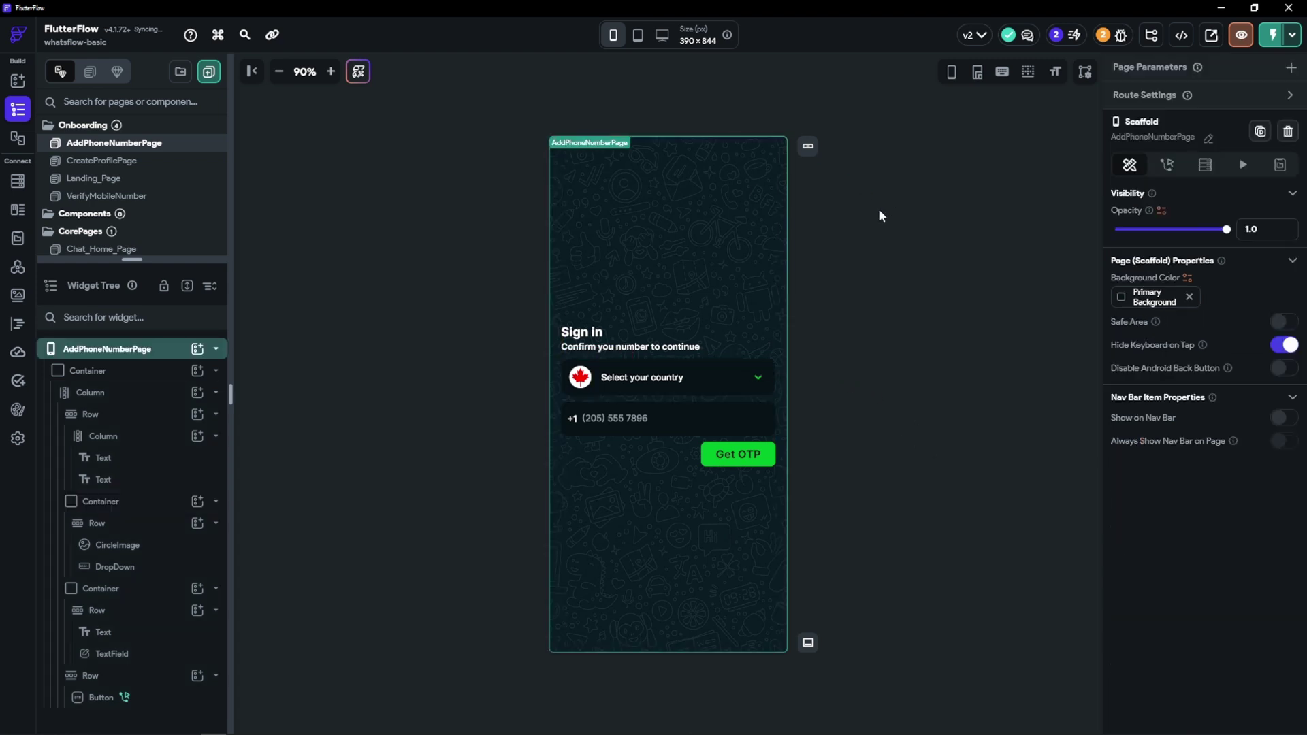
# Start a test run on the Android phone and bring the widened phone mirror forward
pyautogui.click(1292, 35)
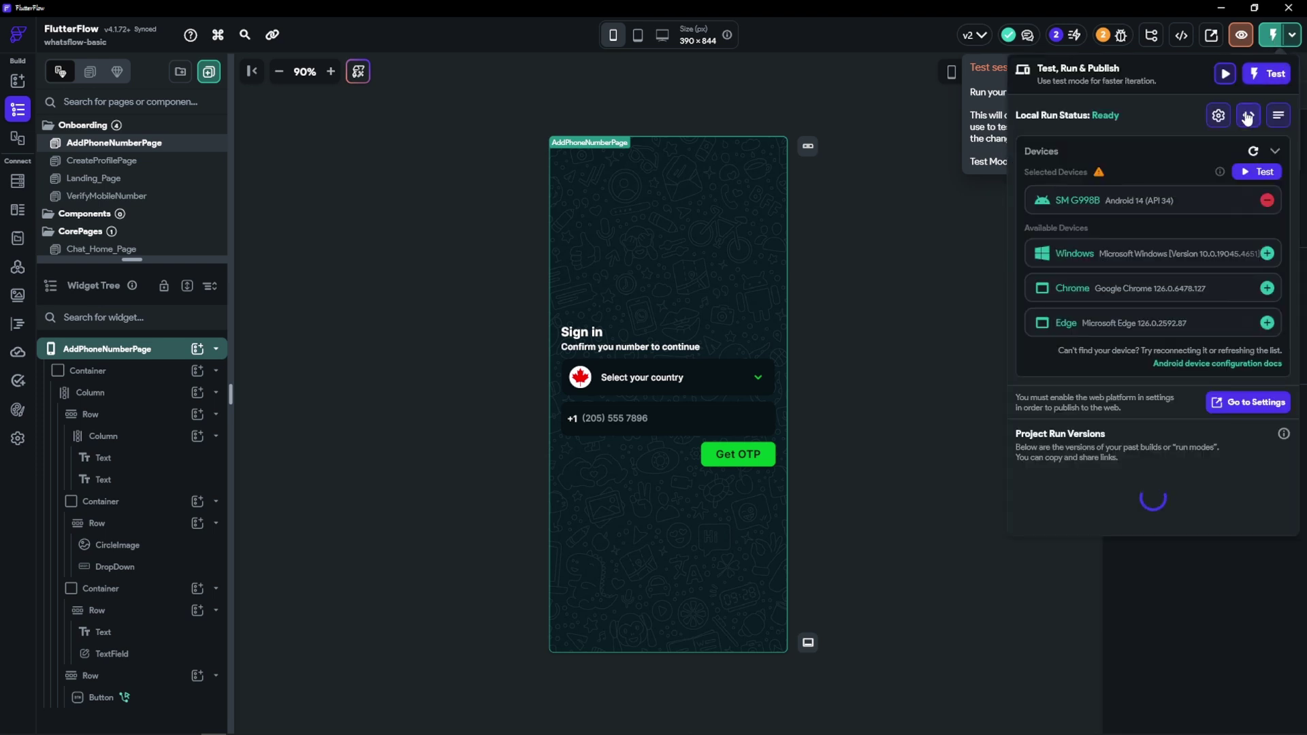
pyautogui.click(1257, 172)
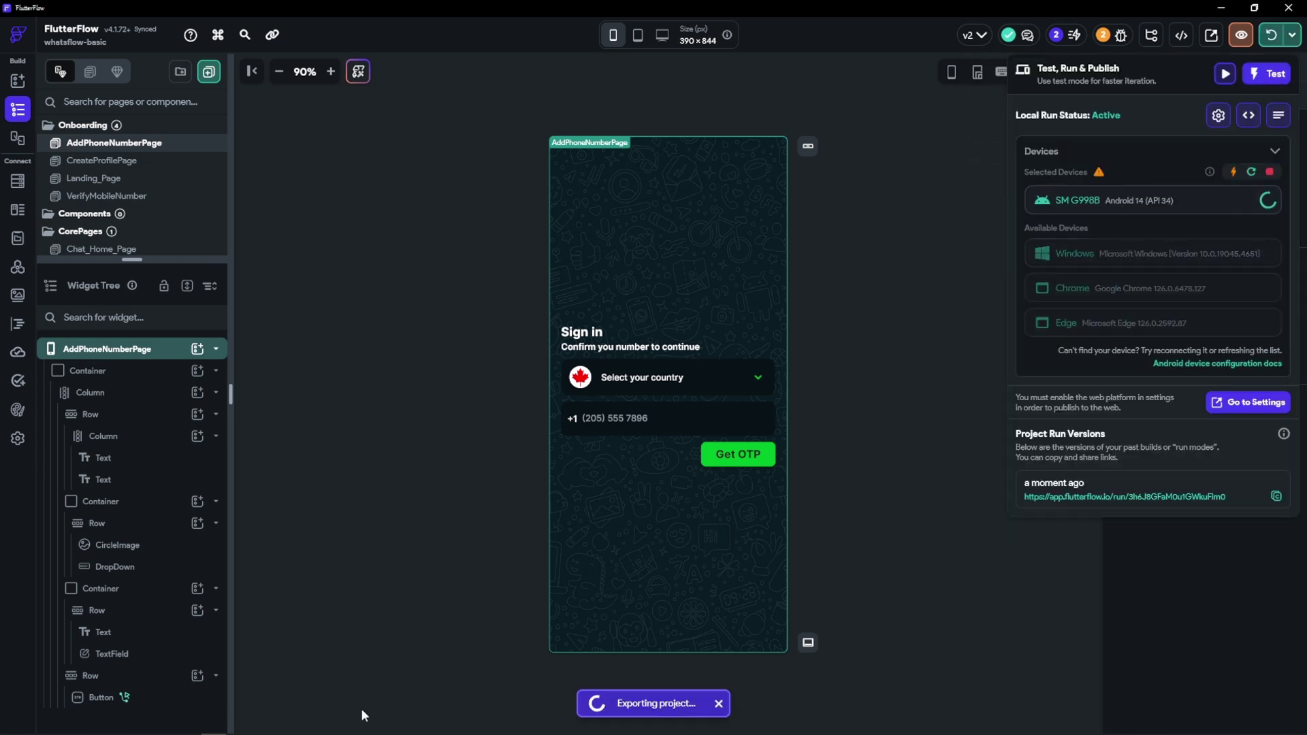
pyautogui.click(314, 728)
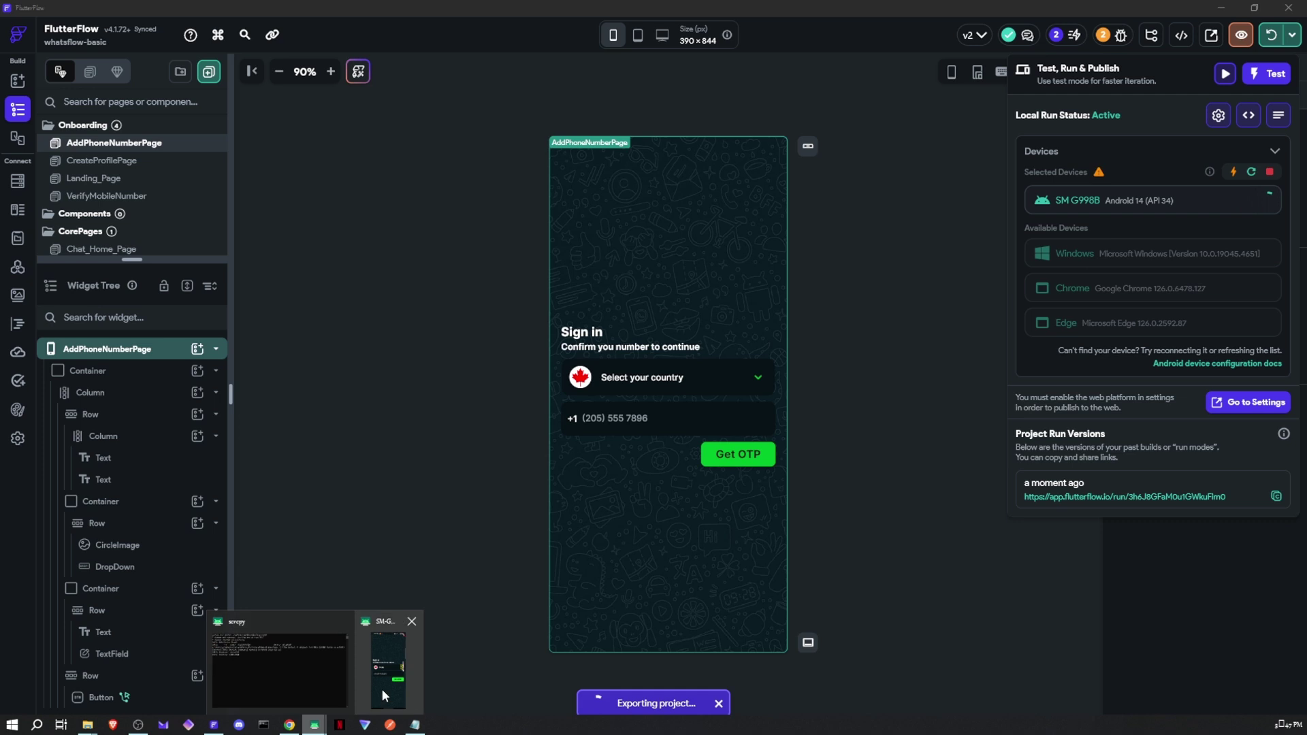
pyautogui.click(367, 696)
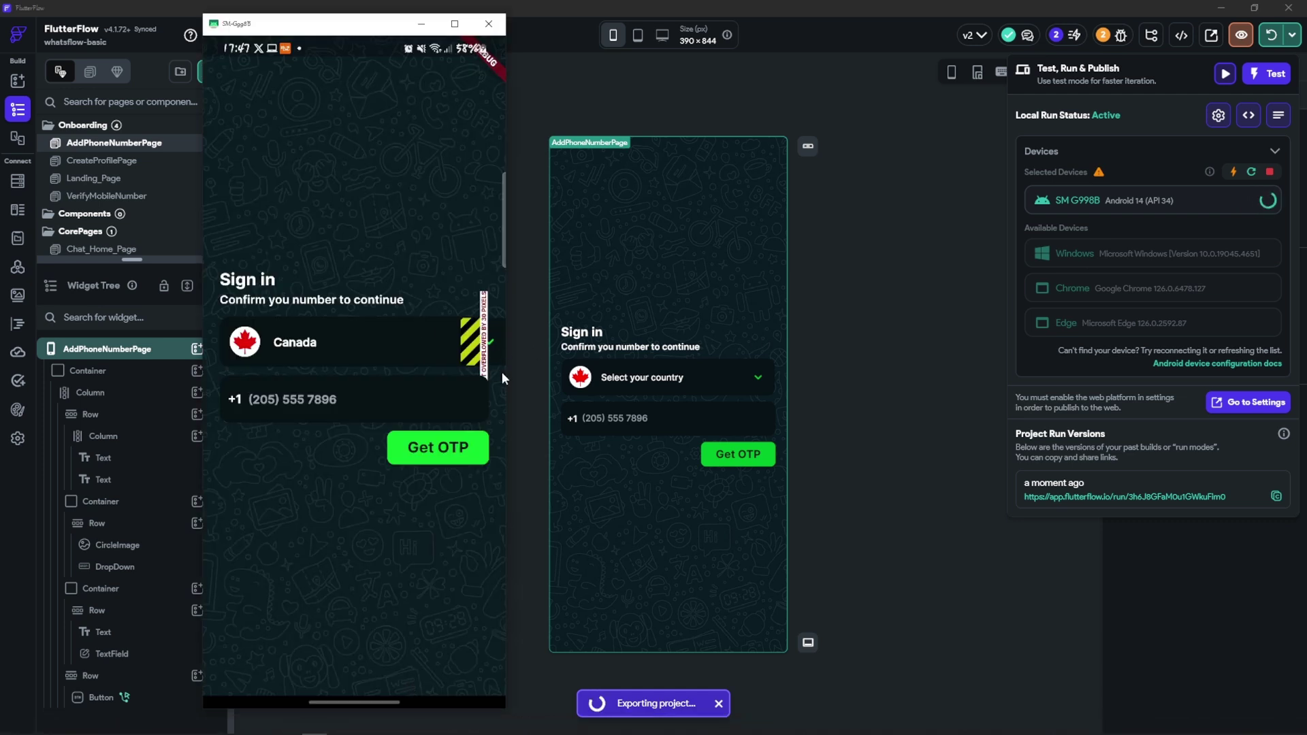
pyautogui.moveTo(506, 345)
pyautogui.mouseDown()
pyautogui.moveTo(542, 346)
pyautogui.moveTo(516, 348)
pyautogui.mouseUp()
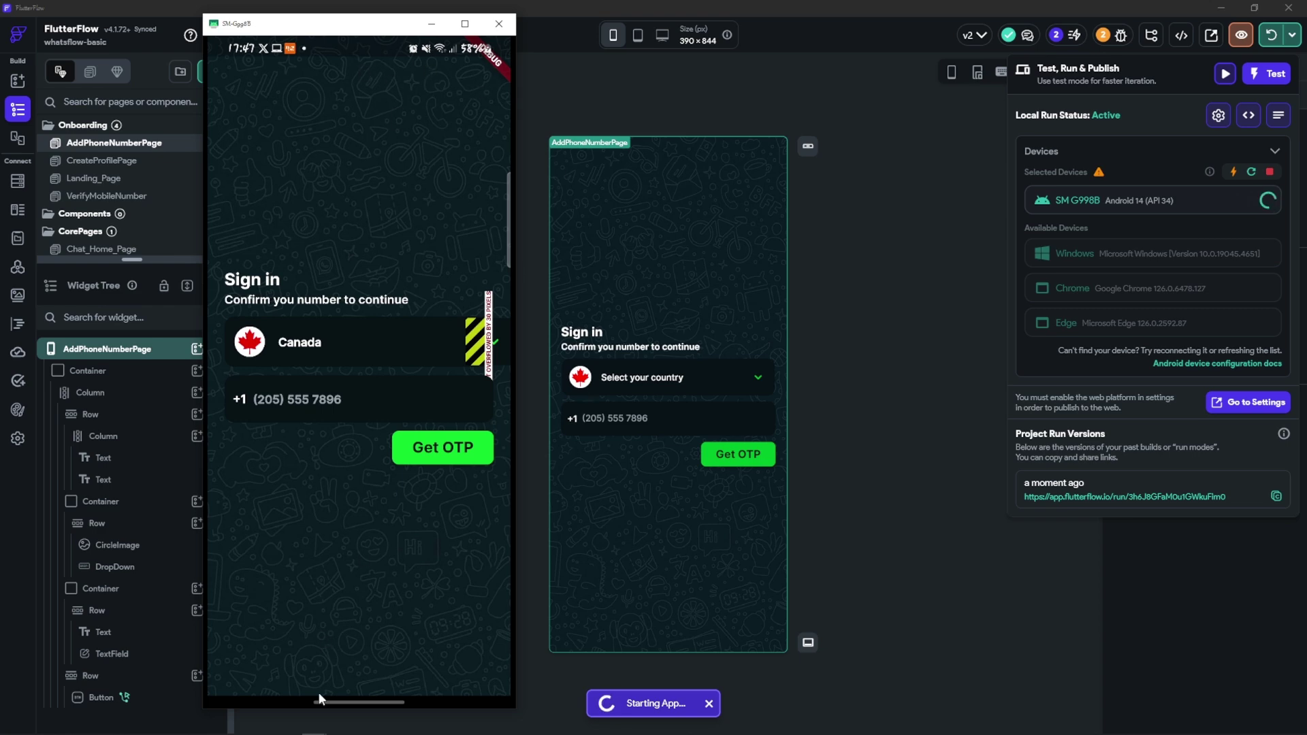
# On the profile page, pick the red V wallpaper from the Pictures album for cropping
pyautogui.moveTo(330, 704); pyautogui.dragTo(333, 536)
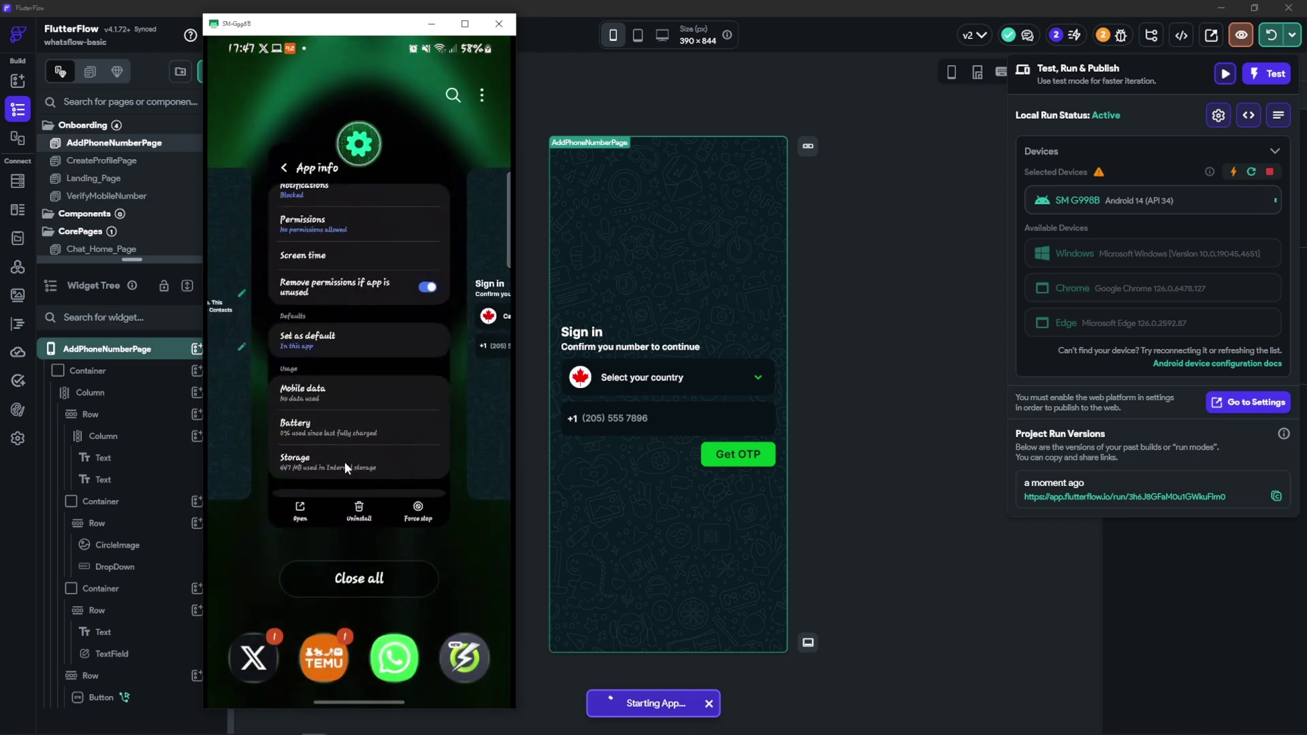
pyautogui.click(231, 443)
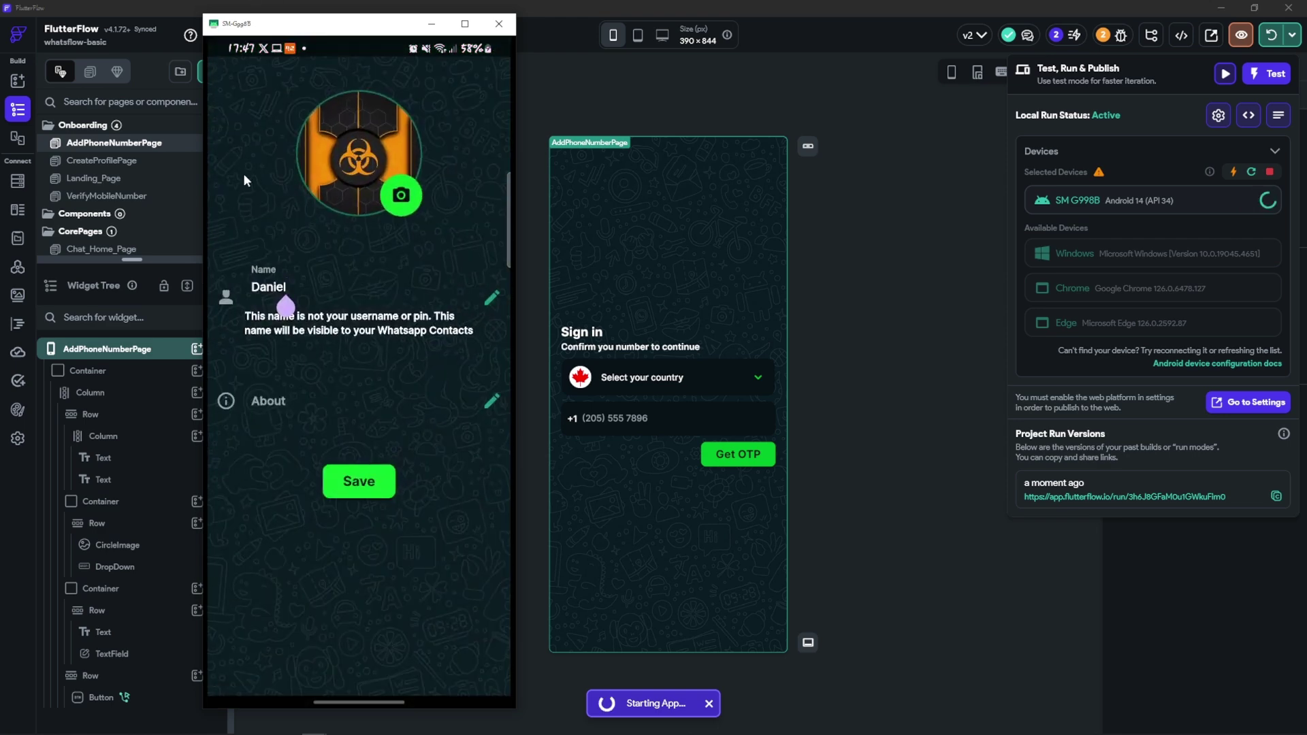
pyautogui.click(320, 137)
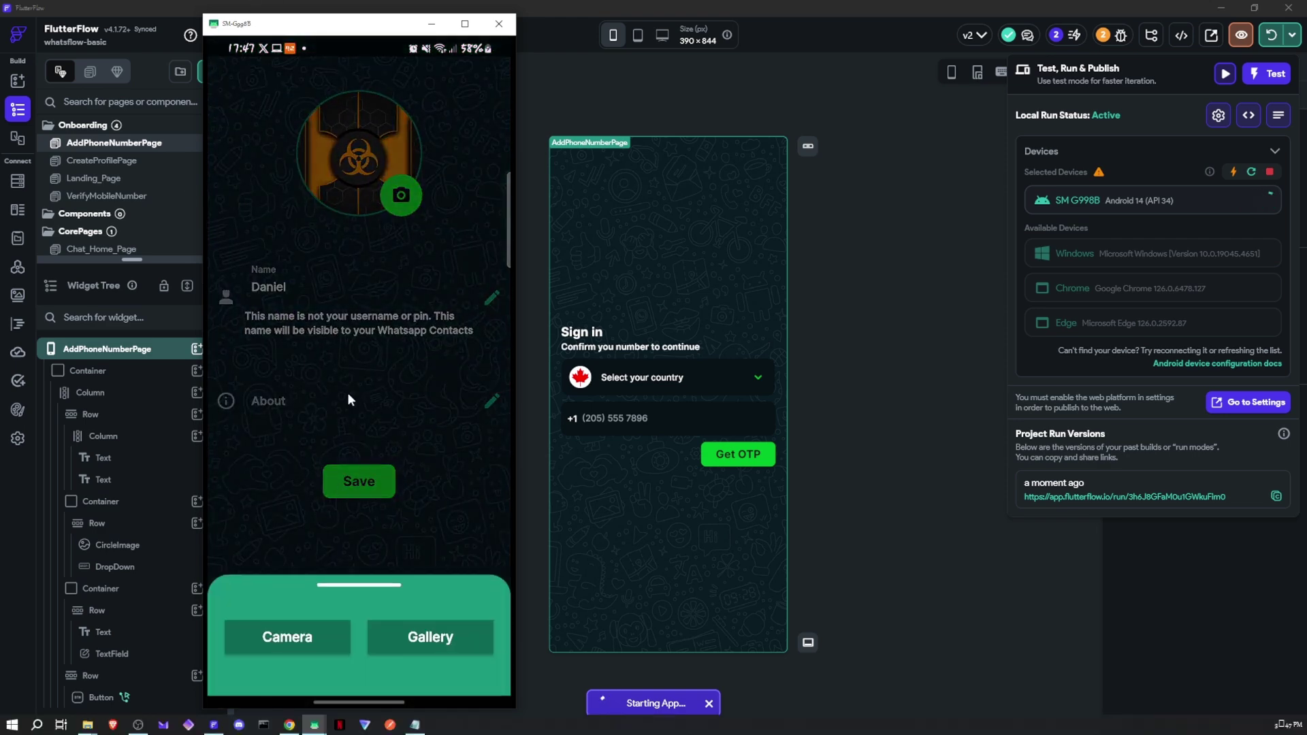
pyautogui.click(419, 631)
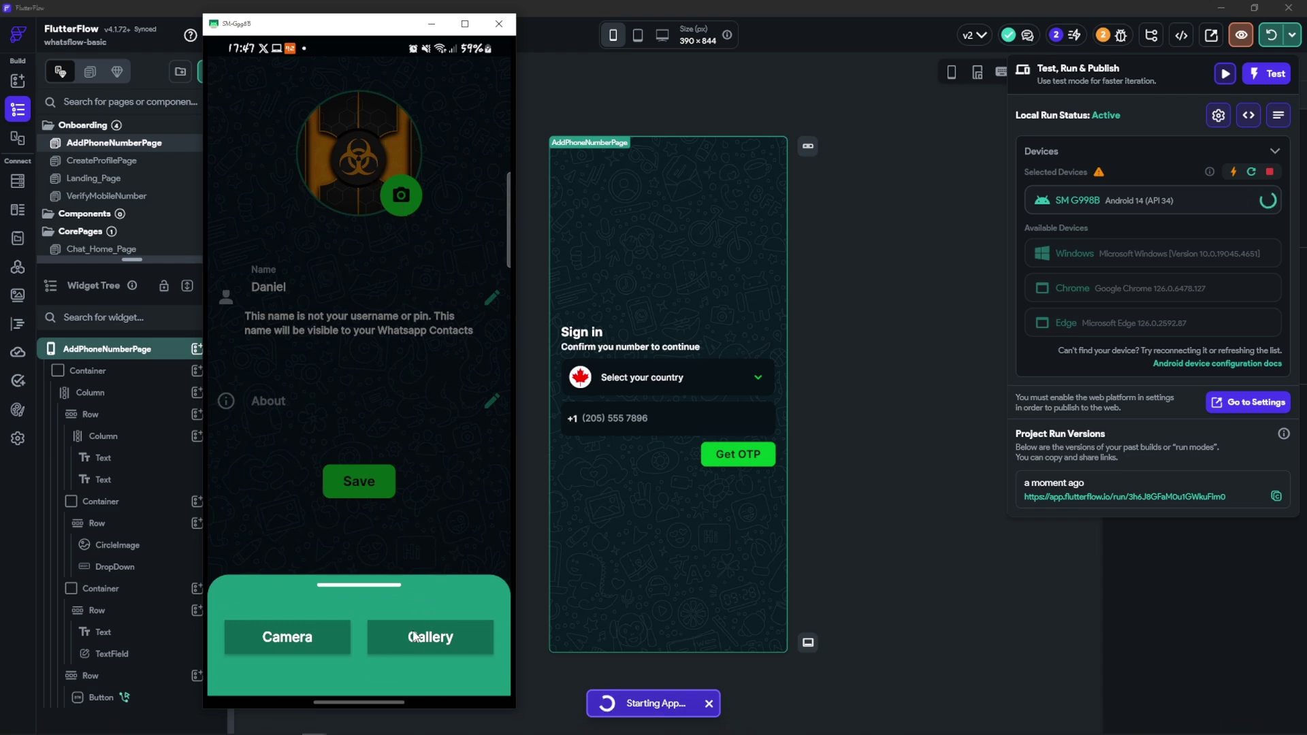
pyautogui.click(301, 106)
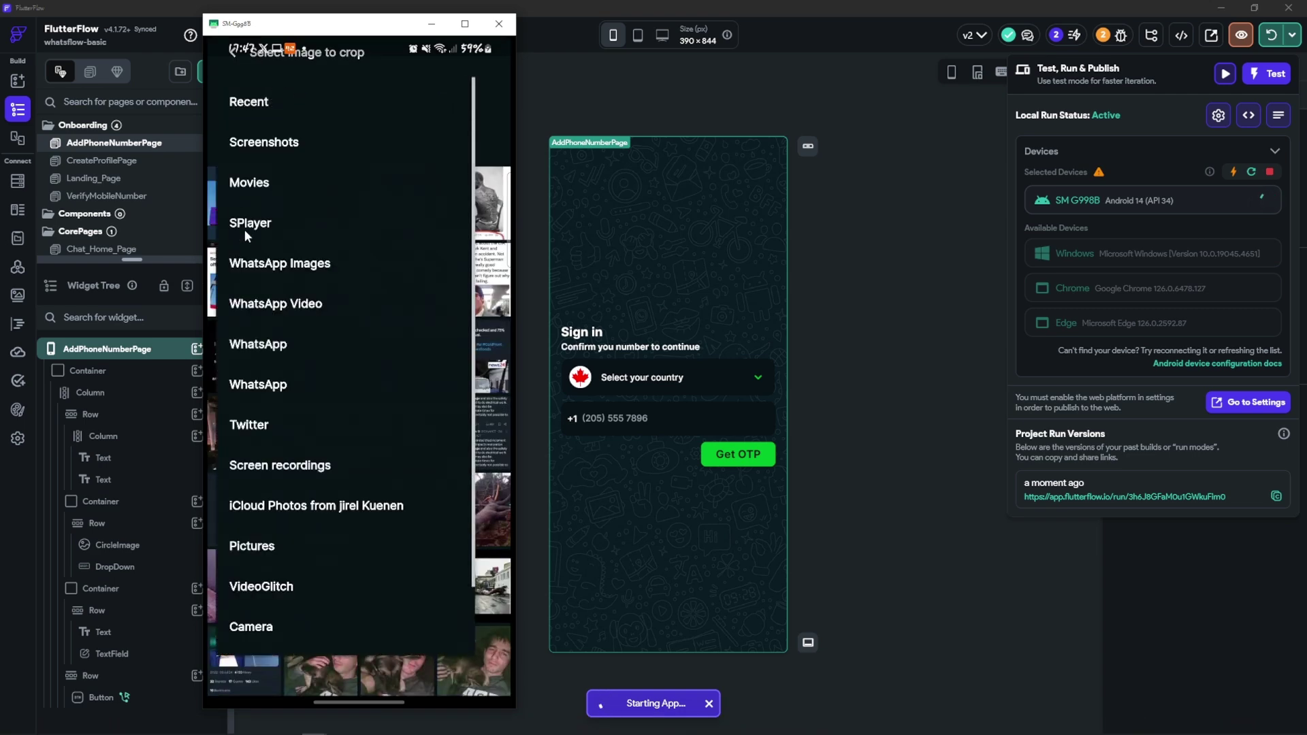
pyautogui.click(265, 548)
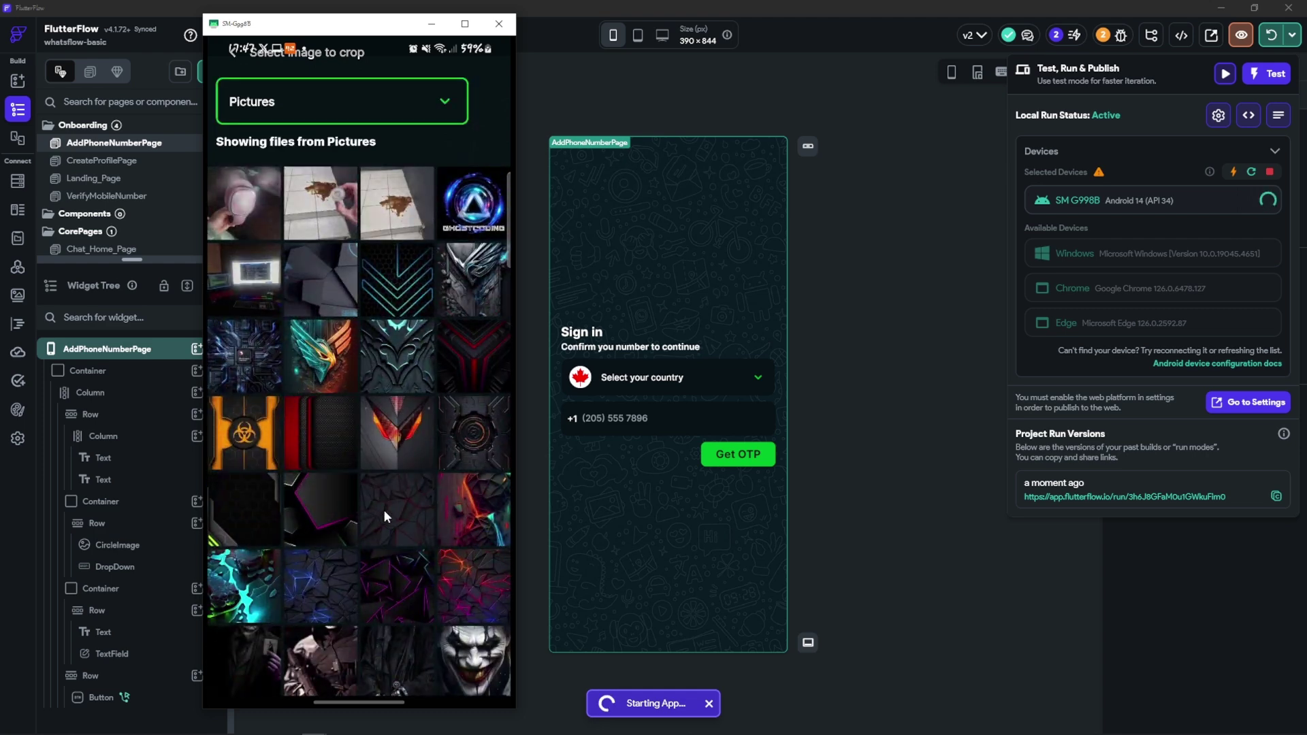
pyautogui.click(382, 439)
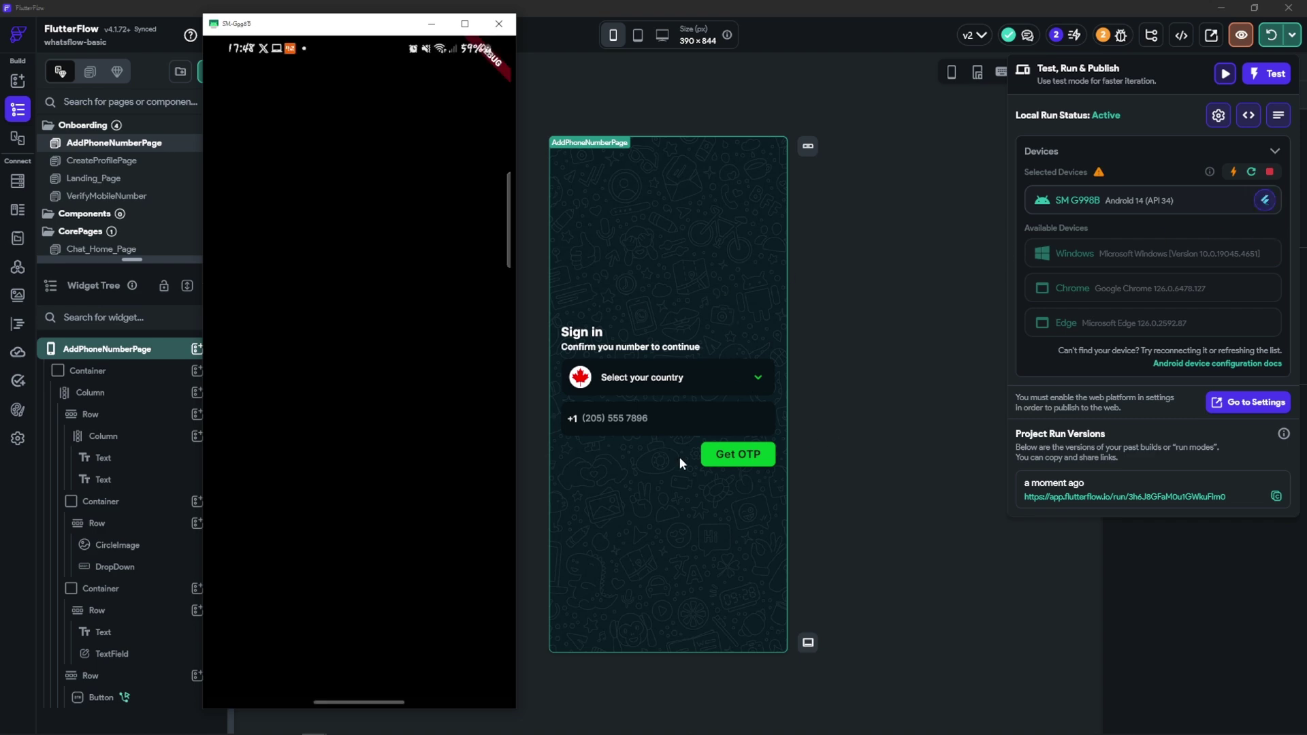
# Switch through the phone's recent apps to reopen WhatsFlow full screen
pyautogui.moveTo(350, 699); pyautogui.dragTo(322, 382)
pyautogui.click(333, 357)
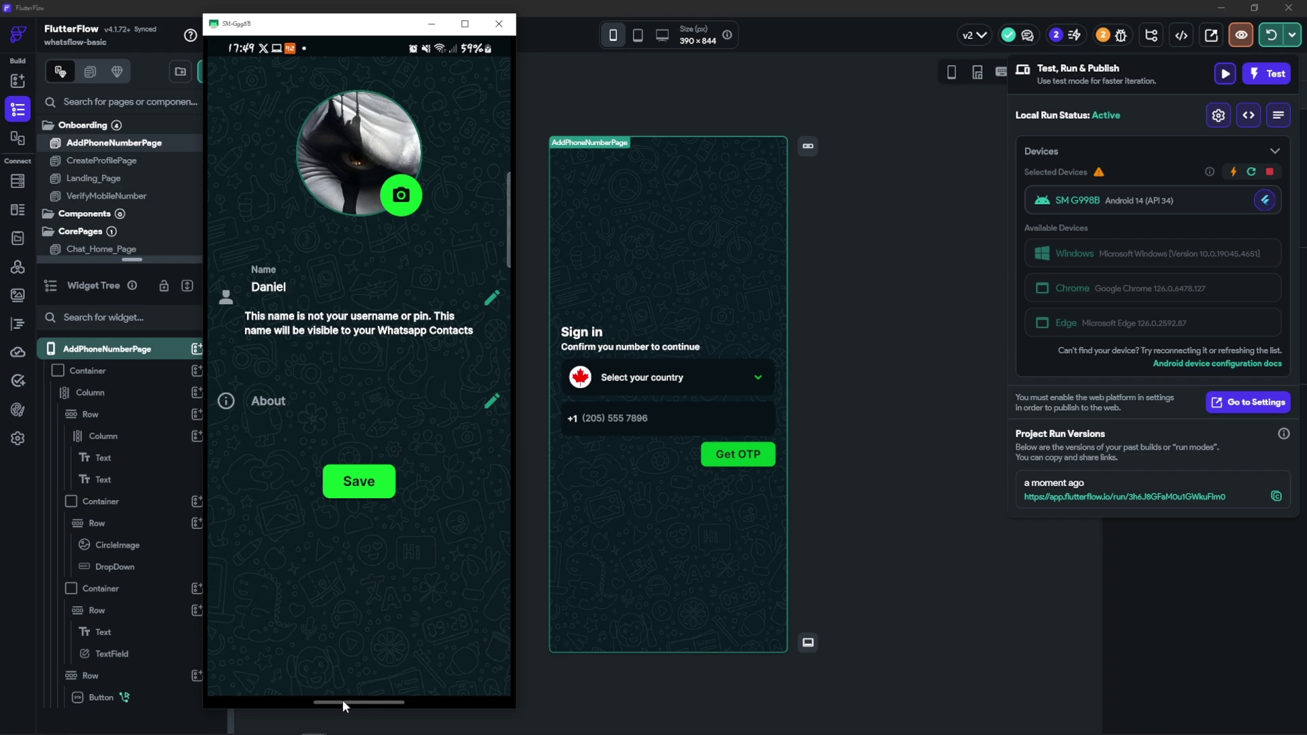
pyautogui.moveTo(342, 699); pyautogui.dragTo(339, 605)
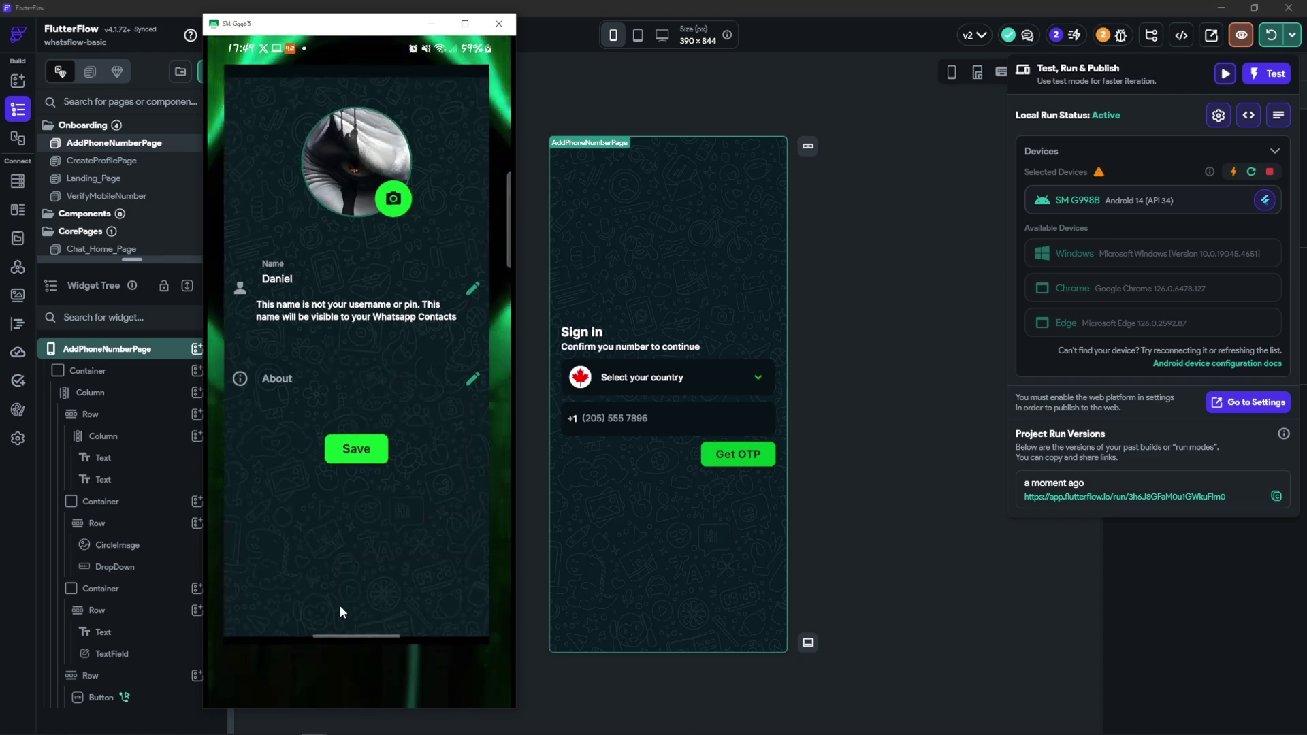
pyautogui.moveTo(339, 605); pyautogui.dragTo(350, 451)
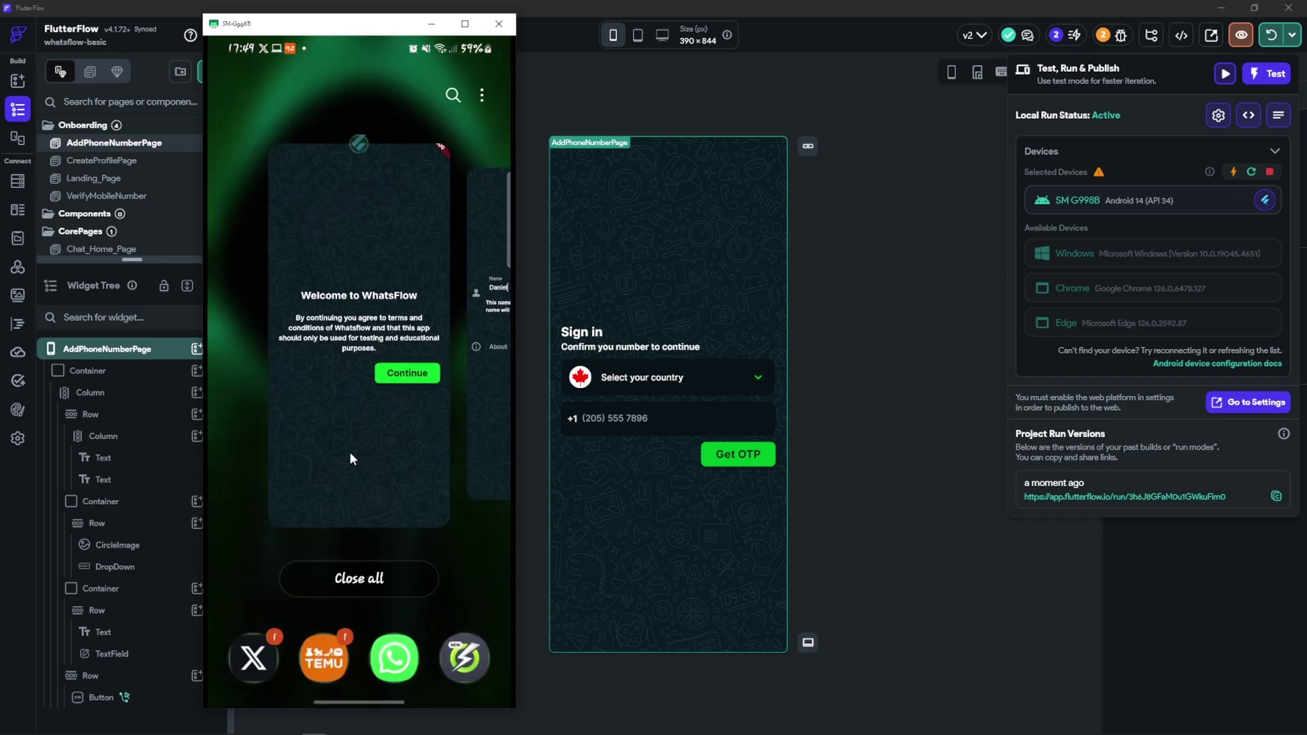
pyautogui.click(349, 451)
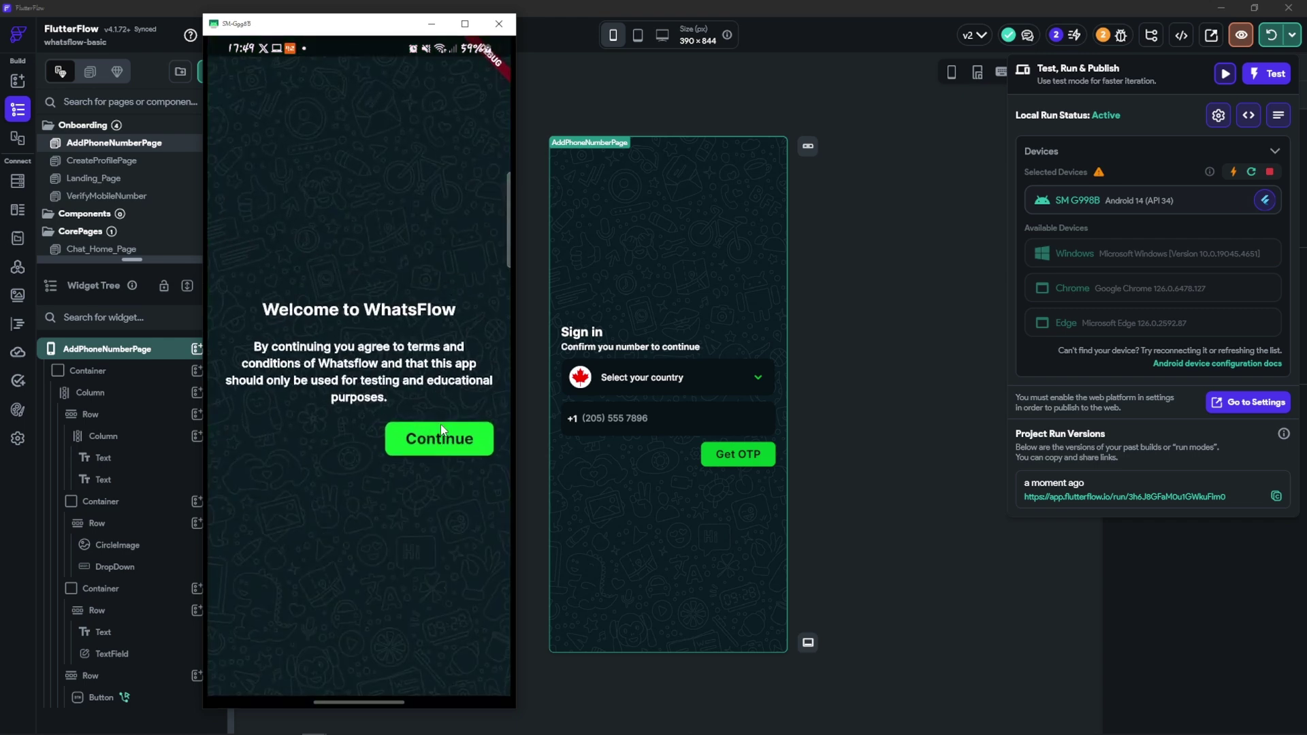
# Continue to the Sign in page, choose Canada, then select the canvas DropDown
pyautogui.click(441, 453)
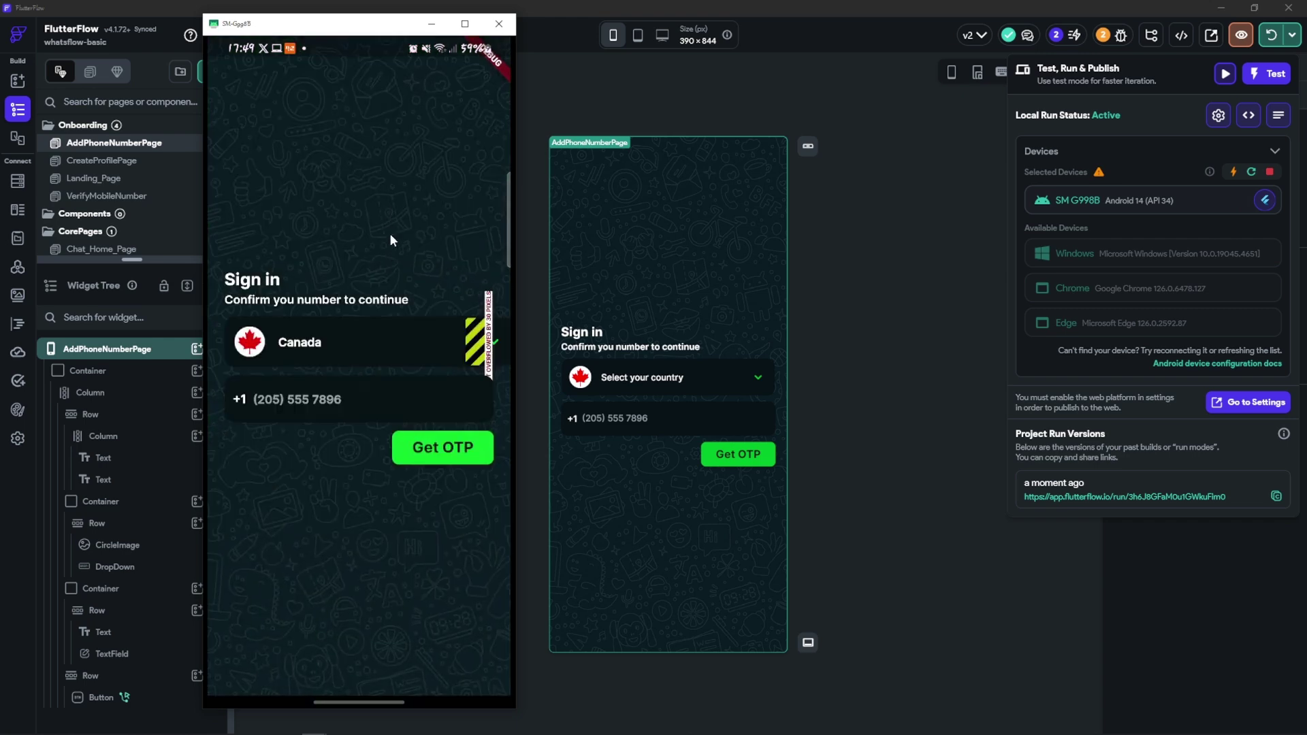
pyautogui.click(327, 337)
pyautogui.click(306, 341)
pyautogui.click(684, 386)
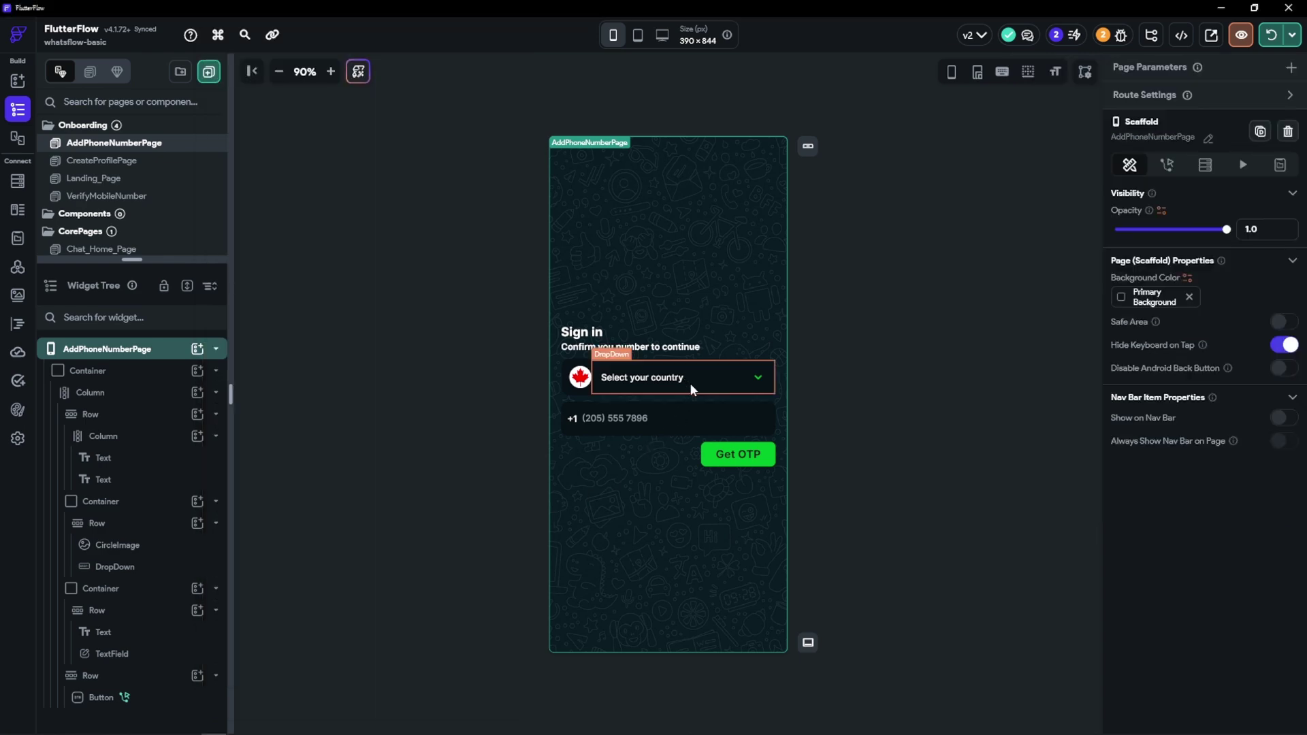
# Dismiss the invalid action warning and set the DropDown width to 250
pyautogui.scroll(-7, 1211, 589)
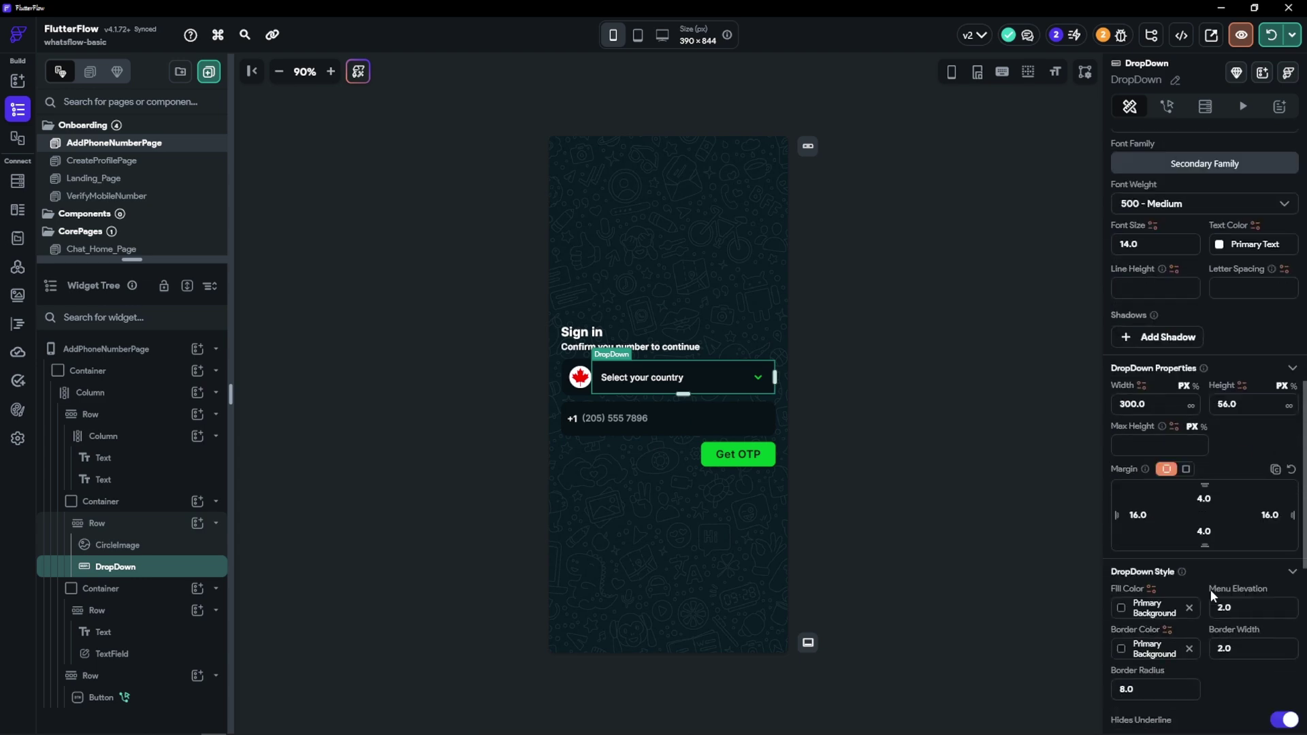
pyautogui.click(1176, 395)
pyautogui.click(1031, 419)
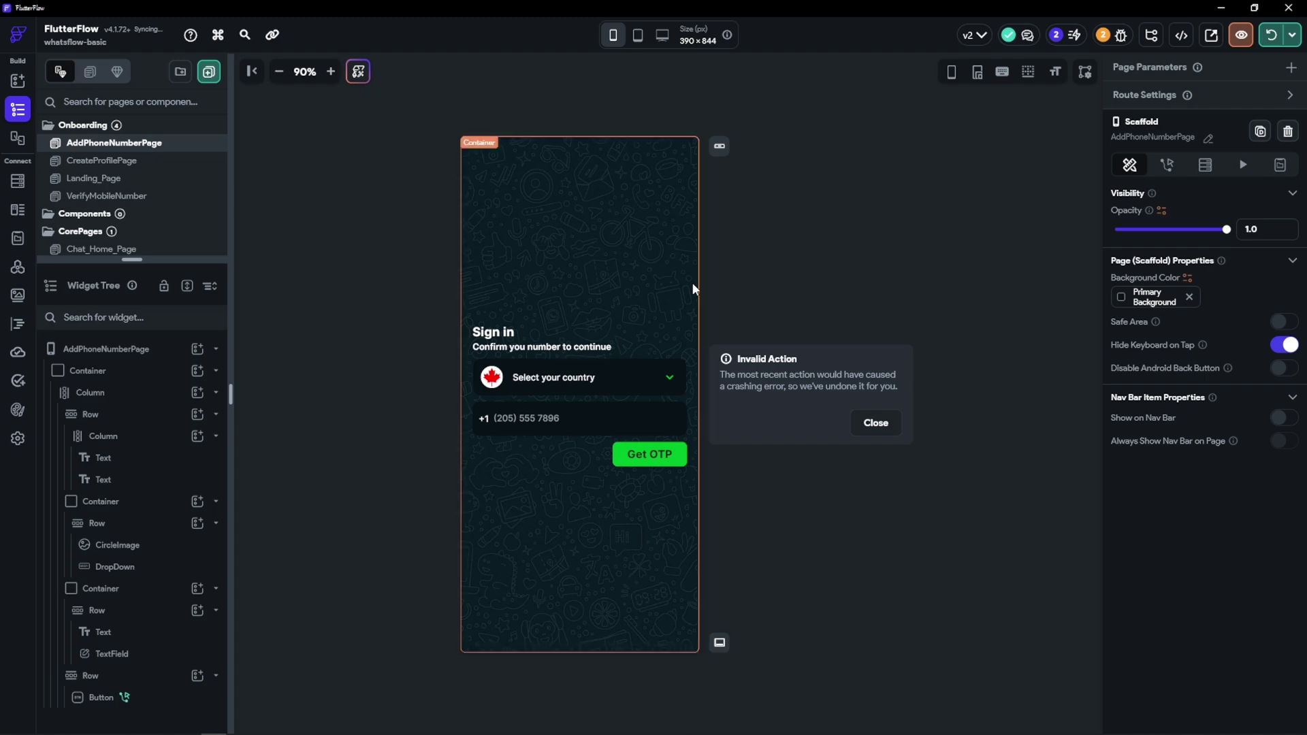
pyautogui.click(877, 424)
pyautogui.click(601, 382)
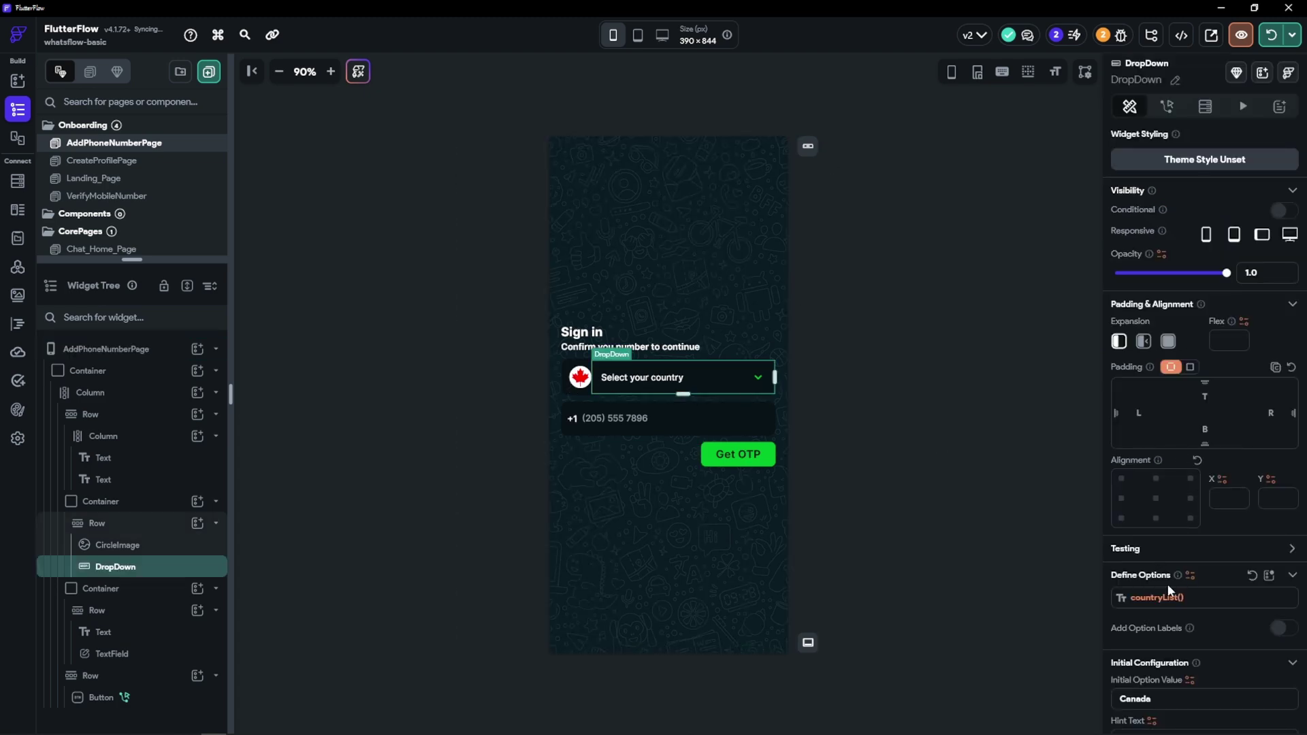
pyautogui.scroll(-8, 1167, 583)
pyautogui.click(1154, 470)
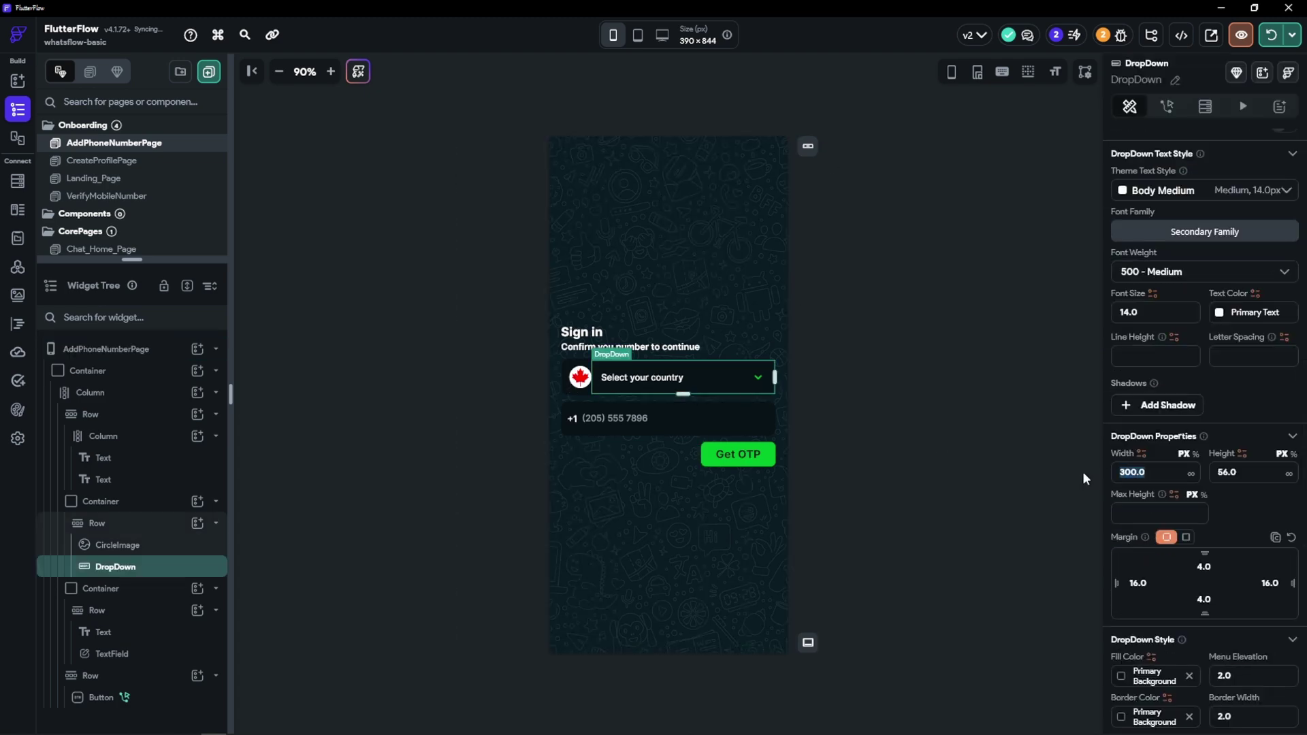
pyautogui.write('250')
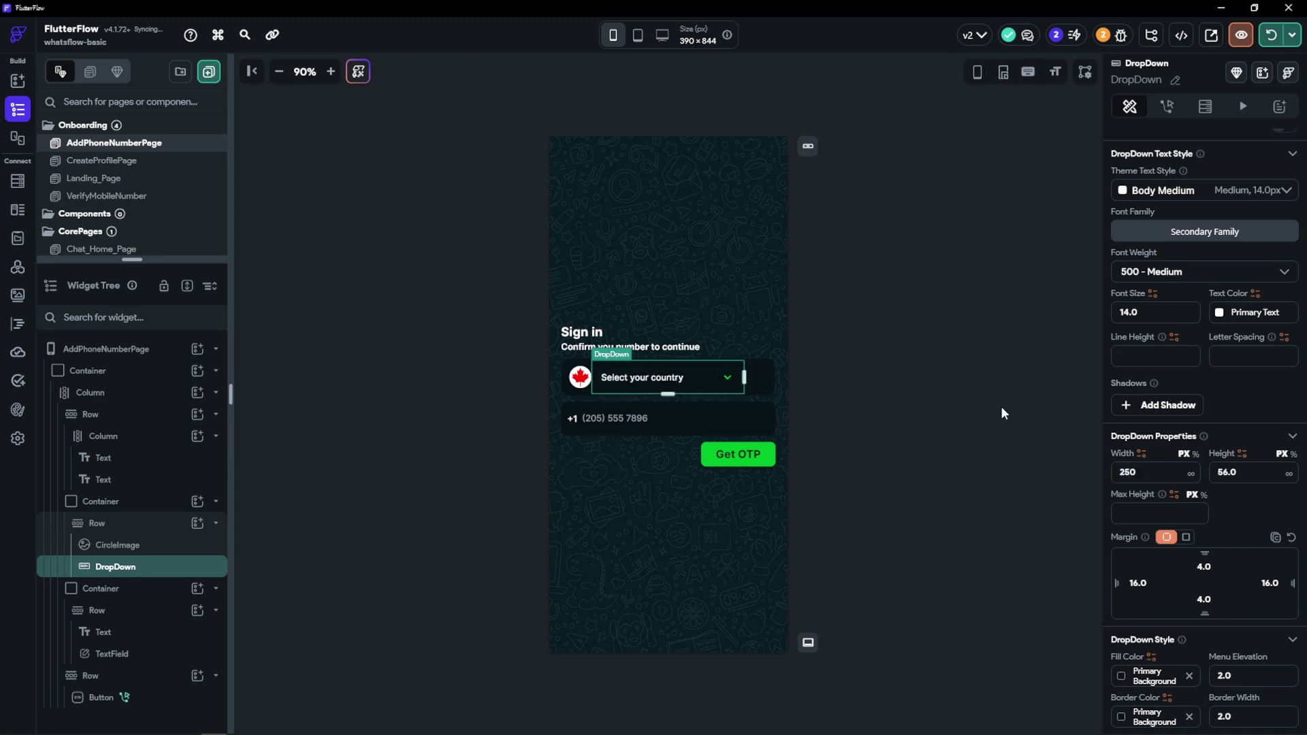
# Toggle the DropDown's expansion, set its width to 200, and hot-reload
pyautogui.scroll(10, 1124, 312)
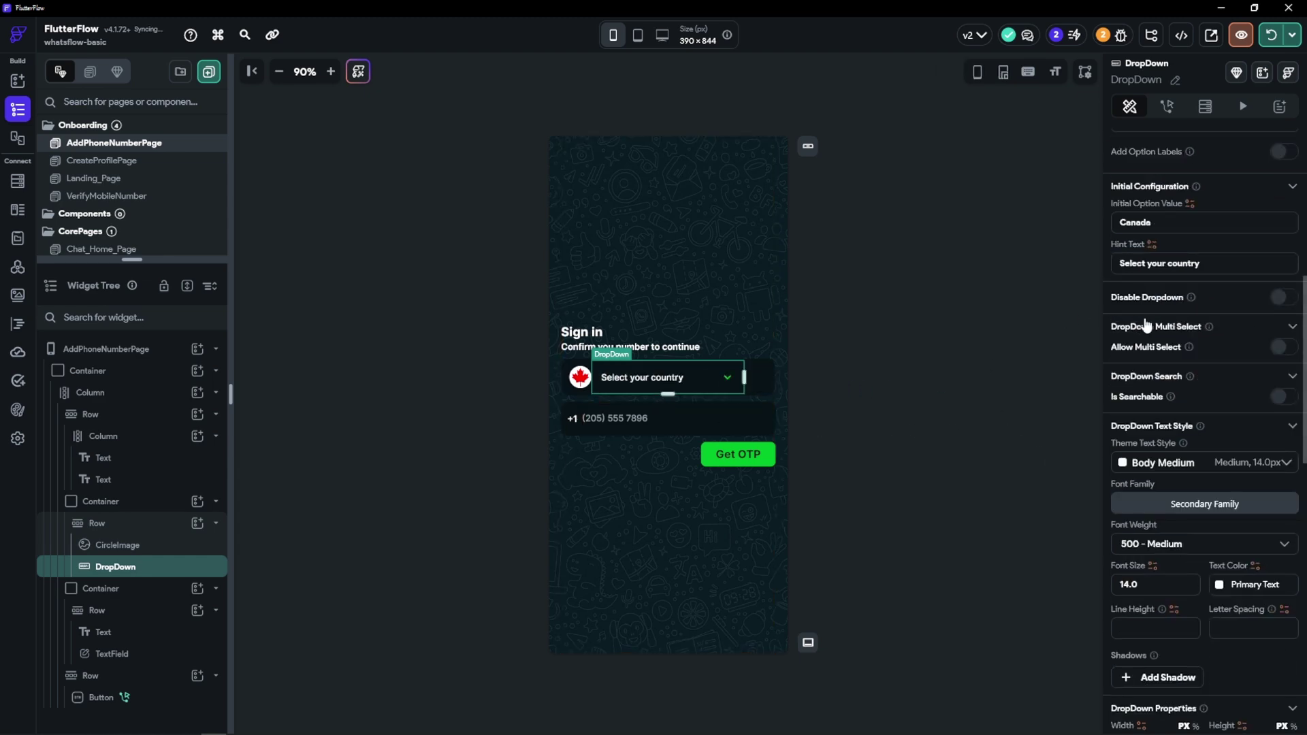
pyautogui.click(1166, 340)
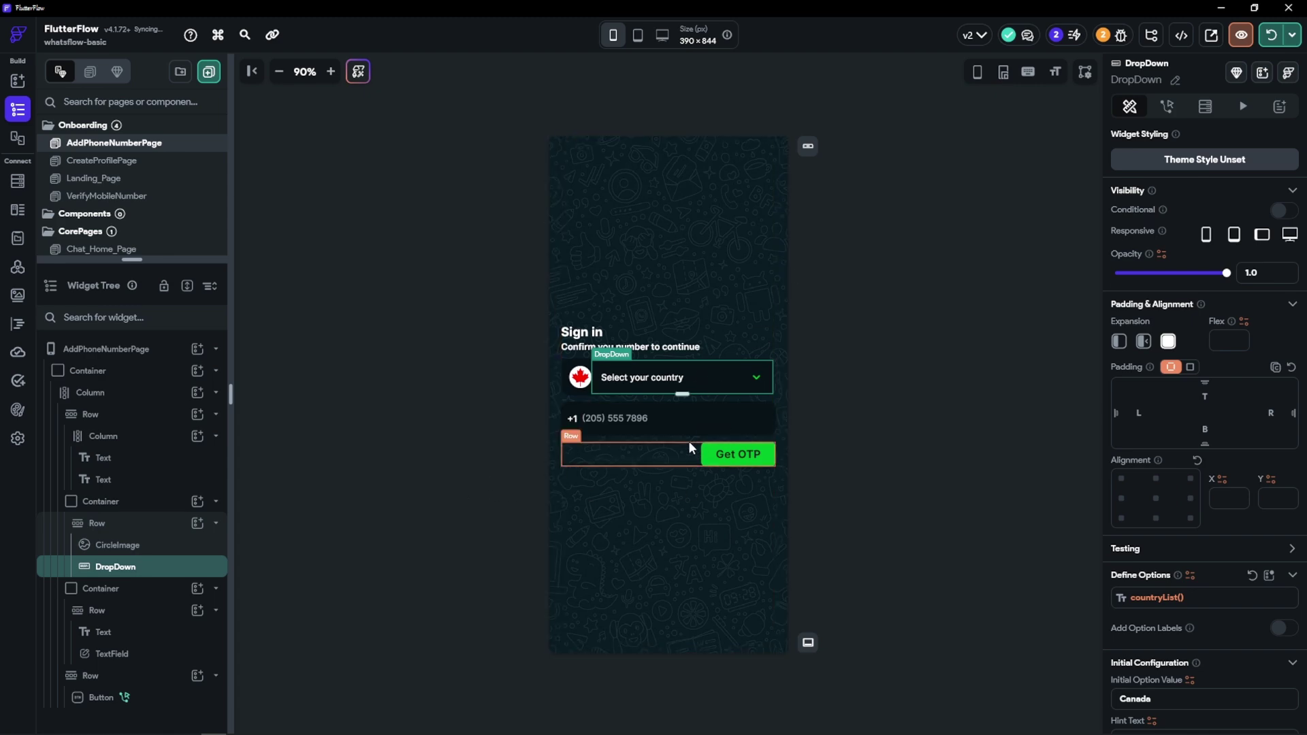
pyautogui.scroll(-10, 1157, 613)
pyautogui.scroll(-2, 1158, 550)
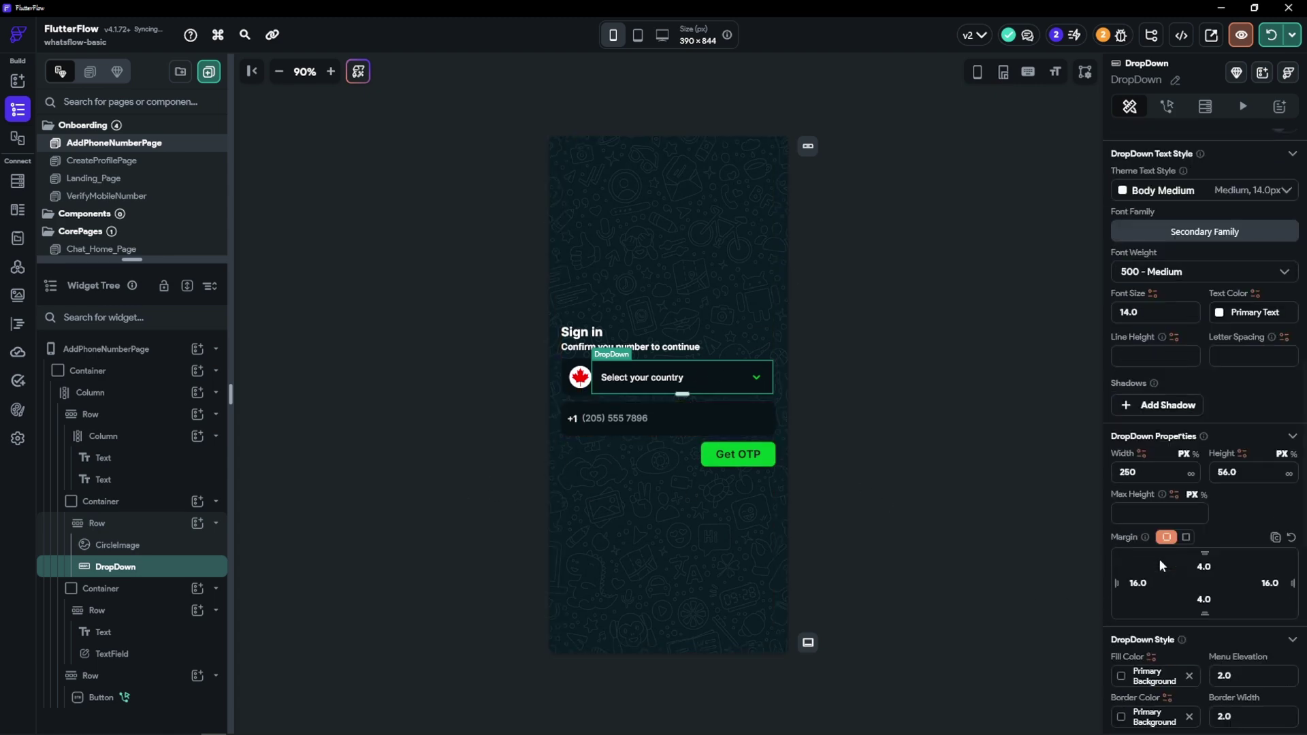
pyautogui.moveTo(1145, 473); pyautogui.dragTo(1005, 463)
pyautogui.write('200')
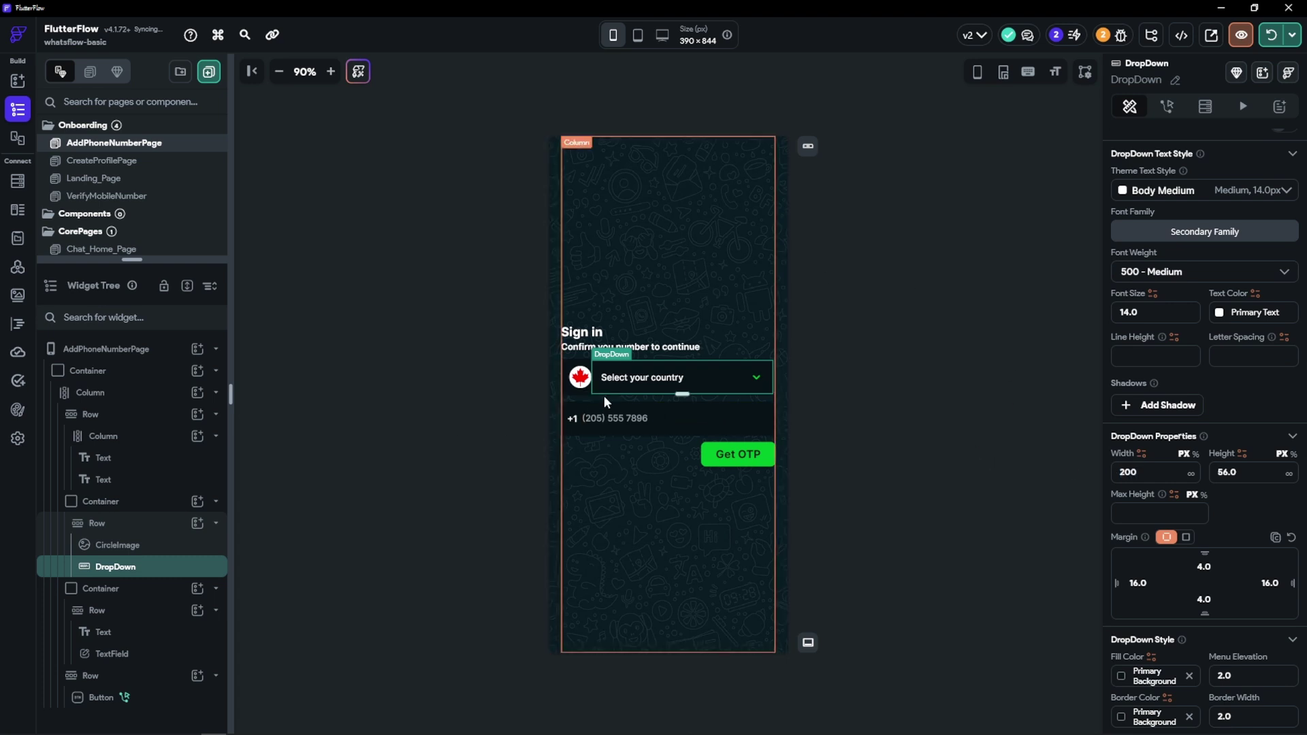
pyautogui.click(1270, 36)
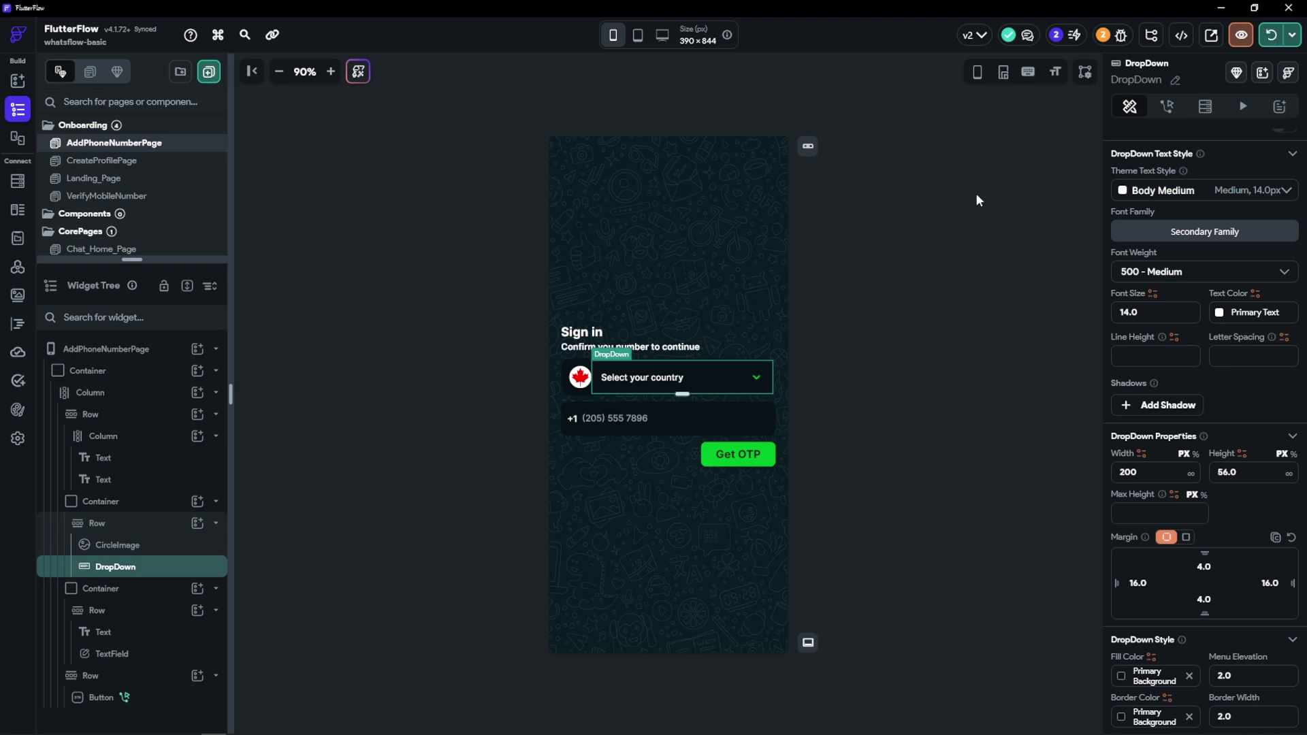
# Check the reloaded country list on the phone mirror, closing it unchanged
pyautogui.click(1294, 42)
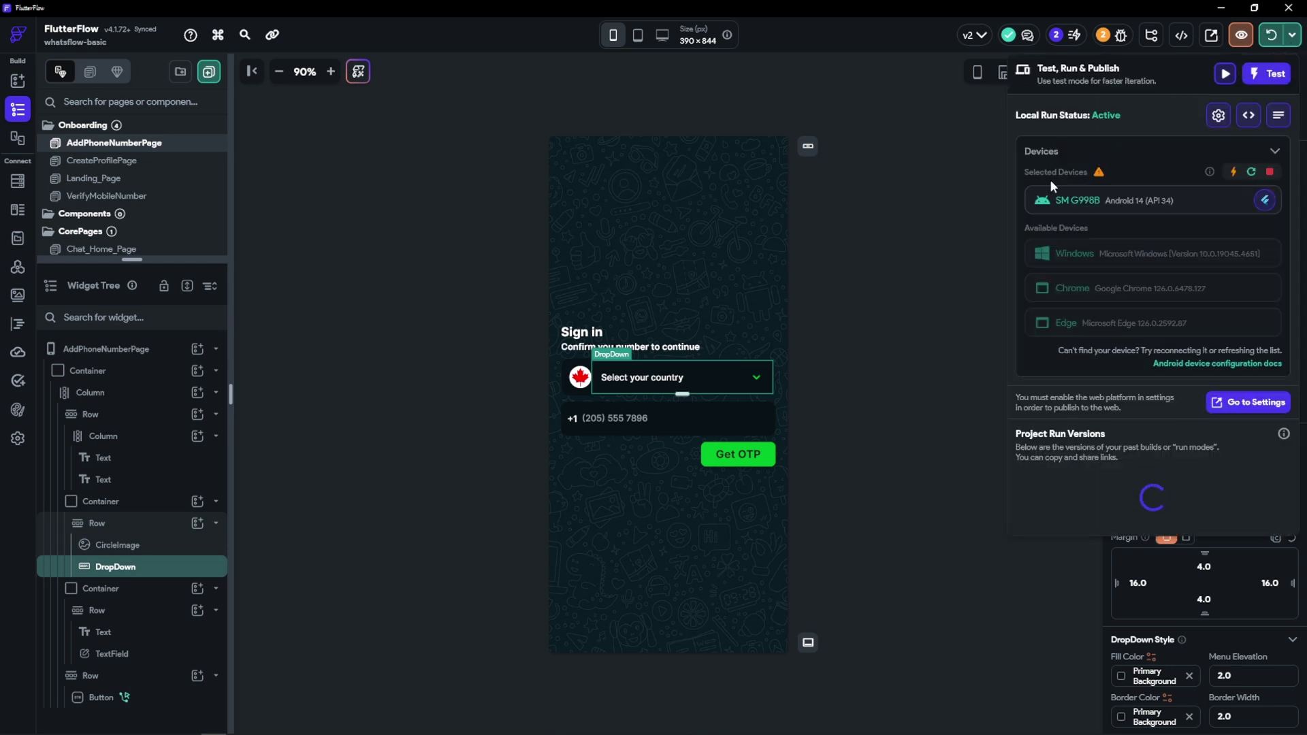
pyautogui.click(902, 299)
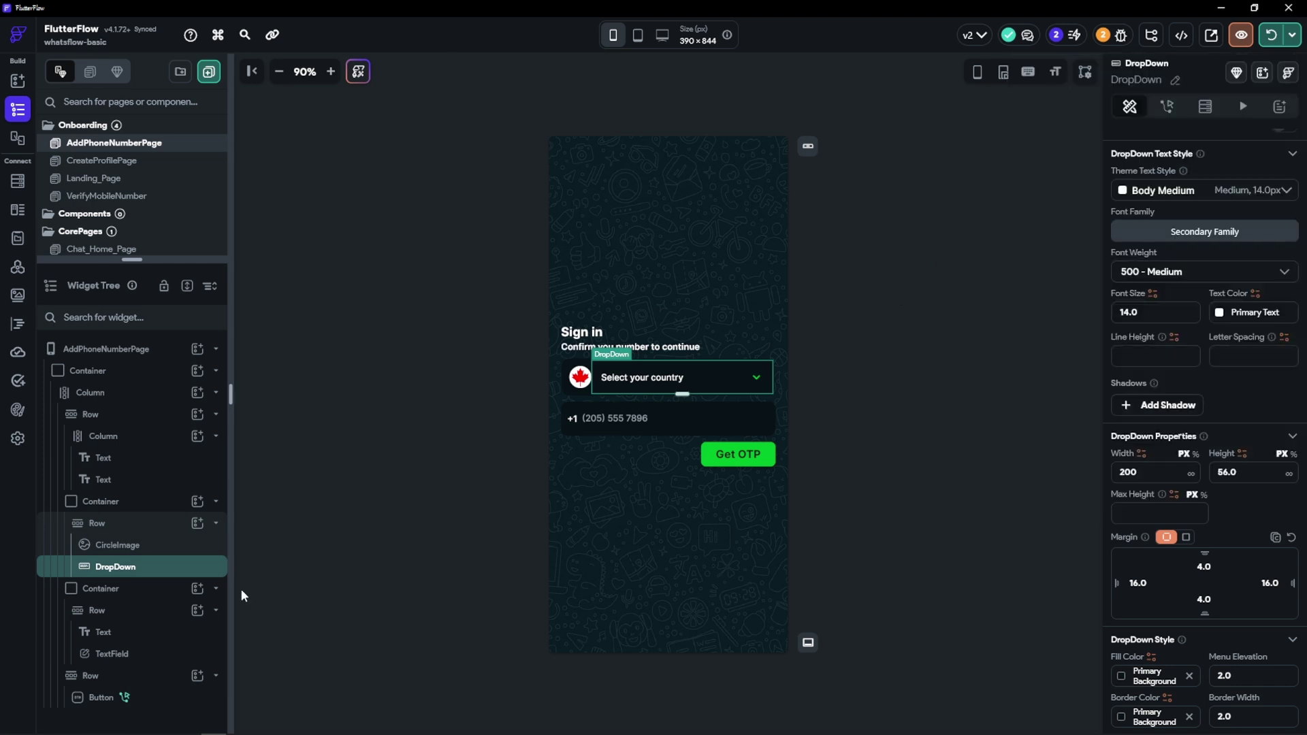
pyautogui.moveTo(314, 726)
pyautogui.click(383, 657)
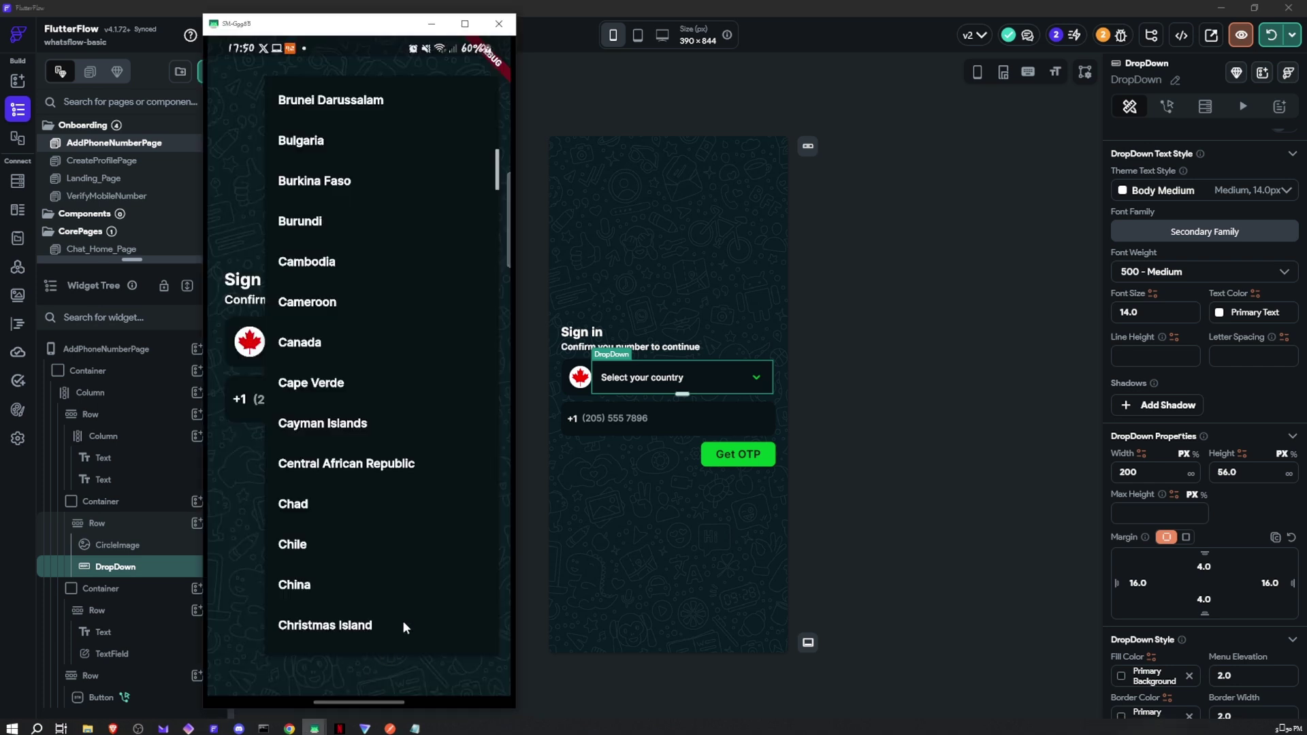
pyautogui.rightClick(289, 175)
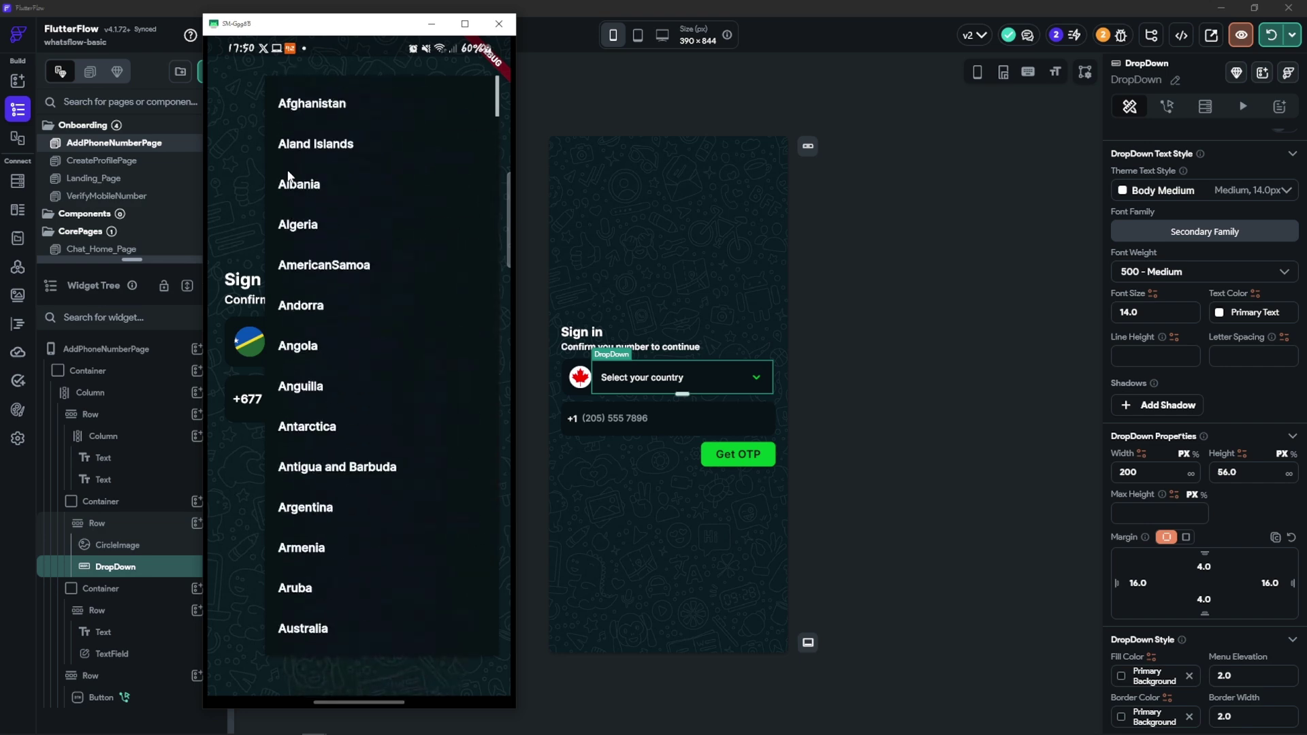
pyautogui.scroll(-10, 288, 176)
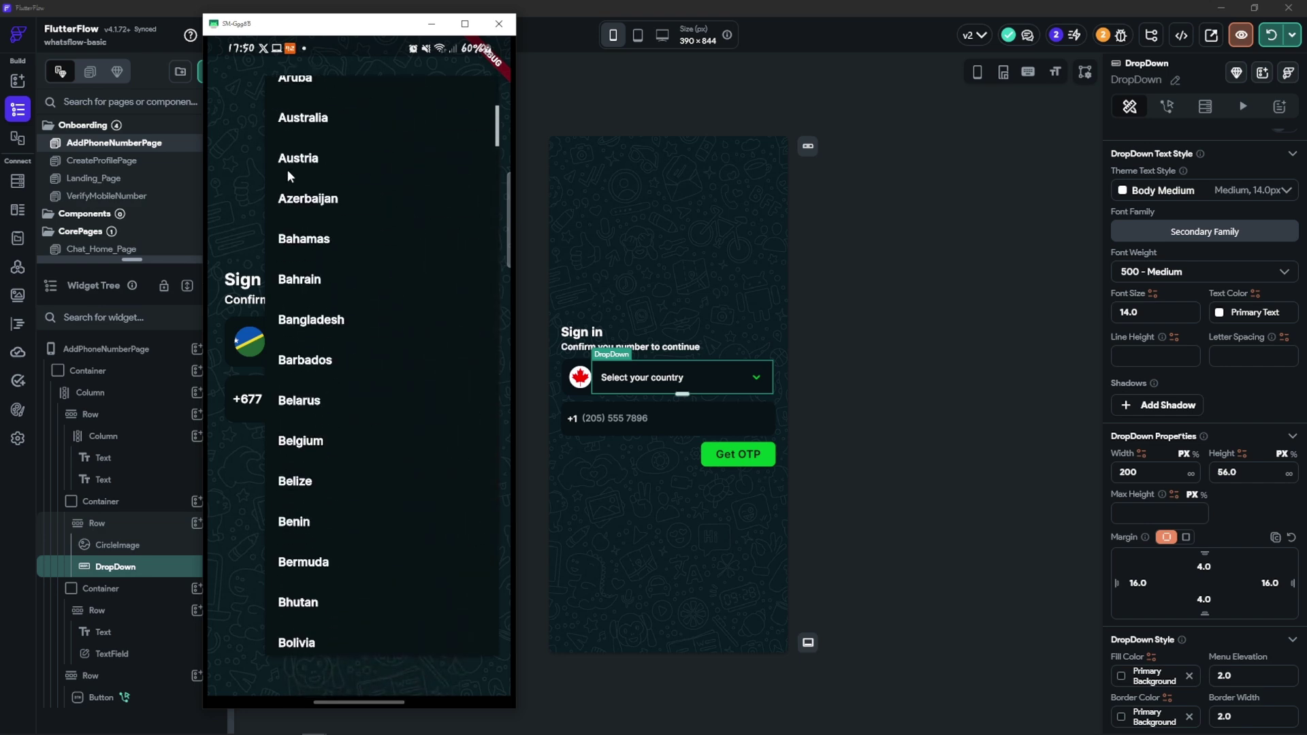
pyautogui.scroll(-8, 288, 175)
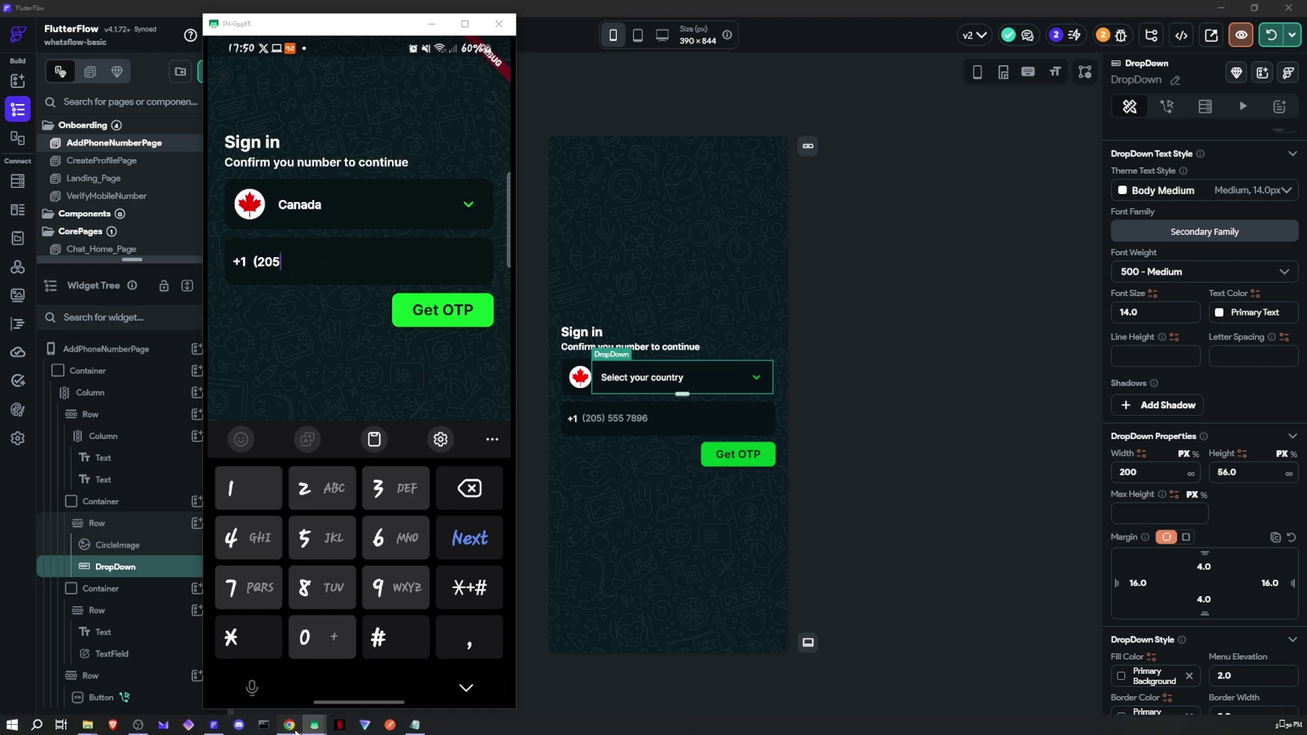
pyautogui.click(296, 730)
# Sign in with the test phone number and one-time code, then select the page in FlutterFlow
pyautogui.moveTo(291, 25); pyautogui.dragTo(116, 29)
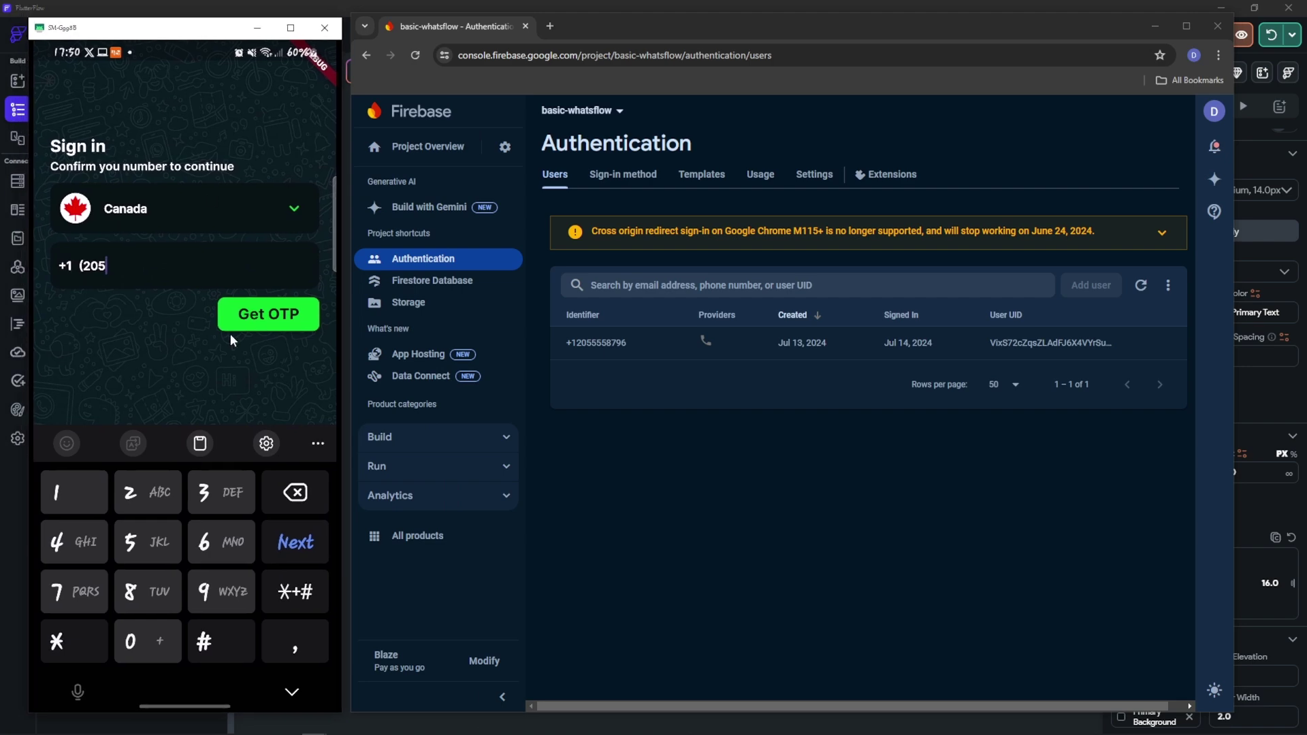
pyautogui.write('555-8796')
pyautogui.click(230, 332)
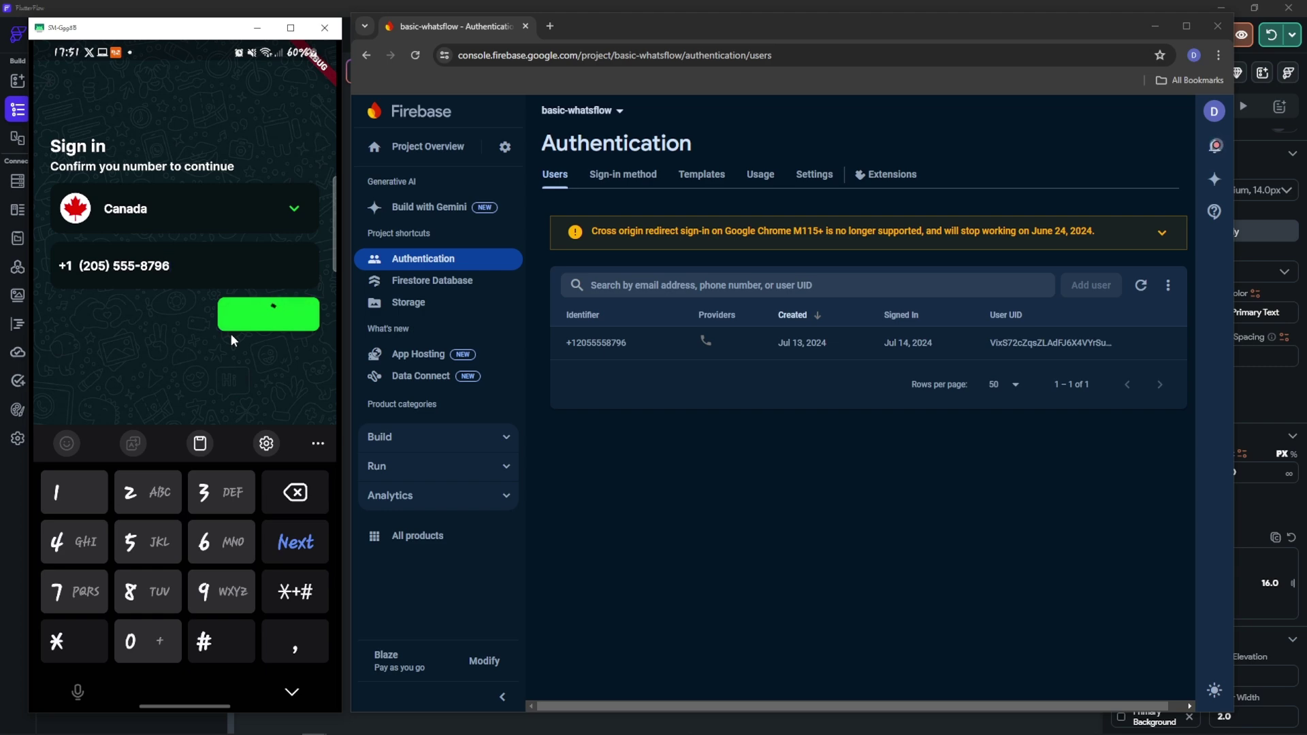
pyautogui.write('123456')
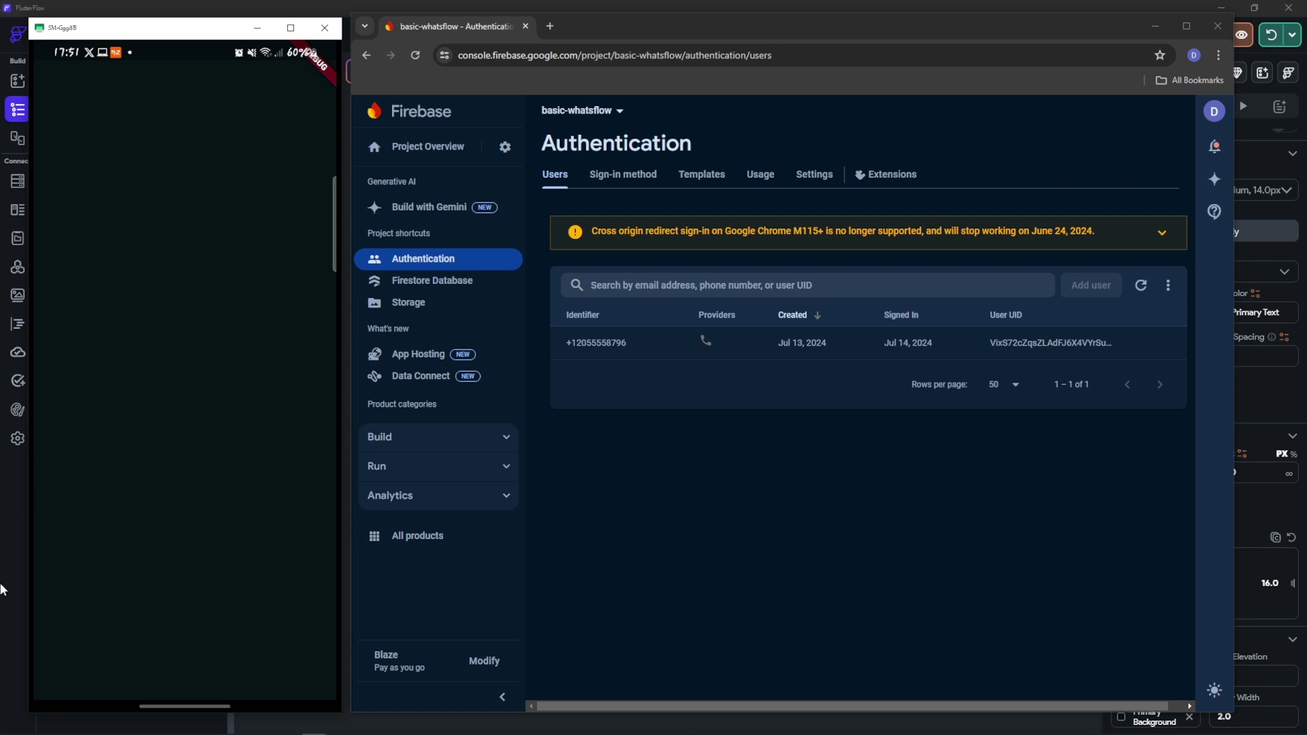
pyautogui.click(6, 548)
pyautogui.click(830, 351)
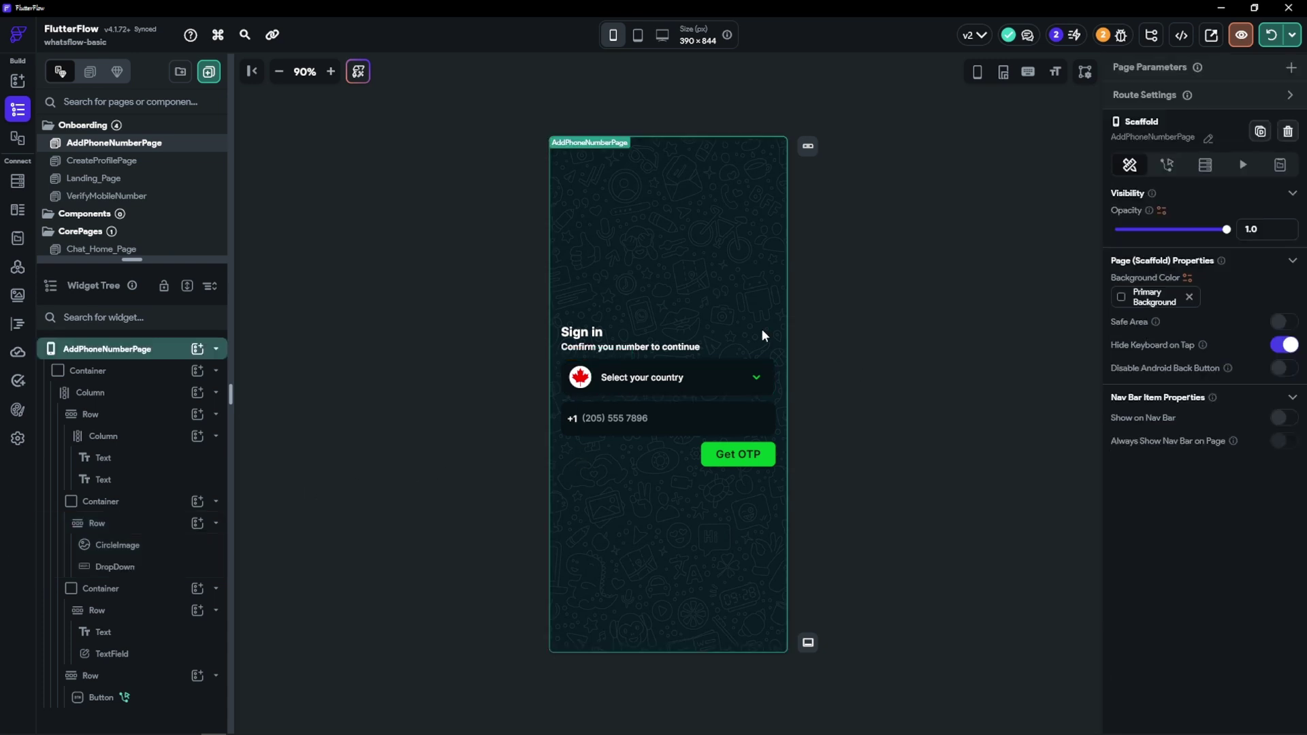